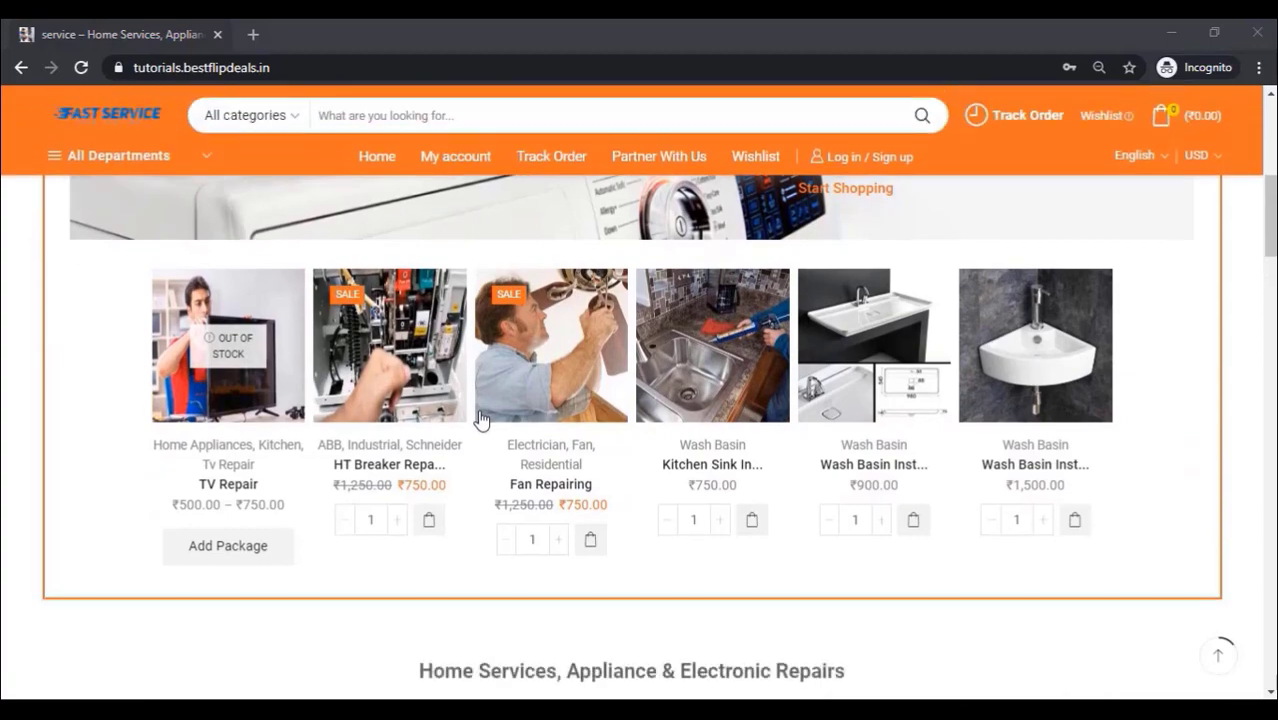
Step: Scroll down the vendor registration form and set the State/County to Haryana
{"action": "scroll", "coordinate": [478, 408], "scroll_direction": "down", "scroll_amount": 9}
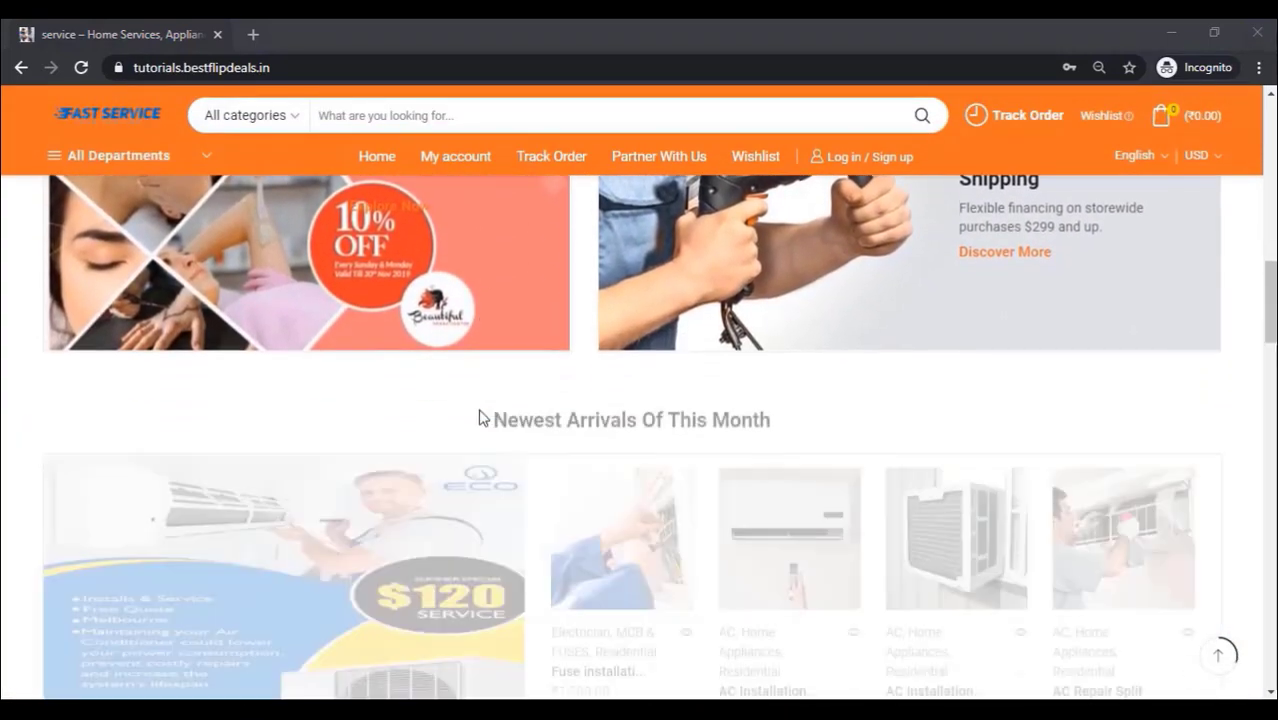
{"action": "scroll", "coordinate": [478, 417], "scroll_direction": "down", "scroll_amount": 4}
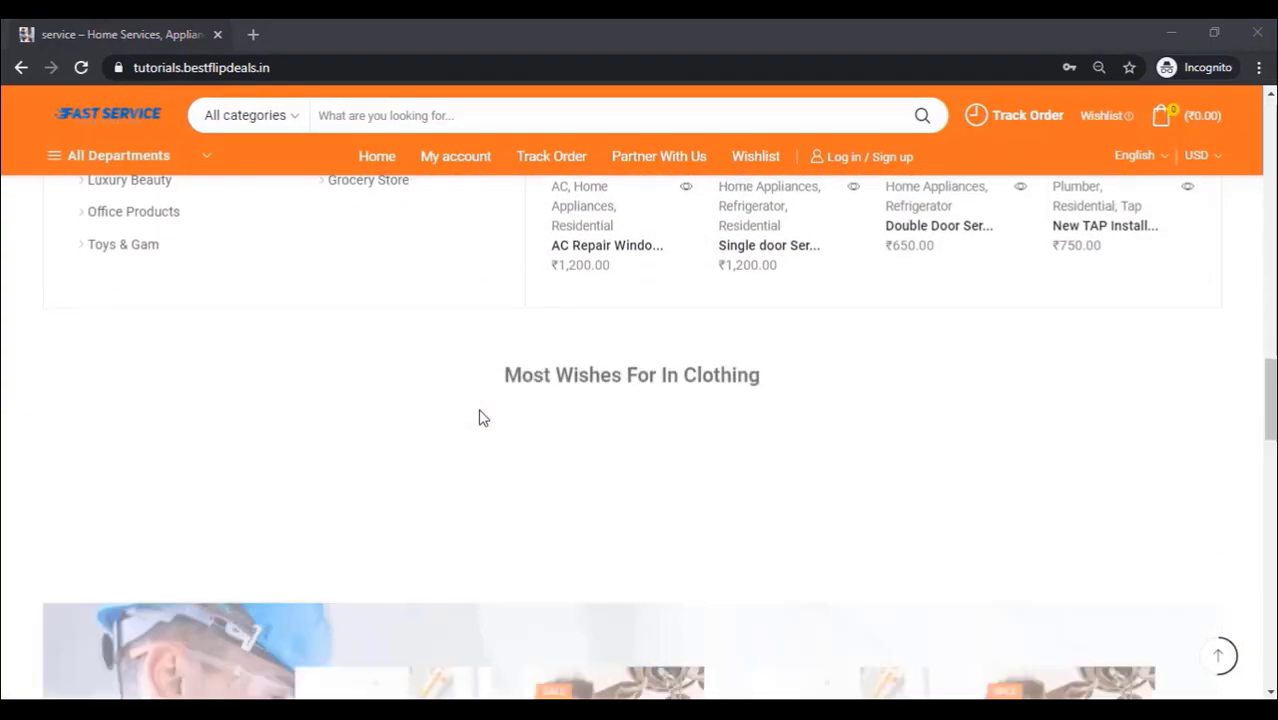
{"action": "scroll", "coordinate": [478, 417], "scroll_direction": "down", "scroll_amount": 4}
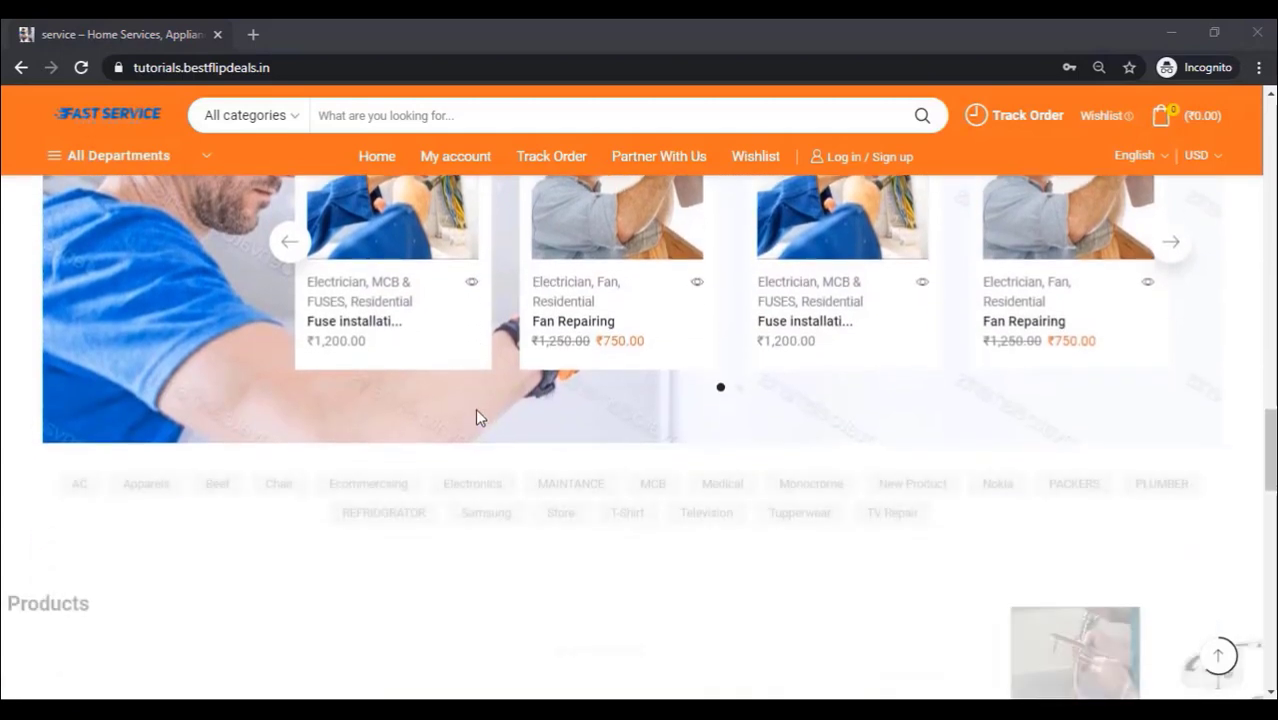
{"action": "scroll", "coordinate": [478, 417], "scroll_direction": "down", "scroll_amount": 7}
{"action": "scroll", "coordinate": [477, 417], "scroll_direction": "down", "scroll_amount": 8}
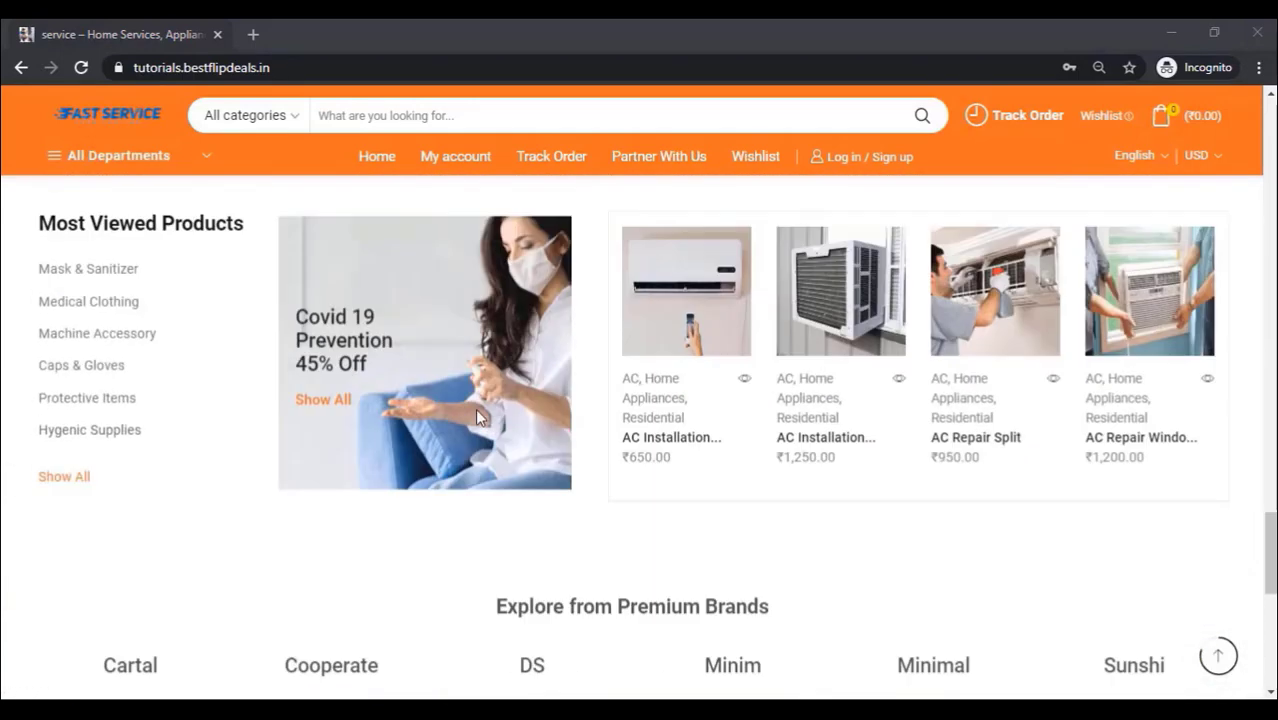
{"action": "scroll", "coordinate": [477, 414], "scroll_direction": "down", "scroll_amount": 1}
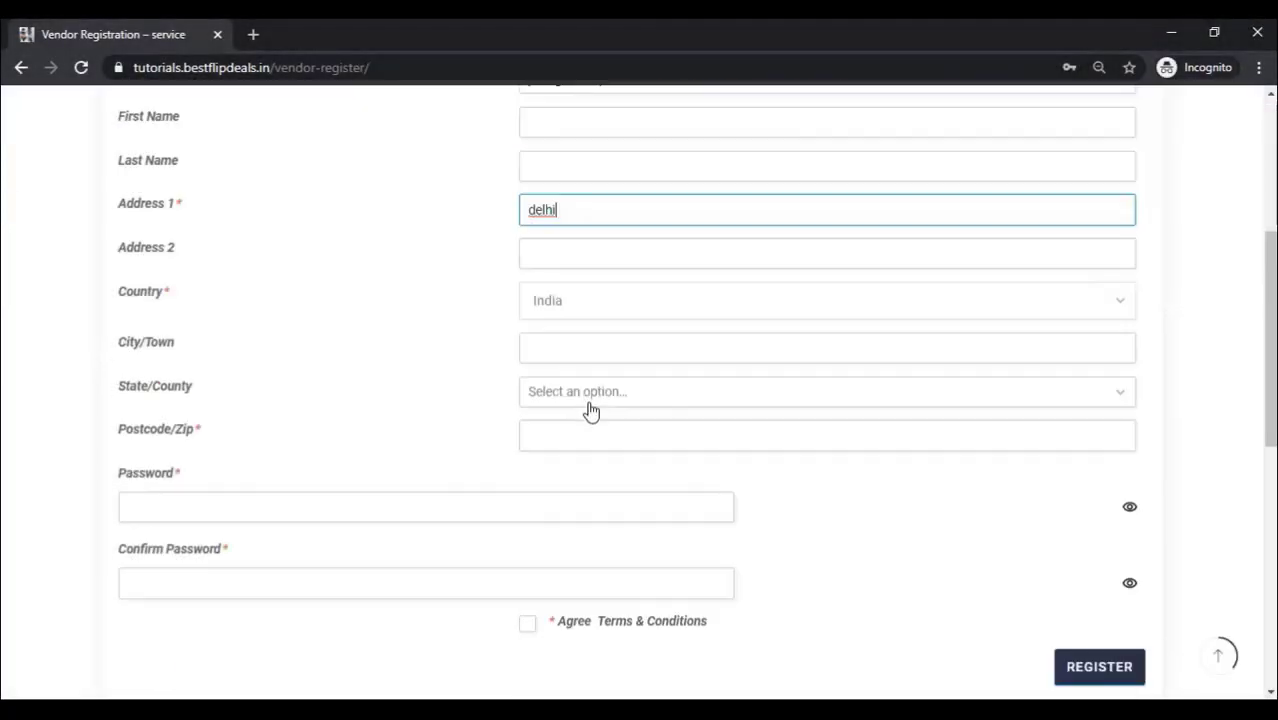
{"action": "left_click", "coordinate": [600, 395]}
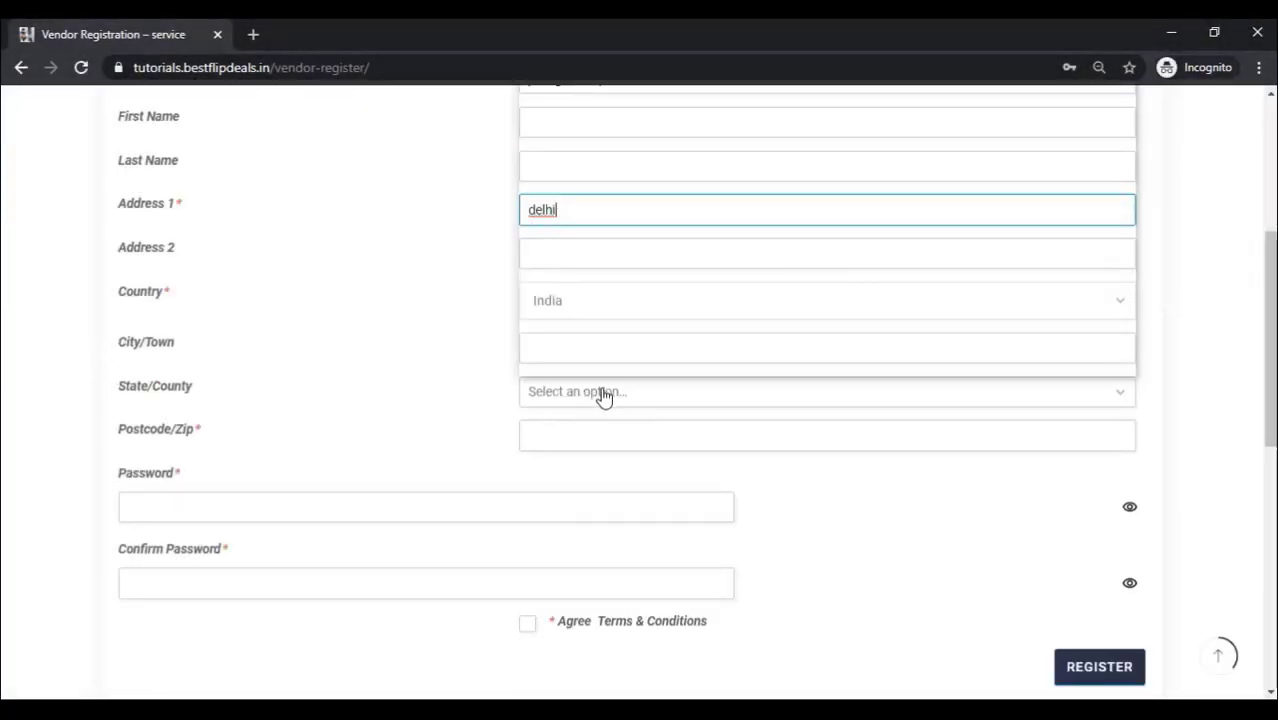
{"action": "scroll", "coordinate": [590, 220], "scroll_direction": "down", "scroll_amount": 1}
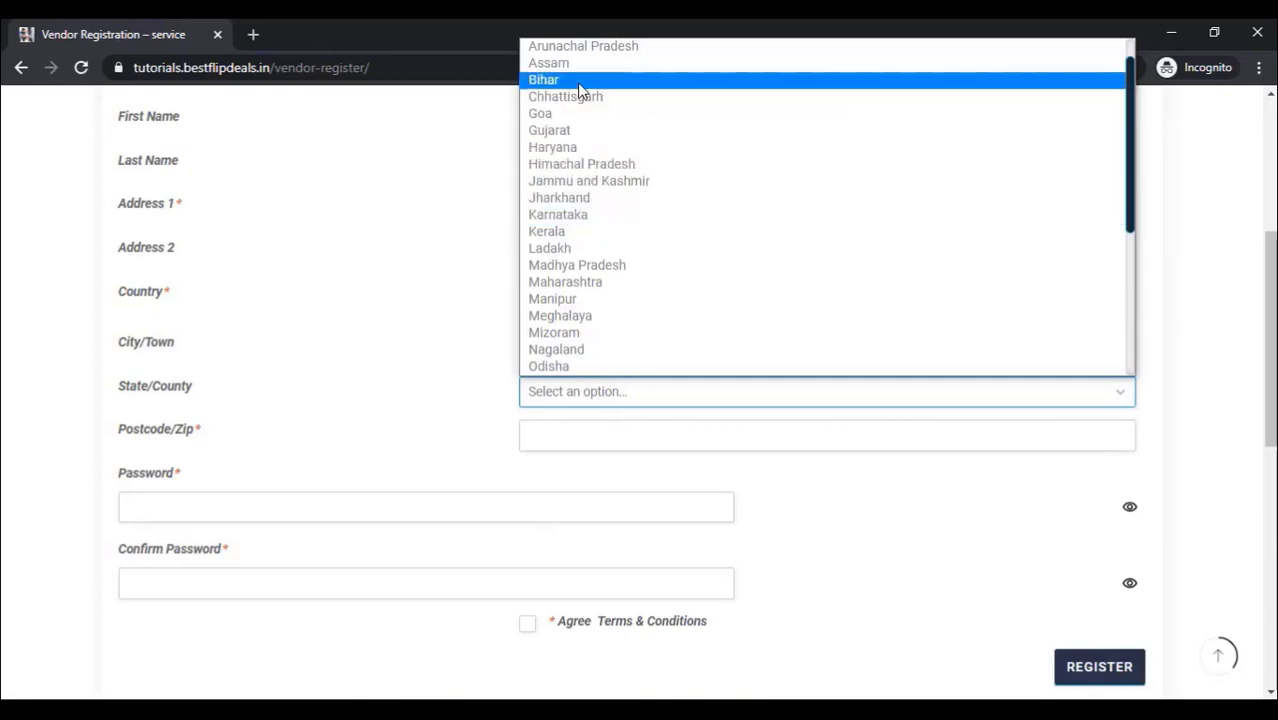
{"action": "left_click", "coordinate": [572, 150]}
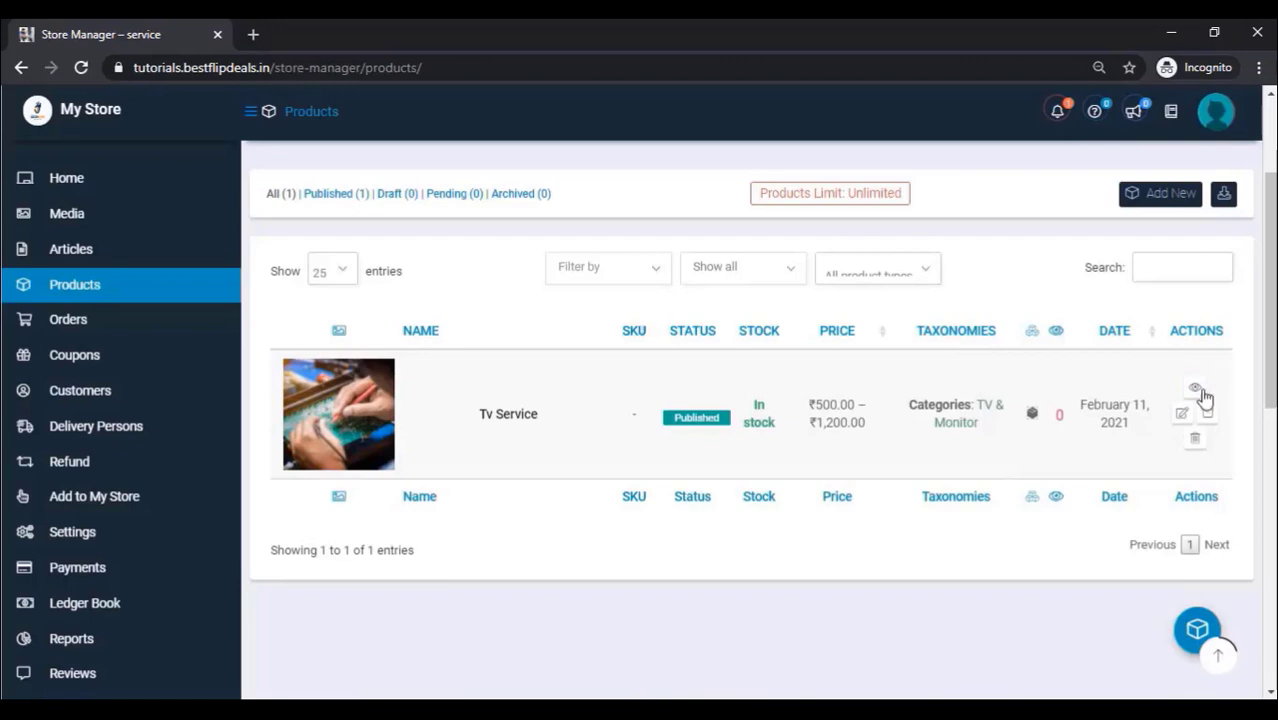
Step: View the Tv Service product on the live store and choose Sound Problem as the issue
{"action": "left_click", "coordinate": [1199, 397]}
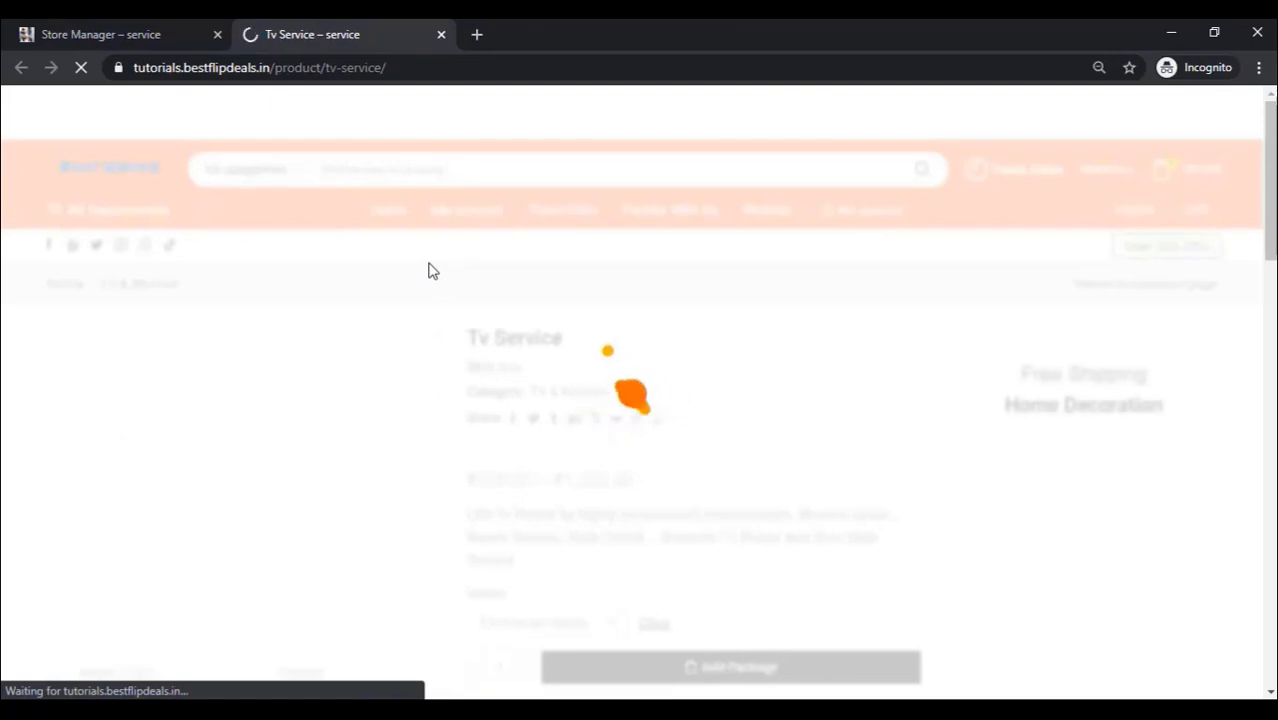
{"action": "scroll", "coordinate": [646, 447], "scroll_direction": "down", "scroll_amount": 2}
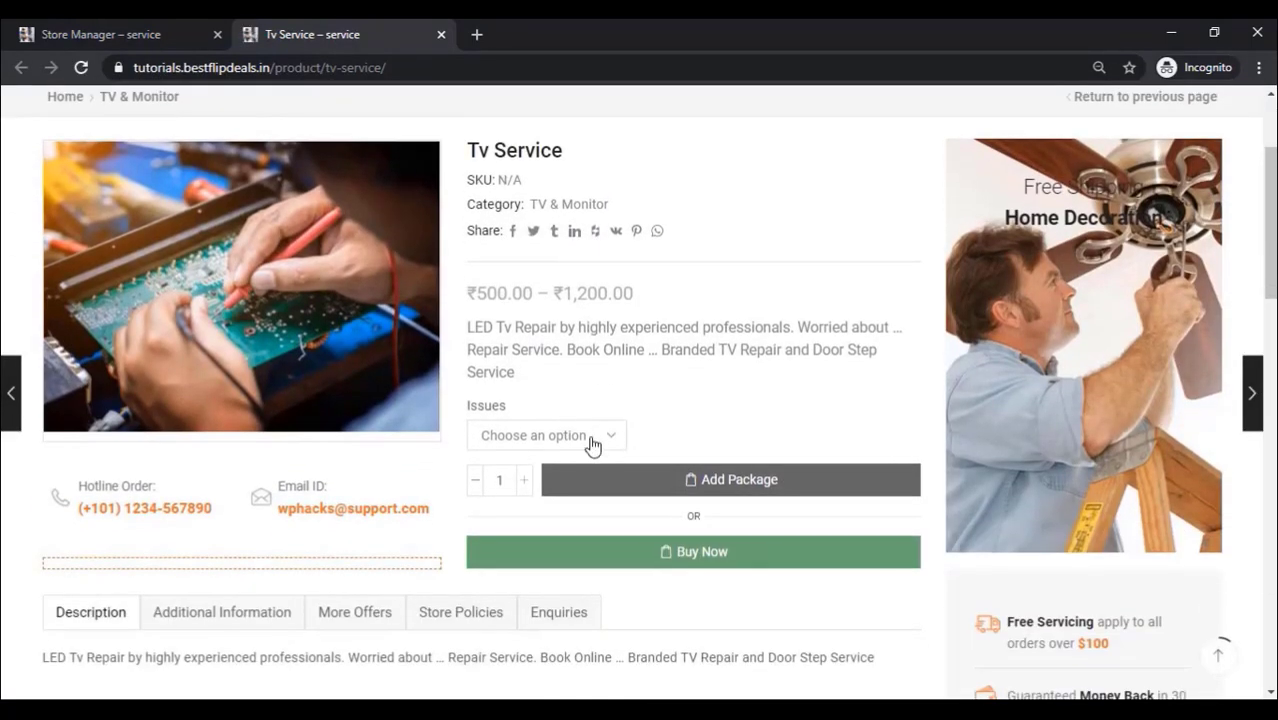
{"action": "left_click", "coordinate": [613, 434]}
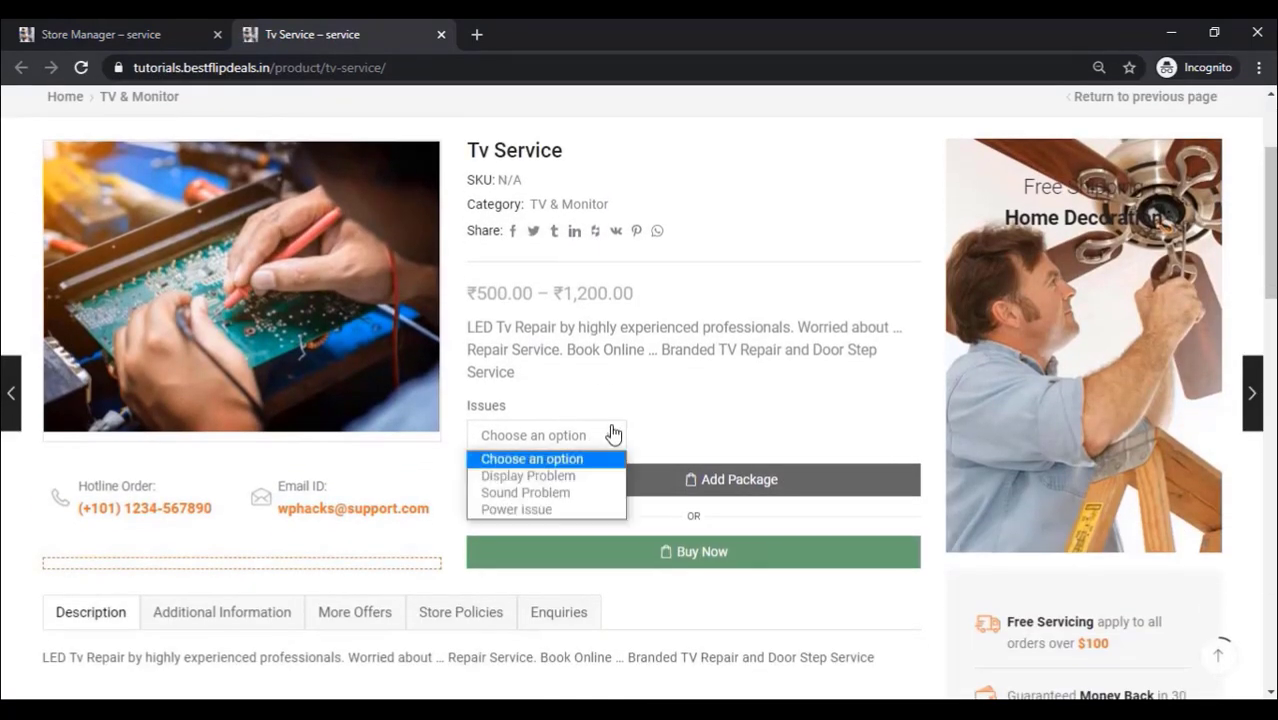
{"action": "left_click", "coordinate": [560, 492]}
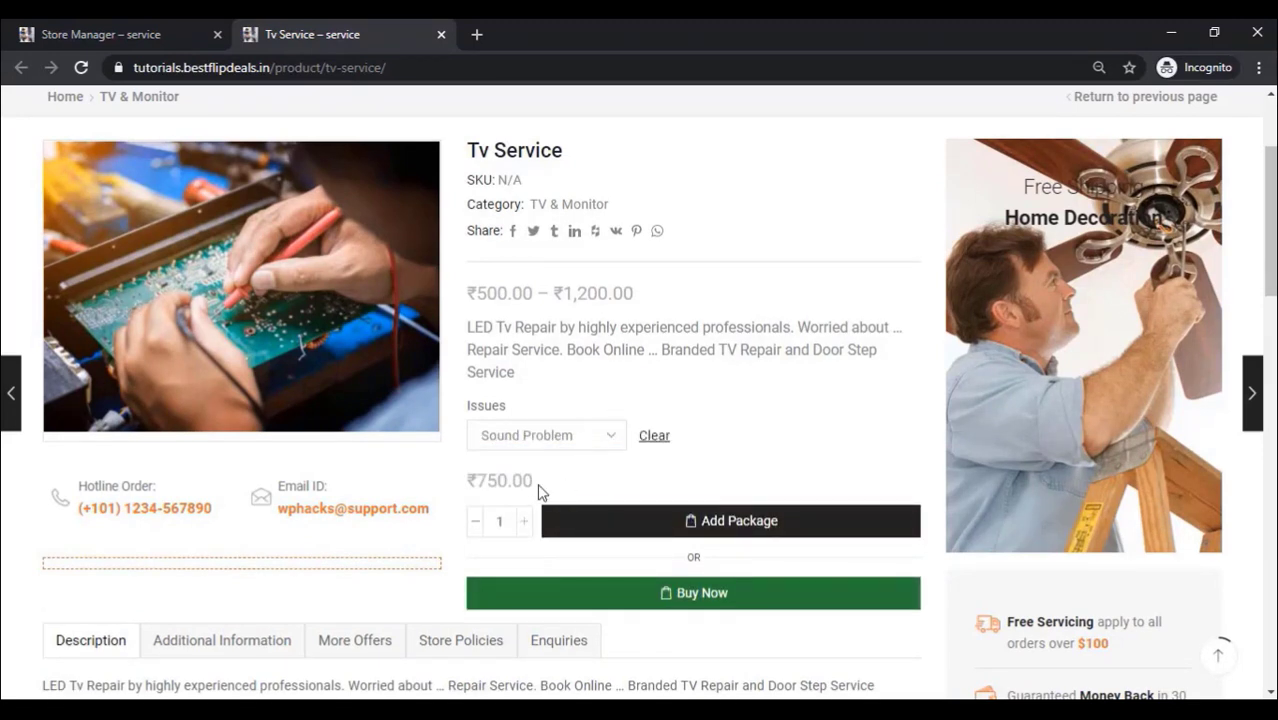
Step: Add the ₹750 Sound Problem package to the cart and proceed to checkout
{"action": "scroll", "coordinate": [697, 456], "scroll_direction": "down", "scroll_amount": 2}
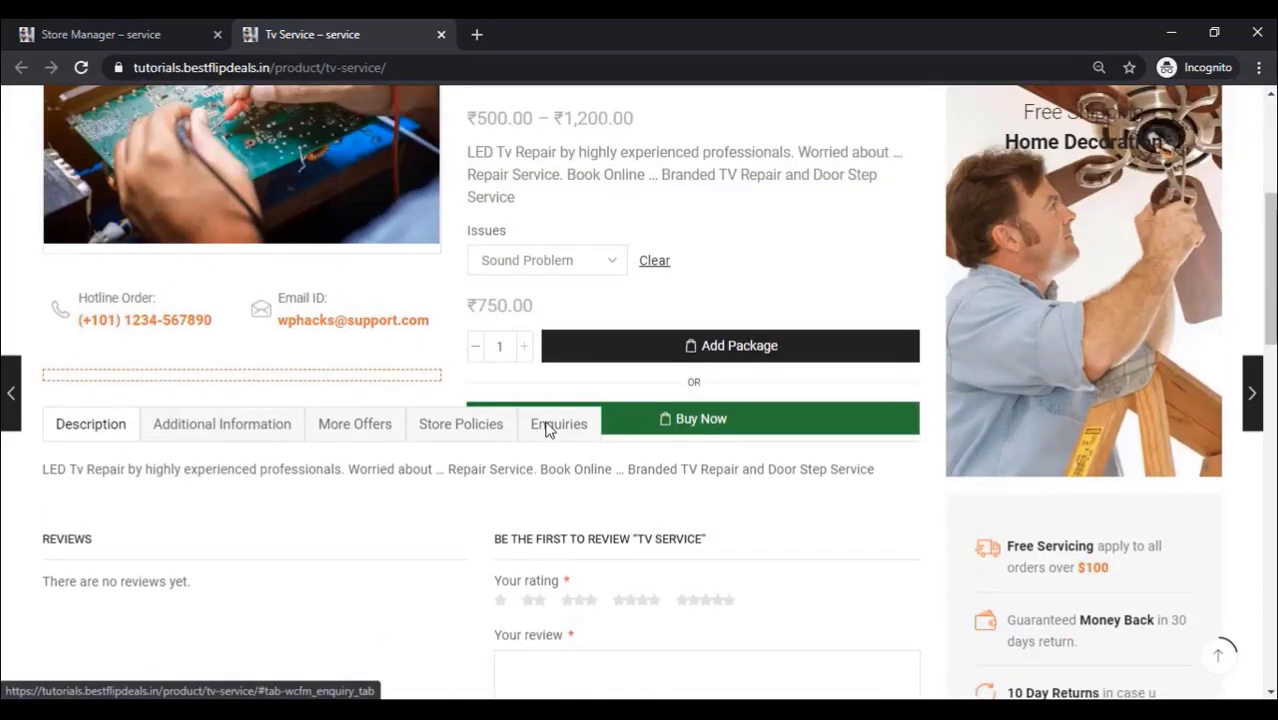
{"action": "left_click", "coordinate": [556, 428]}
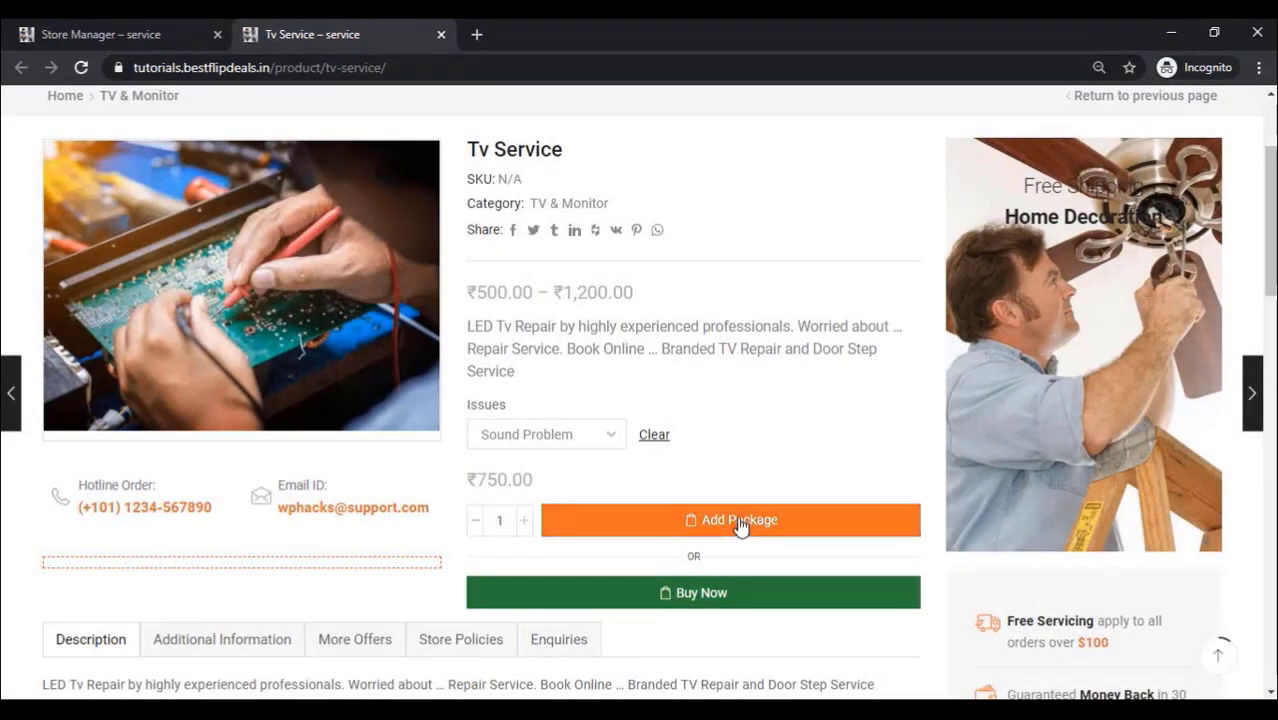
{"action": "left_click", "coordinate": [740, 522]}
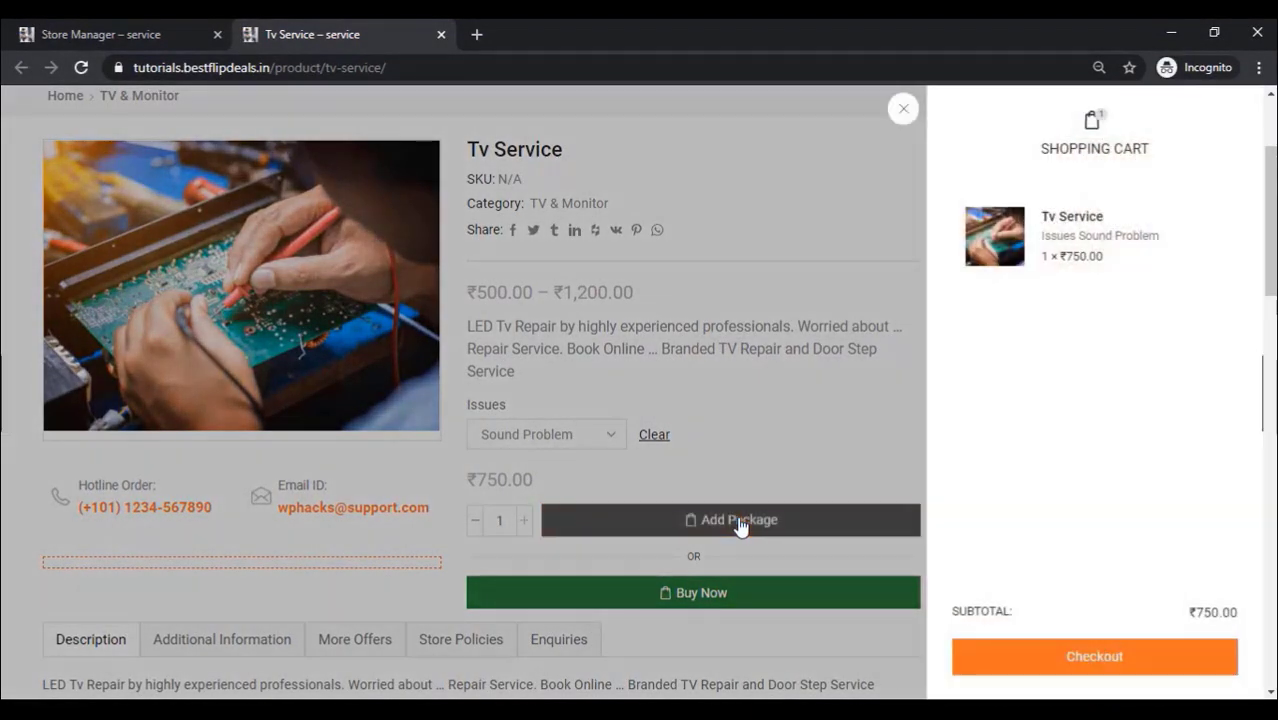
{"action": "left_click", "coordinate": [1105, 662]}
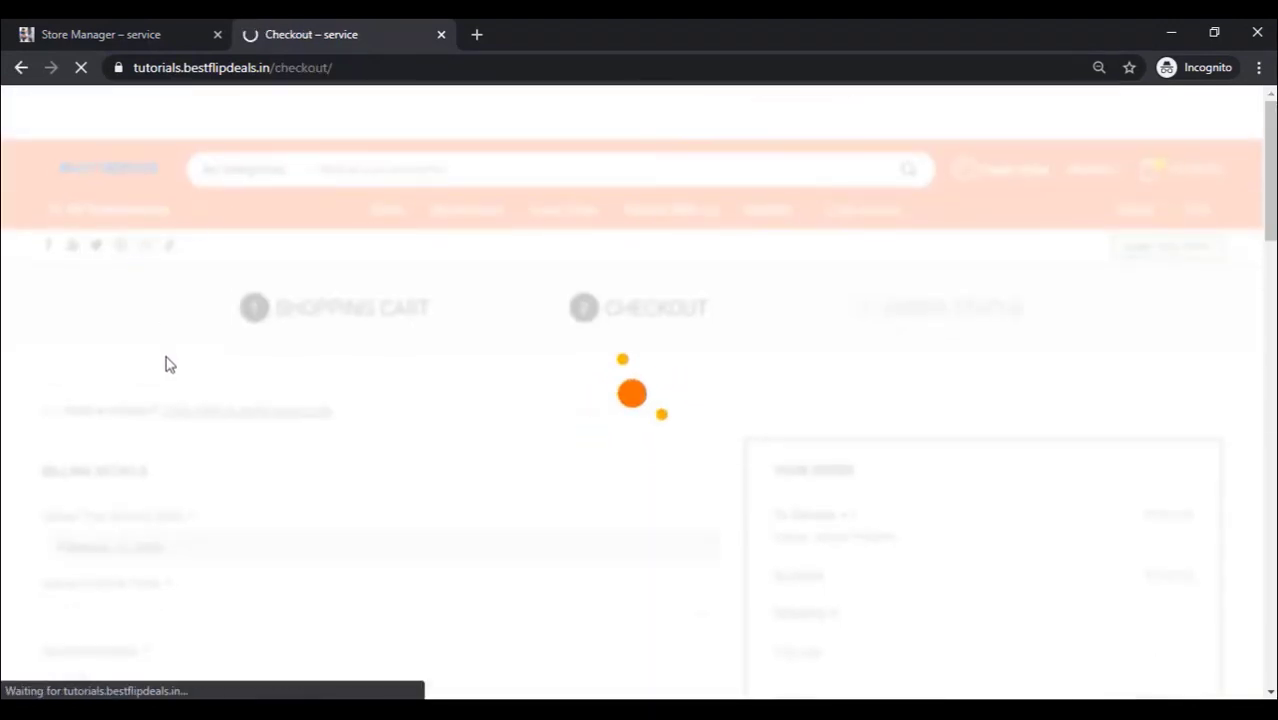
Step: Book the service for February 11 at 1:00 Pm with Delhi as the location
{"action": "scroll", "coordinate": [167, 364], "scroll_direction": "down", "scroll_amount": 2}
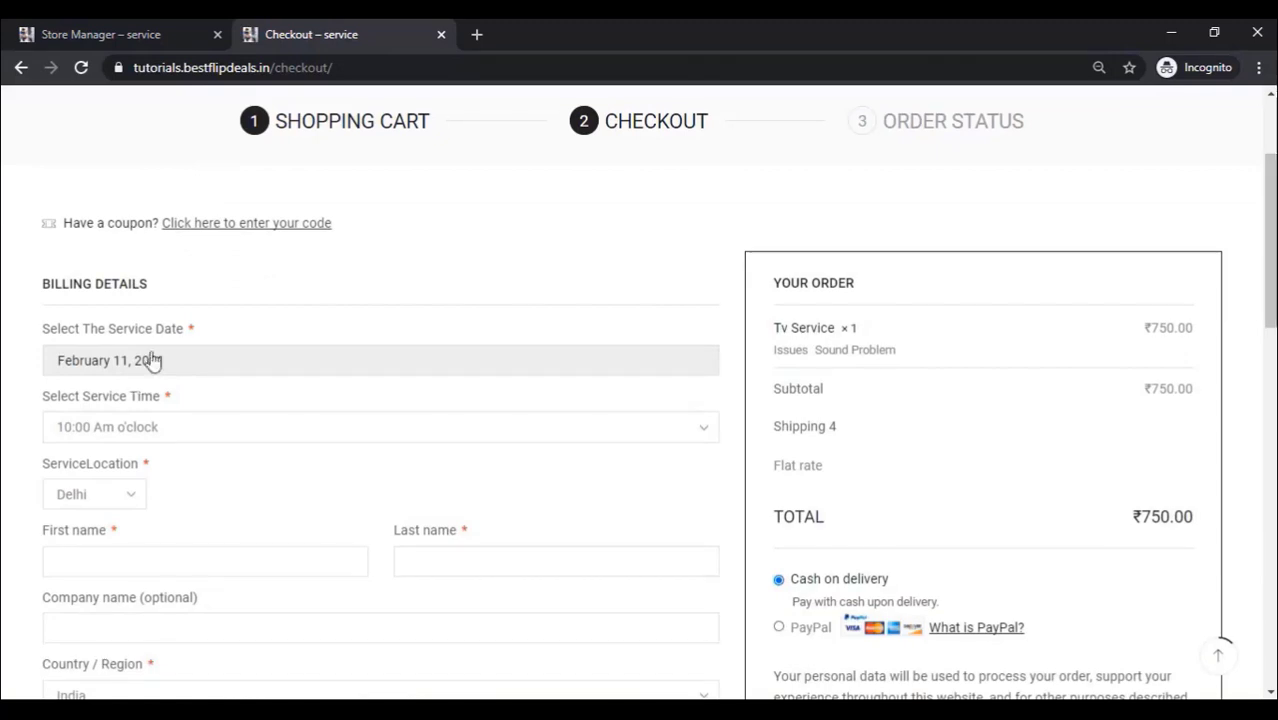
{"action": "left_click", "coordinate": [119, 372]}
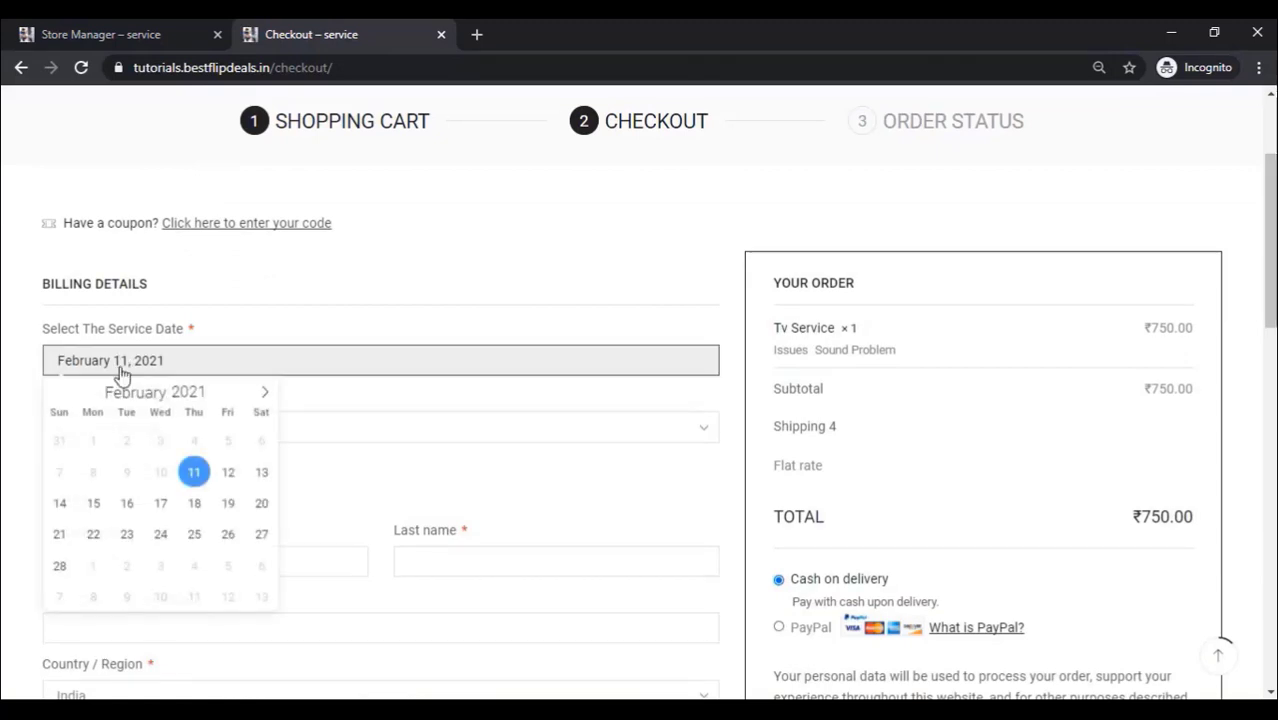
{"action": "left_click", "coordinate": [196, 476]}
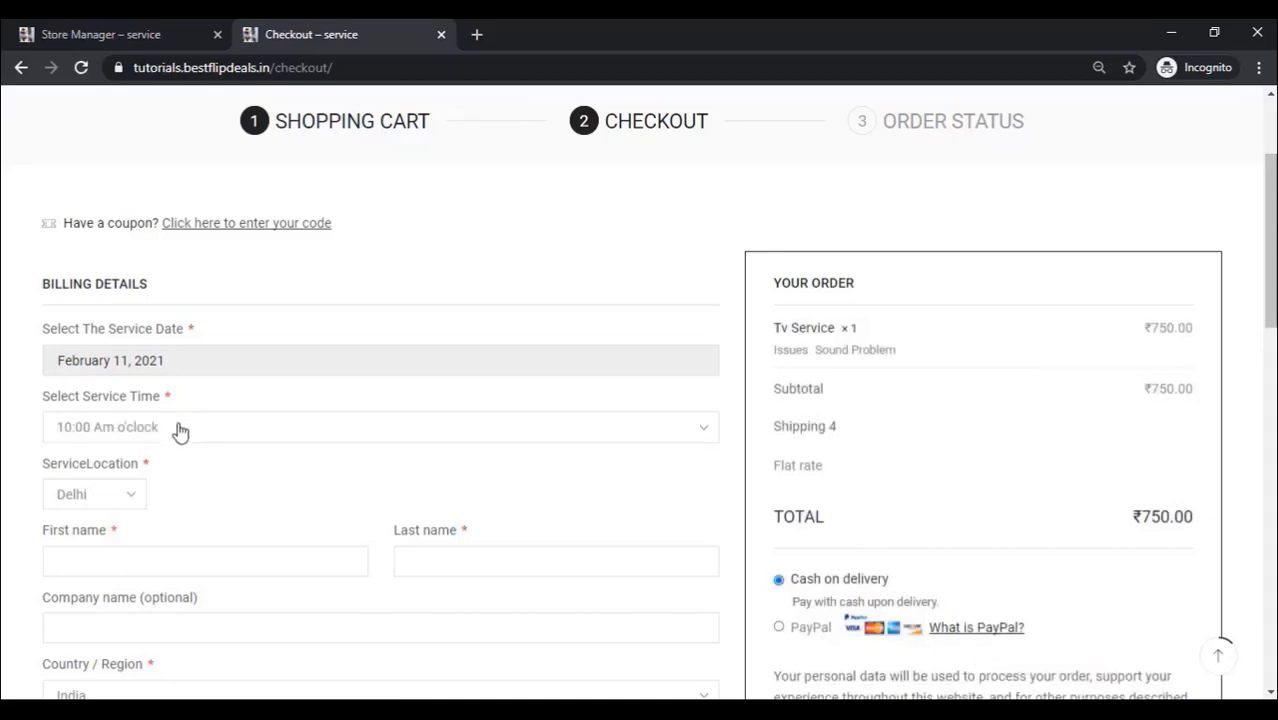
{"action": "left_click", "coordinate": [180, 430]}
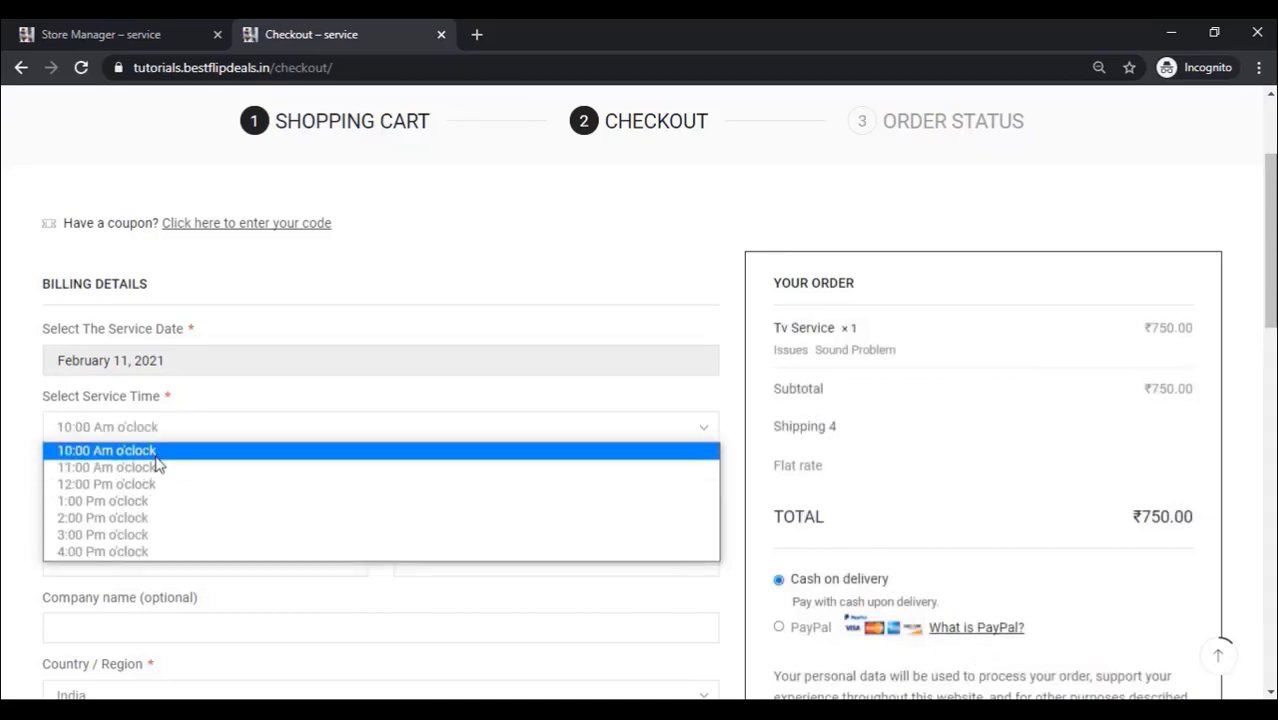
{"action": "left_click", "coordinate": [129, 509]}
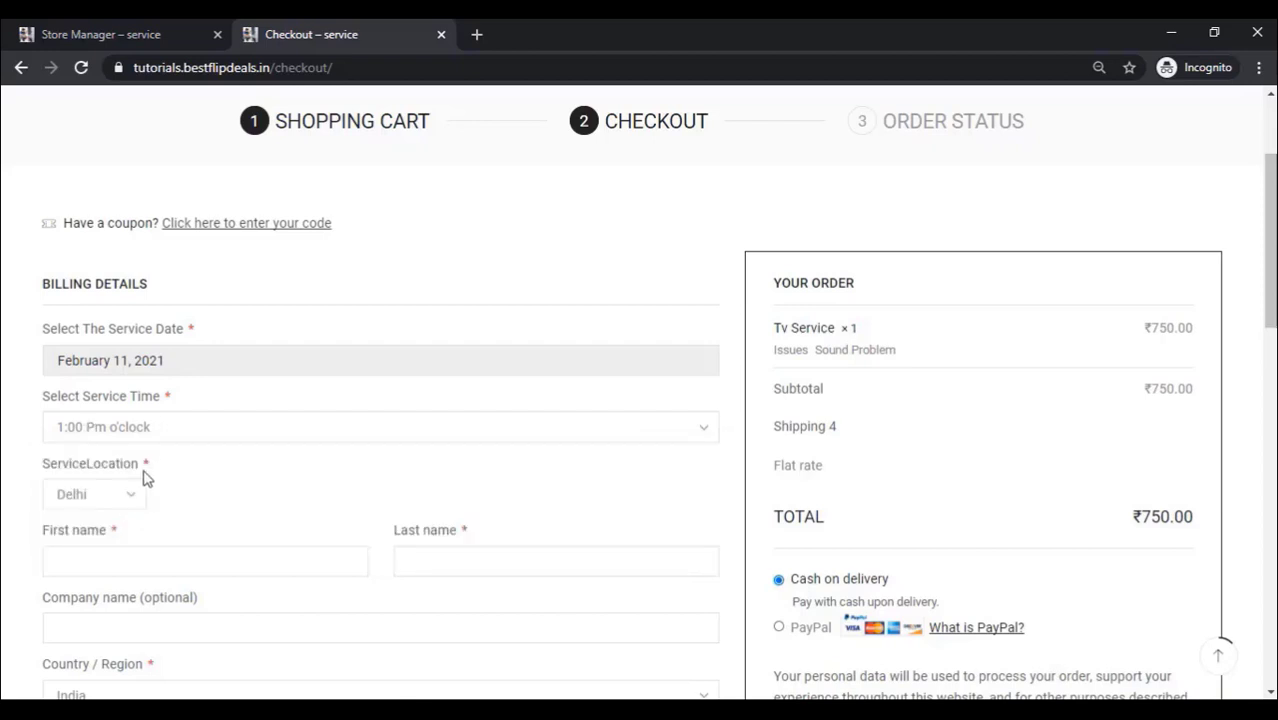
{"action": "left_click", "coordinate": [125, 505]}
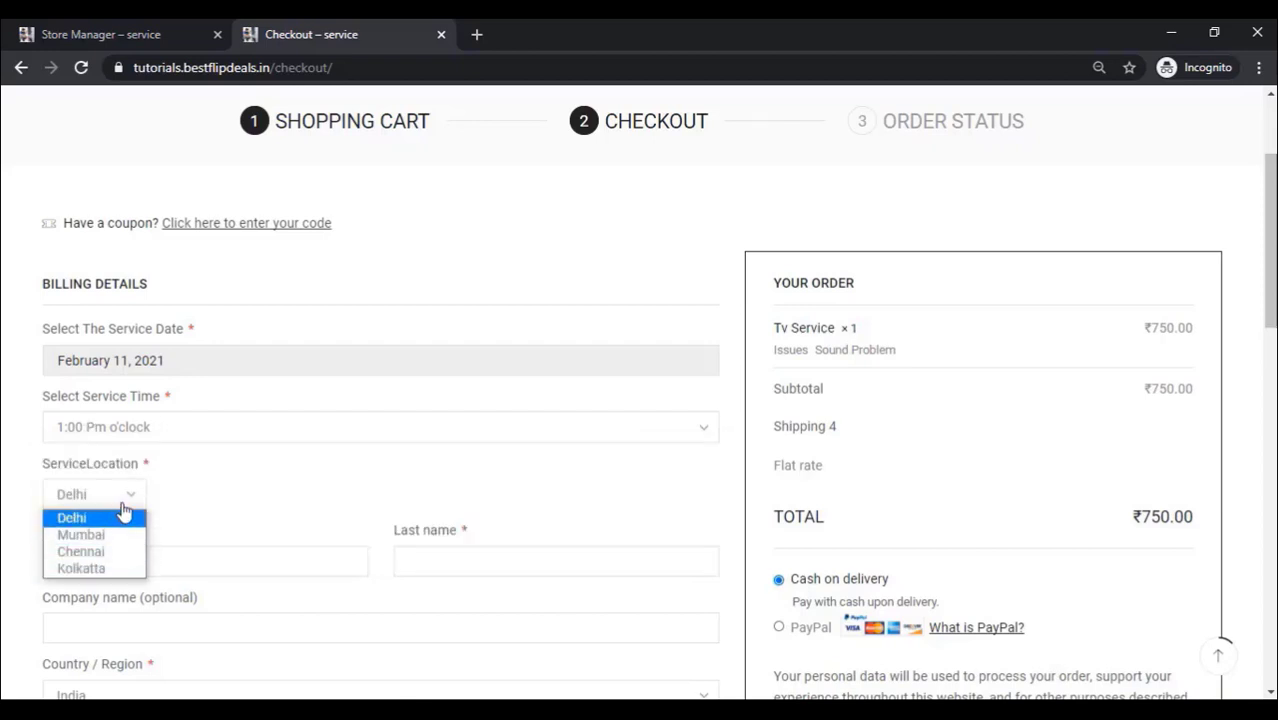
{"action": "left_click", "coordinate": [113, 522]}
{"action": "scroll", "coordinate": [208, 471], "scroll_direction": "down", "scroll_amount": 1}
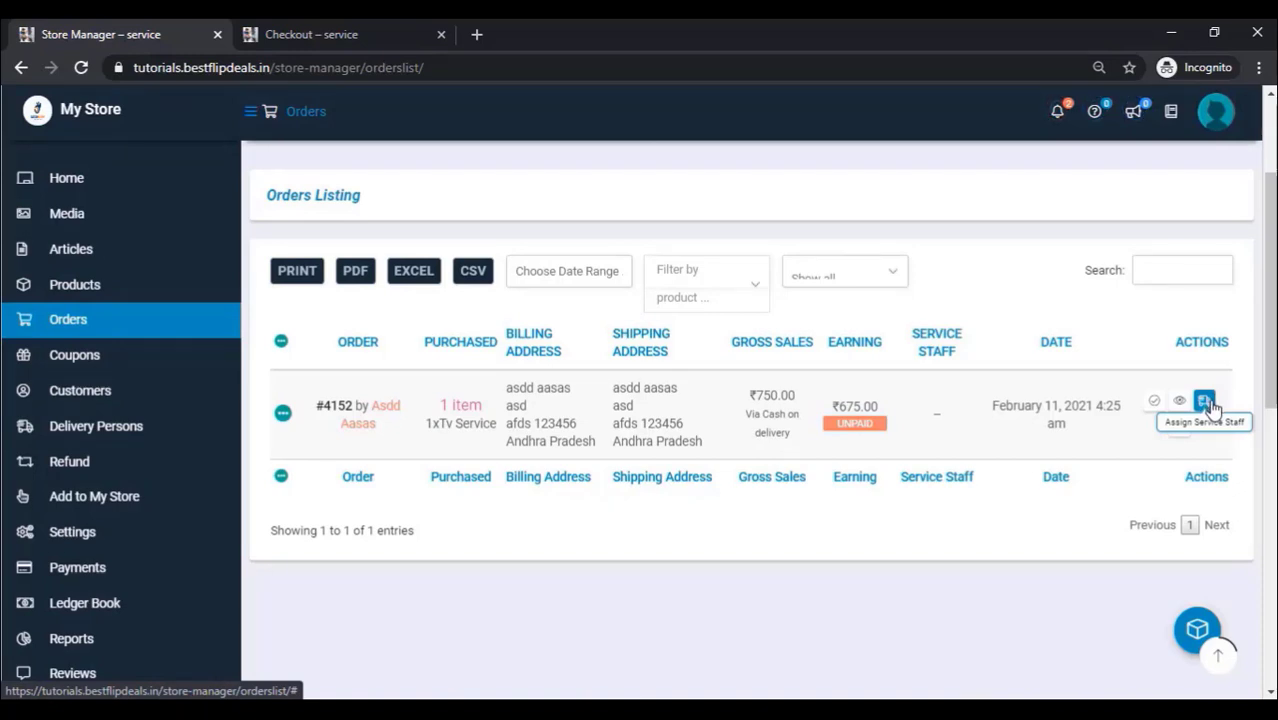
Step: Assign technician1 as the service staff for the Tv Service order
{"action": "left_click", "coordinate": [1206, 402]}
{"action": "left_click", "coordinate": [639, 330]}
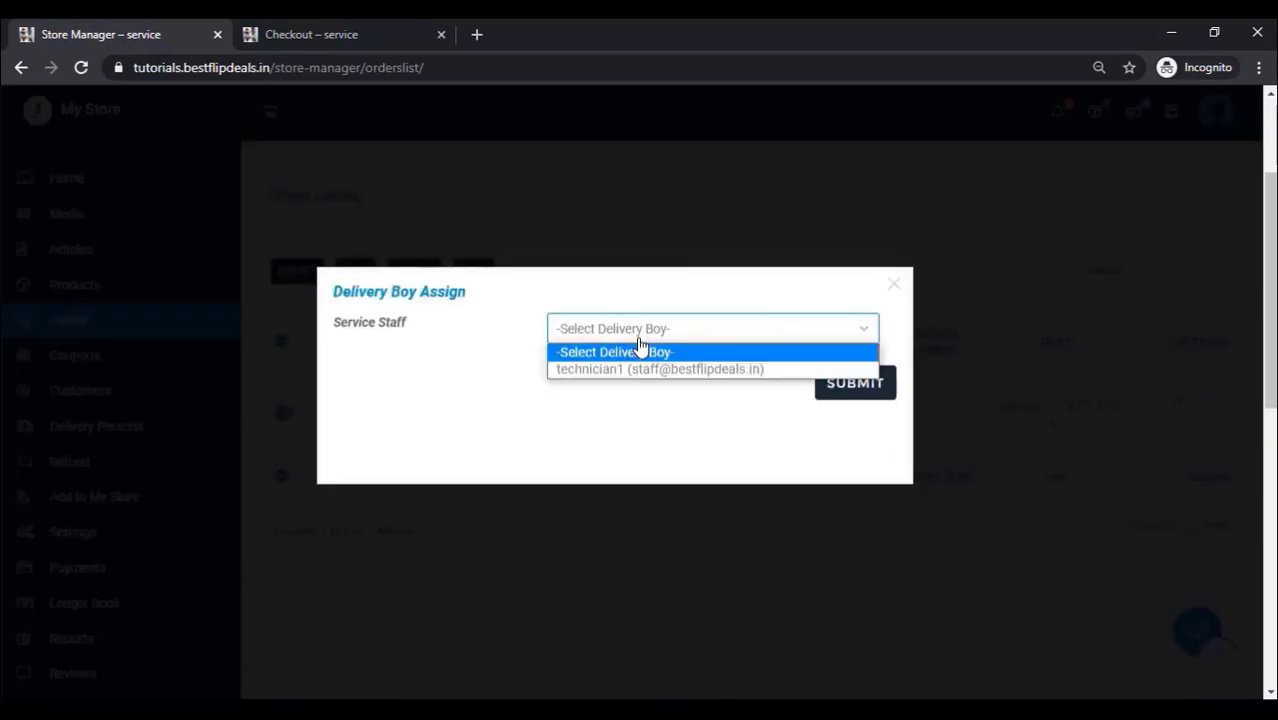
{"action": "left_click", "coordinate": [632, 370]}
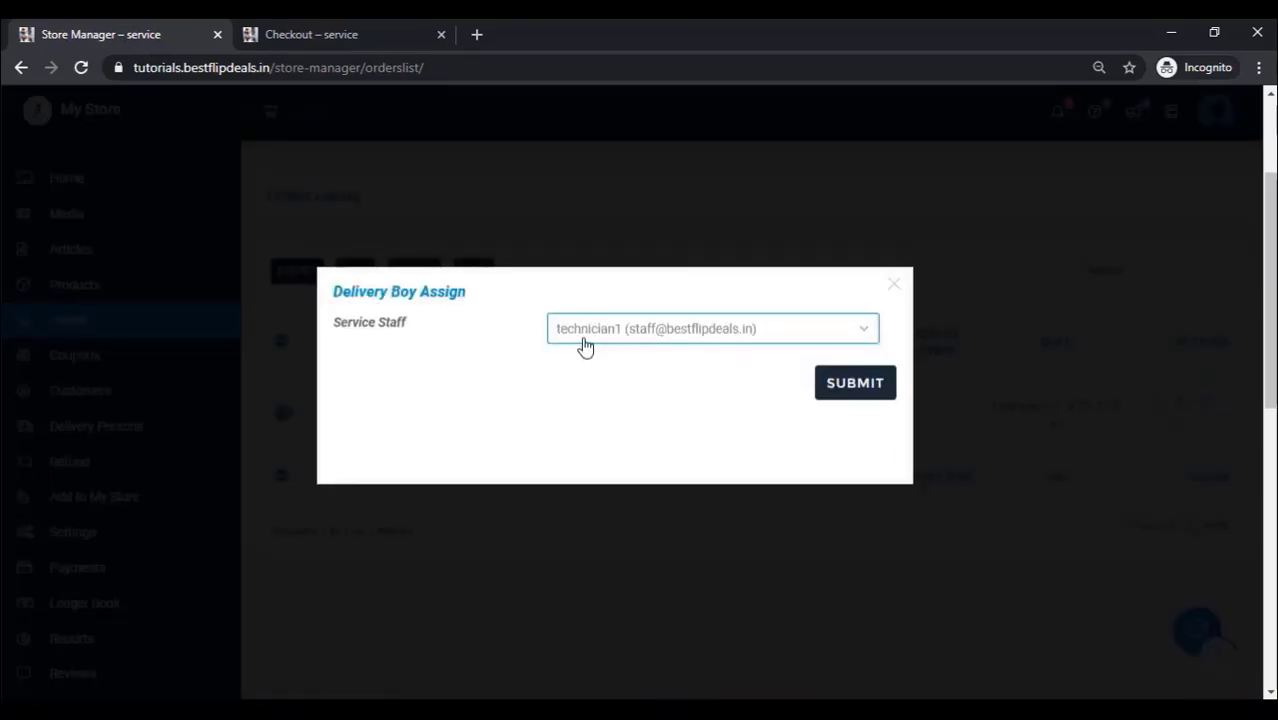
{"action": "left_click", "coordinate": [869, 392]}
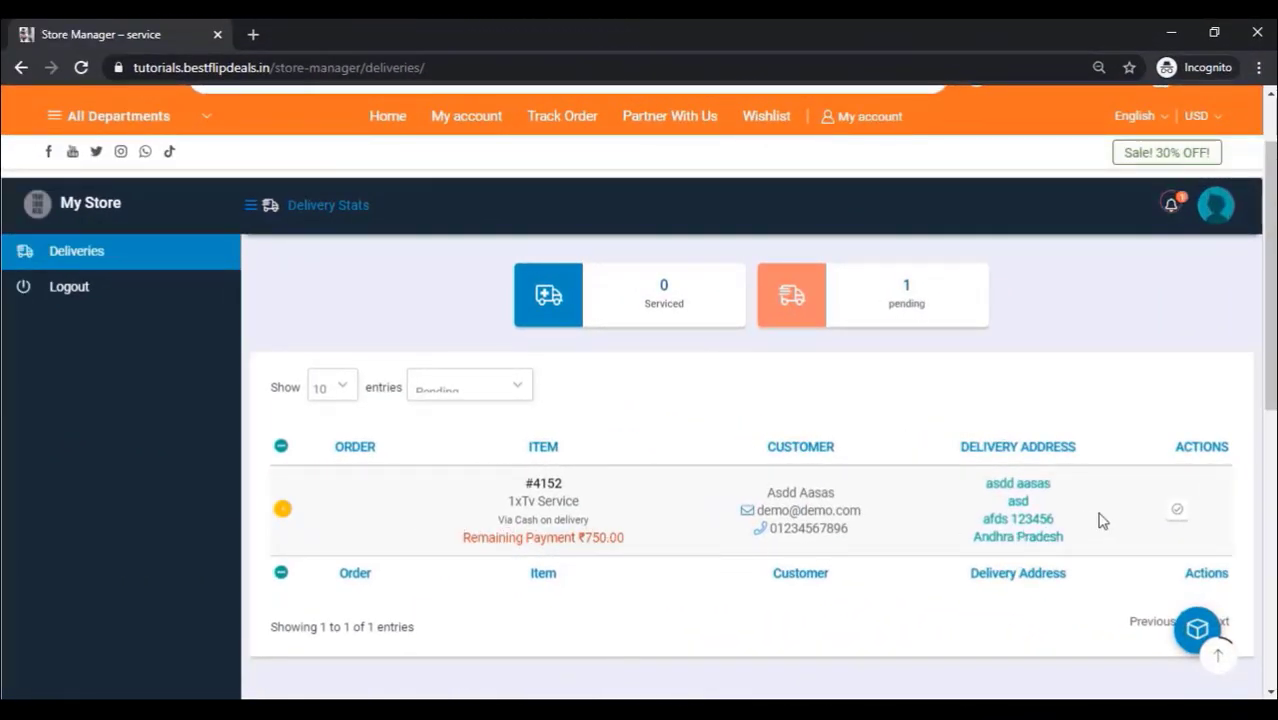
Step: Mark the pending Tv Service delivery as delivered and reload the Deliveries page
{"action": "left_click", "coordinate": [1178, 510]}
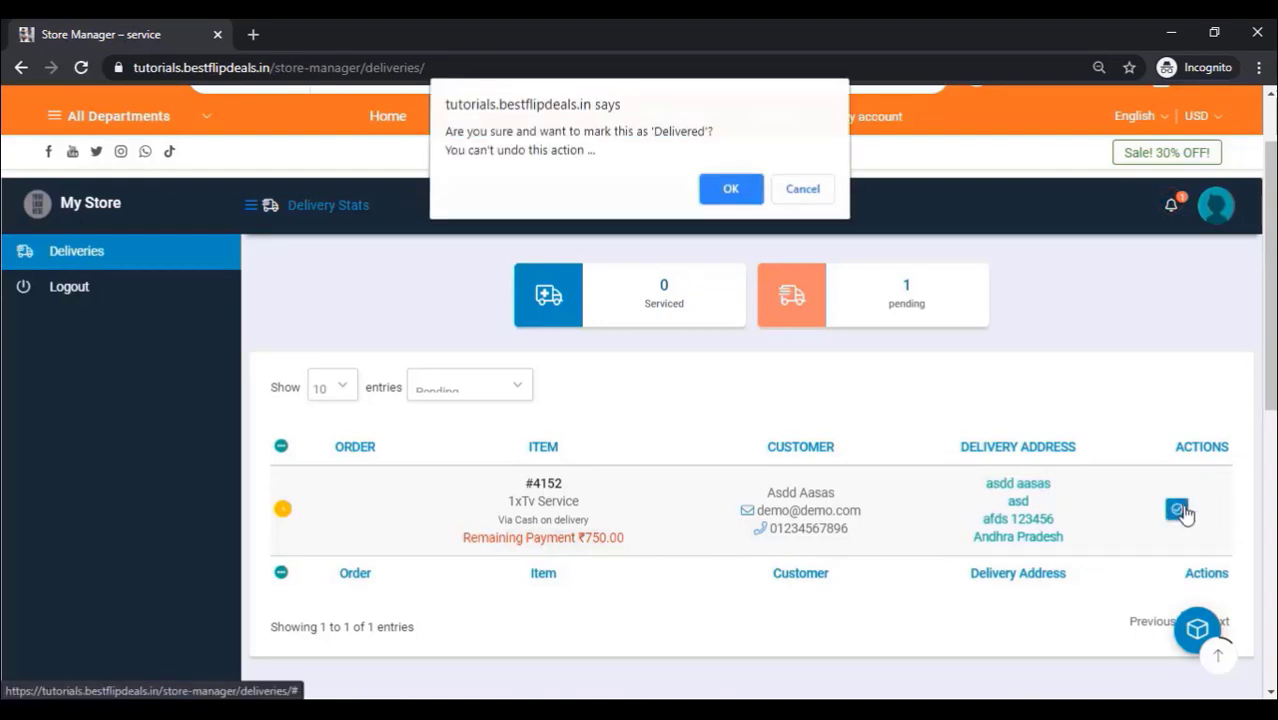
{"action": "left_click", "coordinate": [733, 192]}
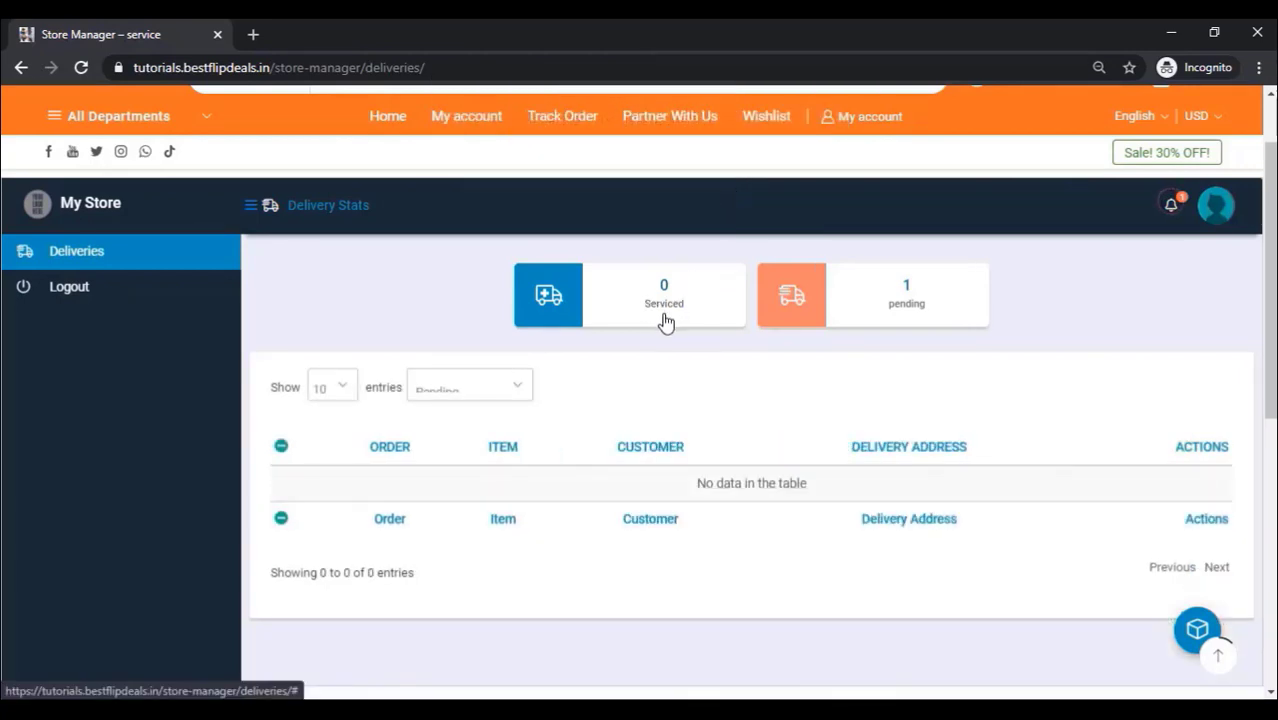
{"action": "right_click", "coordinate": [404, 281]}
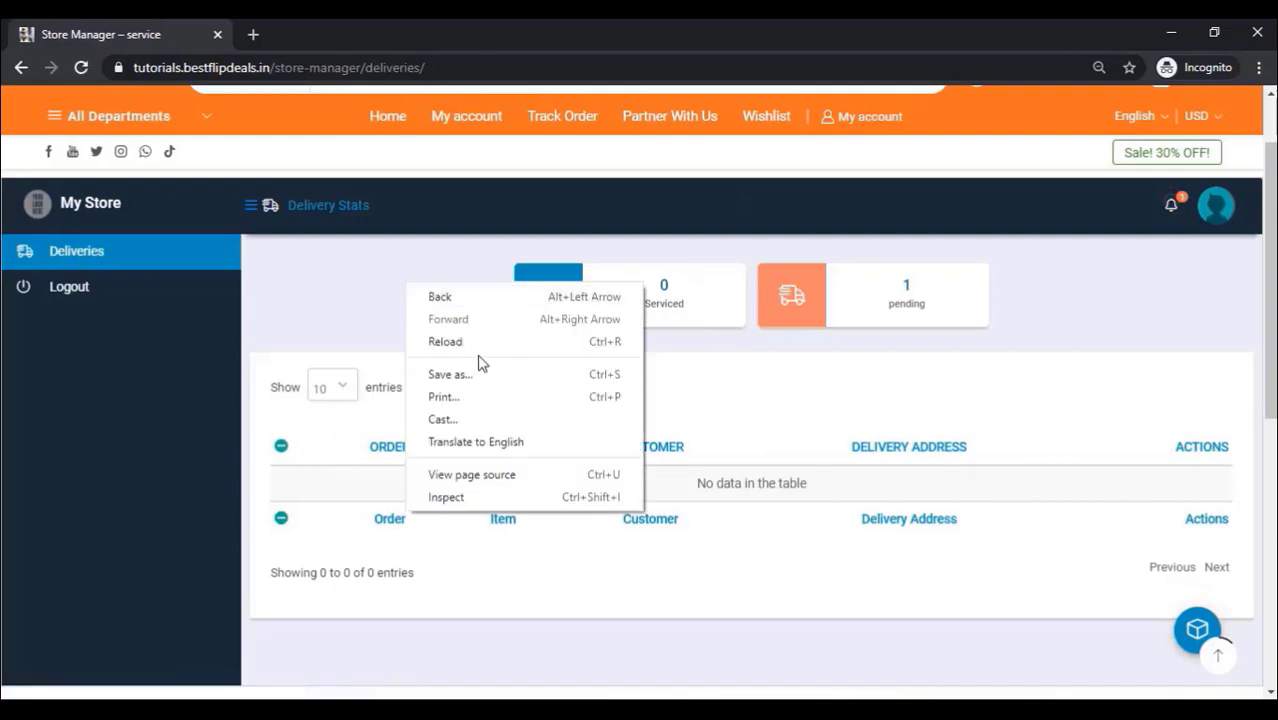
{"action": "left_click", "coordinate": [476, 342]}
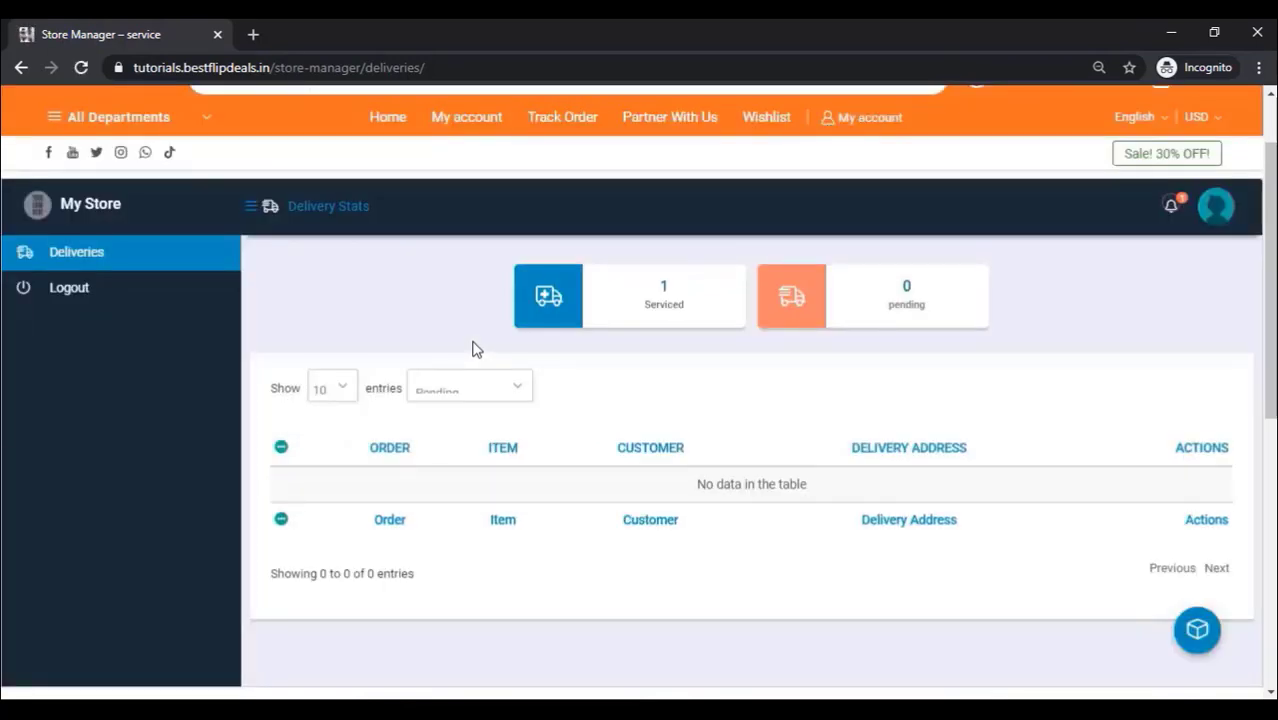
{"action": "scroll", "coordinate": [639, 383], "scroll_direction": "up", "scroll_amount": 2}
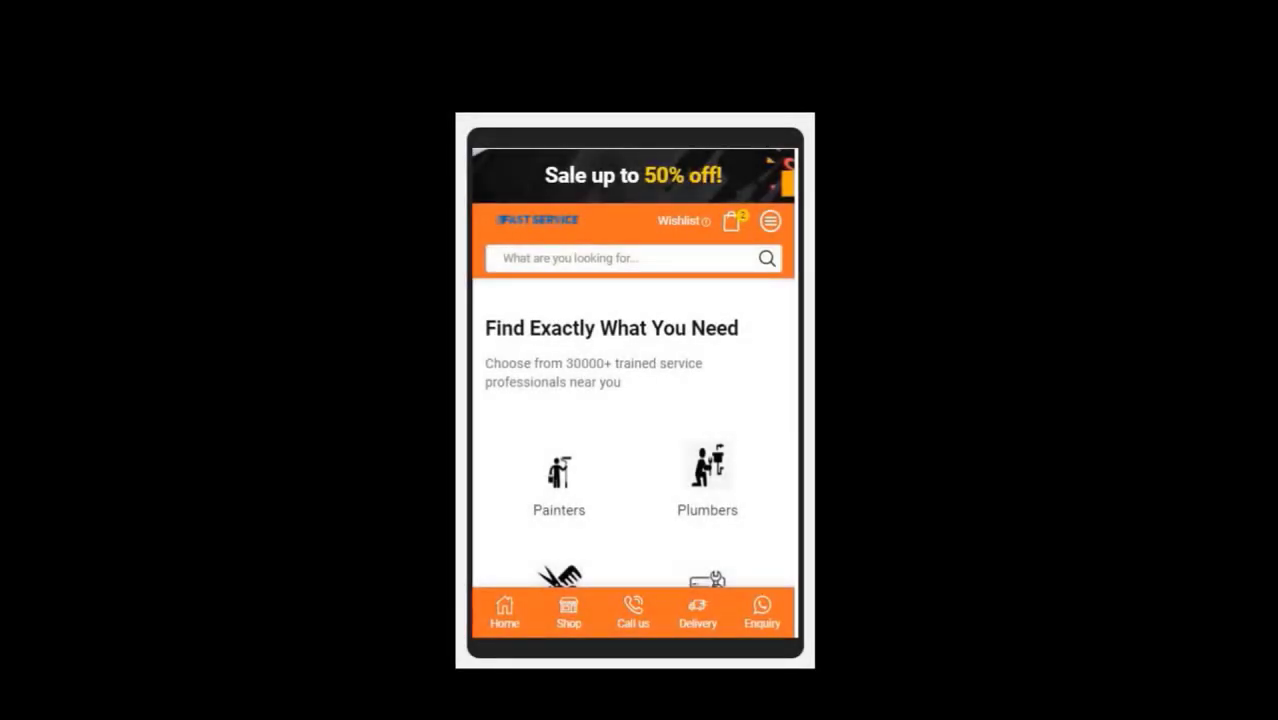
{"action": "scroll", "coordinate": [640, 312], "scroll_direction": "down", "scroll_amount": 1}
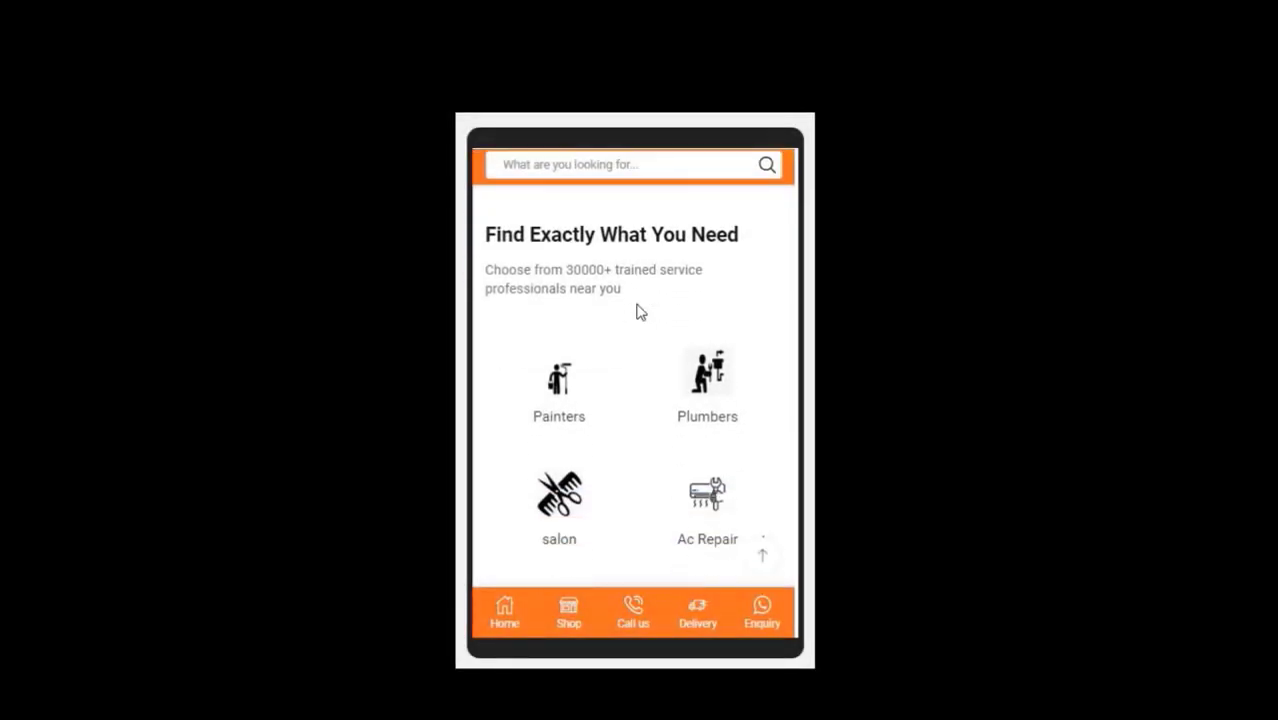
{"action": "scroll", "coordinate": [640, 312], "scroll_direction": "down", "scroll_amount": 2}
{"action": "scroll", "coordinate": [640, 312], "scroll_direction": "down", "scroll_amount": 2}
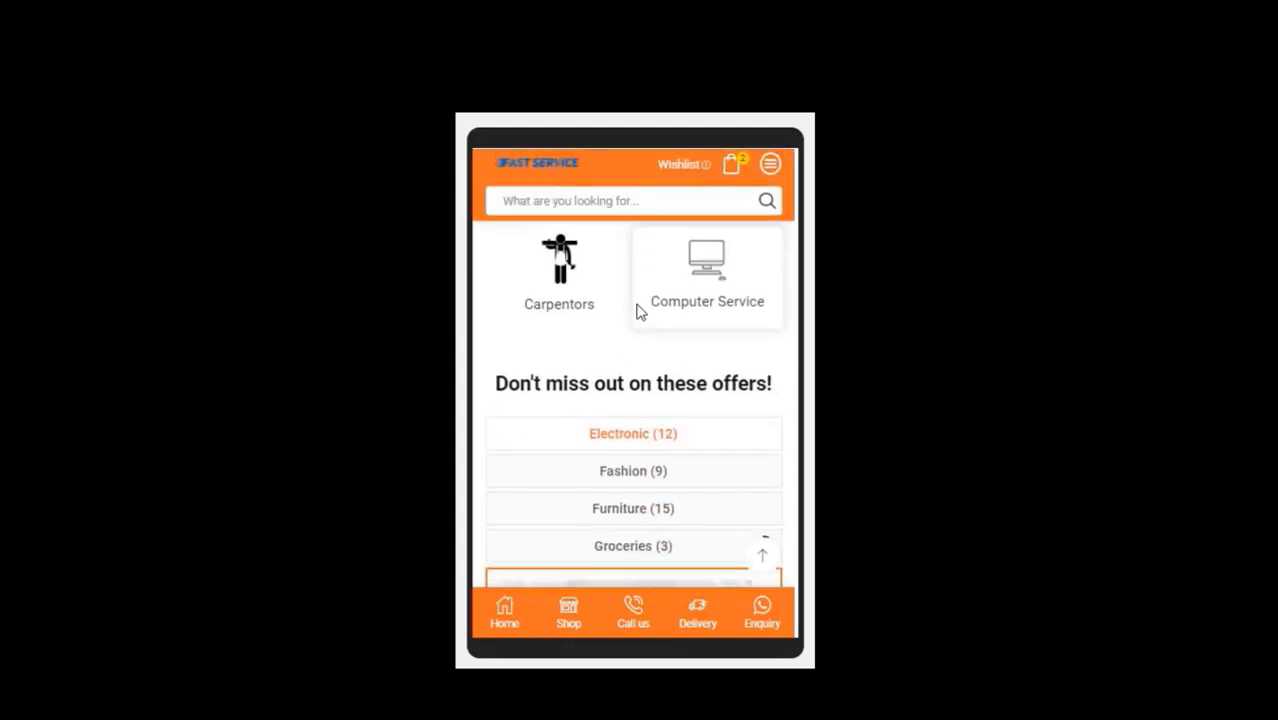
{"action": "scroll", "coordinate": [640, 312], "scroll_direction": "down", "scroll_amount": 5}
{"action": "scroll", "coordinate": [616, 343], "scroll_direction": "down", "scroll_amount": 1}
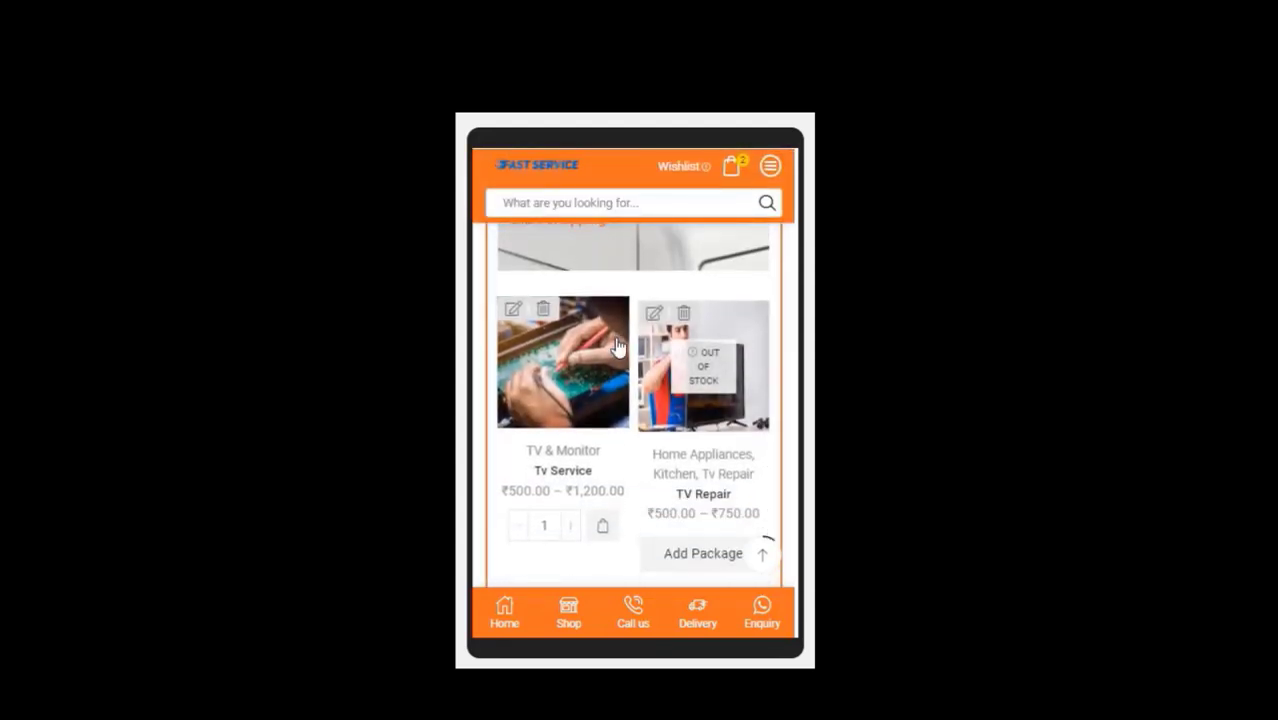
{"action": "scroll", "coordinate": [590, 362], "scroll_direction": "down", "scroll_amount": 1}
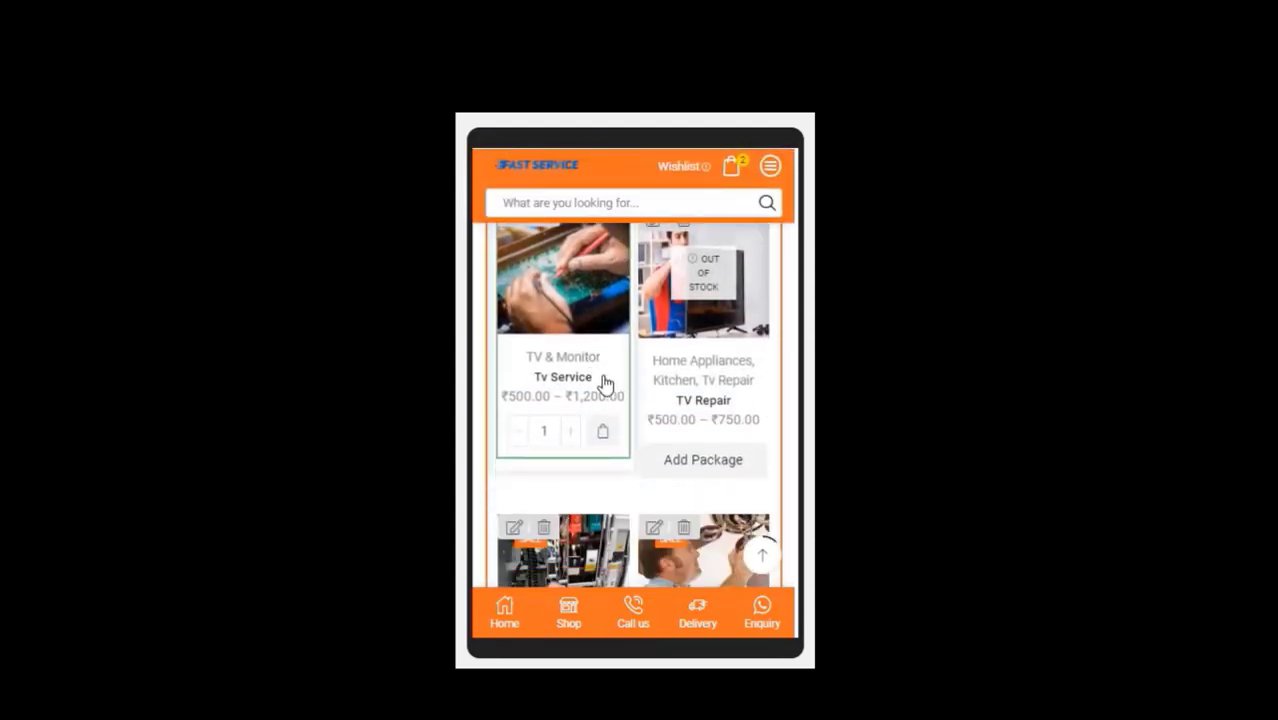
{"action": "scroll", "coordinate": [613, 471], "scroll_direction": "down", "scroll_amount": 3}
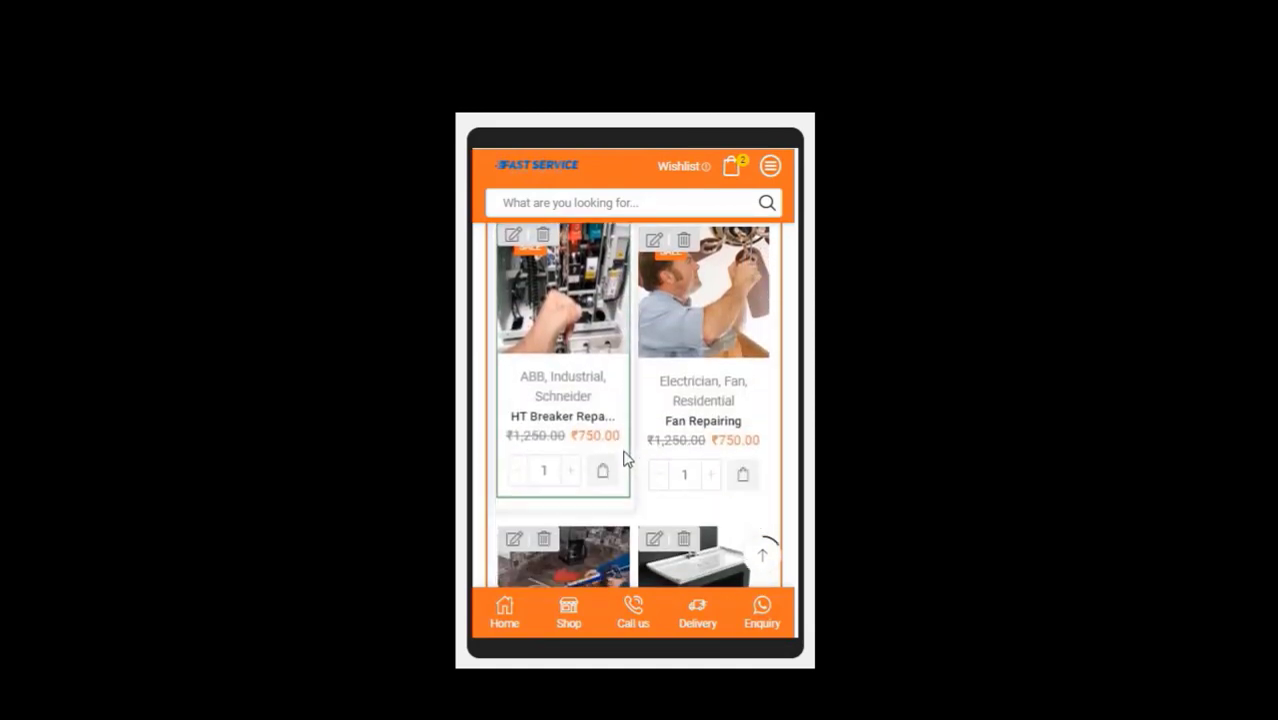
{"action": "scroll", "coordinate": [625, 455], "scroll_direction": "down", "scroll_amount": 1}
{"action": "scroll", "coordinate": [623, 458], "scroll_direction": "down", "scroll_amount": 1}
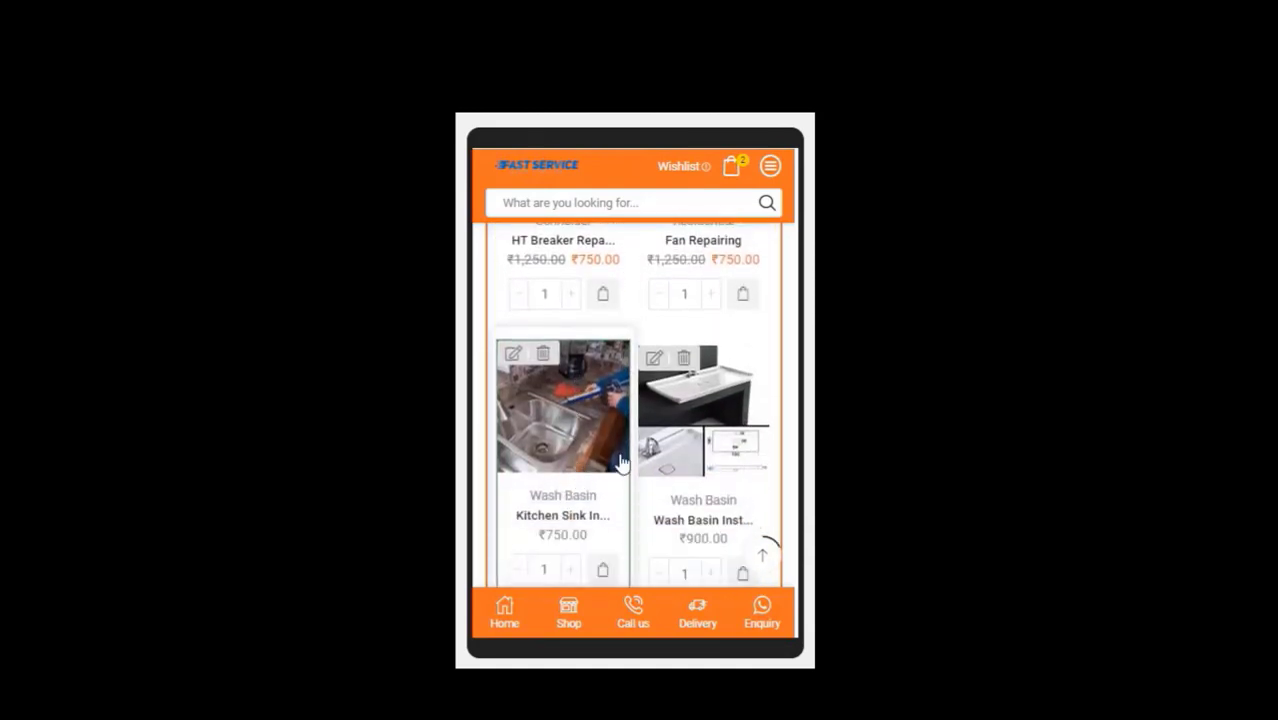
{"action": "scroll", "coordinate": [611, 465], "scroll_direction": "down", "scroll_amount": 3}
{"action": "scroll", "coordinate": [607, 450], "scroll_direction": "up", "scroll_amount": 4}
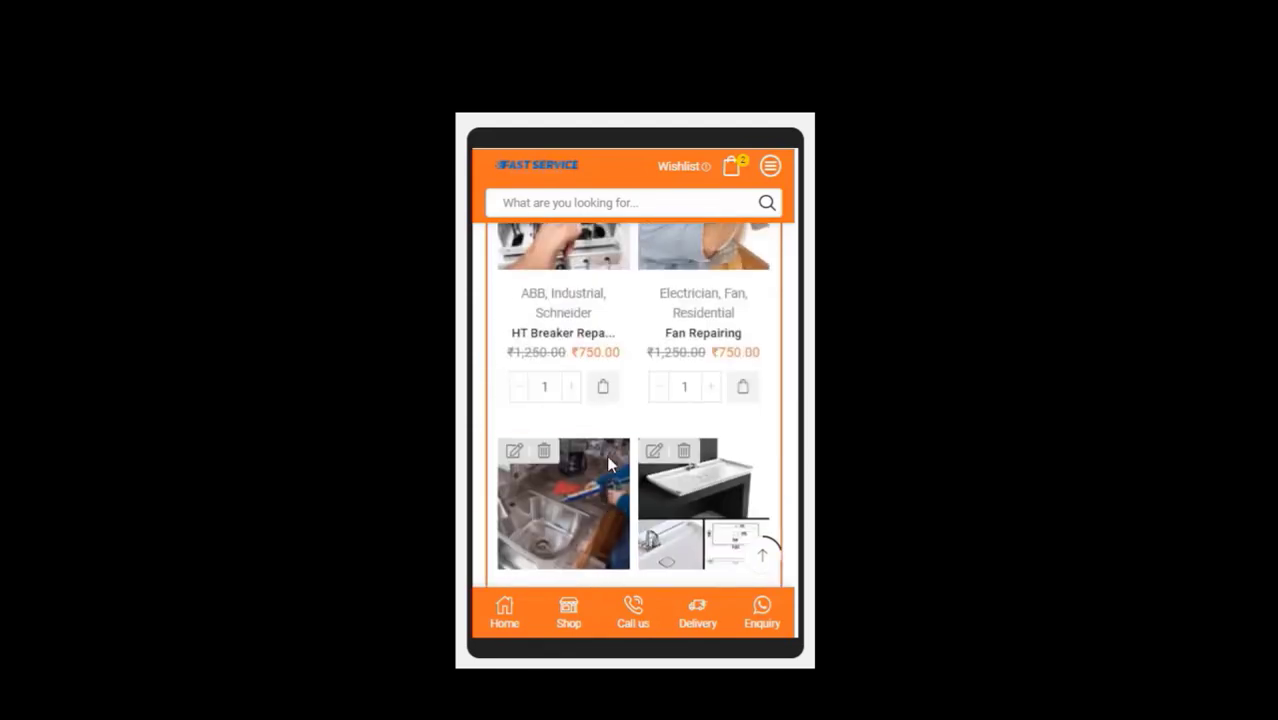
{"action": "scroll", "coordinate": [606, 465], "scroll_direction": "down", "scroll_amount": 4}
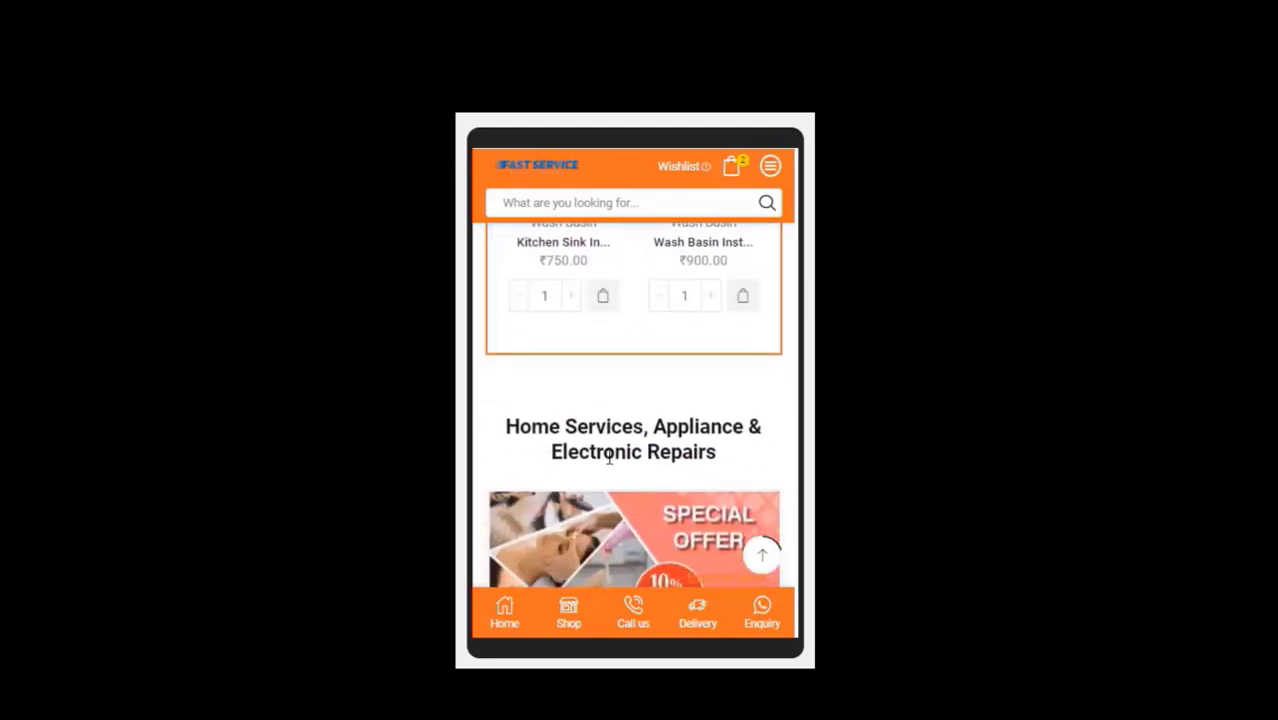
{"action": "scroll", "coordinate": [607, 457], "scroll_direction": "down", "scroll_amount": 2}
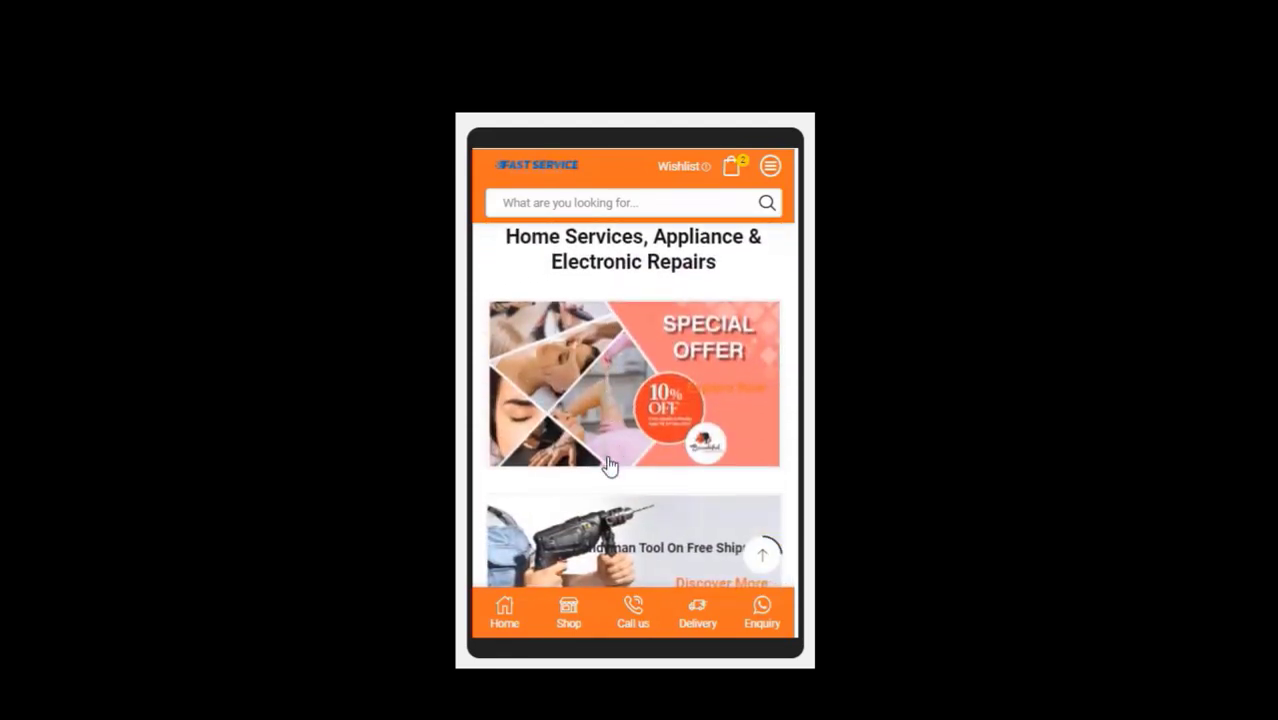
{"action": "scroll", "coordinate": [609, 460], "scroll_direction": "down", "scroll_amount": 1}
{"action": "scroll", "coordinate": [608, 463], "scroll_direction": "down", "scroll_amount": 1}
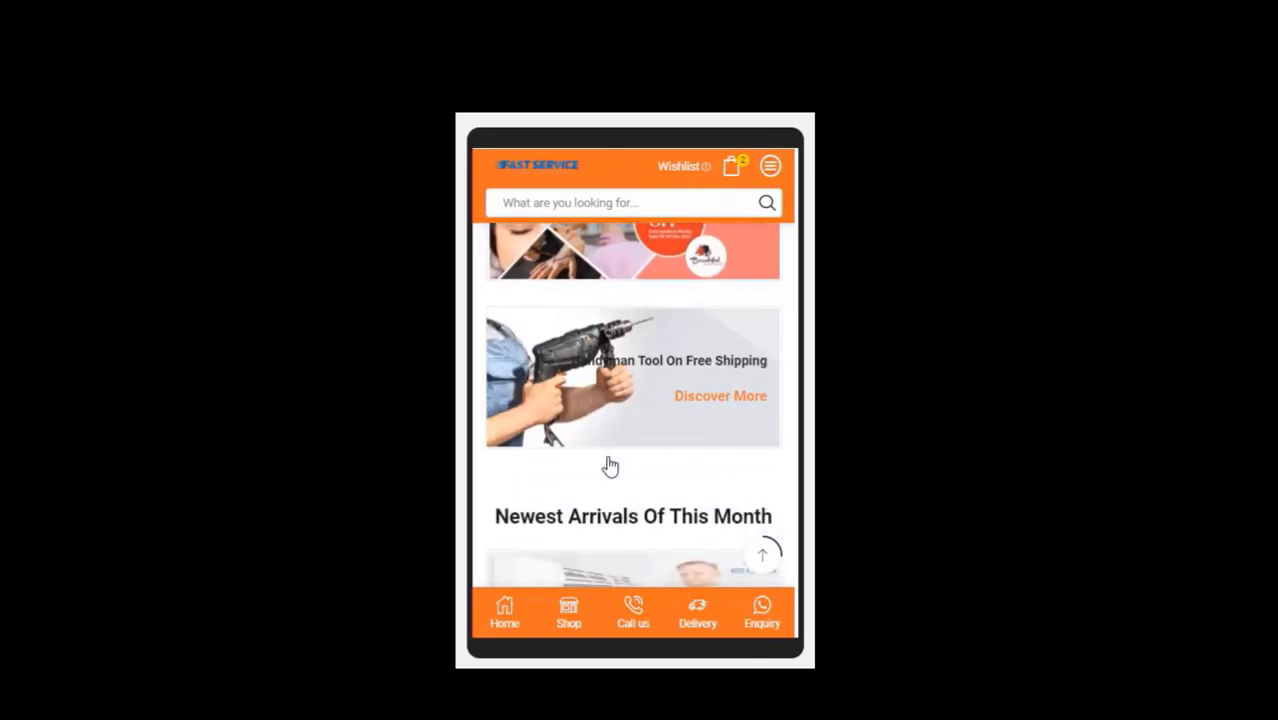
{"action": "scroll", "coordinate": [609, 457], "scroll_direction": "down", "scroll_amount": 1}
{"action": "scroll", "coordinate": [610, 460], "scroll_direction": "down", "scroll_amount": 2}
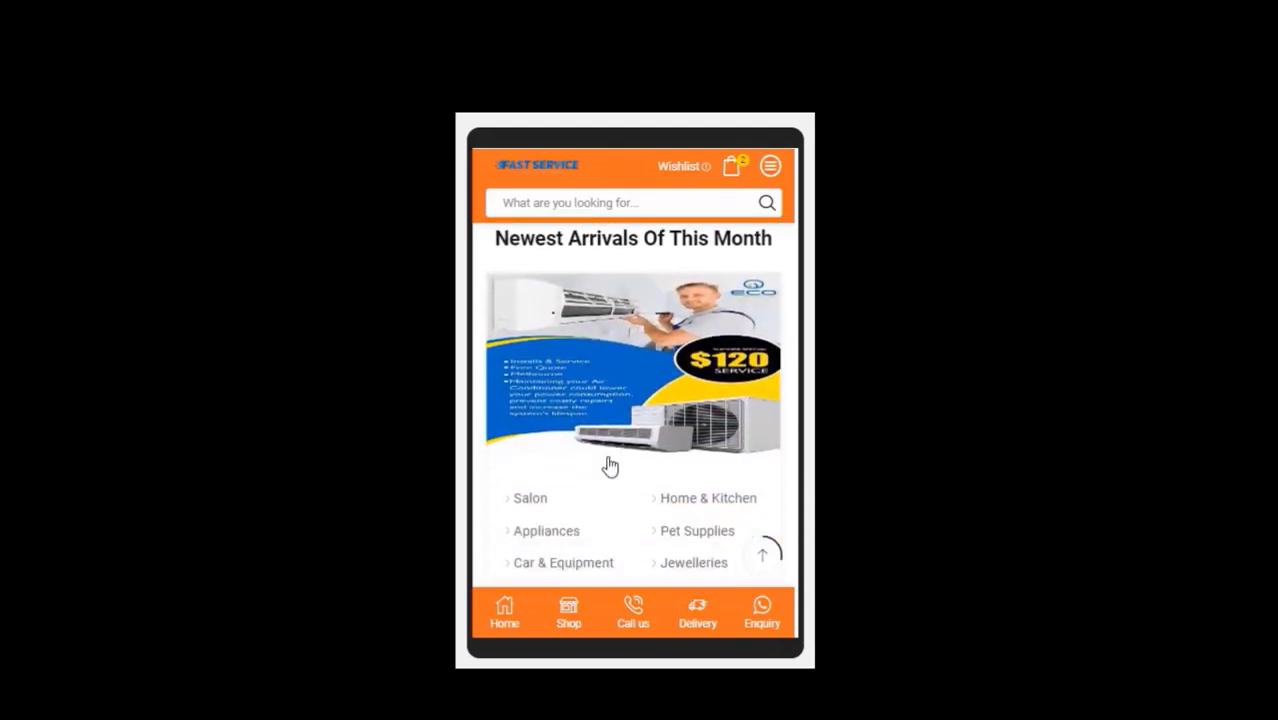
{"action": "scroll", "coordinate": [609, 462], "scroll_direction": "down", "scroll_amount": 4}
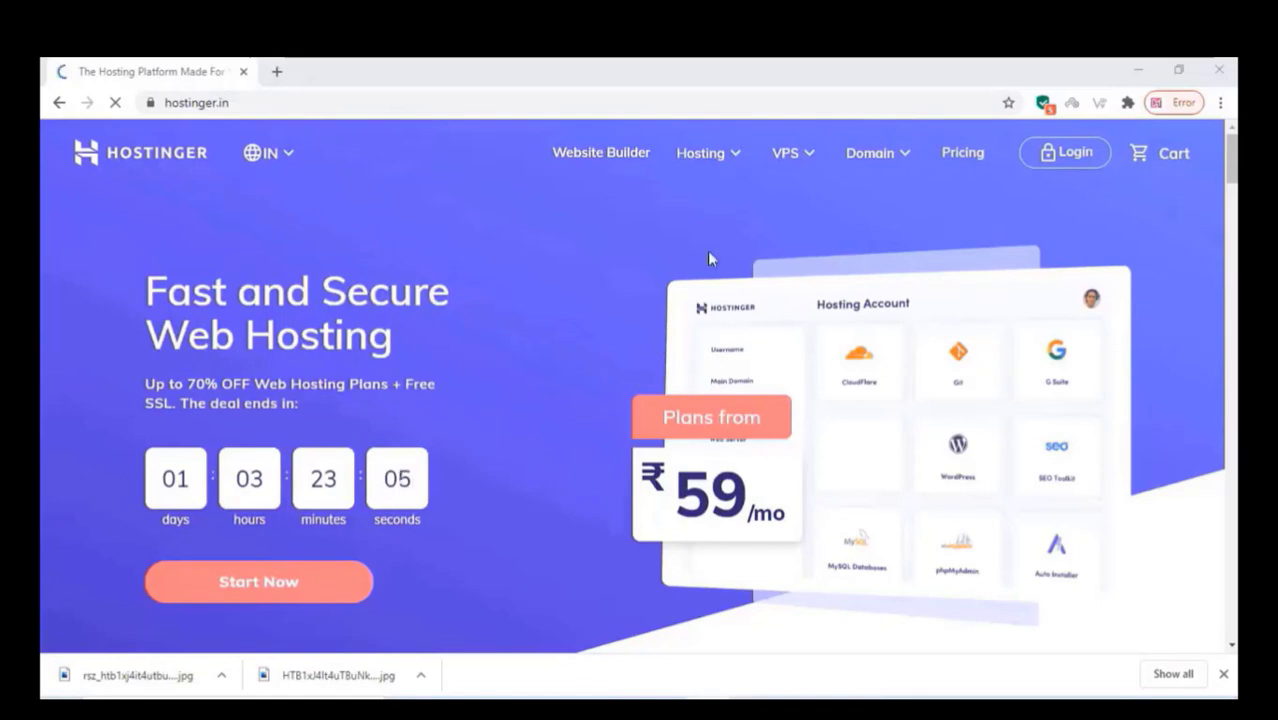
Step: Go to Hostinger's Domain Checker page from the Domain menu
{"action": "left_click", "coordinate": [893, 155]}
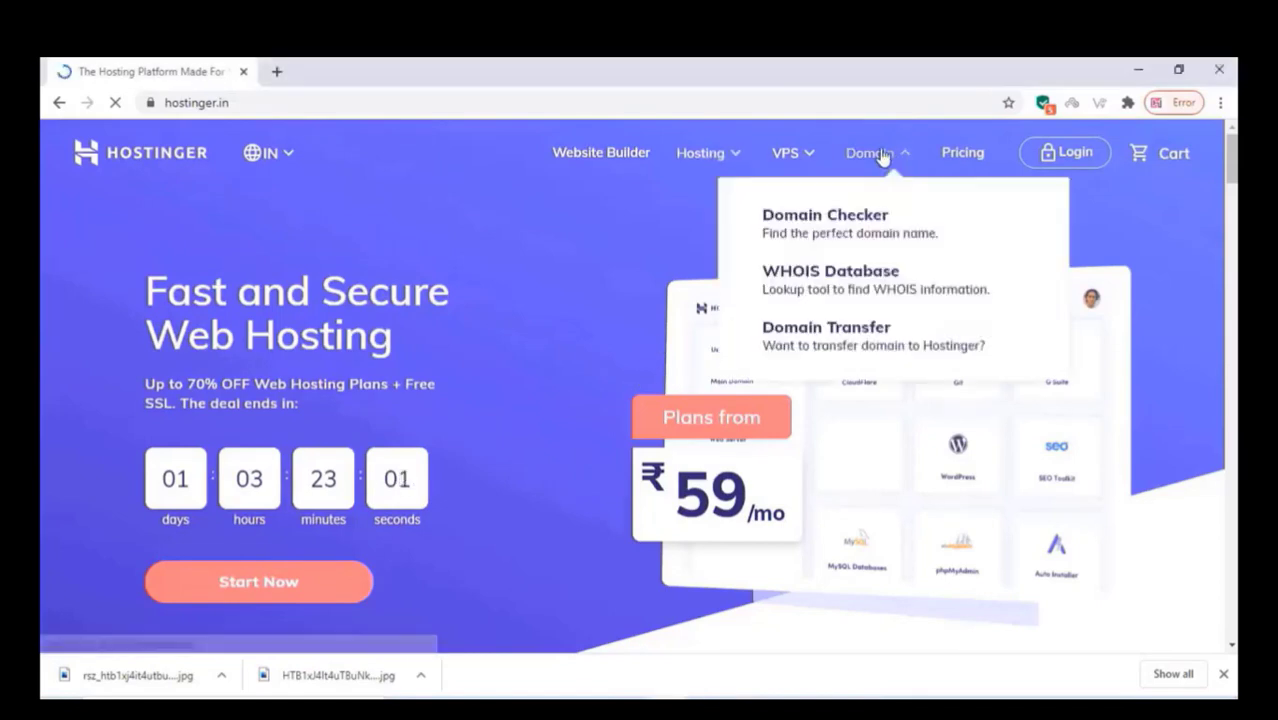
{"action": "left_click", "coordinate": [836, 230]}
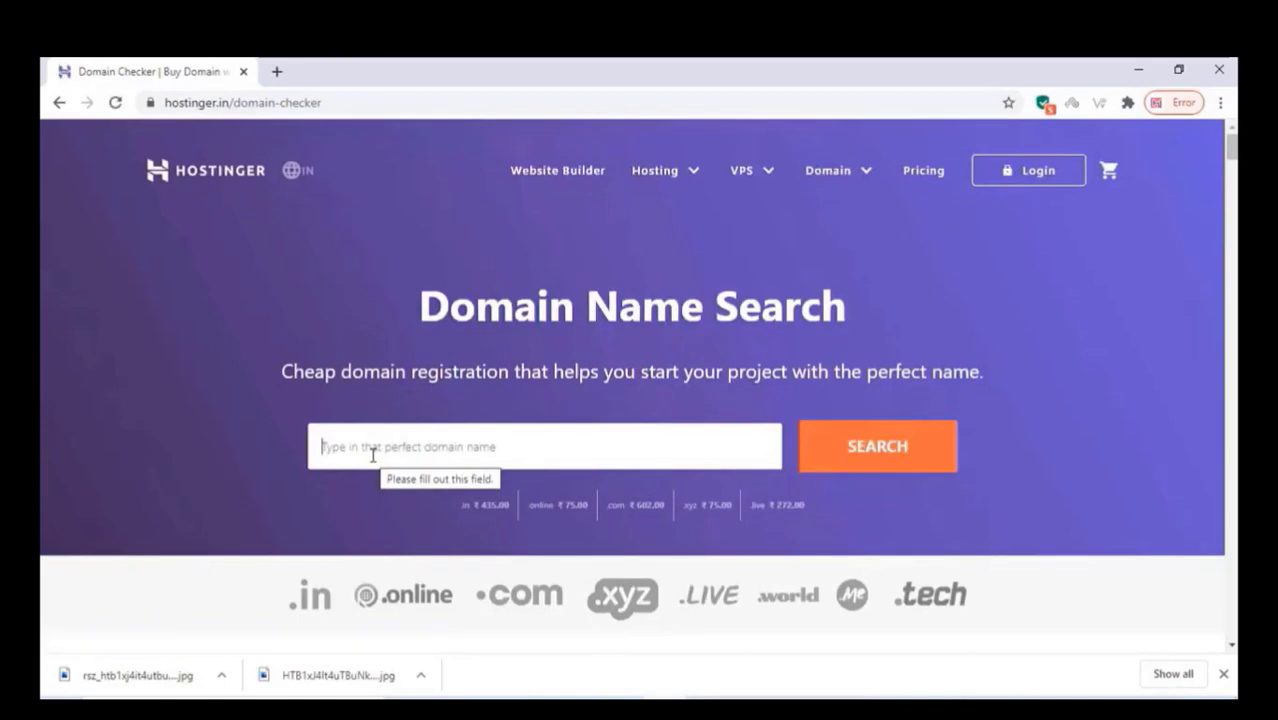
Step: Search for mydemoshop123.com and add the available .com domain at ₹602.00 to the cart
{"action": "type", "text": "mydemoshop123.com"}
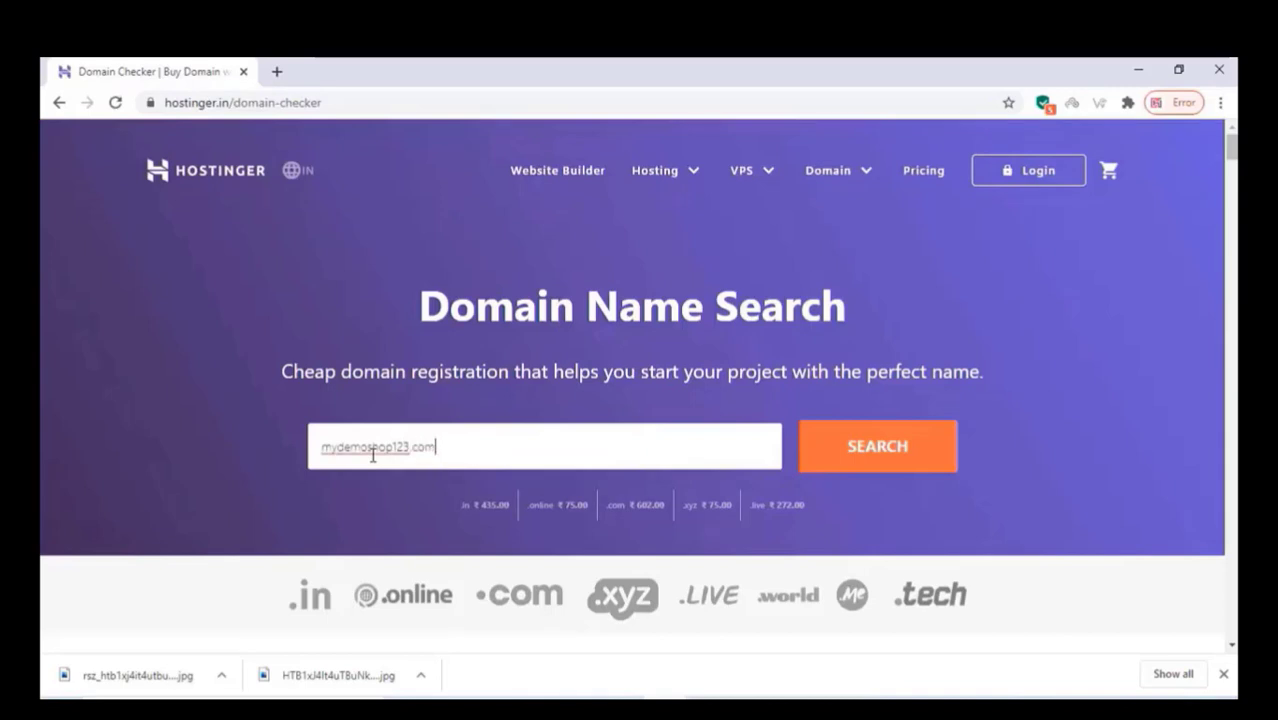
{"action": "left_click", "coordinate": [861, 455]}
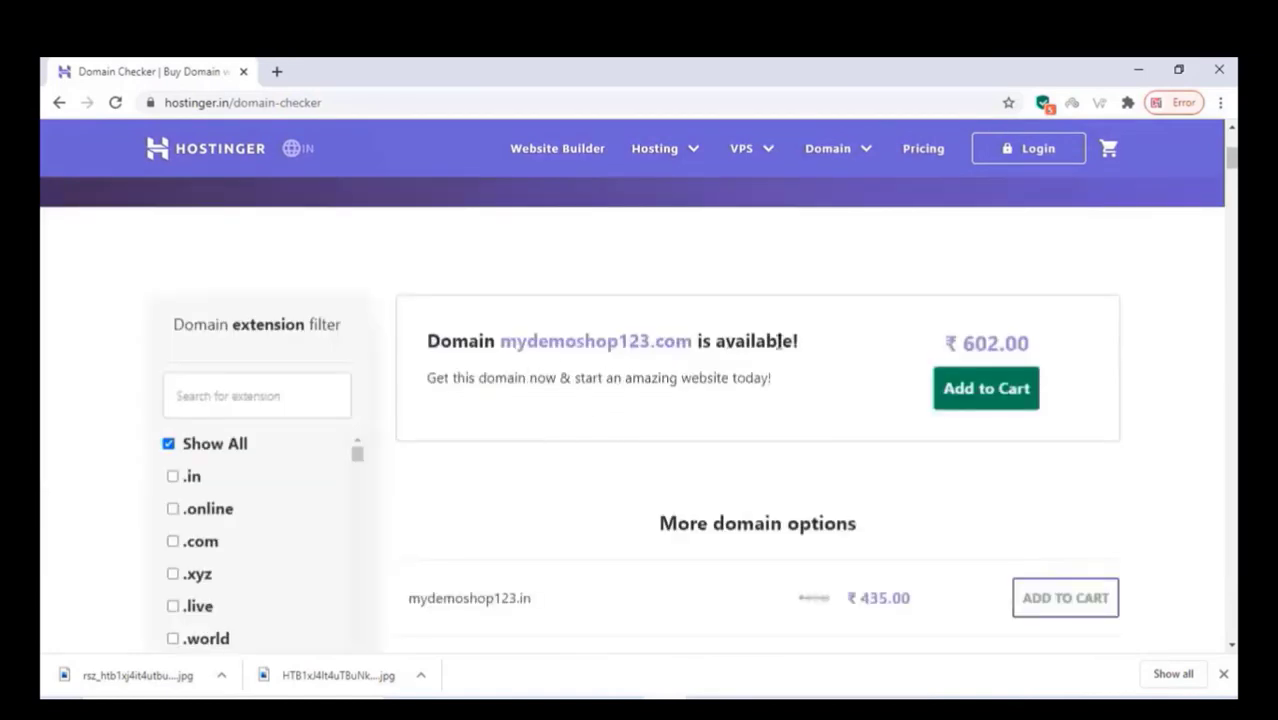
{"action": "left_click", "coordinate": [974, 398]}
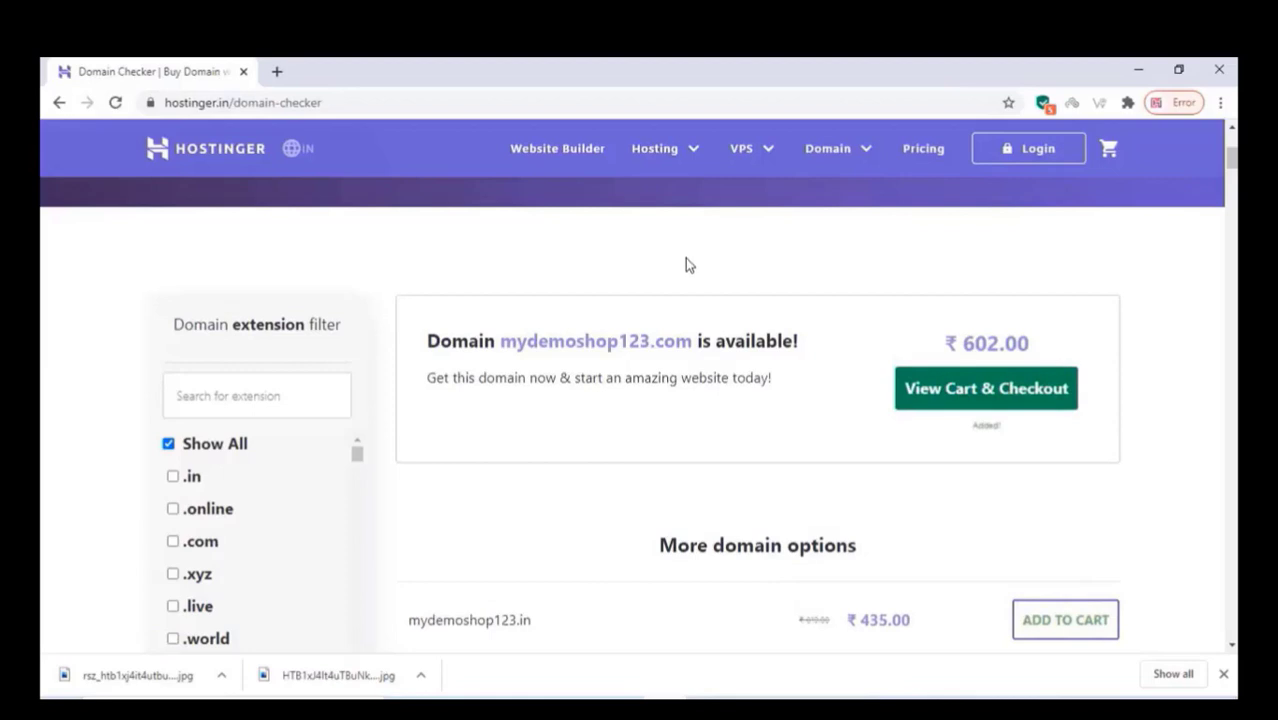
{"action": "left_click", "coordinate": [653, 150]}
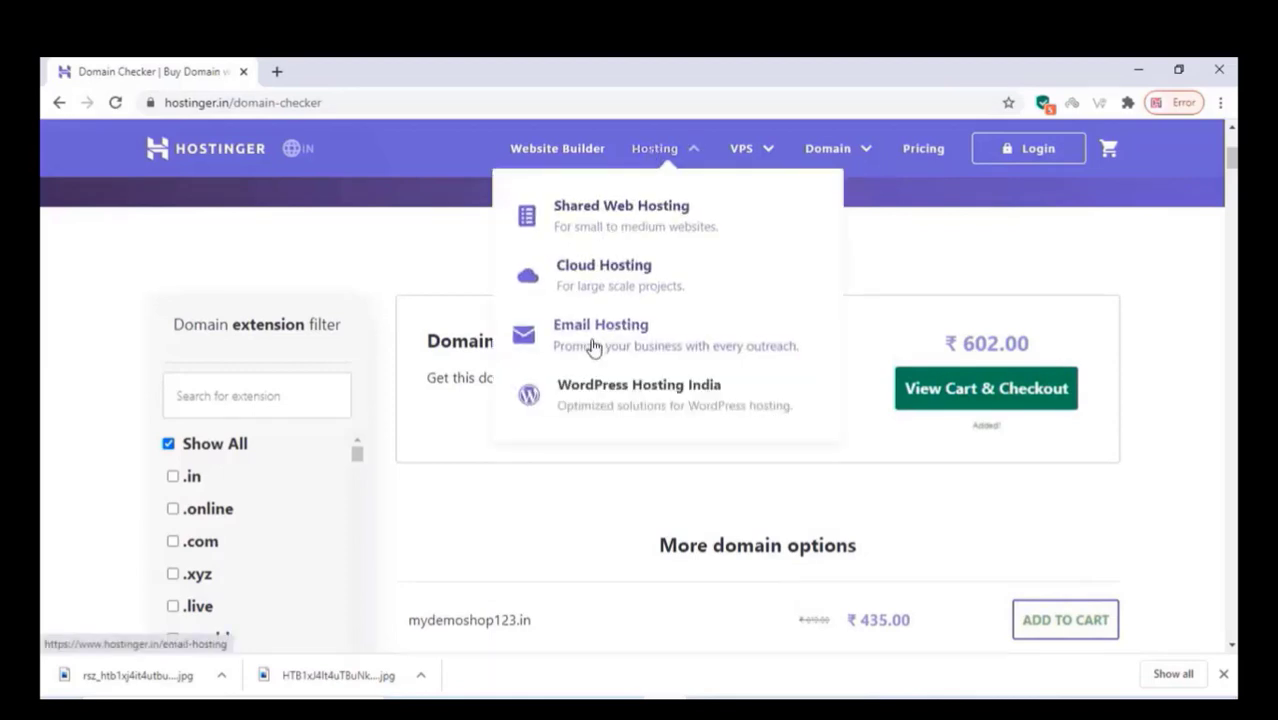
Step: Add the Single Web Hosting plan to the cart on a 12-month term
{"action": "left_click", "coordinate": [604, 212]}
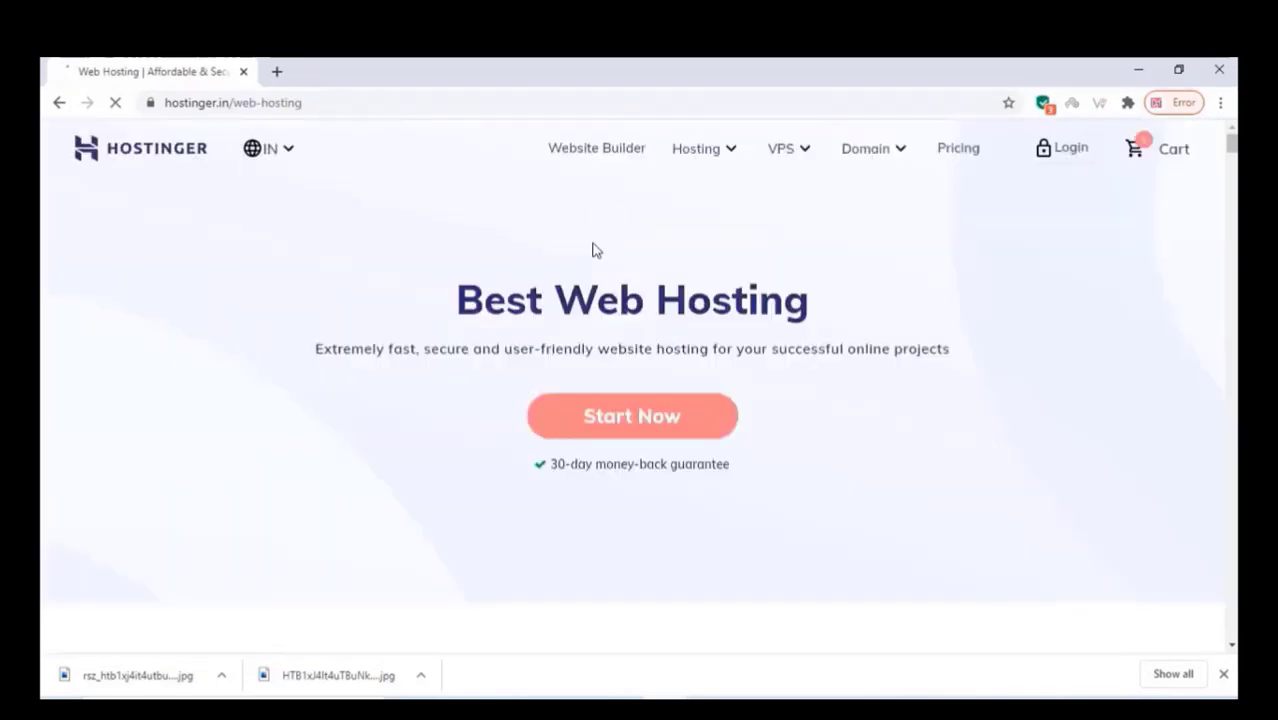
{"action": "left_click", "coordinate": [664, 429]}
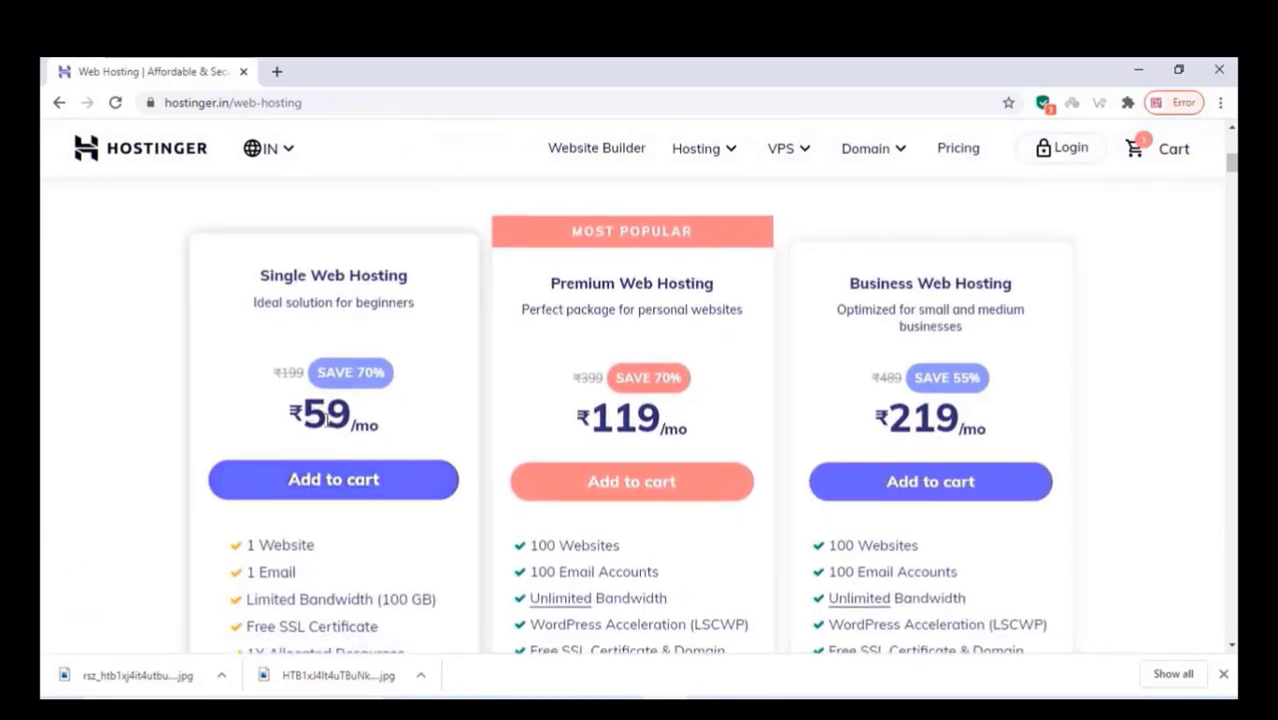
{"action": "scroll", "coordinate": [328, 420], "scroll_direction": "down", "scroll_amount": 1}
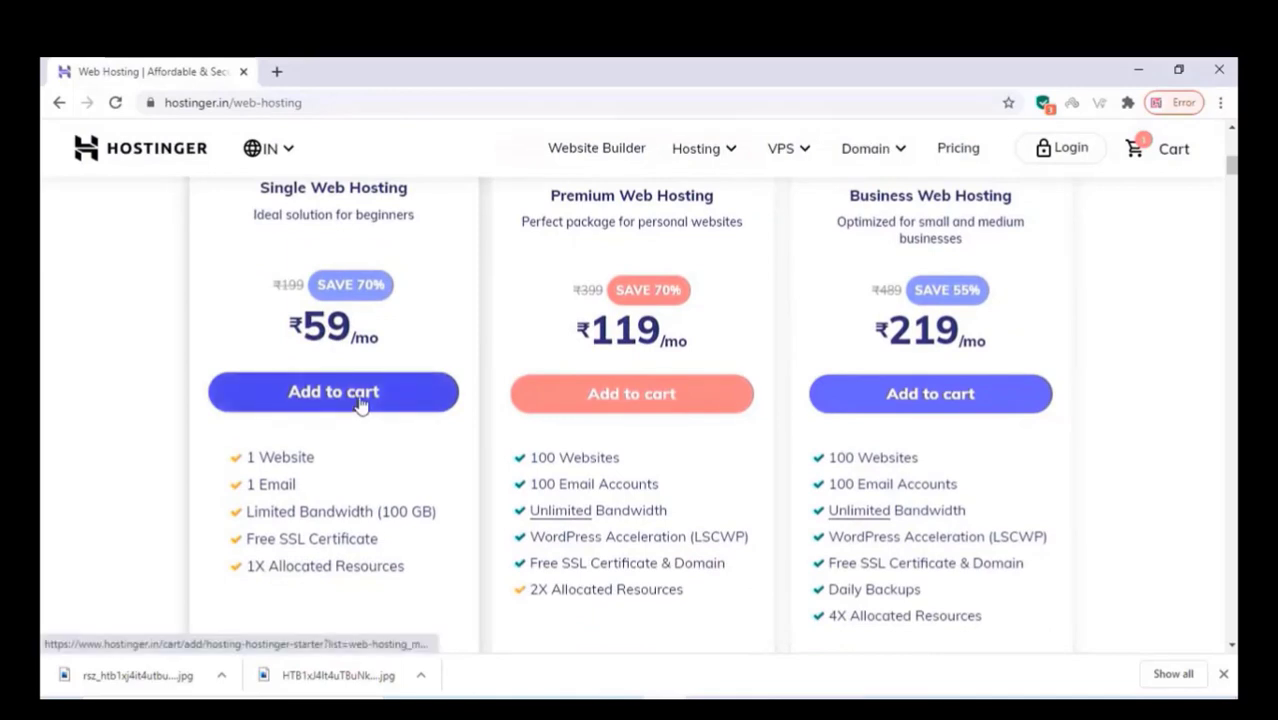
{"action": "left_click", "coordinate": [361, 401]}
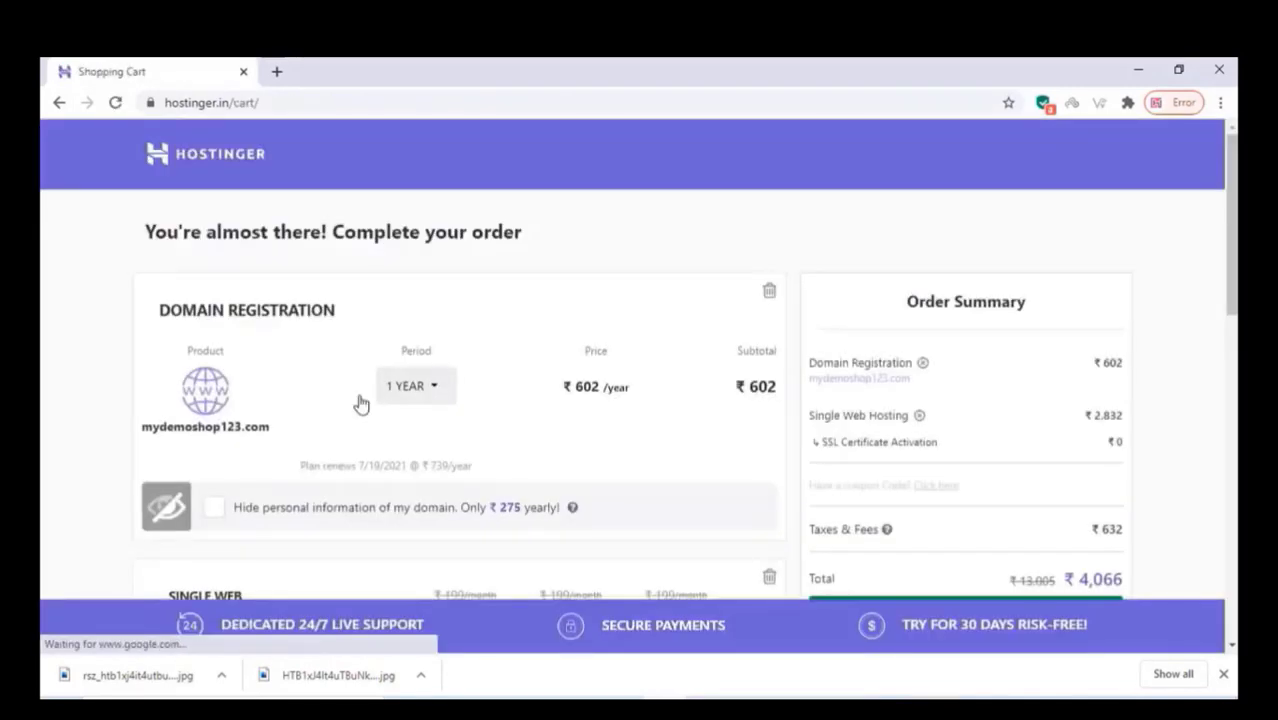
{"action": "scroll", "coordinate": [616, 400], "scroll_direction": "down", "scroll_amount": 3}
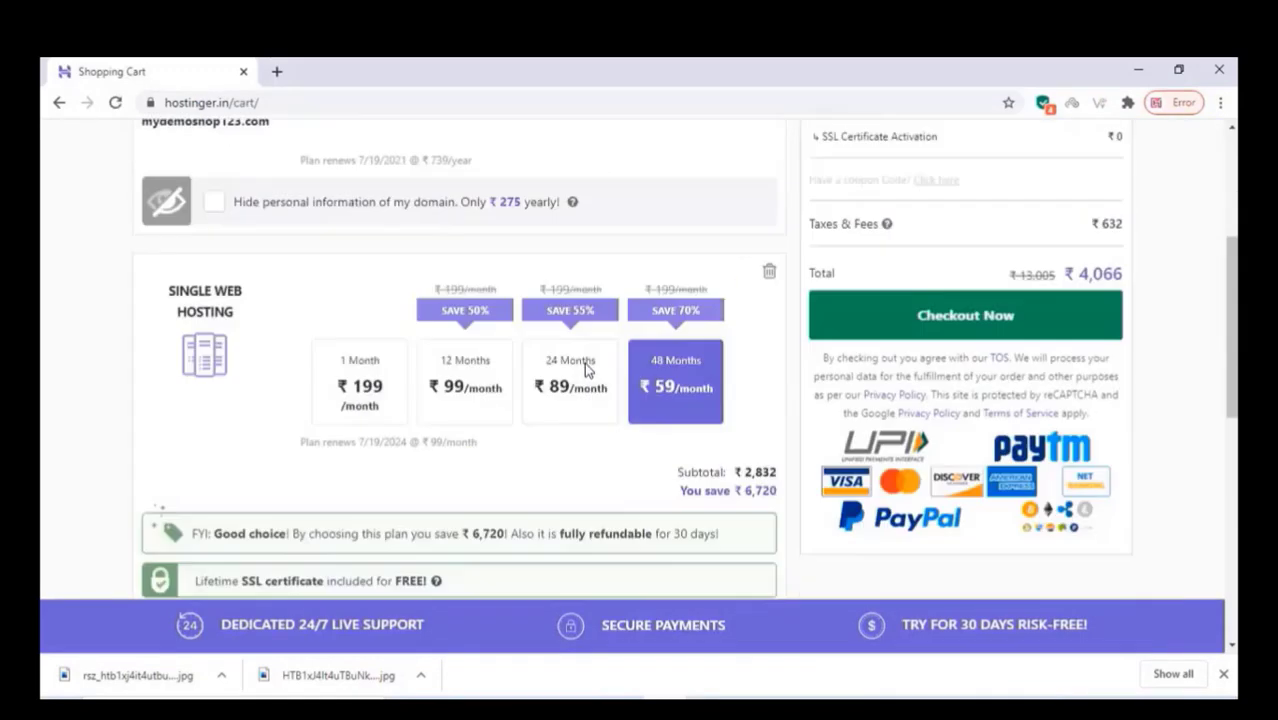
{"action": "scroll", "coordinate": [588, 370], "scroll_direction": "down", "scroll_amount": 1}
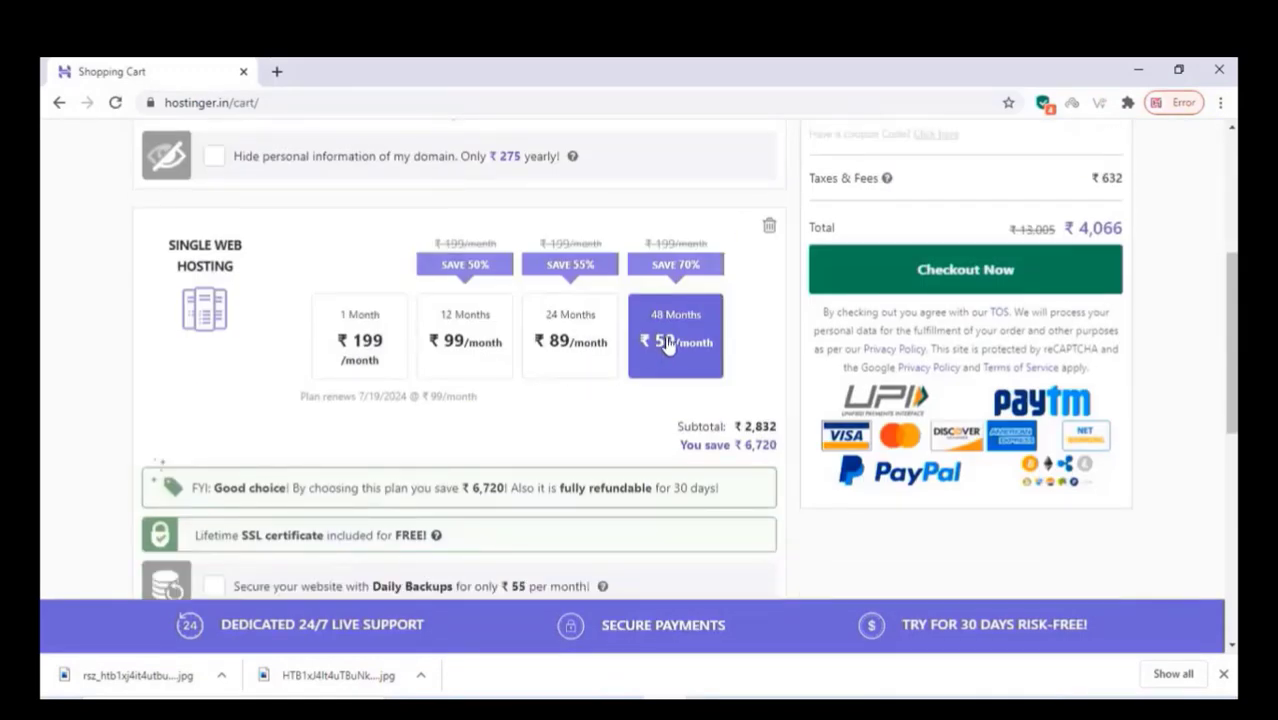
{"action": "left_click", "coordinate": [490, 350]}
{"action": "scroll", "coordinate": [1049, 253], "scroll_direction": "up", "scroll_amount": 2}
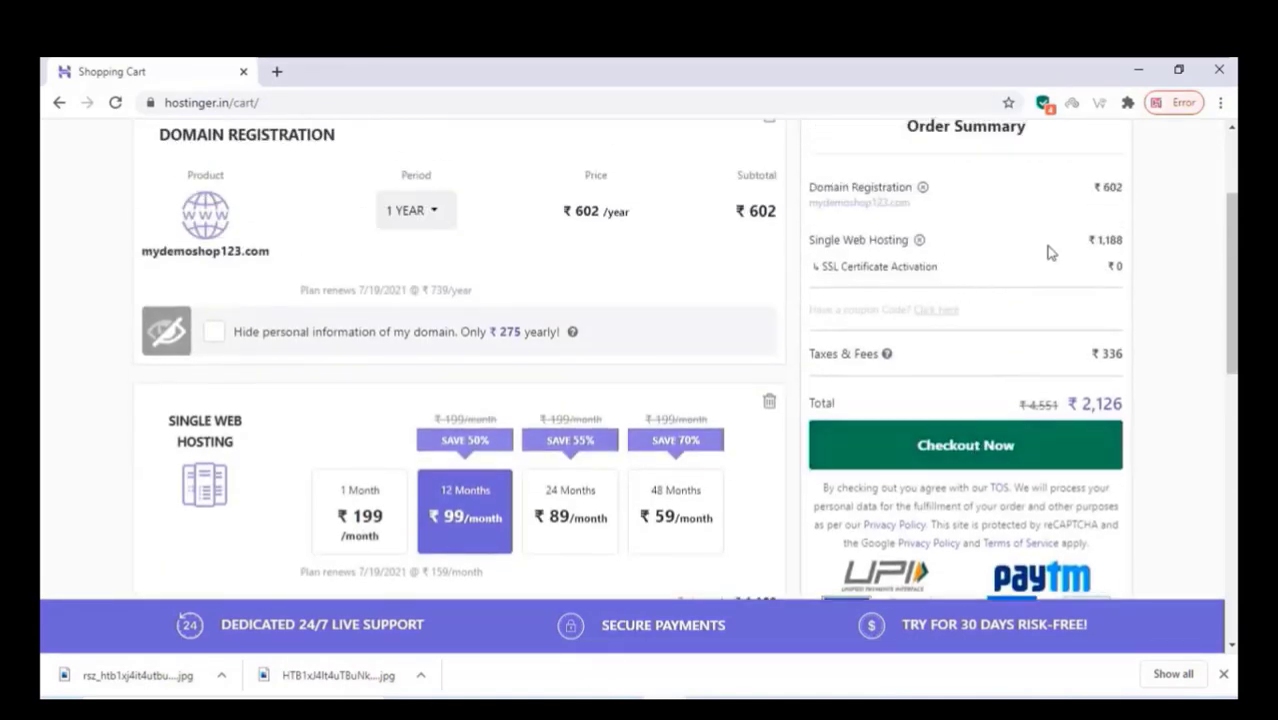
{"action": "scroll", "coordinate": [1011, 285], "scroll_direction": "down", "scroll_amount": 2}
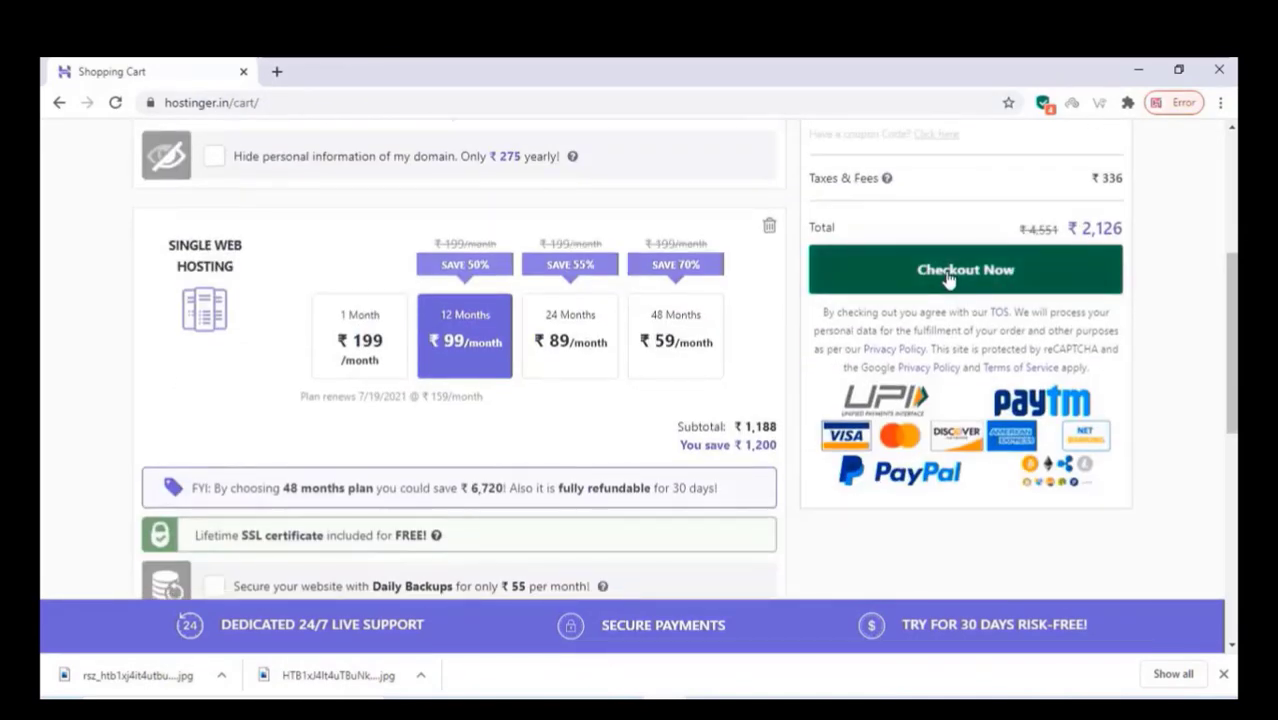
Step: Check out the cart, signing up with Google, and choose Net Banking as payment
{"action": "left_click", "coordinate": [948, 280]}
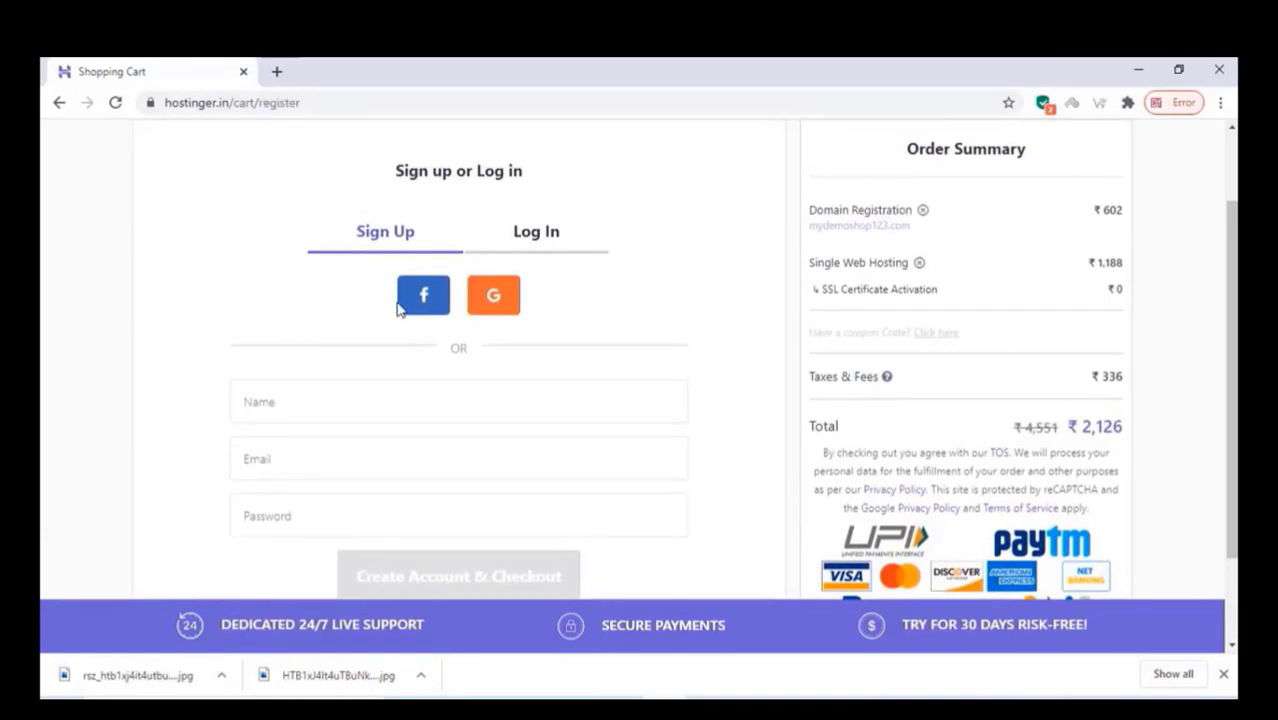
{"action": "left_click", "coordinate": [494, 300]}
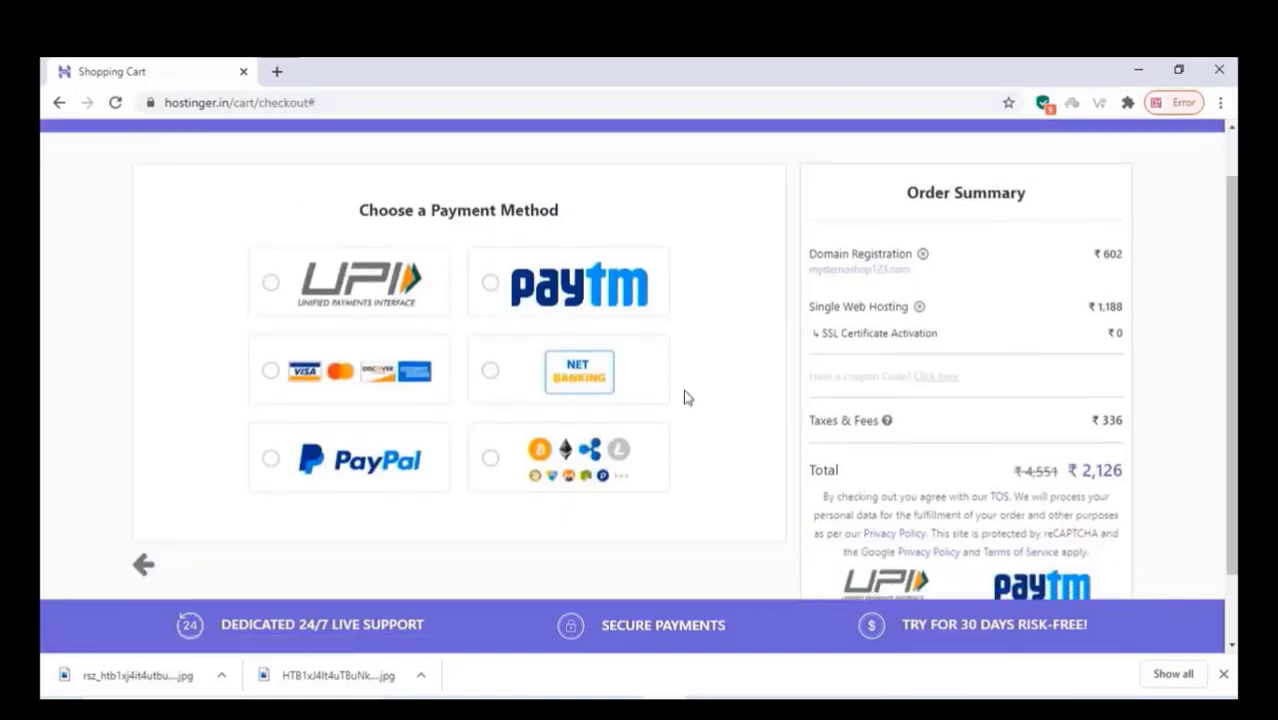
{"action": "scroll", "coordinate": [688, 397], "scroll_direction": "down", "scroll_amount": 1}
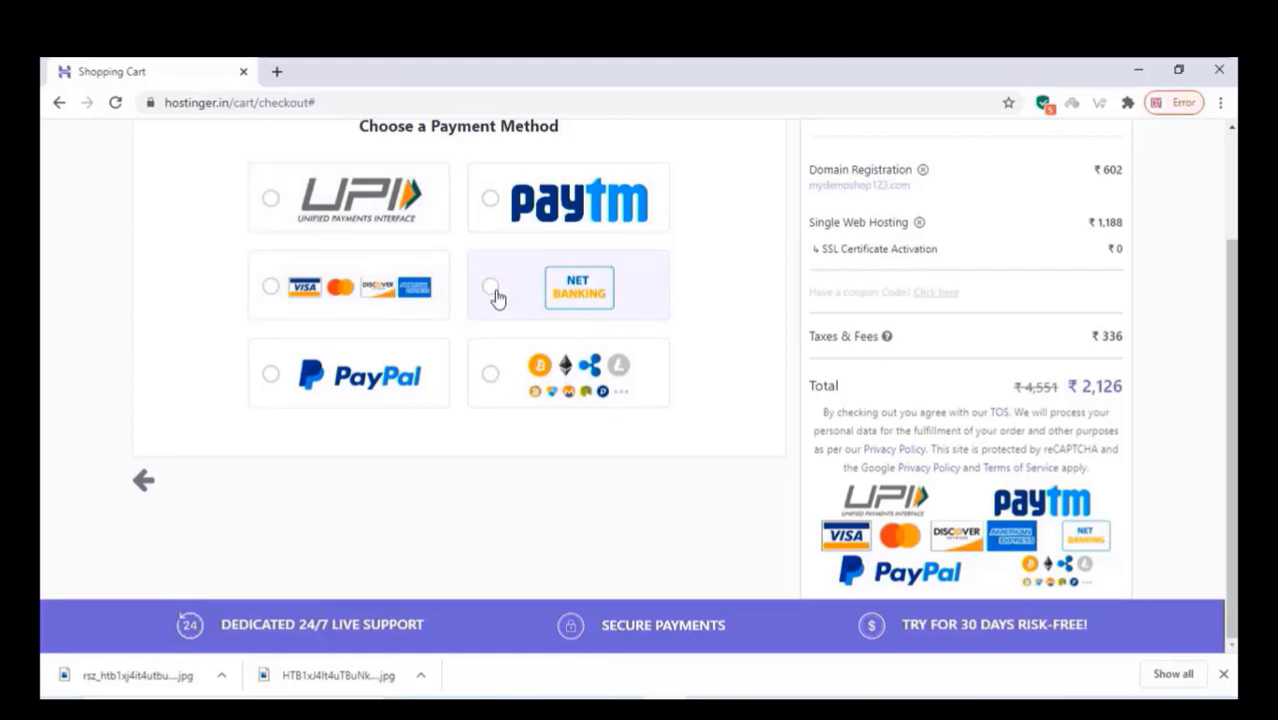
{"action": "left_click", "coordinate": [495, 292]}
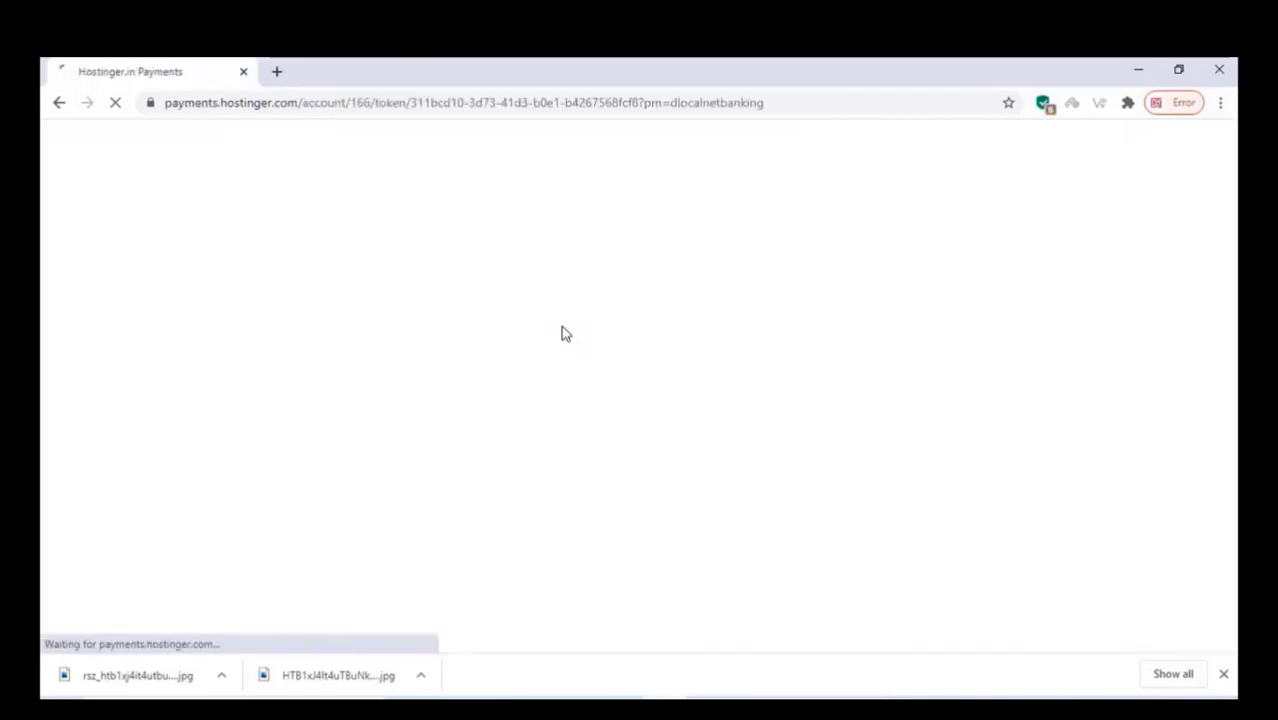
{"action": "scroll", "coordinate": [562, 333], "scroll_direction": "down", "scroll_amount": 3}
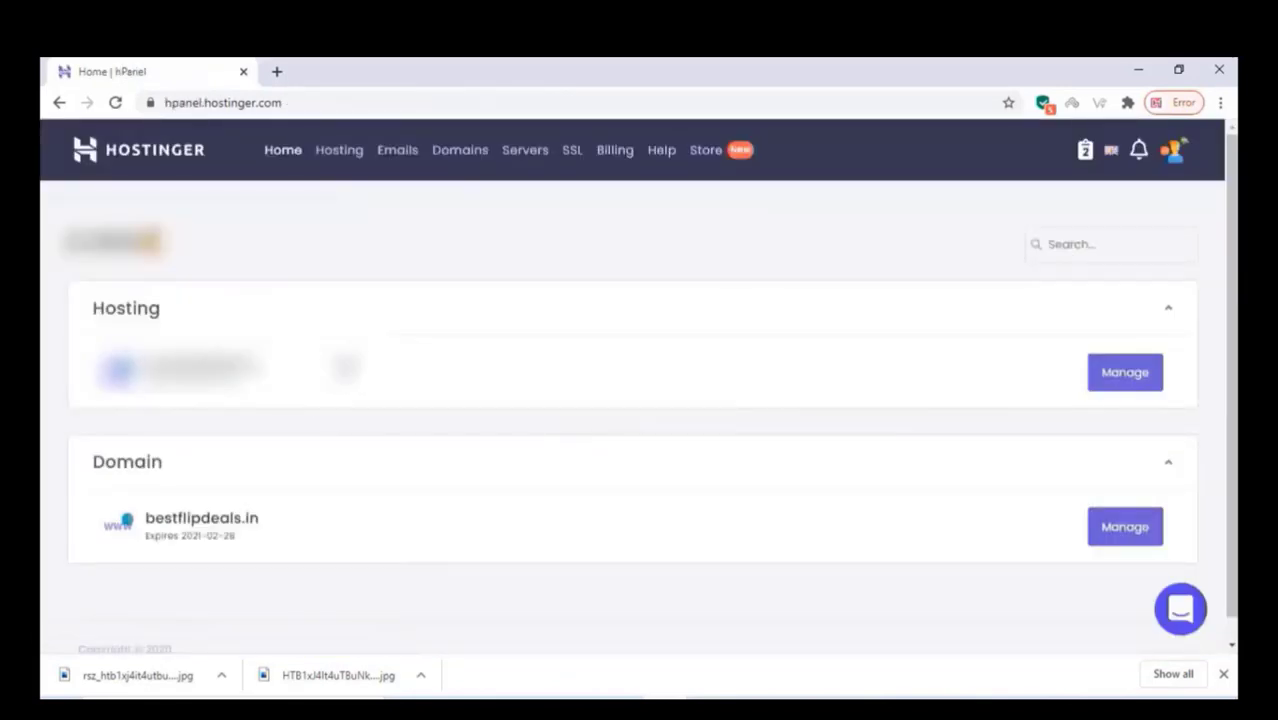
Step: Manage the hosting plan and open the Auto Installer for bestflipdeals.in
{"action": "left_click", "coordinate": [1124, 380]}
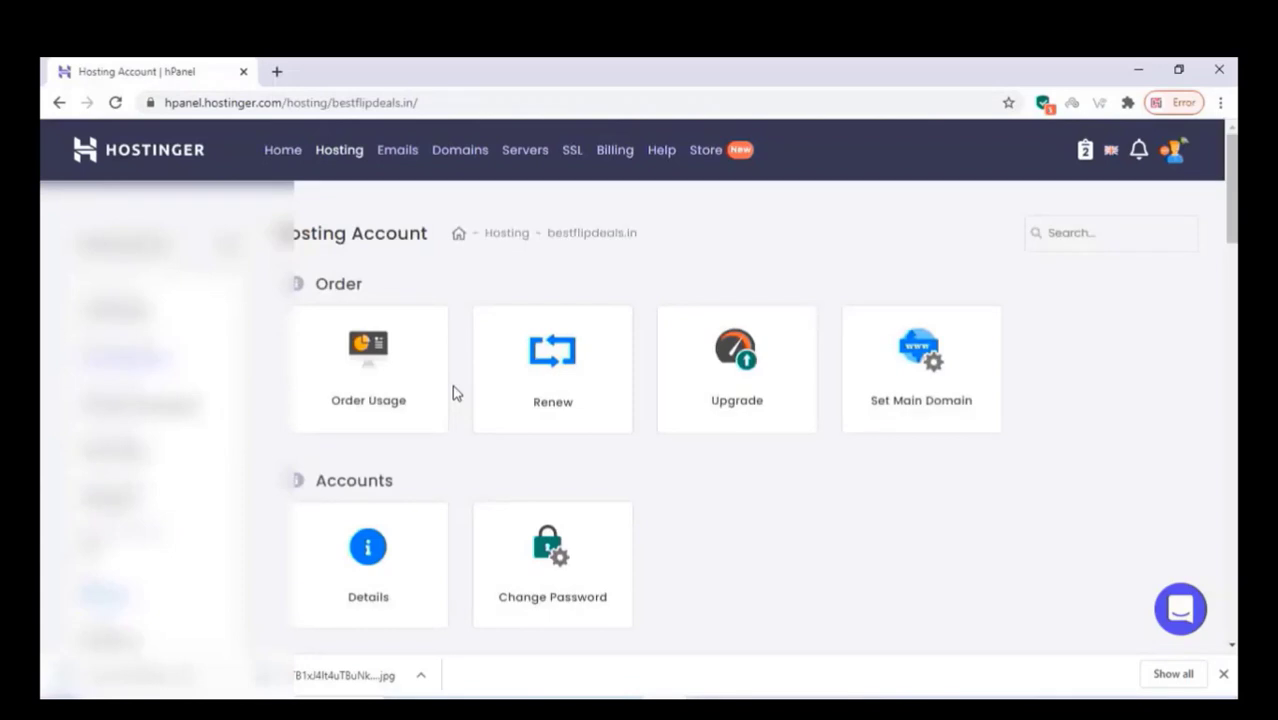
{"action": "scroll", "coordinate": [452, 385], "scroll_direction": "down", "scroll_amount": 3}
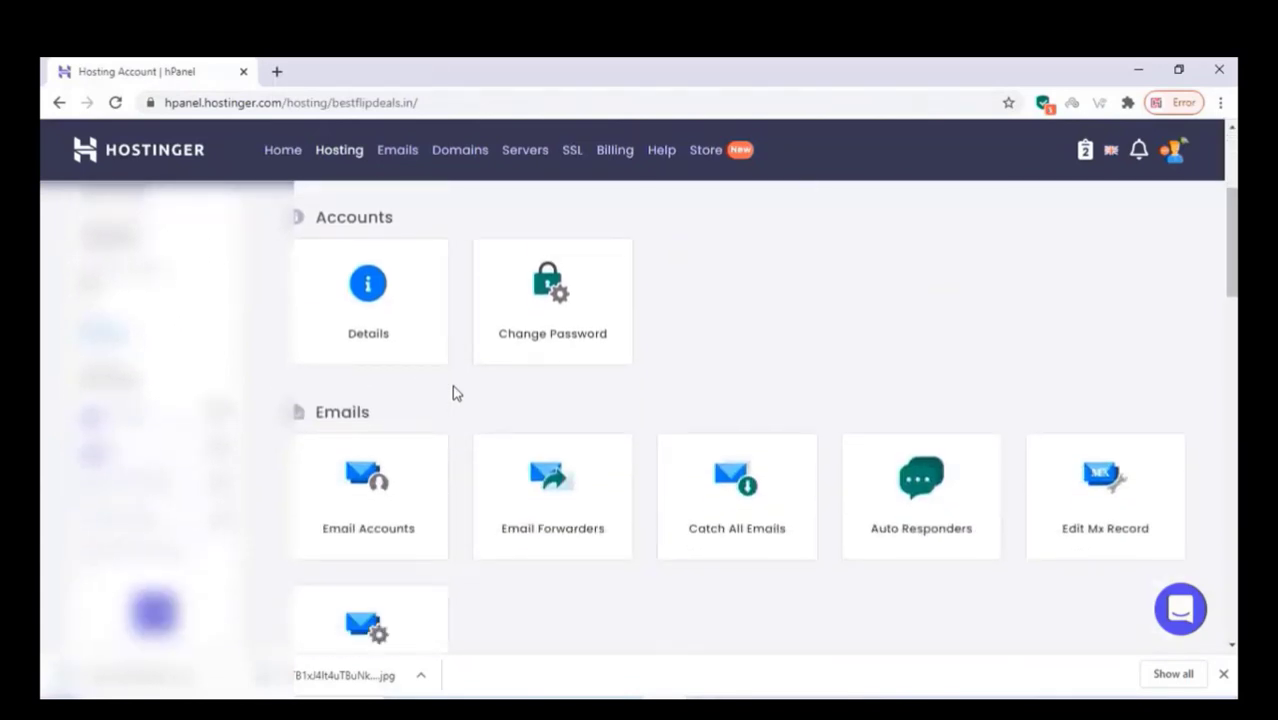
{"action": "scroll", "coordinate": [452, 392], "scroll_direction": "down", "scroll_amount": 3}
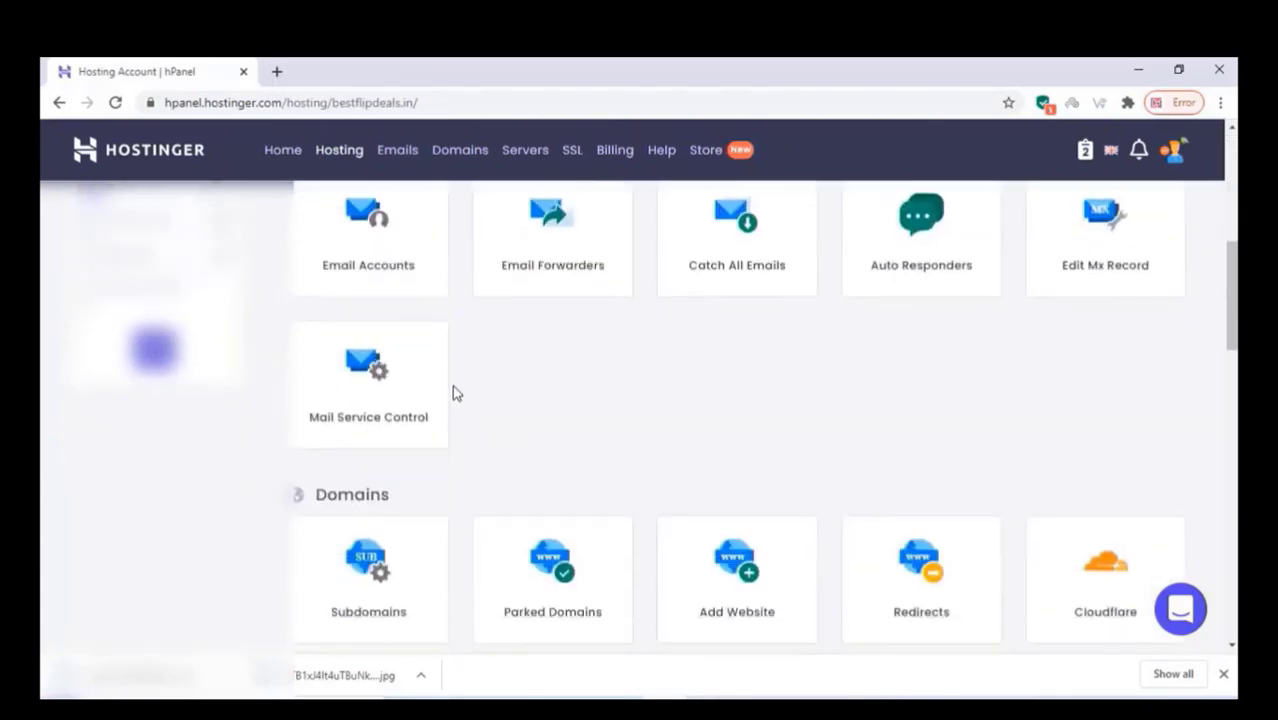
{"action": "scroll", "coordinate": [452, 392], "scroll_direction": "down", "scroll_amount": 5}
{"action": "scroll", "coordinate": [452, 392], "scroll_direction": "down", "scroll_amount": 7}
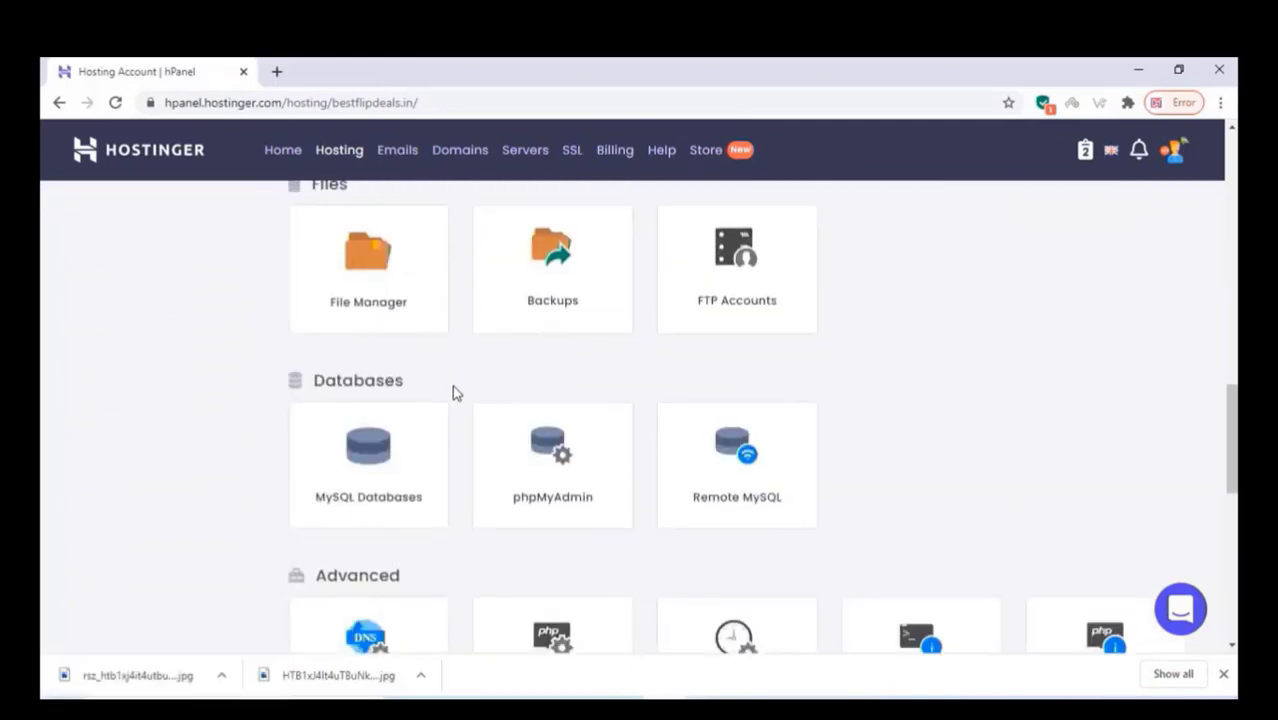
{"action": "scroll", "coordinate": [452, 392], "scroll_direction": "down", "scroll_amount": 3}
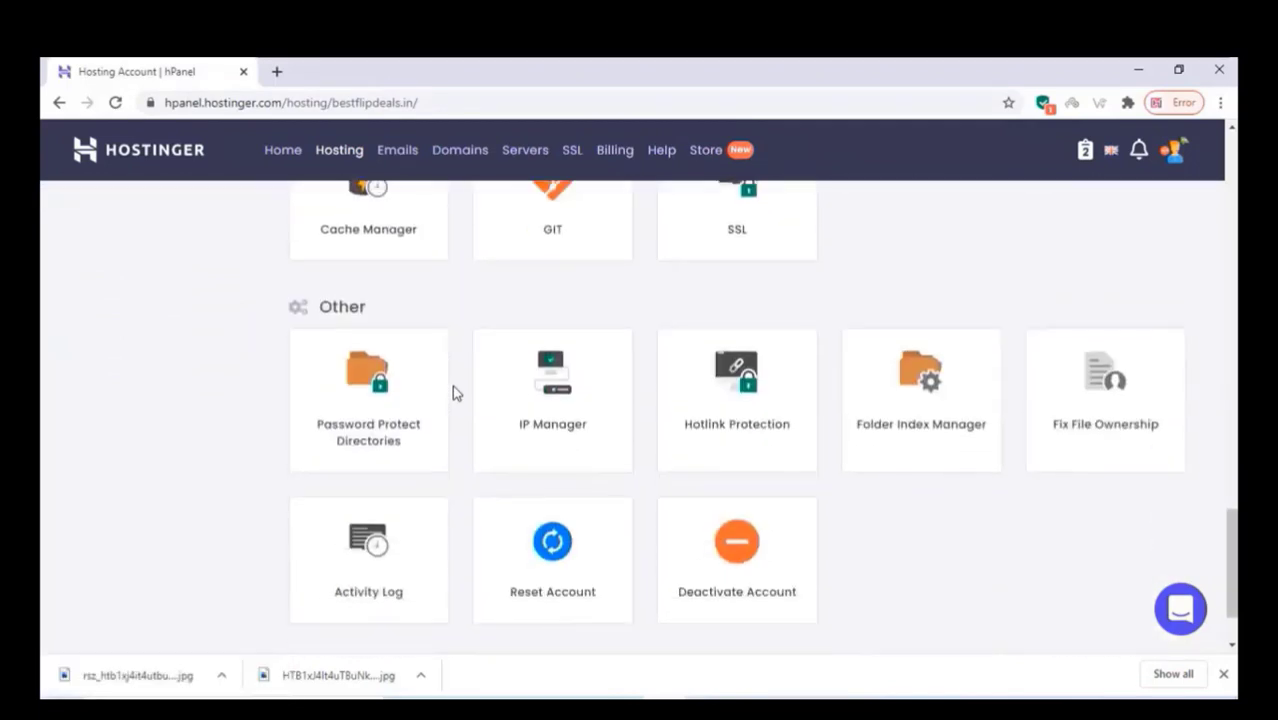
{"action": "scroll", "coordinate": [452, 392], "scroll_direction": "up", "scroll_amount": 8}
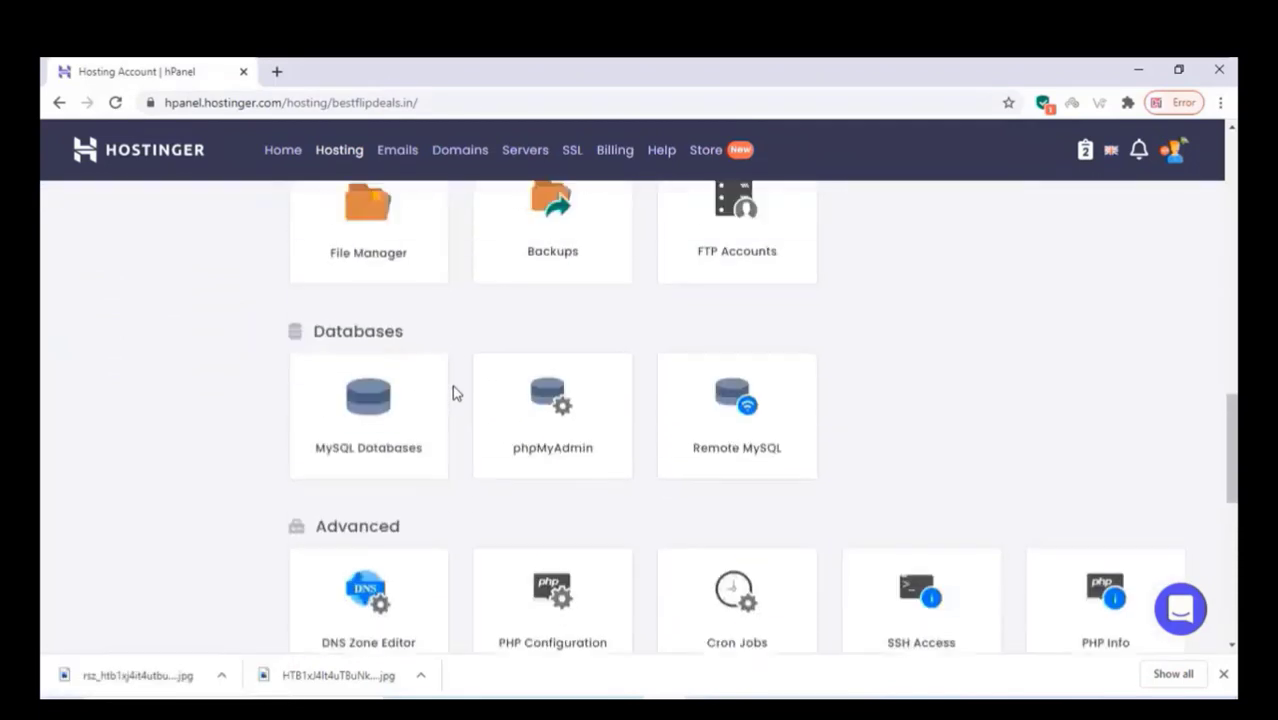
{"action": "scroll", "coordinate": [452, 392], "scroll_direction": "up", "scroll_amount": 5}
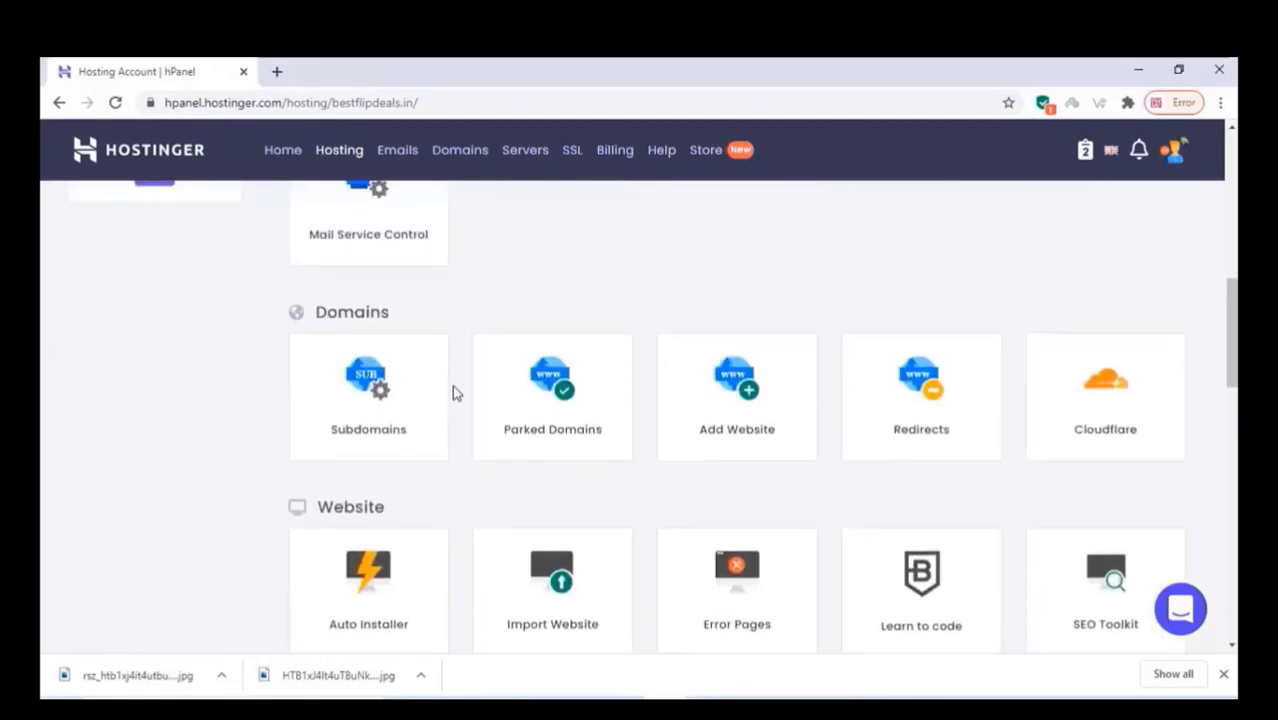
{"action": "scroll", "coordinate": [372, 513], "scroll_direction": "down", "scroll_amount": 1}
{"action": "left_click", "coordinate": [379, 508]}
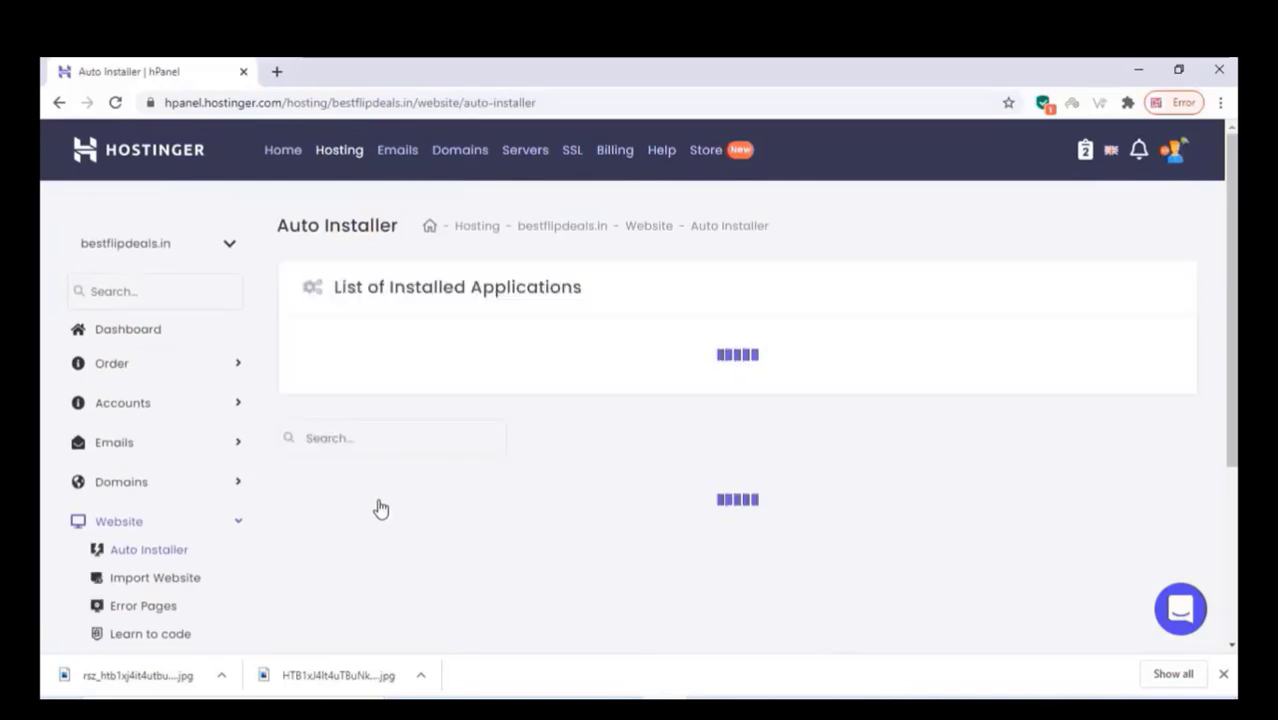
Step: Start a WordPress install and set the admin username plus a generated password, copied for later
{"action": "scroll", "coordinate": [385, 470], "scroll_direction": "down", "scroll_amount": 3}
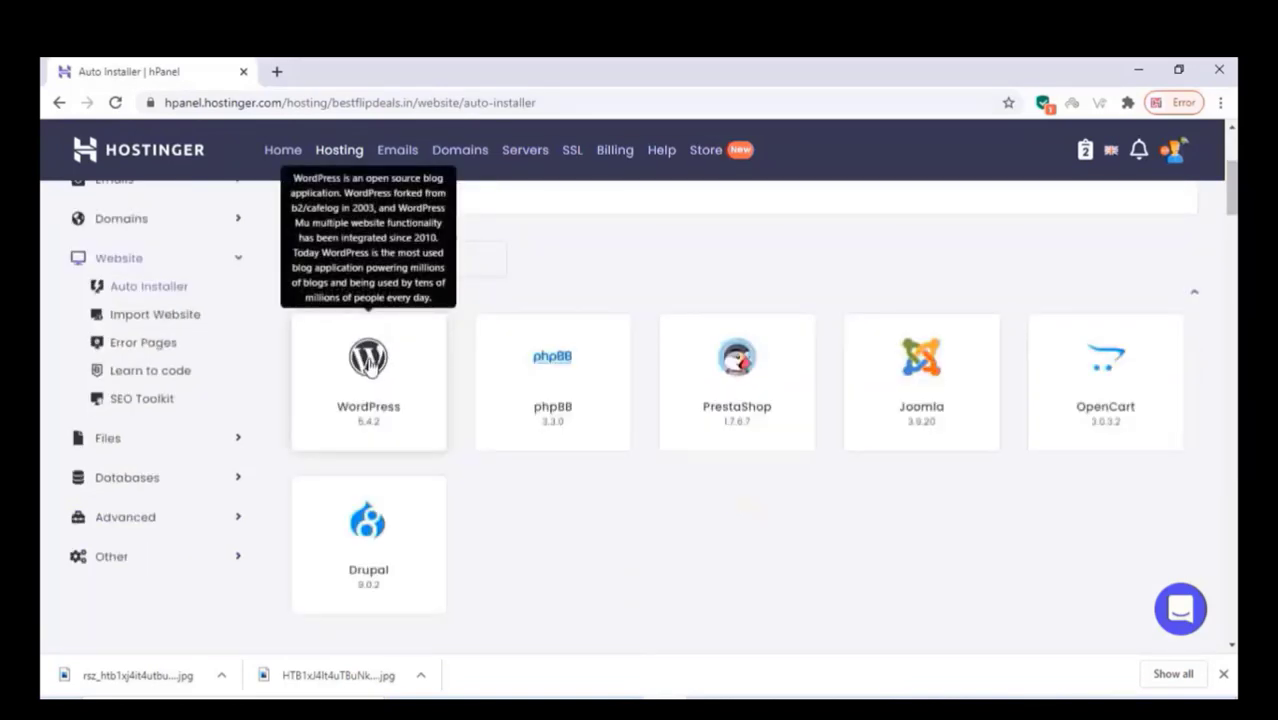
{"action": "left_click", "coordinate": [370, 366]}
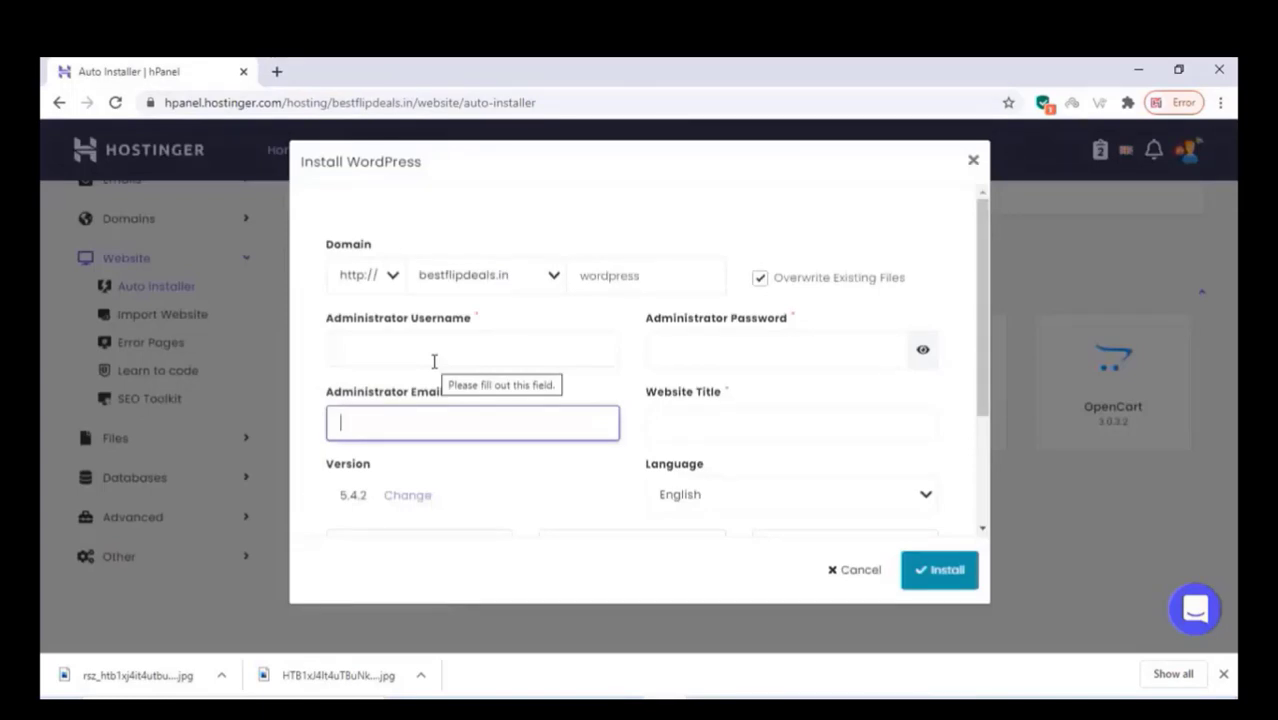
{"action": "left_click", "coordinate": [434, 361]}
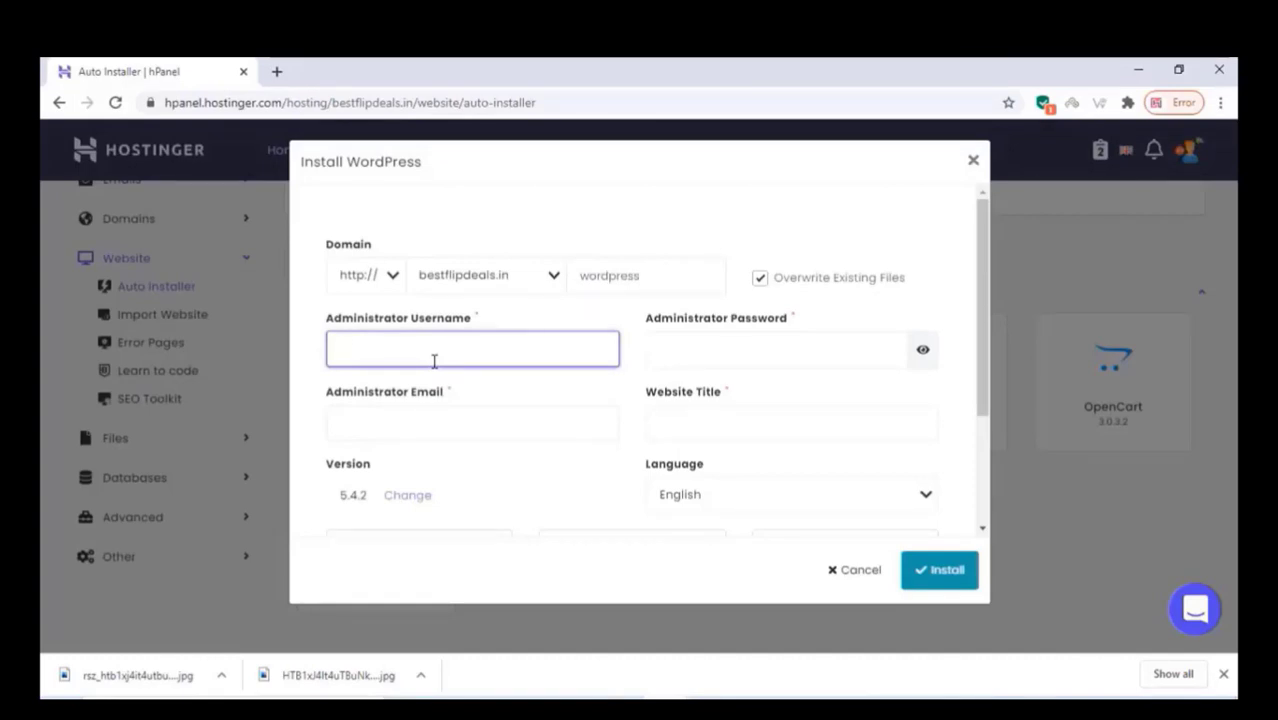
{"action": "left_click", "coordinate": [676, 360]}
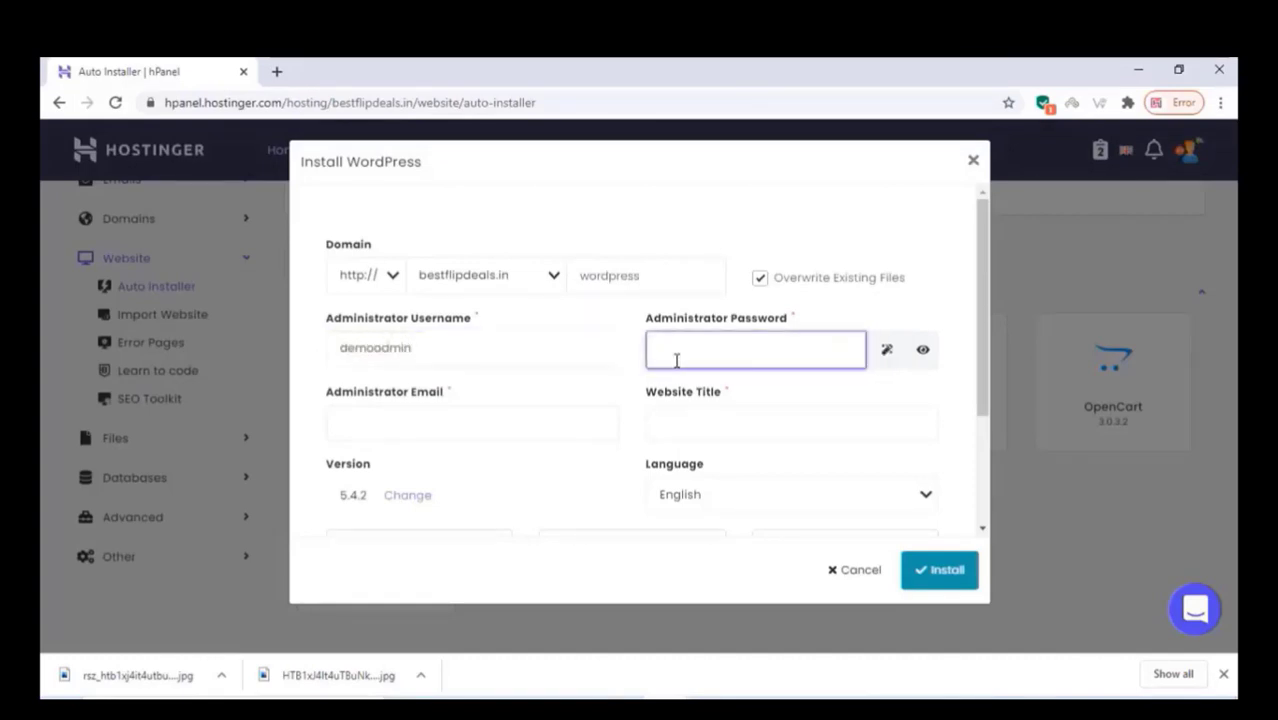
{"action": "type", "text": "••••••"}
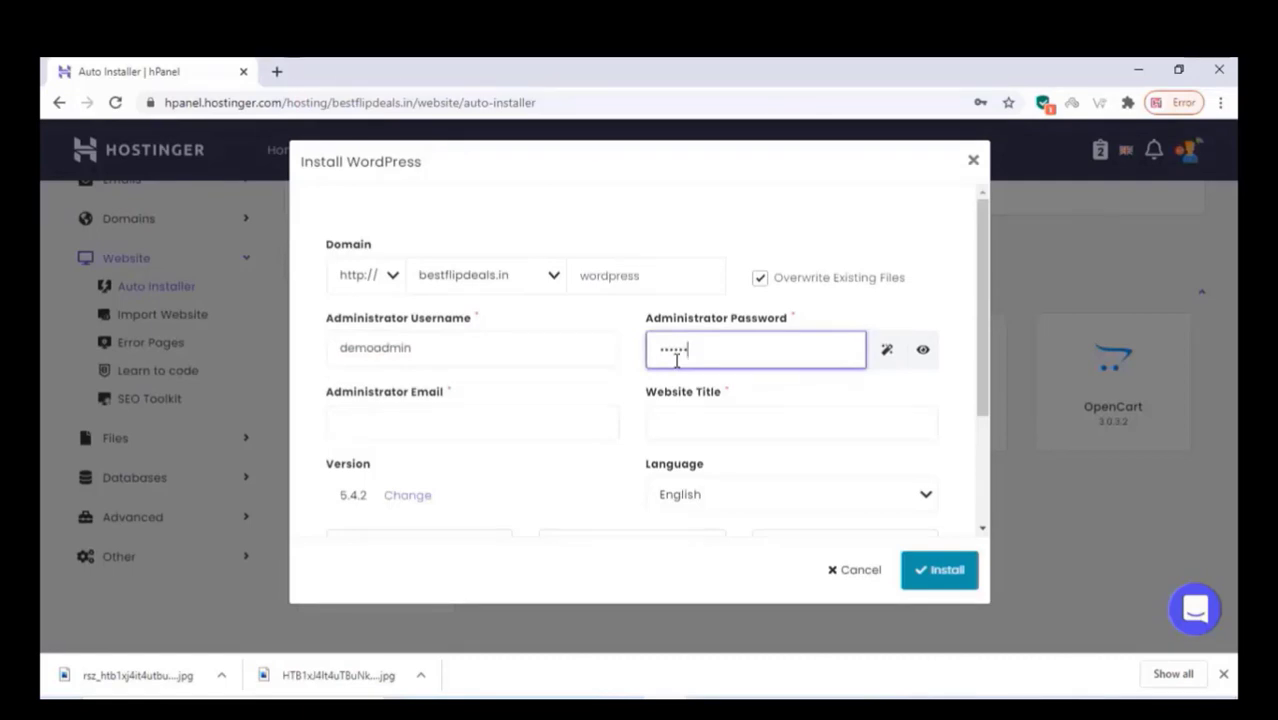
{"action": "left_click", "coordinate": [886, 349]}
{"action": "triple_click", "coordinate": [685, 349]}
{"action": "right_click", "coordinate": [685, 349]}
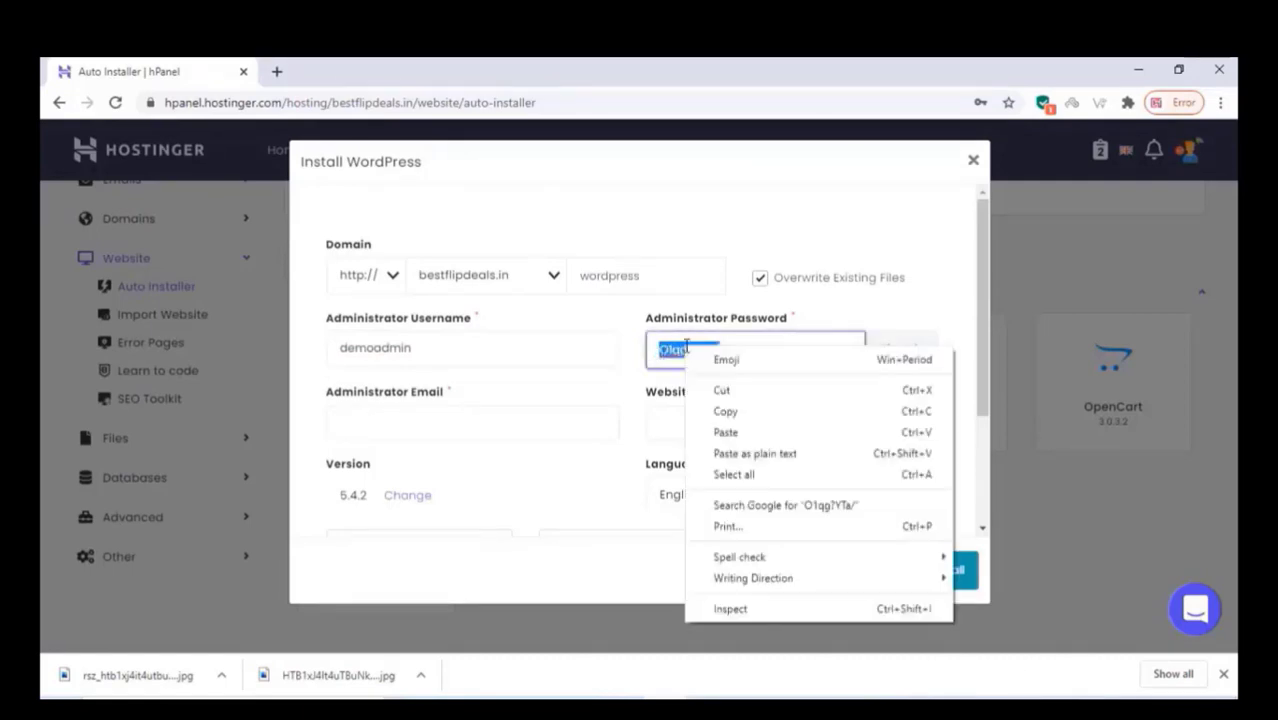
{"action": "left_click", "coordinate": [729, 413]}
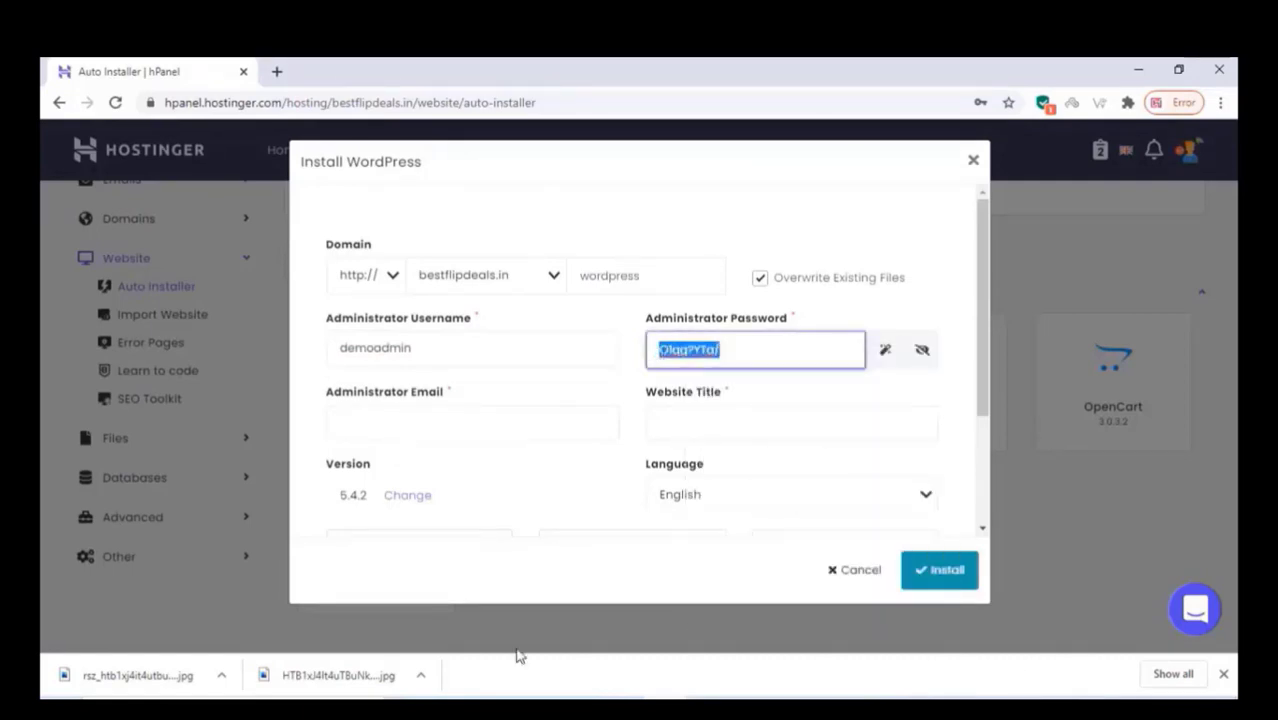
Step: Enter 'demostore' as the website title and install WordPress
{"action": "left_click", "coordinate": [675, 427]}
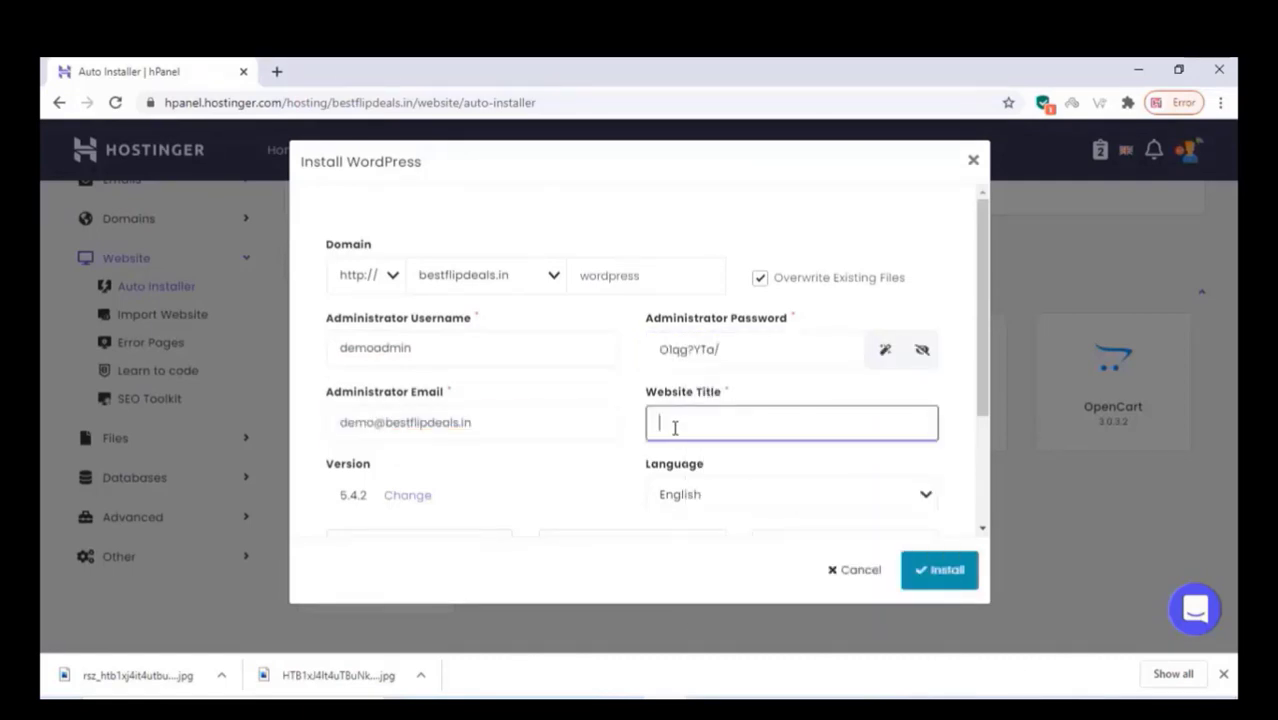
{"action": "type", "text": "demostore"}
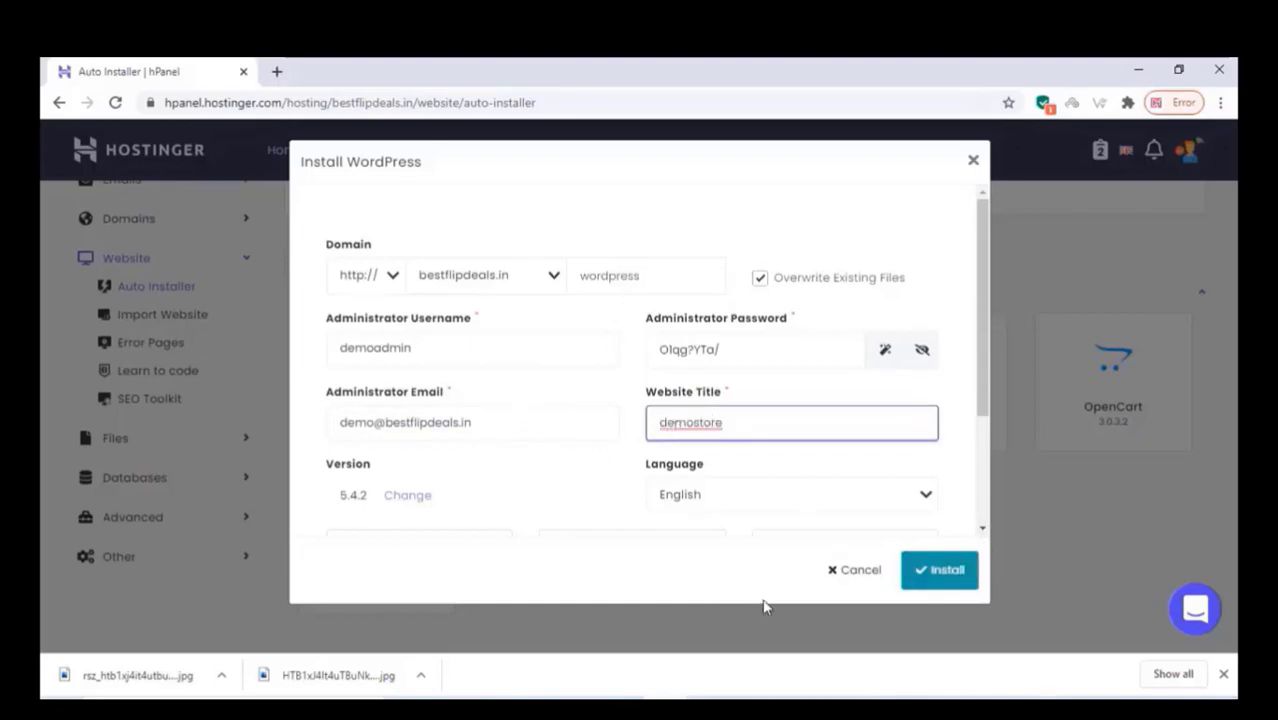
{"action": "left_click", "coordinate": [940, 571]}
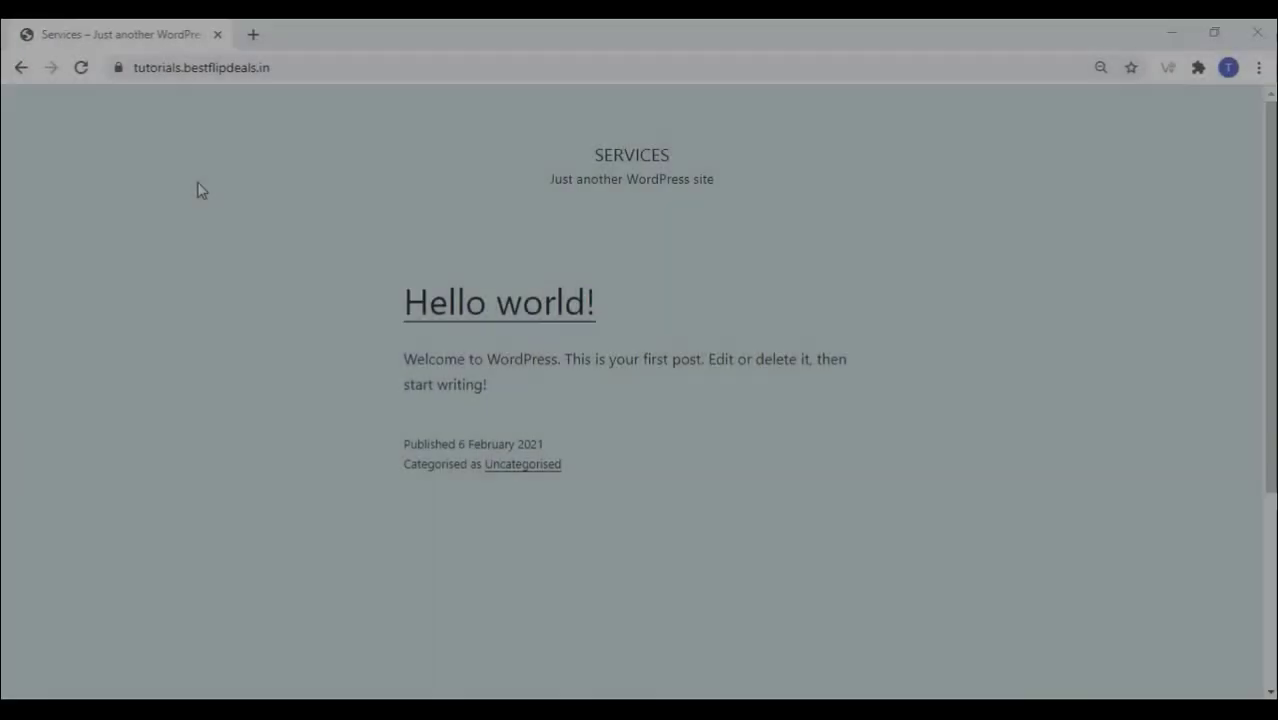
Step: Add /wp-admin to the site URL to reach the WordPress admin Dashboard
{"action": "scroll", "coordinate": [200, 189], "scroll_direction": "down", "scroll_amount": 3}
{"action": "scroll", "coordinate": [200, 189], "scroll_direction": "up", "scroll_amount": 3}
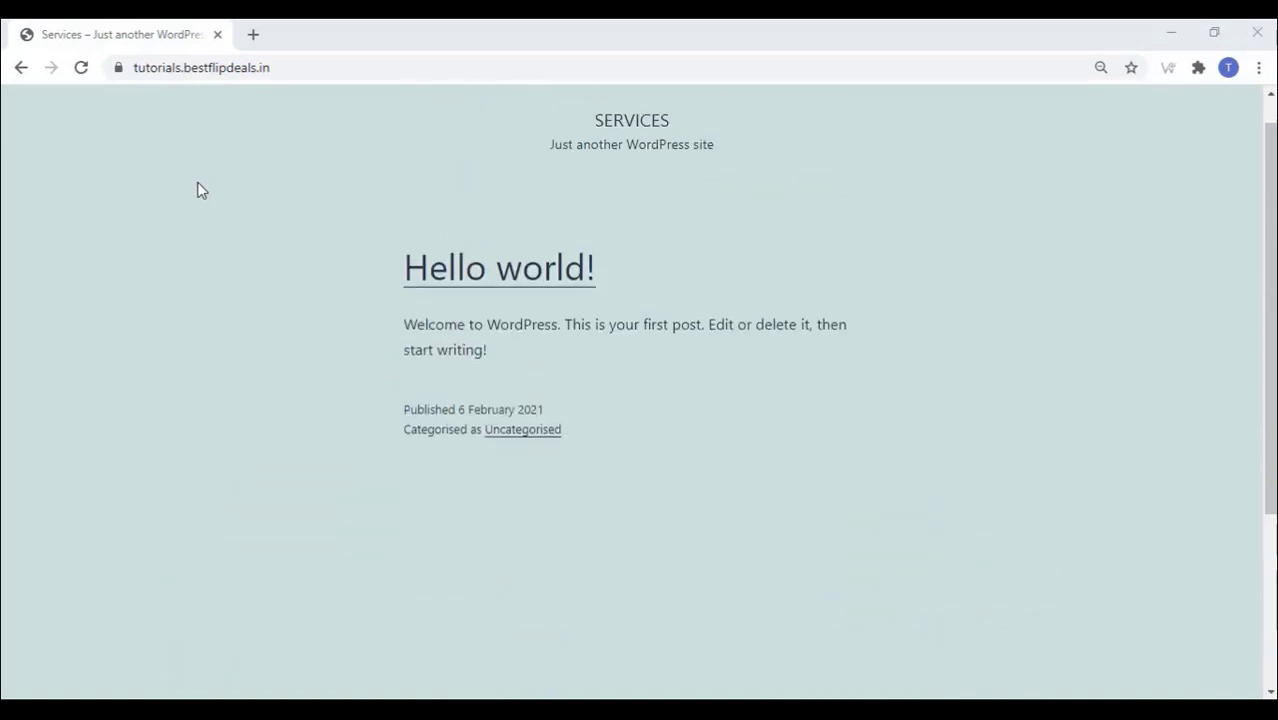
{"action": "left_click", "coordinate": [295, 69]}
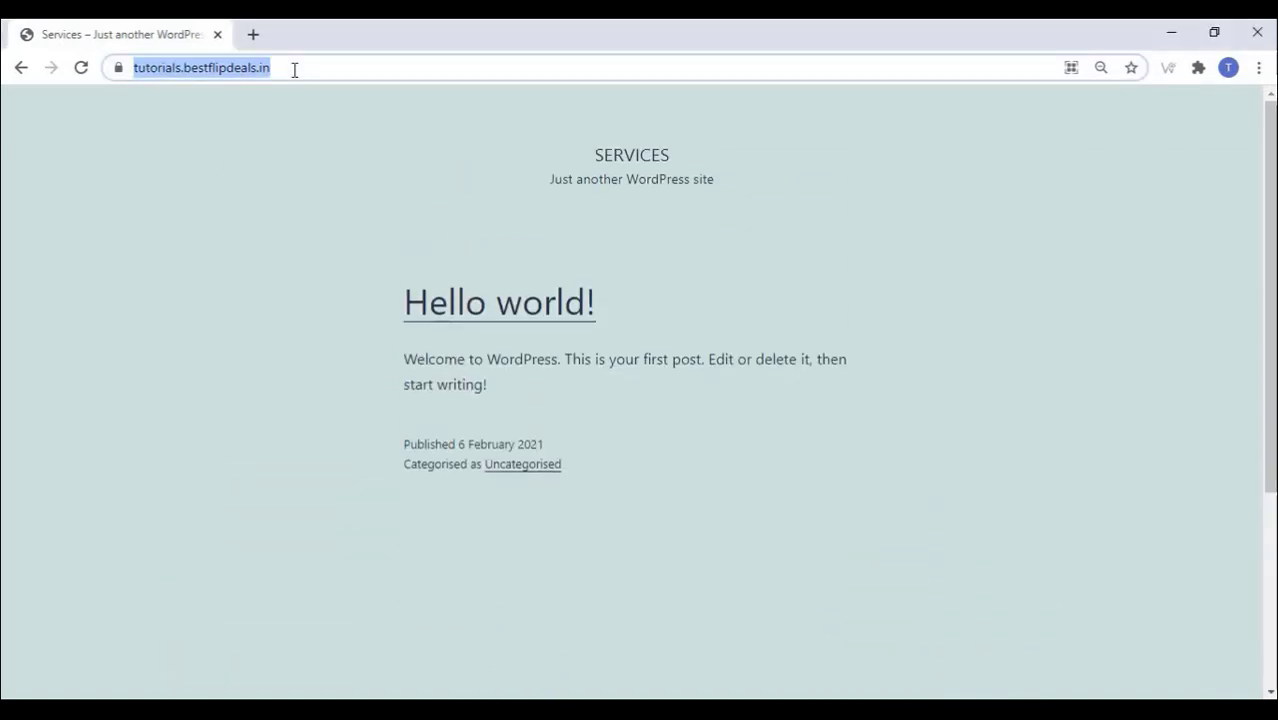
{"action": "left_click", "coordinate": [308, 68]}
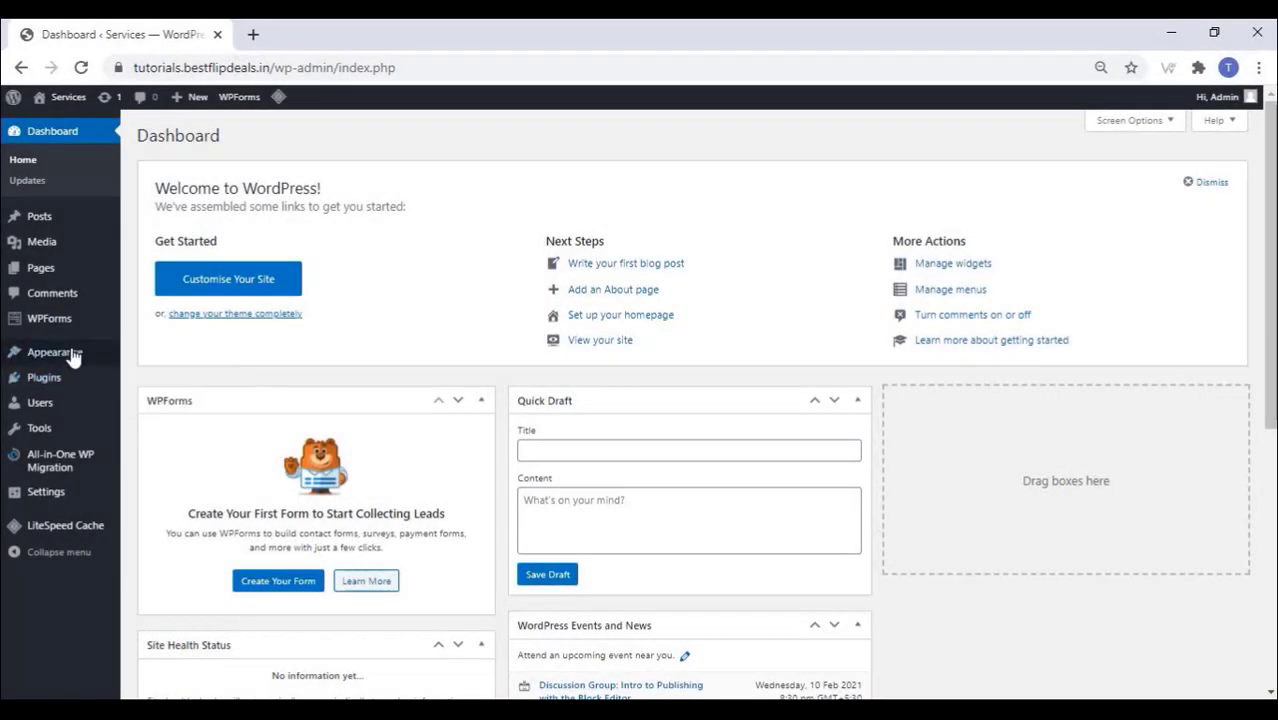
Step: Upload xstore.zip as a new theme and install it
{"action": "mouse_move", "coordinate": [73, 358]}
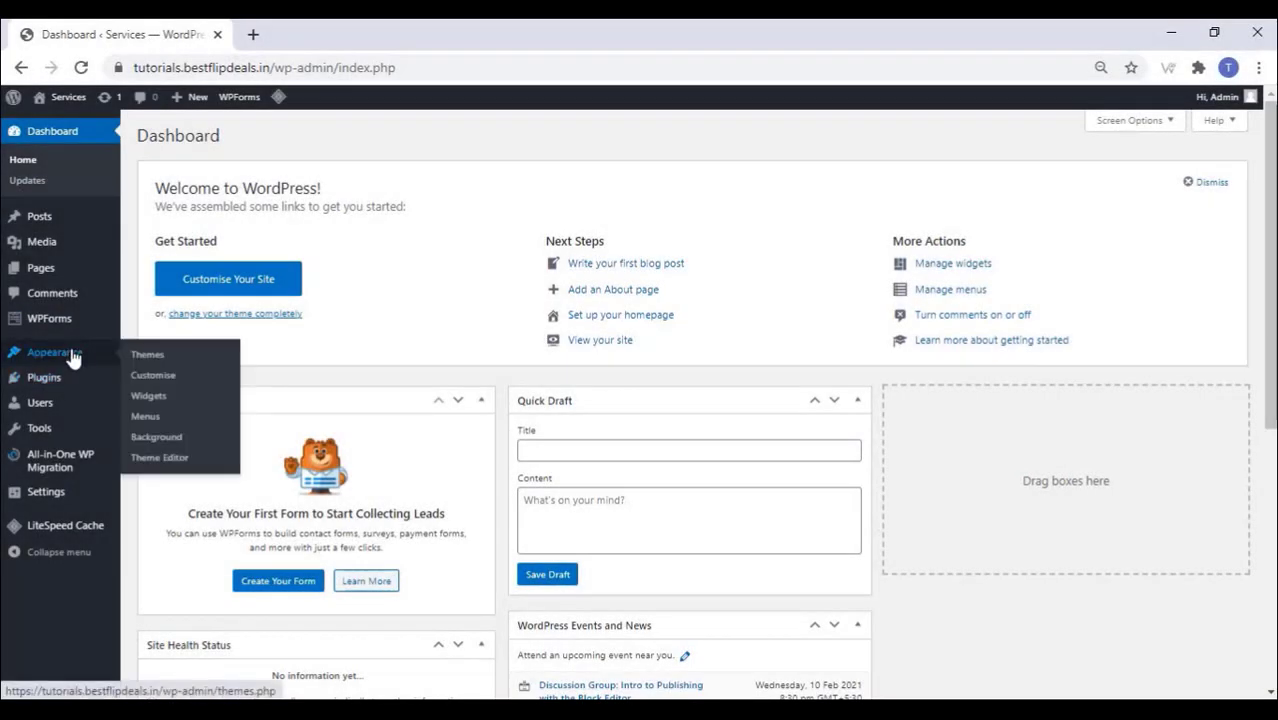
{"action": "left_click", "coordinate": [141, 360]}
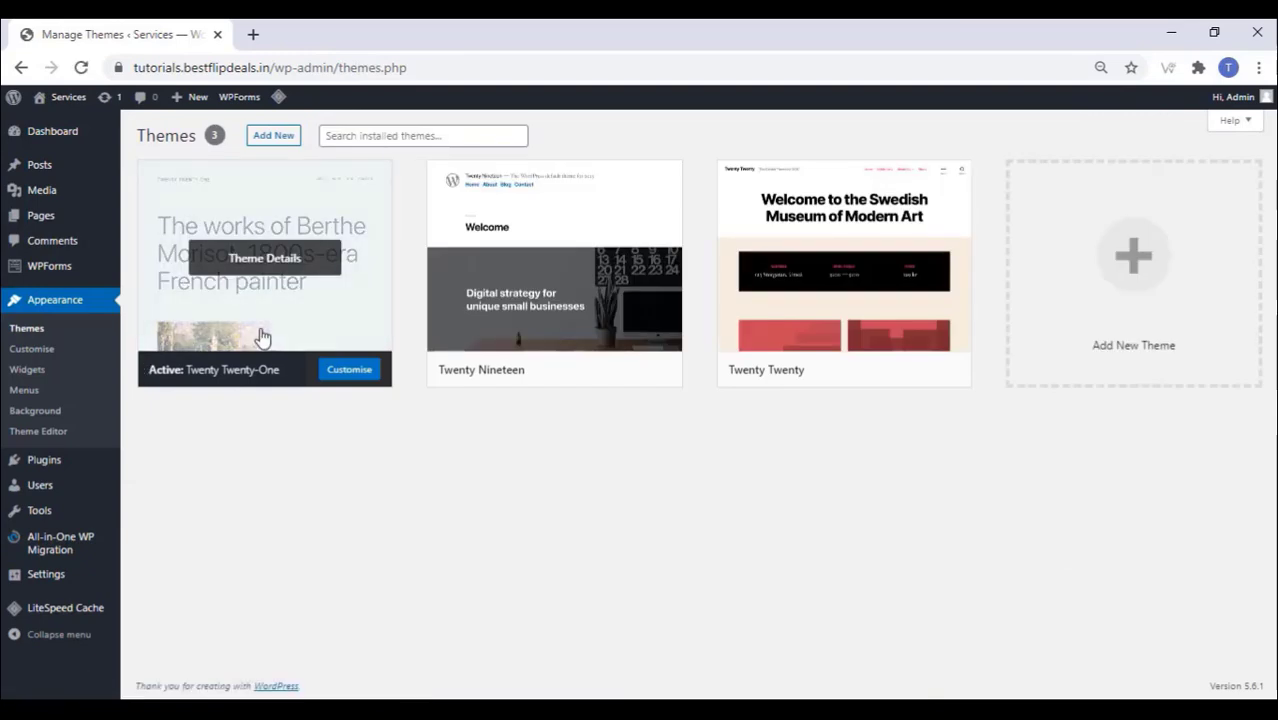
{"action": "left_click", "coordinate": [289, 139]}
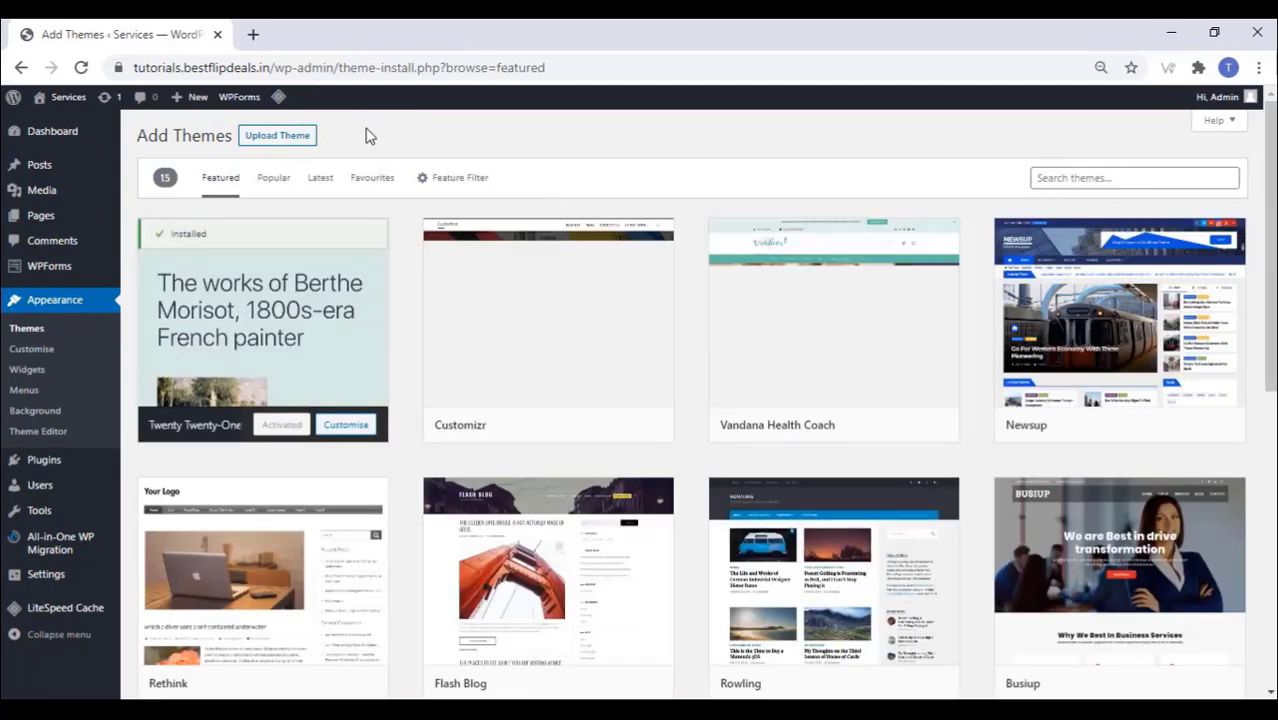
{"action": "left_click", "coordinate": [278, 140]}
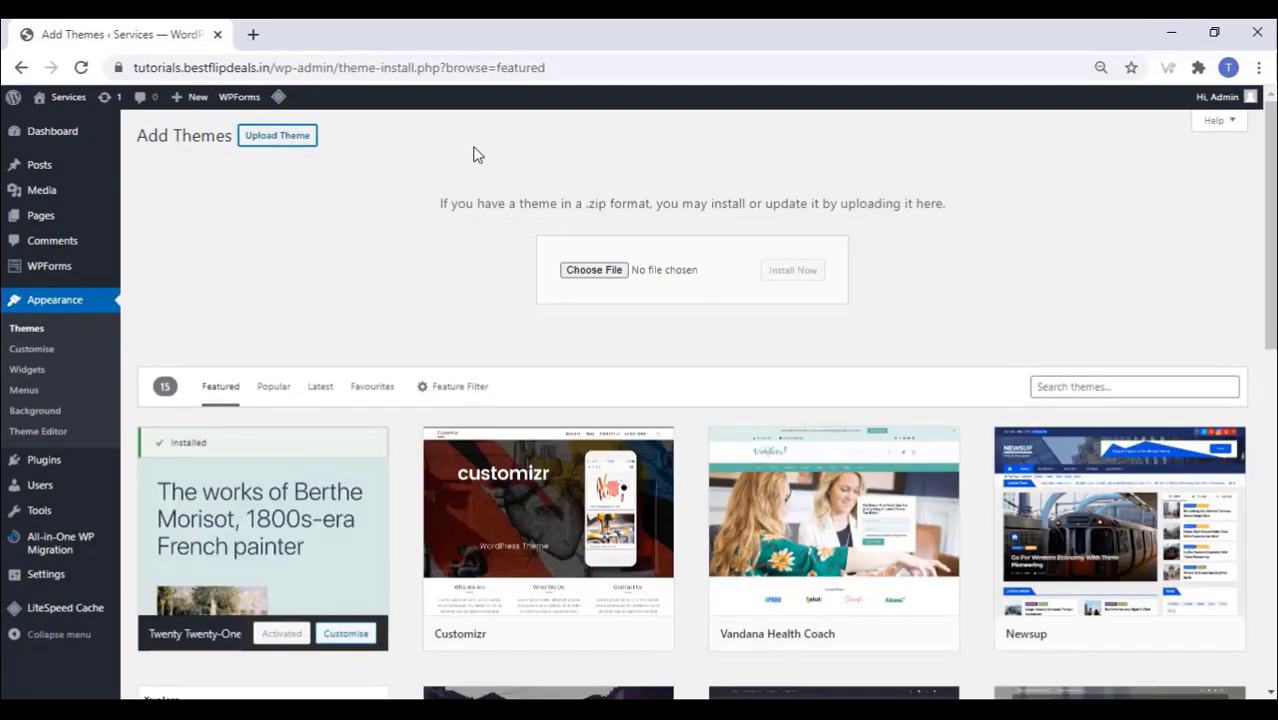
{"action": "left_click", "coordinate": [590, 278]}
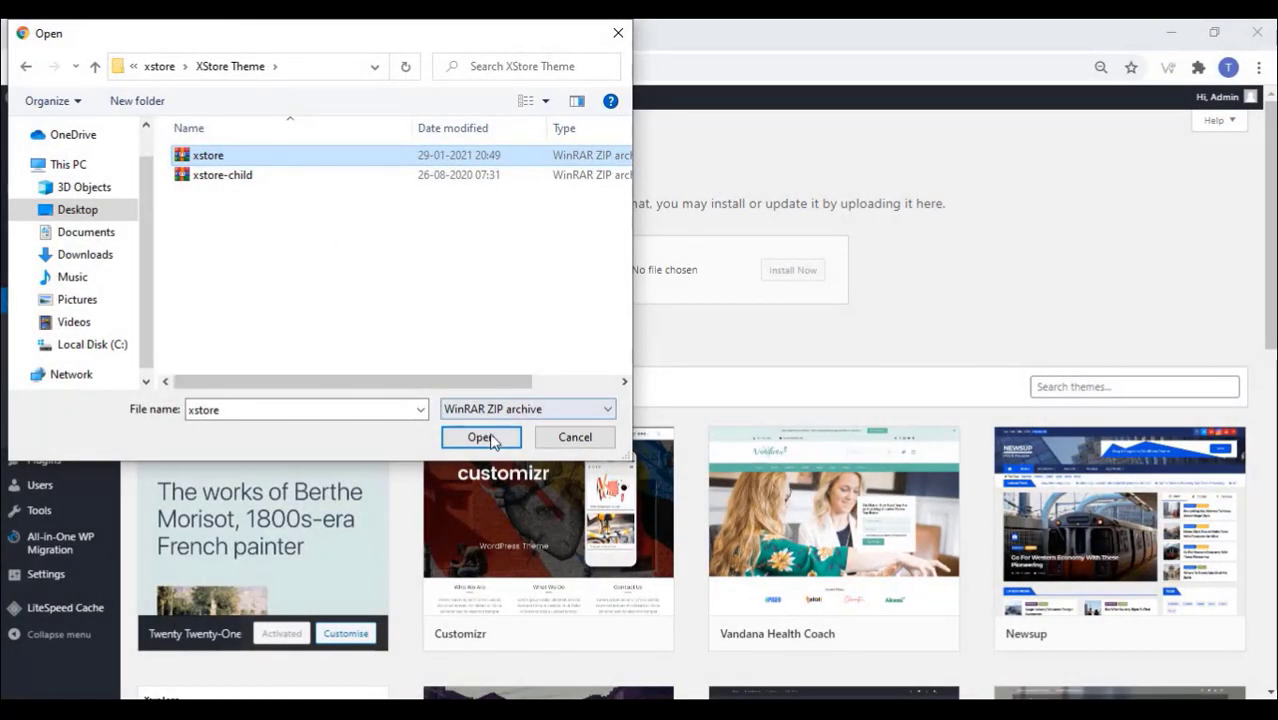
{"action": "left_click", "coordinate": [491, 440]}
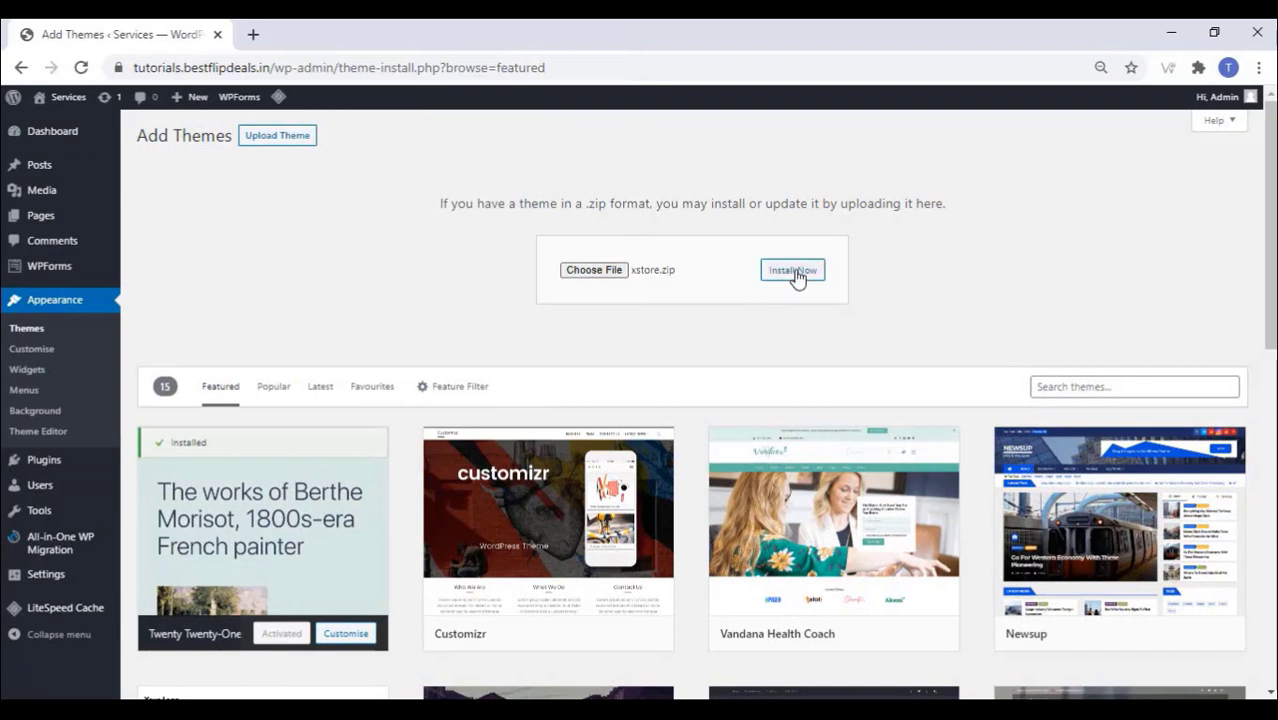
{"action": "left_click", "coordinate": [798, 277]}
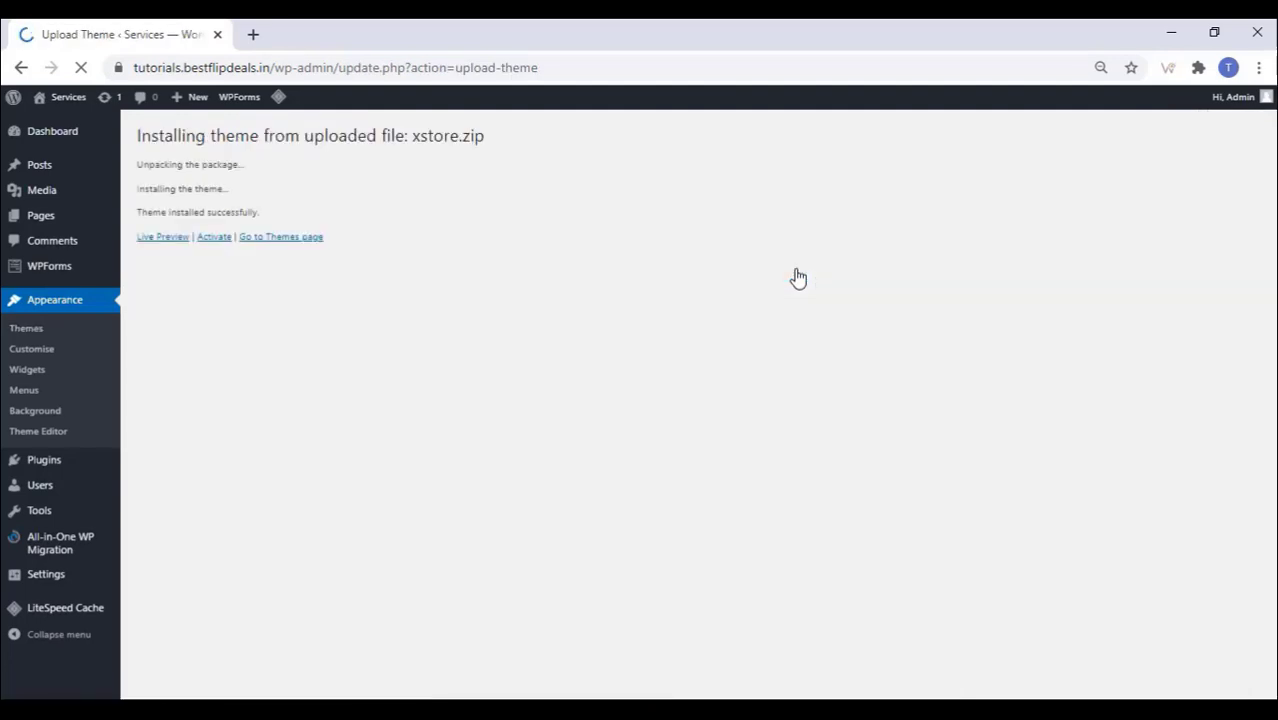
Step: Zoom the browser page to 100%
{"action": "left_click", "coordinate": [1259, 67]}
{"action": "left_click", "coordinate": [1201, 242]}
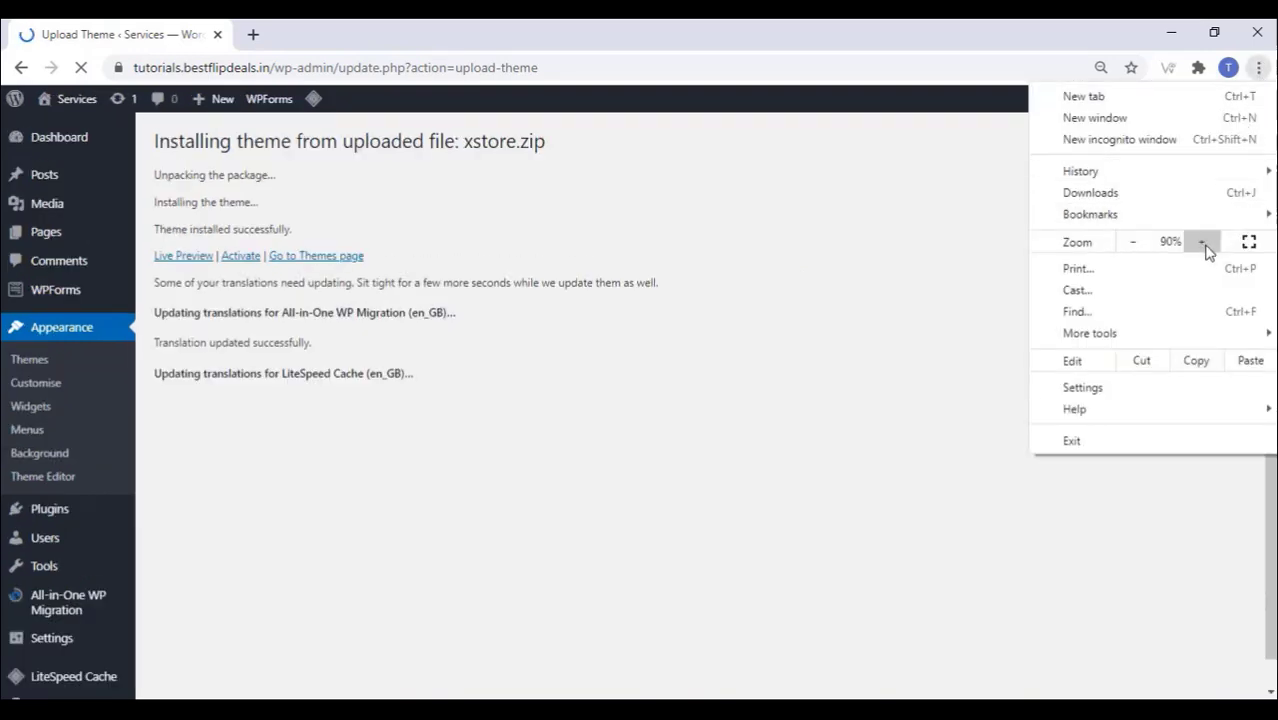
{"action": "left_click", "coordinate": [1201, 242]}
{"action": "left_click", "coordinate": [636, 490]}
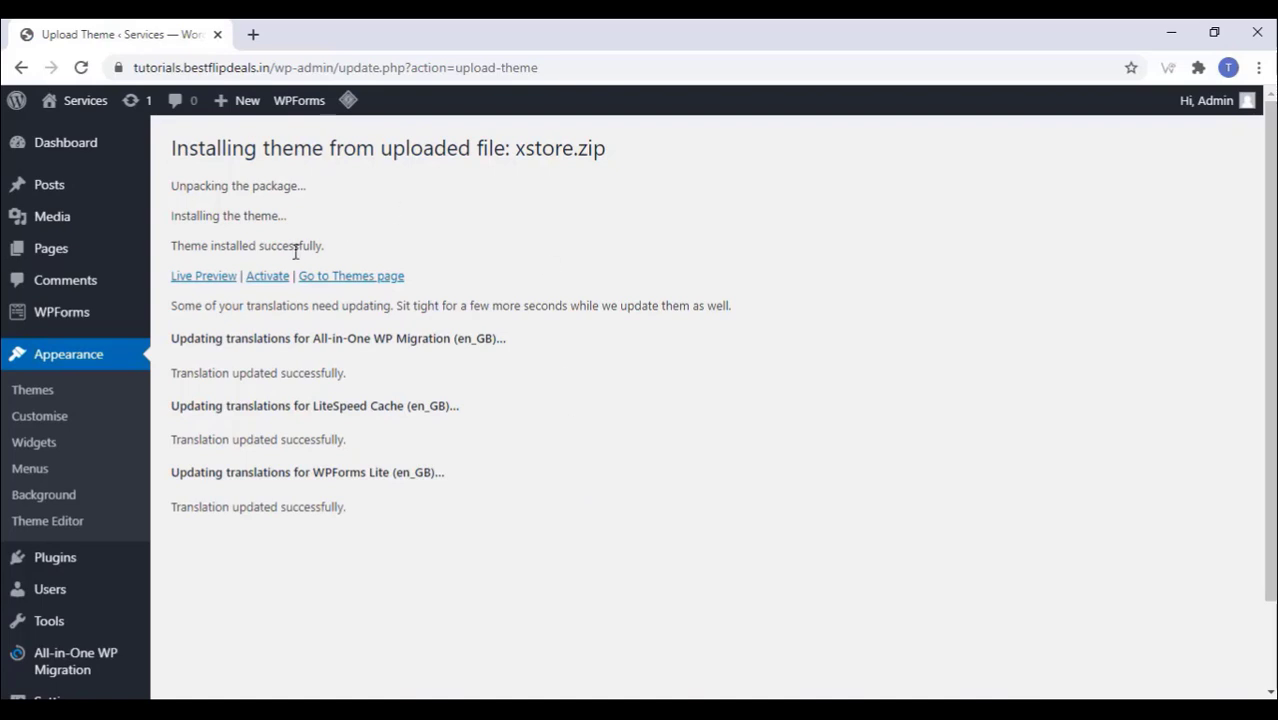
Step: Activate the XStore theme and its required XStore Core plugin
{"action": "left_click", "coordinate": [267, 284]}
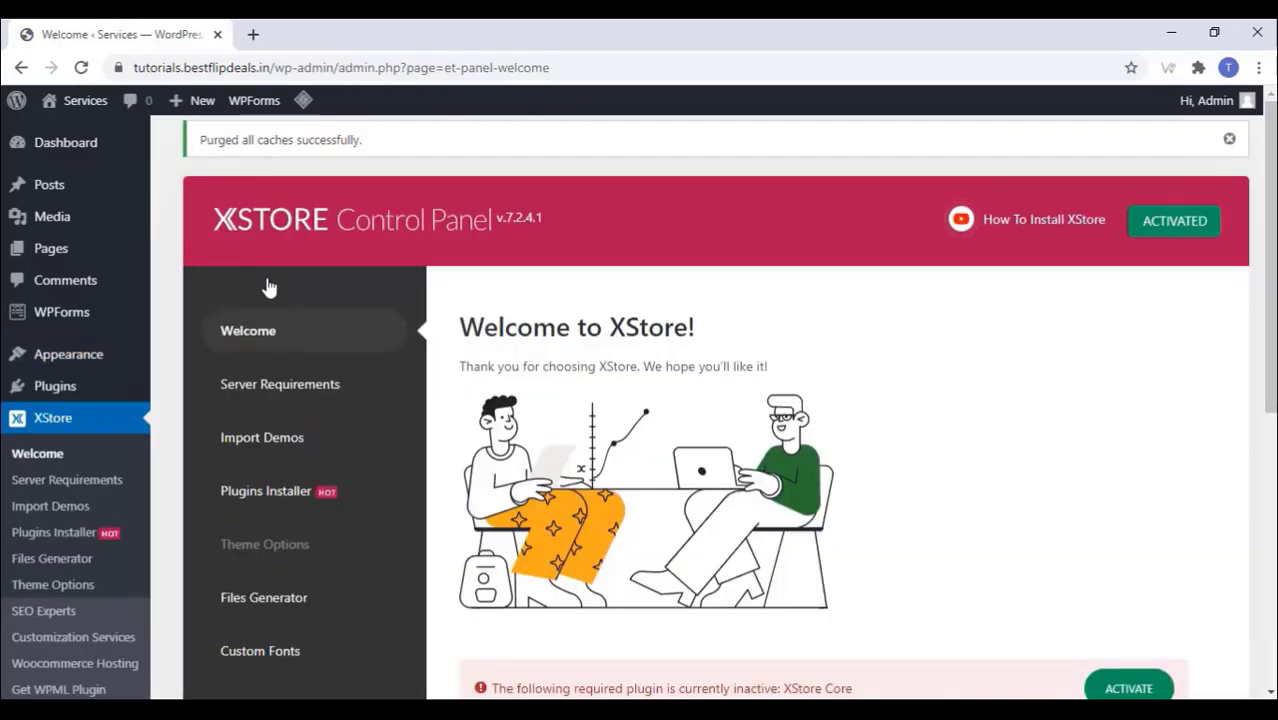
{"action": "scroll", "coordinate": [268, 287], "scroll_direction": "down", "scroll_amount": 3}
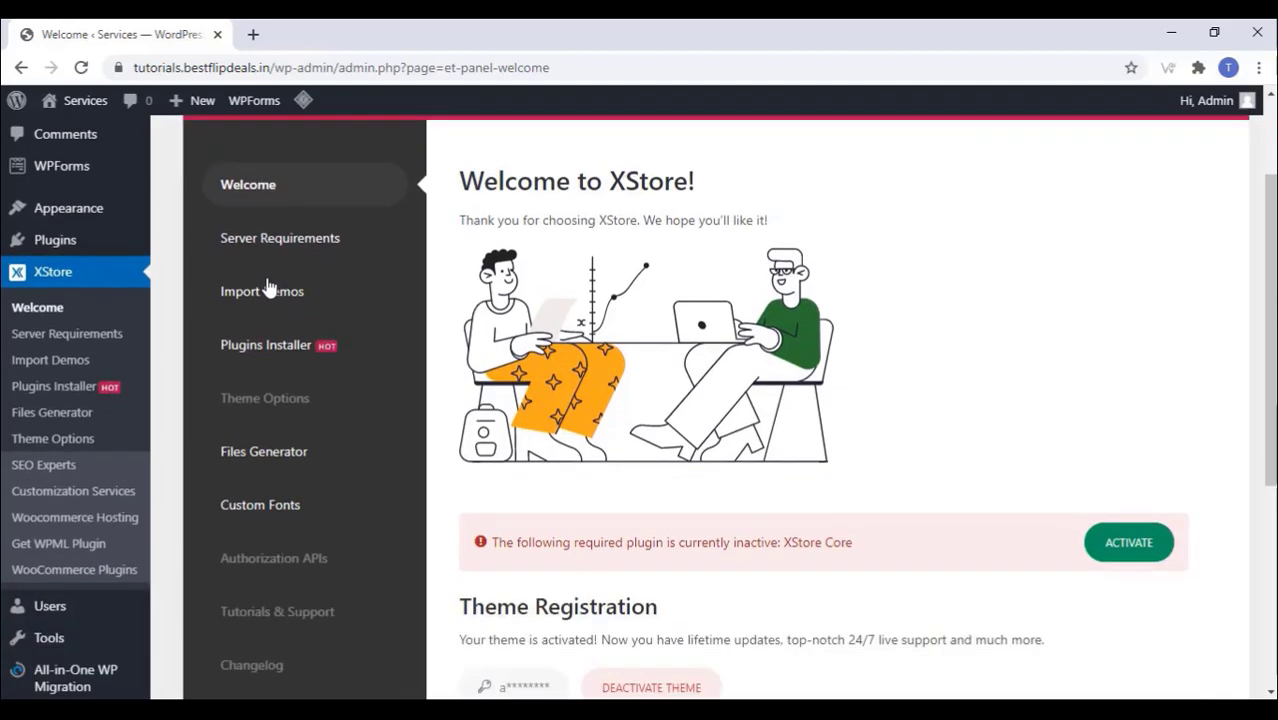
{"action": "left_click", "coordinate": [1127, 413]}
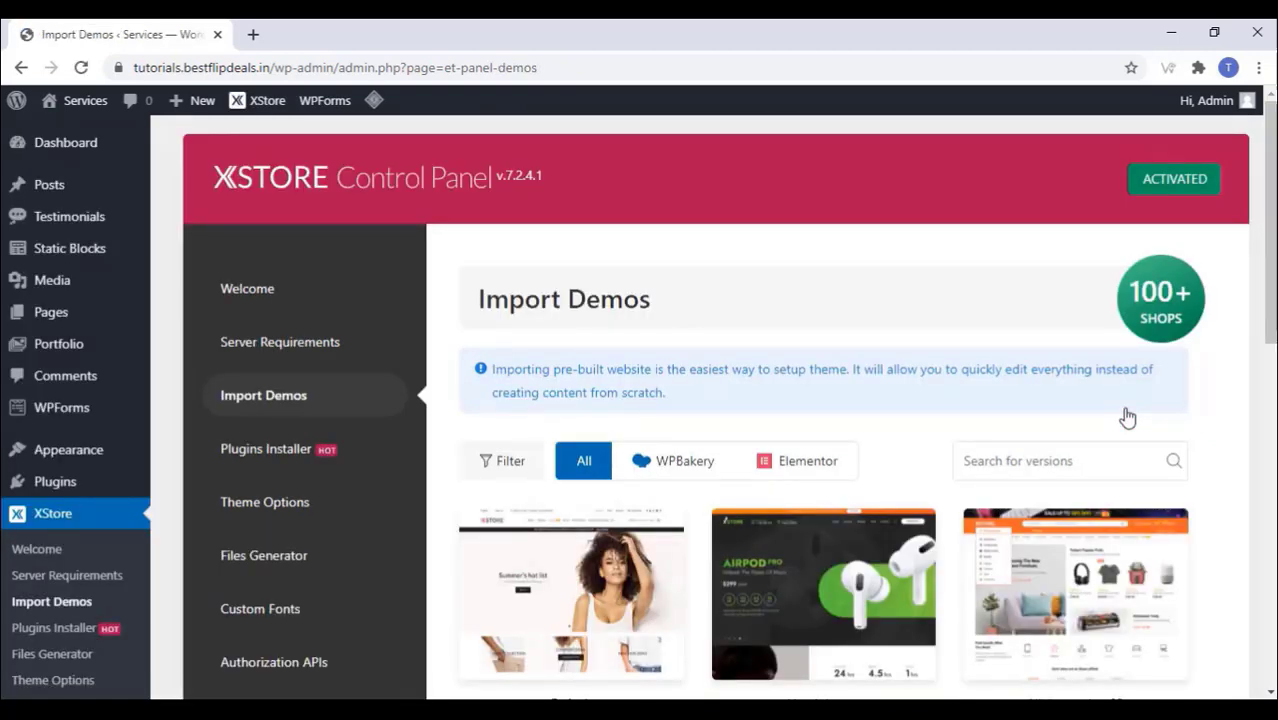
Step: Filter the Import Demos list to Elementor versions
{"action": "scroll", "coordinate": [840, 382], "scroll_direction": "down", "scroll_amount": 2}
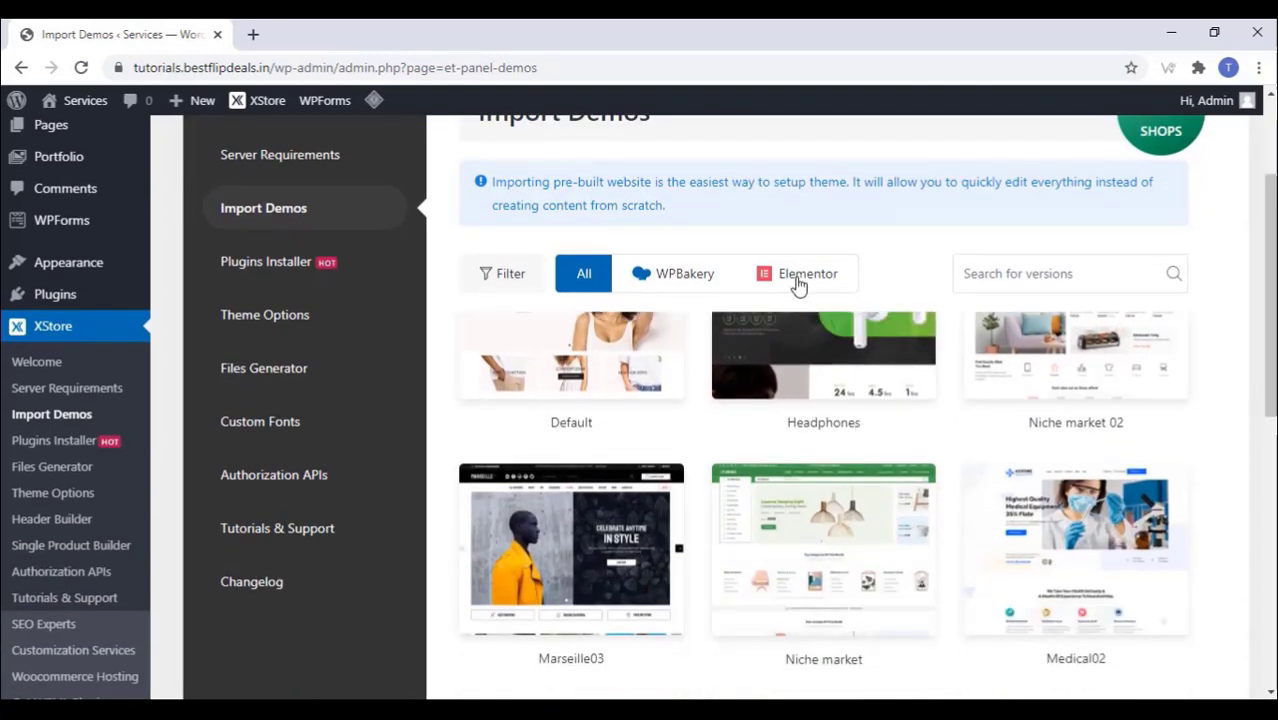
{"action": "left_click", "coordinate": [803, 276]}
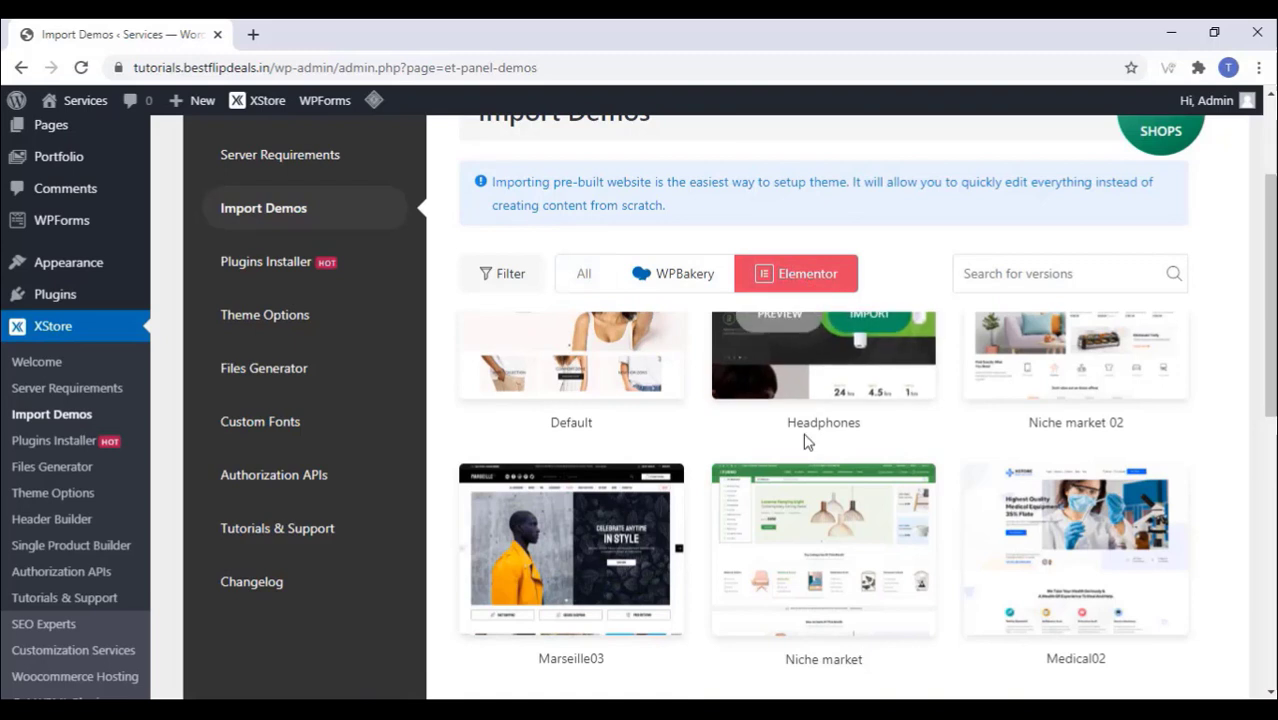
{"action": "mouse_move", "coordinate": [1088, 418]}
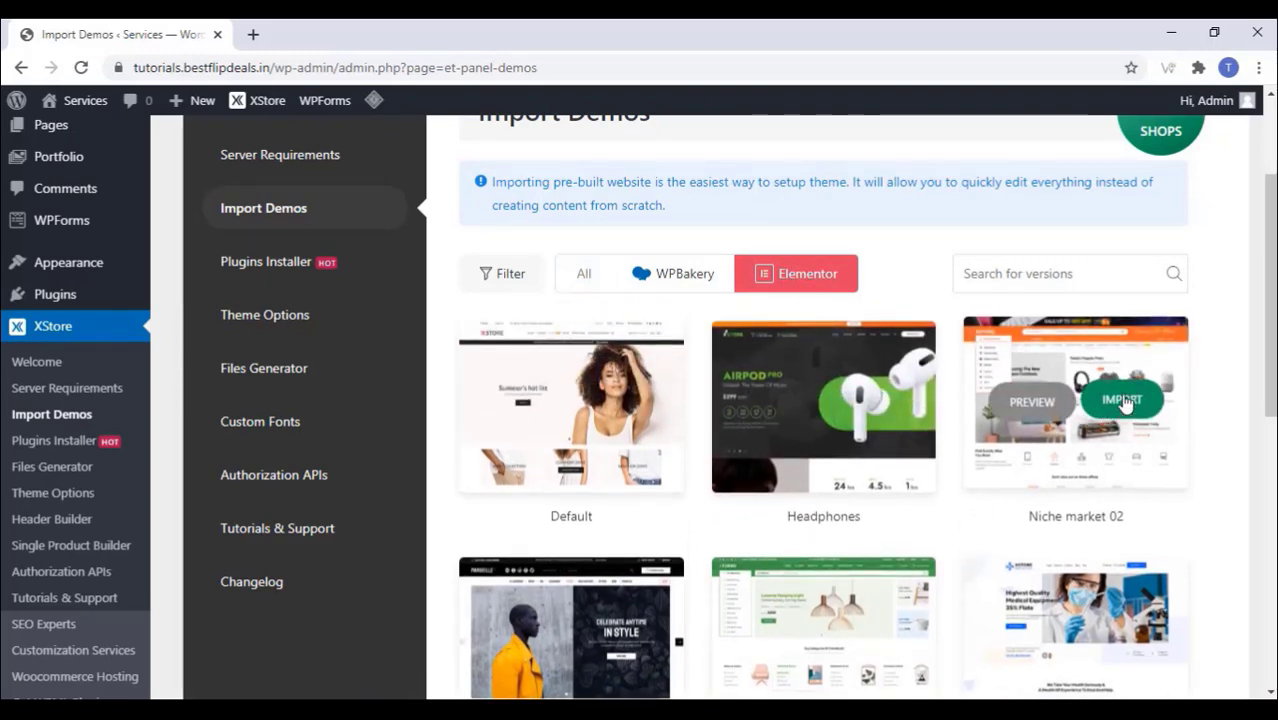
Step: Import the Niche market 02 demo using an XStore Child theme and Elementor, installing its plugins and content
{"action": "left_click", "coordinate": [1122, 400]}
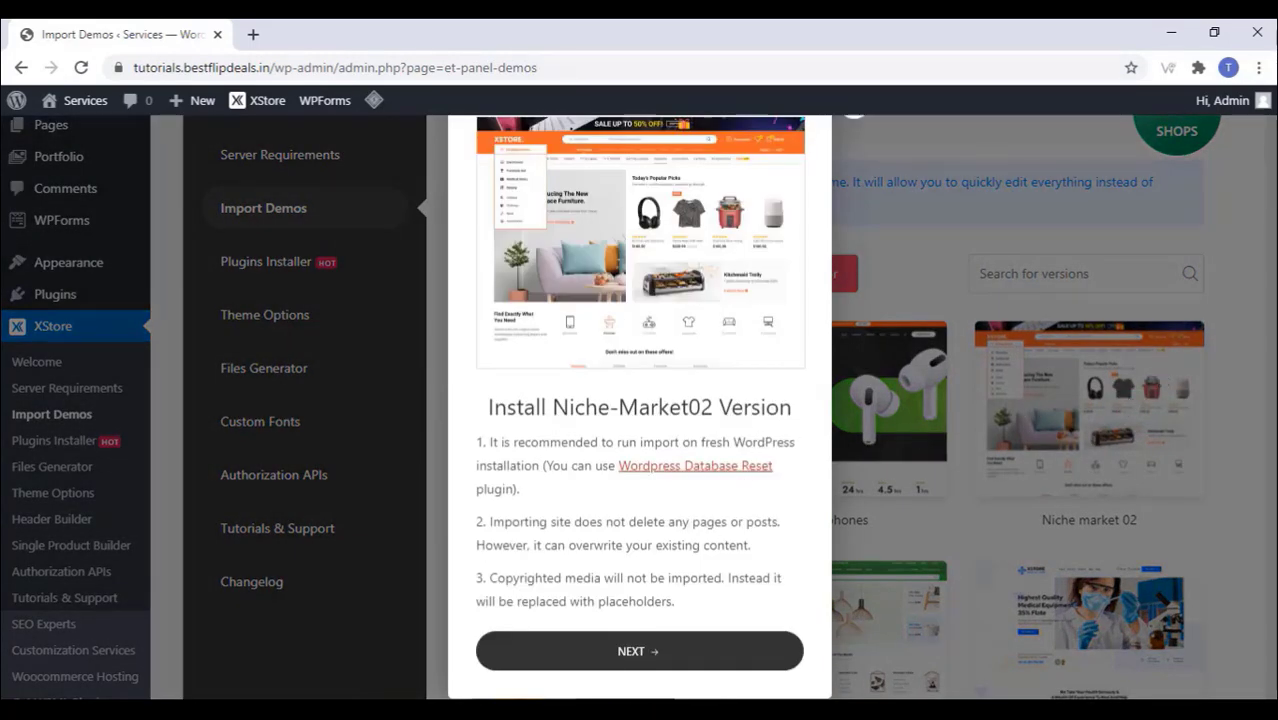
{"action": "left_click", "coordinate": [658, 664]}
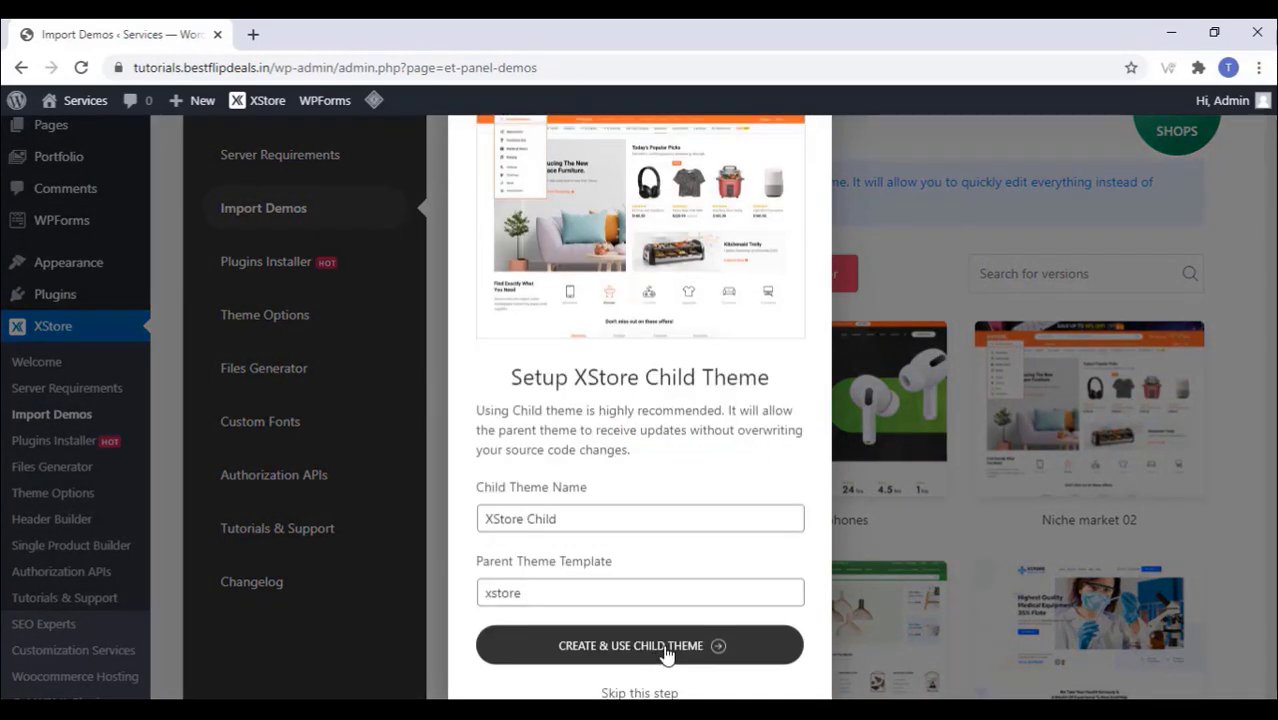
{"action": "left_click", "coordinate": [716, 650]}
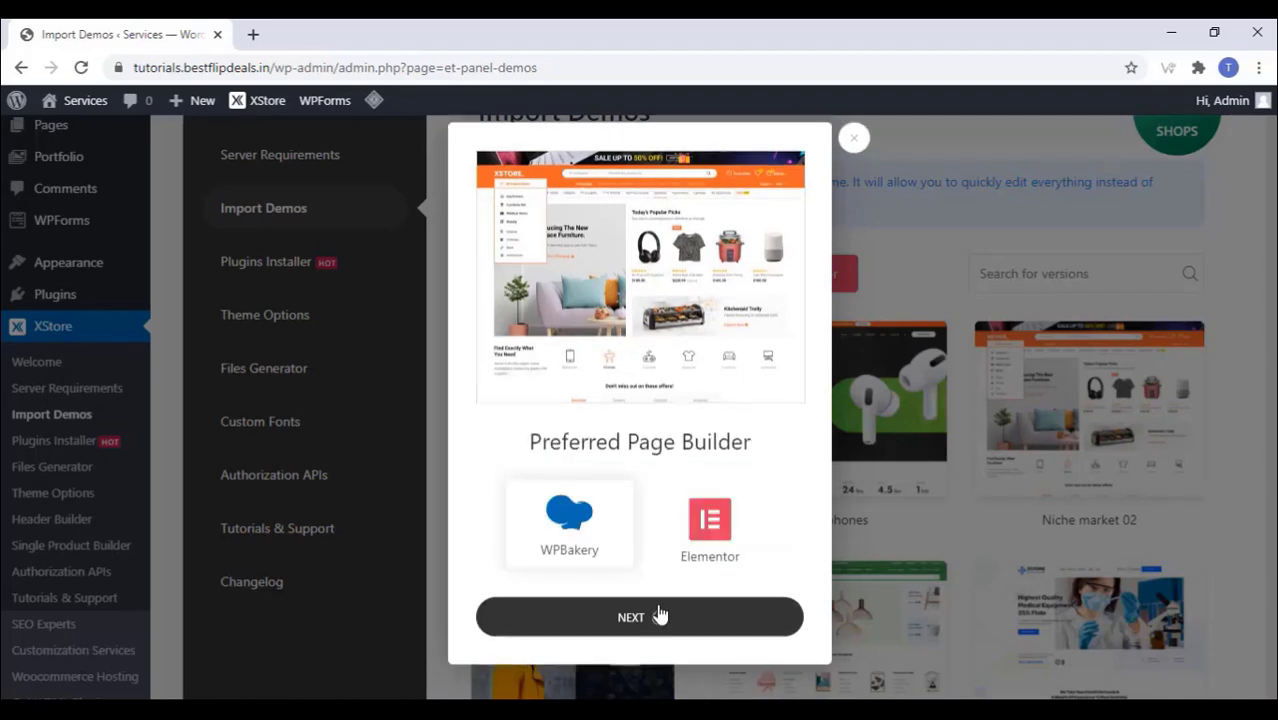
{"action": "left_click", "coordinate": [702, 530]}
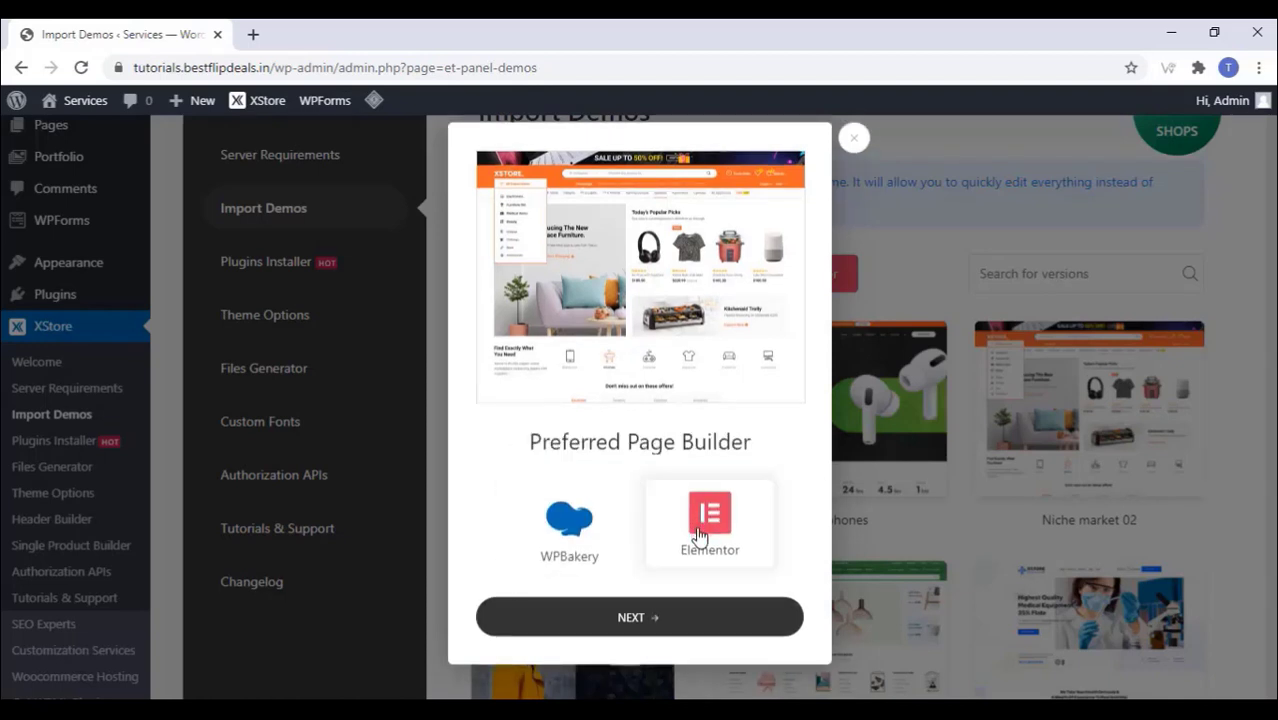
{"action": "left_click", "coordinate": [659, 620]}
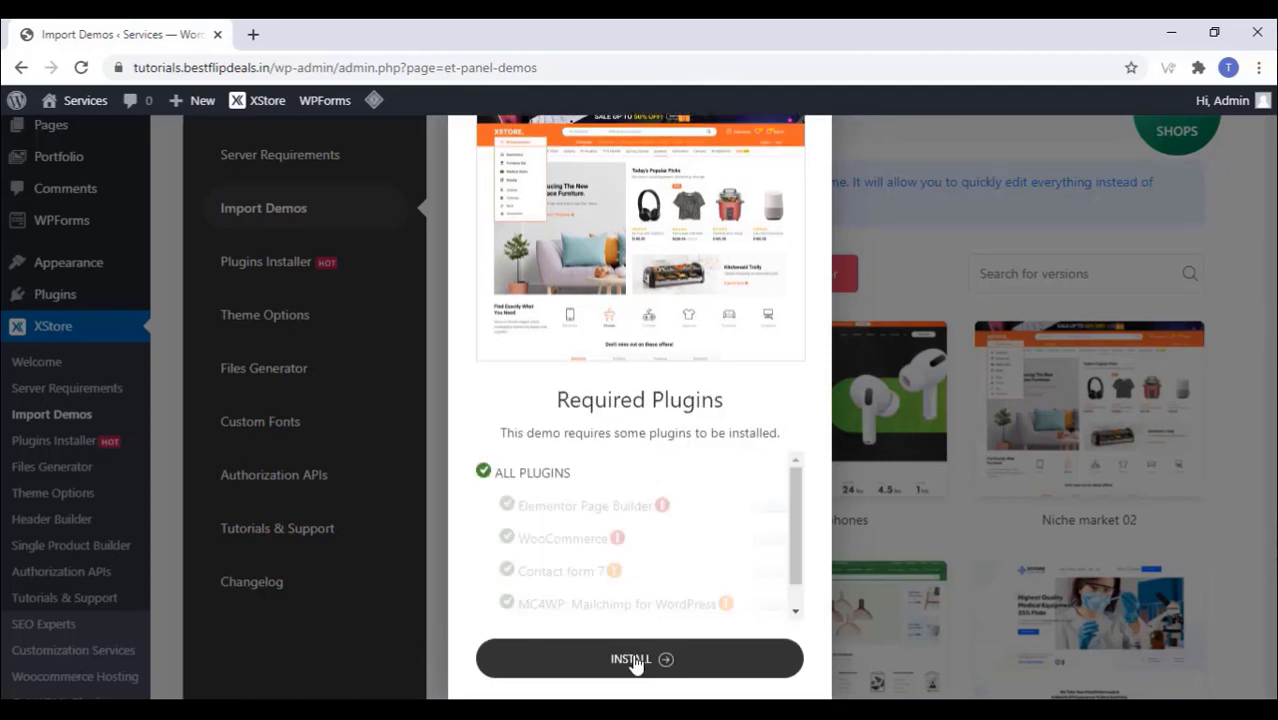
{"action": "left_click", "coordinate": [638, 660]}
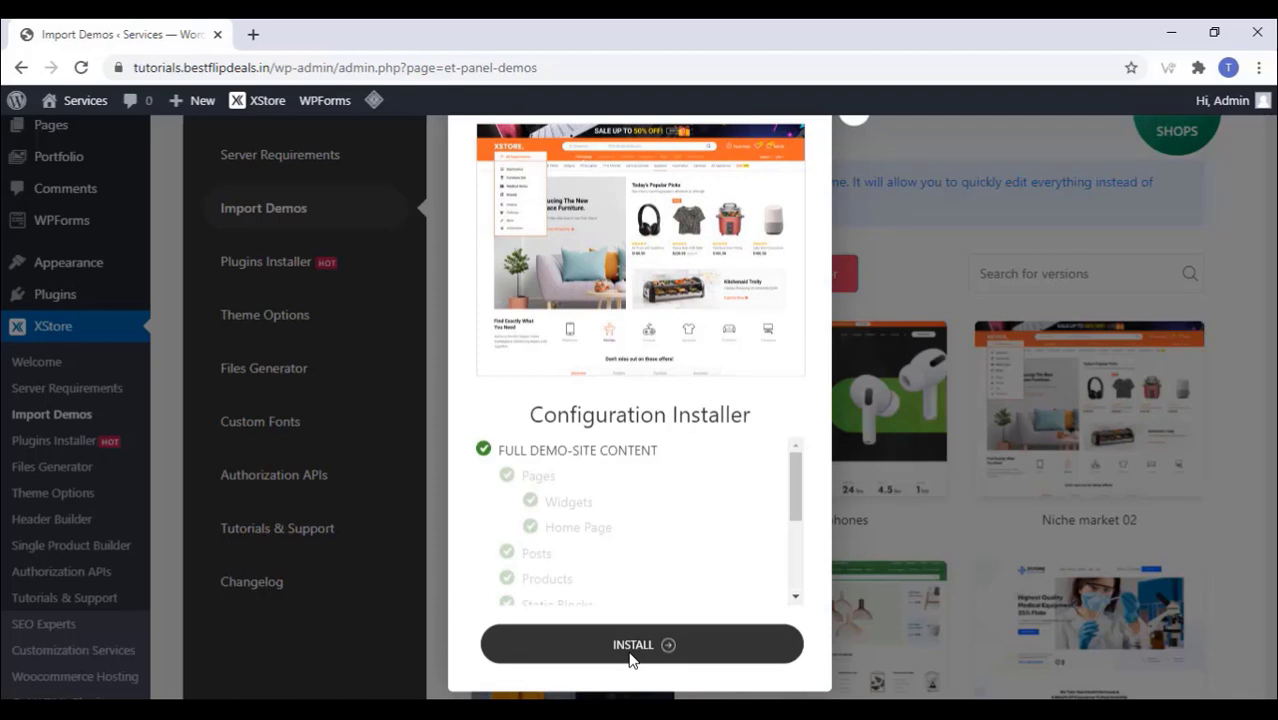
{"action": "left_click", "coordinate": [630, 654]}
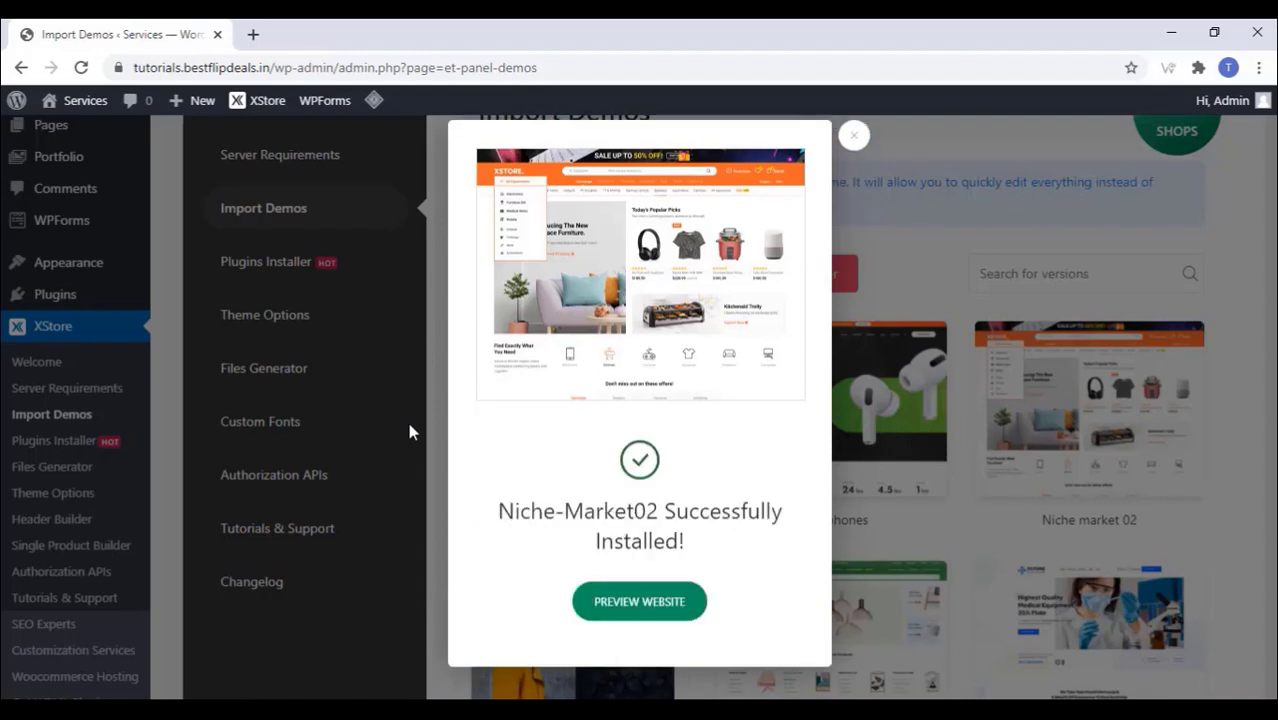
Step: Preview the imported demo storefront and scroll down through its homepage
{"action": "left_click", "coordinate": [642, 604]}
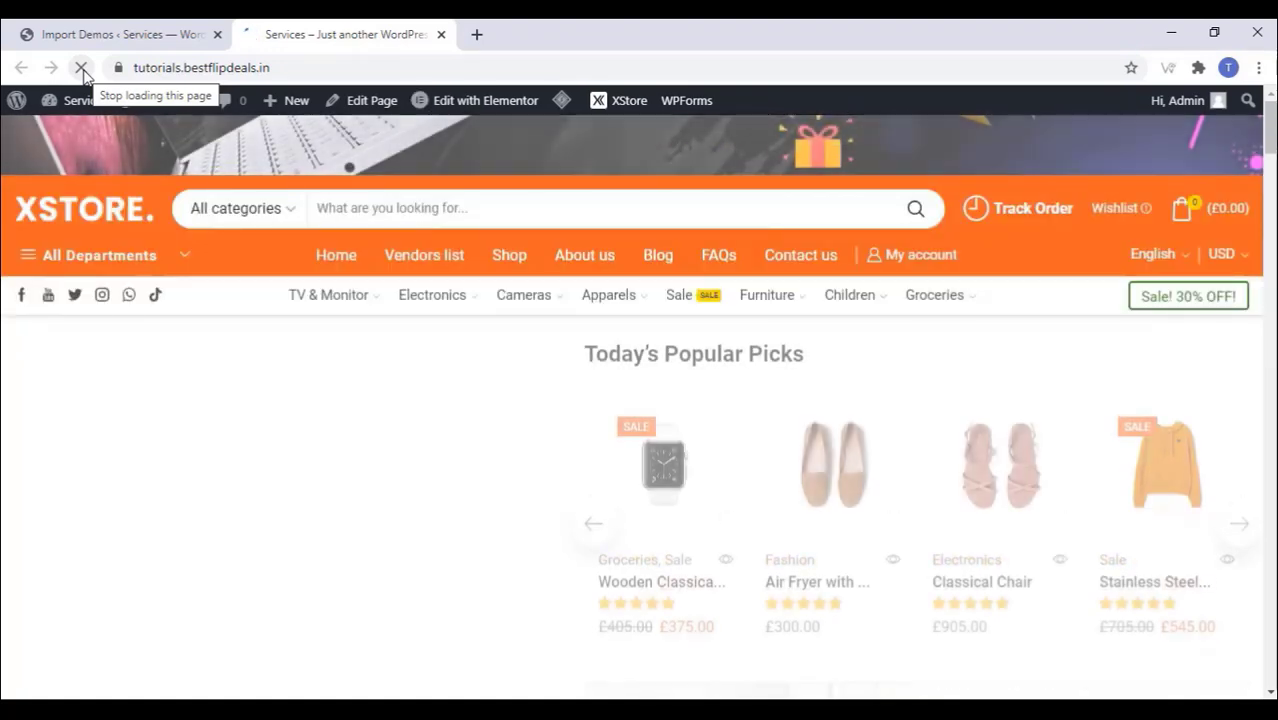
{"action": "mouse_move", "coordinate": [410, 297]}
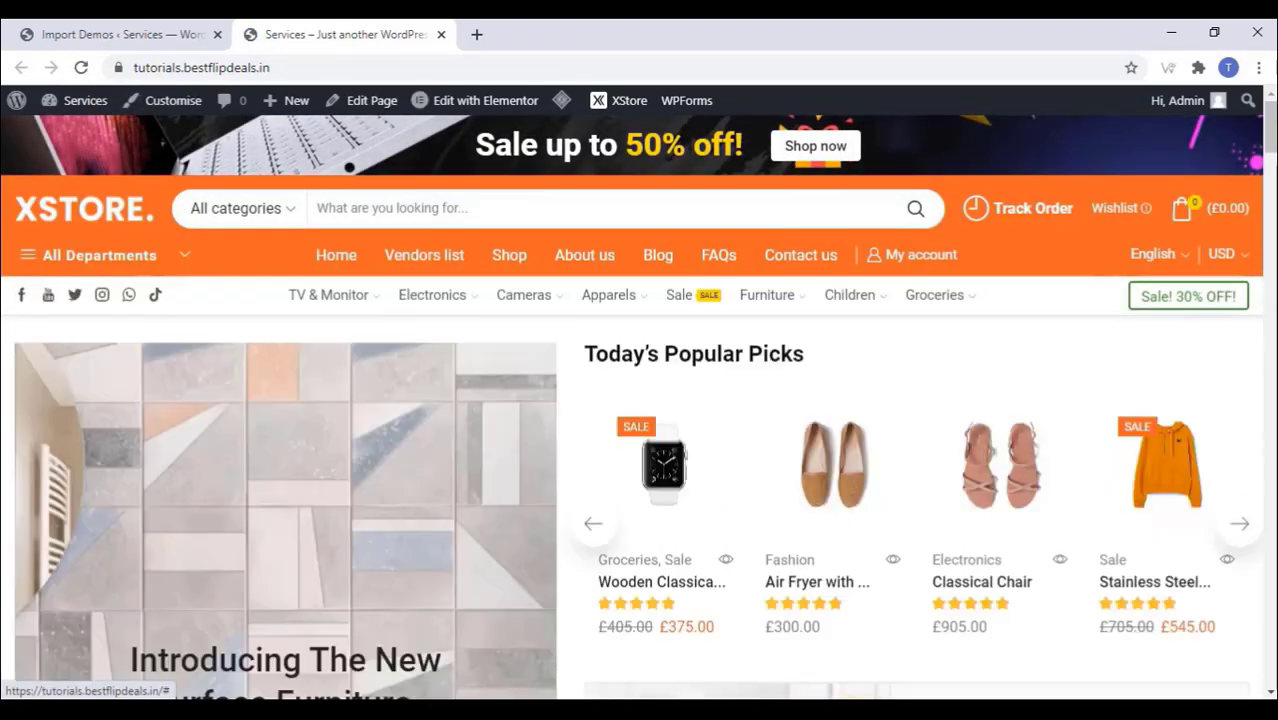
{"action": "scroll", "coordinate": [695, 535], "scroll_direction": "down", "scroll_amount": 3}
{"action": "scroll", "coordinate": [696, 535], "scroll_direction": "down", "scroll_amount": 5}
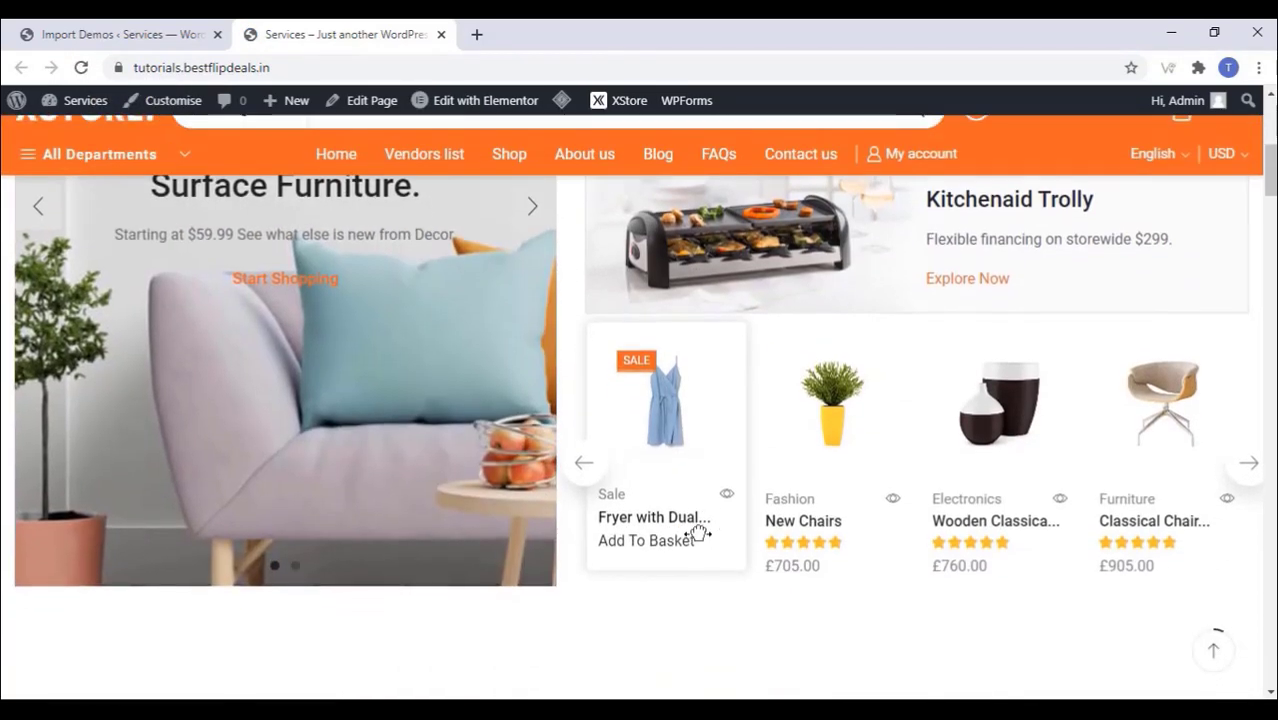
{"action": "scroll", "coordinate": [622, 411], "scroll_direction": "down", "scroll_amount": 4}
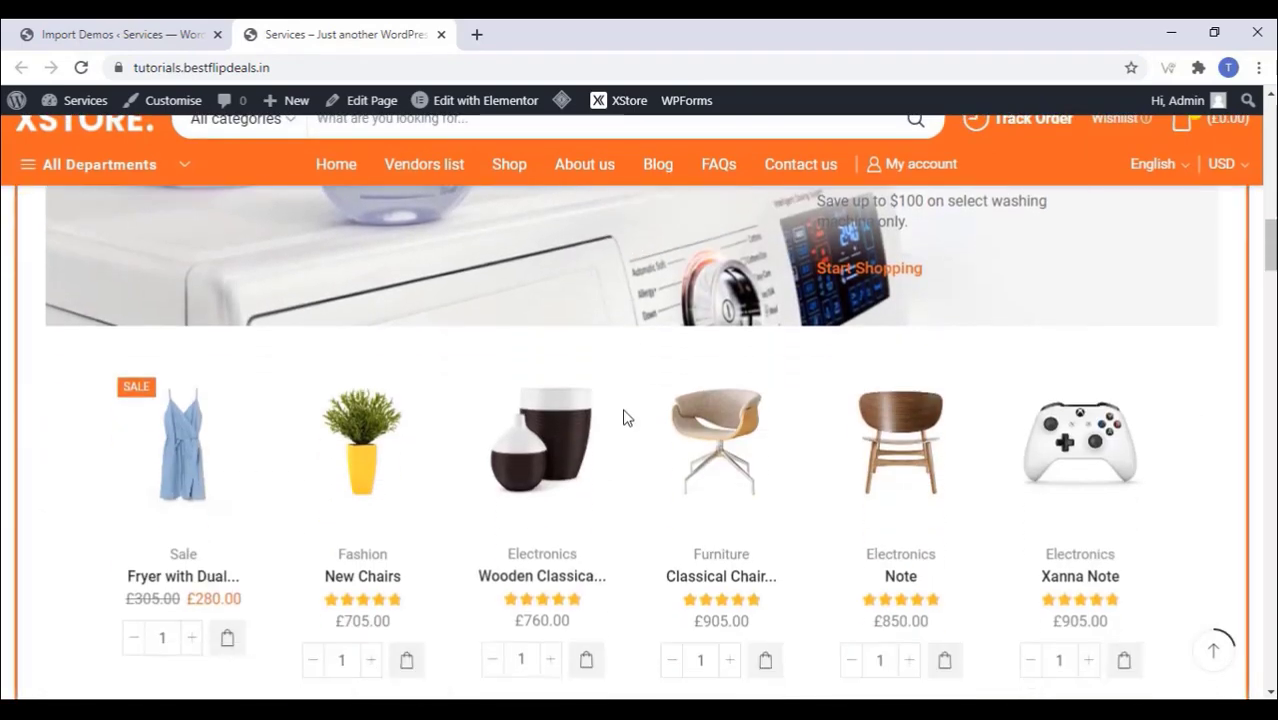
{"action": "scroll", "coordinate": [625, 416], "scroll_direction": "down", "scroll_amount": 4}
{"action": "scroll", "coordinate": [624, 416], "scroll_direction": "down", "scroll_amount": 2}
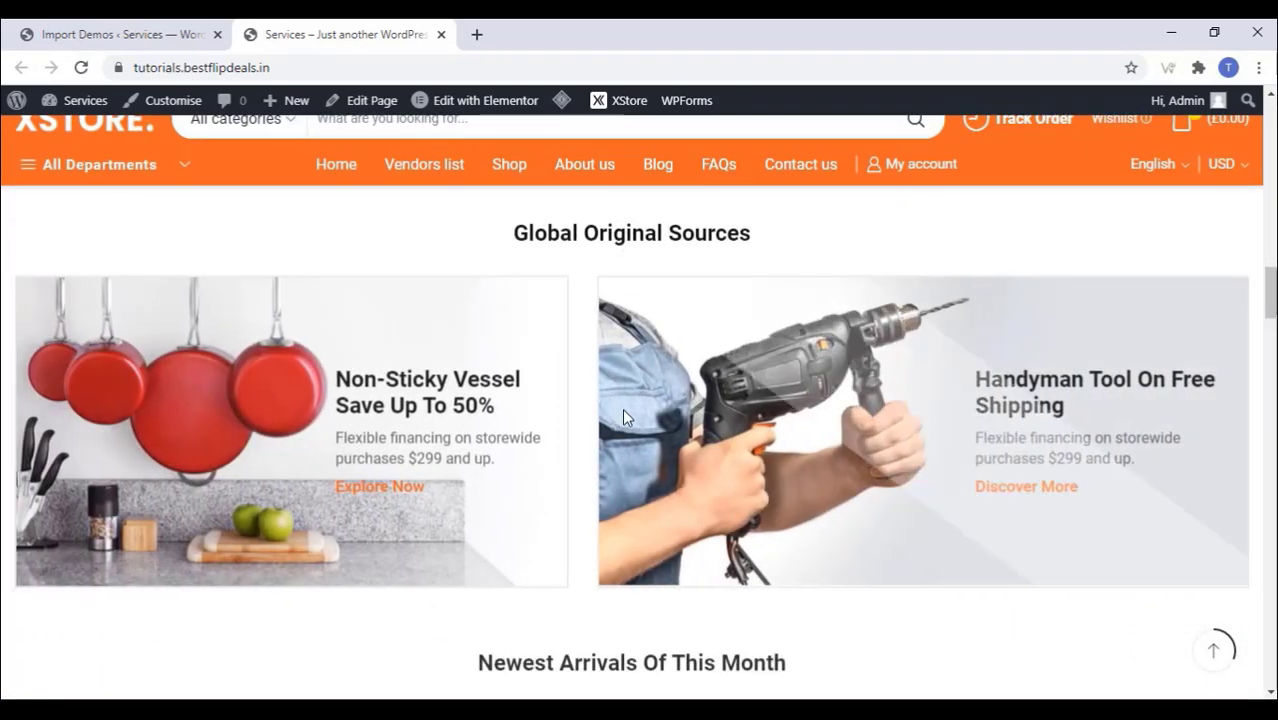
{"action": "scroll", "coordinate": [622, 410], "scroll_direction": "down", "scroll_amount": 5}
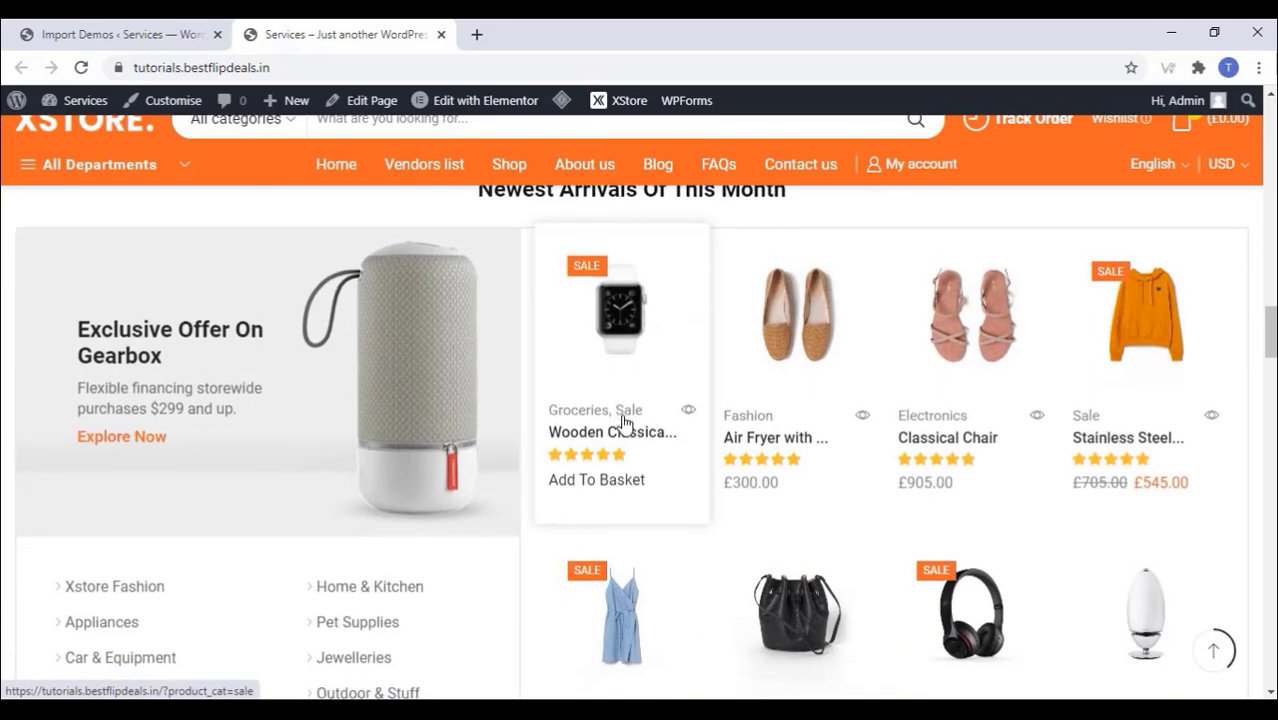
{"action": "scroll", "coordinate": [622, 422], "scroll_direction": "down", "scroll_amount": 2}
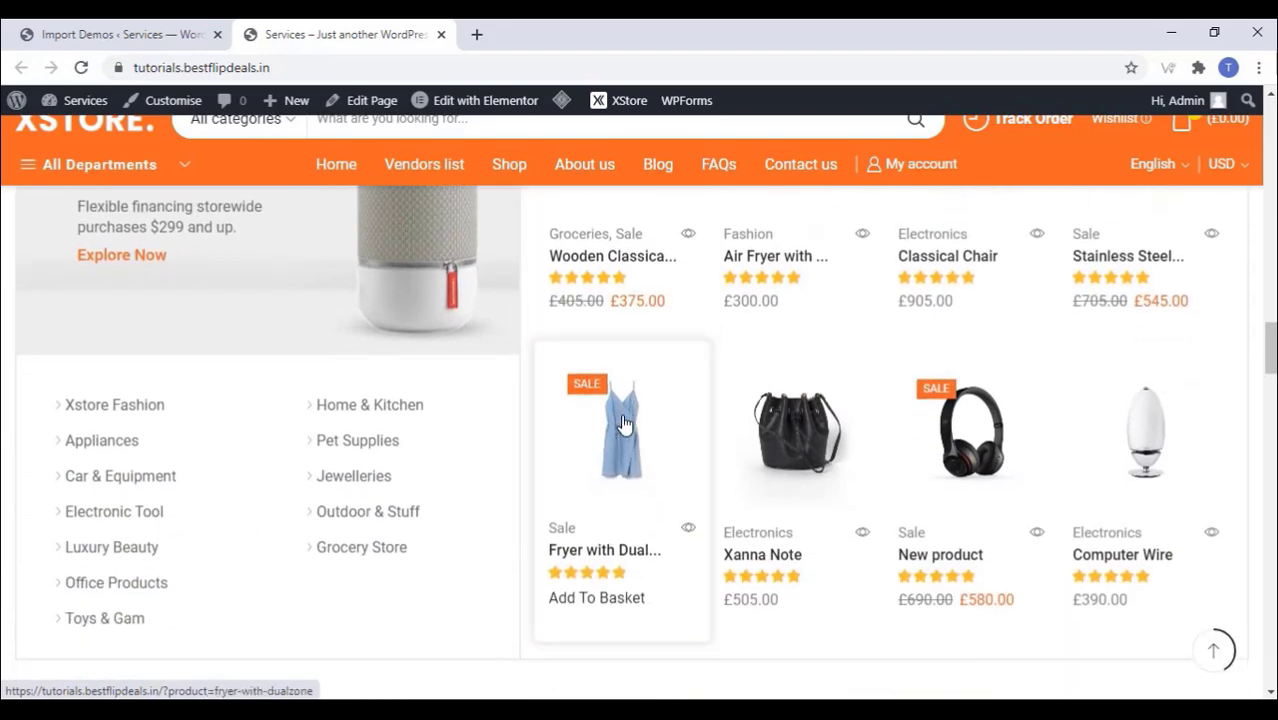
{"action": "scroll", "coordinate": [622, 424], "scroll_direction": "down", "scroll_amount": 3}
{"action": "scroll", "coordinate": [624, 425], "scroll_direction": "down", "scroll_amount": 4}
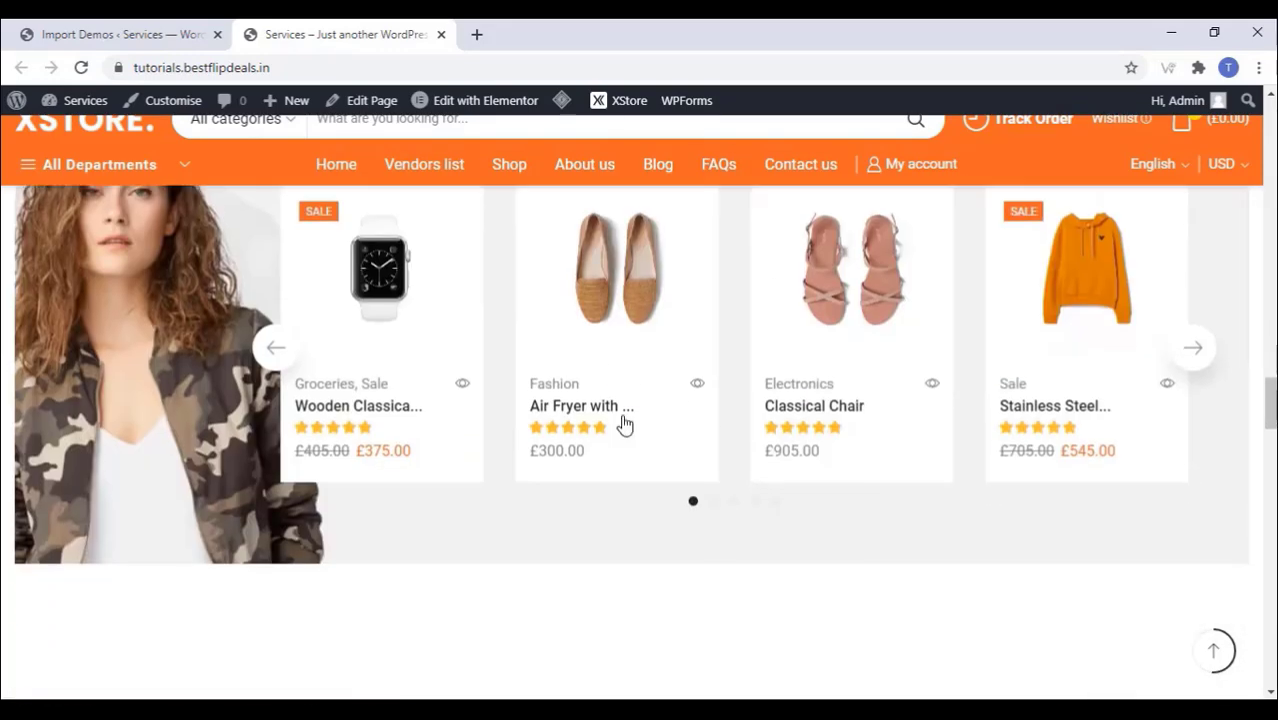
{"action": "scroll", "coordinate": [624, 425], "scroll_direction": "down", "scroll_amount": 5}
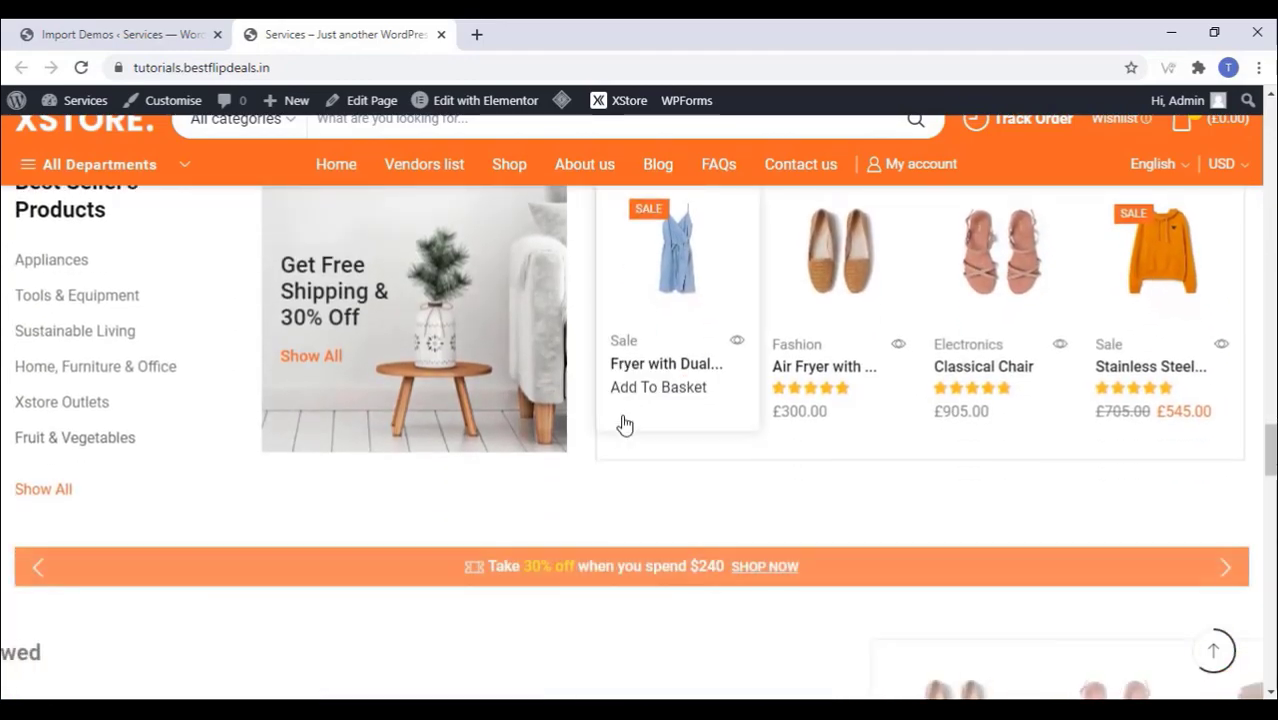
{"action": "scroll", "coordinate": [624, 425], "scroll_direction": "down", "scroll_amount": 10}
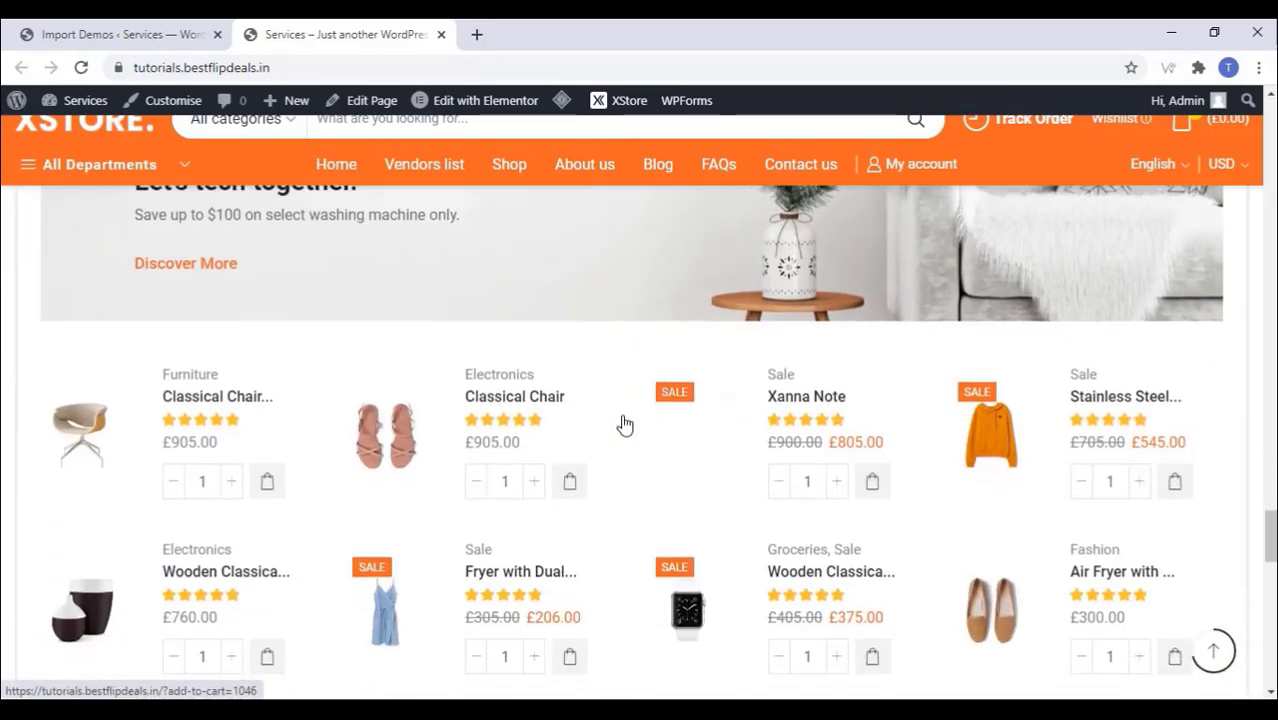
{"action": "scroll", "coordinate": [624, 425], "scroll_direction": "down", "scroll_amount": 10}
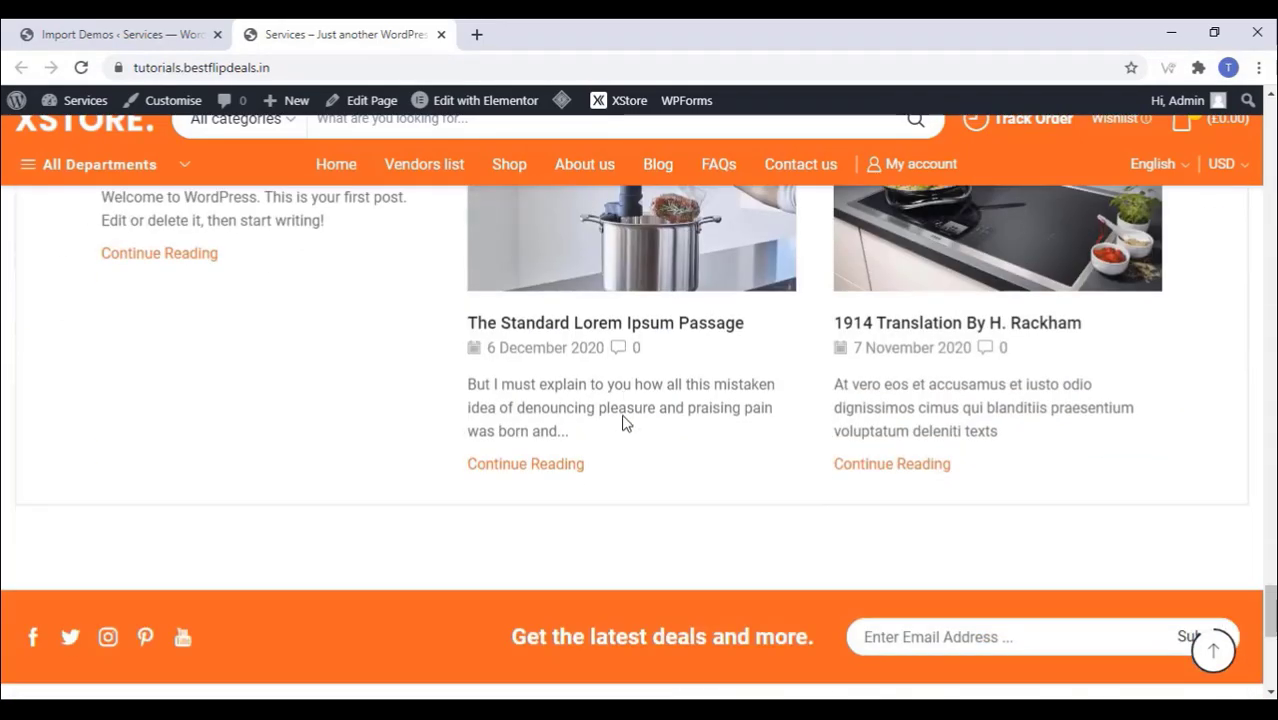
{"action": "scroll", "coordinate": [623, 423], "scroll_direction": "down", "scroll_amount": 8}
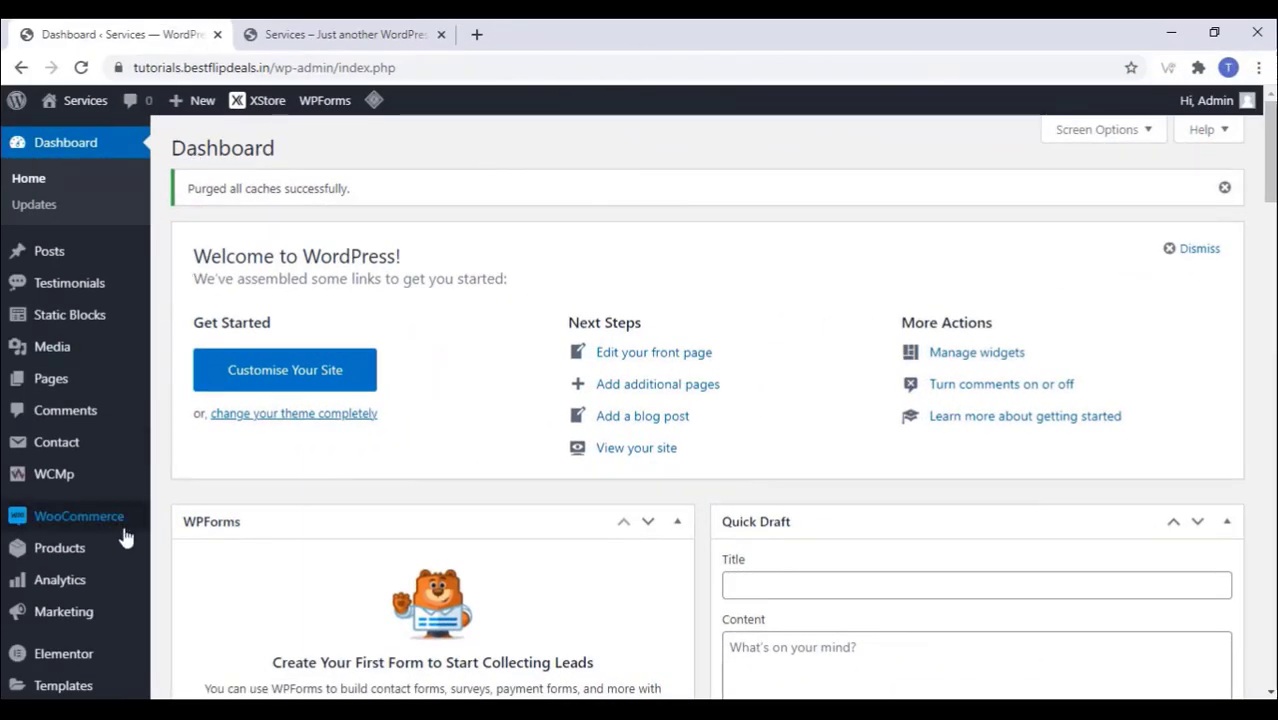
Step: Choose Indian rupee (₹) as the currency in WooCommerce General settings and save
{"action": "mouse_move", "coordinate": [125, 535]}
{"action": "left_click", "coordinate": [195, 595]}
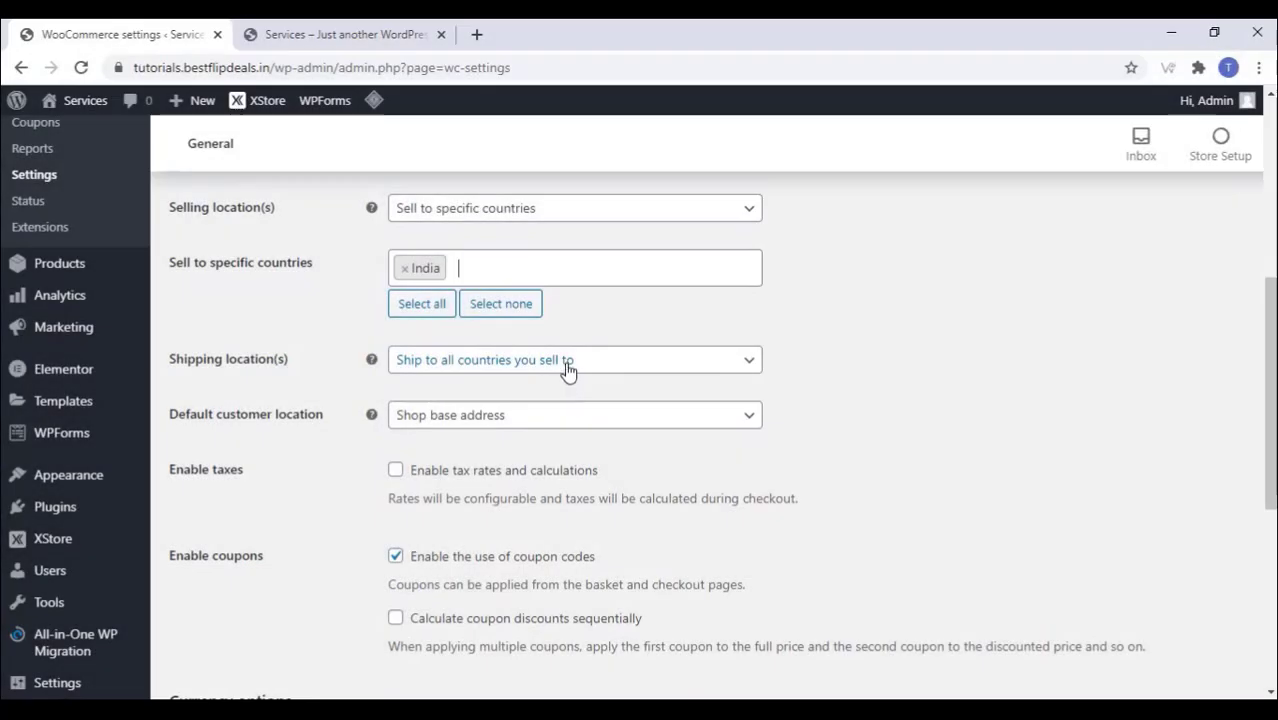
{"action": "scroll", "coordinate": [566, 366], "scroll_direction": "down", "scroll_amount": 5}
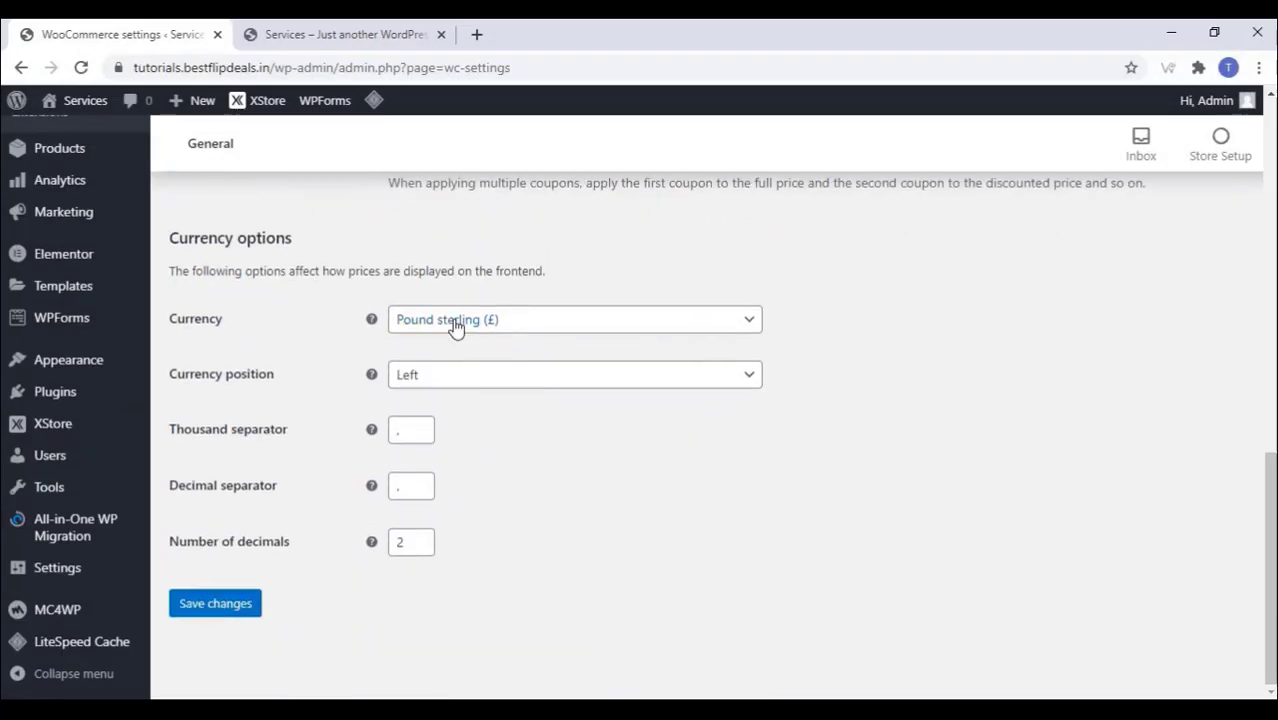
{"action": "left_click", "coordinate": [455, 322]}
{"action": "type", "text": "ind"}
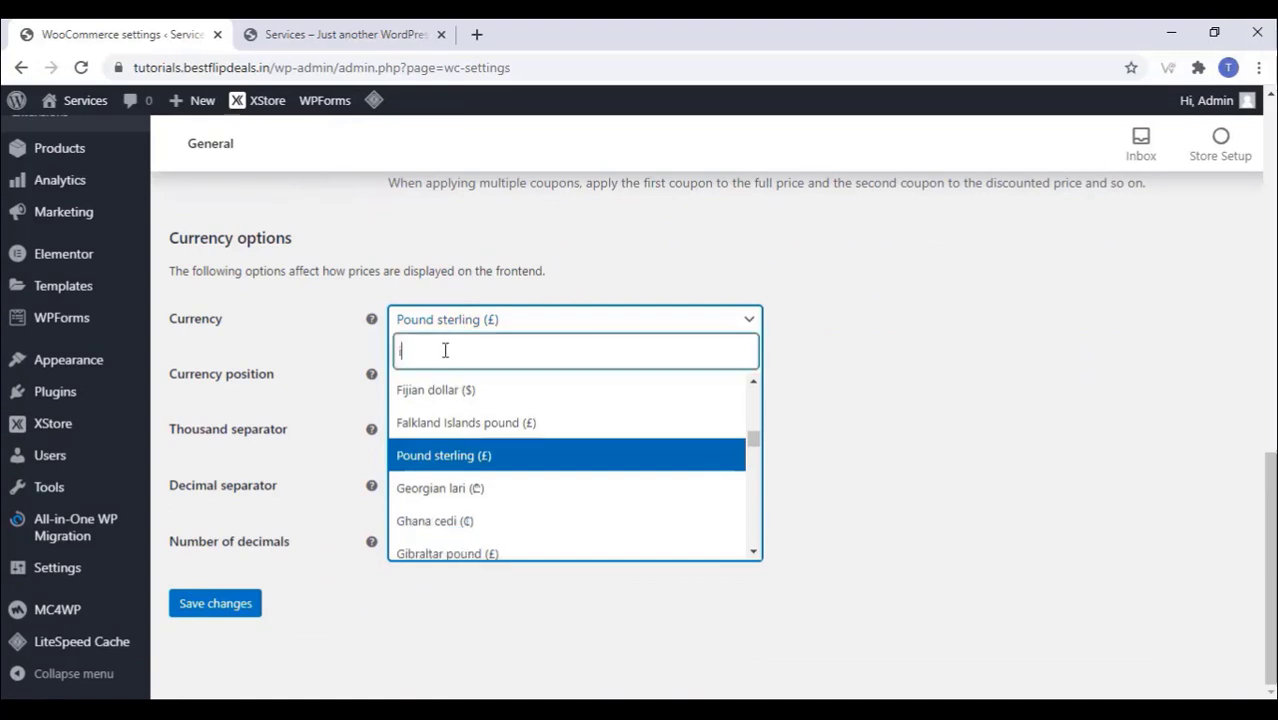
{"action": "left_click", "coordinate": [474, 424]}
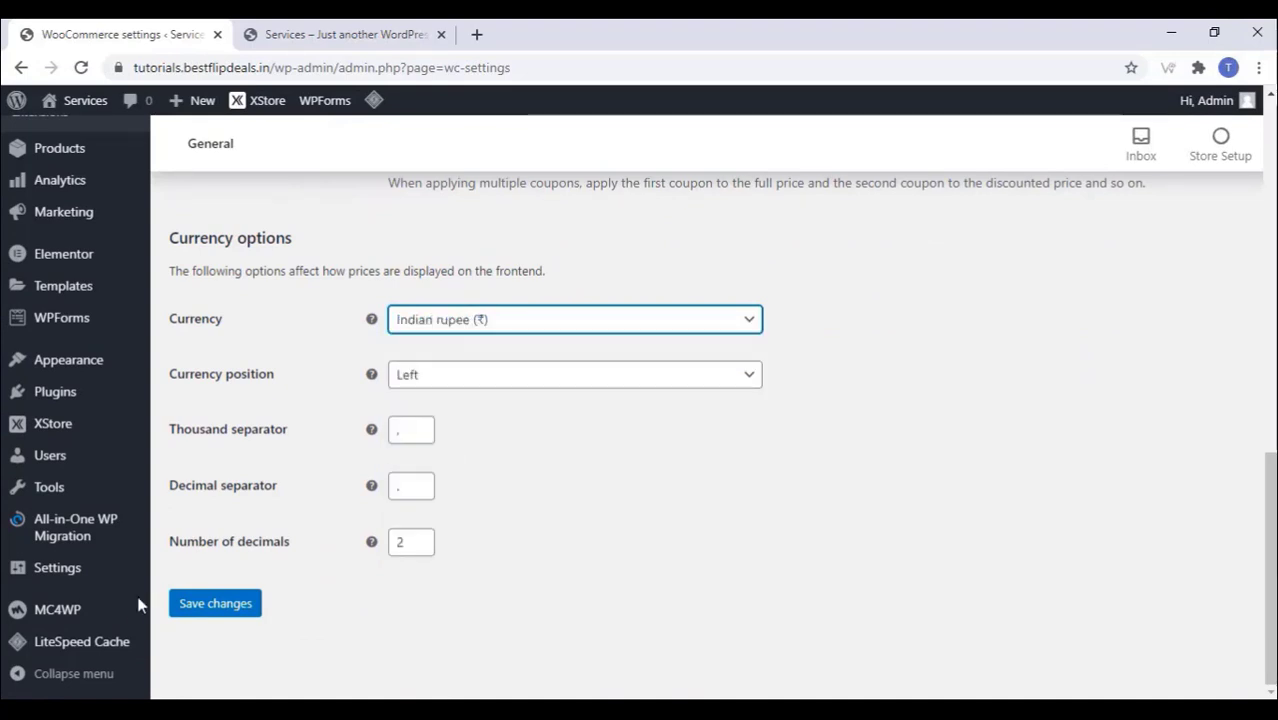
{"action": "left_click", "coordinate": [230, 606]}
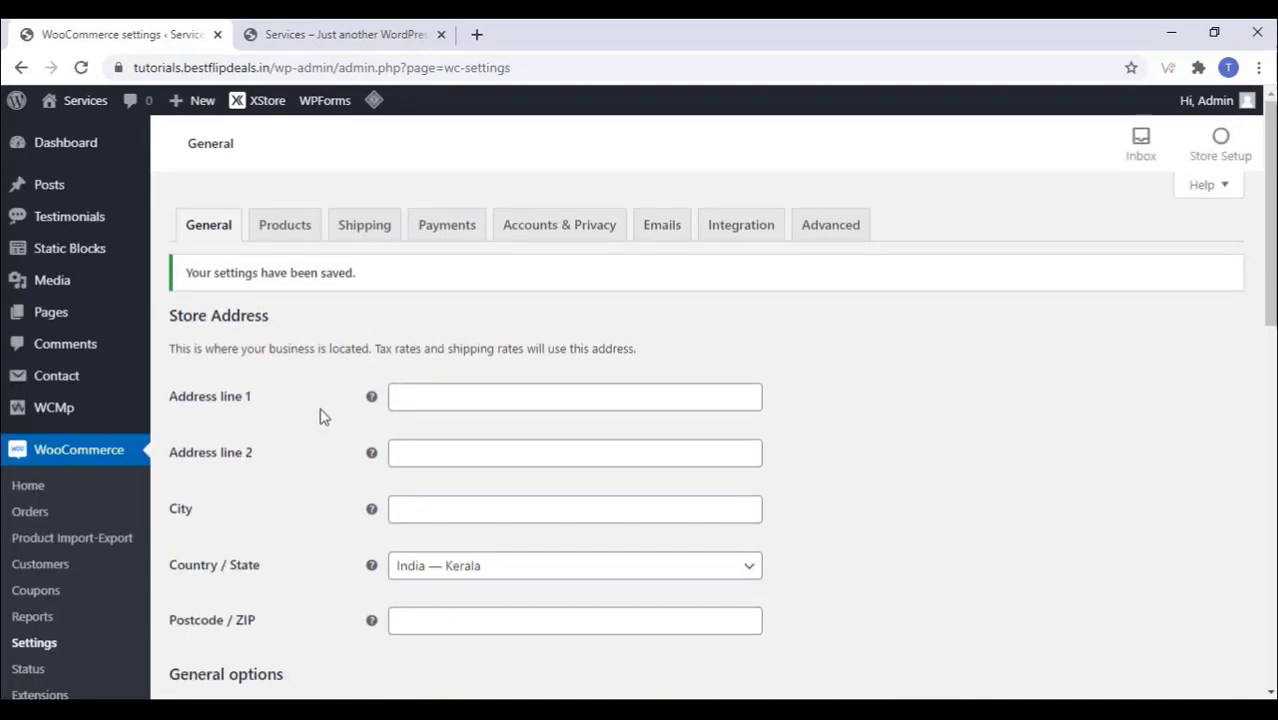
{"action": "scroll", "coordinate": [322, 416], "scroll_direction": "down", "scroll_amount": 4}
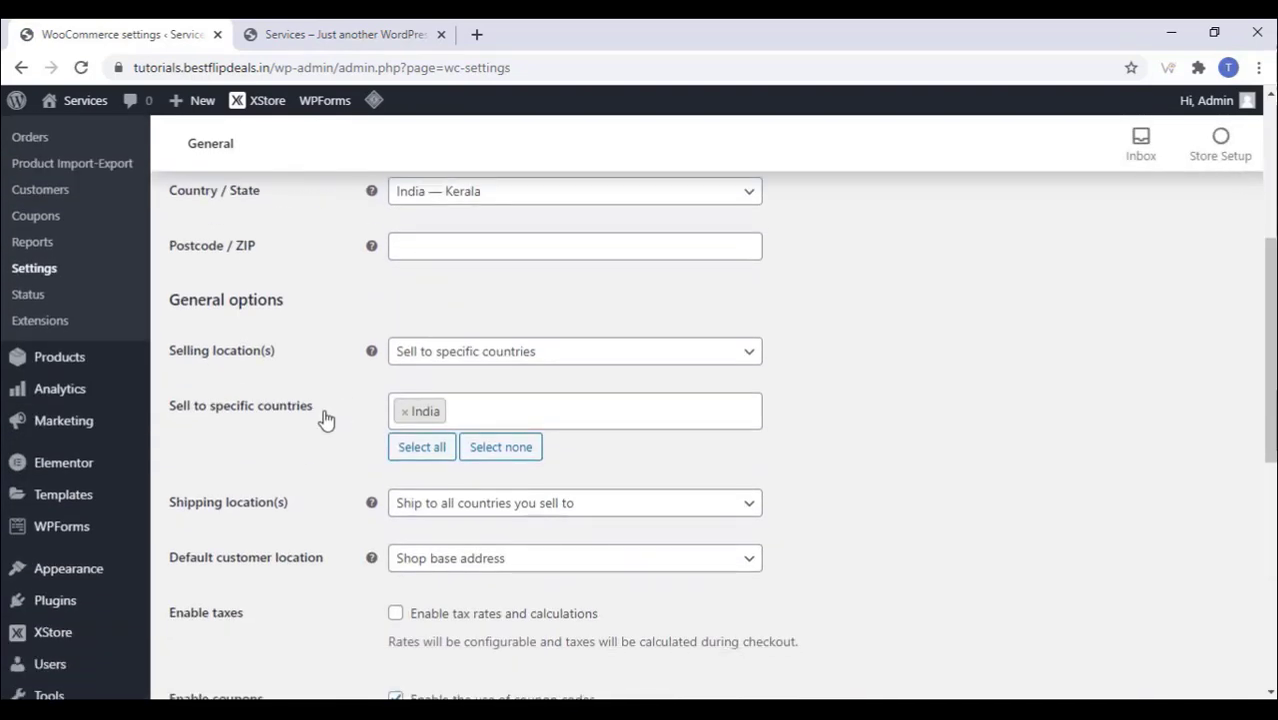
{"action": "scroll", "coordinate": [322, 420], "scroll_direction": "down", "scroll_amount": 1}
{"action": "scroll", "coordinate": [322, 420], "scroll_direction": "up", "scroll_amount": 5}
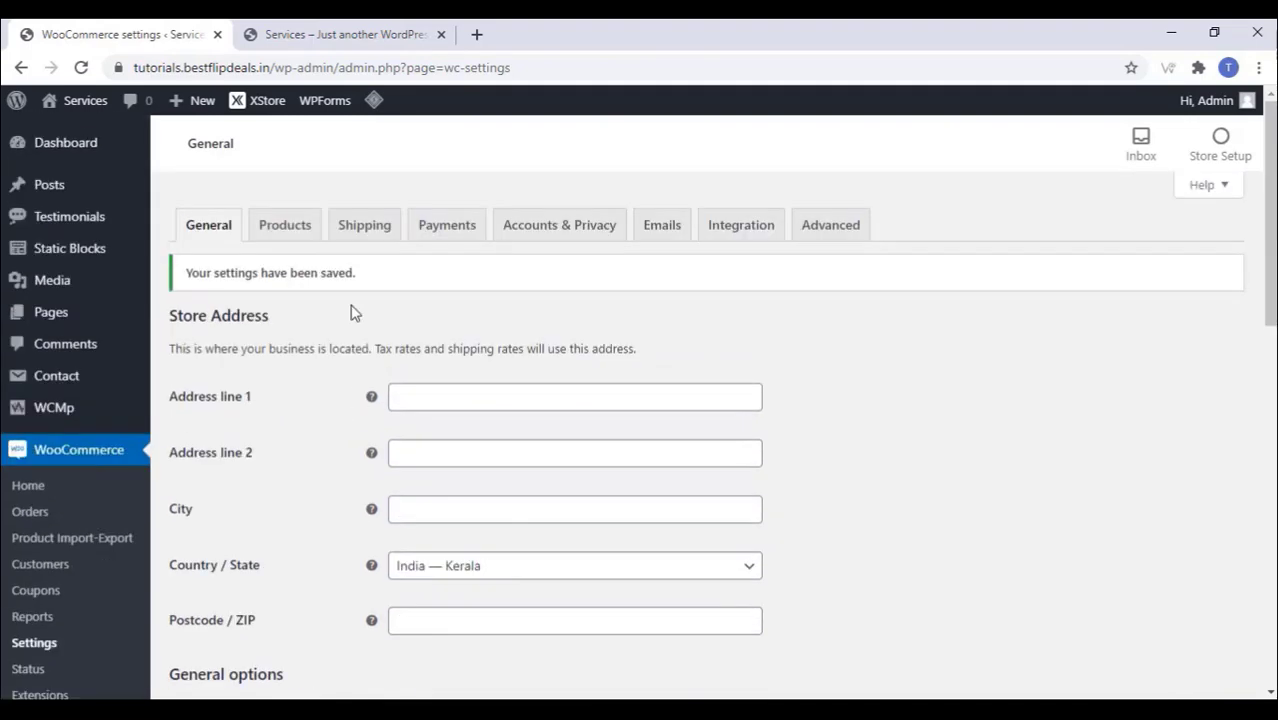
Step: Review the Products and Shipping tabs, then turn on Cash on delivery under Payments and save
{"action": "left_click", "coordinate": [290, 225]}
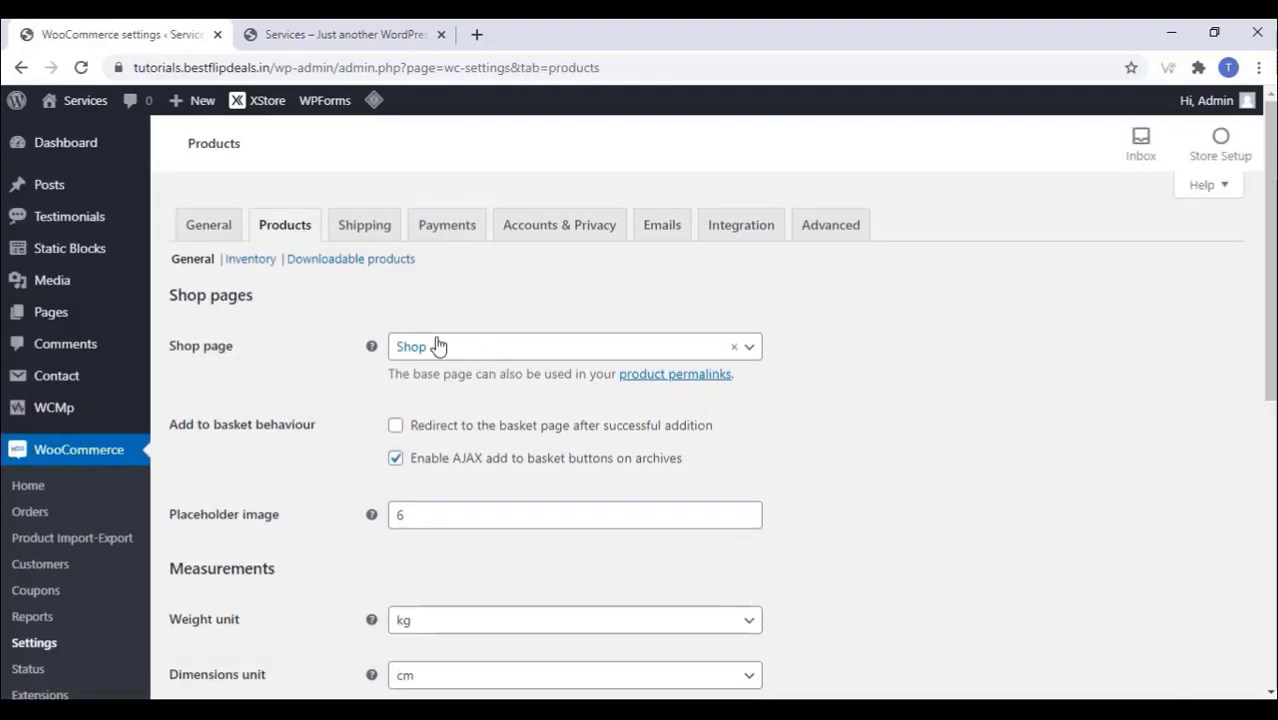
{"action": "scroll", "coordinate": [328, 380], "scroll_direction": "down", "scroll_amount": 1}
{"action": "scroll", "coordinate": [328, 384], "scroll_direction": "down", "scroll_amount": 4}
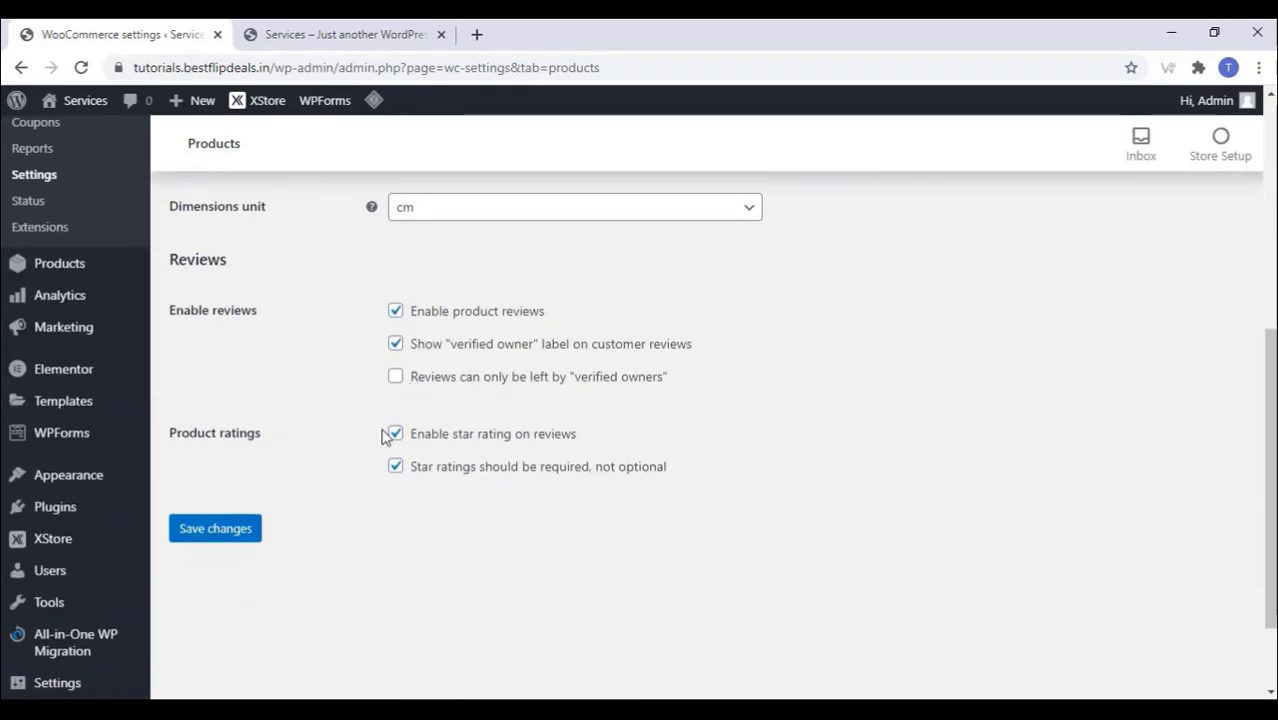
{"action": "scroll", "coordinate": [320, 454], "scroll_direction": "up", "scroll_amount": 5}
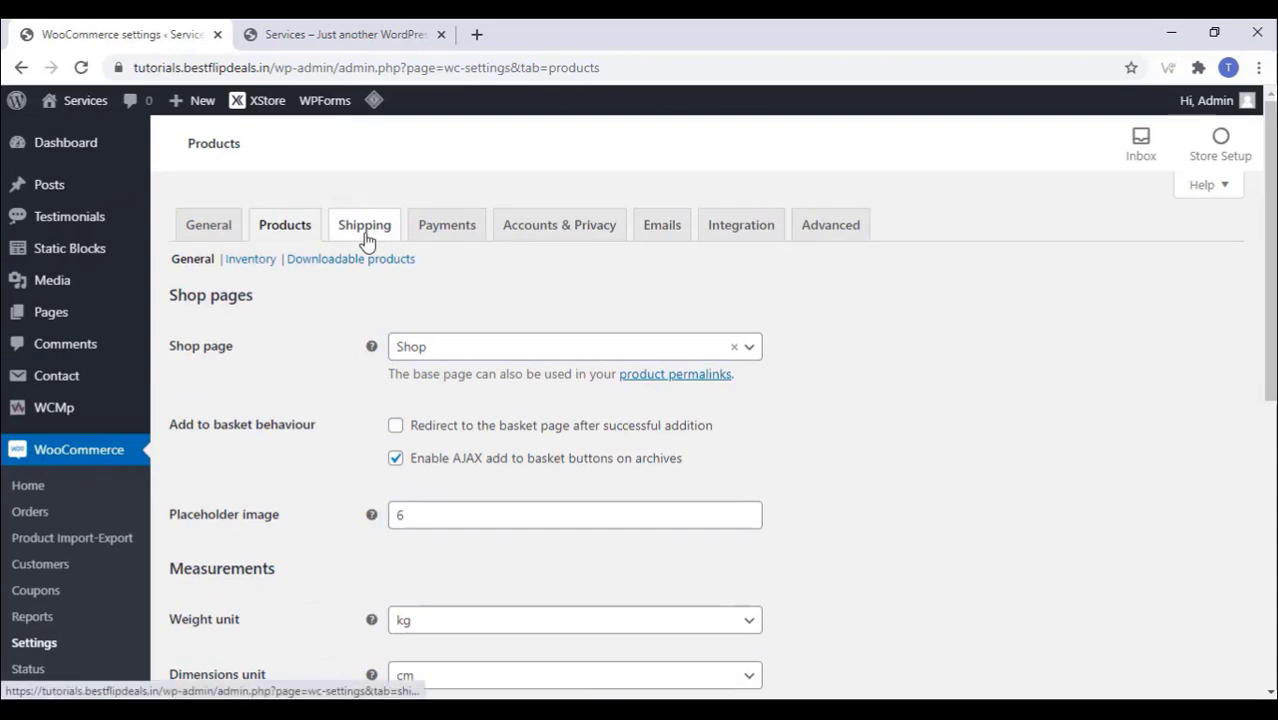
{"action": "left_click", "coordinate": [366, 241]}
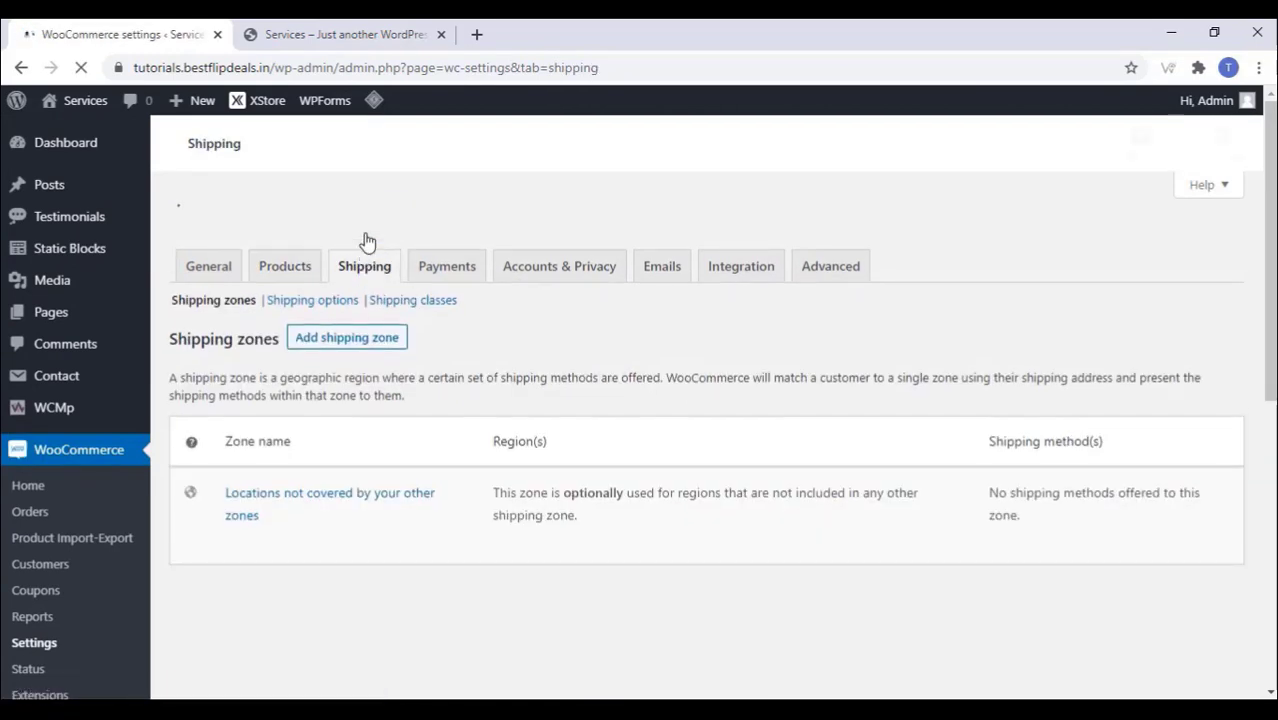
{"action": "left_click", "coordinate": [445, 228]}
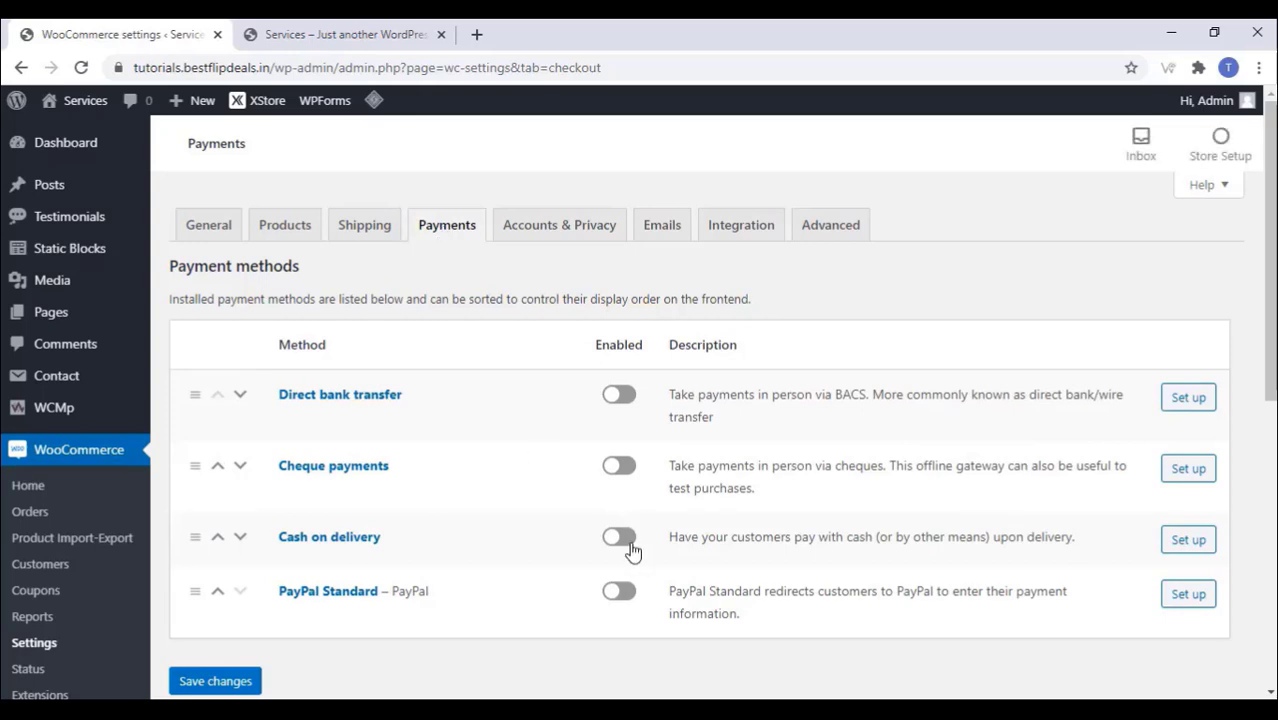
{"action": "left_click", "coordinate": [612, 541]}
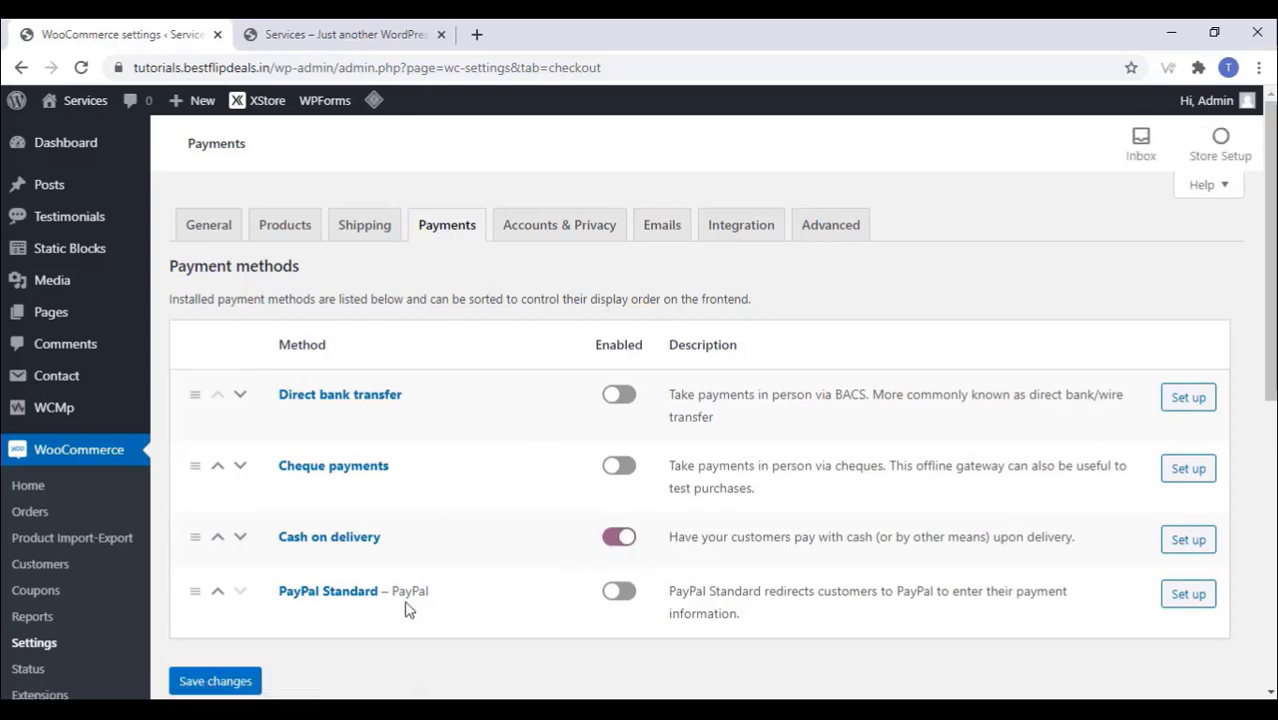
{"action": "left_click", "coordinate": [216, 684]}
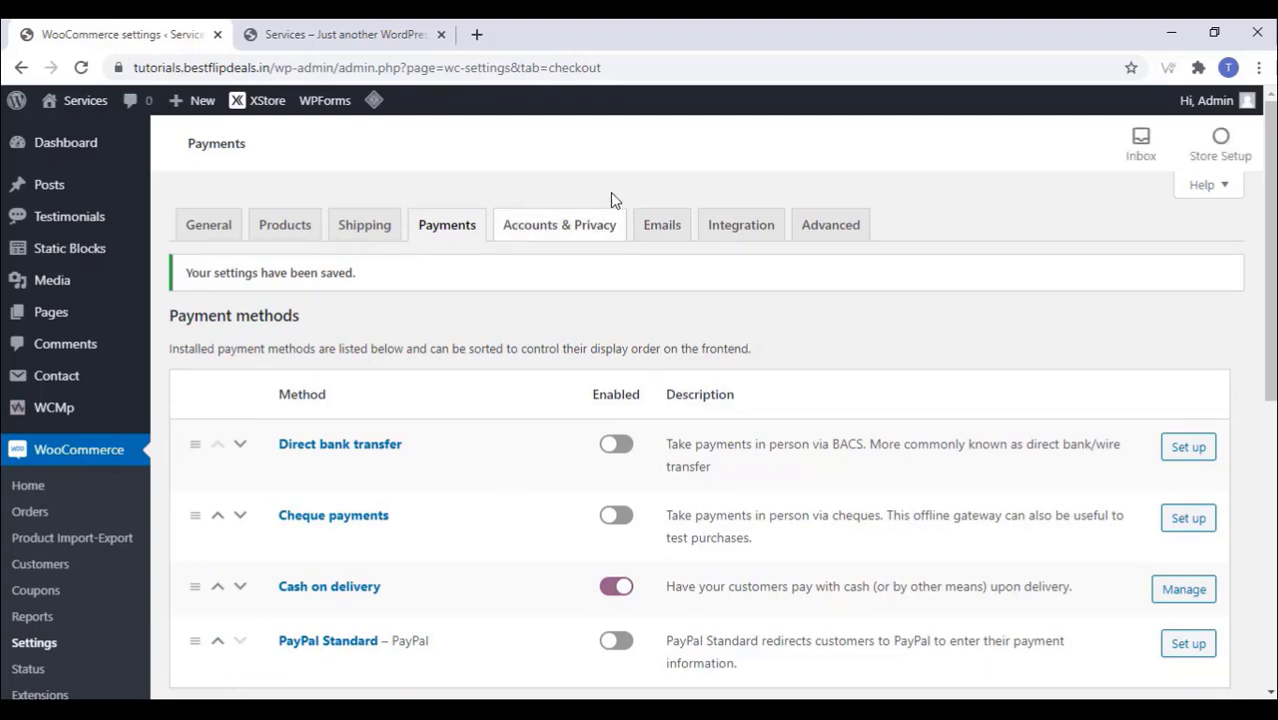
Step: Allow account creation at checkout and My account, disable auto-generated usernames and passwords, and save
{"action": "left_click", "coordinate": [566, 228]}
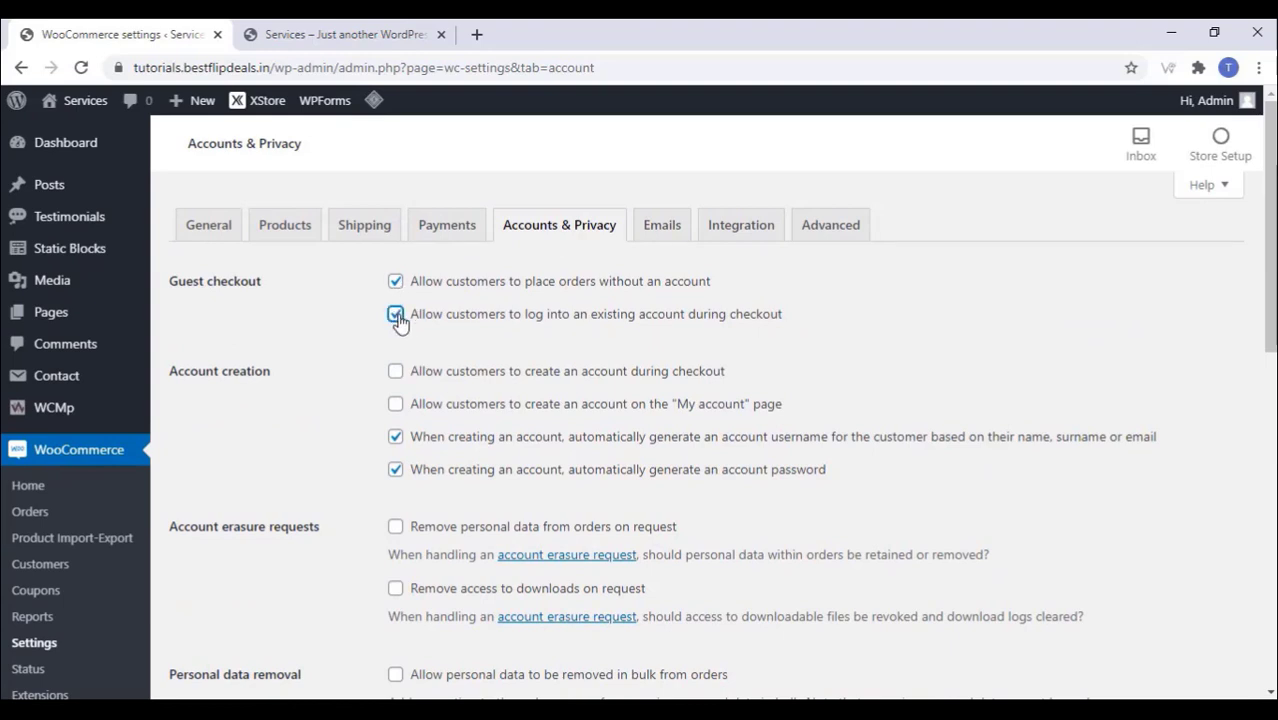
{"action": "left_click", "coordinate": [396, 372]}
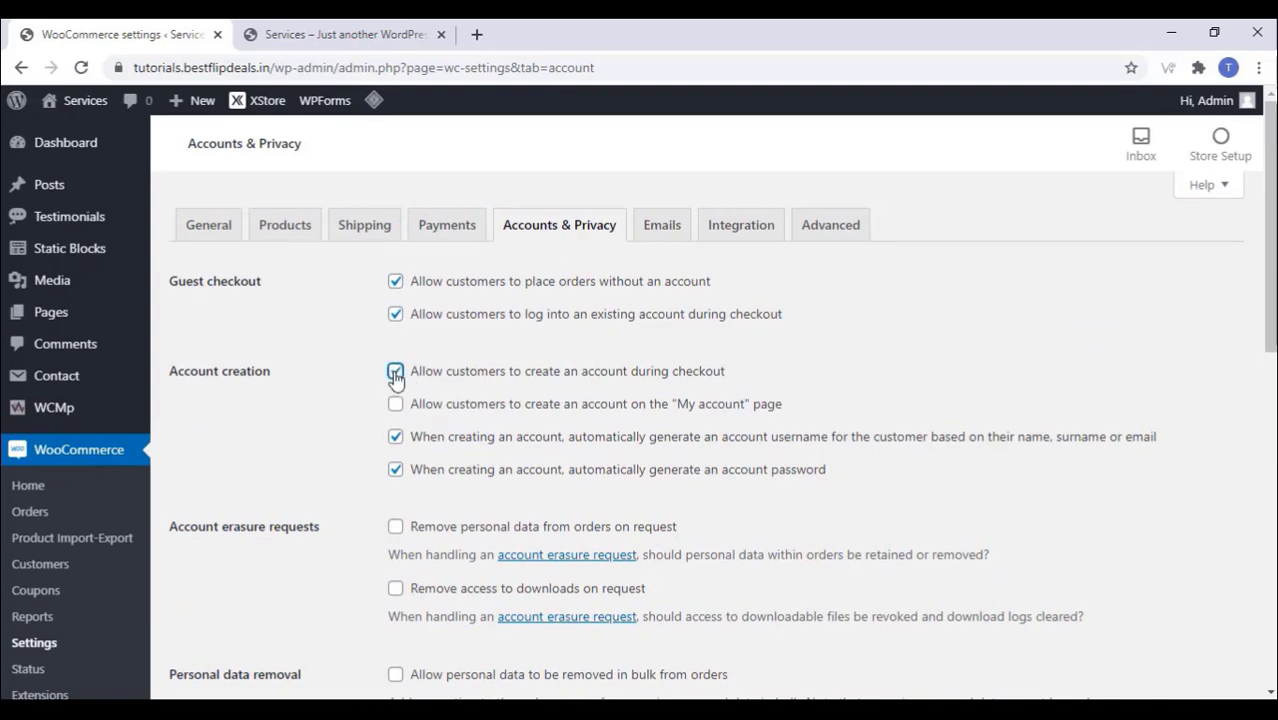
{"action": "left_click", "coordinate": [396, 404]}
{"action": "left_click", "coordinate": [396, 437]}
{"action": "left_click", "coordinate": [397, 470]}
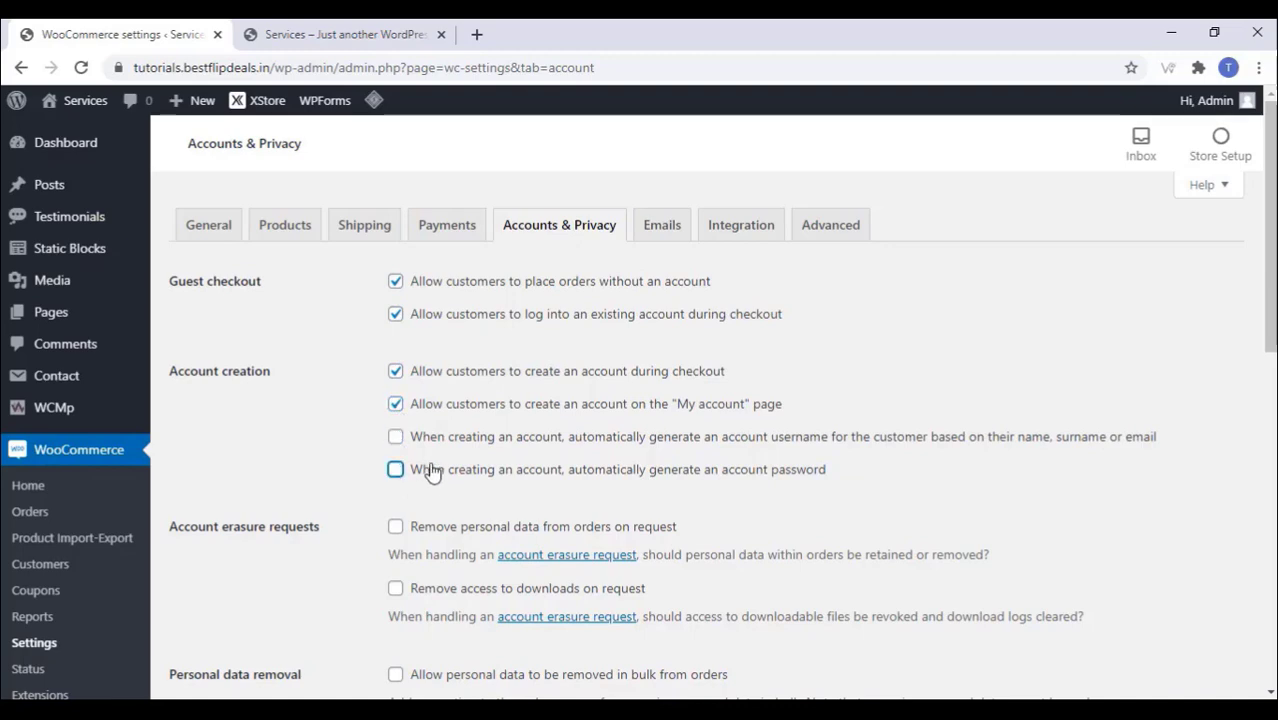
{"action": "scroll", "coordinate": [430, 472], "scroll_direction": "down", "scroll_amount": 5}
{"action": "scroll", "coordinate": [355, 366], "scroll_direction": "down", "scroll_amount": 5}
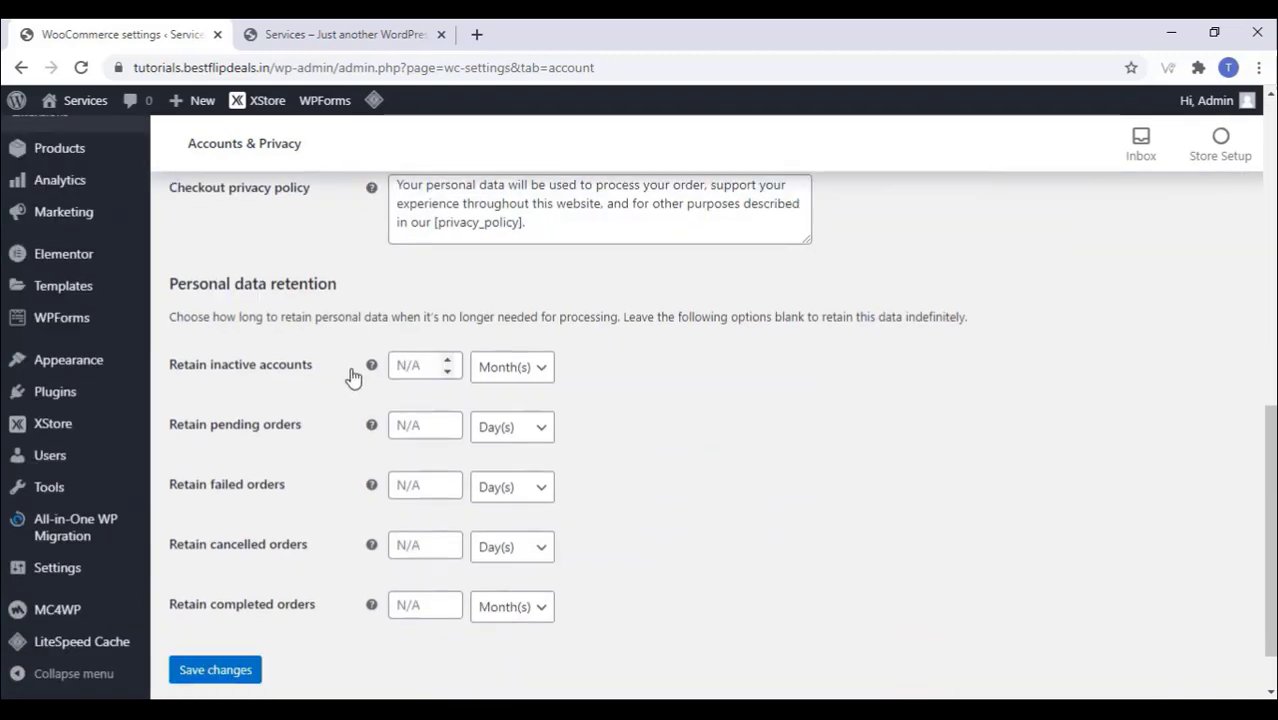
{"action": "left_click", "coordinate": [215, 603]}
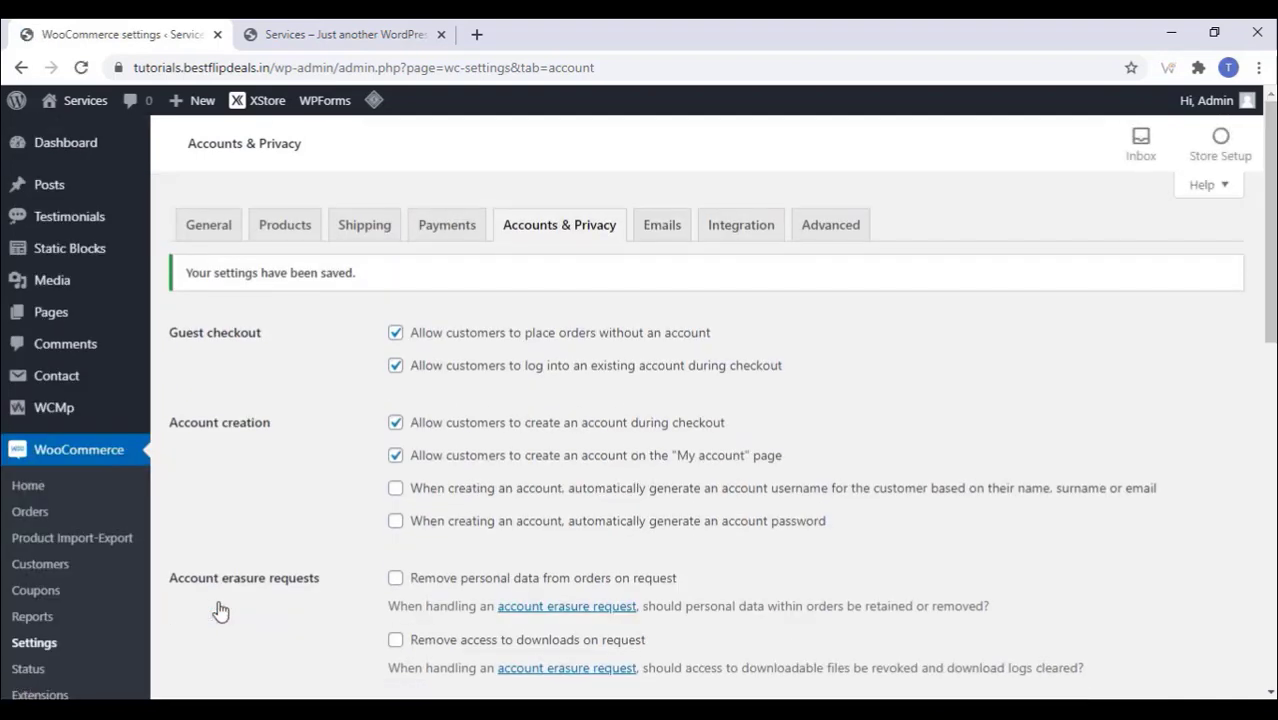
{"action": "left_click", "coordinate": [668, 236]}
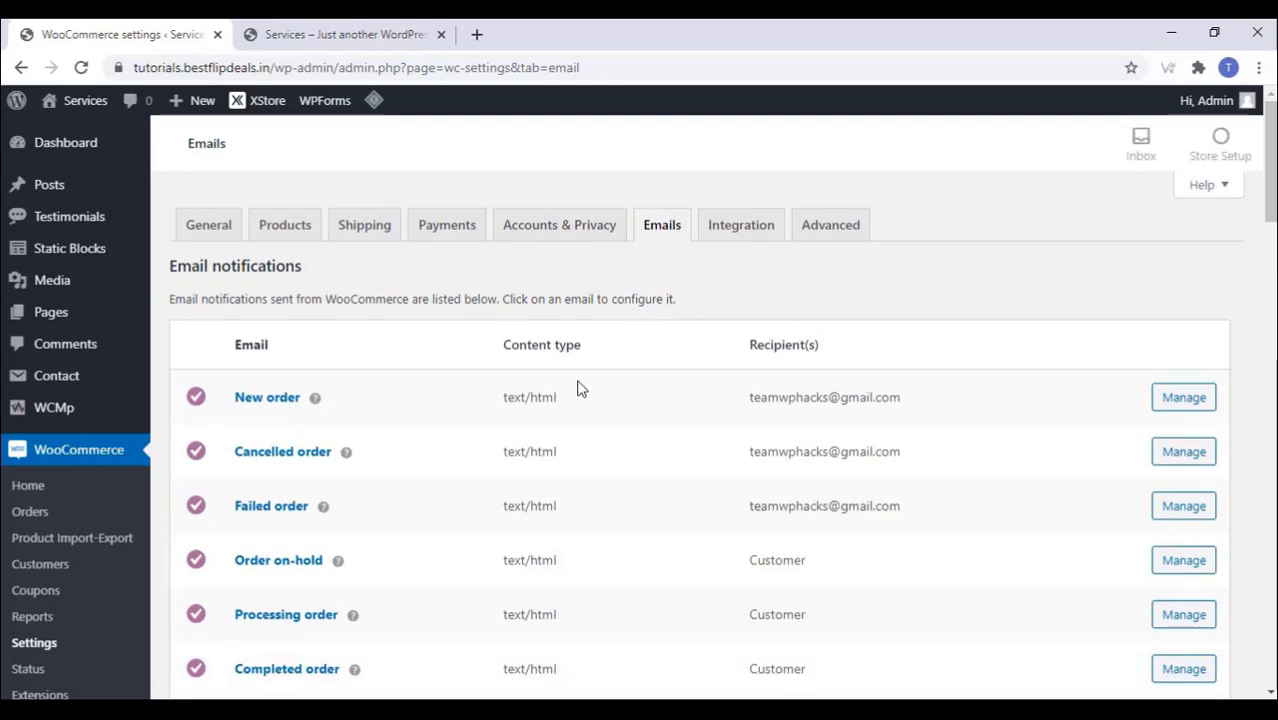
Step: In Advanced settings, set the Terms and conditions page to Privacy Policy and save
{"action": "left_click", "coordinate": [727, 226]}
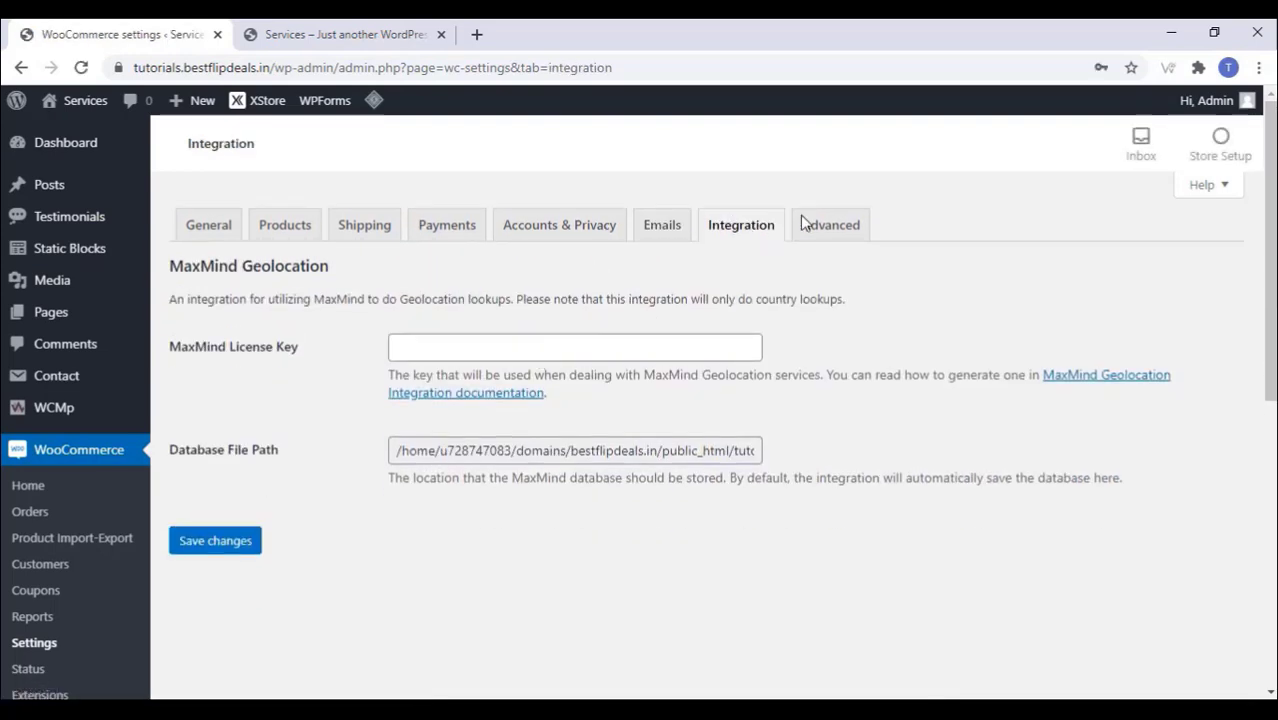
{"action": "left_click", "coordinate": [835, 226]}
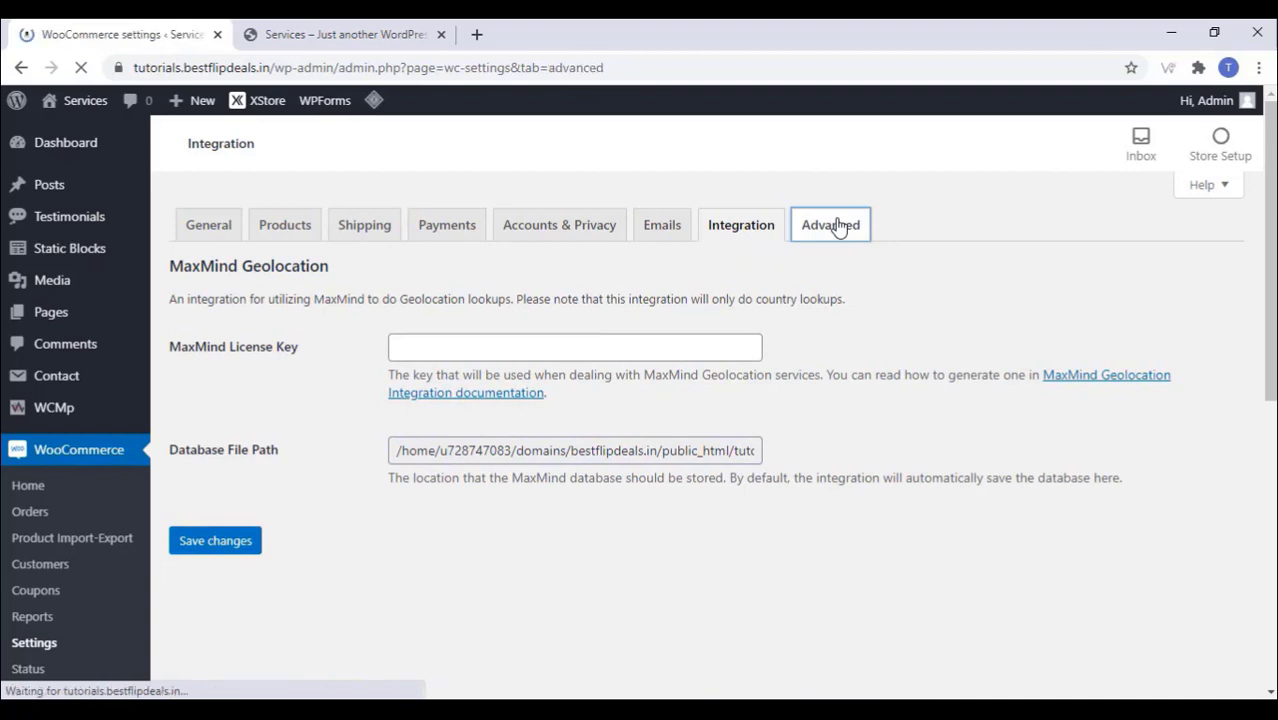
{"action": "scroll", "coordinate": [595, 323], "scroll_direction": "down", "scroll_amount": 2}
{"action": "left_click", "coordinate": [474, 362]}
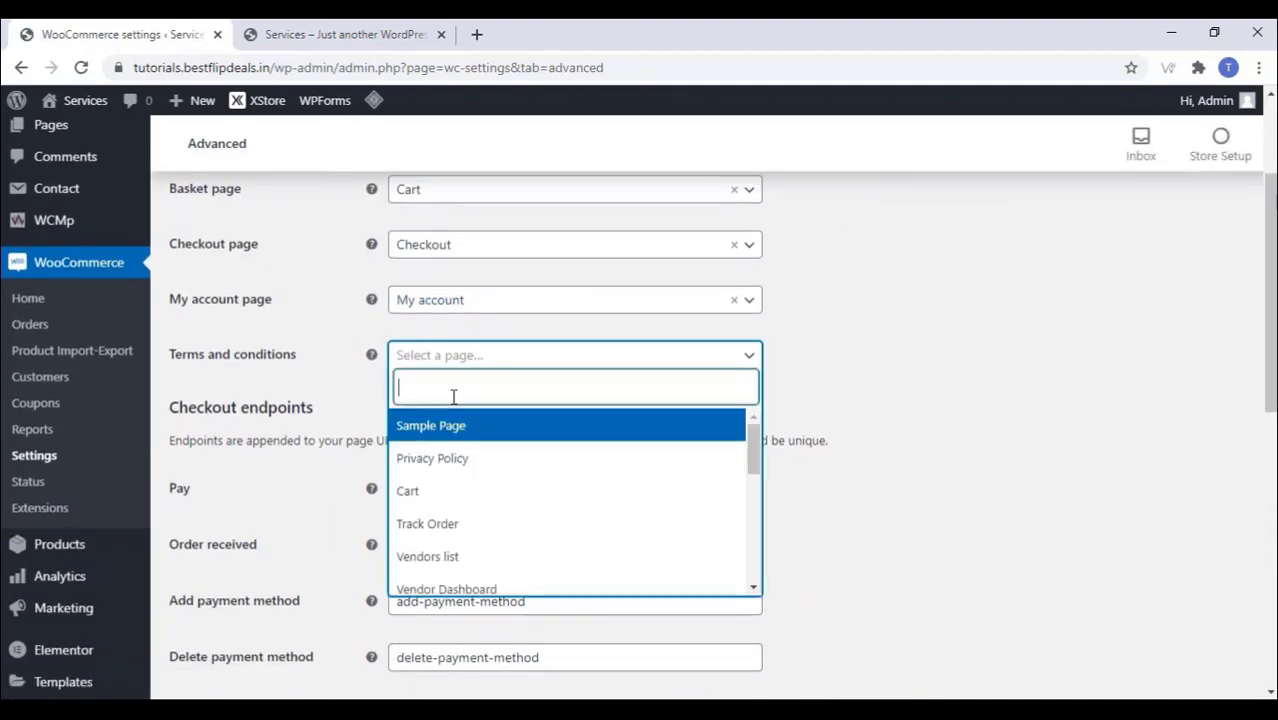
{"action": "type", "text": "term"}
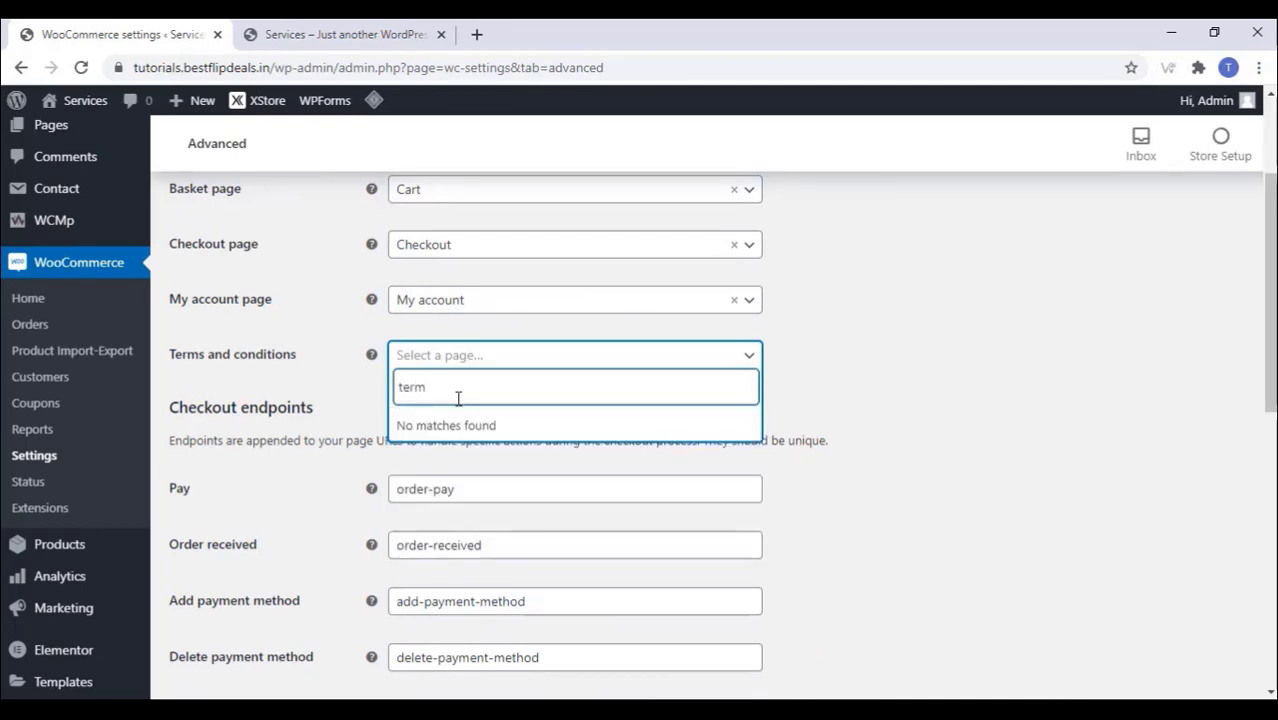
{"action": "key", "text": "BackSpace"}
{"action": "key", "text": "BackSpace"}
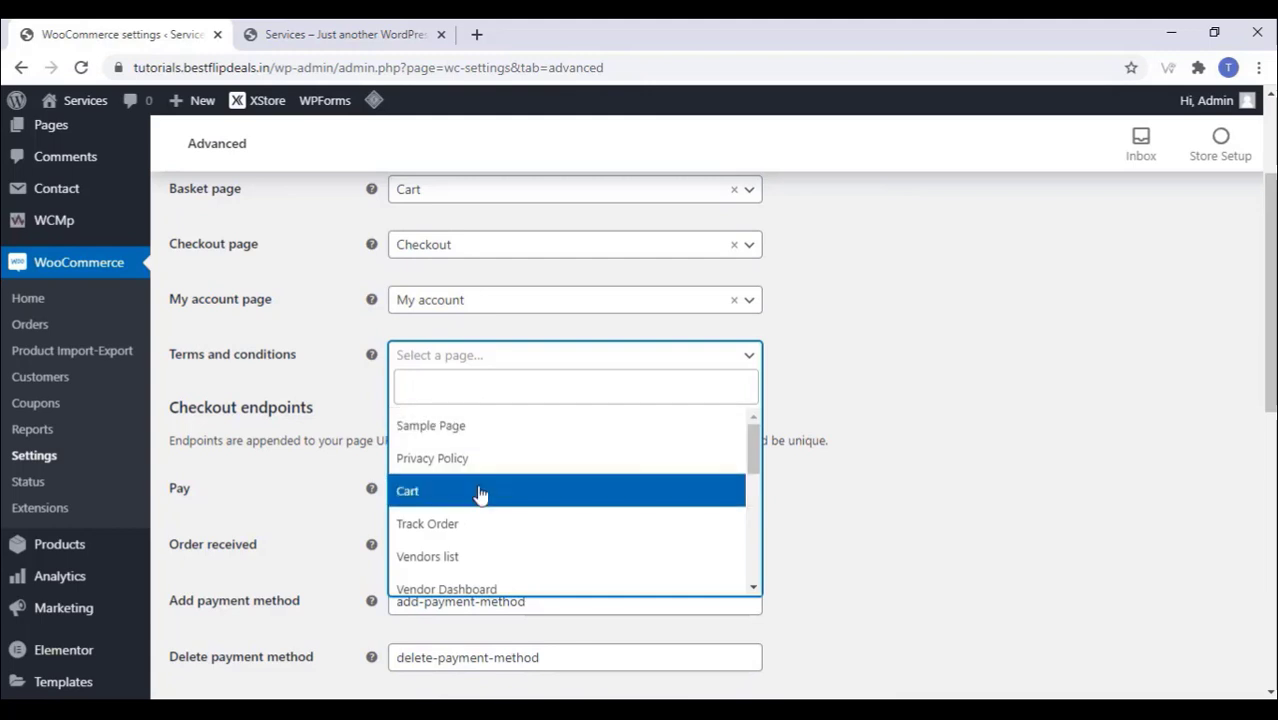
{"action": "scroll", "coordinate": [479, 494], "scroll_direction": "down", "scroll_amount": 5}
{"action": "scroll", "coordinate": [476, 514], "scroll_direction": "down", "scroll_amount": 1}
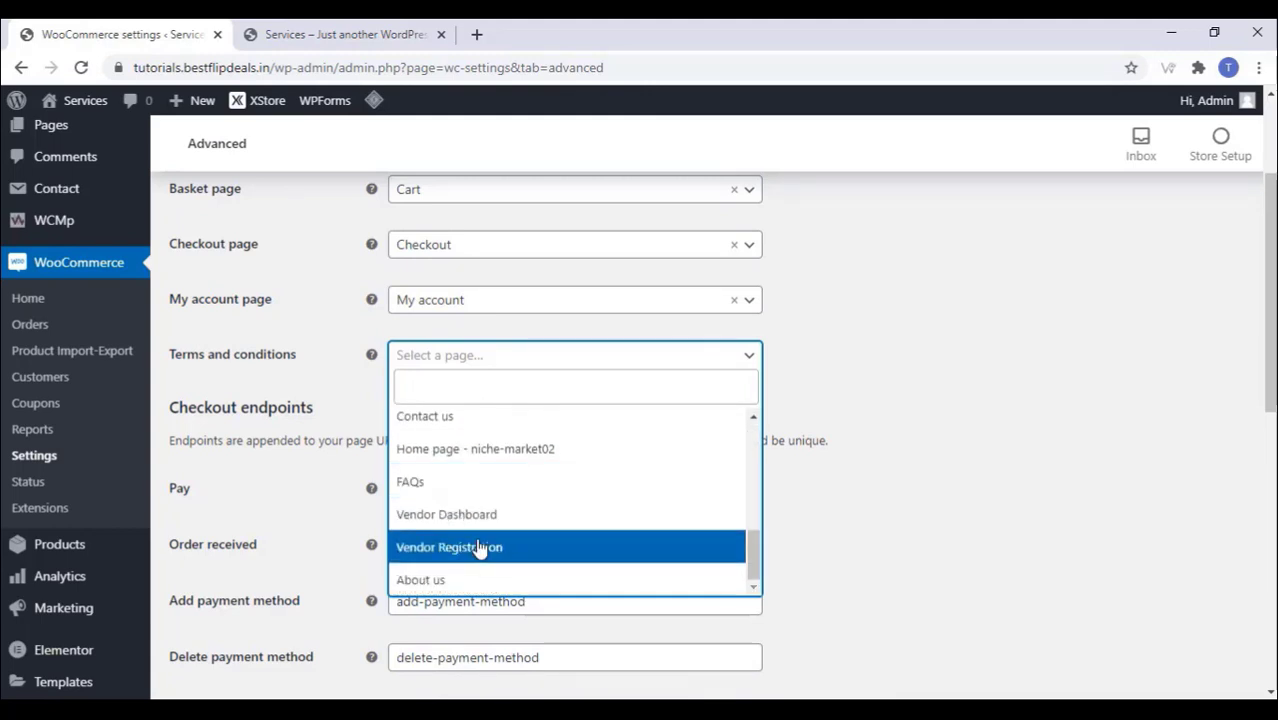
{"action": "scroll", "coordinate": [479, 546], "scroll_direction": "up", "scroll_amount": 5}
{"action": "scroll", "coordinate": [479, 546], "scroll_direction": "up", "scroll_amount": 1}
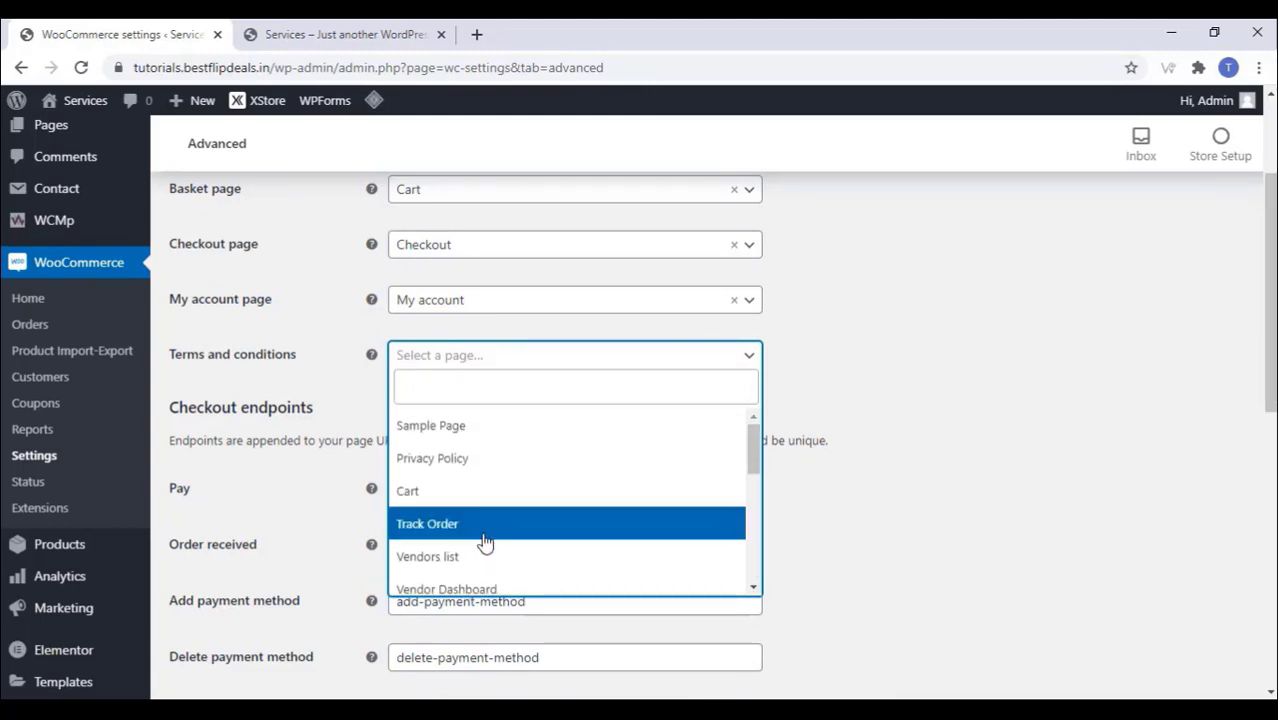
{"action": "left_click", "coordinate": [470, 458]}
{"action": "scroll", "coordinate": [736, 412], "scroll_direction": "down", "scroll_amount": 10}
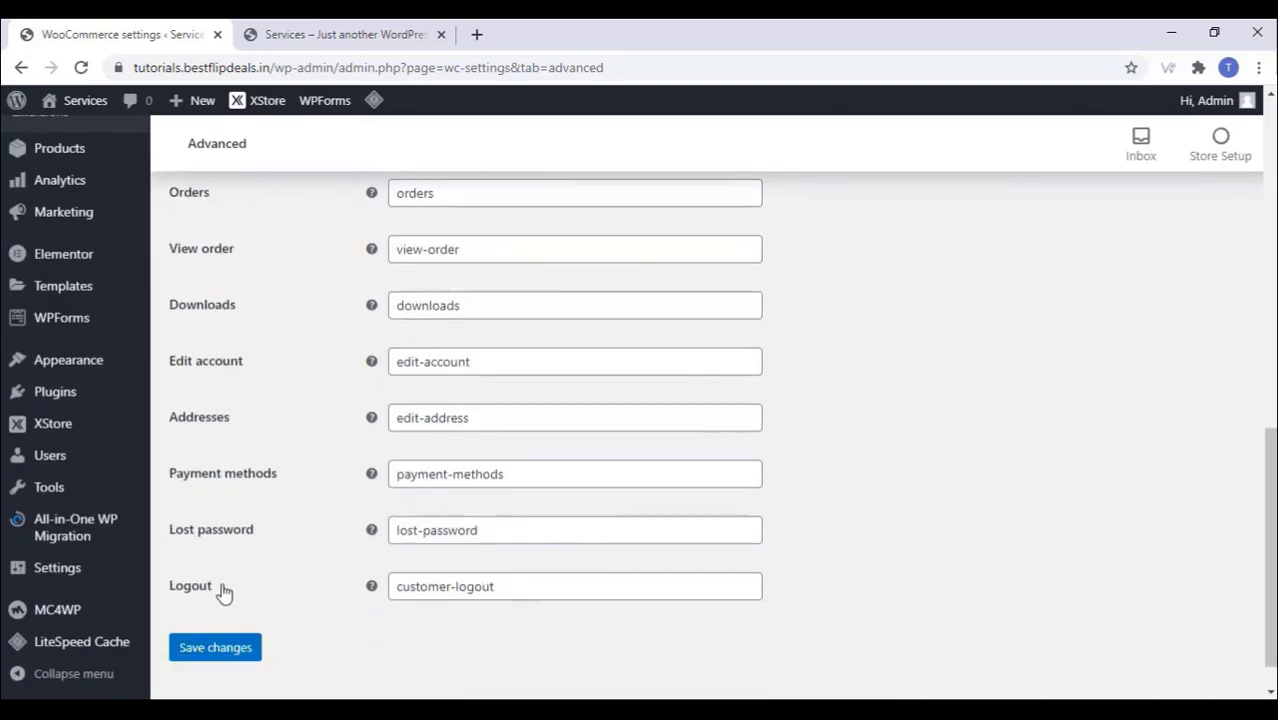
{"action": "left_click", "coordinate": [217, 649]}
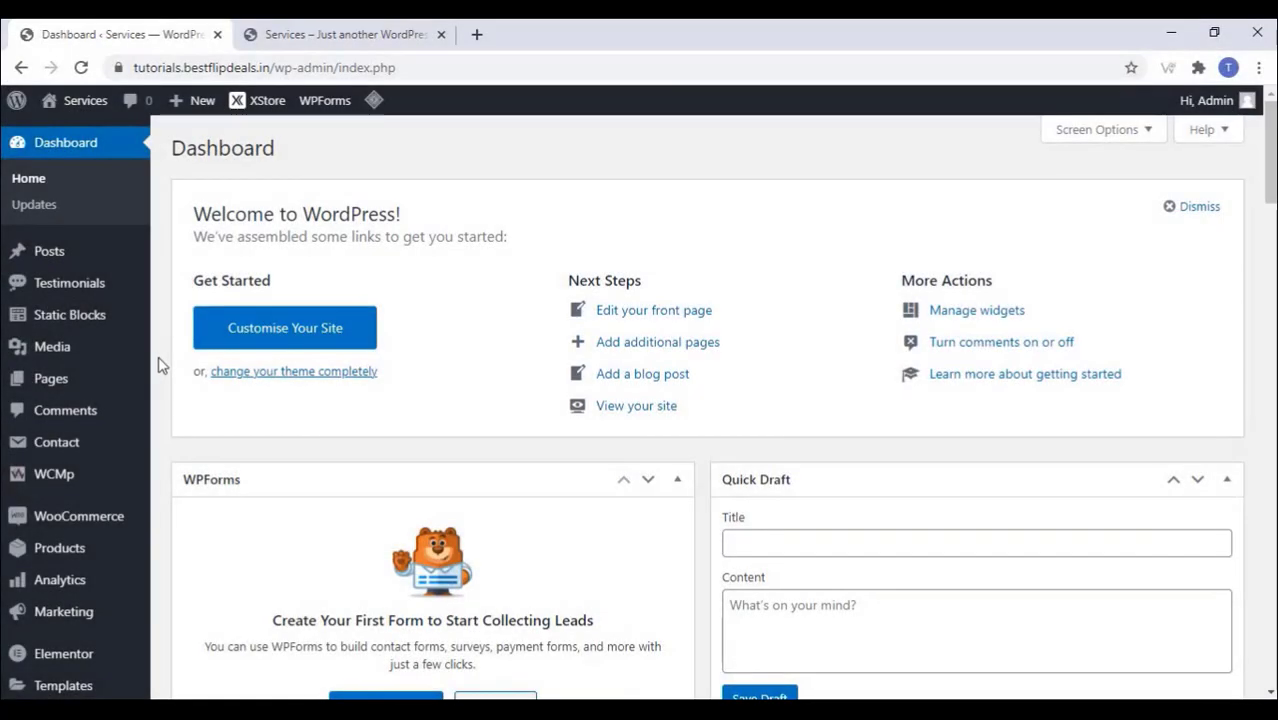
Step: Search the Add Plugins directory for 'wcfm'
{"action": "scroll", "coordinate": [108, 354], "scroll_direction": "down", "scroll_amount": 4}
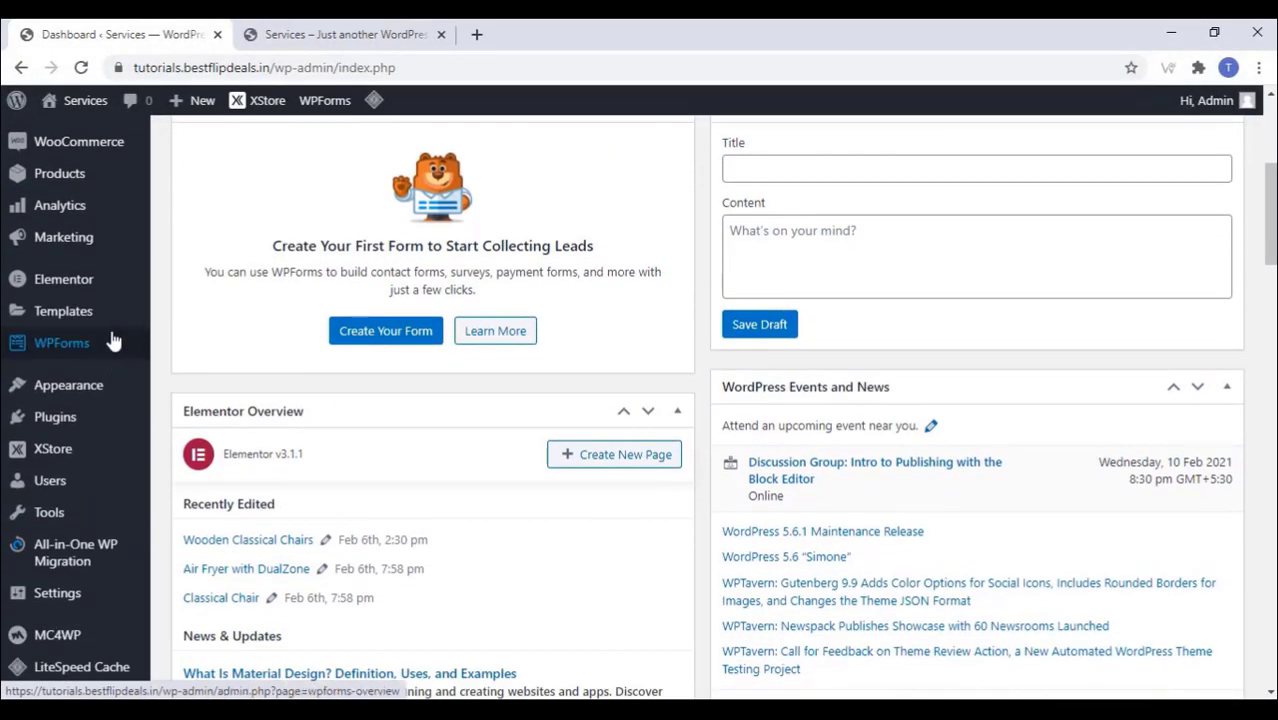
{"action": "mouse_move", "coordinate": [118, 428]}
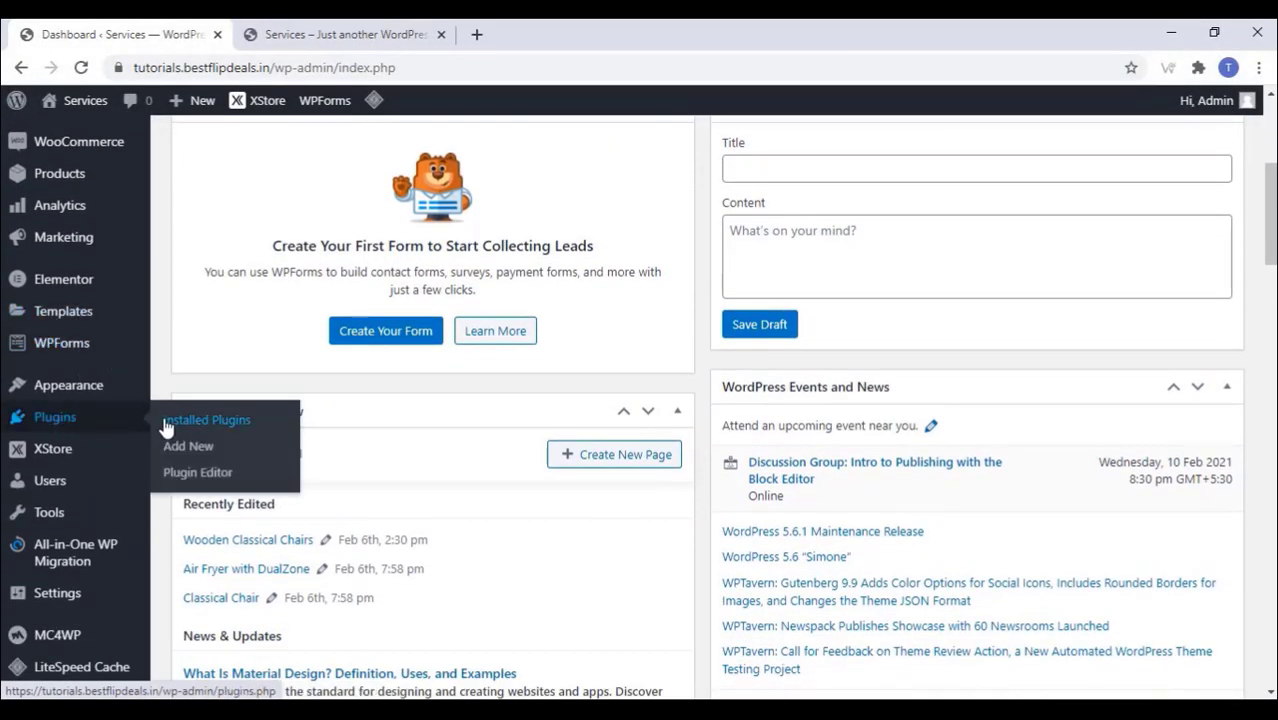
{"action": "left_click", "coordinate": [199, 455]}
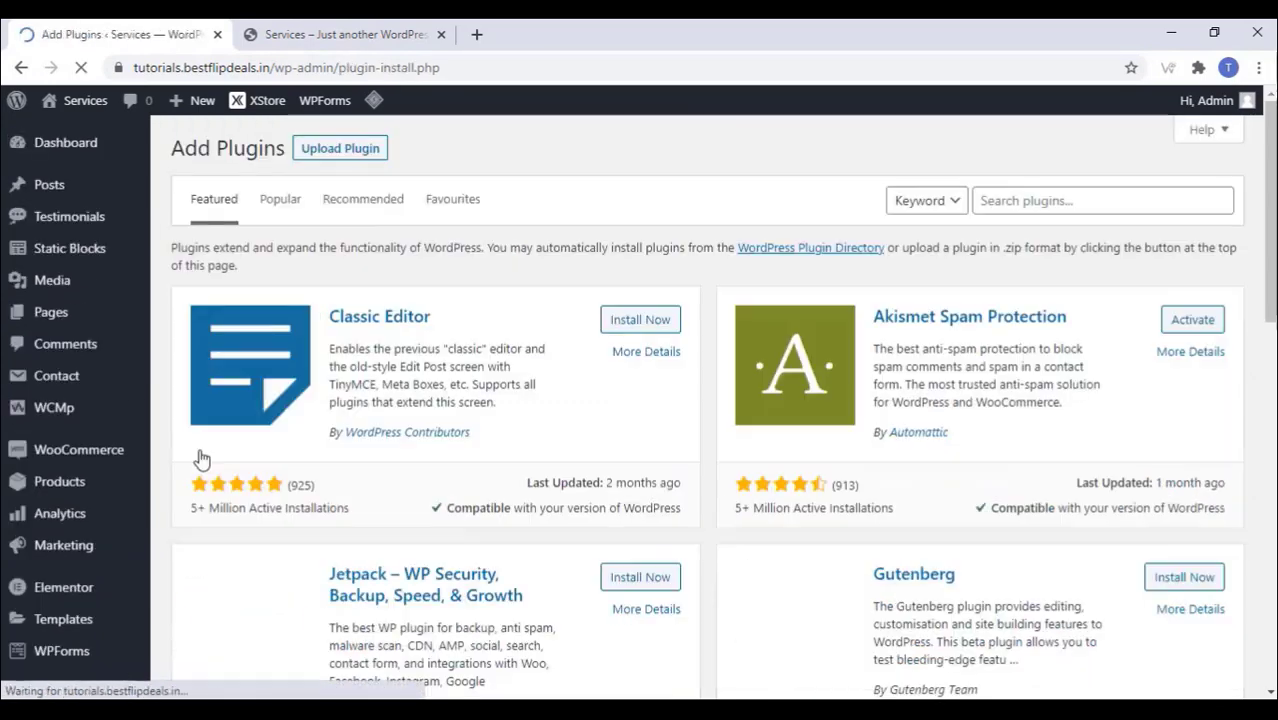
{"action": "left_click", "coordinate": [1040, 200]}
{"action": "type", "text": "wcfm"}
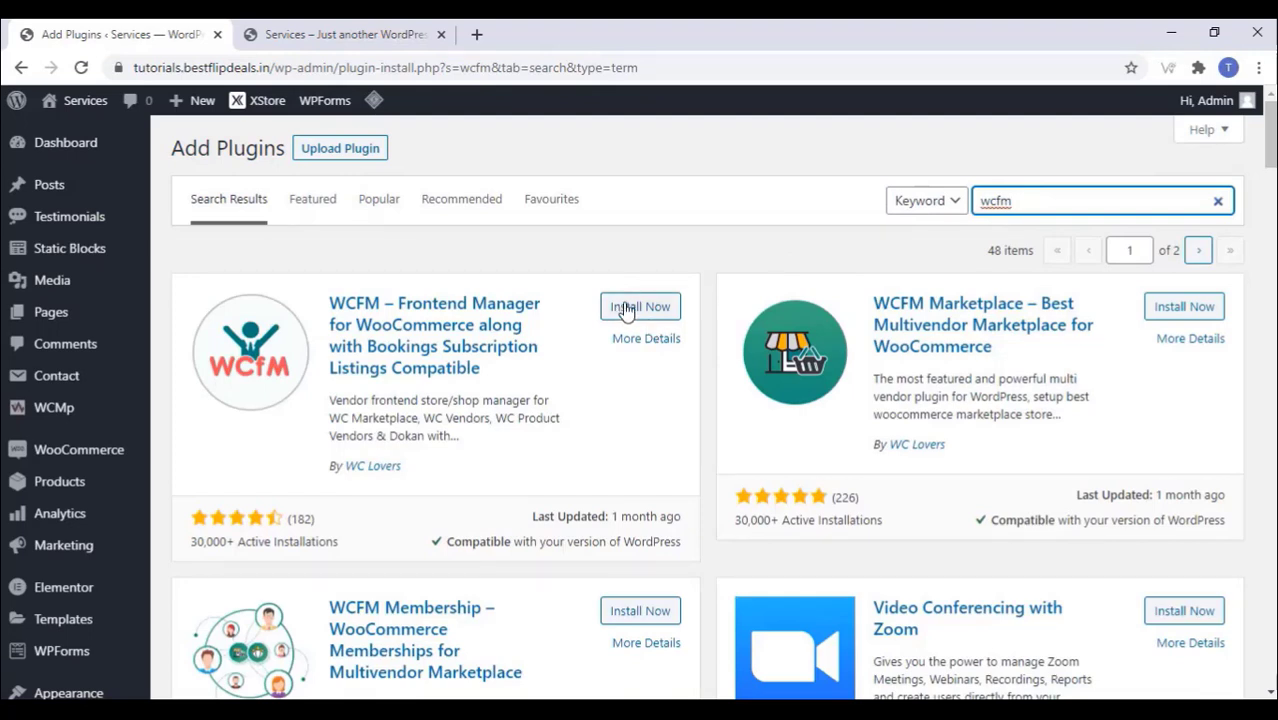
Step: Install WCFM Frontend Manager, Marketplace and Membership, then view the Installed Plugins list
{"action": "left_click", "coordinate": [655, 310]}
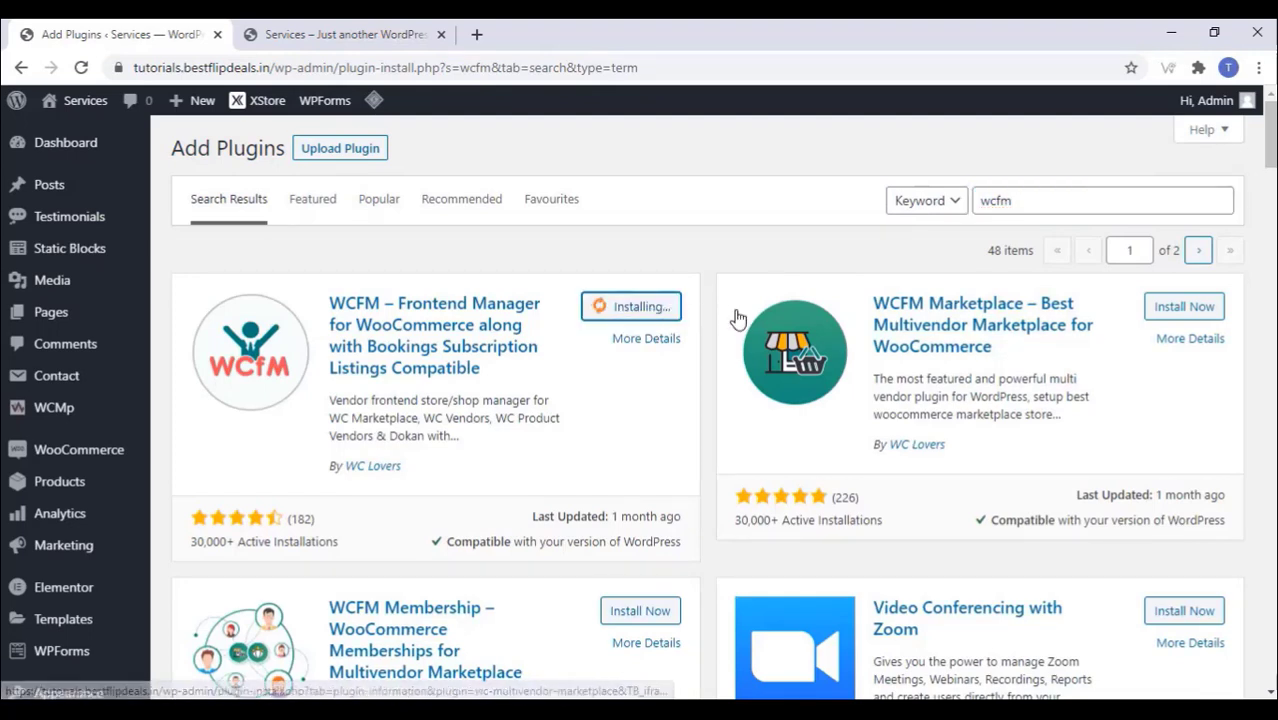
{"action": "left_click", "coordinate": [1199, 309]}
{"action": "left_click", "coordinate": [640, 610]}
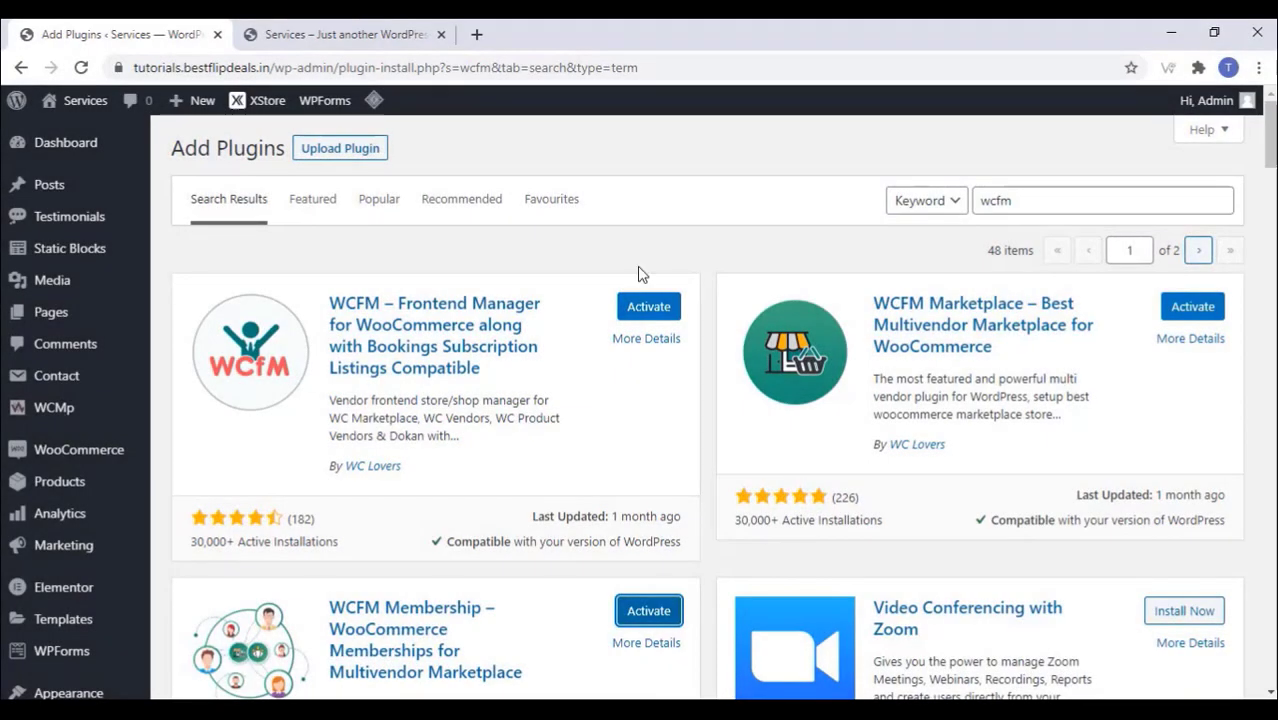
{"action": "scroll", "coordinate": [48, 350], "scroll_direction": "down", "scroll_amount": 3}
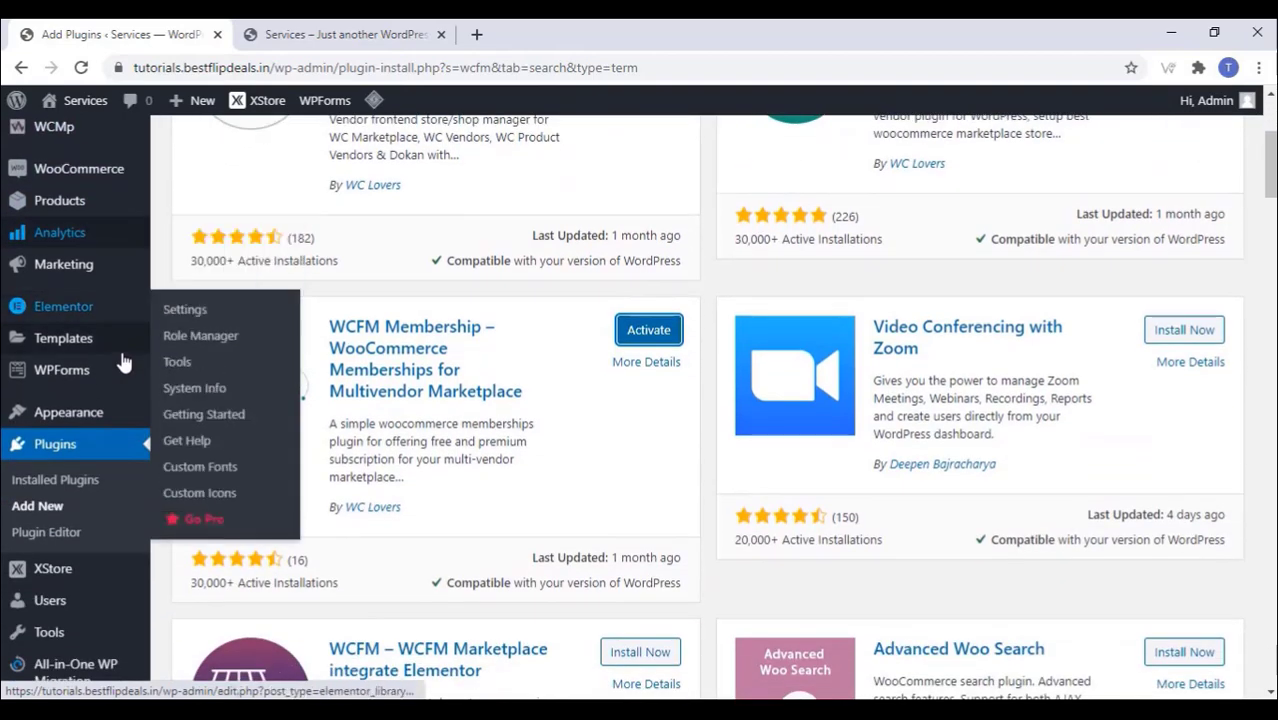
{"action": "left_click", "coordinate": [88, 481]}
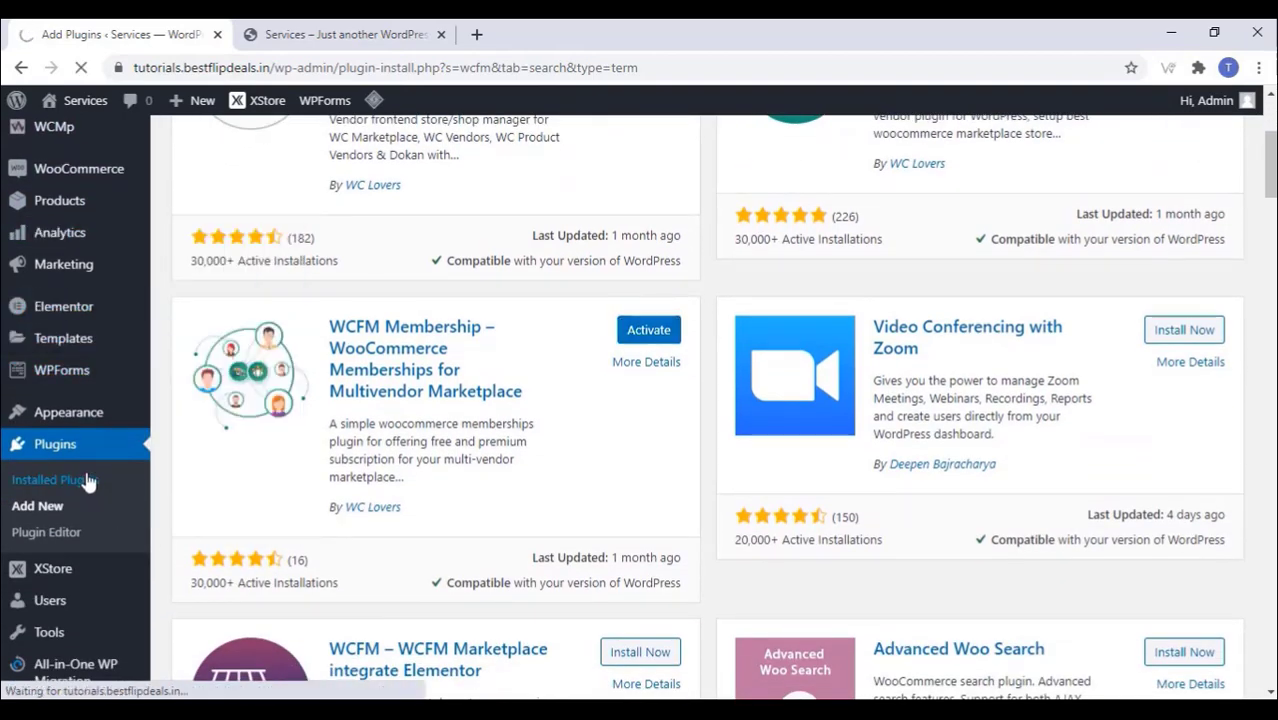
{"action": "scroll", "coordinate": [300, 414], "scroll_direction": "down", "scroll_amount": 2}
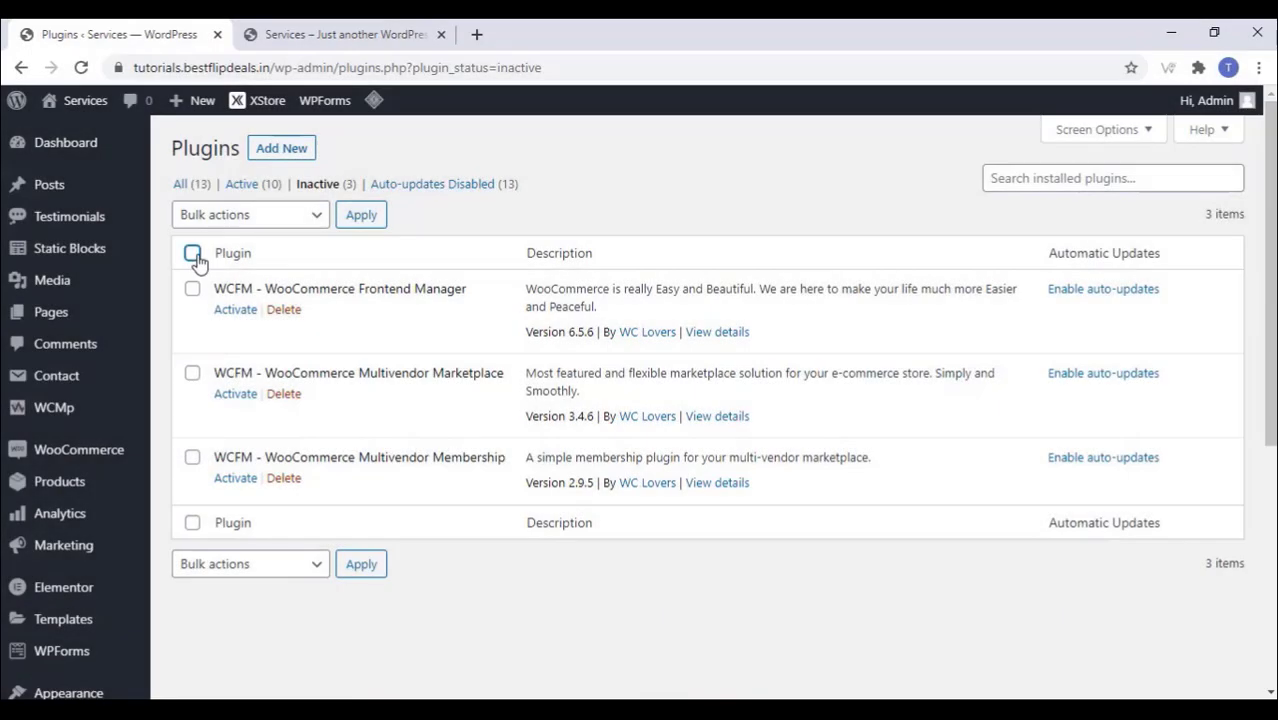
Step: Bulk-activate all the inactive plugins, including the three WCFM plugins
{"action": "left_click", "coordinate": [192, 252]}
{"action": "left_click", "coordinate": [286, 214]}
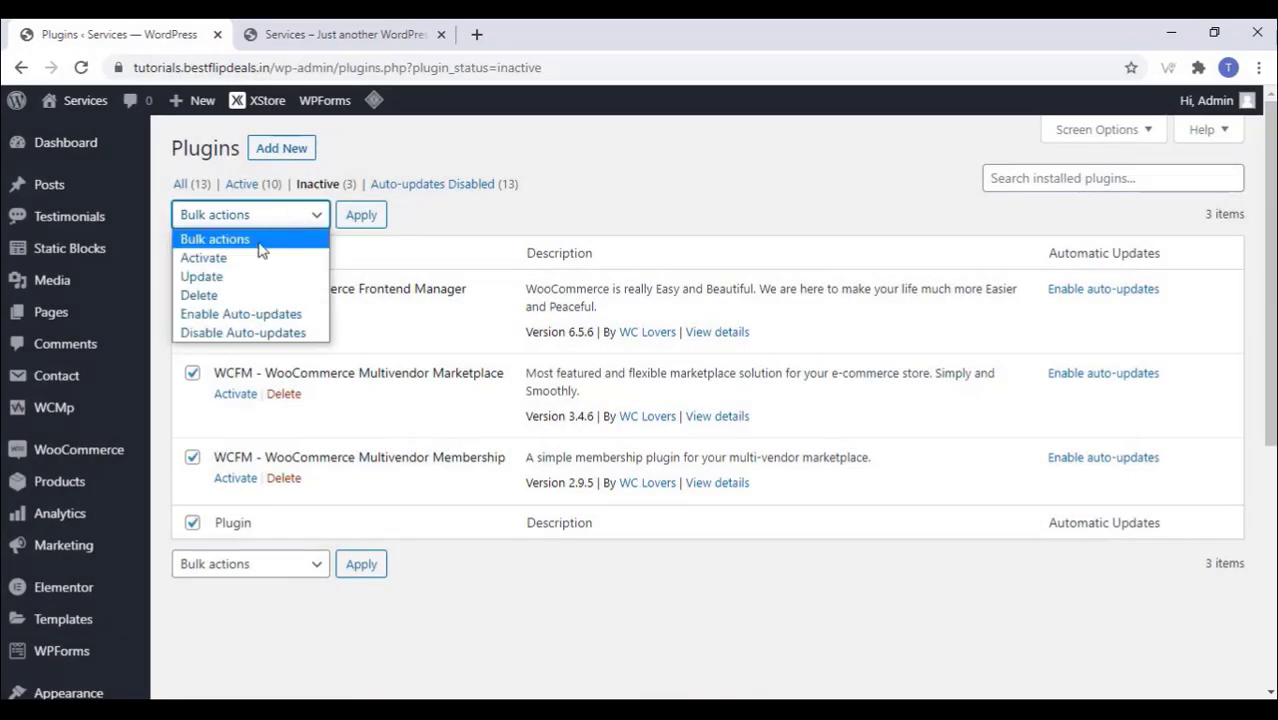
{"action": "left_click", "coordinate": [205, 257]}
{"action": "left_click", "coordinate": [363, 217]}
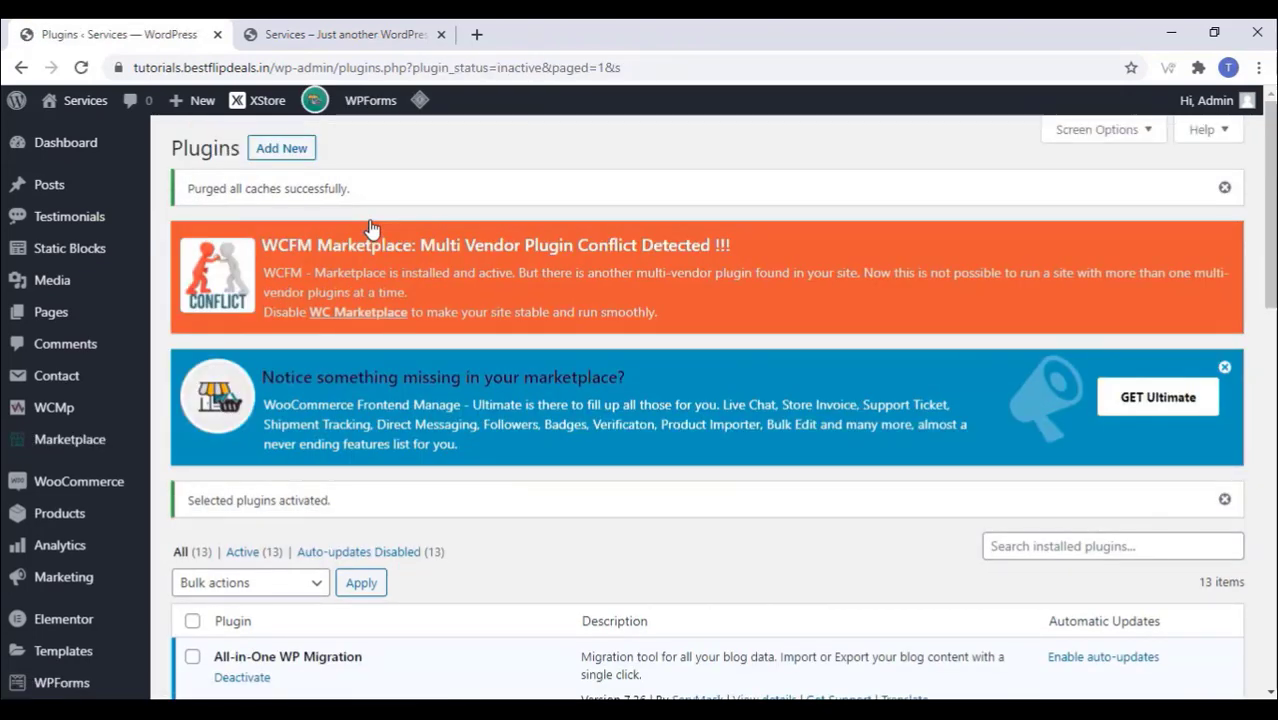
Step: Deactivate the conflicting WC Marketplace plugin and delete it with its data
{"action": "scroll", "coordinate": [370, 229], "scroll_direction": "down", "scroll_amount": 6}
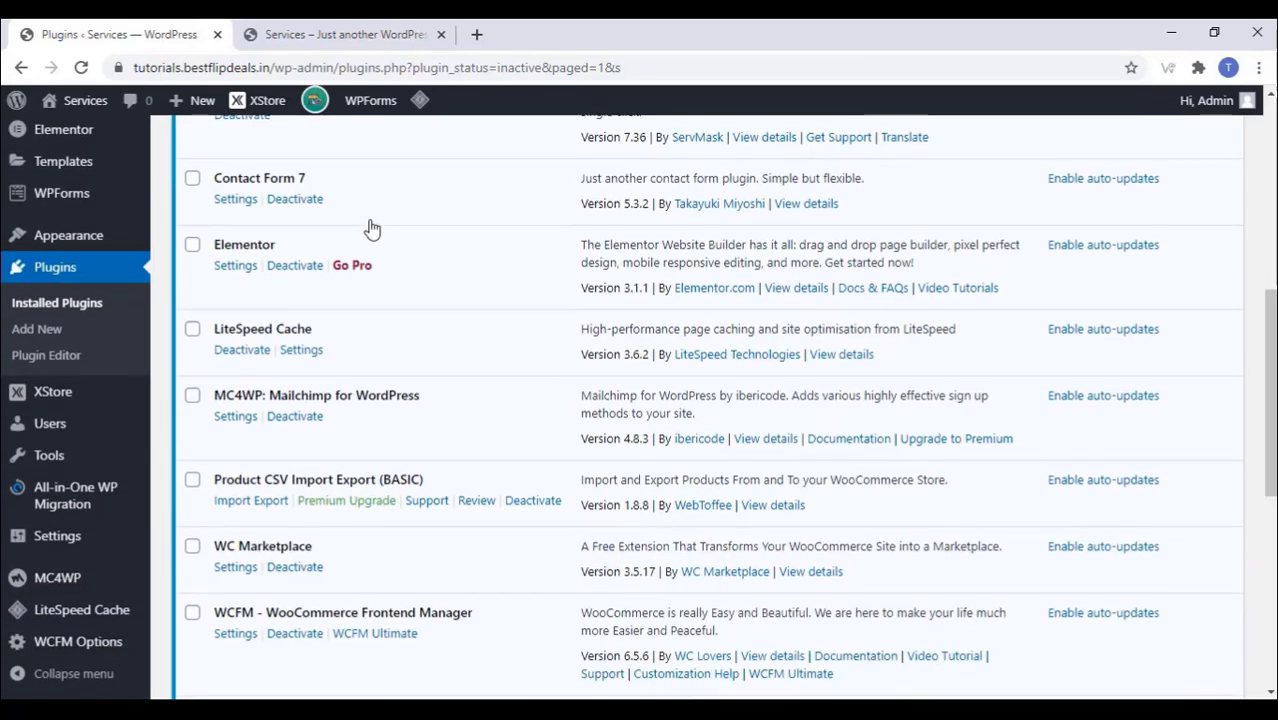
{"action": "scroll", "coordinate": [370, 229], "scroll_direction": "down", "scroll_amount": 3}
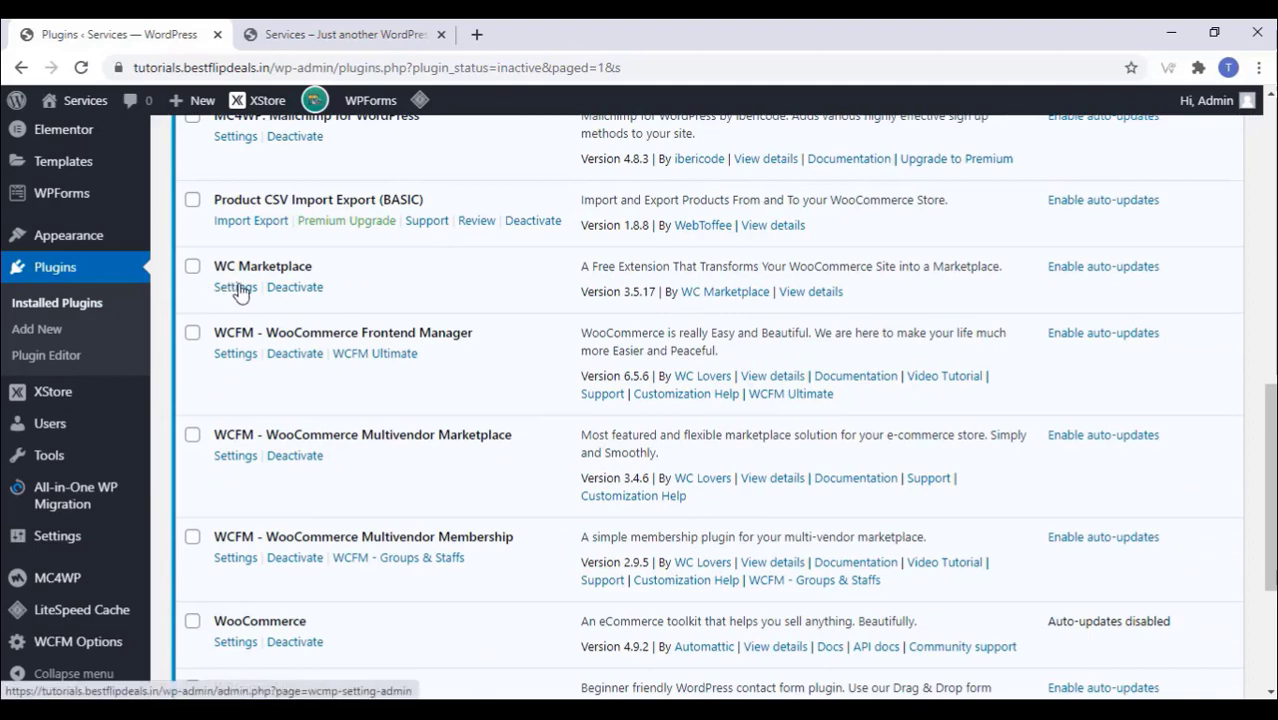
{"action": "left_click", "coordinate": [289, 290]}
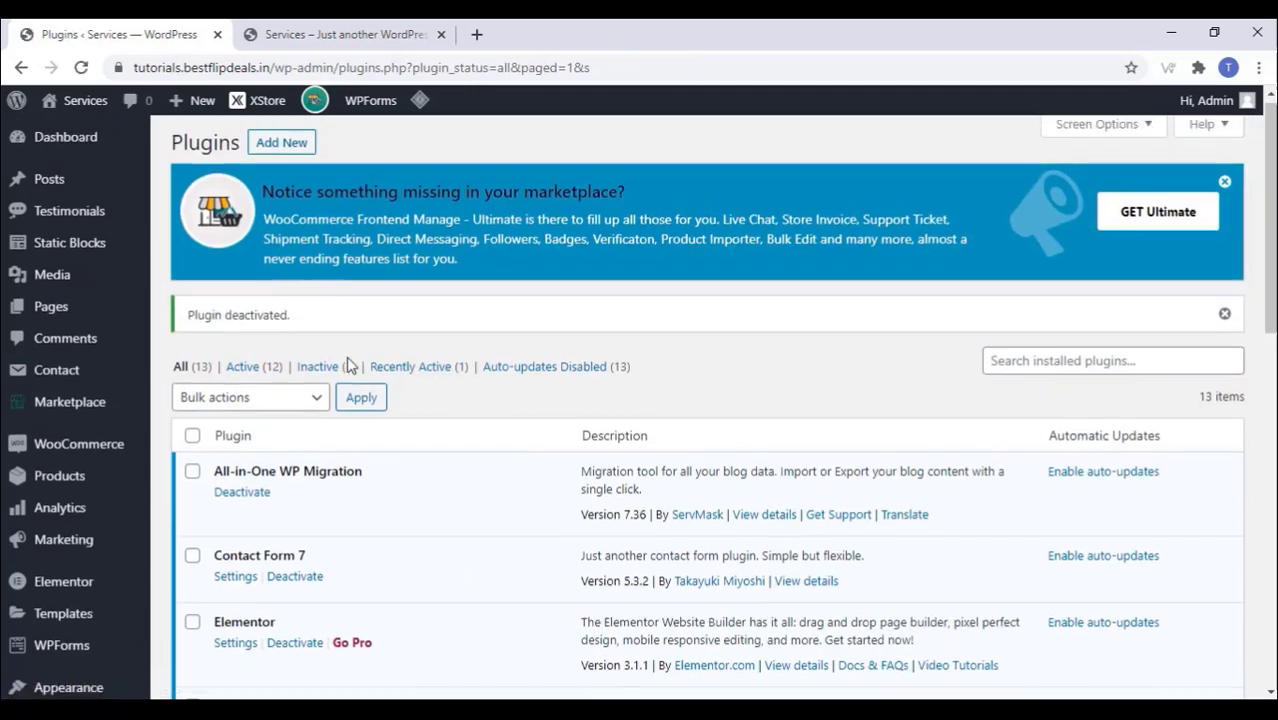
{"action": "scroll", "coordinate": [345, 364], "scroll_direction": "down", "scroll_amount": 6}
{"action": "left_click", "coordinate": [283, 295]}
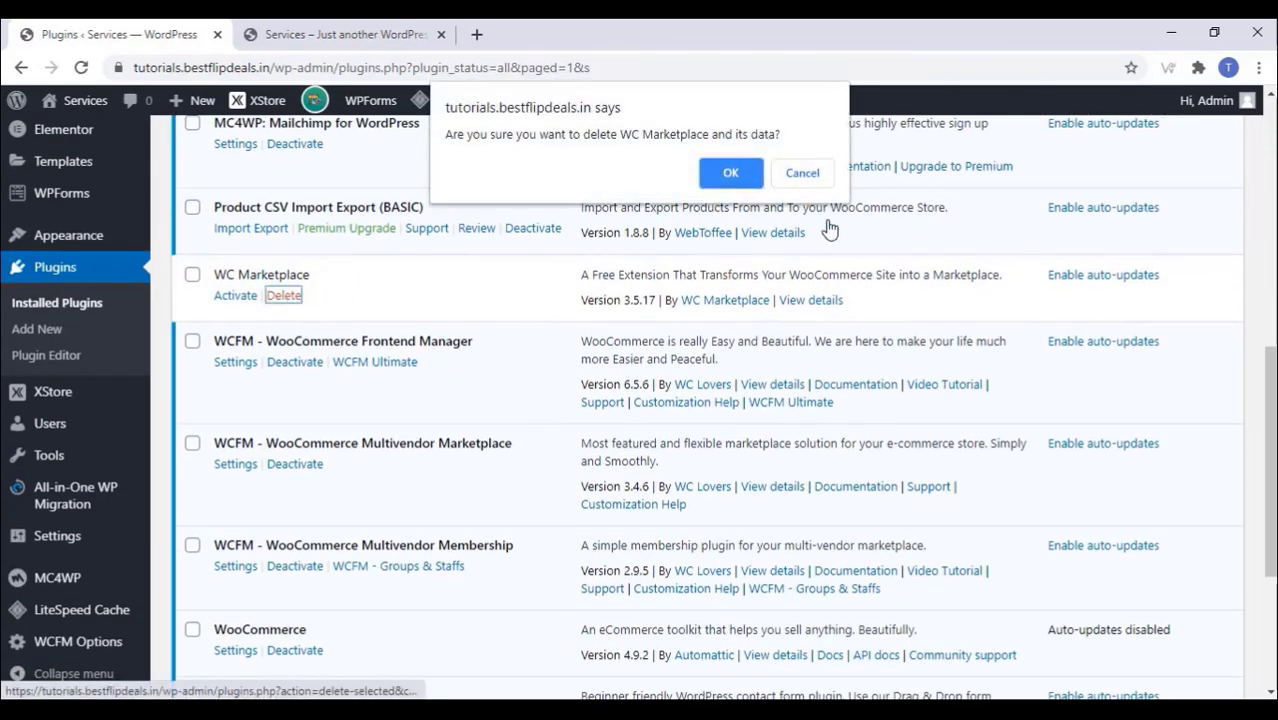
{"action": "left_click", "coordinate": [730, 173]}
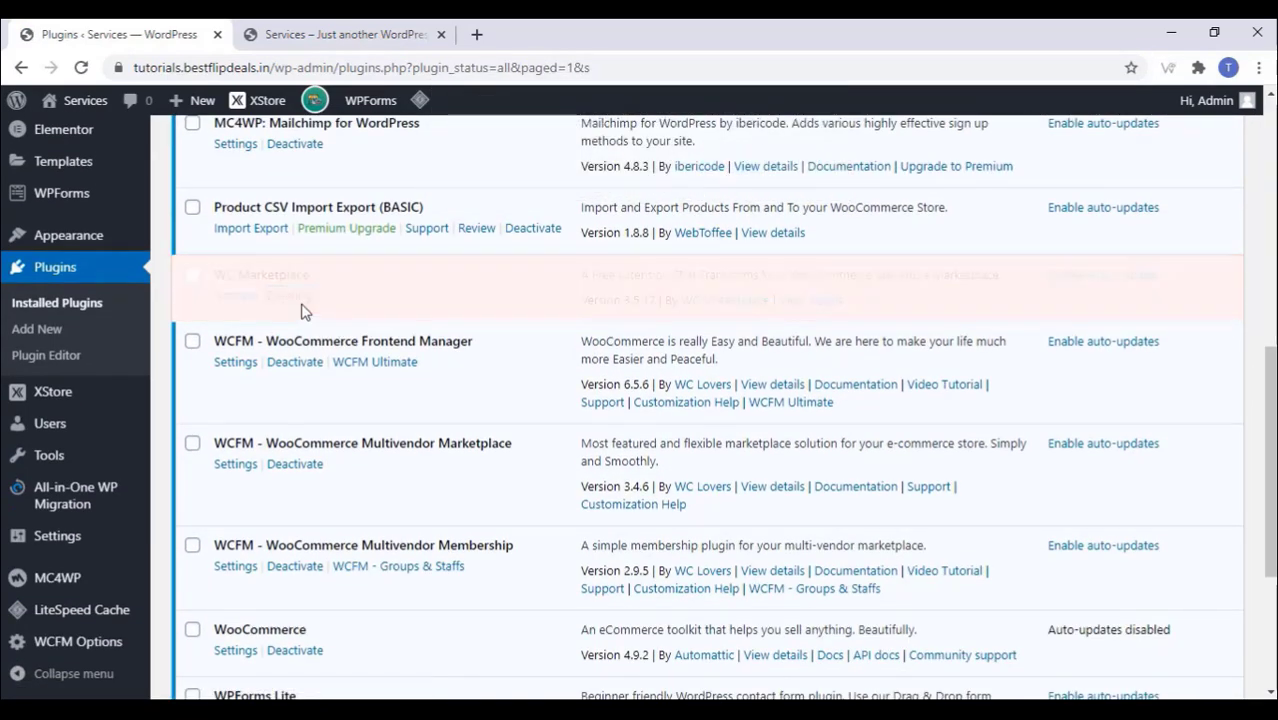
Step: Reload the plugins page to confirm 13 active plugins
{"action": "scroll", "coordinate": [398, 372], "scroll_direction": "up", "scroll_amount": 4}
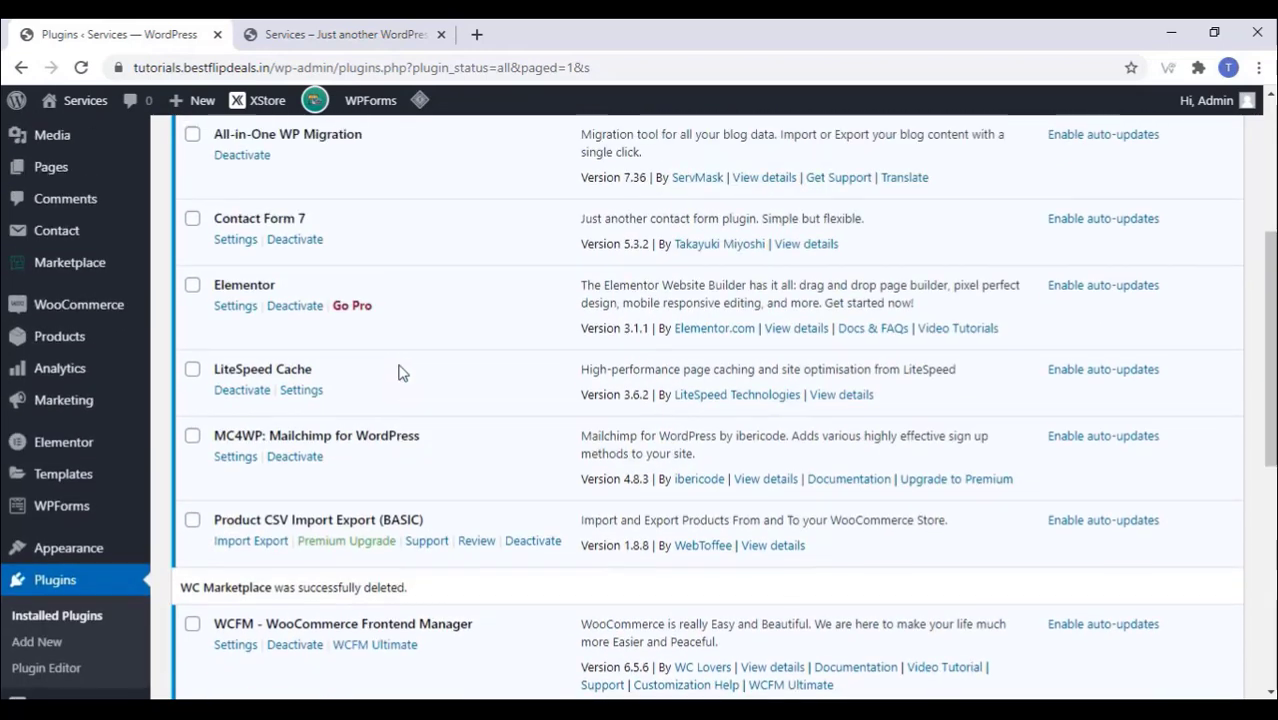
{"action": "right_click", "coordinate": [449, 300]}
{"action": "left_click", "coordinate": [503, 357]}
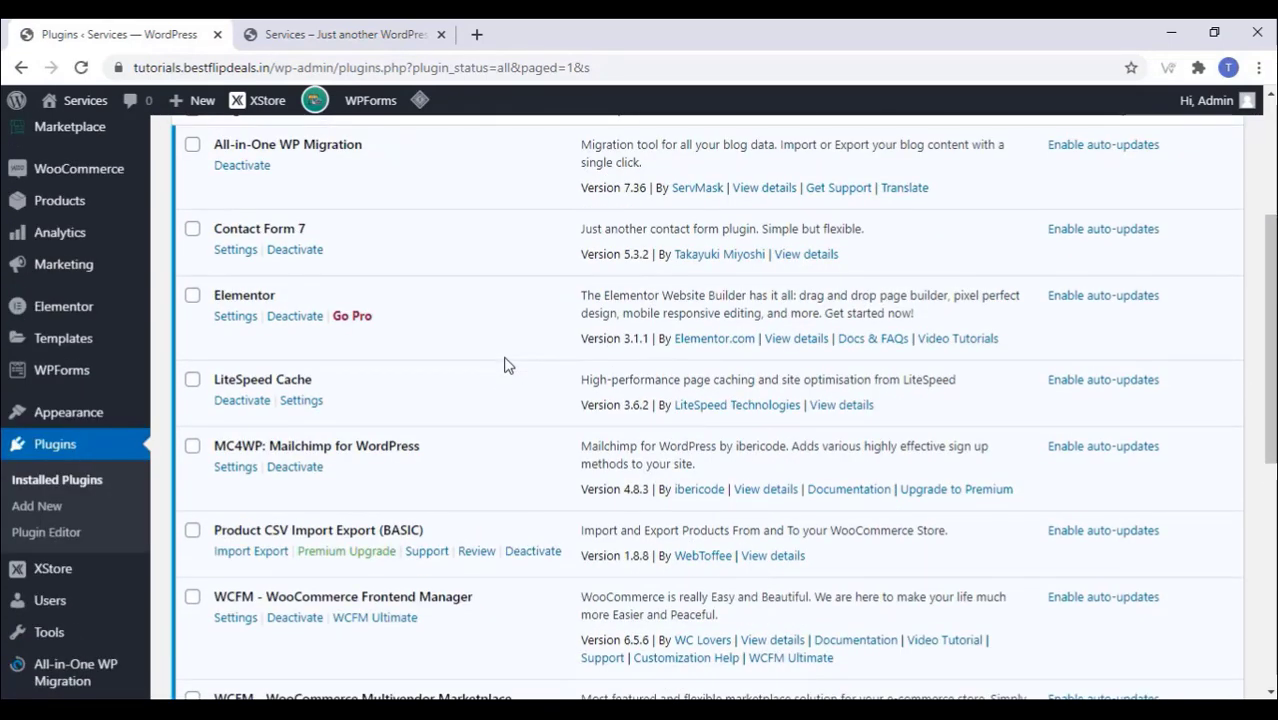
{"action": "scroll", "coordinate": [505, 364], "scroll_direction": "down", "scroll_amount": 3}
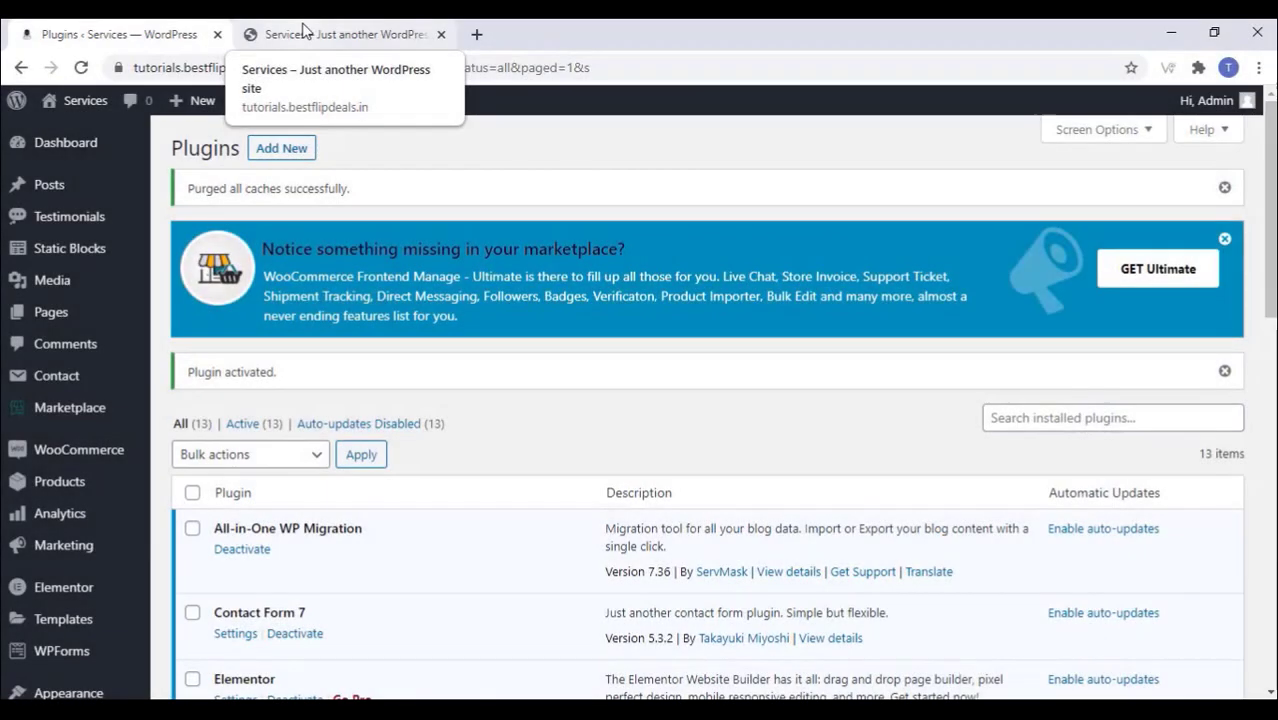
Step: Enter 'Agency' as the Store URL Base in Marketplace Settings and review the remaining options
{"action": "left_click", "coordinate": [76, 412]}
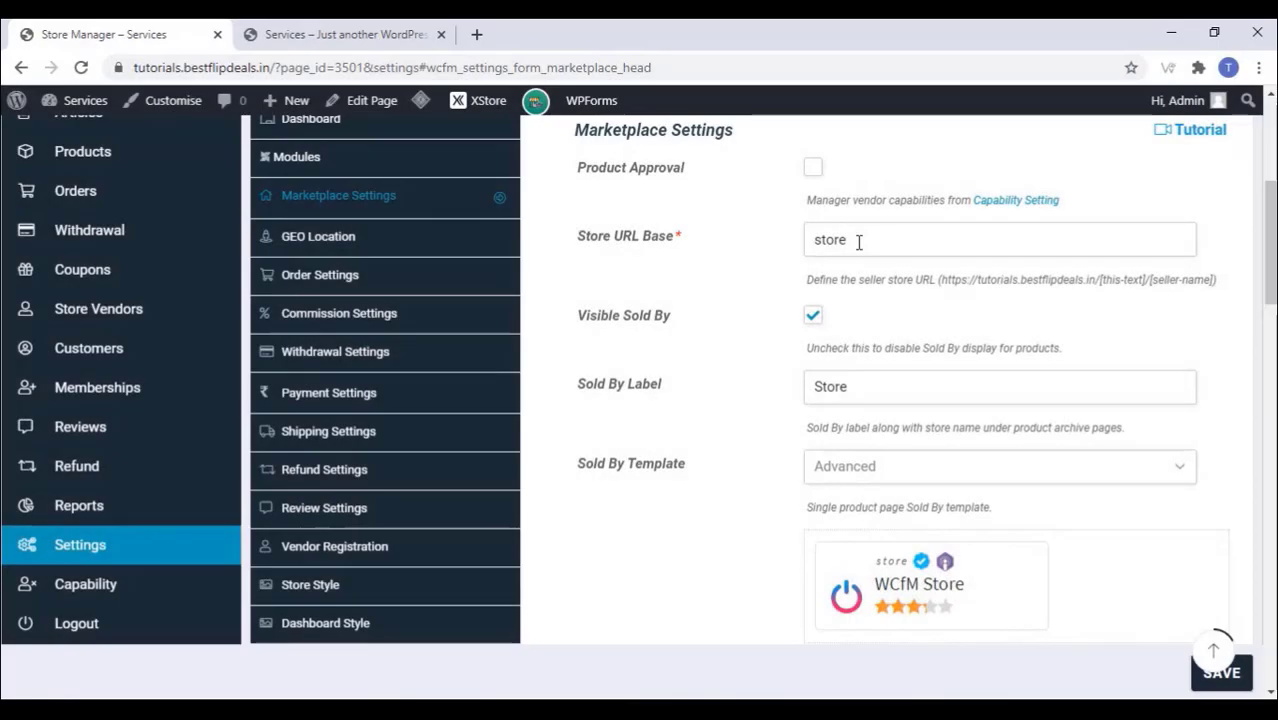
{"action": "left_click", "coordinate": [858, 241]}
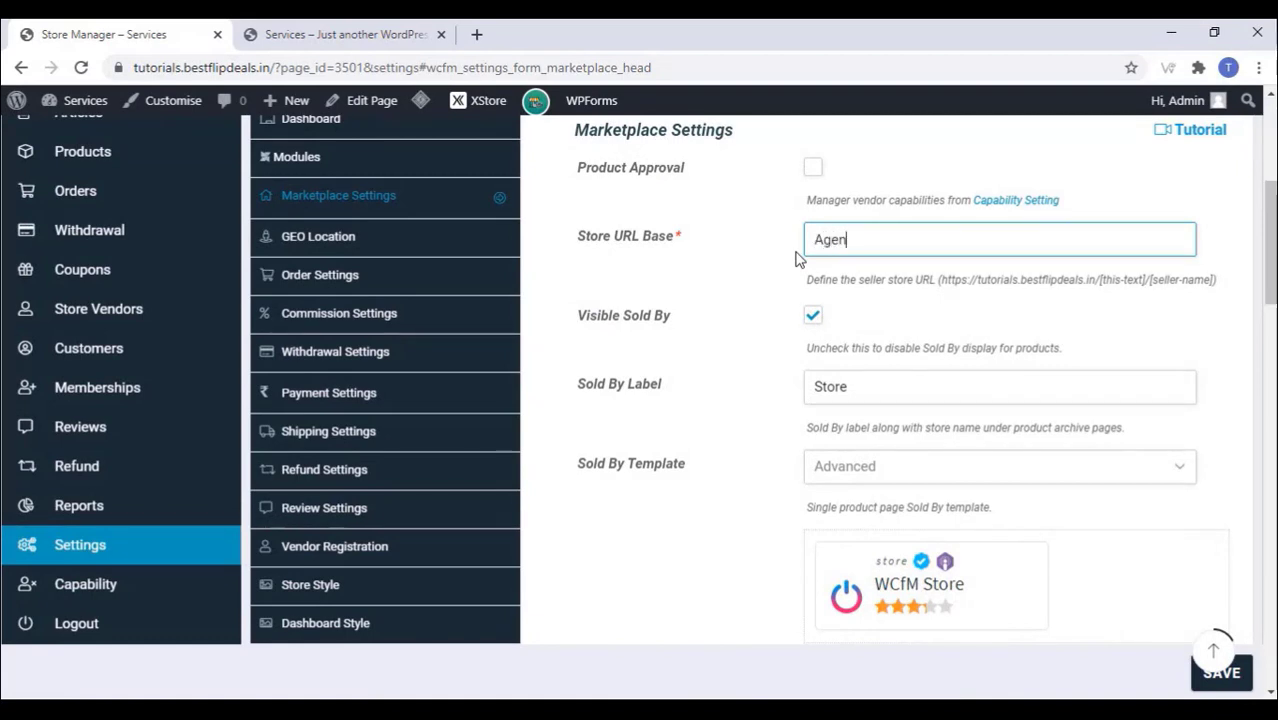
{"action": "type", "text": "Agency"}
{"action": "scroll", "coordinate": [785, 388], "scroll_direction": "down", "scroll_amount": 4}
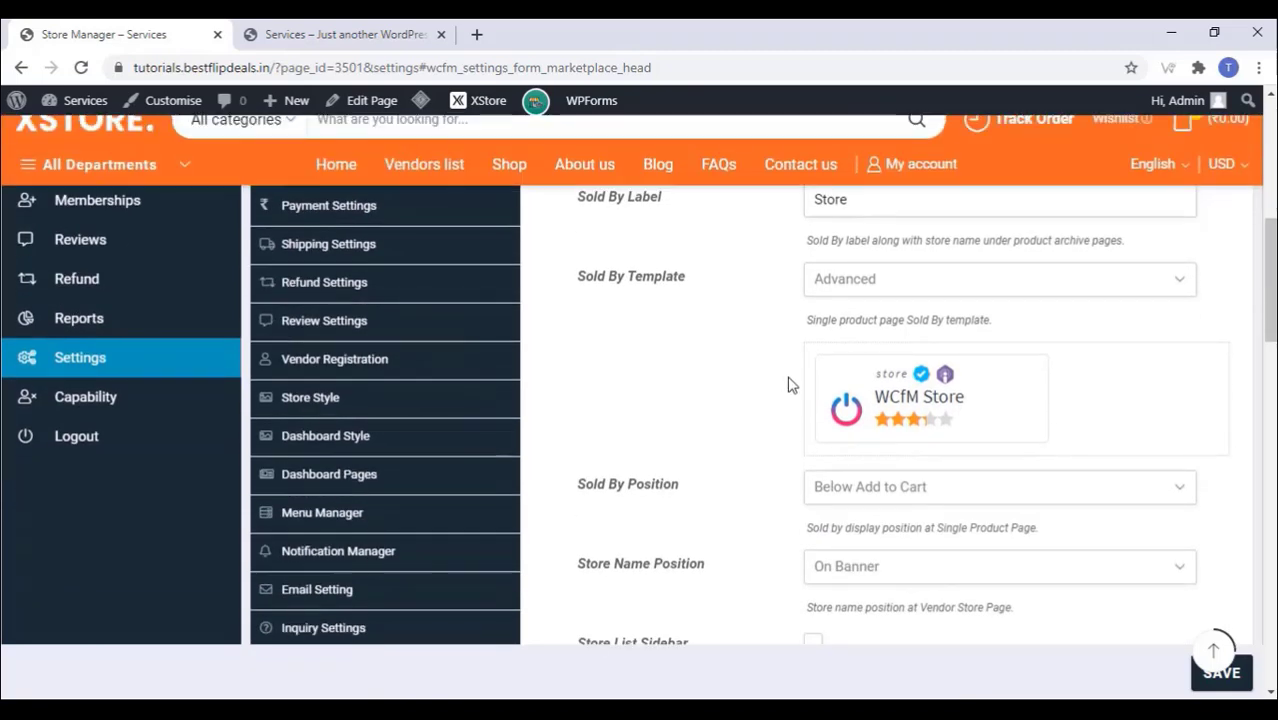
{"action": "scroll", "coordinate": [787, 385], "scroll_direction": "down", "scroll_amount": 2}
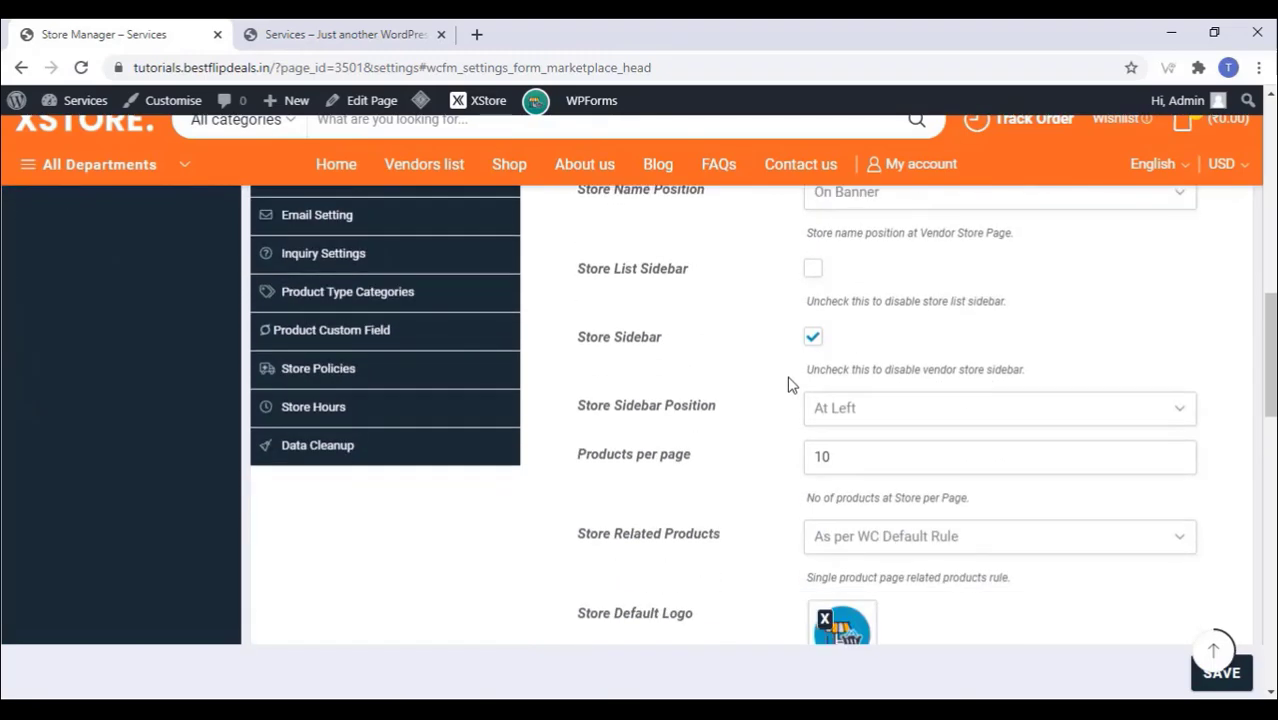
{"action": "scroll", "coordinate": [787, 385], "scroll_direction": "down", "scroll_amount": 2}
{"action": "scroll", "coordinate": [791, 385], "scroll_direction": "down", "scroll_amount": 2}
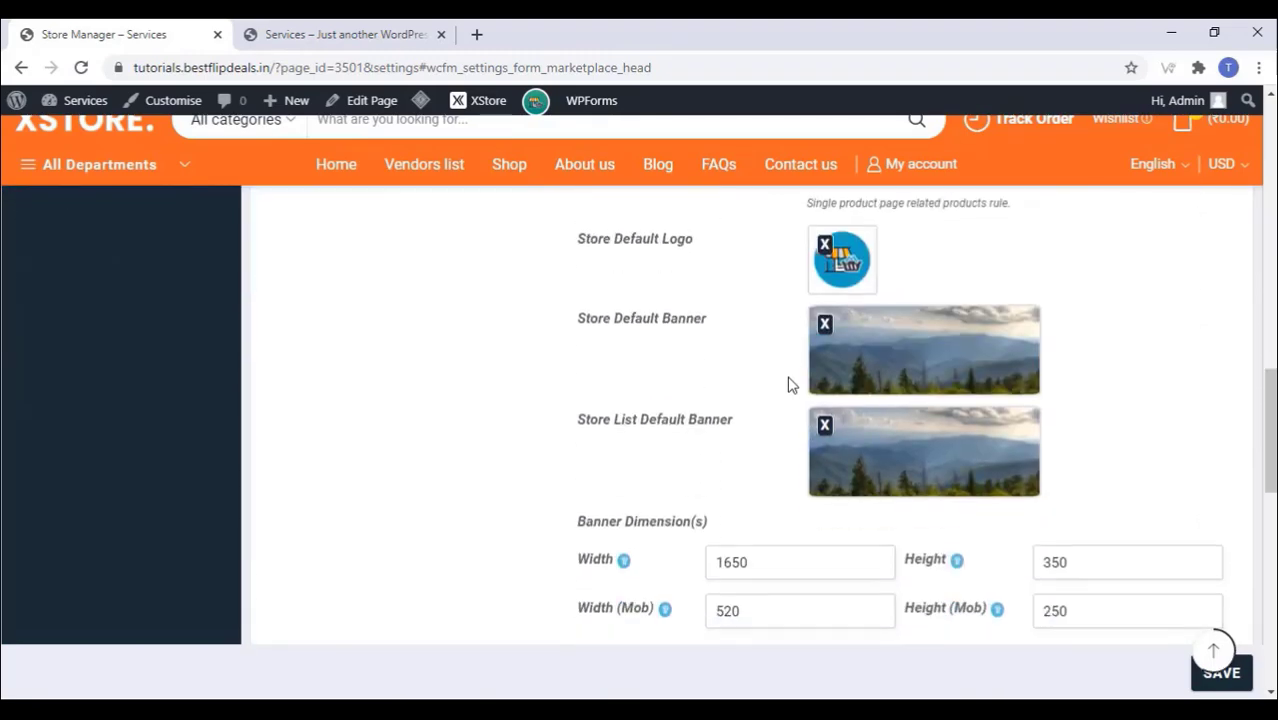
{"action": "scroll", "coordinate": [870, 385], "scroll_direction": "down", "scroll_amount": 2}
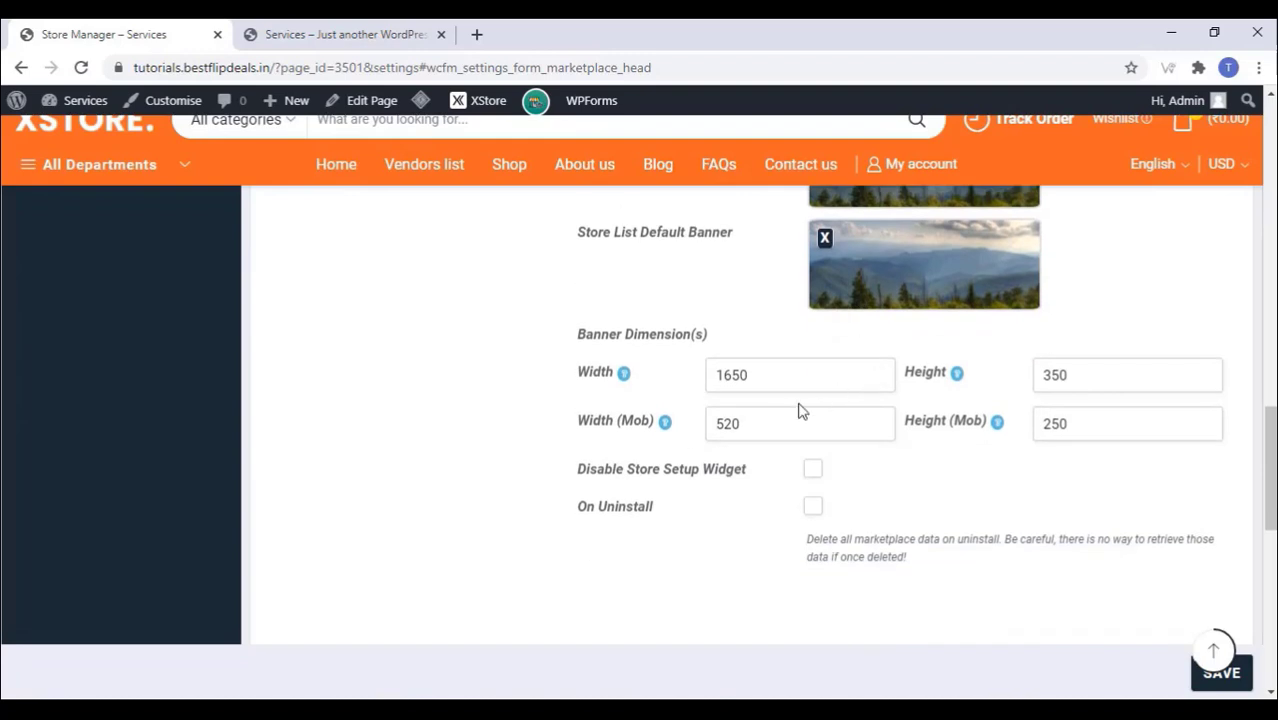
{"action": "scroll", "coordinate": [802, 409], "scroll_direction": "down", "scroll_amount": 2}
{"action": "scroll", "coordinate": [802, 410], "scroll_direction": "down", "scroll_amount": 2}
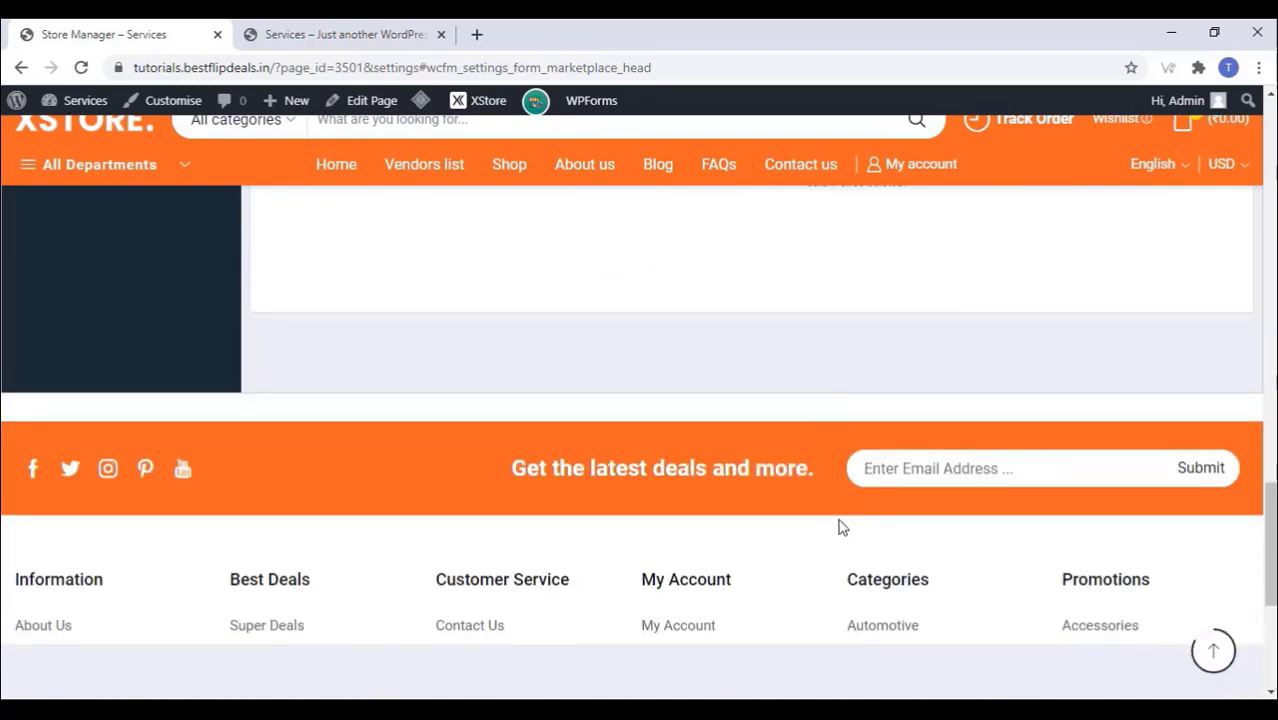
{"action": "scroll", "coordinate": [842, 527], "scroll_direction": "up", "scroll_amount": 10}
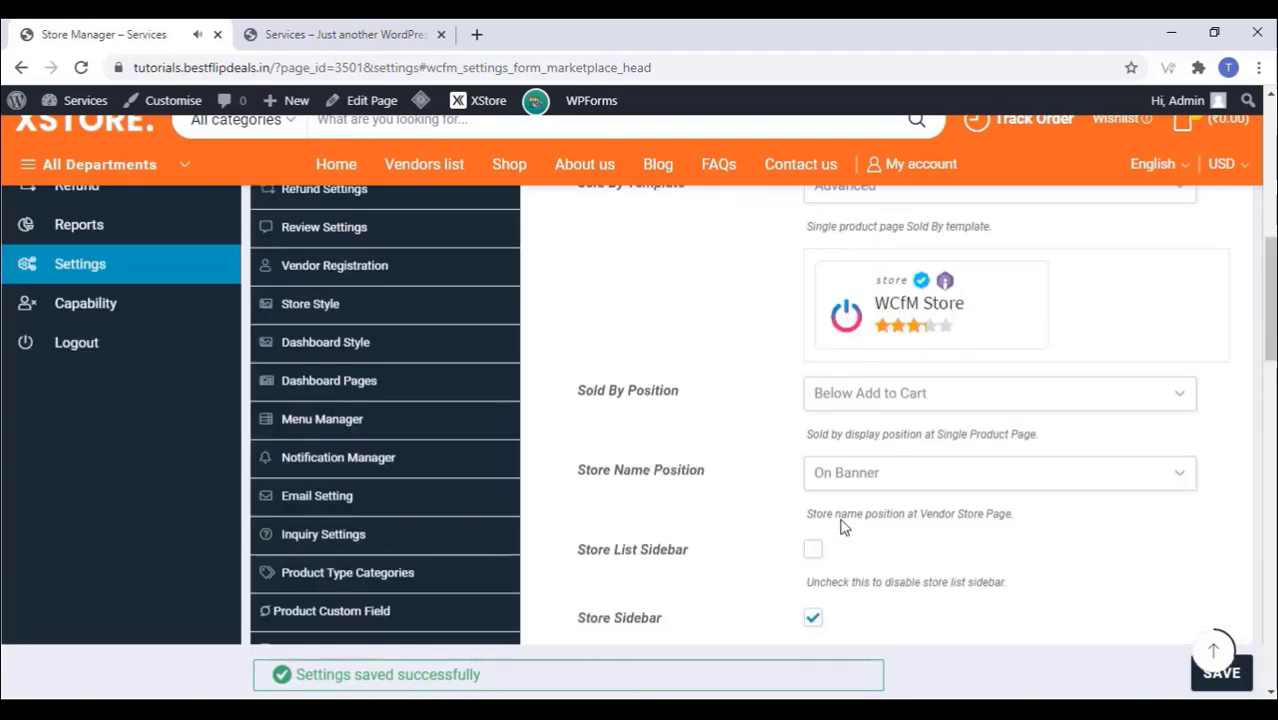
{"action": "scroll", "coordinate": [842, 527], "scroll_direction": "up", "scroll_amount": 4}
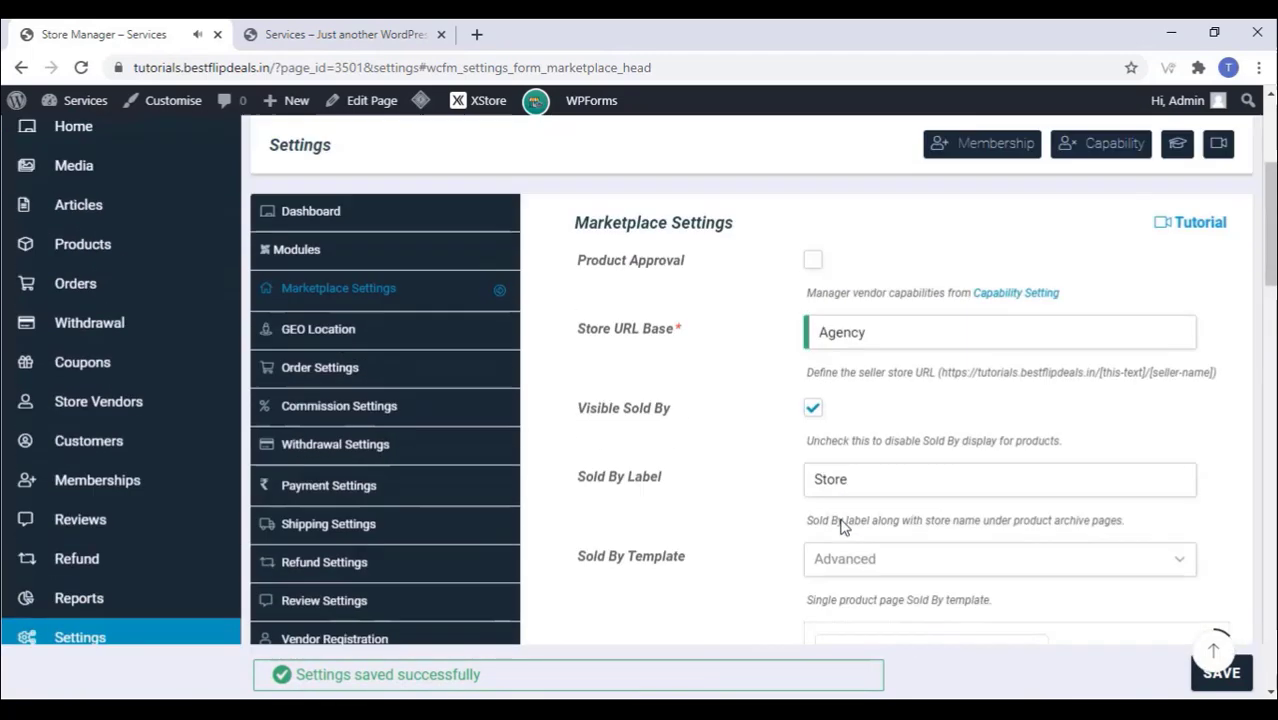
Step: Look over the Module Controller settings, then return to the Marketplace Settings form
{"action": "left_click", "coordinate": [306, 254]}
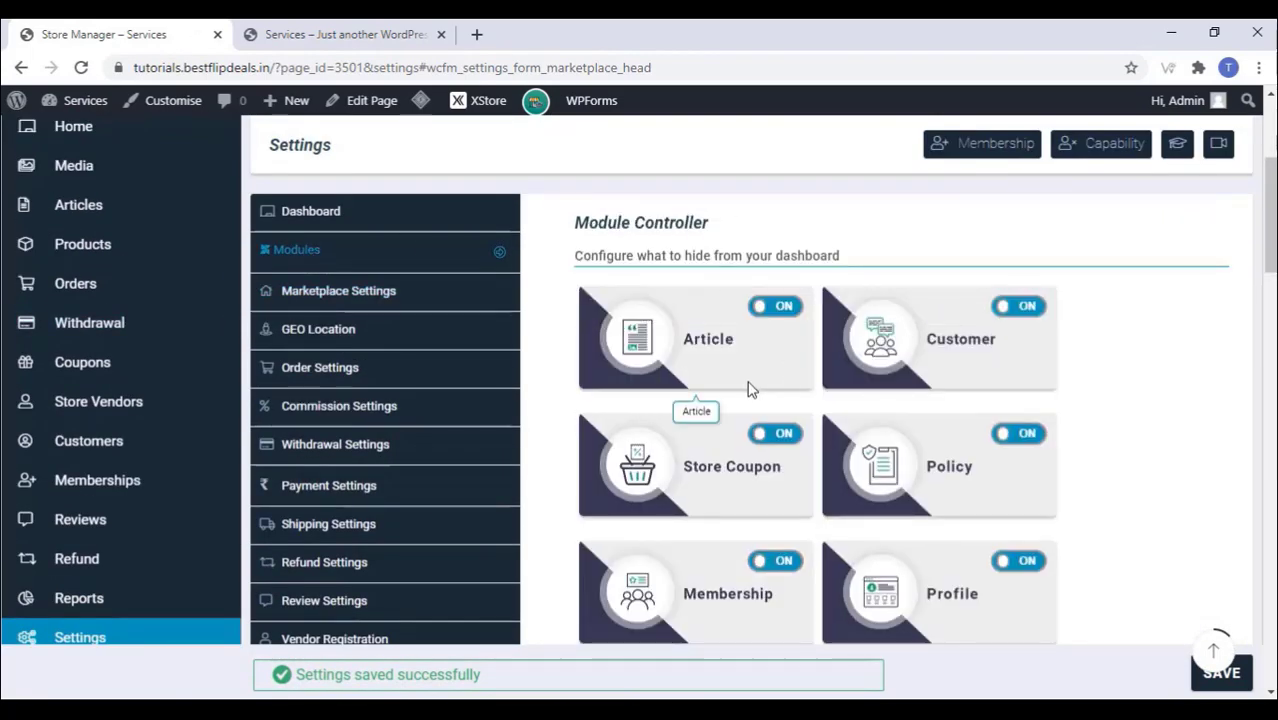
{"action": "scroll", "coordinate": [748, 386], "scroll_direction": "down", "scroll_amount": 3}
{"action": "scroll", "coordinate": [748, 389], "scroll_direction": "down", "scroll_amount": 12}
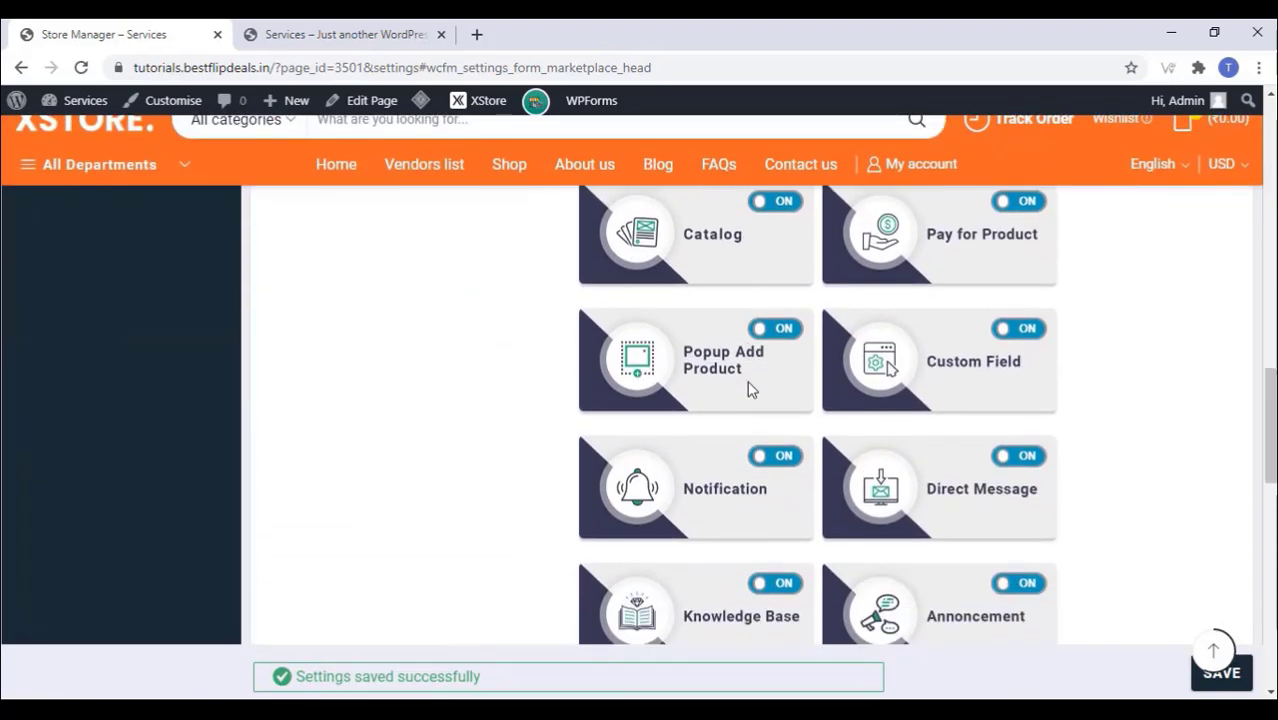
{"action": "scroll", "coordinate": [752, 389], "scroll_direction": "up", "scroll_amount": 10}
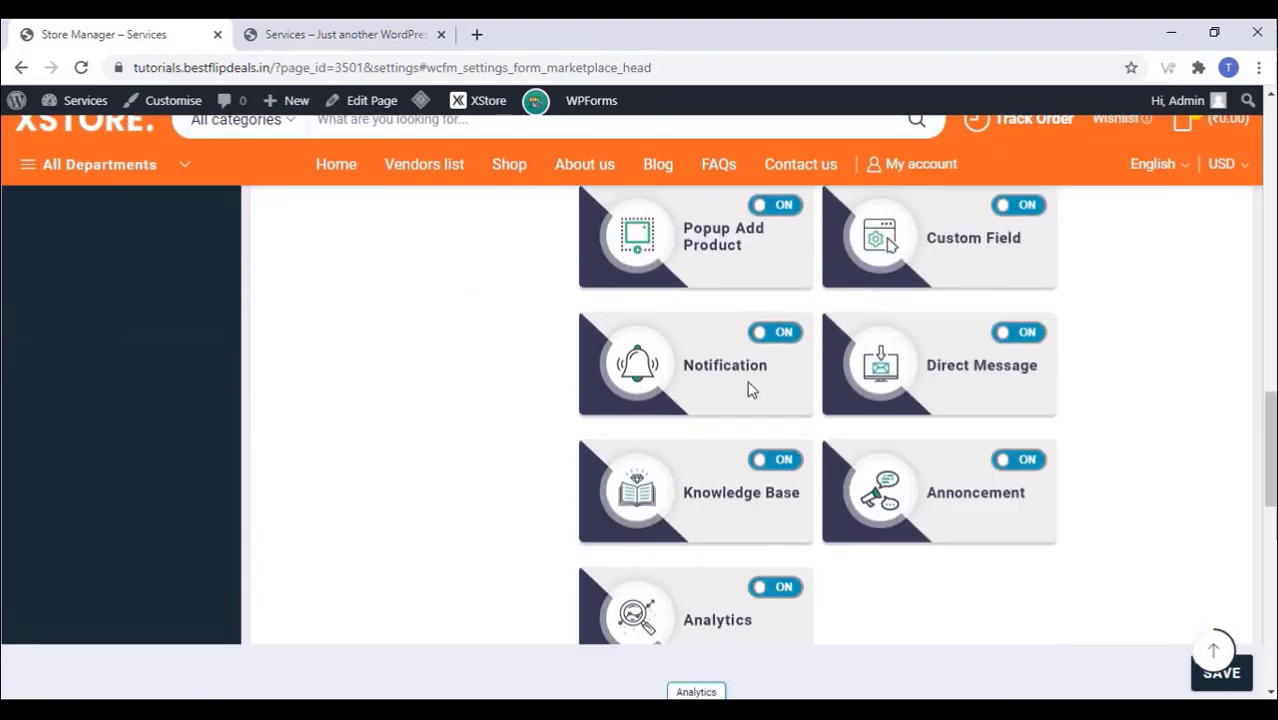
{"action": "scroll", "coordinate": [754, 390], "scroll_direction": "up", "scroll_amount": 10}
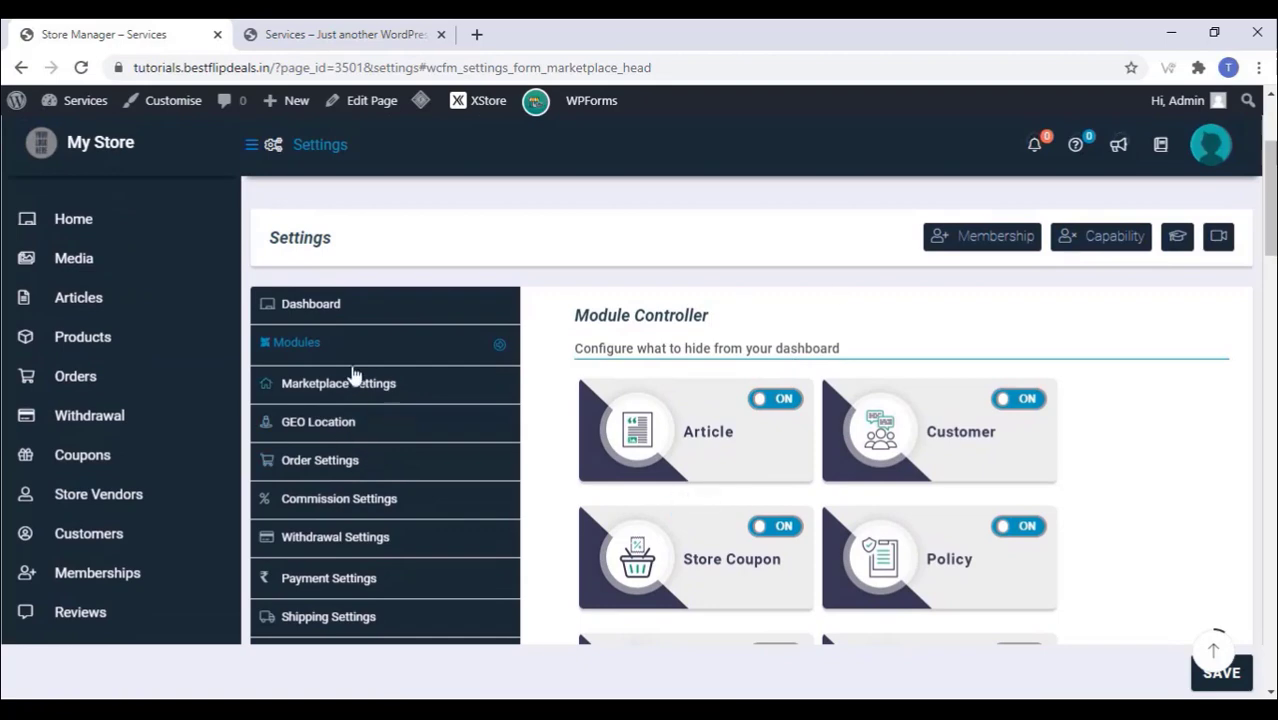
{"action": "left_click", "coordinate": [351, 390]}
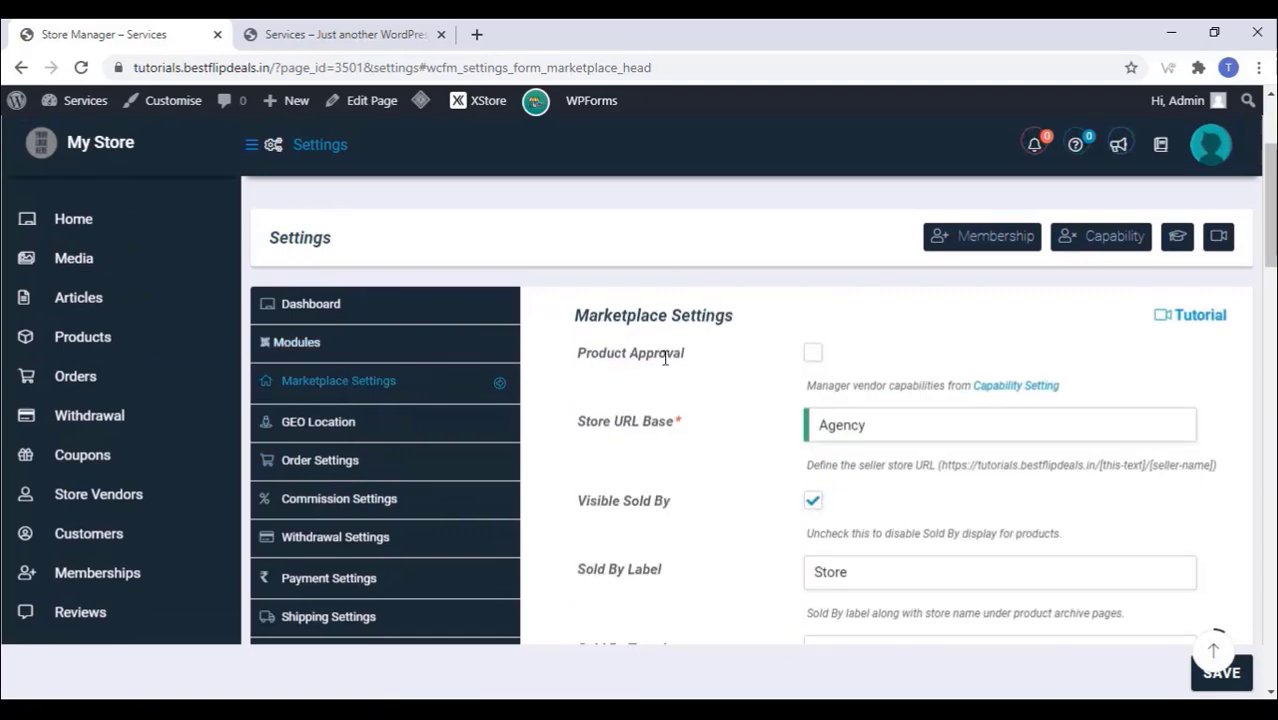
{"action": "scroll", "coordinate": [665, 357], "scroll_direction": "down", "scroll_amount": 2}
Step: In GEO Location, keep Open Street Map and tick store and product radius search
{"action": "left_click", "coordinate": [325, 240]}
{"action": "scroll", "coordinate": [685, 310], "scroll_direction": "up", "scroll_amount": 1}
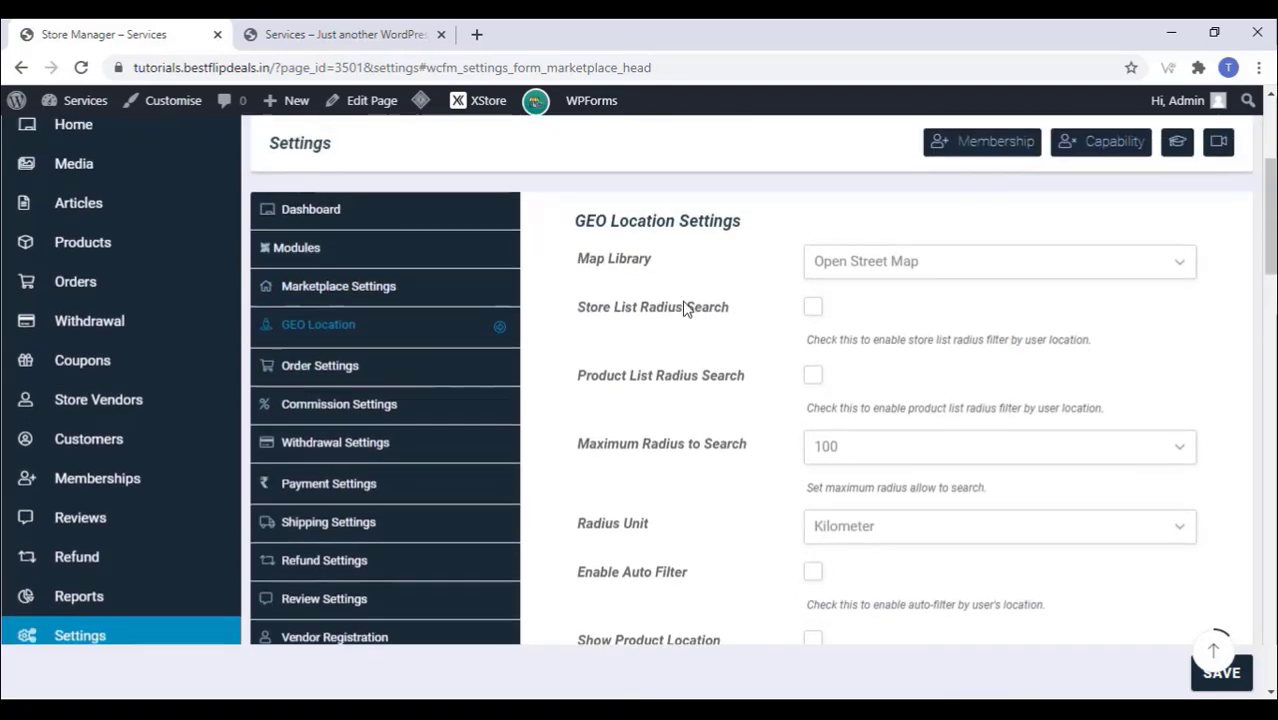
{"action": "left_click", "coordinate": [901, 262]}
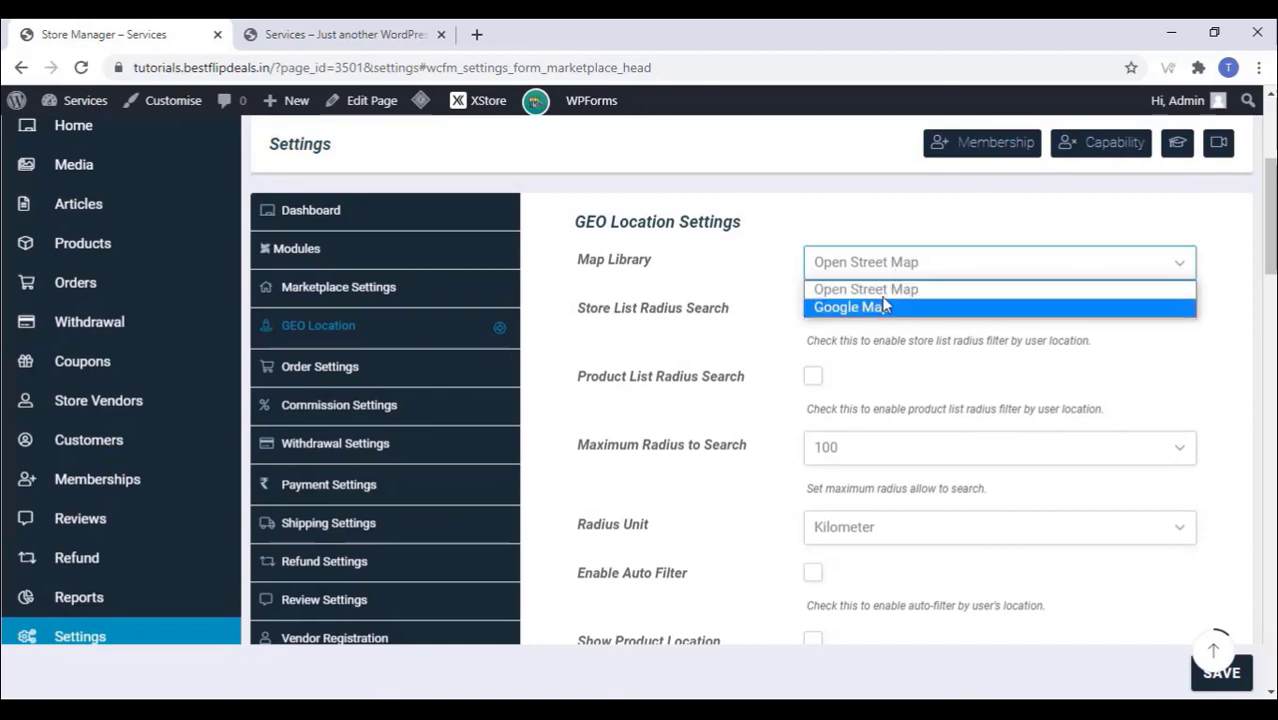
{"action": "left_click", "coordinate": [882, 289]}
{"action": "left_click", "coordinate": [812, 309]}
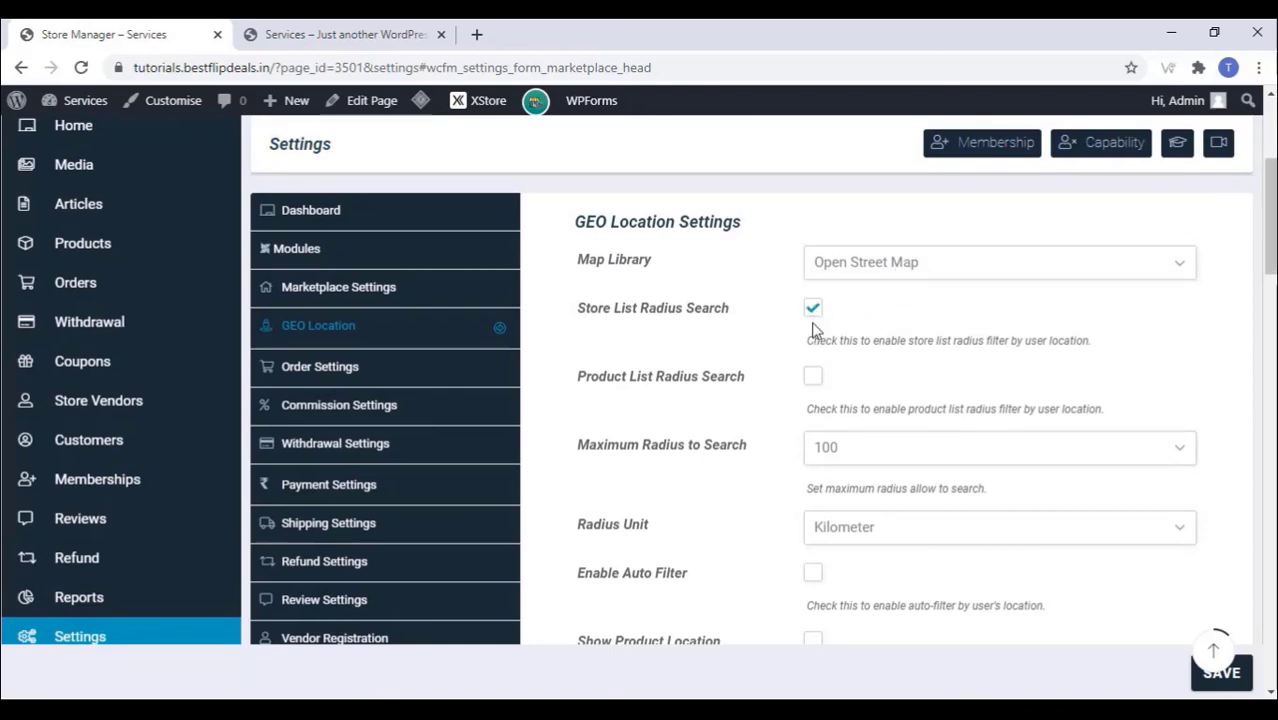
{"action": "left_click", "coordinate": [812, 377]}
Step: Set the map default location to Delhi, India
{"action": "scroll", "coordinate": [810, 366], "scroll_direction": "down", "scroll_amount": 5}
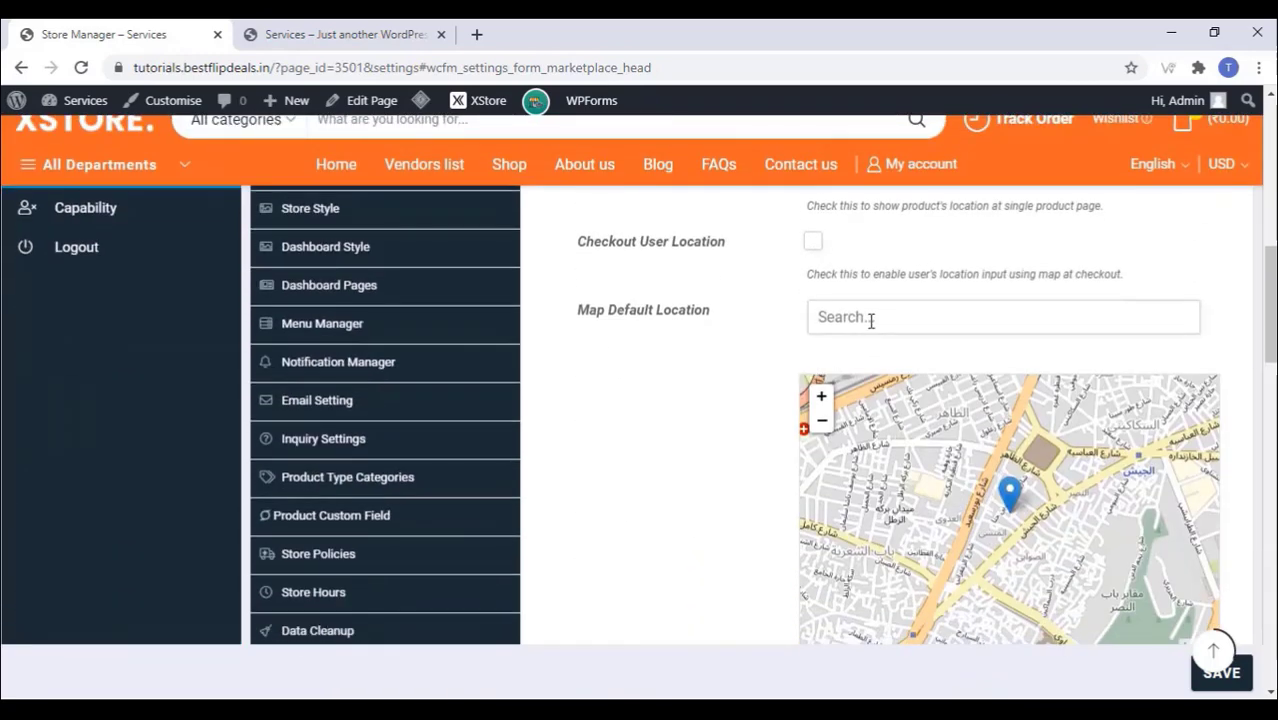
{"action": "left_click", "coordinate": [871, 320]}
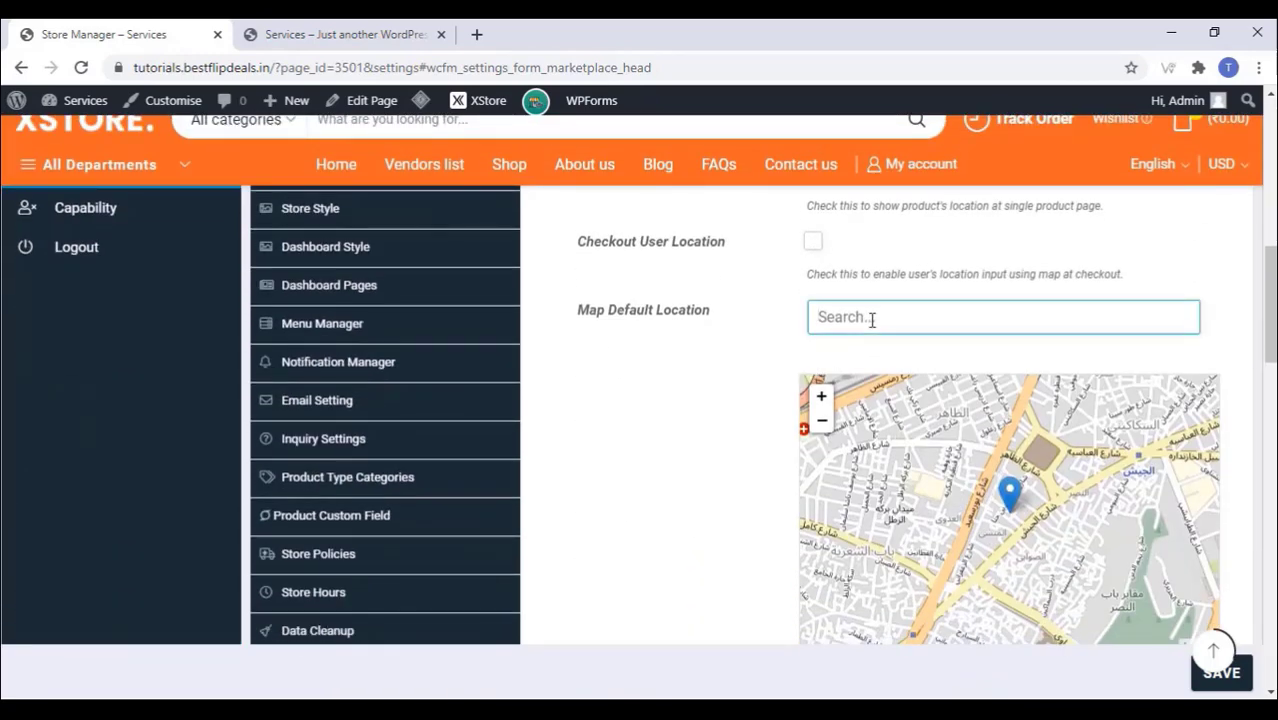
{"action": "type", "text": "delhi"}
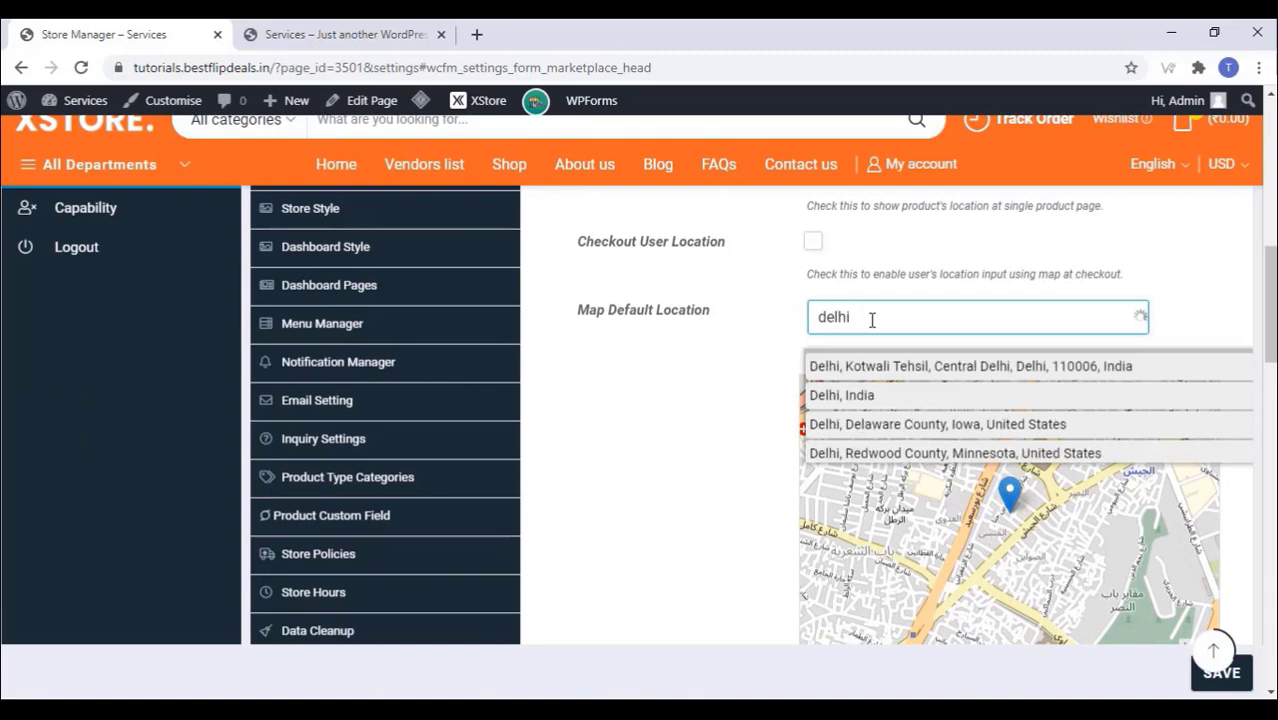
{"action": "left_click", "coordinate": [874, 396]}
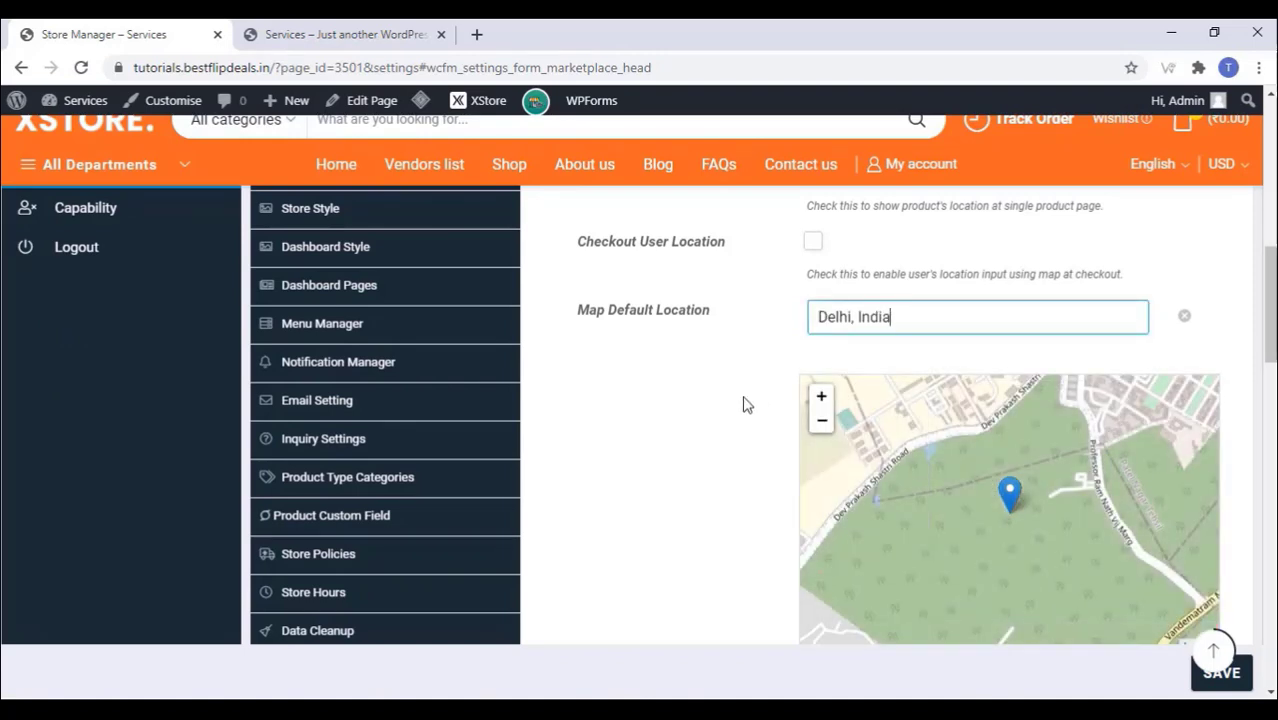
{"action": "mouse_move", "coordinate": [1007, 507]}
{"action": "left_mouse_down"}
{"action": "mouse_move", "coordinate": [958, 476]}
{"action": "mouse_move", "coordinate": [1001, 555]}
{"action": "mouse_move", "coordinate": [994, 576]}
{"action": "left_mouse_up"}
Step: Turn store list and product list radius search back off
{"action": "scroll", "coordinate": [736, 458], "scroll_direction": "up", "scroll_amount": 5}
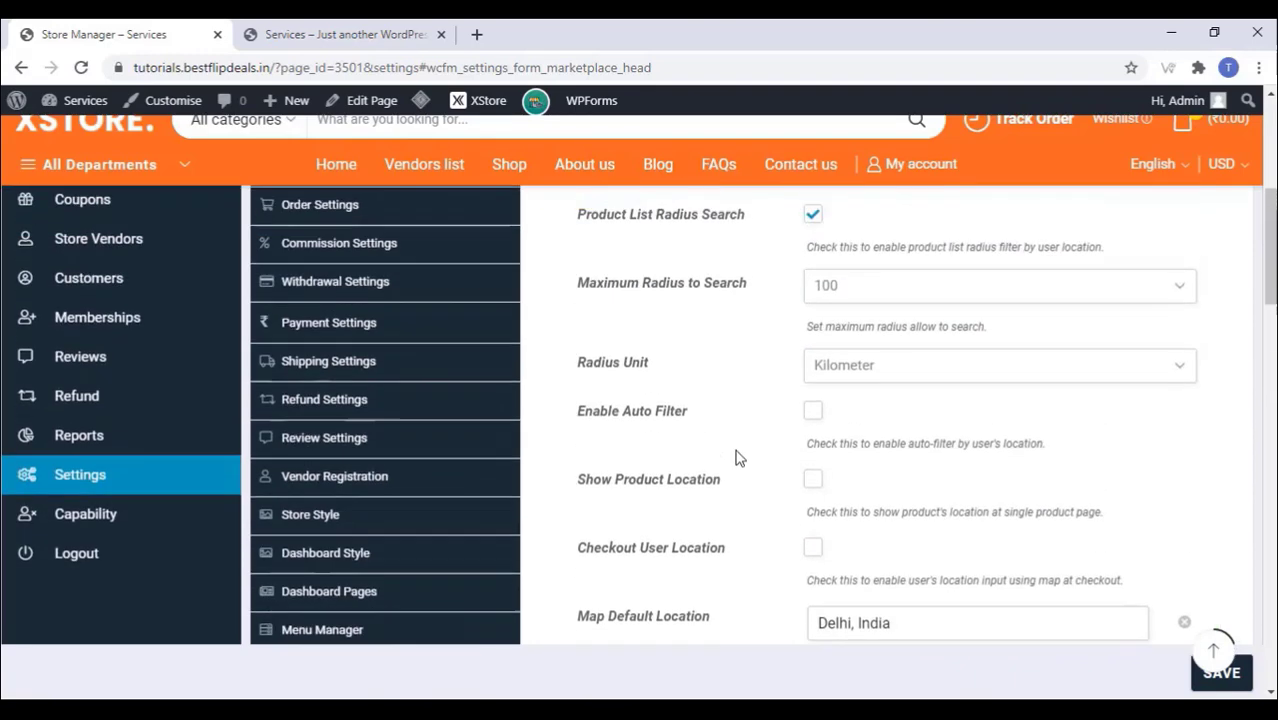
{"action": "left_click", "coordinate": [812, 307]}
{"action": "left_click", "coordinate": [812, 375]}
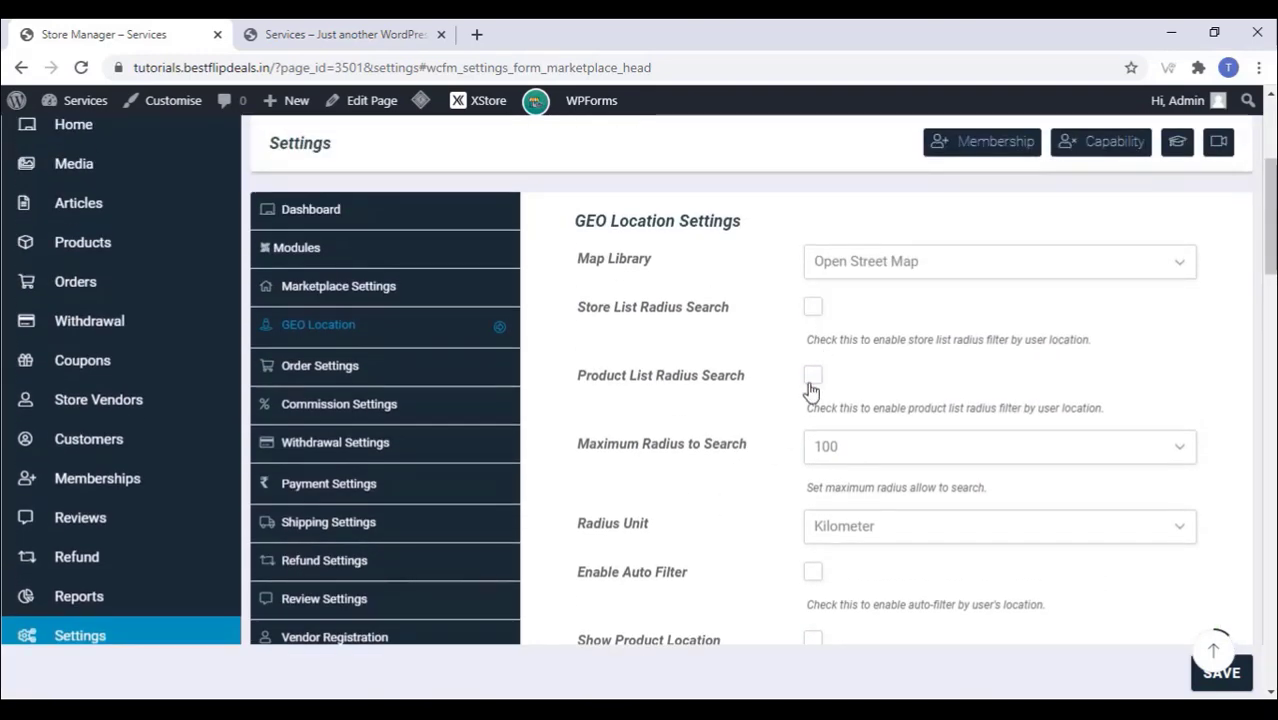
{"action": "scroll", "coordinate": [727, 416], "scroll_direction": "down", "scroll_amount": 10}
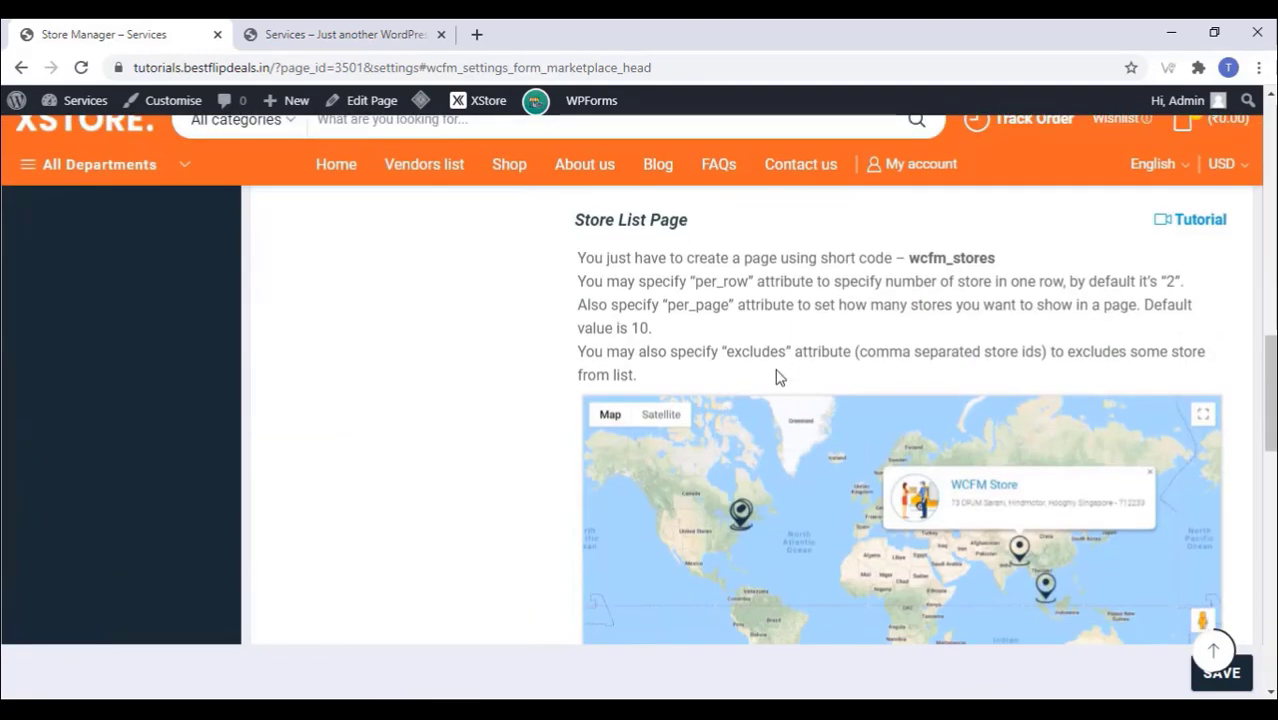
{"action": "scroll", "coordinate": [778, 377], "scroll_direction": "down", "scroll_amount": 8}
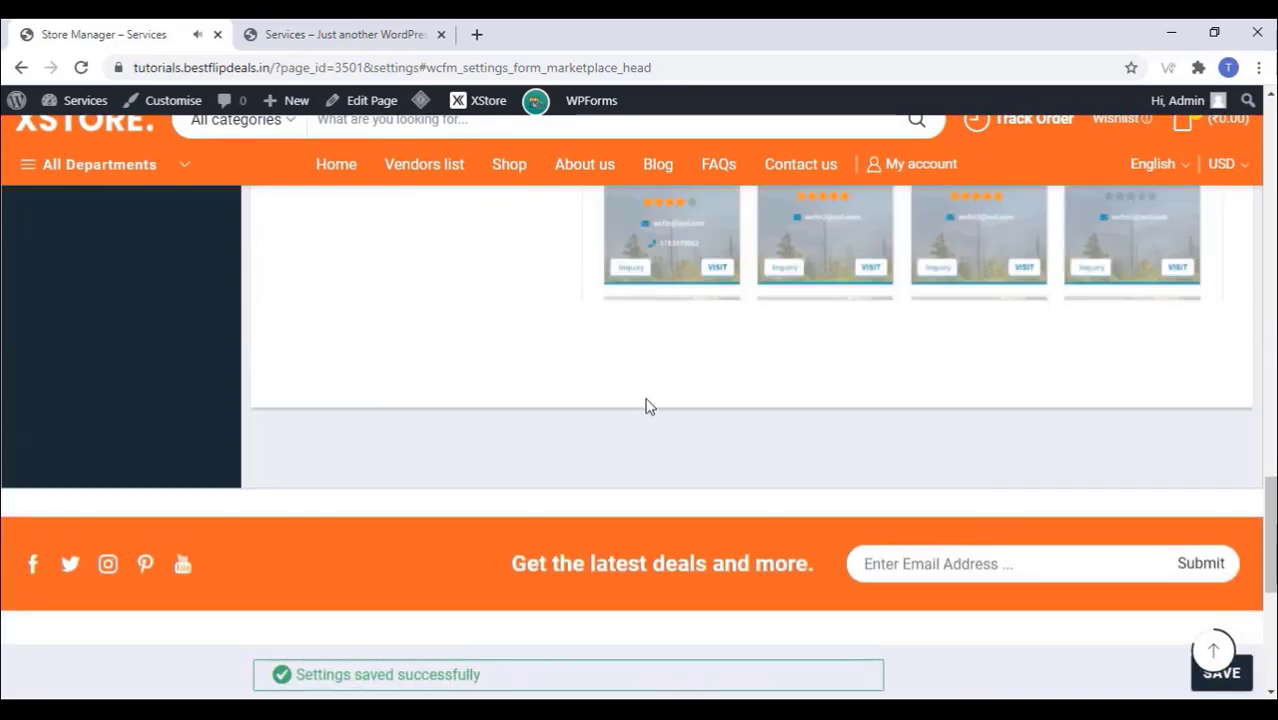
{"action": "scroll", "coordinate": [525, 387], "scroll_direction": "up", "scroll_amount": 15}
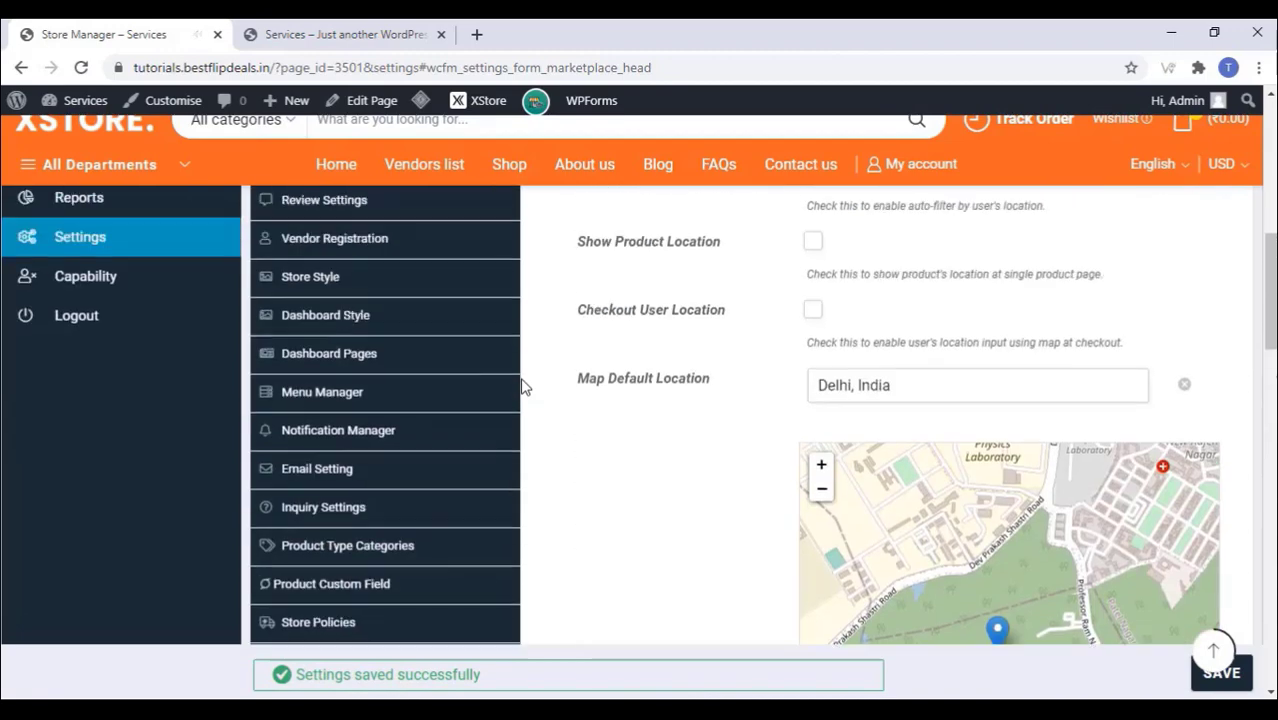
{"action": "scroll", "coordinate": [525, 387], "scroll_direction": "up", "scroll_amount": 3}
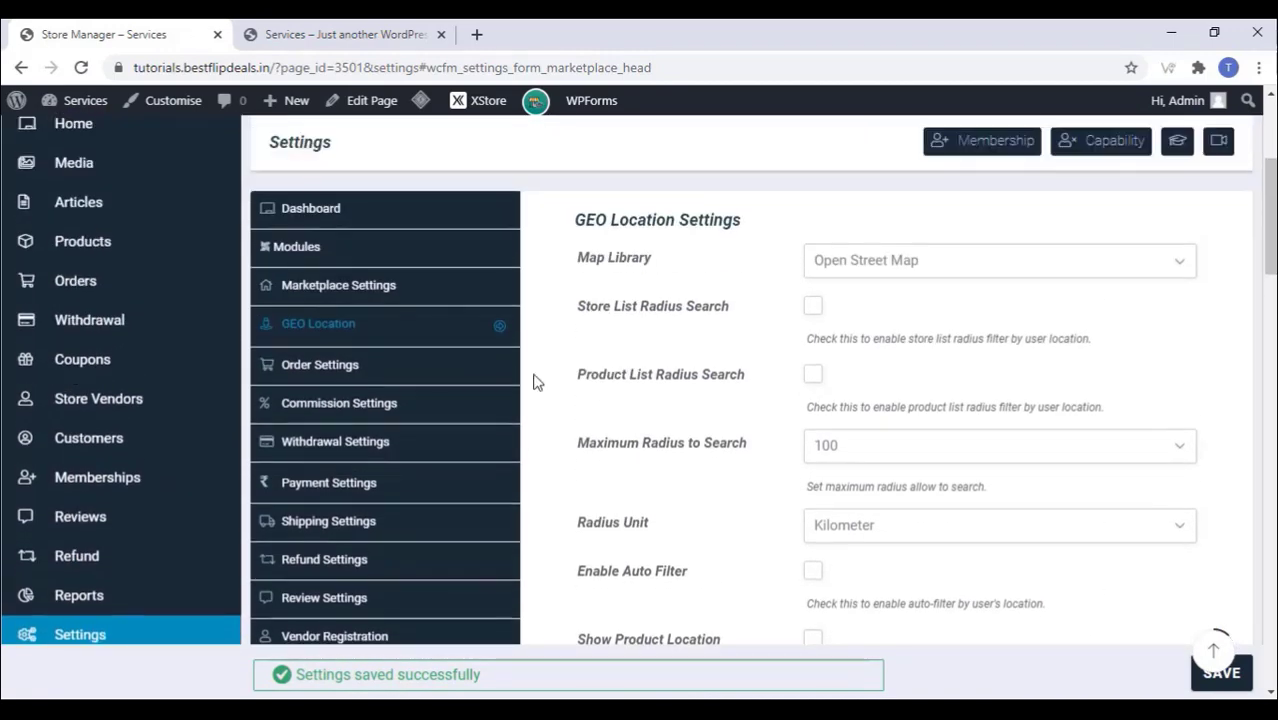
{"action": "left_click", "coordinate": [340, 370]}
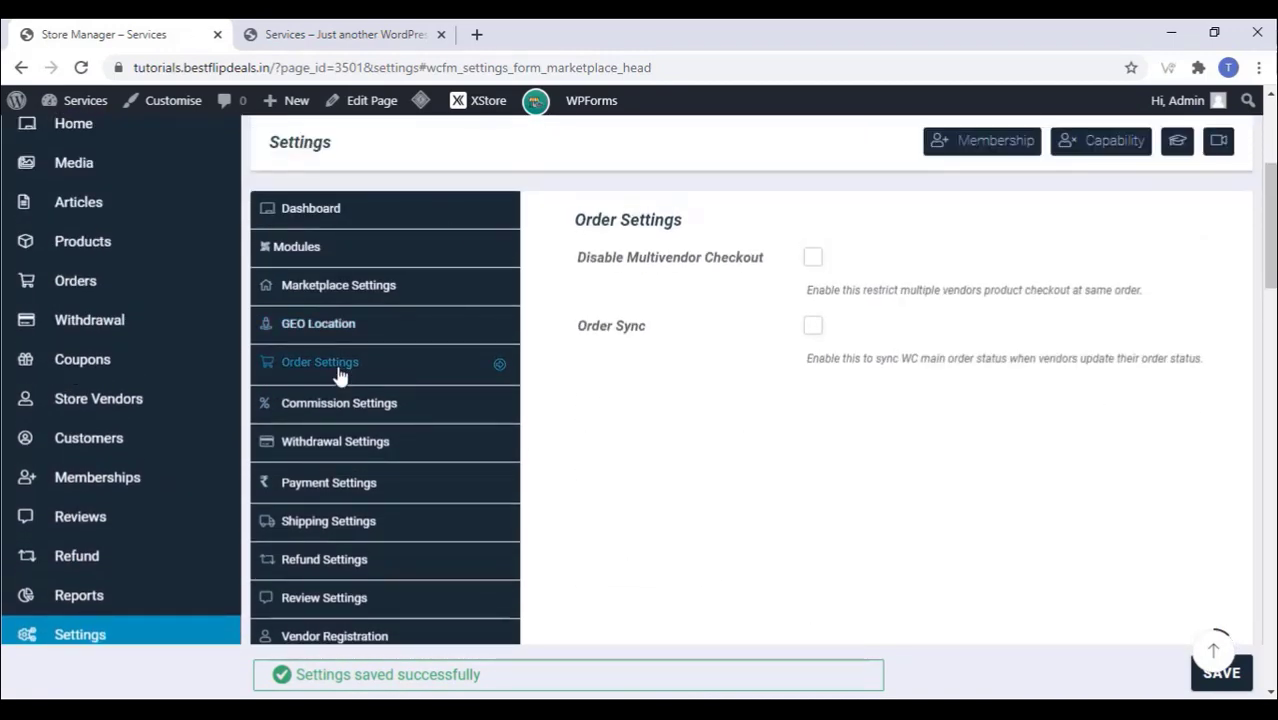
Step: Untick Disable Multivendor Checkout, set commission to Admin at 10 percent, and save
{"action": "left_click", "coordinate": [814, 262]}
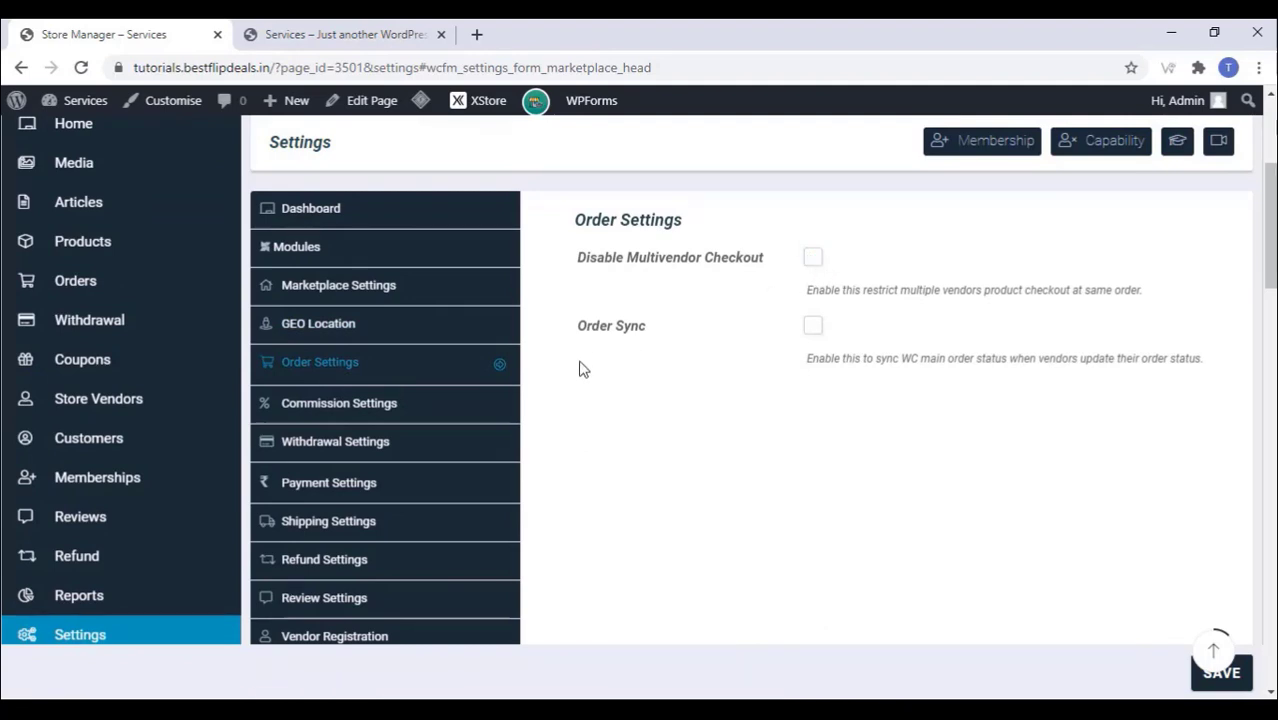
{"action": "left_click", "coordinate": [366, 411]}
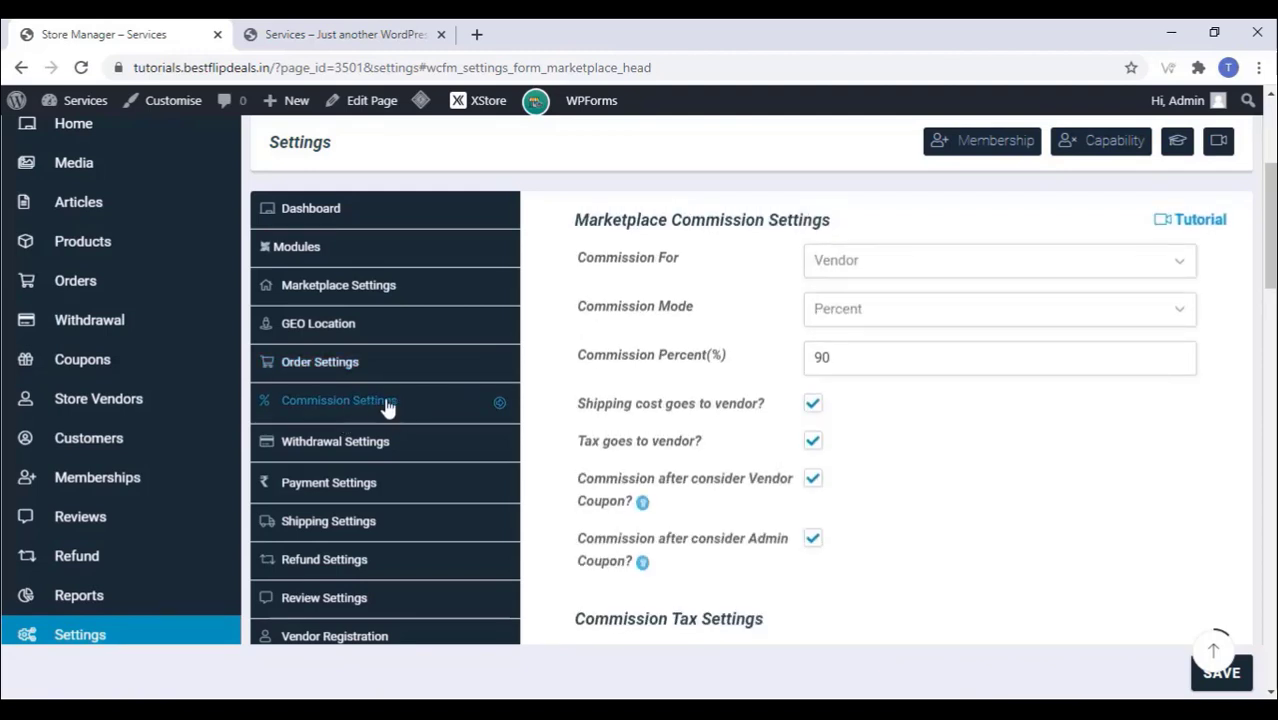
{"action": "left_click", "coordinate": [876, 277]}
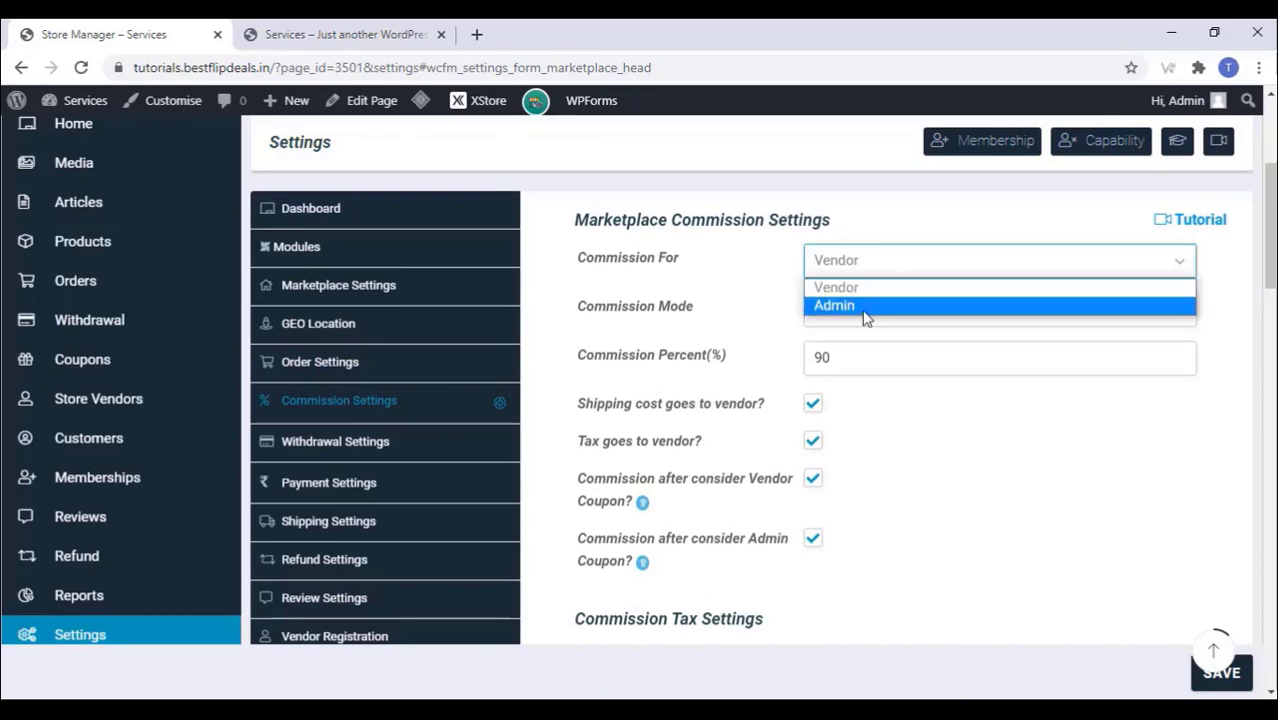
{"action": "left_click", "coordinate": [864, 306]}
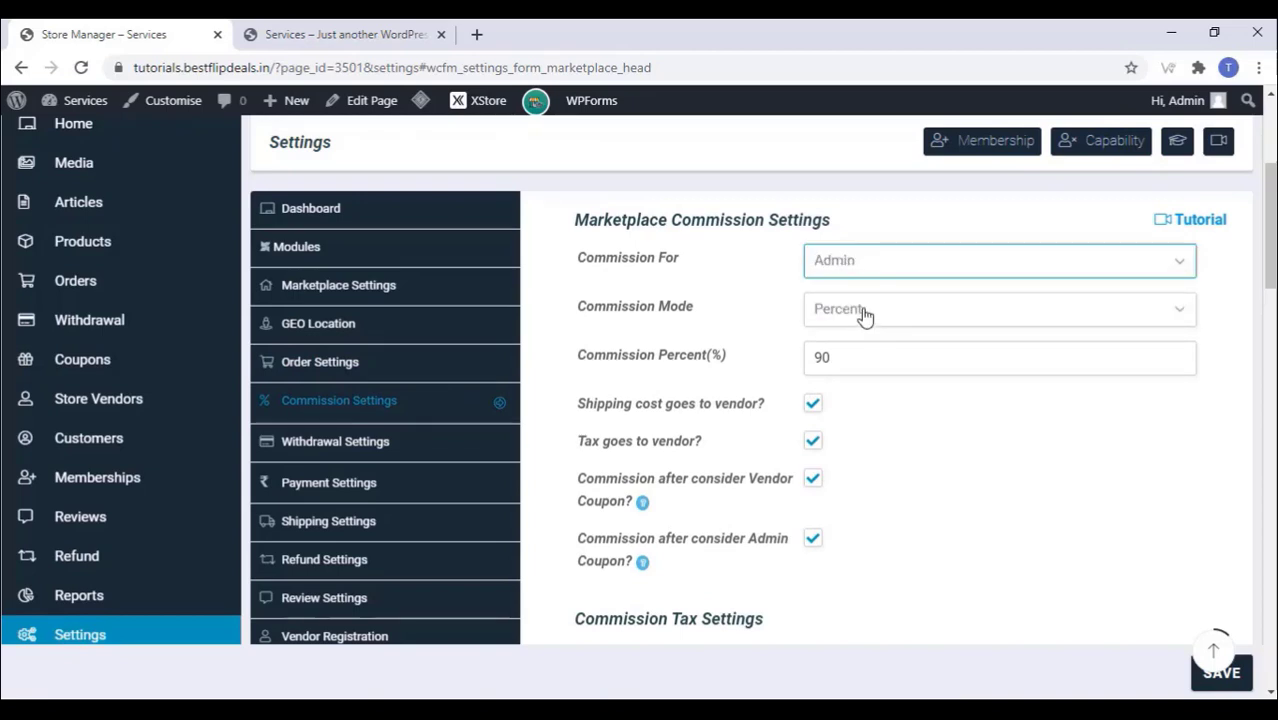
{"action": "left_click", "coordinate": [824, 357]}
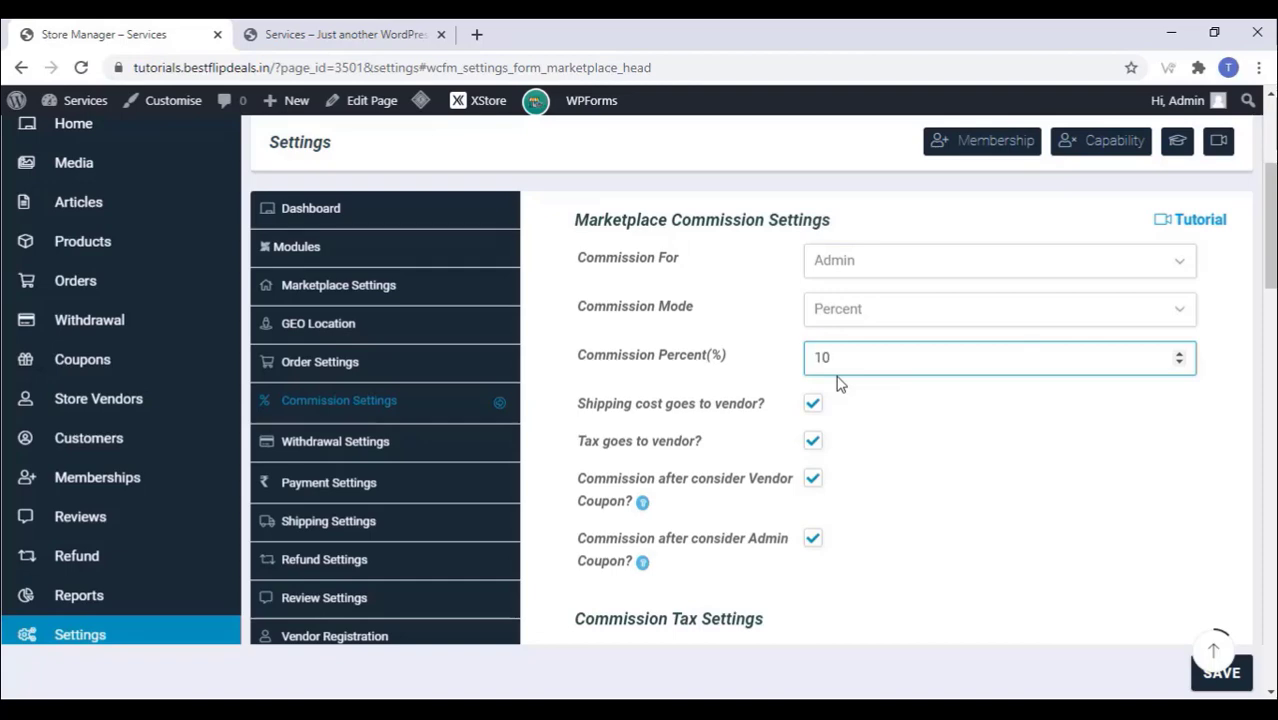
{"action": "left_click", "coordinate": [933, 502]}
{"action": "scroll", "coordinate": [939, 500], "scroll_direction": "down", "scroll_amount": 2}
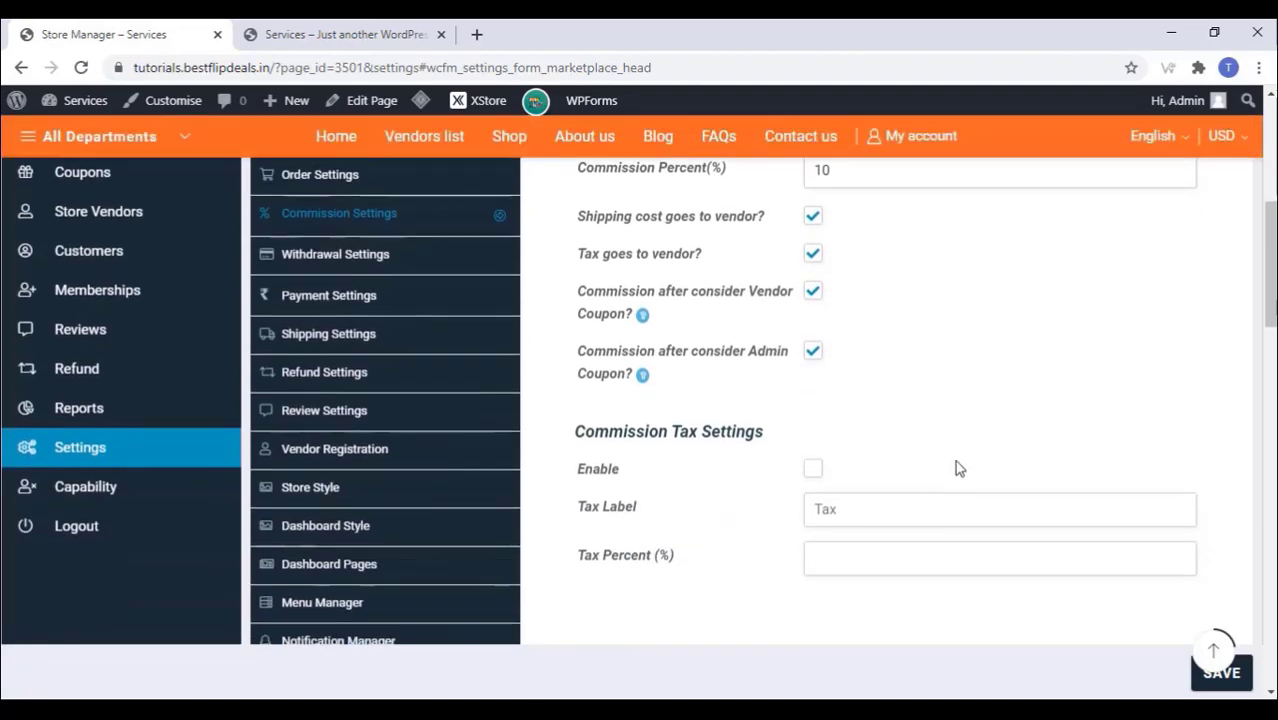
{"action": "scroll", "coordinate": [893, 337], "scroll_direction": "down", "scroll_amount": 2}
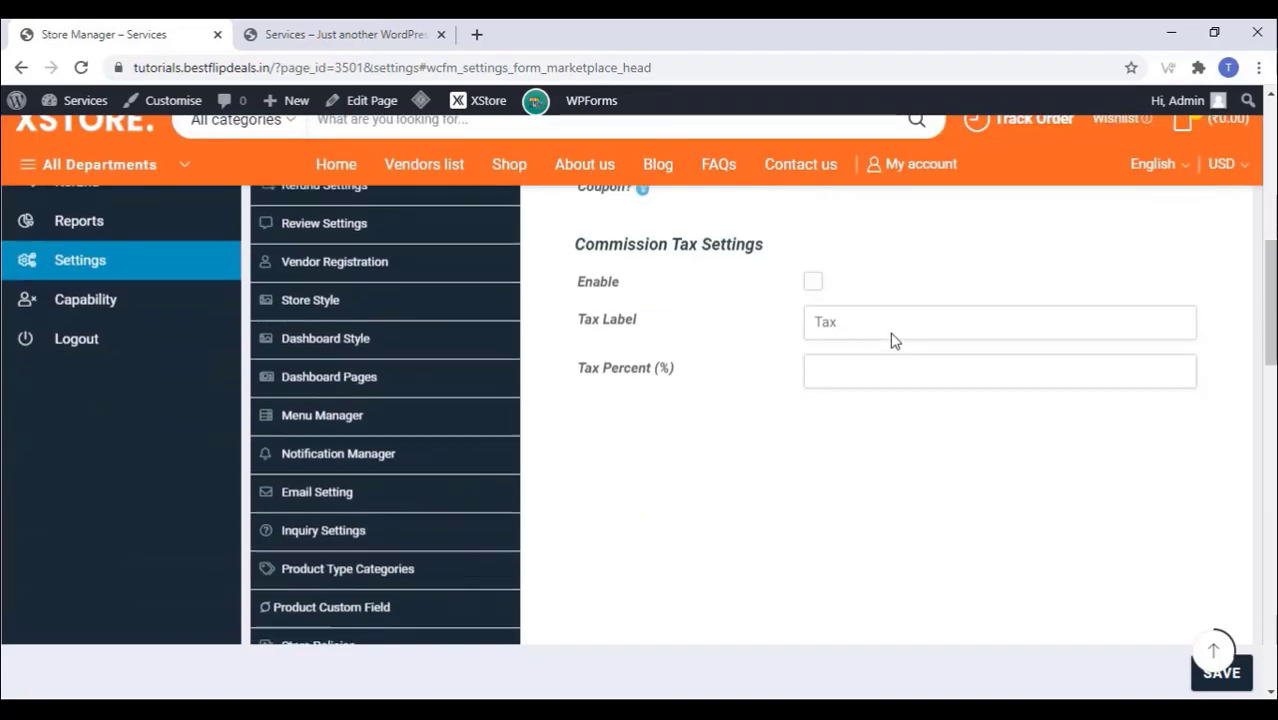
{"action": "left_click", "coordinate": [1200, 672]}
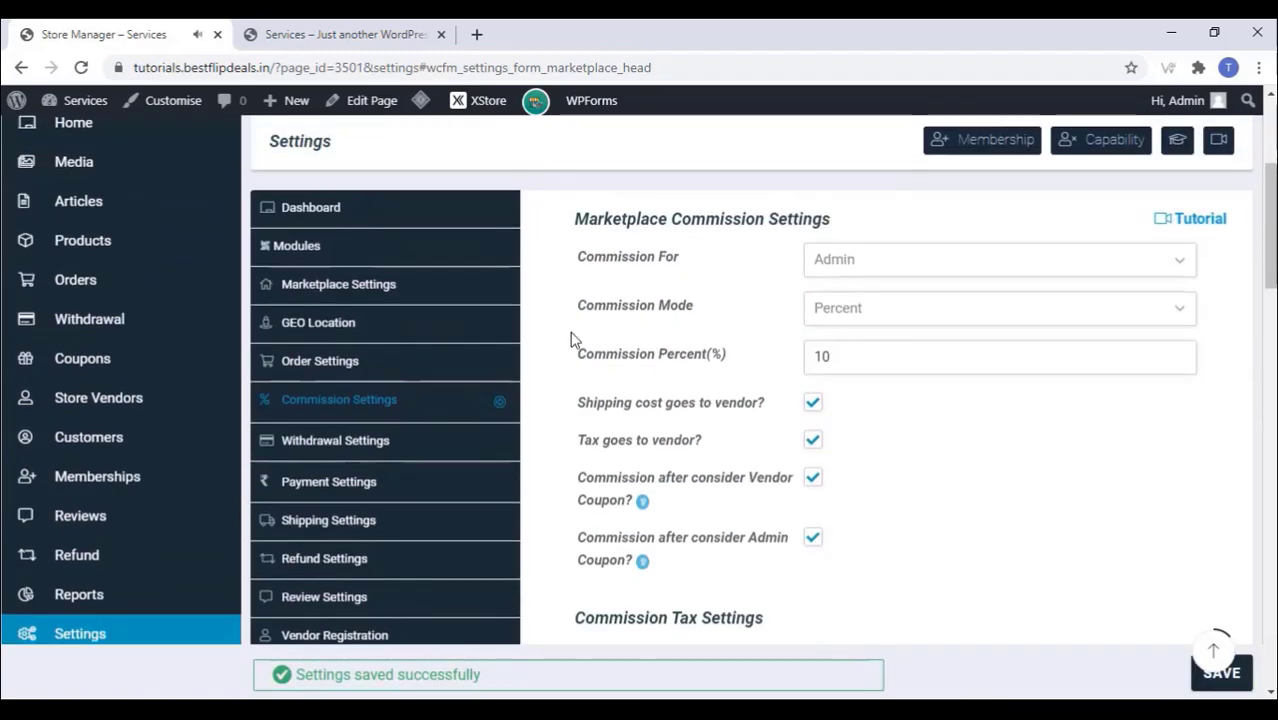
{"action": "left_click", "coordinate": [340, 445]}
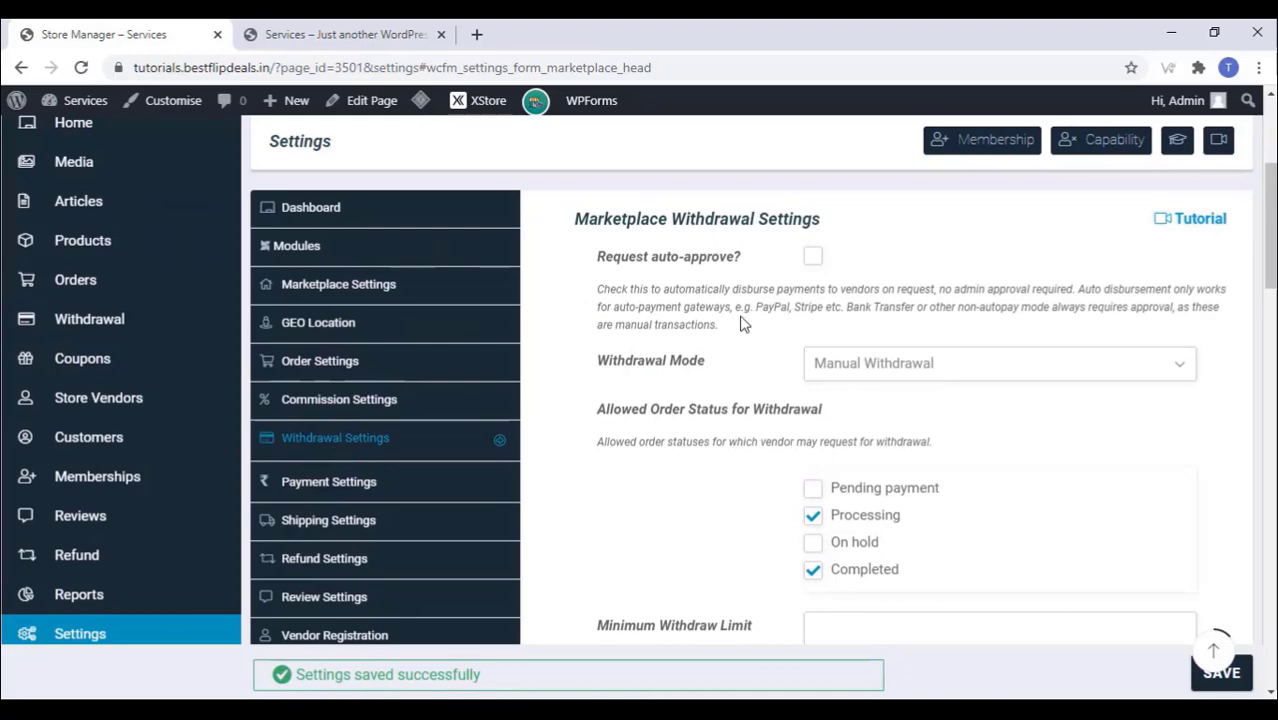
Step: Untick PayPal so Bank Transfer is the only withdrawal payment method, and save
{"action": "scroll", "coordinate": [742, 323], "scroll_direction": "down", "scroll_amount": 5}
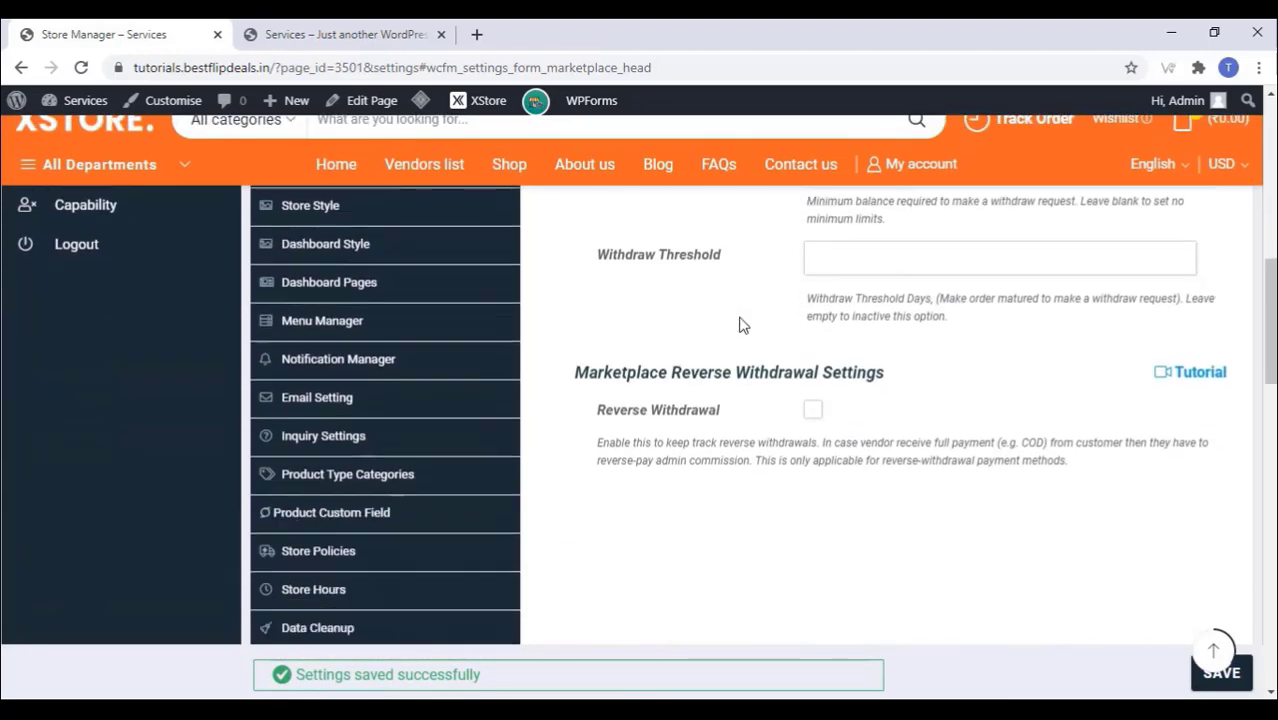
{"action": "scroll", "coordinate": [738, 330], "scroll_direction": "up", "scroll_amount": 4}
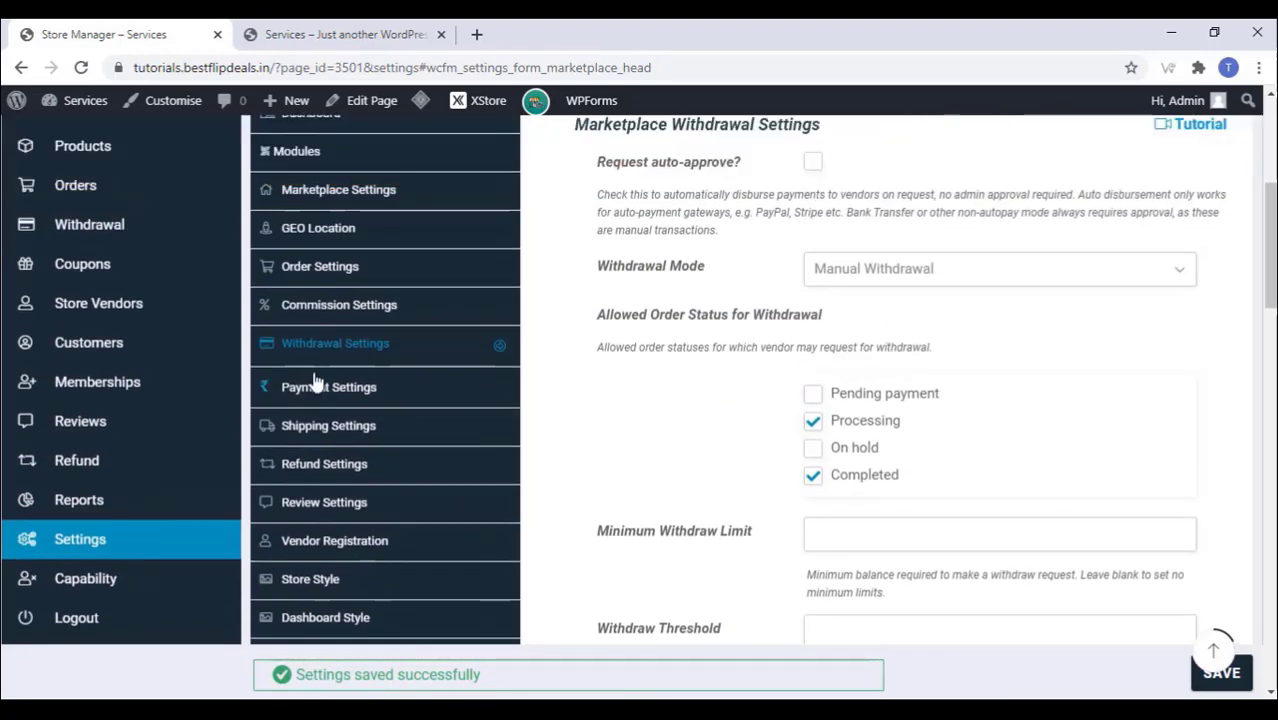
{"action": "left_click", "coordinate": [313, 388]}
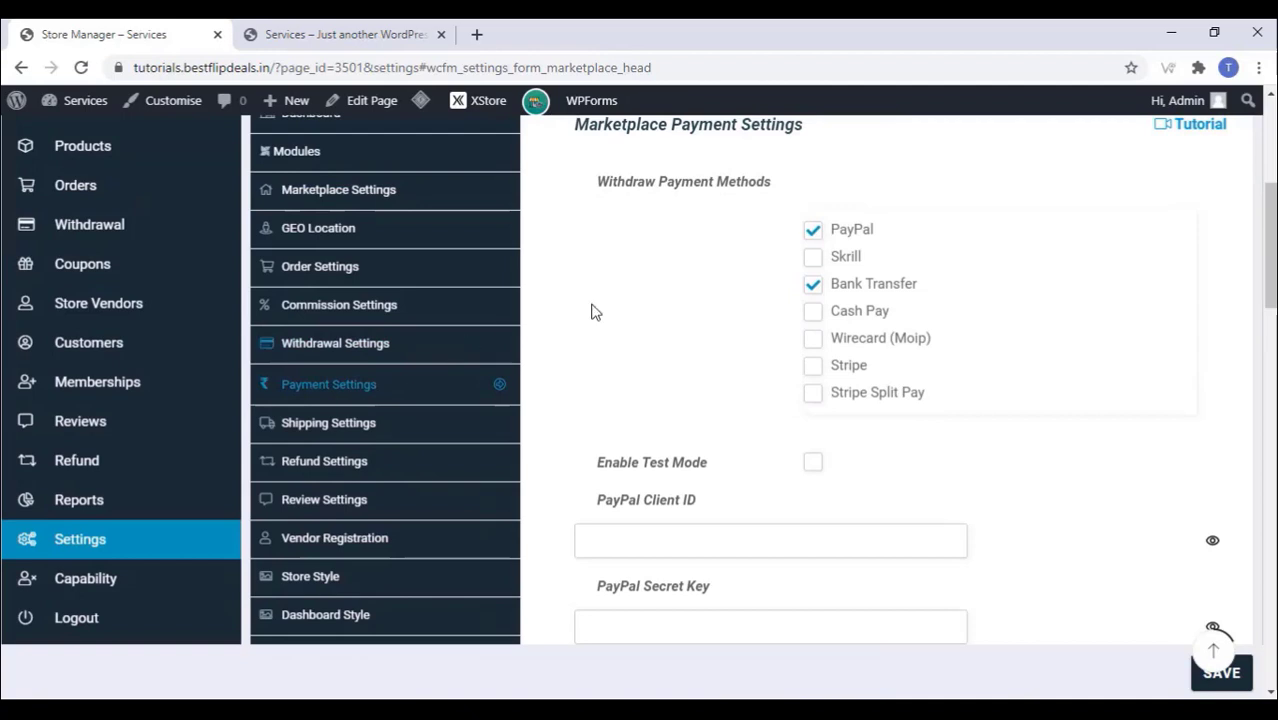
{"action": "left_click", "coordinate": [813, 233]}
{"action": "left_click", "coordinate": [1240, 680]}
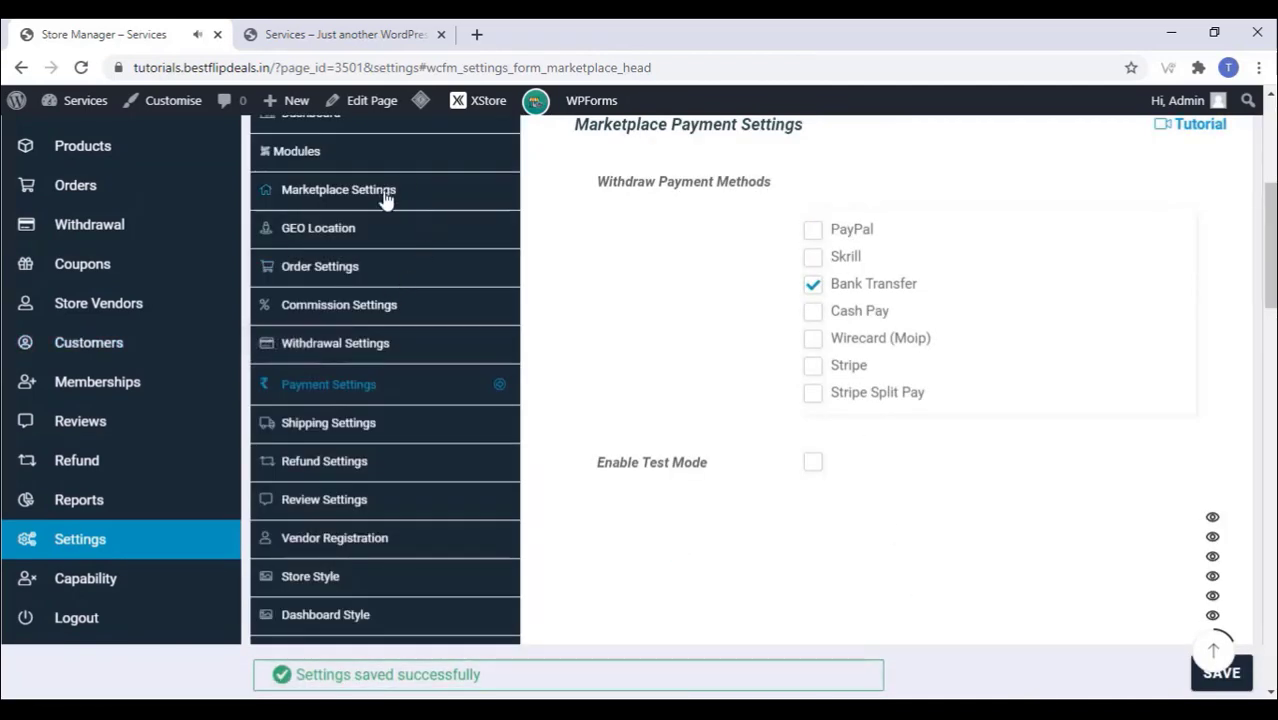
Step: Look through the Shipping and Refund settings without changing them
{"action": "scroll", "coordinate": [343, 430], "scroll_direction": "down", "scroll_amount": 1}
{"action": "left_click", "coordinate": [359, 334]}
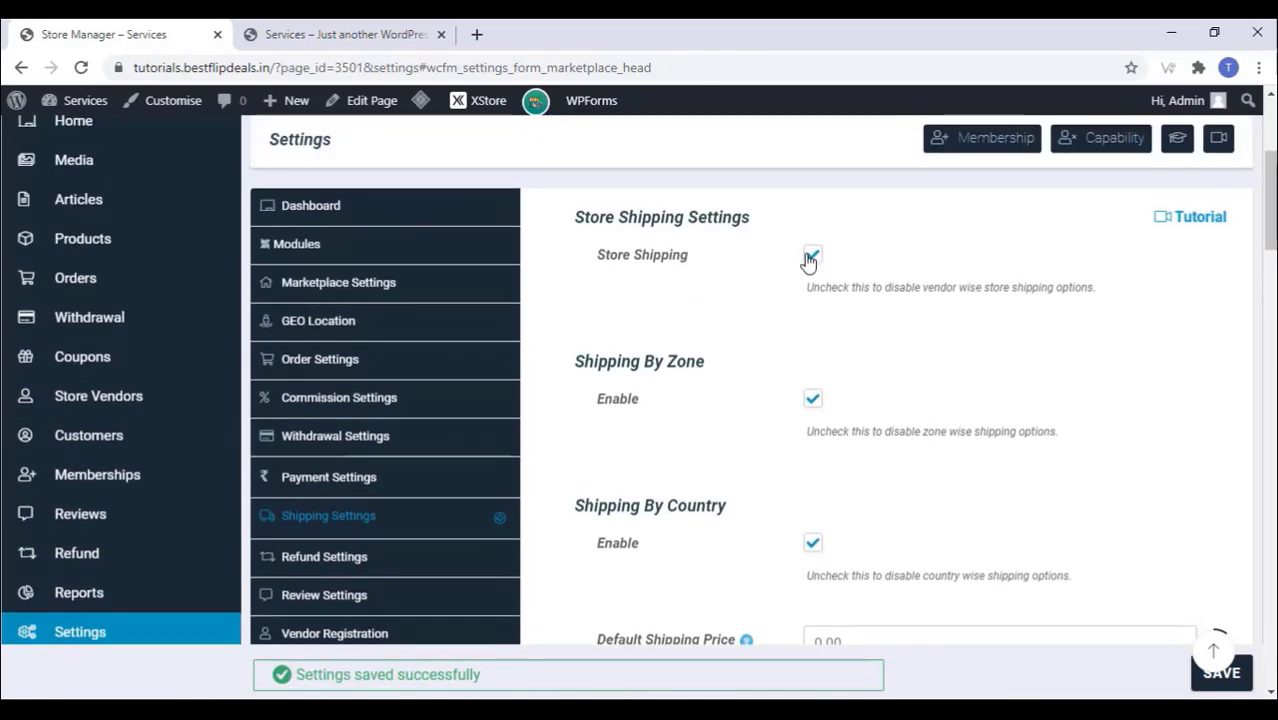
{"action": "scroll", "coordinate": [583, 414], "scroll_direction": "down", "scroll_amount": 5}
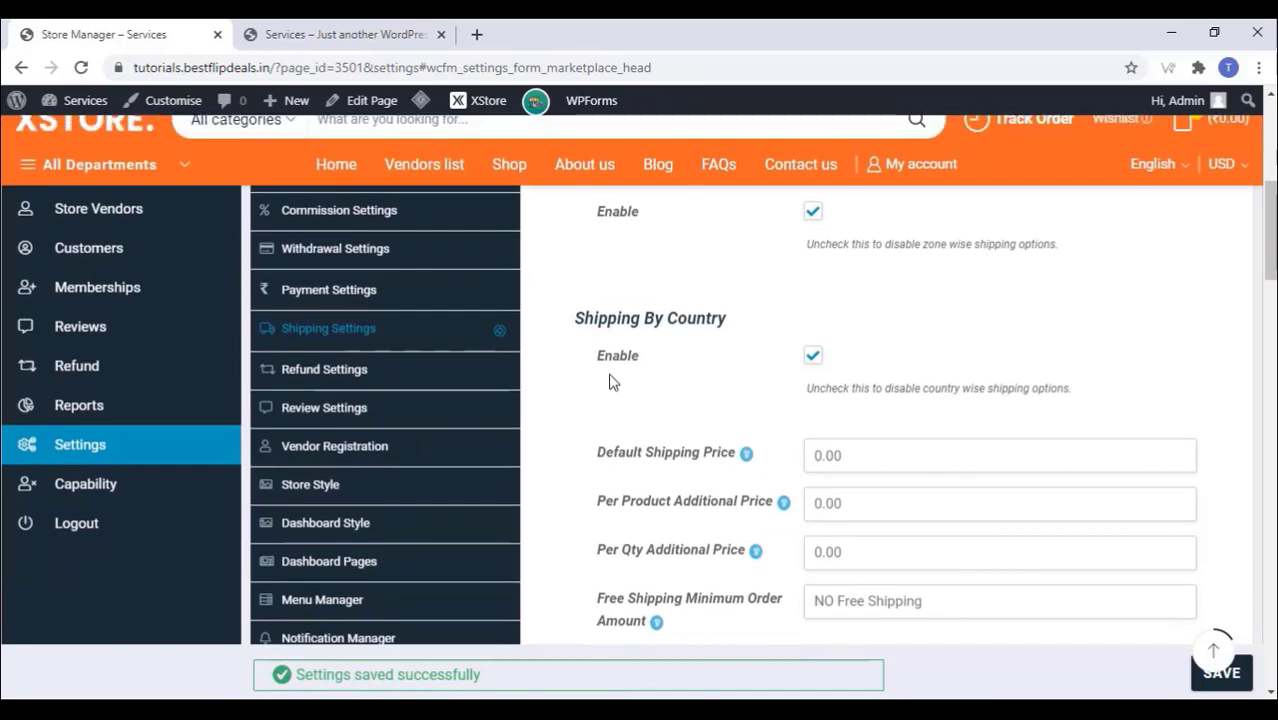
{"action": "scroll", "coordinate": [610, 374], "scroll_direction": "down", "scroll_amount": 4}
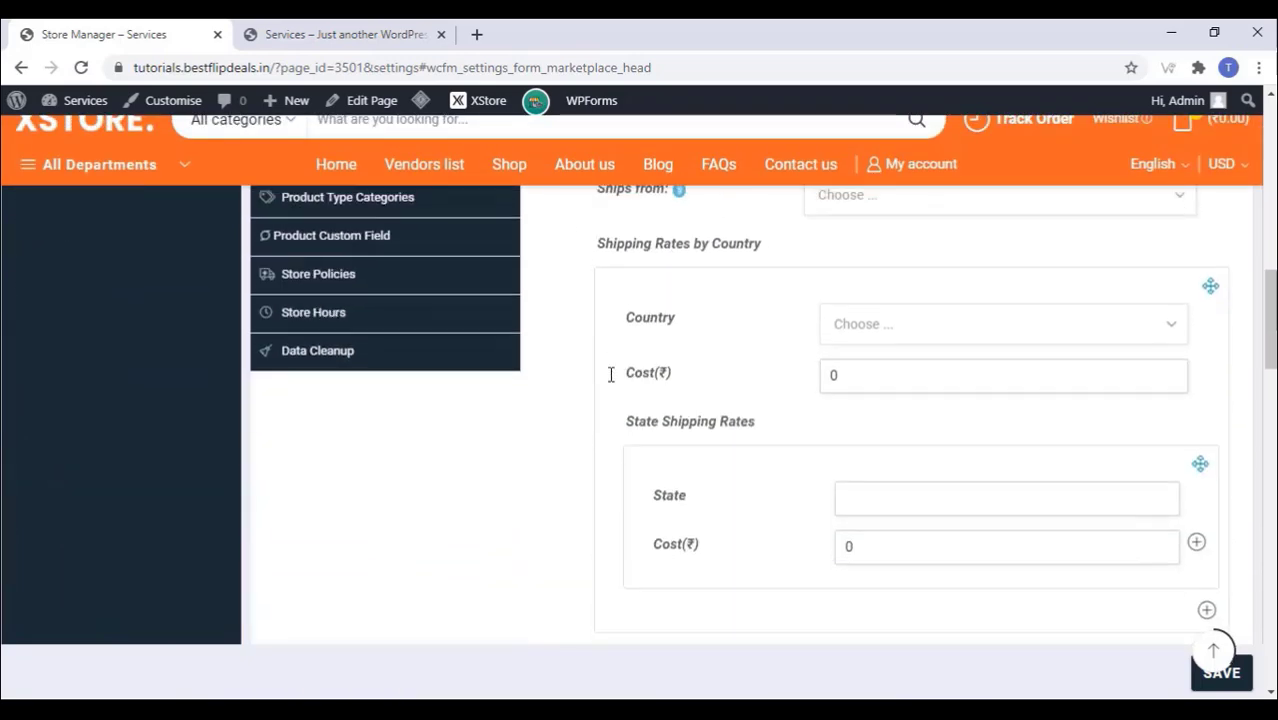
{"action": "scroll", "coordinate": [560, 370], "scroll_direction": "up", "scroll_amount": 6}
{"action": "left_click", "coordinate": [324, 369]}
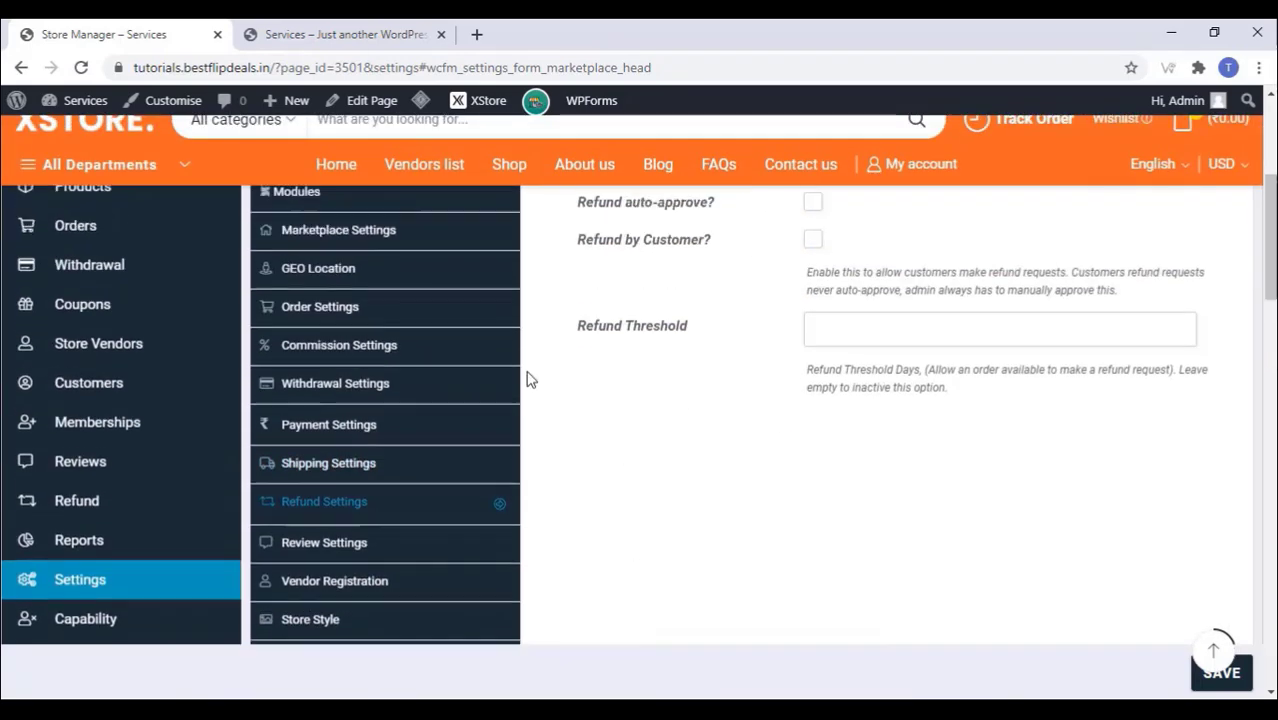
{"action": "scroll", "coordinate": [656, 285], "scroll_direction": "down", "scroll_amount": 2}
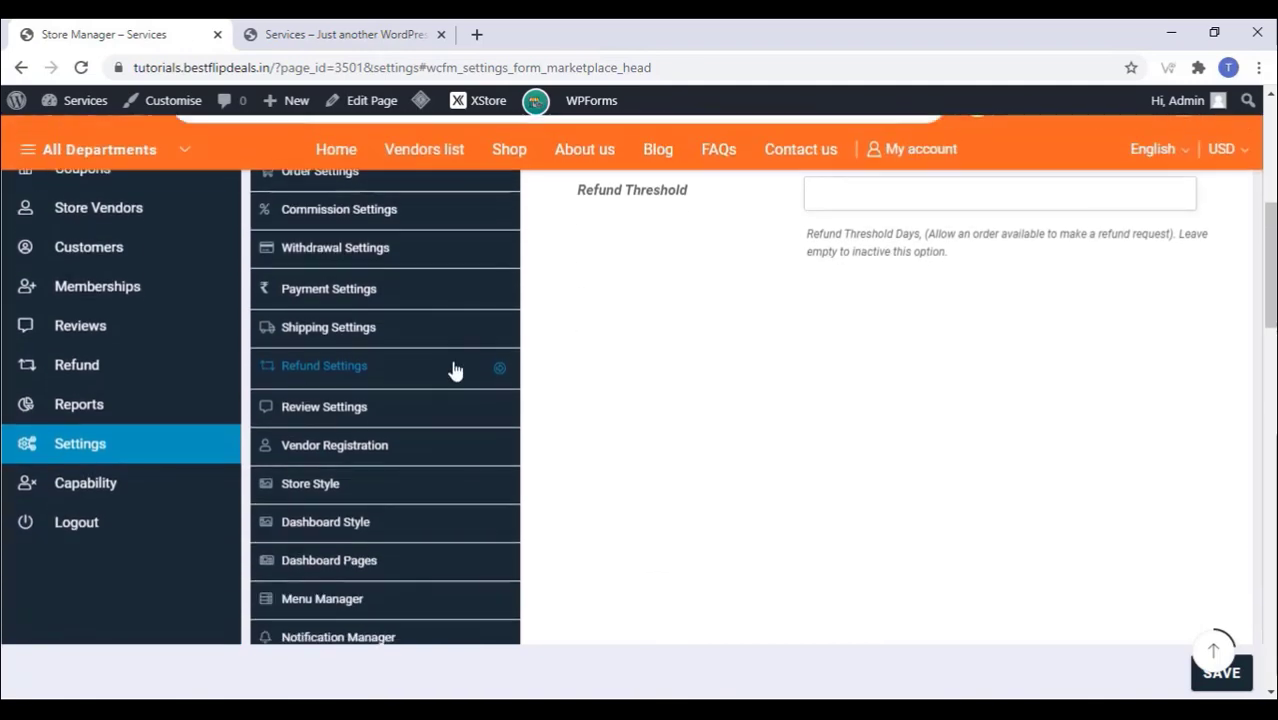
{"action": "left_click", "coordinate": [425, 400]}
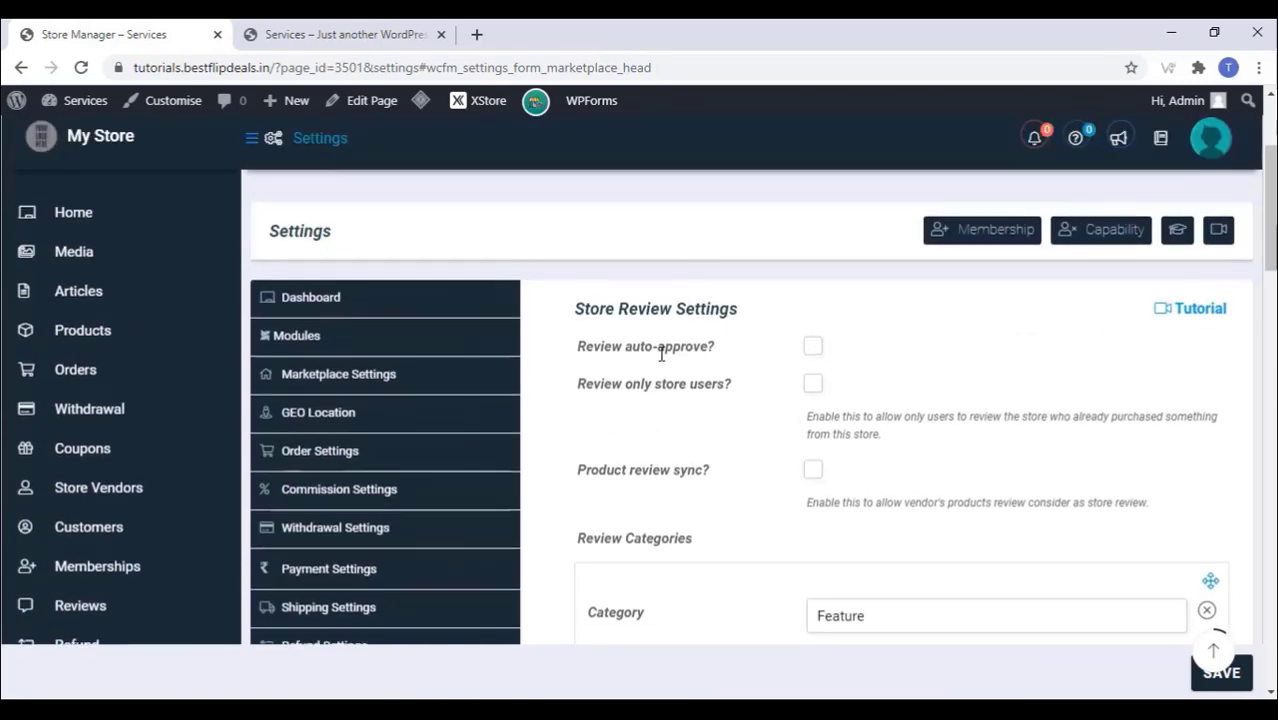
Step: Inspect the Vendor Registration field types and leave the custom registration field disabled
{"action": "scroll", "coordinate": [661, 354], "scroll_direction": "down", "scroll_amount": 2}
{"action": "scroll", "coordinate": [661, 354], "scroll_direction": "down", "scroll_amount": 3}
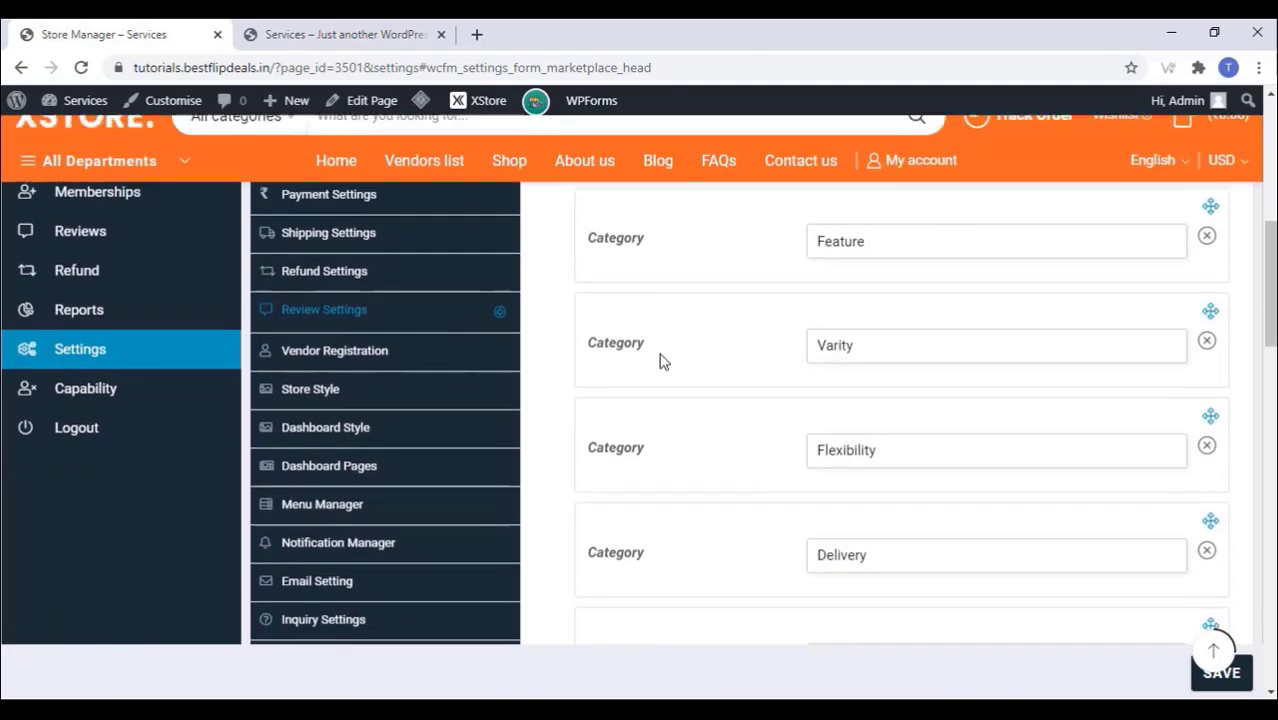
{"action": "left_click", "coordinate": [330, 260]}
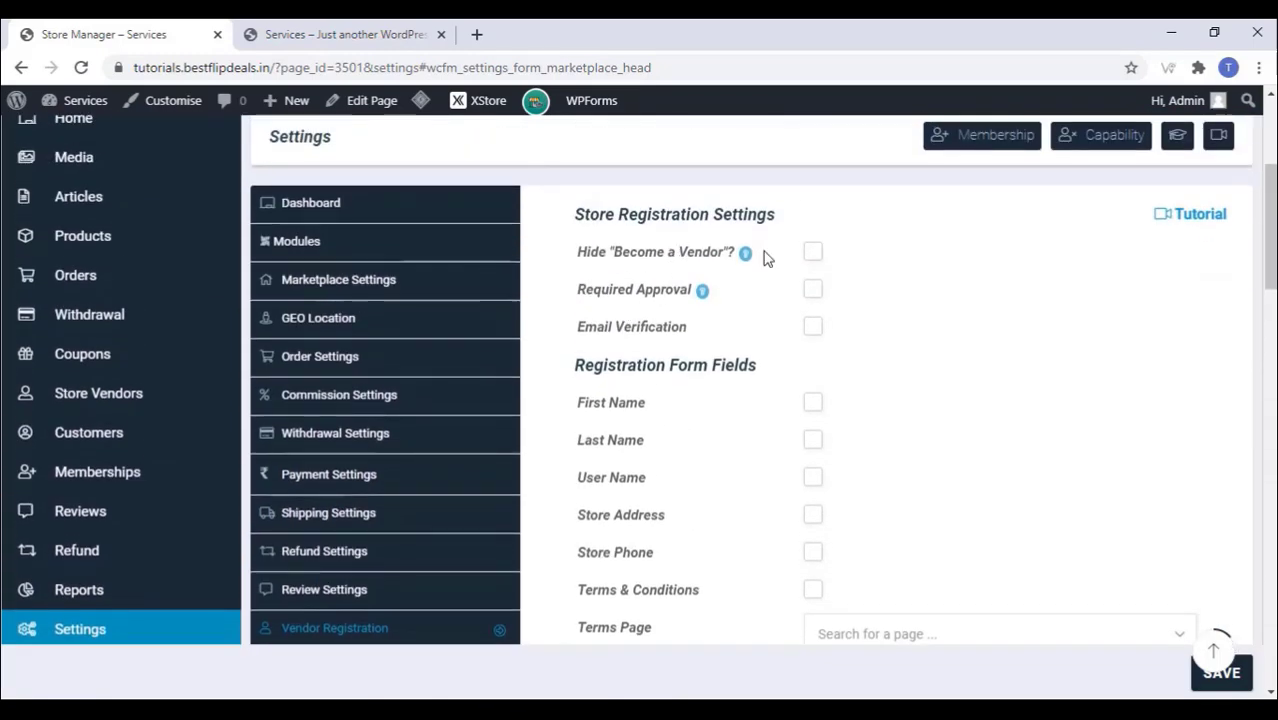
{"action": "scroll", "coordinate": [778, 350], "scroll_direction": "down", "scroll_amount": 5}
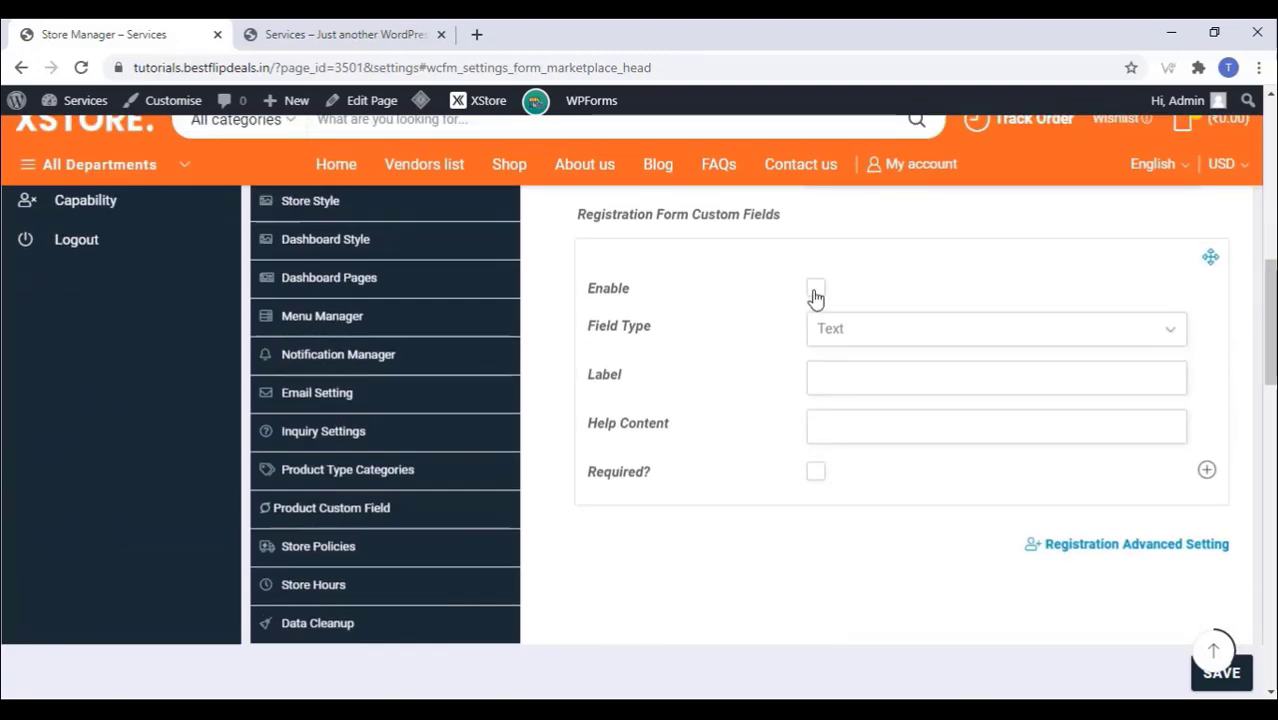
{"action": "left_click", "coordinate": [875, 334]}
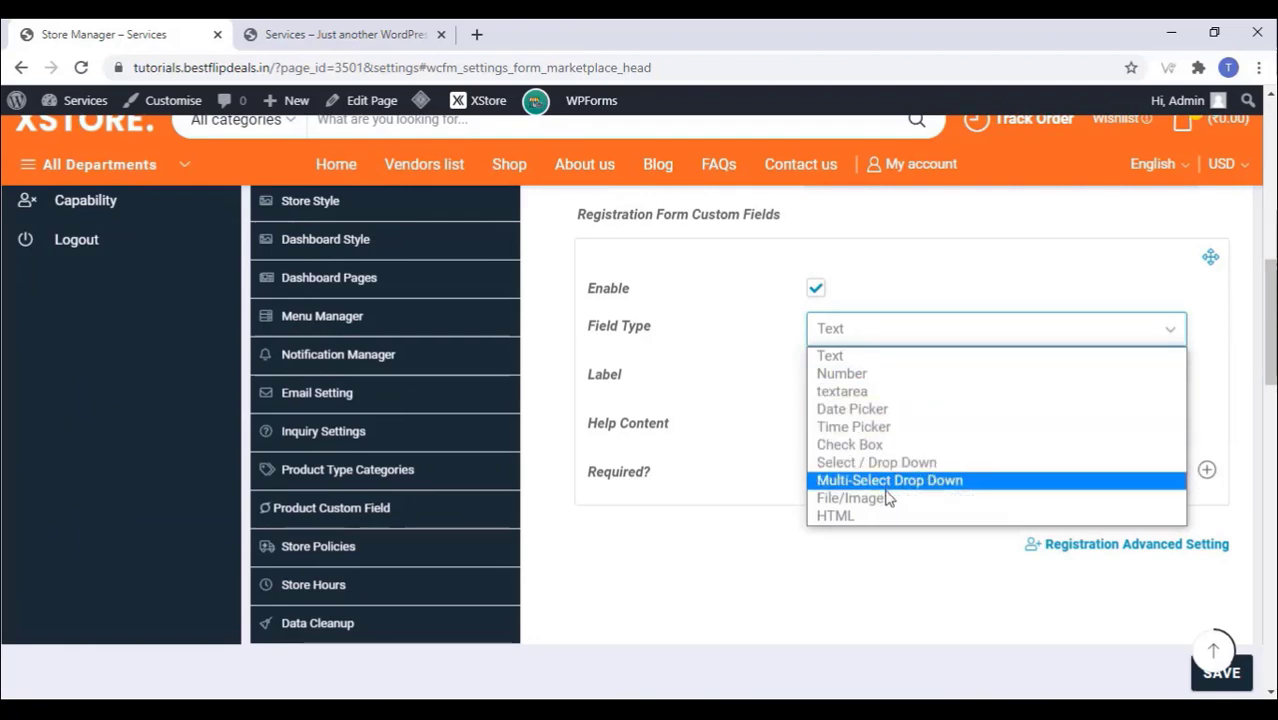
{"action": "left_click", "coordinate": [725, 289]}
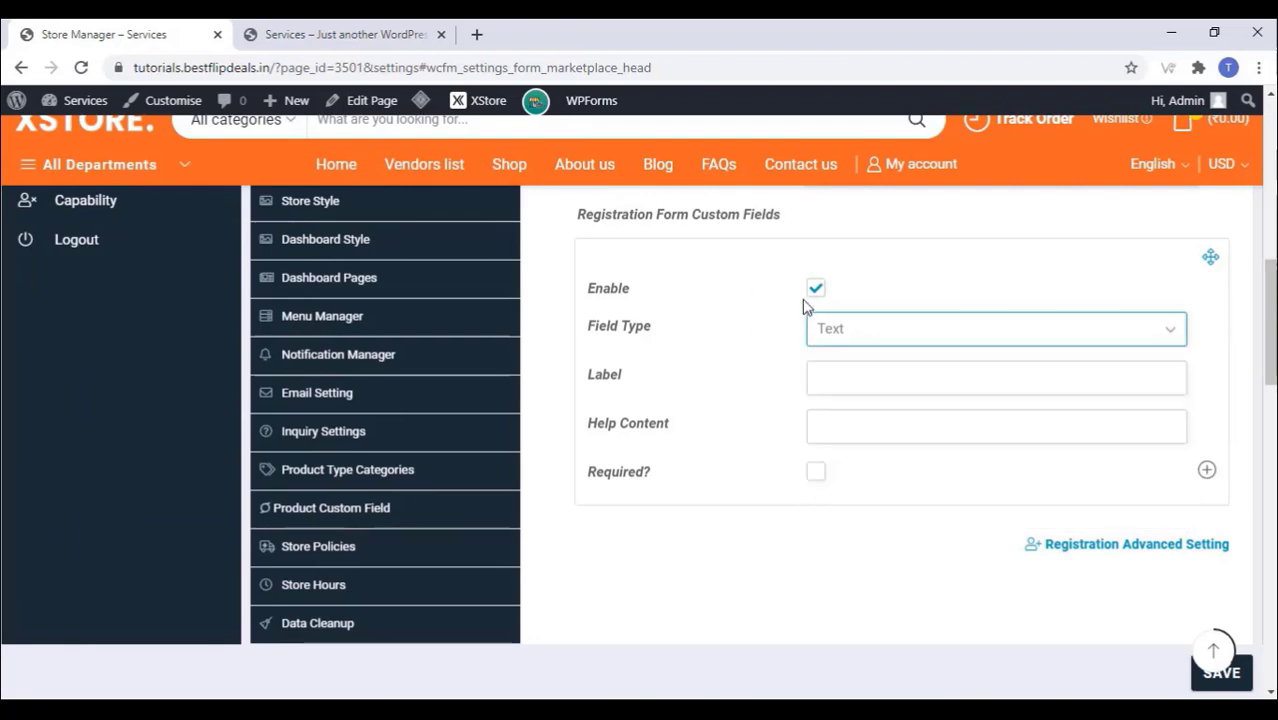
{"action": "left_click", "coordinate": [815, 290]}
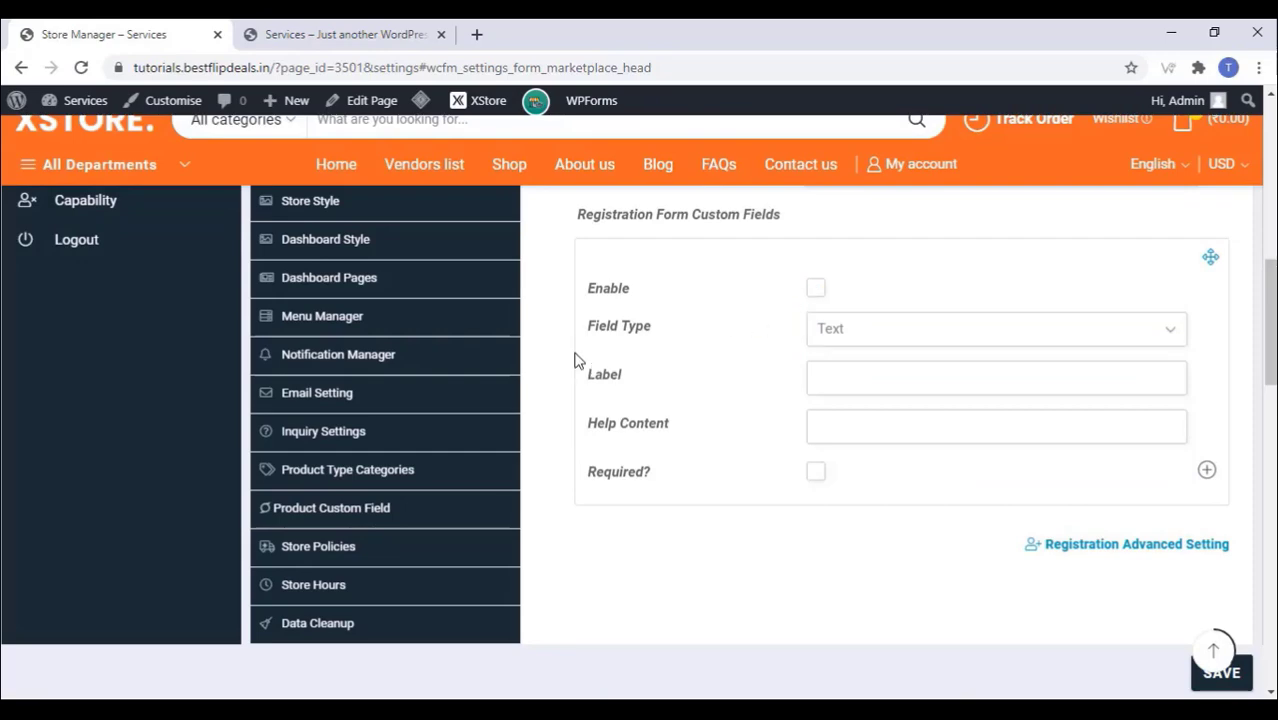
{"action": "scroll", "coordinate": [576, 360], "scroll_direction": "up", "scroll_amount": 4}
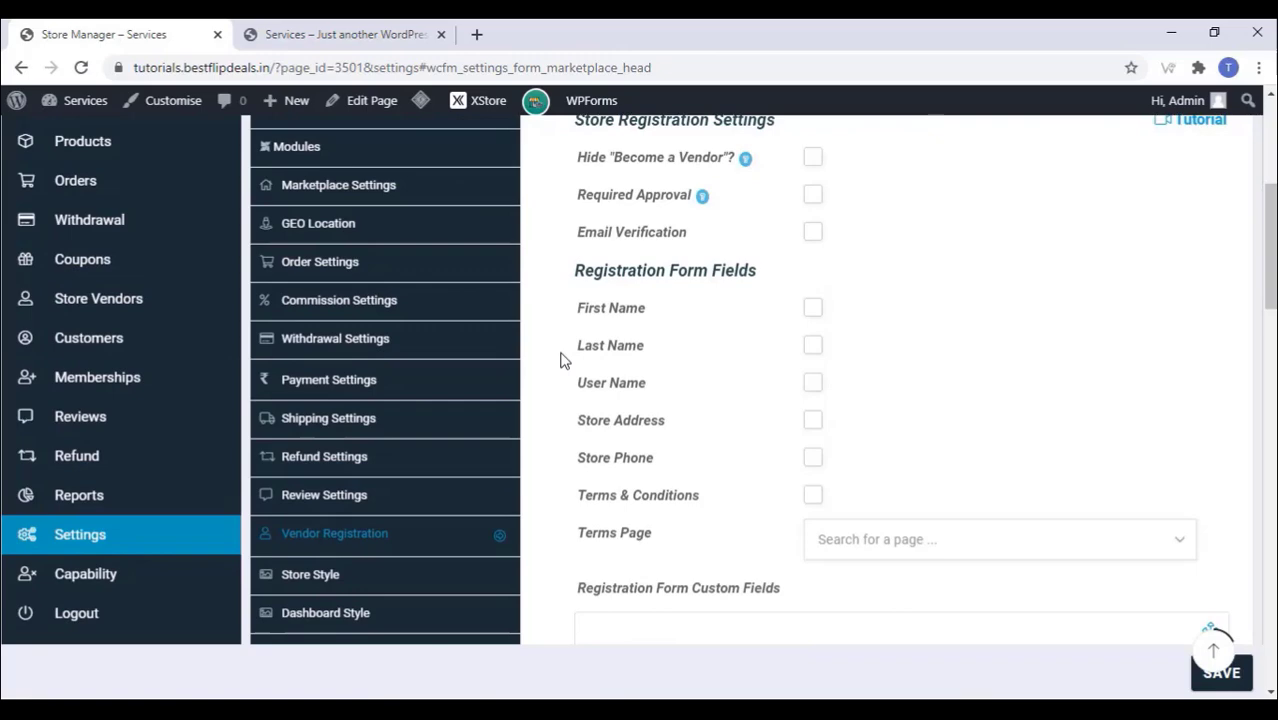
{"action": "scroll", "coordinate": [330, 400], "scroll_direction": "down", "scroll_amount": 3}
{"action": "left_click", "coordinate": [329, 390]}
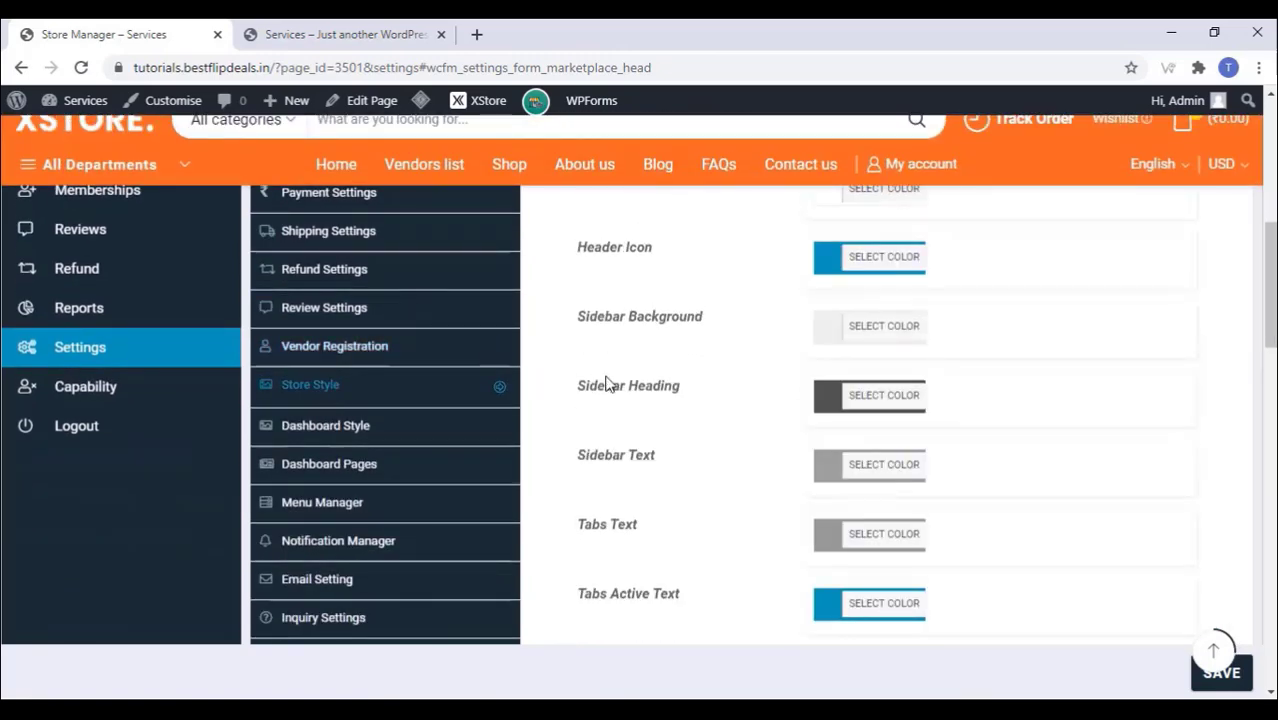
Step: Review the Dashboard Style colours and the Dashboard Pages endpoint settings
{"action": "scroll", "coordinate": [604, 383], "scroll_direction": "down", "scroll_amount": 10}
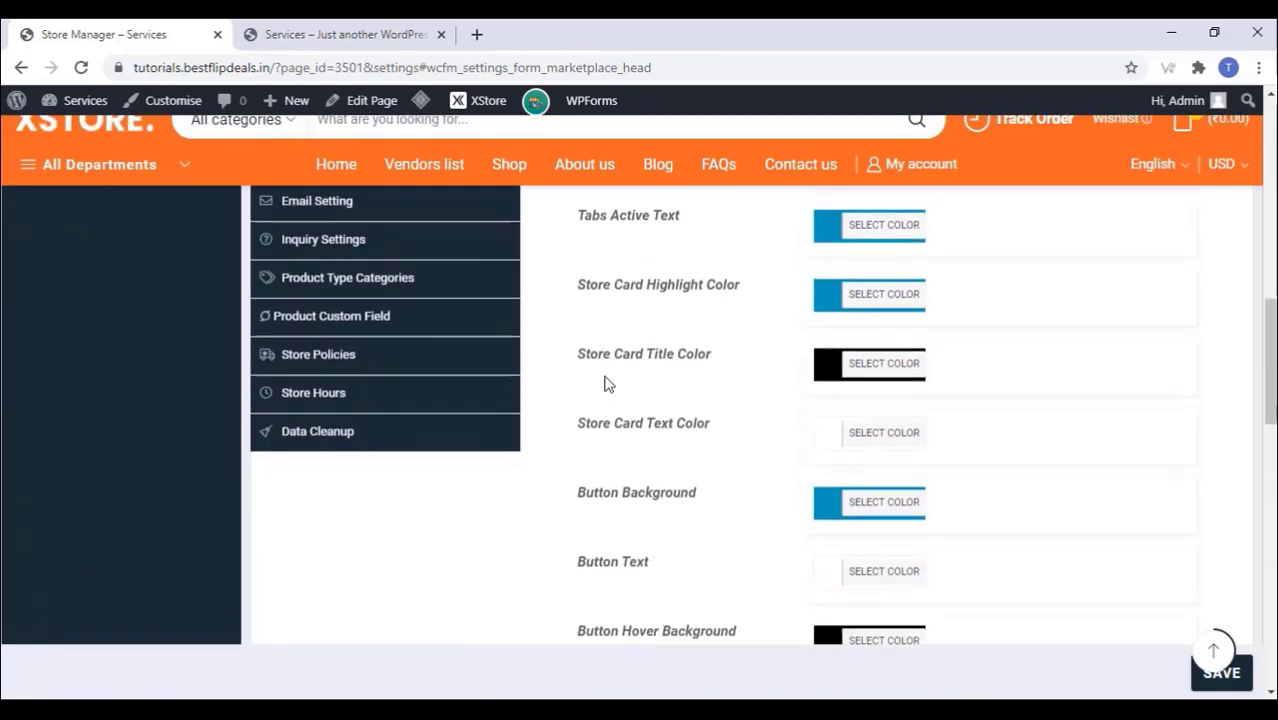
{"action": "scroll", "coordinate": [583, 380], "scroll_direction": "up", "scroll_amount": 5}
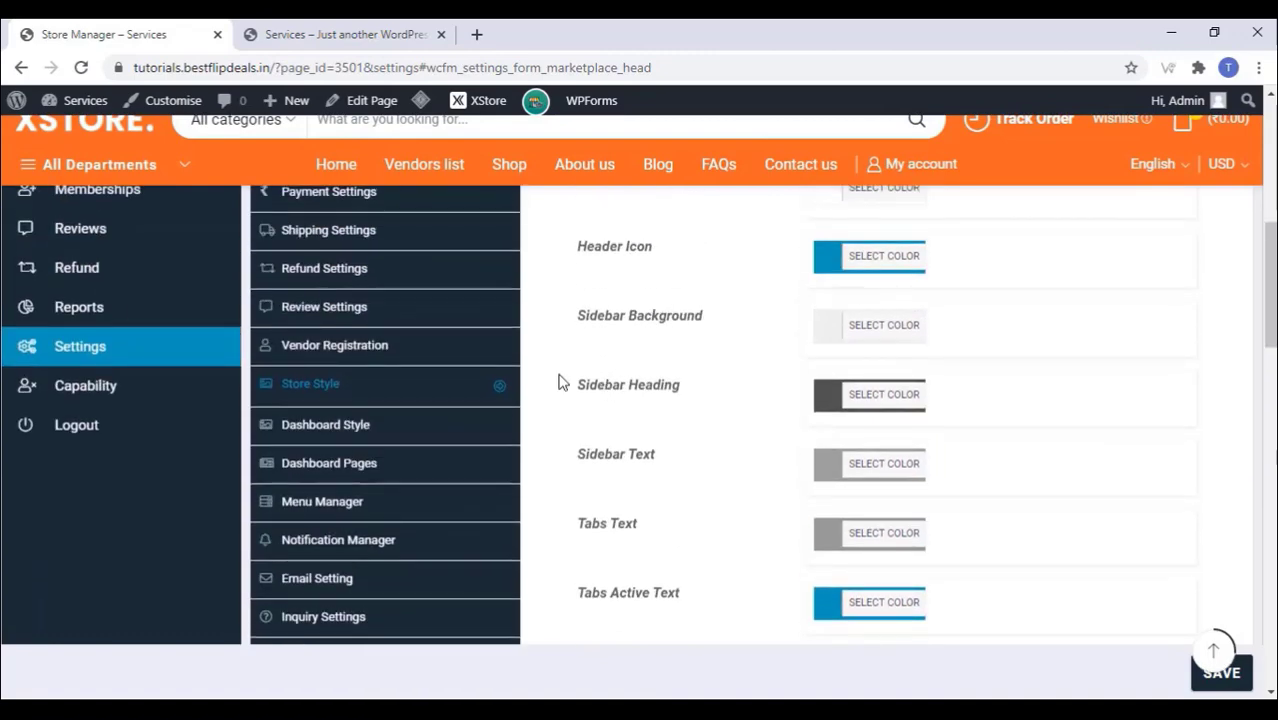
{"action": "left_click", "coordinate": [320, 425]}
{"action": "scroll", "coordinate": [628, 358], "scroll_direction": "down", "scroll_amount": 9}
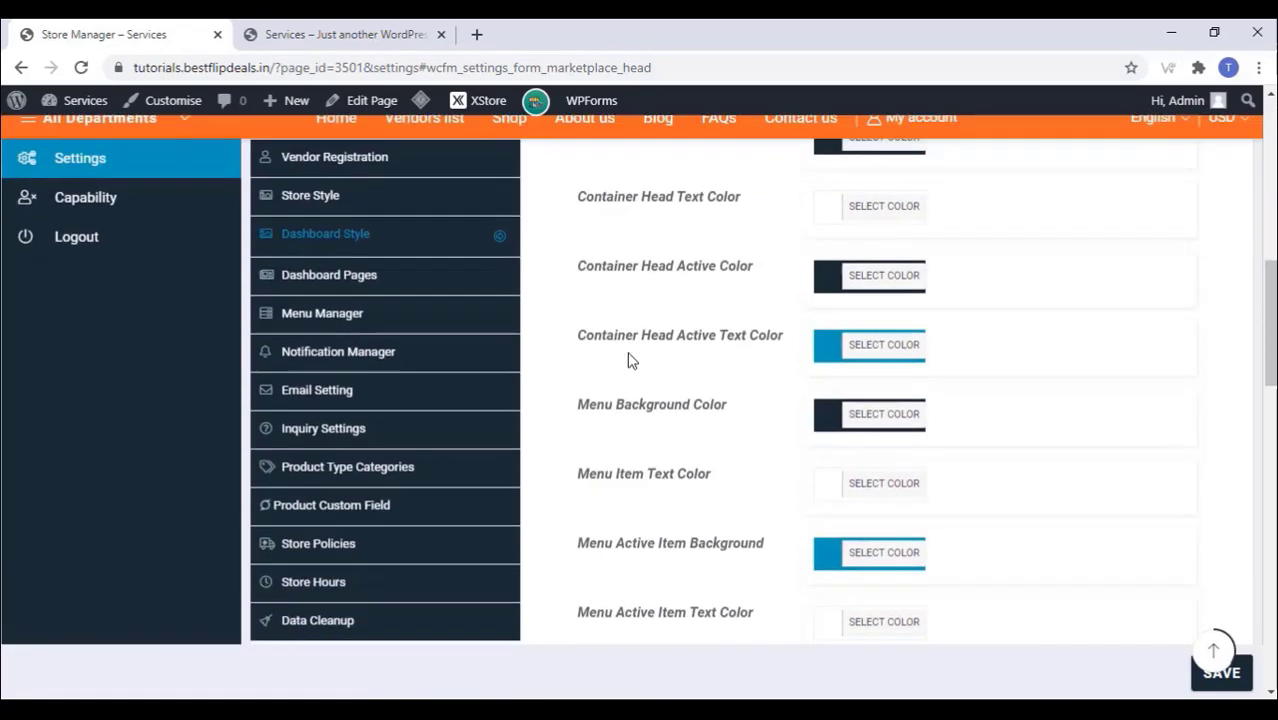
{"action": "scroll", "coordinate": [630, 356], "scroll_direction": "up", "scroll_amount": 3}
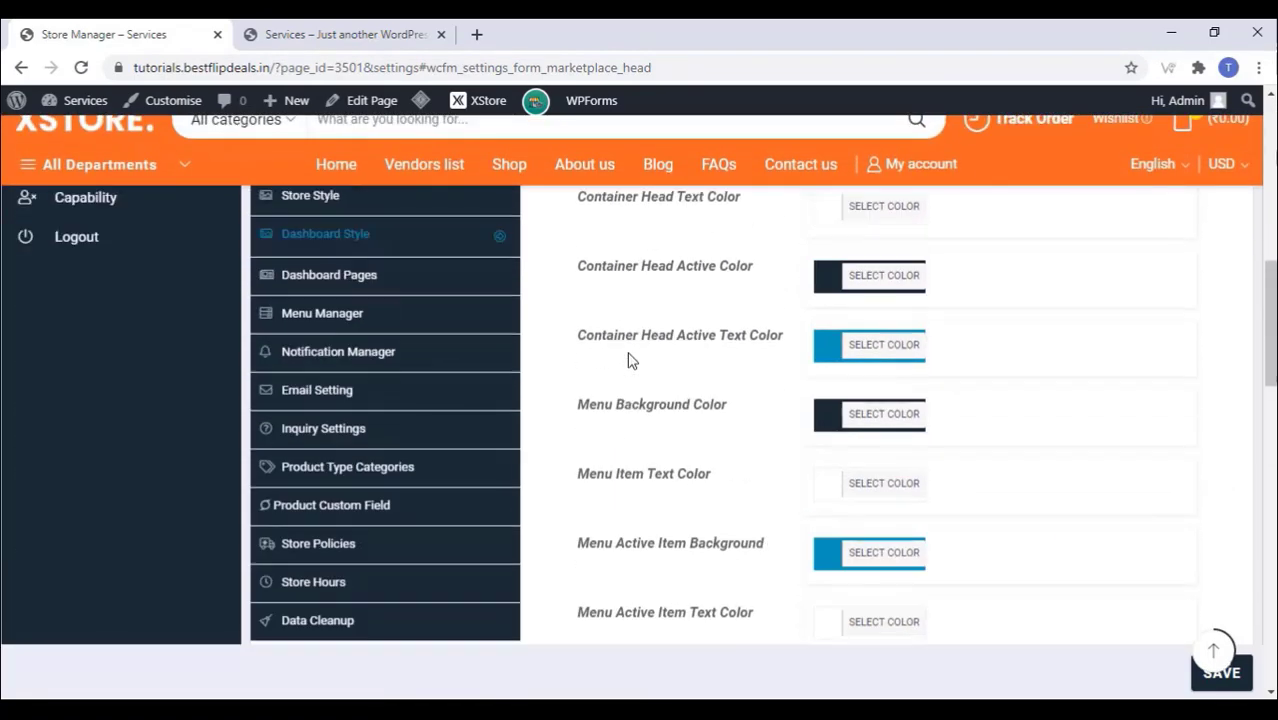
{"action": "left_click", "coordinate": [352, 285]}
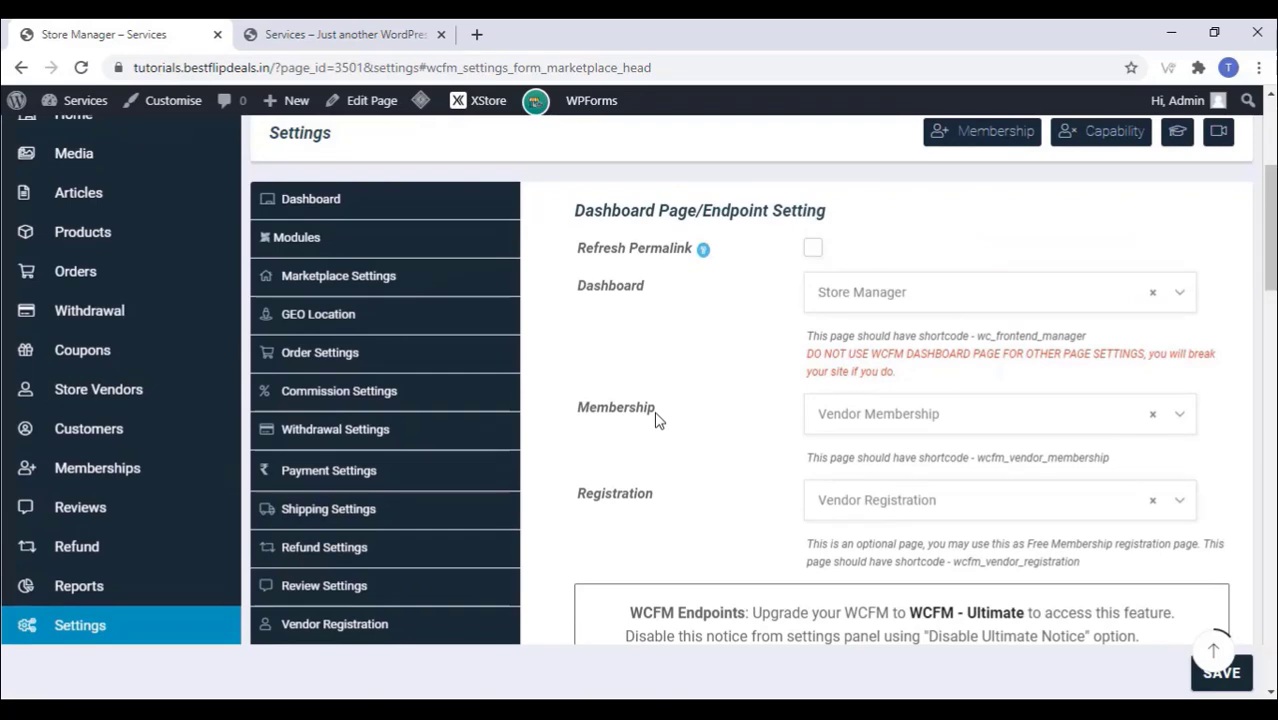
{"action": "scroll", "coordinate": [657, 420], "scroll_direction": "down", "scroll_amount": 10}
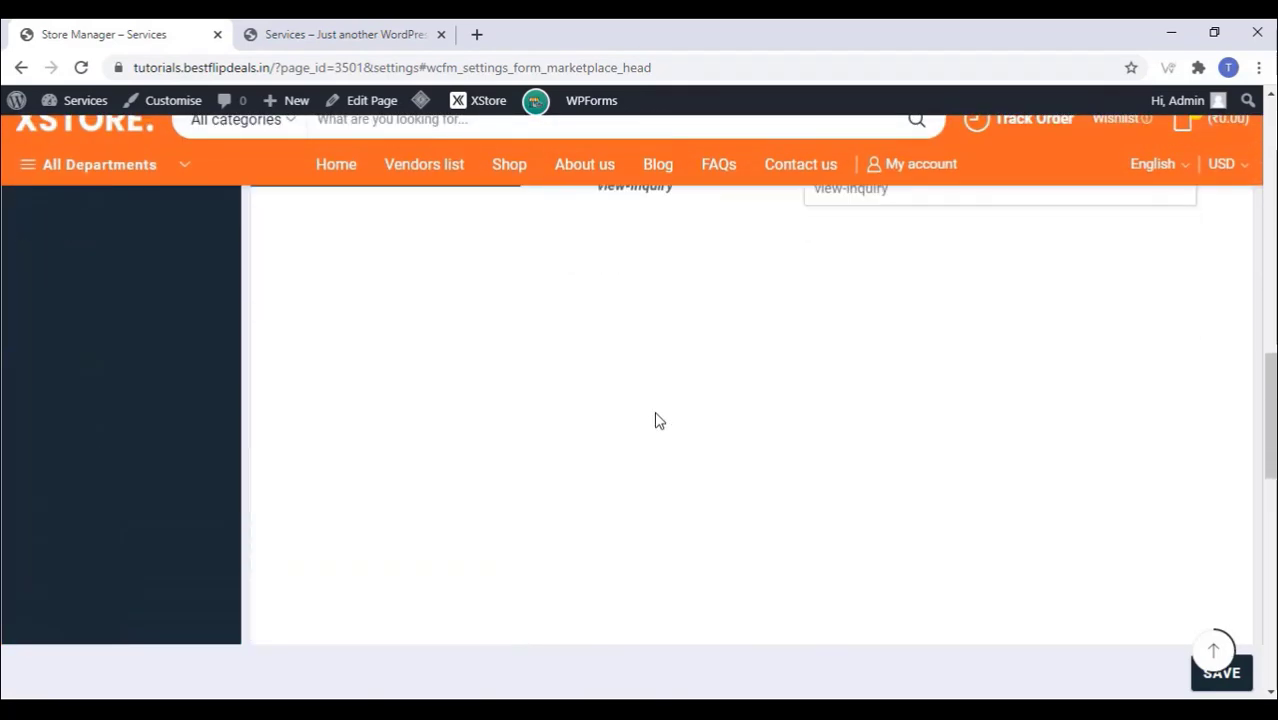
{"action": "scroll", "coordinate": [656, 420], "scroll_direction": "up", "scroll_amount": 7}
Step: Review the Menu Manager, Notification Manager and notification email settings
{"action": "left_click", "coordinate": [349, 500]}
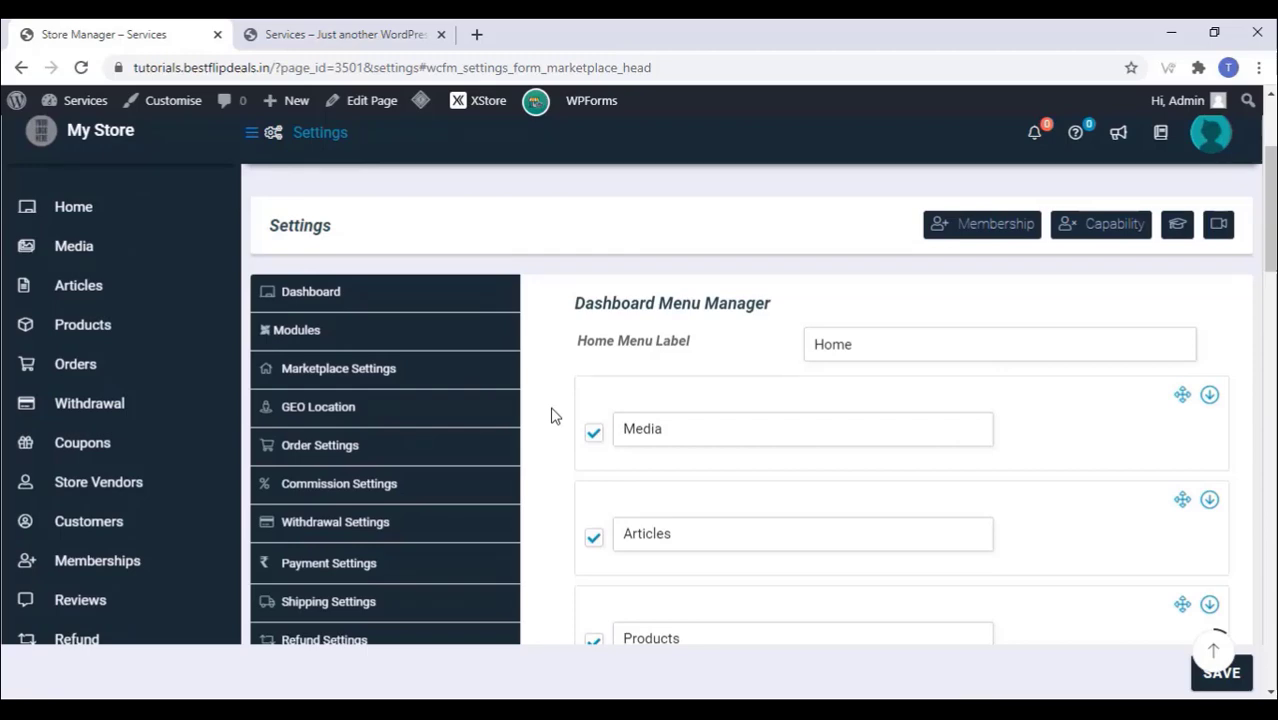
{"action": "scroll", "coordinate": [555, 416], "scroll_direction": "down", "scroll_amount": 9}
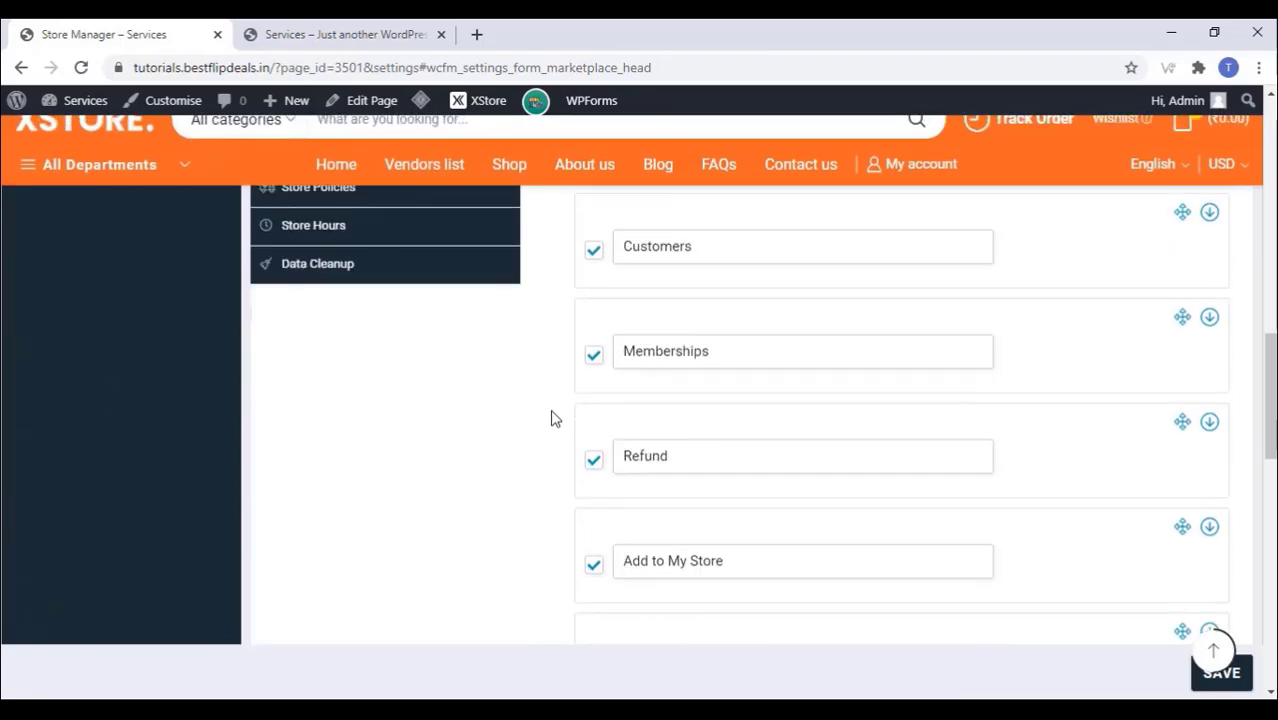
{"action": "scroll", "coordinate": [555, 418], "scroll_direction": "down", "scroll_amount": 4}
{"action": "scroll", "coordinate": [555, 418], "scroll_direction": "up", "scroll_amount": 10}
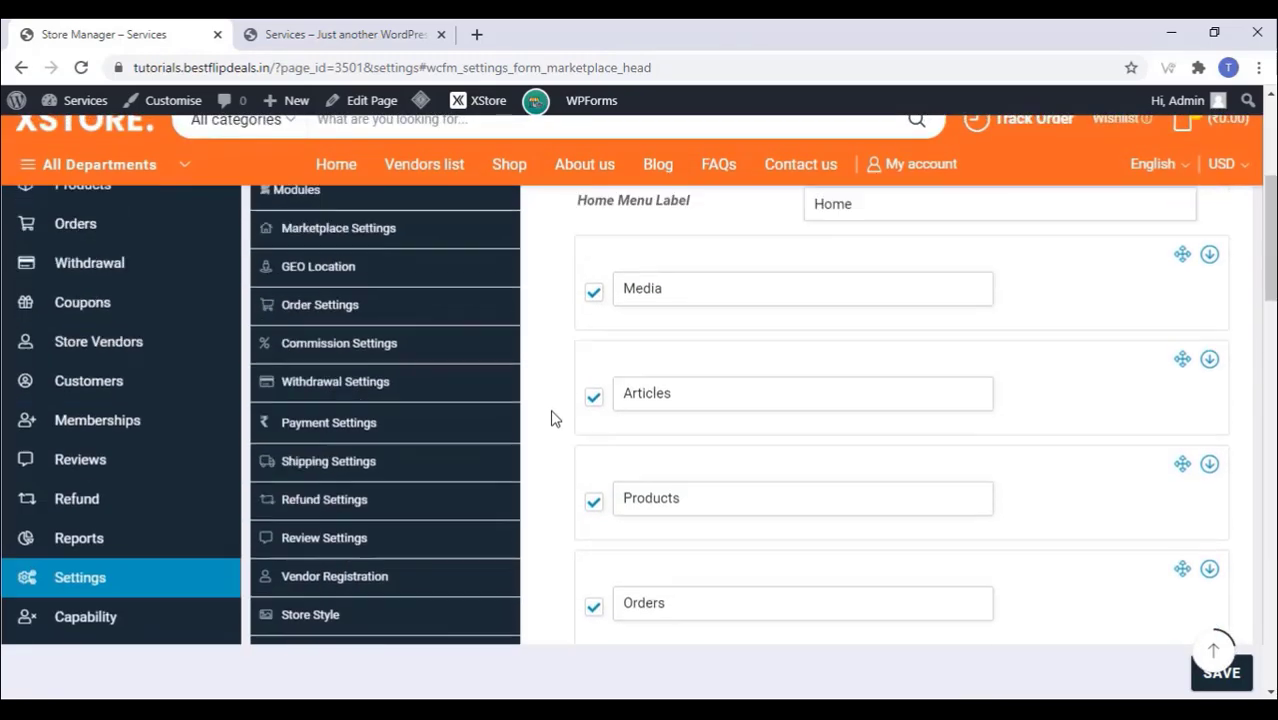
{"action": "scroll", "coordinate": [553, 416], "scroll_direction": "down", "scroll_amount": 5}
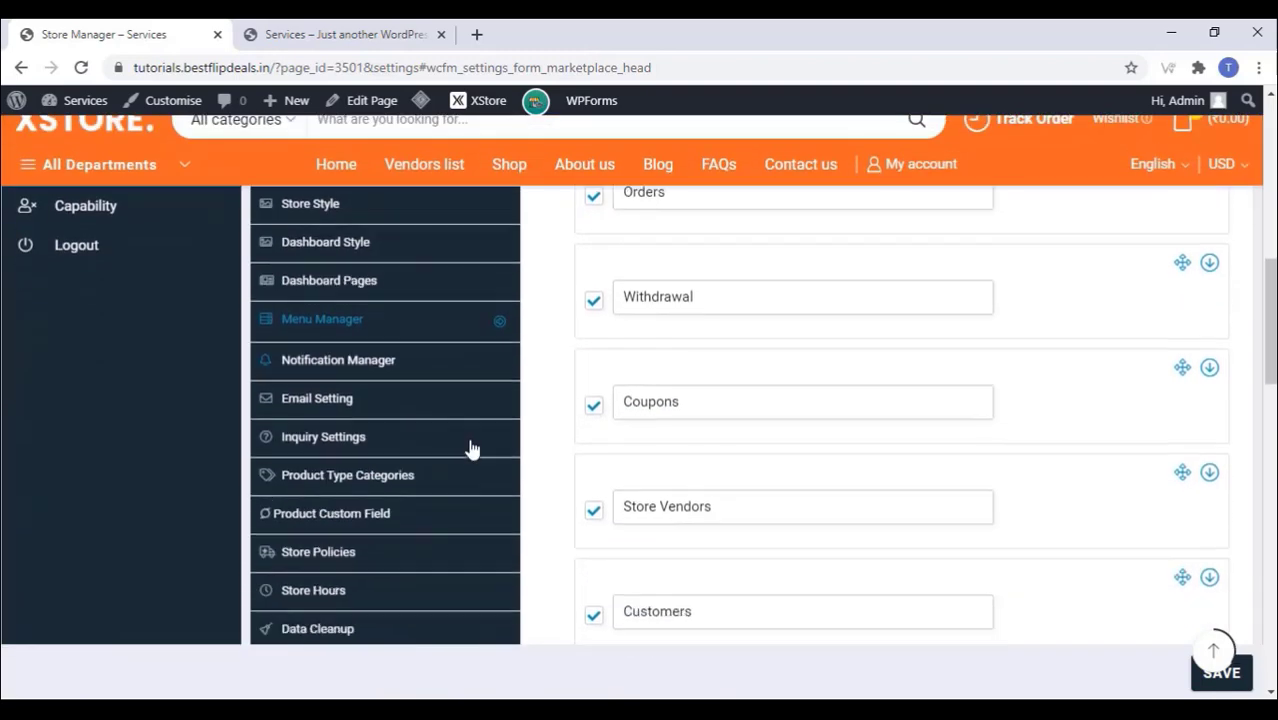
{"action": "left_click", "coordinate": [328, 355]}
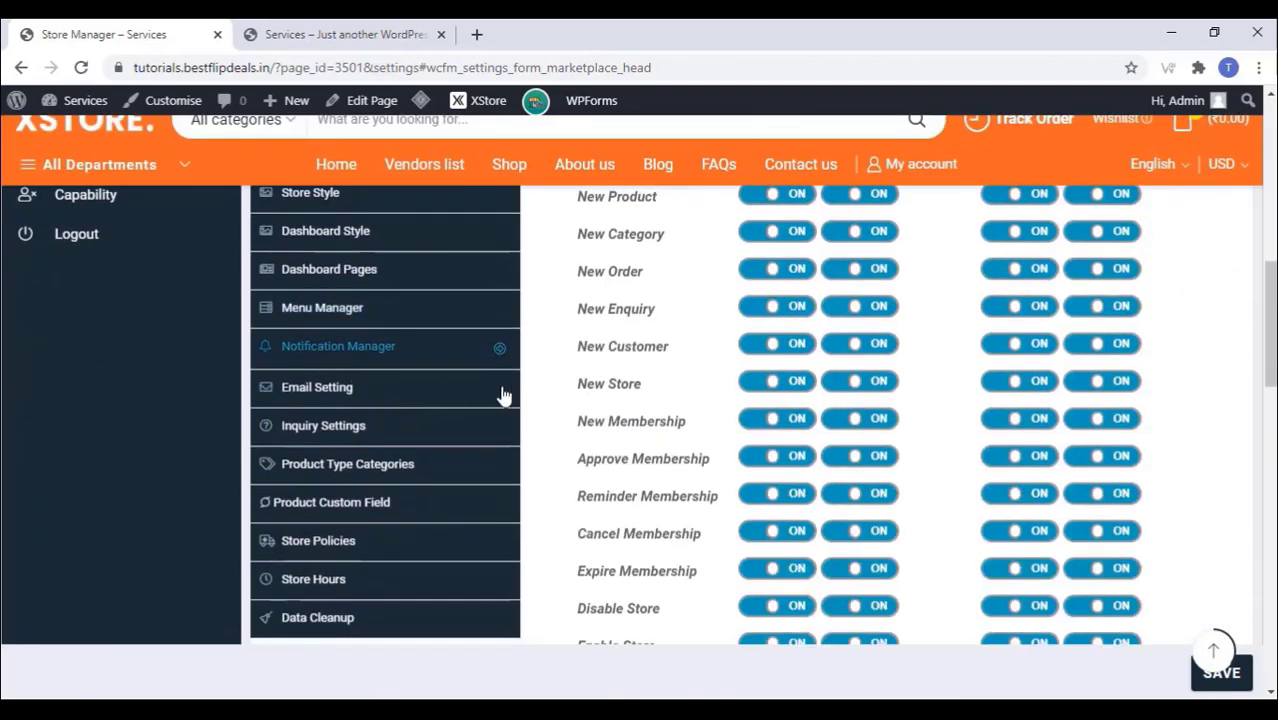
{"action": "scroll", "coordinate": [585, 368], "scroll_direction": "up", "scroll_amount": 5}
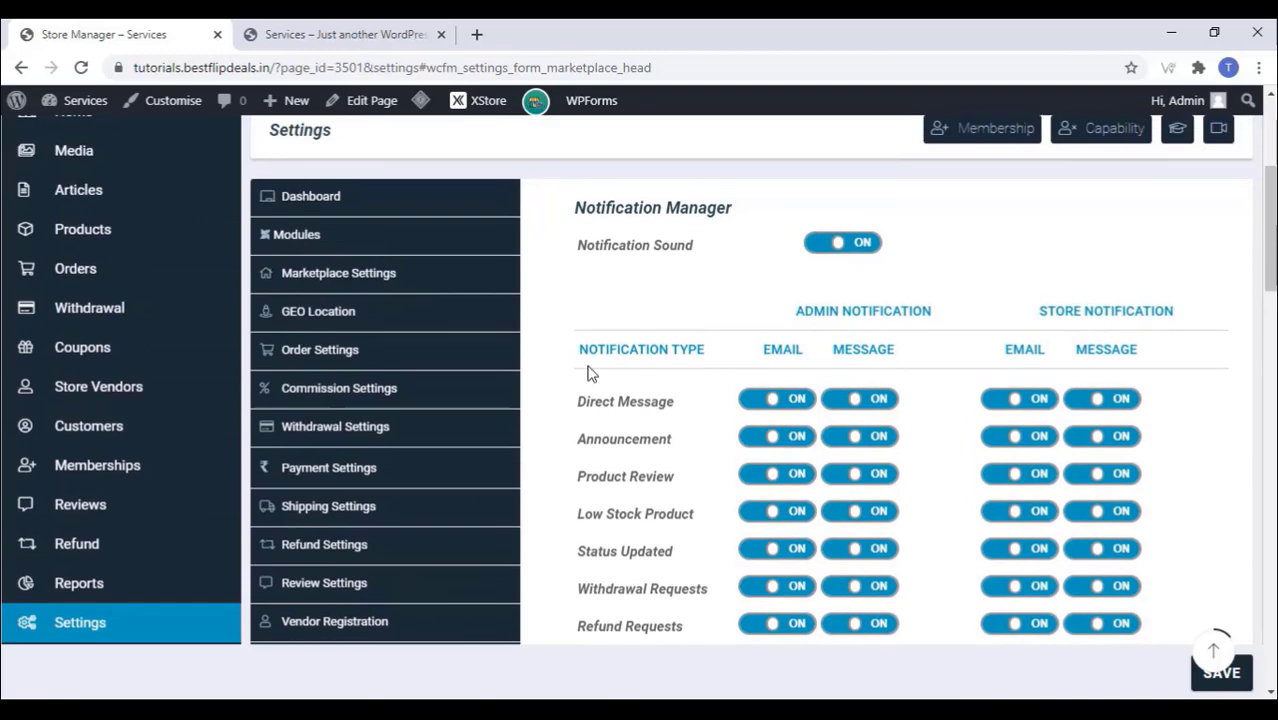
{"action": "scroll", "coordinate": [588, 372], "scroll_direction": "down", "scroll_amount": 5}
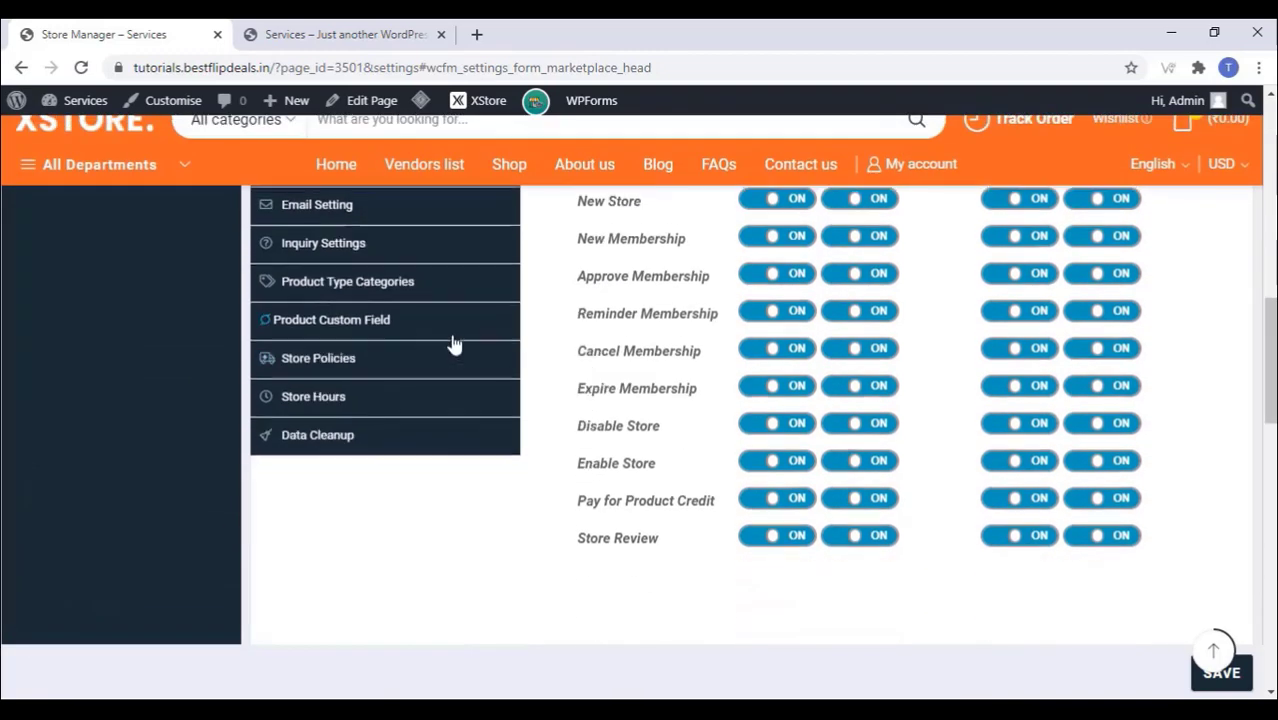
{"action": "left_click", "coordinate": [332, 387]}
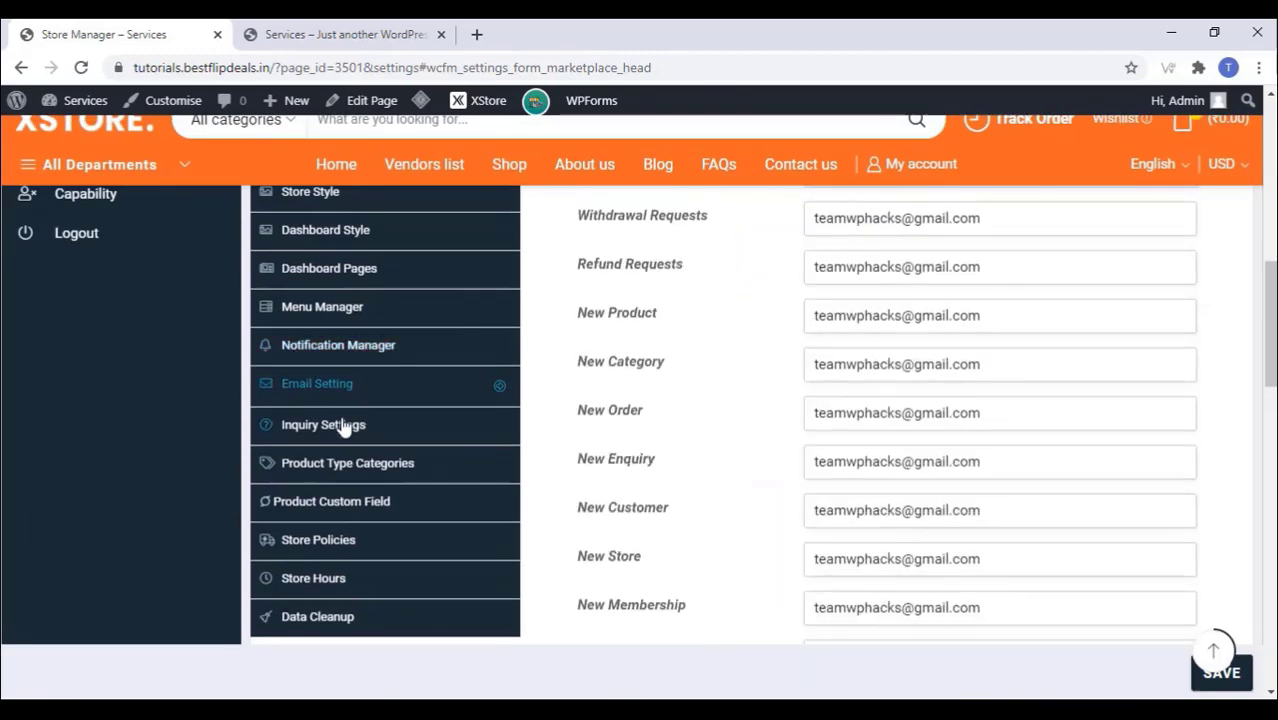
Step: Review the Inquiry and Product Type Categories settings, leaving them unchanged
{"action": "left_click", "coordinate": [342, 427]}
{"action": "scroll", "coordinate": [616, 379], "scroll_direction": "up", "scroll_amount": 3}
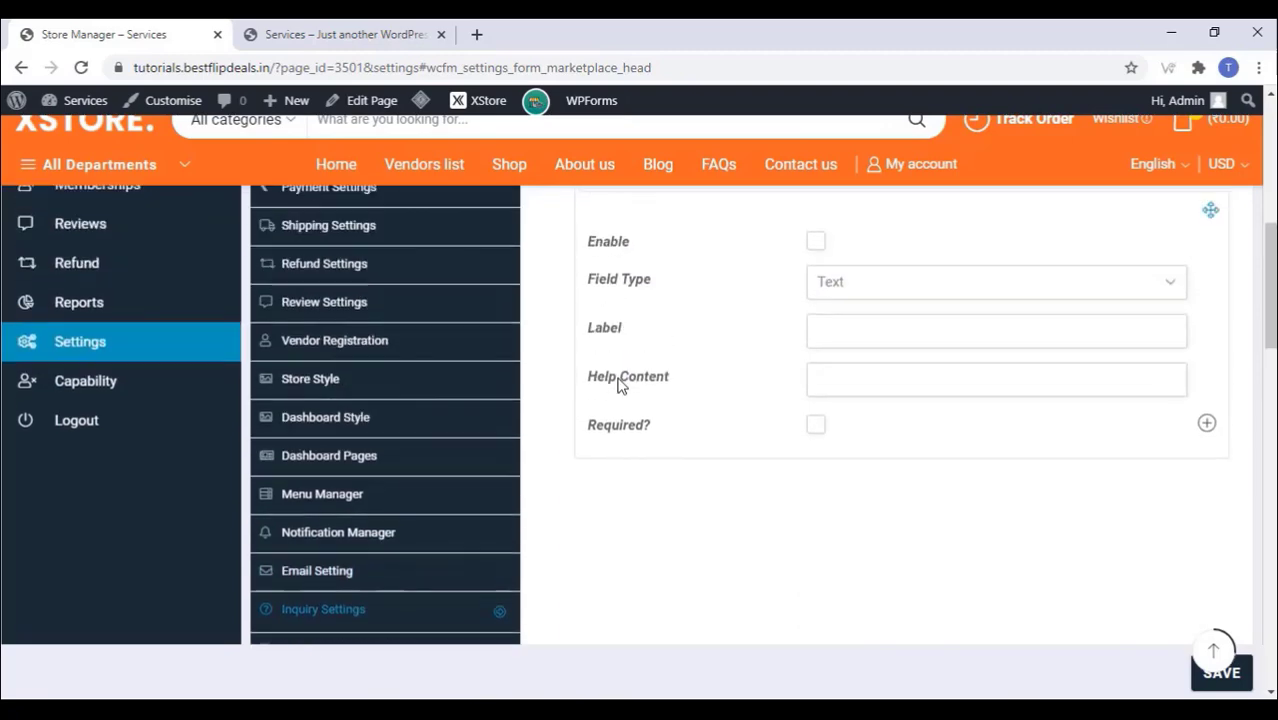
{"action": "scroll", "coordinate": [619, 385], "scroll_direction": "up", "scroll_amount": 2}
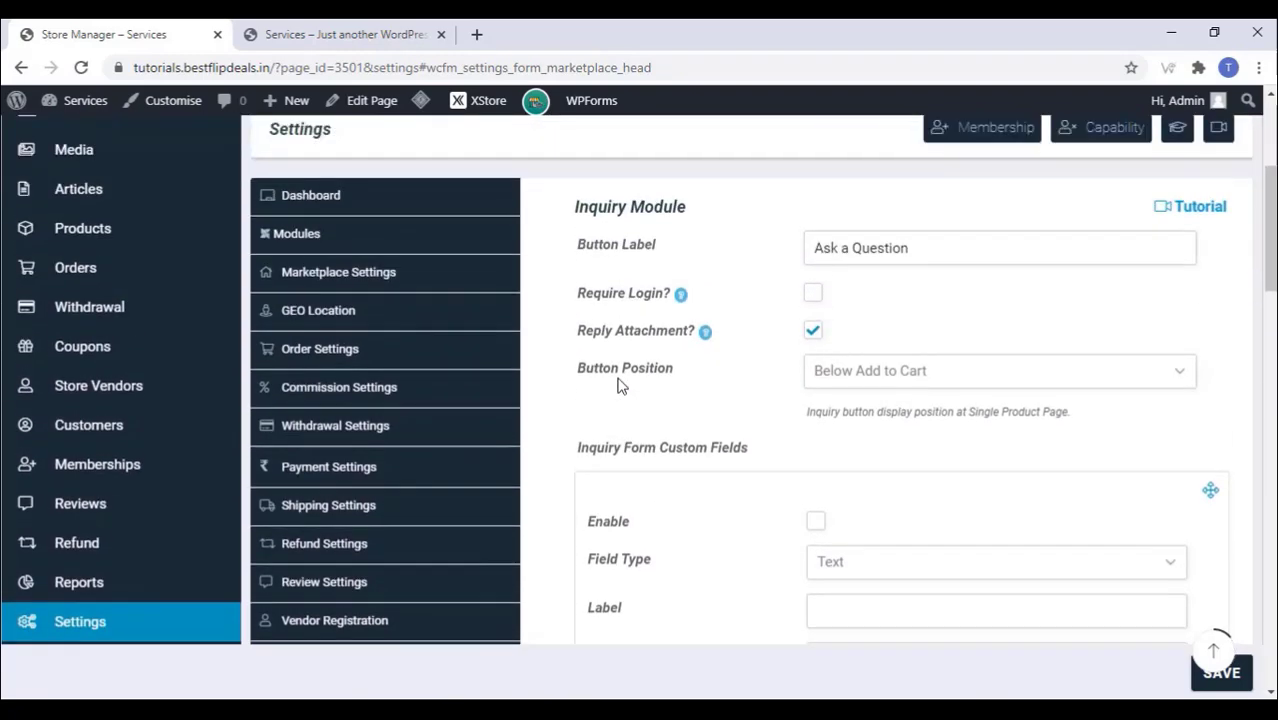
{"action": "scroll", "coordinate": [617, 385], "scroll_direction": "down", "scroll_amount": 10}
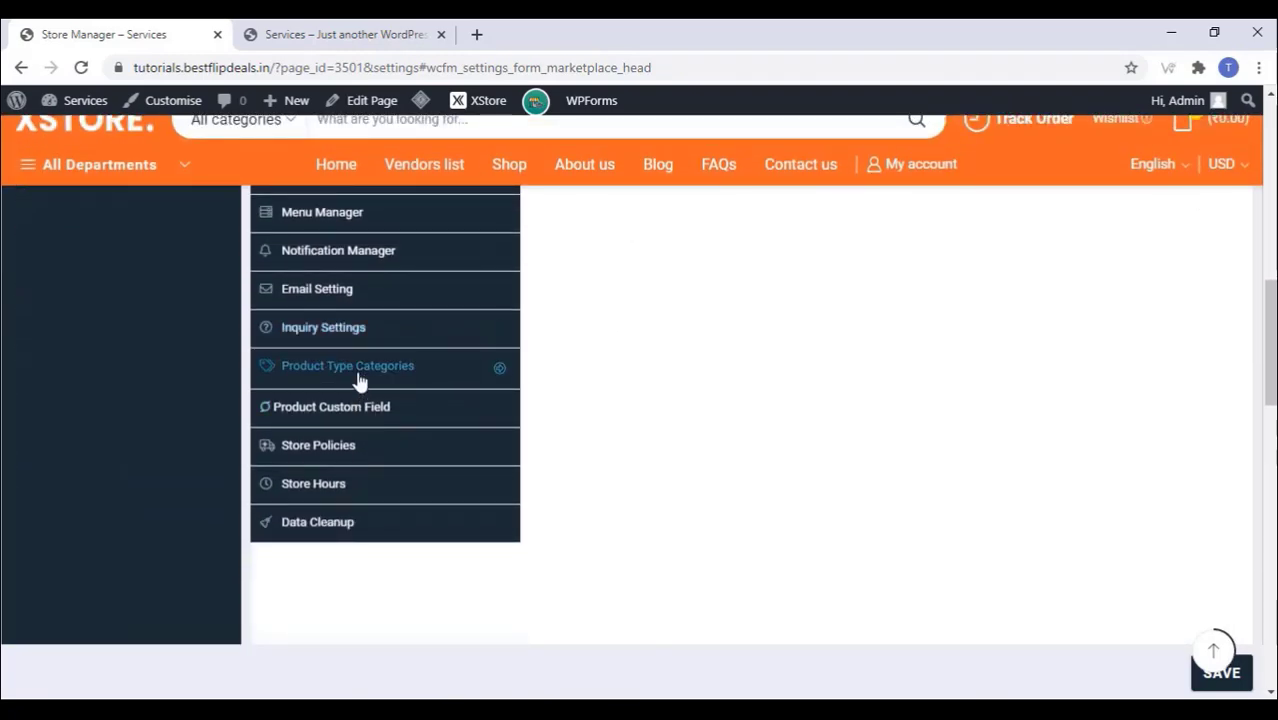
{"action": "left_click", "coordinate": [358, 381]}
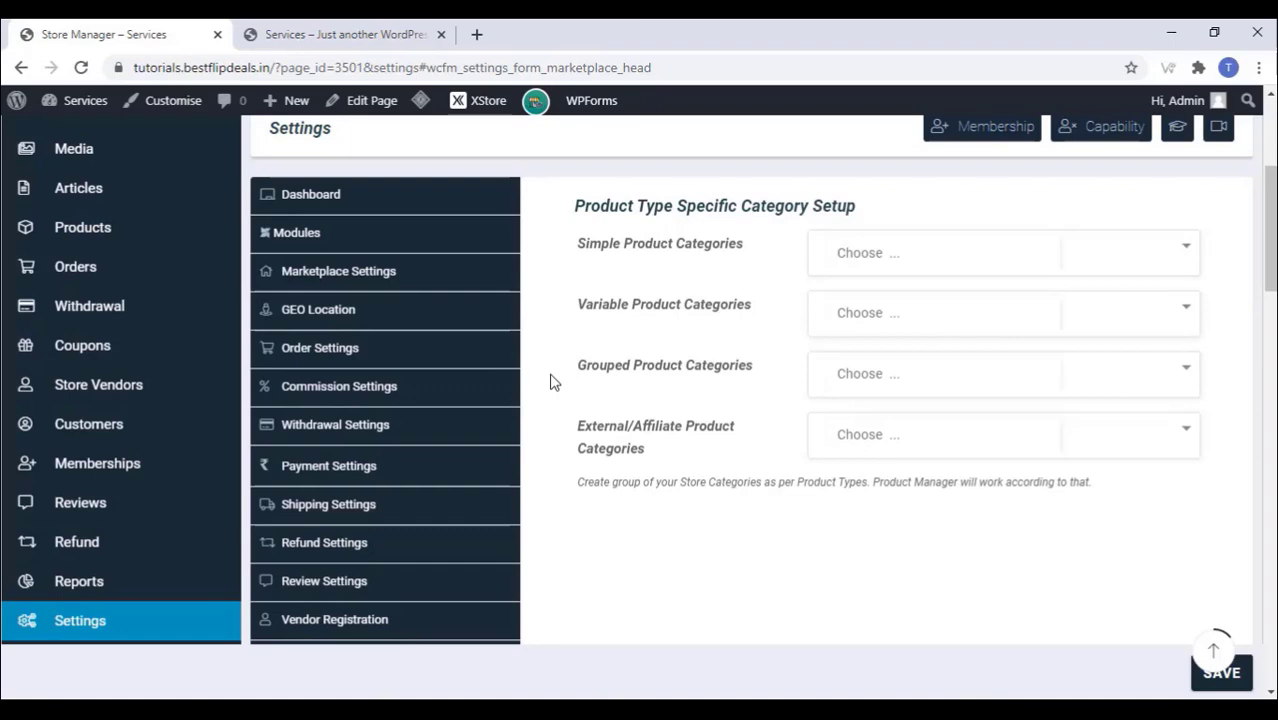
{"action": "scroll", "coordinate": [560, 380], "scroll_direction": "down", "scroll_amount": 5}
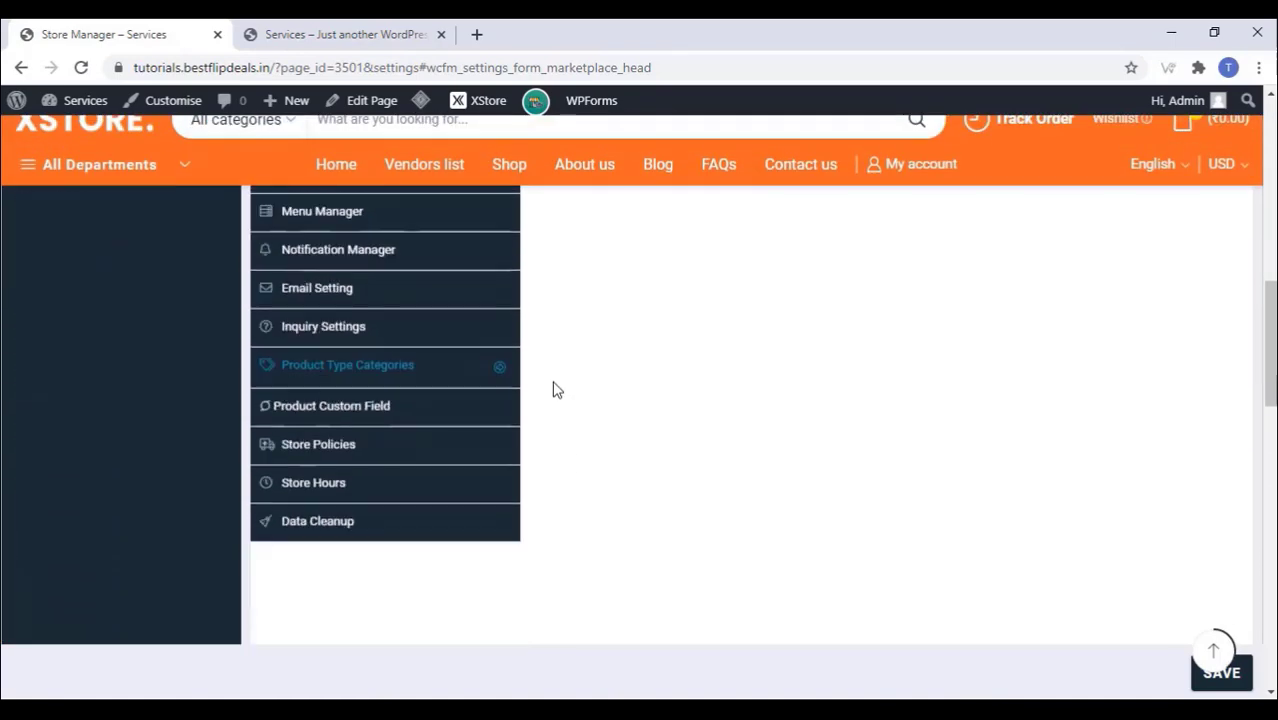
{"action": "left_click", "coordinate": [345, 410]}
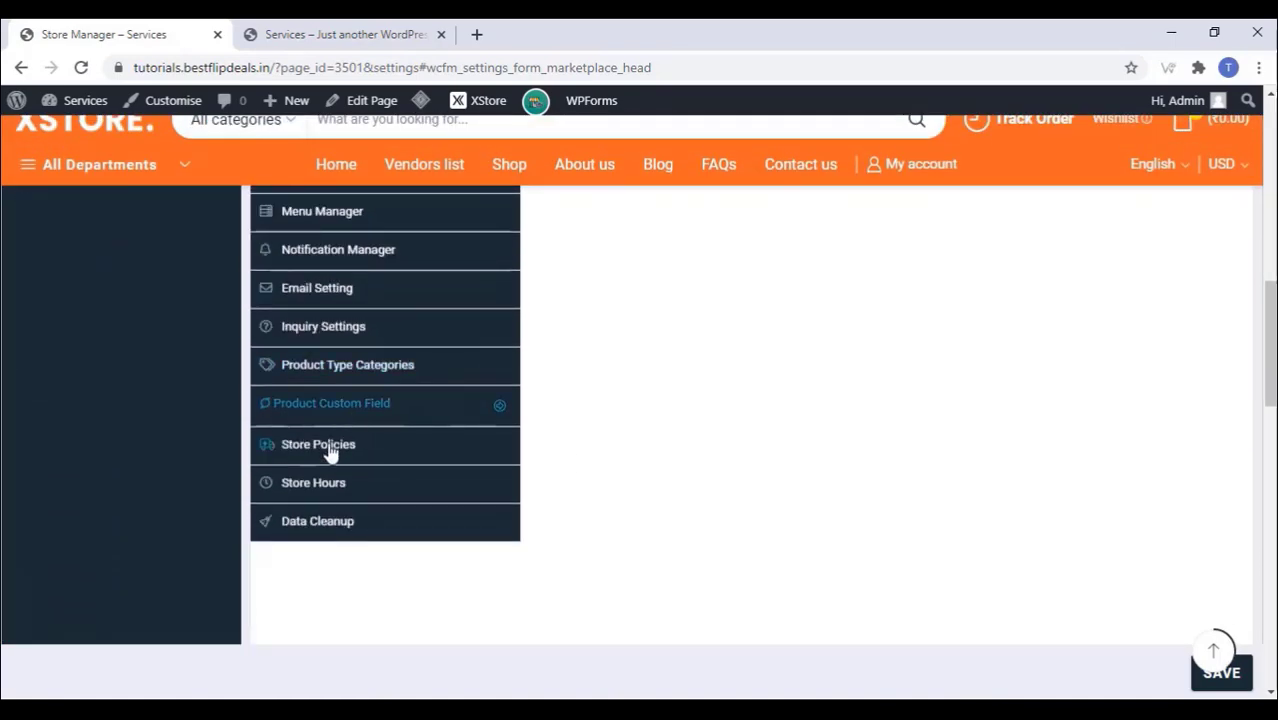
Step: Review Store Policies and the empty Store Hours time slots, then save the marketplace settings
{"action": "left_click", "coordinate": [336, 448]}
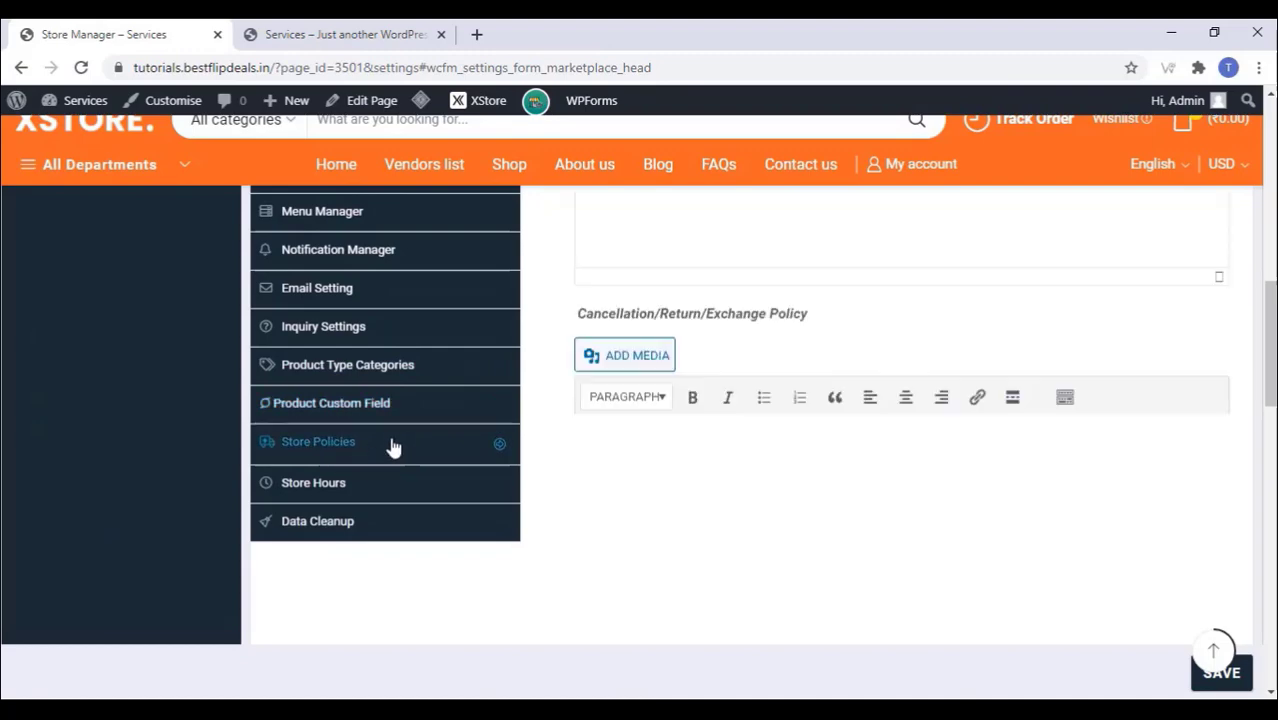
{"action": "scroll", "coordinate": [546, 400], "scroll_direction": "up", "scroll_amount": 1}
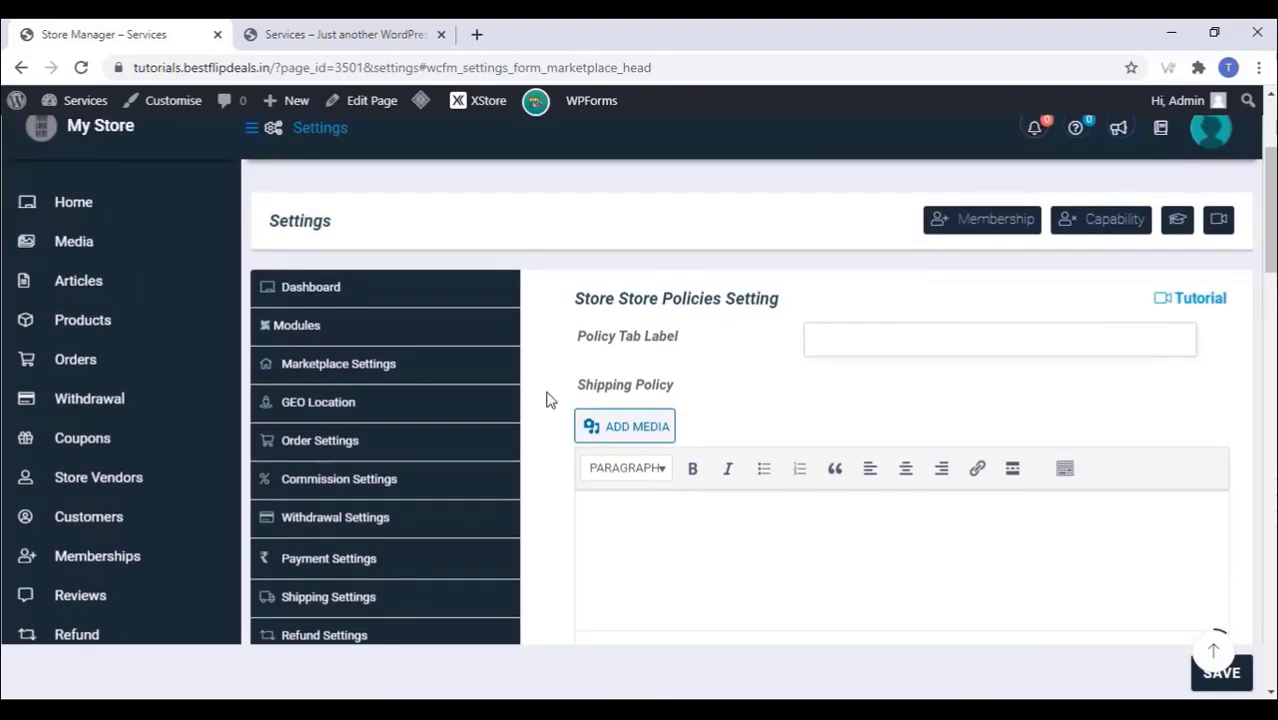
{"action": "scroll", "coordinate": [546, 400], "scroll_direction": "down", "scroll_amount": 4}
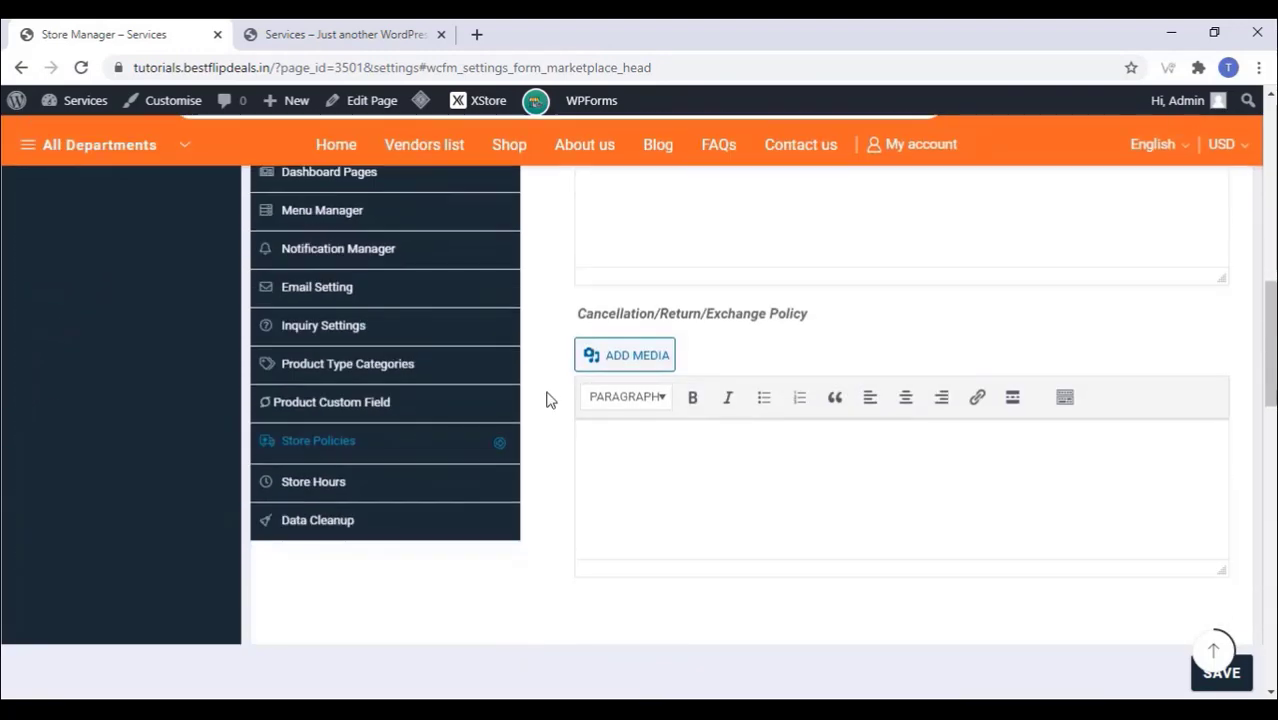
{"action": "left_click", "coordinate": [305, 487]}
{"action": "scroll", "coordinate": [532, 393], "scroll_direction": "up", "scroll_amount": 5}
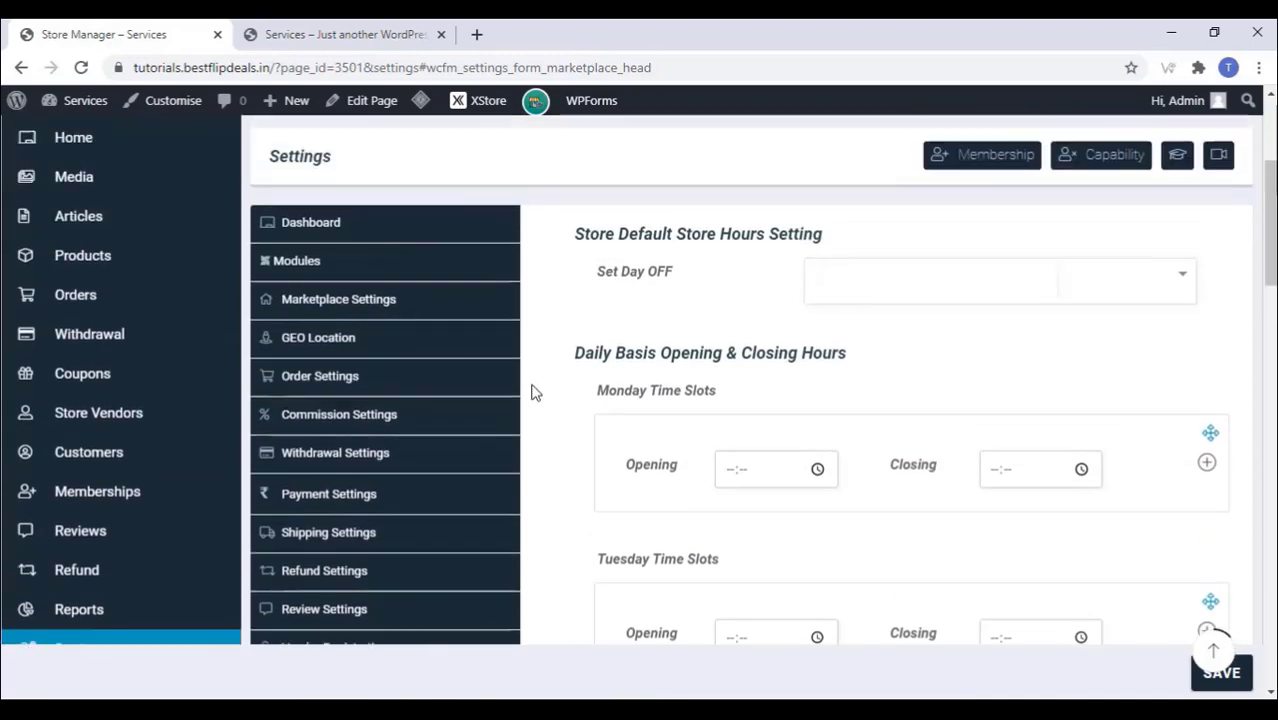
{"action": "scroll", "coordinate": [532, 393], "scroll_direction": "down", "scroll_amount": 8}
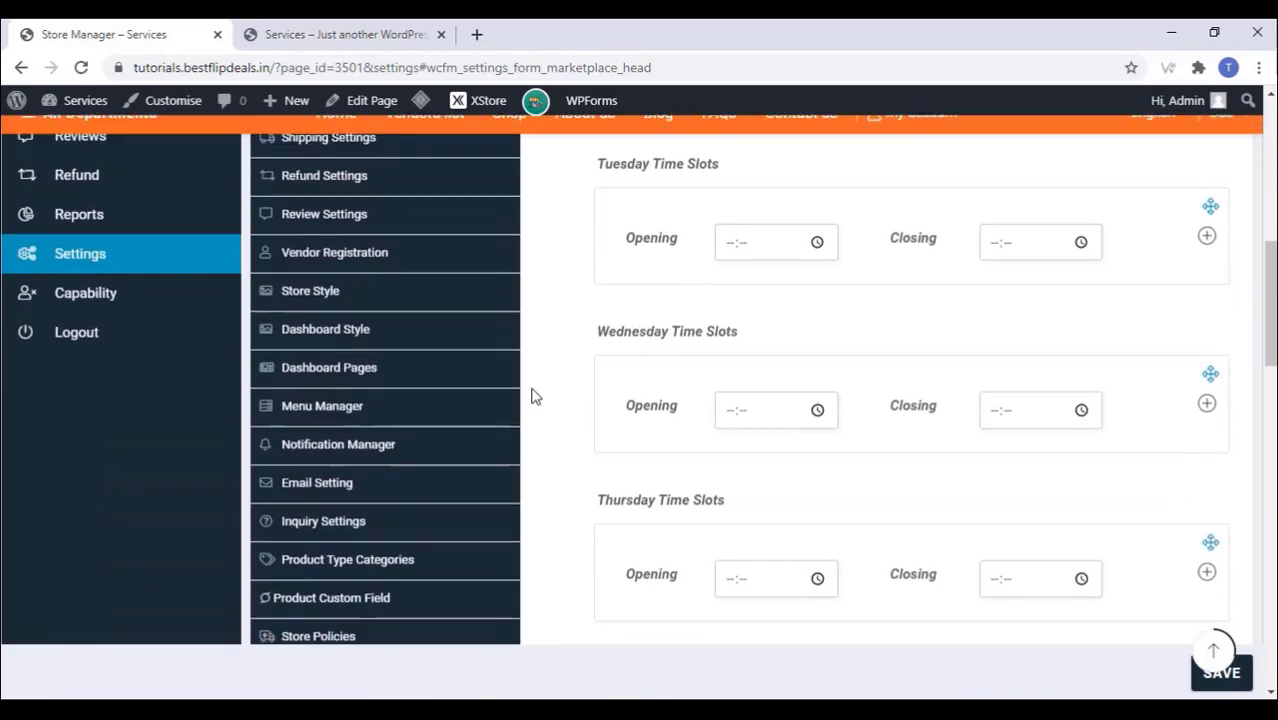
{"action": "left_click", "coordinate": [1228, 675]}
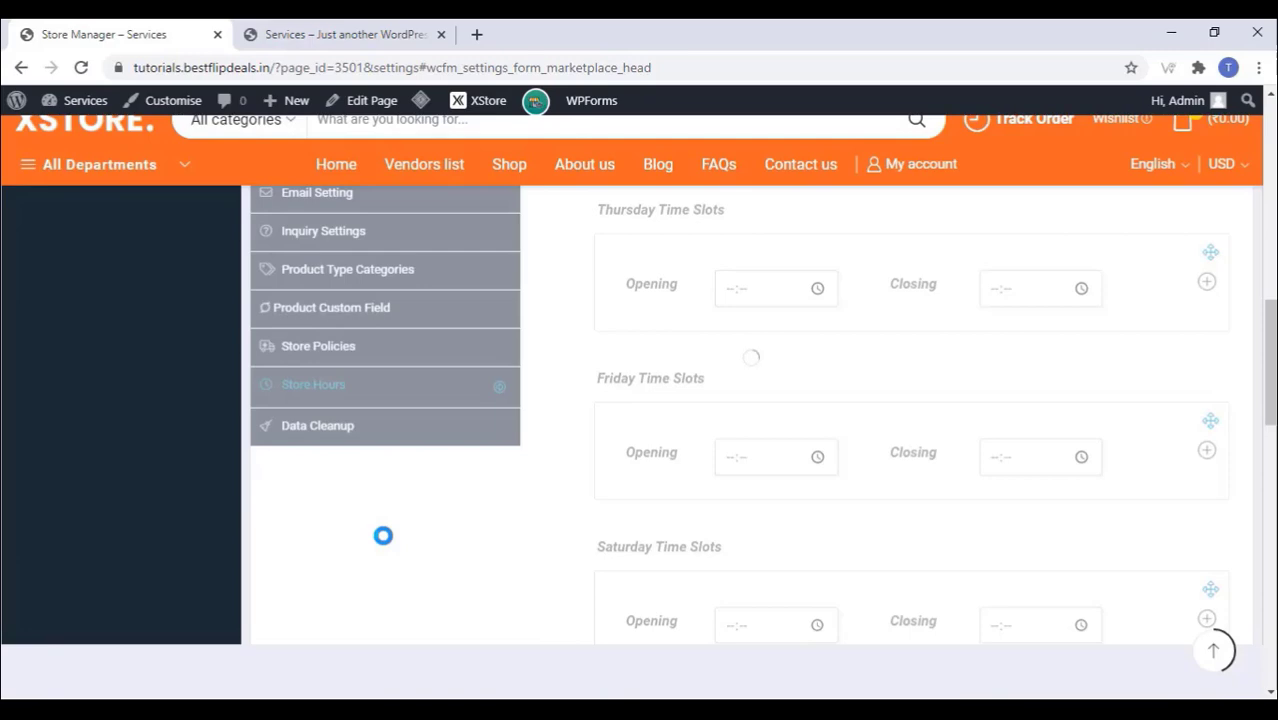
{"action": "scroll", "coordinate": [383, 540], "scroll_direction": "up", "scroll_amount": 5}
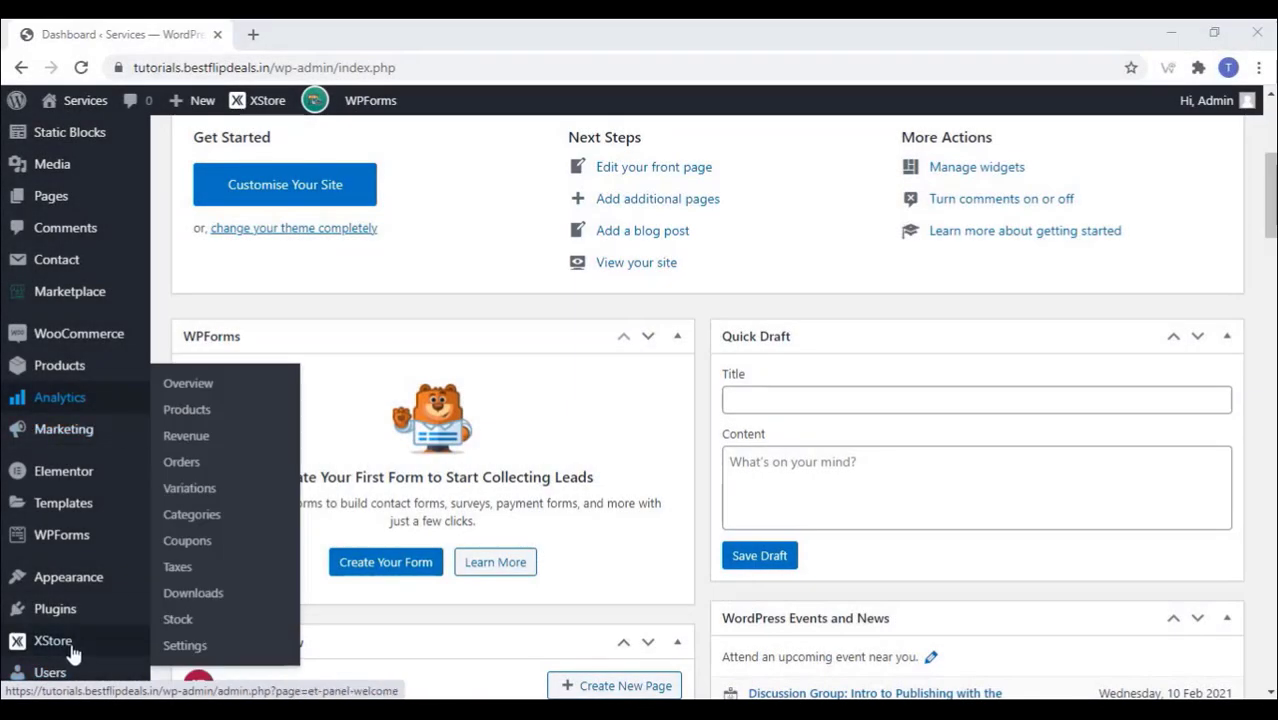
Step: Open the XStore Header Builder from the dashboard sidebar
{"action": "mouse_move", "coordinate": [84, 645]}
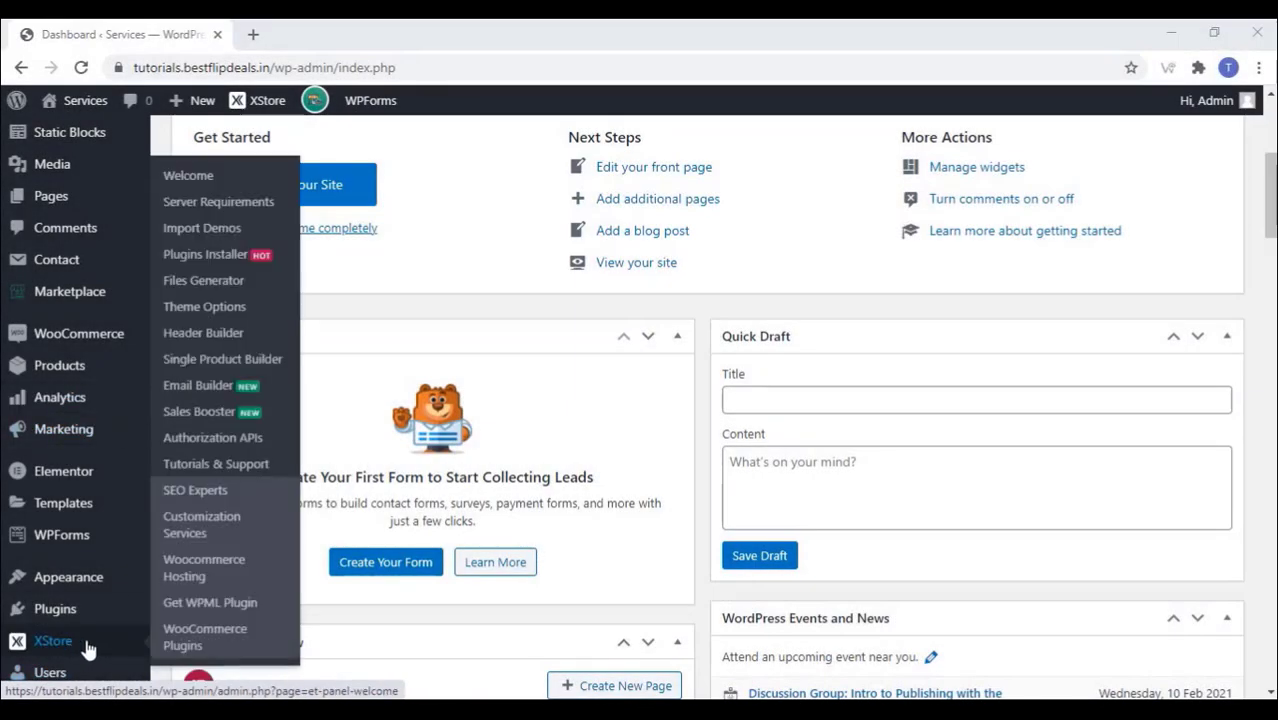
{"action": "left_click", "coordinate": [226, 334]}
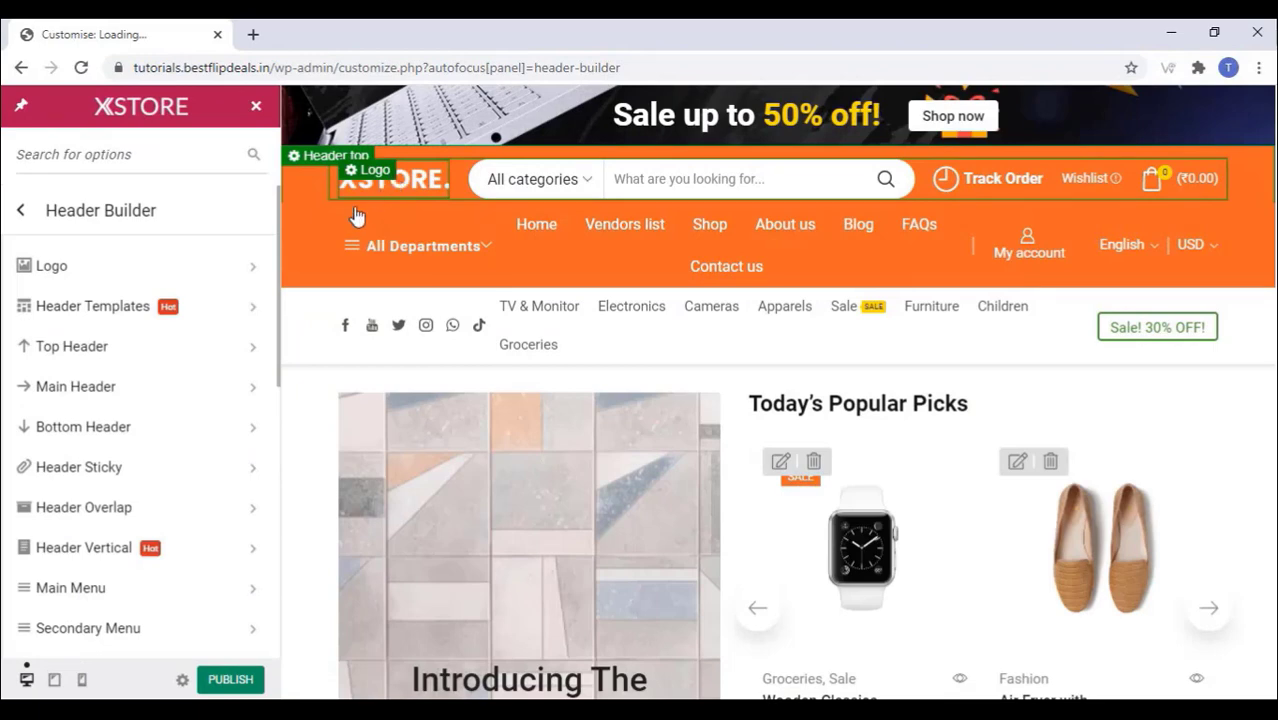
Step: Upload the Fast Service image as the site logo and delete the bottom row's secondary menu block
{"action": "left_click", "coordinate": [352, 190]}
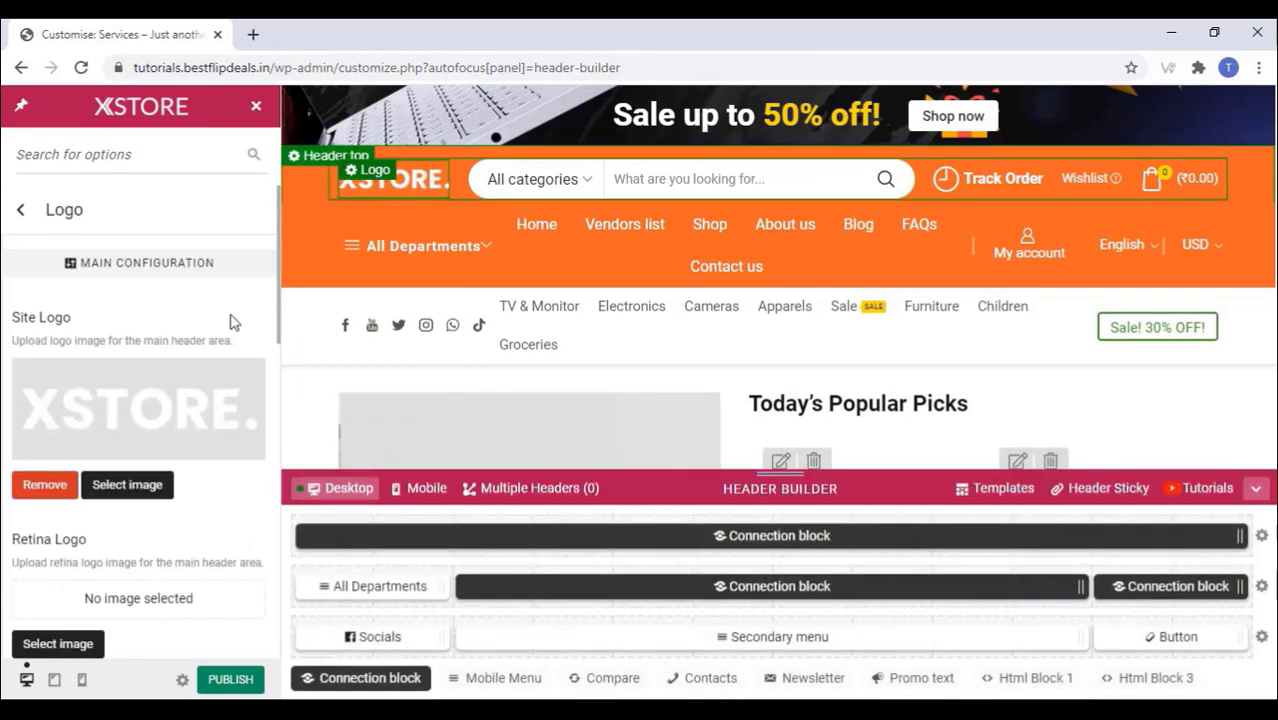
{"action": "left_click", "coordinate": [127, 484]}
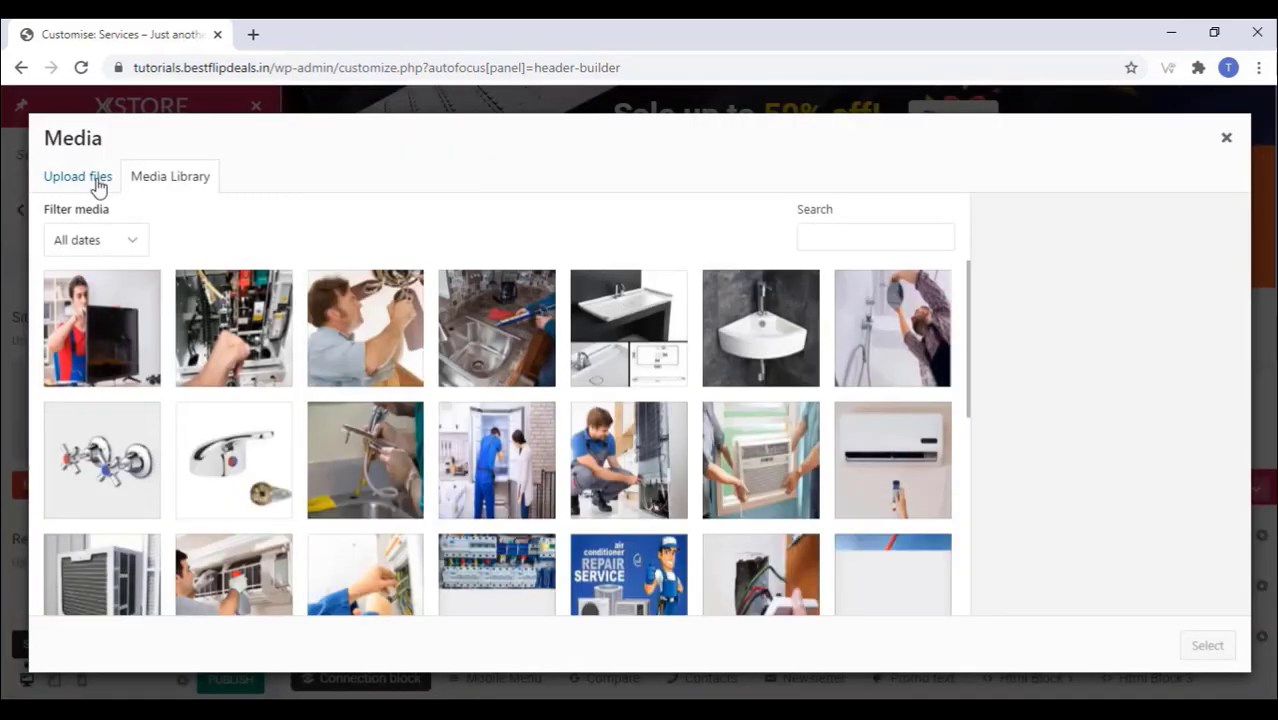
{"action": "left_click", "coordinate": [80, 177]}
{"action": "left_click", "coordinate": [629, 430]}
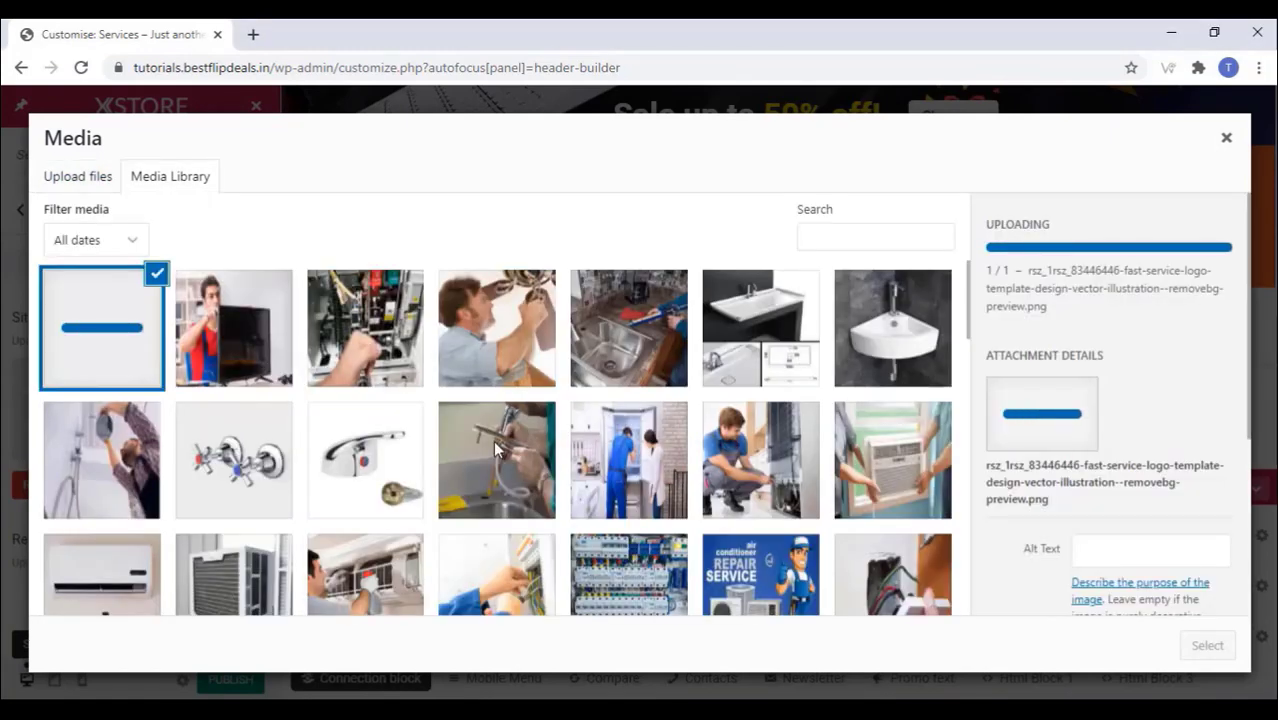
{"action": "left_click", "coordinate": [1207, 646]}
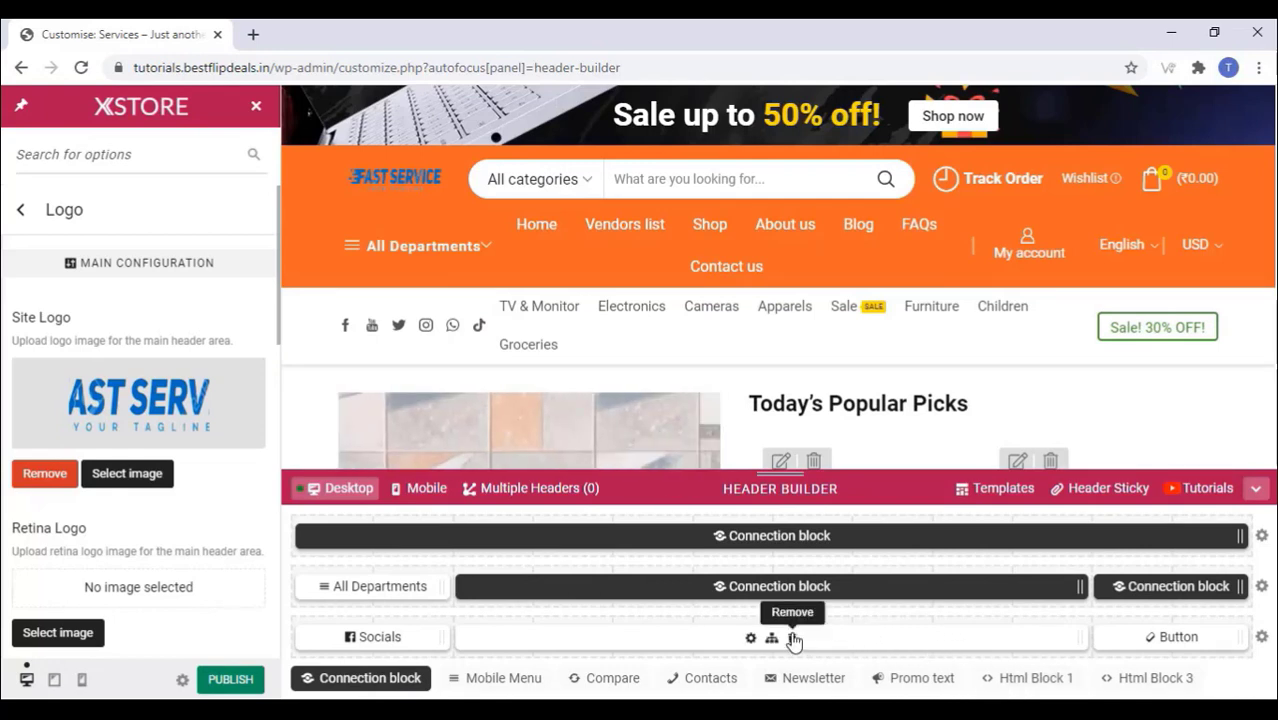
{"action": "left_click", "coordinate": [794, 639]}
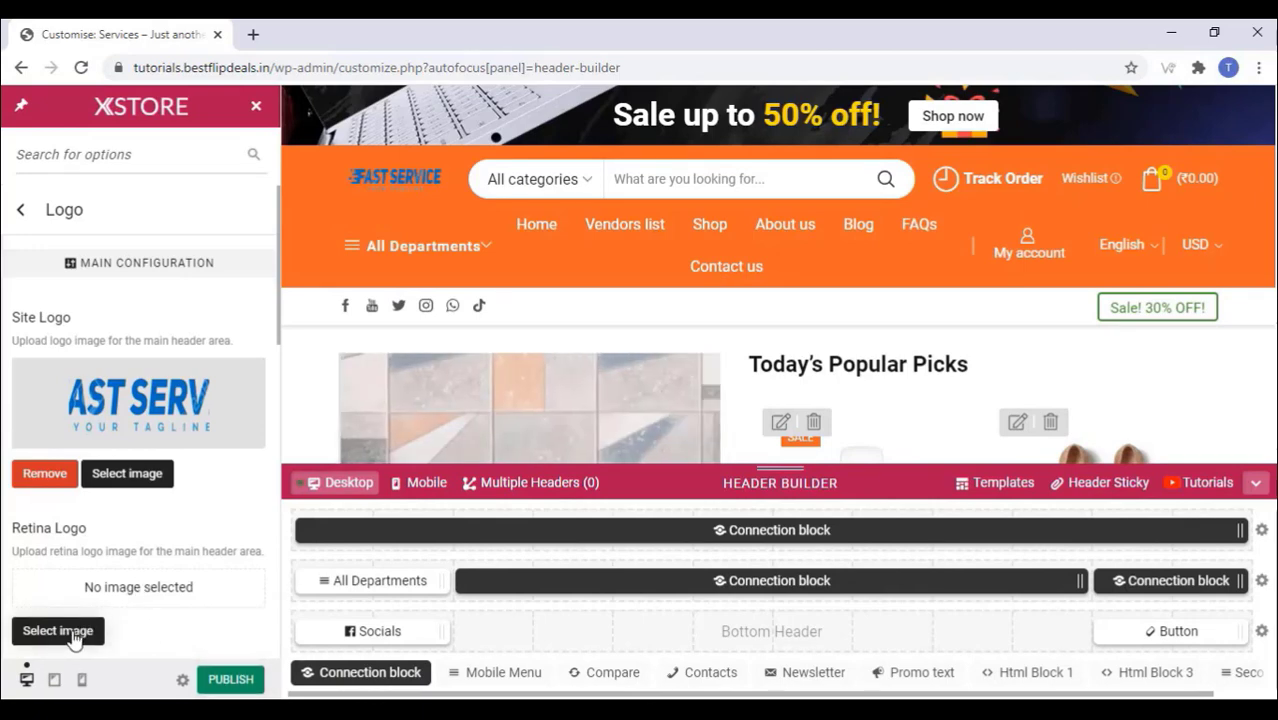
Step: Set the Fast Service logo image as the retina logo
{"action": "left_click", "coordinate": [57, 631]}
{"action": "left_click", "coordinate": [114, 310]}
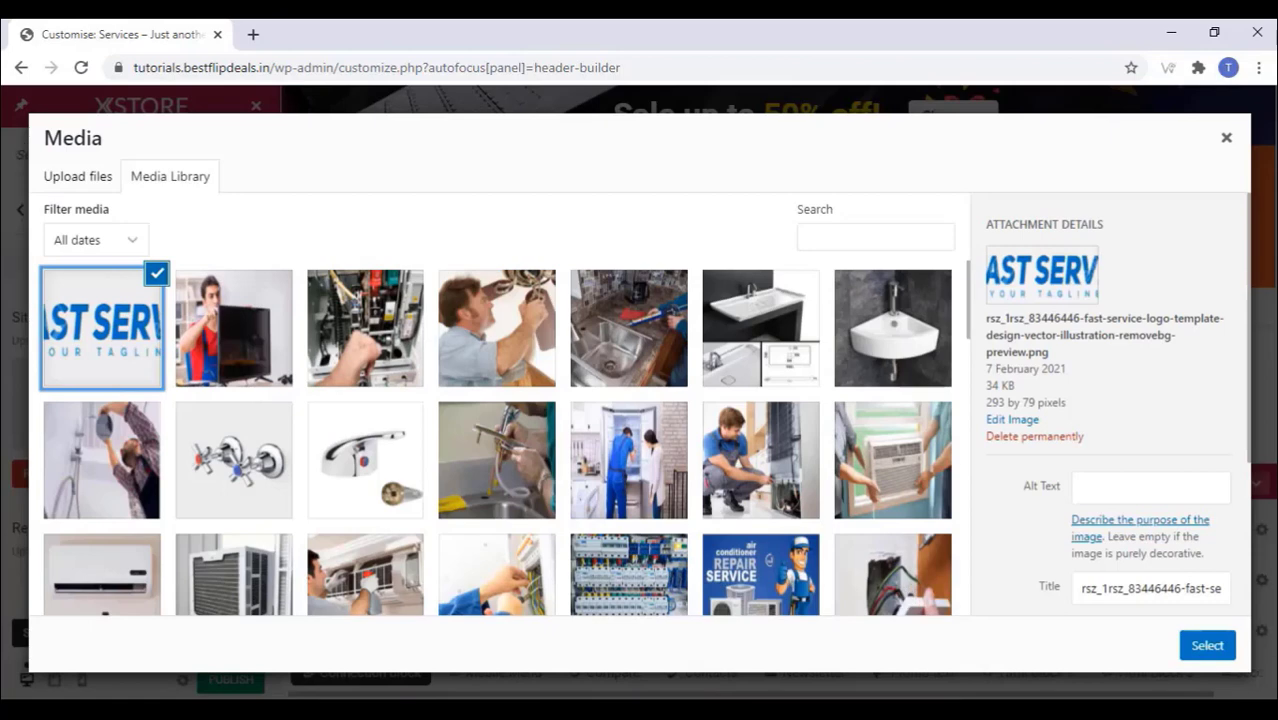
{"action": "left_click", "coordinate": [1212, 650]}
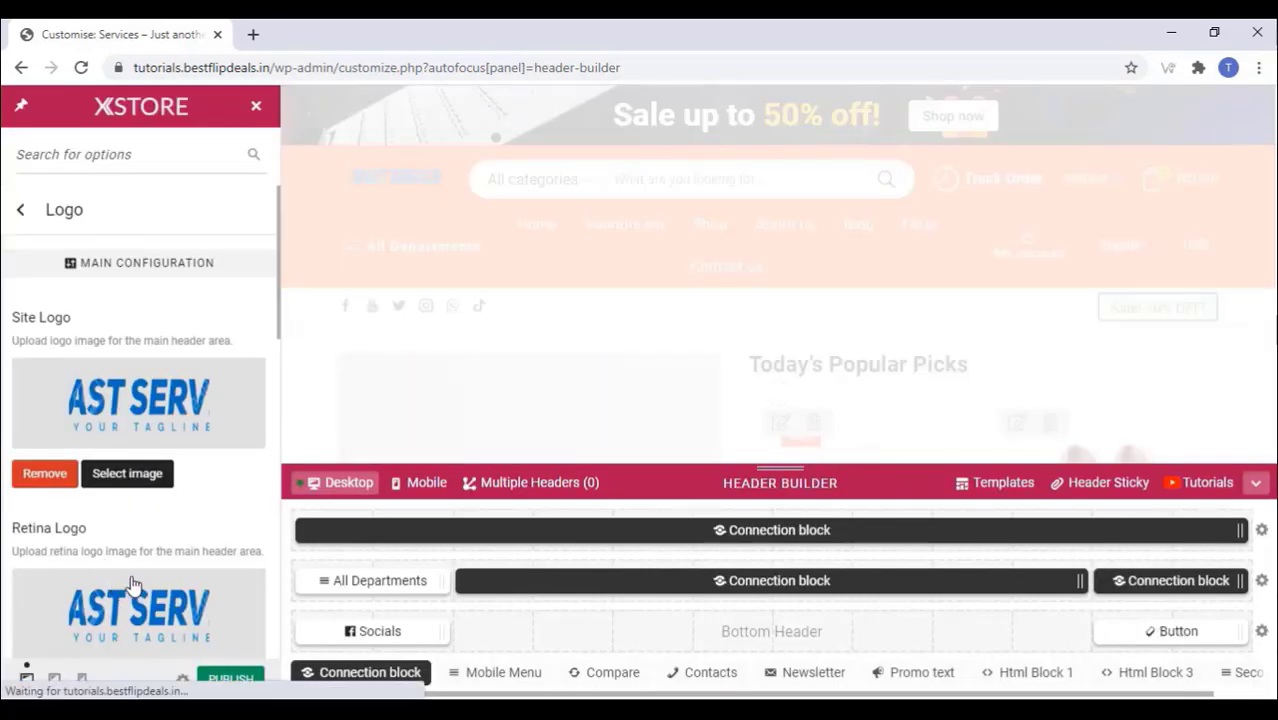
Step: Publish the header changes and close the Customizer
{"action": "scroll", "coordinate": [171, 528], "scroll_direction": "down", "scroll_amount": 3}
{"action": "scroll", "coordinate": [171, 528], "scroll_direction": "down", "scroll_amount": 4}
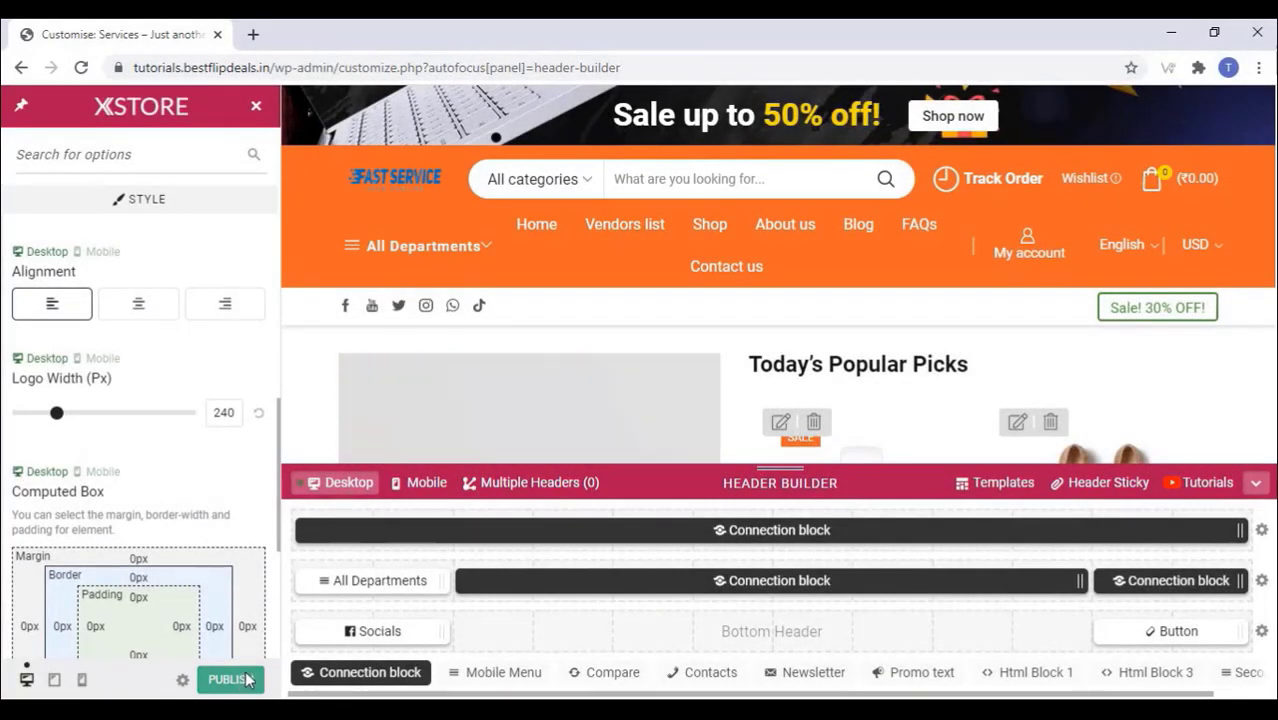
{"action": "left_click", "coordinate": [224, 686]}
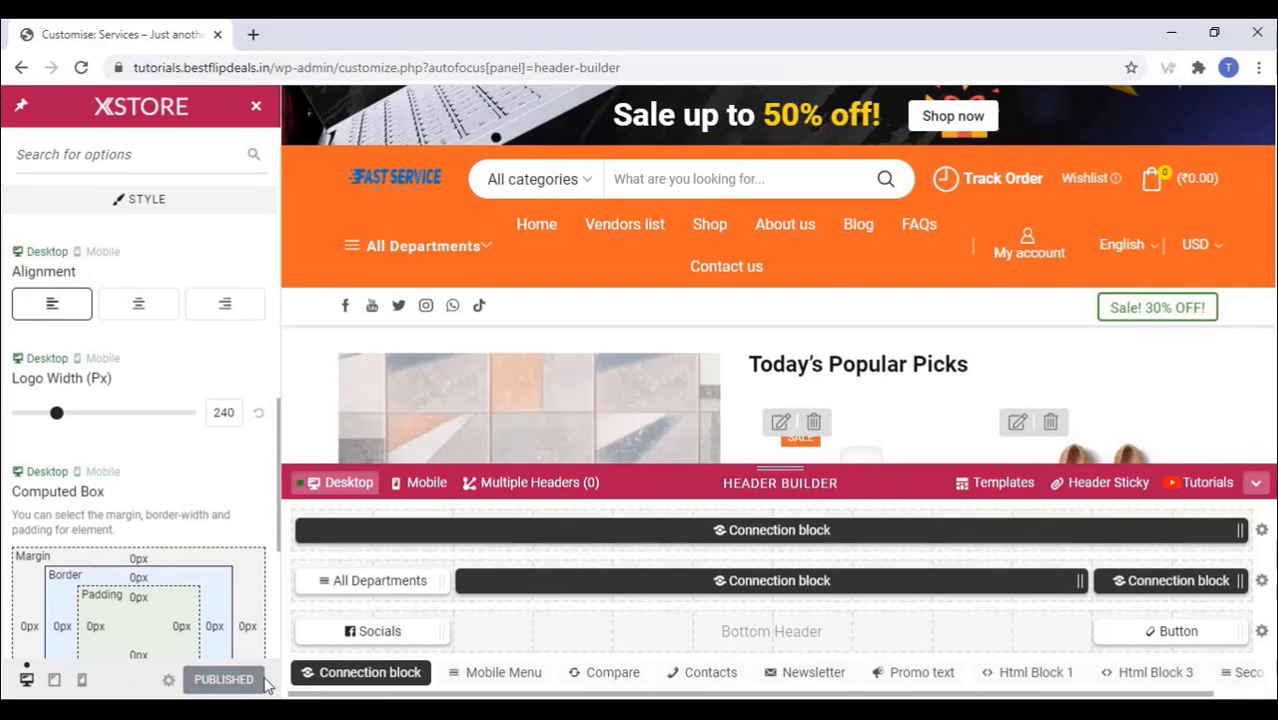
{"action": "left_click", "coordinate": [258, 112]}
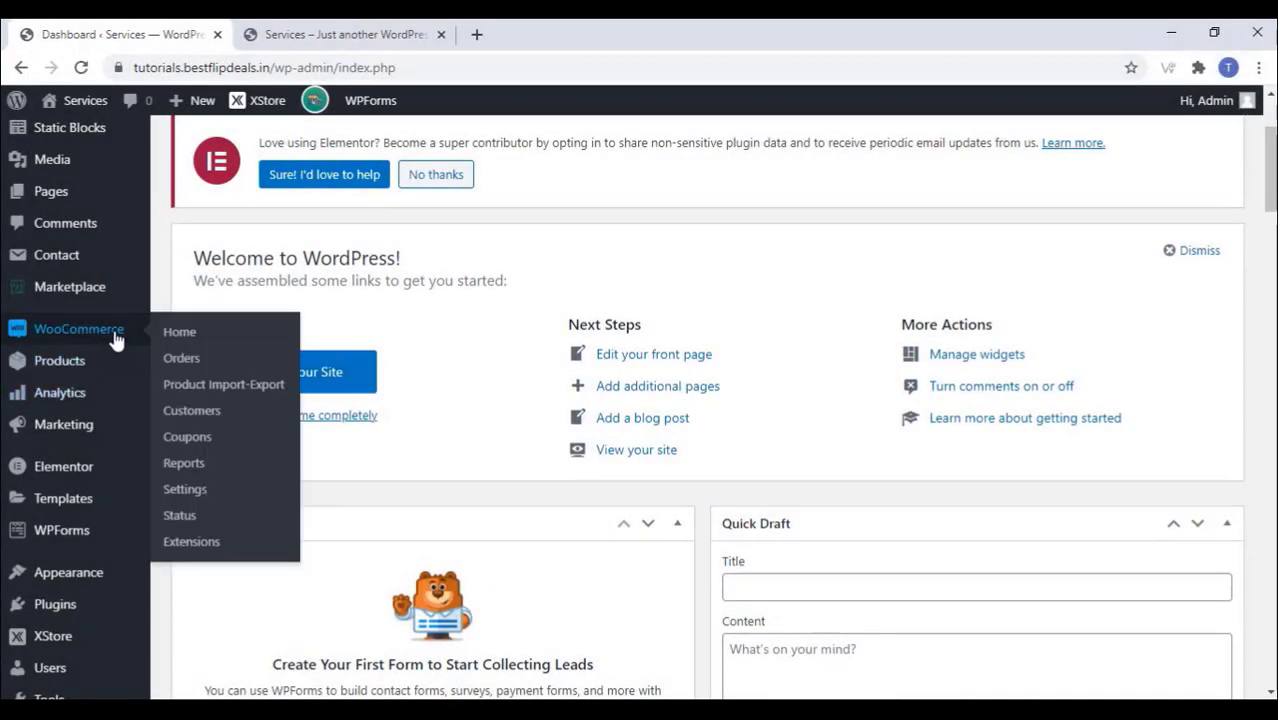
Step: Start a new WooCommerce product named 'Tv Repair'
{"action": "mouse_move", "coordinate": [120, 360]}
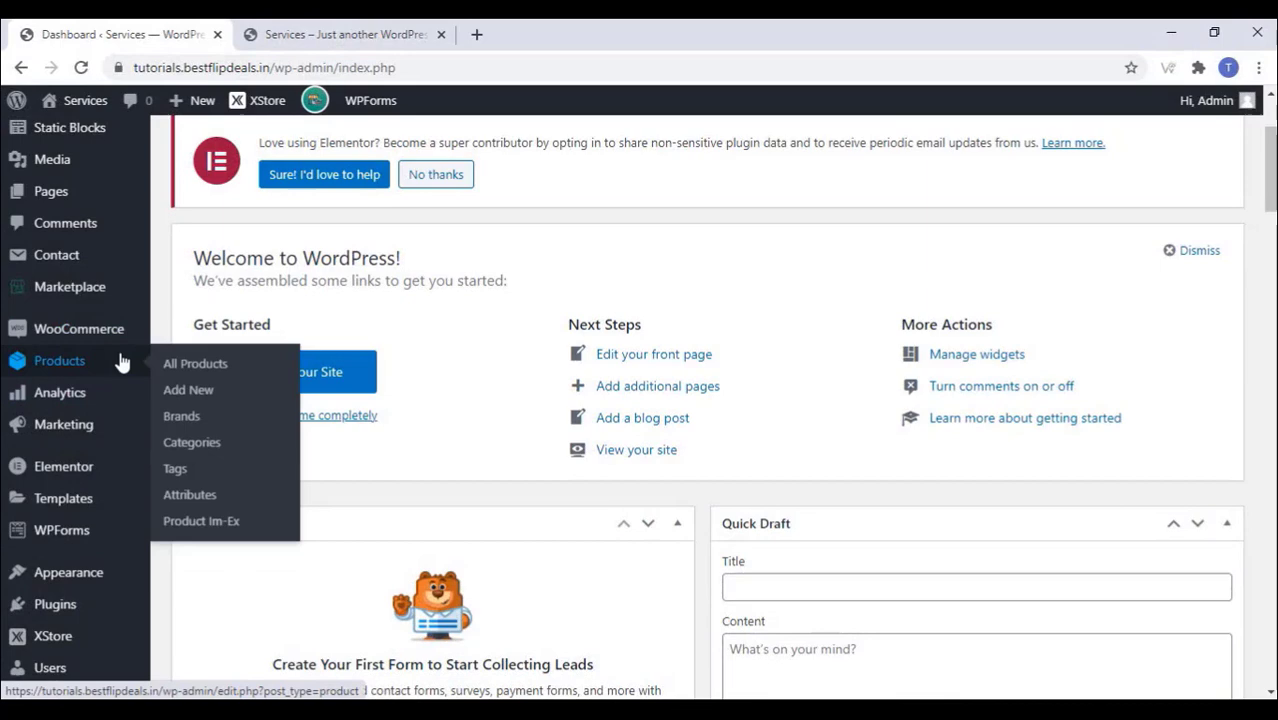
{"action": "left_click", "coordinate": [178, 396]}
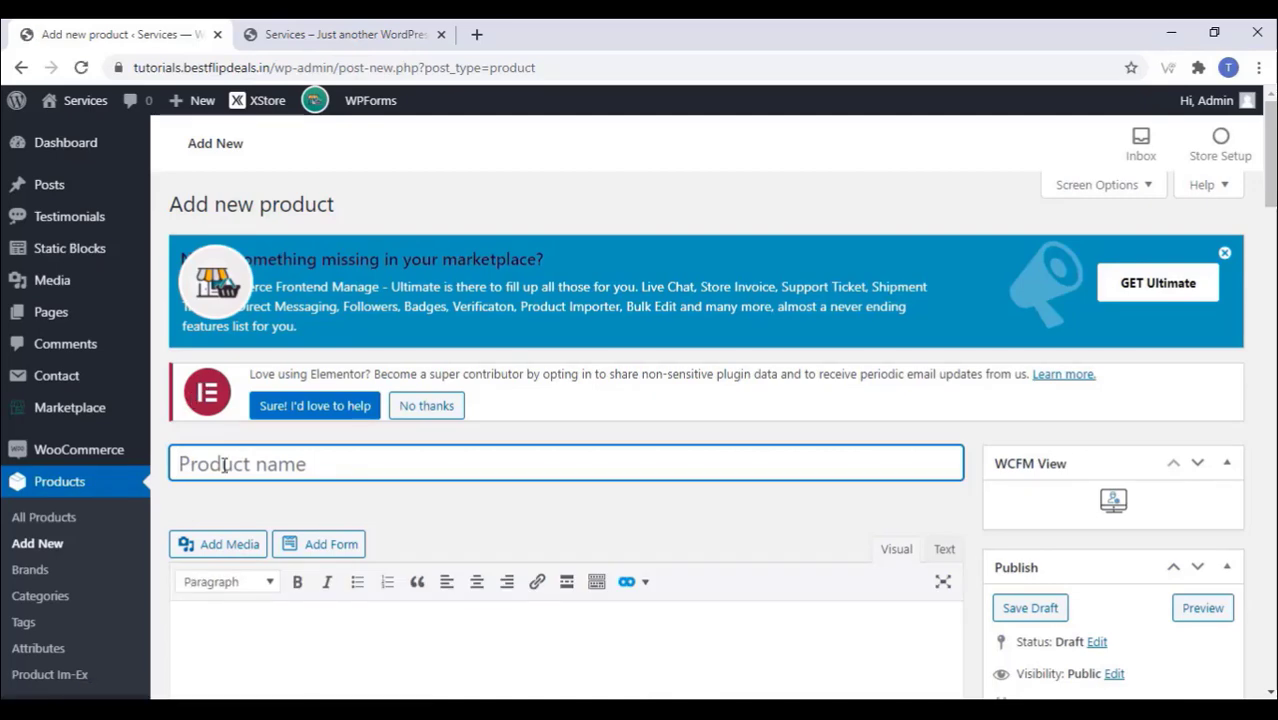
{"action": "type", "text": "Tv Repai"}
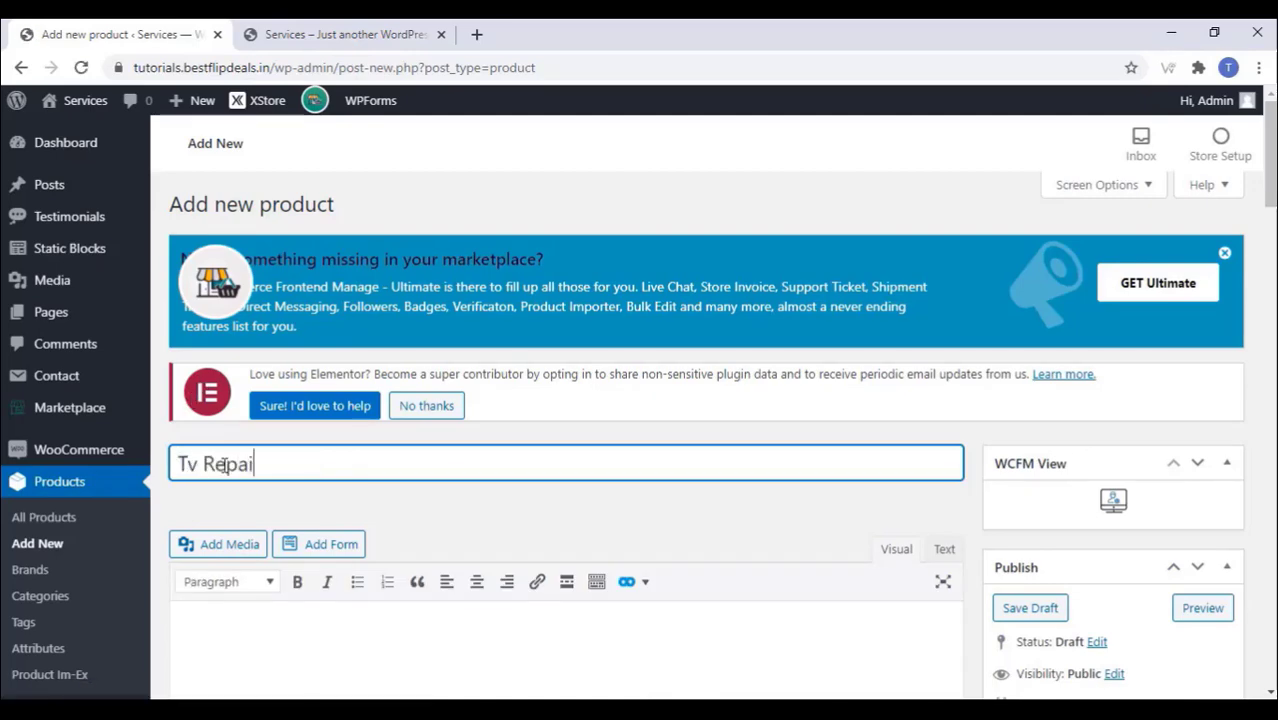
Step: Paste the TV repair service text into the product description
{"action": "scroll", "coordinate": [225, 465], "scroll_direction": "down", "scroll_amount": 3}
{"action": "left_click", "coordinate": [242, 354]}
{"action": "scroll", "coordinate": [214, 444], "scroll_direction": "up", "scroll_amount": 1}
{"action": "right_click", "coordinate": [213, 444]}
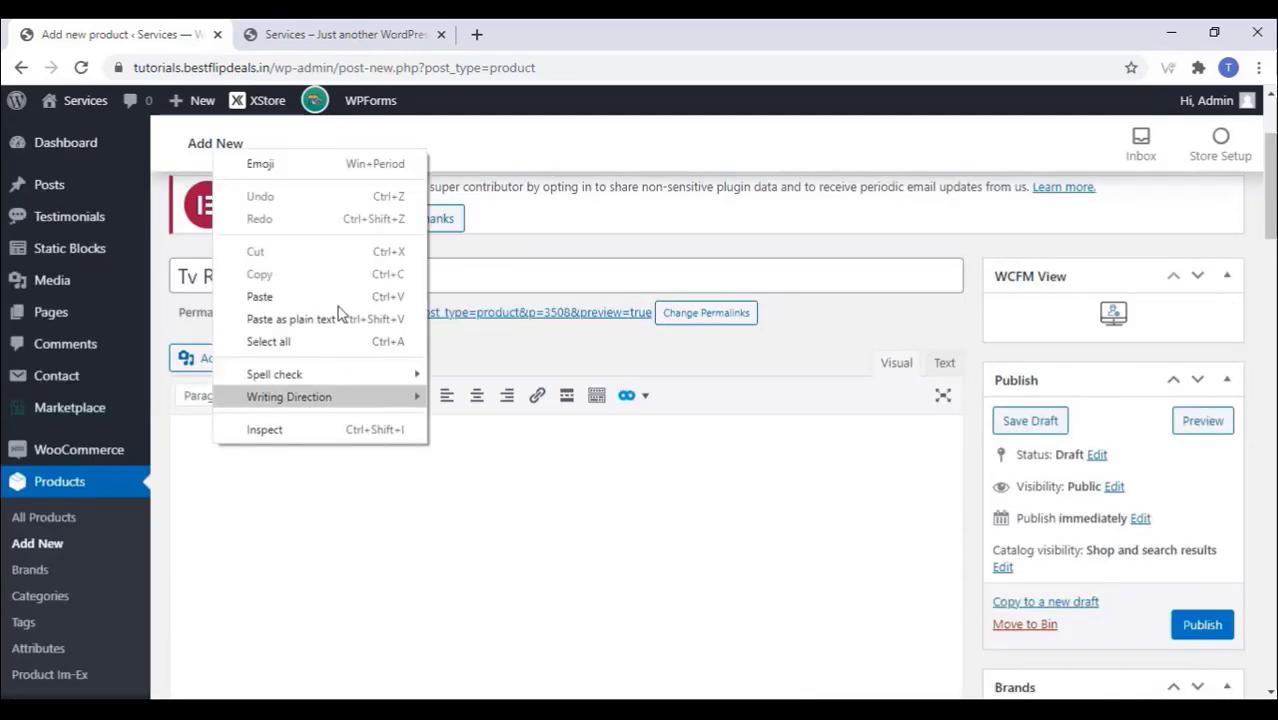
{"action": "left_click", "coordinate": [260, 297]}
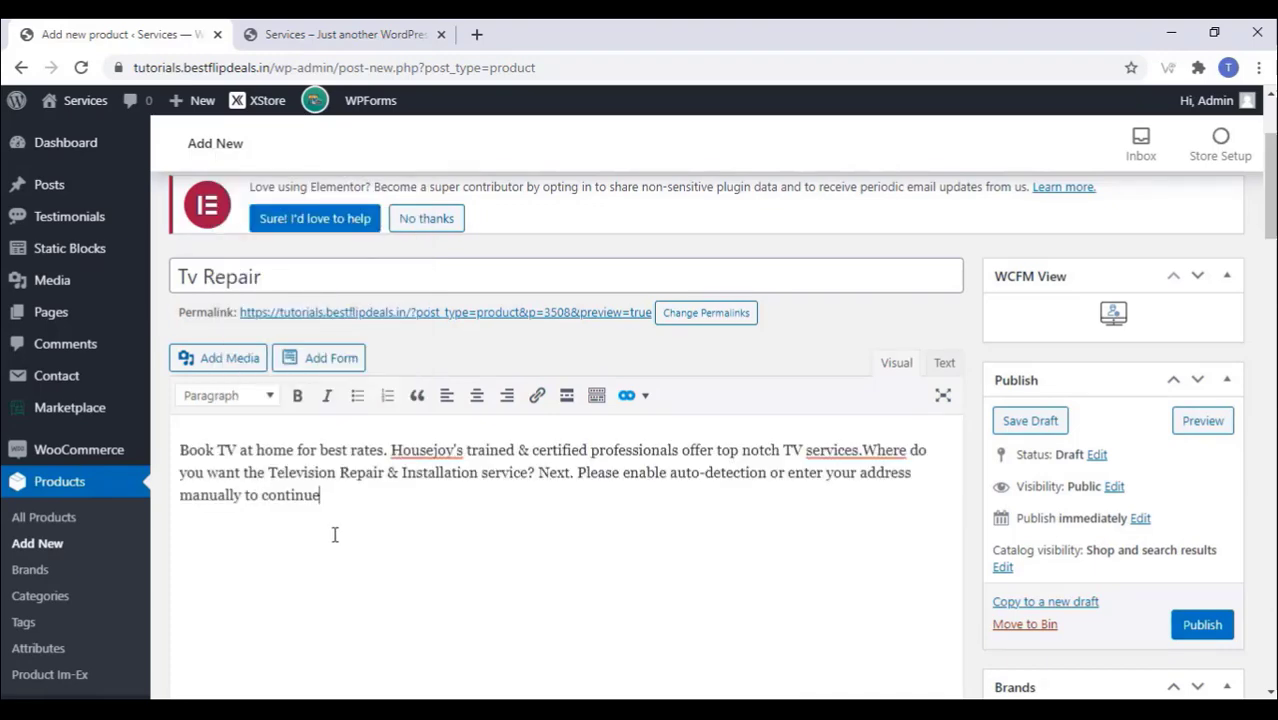
{"action": "scroll", "coordinate": [335, 535], "scroll_direction": "down", "scroll_amount": 6}
{"action": "scroll", "coordinate": [340, 537], "scroll_direction": "down", "scroll_amount": 2}
{"action": "scroll", "coordinate": [342, 538], "scroll_direction": "up", "scroll_amount": 3}
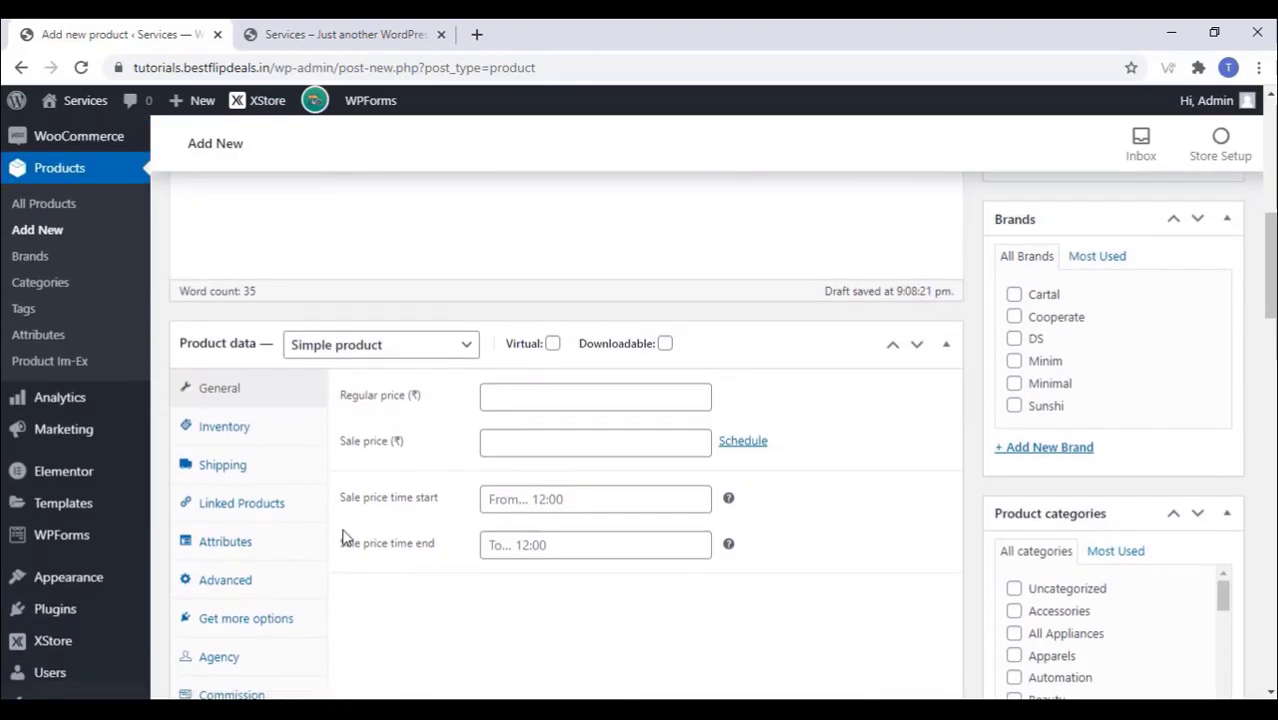
Step: Make Tv Repair a Variable product and add a custom attribute 'Issues', starting its values
{"action": "left_click", "coordinate": [404, 347]}
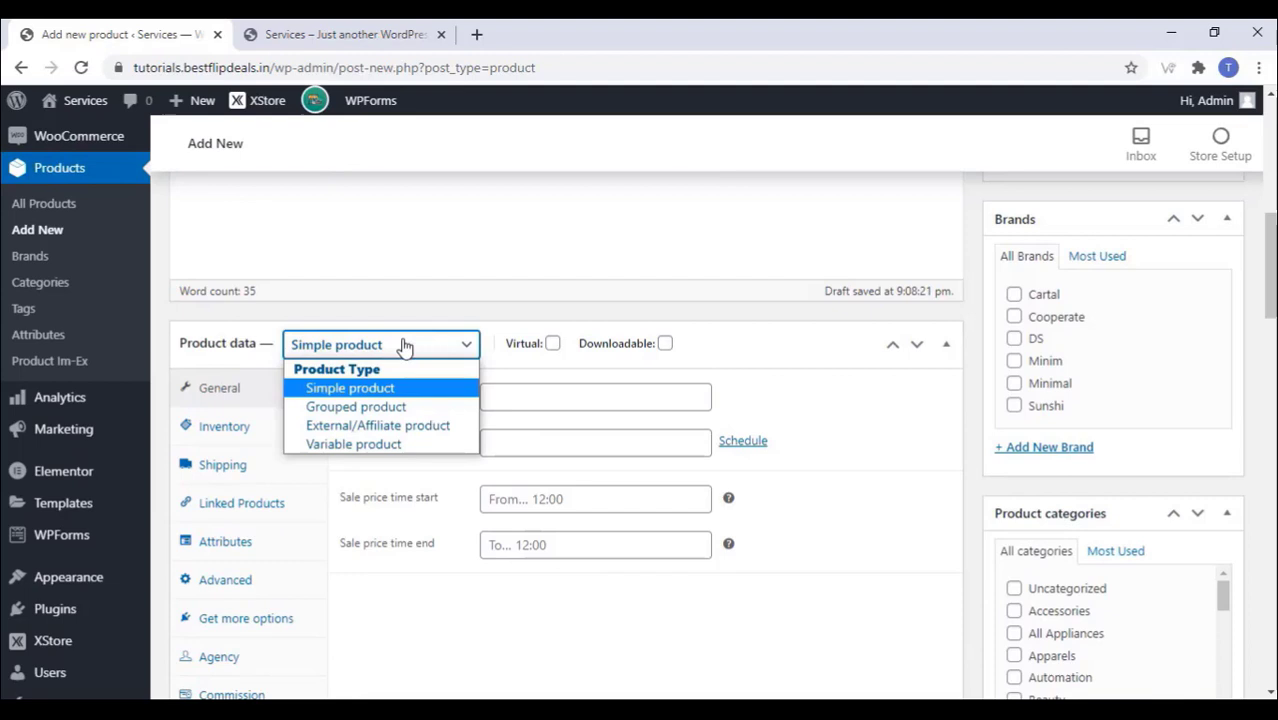
{"action": "left_click", "coordinate": [358, 444]}
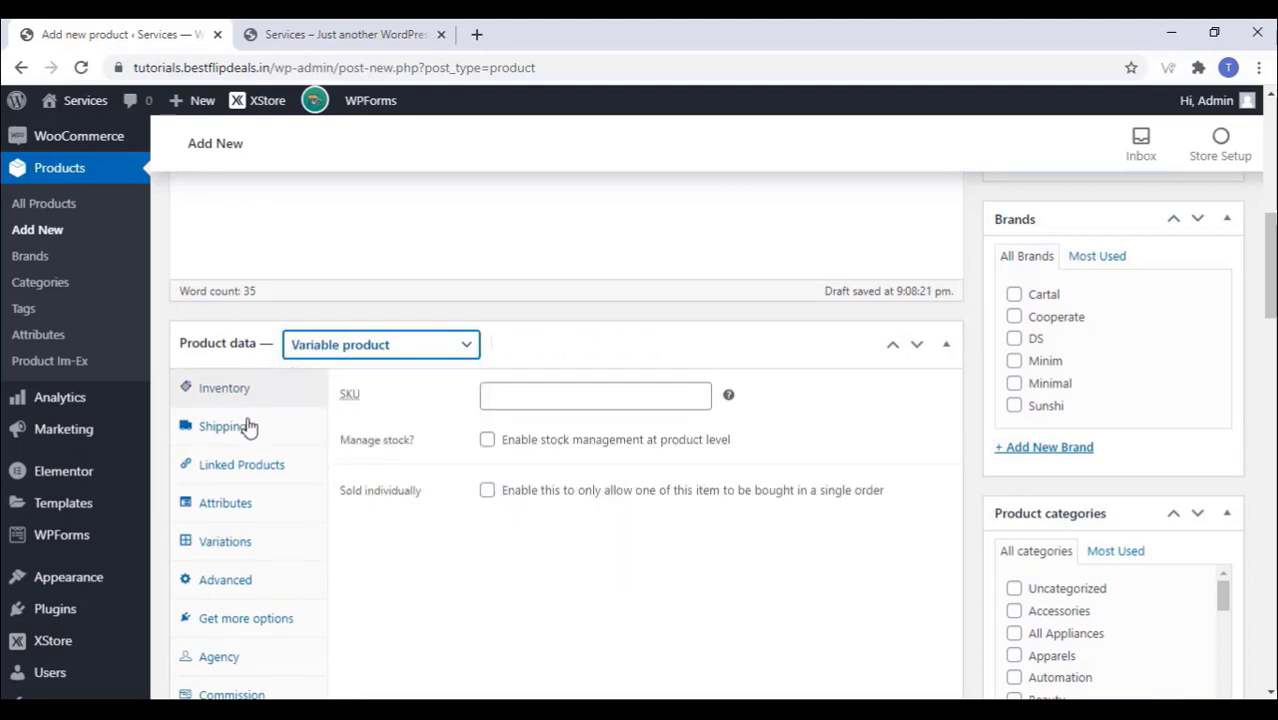
{"action": "left_click", "coordinate": [238, 512]}
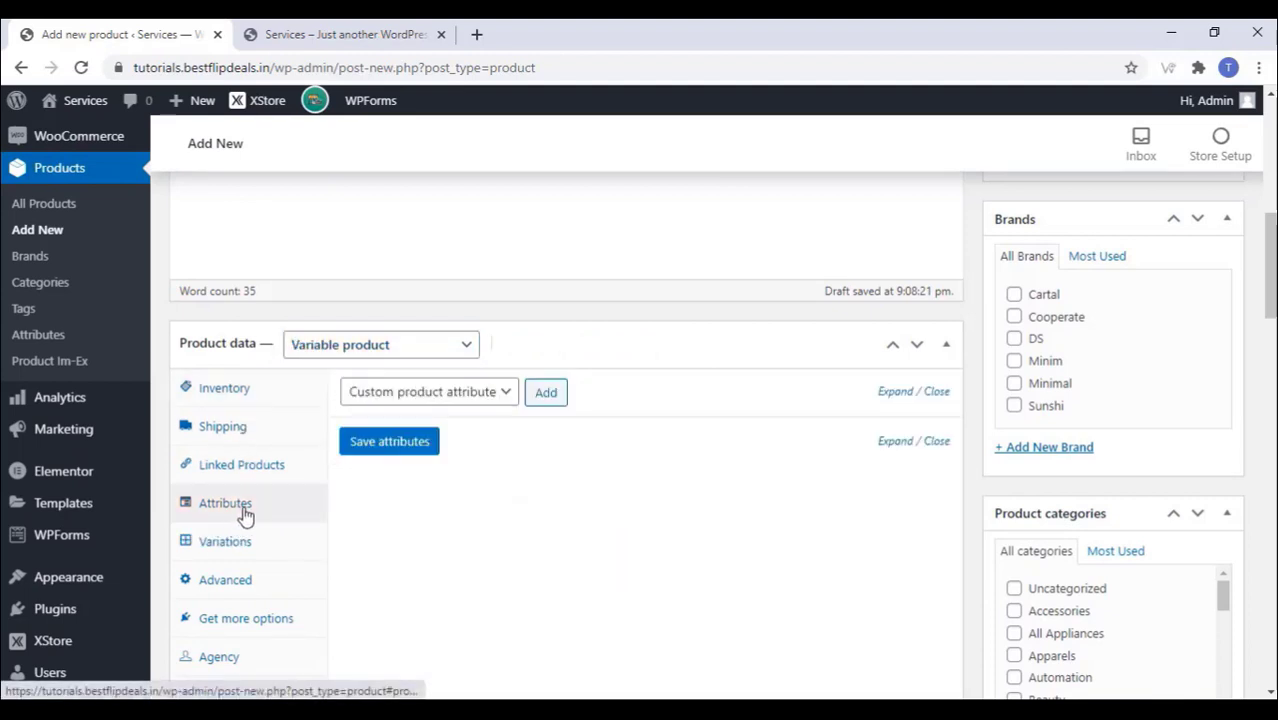
{"action": "left_click", "coordinate": [440, 395]}
{"action": "left_click", "coordinate": [436, 410]}
{"action": "left_click", "coordinate": [548, 394]}
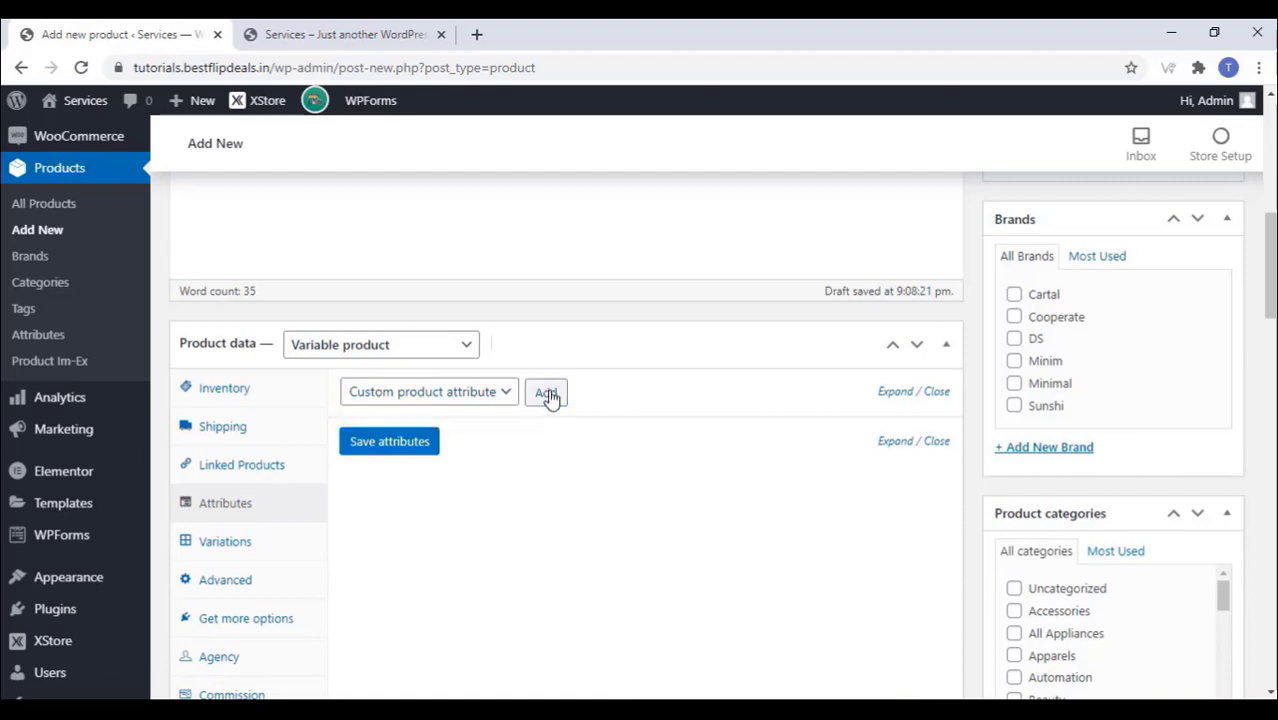
{"action": "left_click", "coordinate": [397, 507]}
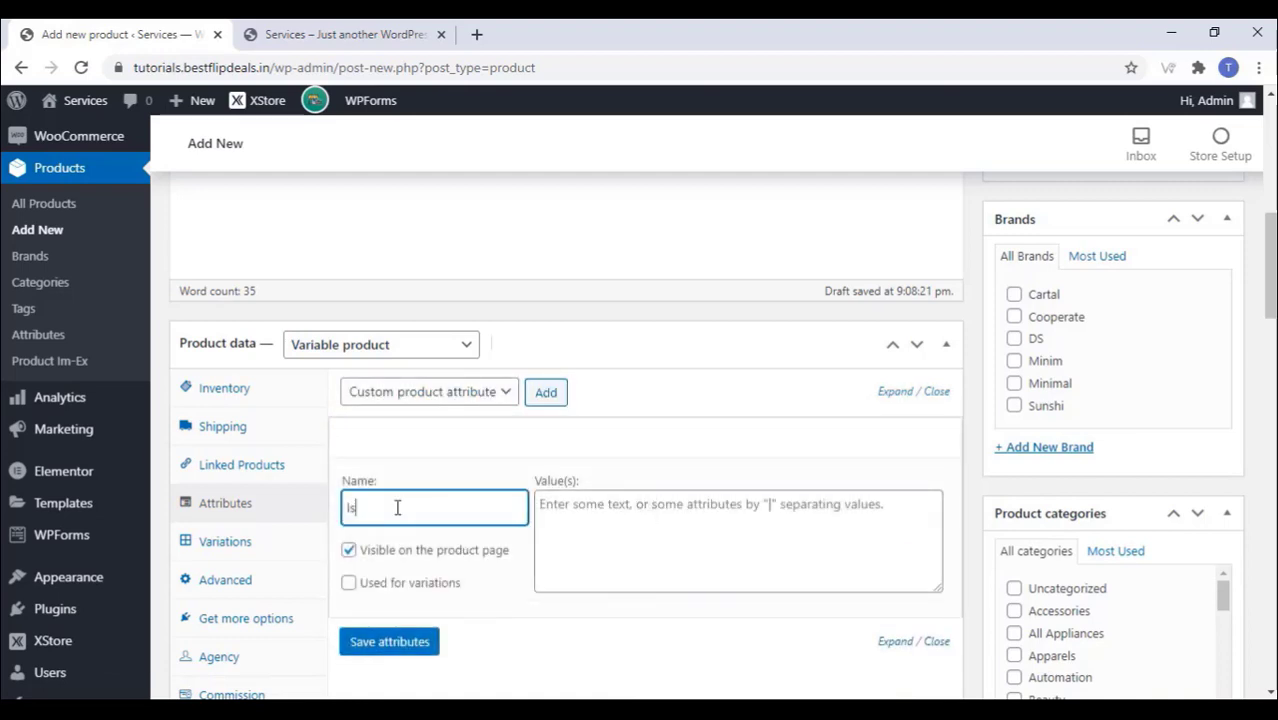
{"action": "left_click", "coordinate": [590, 504]}
{"action": "type", "text": "Sound Problem|"}
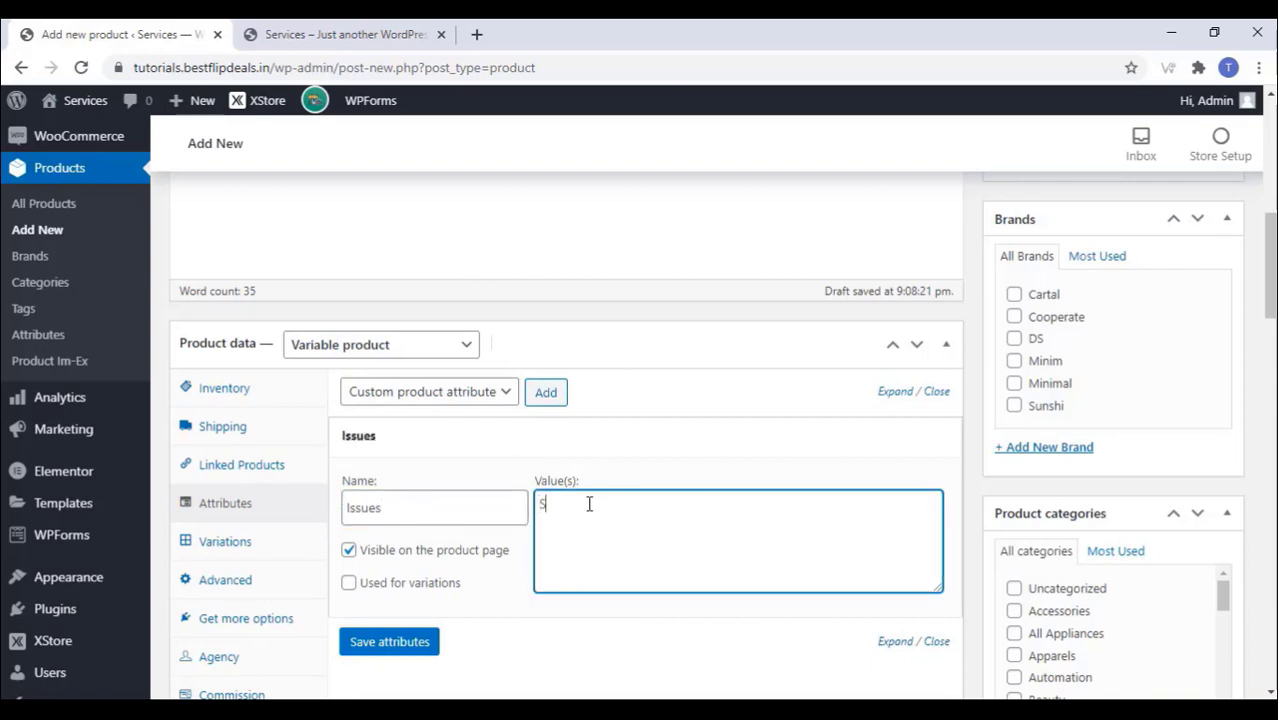
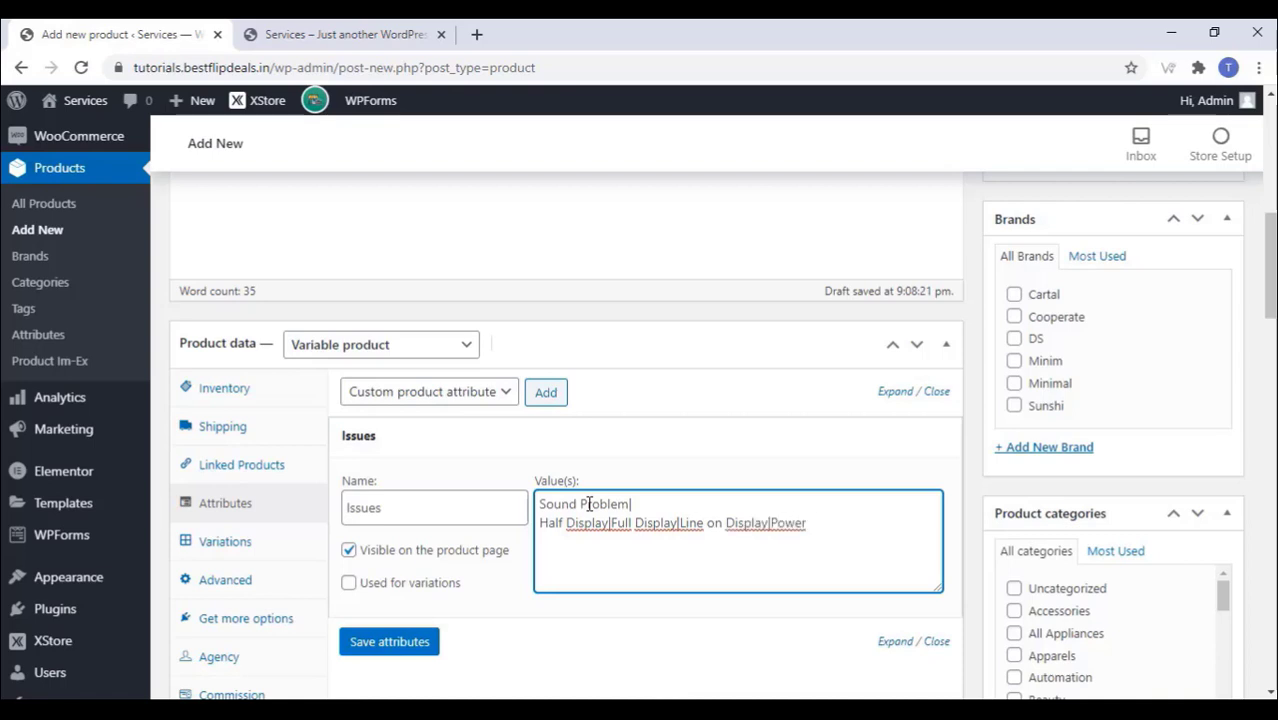
Step: Finish the Issues values with 'Power Issue', enable it for variations, save, and show Variations
{"action": "type", "text": "sue"}
{"action": "left_click", "coordinate": [348, 584]}
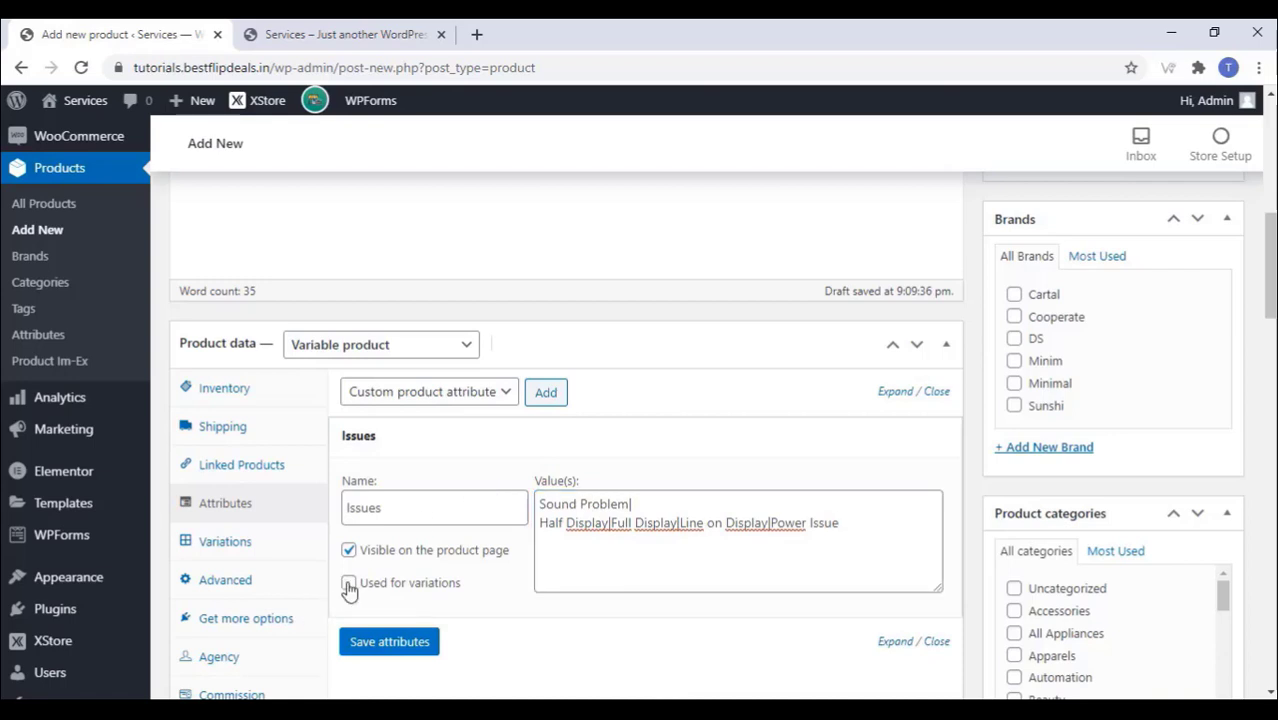
{"action": "left_click", "coordinate": [390, 646]}
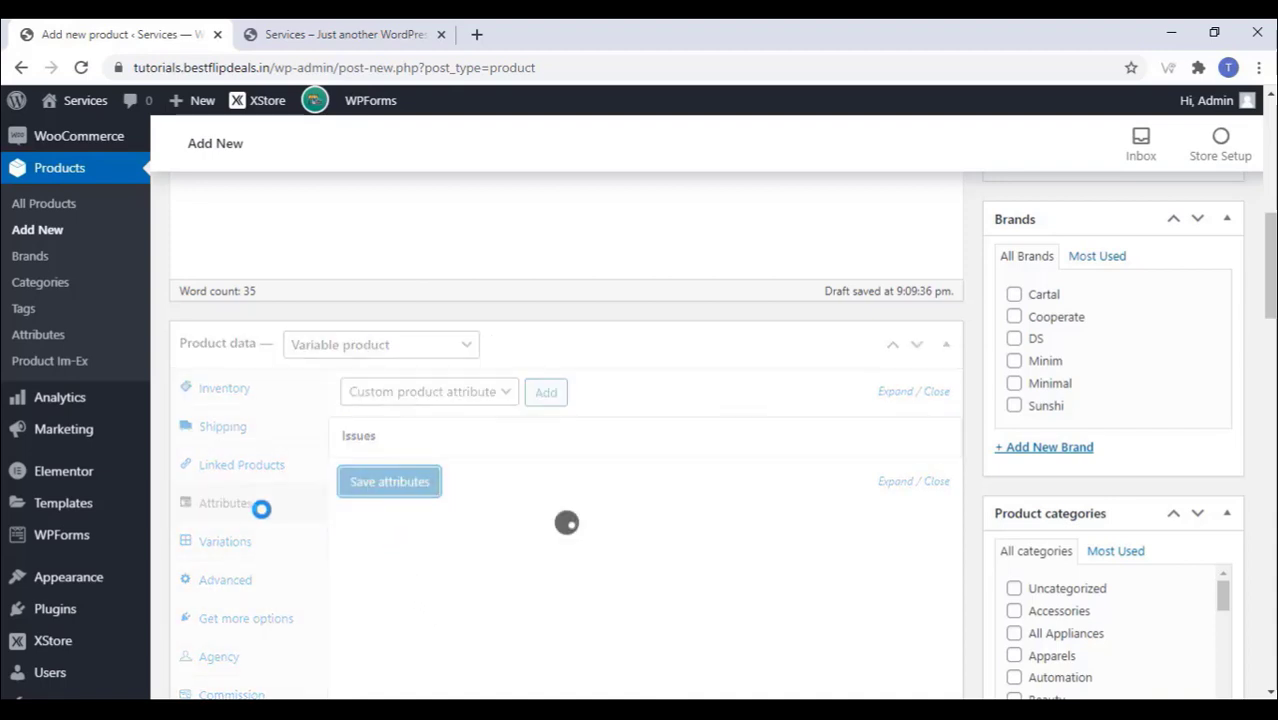
{"action": "left_click", "coordinate": [250, 555]}
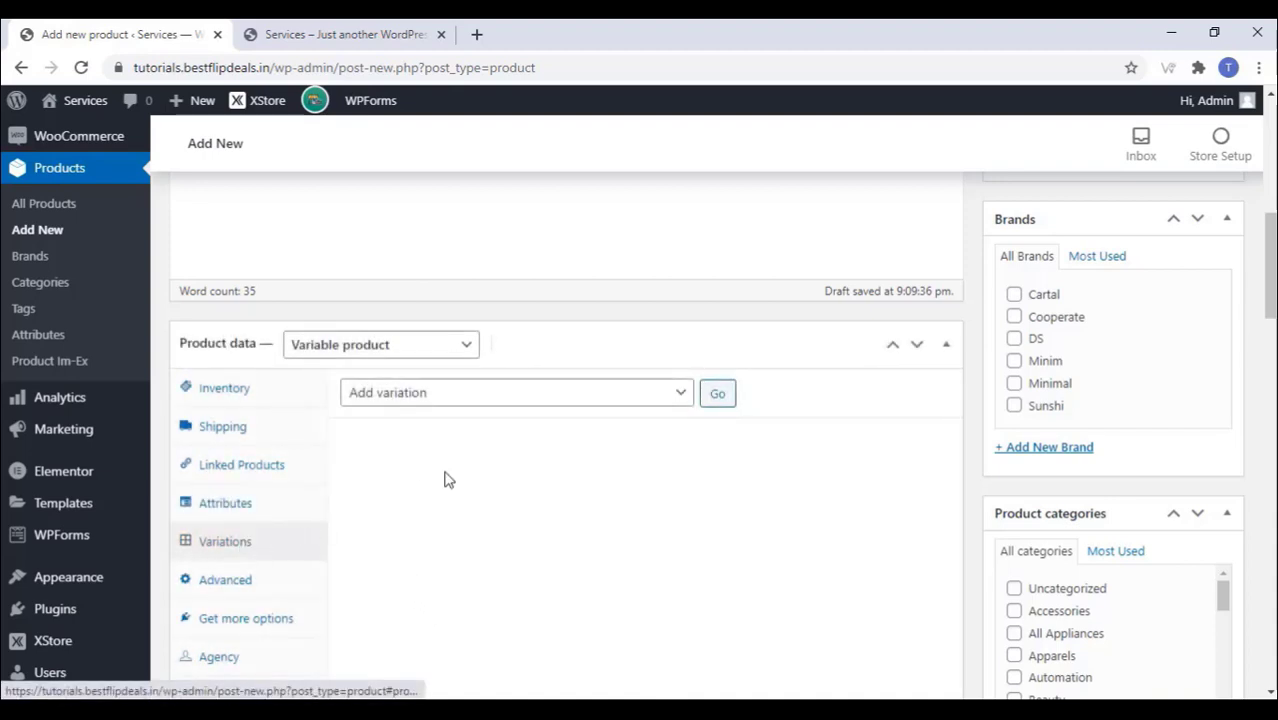
Step: Generate variations from all Issues attribute values
{"action": "left_click", "coordinate": [474, 400]}
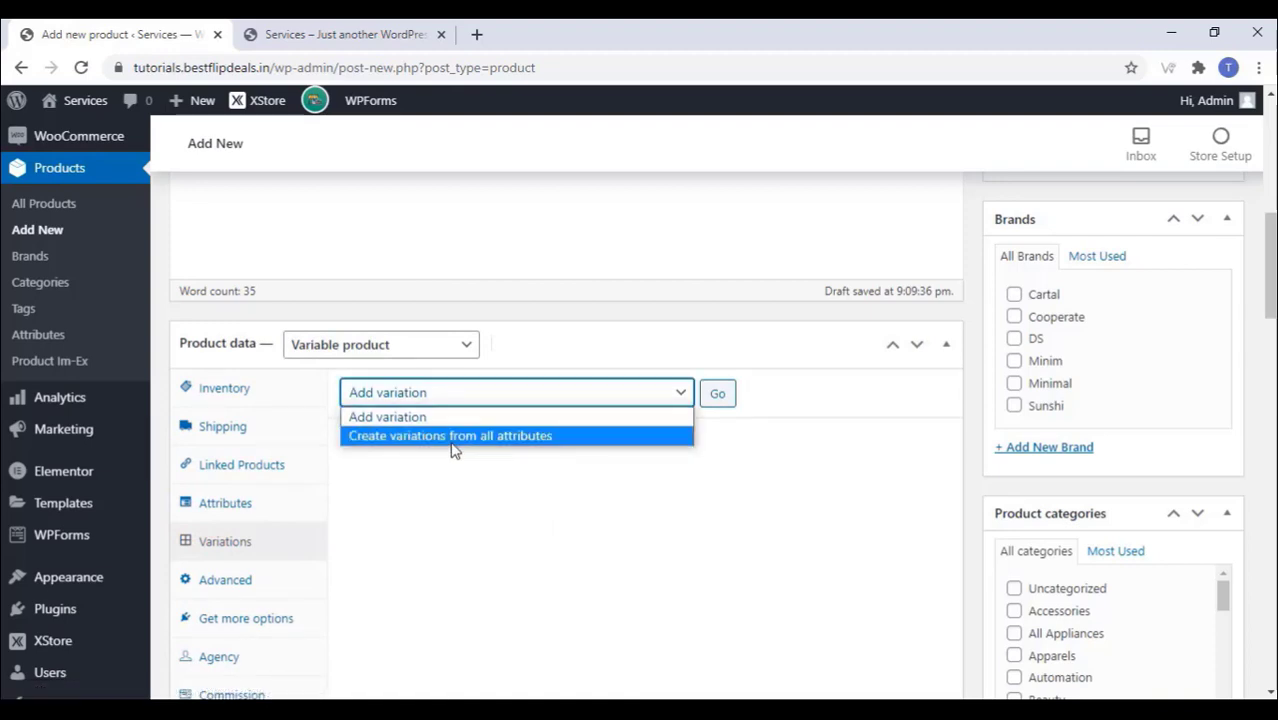
{"action": "left_click", "coordinate": [450, 445]}
{"action": "left_click", "coordinate": [716, 396]}
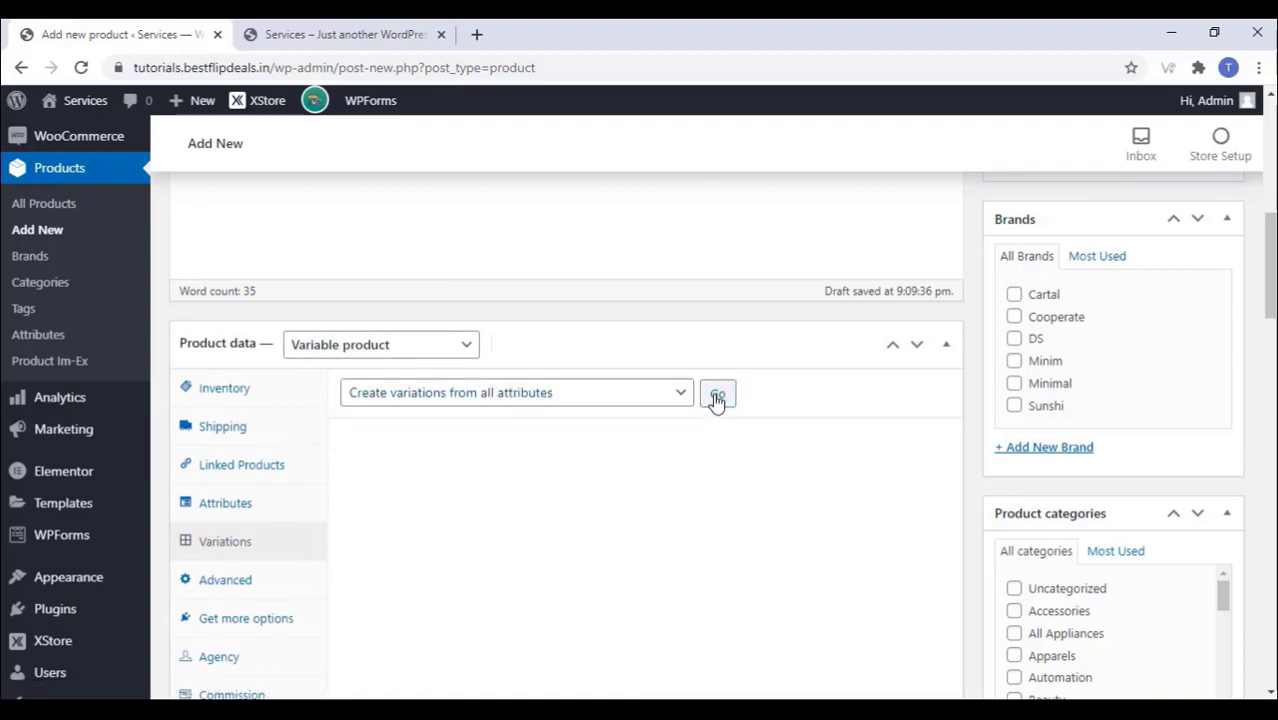
{"action": "left_click", "coordinate": [731, 210]}
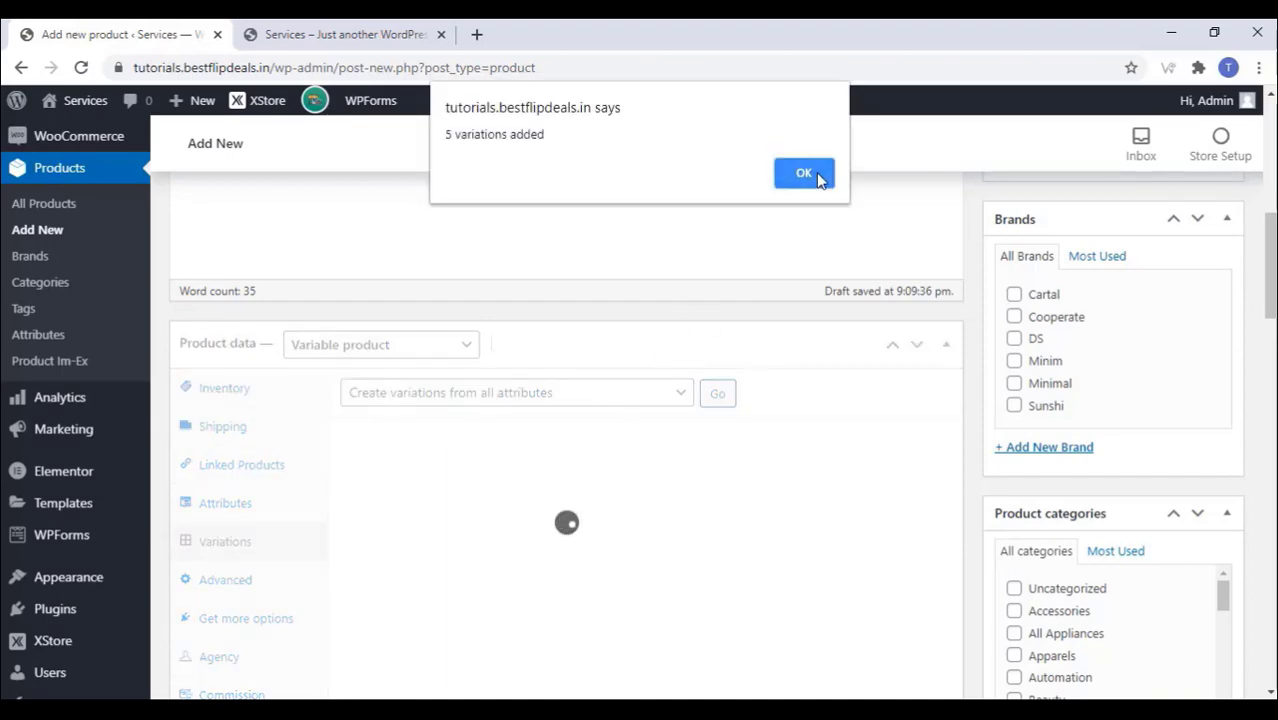
{"action": "left_click", "coordinate": [815, 175]}
{"action": "scroll", "coordinate": [677, 335], "scroll_direction": "down", "scroll_amount": 3}
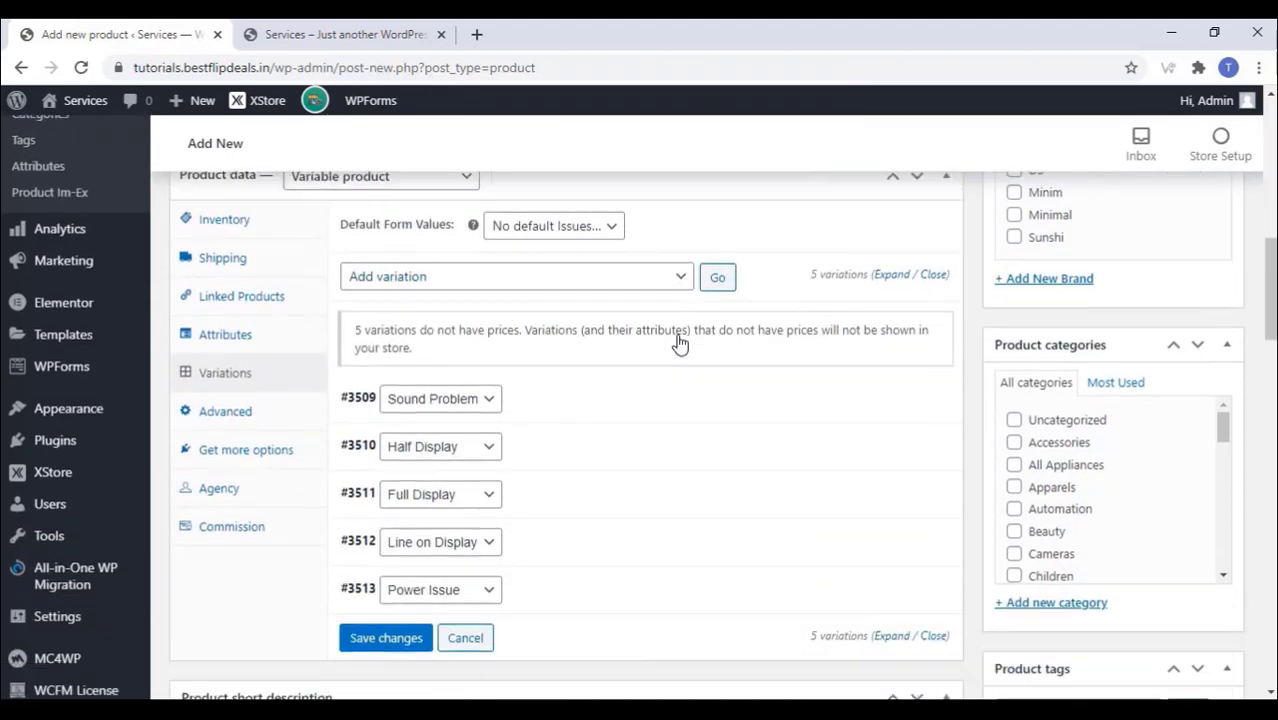
{"action": "scroll", "coordinate": [679, 344], "scroll_direction": "down", "scroll_amount": 2}
Step: Price the Sound Problem variation at 500 and Half Display at 750
{"action": "left_click", "coordinate": [897, 289]}
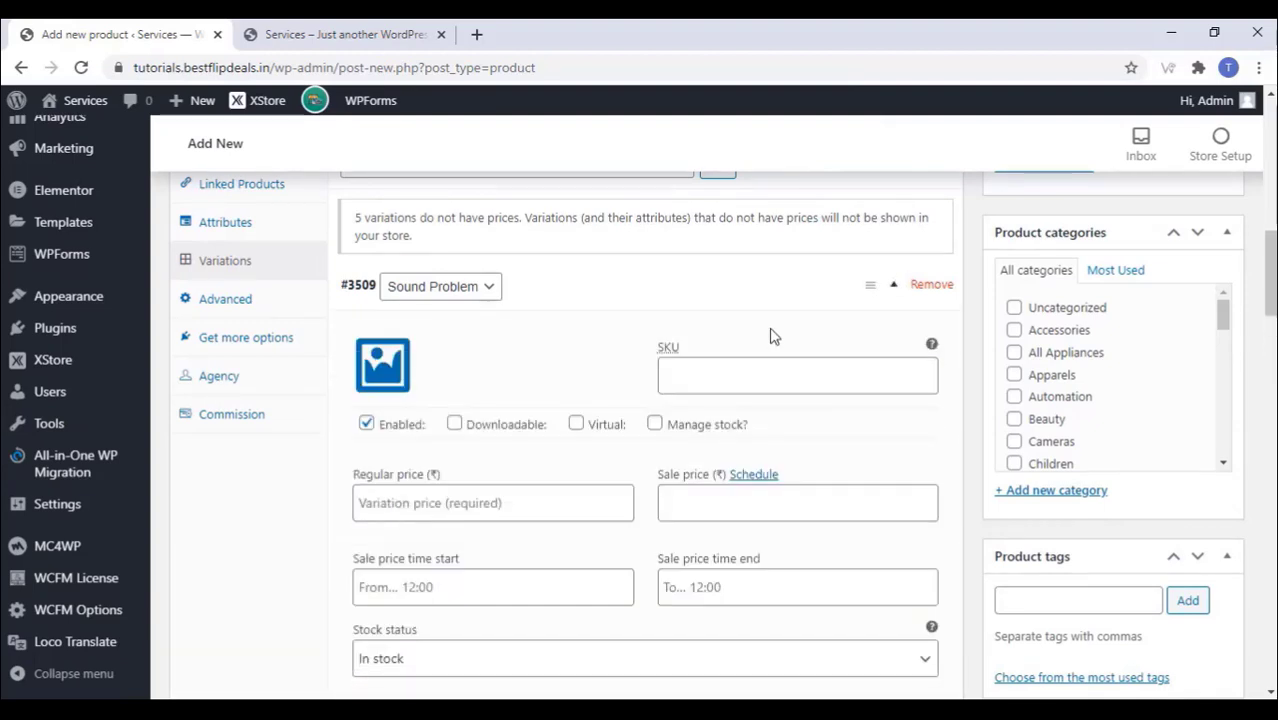
{"action": "left_click", "coordinate": [439, 509]}
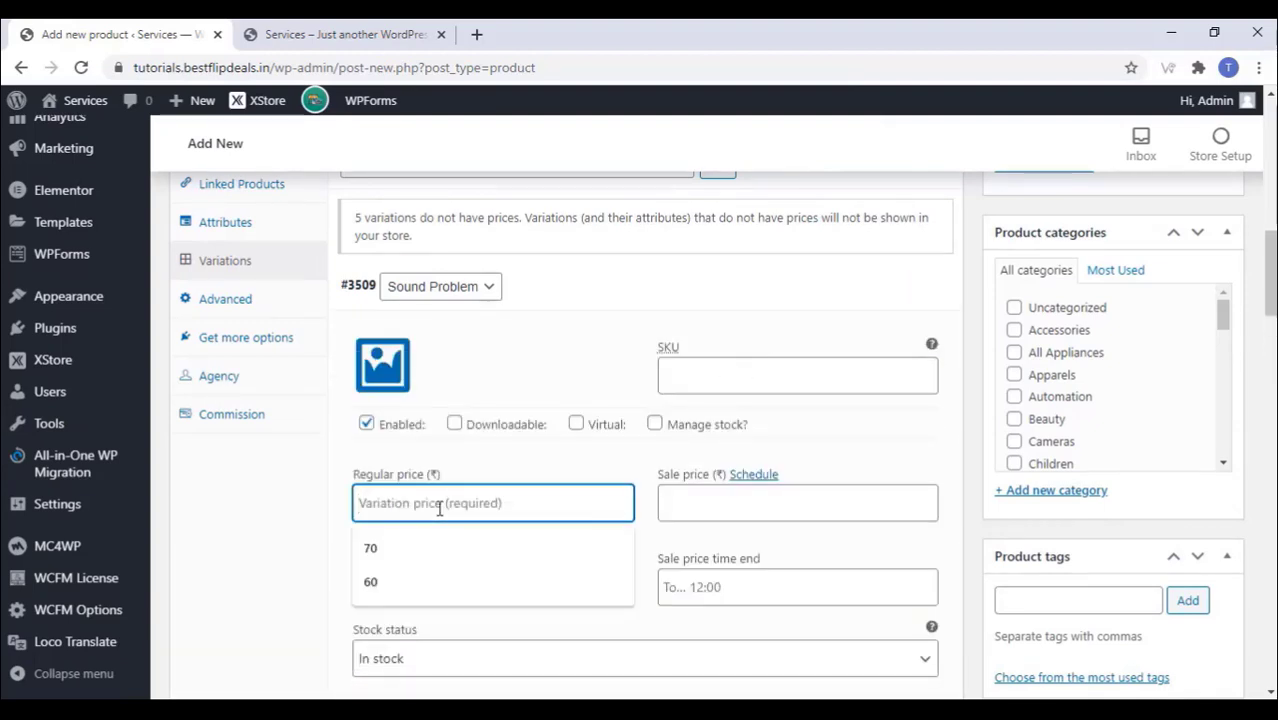
{"action": "type", "text": "500"}
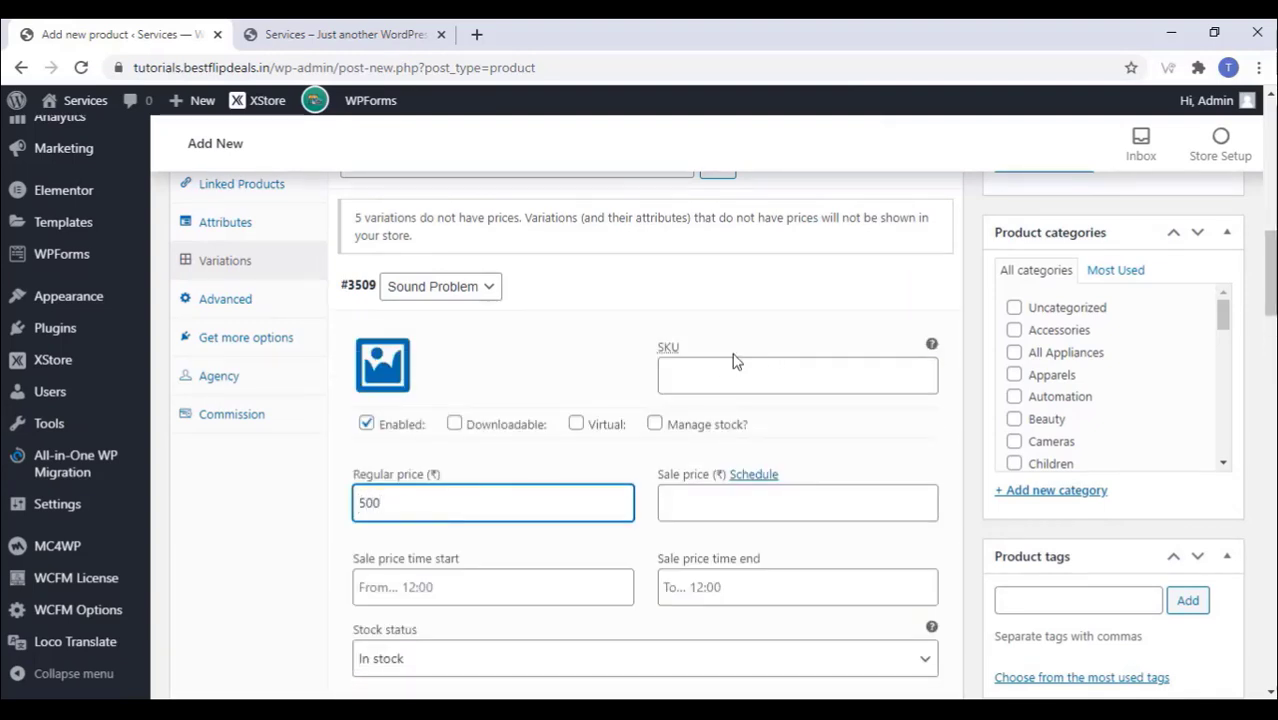
{"action": "scroll", "coordinate": [785, 405], "scroll_direction": "up", "scroll_amount": 2}
{"action": "left_click", "coordinate": [897, 476]}
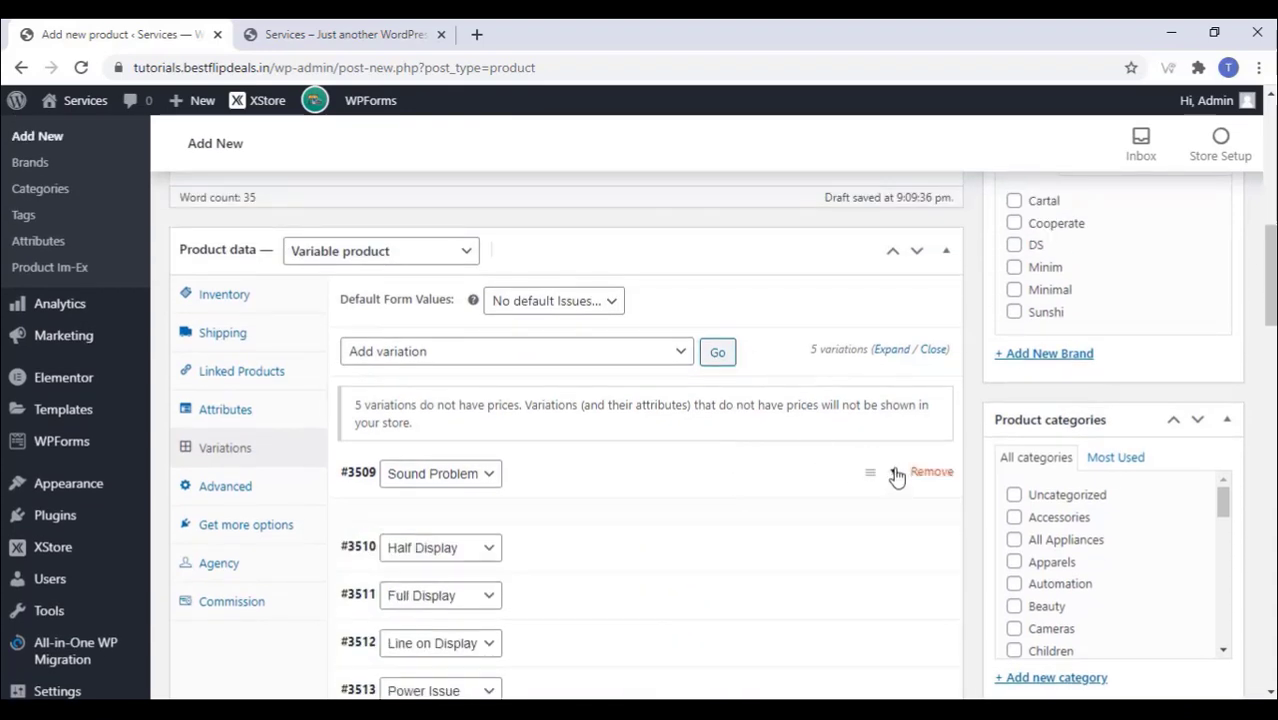
{"action": "left_click", "coordinate": [897, 522]}
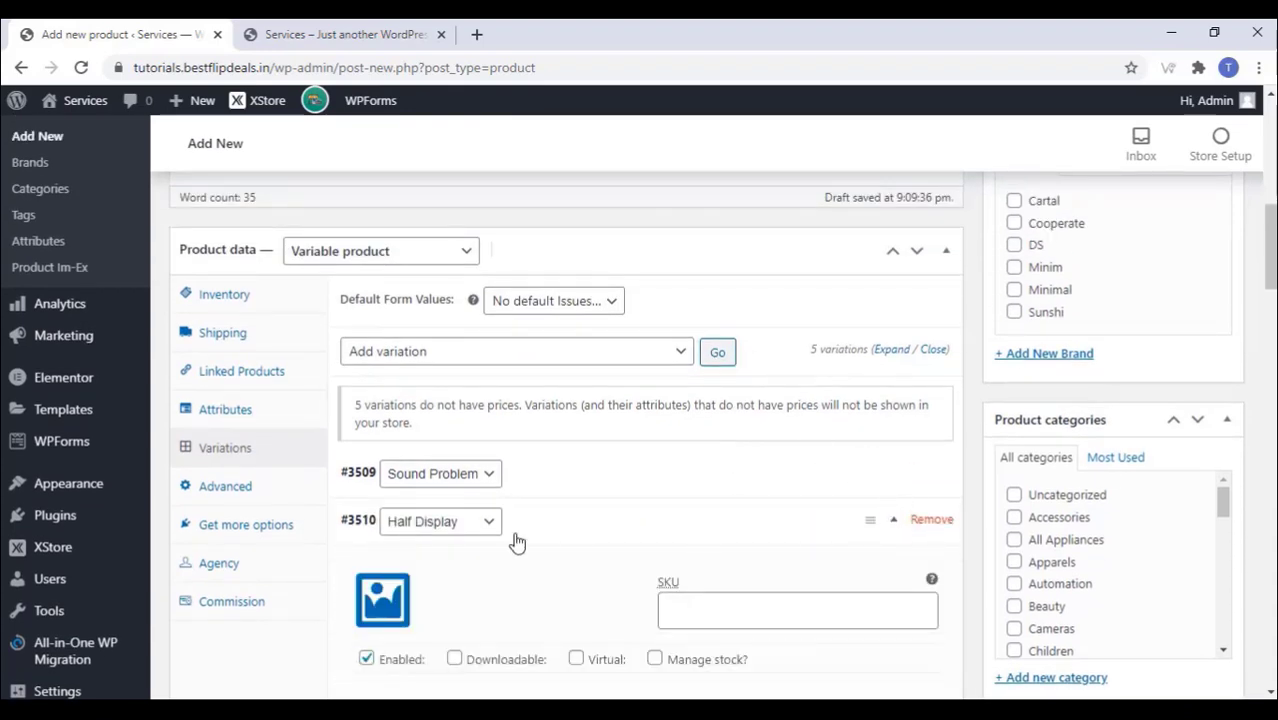
{"action": "scroll", "coordinate": [516, 542], "scroll_direction": "down", "scroll_amount": 3}
{"action": "left_click", "coordinate": [399, 460]}
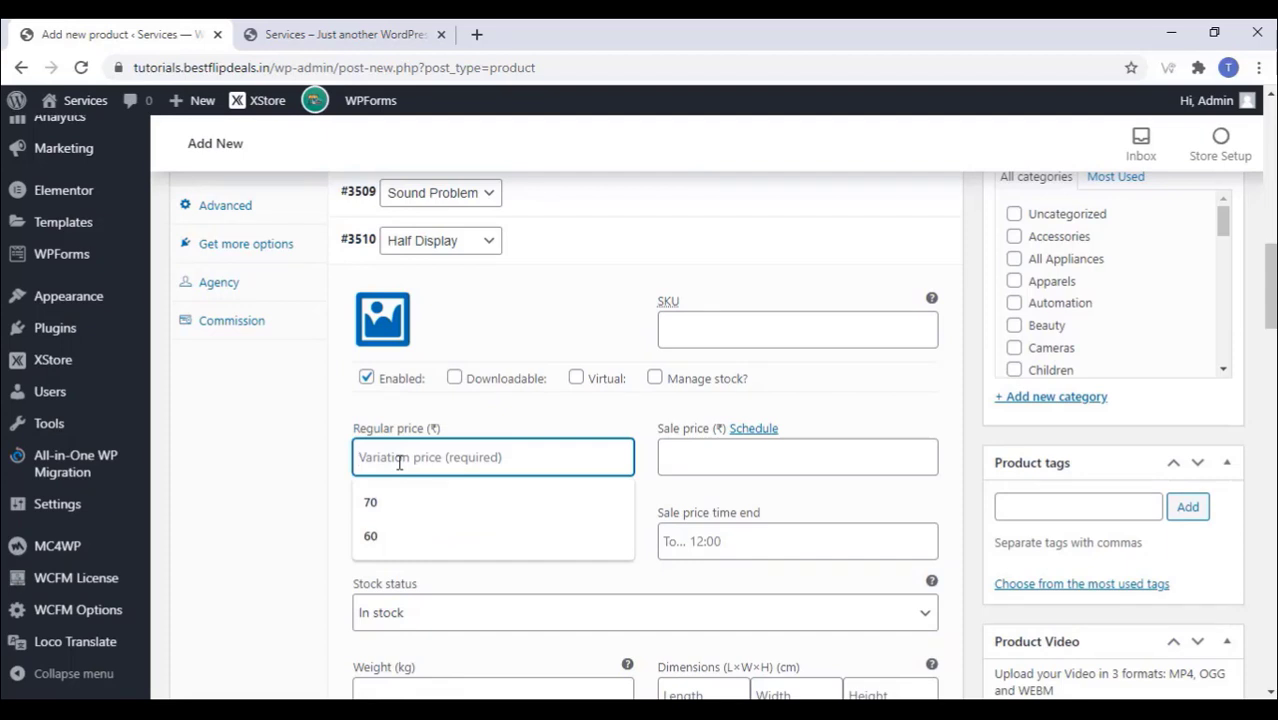
{"action": "type", "text": "750"}
{"action": "scroll", "coordinate": [731, 414], "scroll_direction": "up", "scroll_amount": 2}
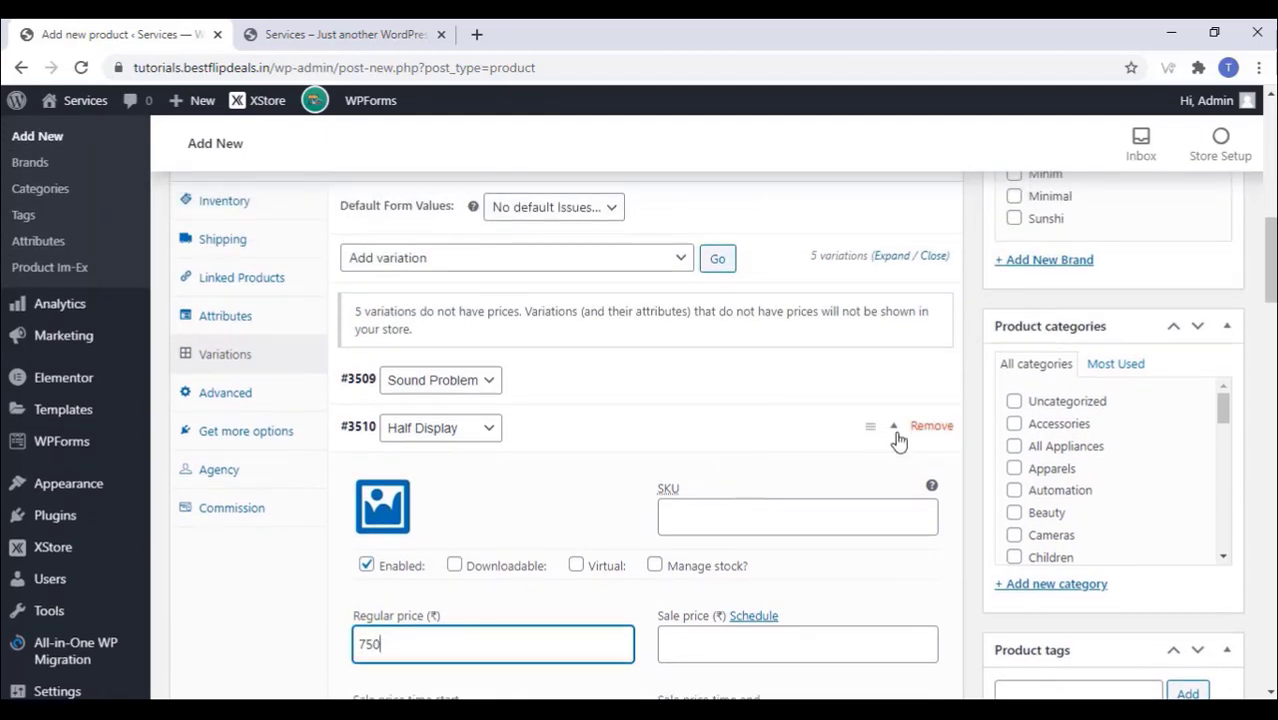
{"action": "left_click", "coordinate": [894, 430]}
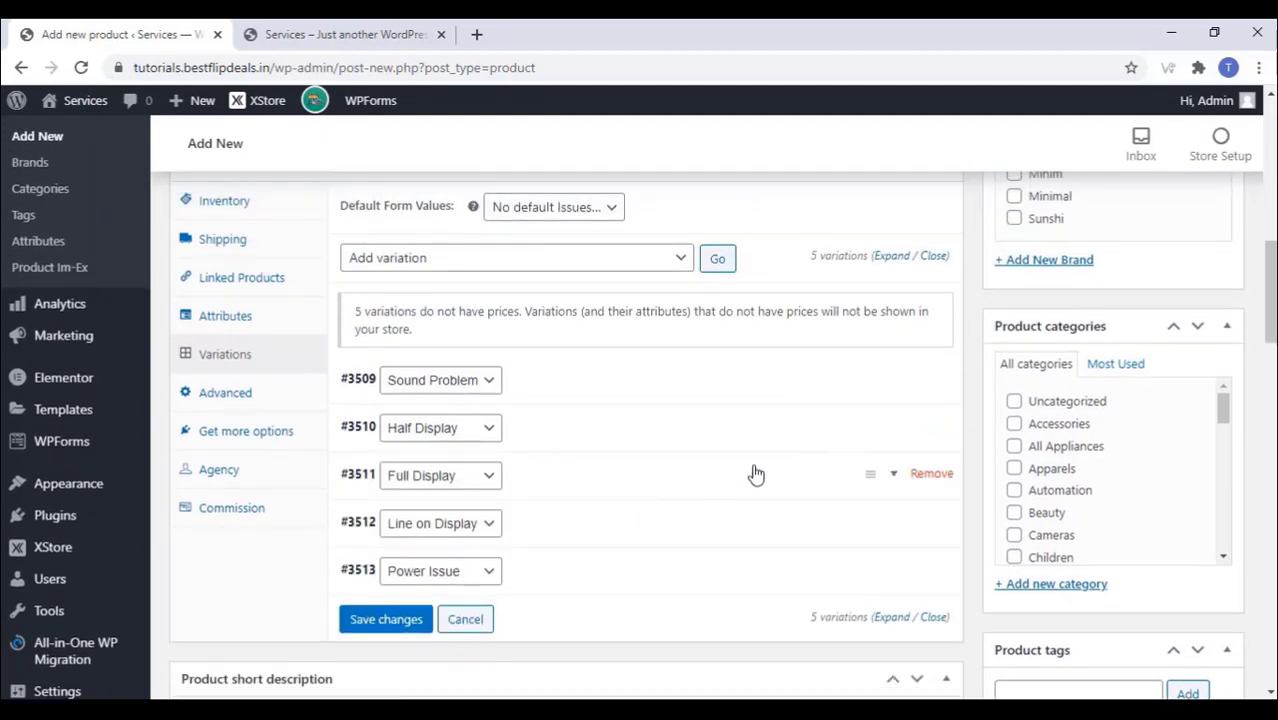
Step: Price the Full Display variation at 900 and Line on Display at 750
{"action": "left_click", "coordinate": [895, 480]}
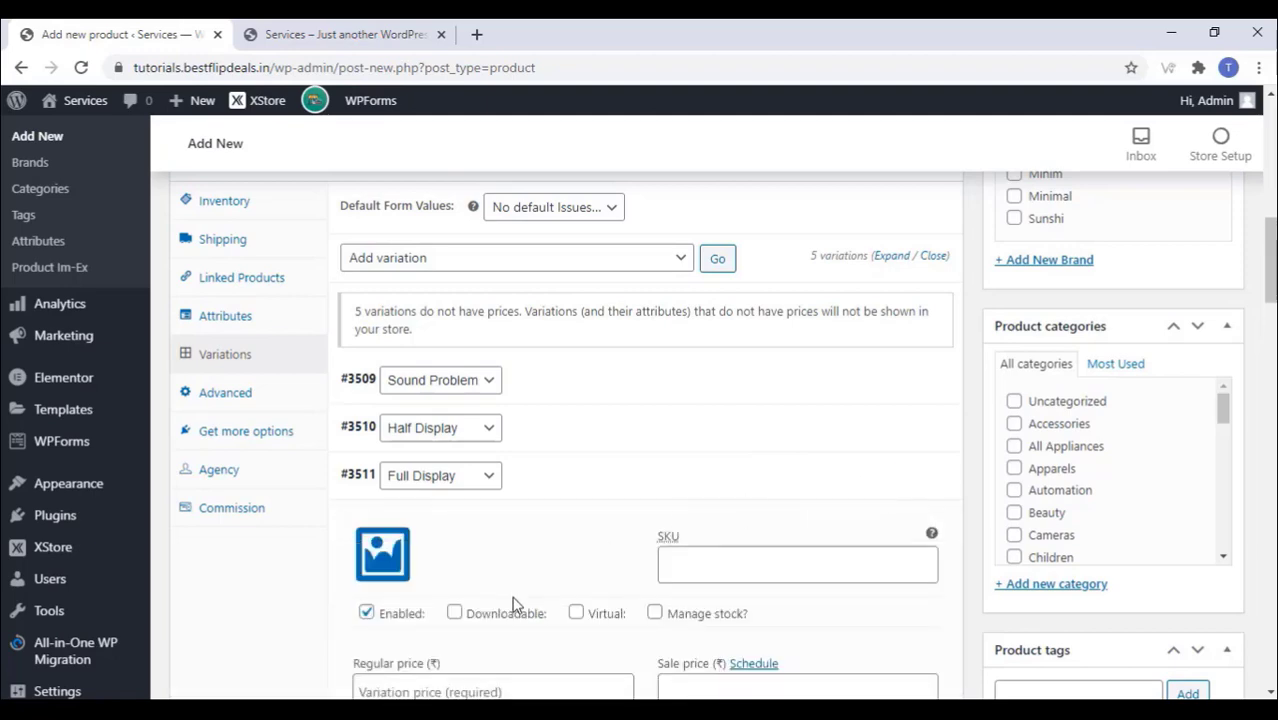
{"action": "scroll", "coordinate": [485, 560], "scroll_direction": "down", "scroll_amount": 3}
{"action": "left_click", "coordinate": [431, 425]}
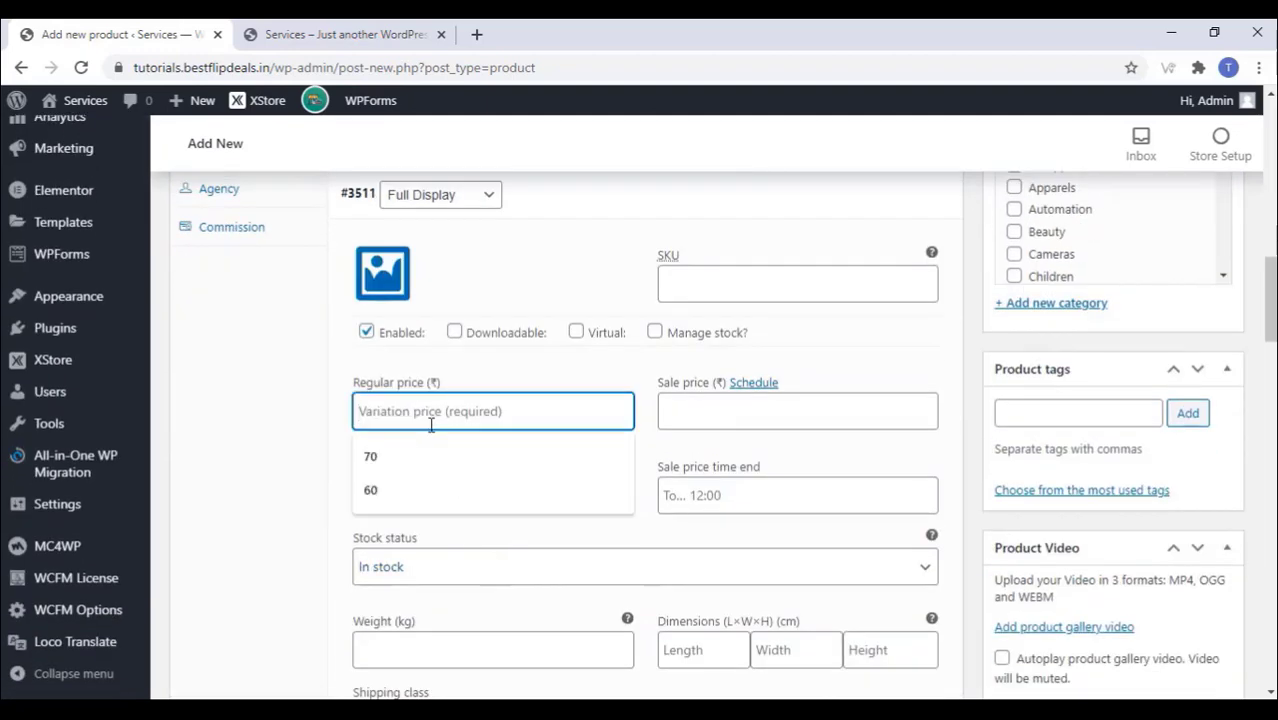
{"action": "type", "text": "900"}
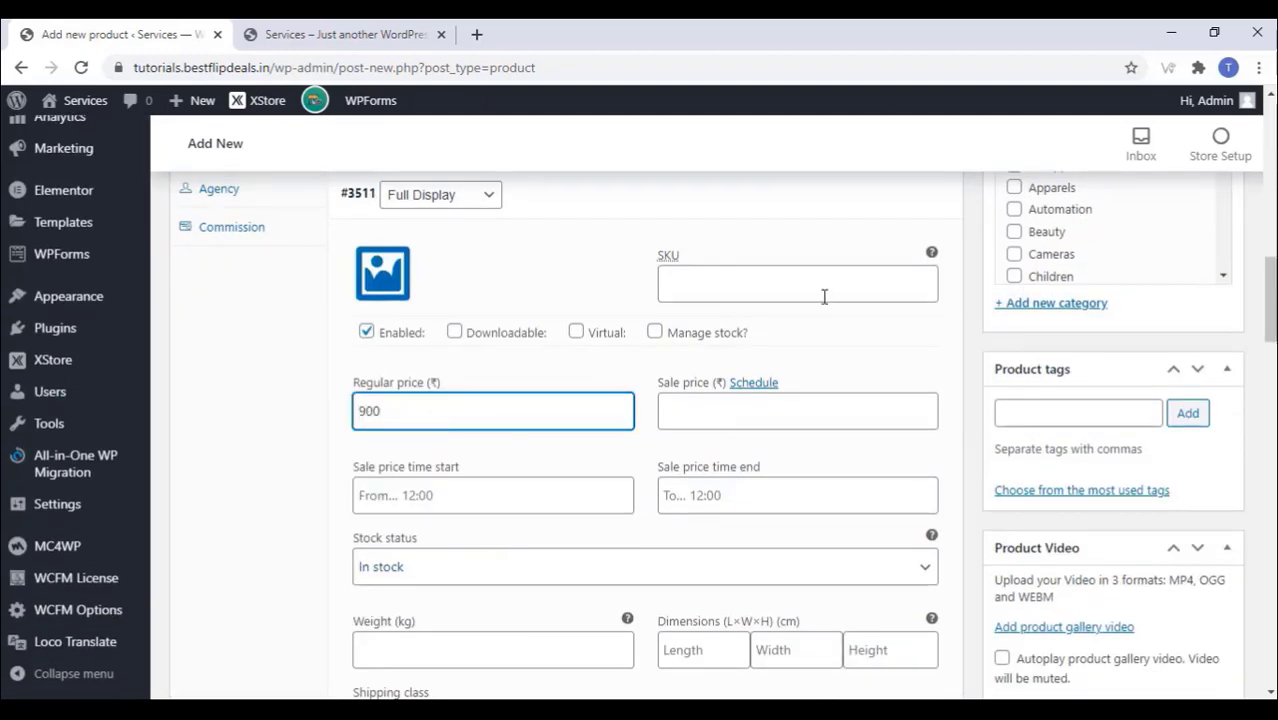
{"action": "scroll", "coordinate": [750, 404], "scroll_direction": "up", "scroll_amount": 2}
{"action": "left_click", "coordinate": [897, 381]}
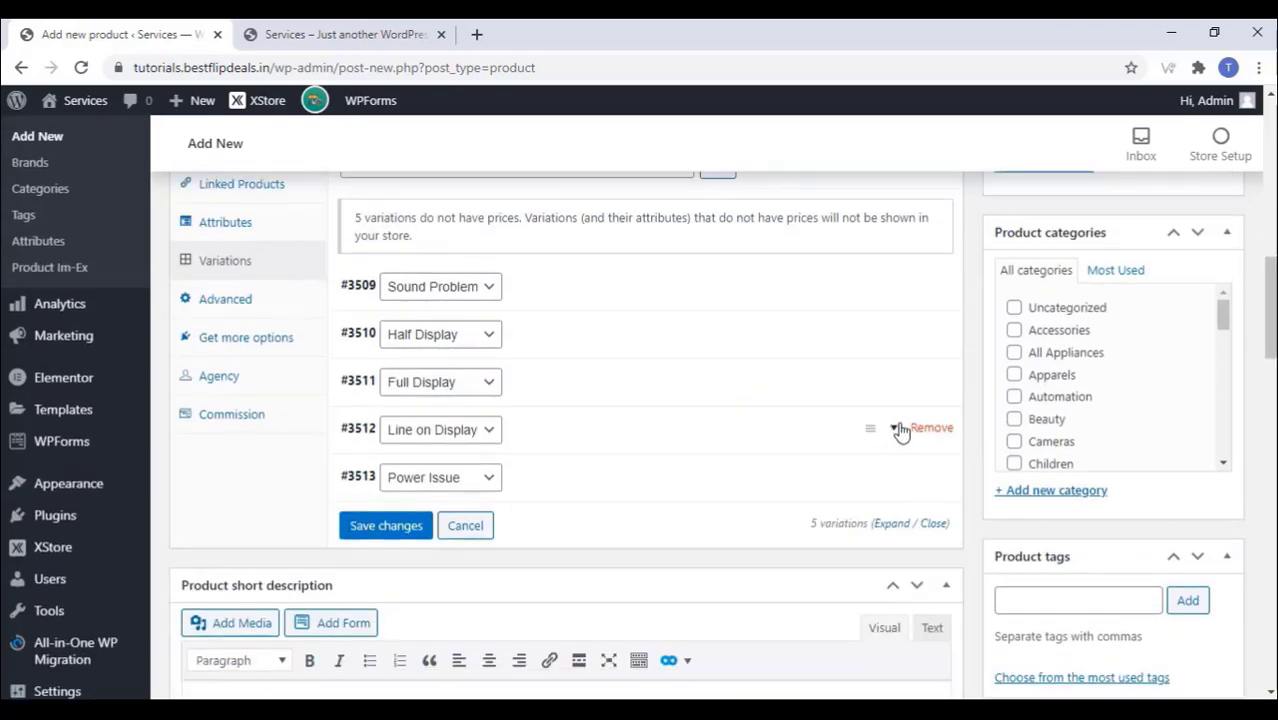
{"action": "left_click", "coordinate": [897, 429]}
{"action": "scroll", "coordinate": [537, 466], "scroll_direction": "down", "scroll_amount": 3}
{"action": "left_click", "coordinate": [405, 365]}
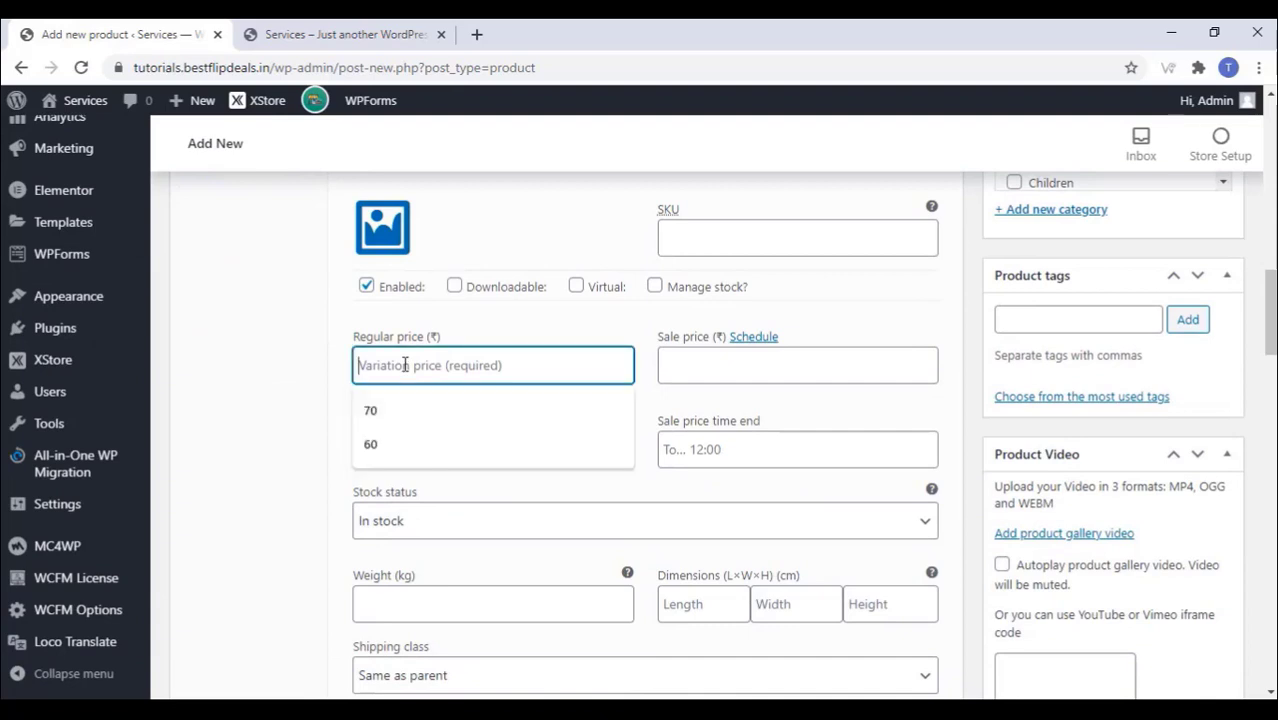
{"action": "type", "text": "750"}
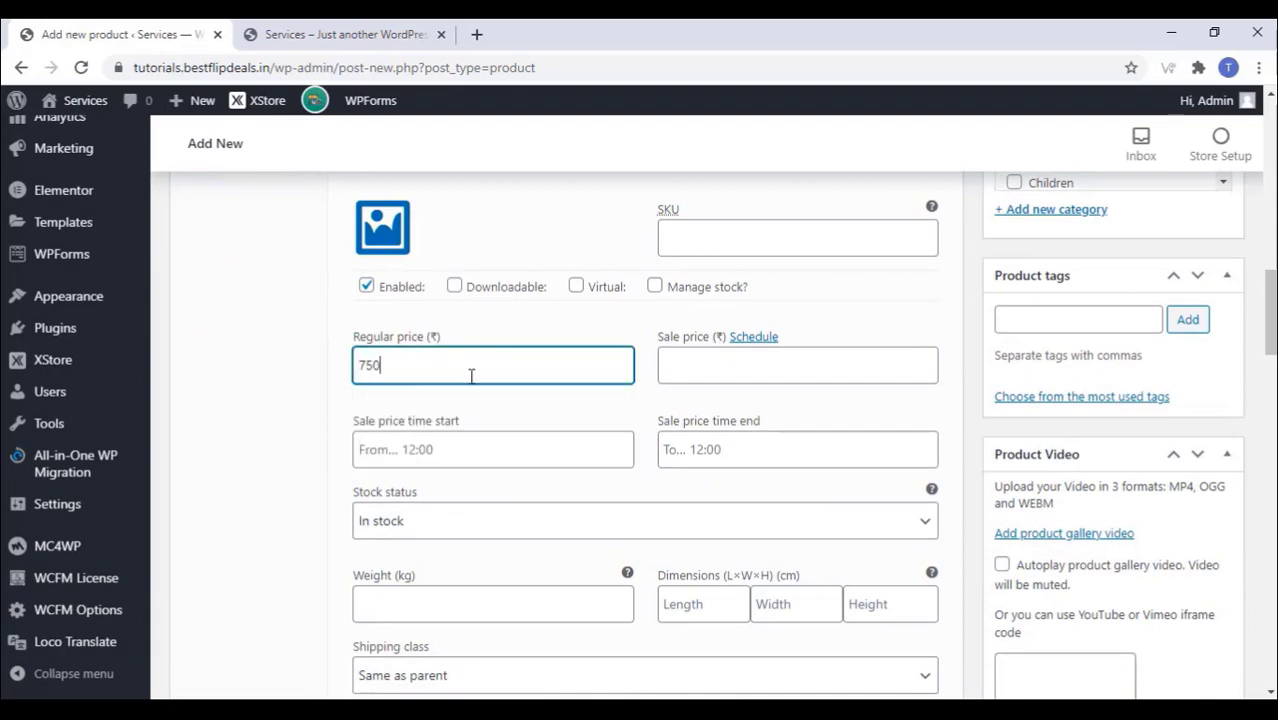
{"action": "scroll", "coordinate": [519, 410], "scroll_direction": "up", "scroll_amount": 2}
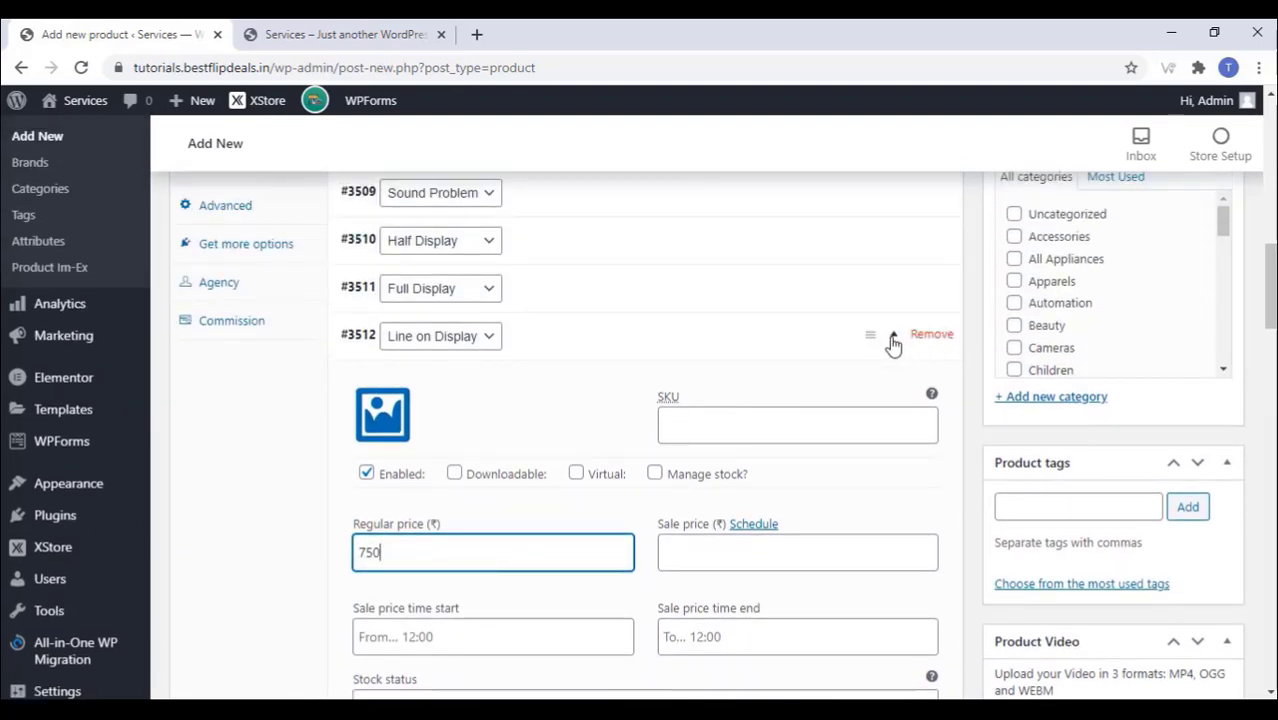
{"action": "left_click", "coordinate": [893, 343]}
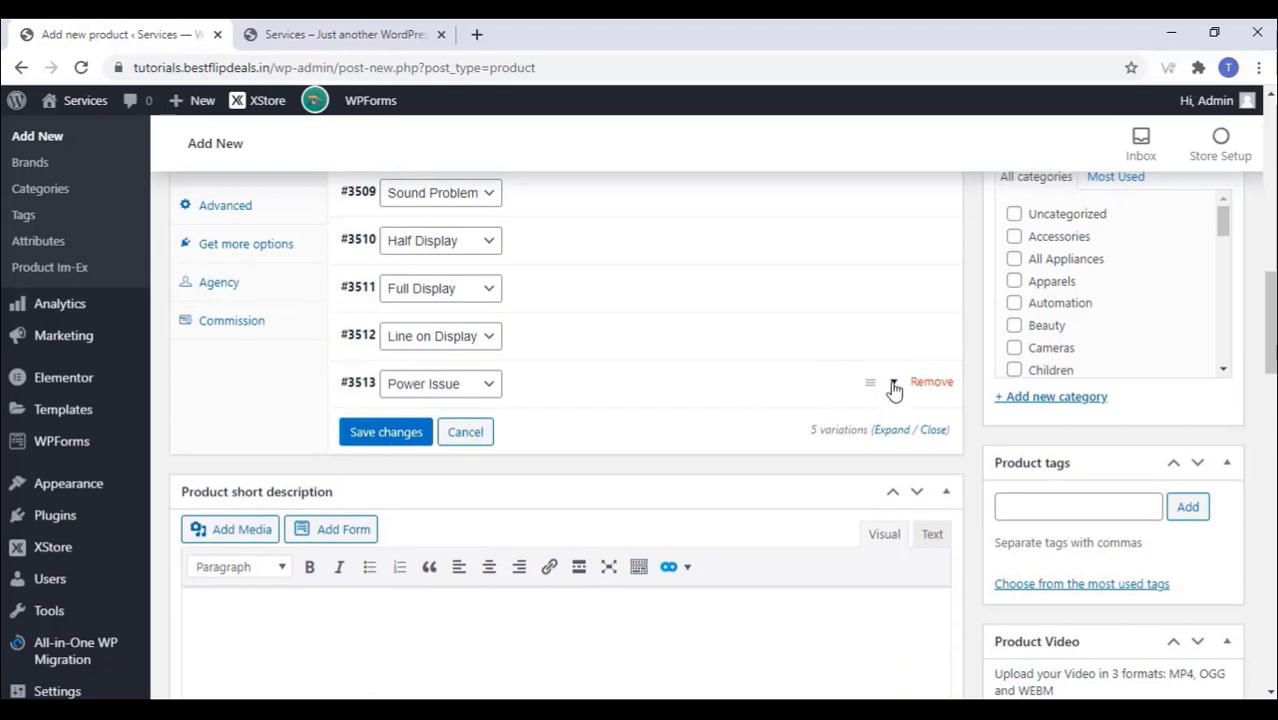
Step: Price the Power Issue variation at 1200
{"action": "left_click", "coordinate": [892, 392]}
{"action": "left_click", "coordinate": [412, 600]}
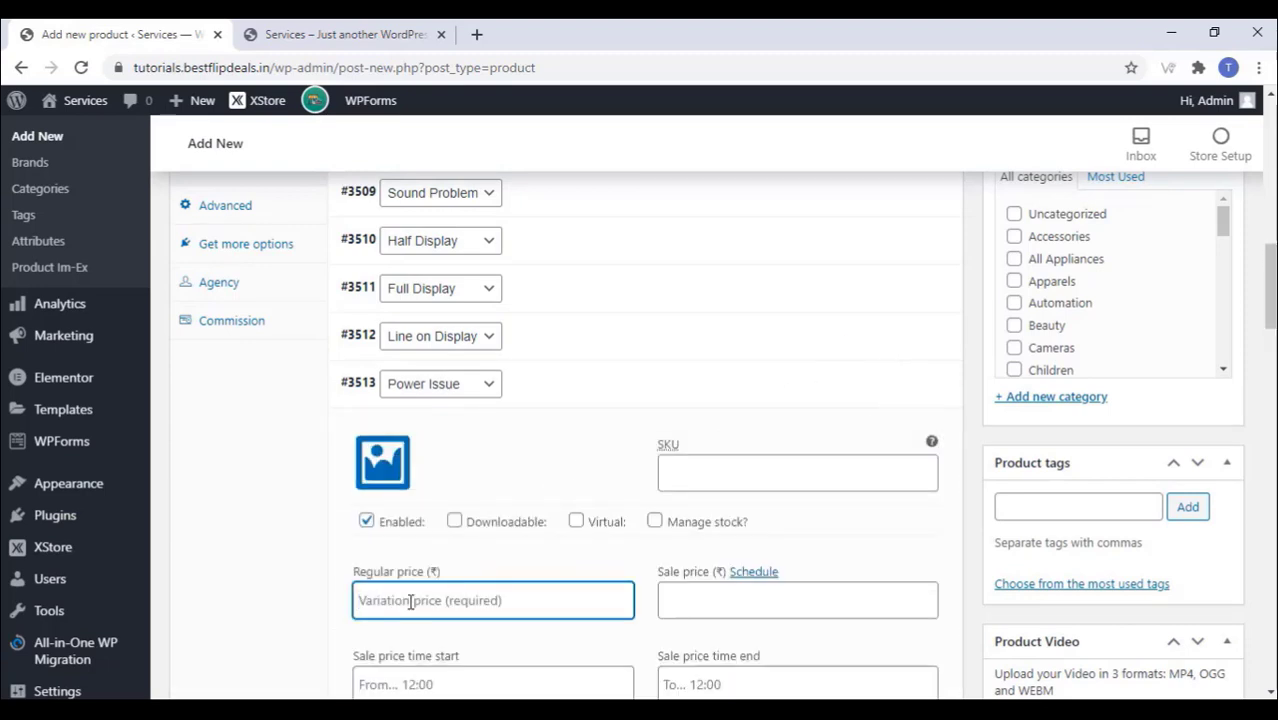
{"action": "type", "text": "1200"}
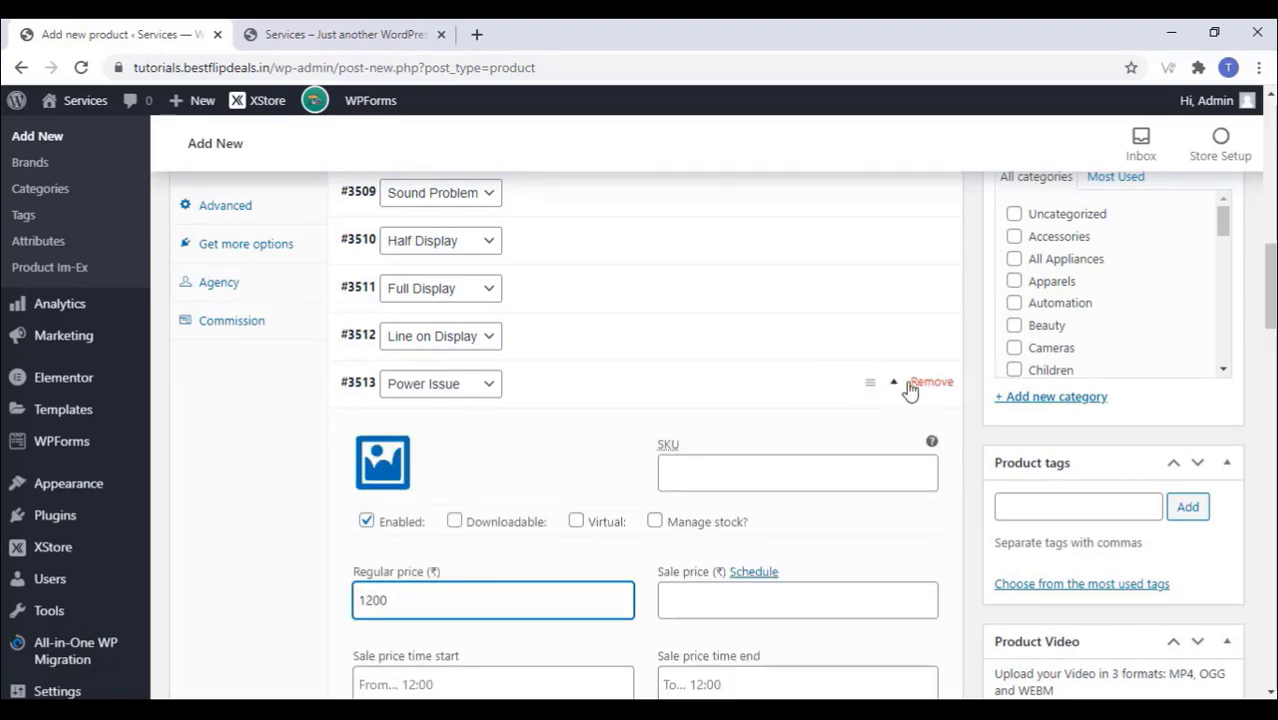
{"action": "left_click", "coordinate": [893, 388]}
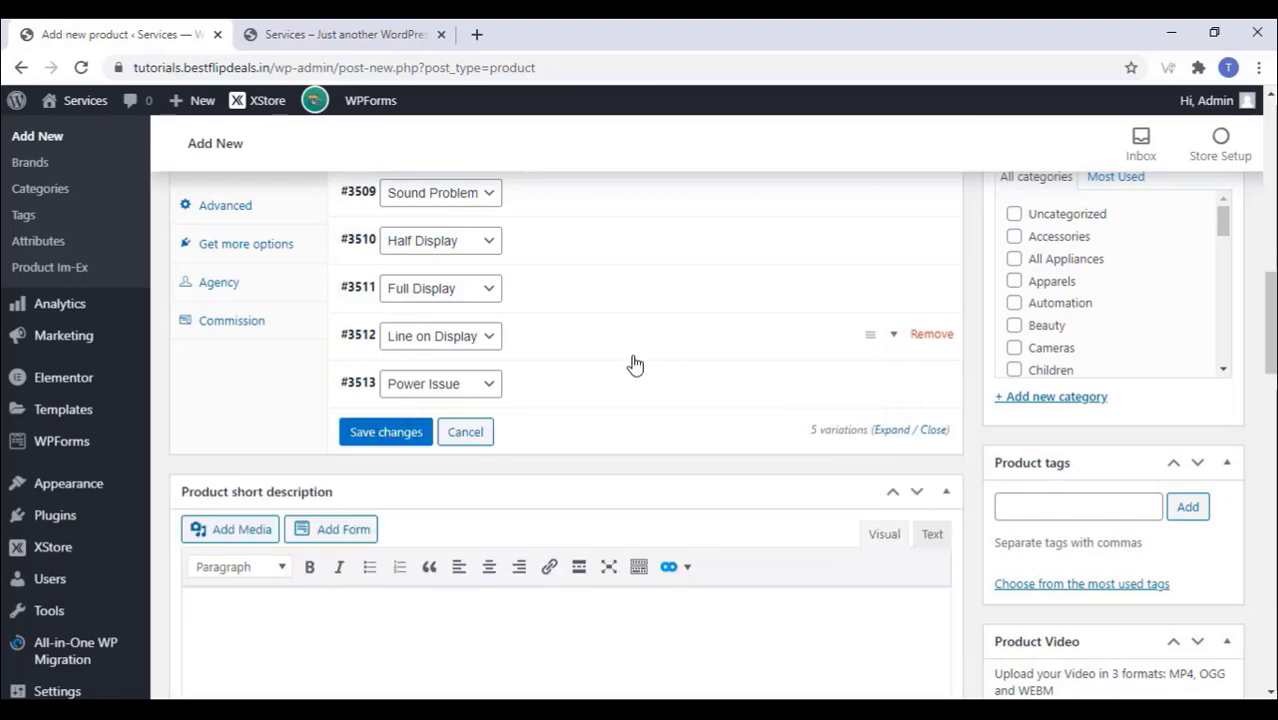
{"action": "scroll", "coordinate": [325, 440], "scroll_direction": "down", "scroll_amount": 2}
{"action": "left_click", "coordinate": [233, 451]}
Step: Paste the TV repair text into the short description as plain text
{"action": "right_click", "coordinate": [211, 427]}
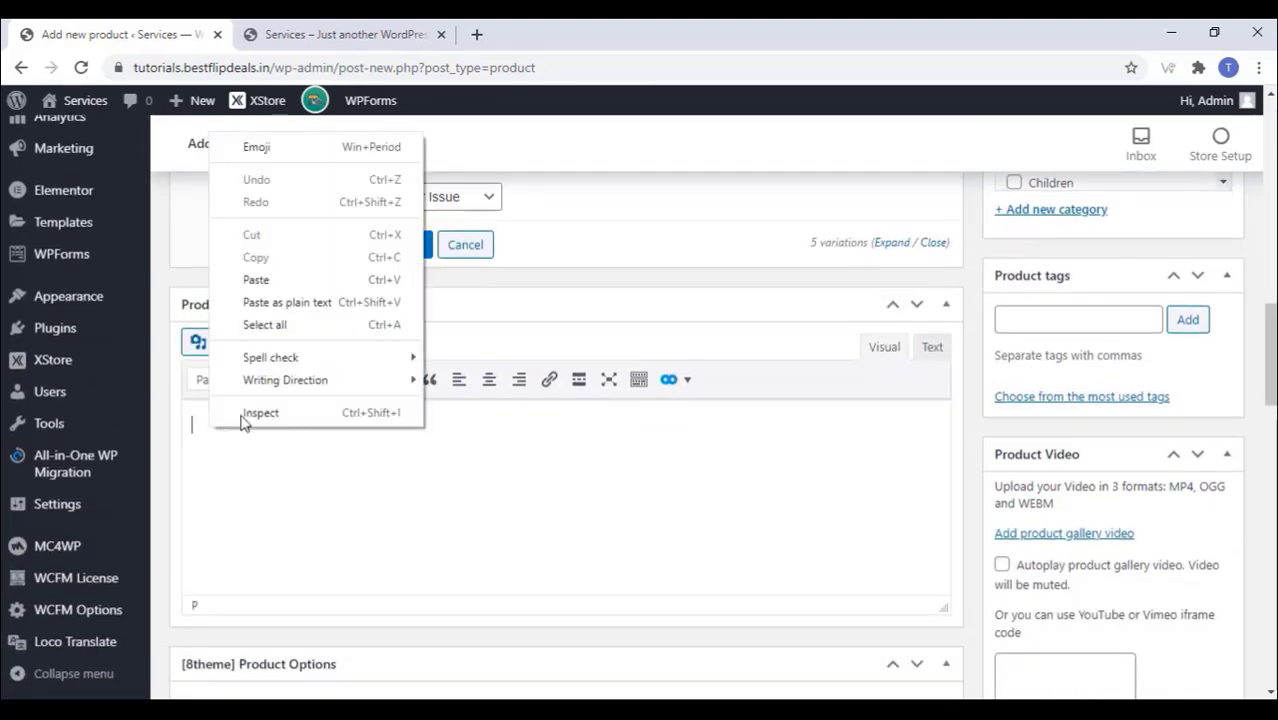
{"action": "left_click", "coordinate": [285, 297]}
{"action": "scroll", "coordinate": [660, 566], "scroll_direction": "up", "scroll_amount": 3}
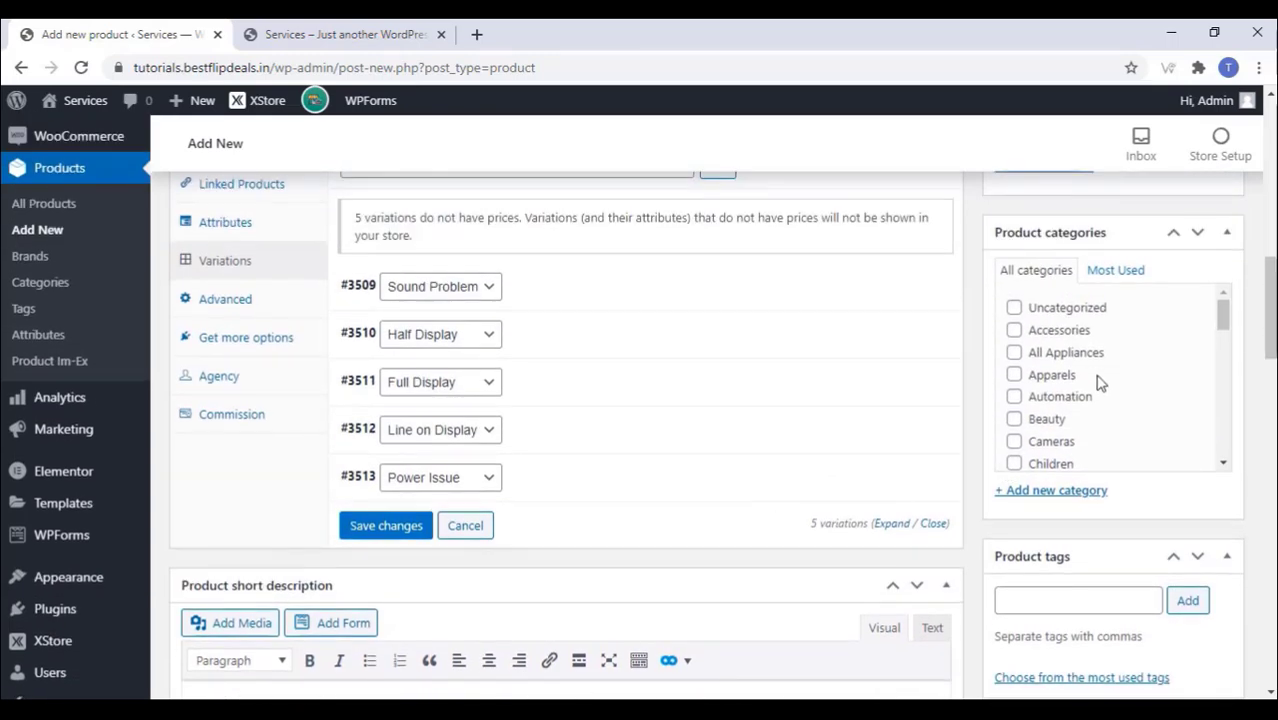
{"action": "scroll", "coordinate": [1098, 376], "scroll_direction": "down", "scroll_amount": 5}
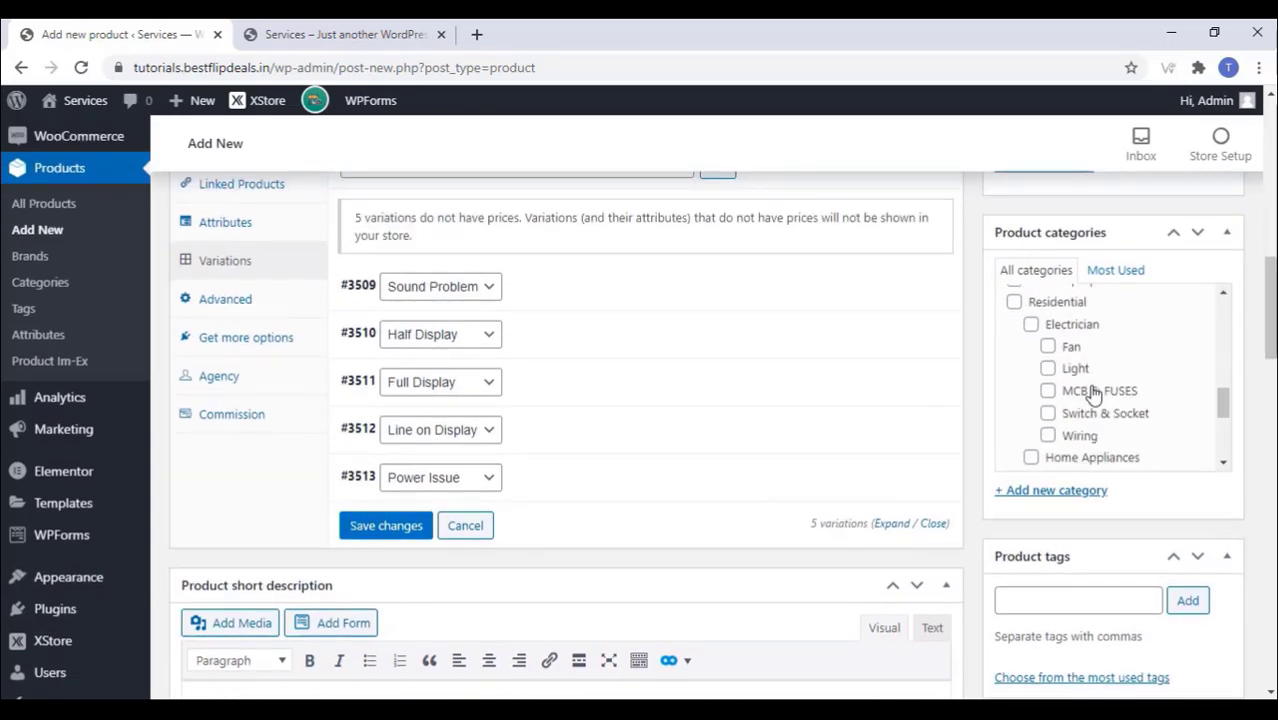
{"action": "scroll", "coordinate": [1094, 393], "scroll_direction": "down", "scroll_amount": 3}
{"action": "scroll", "coordinate": [1094, 390], "scroll_direction": "up", "scroll_amount": 2}
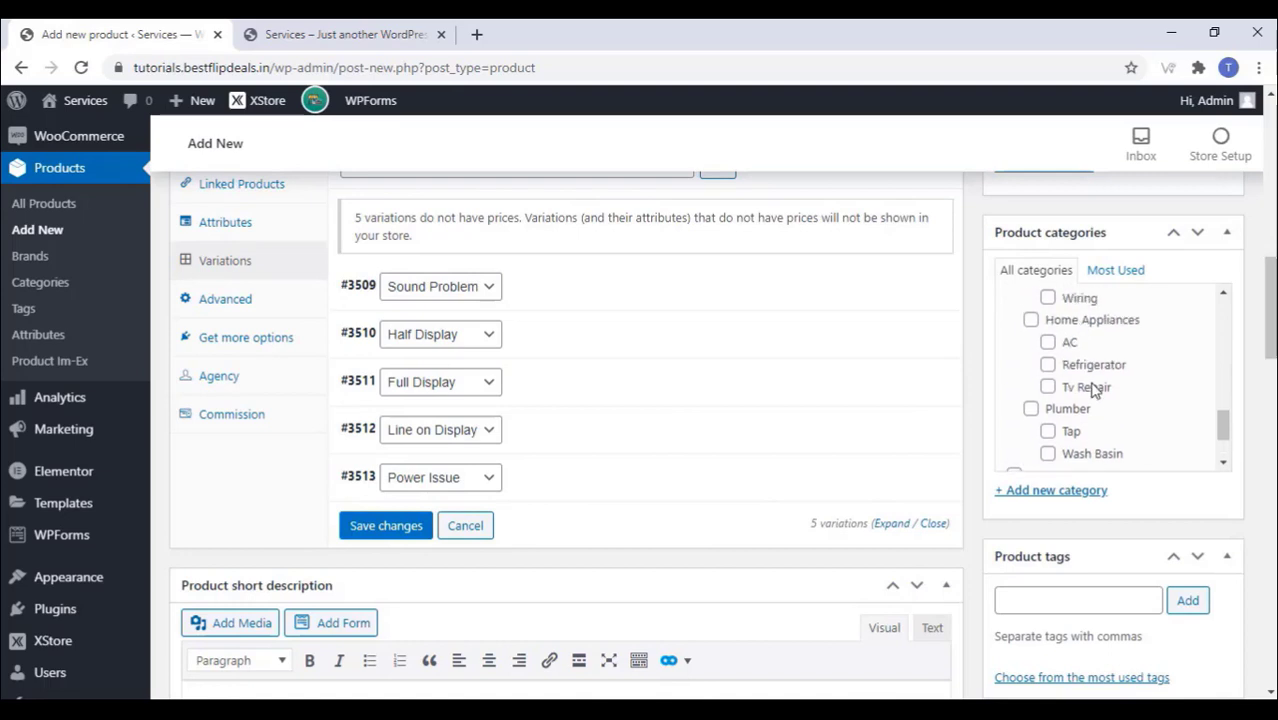
Step: File the product under Home Appliances and Tv Repair, and add a 'Tv Service' category
{"action": "left_click", "coordinate": [1030, 320]}
{"action": "left_click", "coordinate": [1048, 387]}
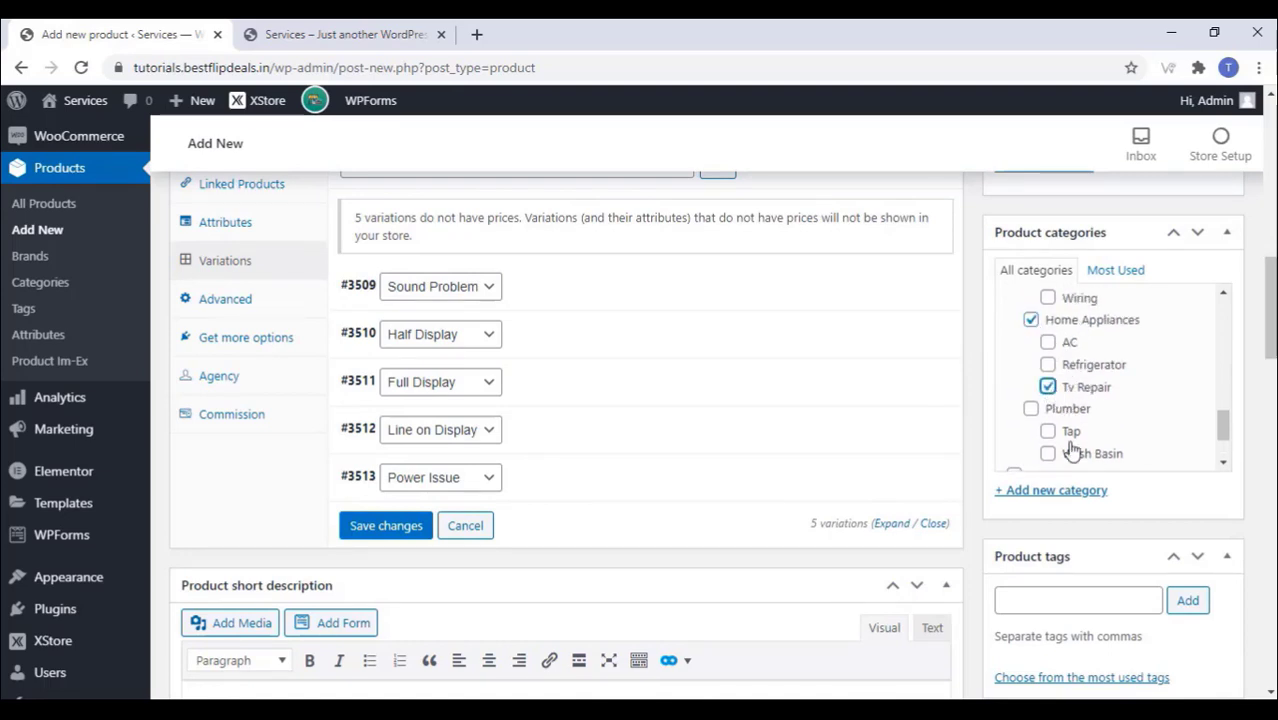
{"action": "left_click", "coordinate": [1063, 492]}
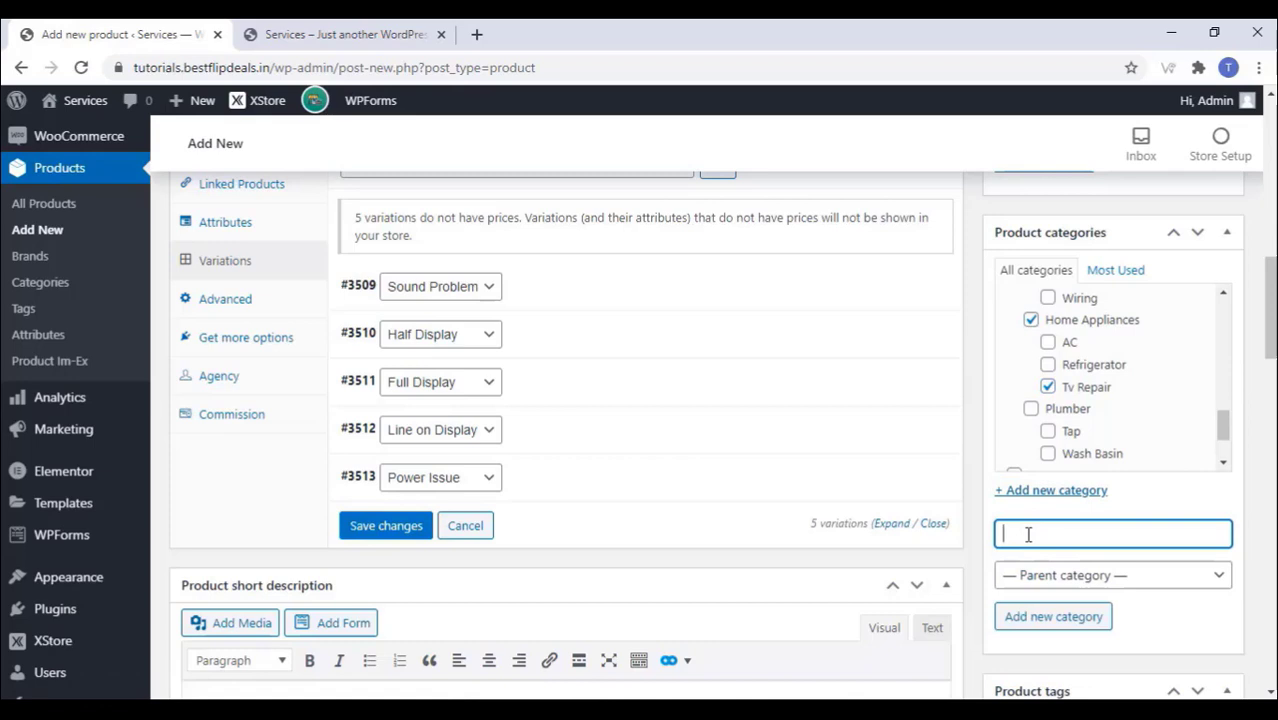
{"action": "left_click", "coordinate": [1074, 625]}
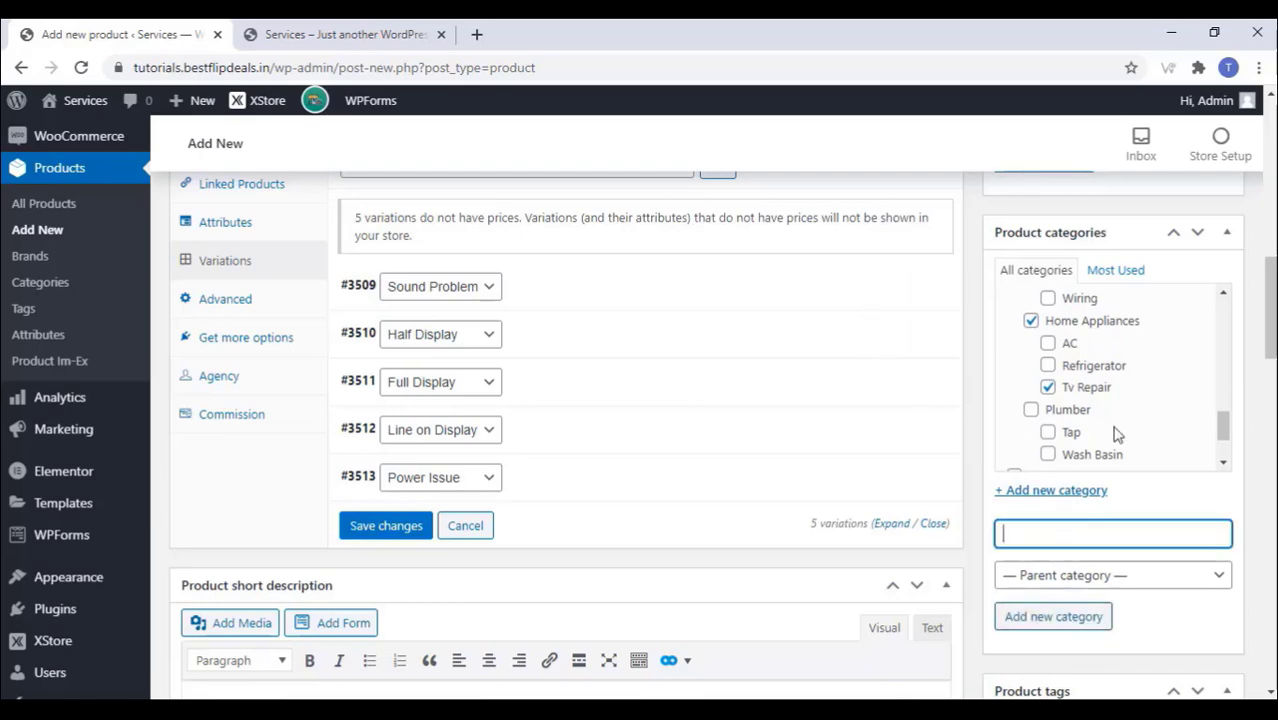
{"action": "scroll", "coordinate": [1128, 408], "scroll_direction": "down", "scroll_amount": 5}
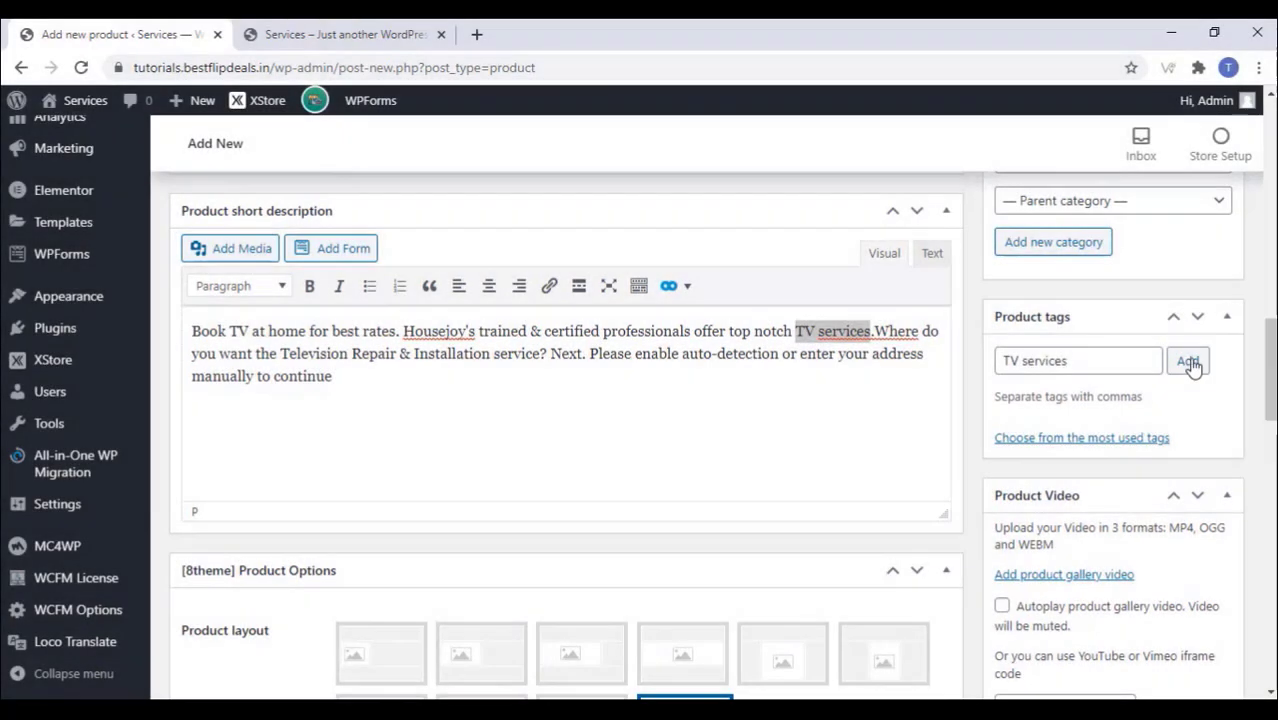
Step: Tag the product 'TV services' and set the TV repair photo as its product image
{"action": "left_click", "coordinate": [1188, 362]}
{"action": "scroll", "coordinate": [842, 428], "scroll_direction": "down", "scroll_amount": 5}
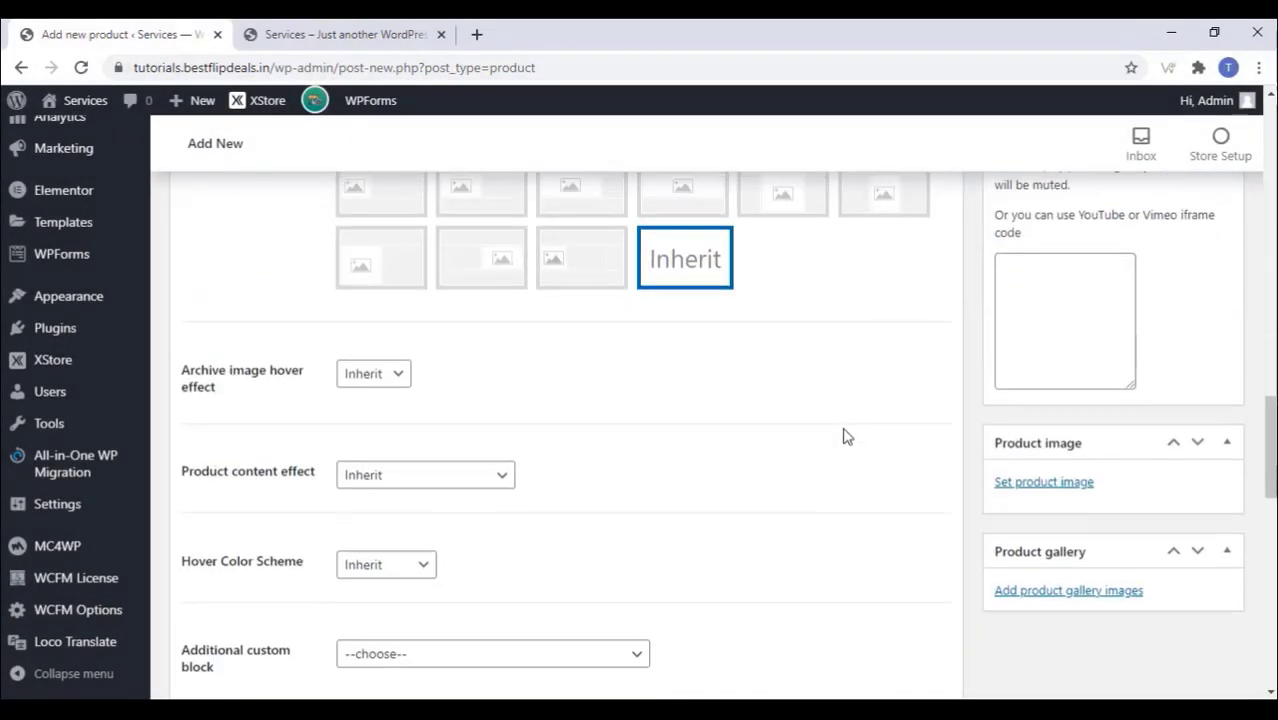
{"action": "left_click", "coordinate": [1036, 484]}
{"action": "left_click", "coordinate": [225, 330]}
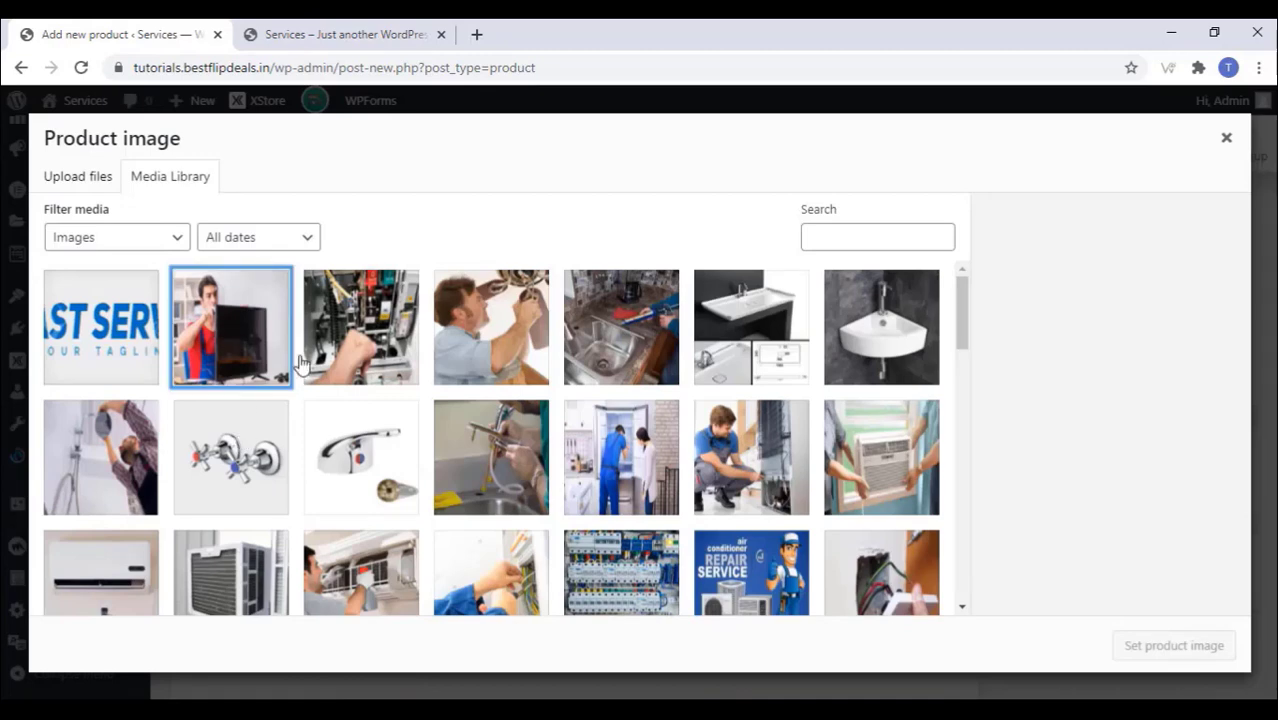
{"action": "left_click", "coordinate": [1192, 659]}
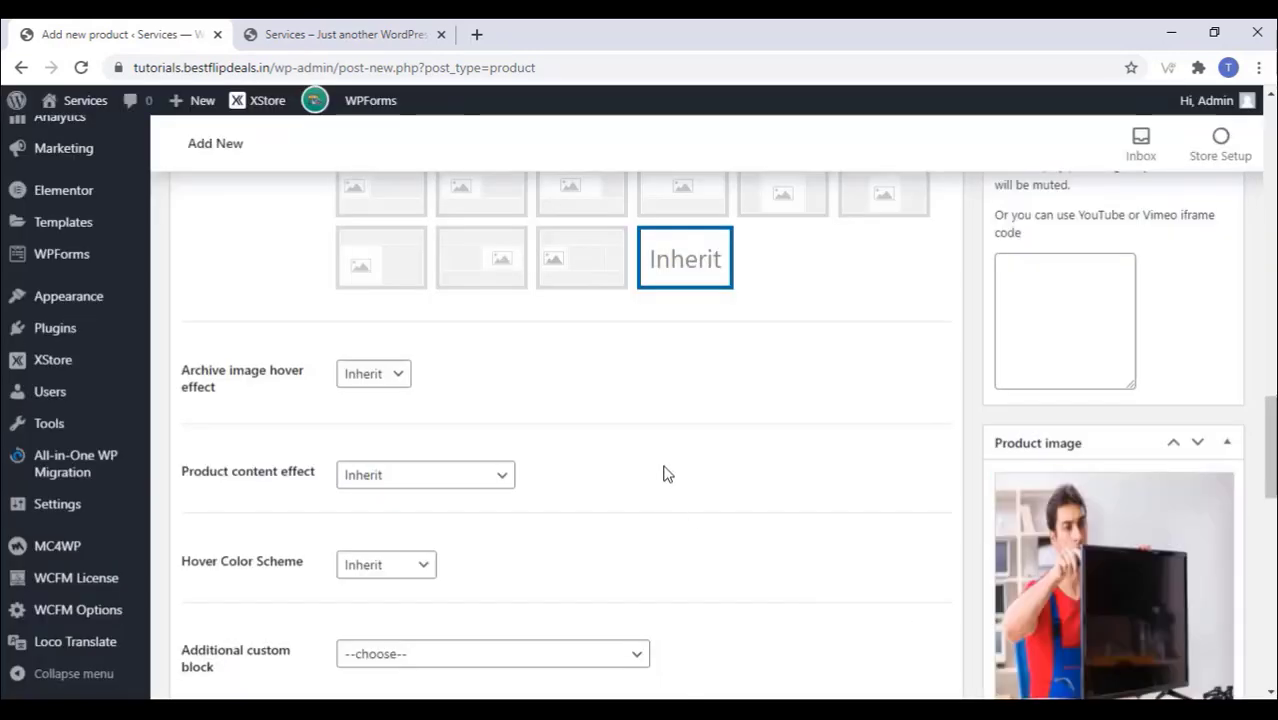
Step: Publish the Tv Repair product
{"action": "scroll", "coordinate": [668, 470], "scroll_direction": "up", "scroll_amount": 1}
{"action": "scroll", "coordinate": [668, 470], "scroll_direction": "down", "scroll_amount": 5}
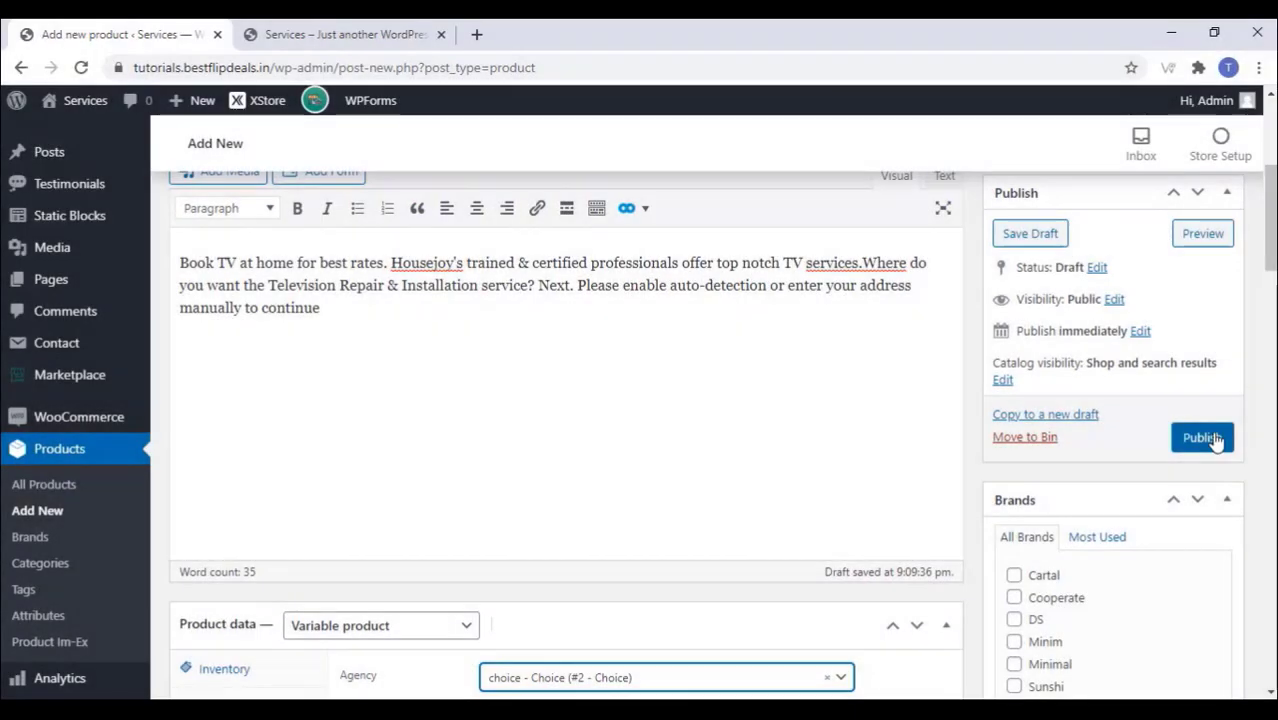
{"action": "left_click", "coordinate": [1199, 444]}
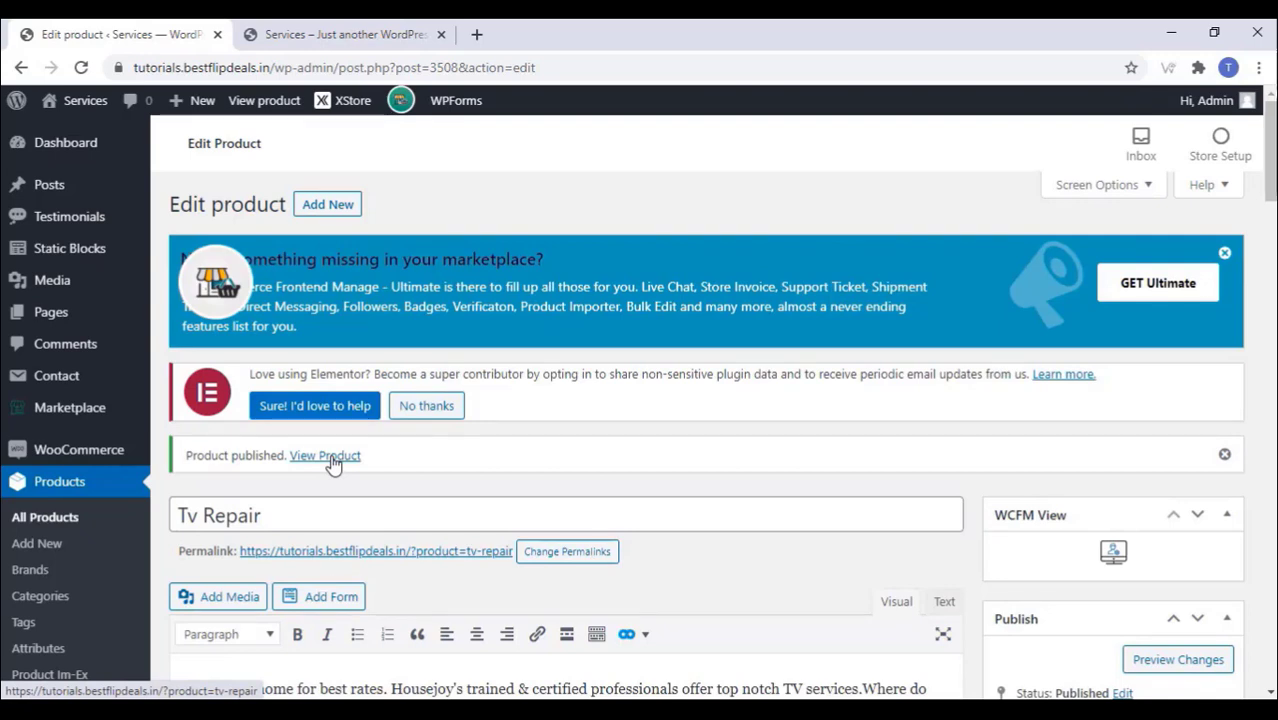
{"action": "right_click", "coordinate": [331, 458]}
Step: Open the published Tv Repair product page in a new tab
{"action": "left_click", "coordinate": [389, 471]}
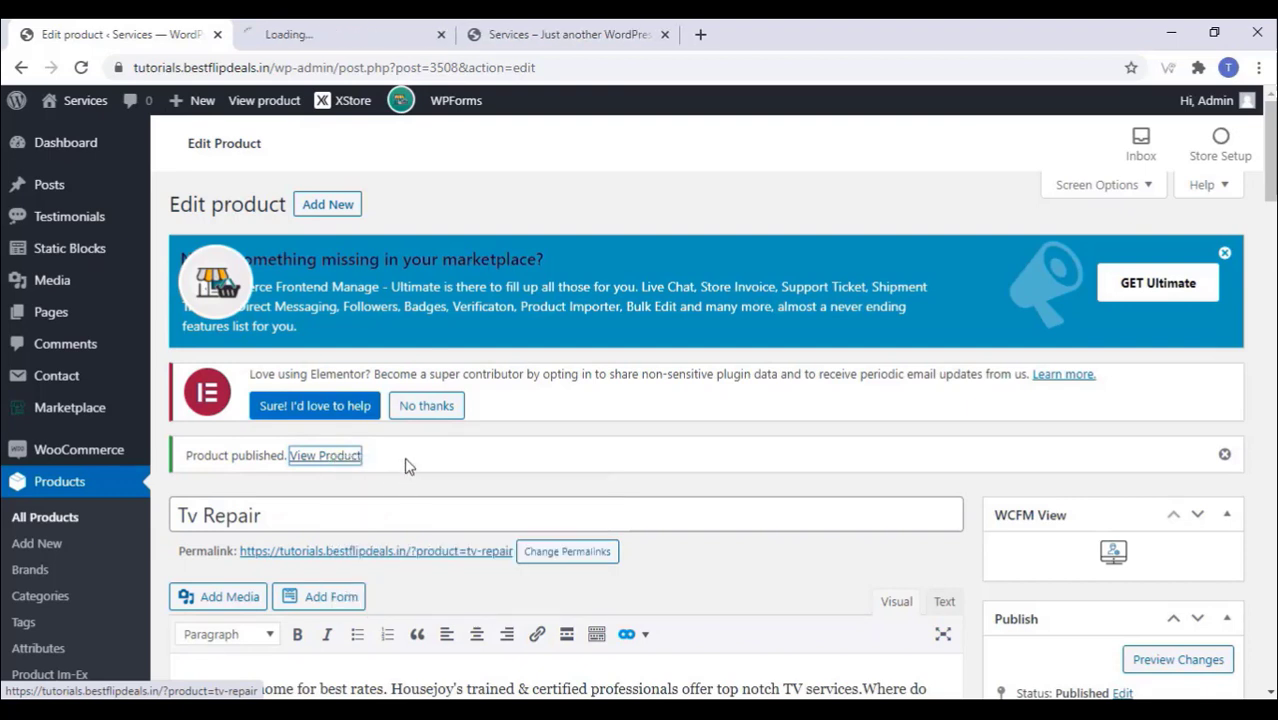
{"action": "left_click", "coordinate": [363, 32]}
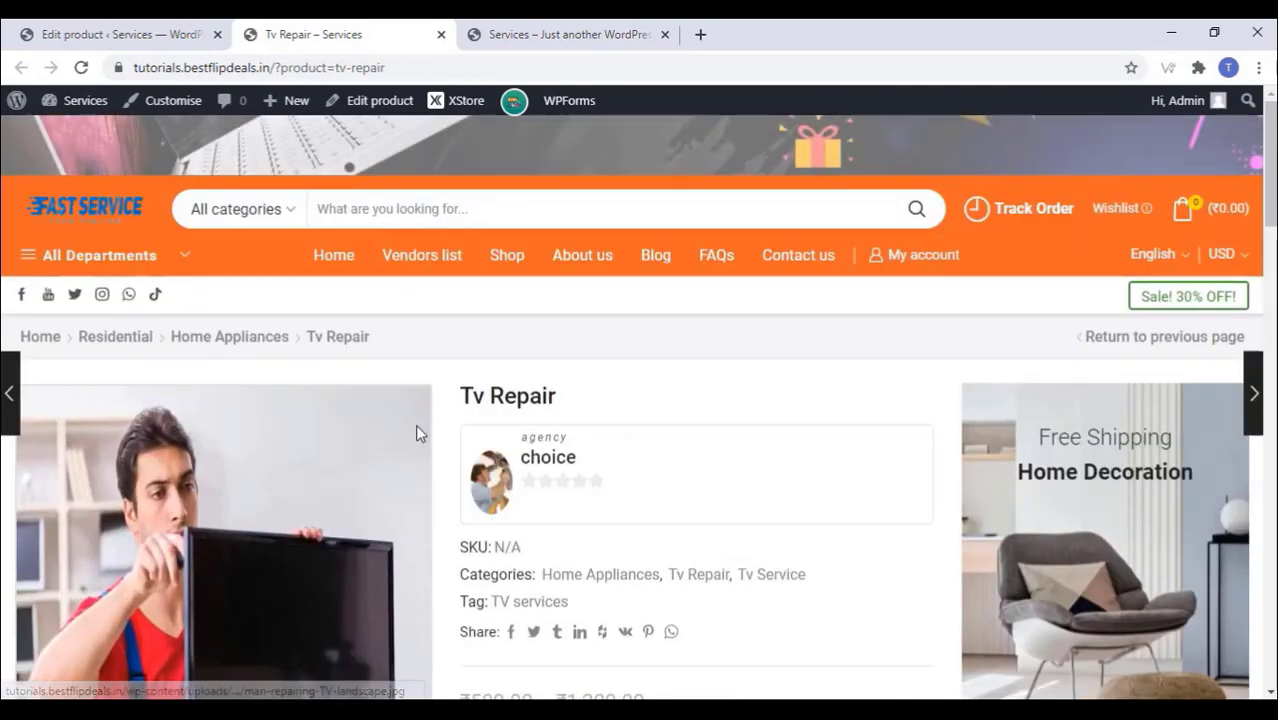
{"action": "scroll", "coordinate": [418, 432], "scroll_direction": "down", "scroll_amount": 3}
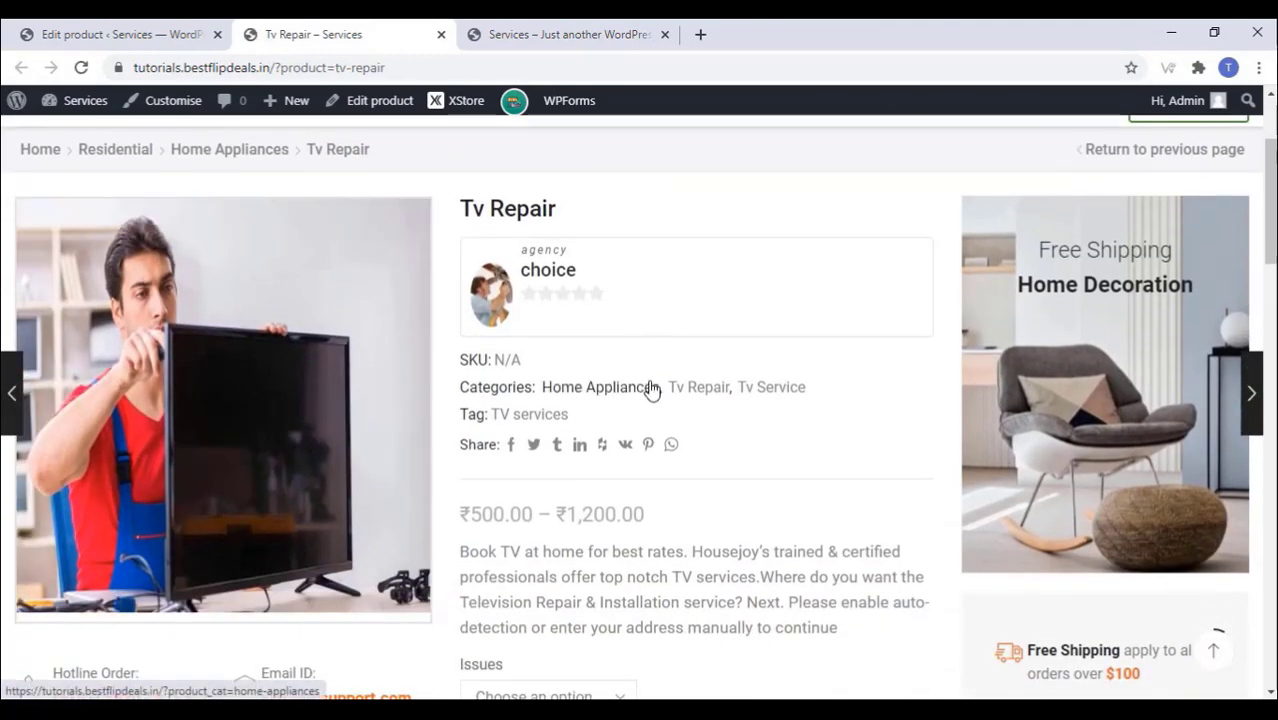
{"action": "scroll", "coordinate": [647, 388], "scroll_direction": "down", "scroll_amount": 4}
{"action": "scroll", "coordinate": [641, 412], "scroll_direction": "up", "scroll_amount": 3}
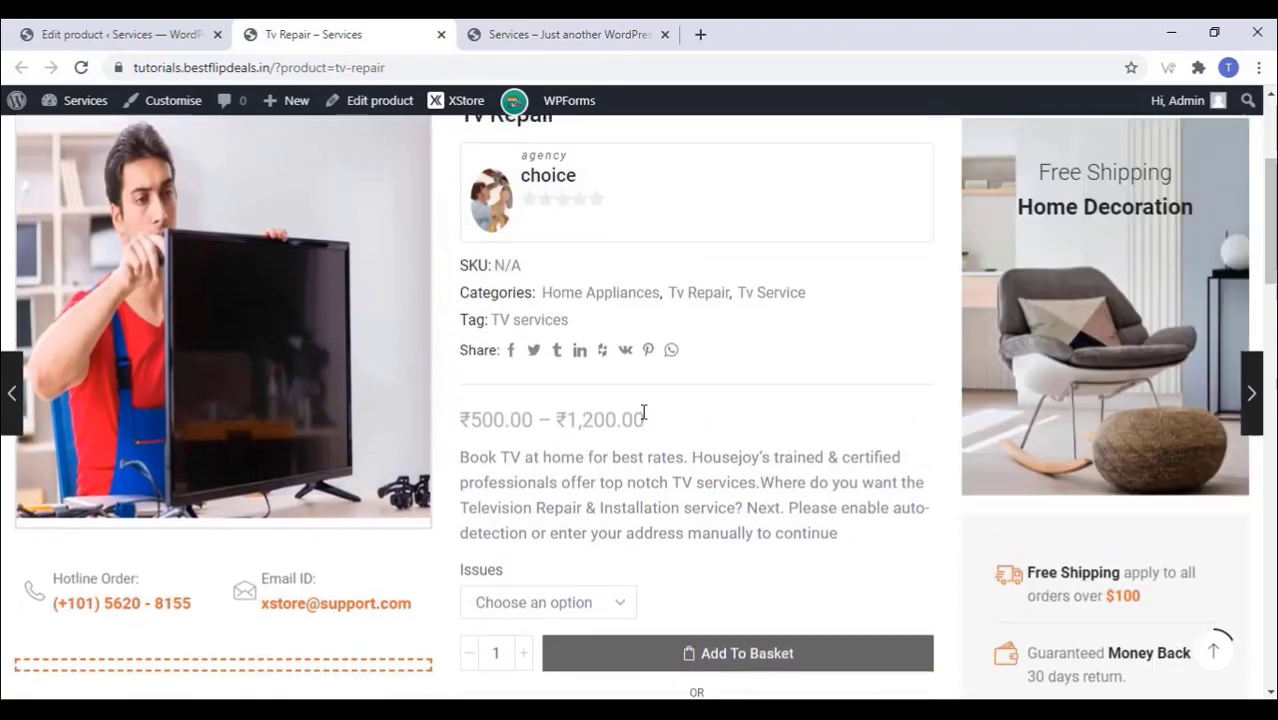
{"action": "scroll", "coordinate": [641, 412], "scroll_direction": "up", "scroll_amount": 2}
{"action": "scroll", "coordinate": [641, 412], "scroll_direction": "down", "scroll_amount": 2}
{"action": "scroll", "coordinate": [641, 418], "scroll_direction": "down", "scroll_amount": 3}
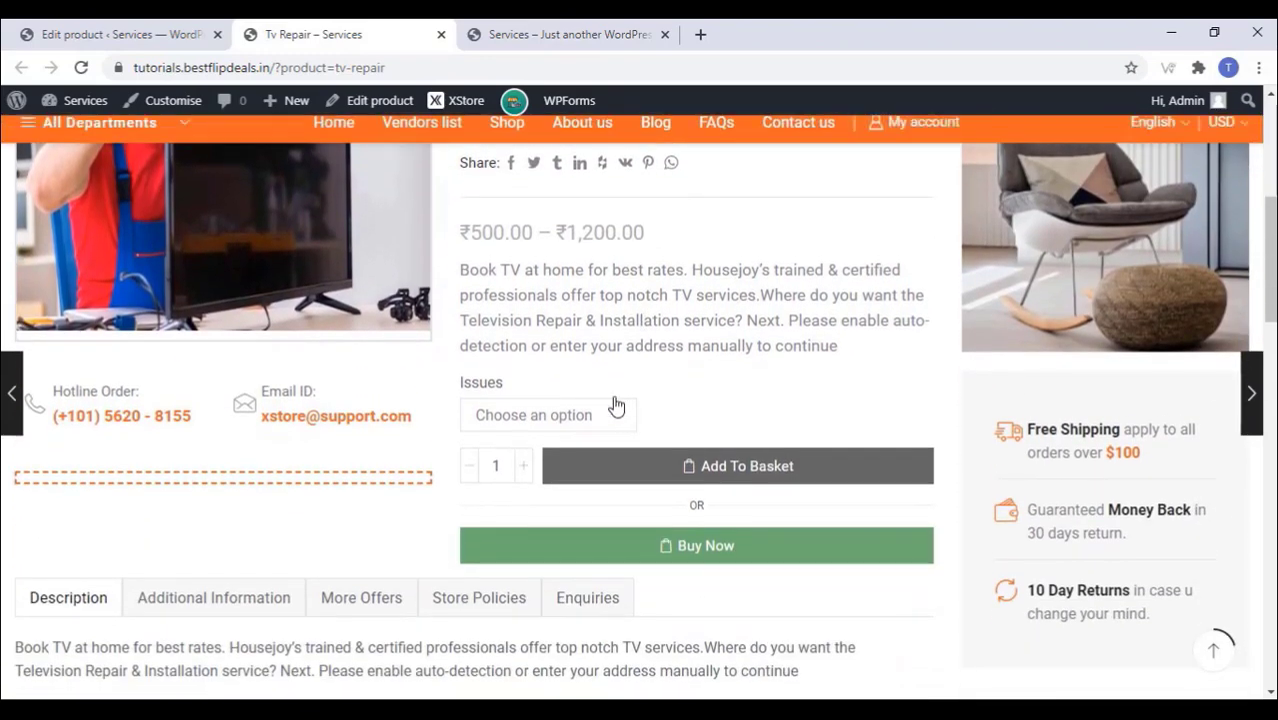
Step: Check Issues prices by choosing Sound Problem, Half Display, then Power Issue (₹1,200.00)
{"action": "left_click", "coordinate": [565, 418]}
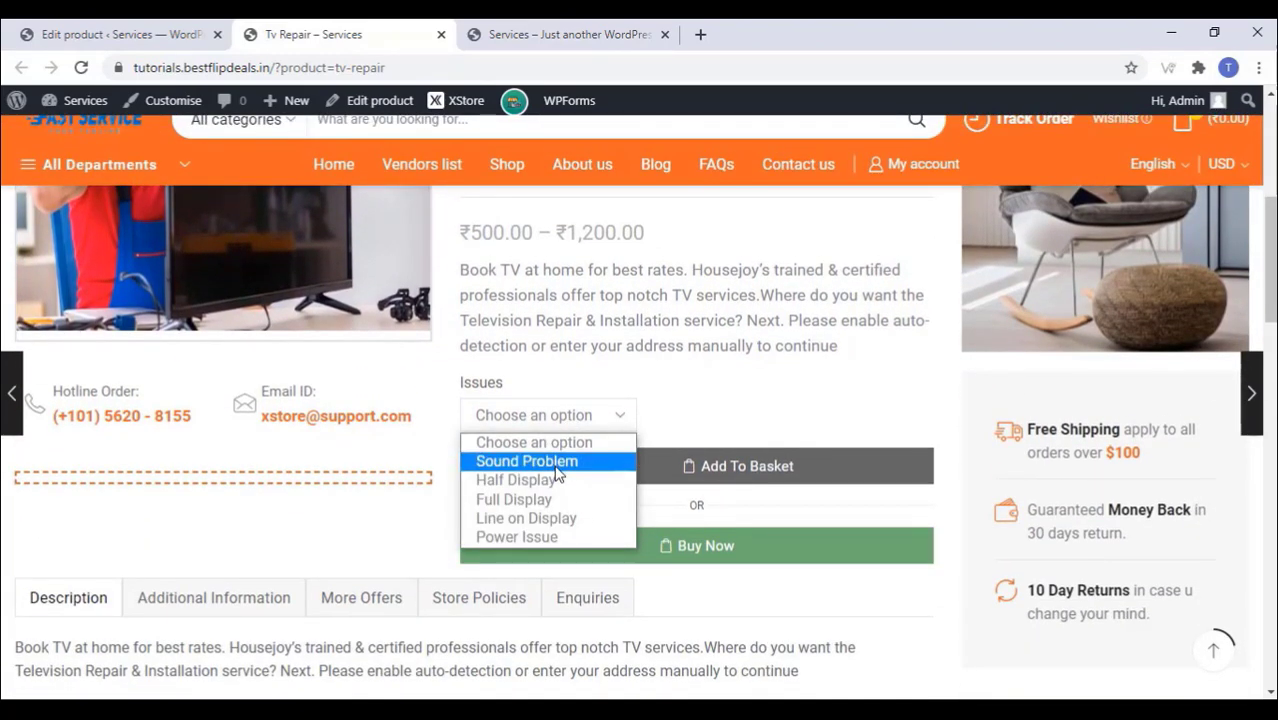
{"action": "left_click", "coordinate": [558, 461]}
{"action": "left_click", "coordinate": [585, 417]}
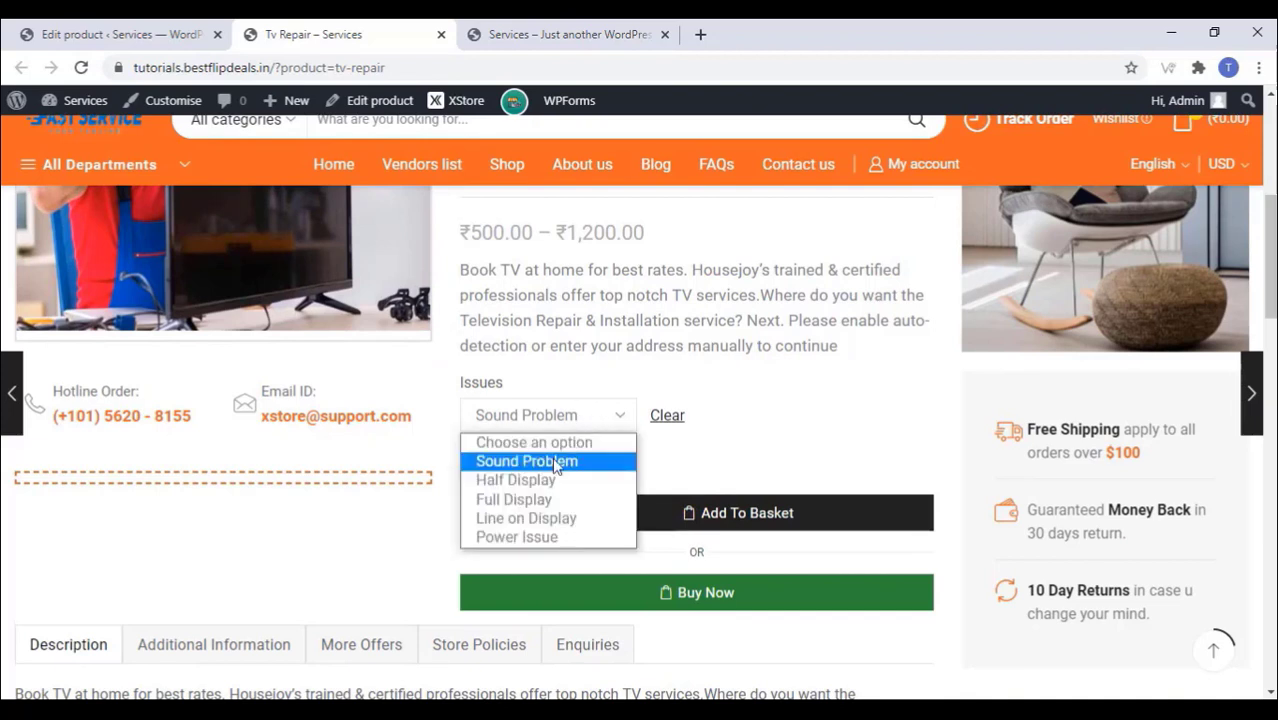
{"action": "left_click", "coordinate": [545, 474]}
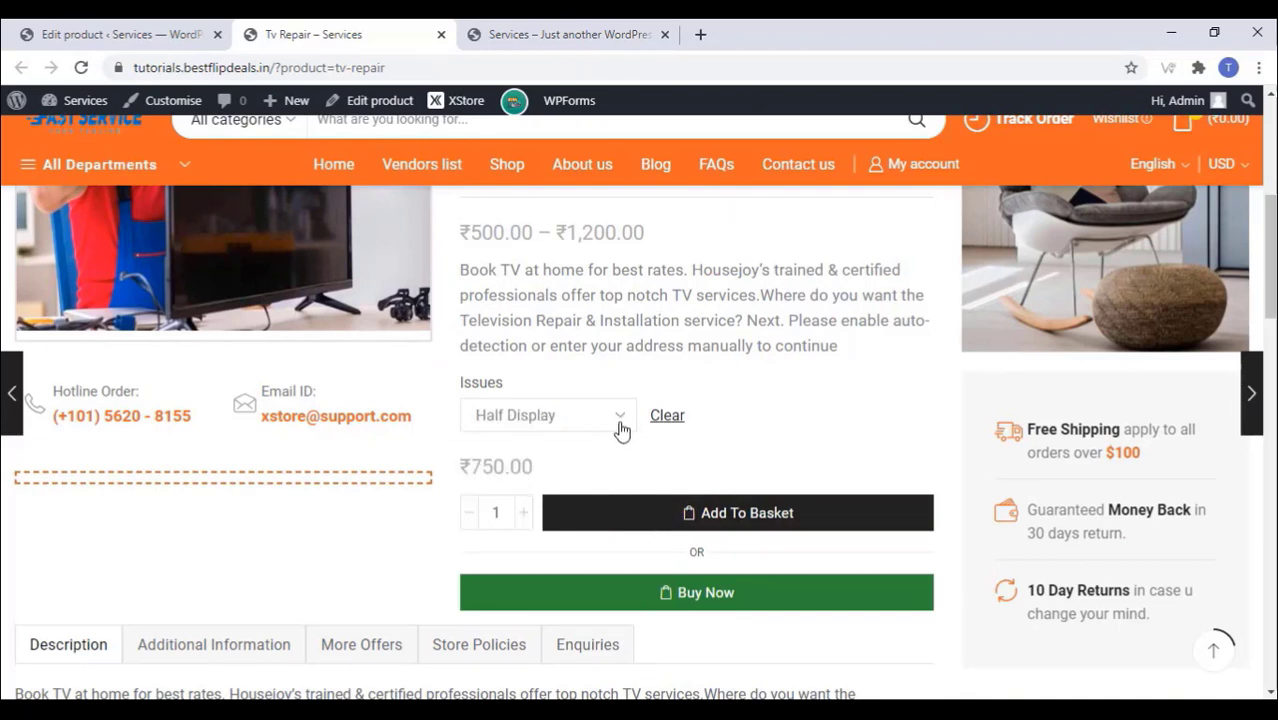
{"action": "left_click", "coordinate": [583, 420]}
{"action": "left_click", "coordinate": [522, 537]}
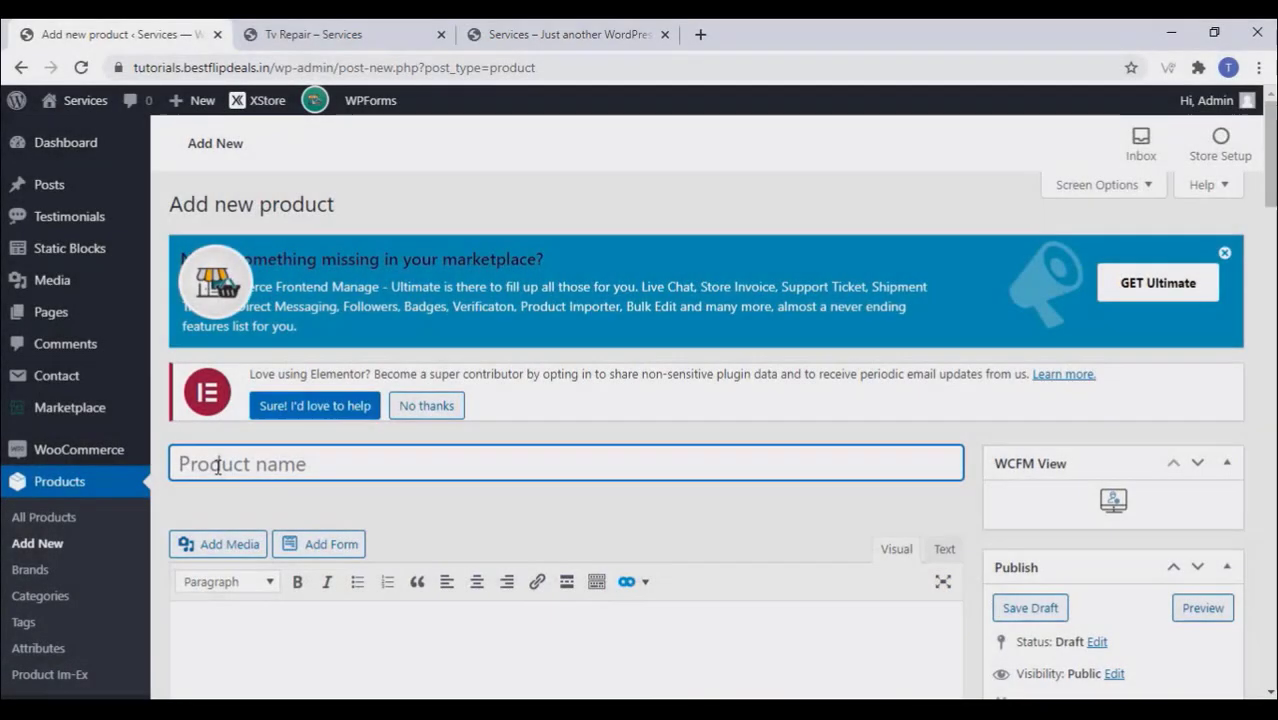
Step: Name the new product 'Fan Repair' and paste its description as plain text
{"action": "type", "text": "Fan"}
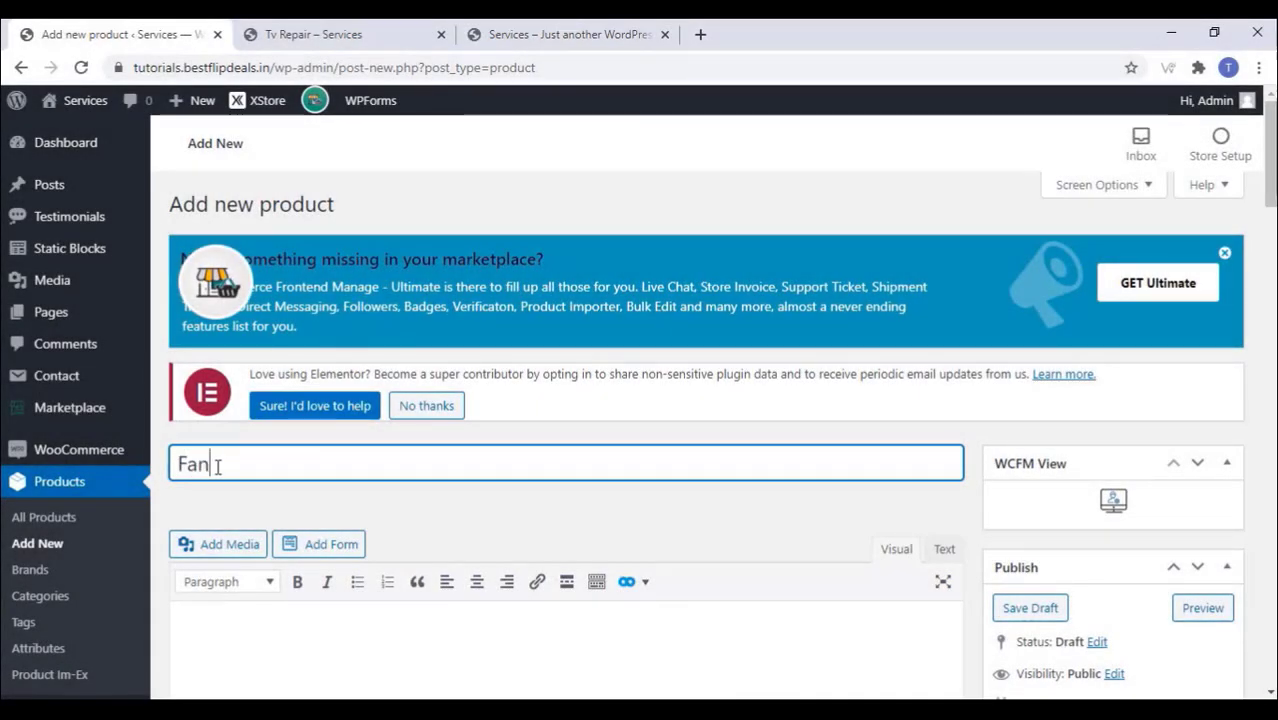
{"action": "type", "text": " Repair"}
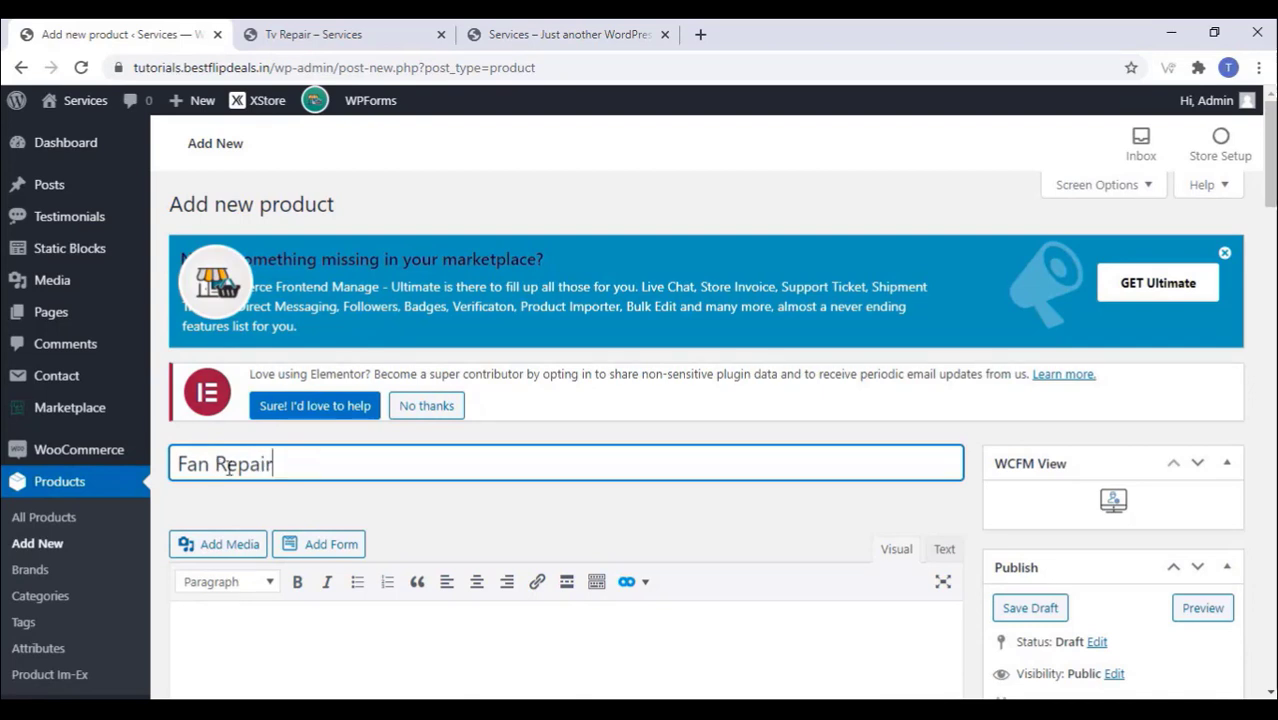
{"action": "scroll", "coordinate": [419, 270], "scroll_direction": "down", "scroll_amount": 2}
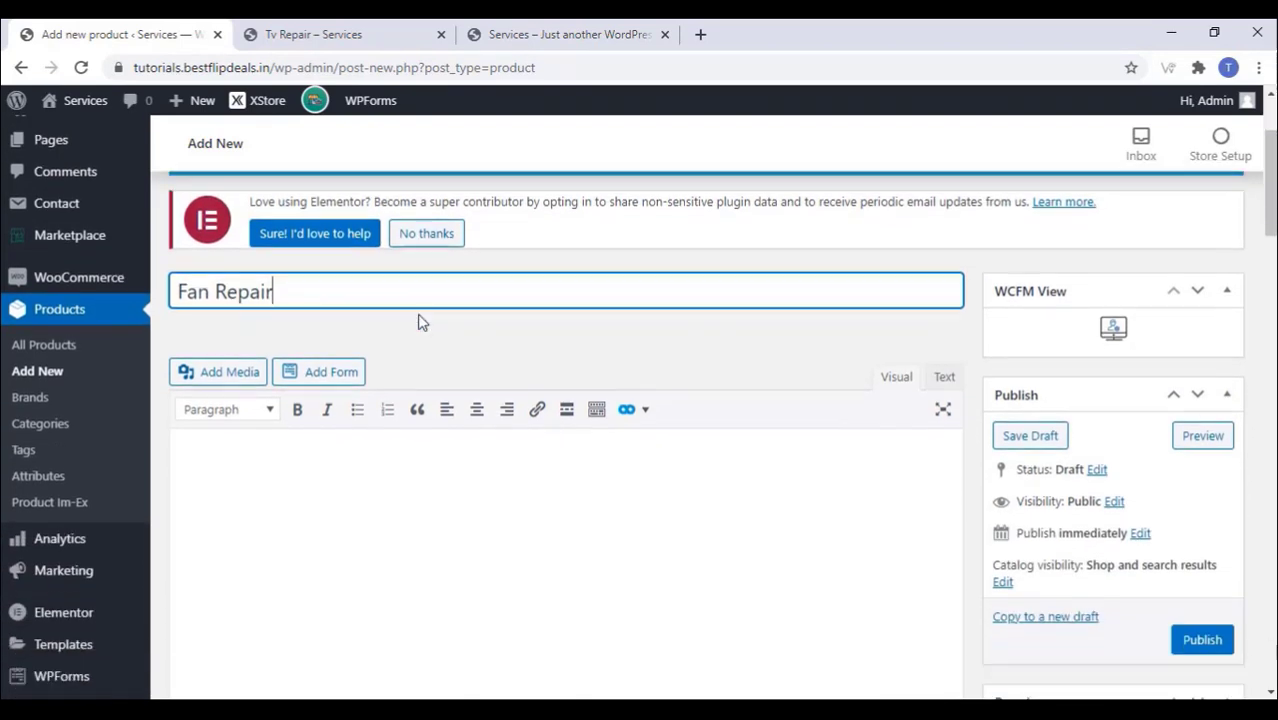
{"action": "left_click", "coordinate": [208, 432]}
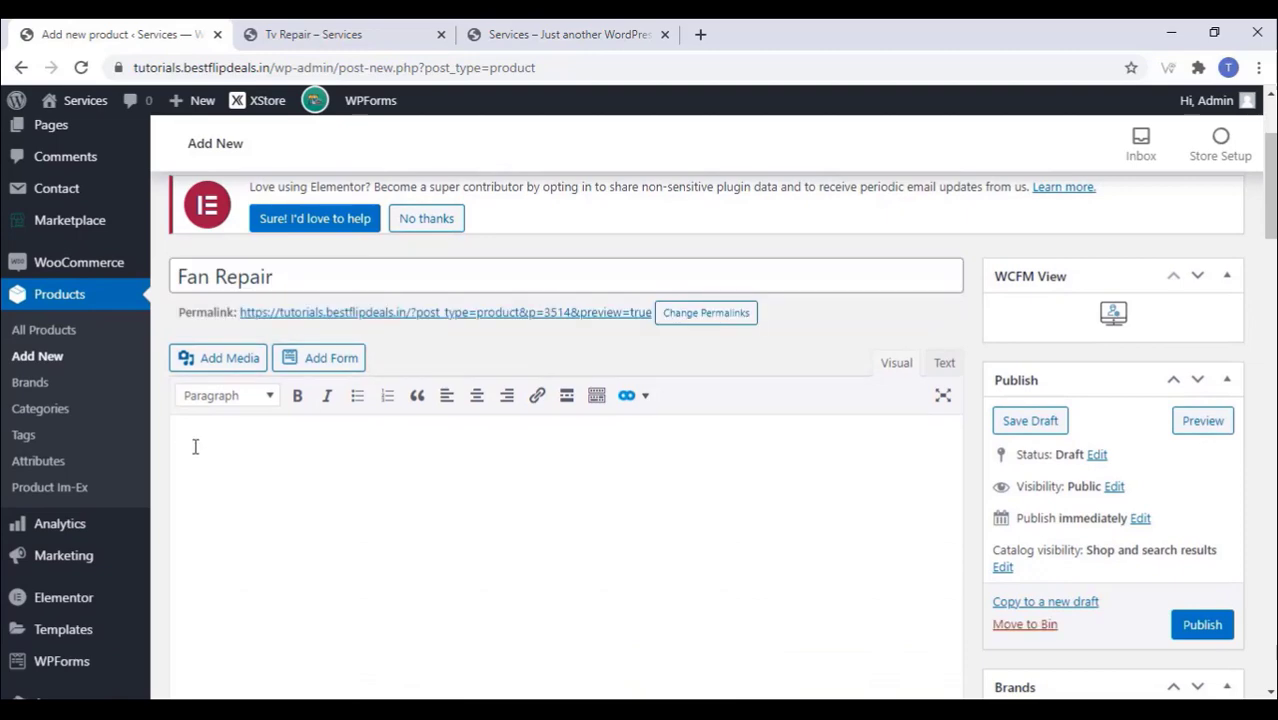
{"action": "right_click", "coordinate": [195, 446]}
{"action": "left_click", "coordinate": [287, 320]}
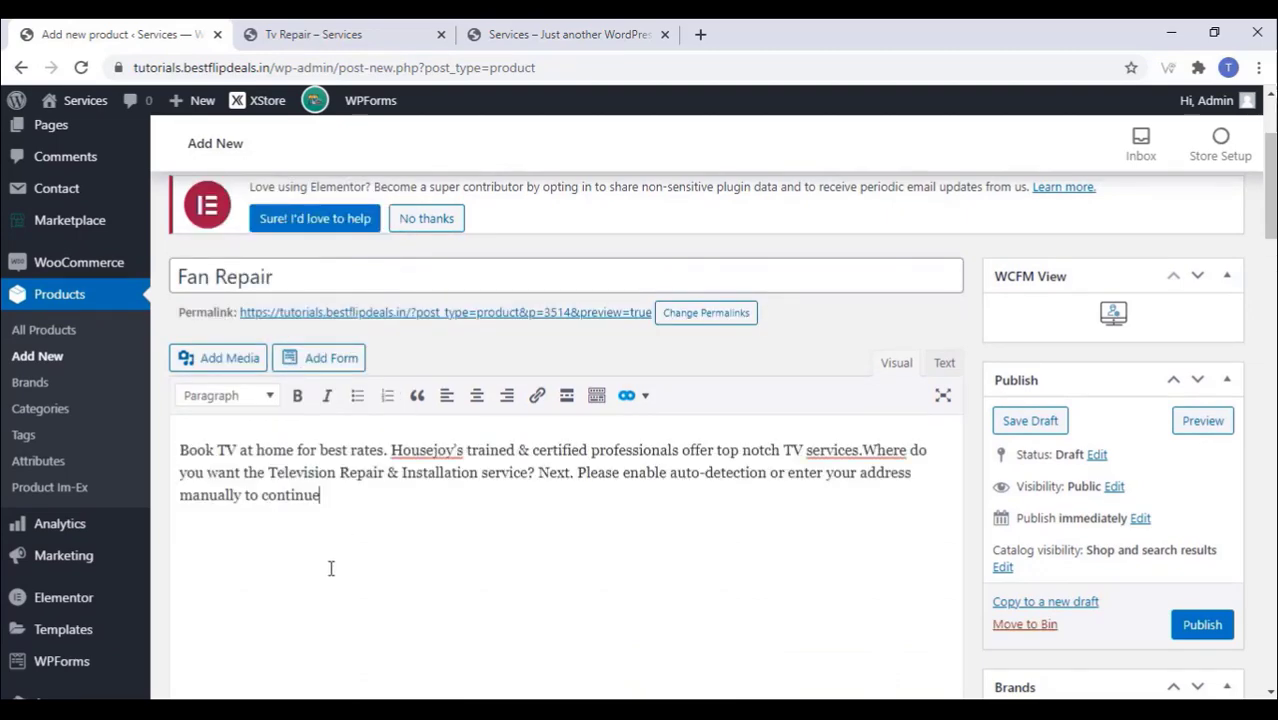
{"action": "scroll", "coordinate": [330, 570], "scroll_direction": "down", "scroll_amount": 5}
{"action": "scroll", "coordinate": [330, 570], "scroll_direction": "up", "scroll_amount": 6}
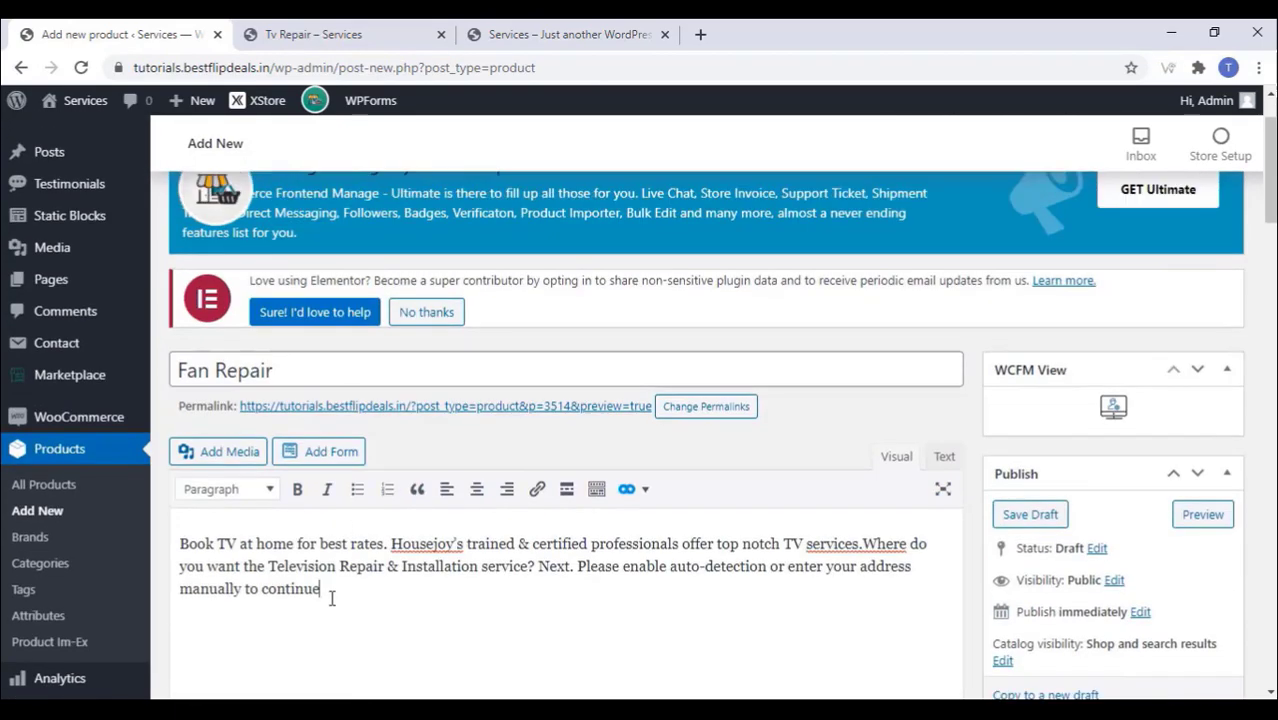
{"action": "scroll", "coordinate": [331, 598], "scroll_direction": "down", "scroll_amount": 5}
{"action": "scroll", "coordinate": [281, 489], "scroll_direction": "down", "scroll_amount": 2}
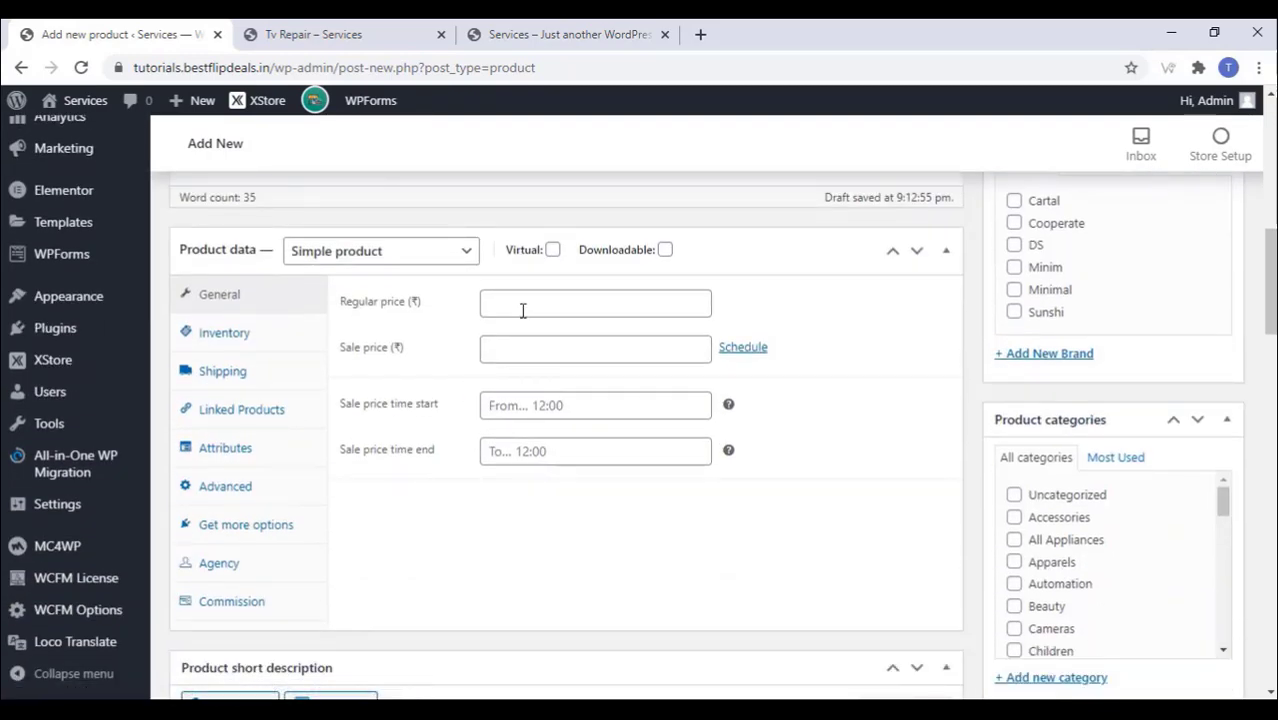
Step: Set the regular price to 1000 and the agency to Choice
{"action": "left_click", "coordinate": [522, 310]}
{"action": "type", "text": "1000"}
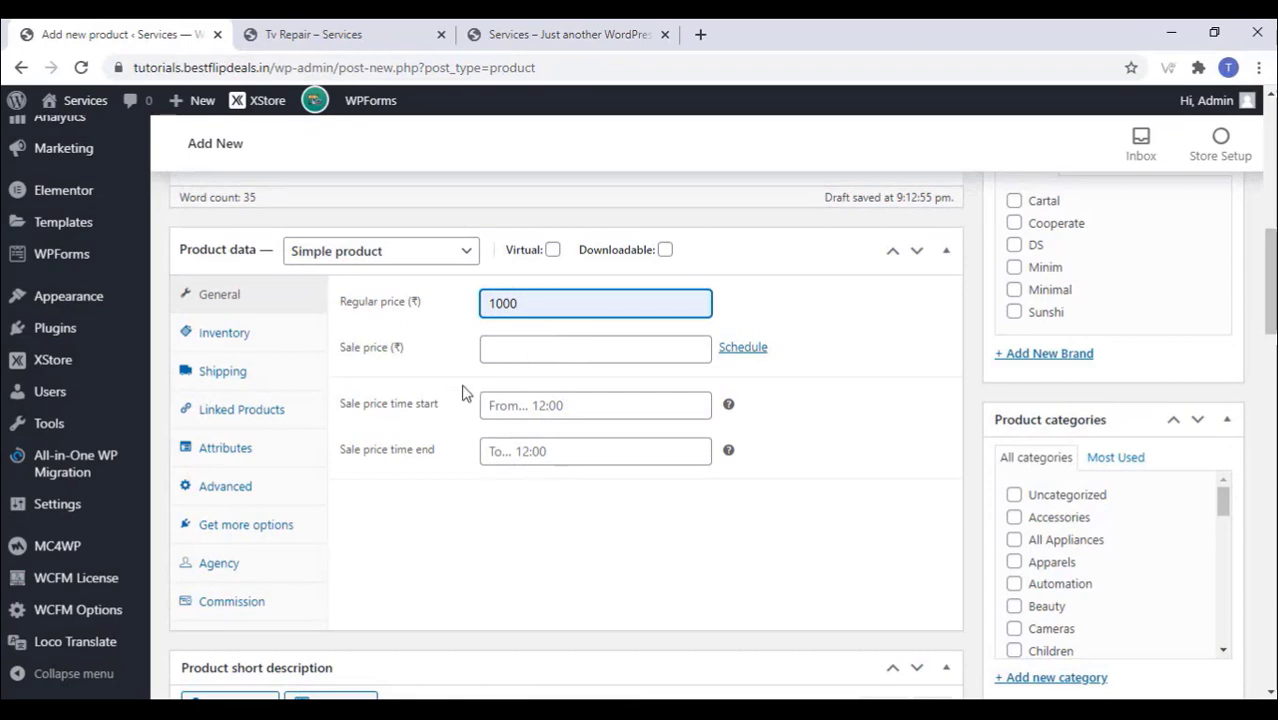
{"action": "scroll", "coordinate": [262, 490], "scroll_direction": "down", "scroll_amount": 2}
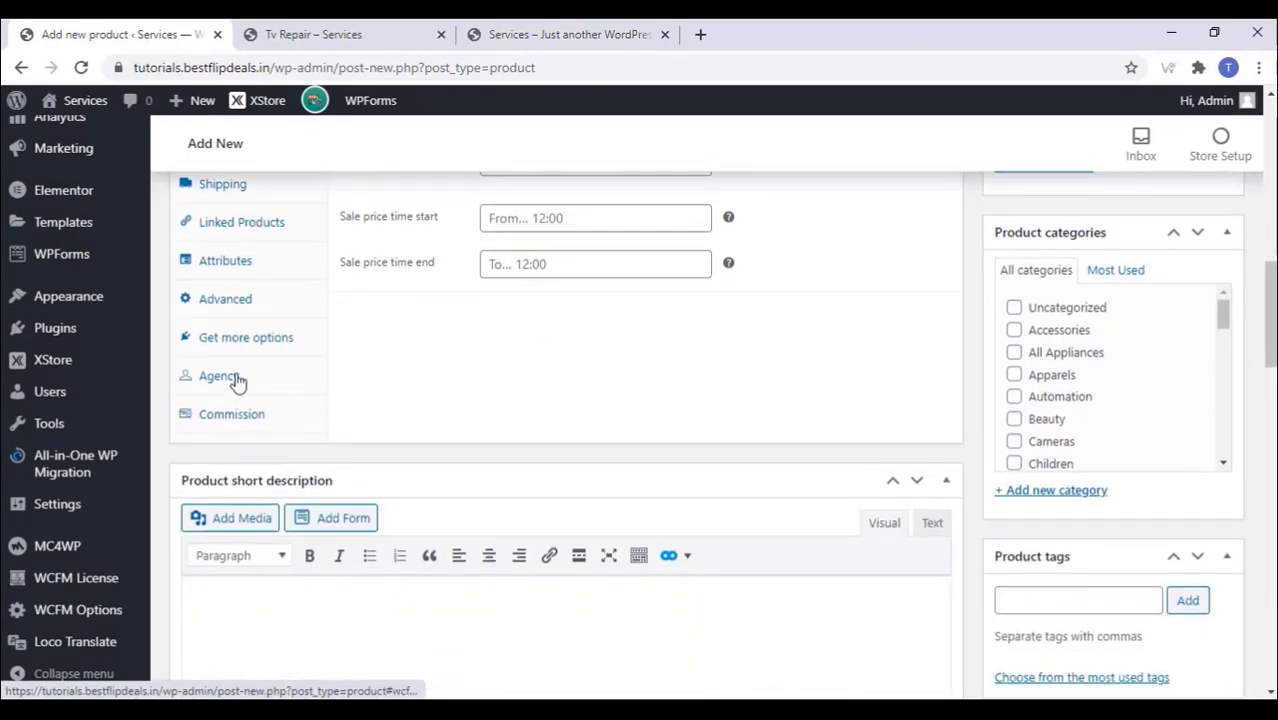
{"action": "left_click", "coordinate": [222, 377]}
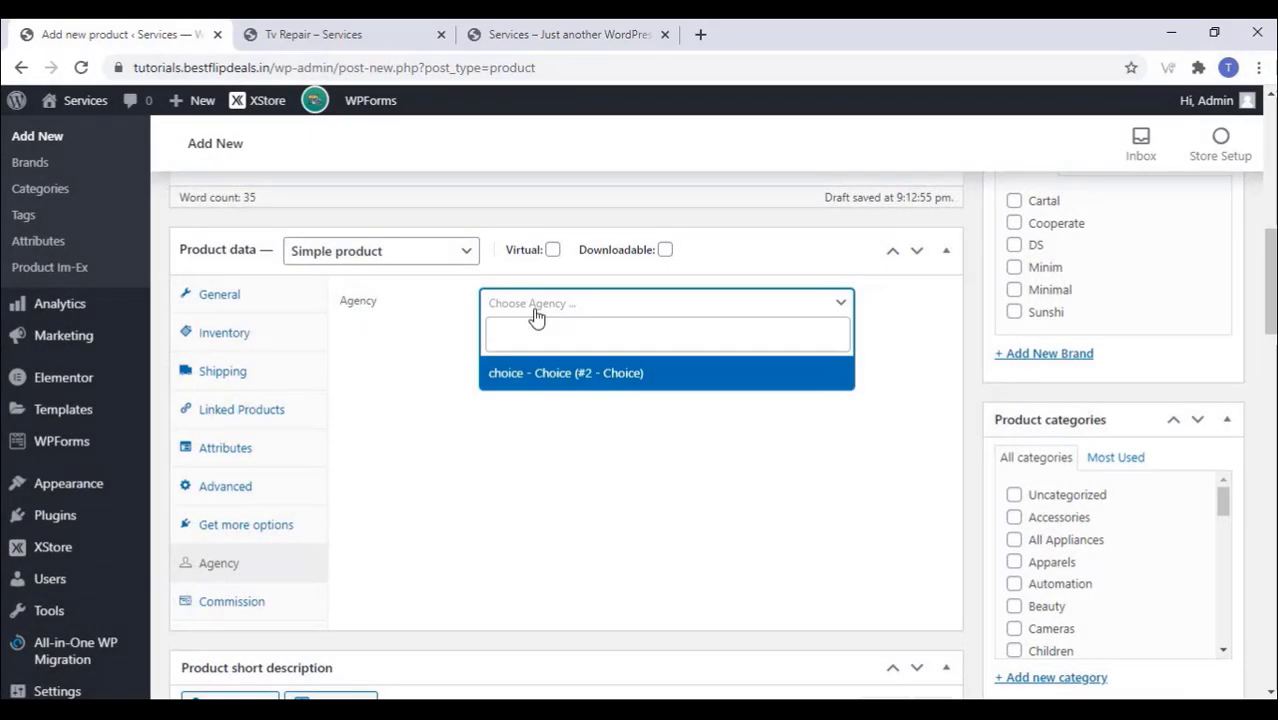
{"action": "left_click", "coordinate": [564, 374]}
{"action": "scroll", "coordinate": [530, 410], "scroll_direction": "down", "scroll_amount": 4}
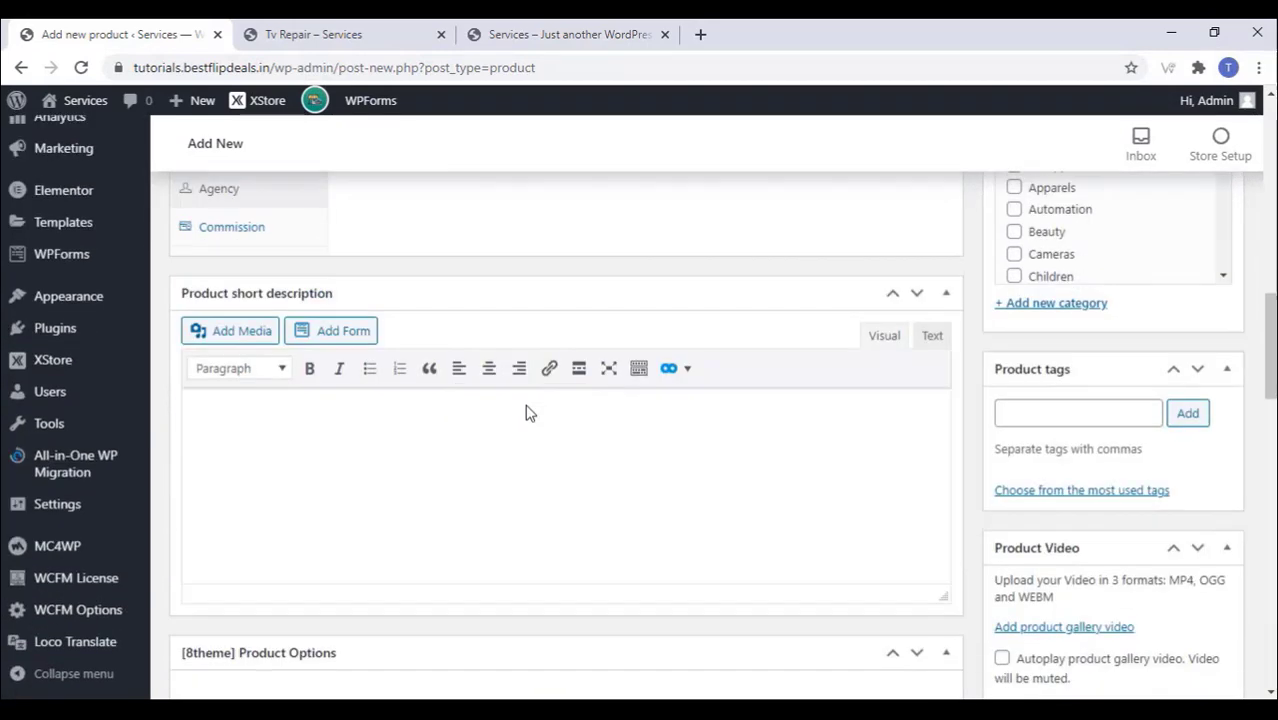
Step: Paste the TV-repair short description as plain text
{"action": "right_click", "coordinate": [213, 417]}
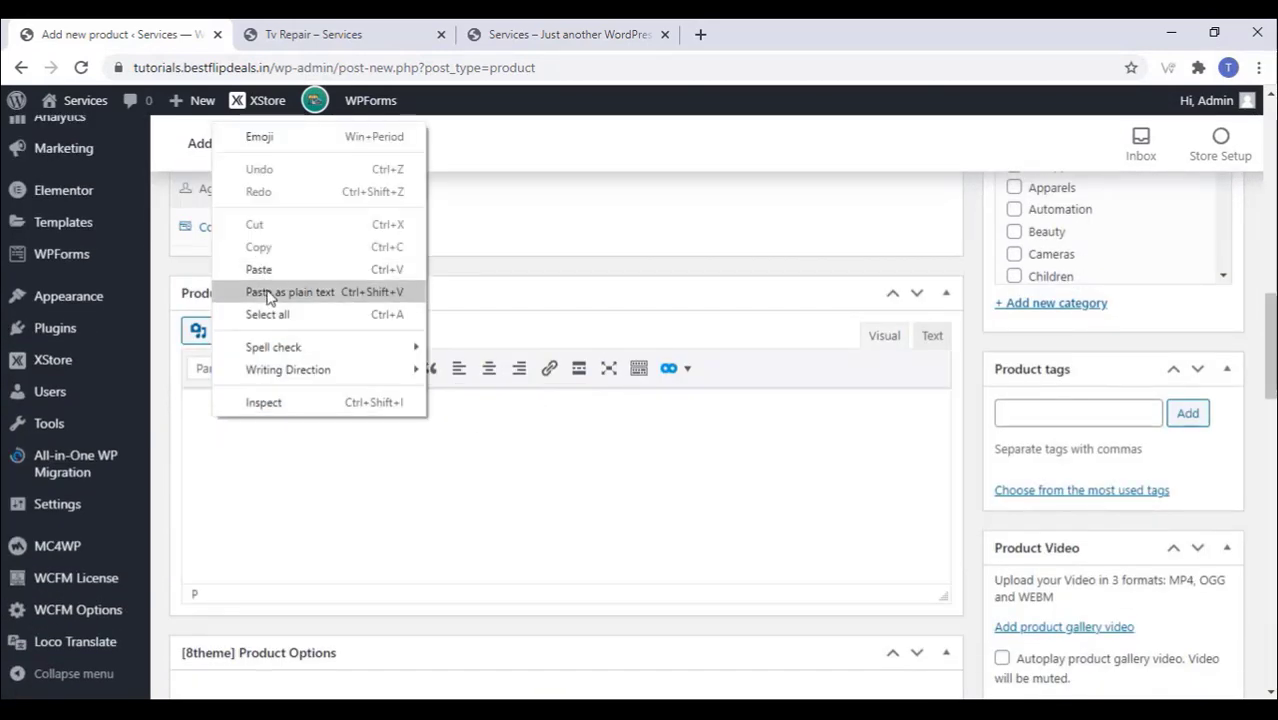
{"action": "left_click", "coordinate": [272, 297]}
{"action": "scroll", "coordinate": [471, 517], "scroll_direction": "up", "scroll_amount": 4}
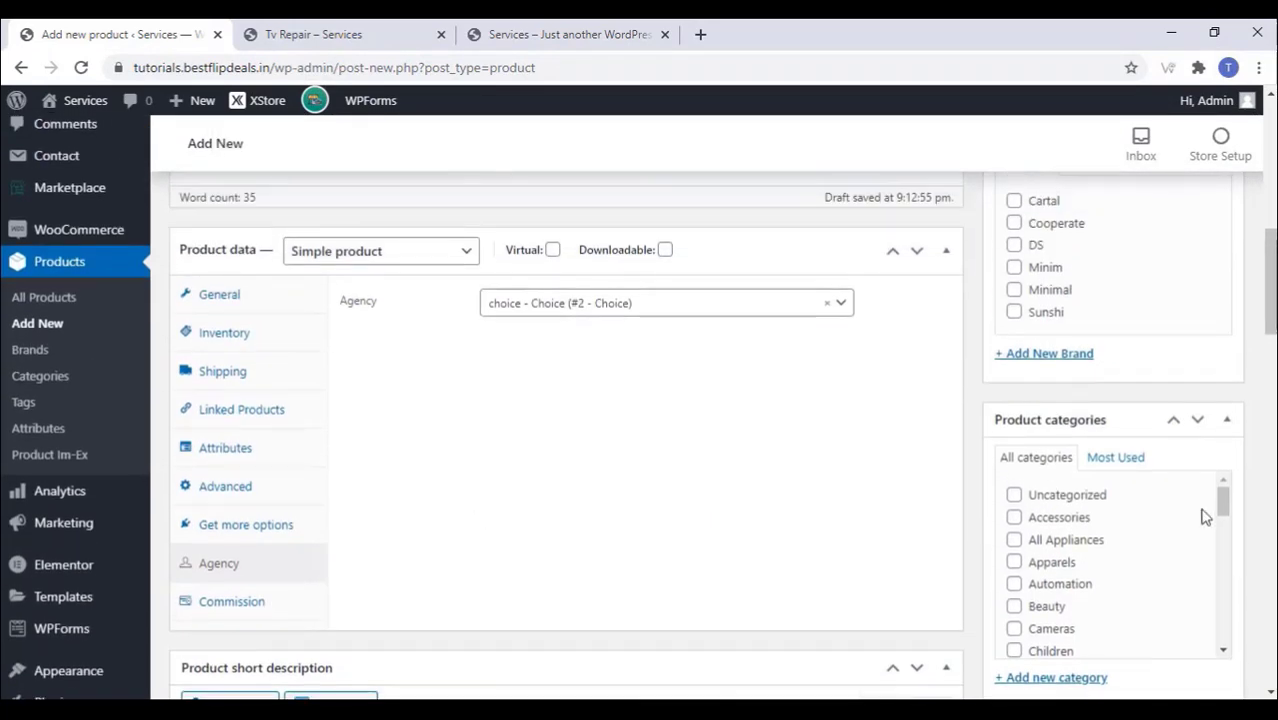
{"action": "scroll", "coordinate": [1122, 557], "scroll_direction": "down", "scroll_amount": 2}
{"action": "scroll", "coordinate": [1122, 557], "scroll_direction": "down", "scroll_amount": 3}
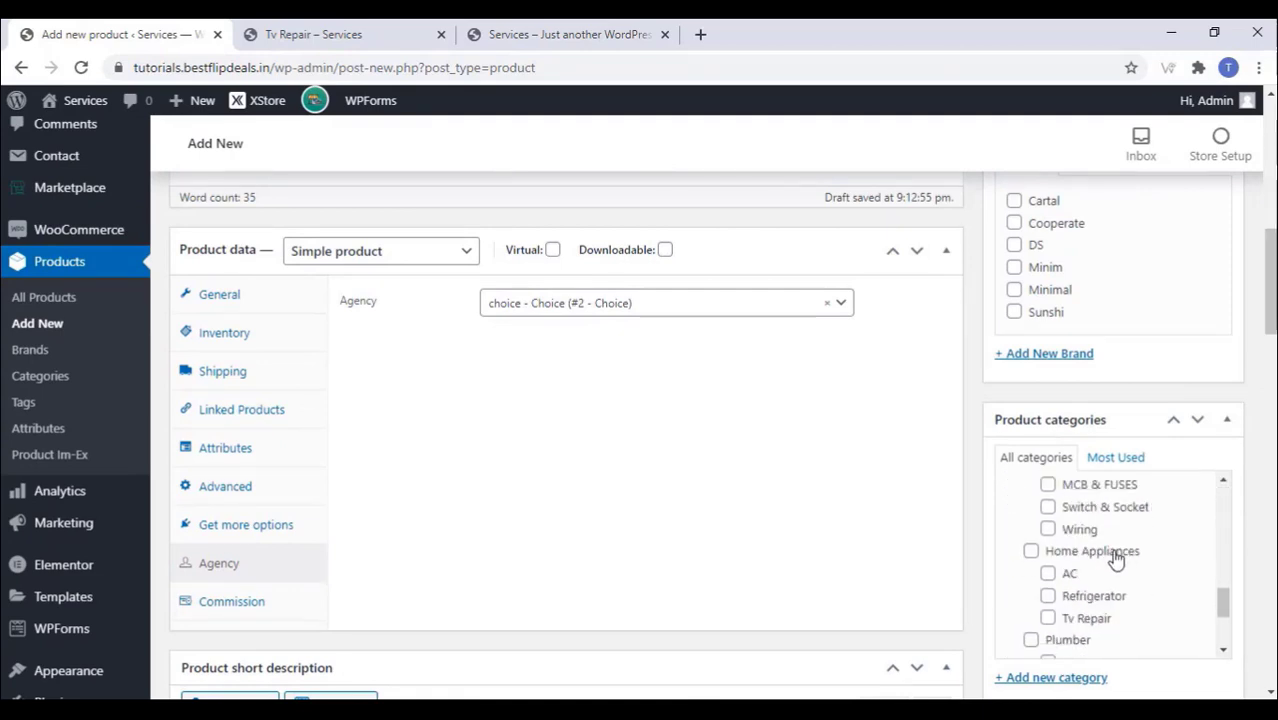
{"action": "scroll", "coordinate": [1115, 558], "scroll_direction": "down", "scroll_amount": 3}
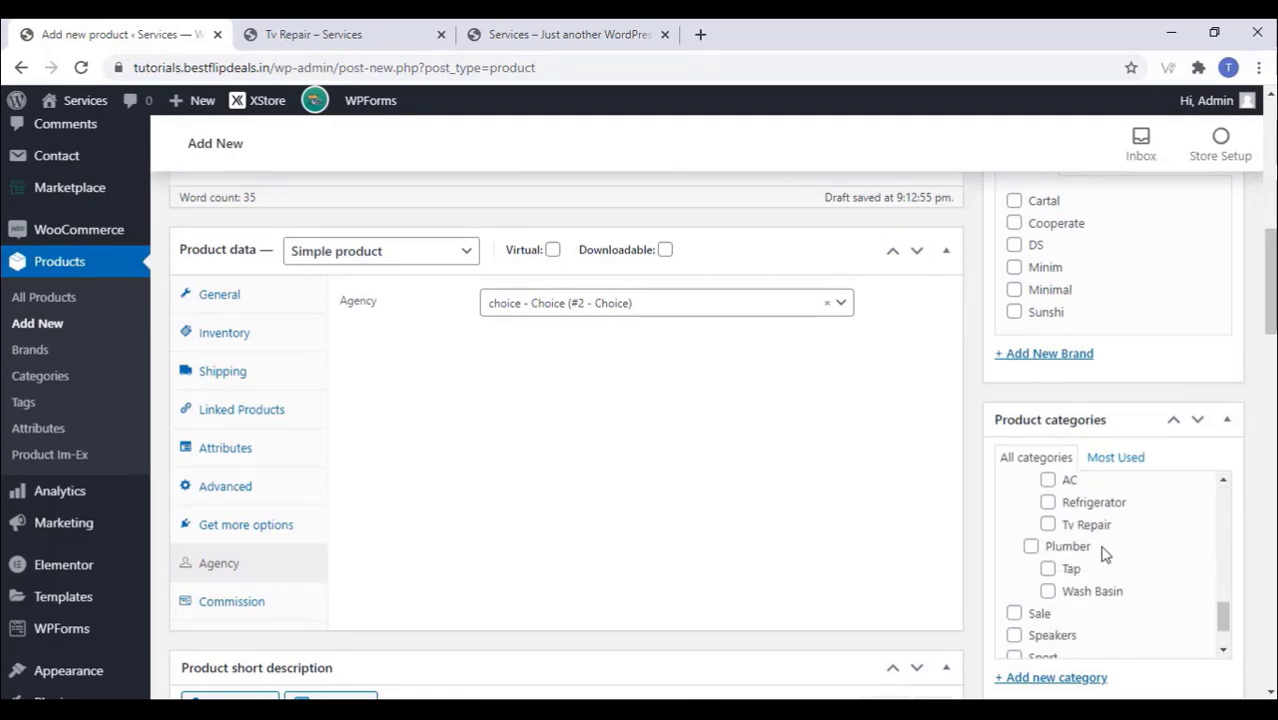
Step: Create a new 'Fan Service' product category
{"action": "left_click", "coordinate": [1058, 678]}
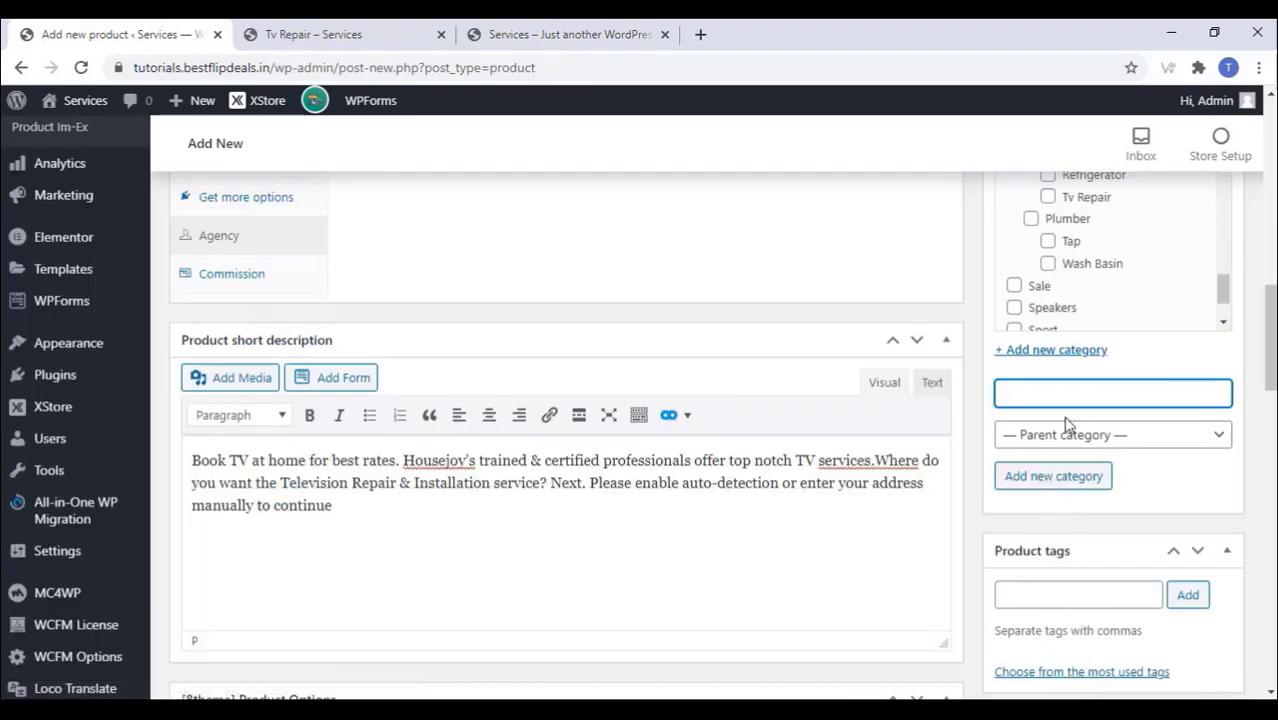
{"action": "type", "text": "Fan Service"}
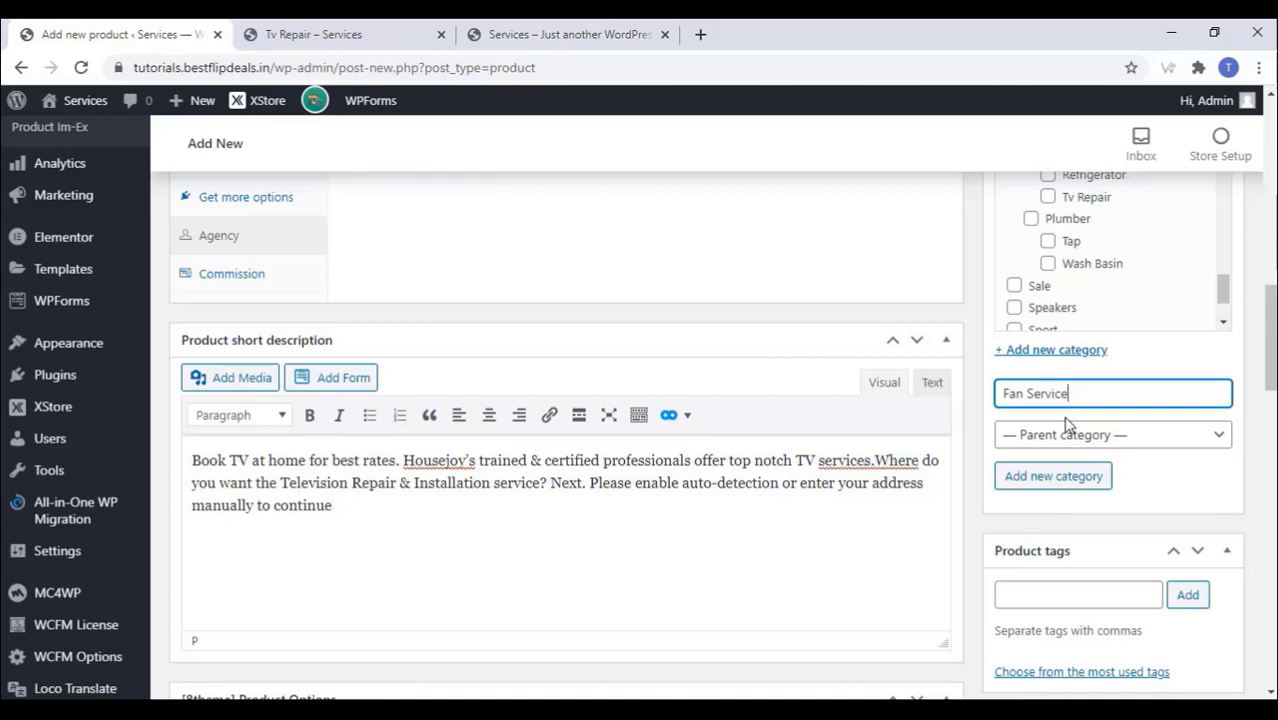
{"action": "left_click", "coordinate": [1035, 478]}
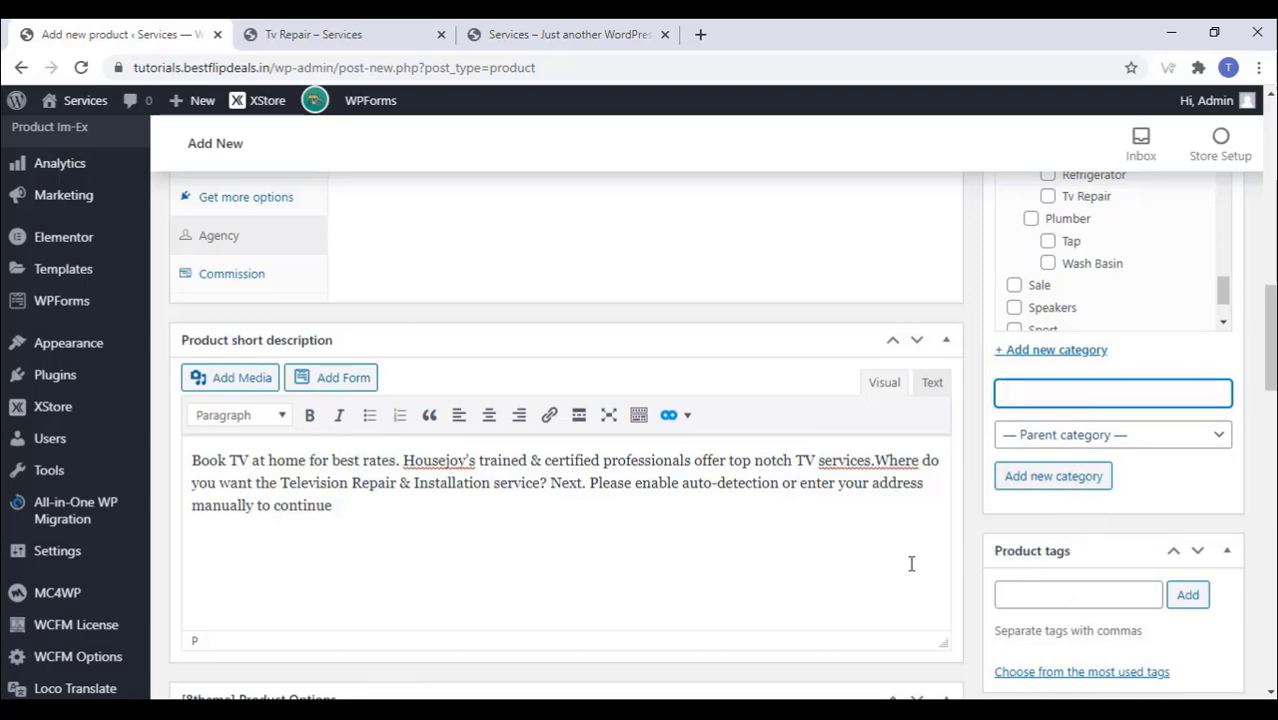
Step: Set the ceiling-fan installation photo as product image and publish Fan Repair
{"action": "scroll", "coordinate": [912, 562], "scroll_direction": "down", "scroll_amount": 7}
{"action": "scroll", "coordinate": [1067, 445], "scroll_direction": "down", "scroll_amount": 1}
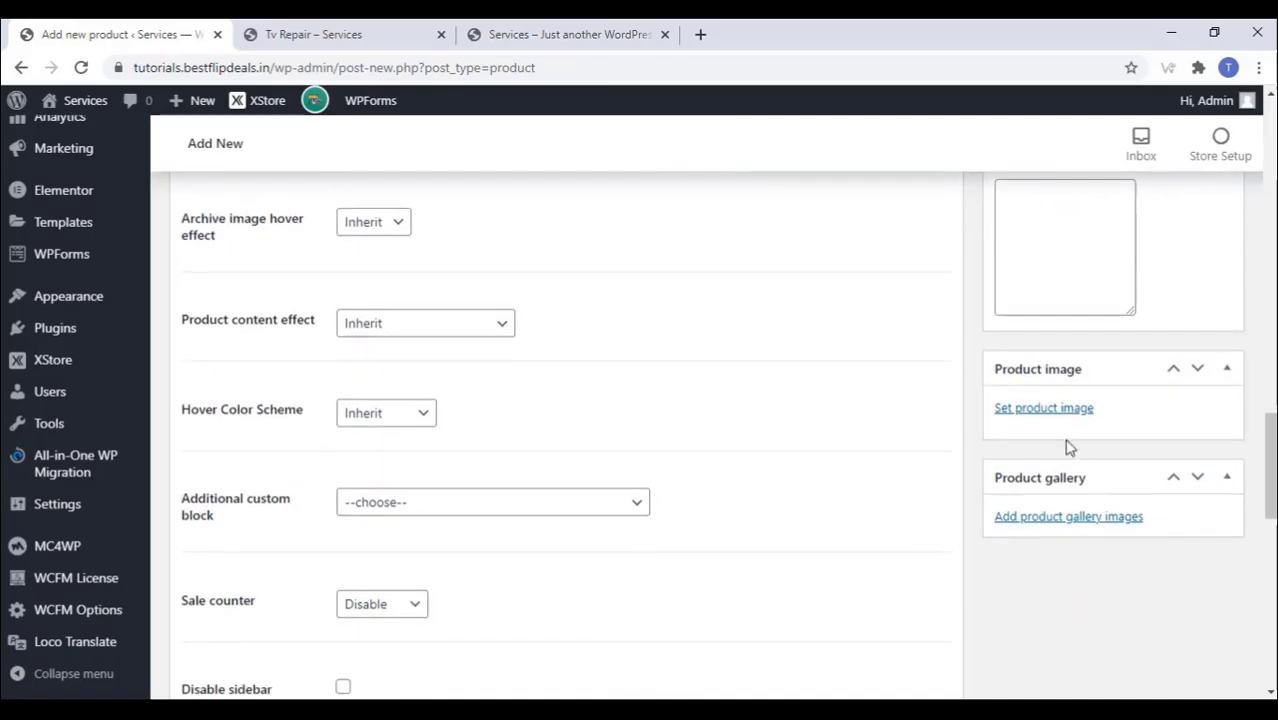
{"action": "left_click", "coordinate": [1047, 410]}
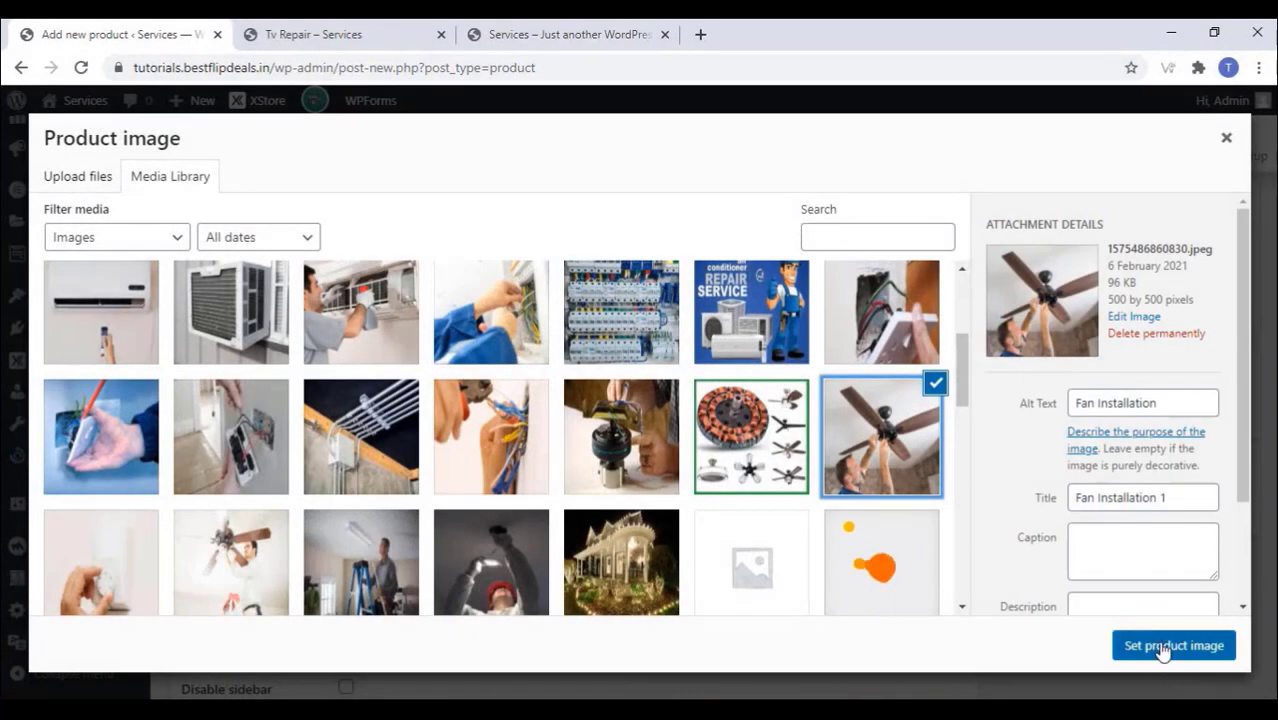
{"action": "left_click", "coordinate": [1160, 648]}
{"action": "scroll", "coordinate": [918, 490], "scroll_direction": "up", "scroll_amount": 10}
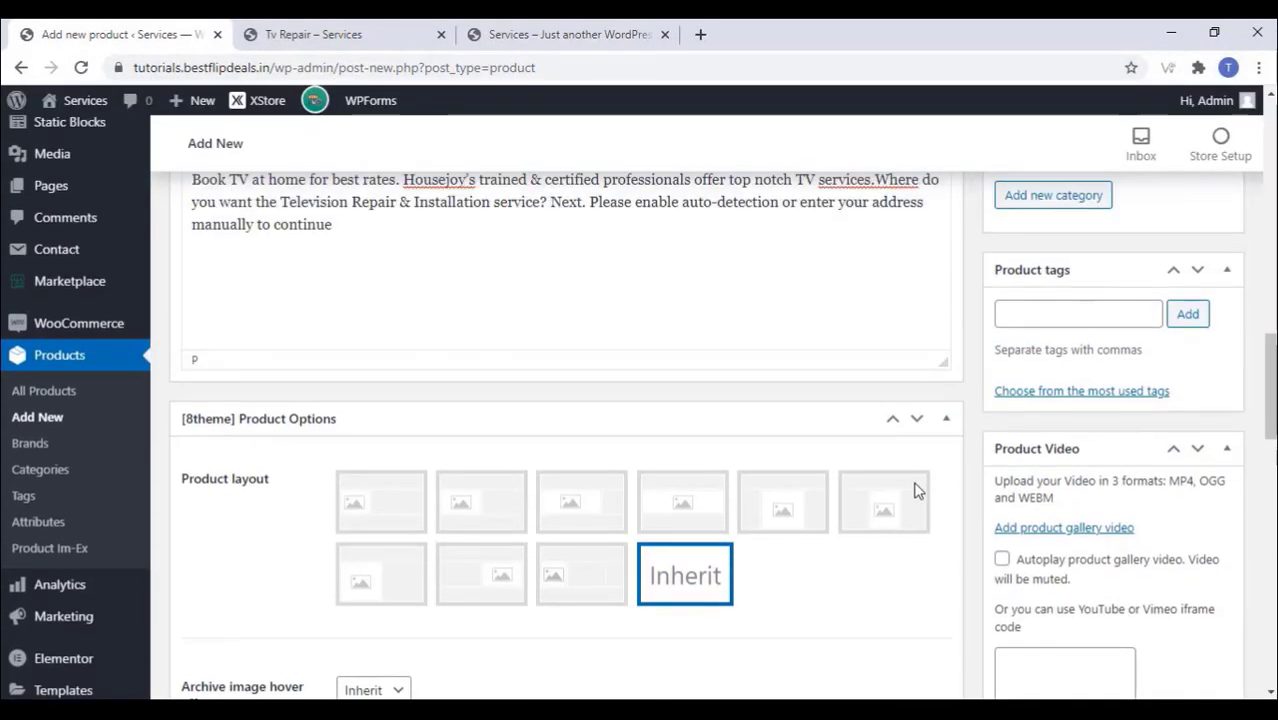
{"action": "scroll", "coordinate": [918, 490], "scroll_direction": "up", "scroll_amount": 2}
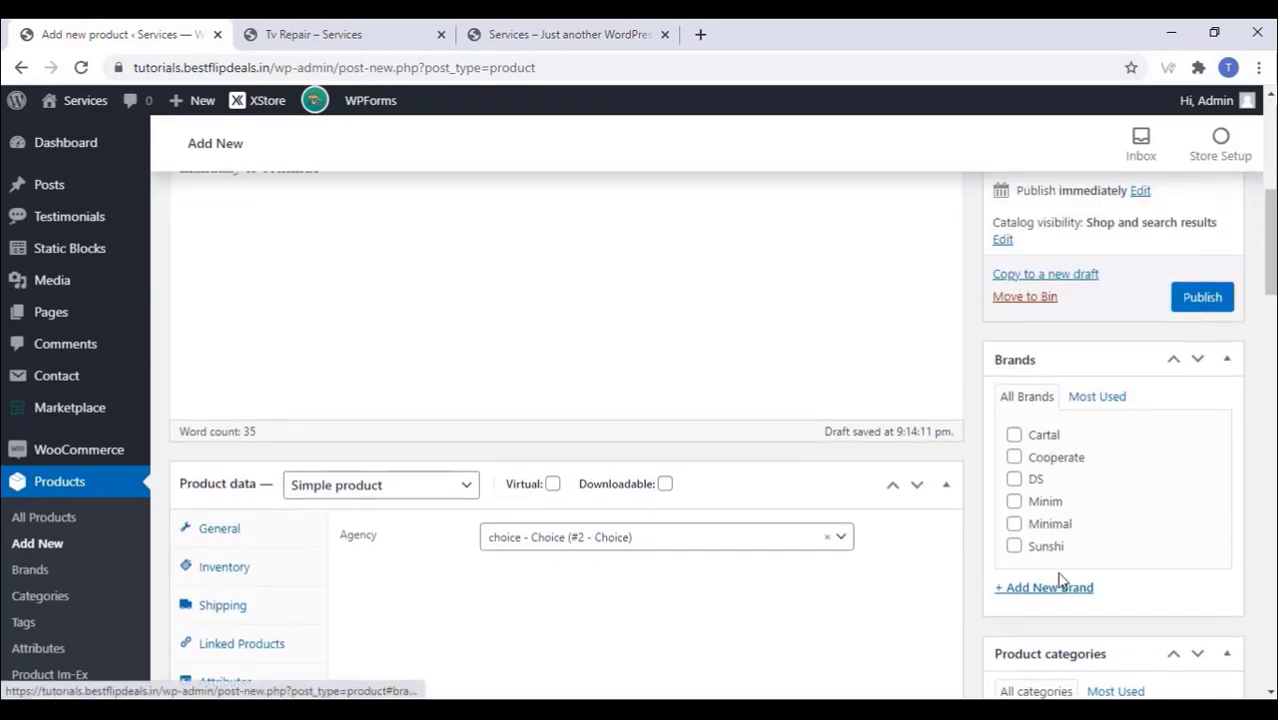
{"action": "scroll", "coordinate": [1116, 360], "scroll_direction": "up", "scroll_amount": 2}
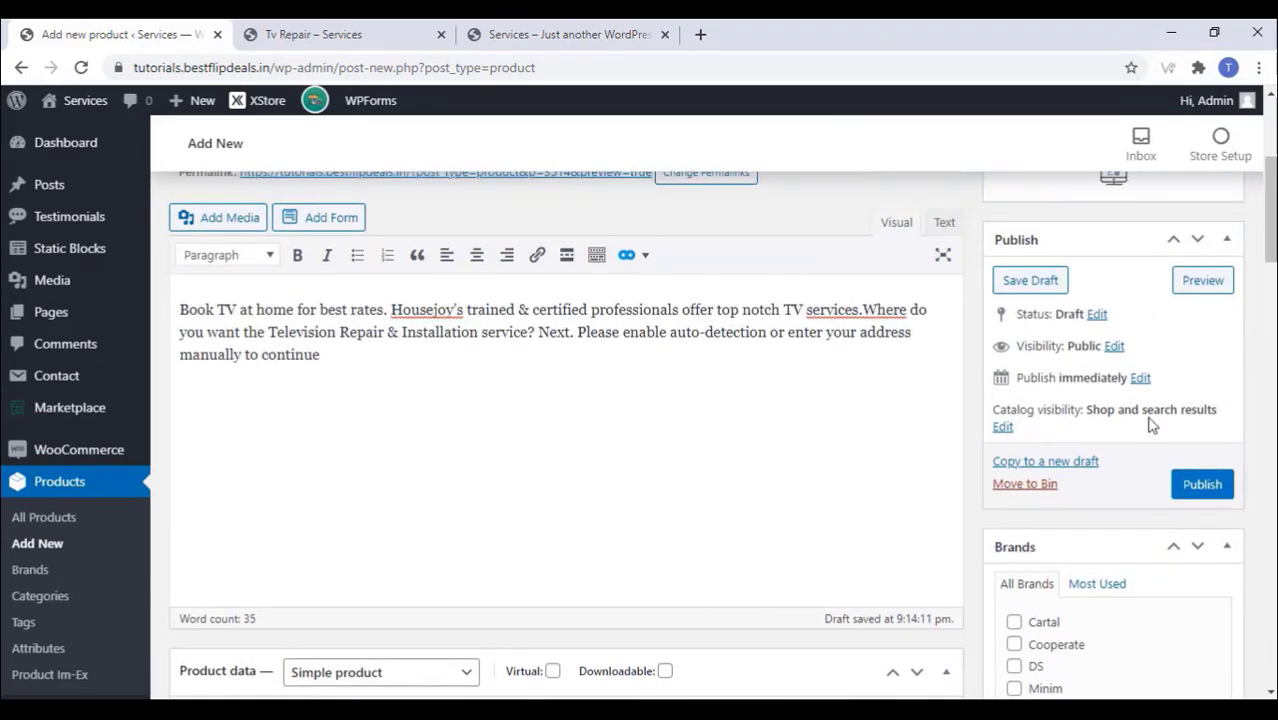
{"action": "left_click", "coordinate": [1204, 486]}
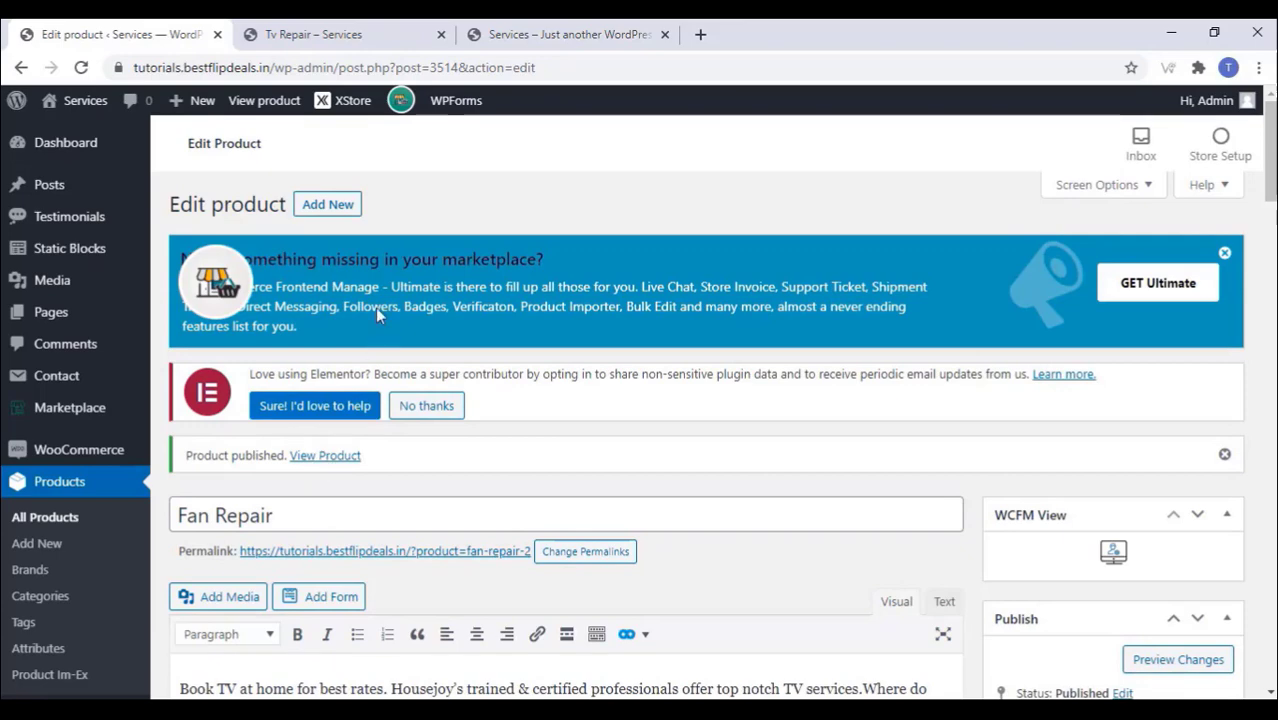
Step: Close the Tv Repair tab and review the live Fan Repair page (₹1,000.00) in a new tab
{"action": "left_click", "coordinate": [403, 29]}
{"action": "left_click", "coordinate": [437, 39]}
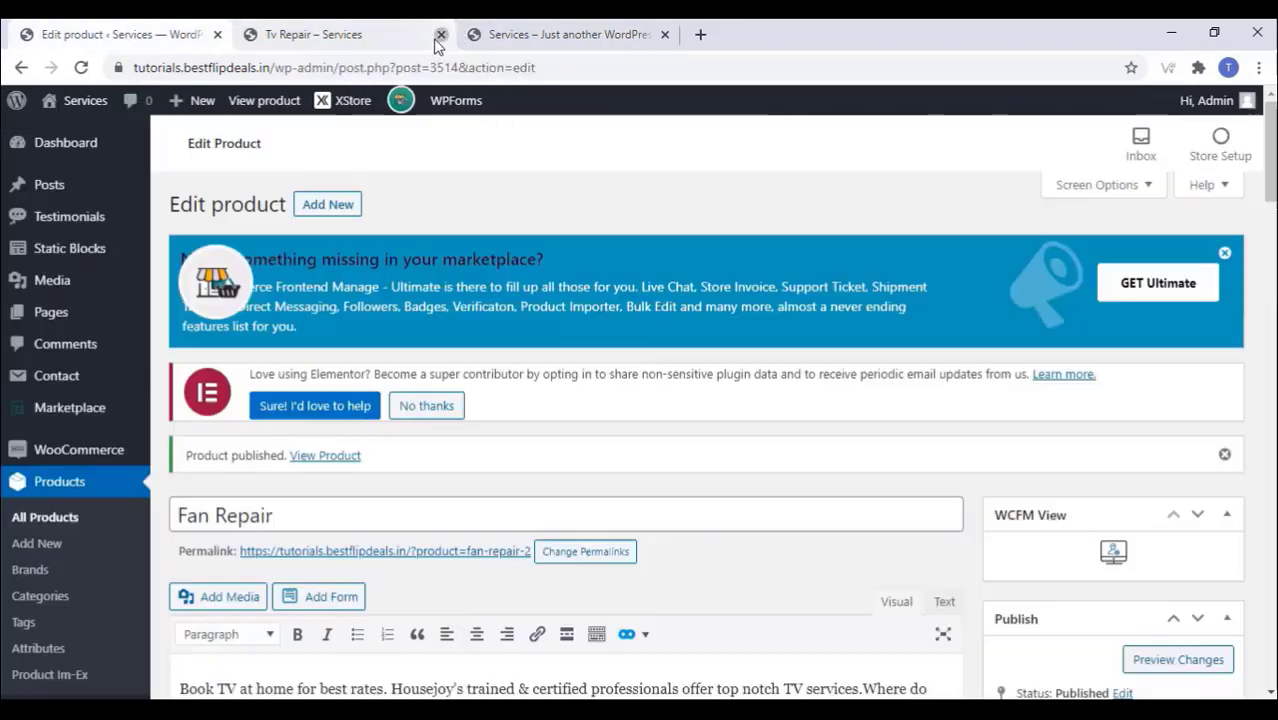
{"action": "left_click", "coordinate": [440, 35]}
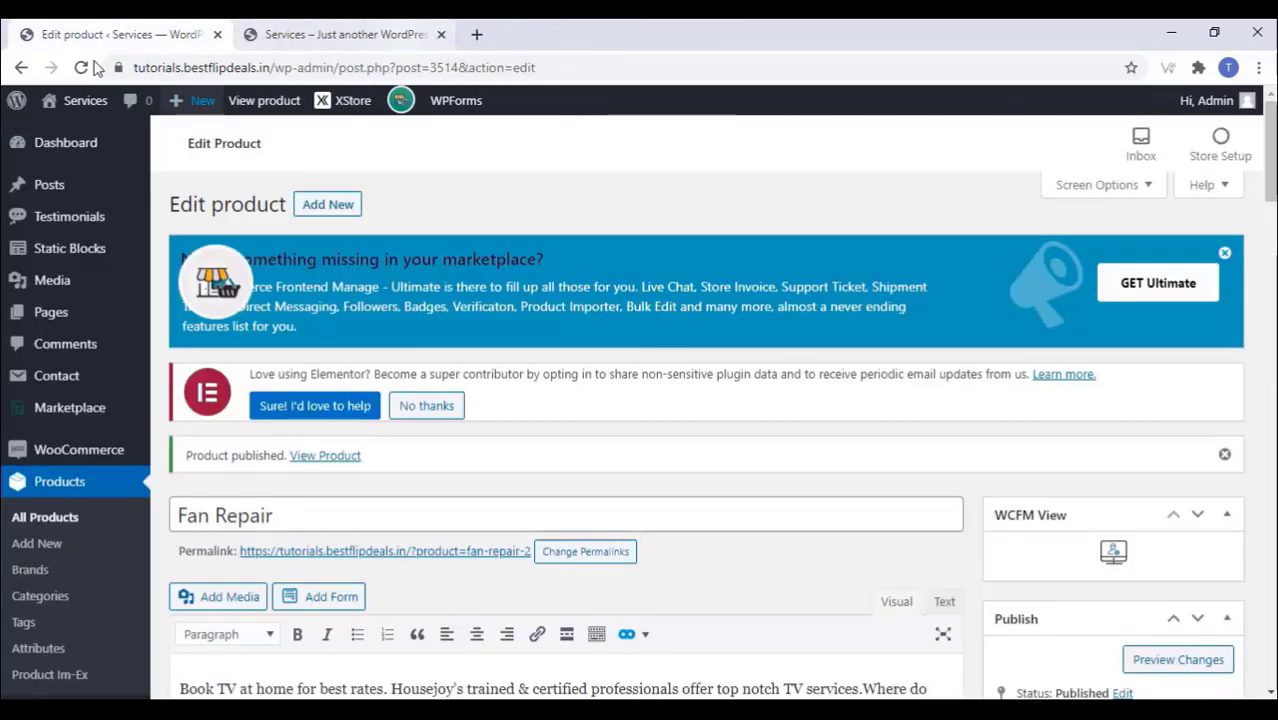
{"action": "right_click", "coordinate": [320, 455]}
{"action": "left_click", "coordinate": [345, 466]}
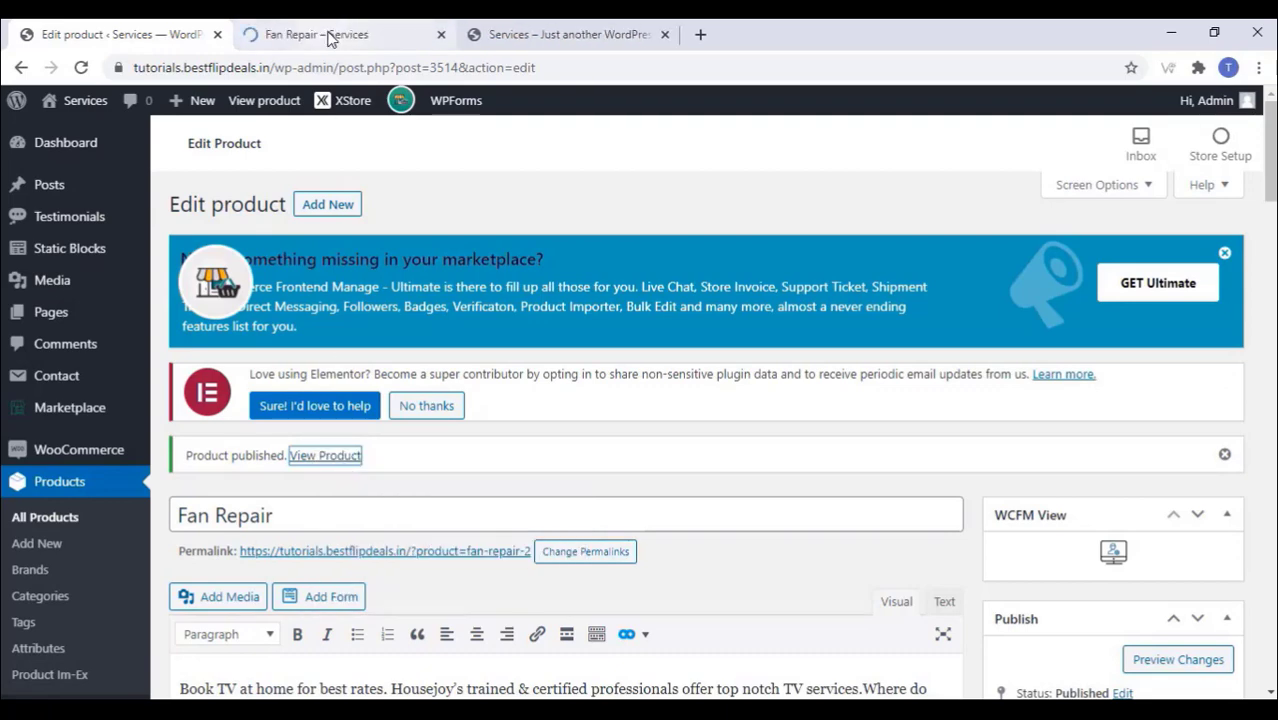
{"action": "left_click", "coordinate": [328, 35]}
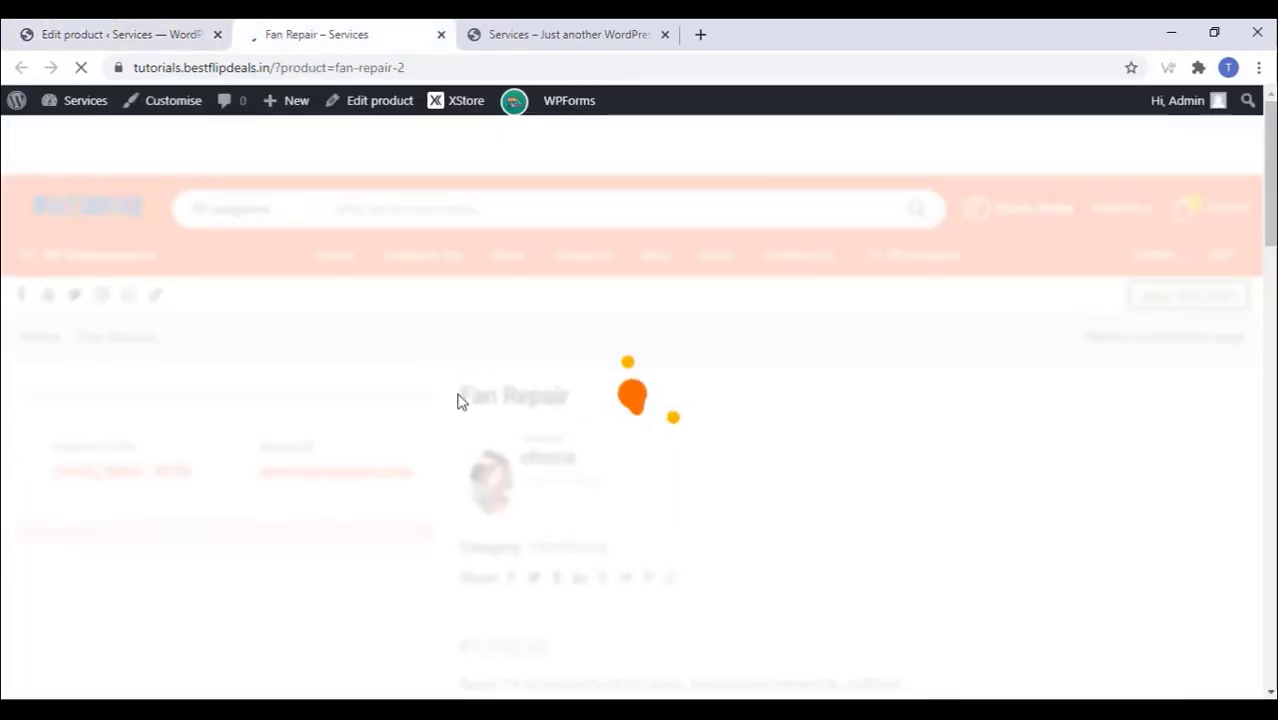
{"action": "scroll", "coordinate": [487, 424], "scroll_direction": "down", "scroll_amount": 4}
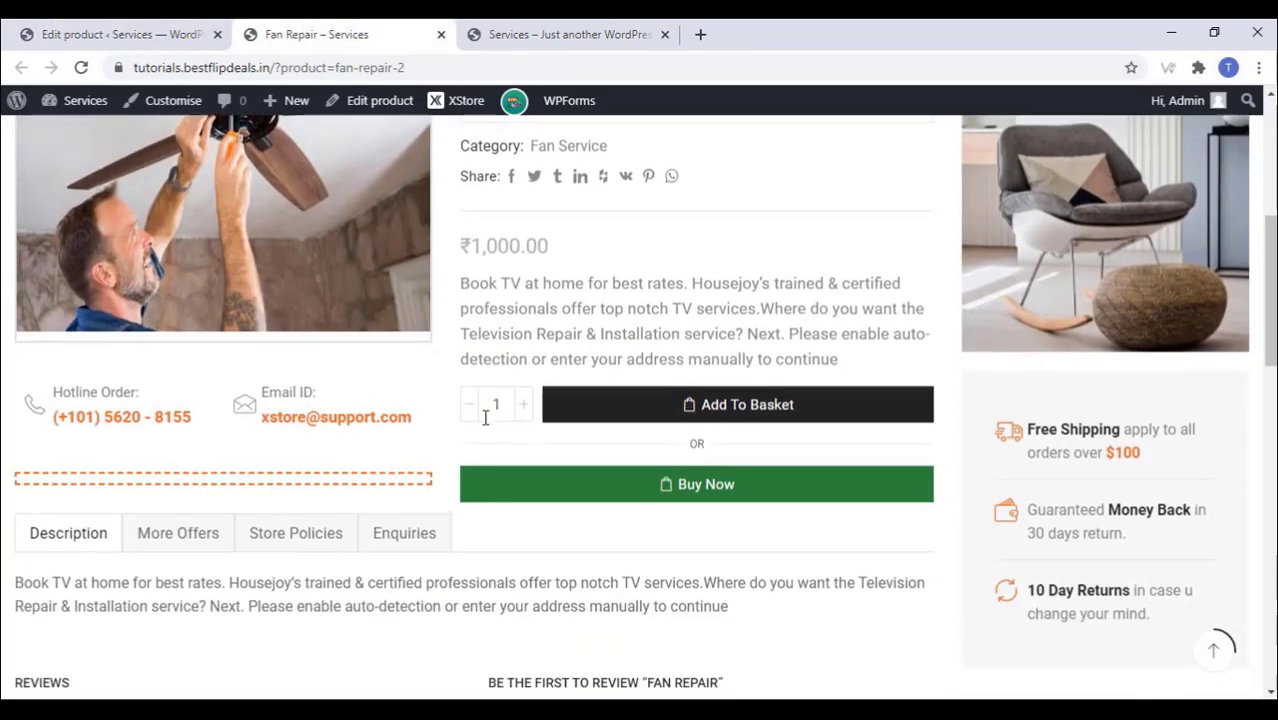
{"action": "scroll", "coordinate": [500, 426], "scroll_direction": "up", "scroll_amount": 2}
{"action": "scroll", "coordinate": [507, 427], "scroll_direction": "up", "scroll_amount": 3}
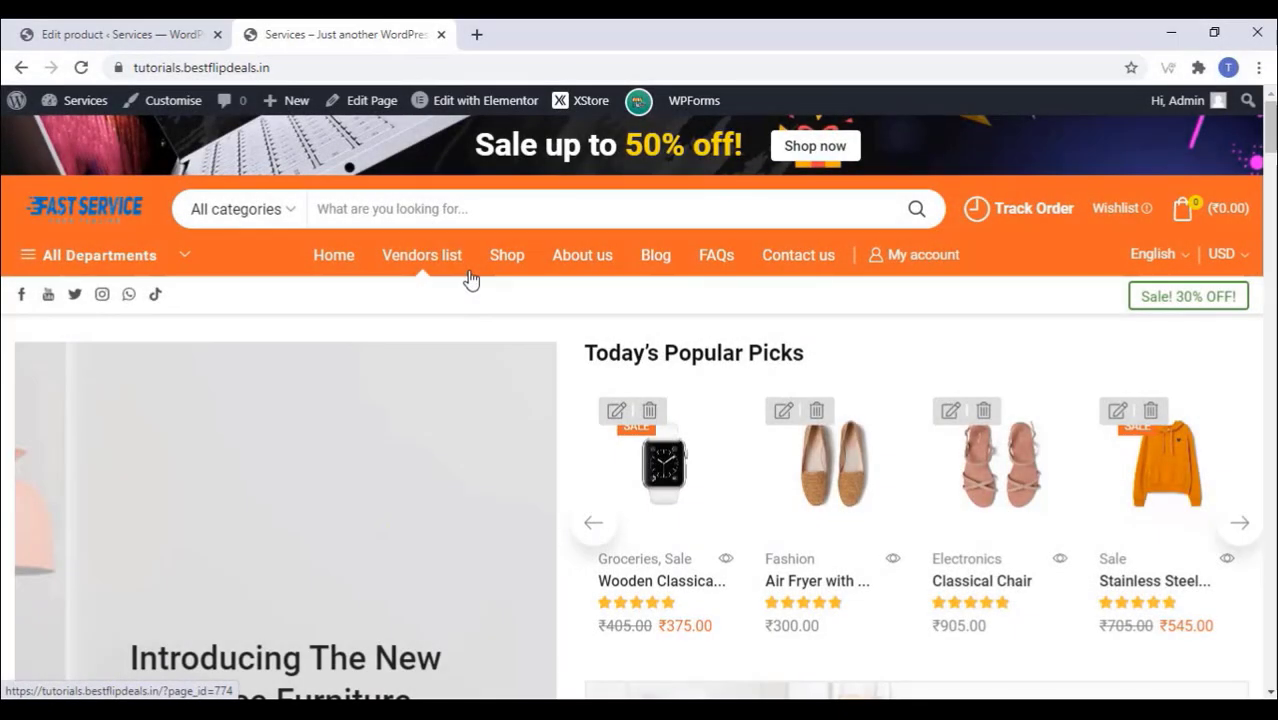
Step: Open the home page in the Elementor editor
{"action": "left_click", "coordinate": [487, 104]}
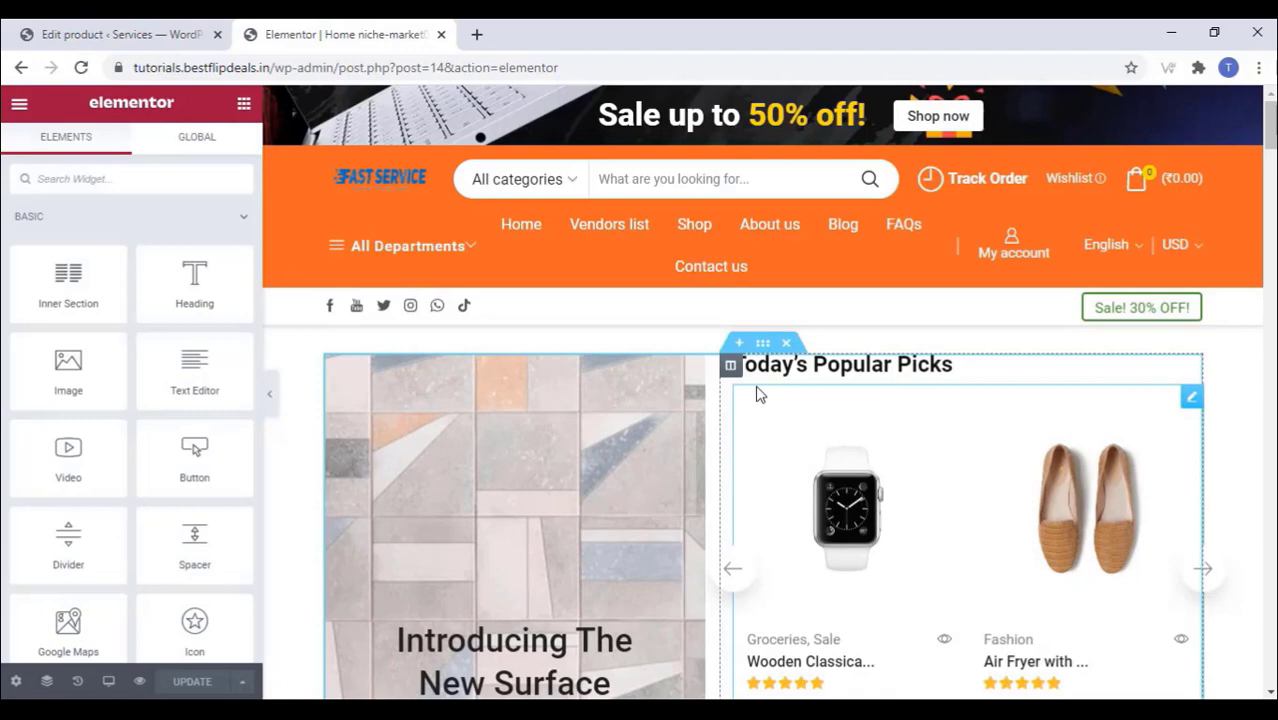
{"action": "scroll", "coordinate": [757, 393], "scroll_direction": "down", "scroll_amount": 2}
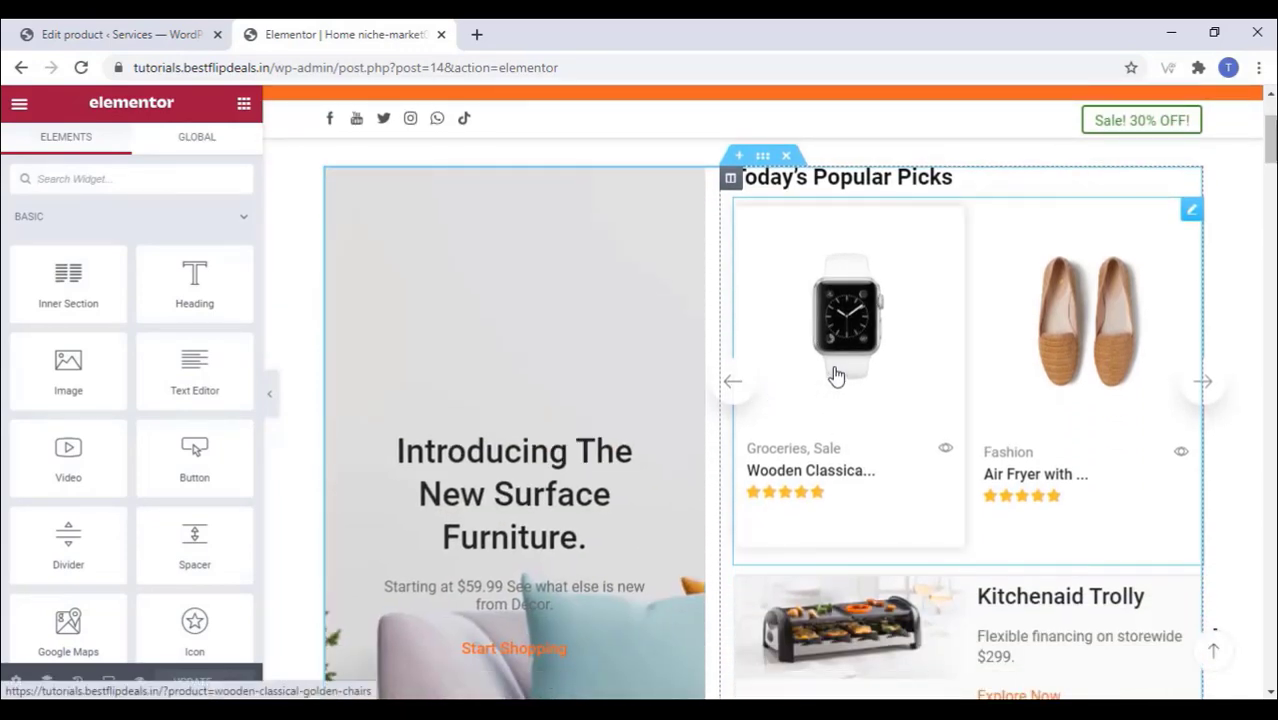
{"action": "scroll", "coordinate": [836, 375], "scroll_direction": "down", "scroll_amount": 5}
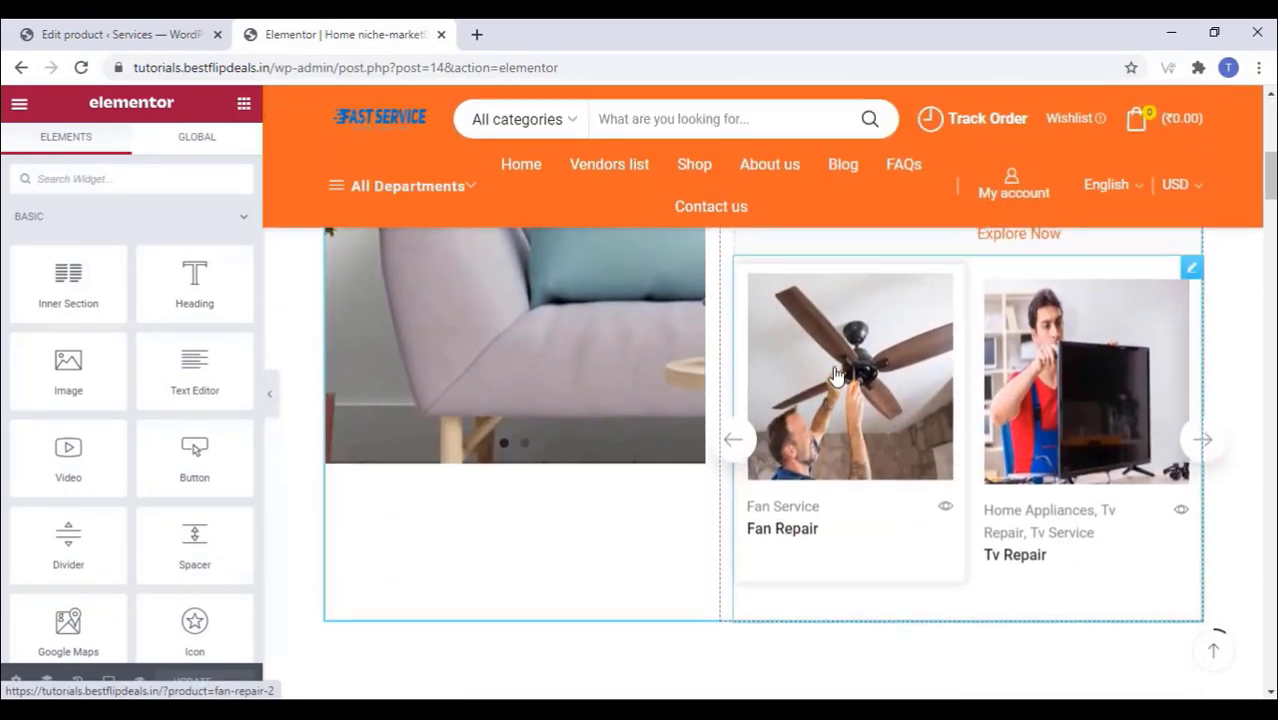
{"action": "scroll", "coordinate": [836, 374], "scroll_direction": "up", "scroll_amount": 3}
{"action": "scroll", "coordinate": [836, 375], "scroll_direction": "up", "scroll_amount": 2}
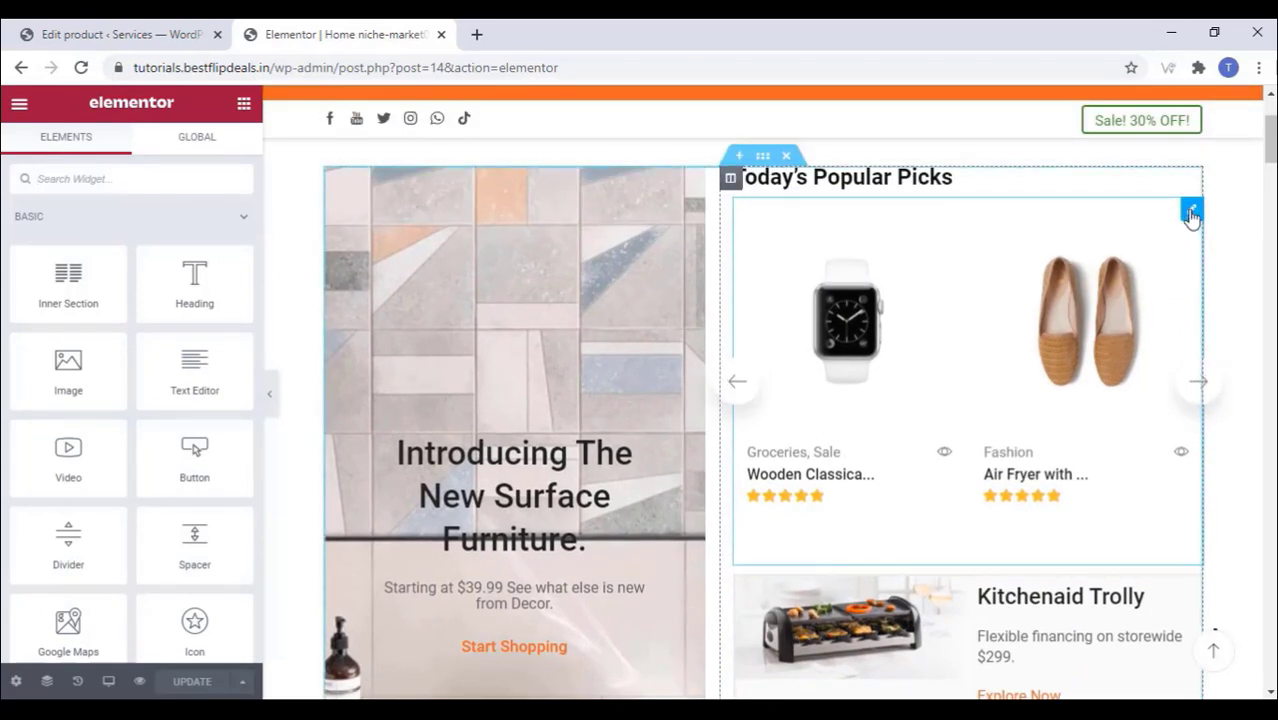
Step: Add the Residential category to the Today's Popular Picks product widget
{"action": "left_click", "coordinate": [1191, 213]}
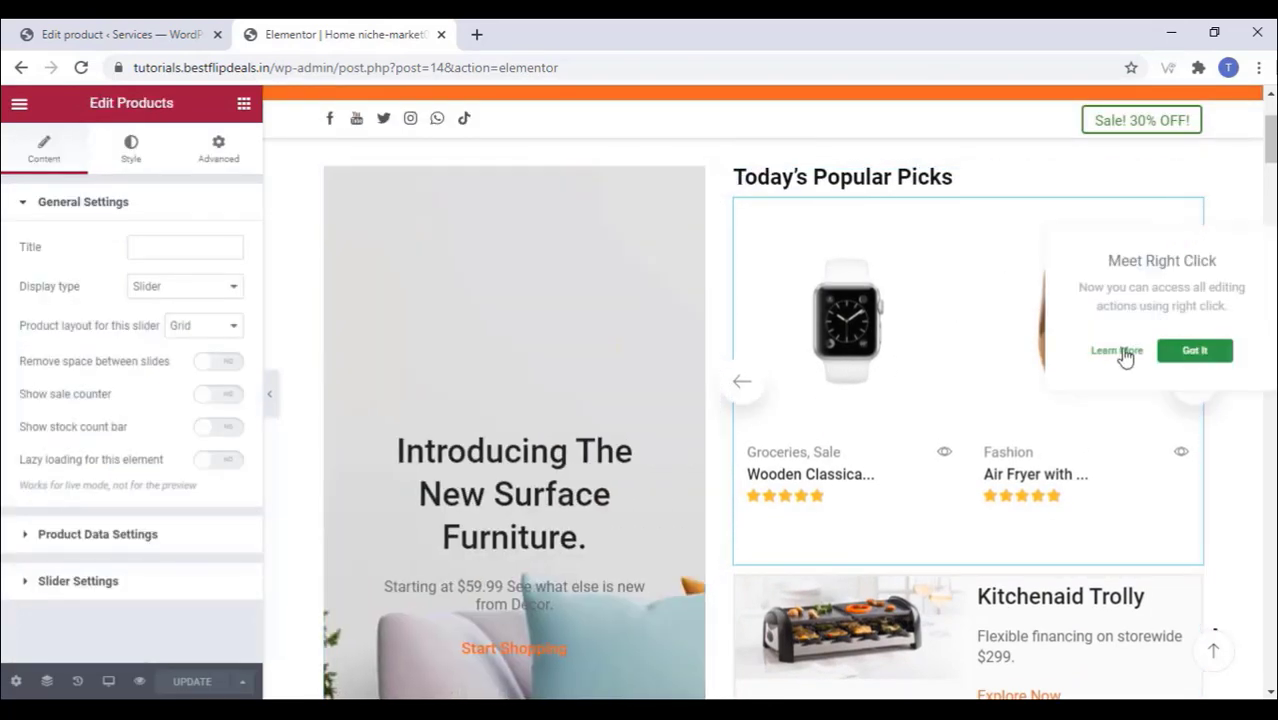
{"action": "left_click", "coordinate": [1194, 350]}
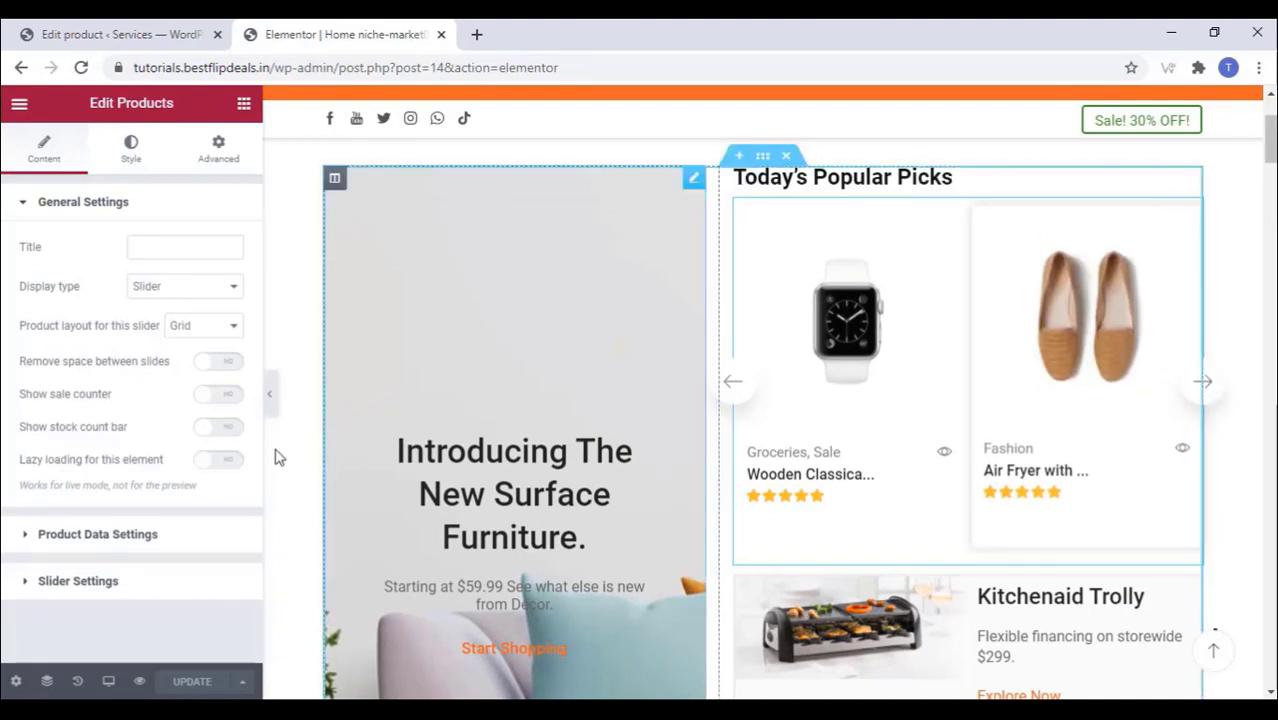
{"action": "left_click", "coordinate": [40, 535]}
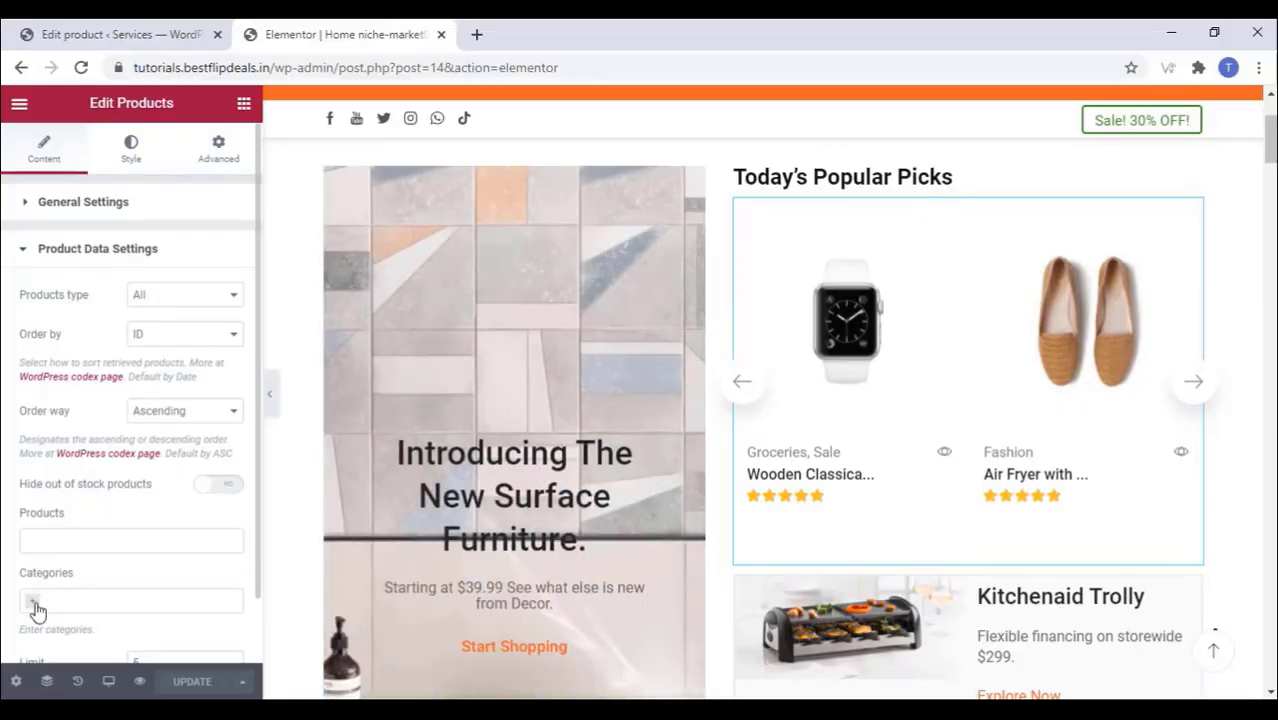
{"action": "left_click", "coordinate": [34, 603]}
{"action": "scroll", "coordinate": [123, 562], "scroll_direction": "down", "scroll_amount": 3}
{"action": "left_click", "coordinate": [123, 562]}
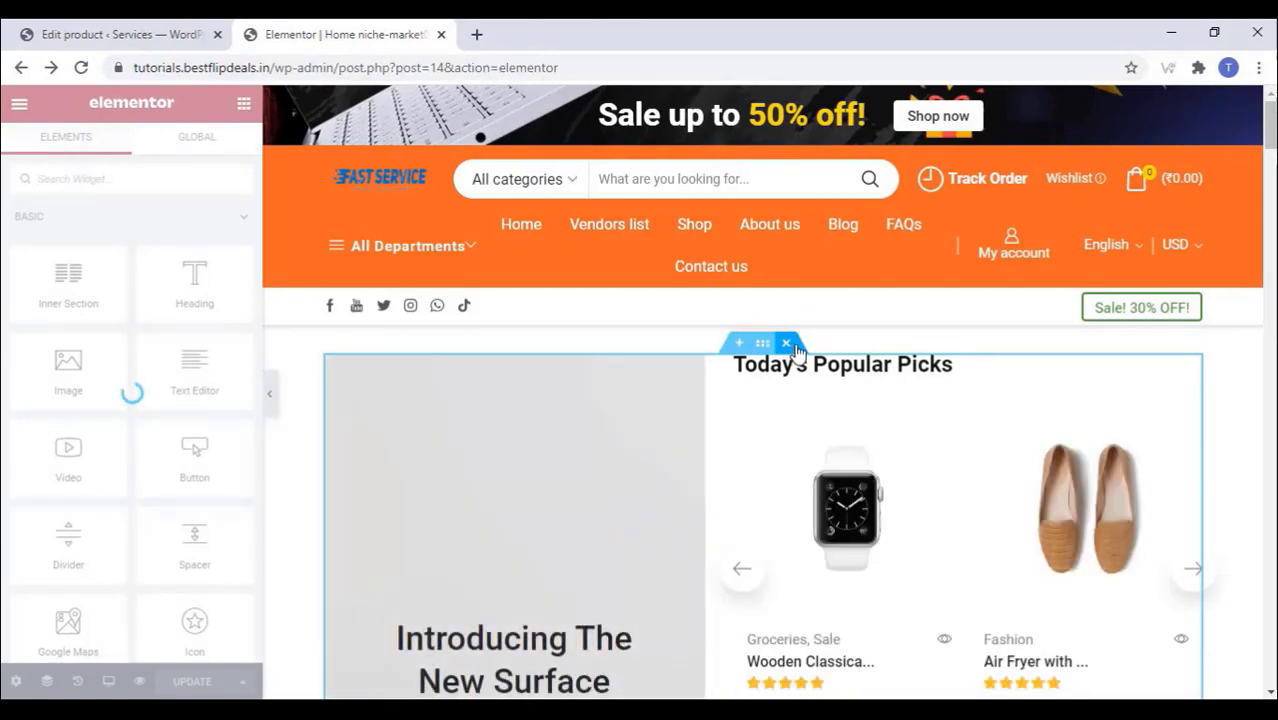
Step: Delete the Today's Popular Picks section and select the Console category title text
{"action": "left_click", "coordinate": [794, 345]}
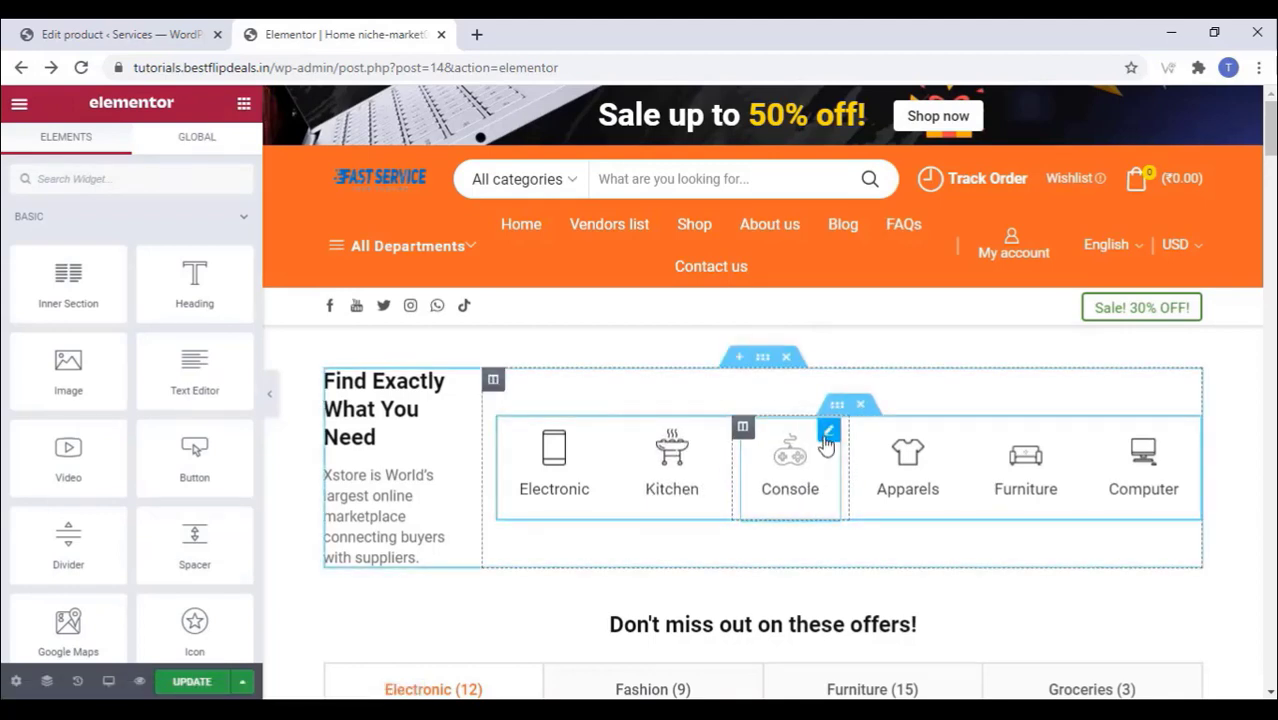
{"action": "left_click", "coordinate": [826, 444]}
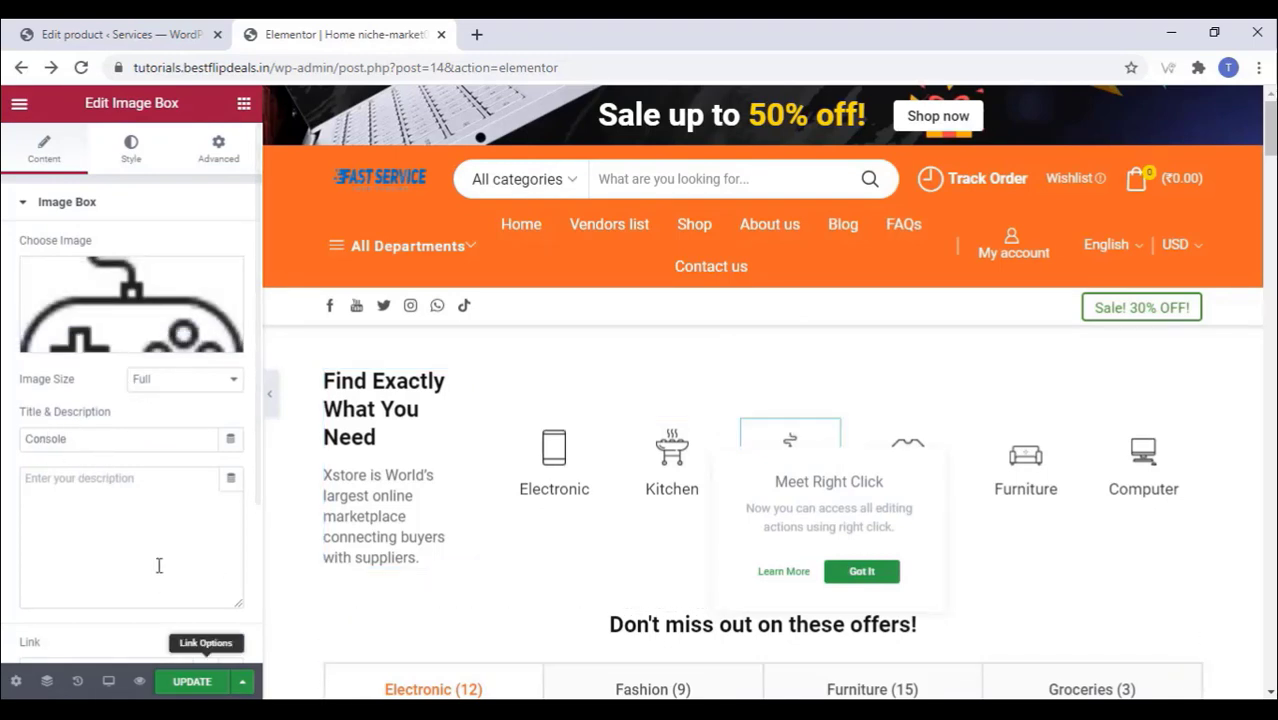
{"action": "left_click_drag", "start_coordinate": [100, 440], "coordinate": [15, 463]}
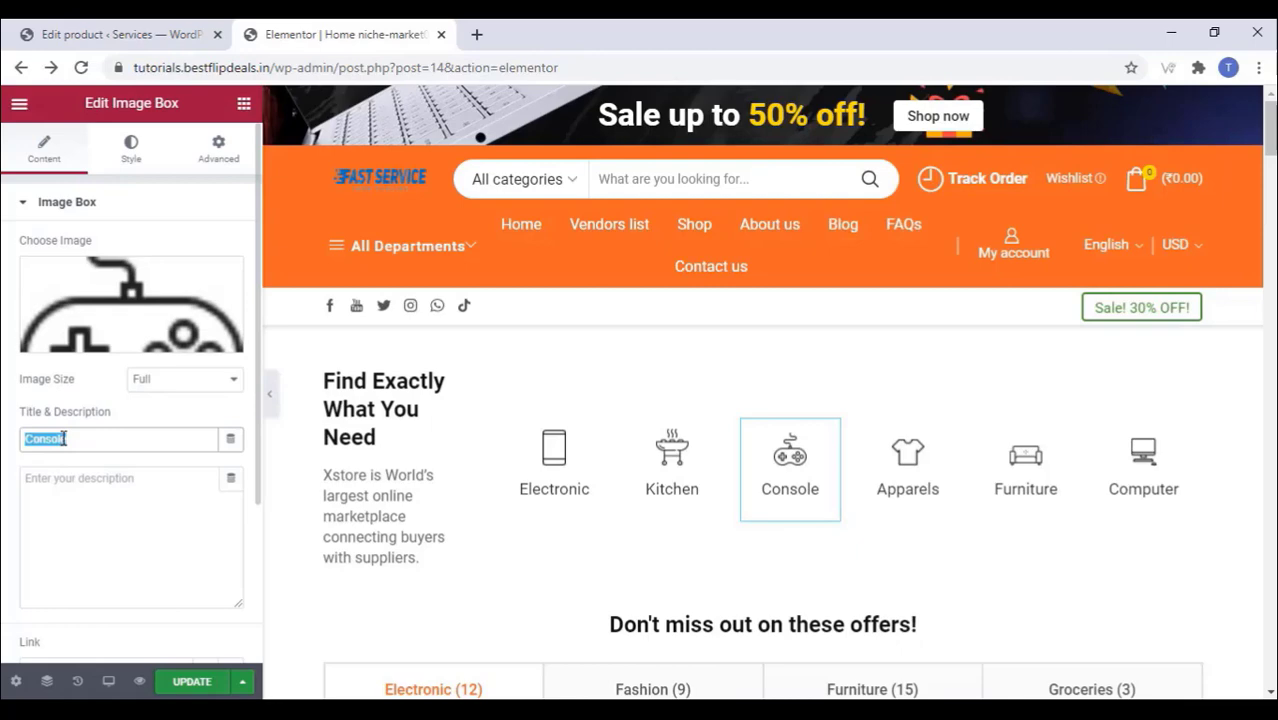
Step: Paste the new service description over the intro paragraph under Find Exactly What You Need
{"action": "left_click", "coordinate": [401, 481]}
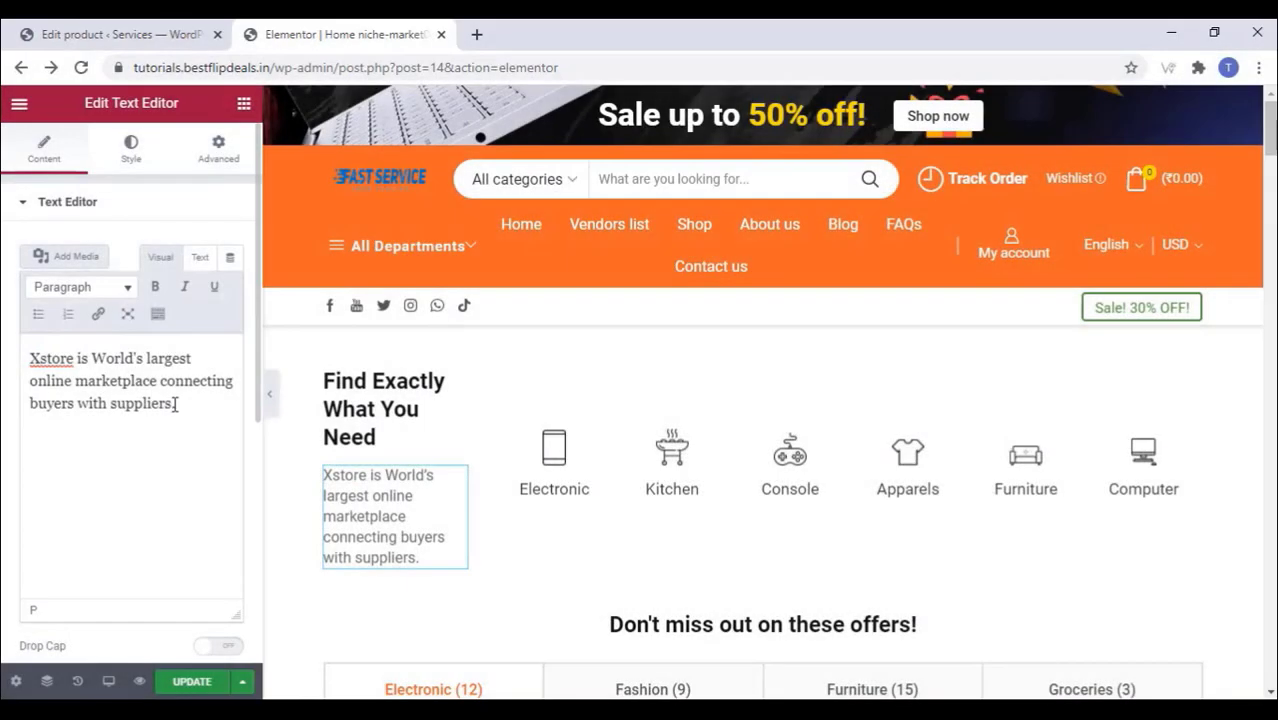
{"action": "left_click_drag", "start_coordinate": [173, 403], "coordinate": [25, 352]}
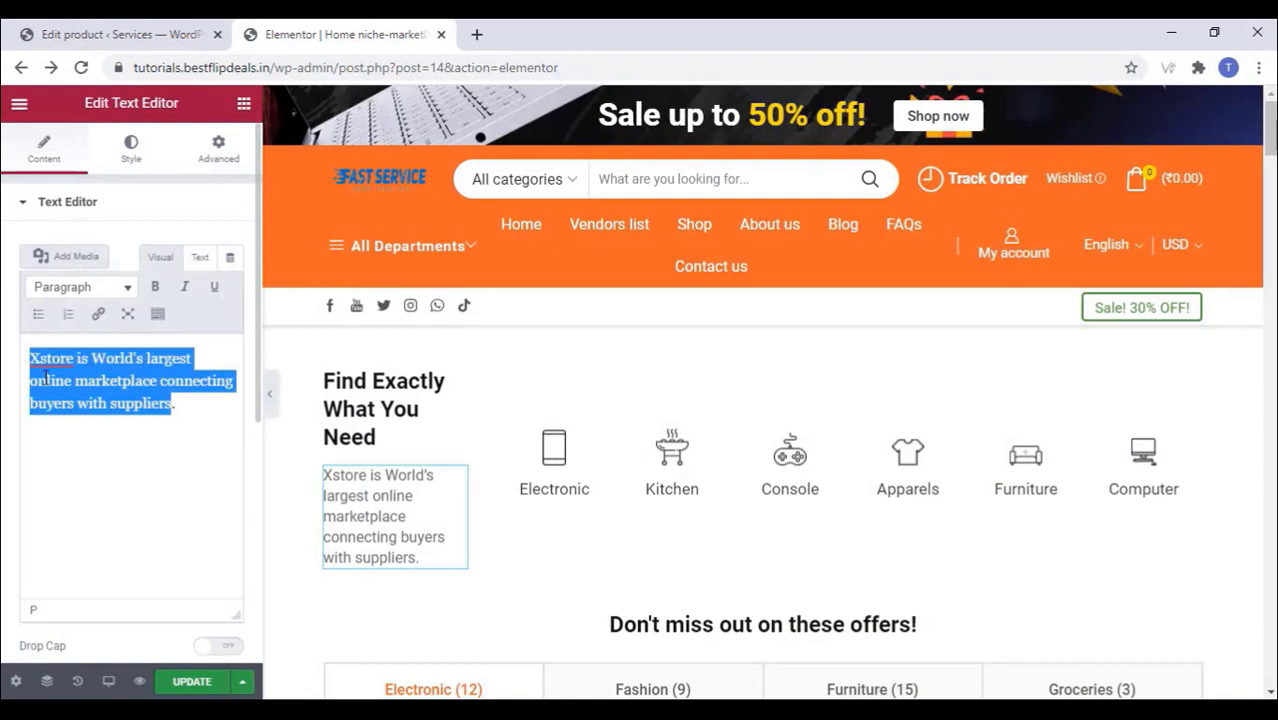
{"action": "right_click", "coordinate": [46, 377]}
{"action": "key", "text": "Escape"}
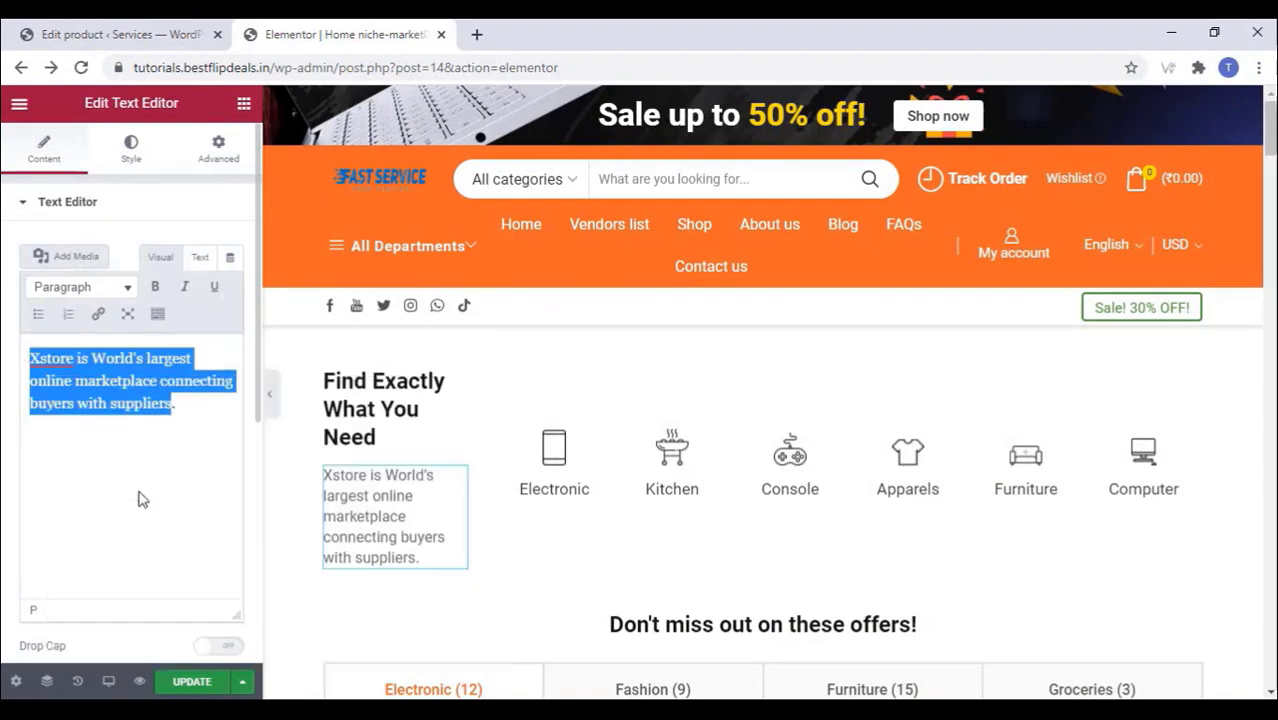
{"action": "type", "text": "Choose from 30000+ trained service professionals near you for all your needs - Home Services, Appliance & Electronic Repairs, Beauticians and much more."}
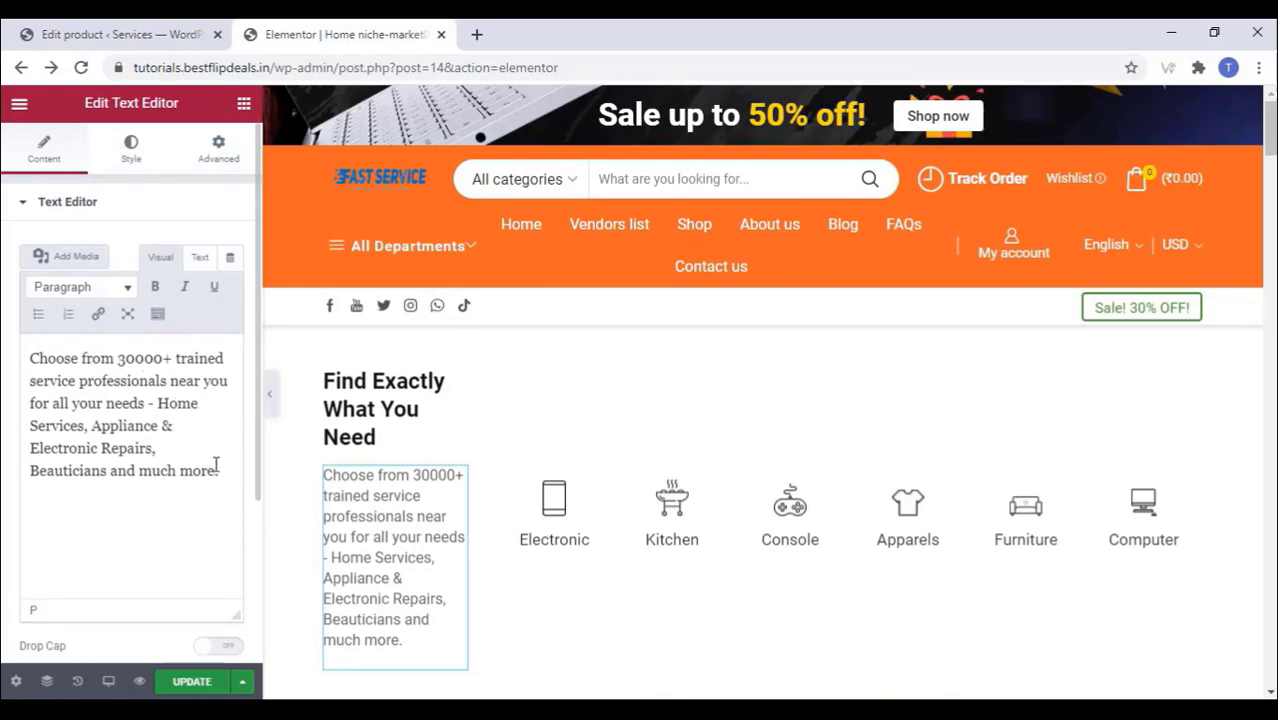
Step: Cut the trailing phrases so the blurb reads only 'Choose from 30000+ trained service professionals'
{"action": "left_click_drag", "start_coordinate": [217, 470], "coordinate": [153, 403]}
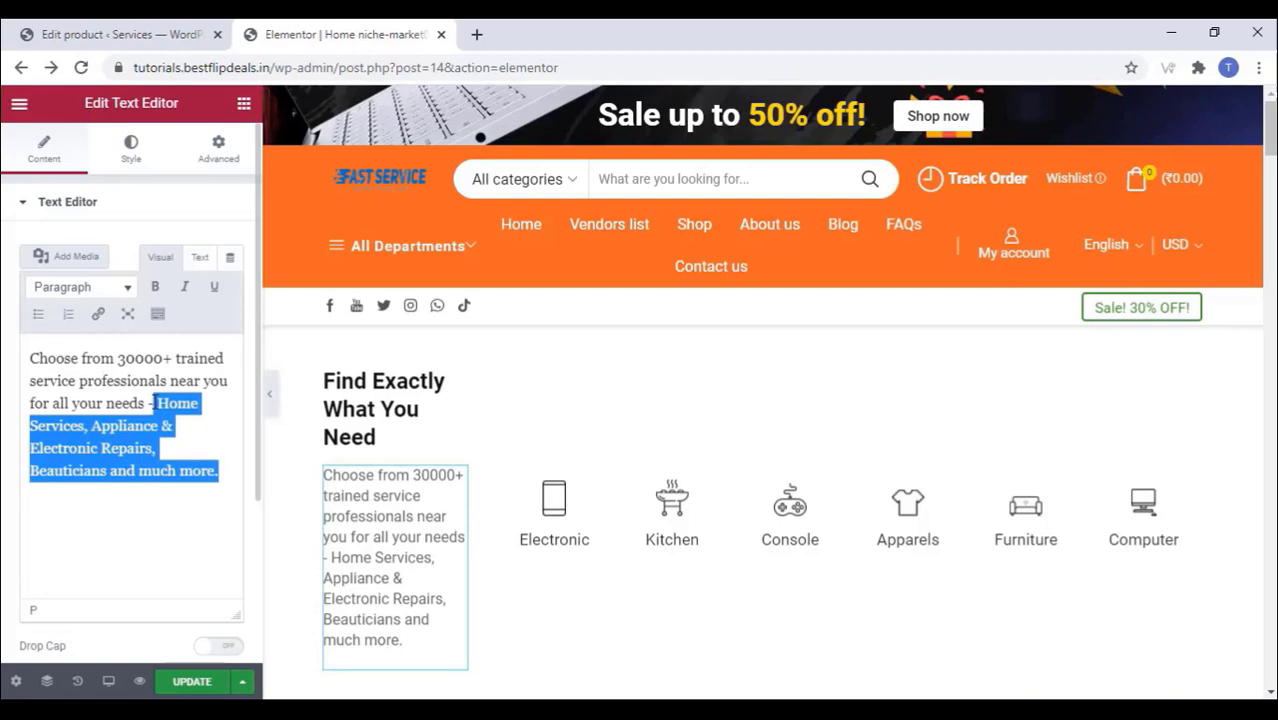
{"action": "right_click", "coordinate": [158, 404]}
{"action": "left_click", "coordinate": [188, 446]}
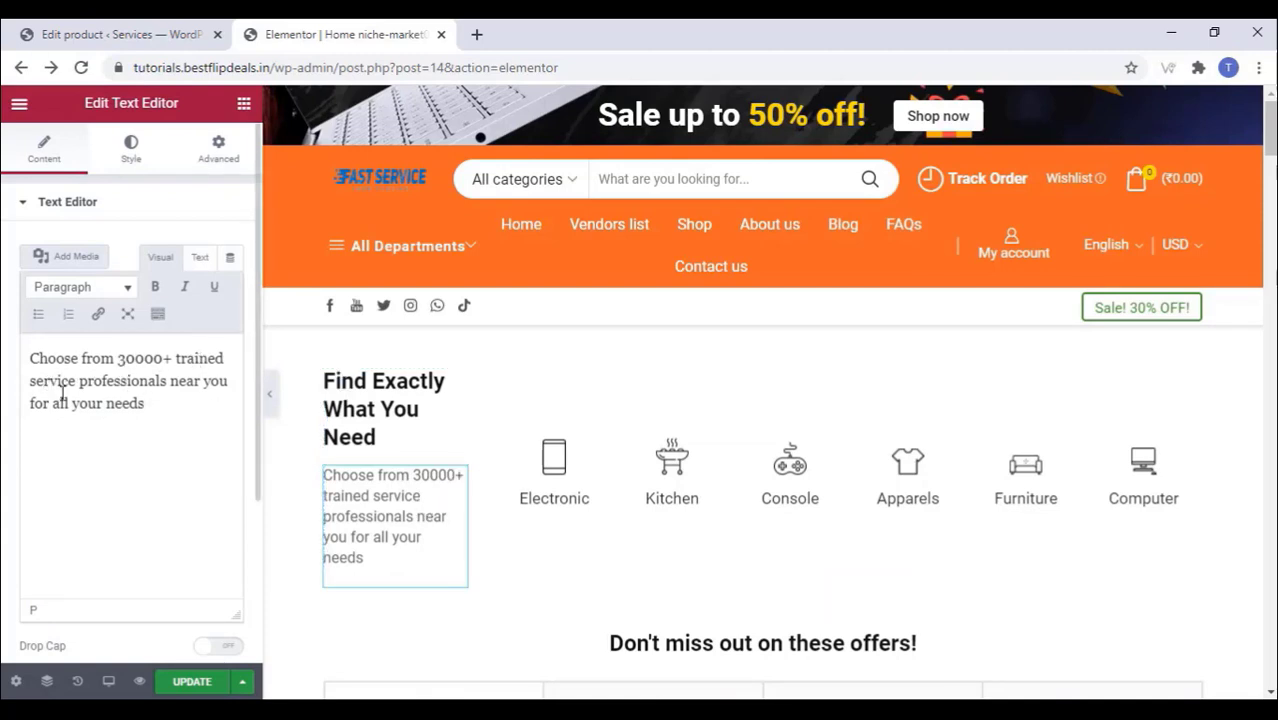
{"action": "left_click_drag", "start_coordinate": [194, 393], "coordinate": [188, 414]}
{"action": "right_click", "coordinate": [197, 383]}
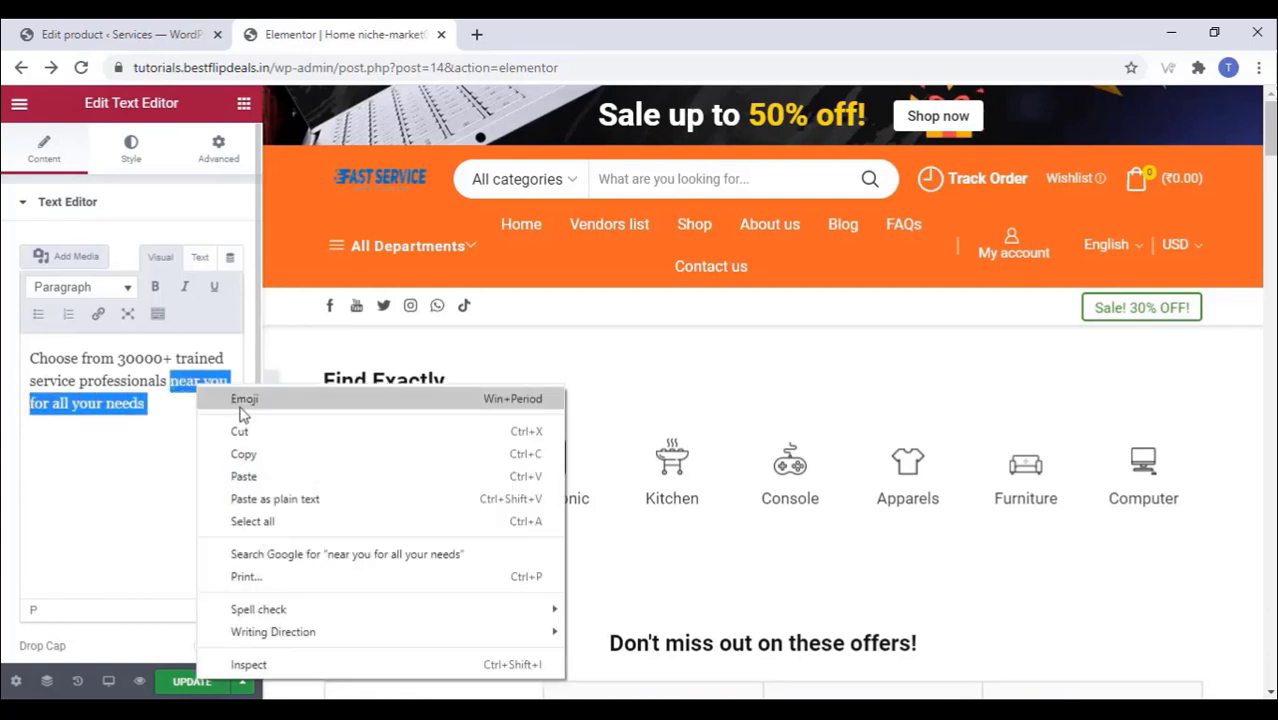
{"action": "left_click", "coordinate": [249, 442]}
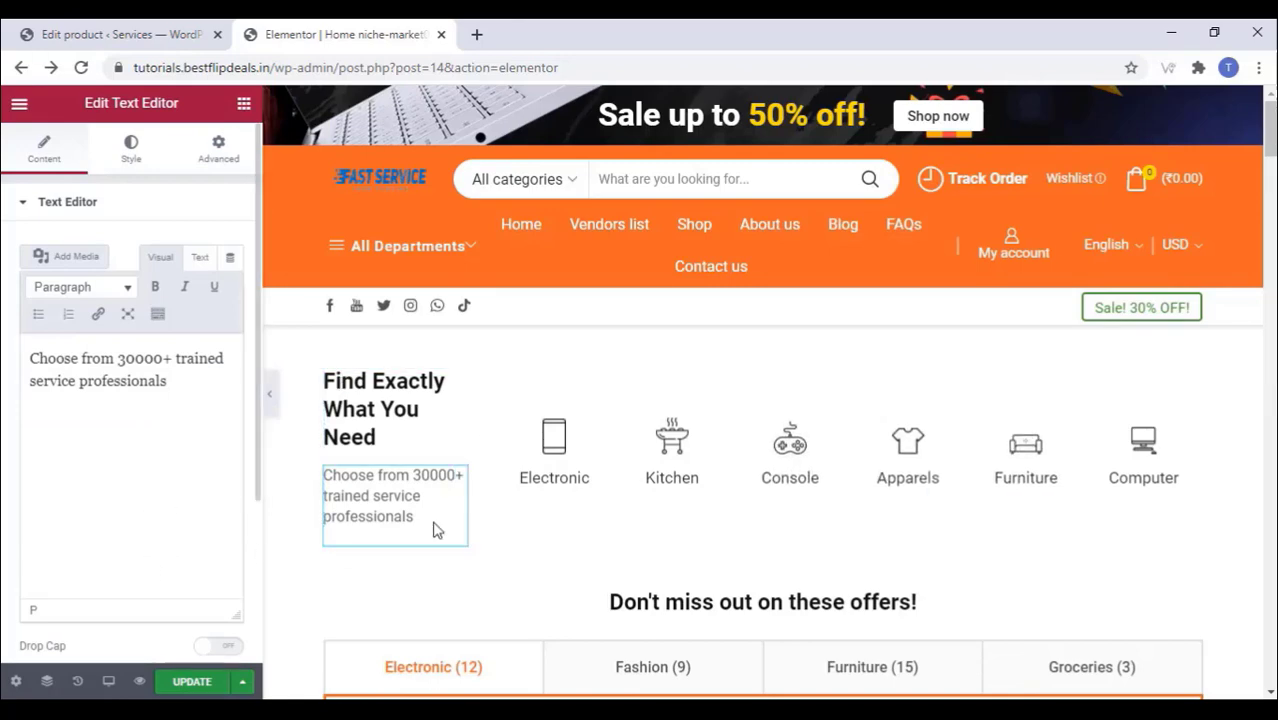
{"action": "scroll", "coordinate": [576, 517], "scroll_direction": "down", "scroll_amount": 4}
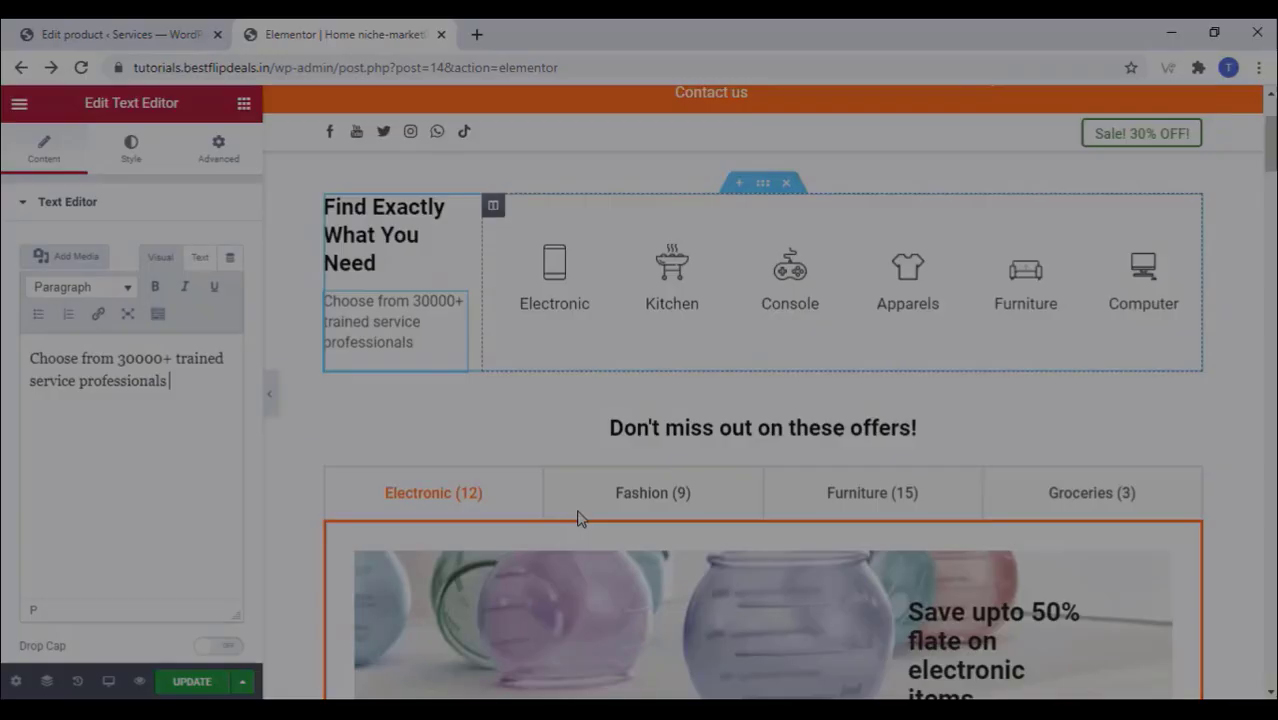
{"action": "left_click", "coordinate": [930, 295]}
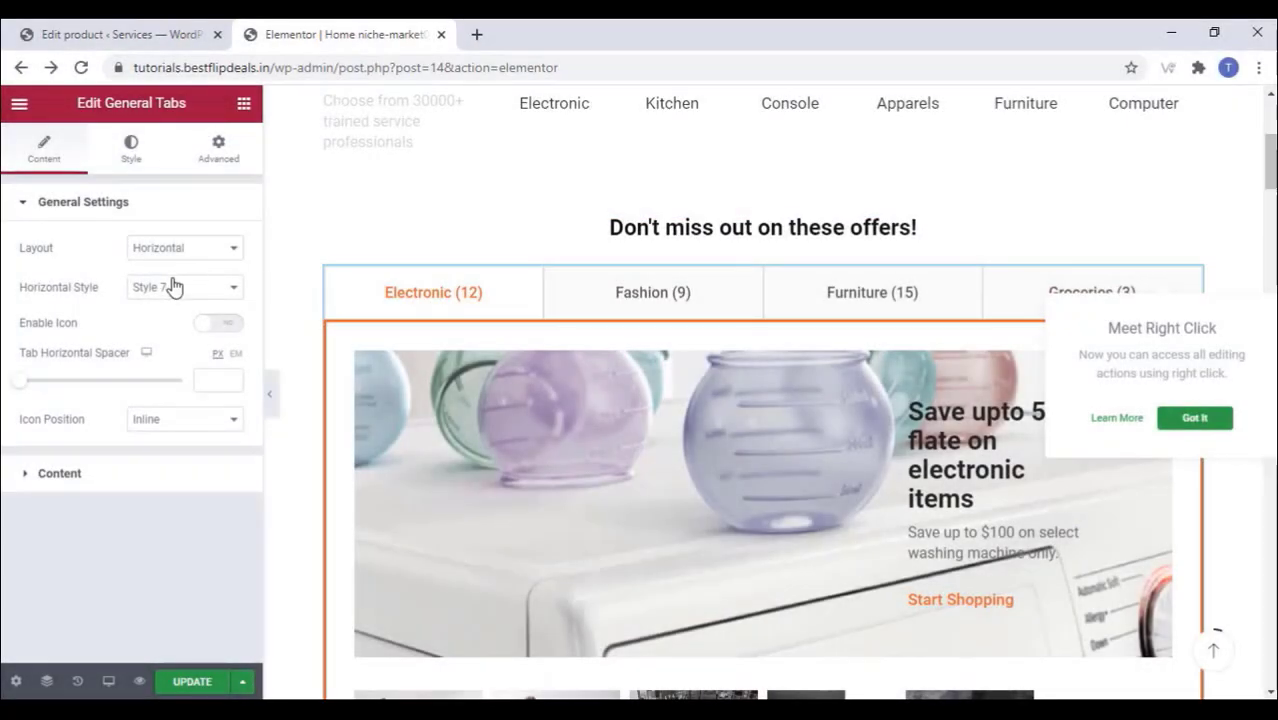
Step: Overwrite 'Fashion' in the Fashion (9) tab title, typing 'C' to begin Carpentor
{"action": "left_click", "coordinate": [18, 479]}
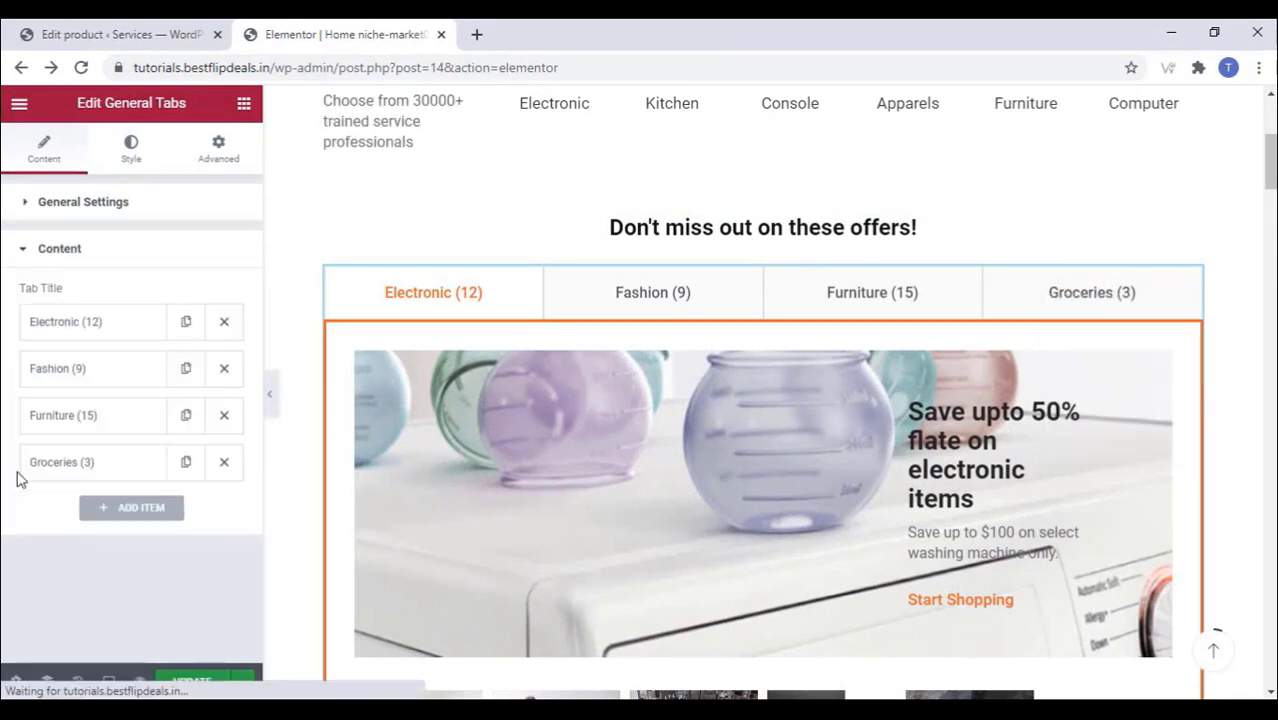
{"action": "left_click", "coordinate": [103, 331]}
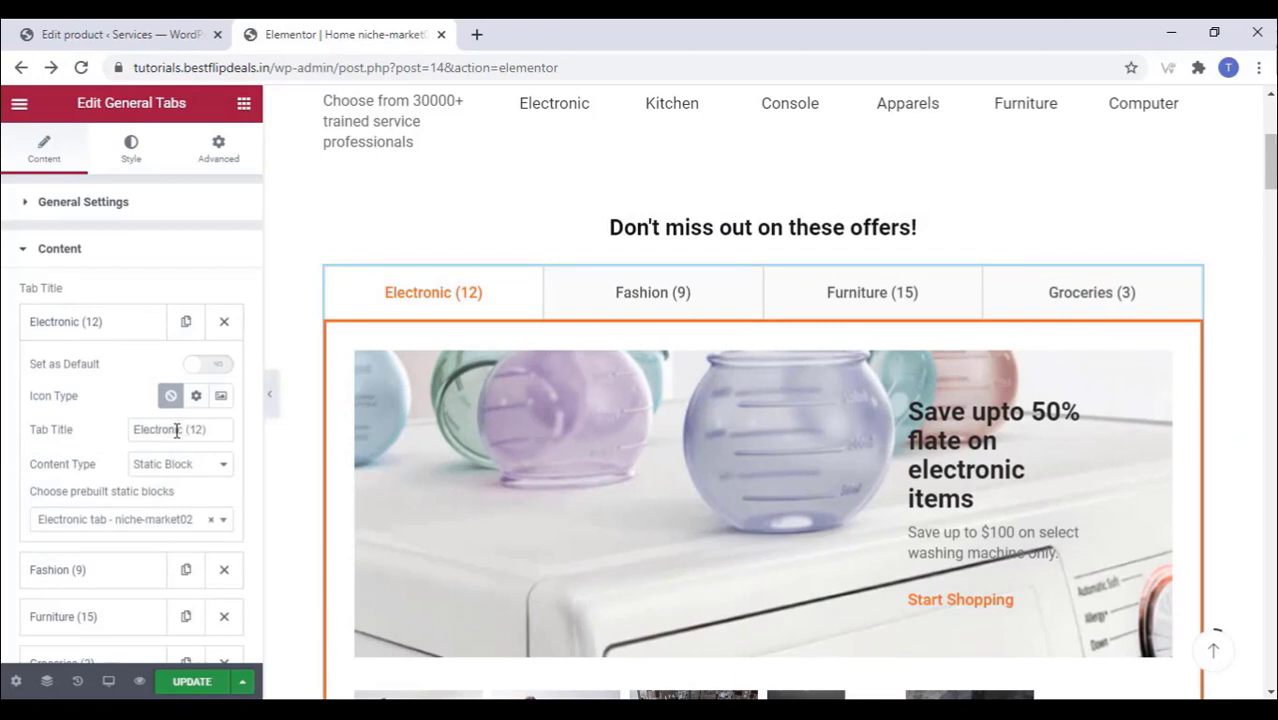
{"action": "left_click", "coordinate": [92, 330]}
{"action": "left_click", "coordinate": [108, 374]}
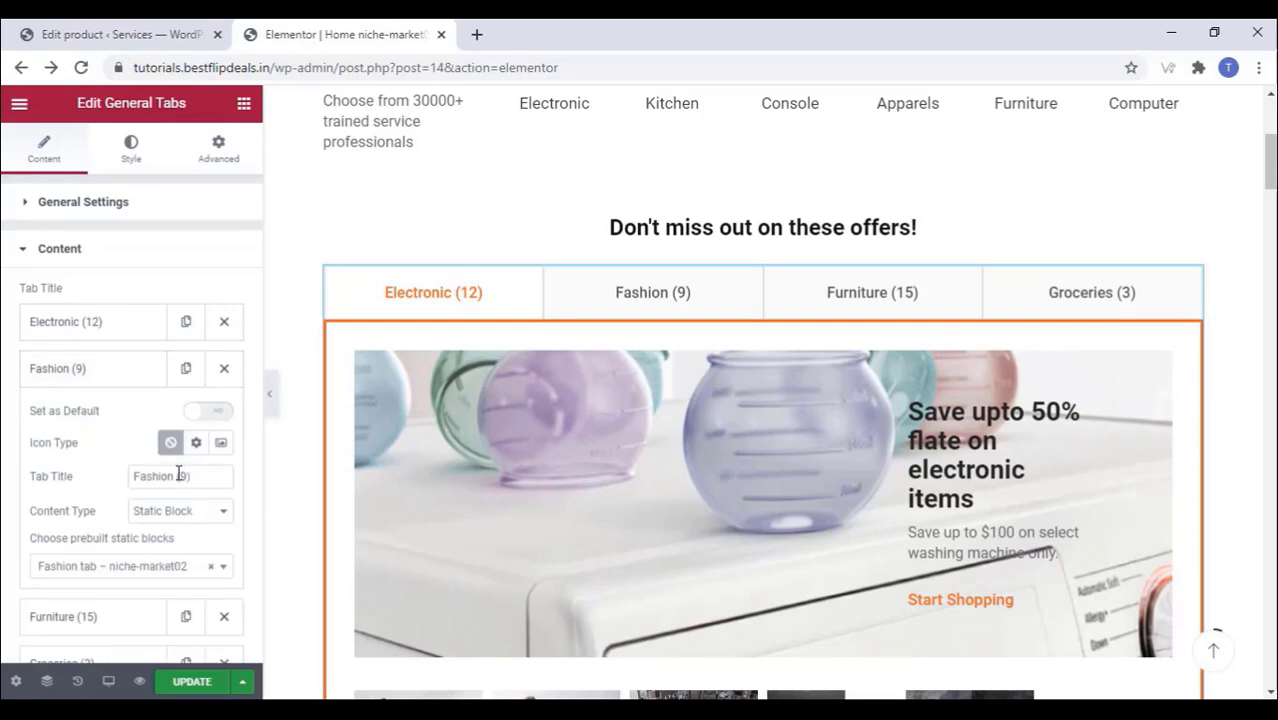
{"action": "left_click_drag", "start_coordinate": [174, 476], "coordinate": [118, 482]}
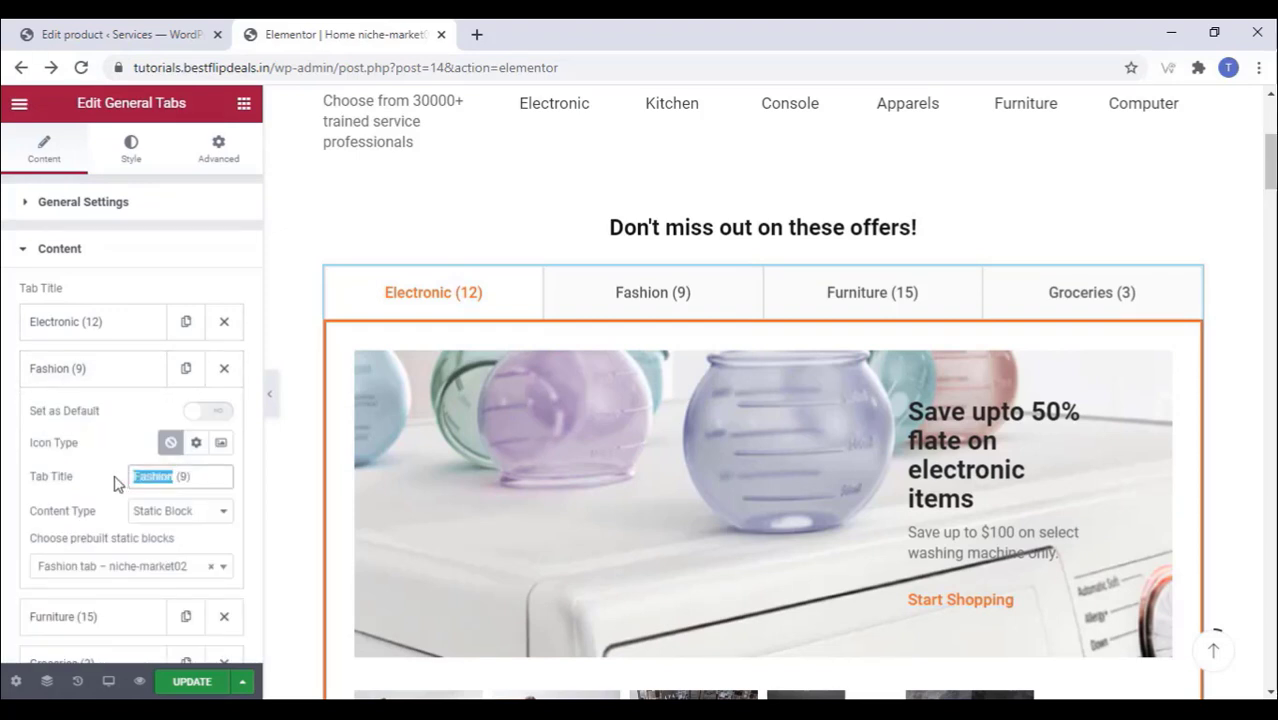
{"action": "type", "text": "C"}
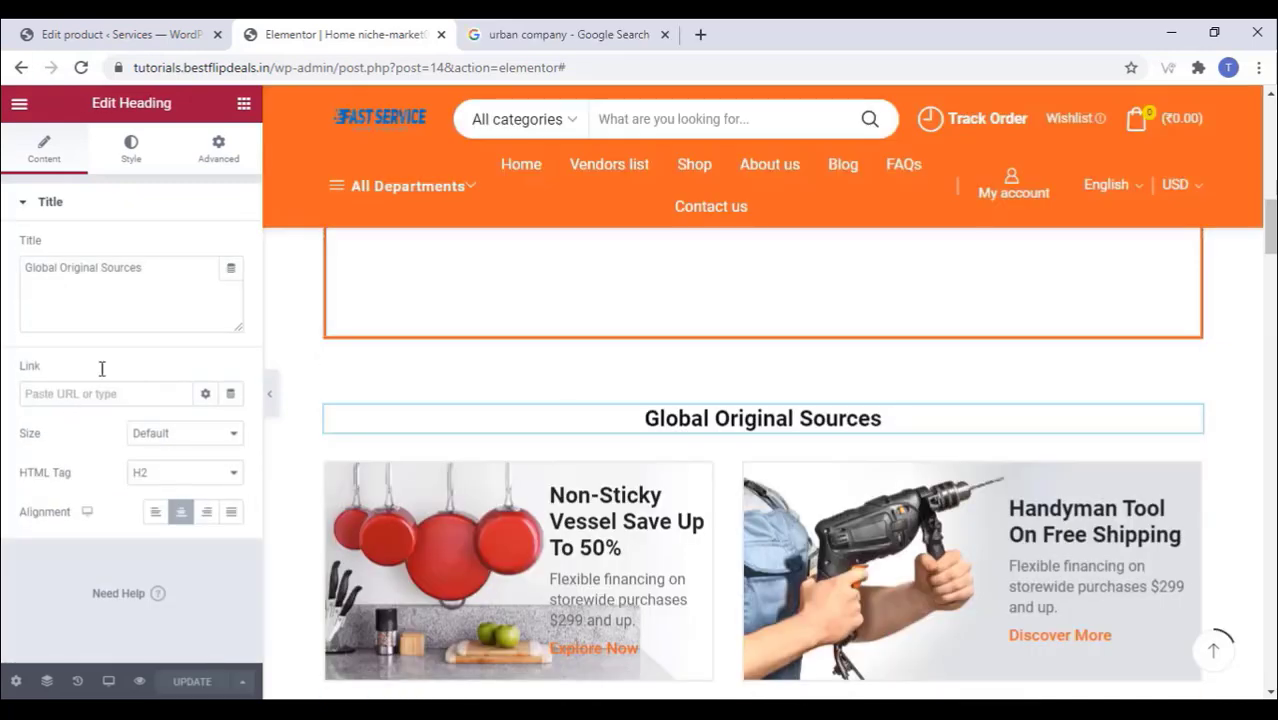
Step: Replace the Global Original Sources heading with 'trained service professionals'
{"action": "left_click_drag", "start_coordinate": [155, 272], "coordinate": [12, 292]}
{"action": "right_click", "coordinate": [50, 271]}
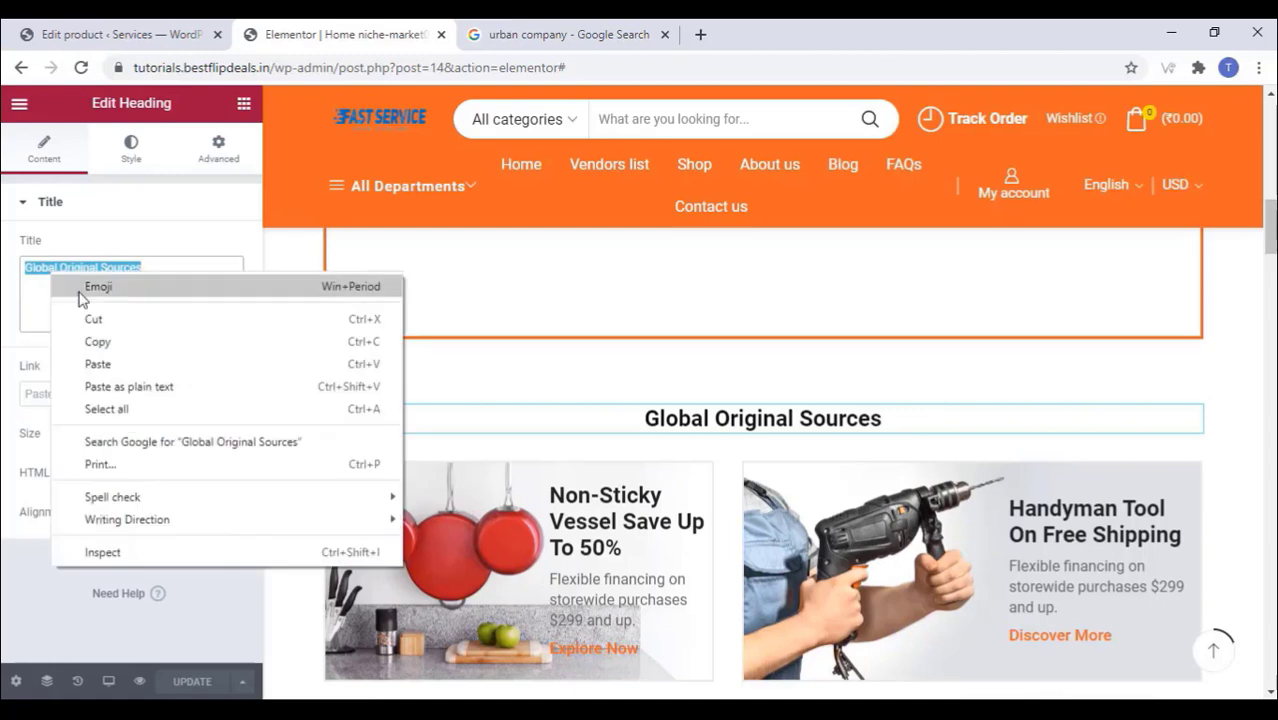
{"action": "left_click", "coordinate": [98, 365]}
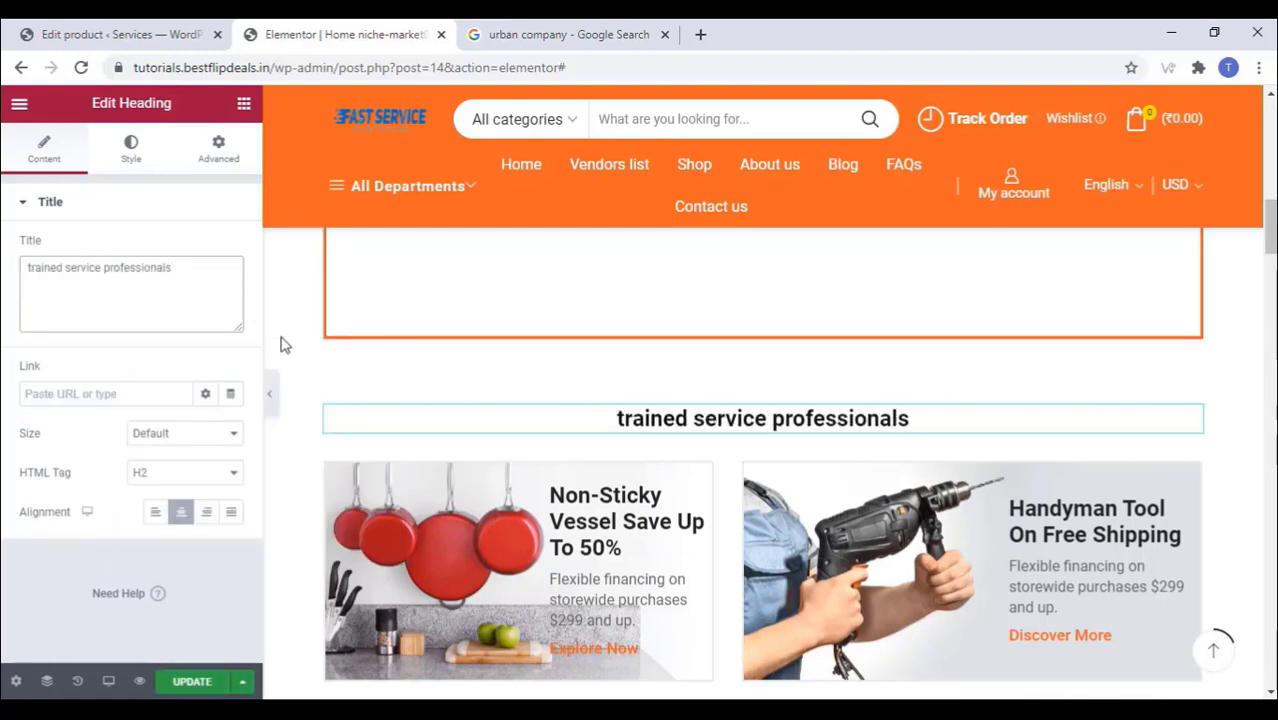
Step: Swap the left banner's red pans photo for the Hot & Cold tap image
{"action": "left_click", "coordinate": [515, 535]}
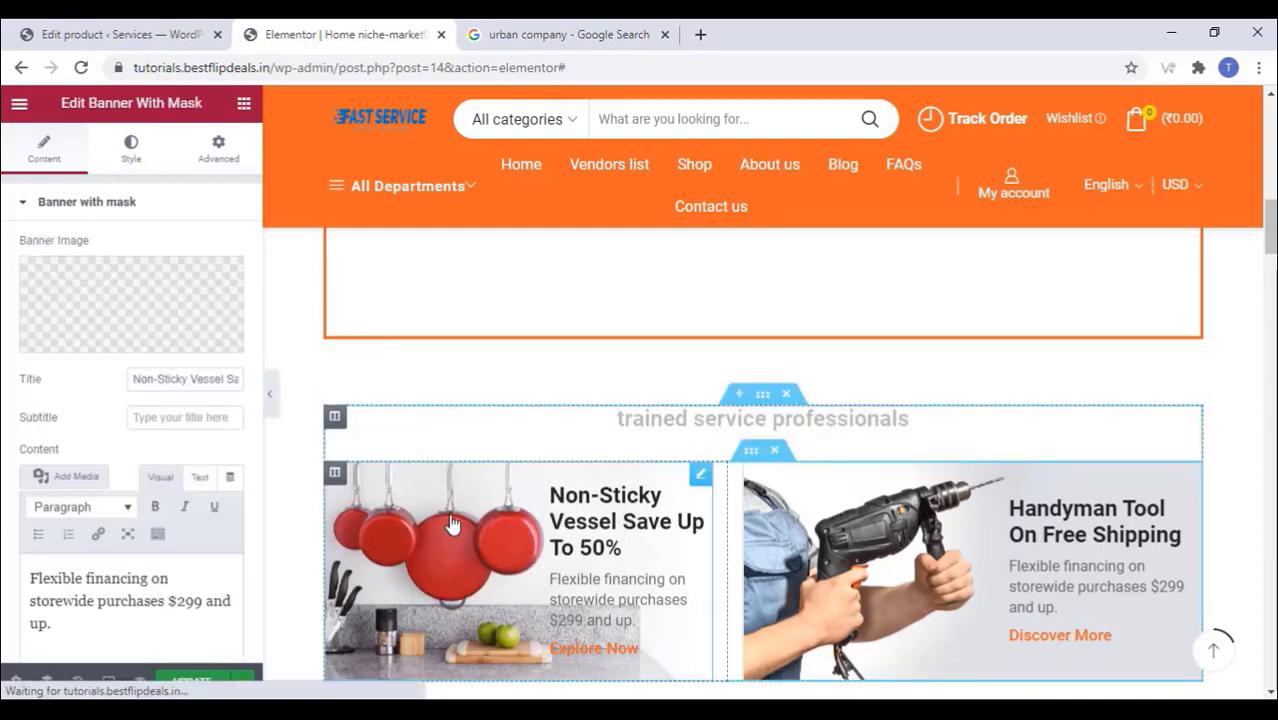
{"action": "left_click", "coordinate": [128, 338]}
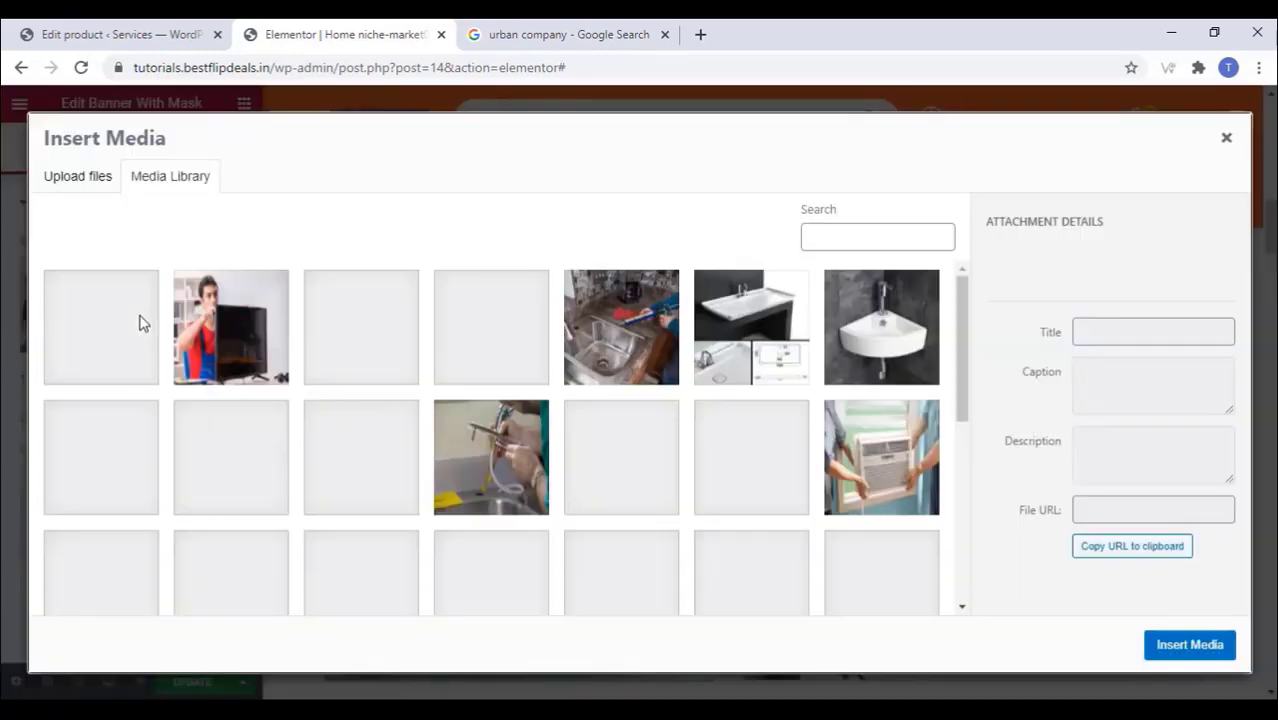
{"action": "left_click", "coordinate": [245, 481]}
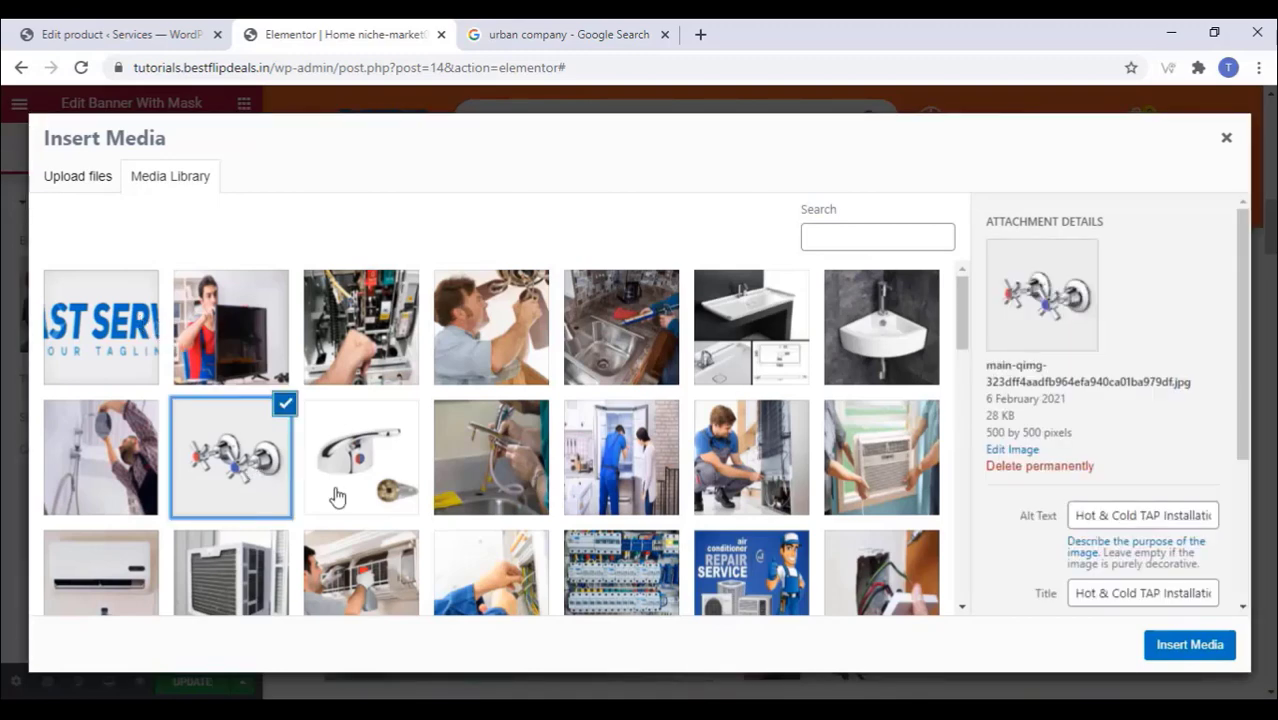
{"action": "left_click", "coordinate": [1190, 645]}
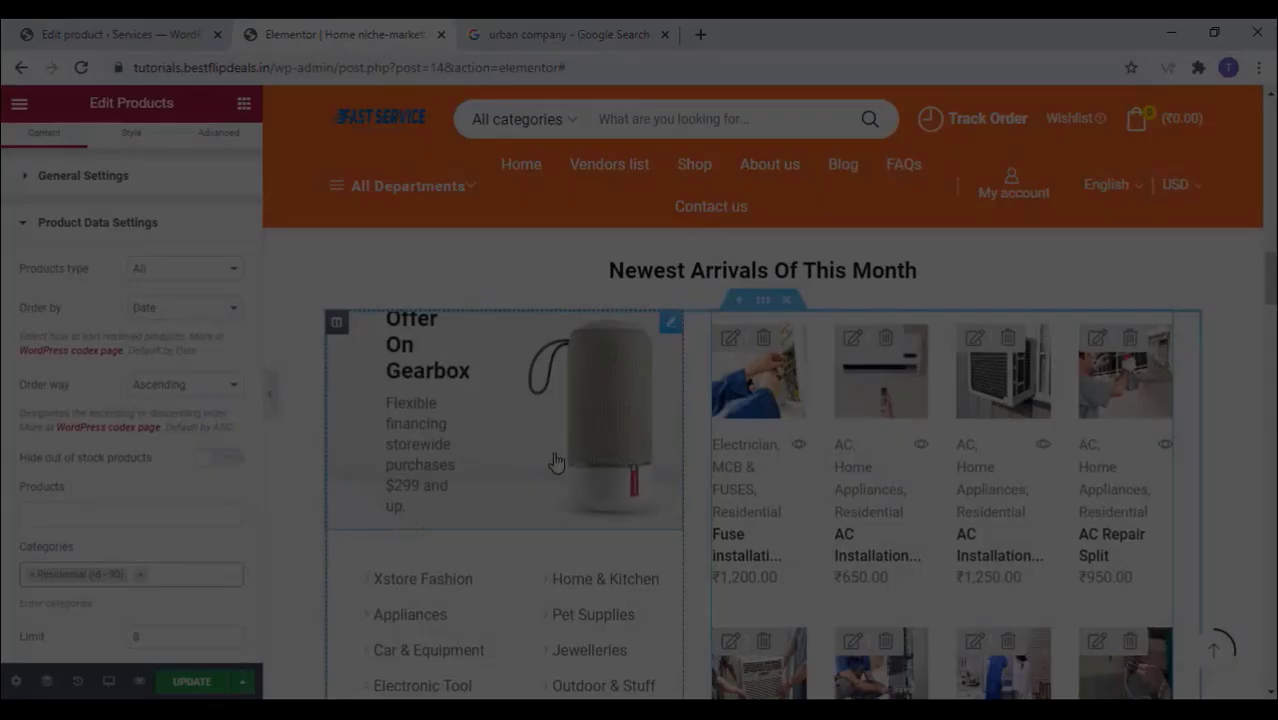
{"action": "scroll", "coordinate": [557, 462], "scroll_direction": "down", "scroll_amount": 1}
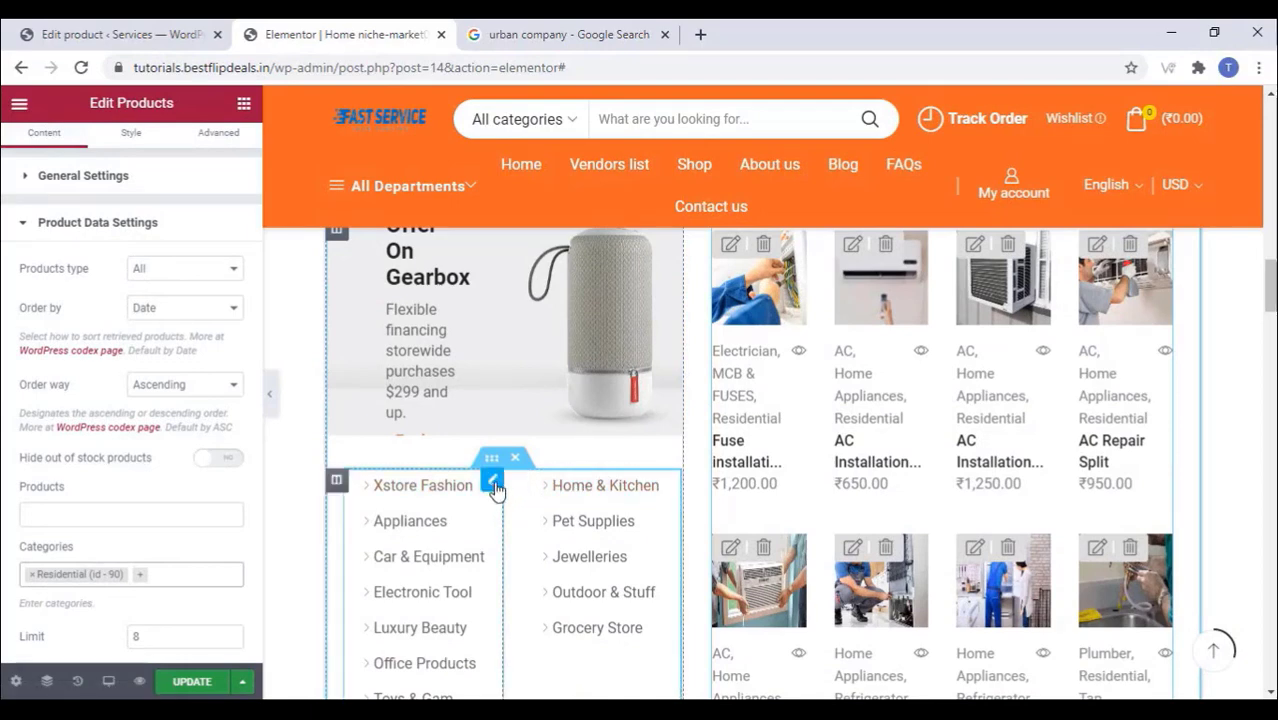
Step: Rename the first department menu list item to 'Carpentor'
{"action": "left_click", "coordinate": [493, 486]}
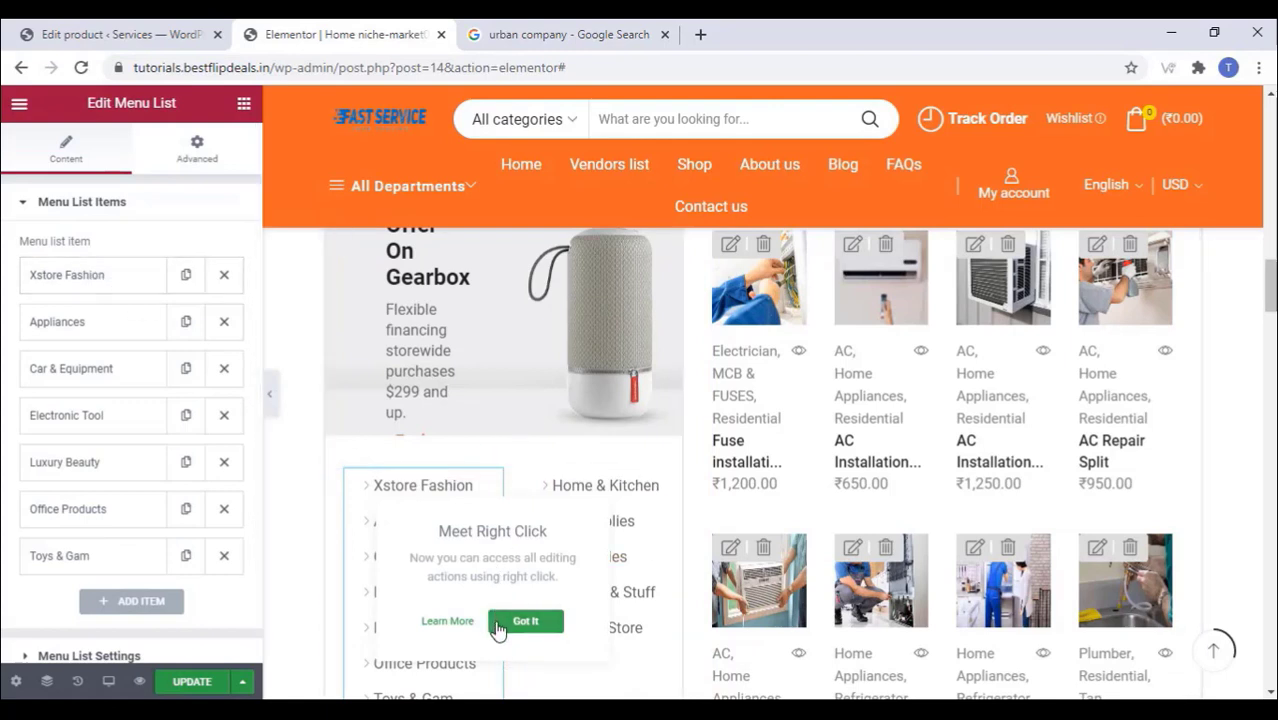
{"action": "left_click", "coordinate": [525, 621]}
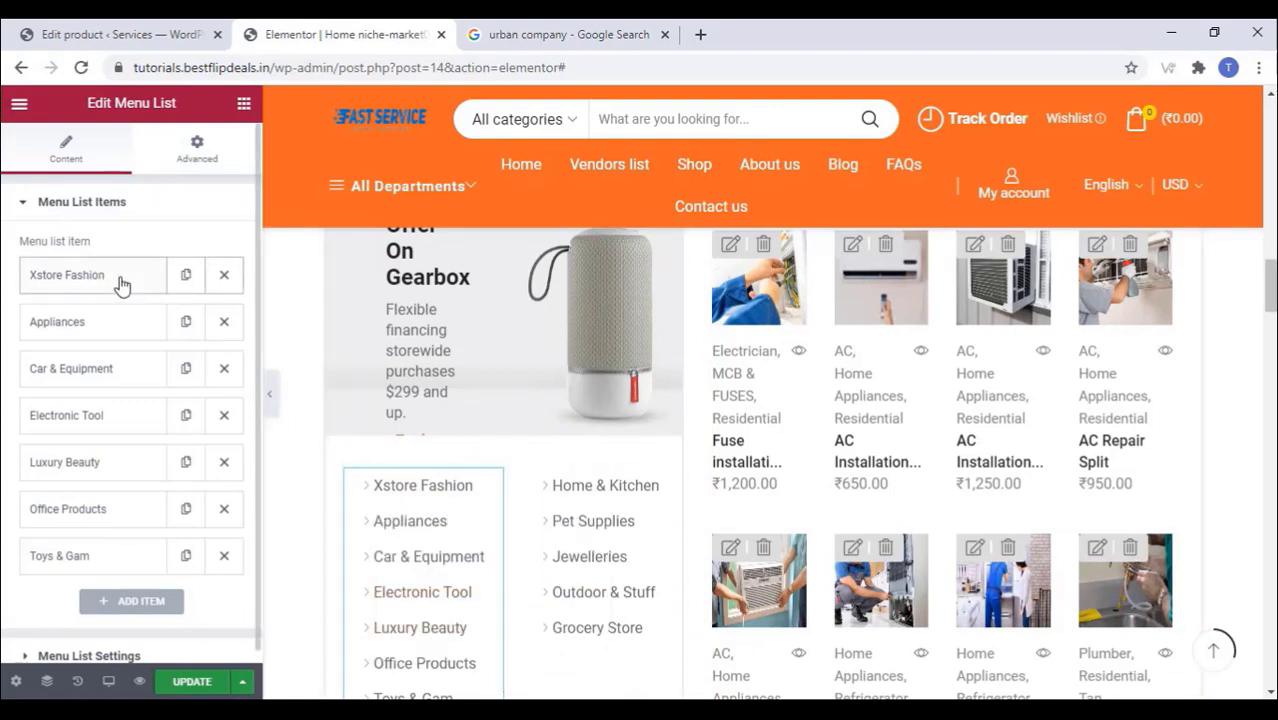
{"action": "left_click", "coordinate": [120, 283]}
{"action": "left_click_drag", "start_coordinate": [218, 389], "coordinate": [125, 402]}
{"action": "type", "text": "Ca"}
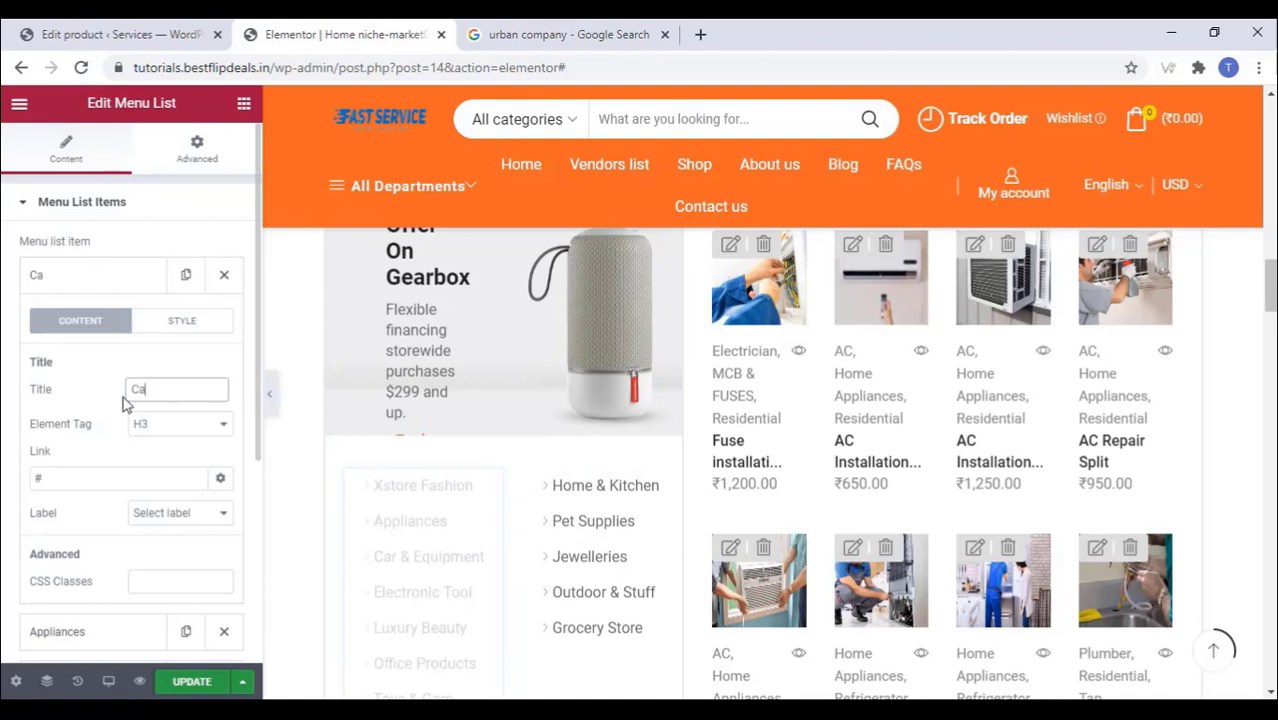
{"action": "type", "text": "rpentor"}
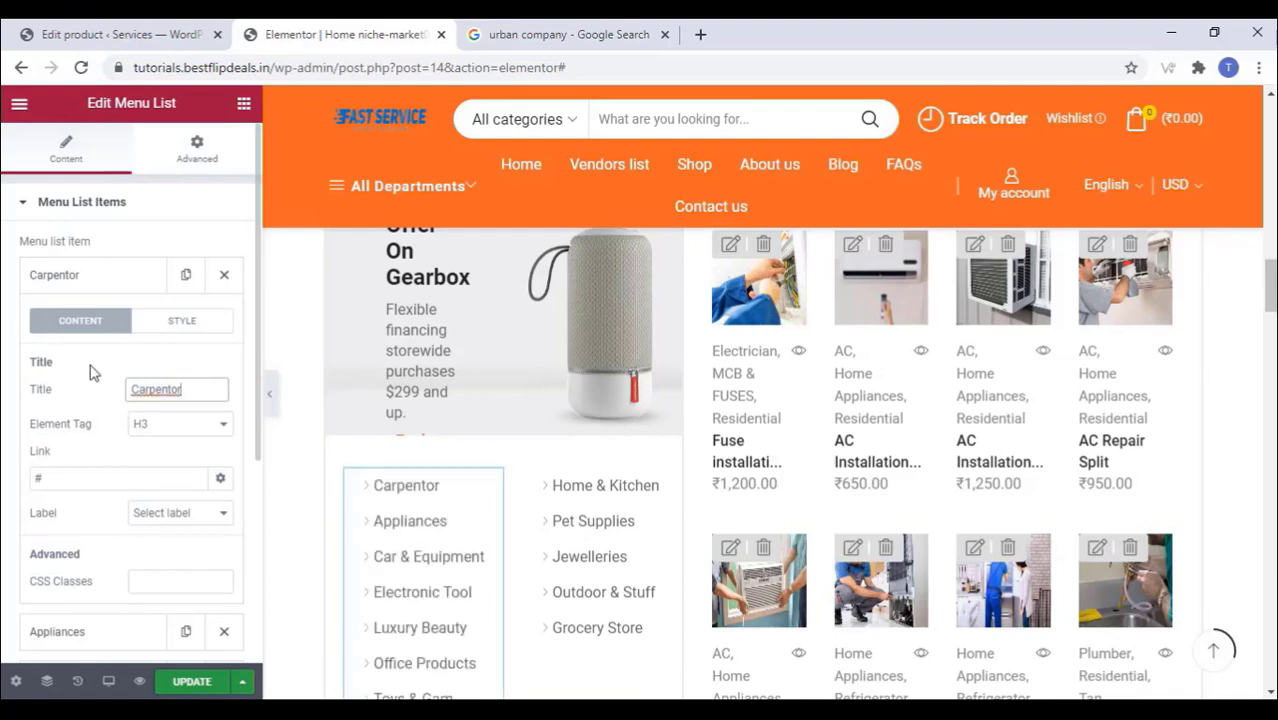
{"action": "left_click", "coordinate": [104, 283]}
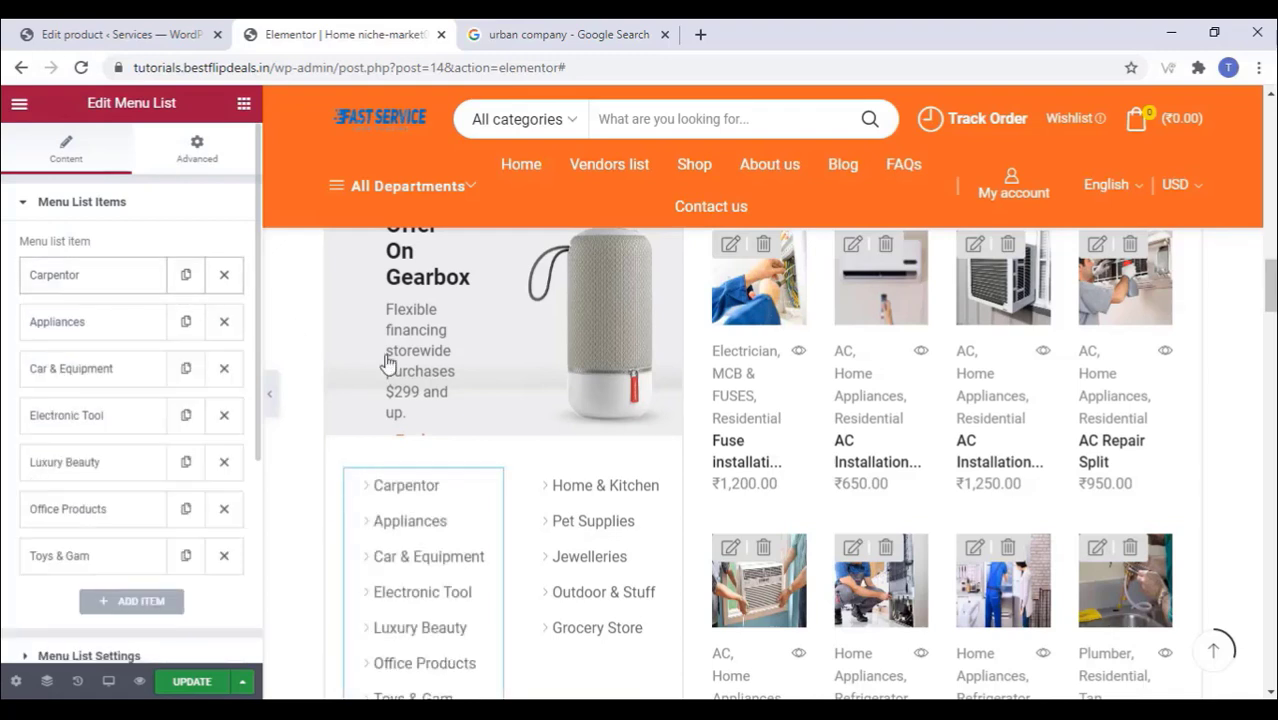
Step: Load the second menu list, Home & Kitchen through Grocery Store, for editing
{"action": "scroll", "coordinate": [617, 524], "scroll_direction": "down", "scroll_amount": 2}
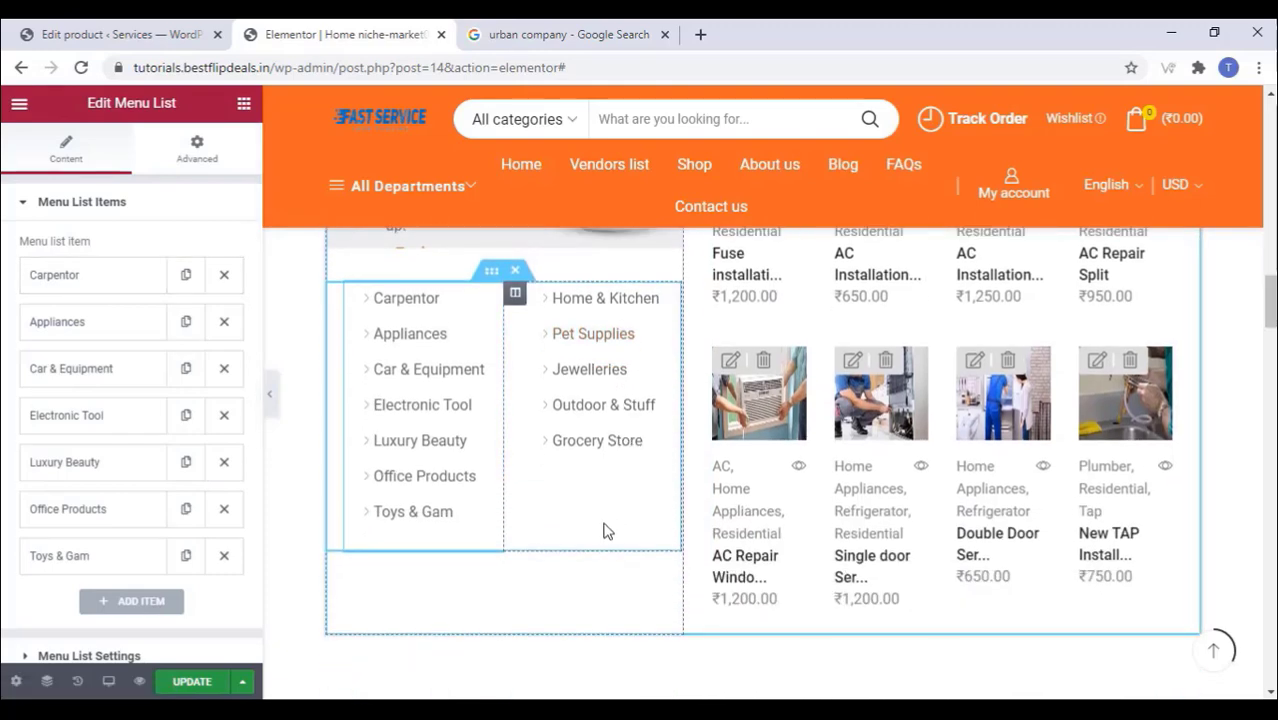
{"action": "left_click", "coordinate": [601, 520]}
{"action": "scroll", "coordinate": [590, 505], "scroll_direction": "down", "scroll_amount": 4}
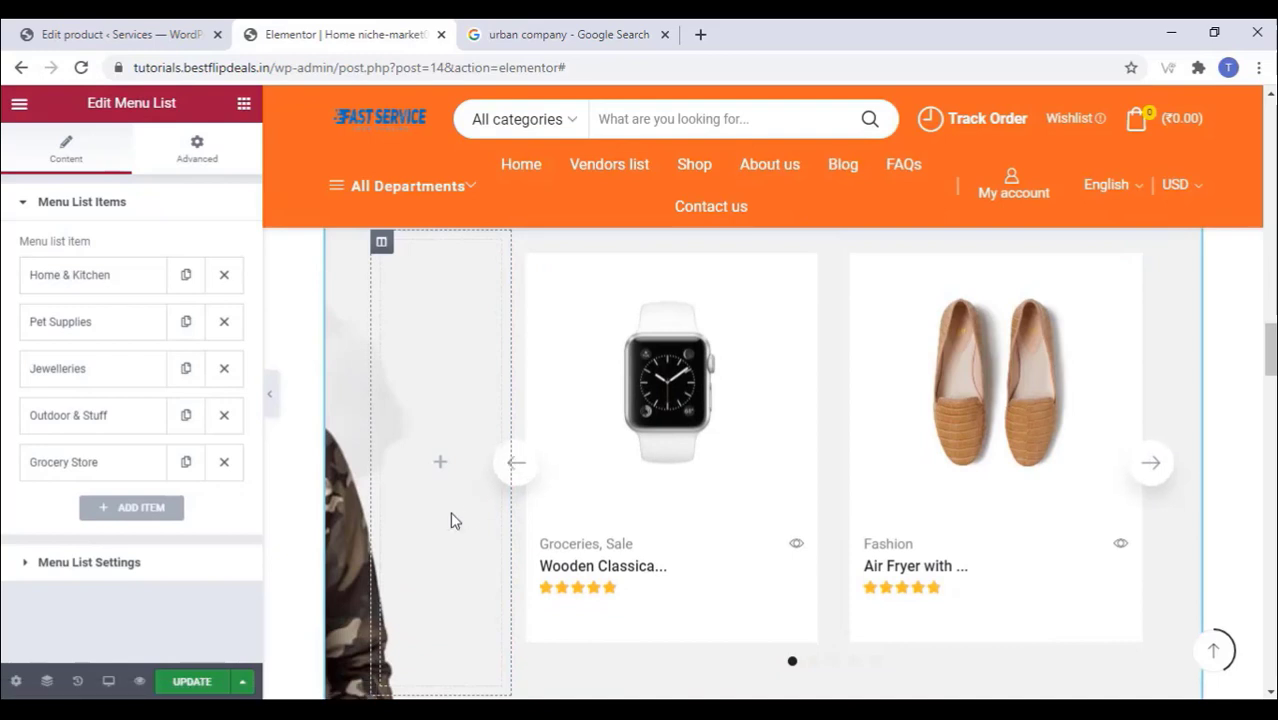
{"action": "scroll", "coordinate": [434, 512], "scroll_direction": "up", "scroll_amount": 2}
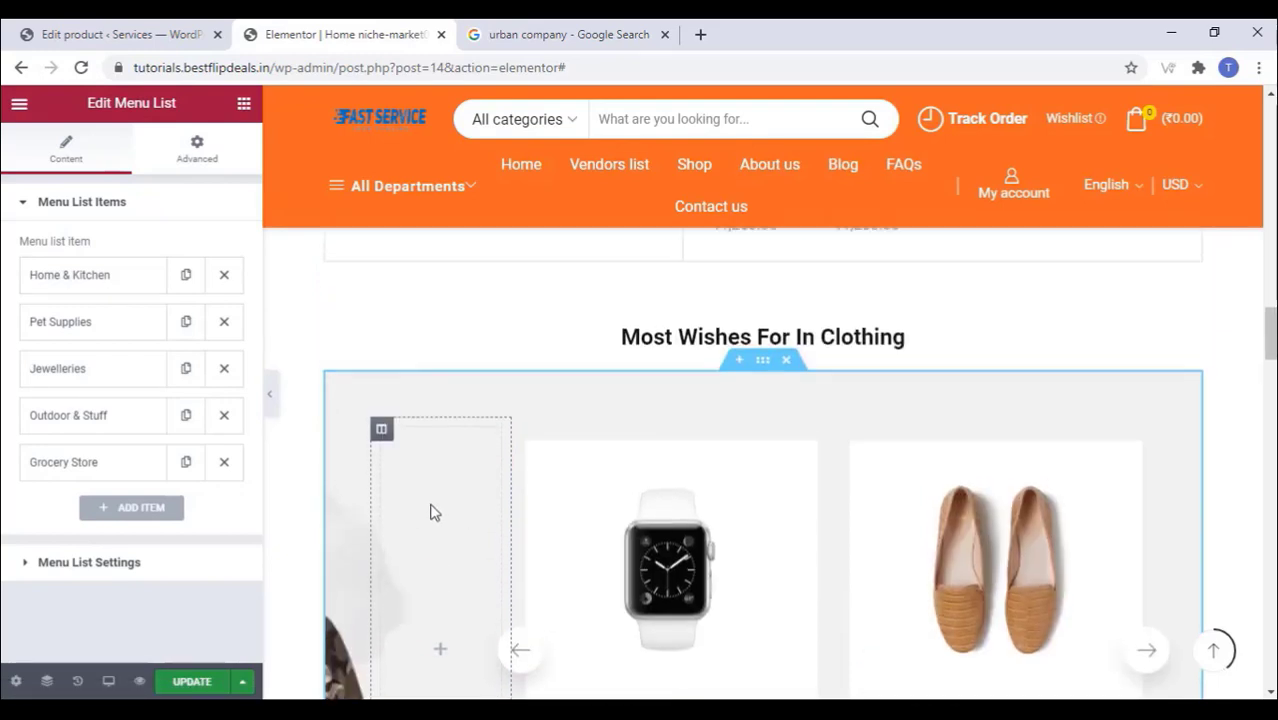
Step: Set the clothing section's background to the electrician in a blue hard hat image
{"action": "left_click", "coordinate": [763, 362]}
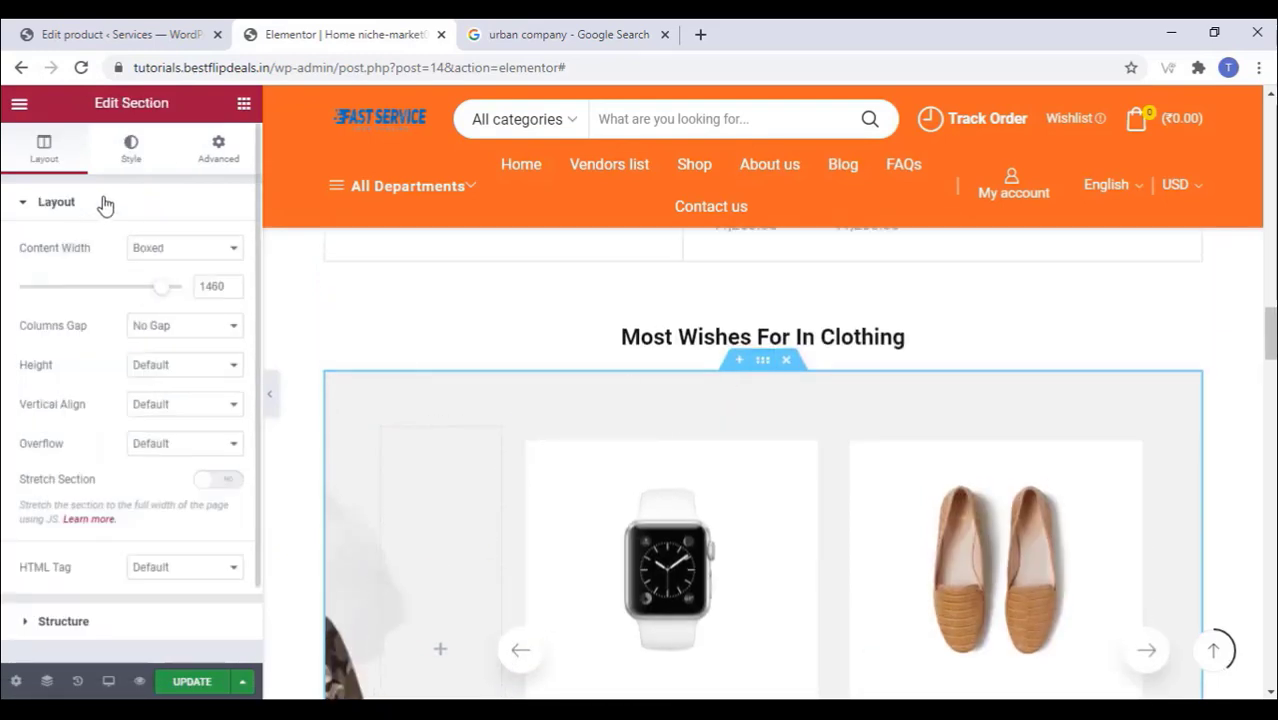
{"action": "left_click", "coordinate": [144, 154]}
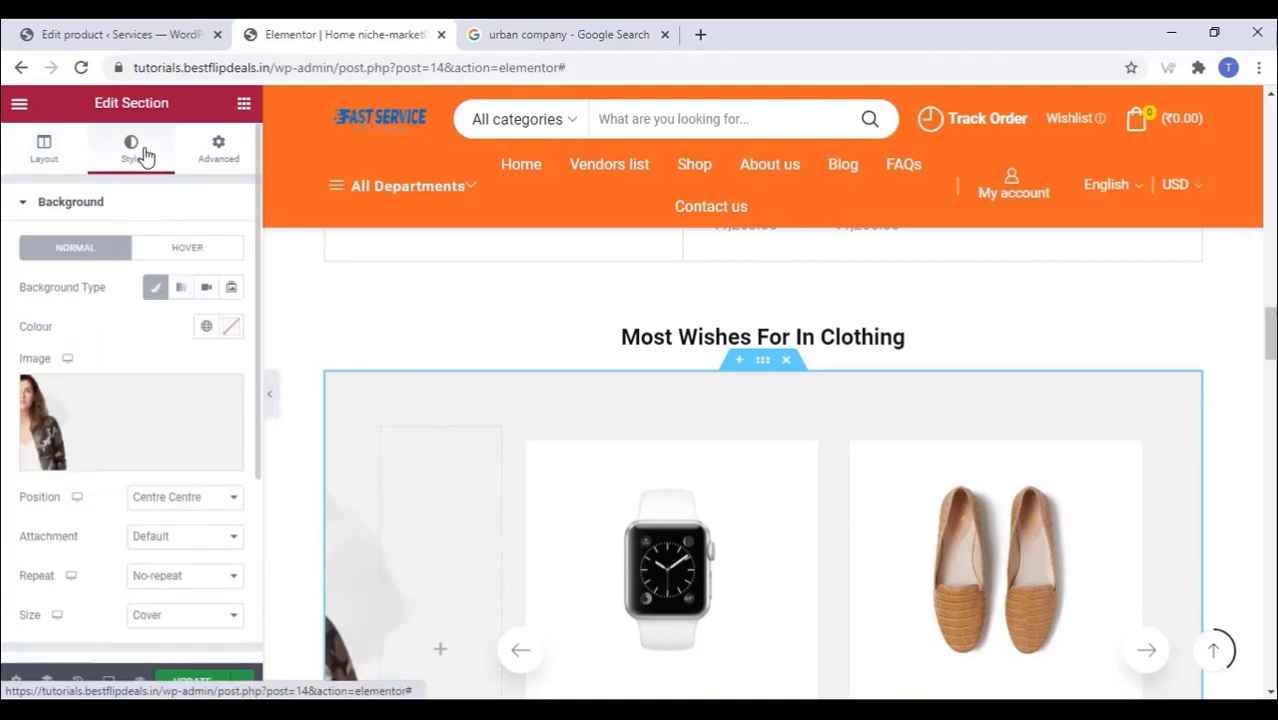
{"action": "mouse_move", "coordinate": [114, 434]}
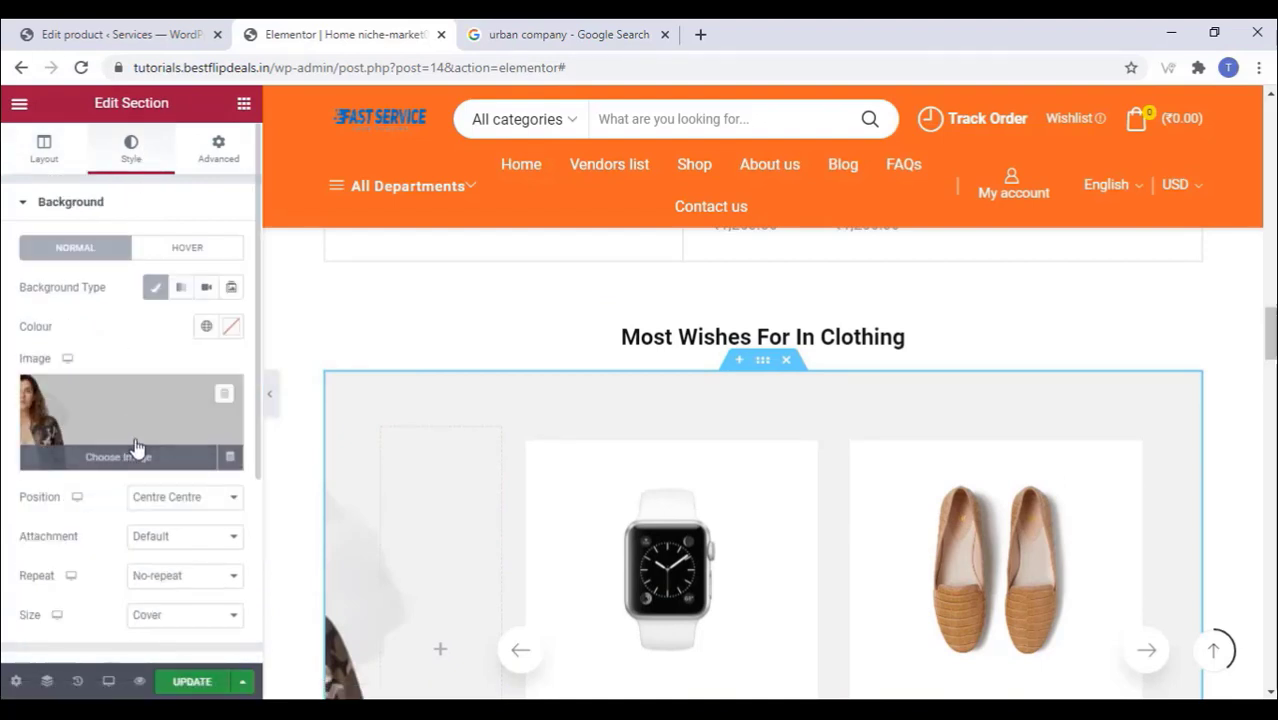
{"action": "left_click", "coordinate": [136, 446]}
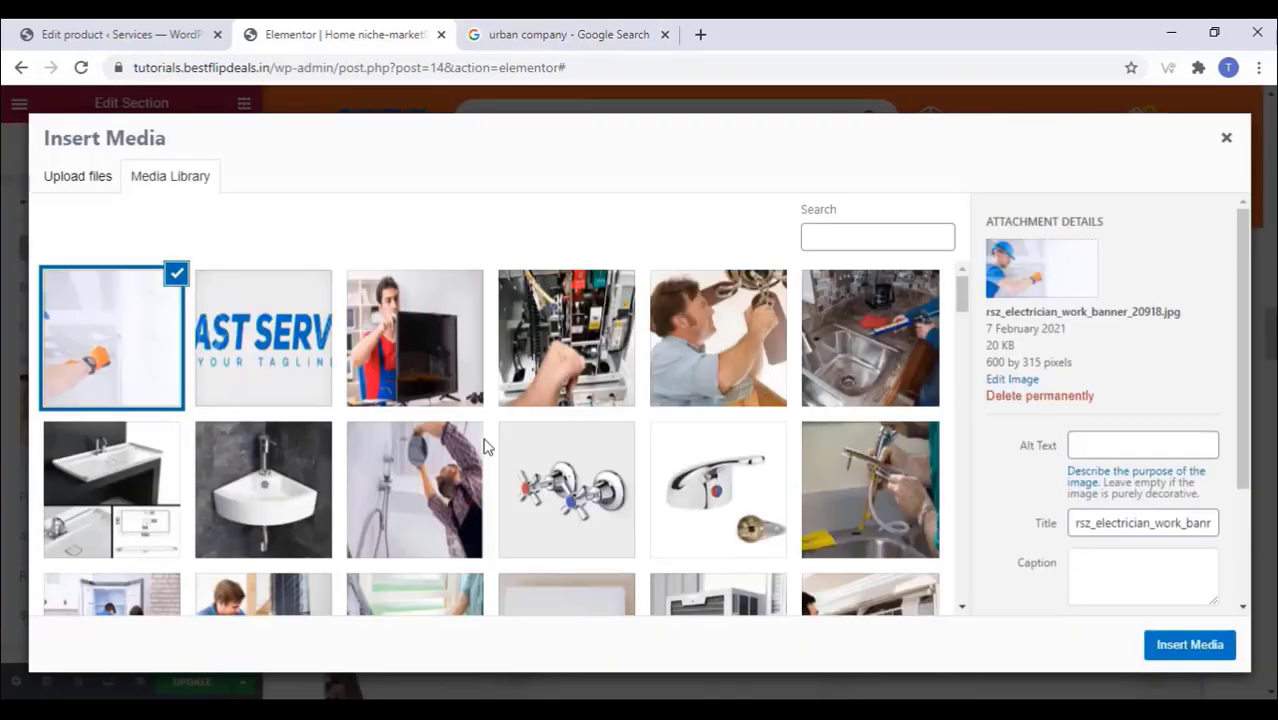
{"action": "left_click", "coordinate": [1190, 645]}
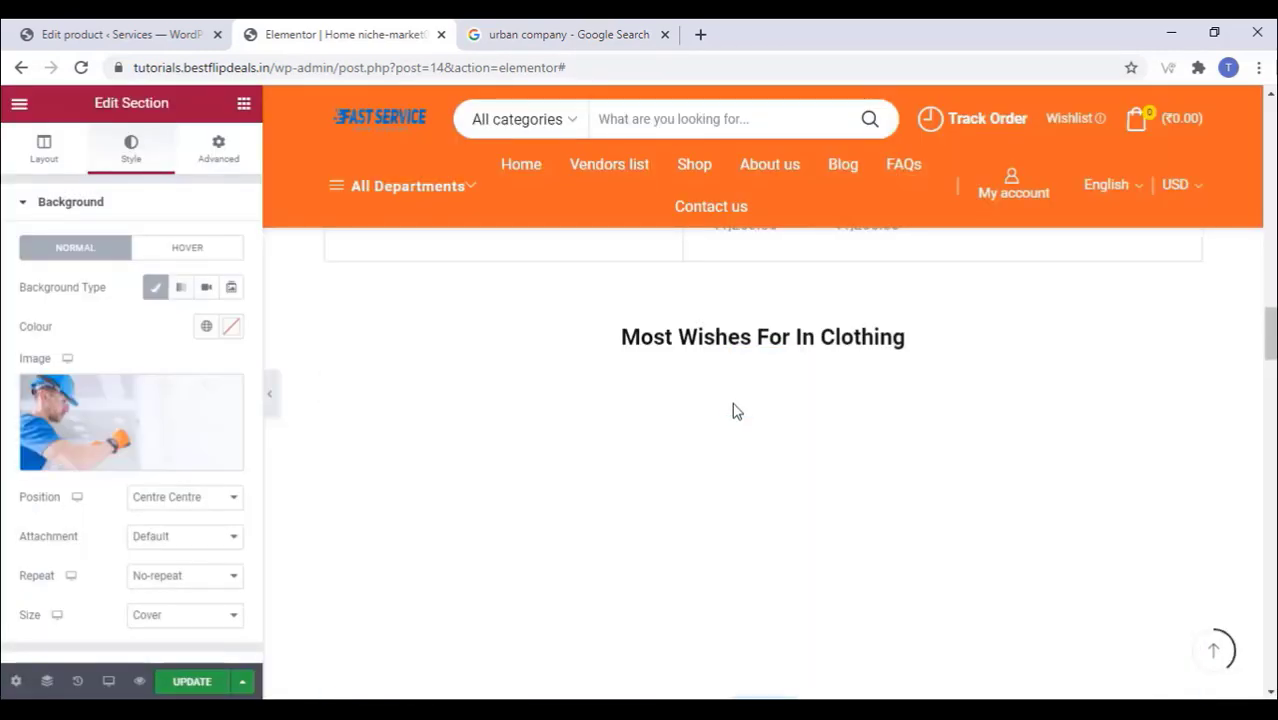
{"action": "scroll", "coordinate": [616, 416], "scroll_direction": "down", "scroll_amount": 3}
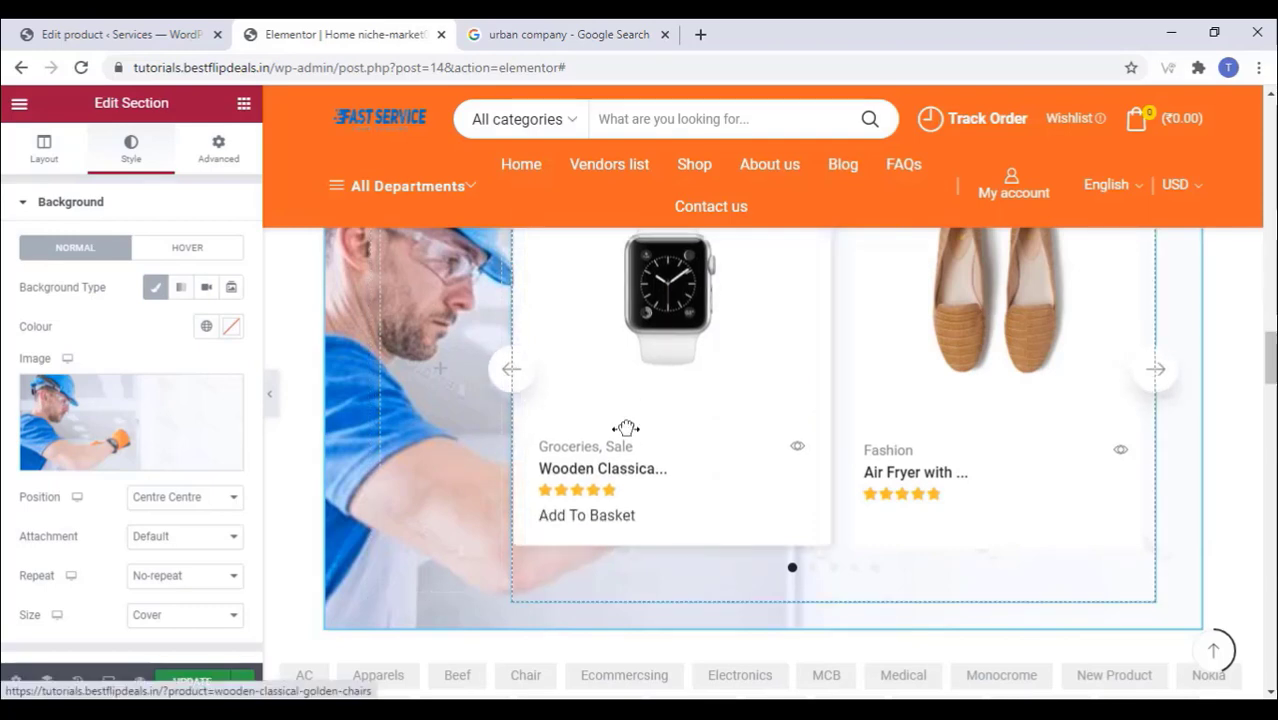
{"action": "scroll", "coordinate": [625, 432], "scroll_direction": "up", "scroll_amount": 2}
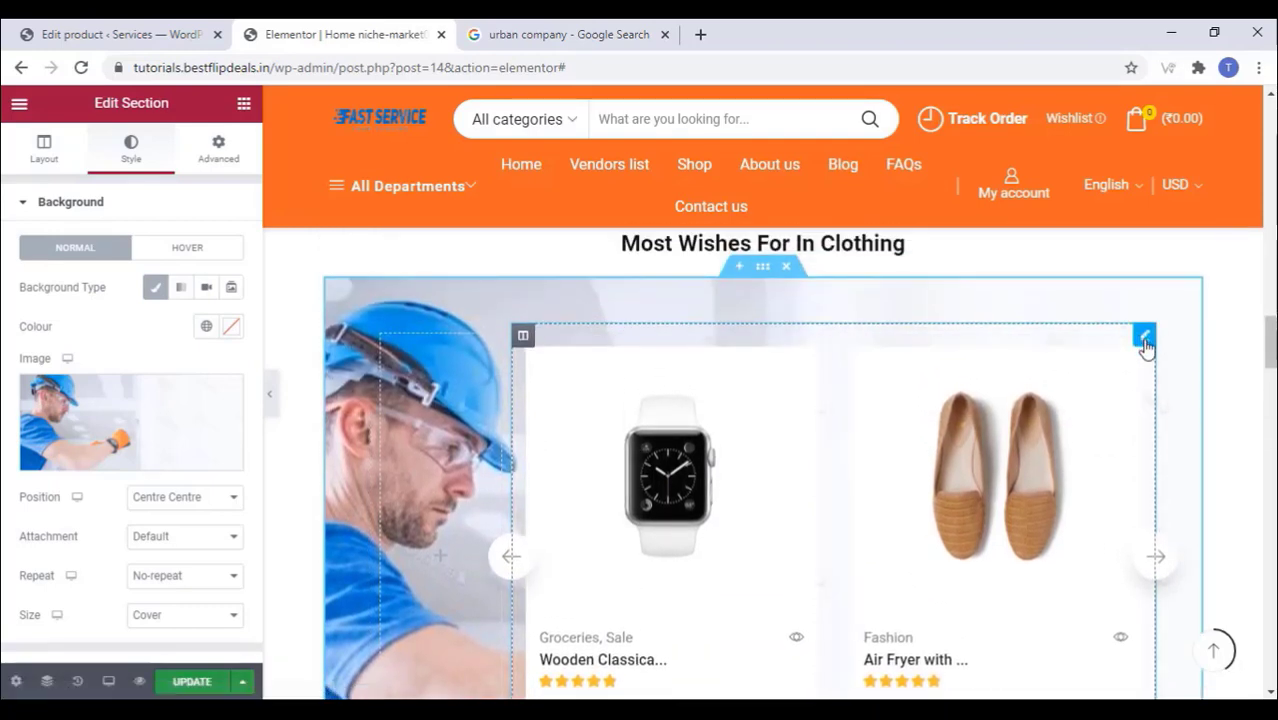
{"action": "left_click", "coordinate": [1145, 338]}
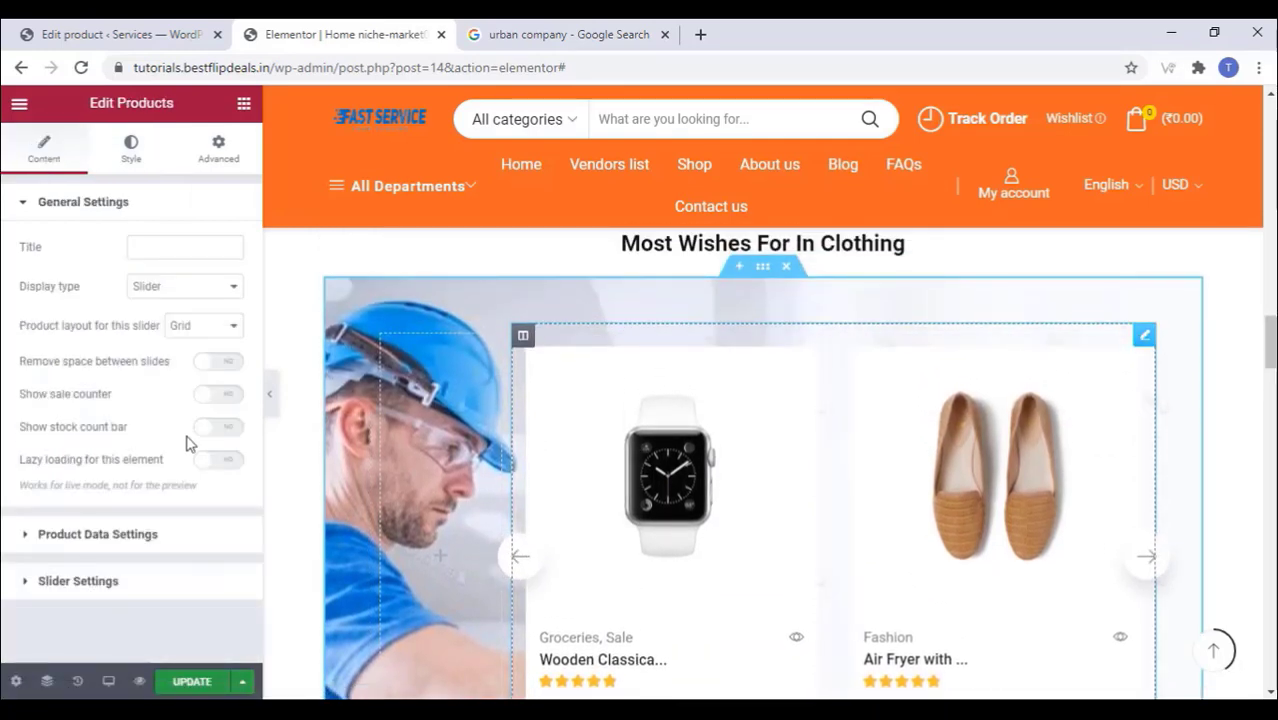
Step: Limit the clothing carousel's products to the Electrician category
{"action": "left_click", "coordinate": [64, 535]}
{"action": "scroll", "coordinate": [73, 400], "scroll_direction": "down", "scroll_amount": 1}
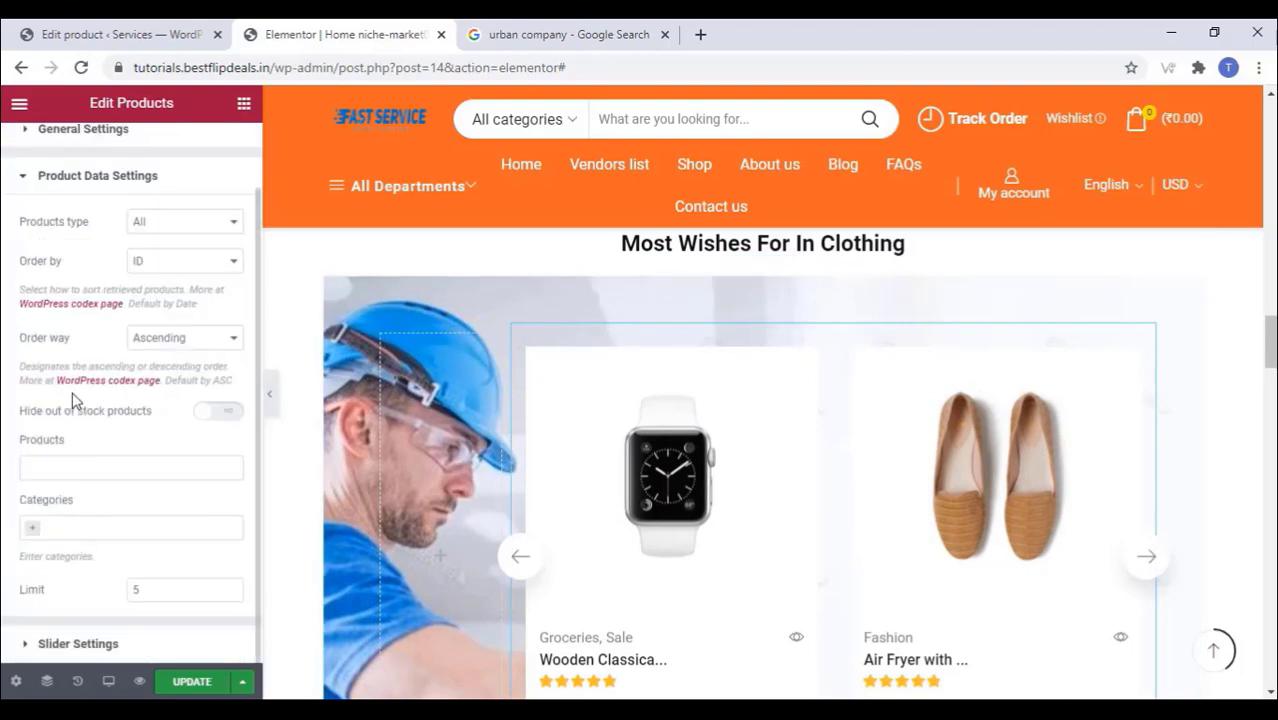
{"action": "left_click", "coordinate": [92, 500]}
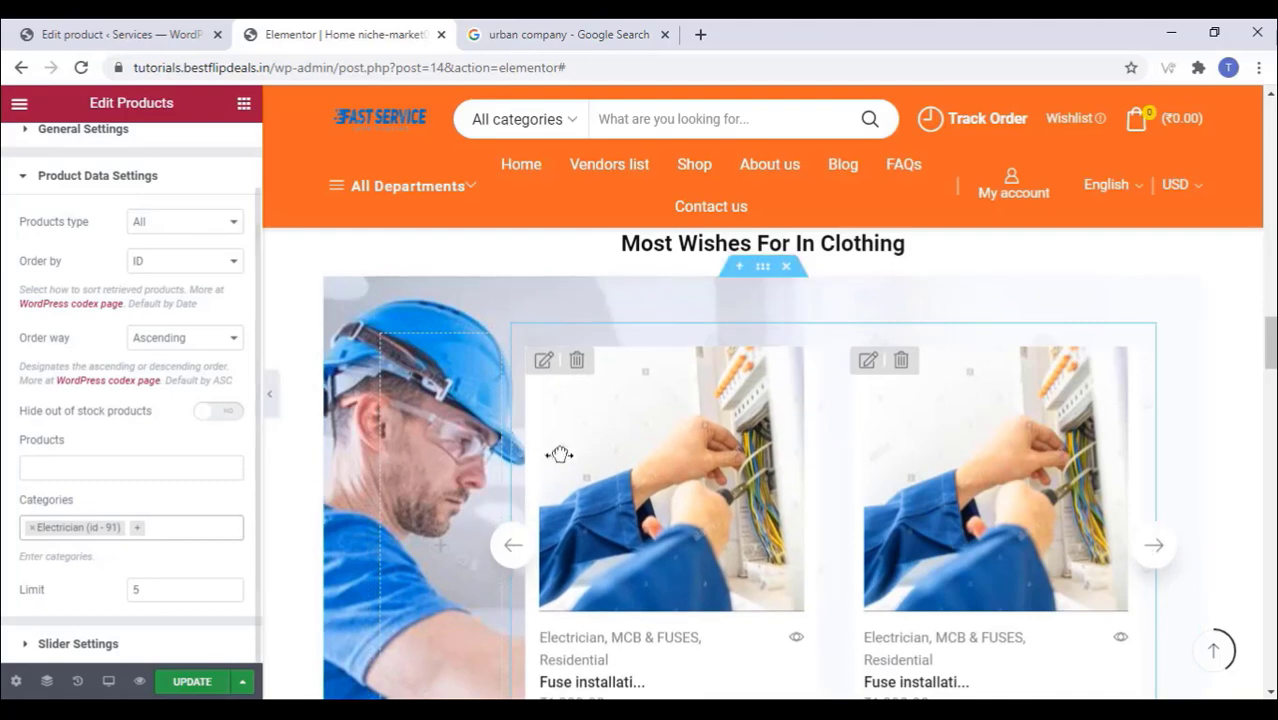
{"action": "scroll", "coordinate": [505, 482], "scroll_direction": "down", "scroll_amount": 5}
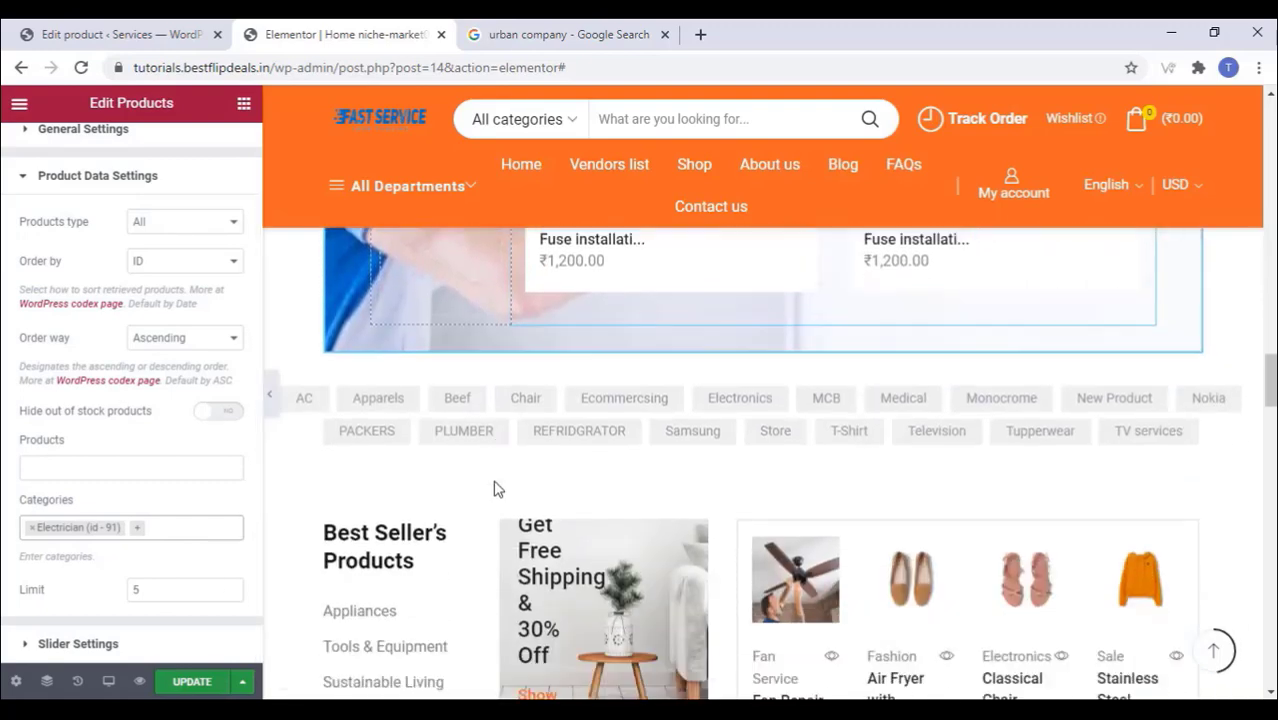
{"action": "scroll", "coordinate": [503, 482], "scroll_direction": "down", "scroll_amount": 3}
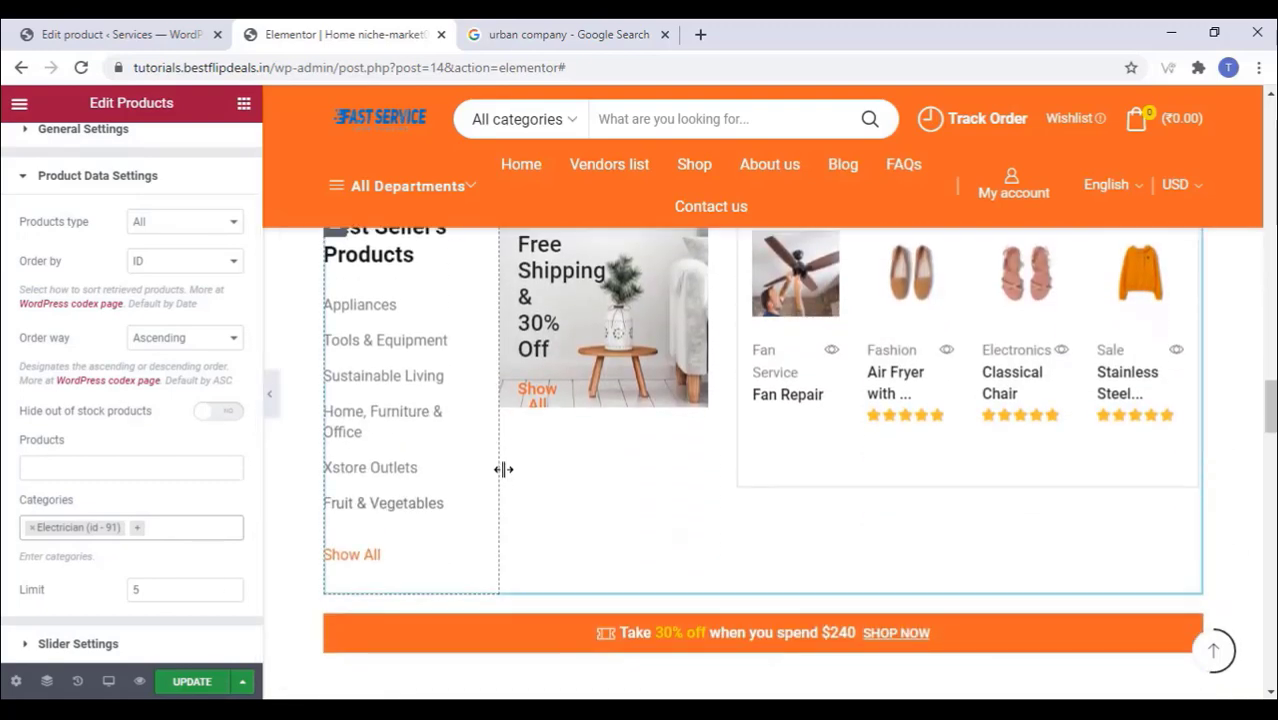
{"action": "scroll", "coordinate": [502, 466], "scroll_direction": "up", "scroll_amount": 1}
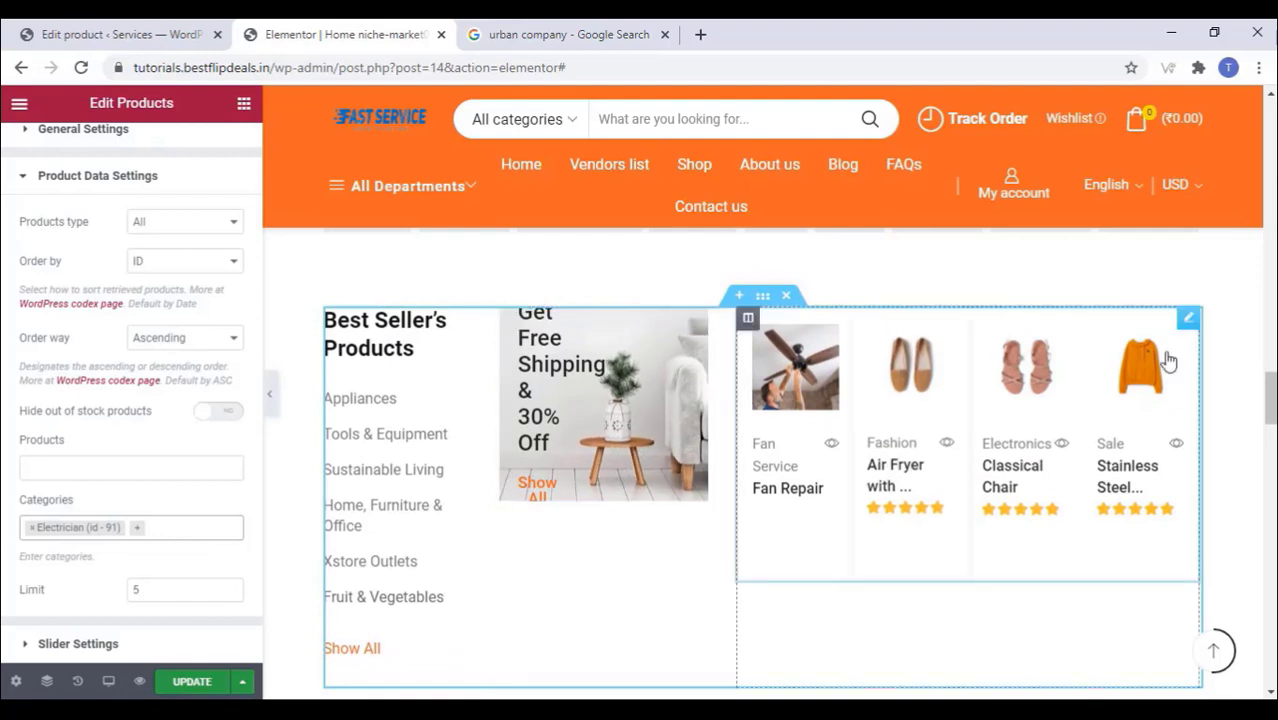
Step: Filter the Best Seller's product grid to the Home Appliances category
{"action": "left_click", "coordinate": [1188, 320]}
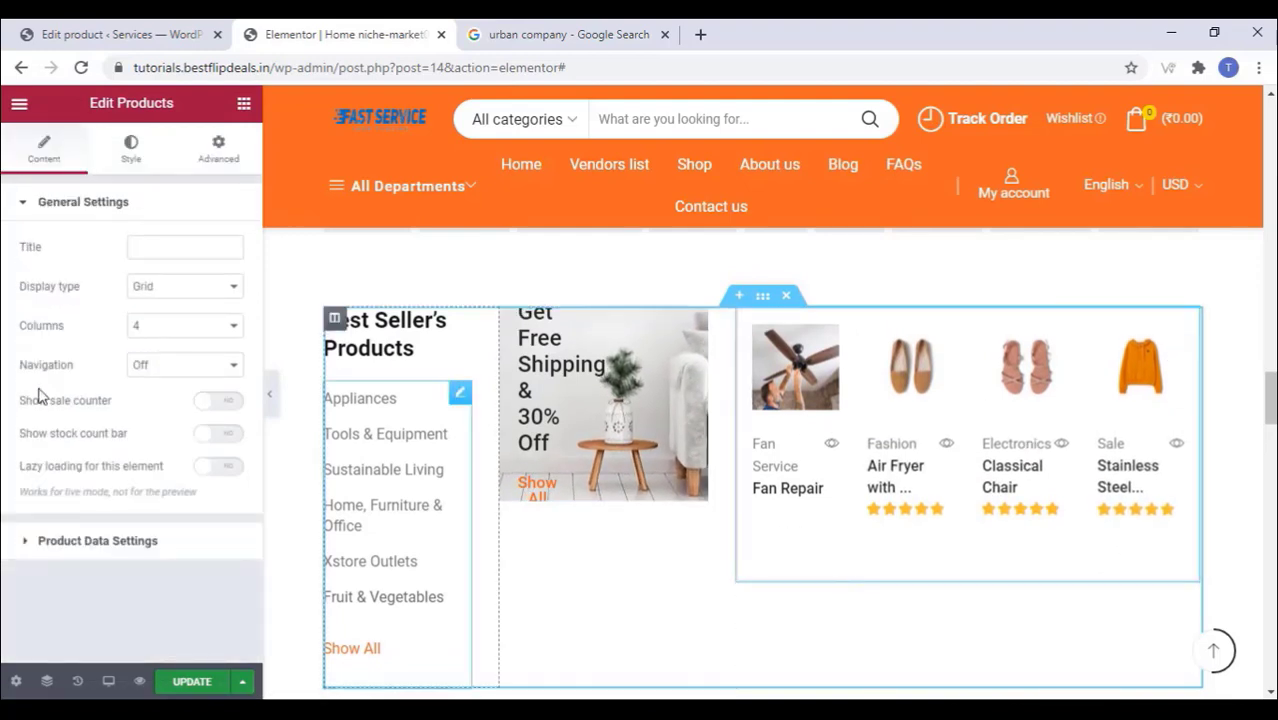
{"action": "left_click", "coordinate": [46, 548]}
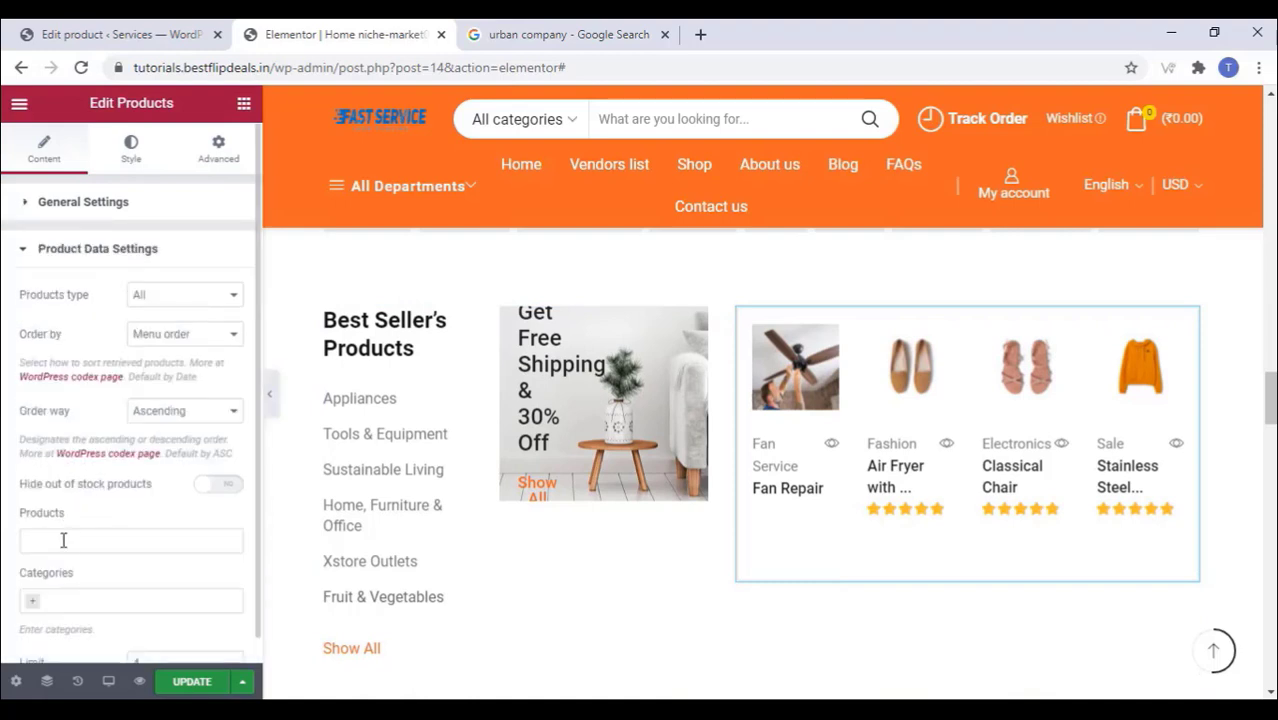
{"action": "left_click", "coordinate": [63, 540]}
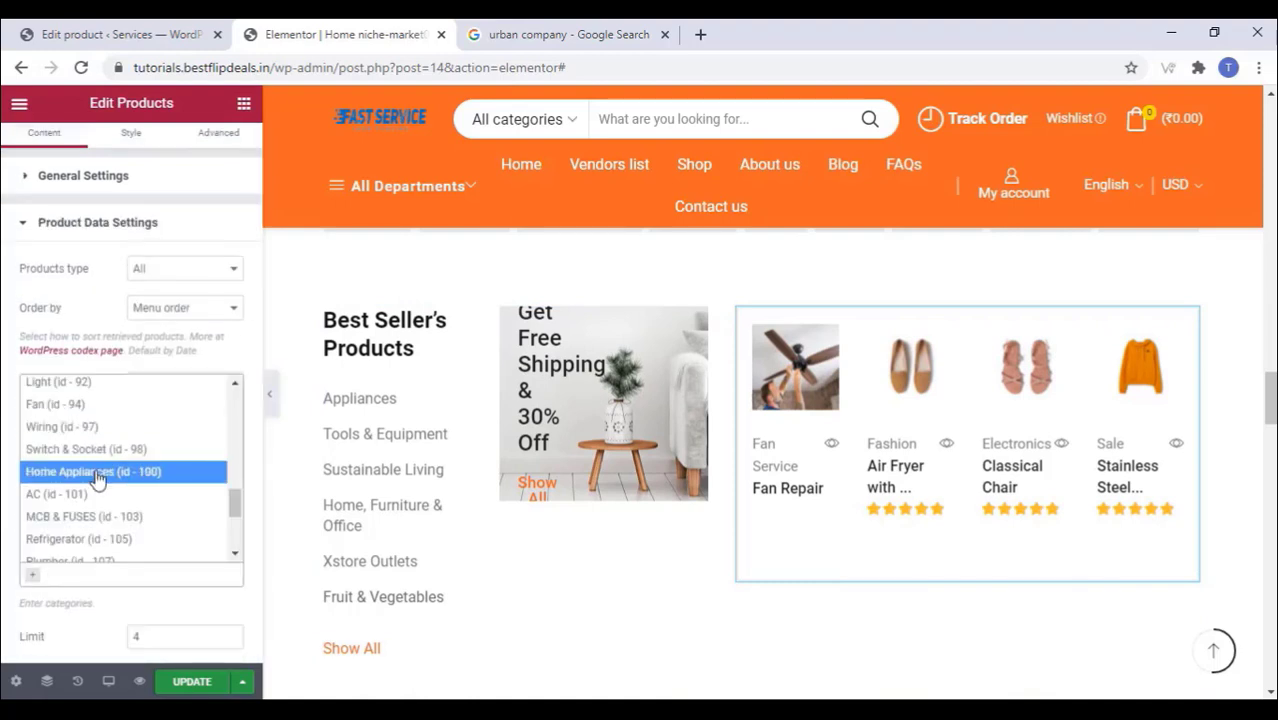
{"action": "left_click", "coordinate": [97, 472]}
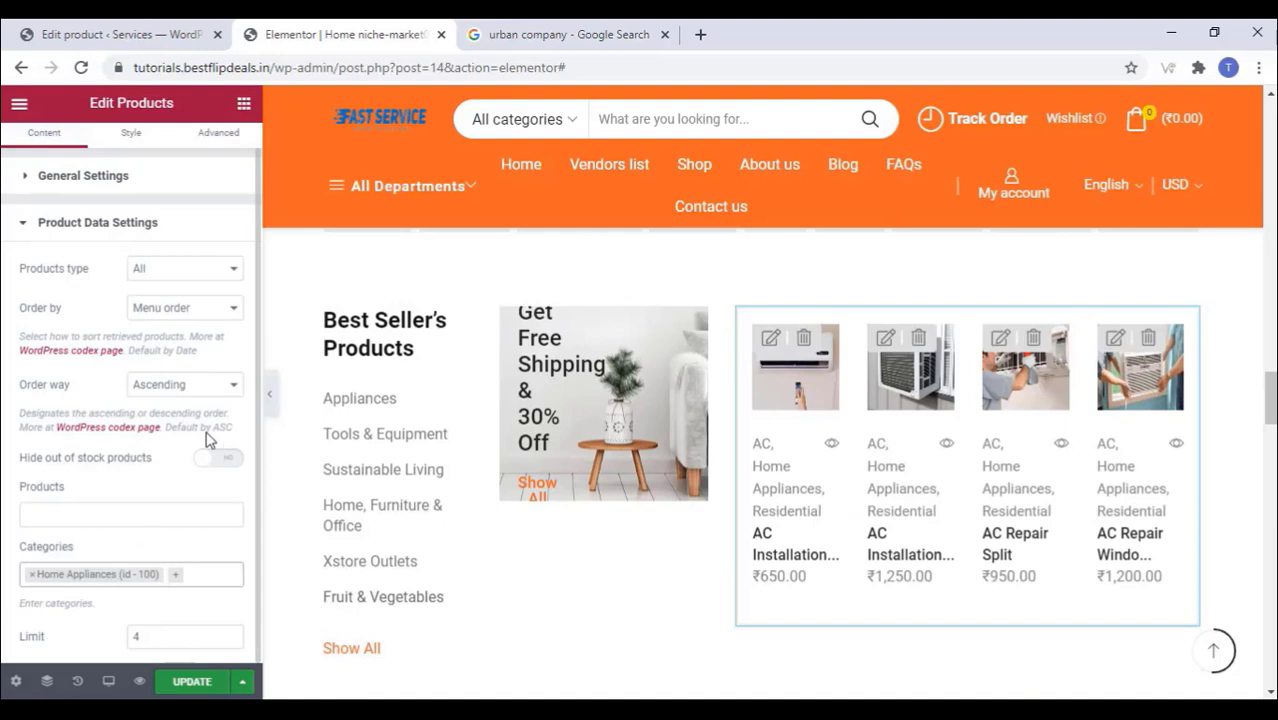
Step: Pick the TV repair photo for the Free Shipping banner's image
{"action": "left_click", "coordinate": [678, 334]}
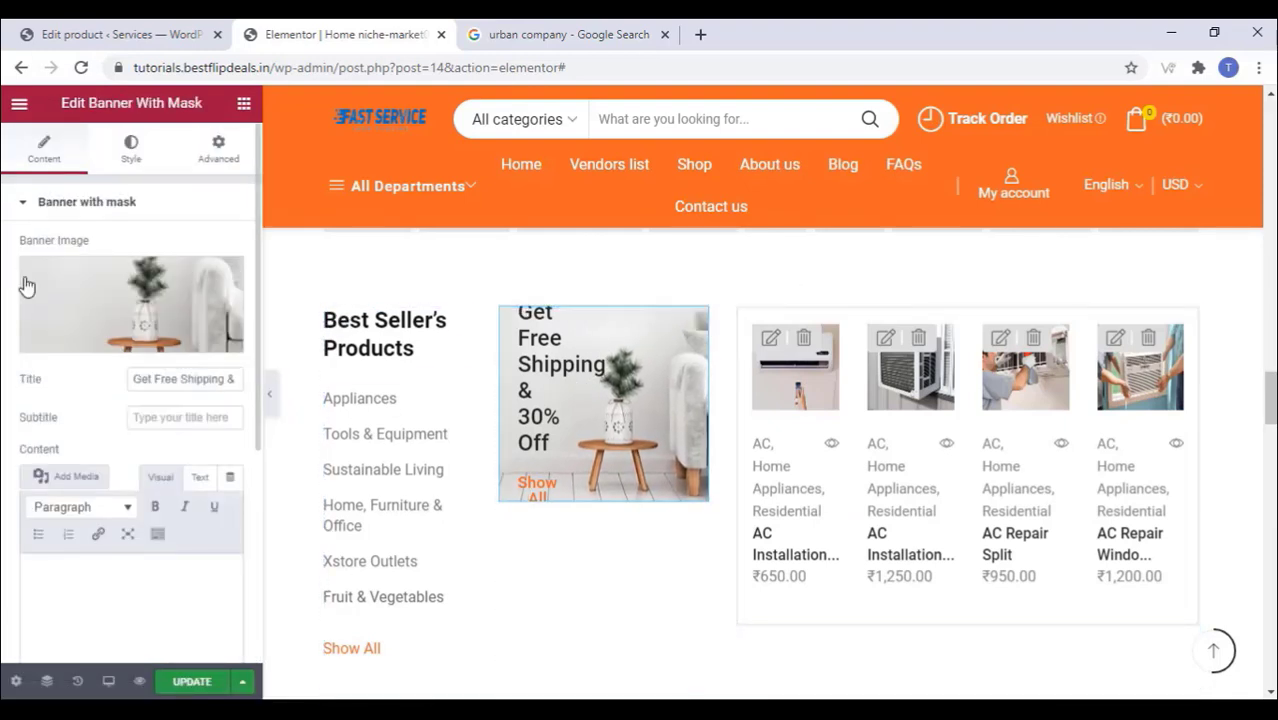
{"action": "left_click", "coordinate": [127, 342]}
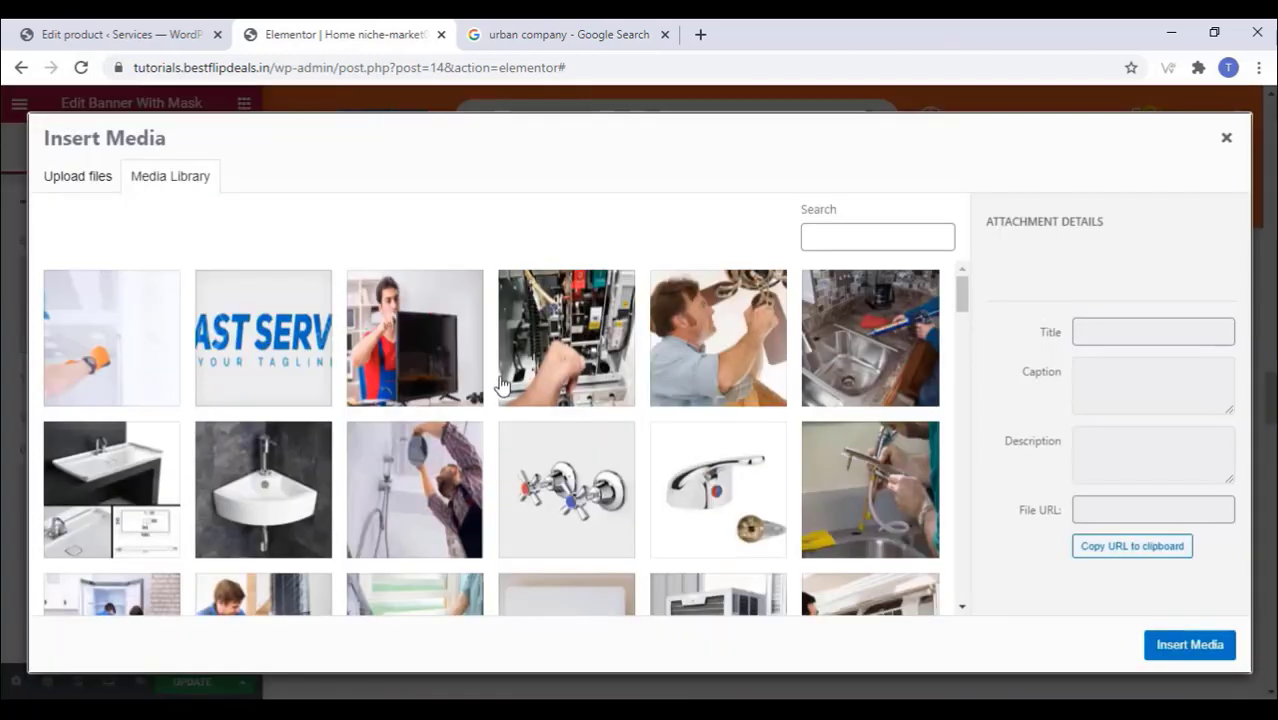
{"action": "left_click", "coordinate": [440, 360]}
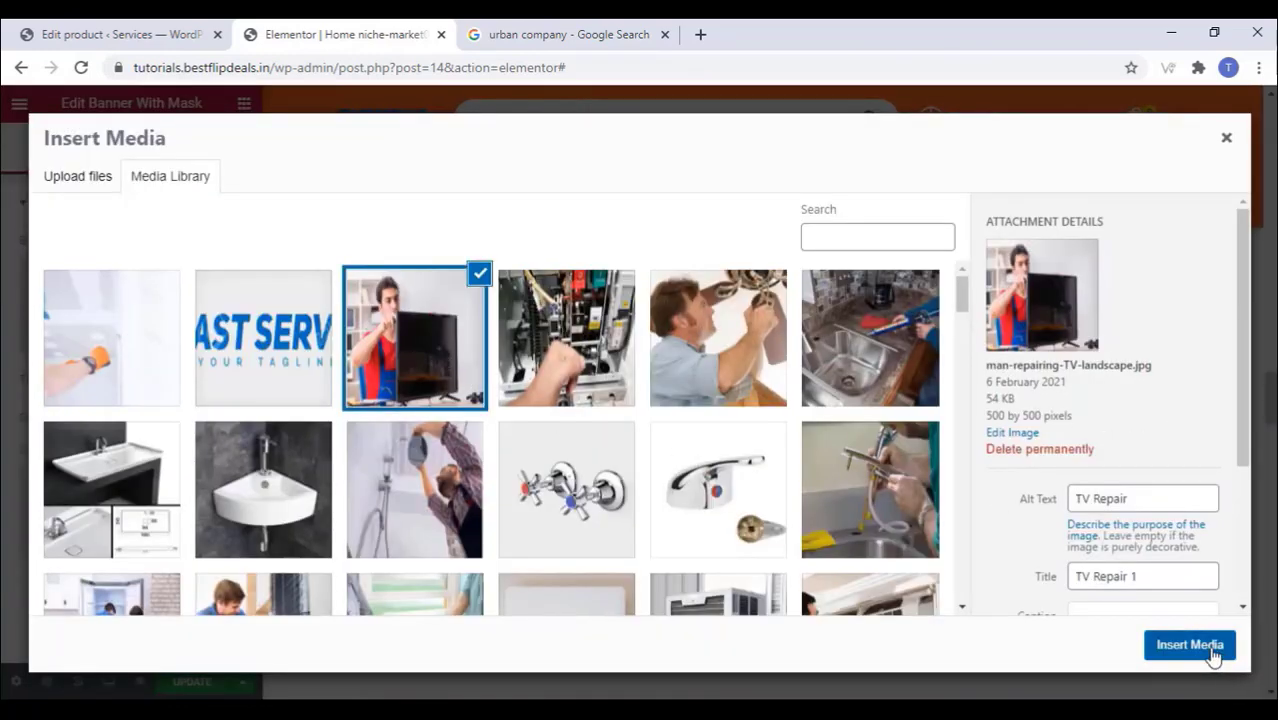
Step: Apply the TV repair photo to the banner and clear its Get Free Shipping title
{"action": "left_click", "coordinate": [1215, 648]}
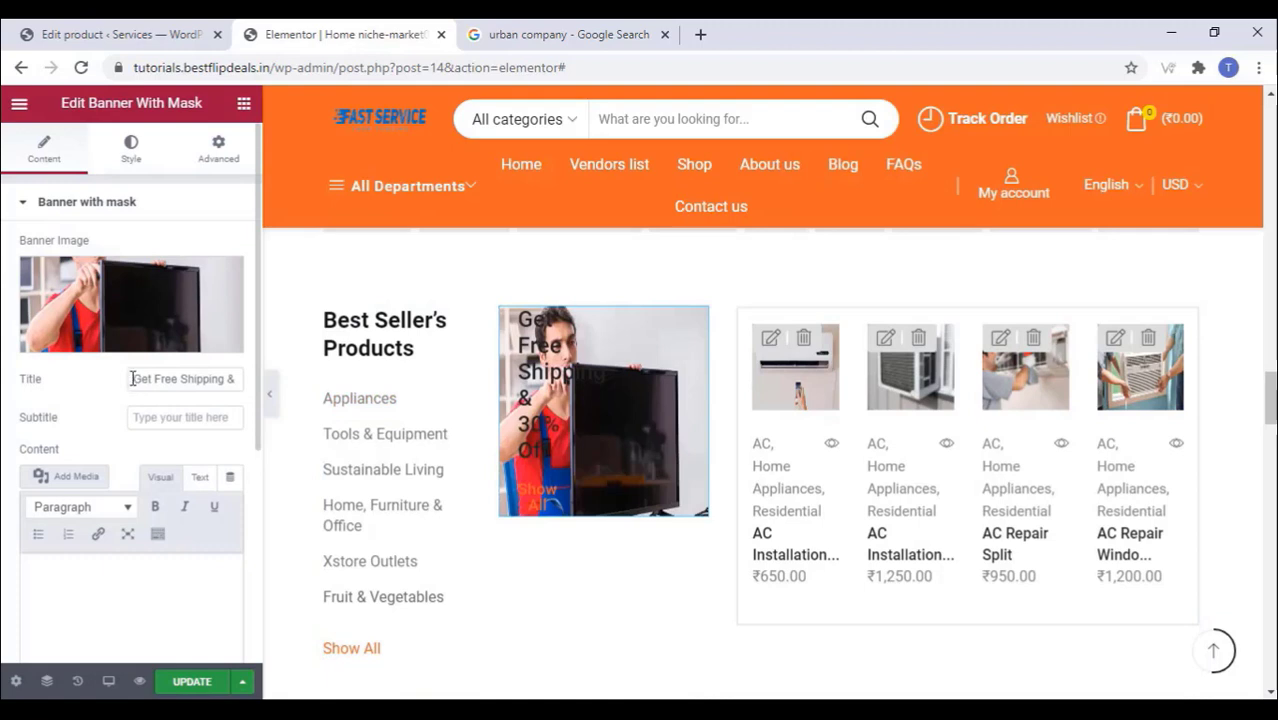
{"action": "left_click_drag", "start_coordinate": [132, 378], "coordinate": [265, 376]}
{"action": "right_click", "coordinate": [217, 386]}
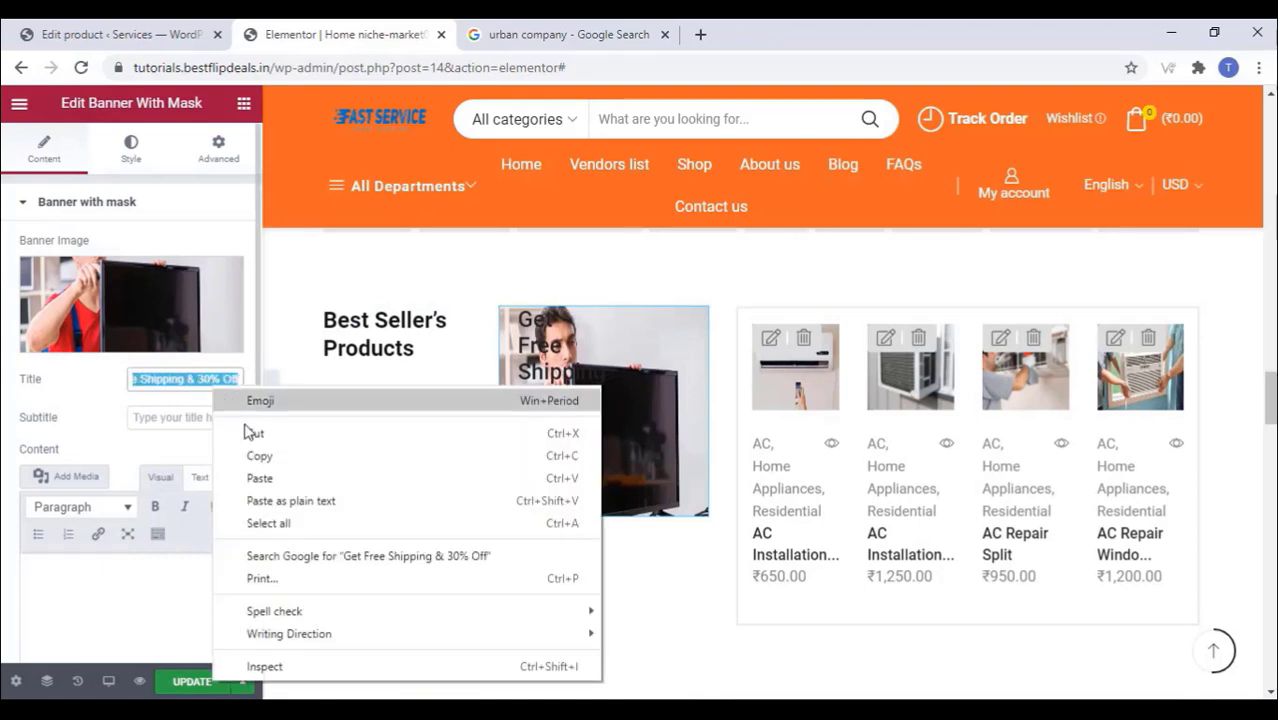
{"action": "left_click", "coordinate": [250, 433]}
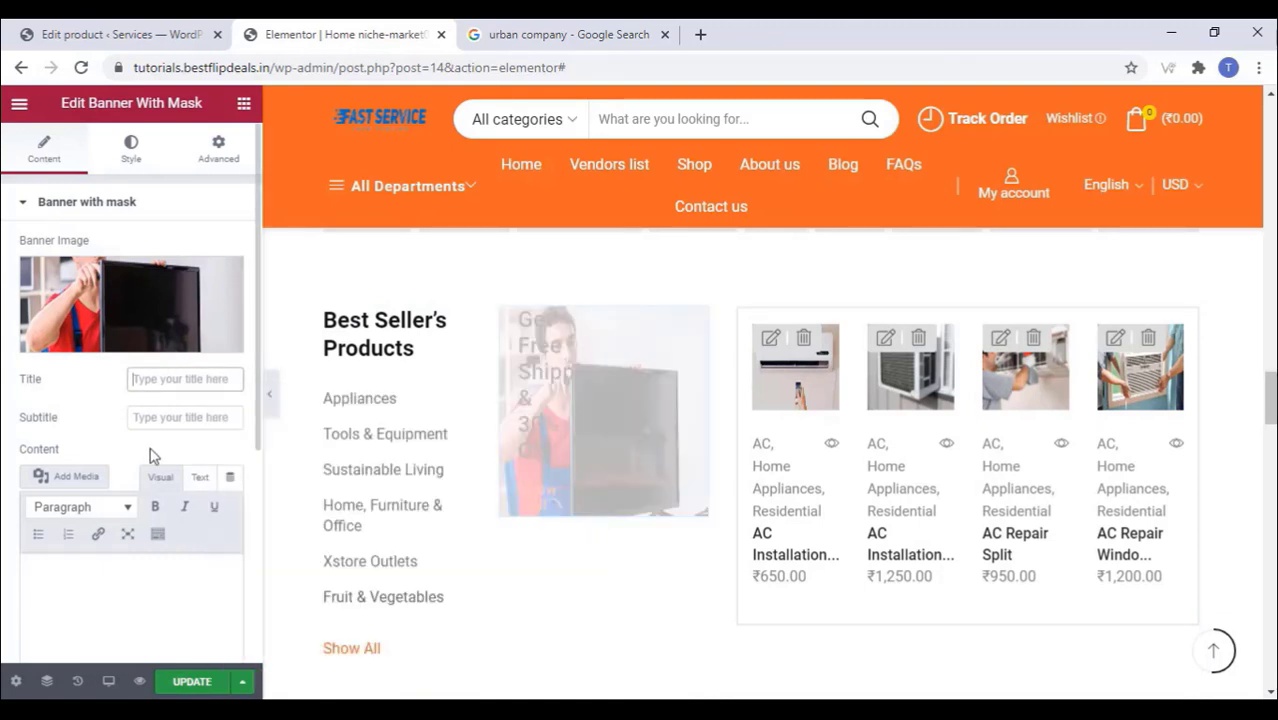
Step: Clear the banner's Show All button text and save the page
{"action": "scroll", "coordinate": [150, 456], "scroll_direction": "down", "scroll_amount": 2}
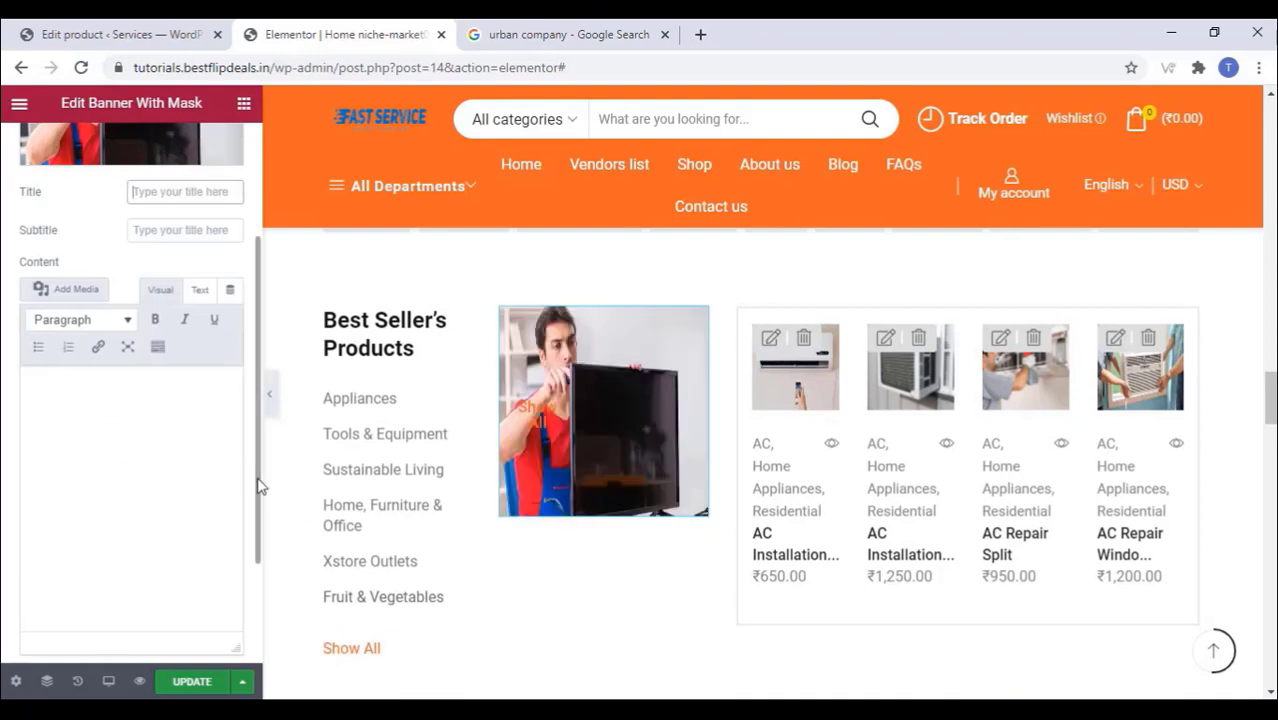
{"action": "left_click_drag", "start_coordinate": [258, 487], "coordinate": [123, 596]}
{"action": "right_click", "coordinate": [143, 578]}
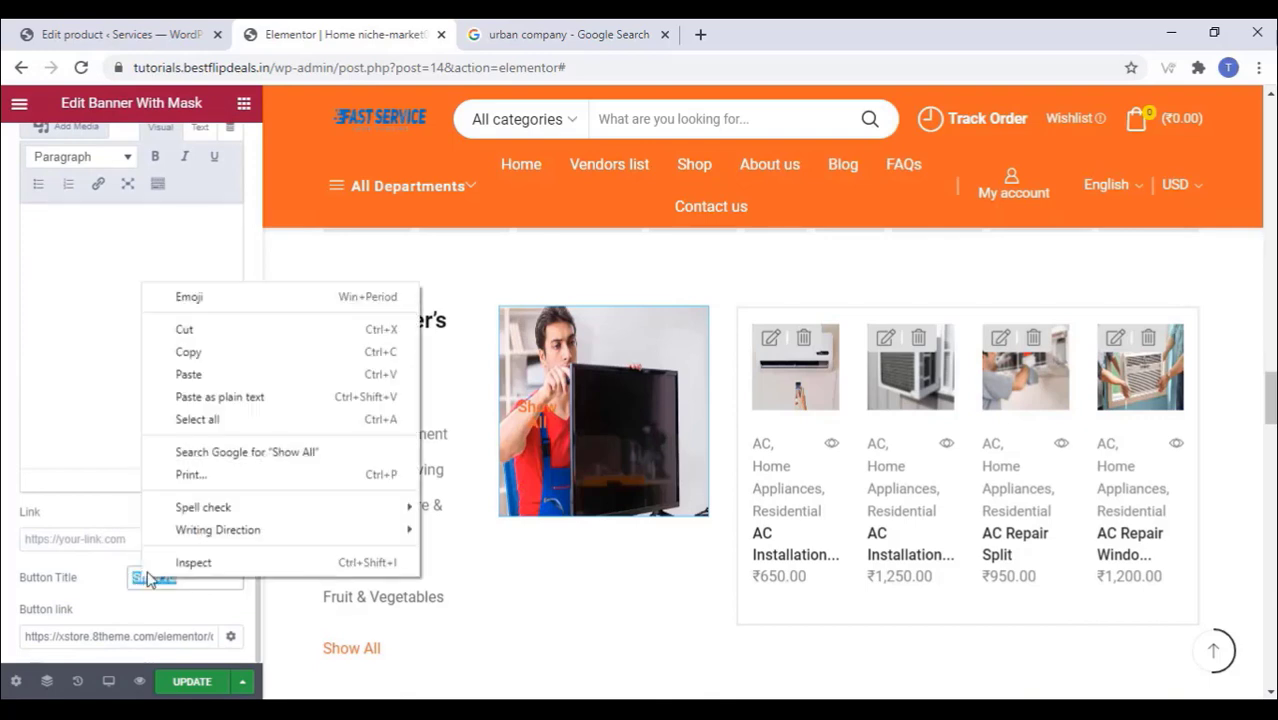
{"action": "left_click", "coordinate": [184, 330]}
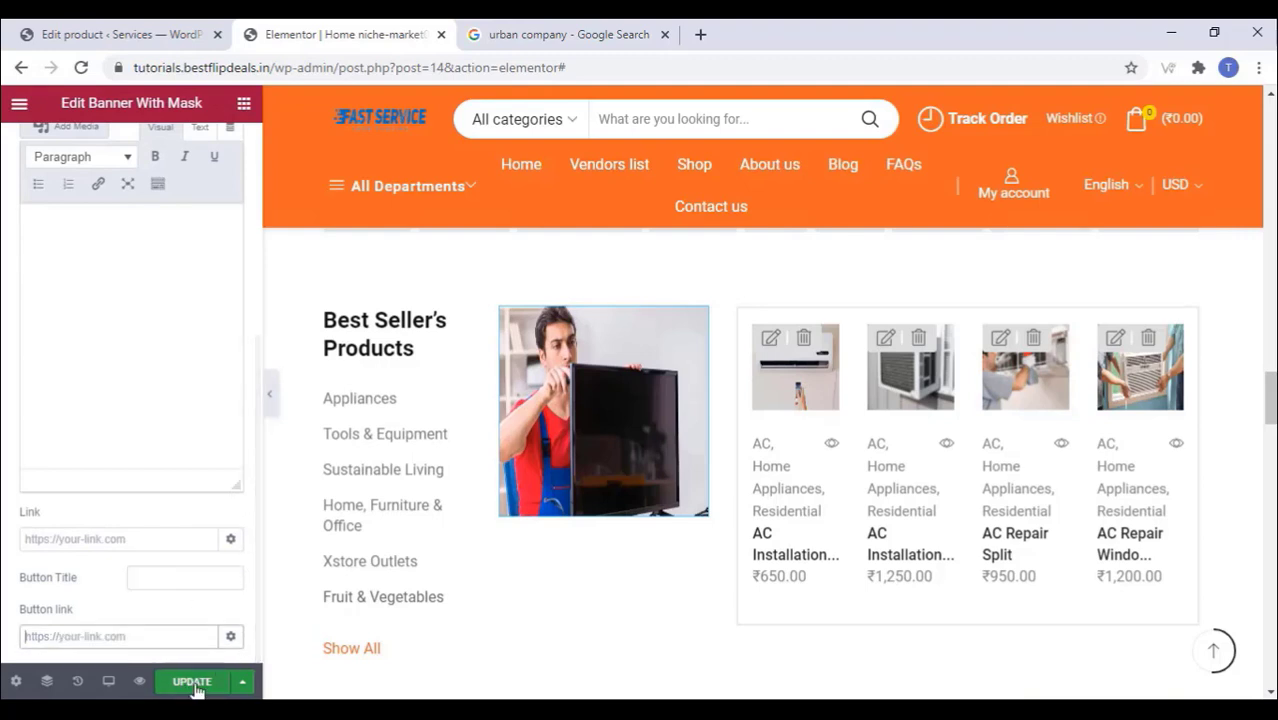
{"action": "left_click", "coordinate": [194, 684]}
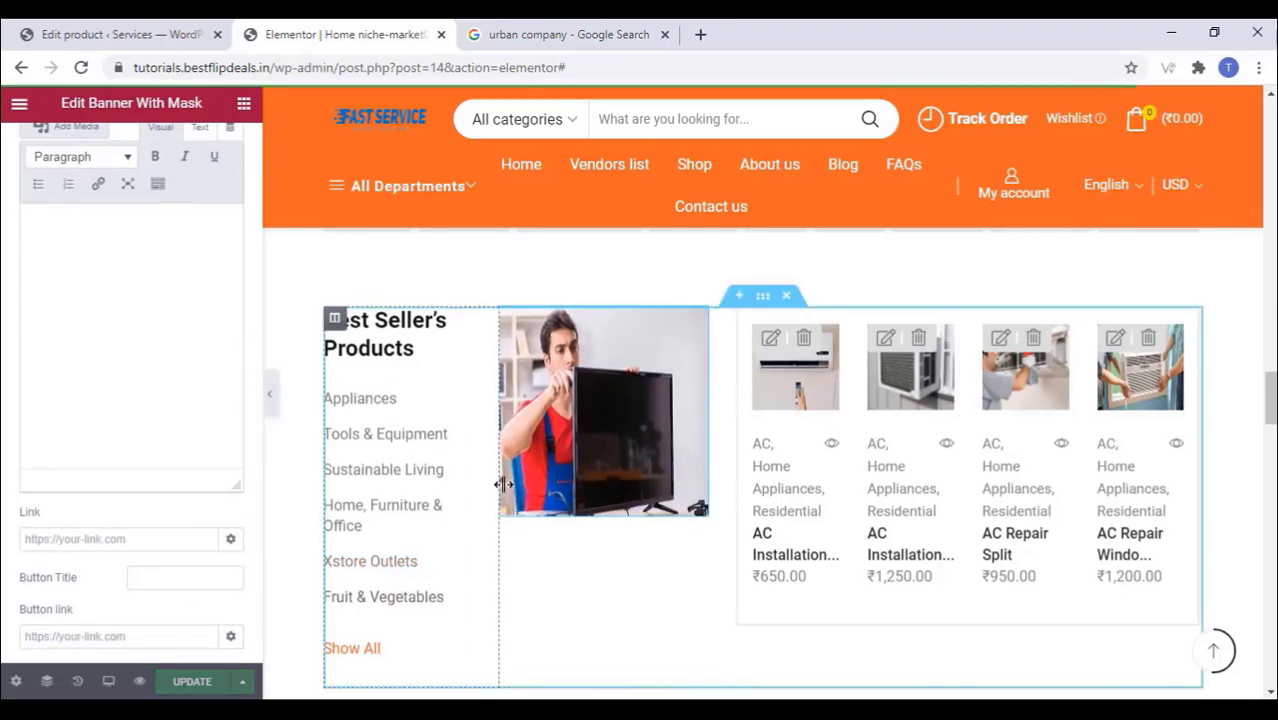
{"action": "left_click", "coordinate": [19, 103]}
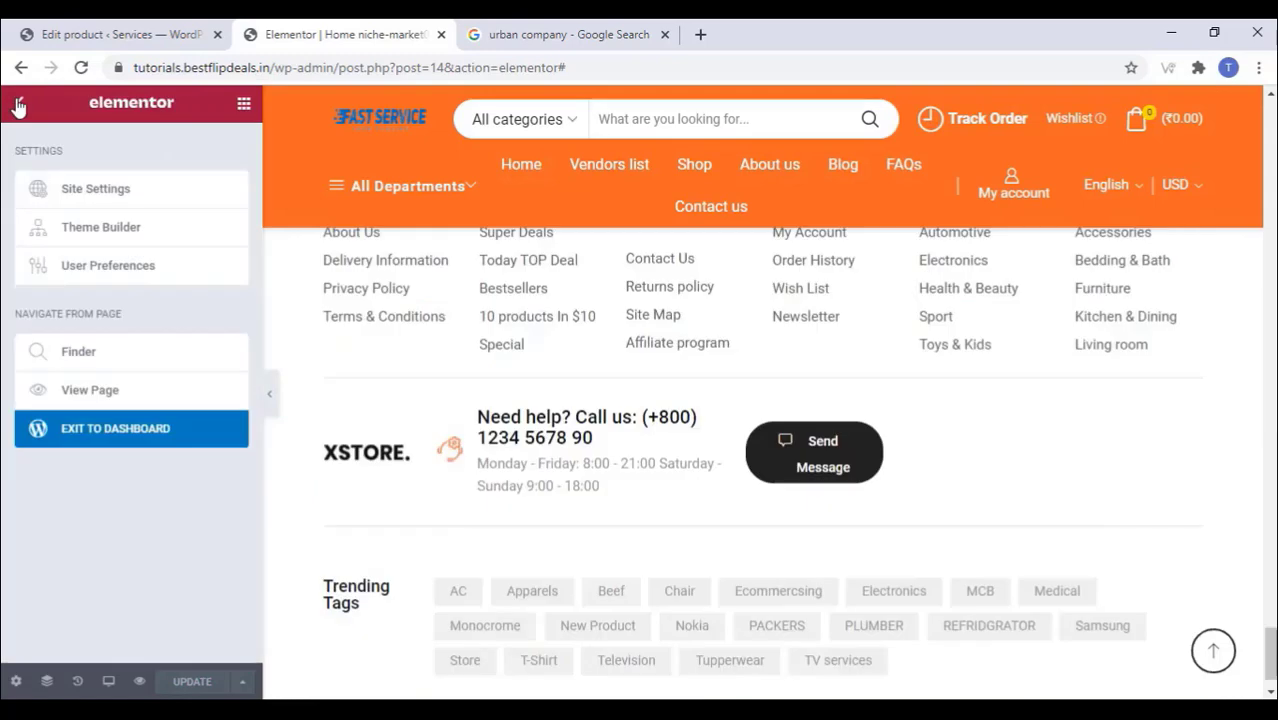
Step: View the live home page, then open All Static Blocks in a new tab
{"action": "left_click", "coordinate": [104, 391]}
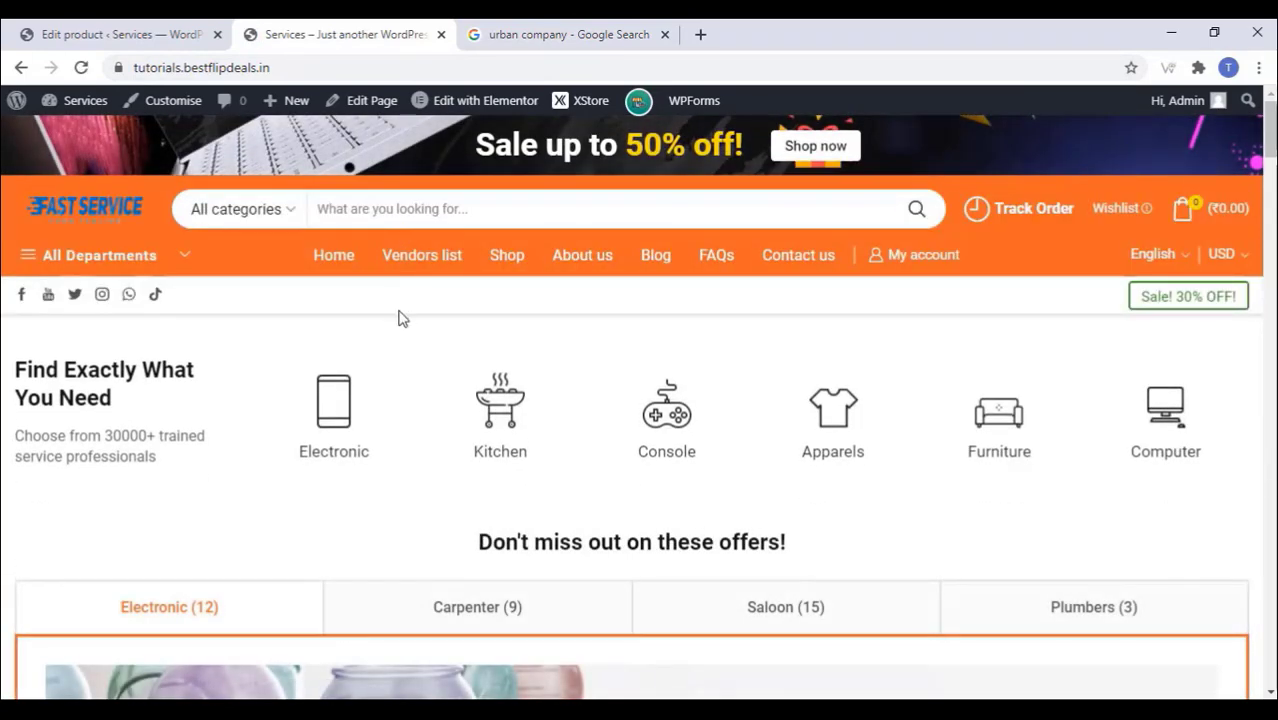
{"action": "scroll", "coordinate": [399, 320], "scroll_direction": "down", "scroll_amount": 2}
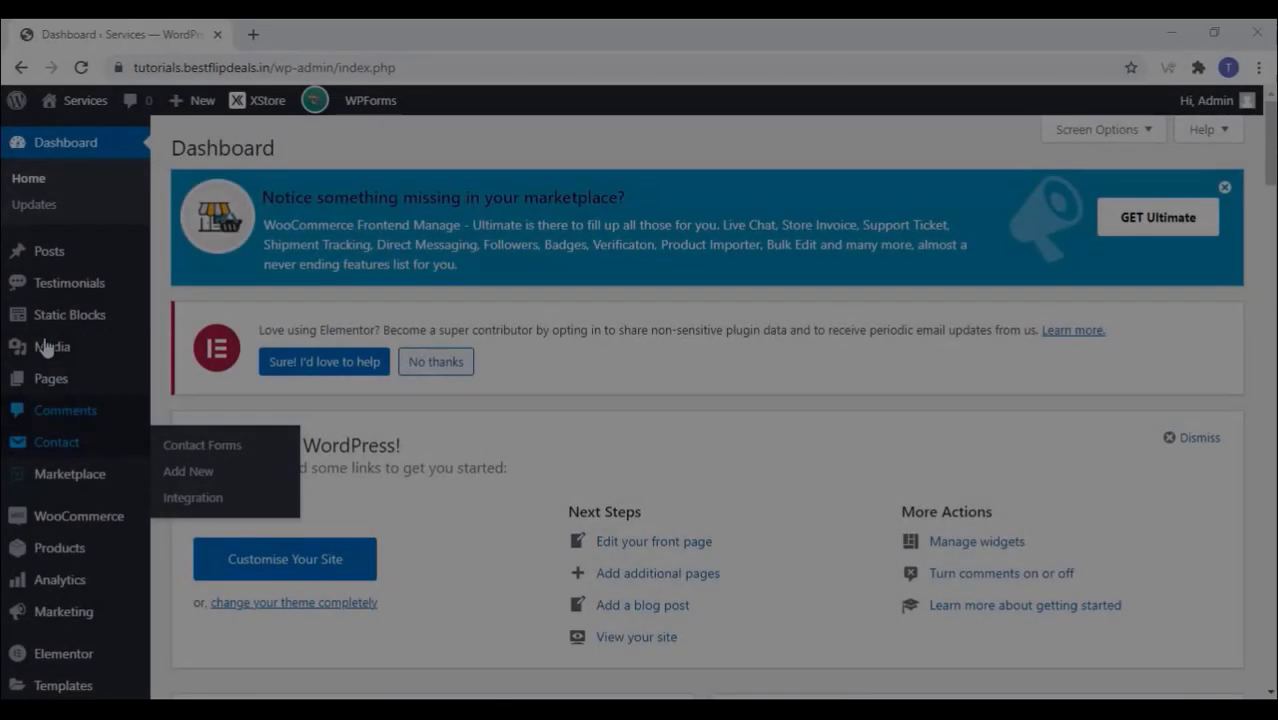
{"action": "mouse_move", "coordinate": [63, 314]}
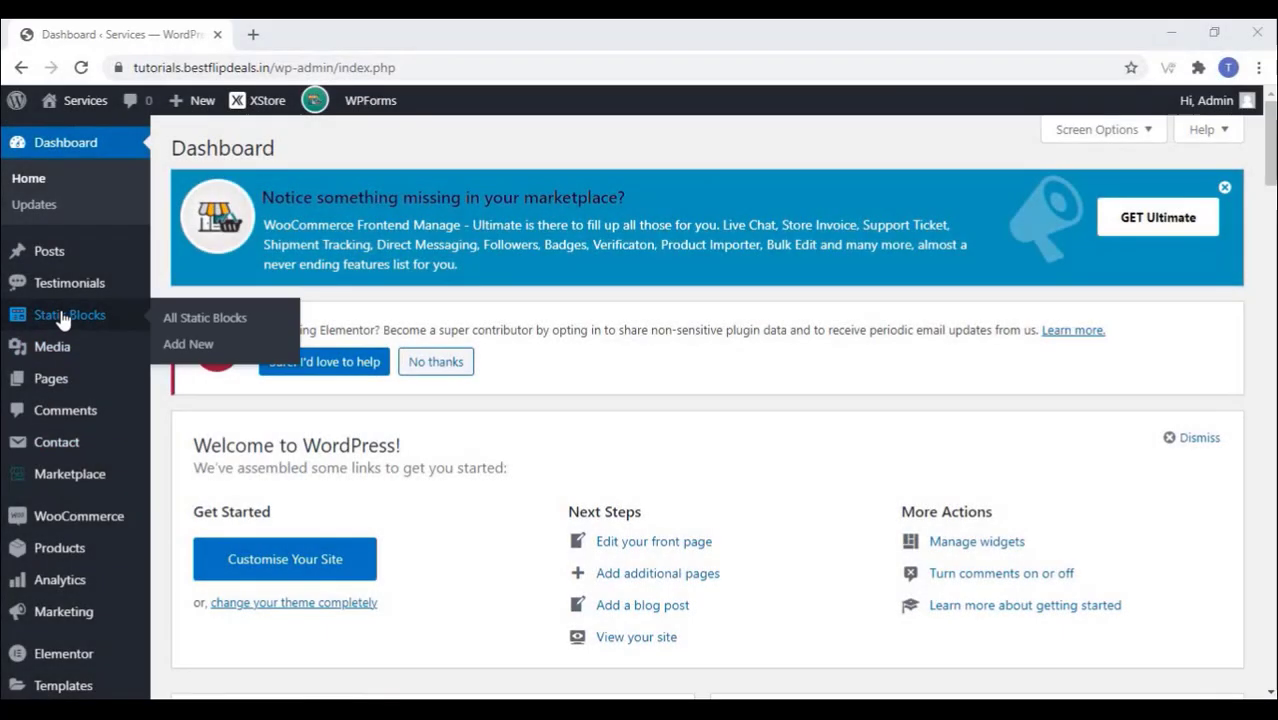
{"action": "right_click", "coordinate": [190, 317]}
{"action": "left_click", "coordinate": [205, 323]}
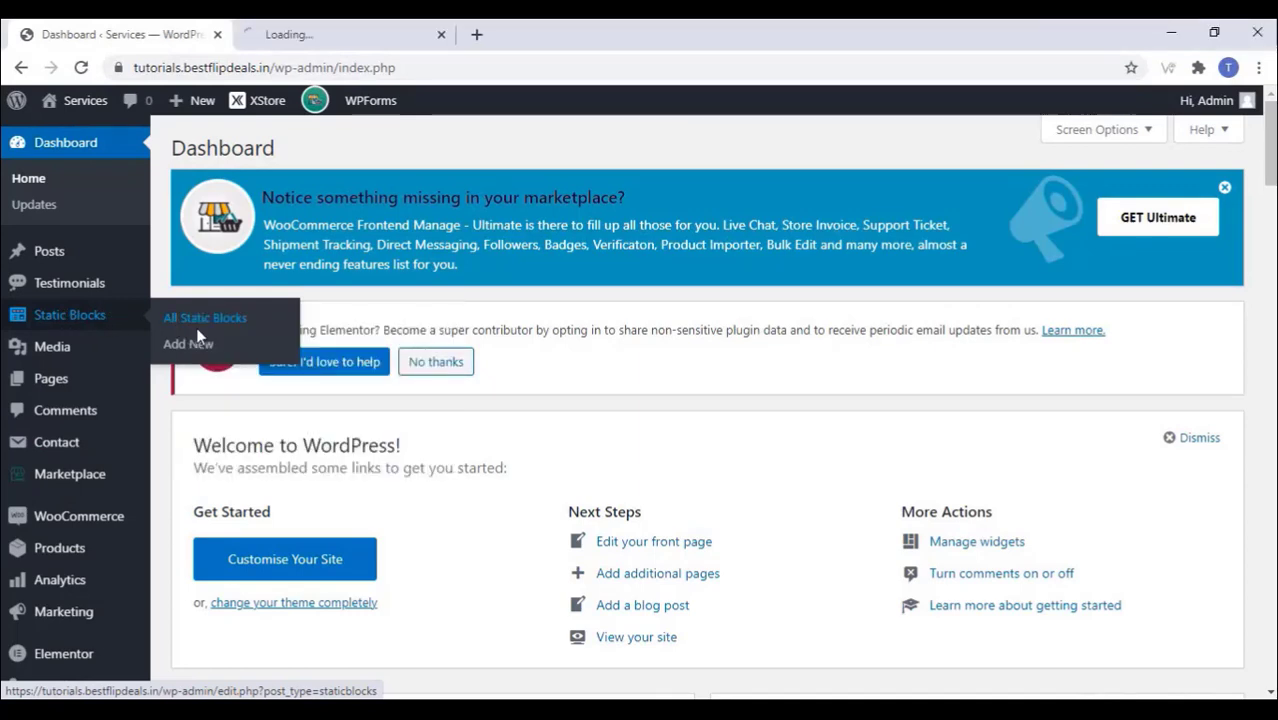
{"action": "left_click", "coordinate": [350, 35]}
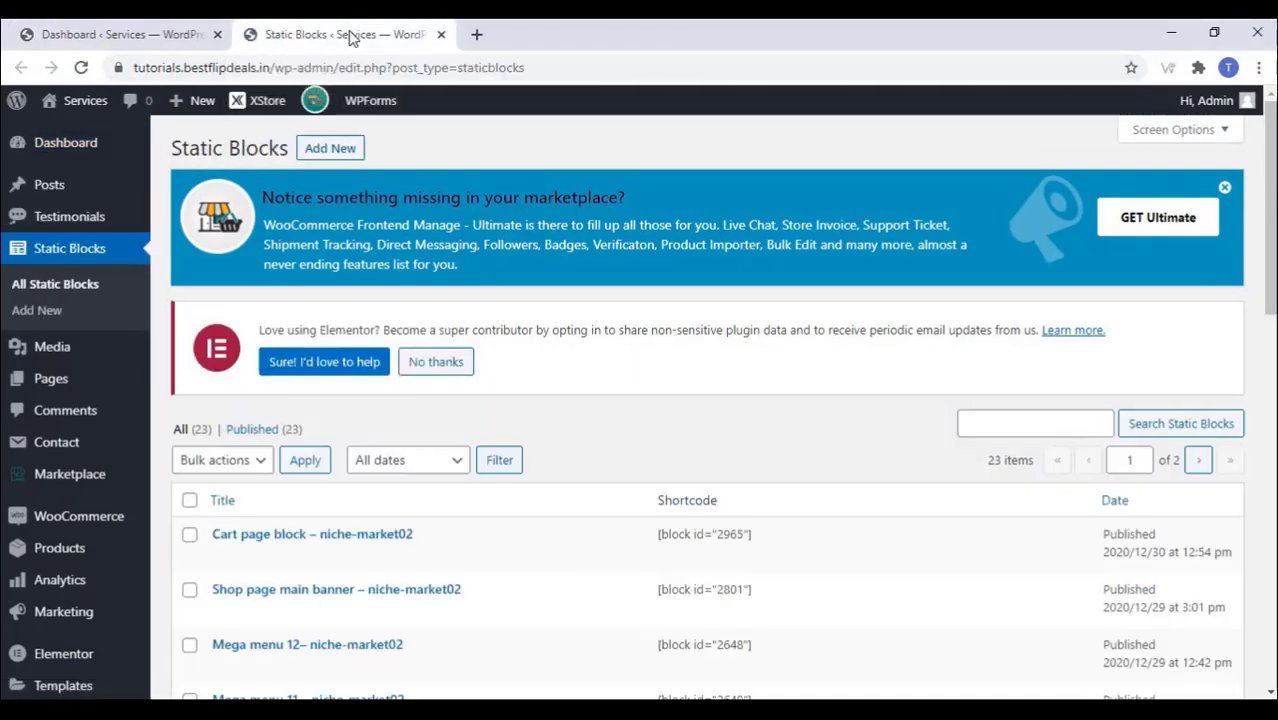
Step: Open the Shop page main banner – niche-market02 preview in a background tab
{"action": "scroll", "coordinate": [260, 525], "scroll_direction": "down", "scroll_amount": 2}
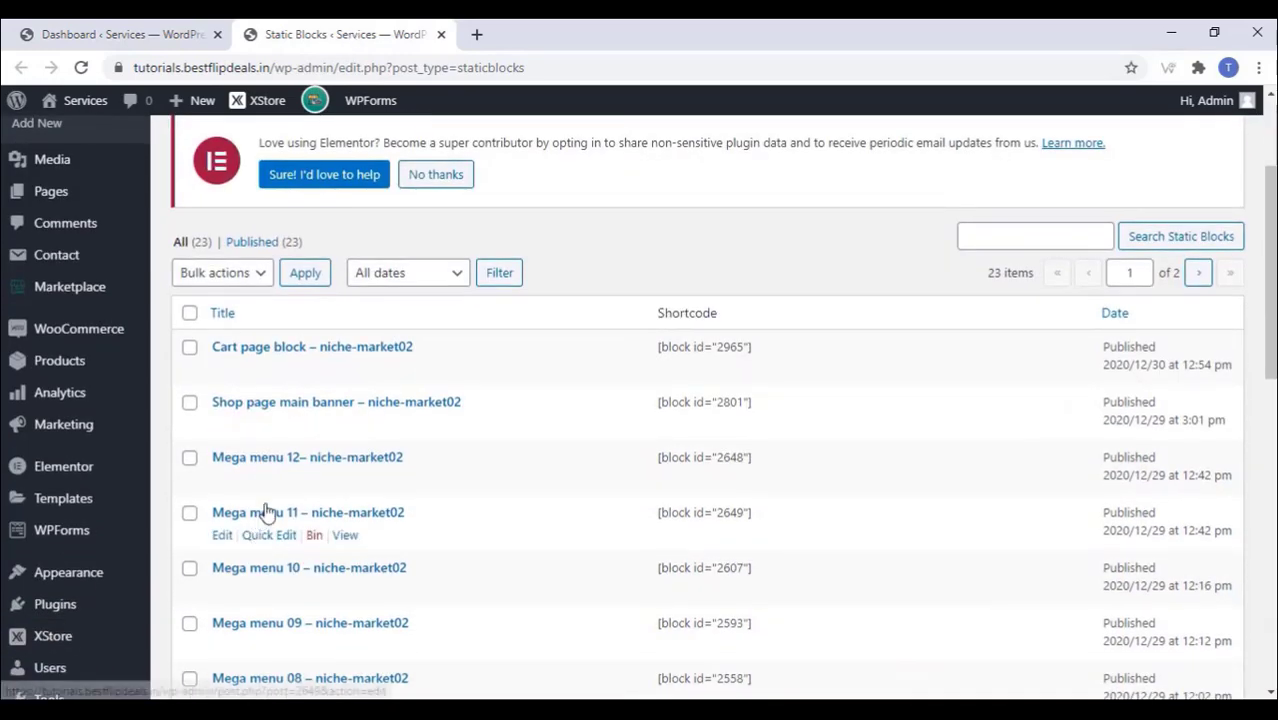
{"action": "scroll", "coordinate": [294, 445], "scroll_direction": "down", "scroll_amount": 1}
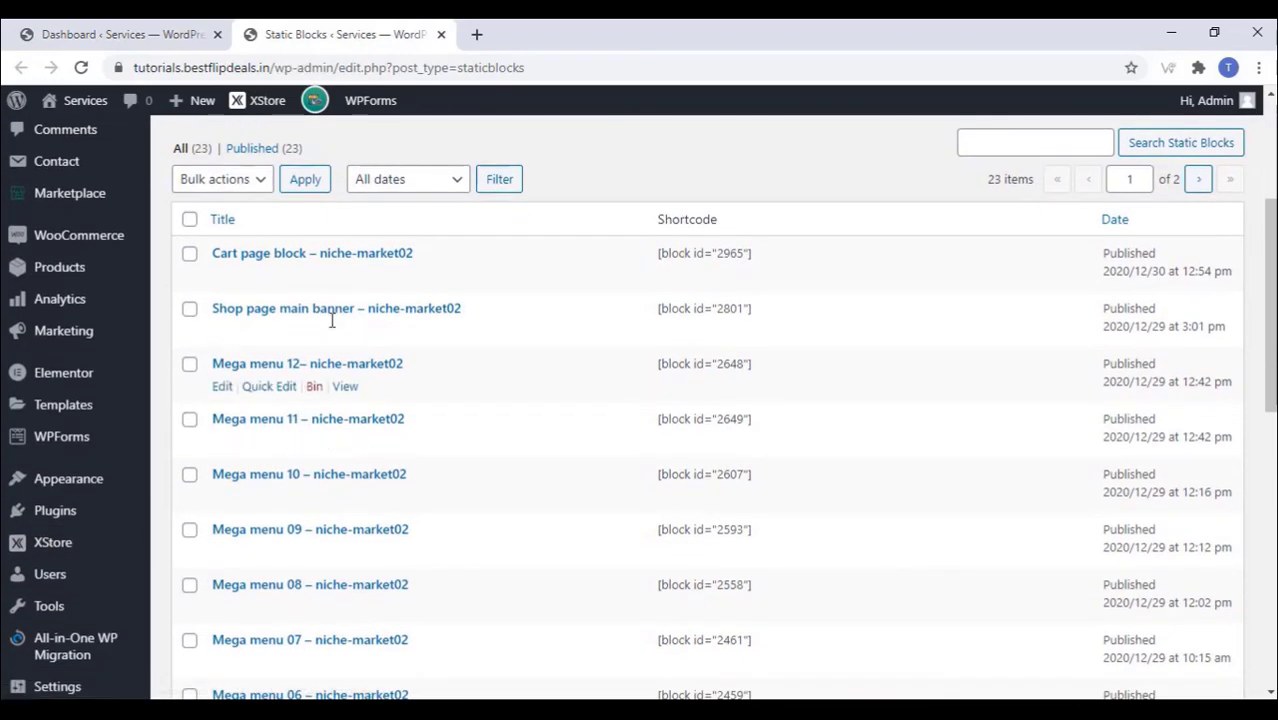
{"action": "middle_click", "coordinate": [345, 331]}
{"action": "scroll", "coordinate": [78, 350], "scroll_direction": "down", "scroll_amount": 1}
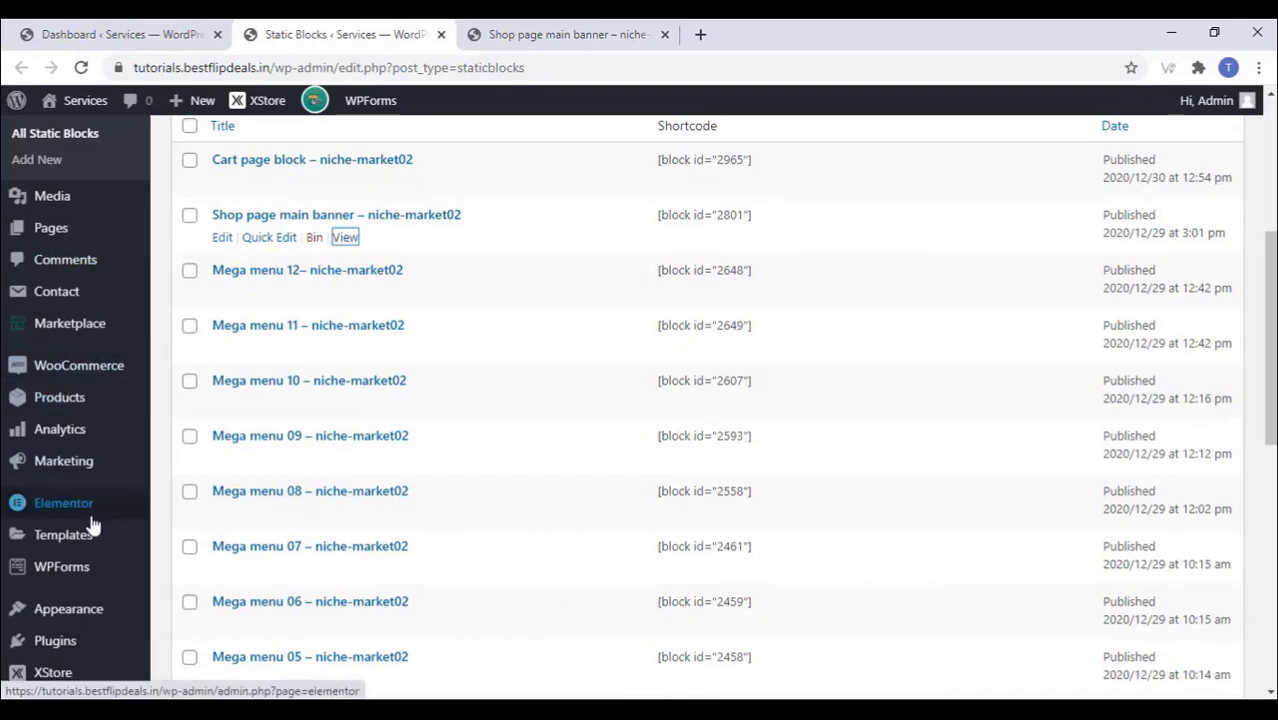
{"action": "mouse_move", "coordinate": [93, 518]}
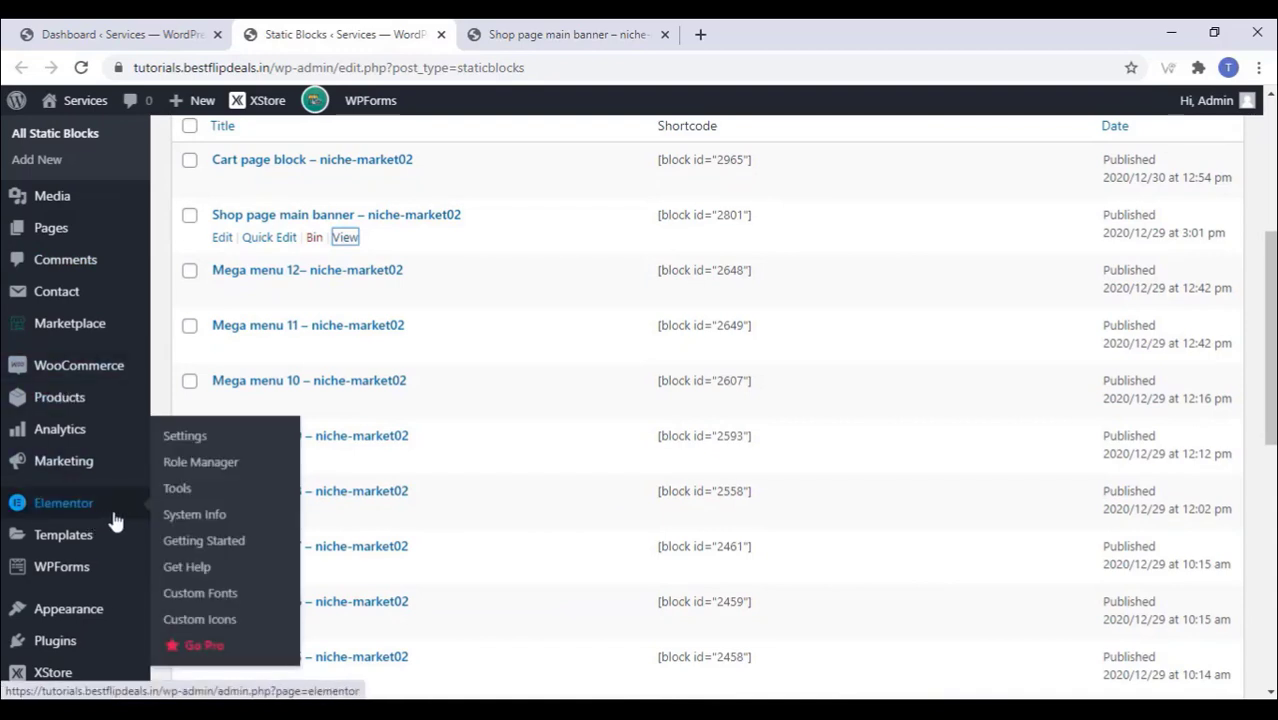
Step: Enable Static Blocks and Products as Elementor post types and save the settings
{"action": "left_click", "coordinate": [196, 440]}
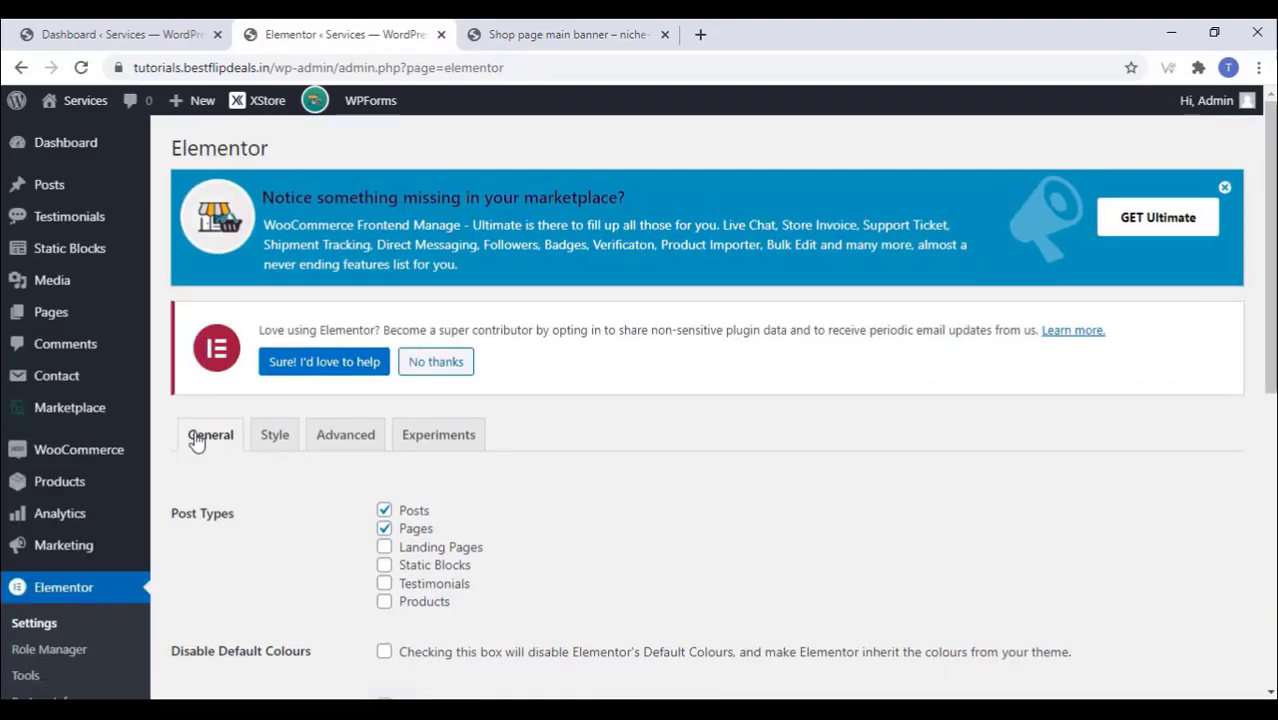
{"action": "scroll", "coordinate": [196, 440], "scroll_direction": "down", "scroll_amount": 2}
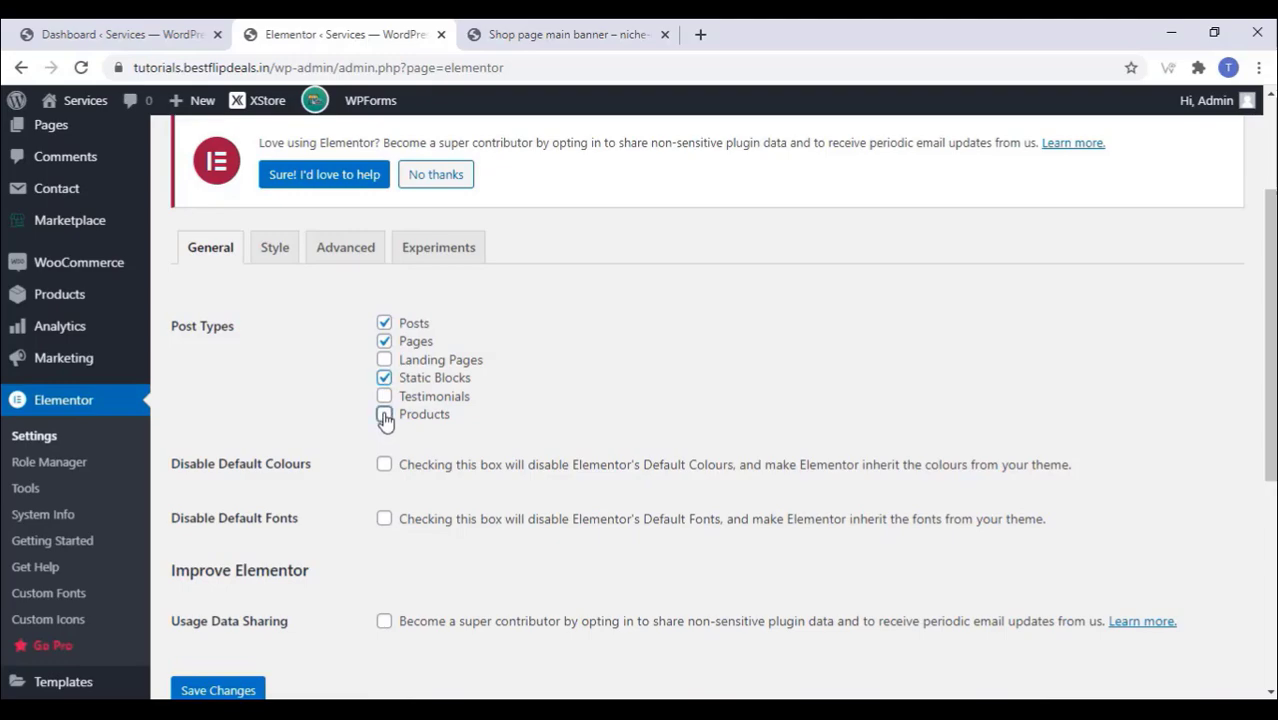
{"action": "left_click", "coordinate": [385, 416]}
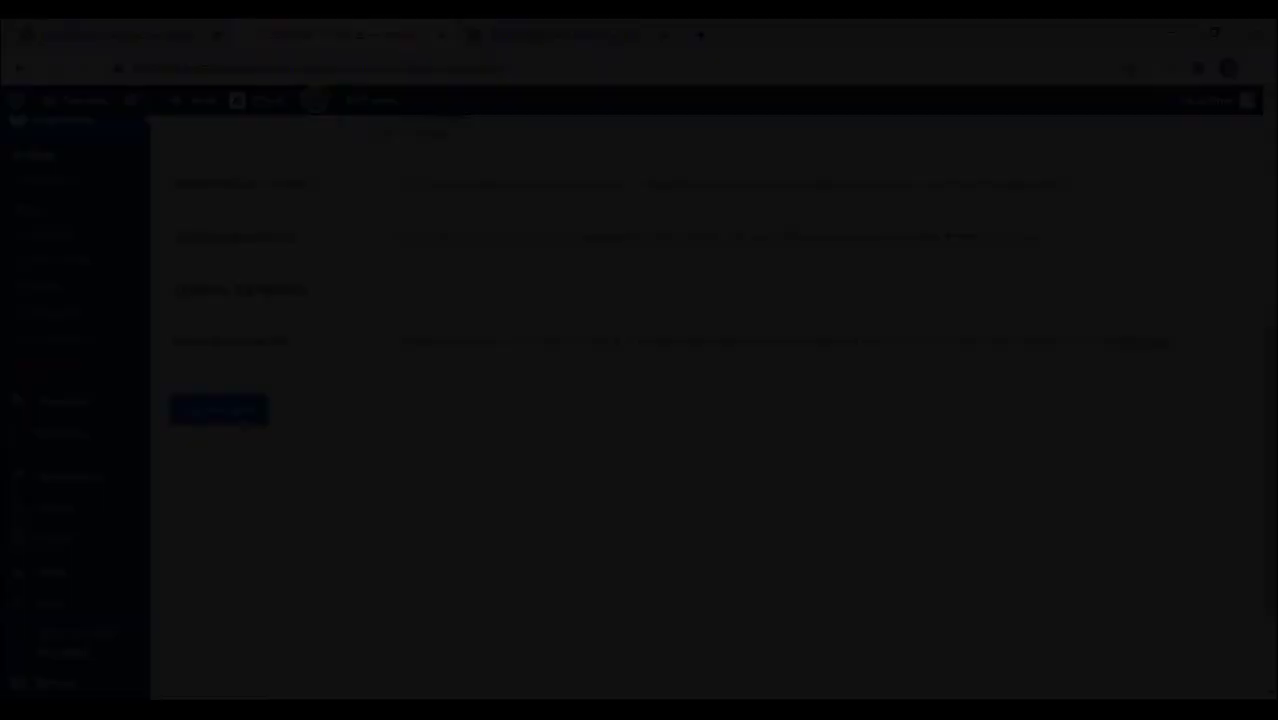
{"action": "left_click", "coordinate": [220, 408]}
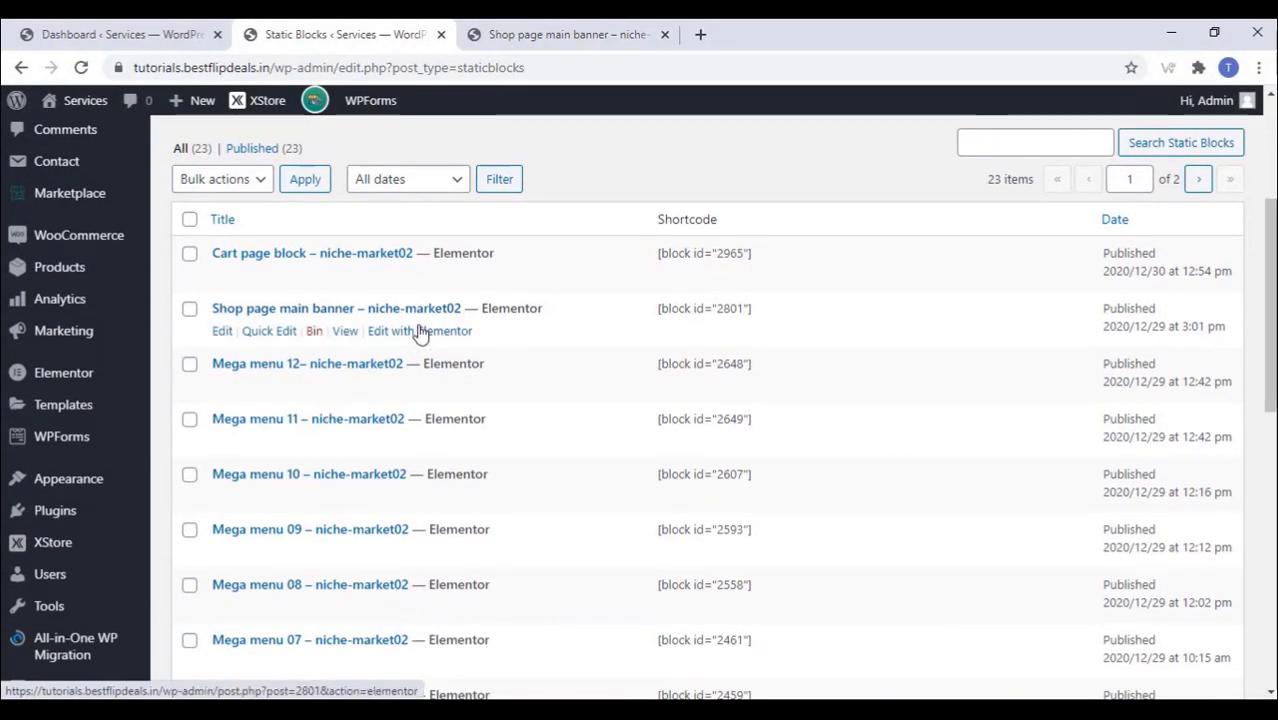
{"action": "right_click", "coordinate": [420, 331]}
Step: Open the Shop page main banner in the Elementor editor in its own tab
{"action": "left_click", "coordinate": [492, 340]}
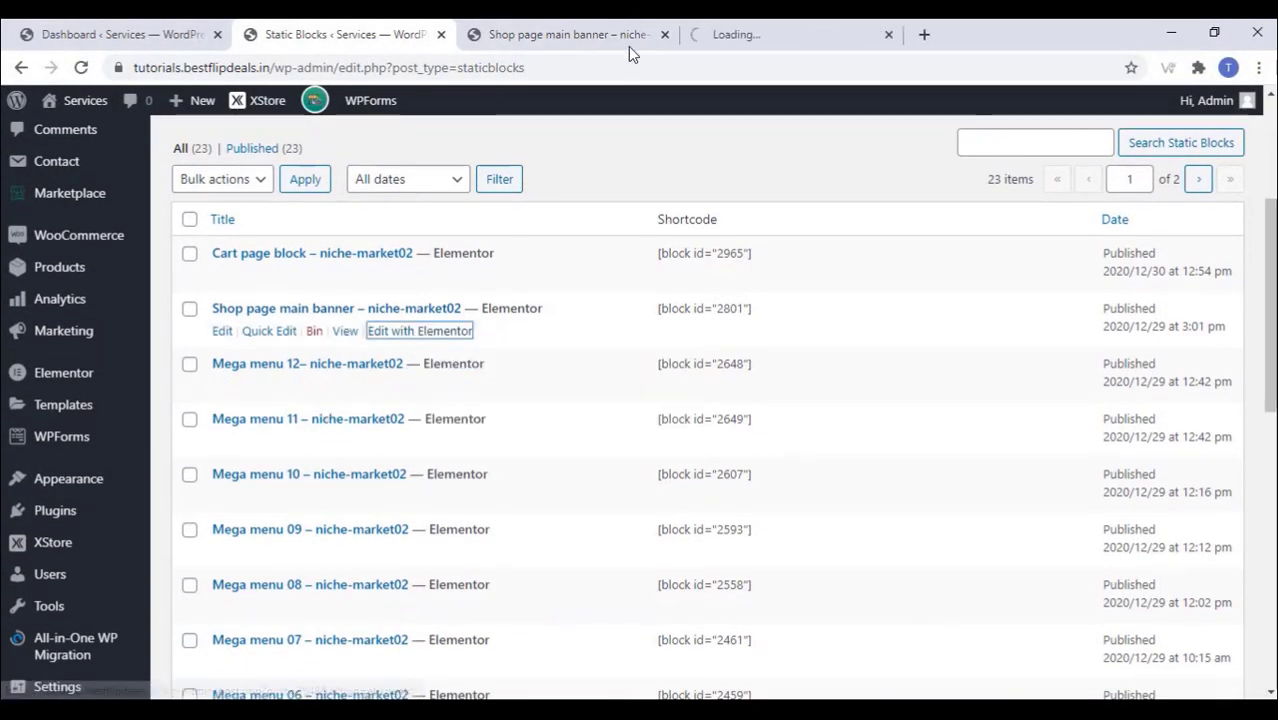
{"action": "left_click", "coordinate": [664, 36]}
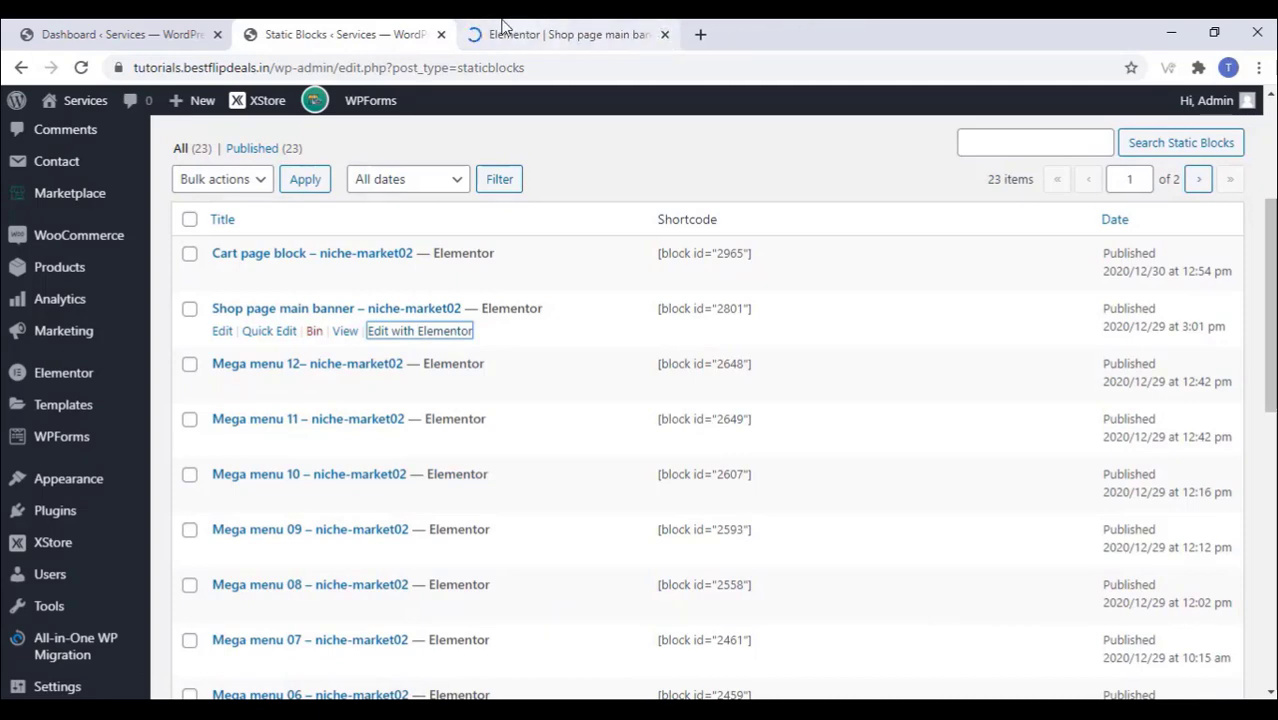
{"action": "left_click", "coordinate": [531, 35]}
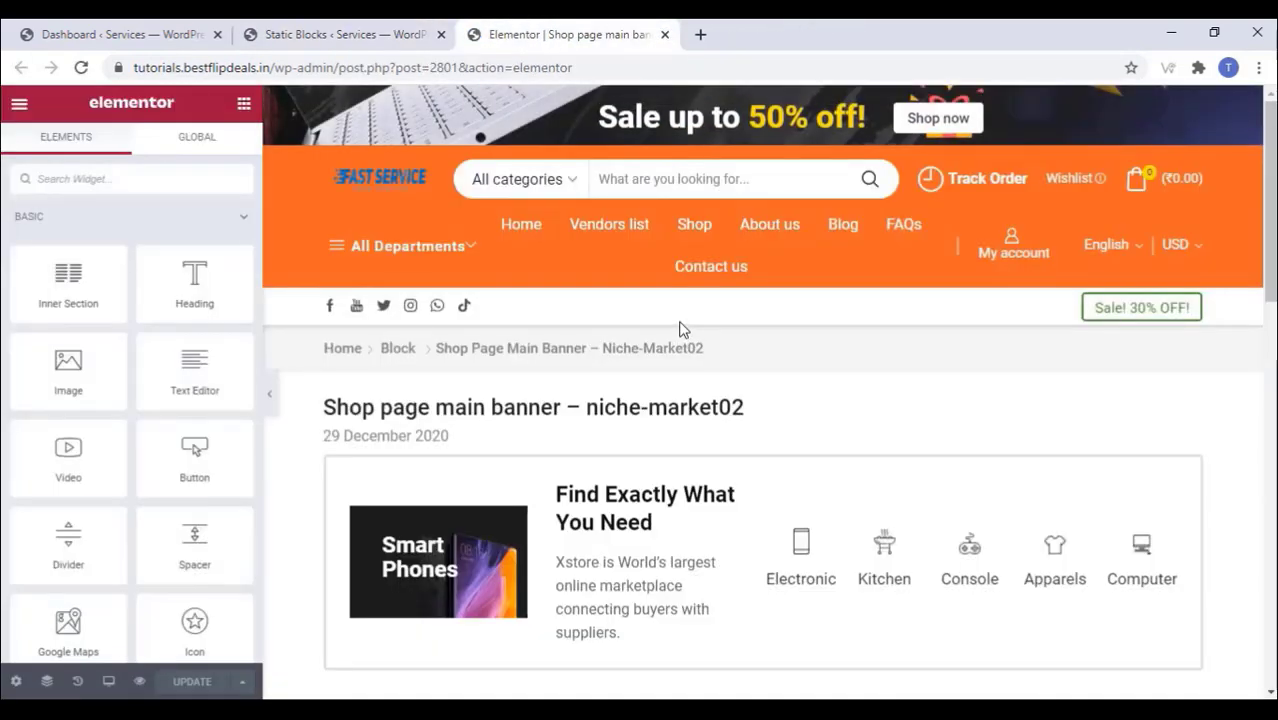
{"action": "scroll", "coordinate": [682, 329], "scroll_direction": "down", "scroll_amount": 1}
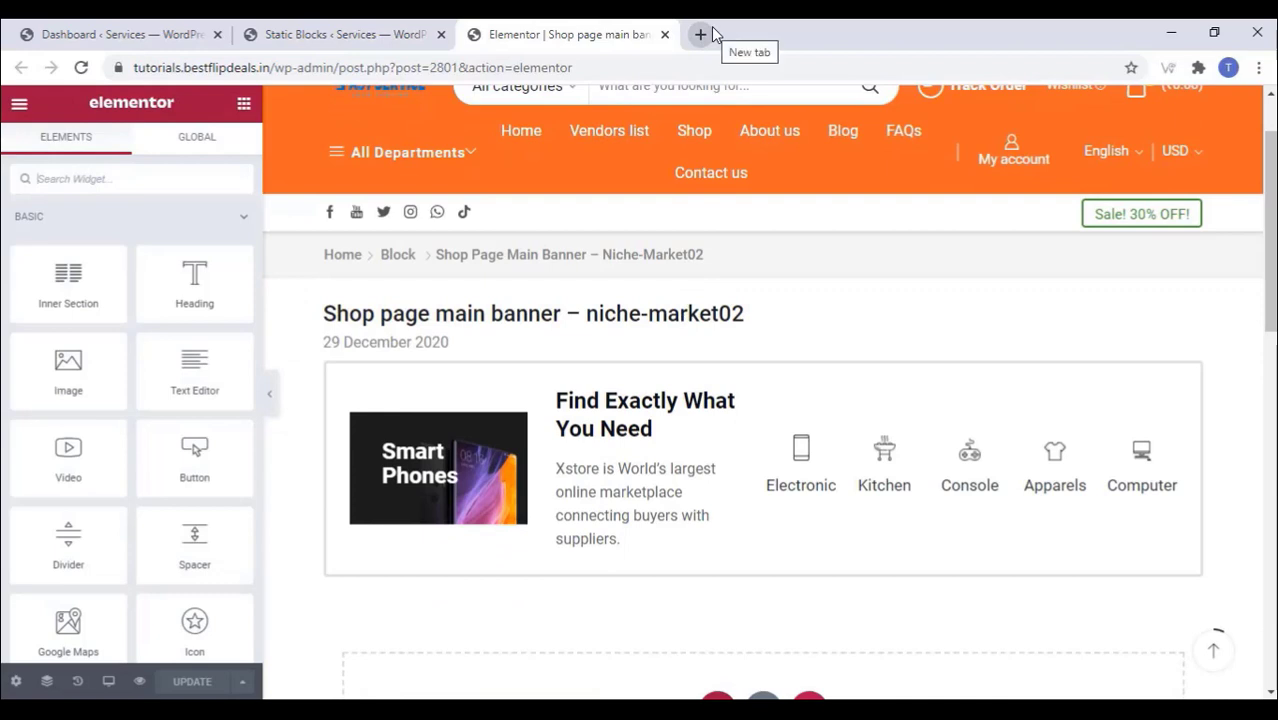
{"action": "left_click_drag", "start_coordinate": [134, 67], "coordinate": [313, 67]}
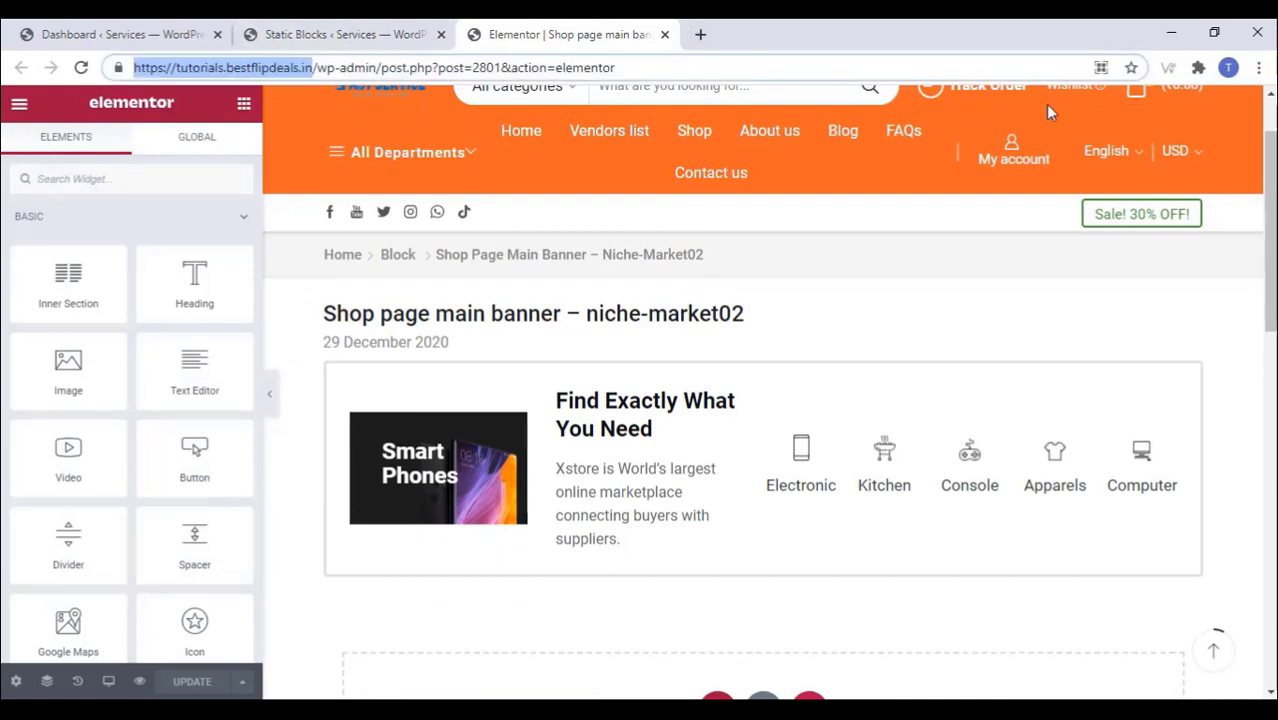
Step: Replace the banner text with 'Home Services, Appliance & Electronic Repairs, Beauticians and much more.' and save
{"action": "left_click", "coordinate": [612, 516]}
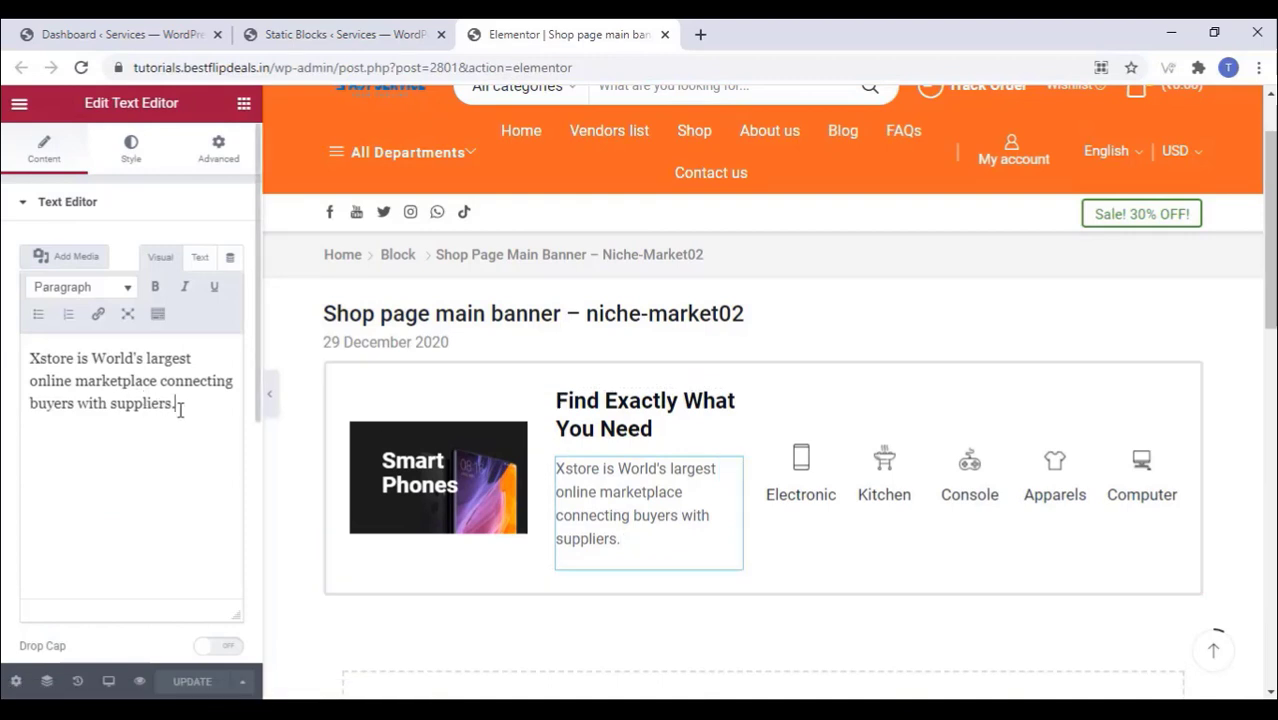
{"action": "left_click_drag", "start_coordinate": [178, 403], "coordinate": [17, 365]}
{"action": "right_click", "coordinate": [61, 377]}
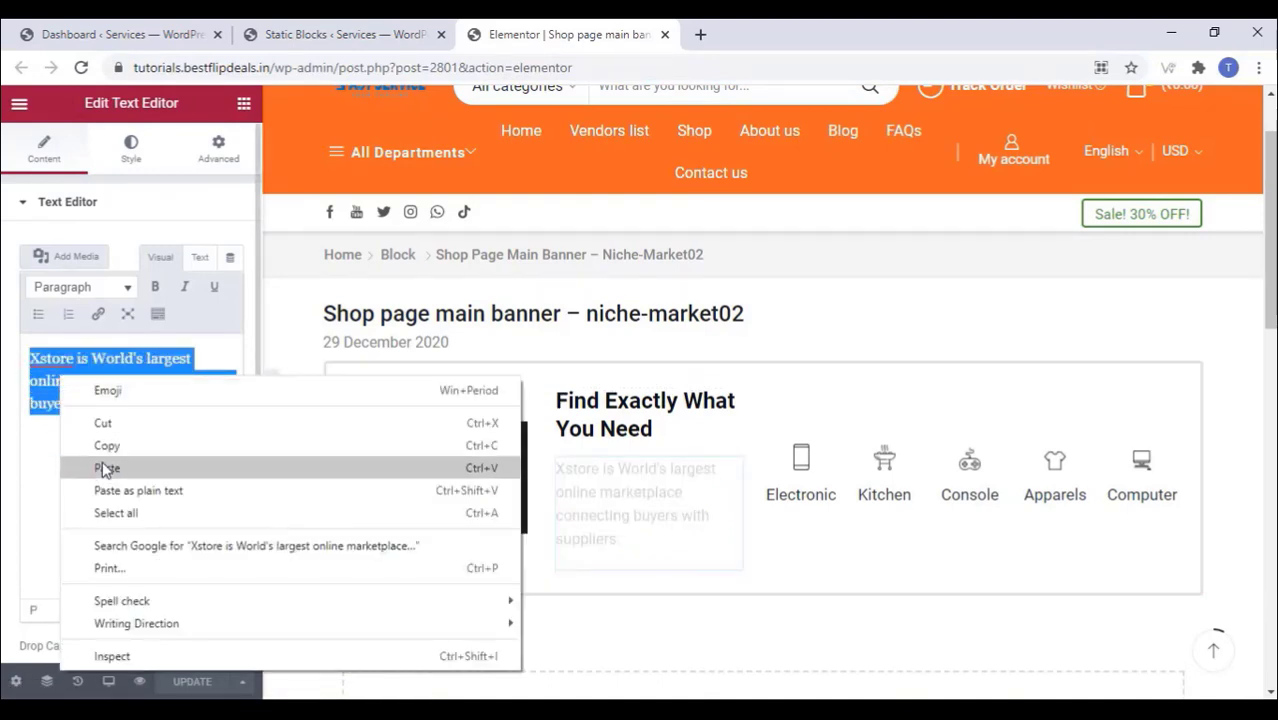
{"action": "left_click", "coordinate": [107, 468]}
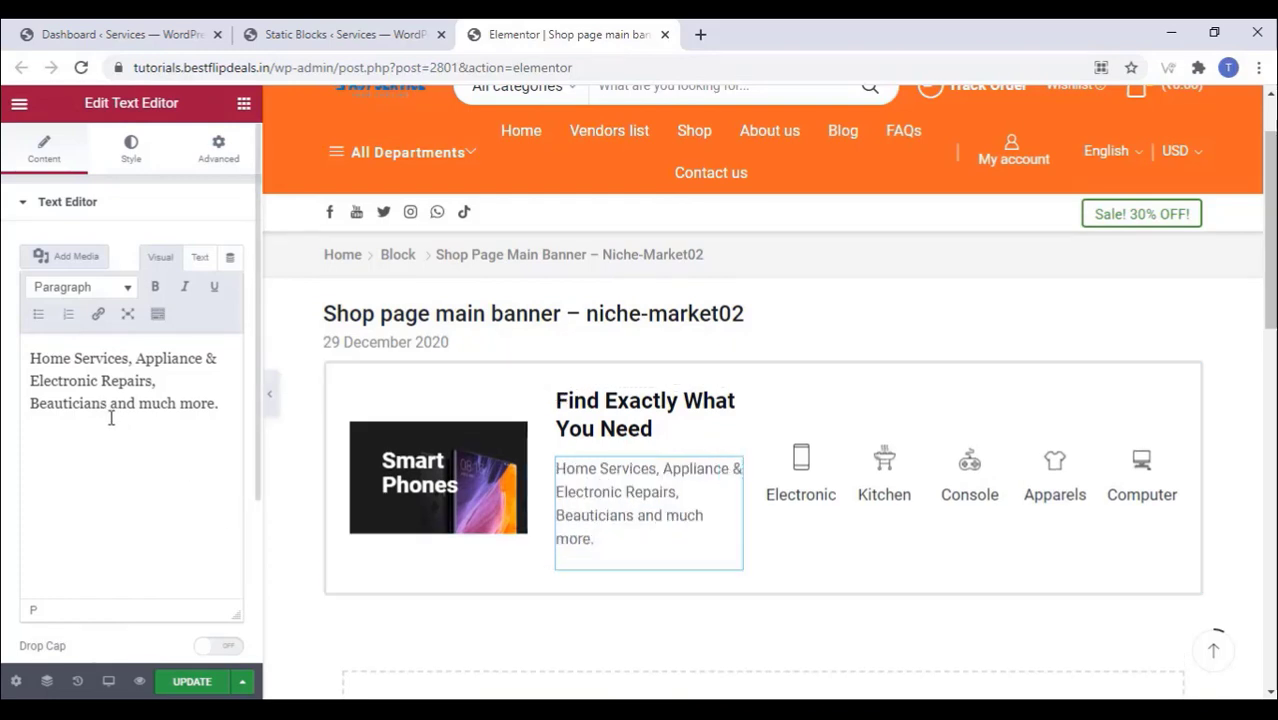
{"action": "left_click", "coordinate": [188, 681]}
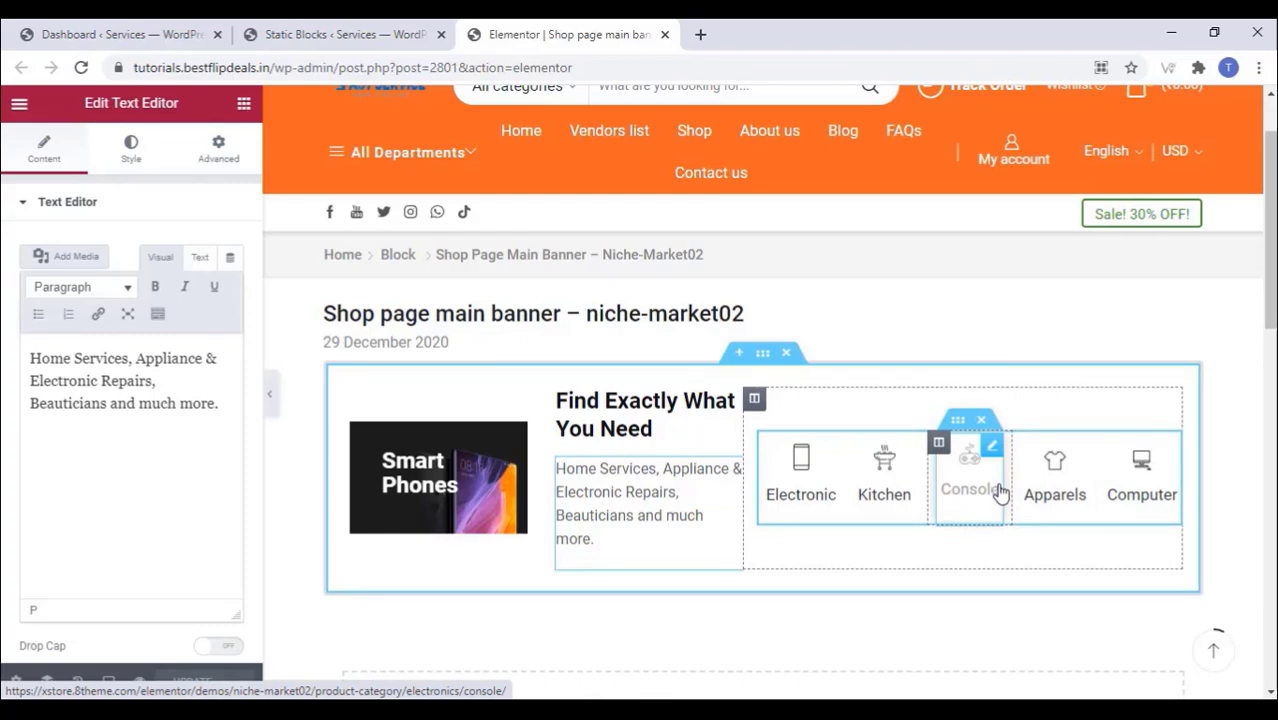
{"action": "left_click", "coordinate": [1000, 492]}
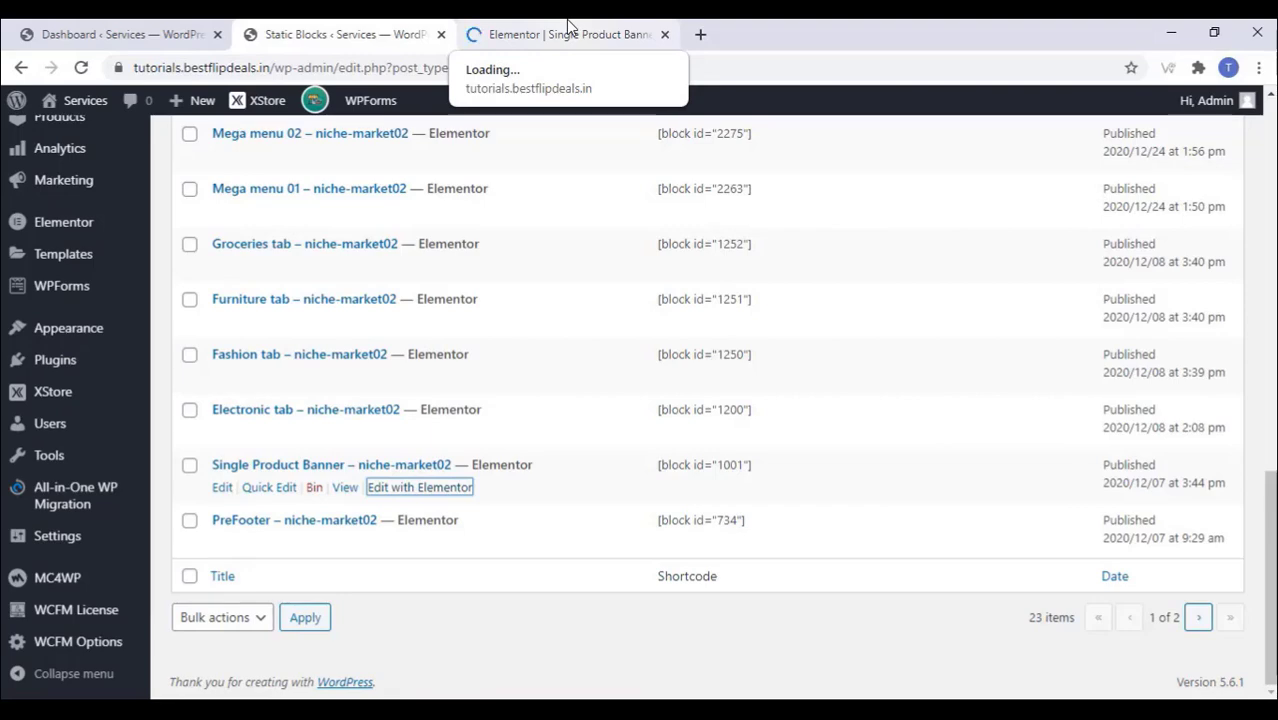
Step: Replace the Single Product Banner image with the ceiling-fan repairman picture
{"action": "left_click", "coordinate": [567, 26]}
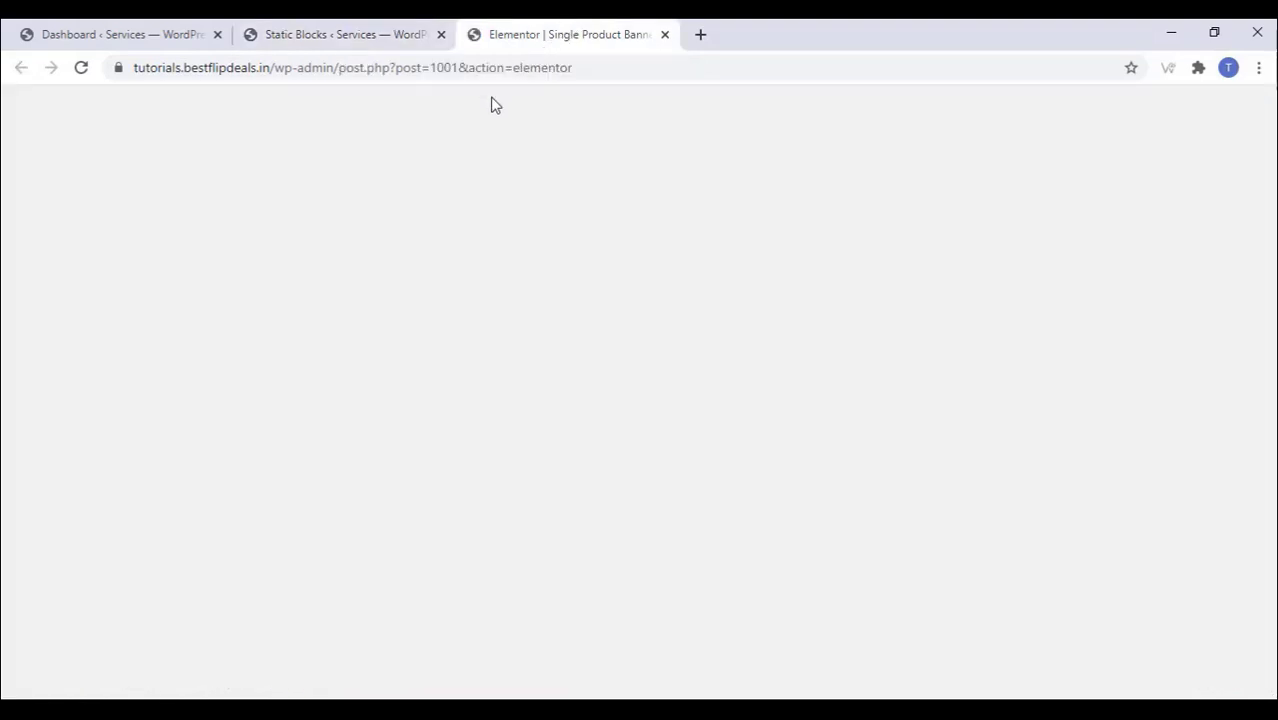
{"action": "scroll", "coordinate": [503, 248], "scroll_direction": "down", "scroll_amount": 2}
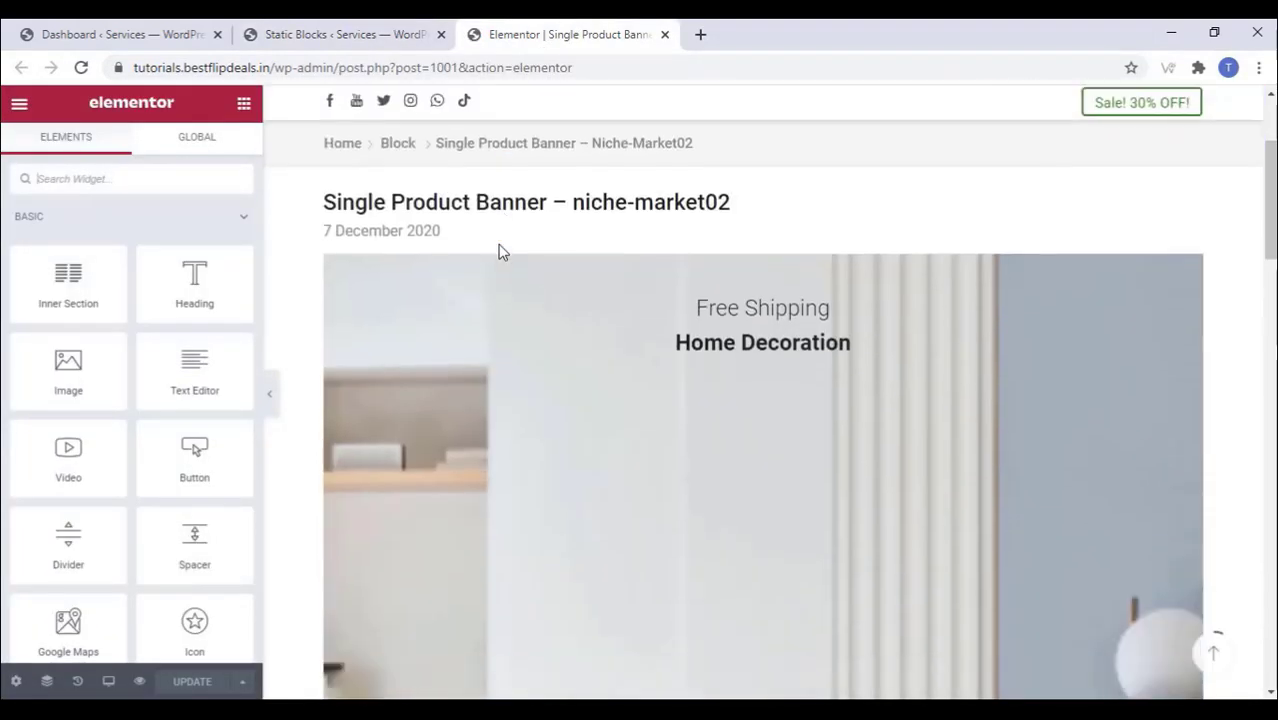
{"action": "scroll", "coordinate": [503, 250], "scroll_direction": "down", "scroll_amount": 8}
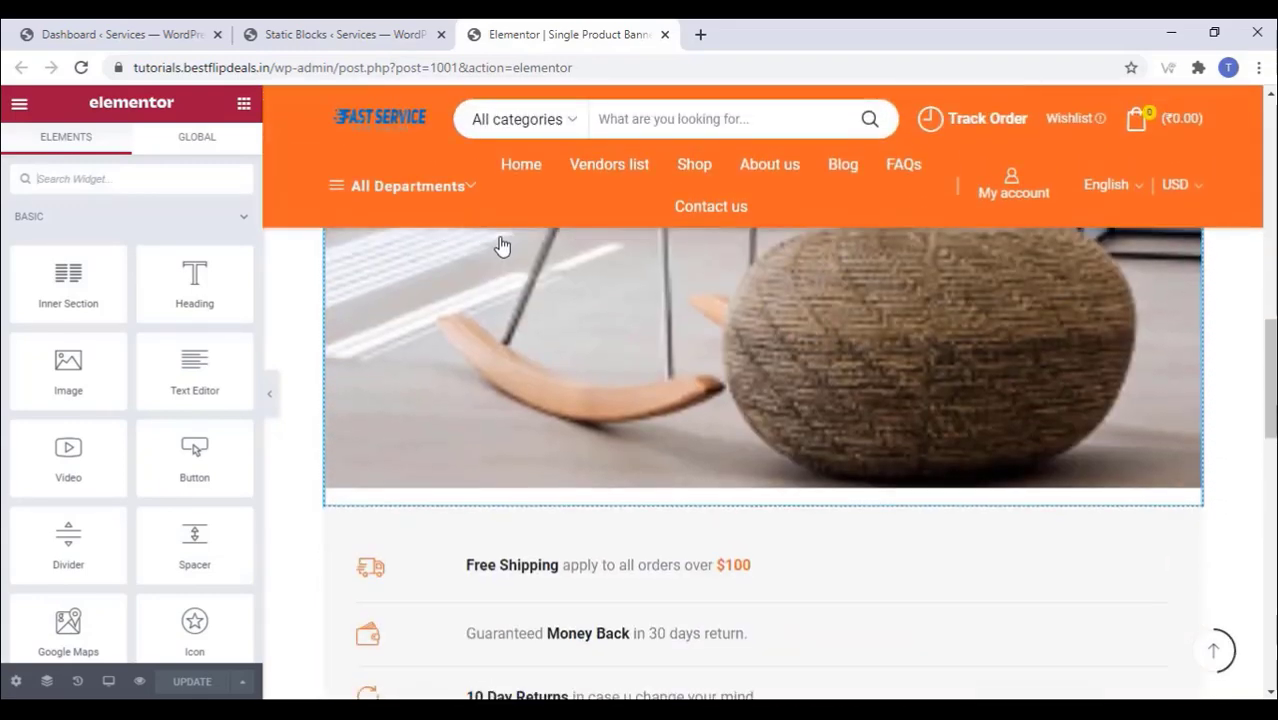
{"action": "scroll", "coordinate": [502, 246], "scroll_direction": "up", "scroll_amount": 8}
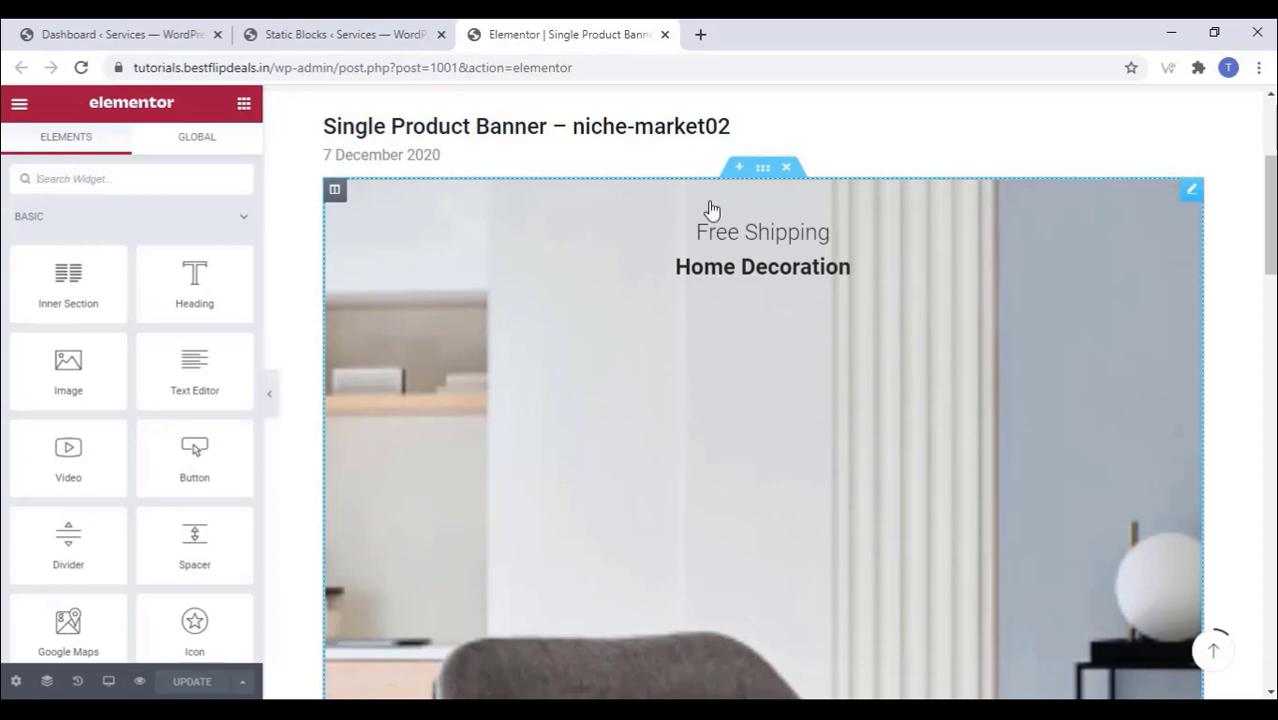
{"action": "left_click", "coordinate": [1192, 195]}
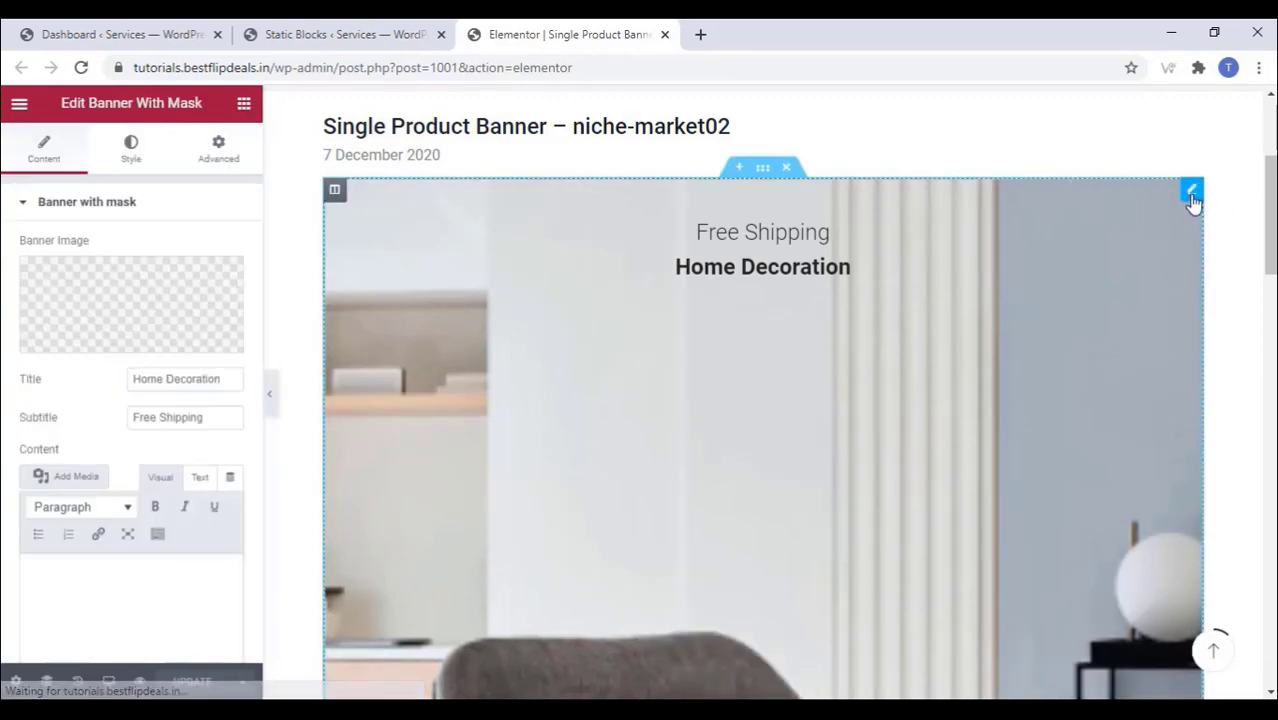
{"action": "left_click", "coordinate": [117, 342]}
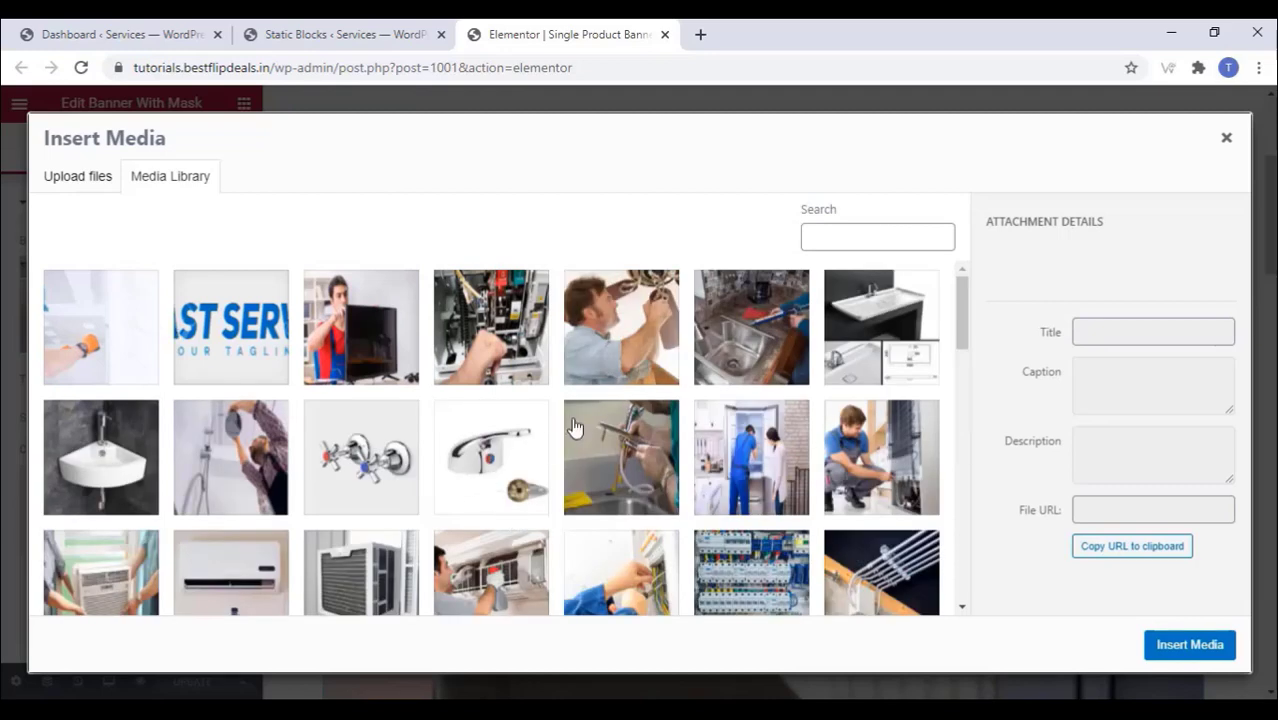
{"action": "left_click", "coordinate": [622, 333]}
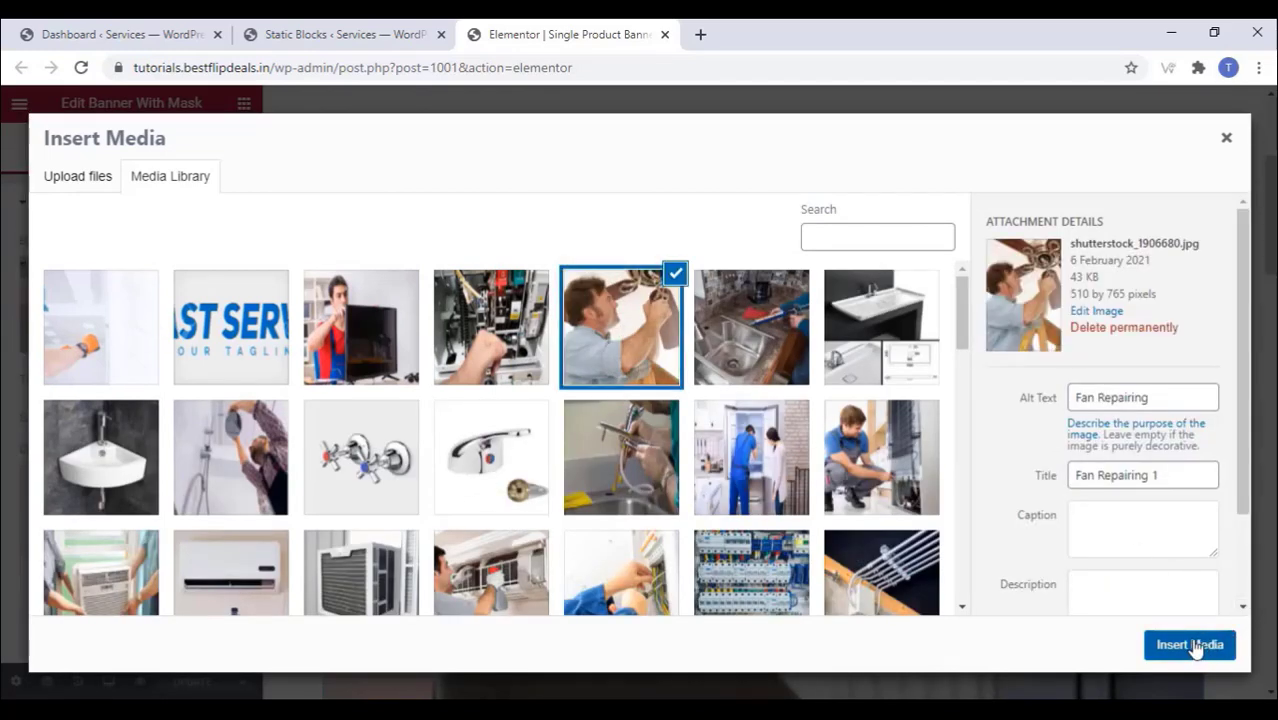
{"action": "left_click", "coordinate": [1192, 646]}
Step: Change the banner title to 'Home Service', and the subtitle and first feature to 'Fast service'
{"action": "double_click", "coordinate": [238, 381]}
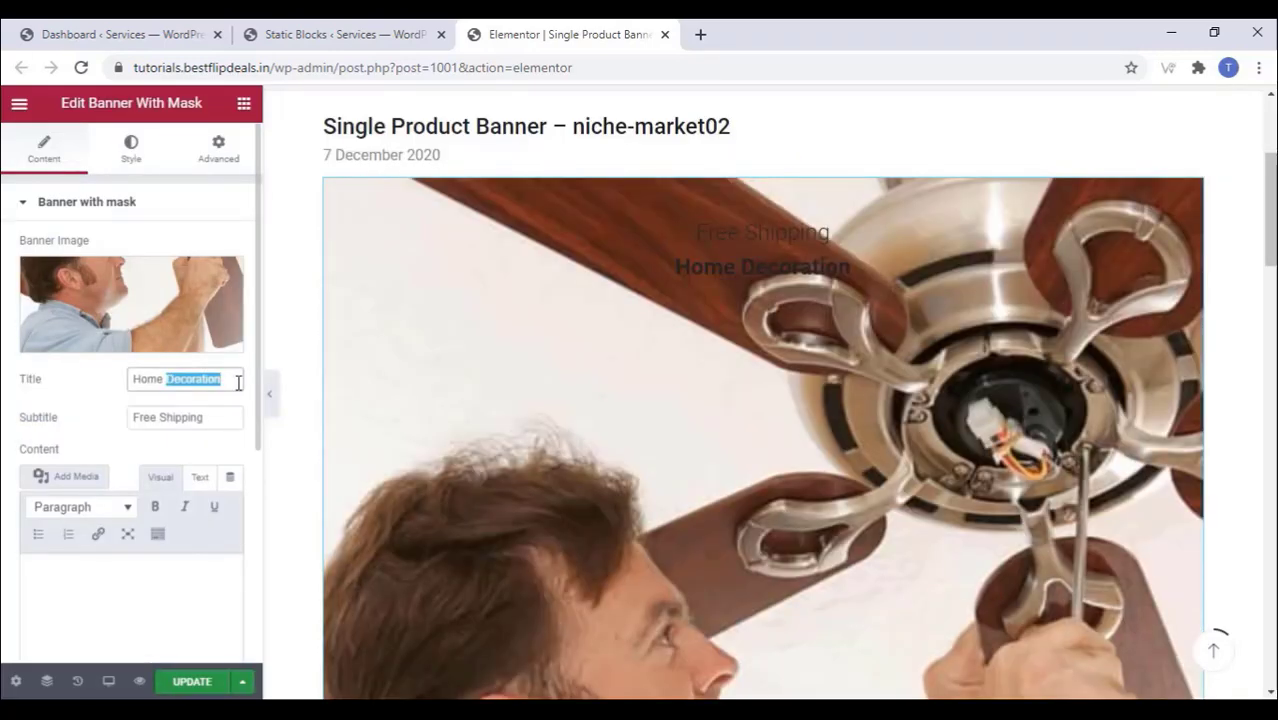
{"action": "type", "text": "Serv"}
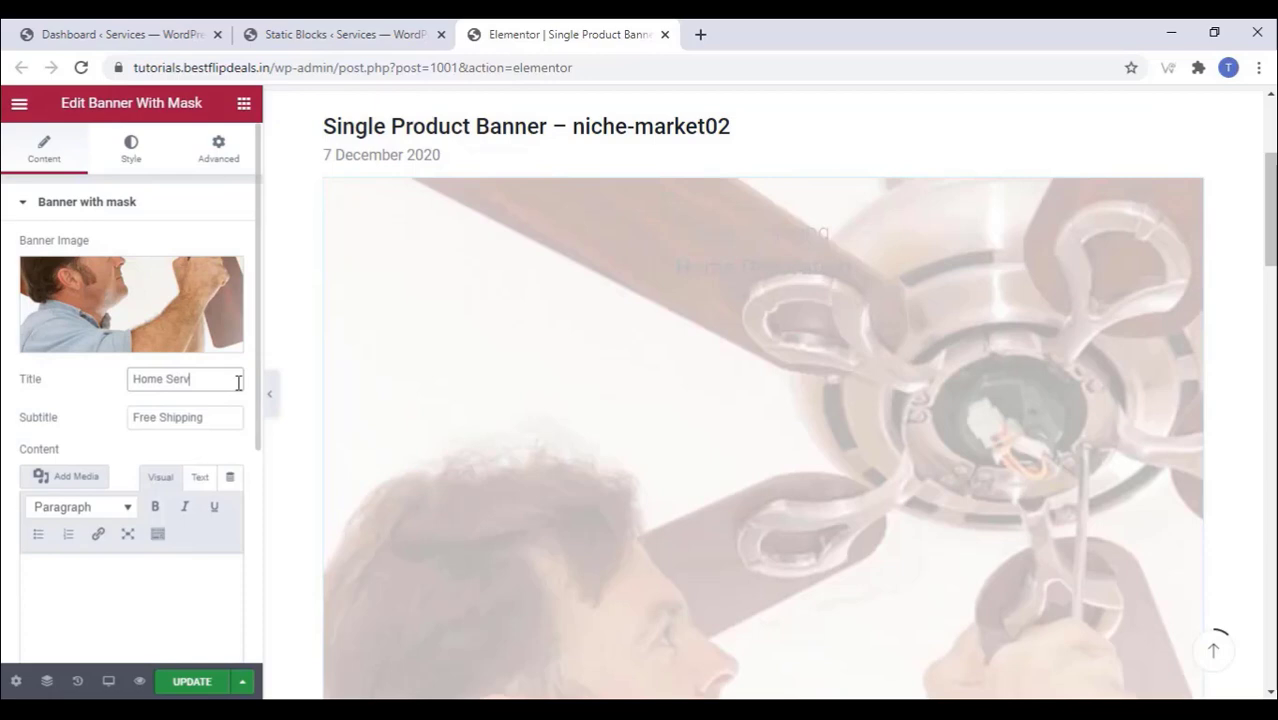
{"action": "type", "text": "ic"}
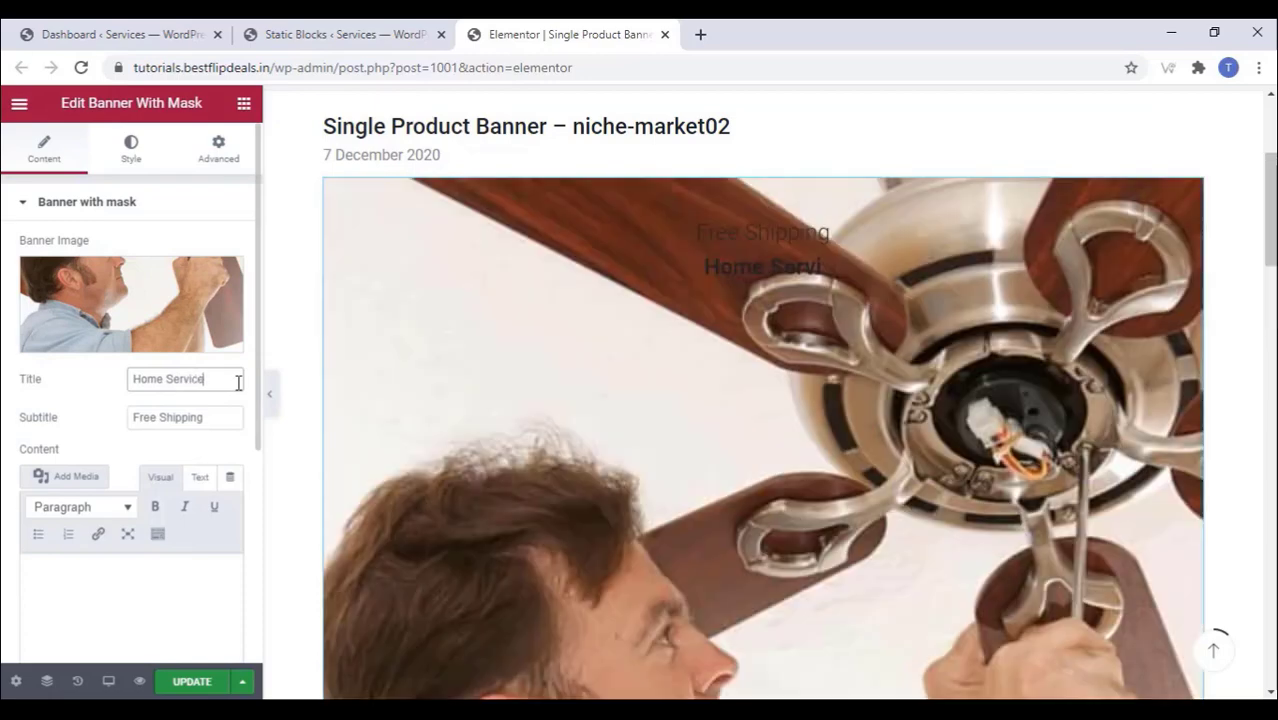
{"action": "type", "text": "e"}
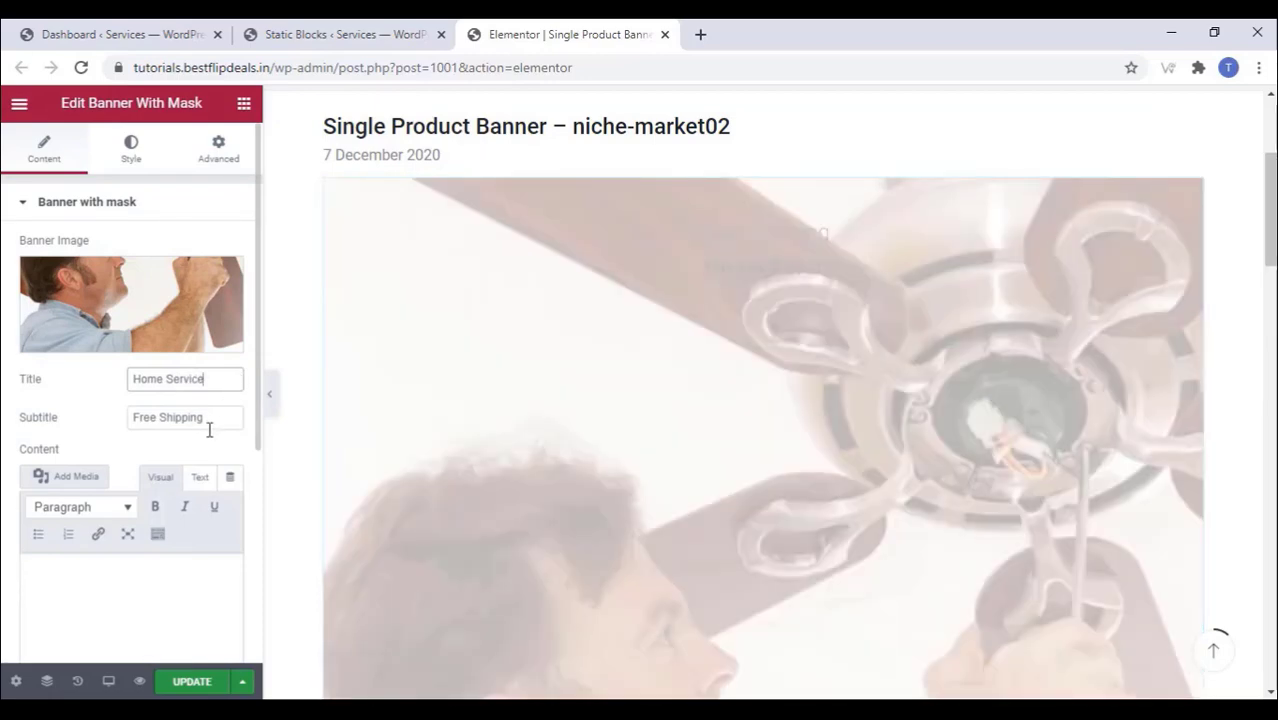
{"action": "left_click_drag", "start_coordinate": [211, 420], "coordinate": [173, 424]}
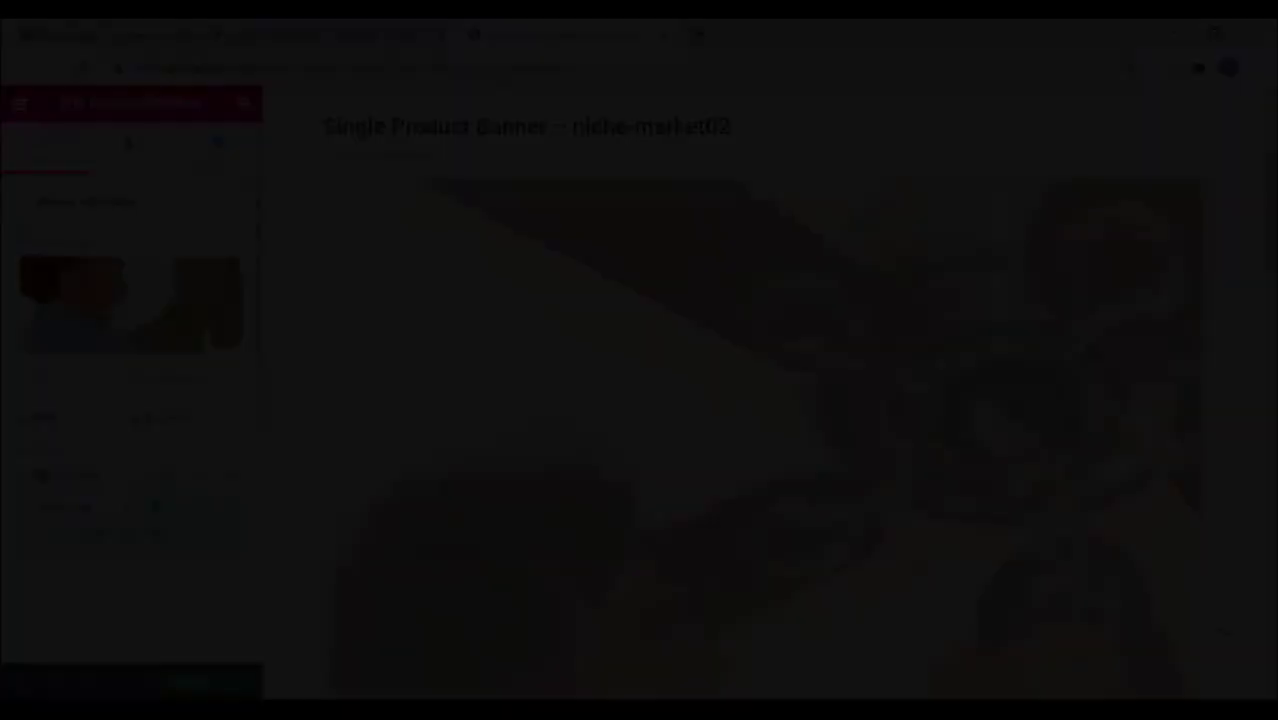
{"action": "scroll", "coordinate": [186, 443], "scroll_direction": "down", "scroll_amount": 2}
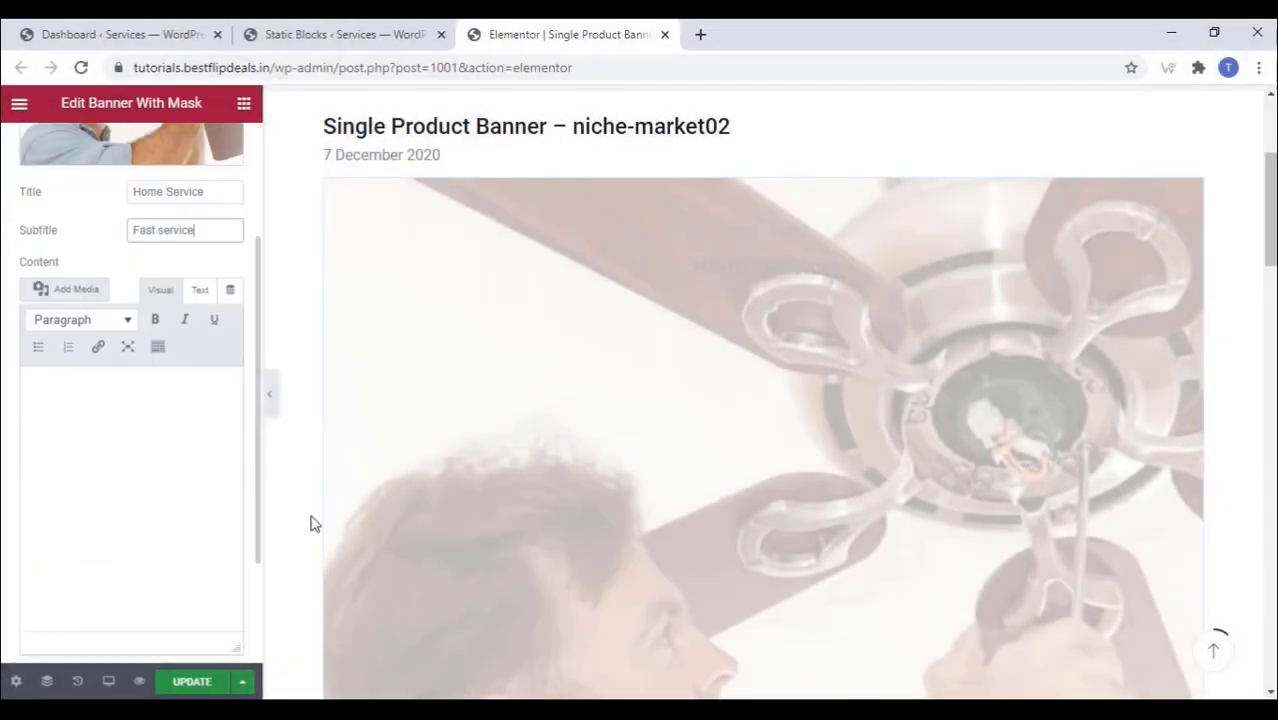
{"action": "scroll", "coordinate": [805, 427], "scroll_direction": "down", "scroll_amount": 6}
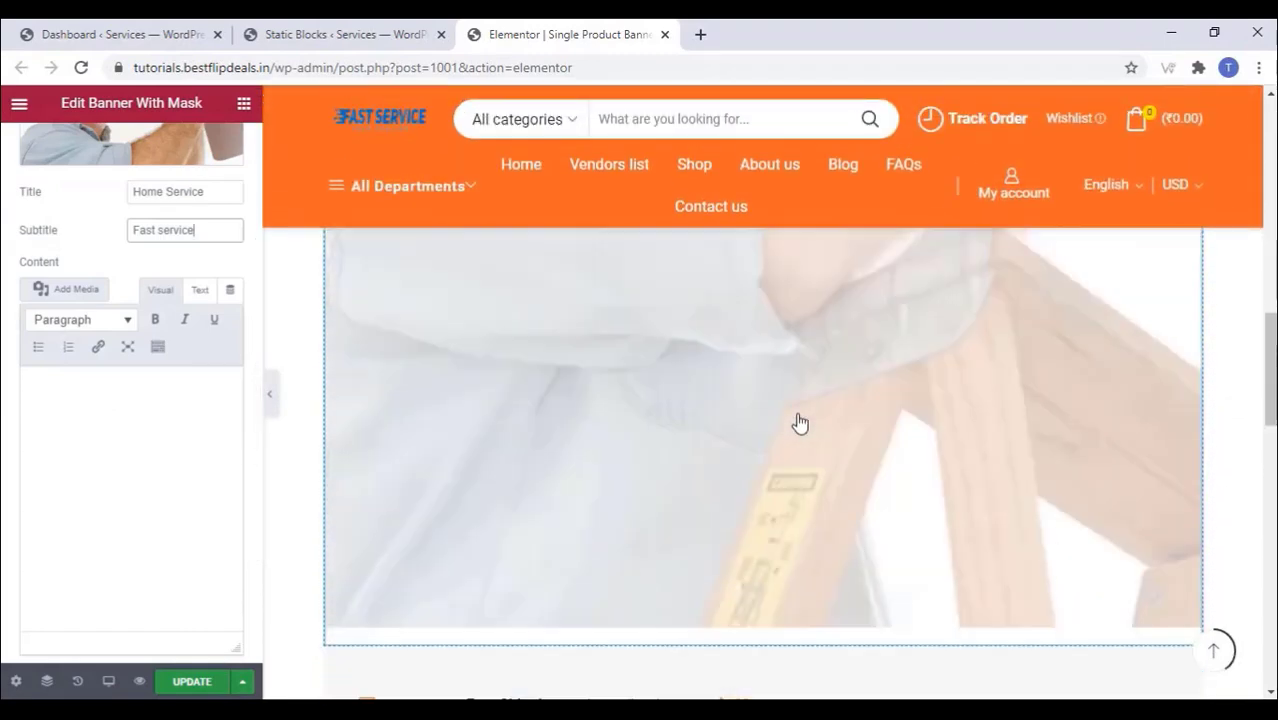
{"action": "scroll", "coordinate": [800, 423], "scroll_direction": "down", "scroll_amount": 12}
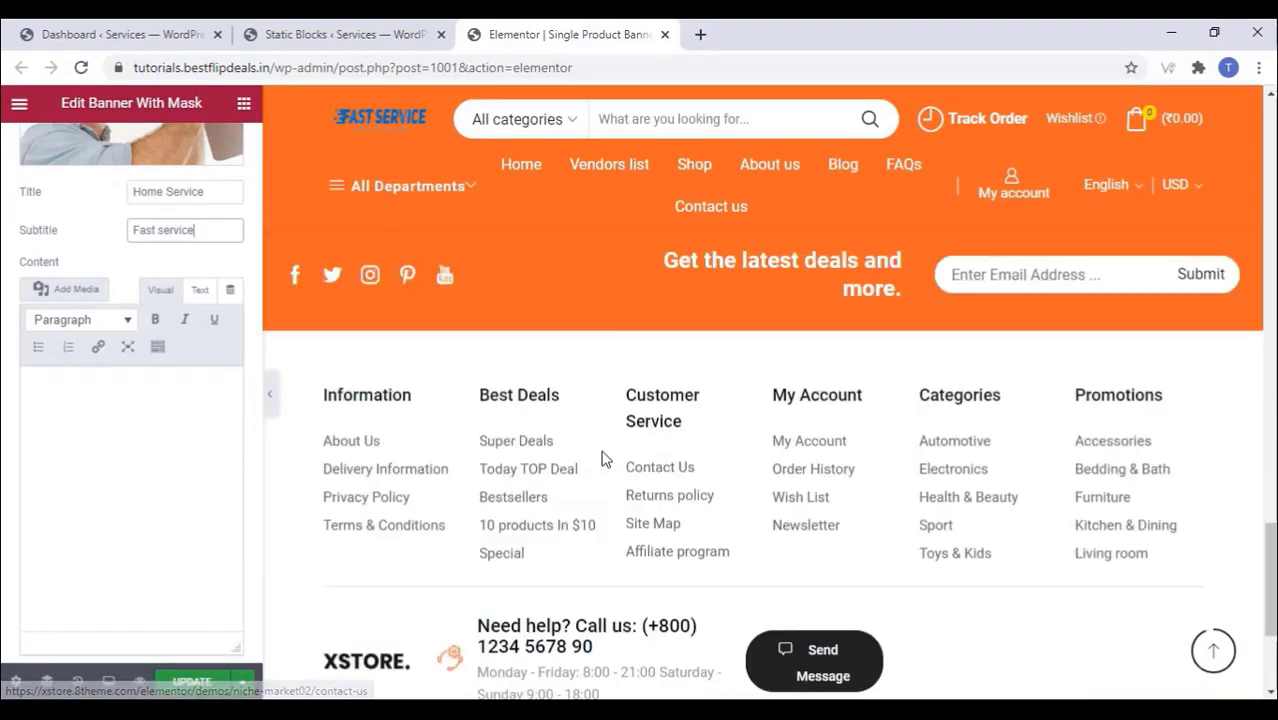
{"action": "scroll", "coordinate": [601, 458], "scroll_direction": "up", "scroll_amount": 10}
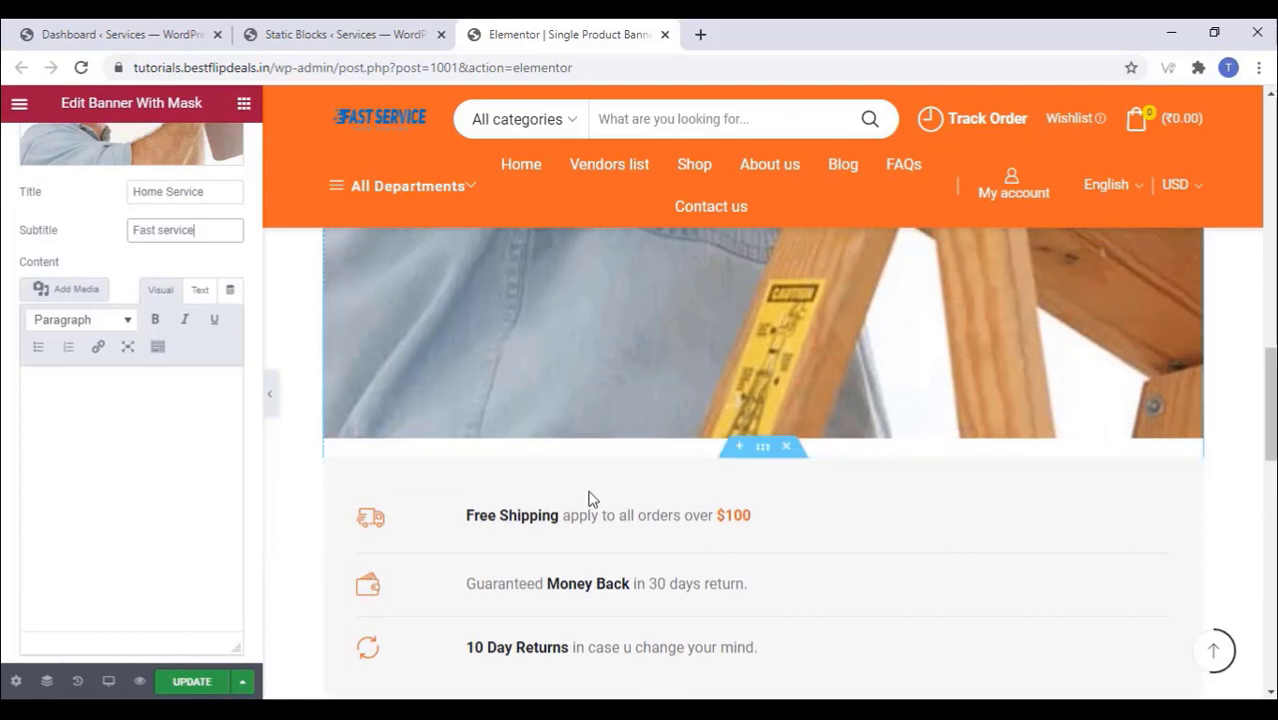
{"action": "scroll", "coordinate": [589, 498], "scroll_direction": "down", "scroll_amount": 1}
{"action": "left_click", "coordinate": [565, 421]}
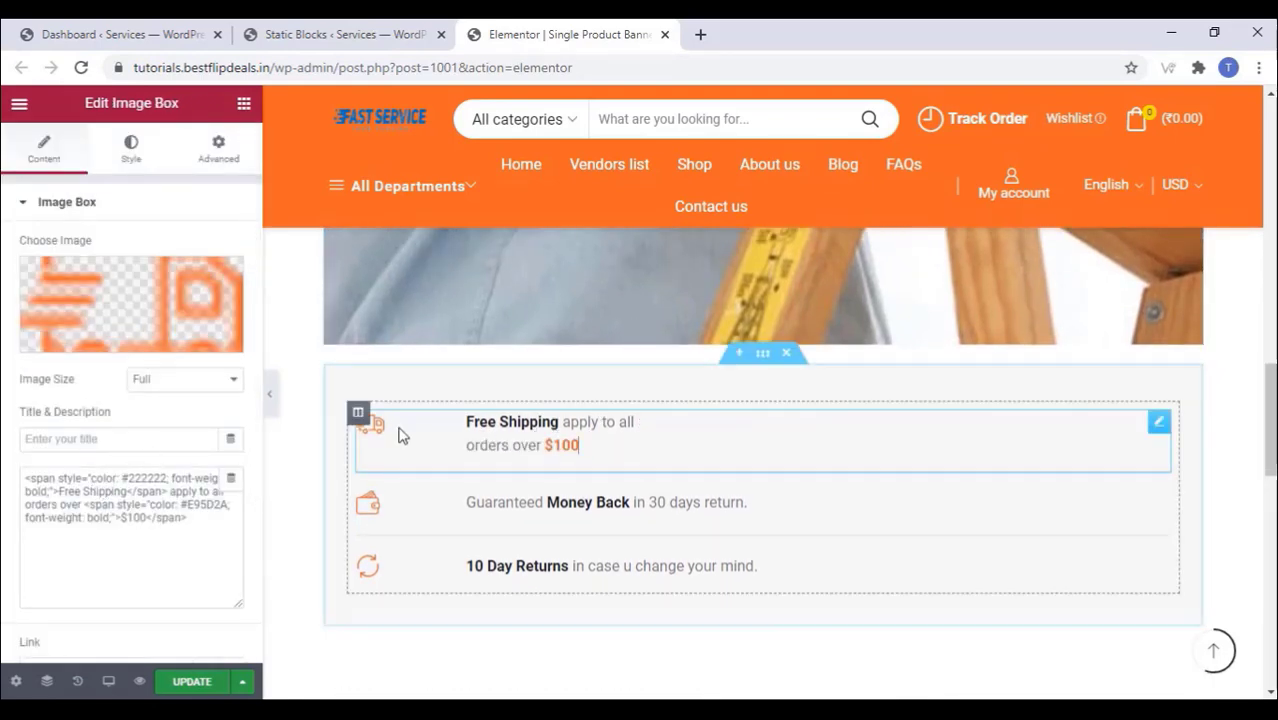
Step: Save the updated banner block and close its editor tab
{"action": "mouse_move", "coordinate": [100, 318]}
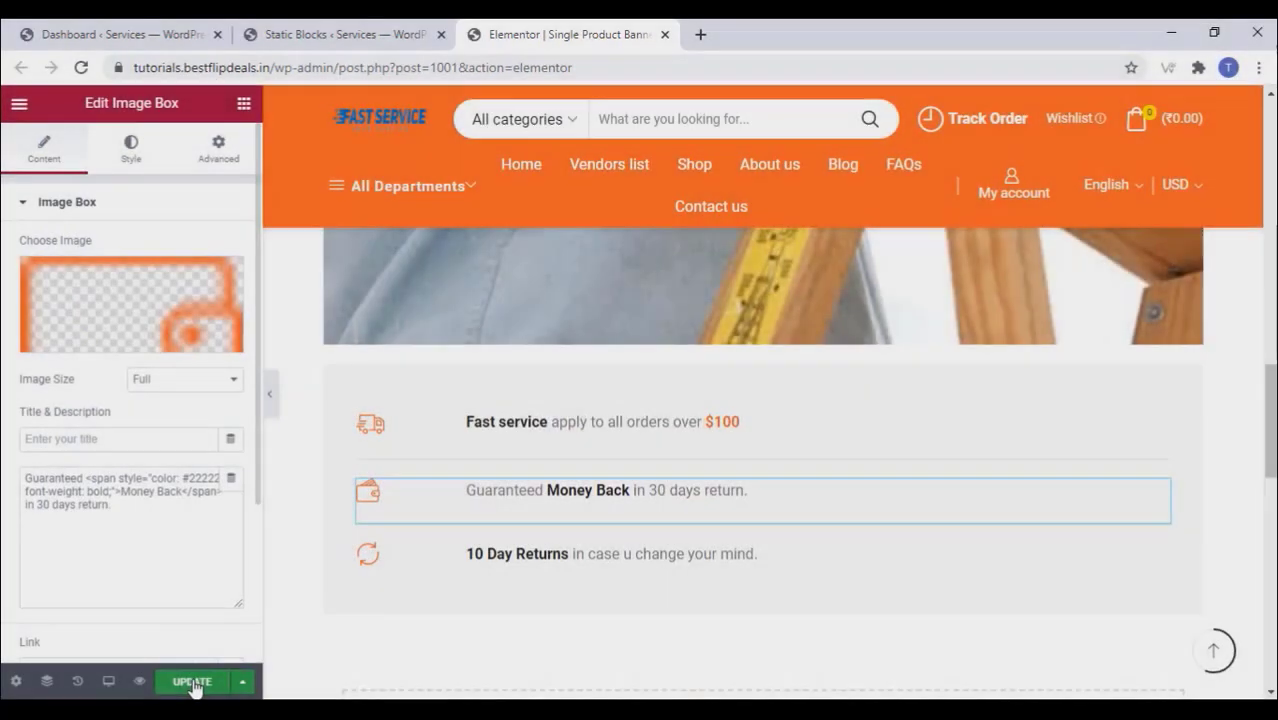
{"action": "left_click", "coordinate": [192, 681]}
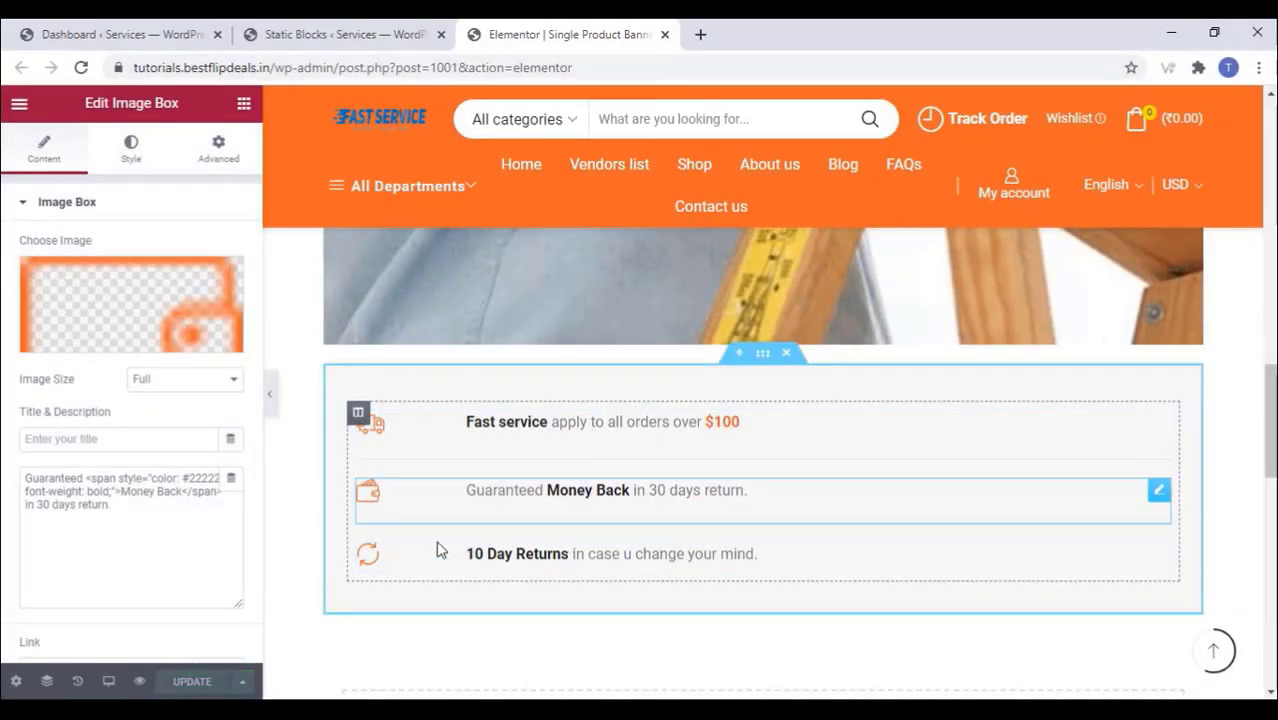
{"action": "scroll", "coordinate": [440, 545], "scroll_direction": "down", "scroll_amount": 7}
{"action": "scroll", "coordinate": [446, 540], "scroll_direction": "up", "scroll_amount": 6}
{"action": "scroll", "coordinate": [448, 544], "scroll_direction": "up", "scroll_amount": 2}
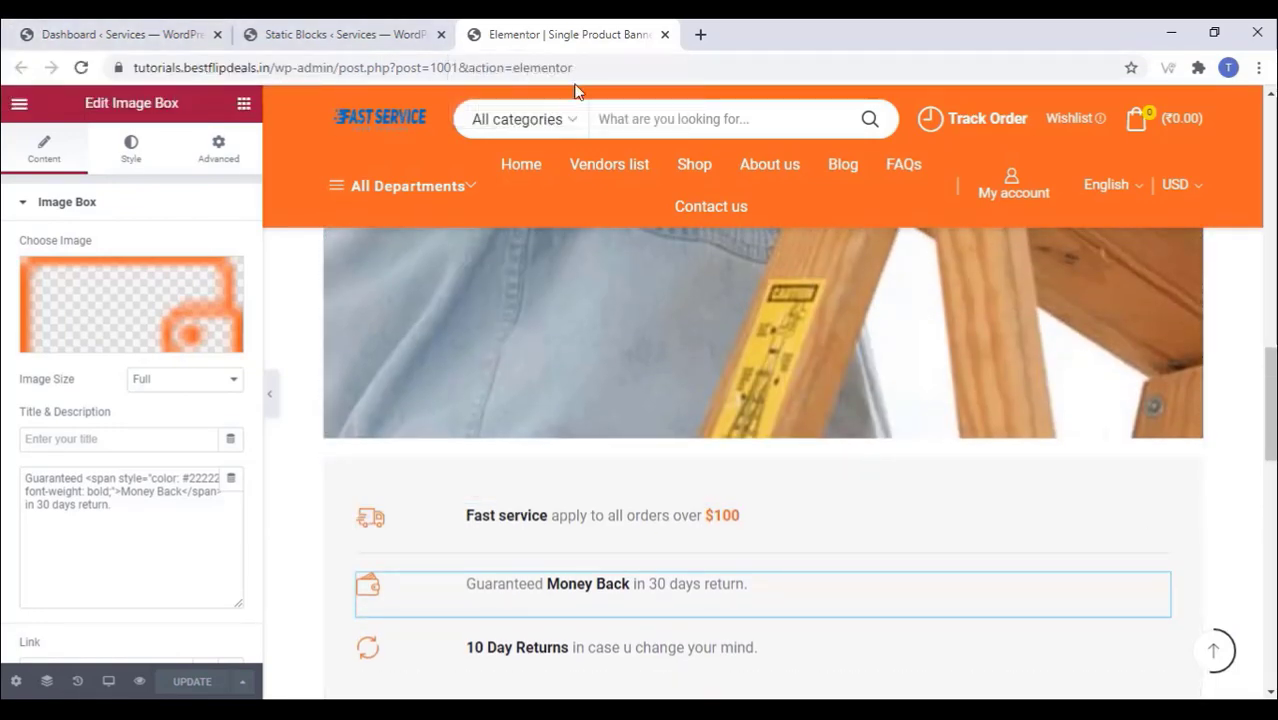
{"action": "left_click", "coordinate": [665, 37]}
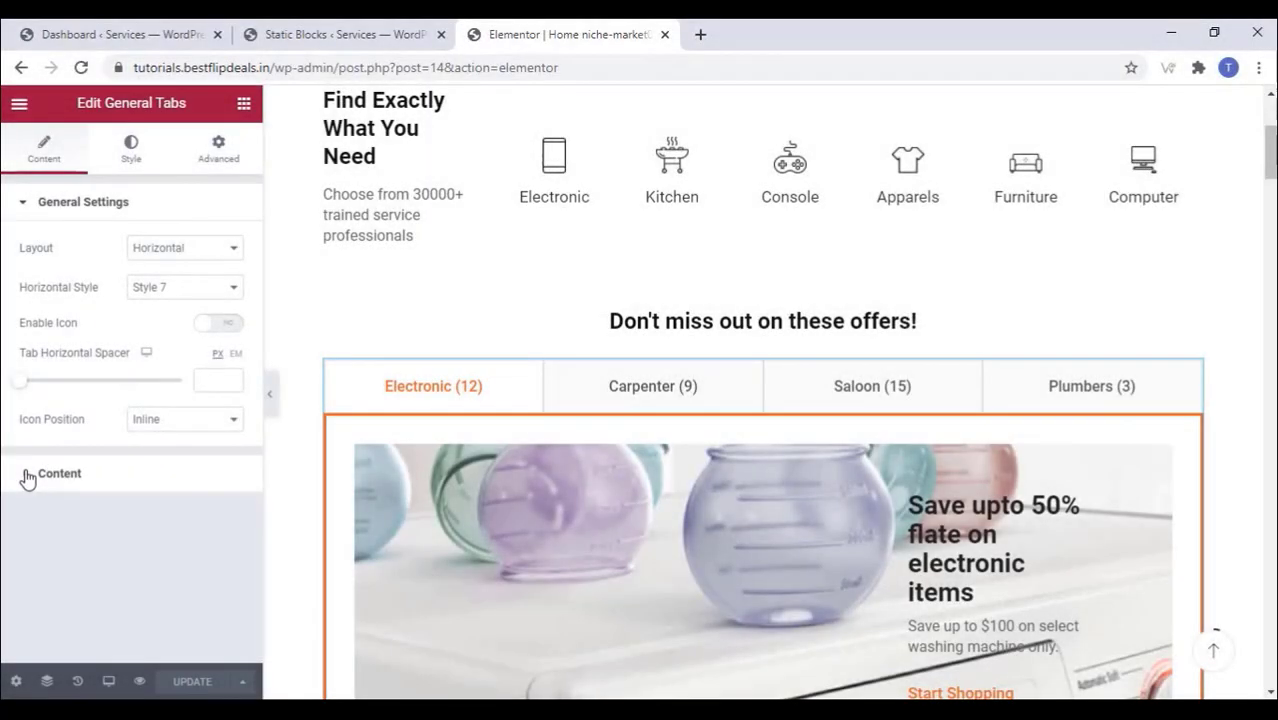
Step: Confirm the Electronic (12) tab uses the 'Electronic tab - niche-market02' static block, then return to Static Blocks
{"action": "left_click", "coordinate": [26, 474]}
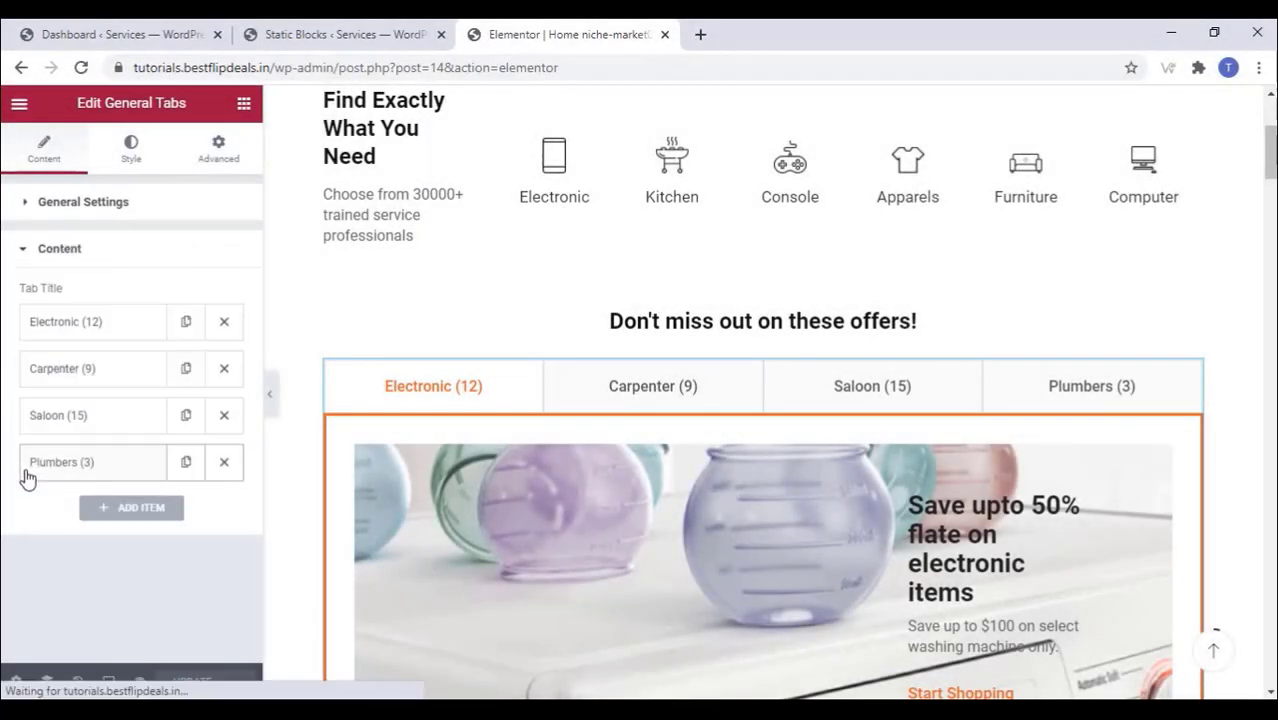
{"action": "left_click", "coordinate": [107, 324]}
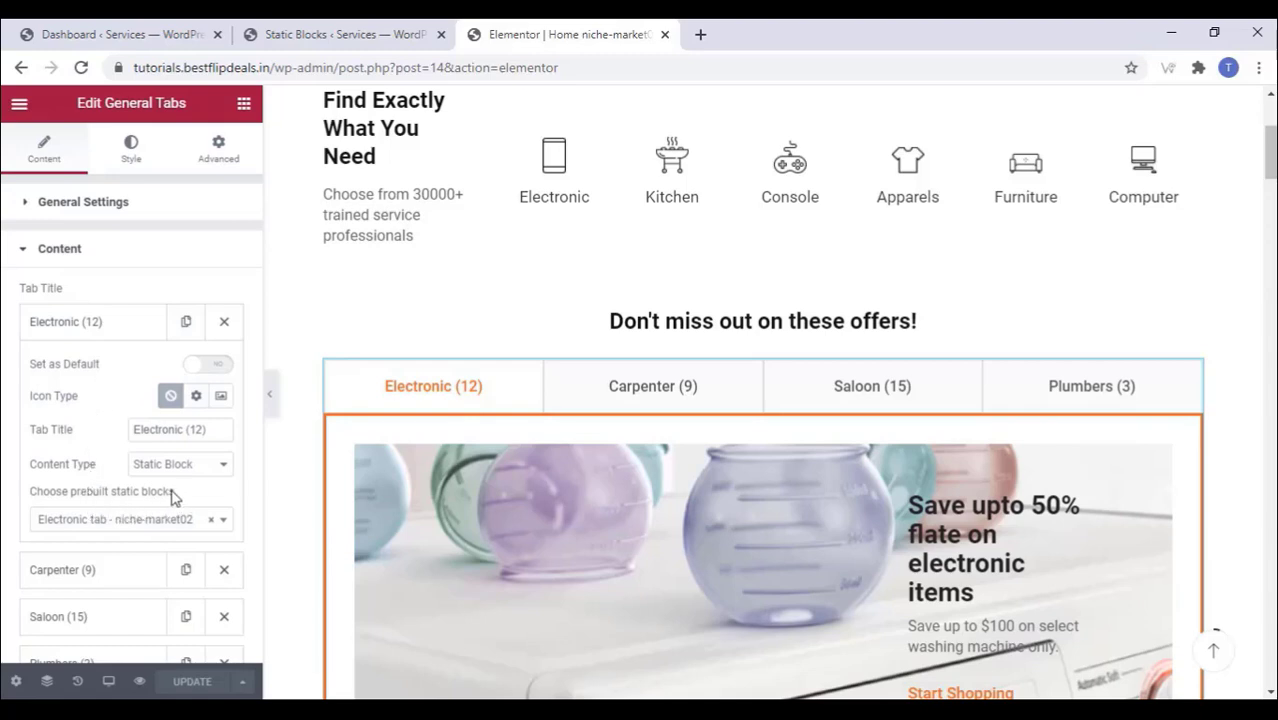
{"action": "left_click_drag", "start_coordinate": [174, 491], "coordinate": [28, 495]}
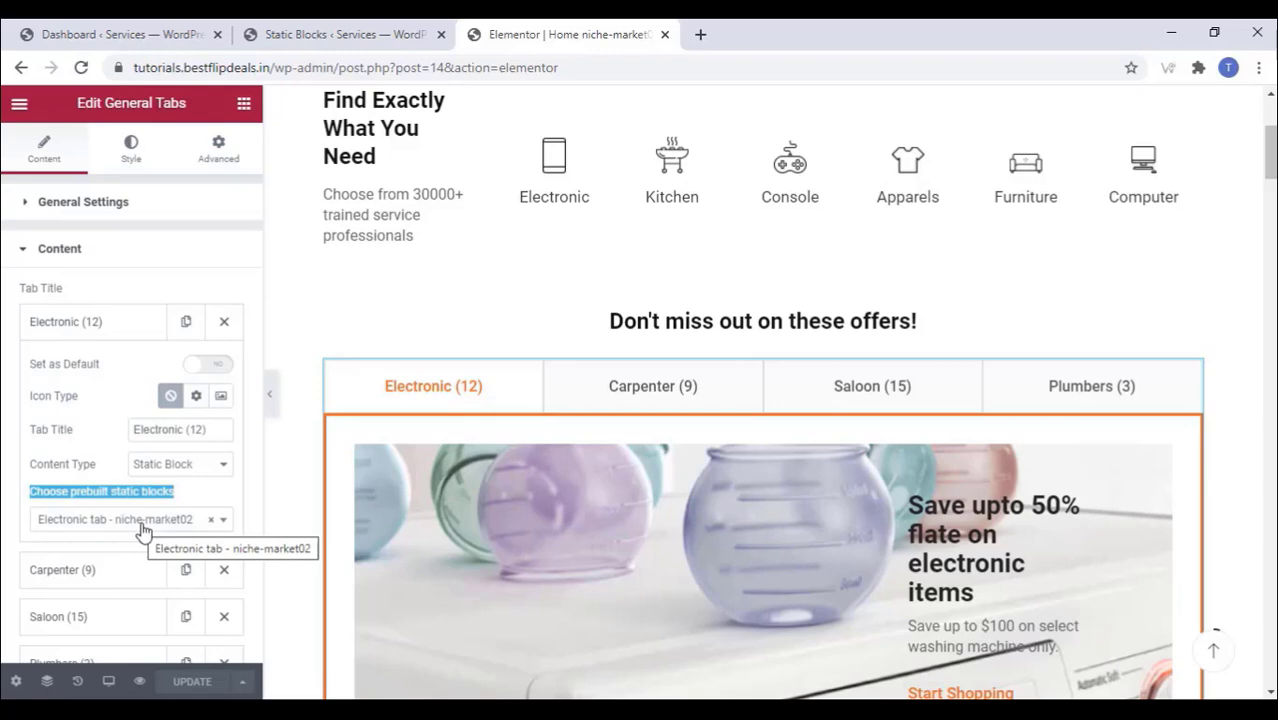
{"action": "left_click", "coordinate": [330, 34]}
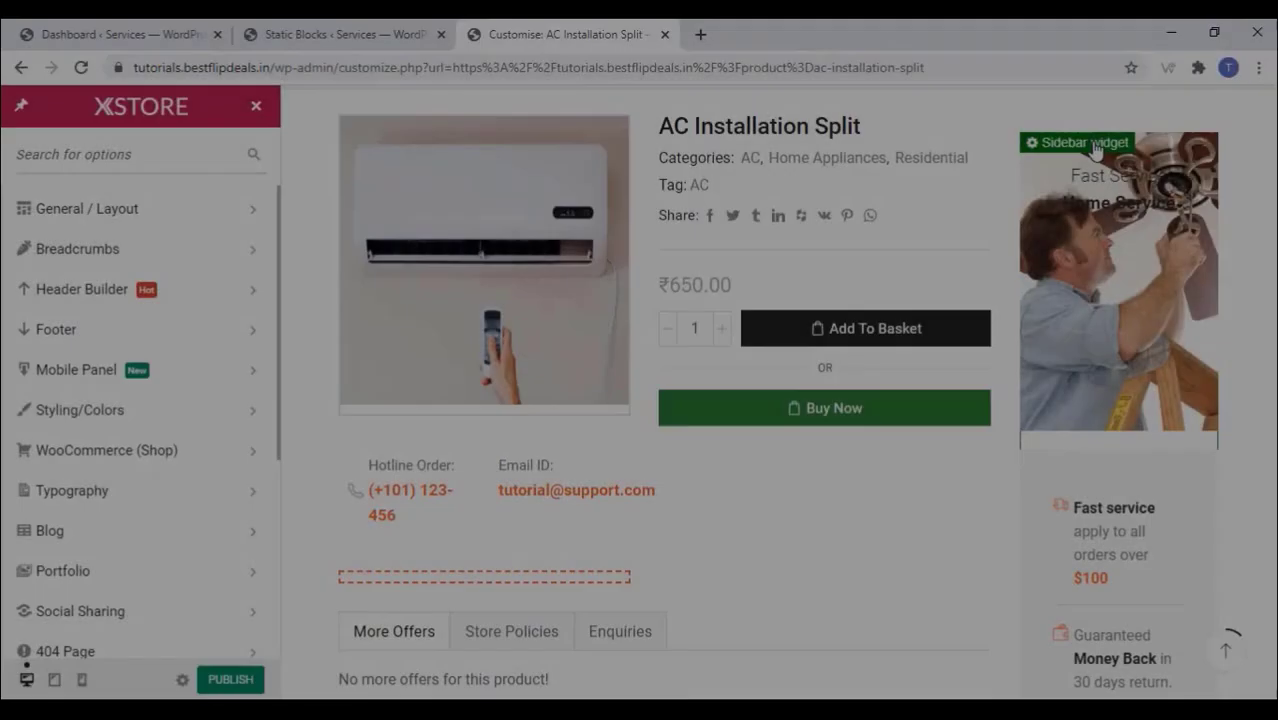
{"action": "left_click", "coordinate": [1095, 150]}
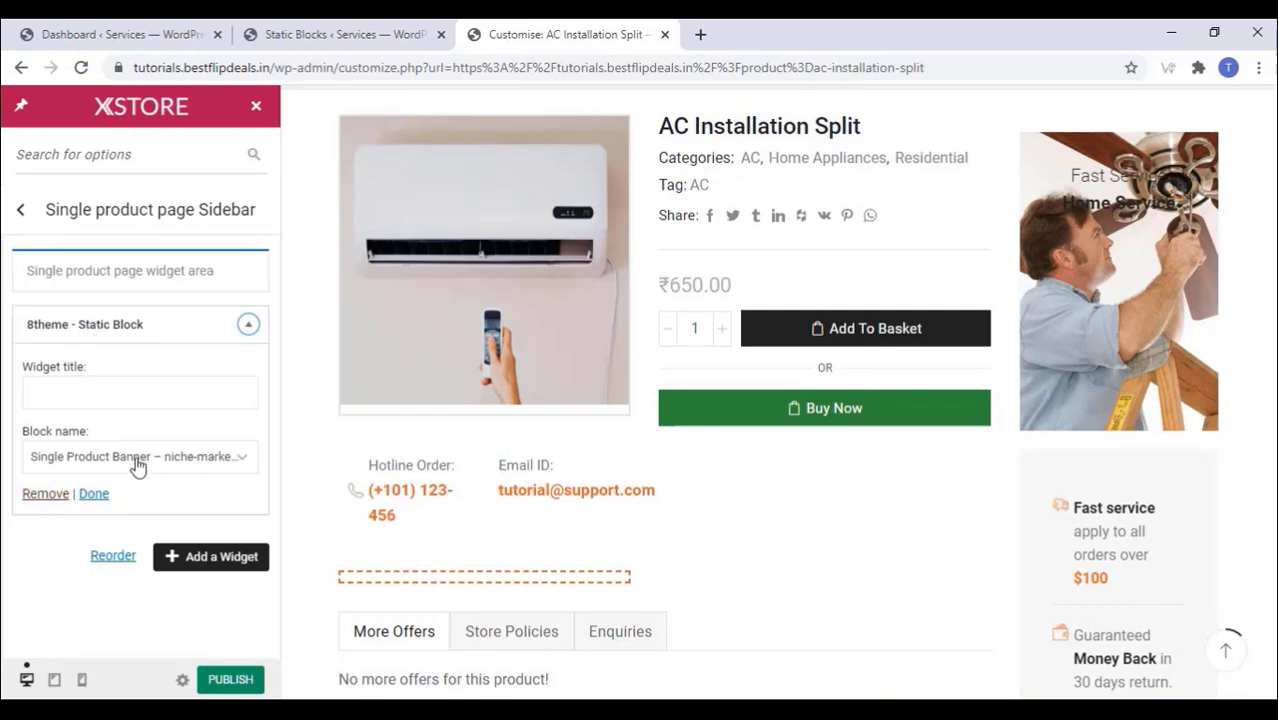
Step: Preview the updated Single Product Banner static block in a new tab
{"action": "left_click", "coordinate": [138, 460]}
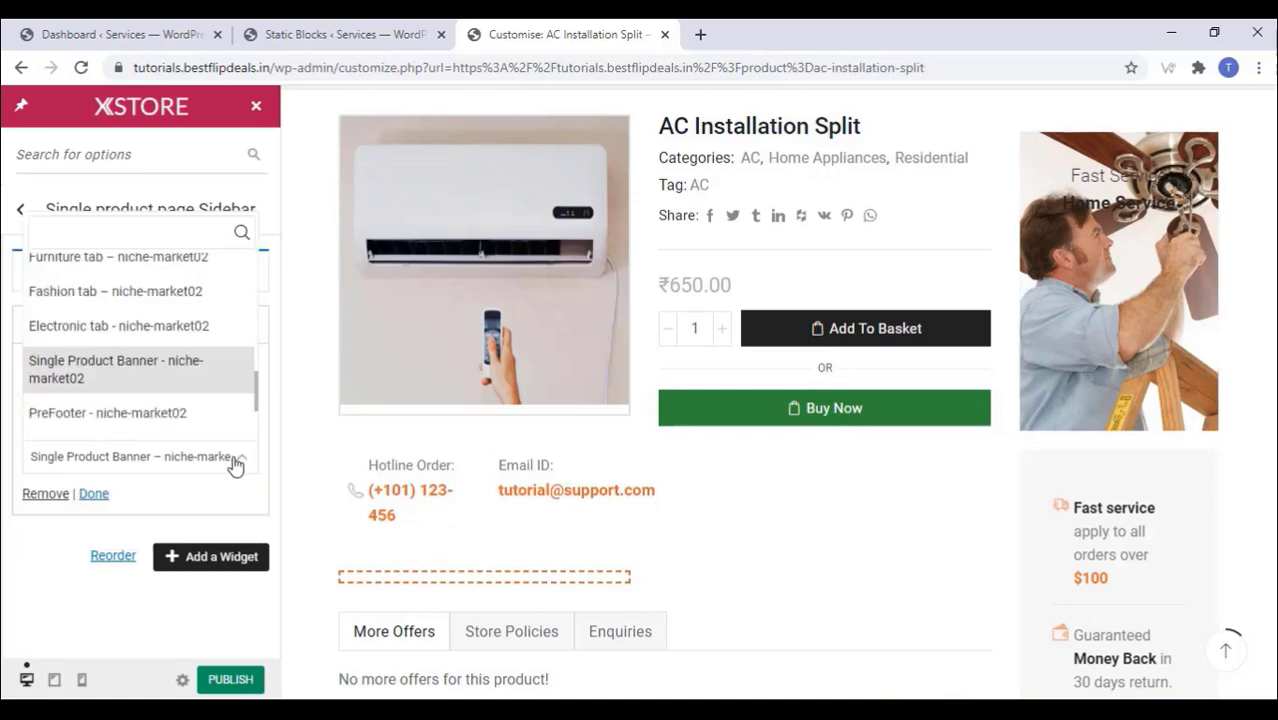
{"action": "left_click", "coordinate": [337, 37]}
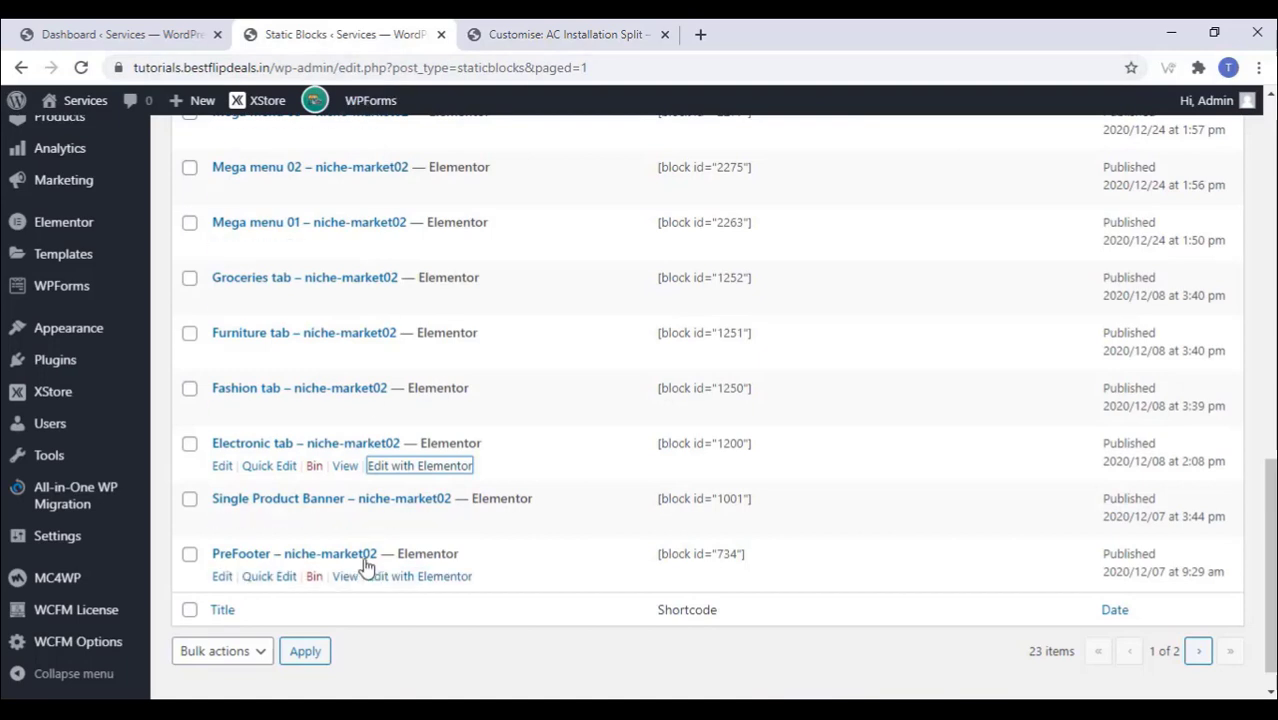
{"action": "left_click", "coordinate": [343, 522]}
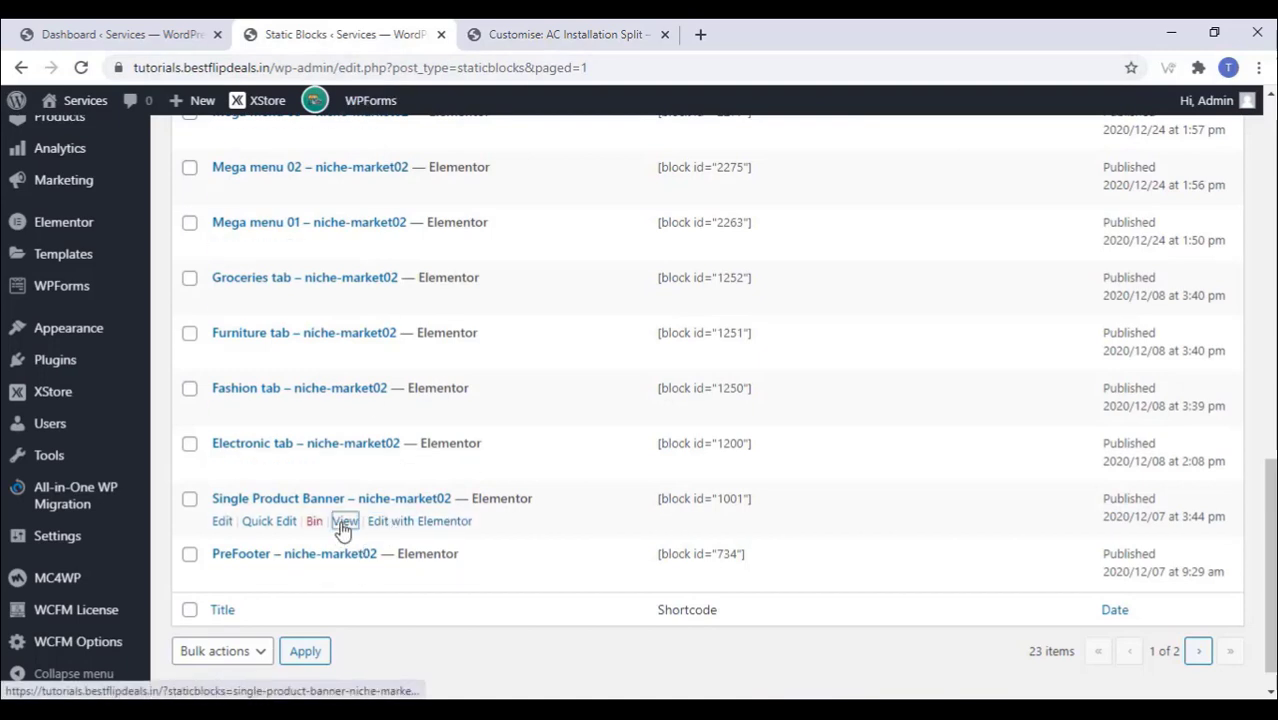
{"action": "right_click", "coordinate": [343, 528]}
{"action": "left_click", "coordinate": [380, 537]}
{"action": "left_click", "coordinate": [745, 32]}
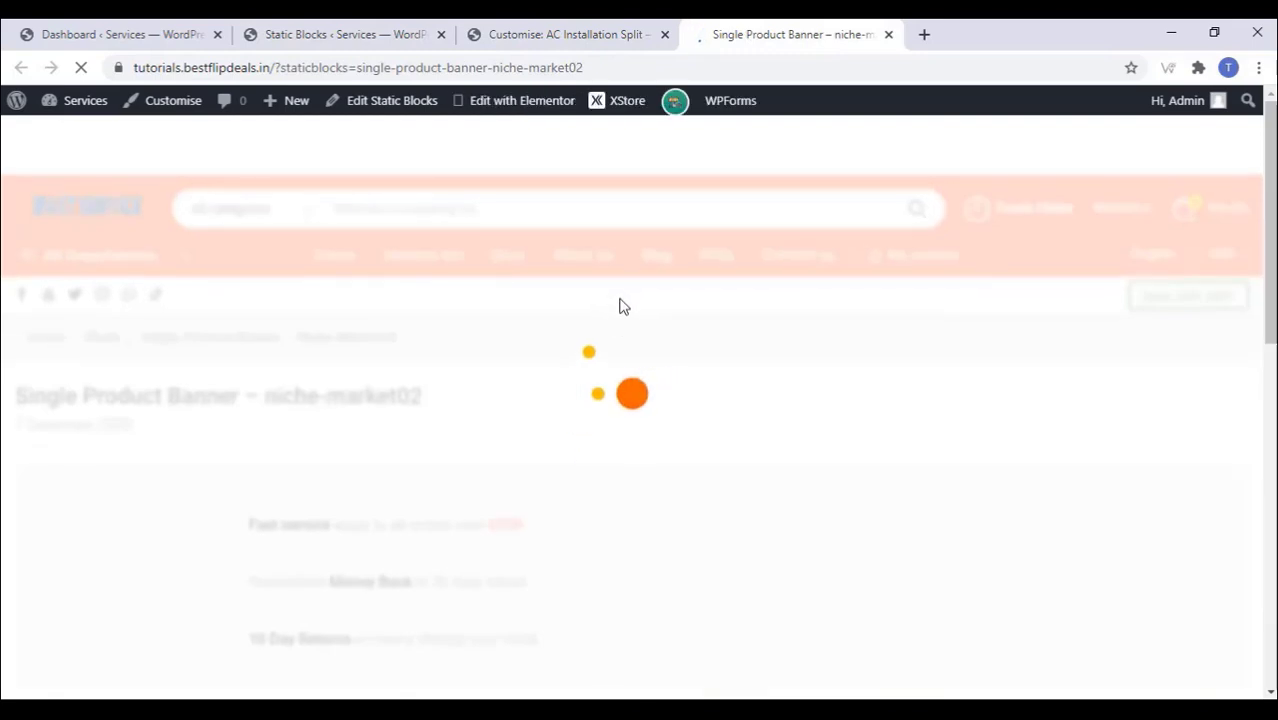
{"action": "scroll", "coordinate": [590, 320], "scroll_direction": "down", "scroll_amount": 5}
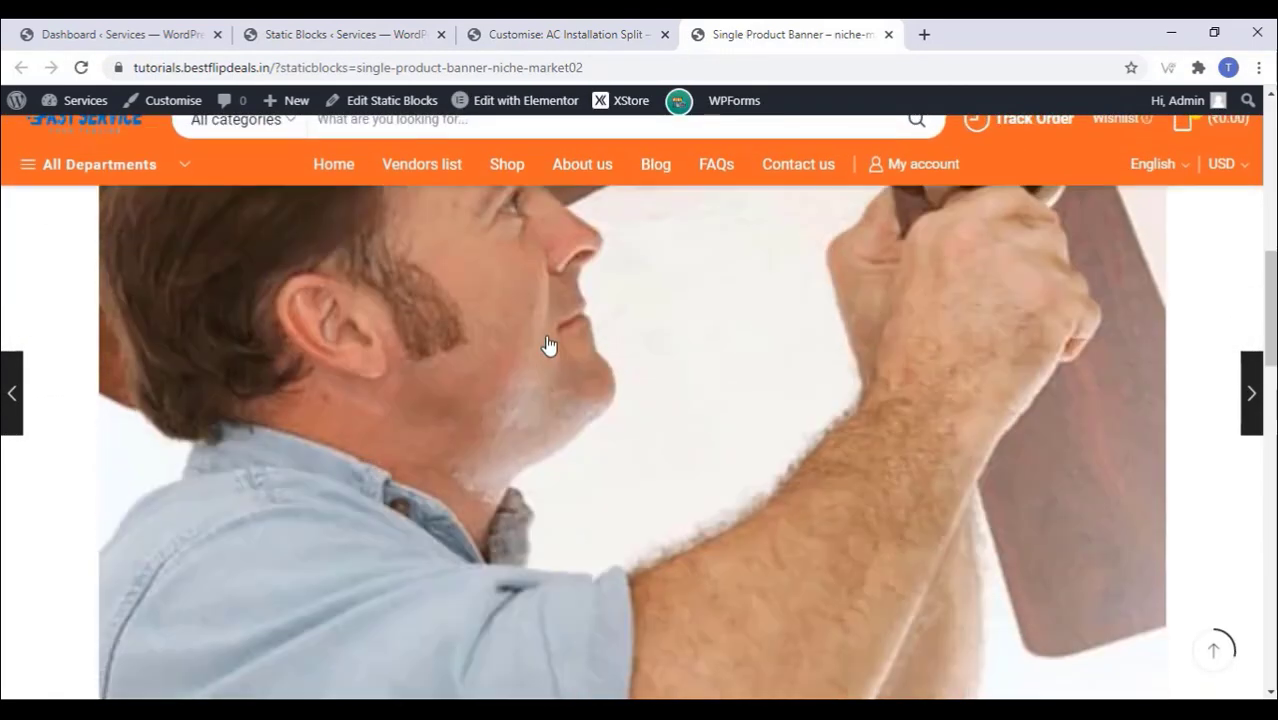
{"action": "scroll", "coordinate": [548, 345], "scroll_direction": "down", "scroll_amount": 10}
{"action": "scroll", "coordinate": [549, 347], "scroll_direction": "up", "scroll_amount": 3}
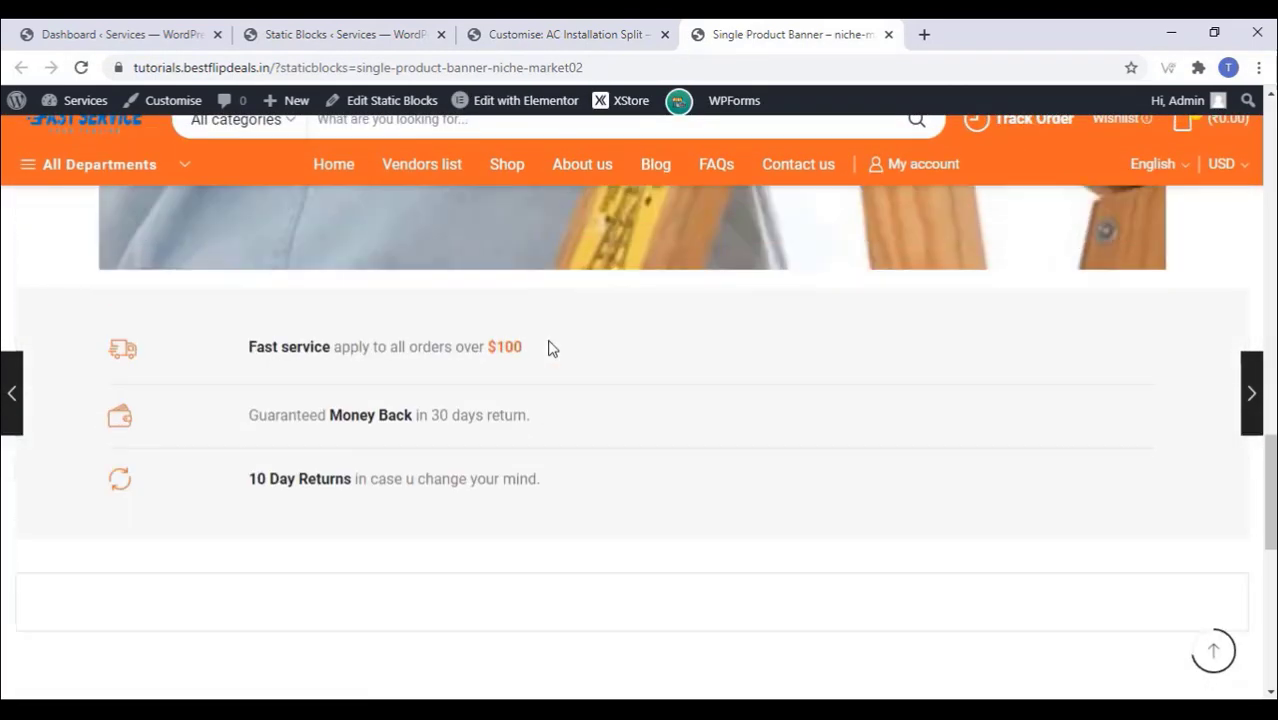
Step: Scroll the AC Installation Split product page to check its Add To Basket button
{"action": "left_click", "coordinate": [888, 35]}
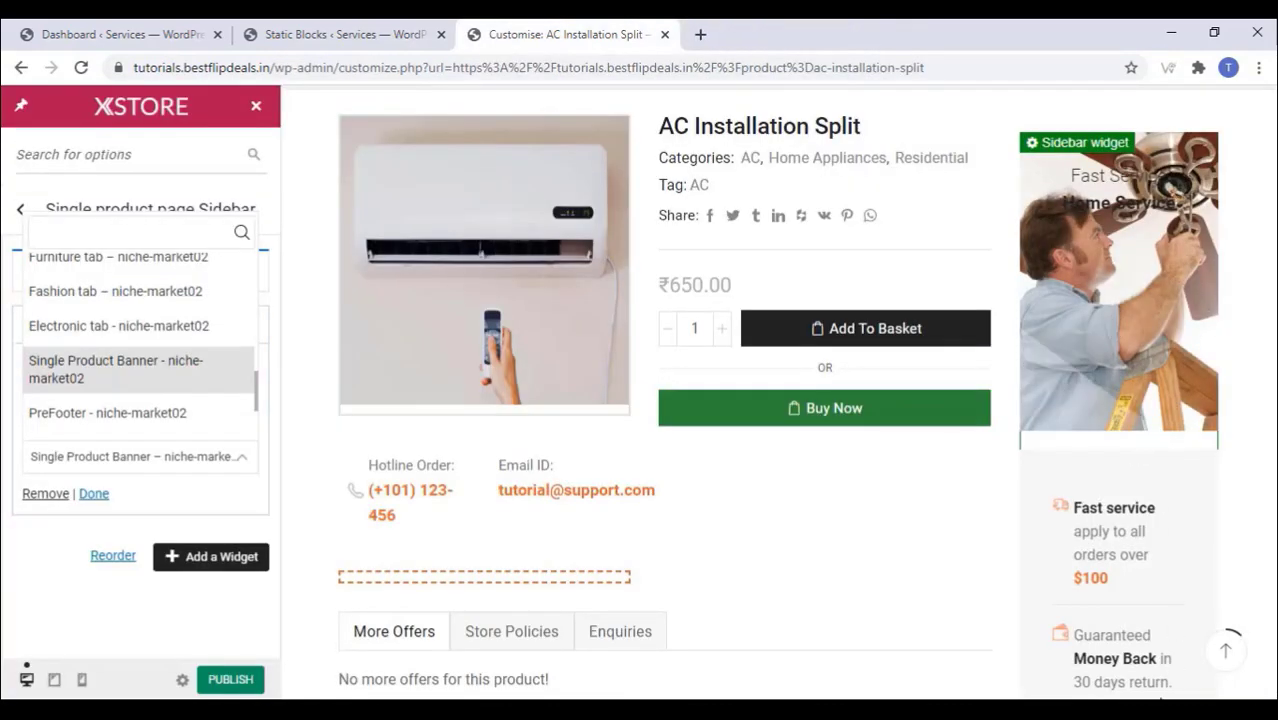
{"action": "scroll", "coordinate": [1083, 592], "scroll_direction": "down", "scroll_amount": 2}
{"action": "scroll", "coordinate": [1083, 592], "scroll_direction": "down", "scroll_amount": 3}
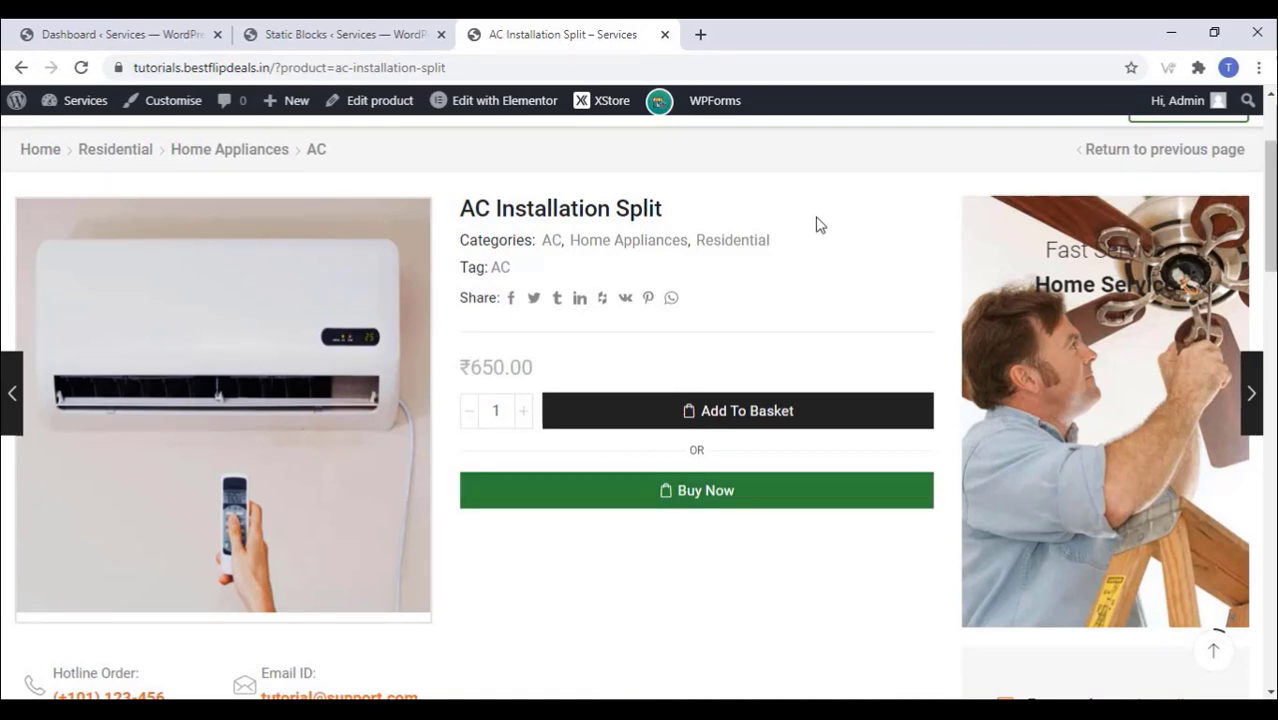
{"action": "scroll", "coordinate": [810, 245], "scroll_direction": "down", "scroll_amount": 1}
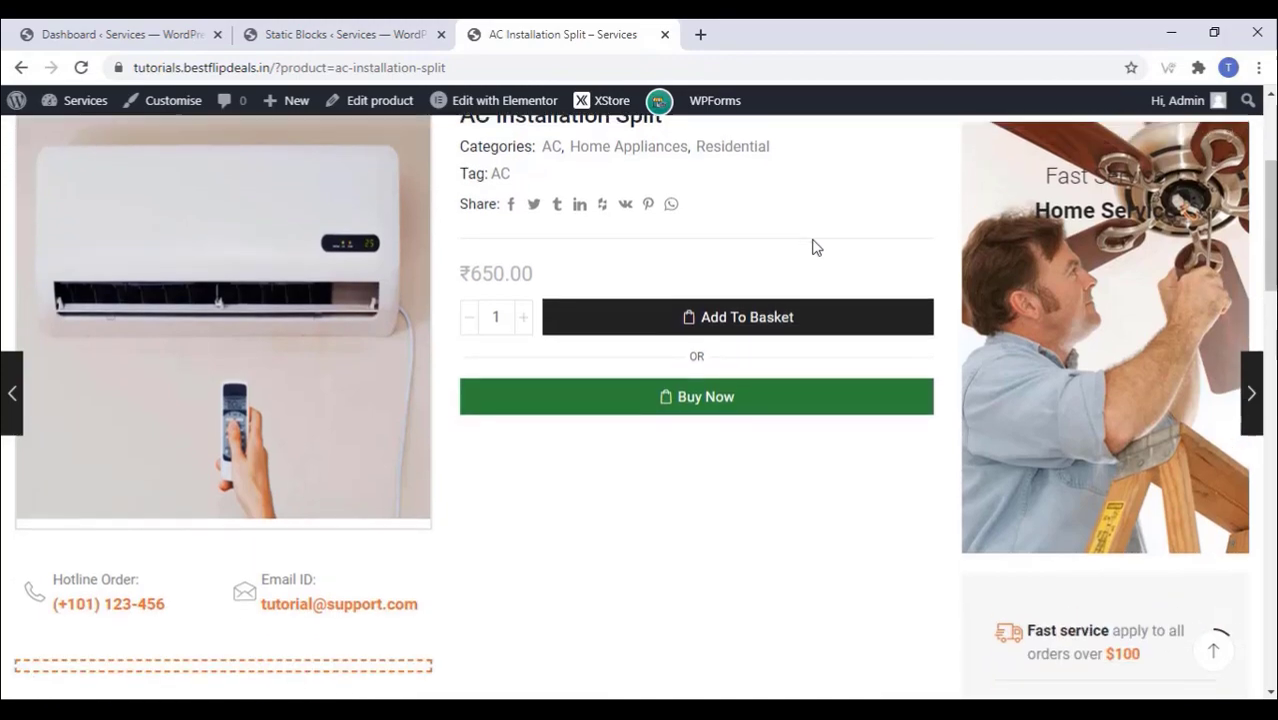
{"action": "scroll", "coordinate": [810, 245], "scroll_direction": "up", "scroll_amount": 1}
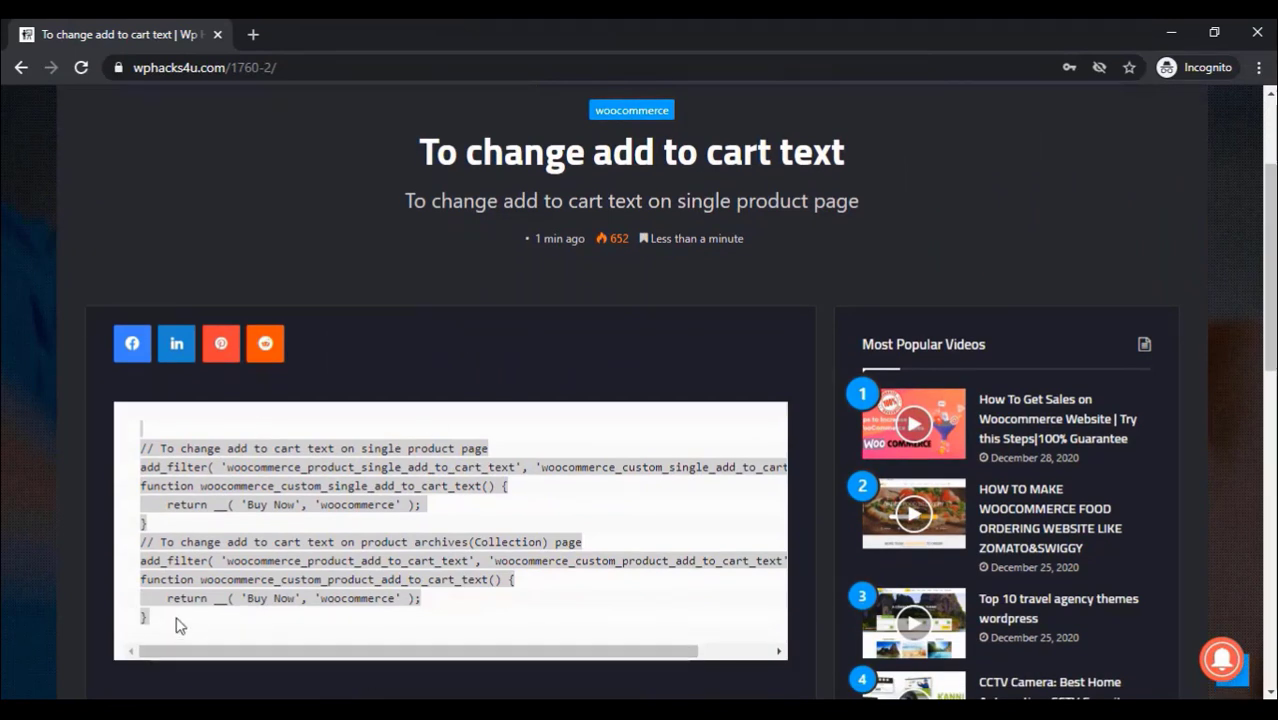
Step: Copy the add-to-cart text code snippet from wphacks4u.com and return to the WordPress Dashboard
{"action": "left_click_drag", "start_coordinate": [168, 622], "coordinate": [124, 444]}
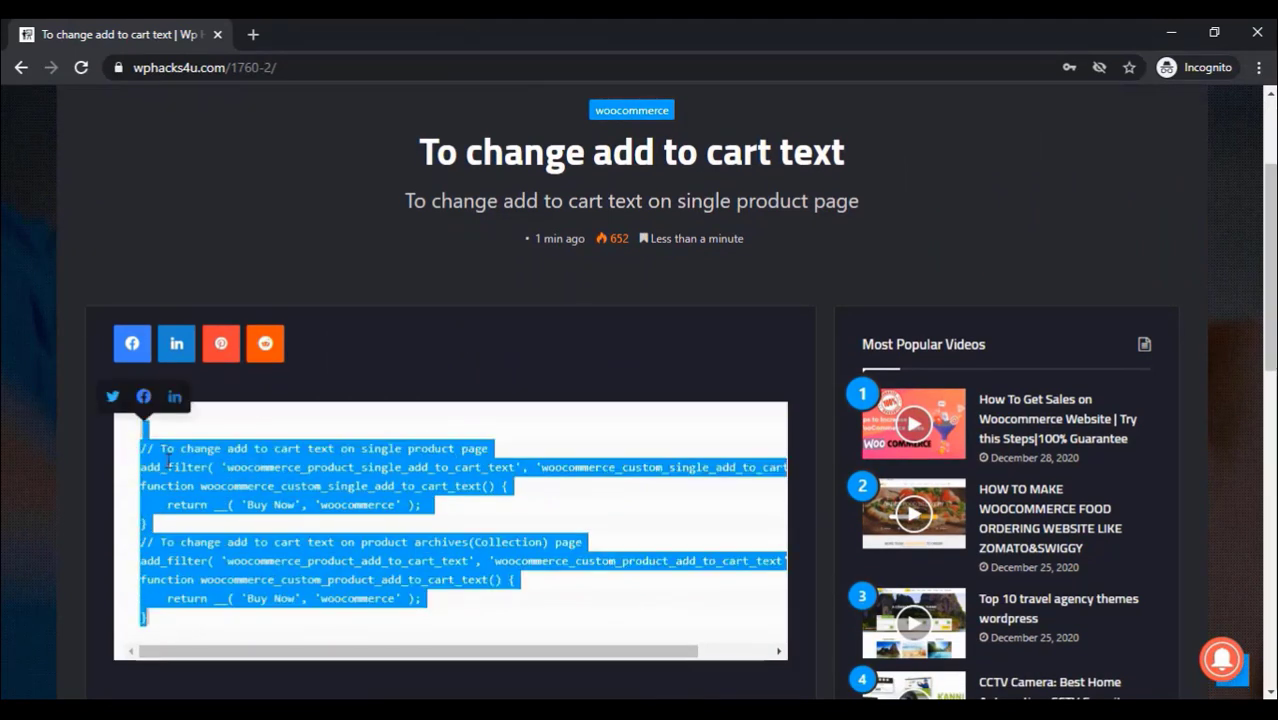
{"action": "right_click", "coordinate": [168, 460]}
{"action": "left_click", "coordinate": [222, 478]}
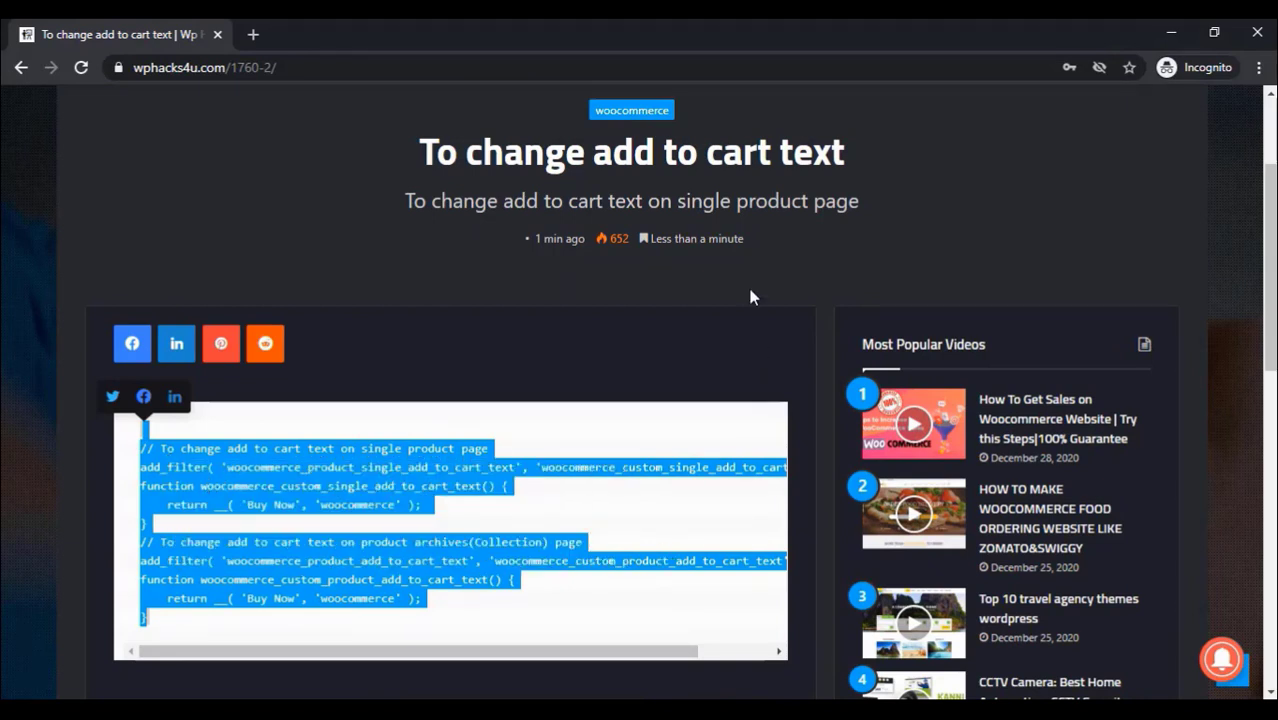
{"action": "left_click", "coordinate": [1173, 33]}
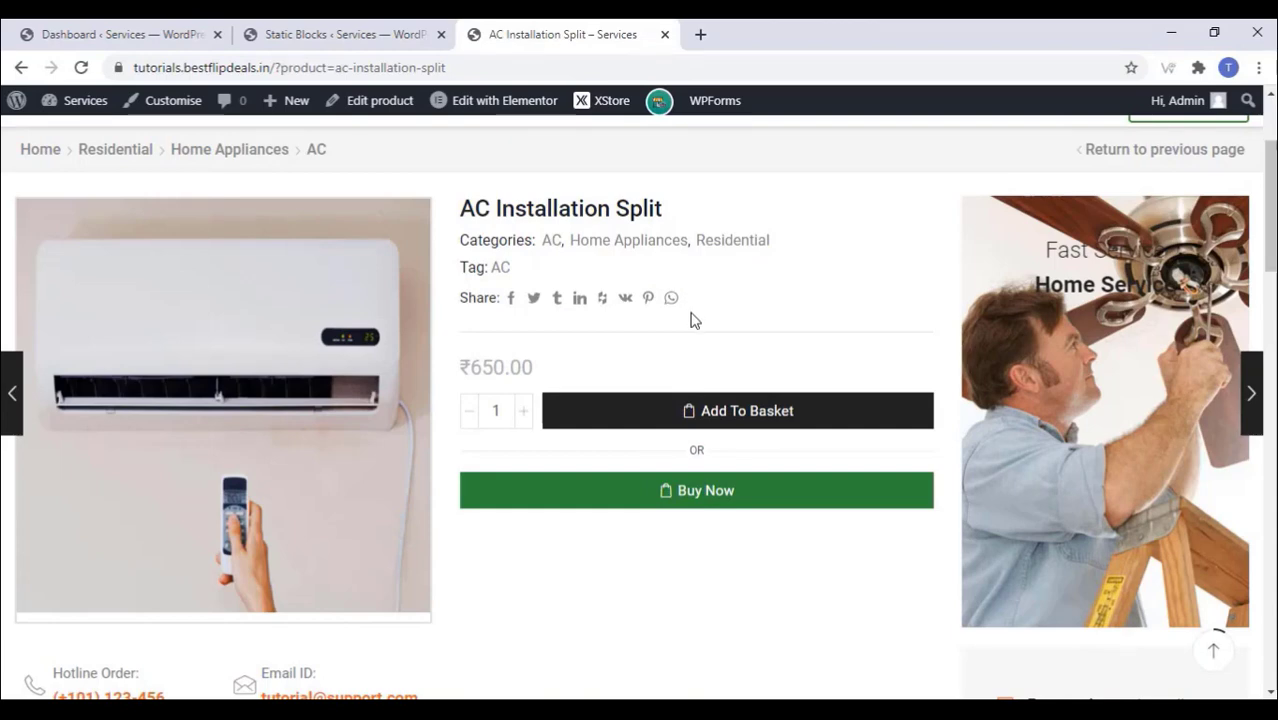
{"action": "left_click", "coordinate": [134, 36]}
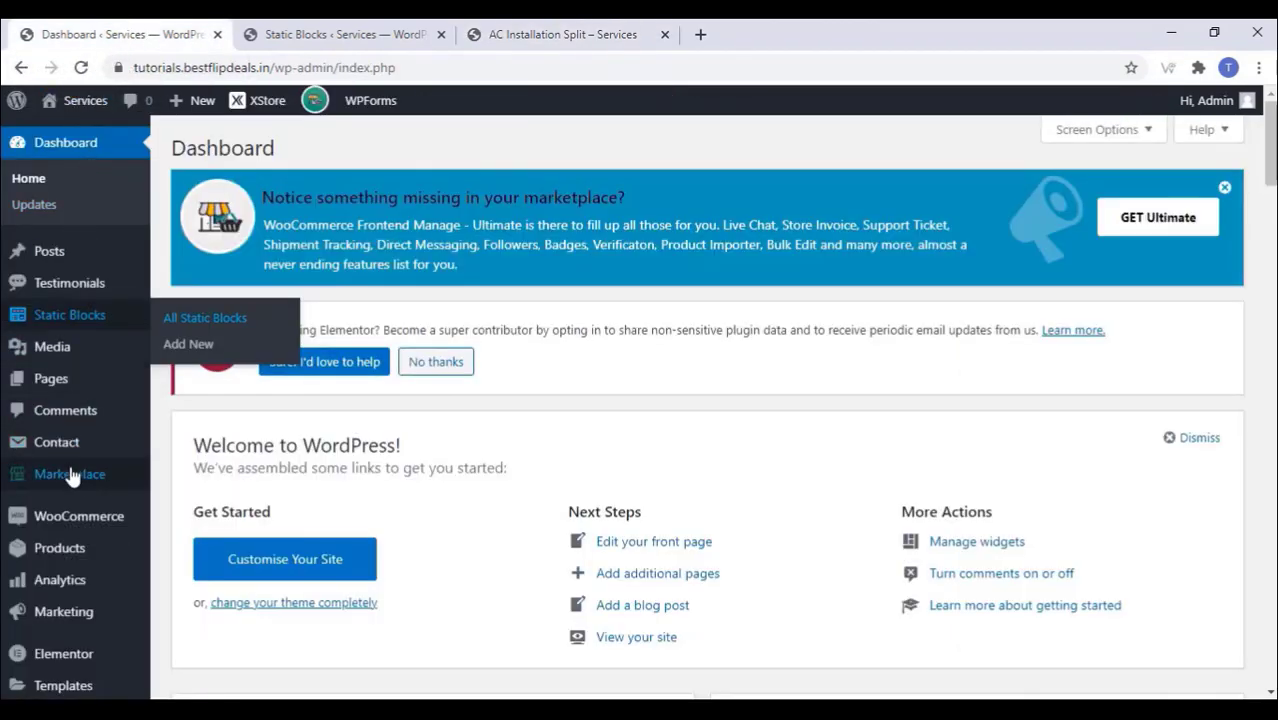
Step: Open the XStore Child theme's functions.php in the Theme Editor
{"action": "scroll", "coordinate": [70, 478], "scroll_direction": "down", "scroll_amount": 3}
{"action": "scroll", "coordinate": [70, 478], "scroll_direction": "down", "scroll_amount": 1}
{"action": "mouse_move", "coordinate": [80, 395]}
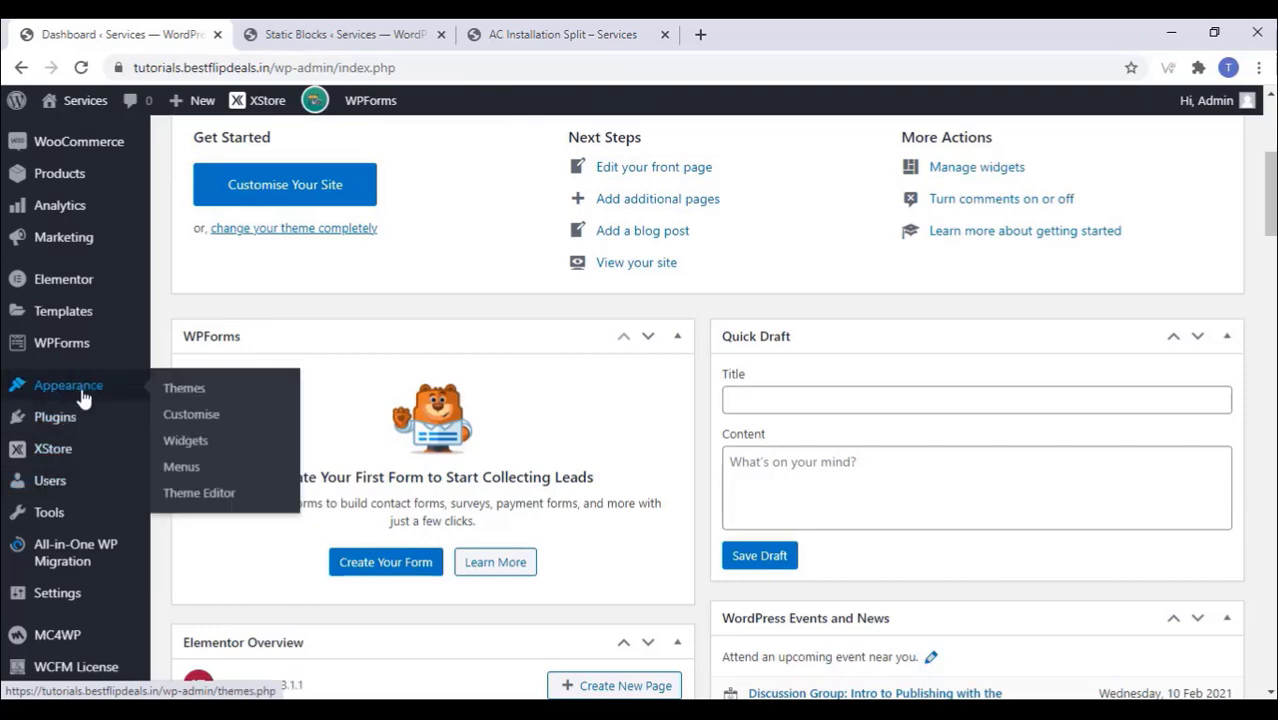
{"action": "left_click", "coordinate": [201, 496]}
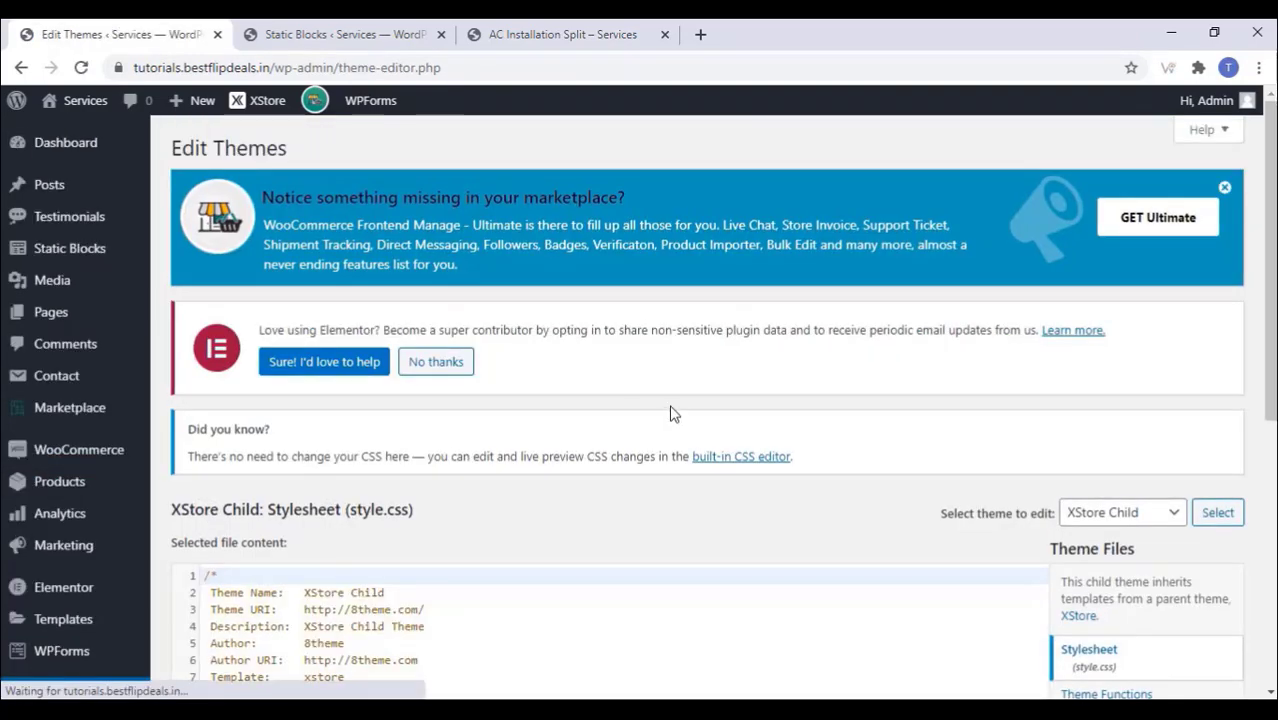
{"action": "scroll", "coordinate": [672, 413], "scroll_direction": "down", "scroll_amount": 5}
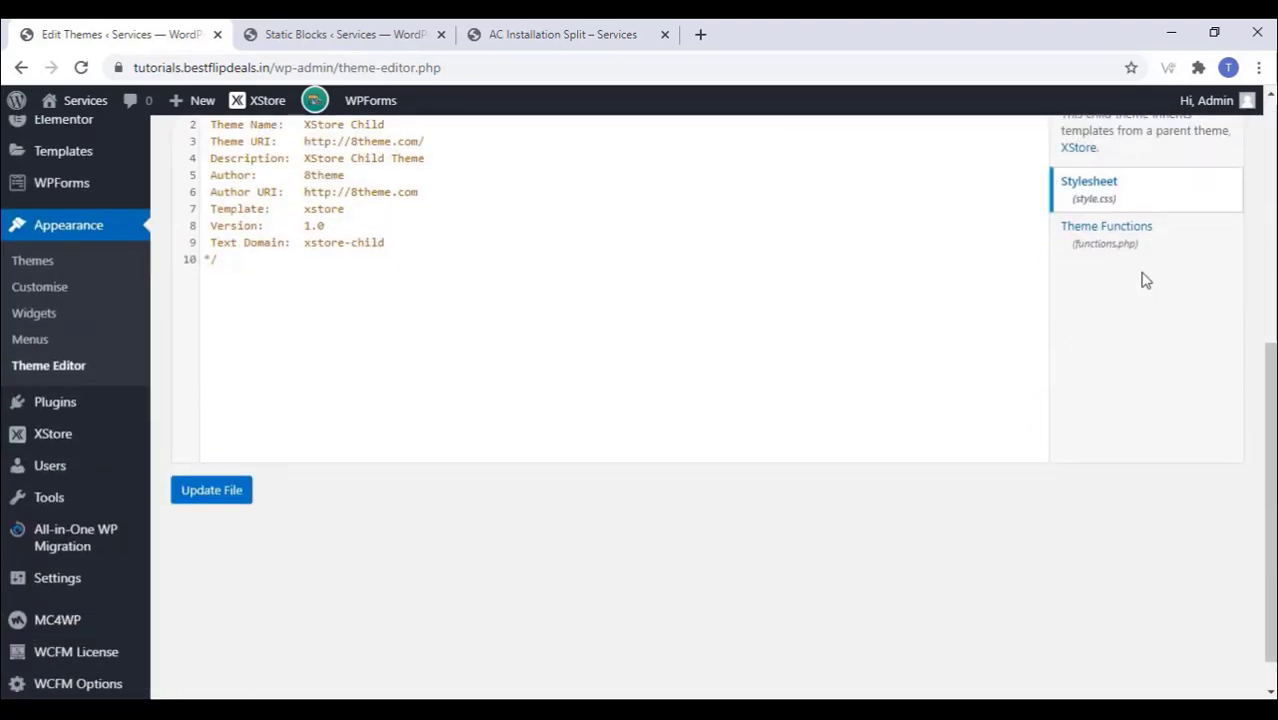
{"action": "left_click", "coordinate": [1113, 234]}
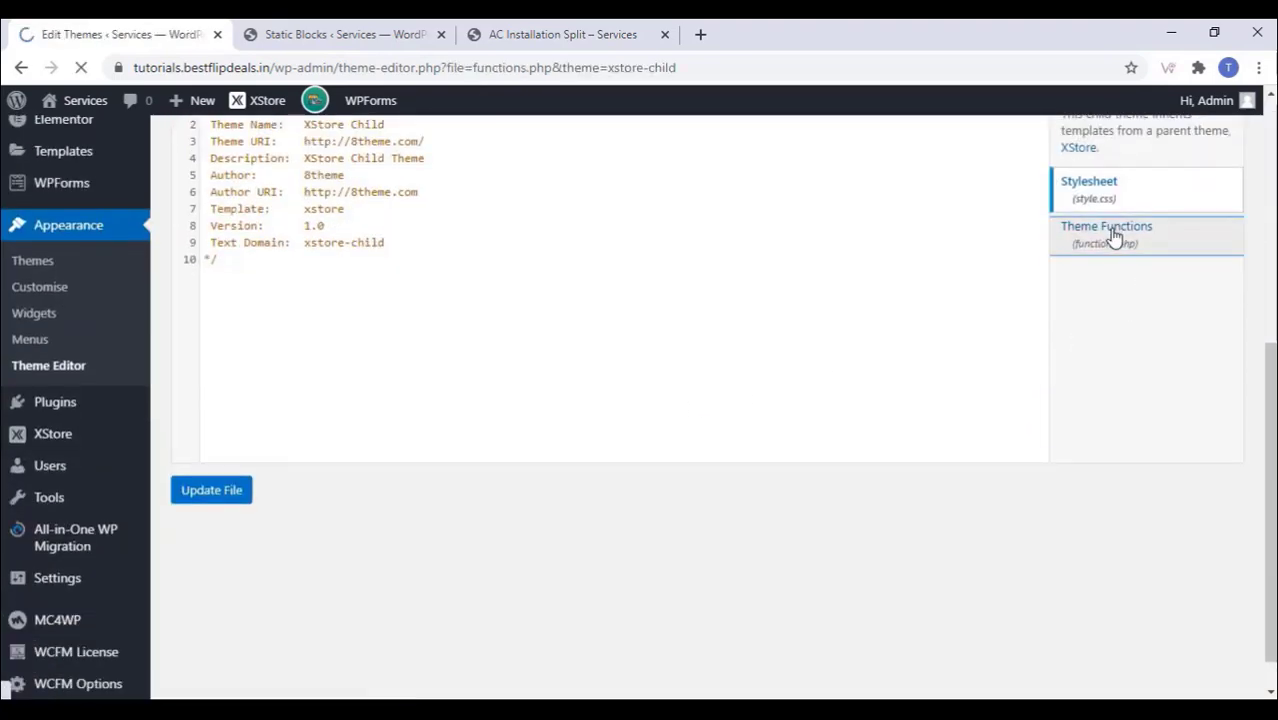
Step: Paste the copied add-to-cart filter snippet on a new line below the existing code
{"action": "scroll", "coordinate": [500, 420], "scroll_direction": "down", "scroll_amount": 3}
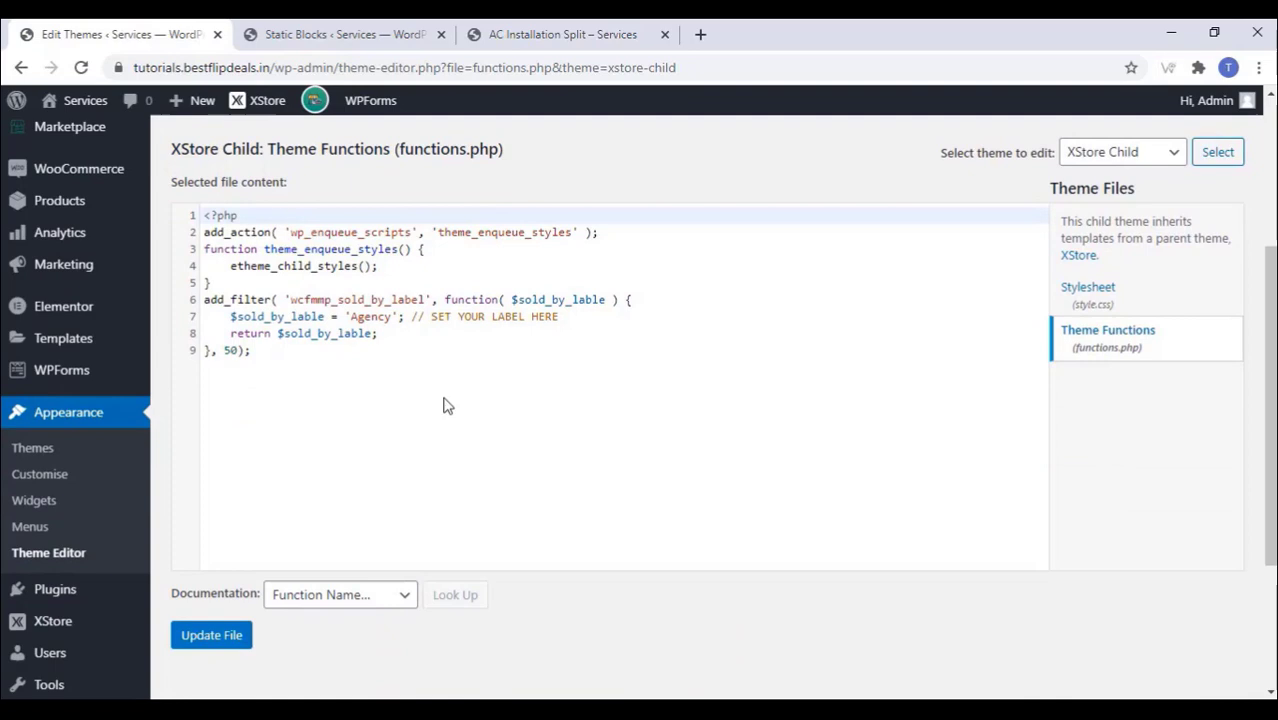
{"action": "left_click", "coordinate": [267, 351]}
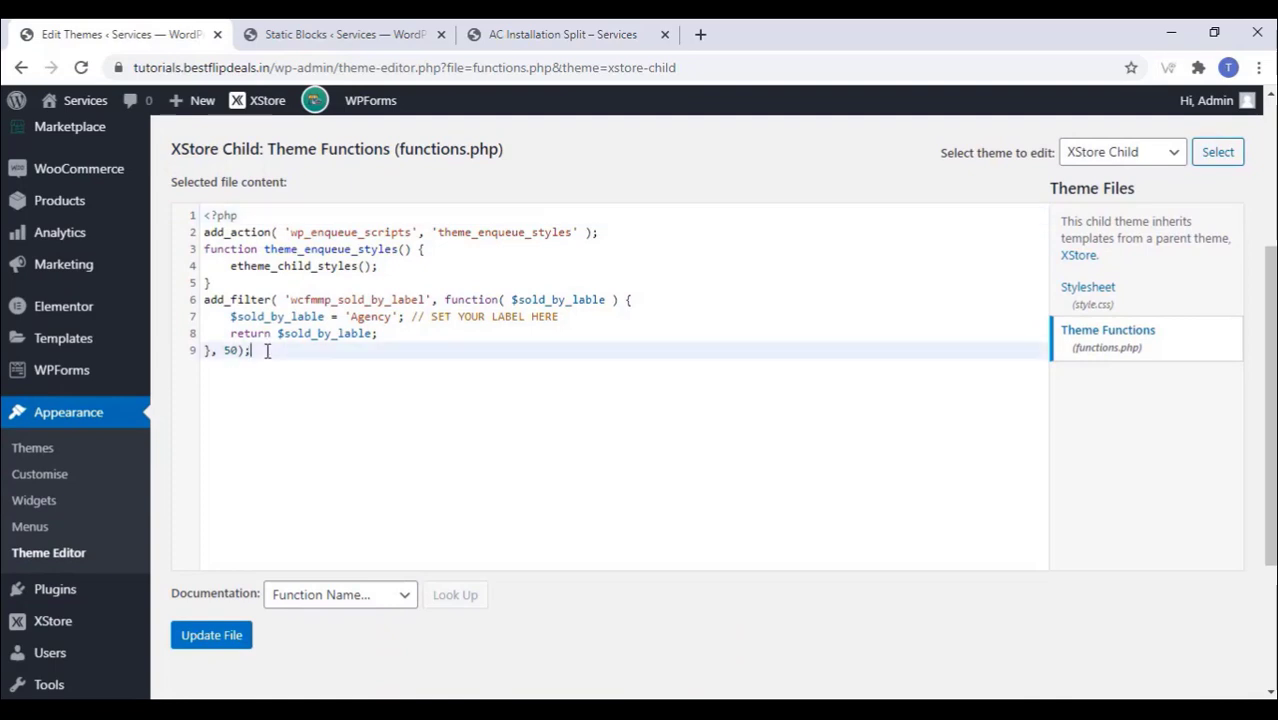
{"action": "key", "text": "Return"}
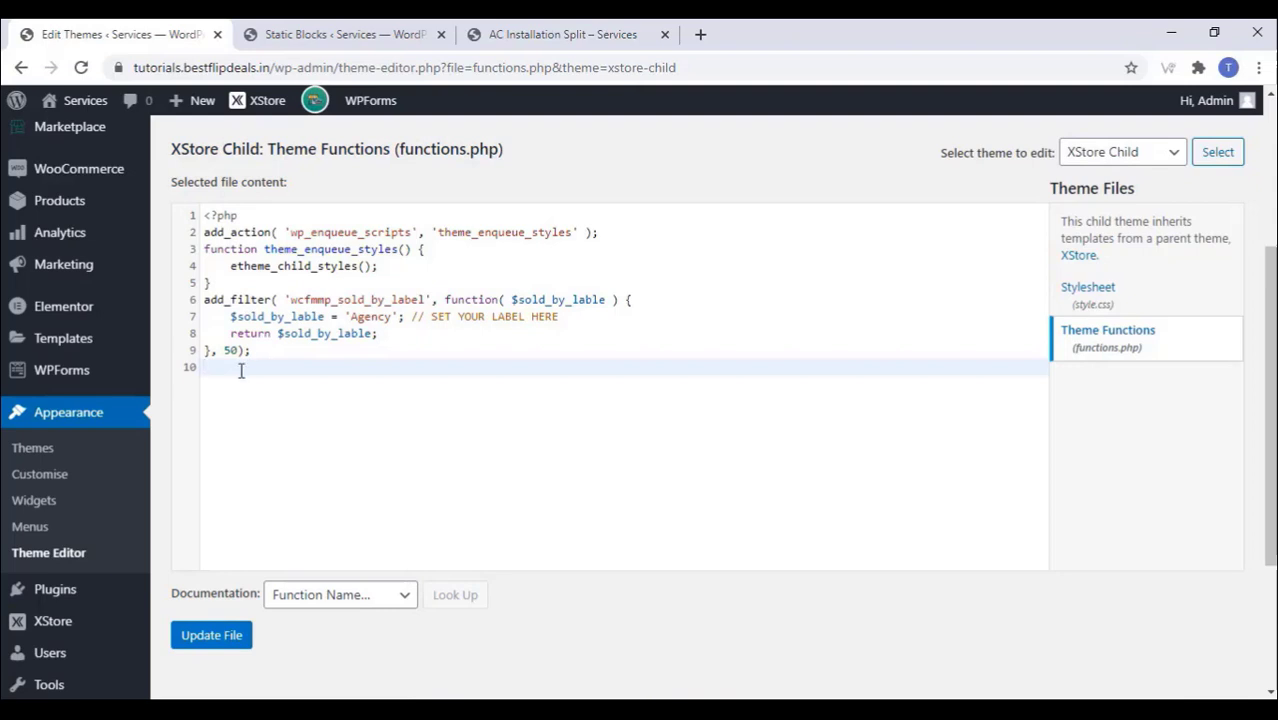
{"action": "right_click", "coordinate": [235, 368]}
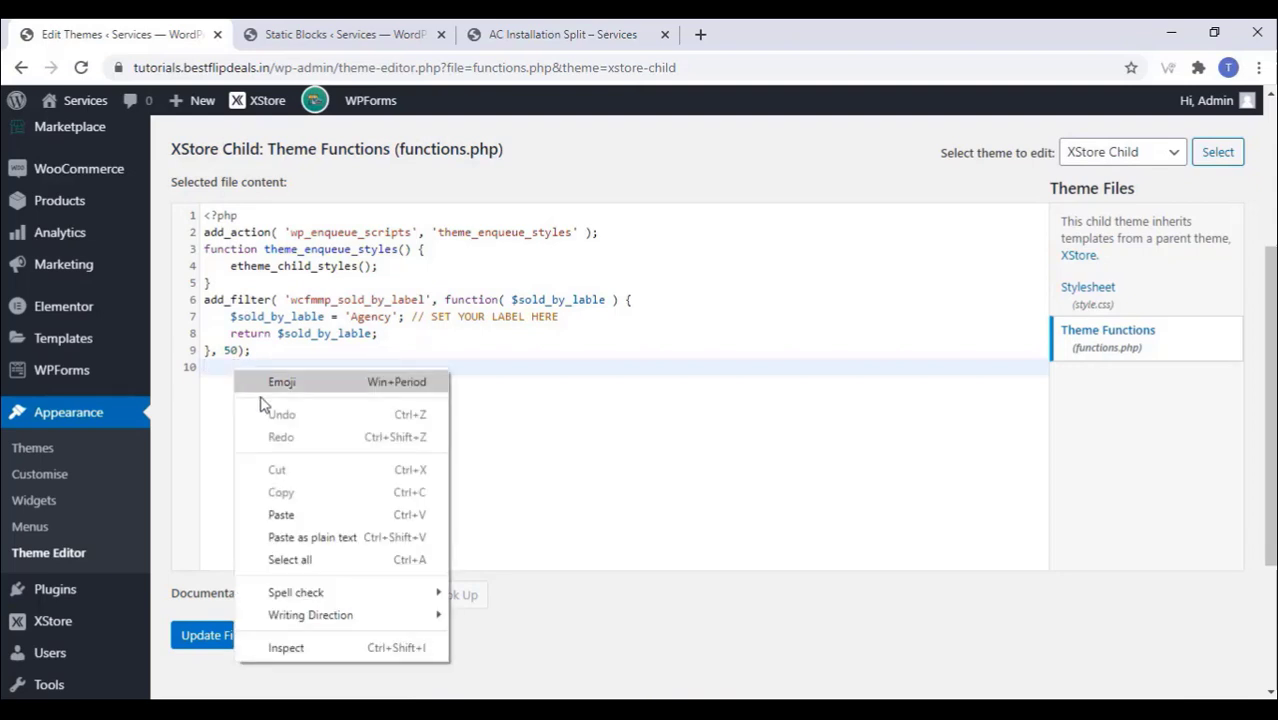
{"action": "left_click", "coordinate": [282, 515]}
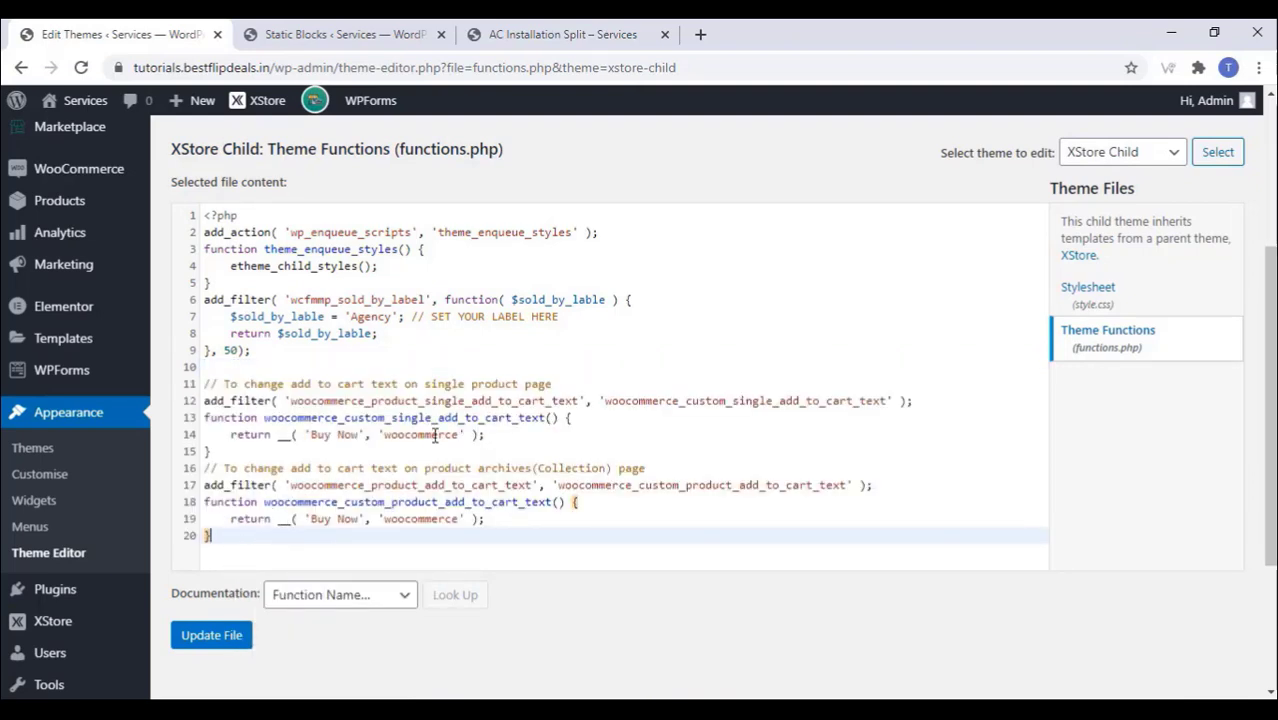
{"action": "left_click", "coordinate": [360, 435]}
Step: Change both 'Buy Now' labels in functions.php, on lines 14 and 19, to 'Add Package'
{"action": "key", "text": "BackSpace"}
{"action": "key", "text": "BackSpace"}
{"action": "key", "text": "BackSpace"}
{"action": "key", "text": "BackSpace"}
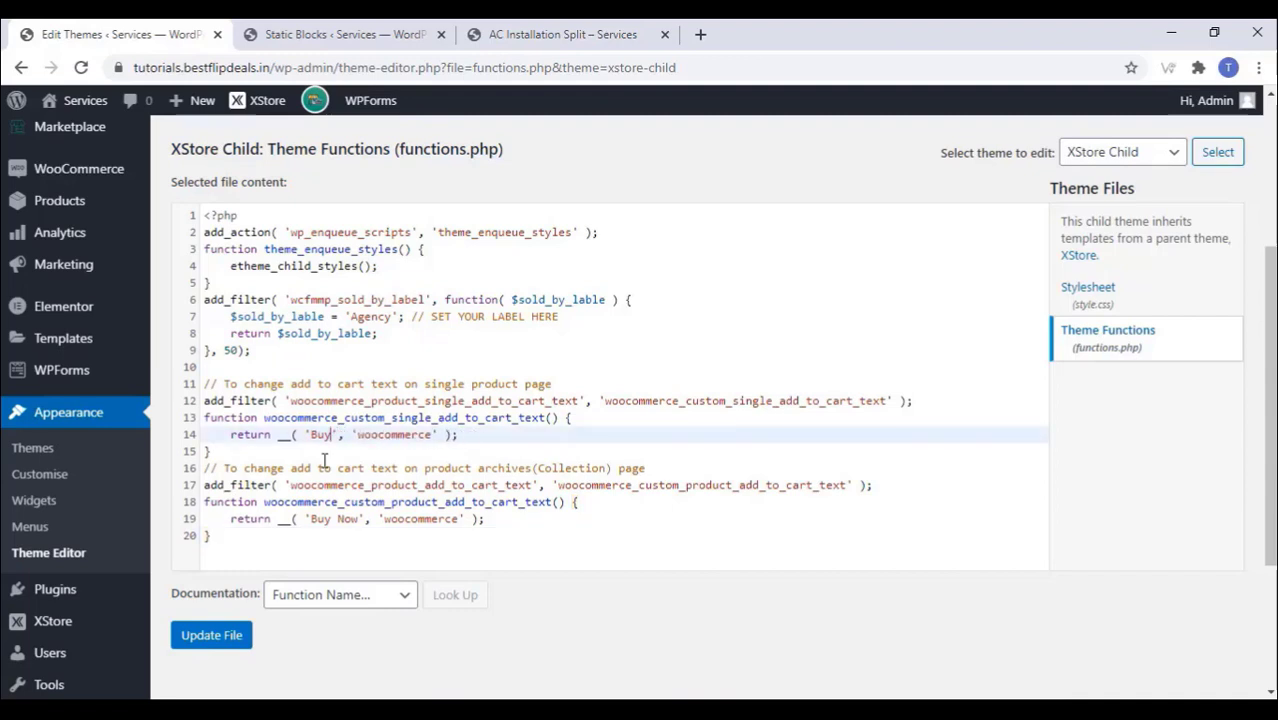
{"action": "key", "text": "BackSpace"}
{"action": "key", "text": "BackSpace"}
{"action": "key", "text": "BackSpace"}
{"action": "type", "text": "Add To Package"}
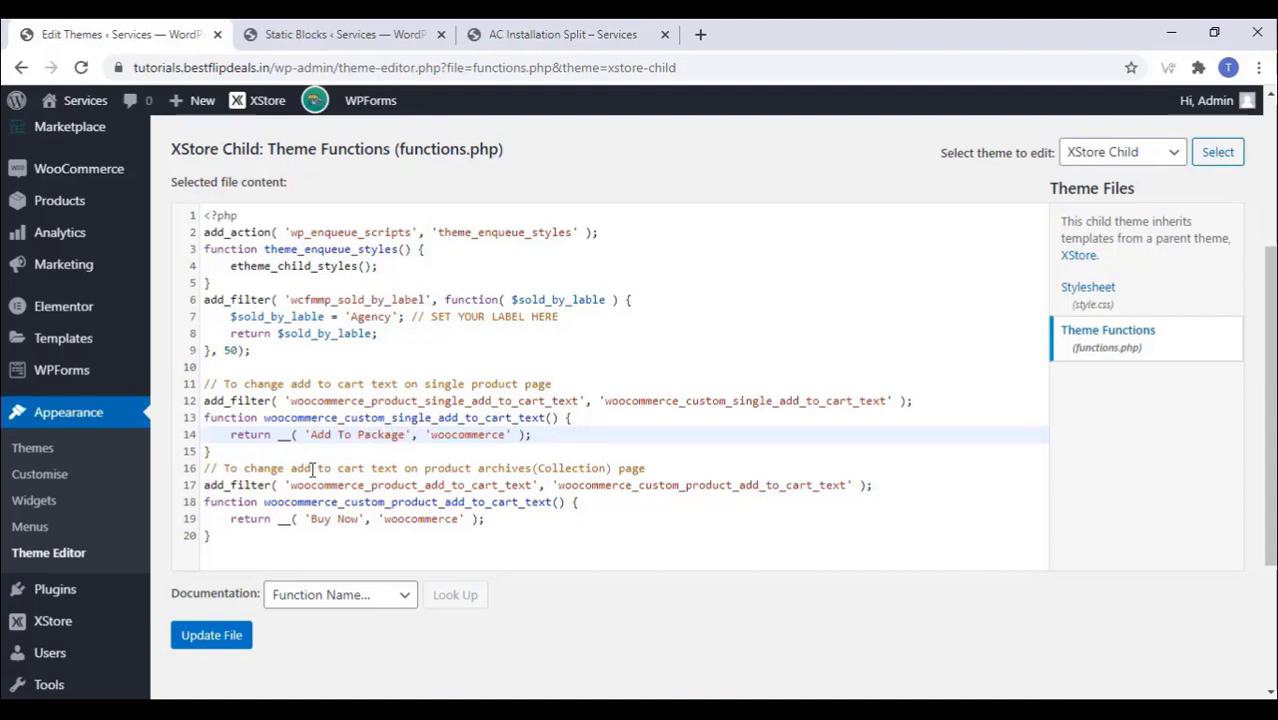
{"action": "key", "text": "BackSpace"}
{"action": "key", "text": "BackSpace"}
{"action": "key", "text": "BackSpace"}
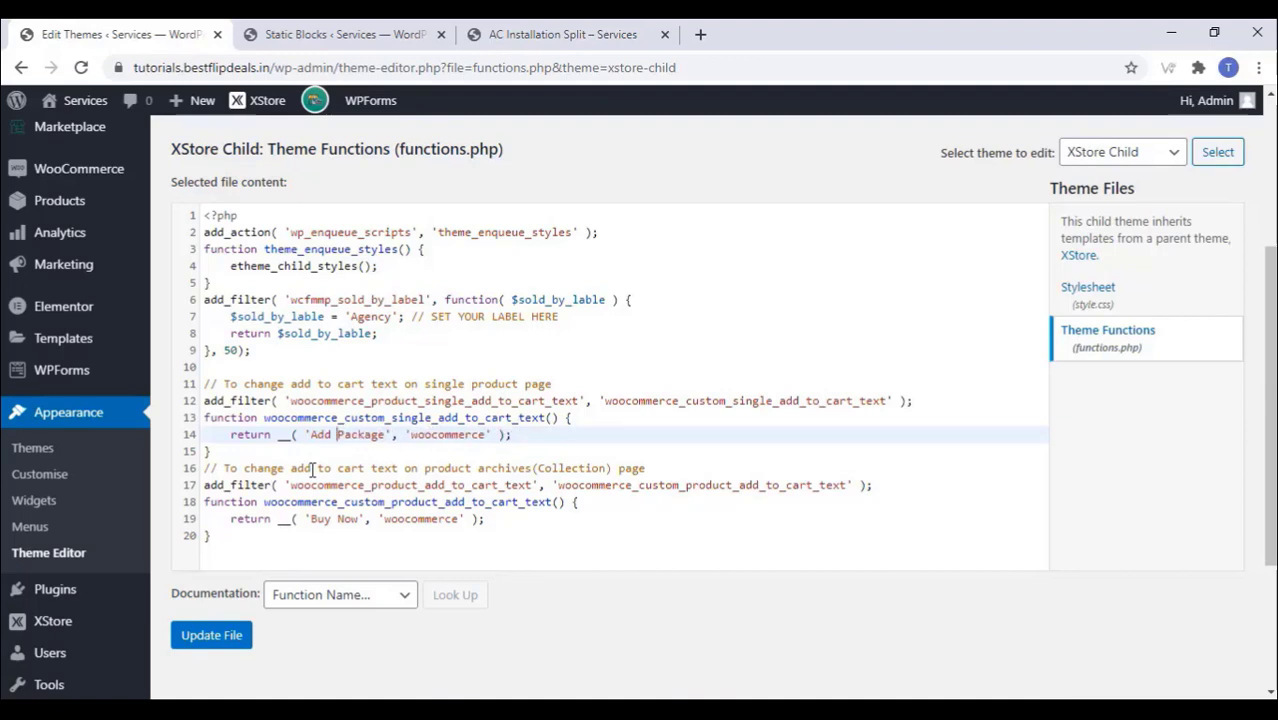
{"action": "key", "text": "BackSpace"}
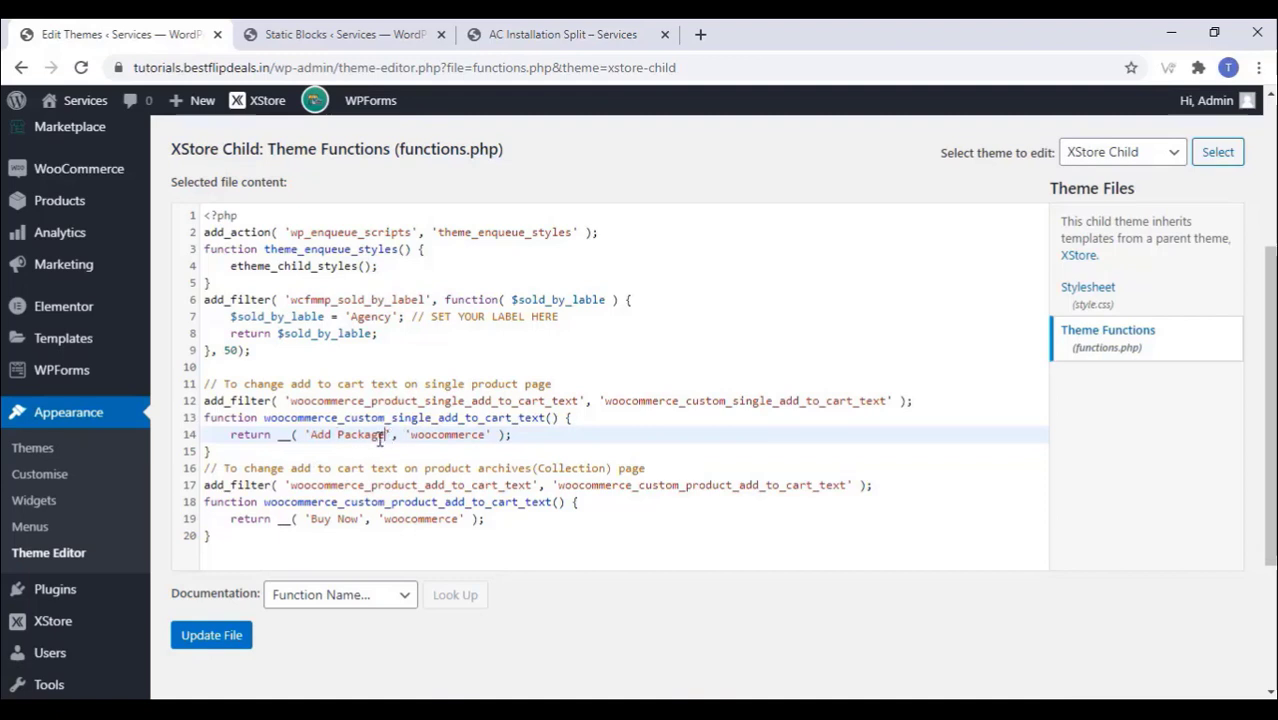
{"action": "left_click_drag", "start_coordinate": [387, 436], "coordinate": [308, 437]}
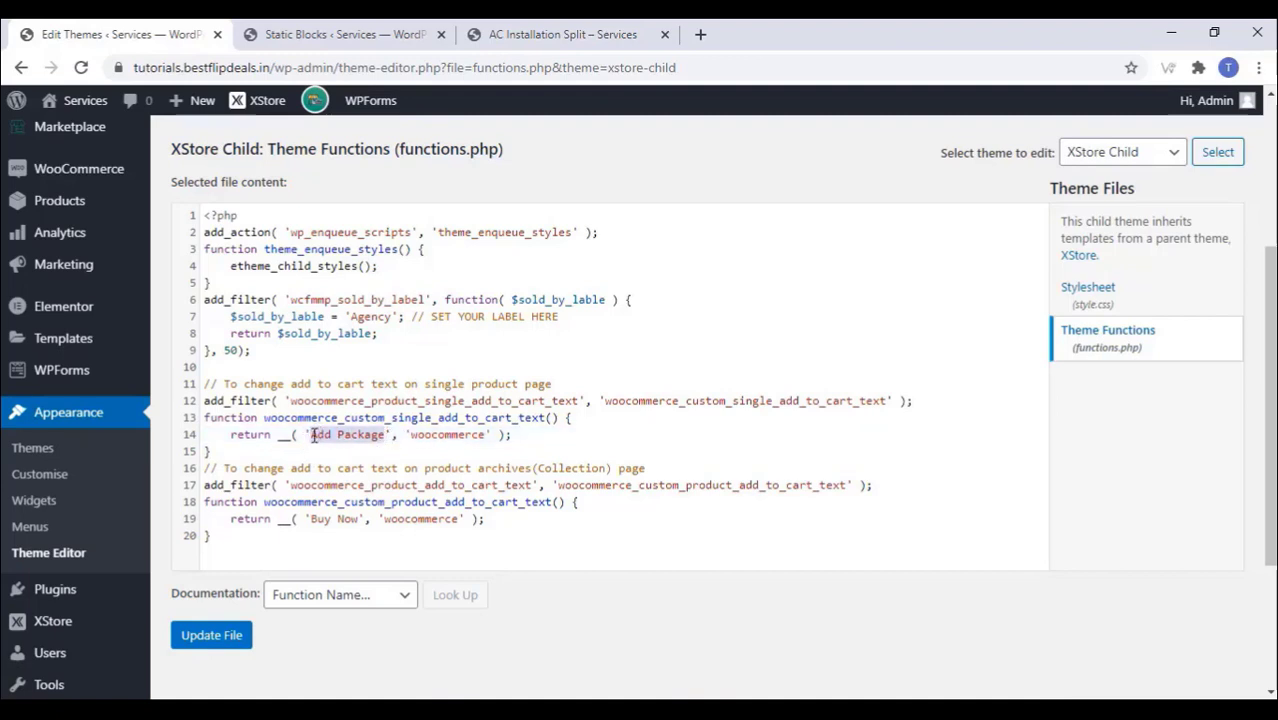
{"action": "right_click", "coordinate": [318, 436]}
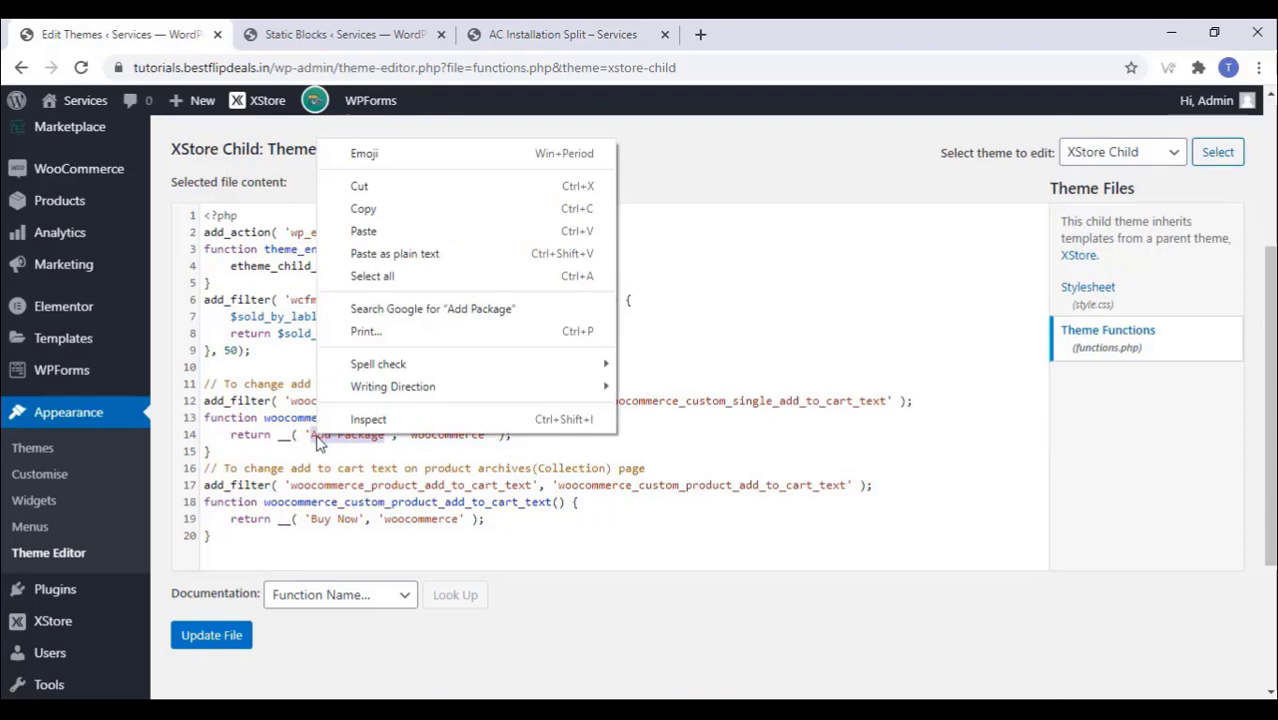
{"action": "left_click", "coordinate": [379, 212]}
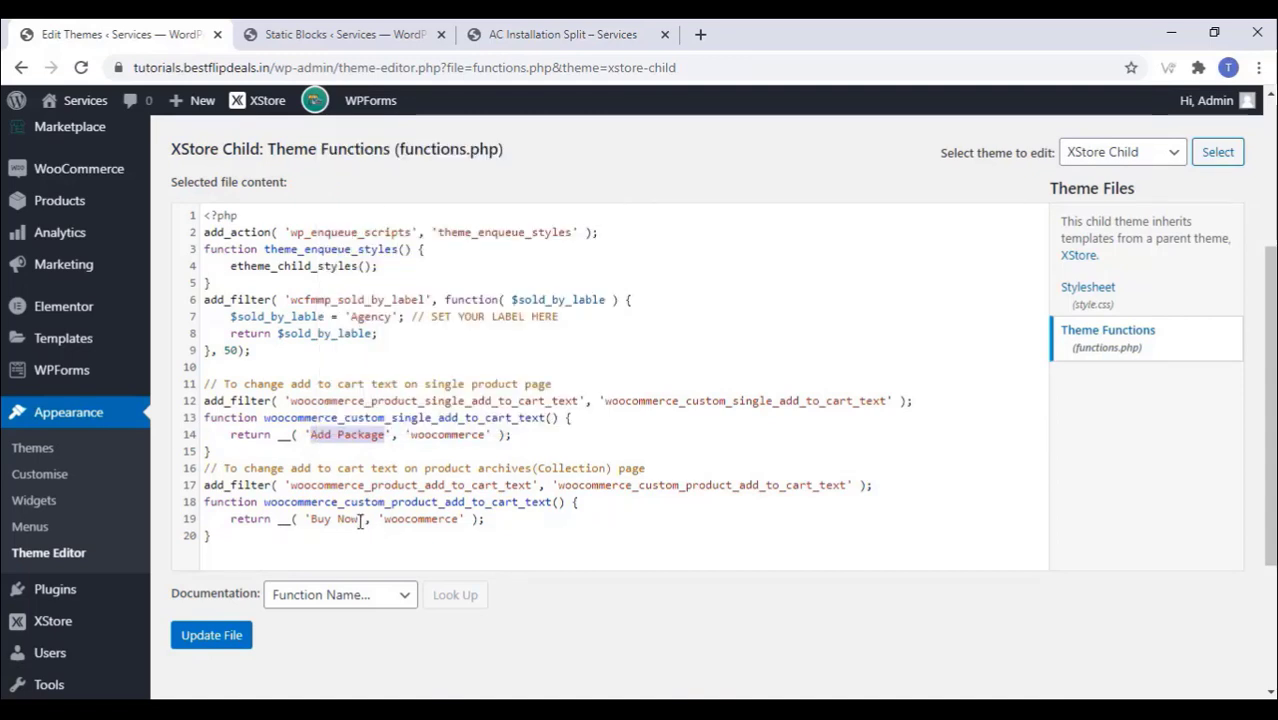
{"action": "left_click_drag", "start_coordinate": [358, 522], "coordinate": [311, 525]}
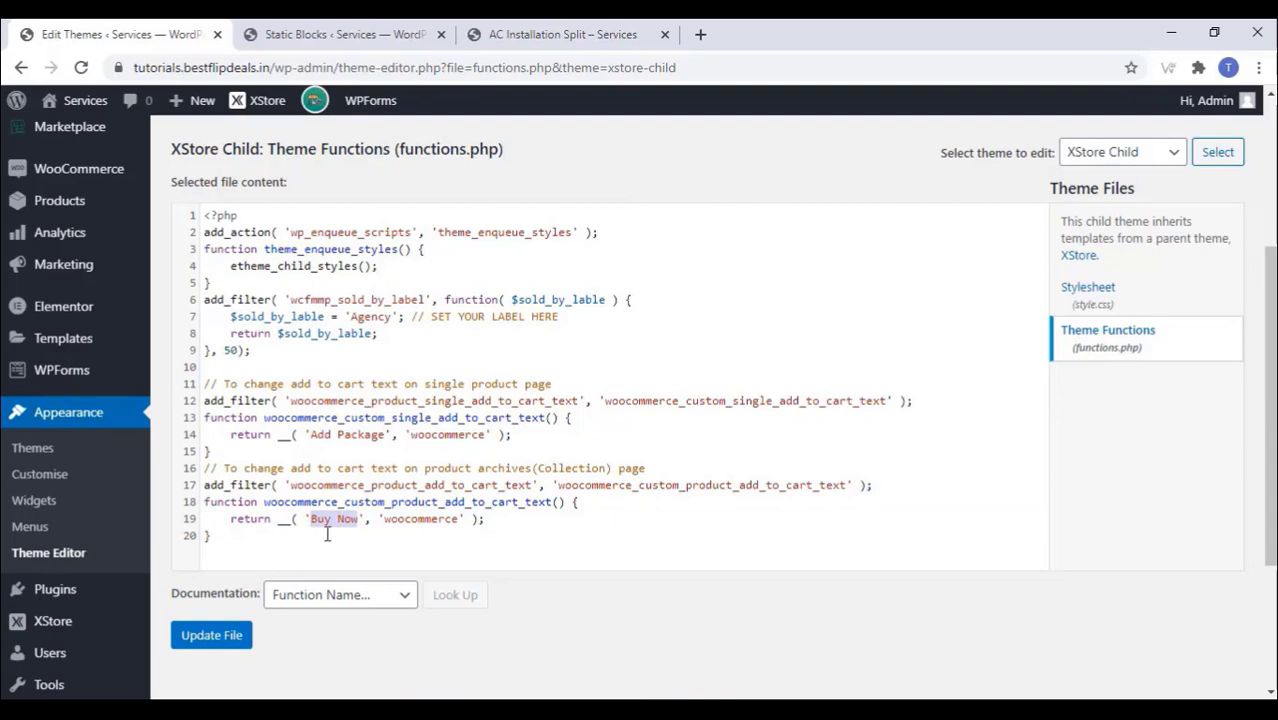
{"action": "key", "text": "ctrl+v"}
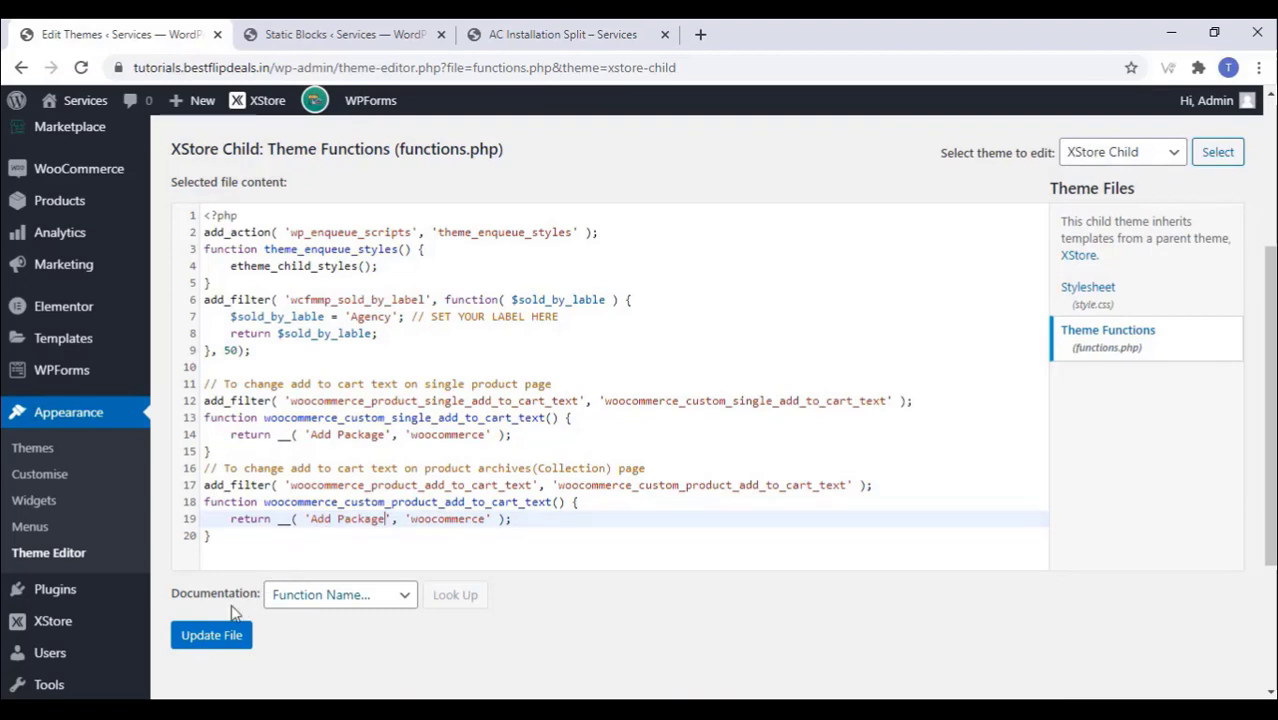
Step: Save functions.php and reload the product page to see the new label
{"action": "left_click", "coordinate": [204, 640]}
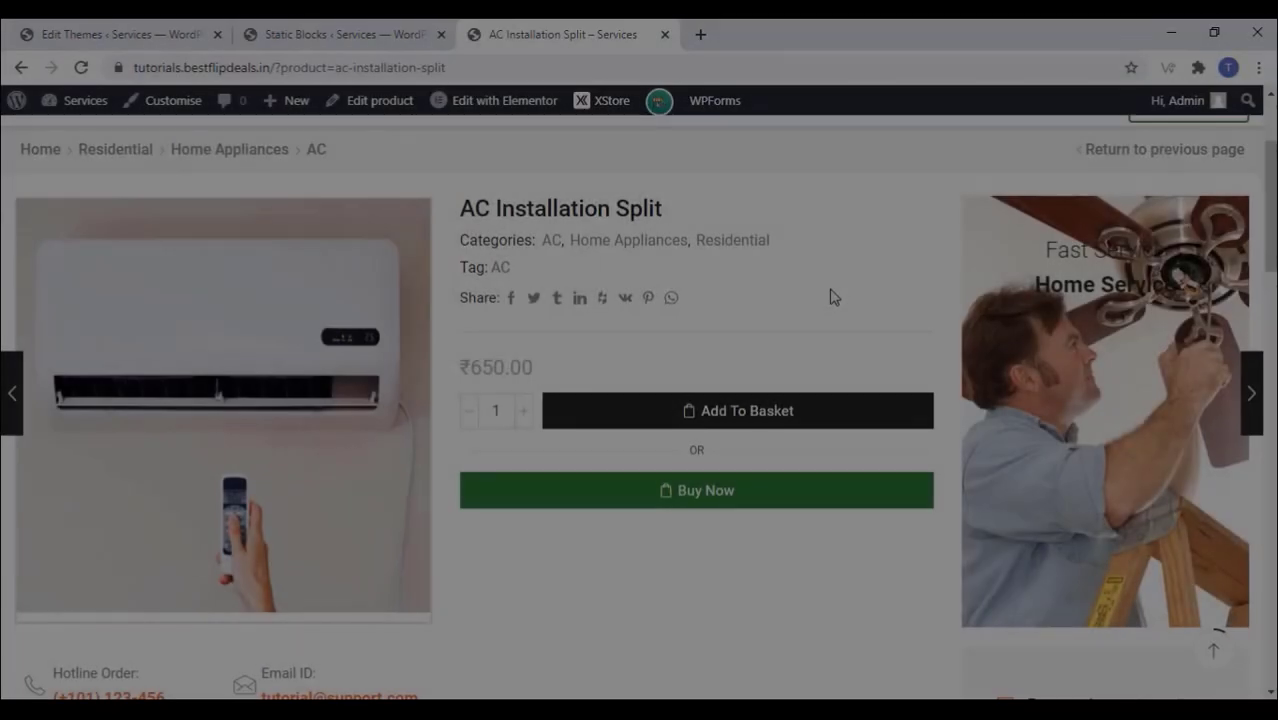
{"action": "right_click", "coordinate": [830, 292]}
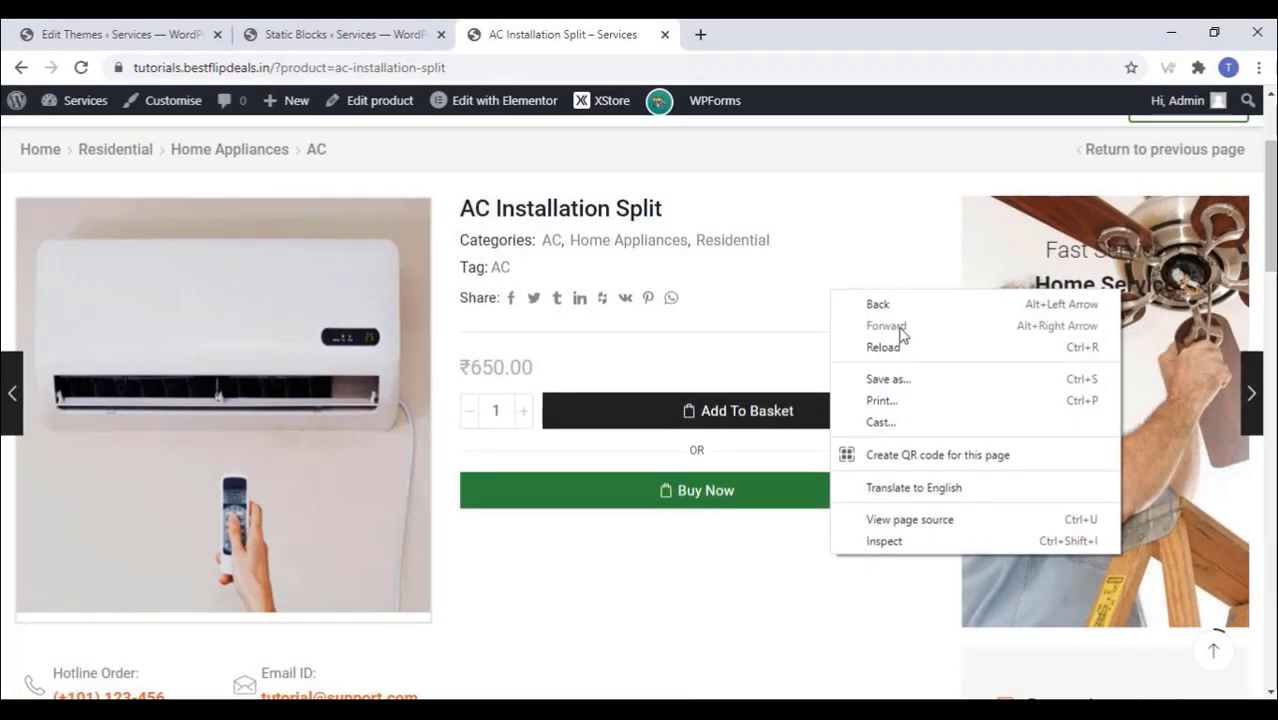
{"action": "left_click", "coordinate": [884, 350]}
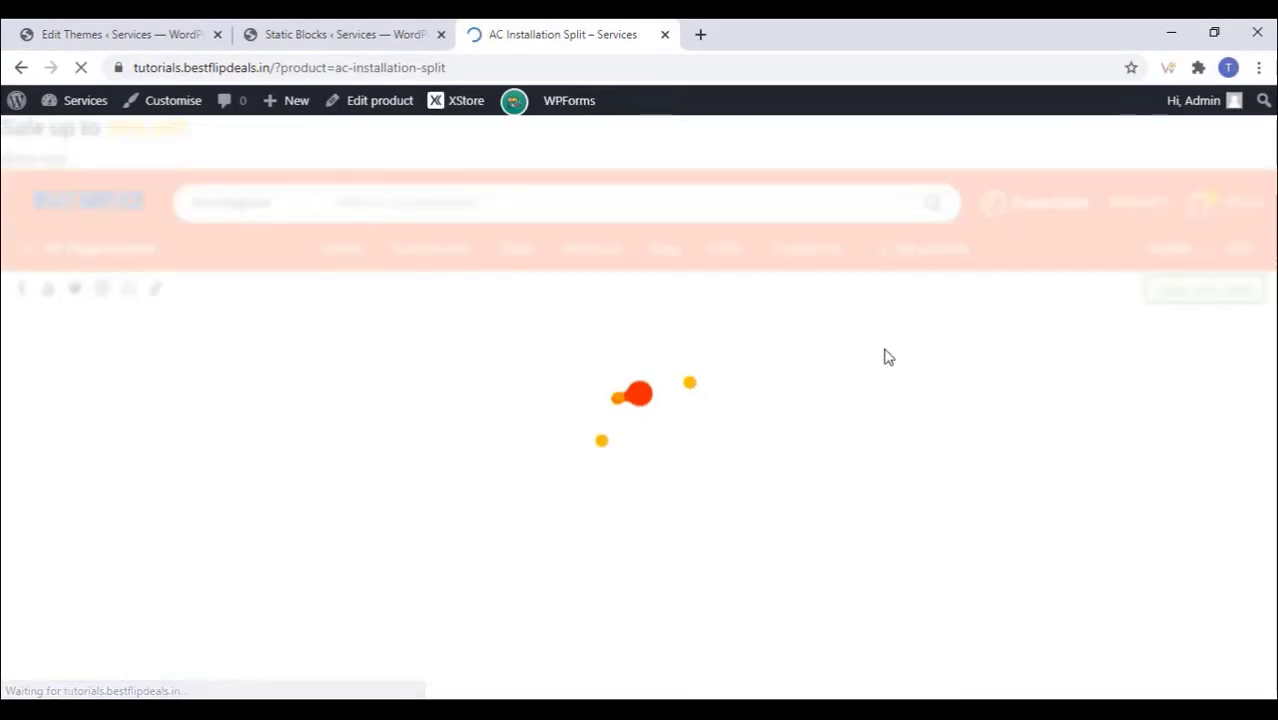
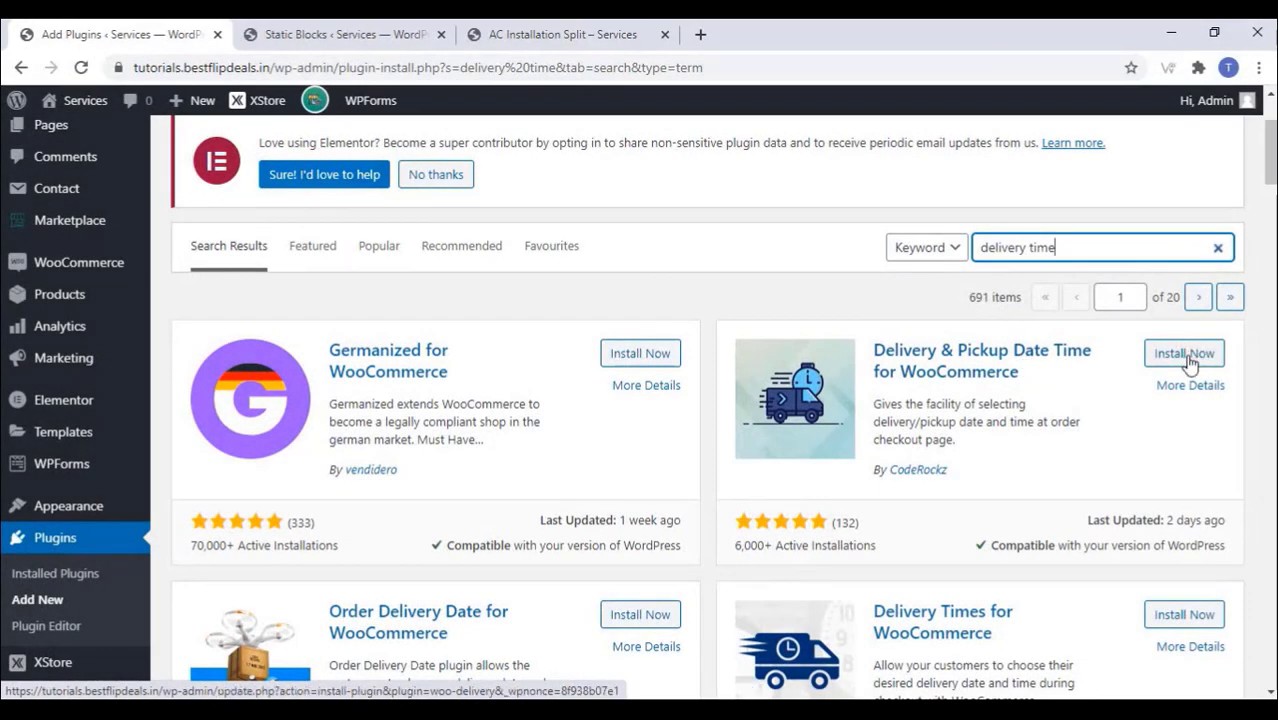
Step: Install and activate Delivery & Pickup Date Time for WooCommerce, then go to its settings
{"action": "left_click", "coordinate": [1186, 355]}
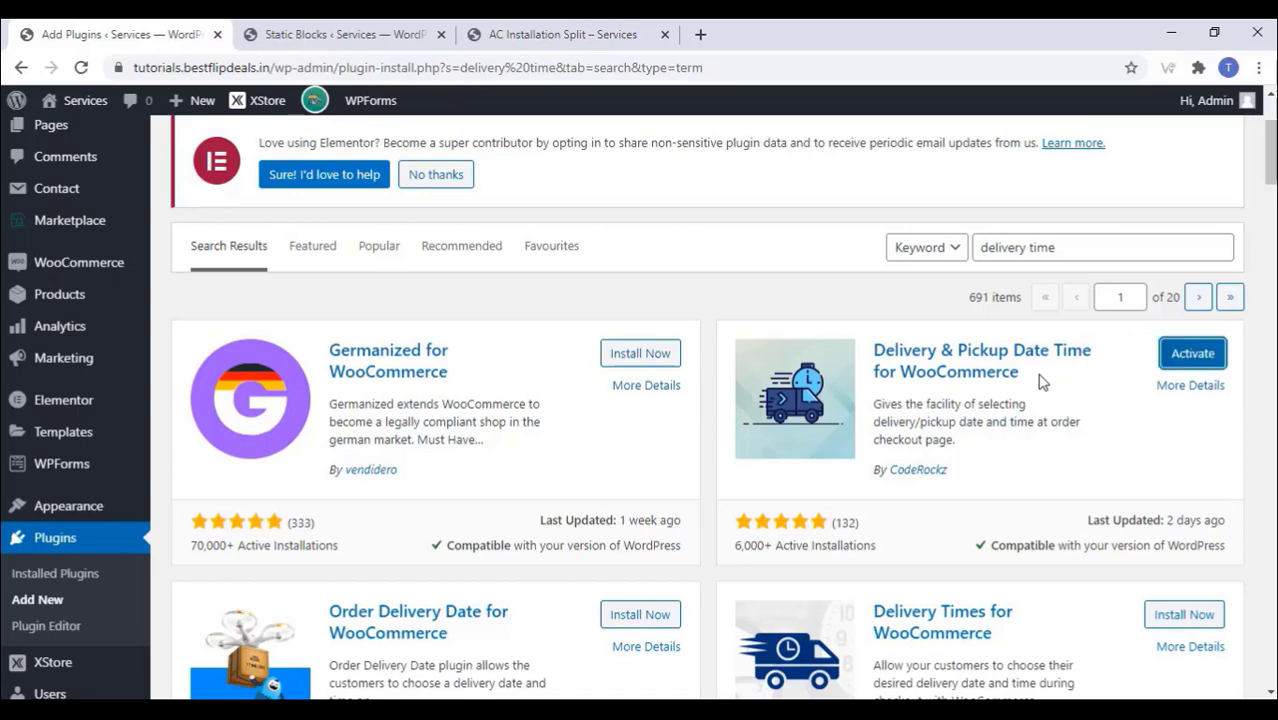
{"action": "left_click", "coordinate": [1192, 356]}
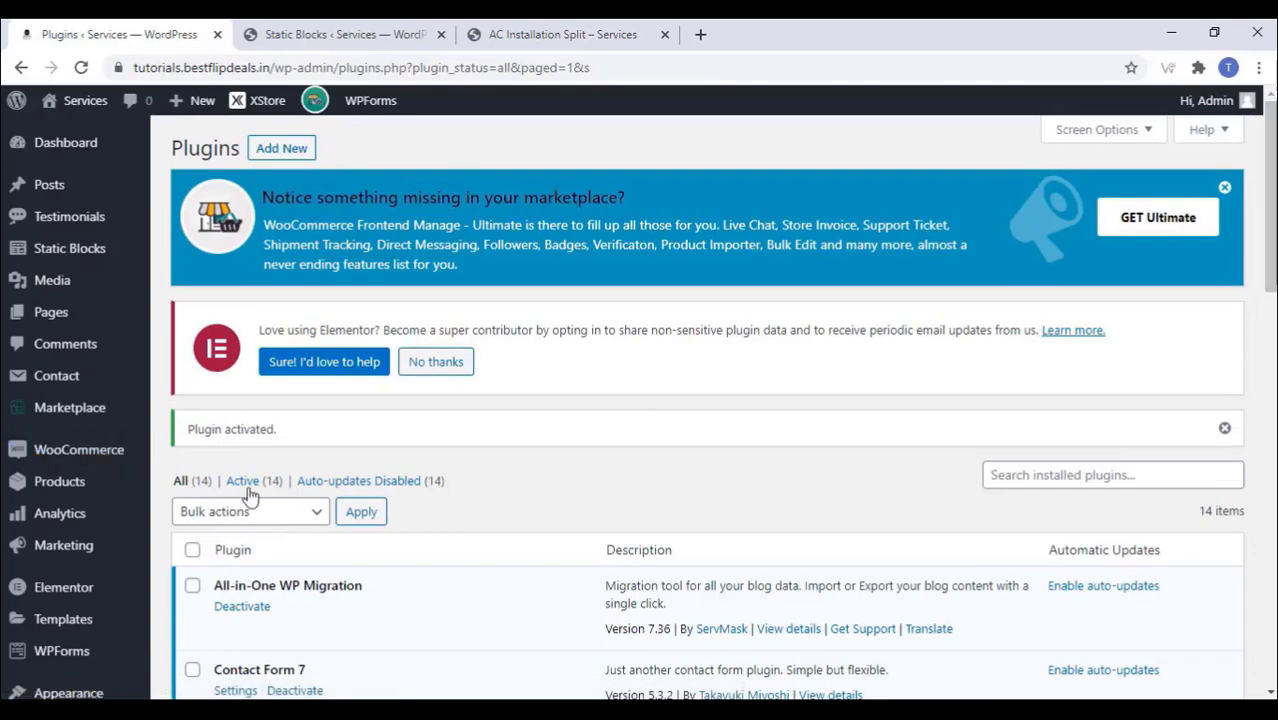
{"action": "scroll", "coordinate": [260, 496], "scroll_direction": "down", "scroll_amount": 4}
{"action": "left_click", "coordinate": [302, 384]}
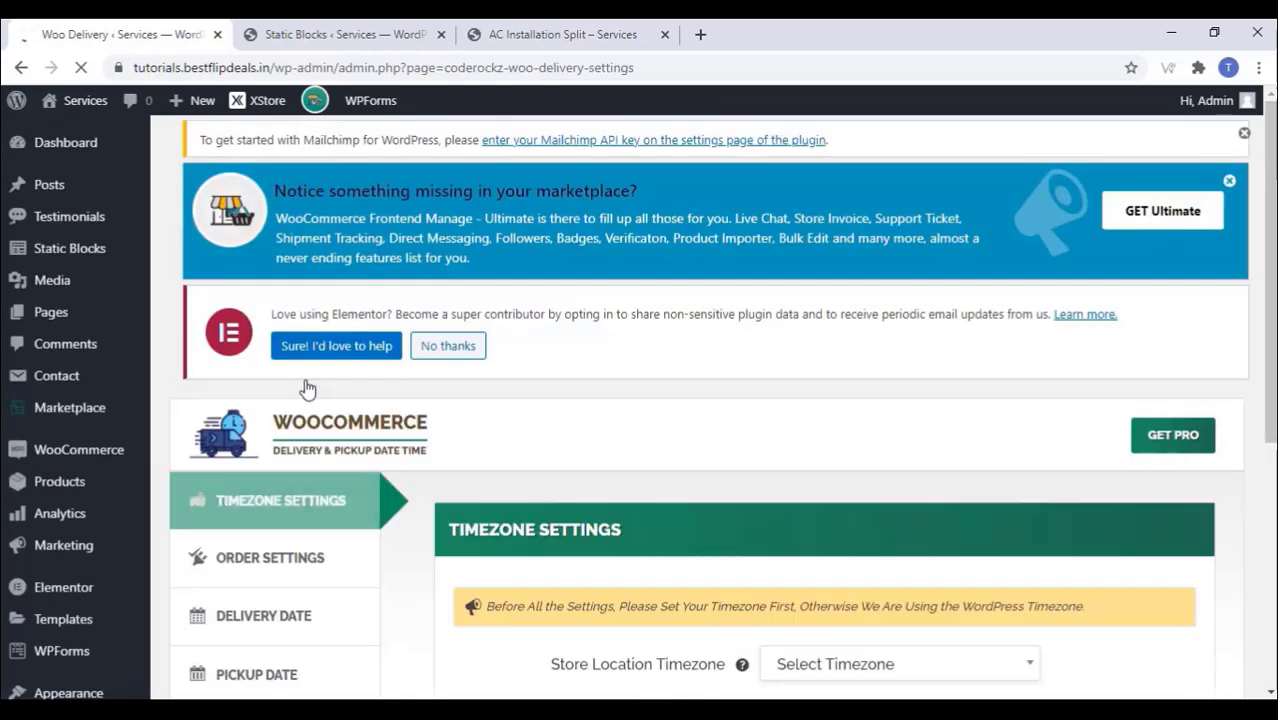
Step: Set the Woo Delivery Store Location Timezone to GMT timezone and save the change
{"action": "scroll", "coordinate": [360, 500], "scroll_direction": "down", "scroll_amount": 2}
{"action": "scroll", "coordinate": [365, 513], "scroll_direction": "down", "scroll_amount": 1}
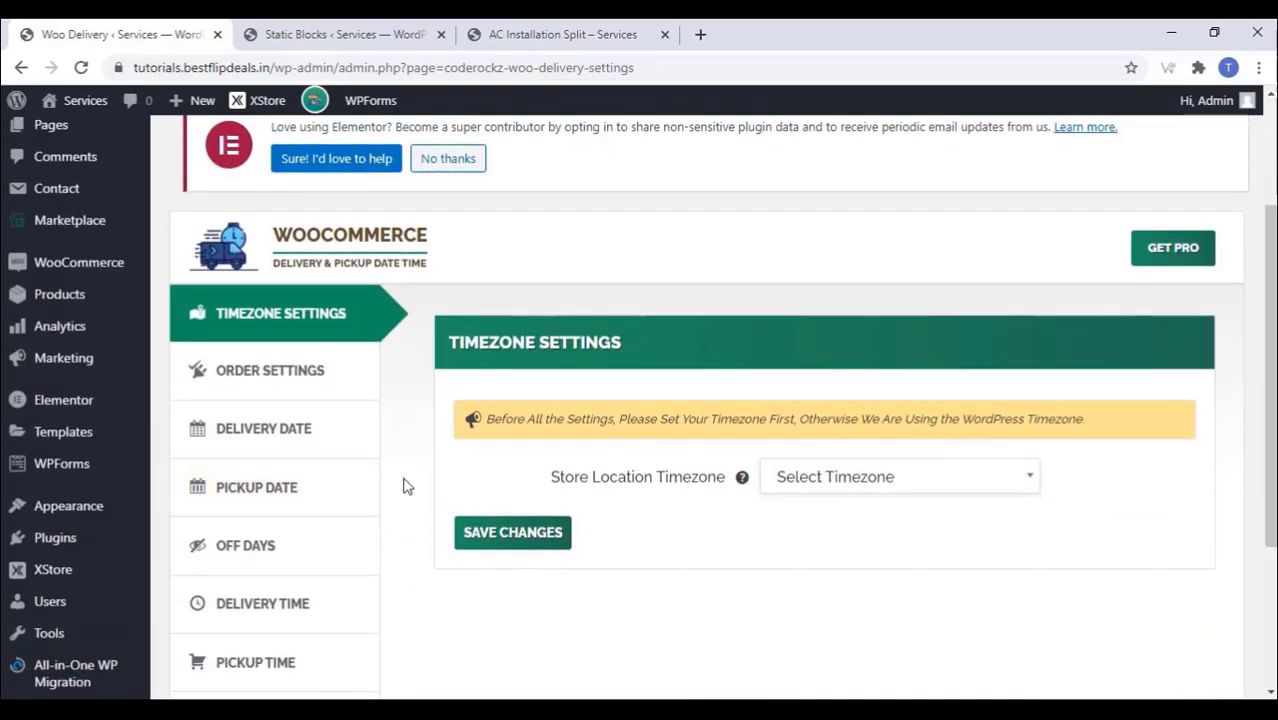
{"action": "left_click", "coordinate": [851, 495]}
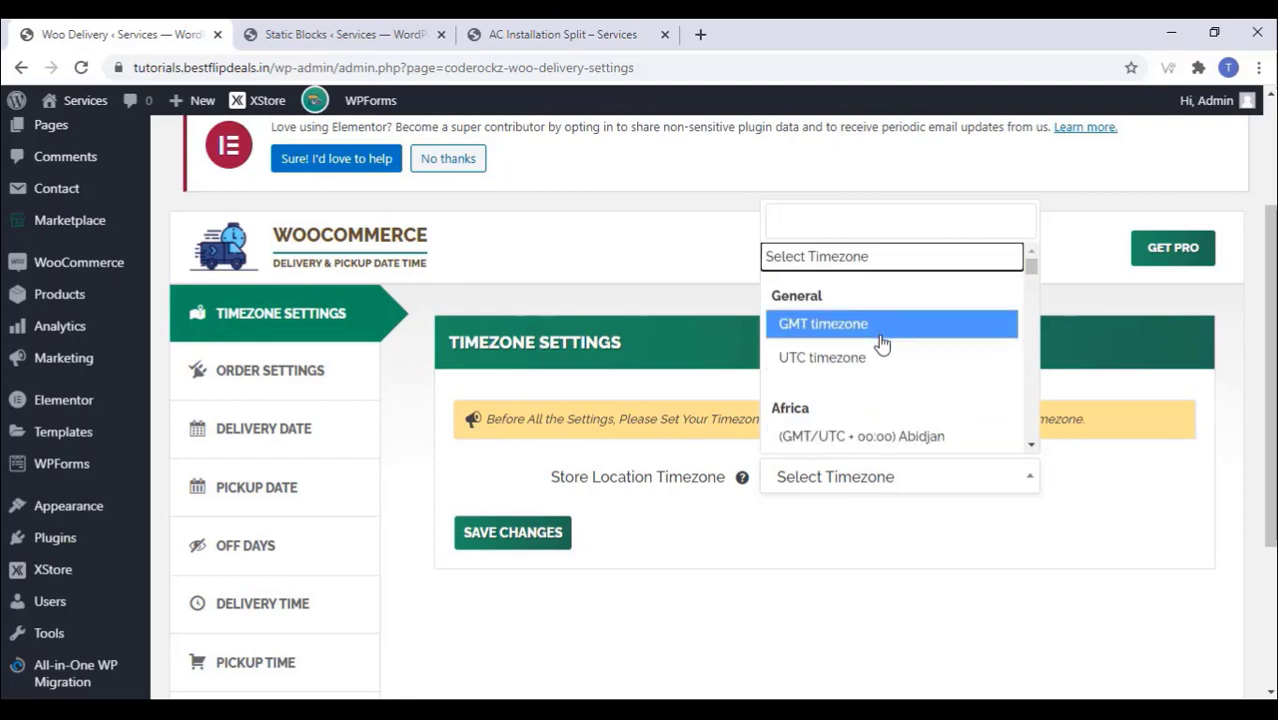
{"action": "scroll", "coordinate": [882, 340], "scroll_direction": "down", "scroll_amount": 1}
{"action": "scroll", "coordinate": [880, 345], "scroll_direction": "down", "scroll_amount": 3}
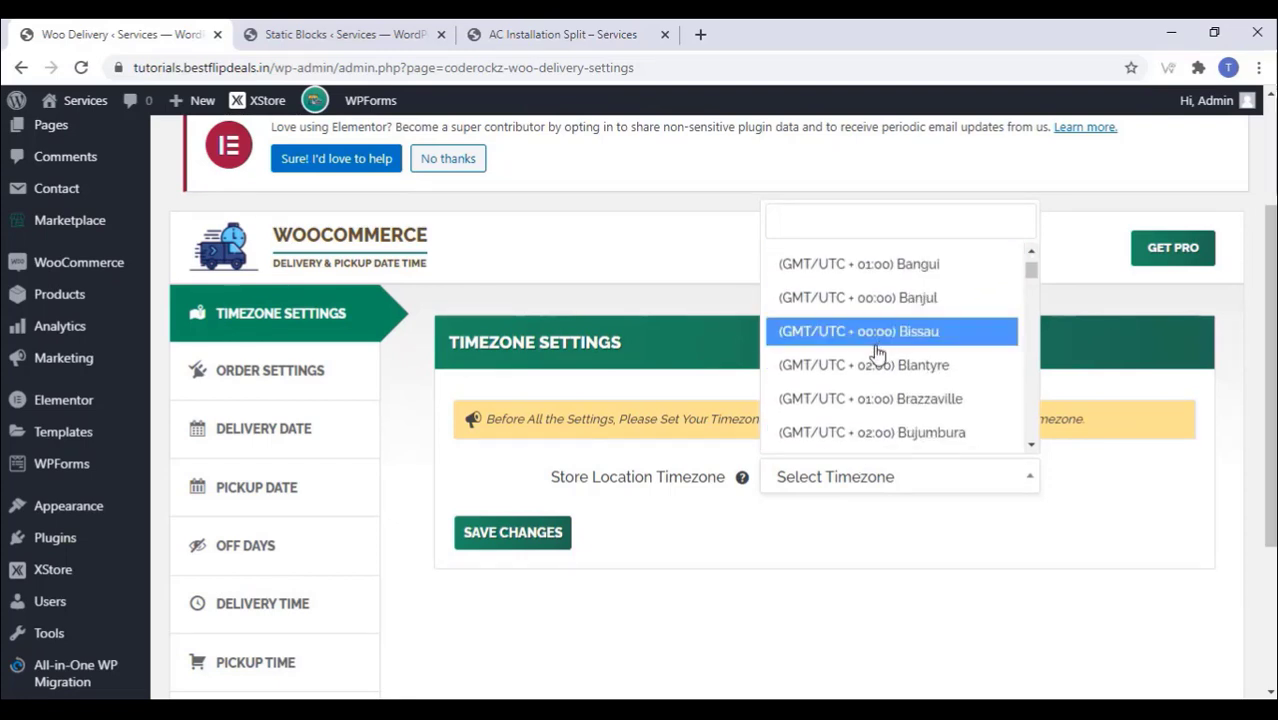
{"action": "scroll", "coordinate": [877, 355], "scroll_direction": "down", "scroll_amount": 6}
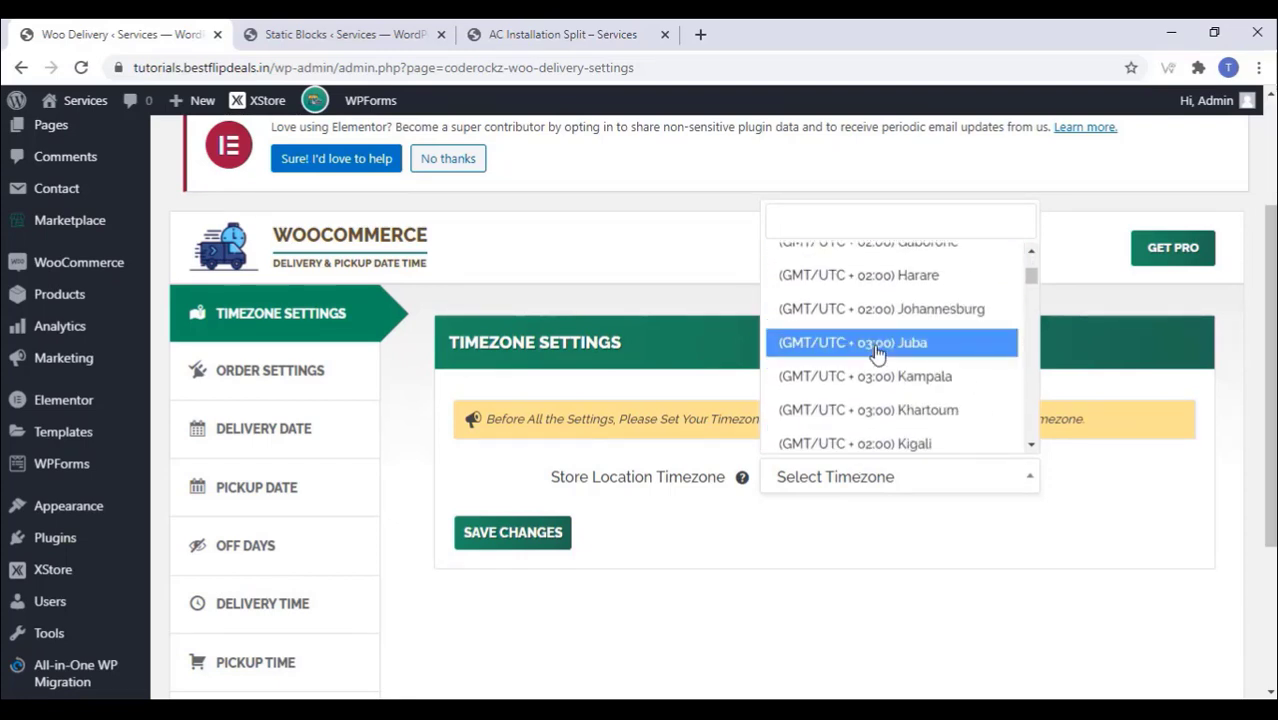
{"action": "scroll", "coordinate": [877, 355], "scroll_direction": "up", "scroll_amount": 6}
{"action": "scroll", "coordinate": [877, 355], "scroll_direction": "down", "scroll_amount": 2}
{"action": "scroll", "coordinate": [876, 355], "scroll_direction": "down", "scroll_amount": 4}
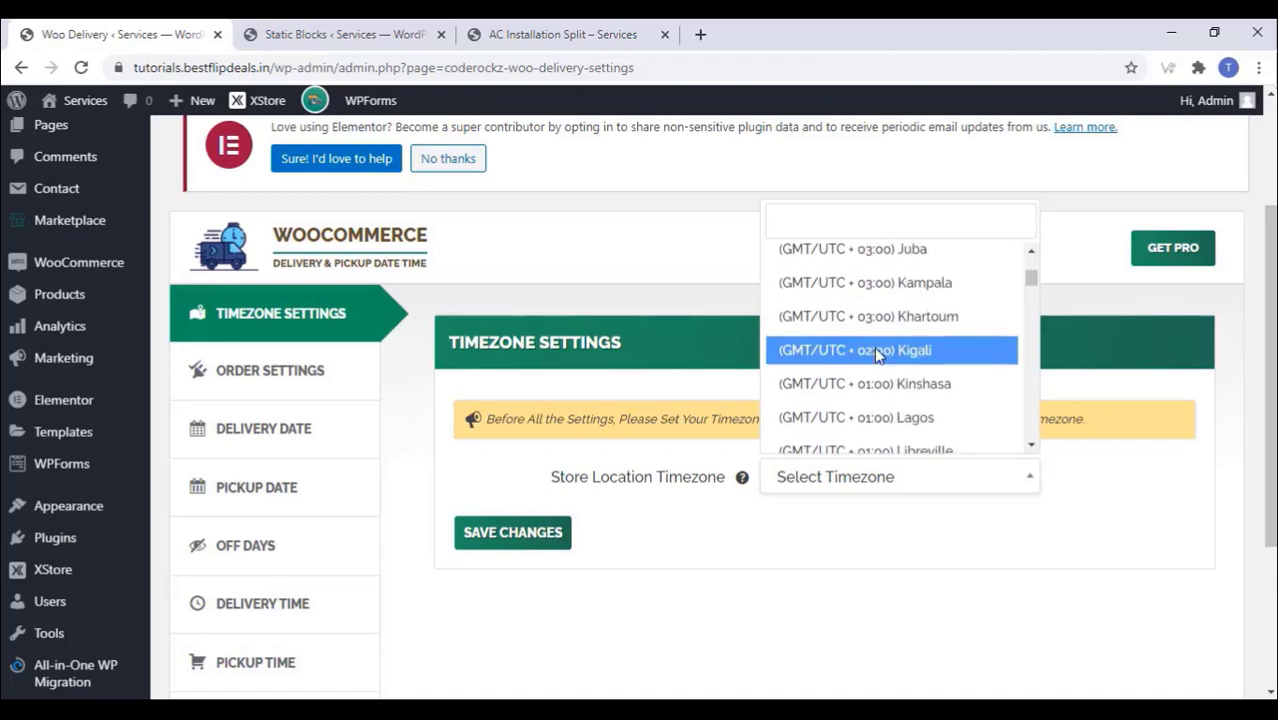
{"action": "scroll", "coordinate": [875, 353], "scroll_direction": "up", "scroll_amount": 9}
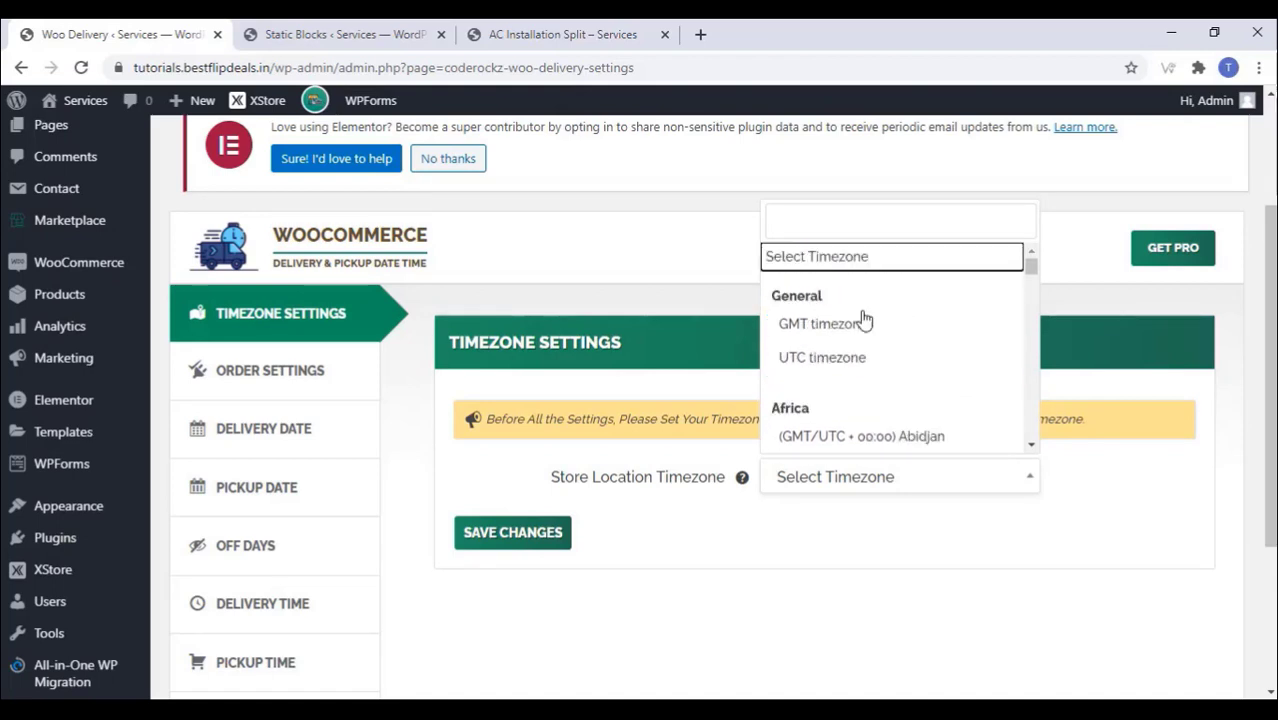
{"action": "left_click", "coordinate": [833, 333]}
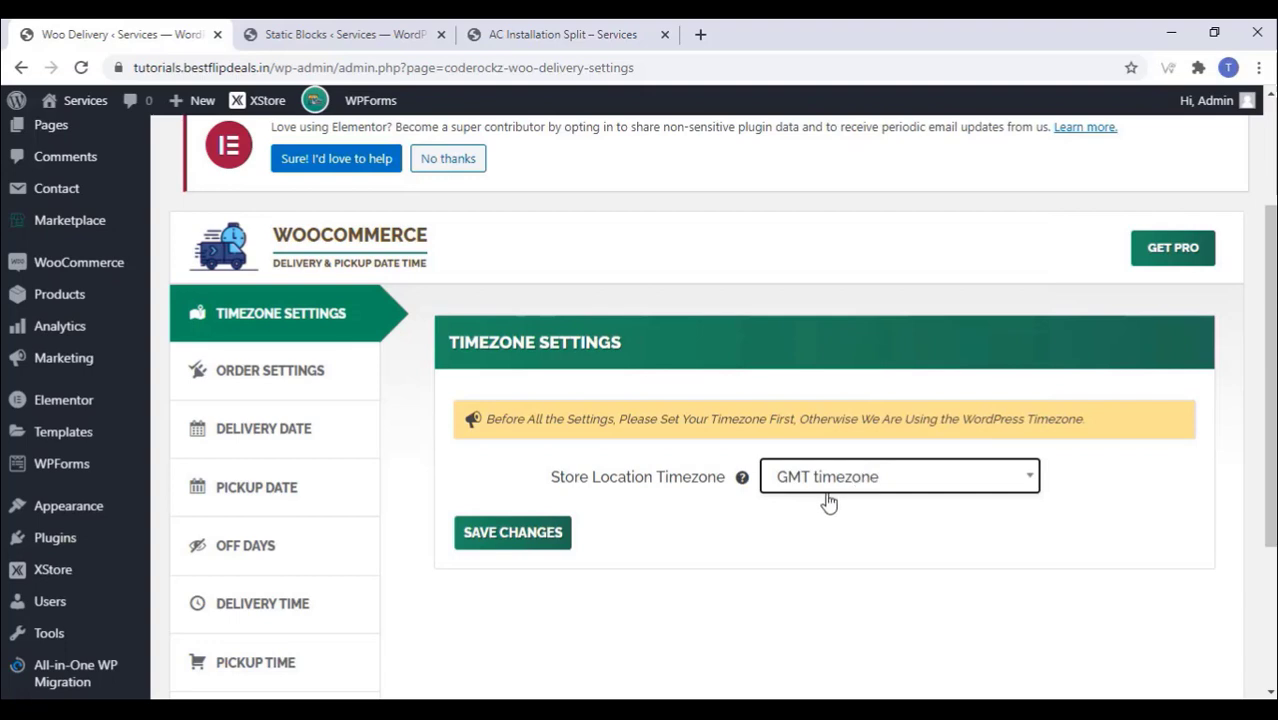
{"action": "left_click", "coordinate": [548, 538]}
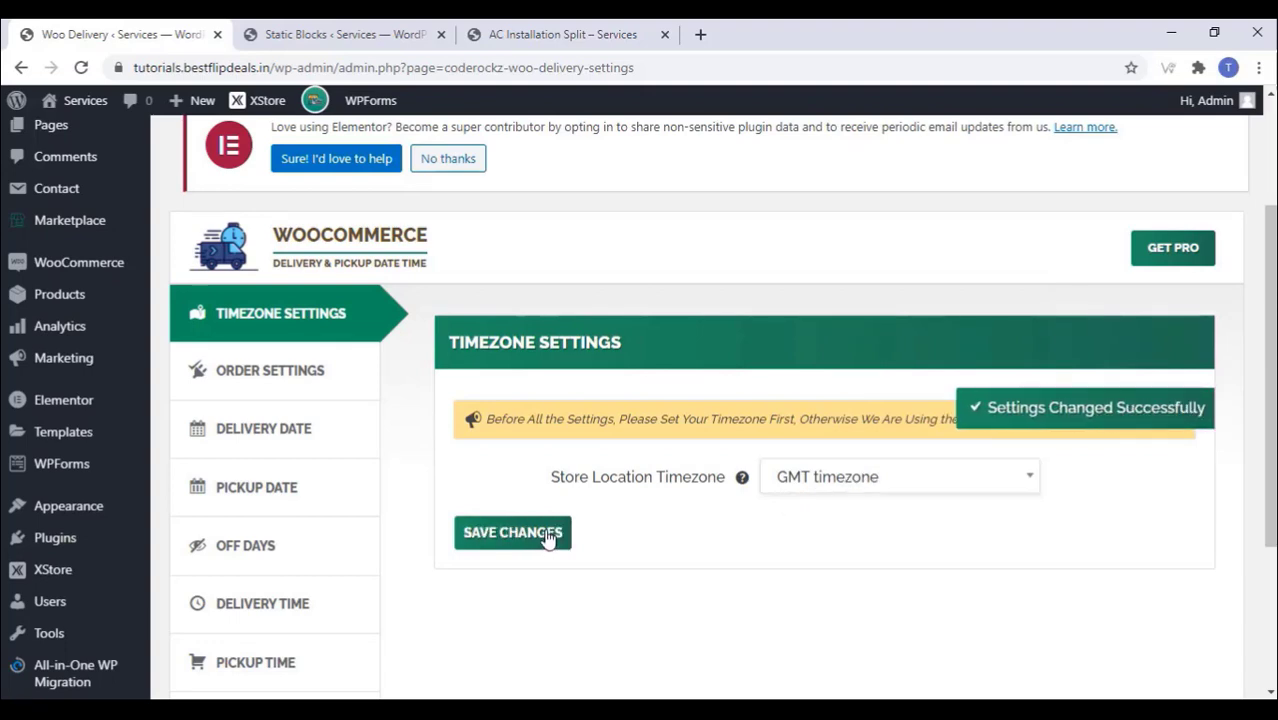
Step: In Order Settings, turn on 'Give Option to choose from Delivery or Pickup'
{"action": "left_click", "coordinate": [313, 375]}
{"action": "scroll", "coordinate": [550, 370], "scroll_direction": "down", "scroll_amount": 2}
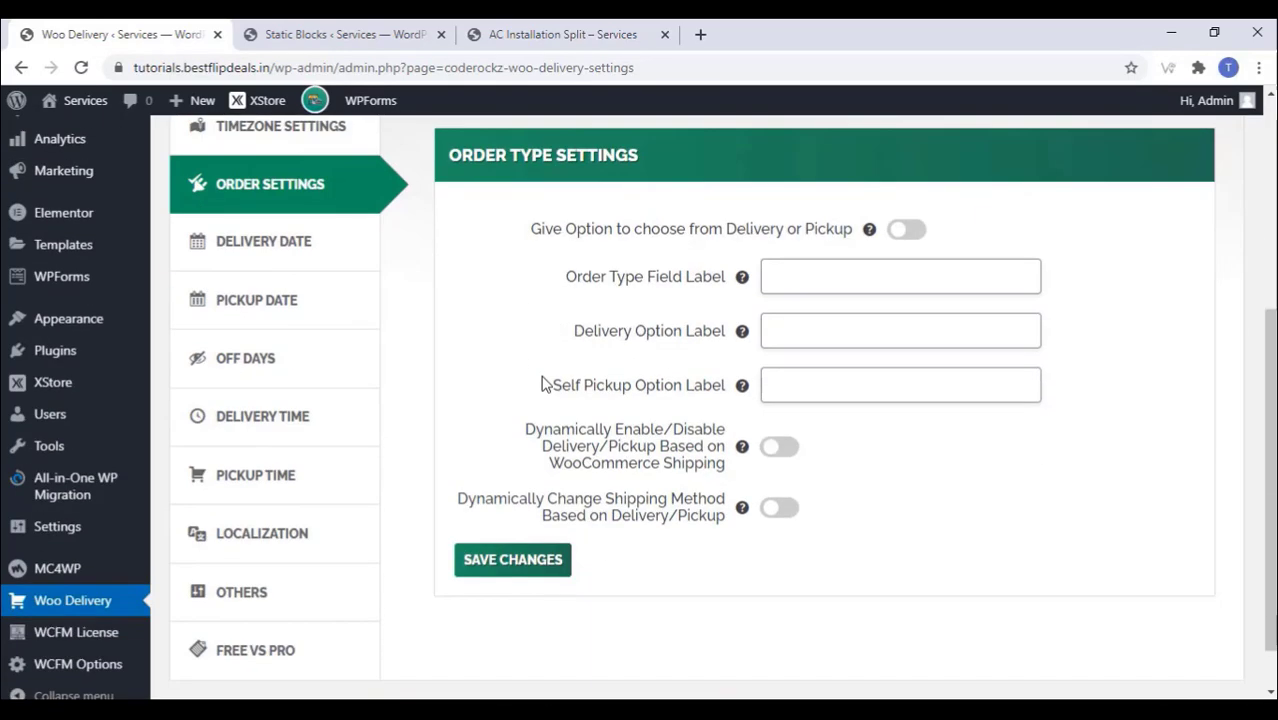
{"action": "left_click", "coordinate": [922, 232]}
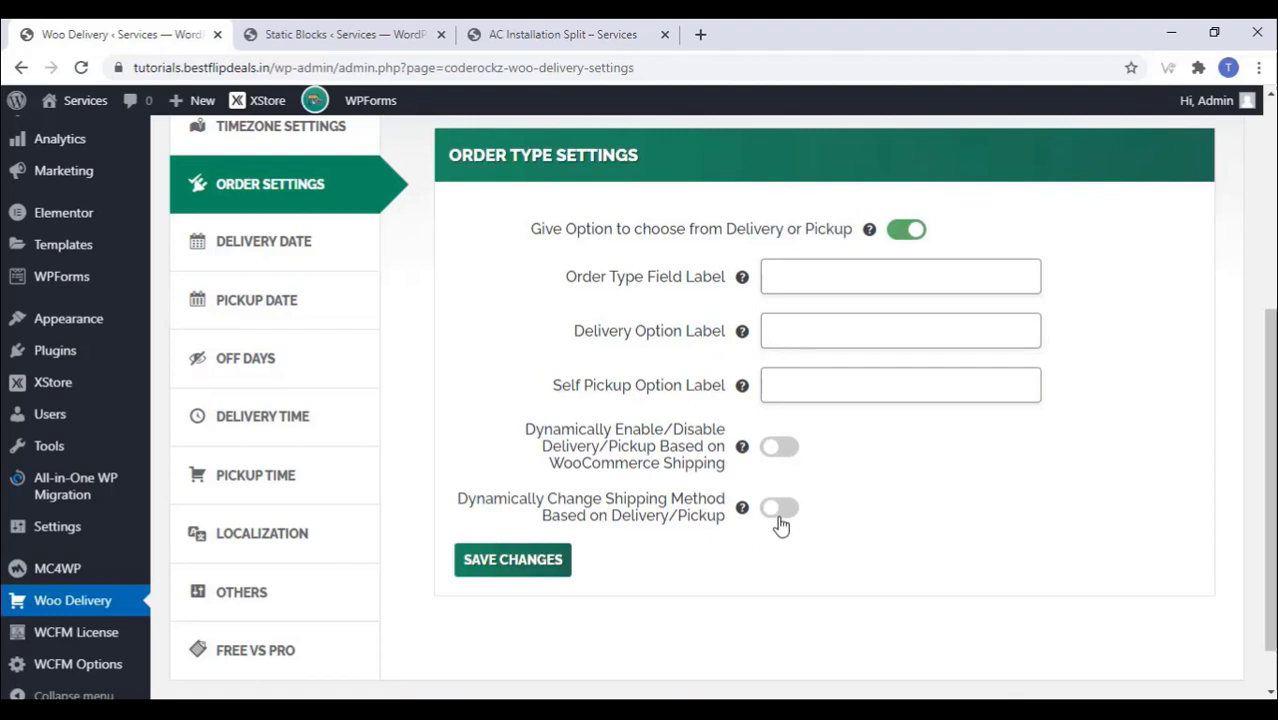
{"action": "left_click", "coordinate": [278, 250]}
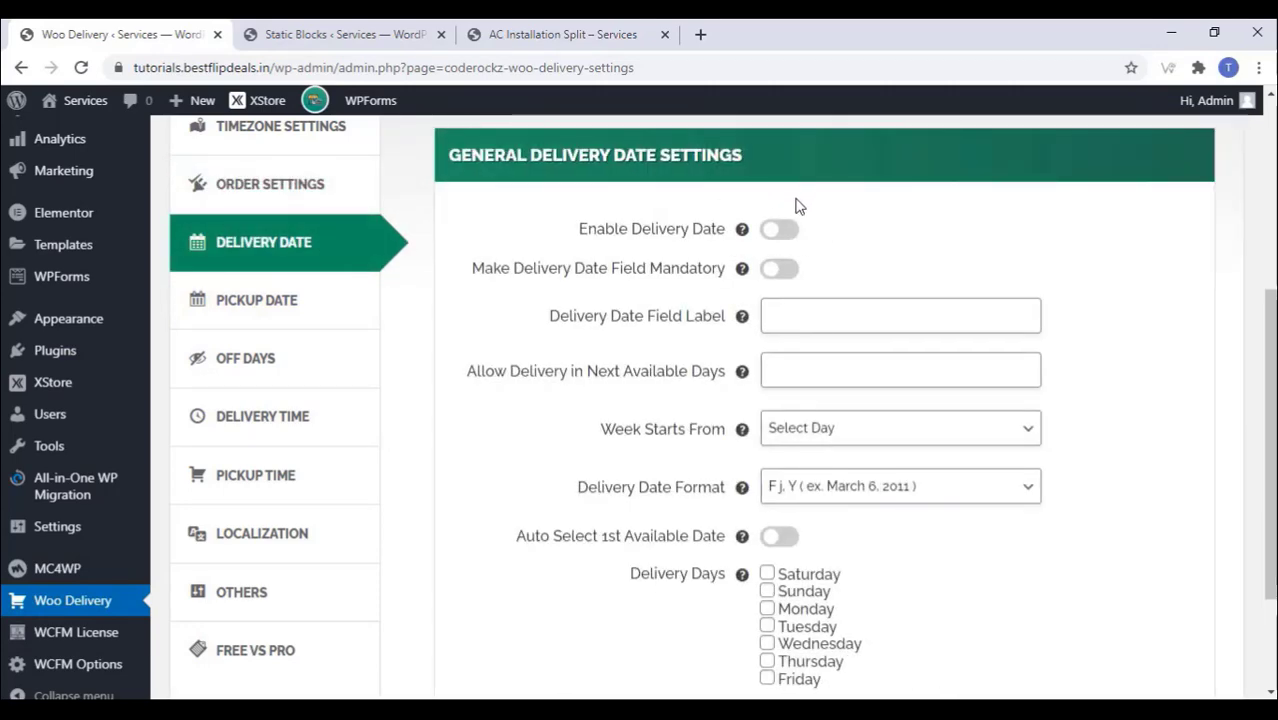
Step: Enable a mandatory delivery date labelled 'When You Would Like To Service?'
{"action": "left_click", "coordinate": [778, 230]}
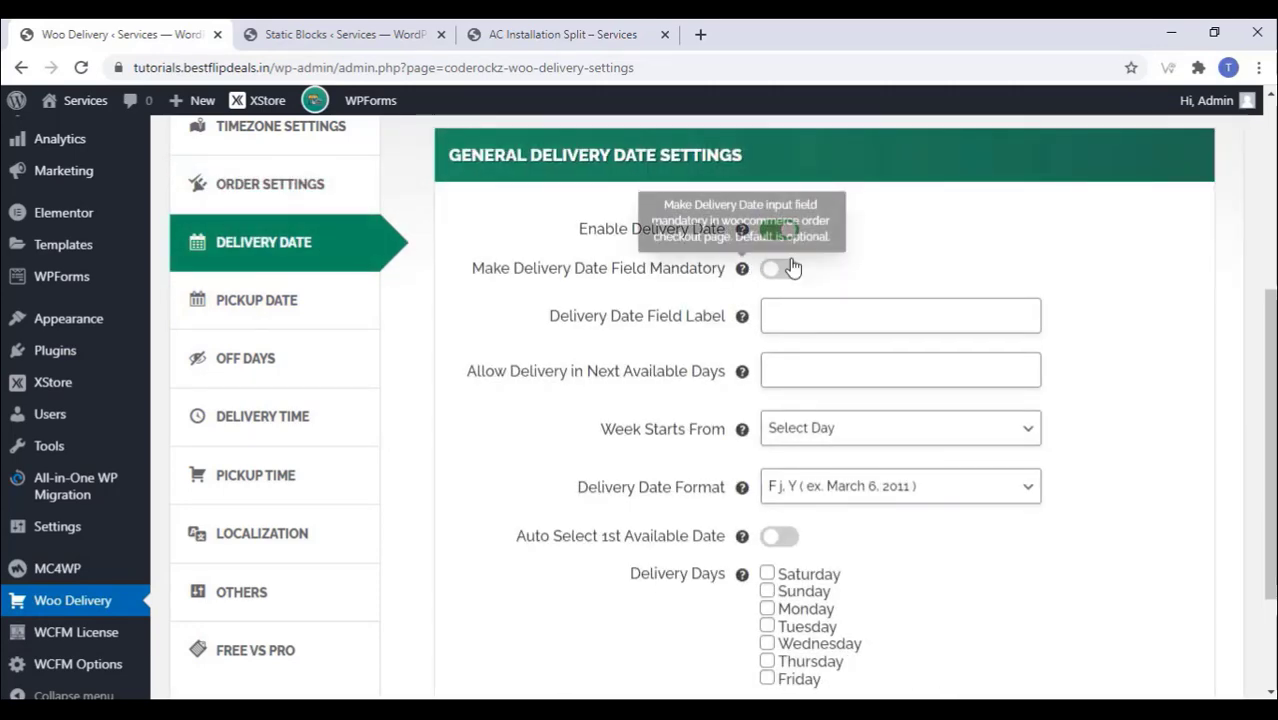
{"action": "left_click", "coordinate": [782, 268]}
{"action": "left_click", "coordinate": [784, 320]}
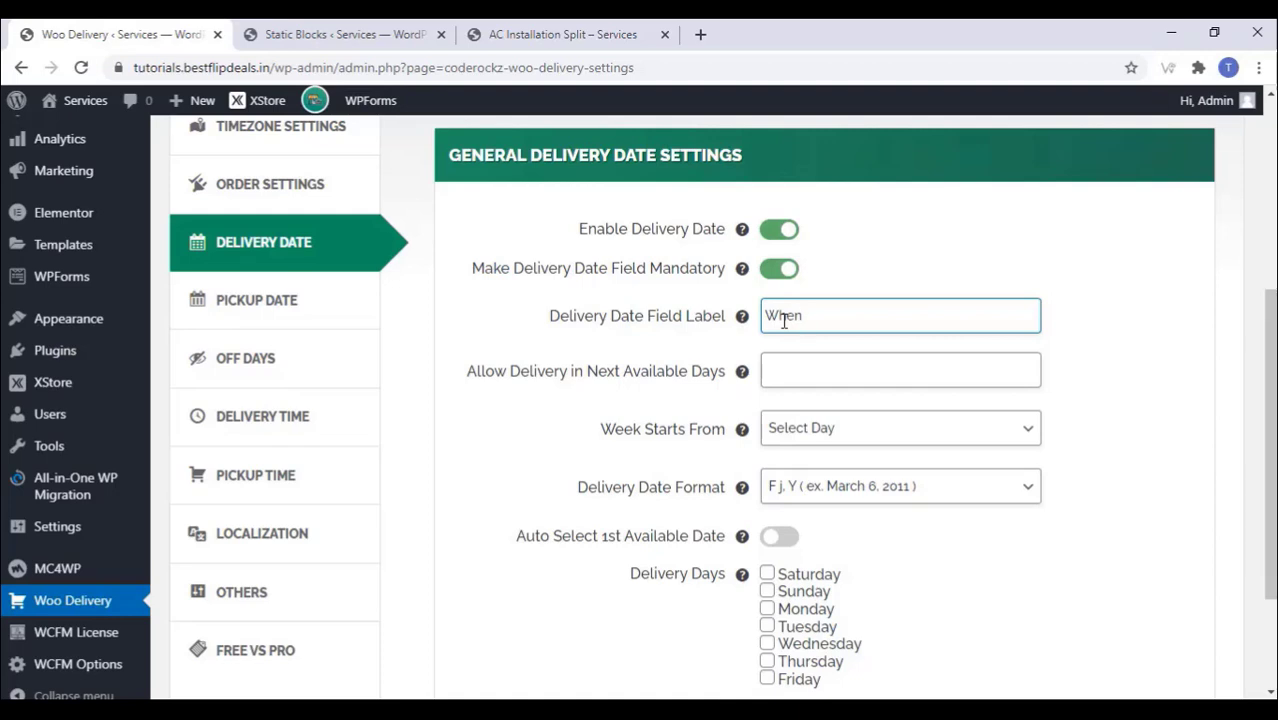
{"action": "type", "text": "ou Would Lik"}
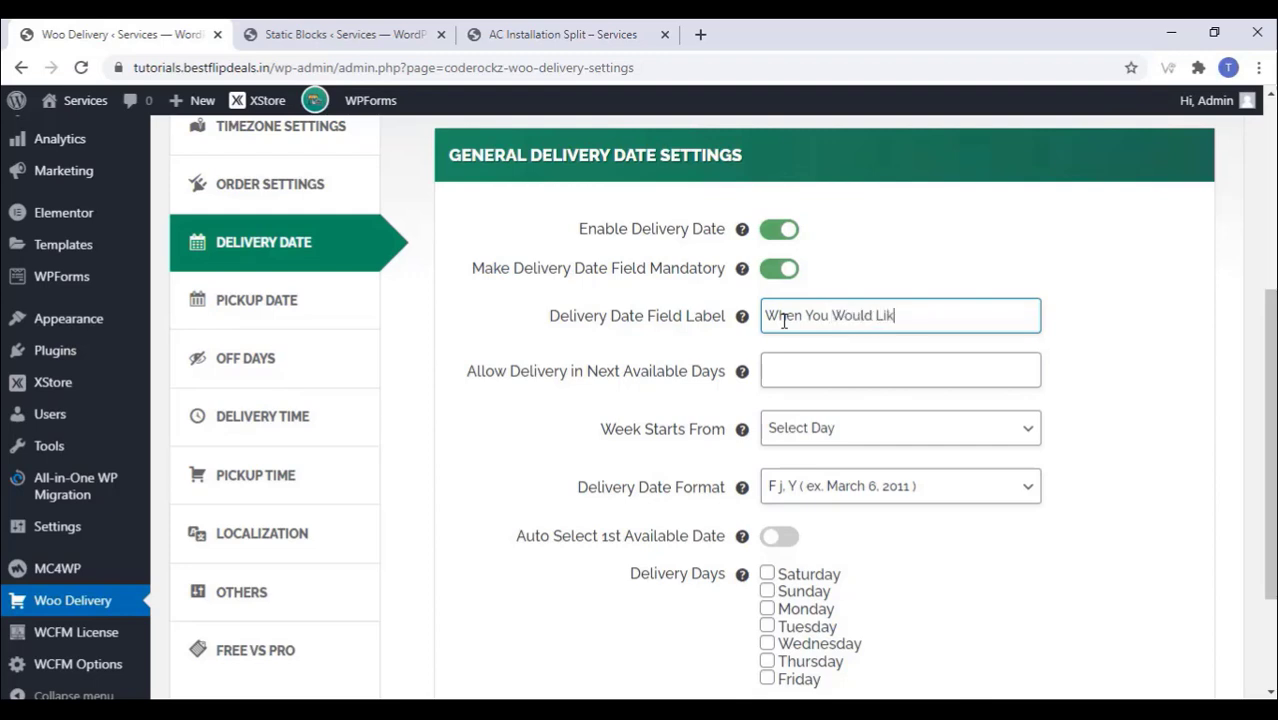
{"action": "type", "text": "e To"}
{"action": "type", "text": "Service"}
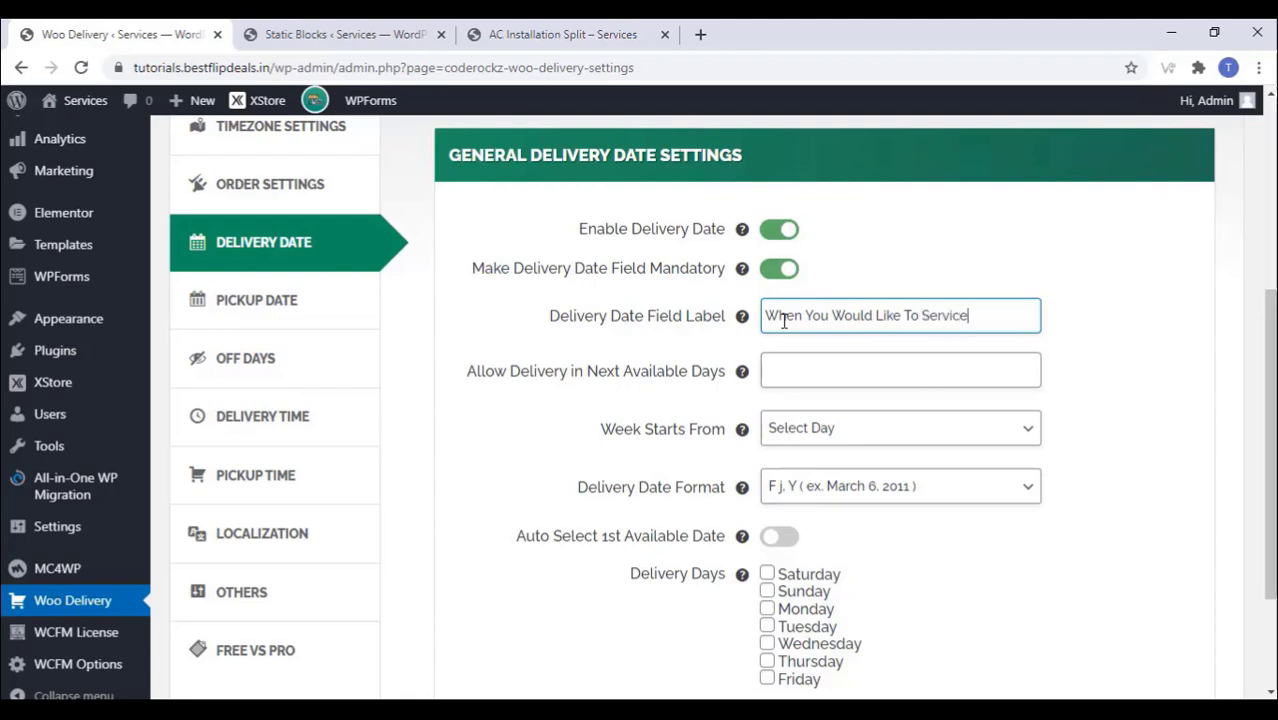
{"action": "type", "text": "?"}
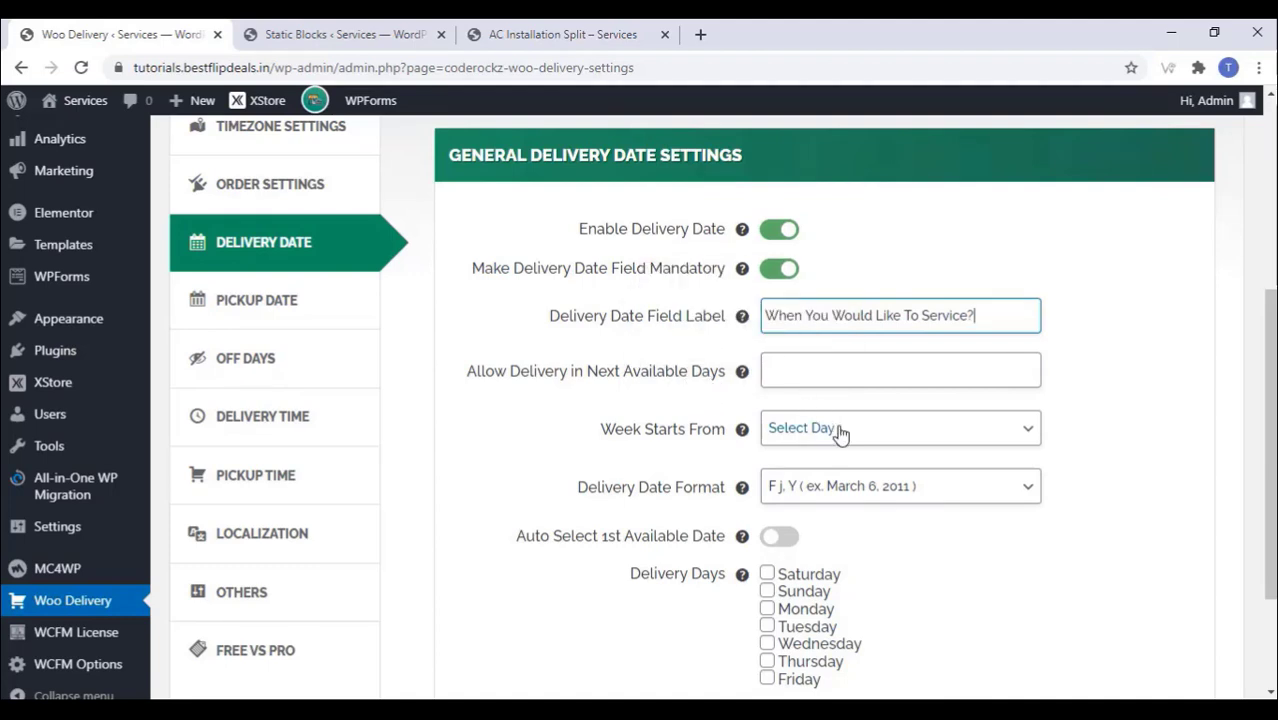
Step: Start the week on Monday, auto-select the first date, allow Sunday, and save
{"action": "left_click", "coordinate": [888, 438]}
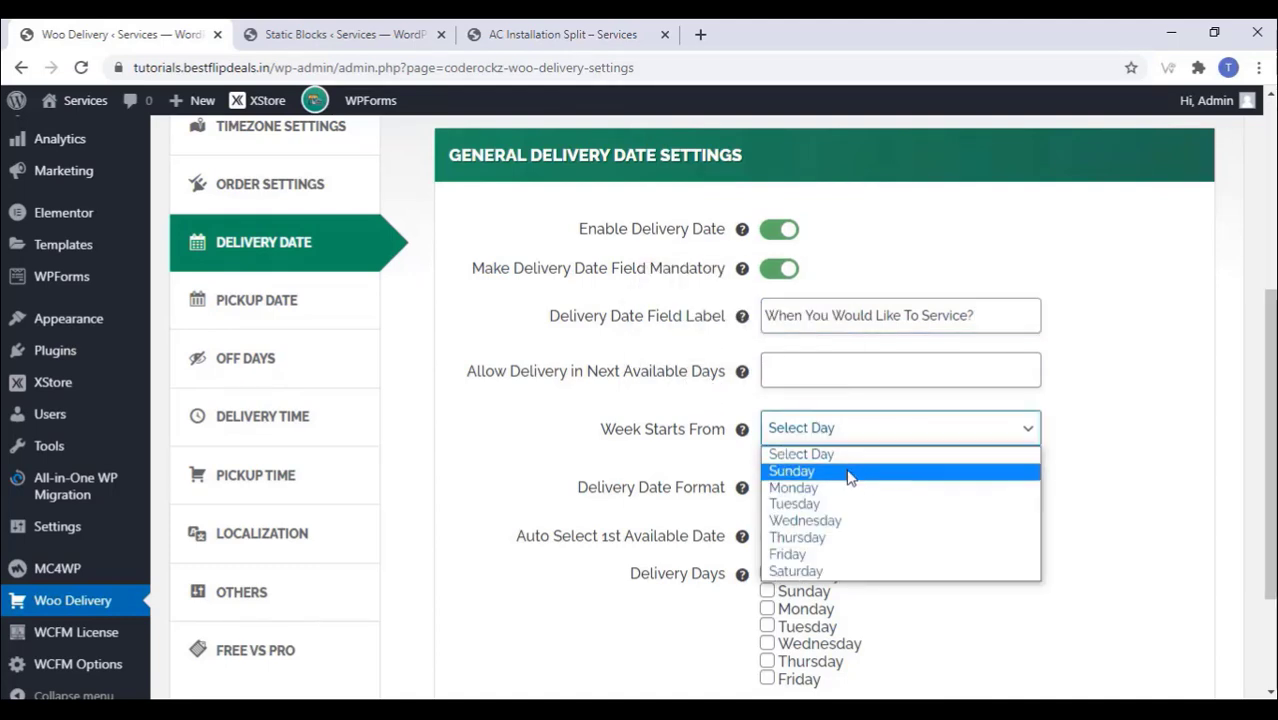
{"action": "left_click", "coordinate": [820, 489]}
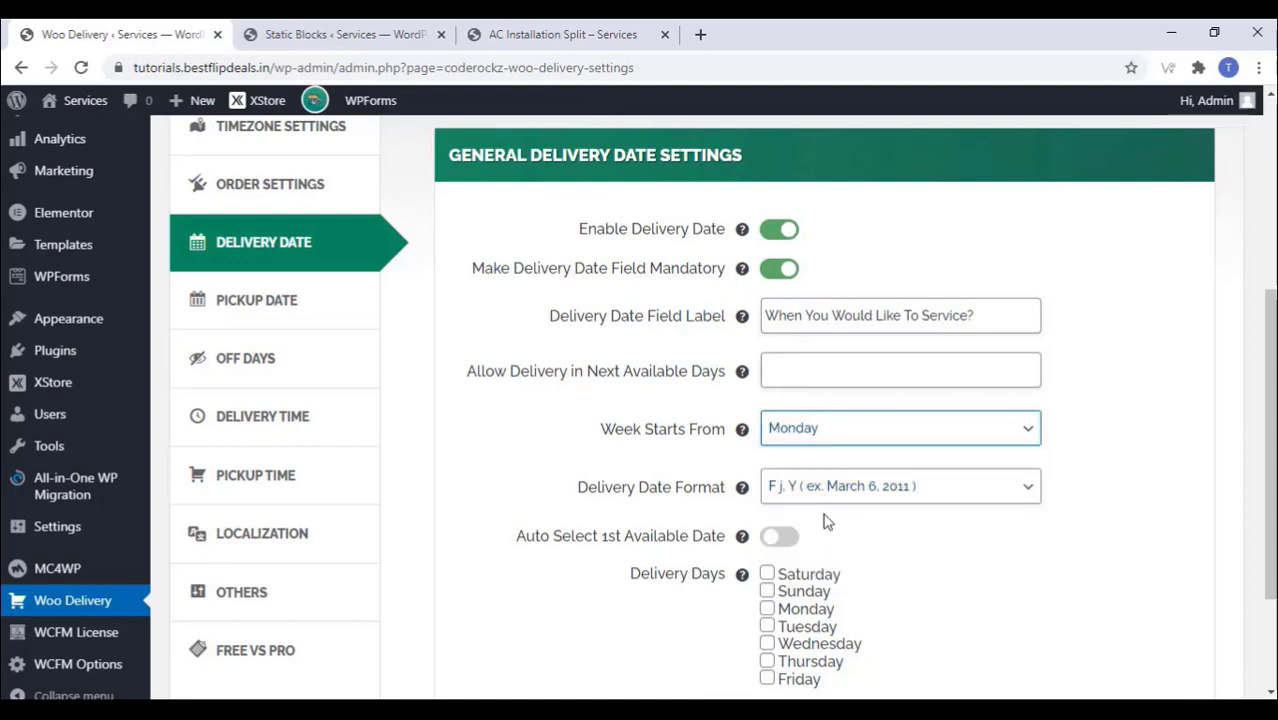
{"action": "scroll", "coordinate": [900, 531], "scroll_direction": "down", "scroll_amount": 2}
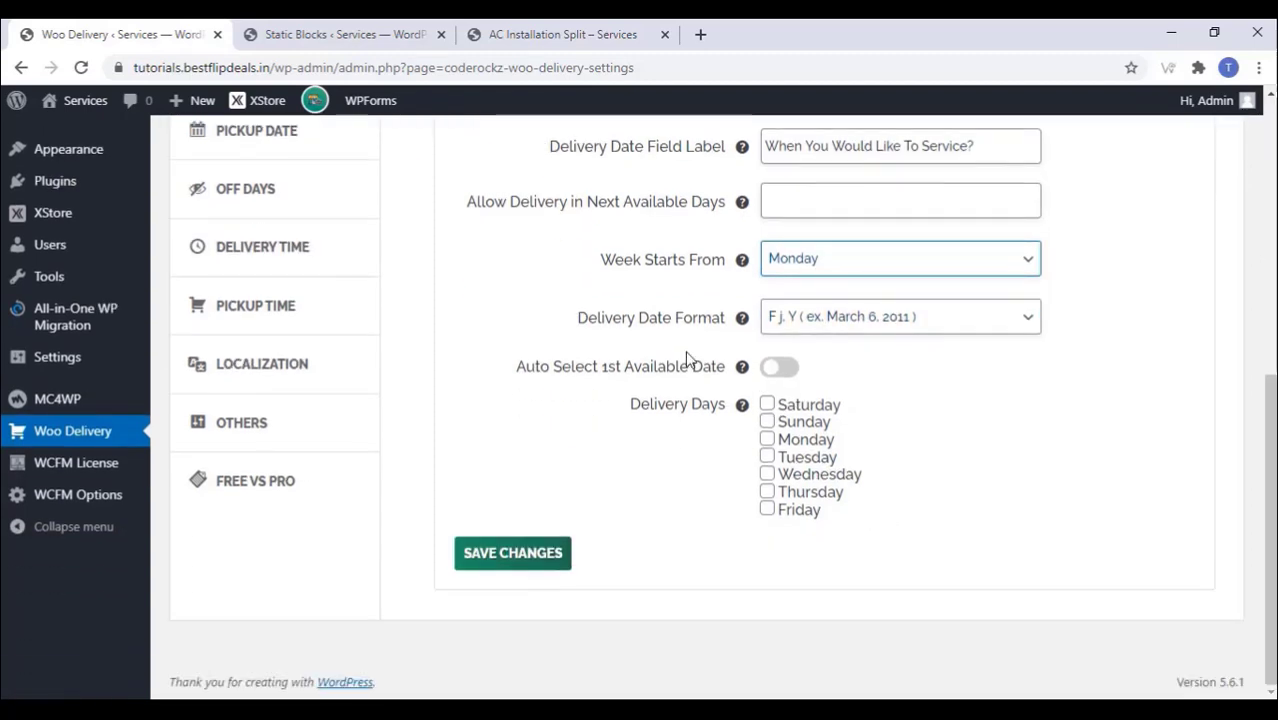
{"action": "left_click", "coordinate": [783, 368]}
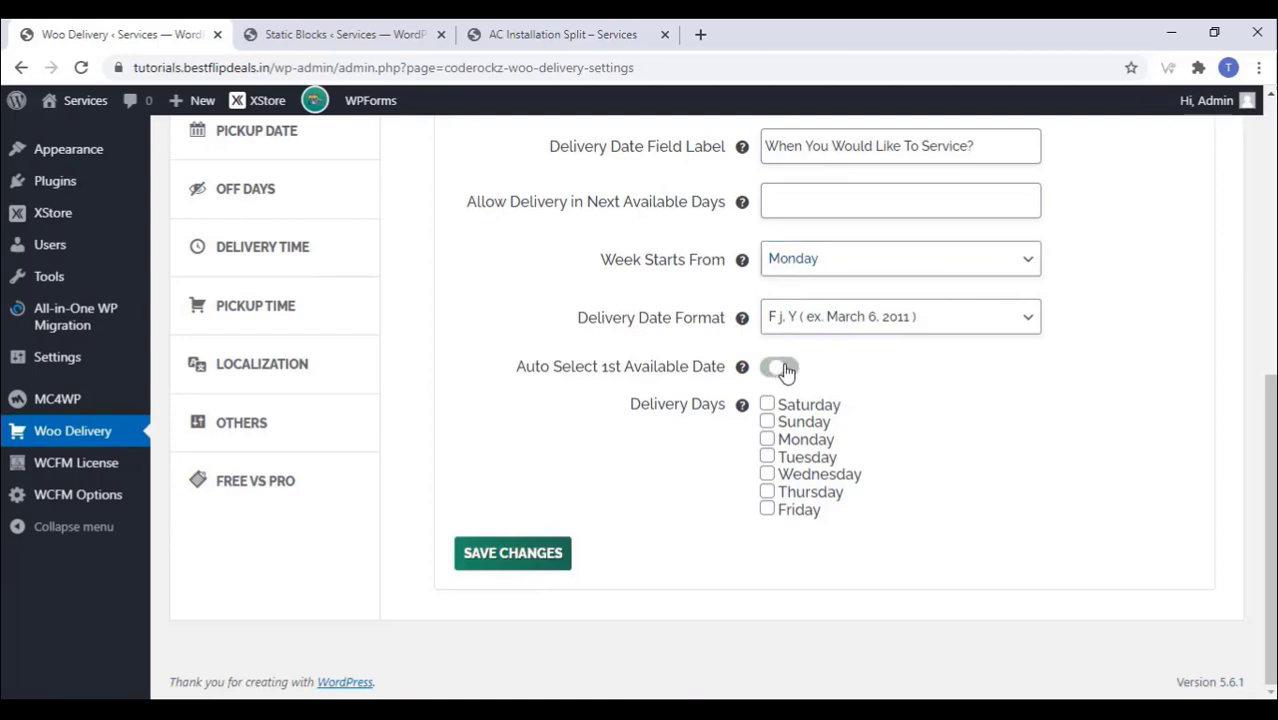
{"action": "left_click", "coordinate": [516, 558]}
{"action": "left_click", "coordinate": [768, 422]}
{"action": "left_click", "coordinate": [516, 556]}
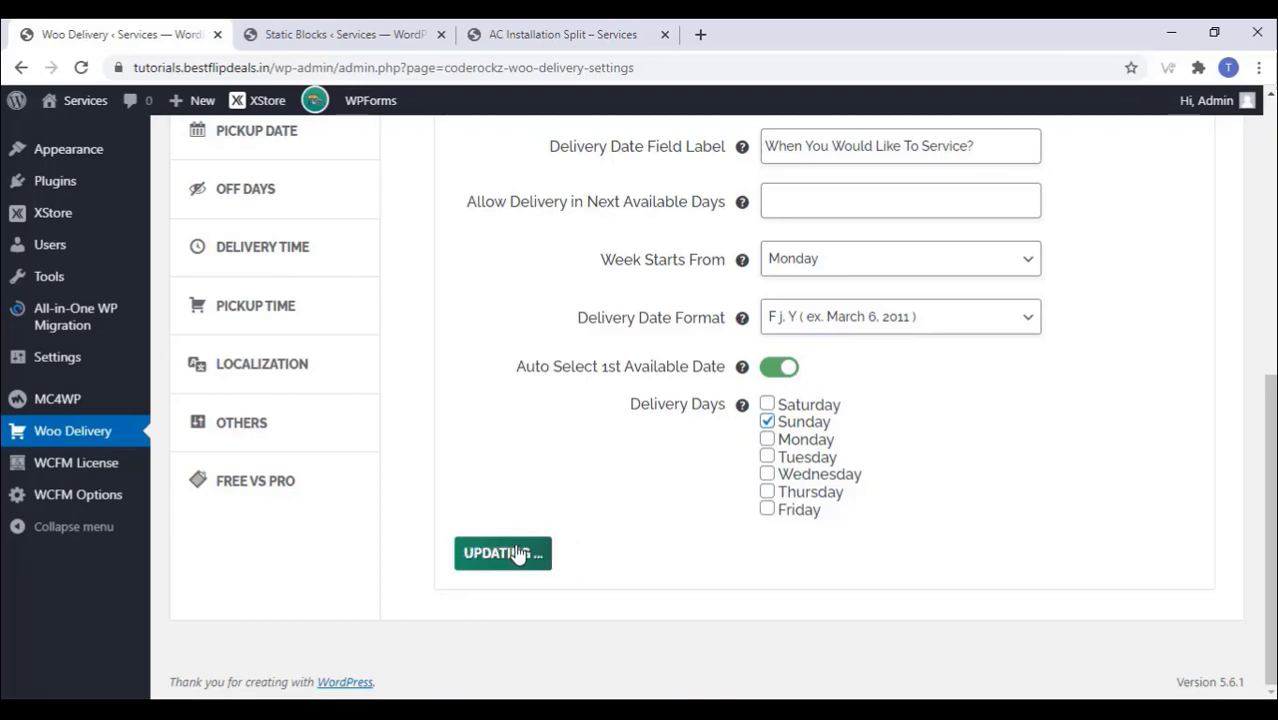
Step: Look over the Pickup Date settings, then move on to Delivery Time settings
{"action": "scroll", "coordinate": [660, 502], "scroll_direction": "up", "scroll_amount": 6}
{"action": "scroll", "coordinate": [659, 498], "scroll_direction": "down", "scroll_amount": 2}
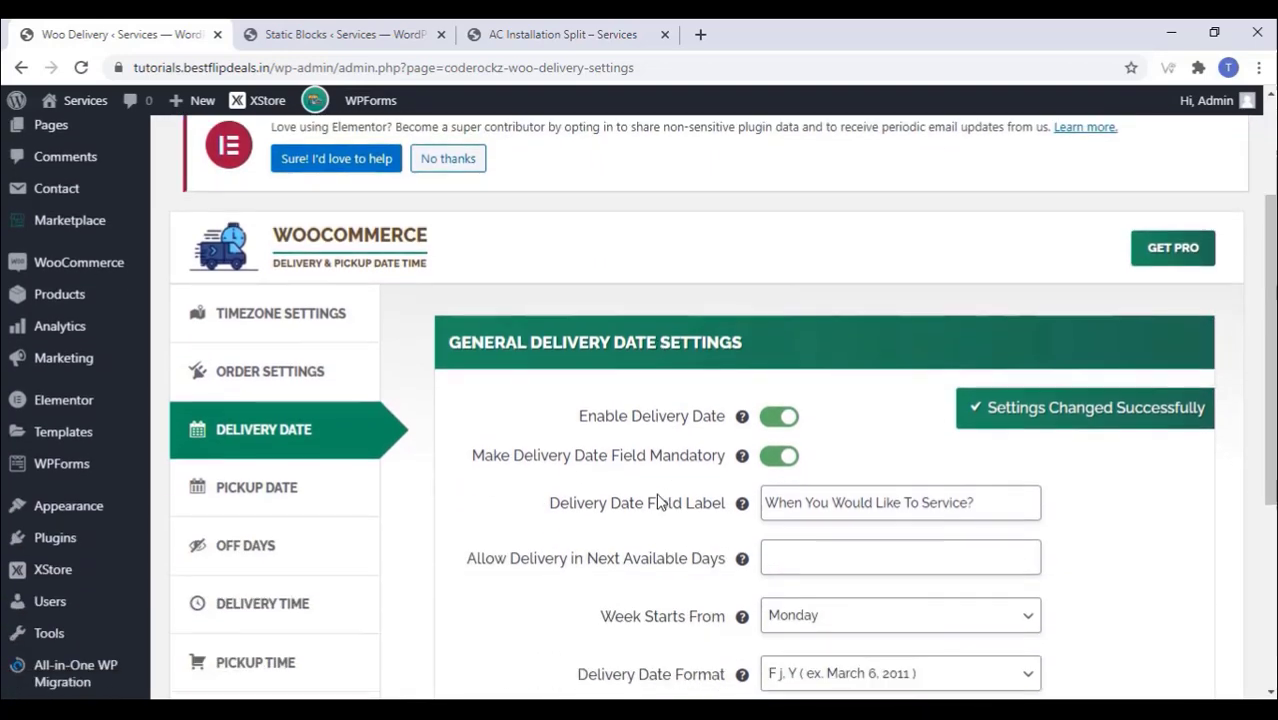
{"action": "scroll", "coordinate": [650, 462], "scroll_direction": "down", "scroll_amount": 2}
{"action": "left_click", "coordinate": [254, 301]}
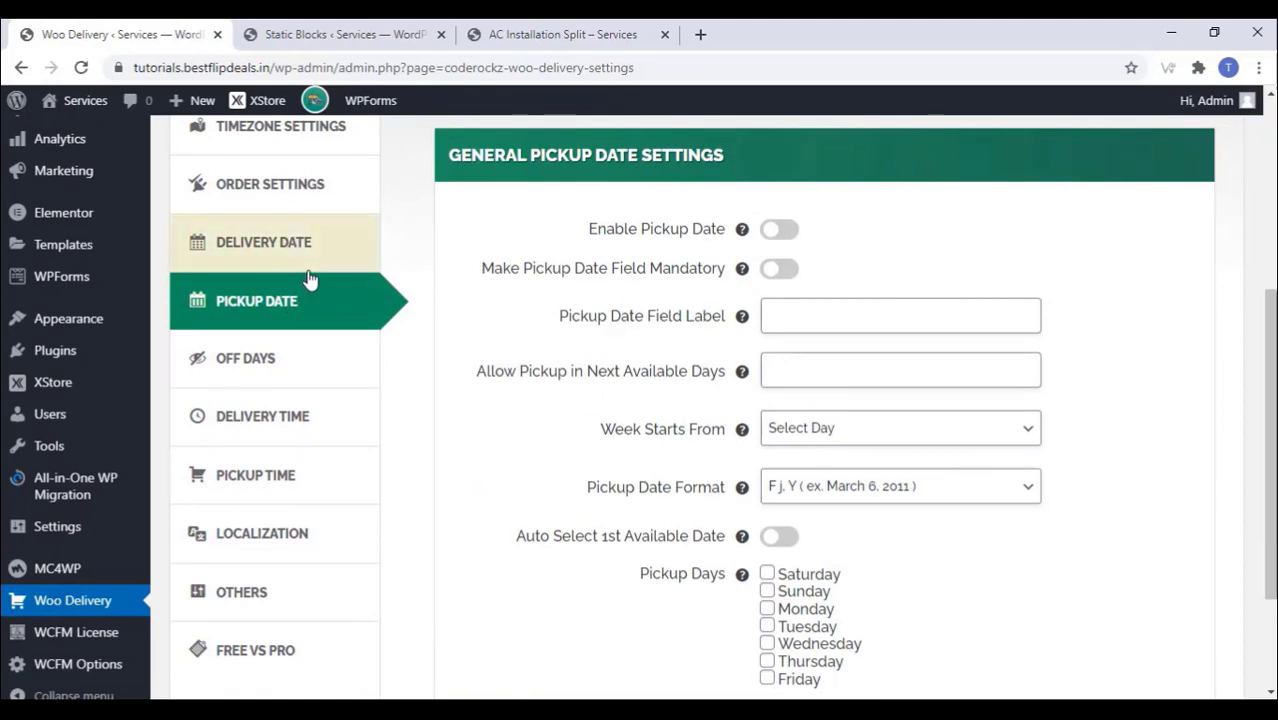
{"action": "scroll", "coordinate": [309, 280], "scroll_direction": "up", "scroll_amount": 1}
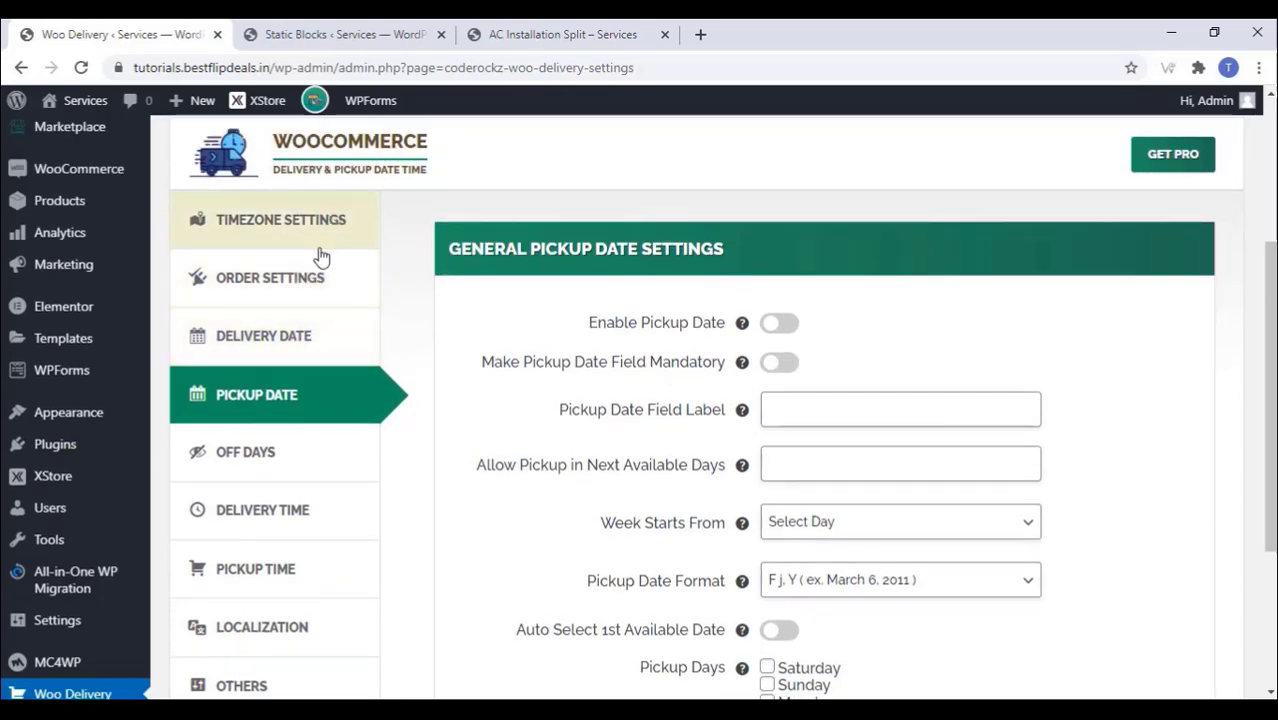
{"action": "scroll", "coordinate": [300, 288], "scroll_direction": "down", "scroll_amount": 2}
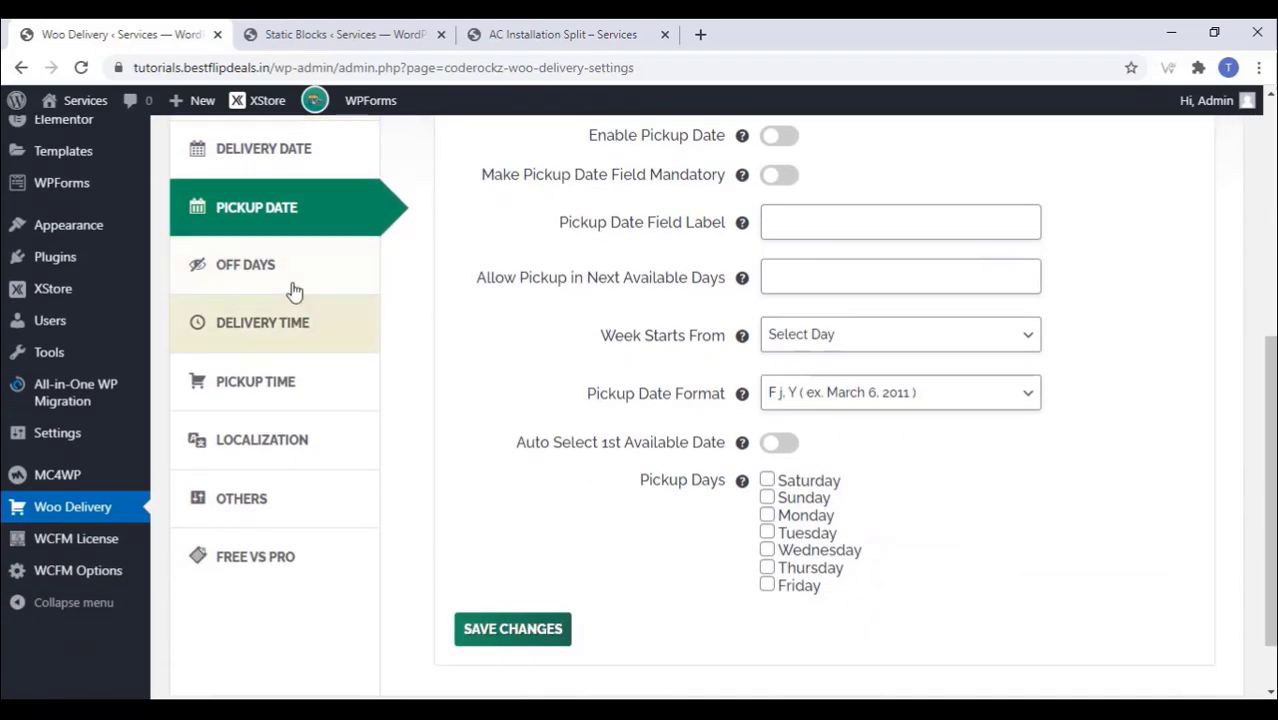
{"action": "left_click", "coordinate": [300, 328]}
{"action": "scroll", "coordinate": [640, 358], "scroll_direction": "up", "scroll_amount": 2}
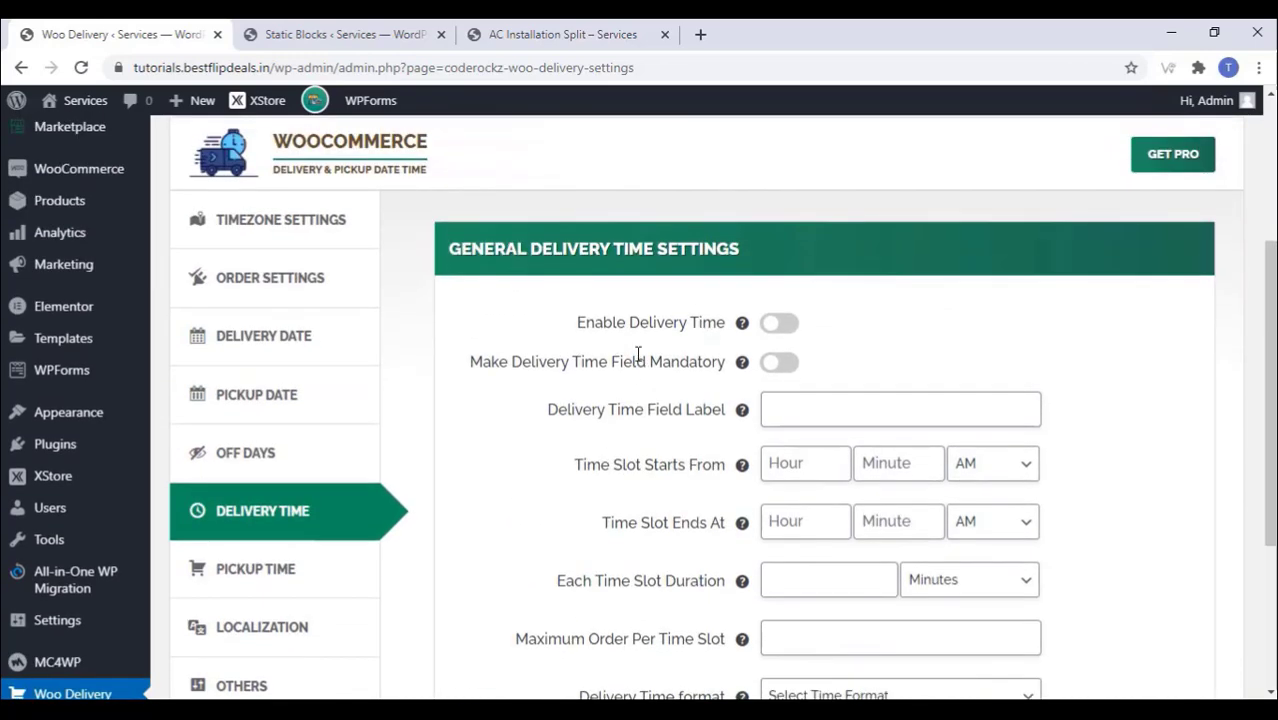
Step: Enable a mandatory delivery time field labelled 'Please Choose A Time'
{"action": "left_click", "coordinate": [779, 323]}
{"action": "scroll", "coordinate": [660, 388], "scroll_direction": "down", "scroll_amount": 1}
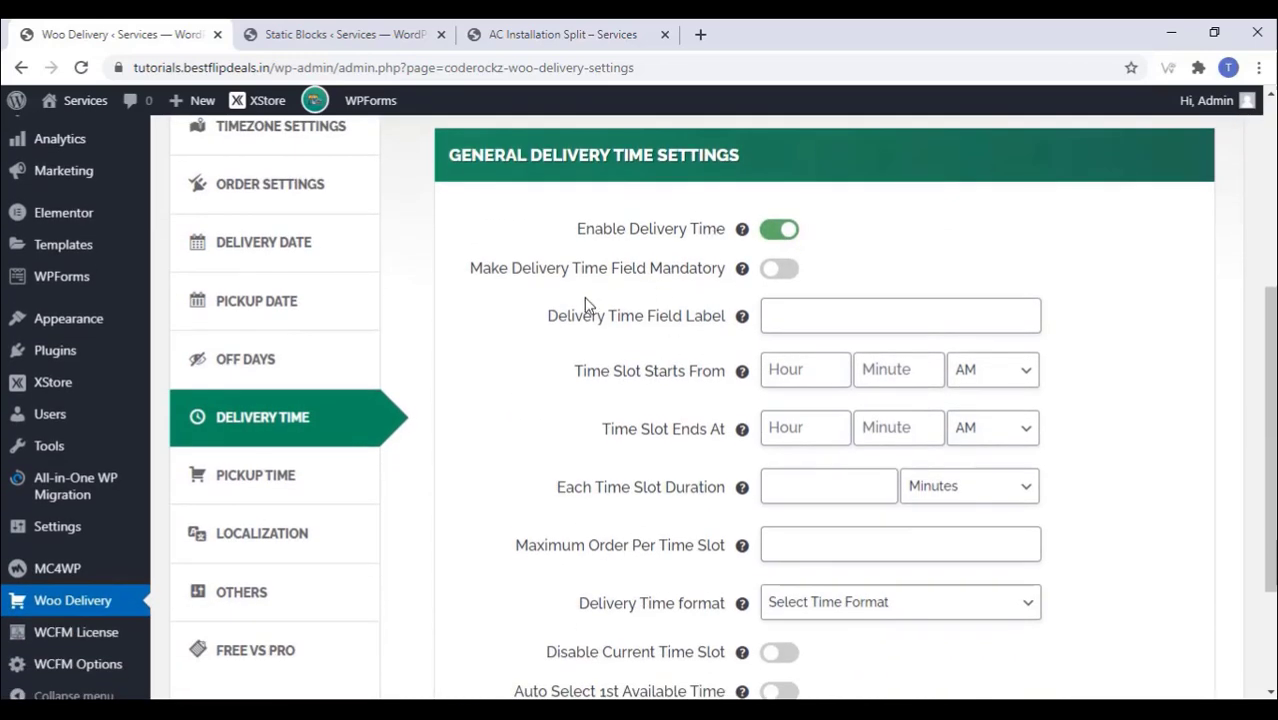
{"action": "left_click", "coordinate": [782, 268]}
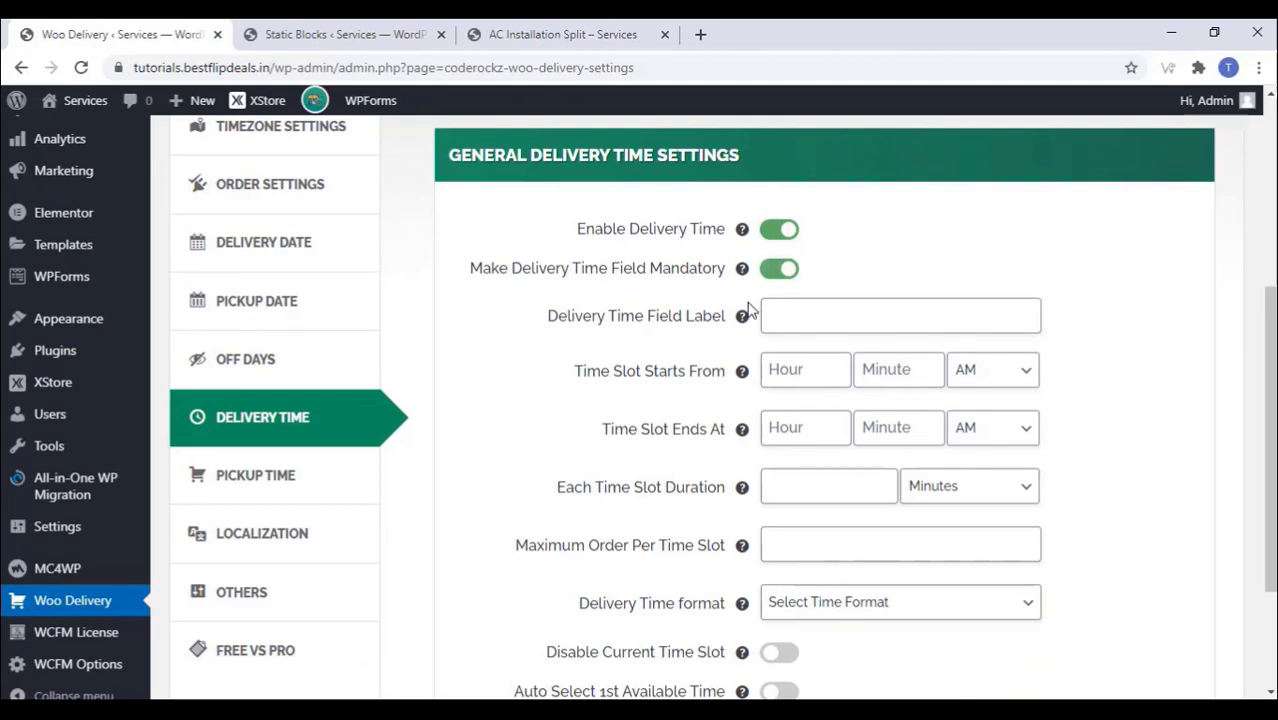
{"action": "left_click", "coordinate": [798, 316]}
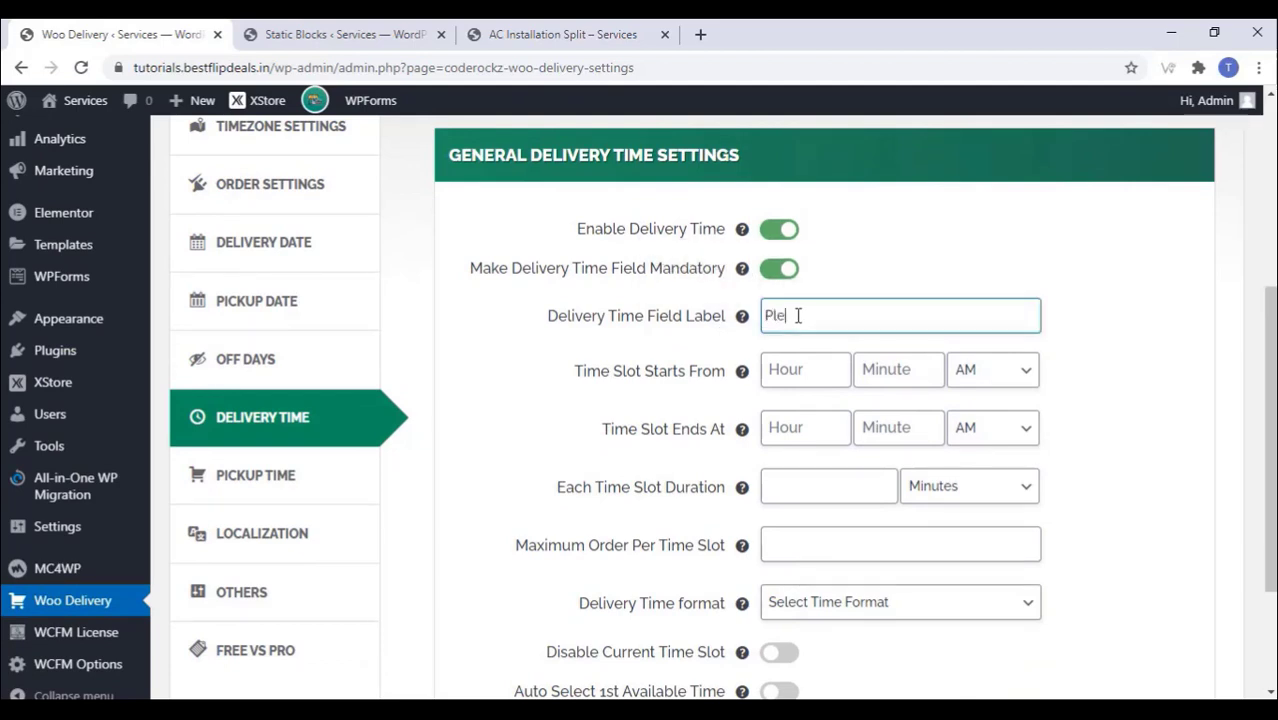
{"action": "type", "text": "Please Choose"}
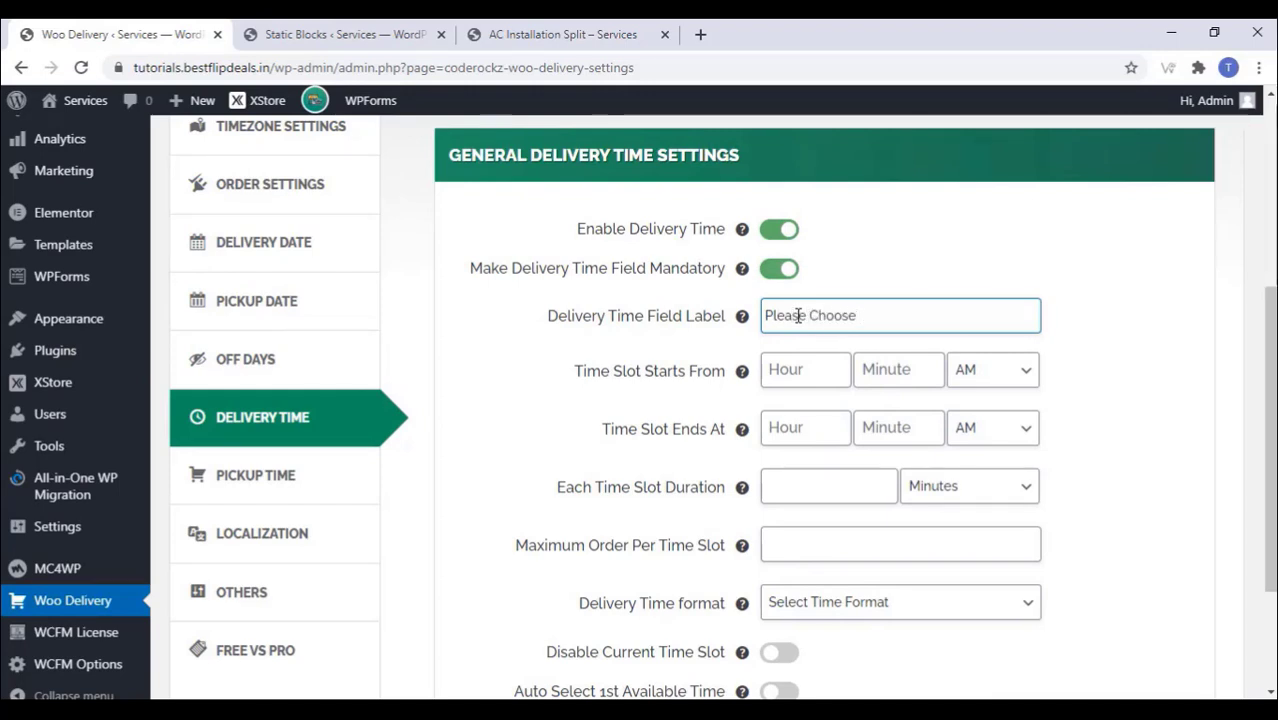
{"action": "type", "text": " A Time"}
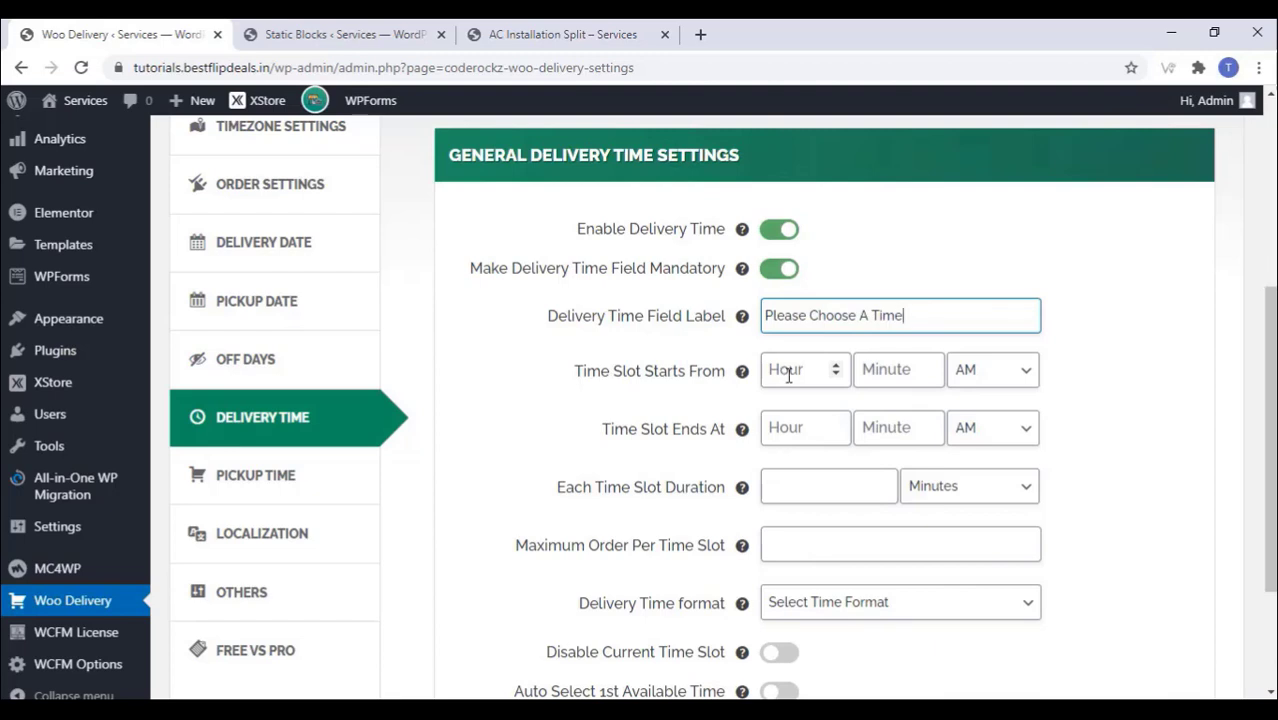
Step: Set the delivery time slots to run from 8:00 AM to 6:00 PM
{"action": "left_click", "coordinate": [806, 378]}
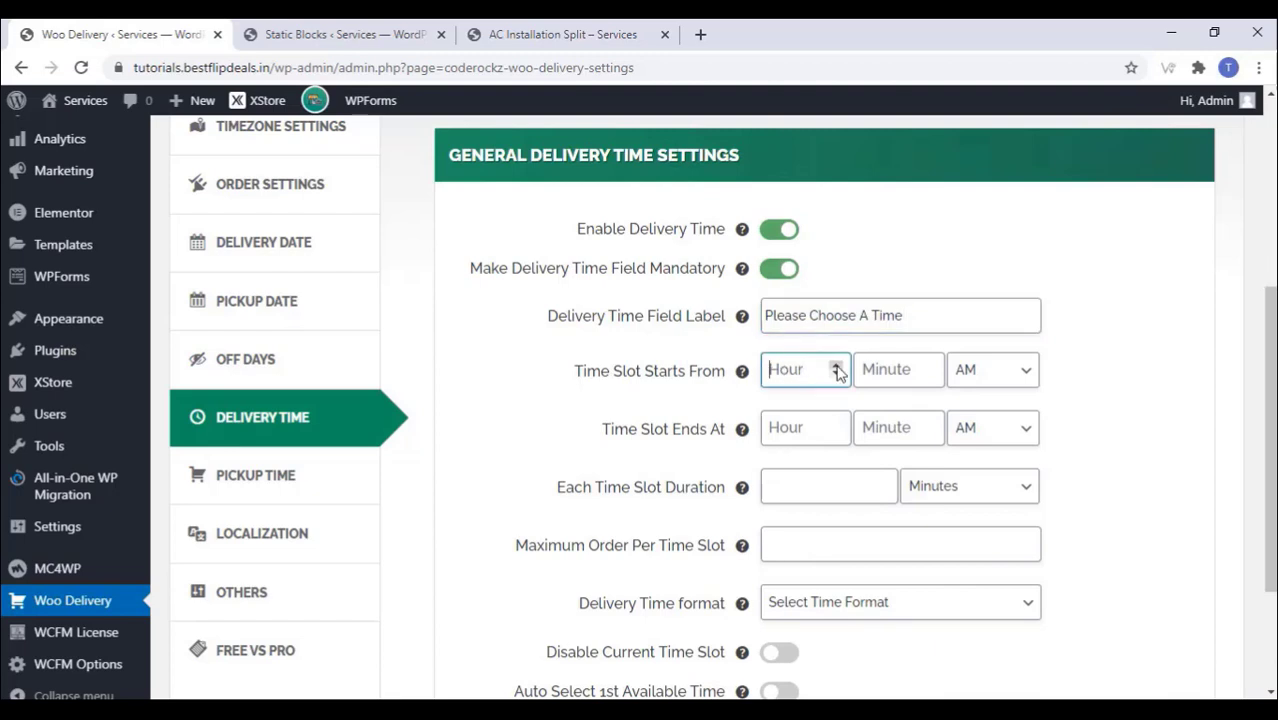
{"action": "left_click", "coordinate": [836, 366]}
{"action": "left_click_drag", "start_coordinate": [780, 369], "coordinate": [762, 376]}
{"action": "left_click", "coordinate": [888, 366]}
{"action": "type", "text": "00"}
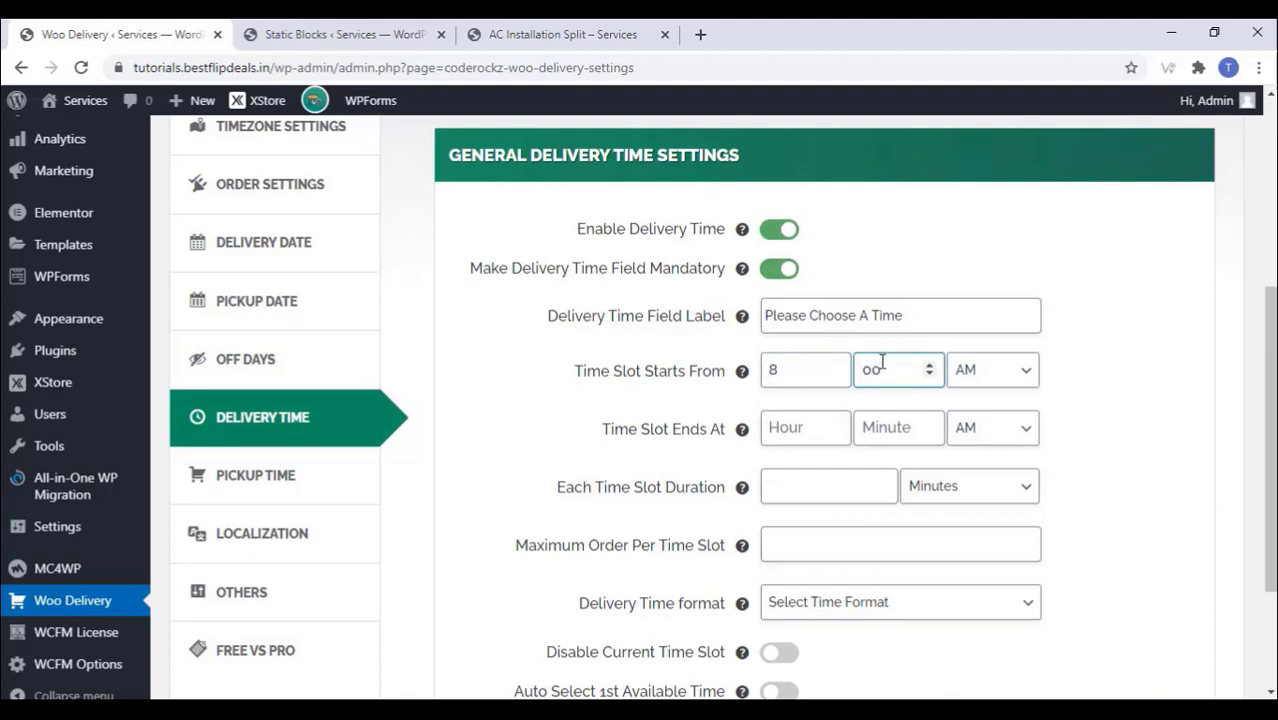
{"action": "left_click", "coordinate": [803, 428]}
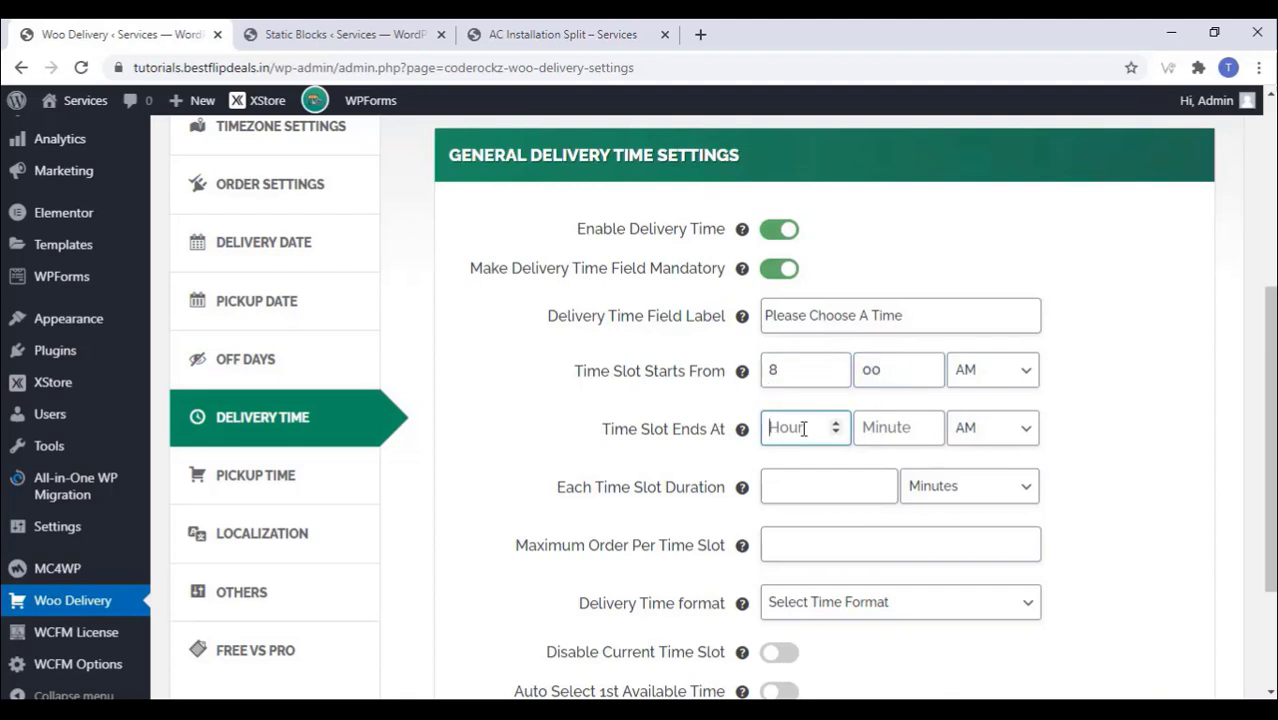
{"action": "type", "text": "5"}
{"action": "left_click", "coordinate": [872, 428]}
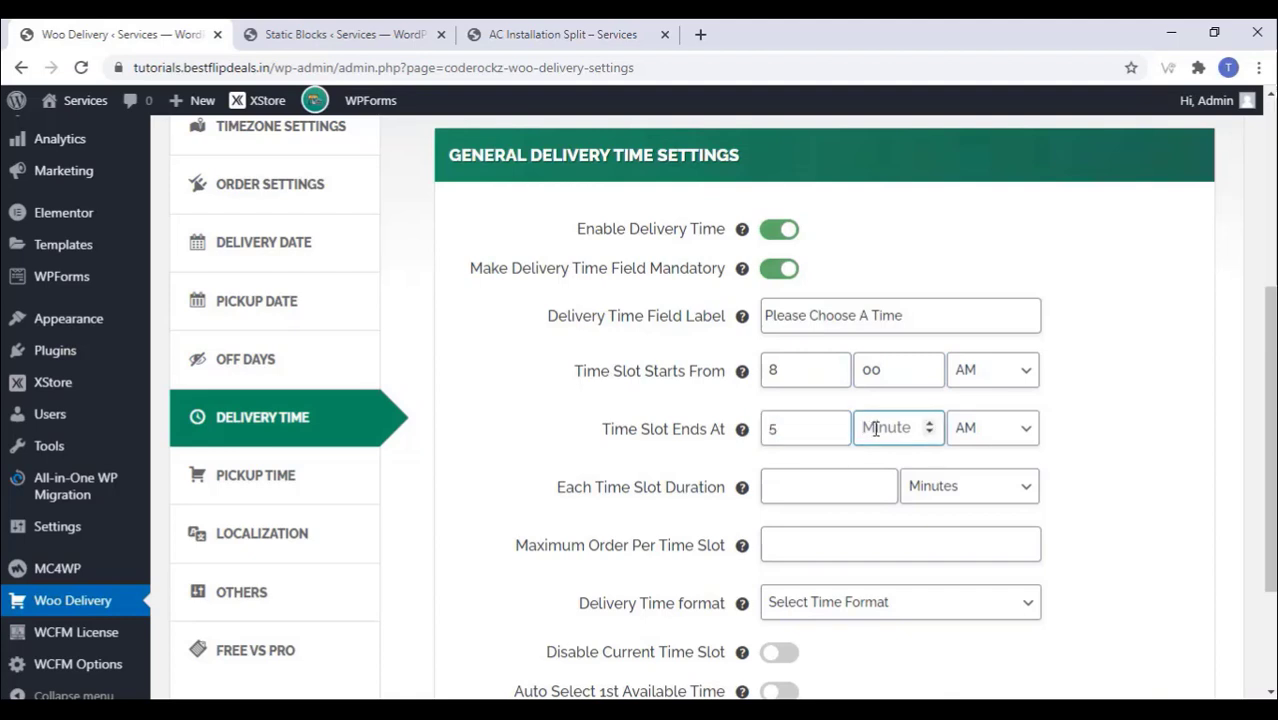
{"action": "type", "text": "00"}
{"action": "left_click", "coordinate": [990, 428]}
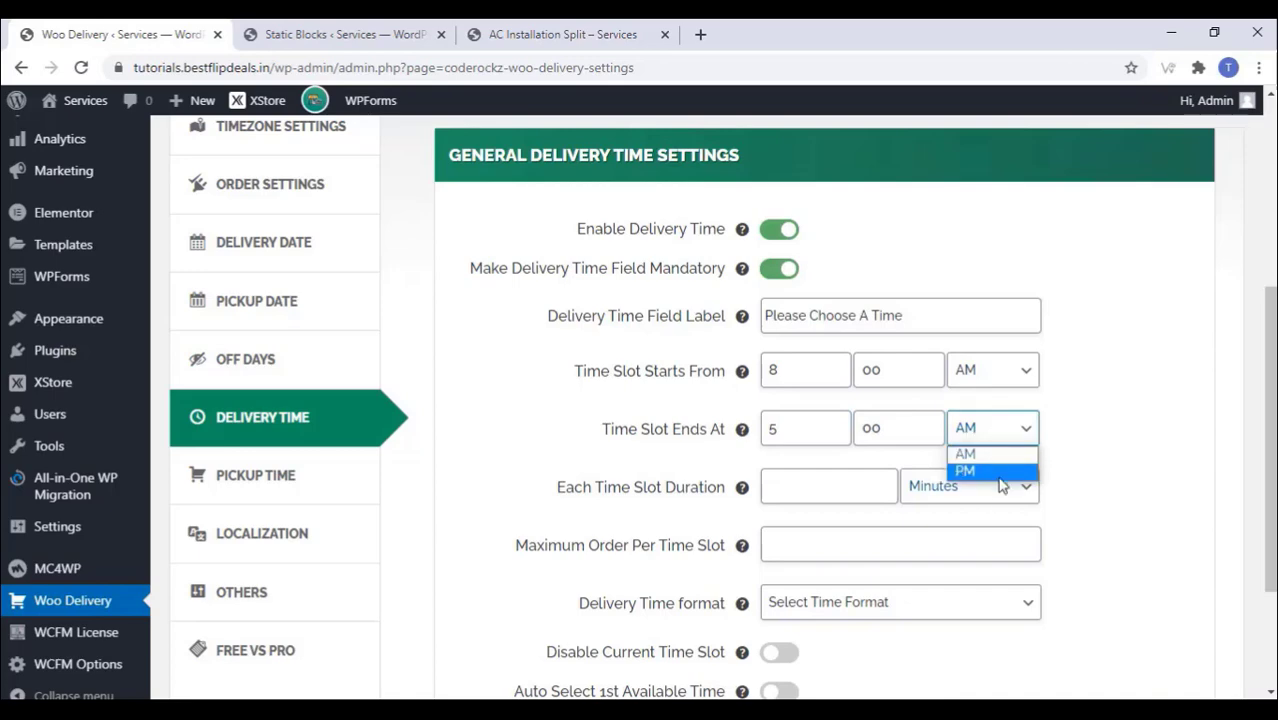
{"action": "left_click", "coordinate": [985, 467]}
Step: Make each time slot 4 hours long with a maximum of 3 orders
{"action": "scroll", "coordinate": [758, 432], "scroll_direction": "down", "scroll_amount": 3}
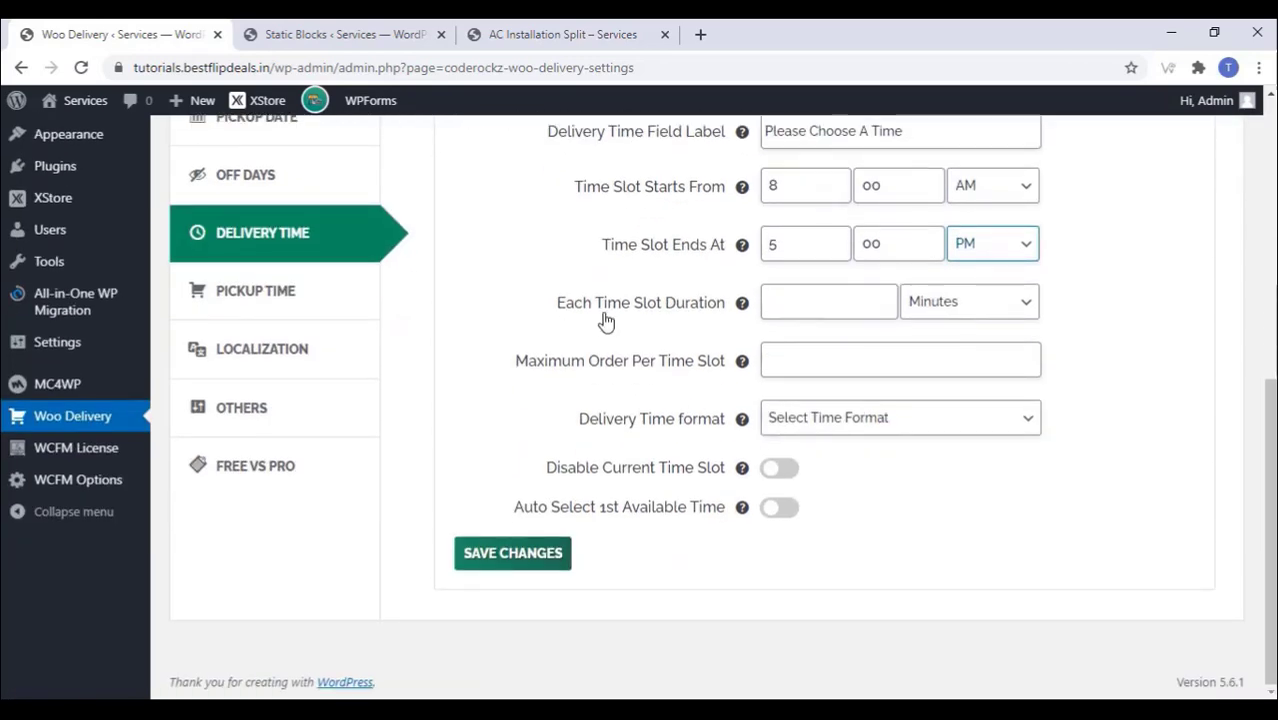
{"action": "scroll", "coordinate": [625, 318], "scroll_direction": "up", "scroll_amount": 1}
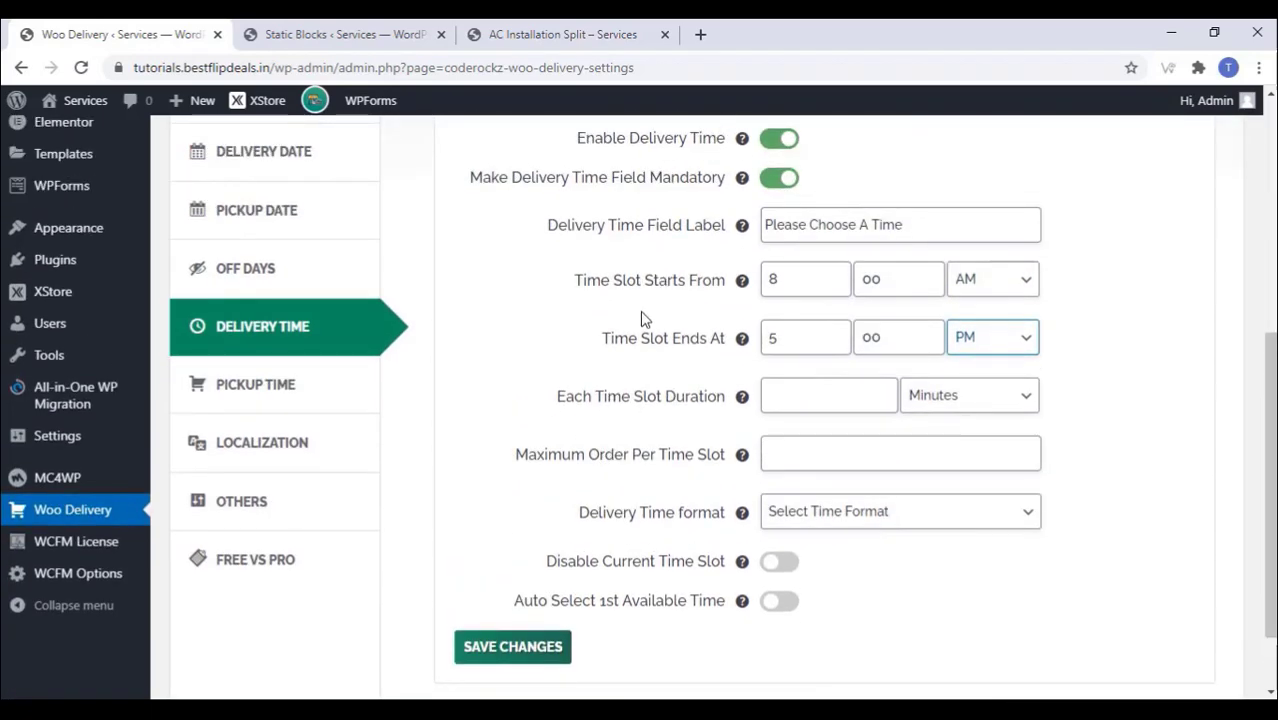
{"action": "scroll", "coordinate": [661, 313], "scroll_direction": "down", "scroll_amount": 1}
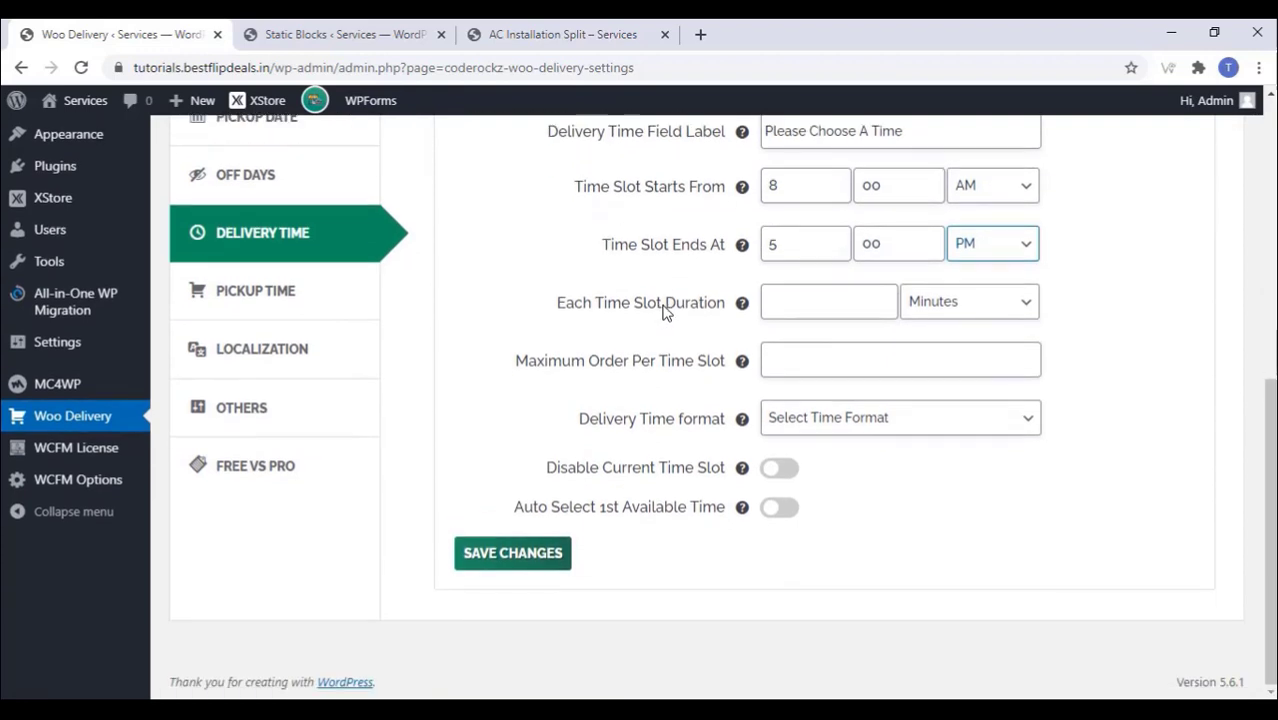
{"action": "scroll", "coordinate": [665, 310], "scroll_direction": "up", "scroll_amount": 1}
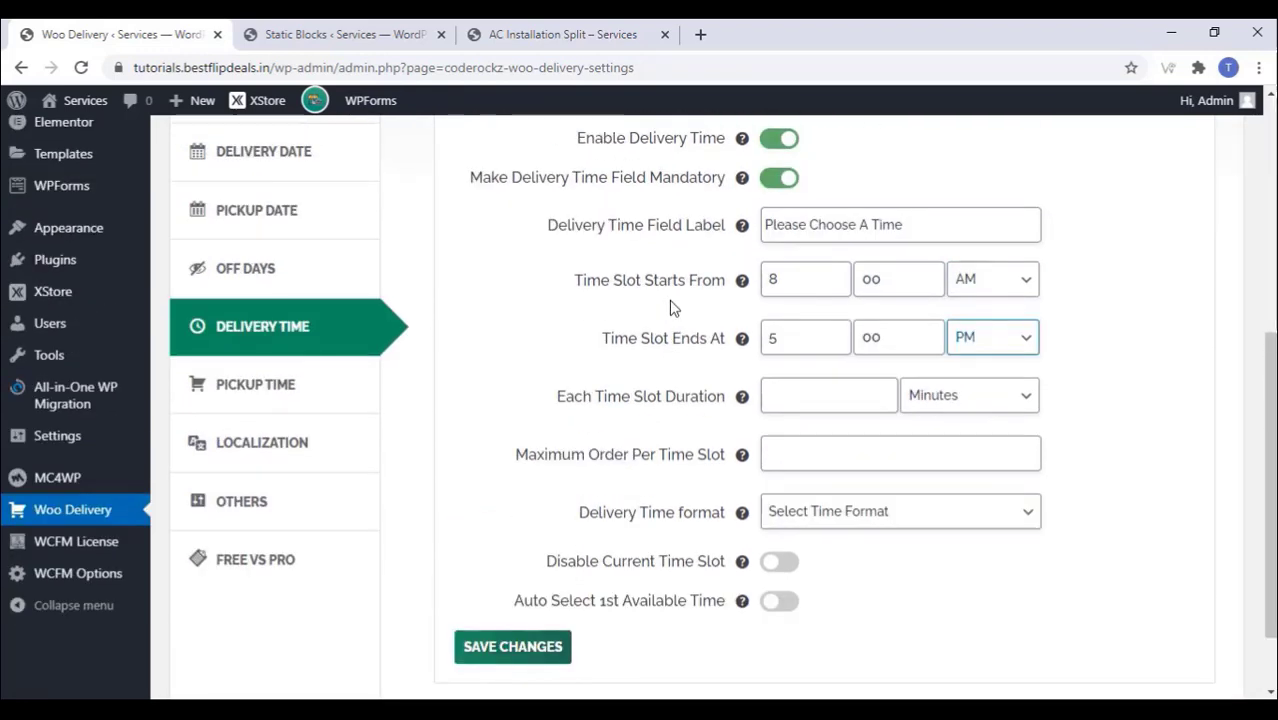
{"action": "left_click", "coordinate": [962, 400]}
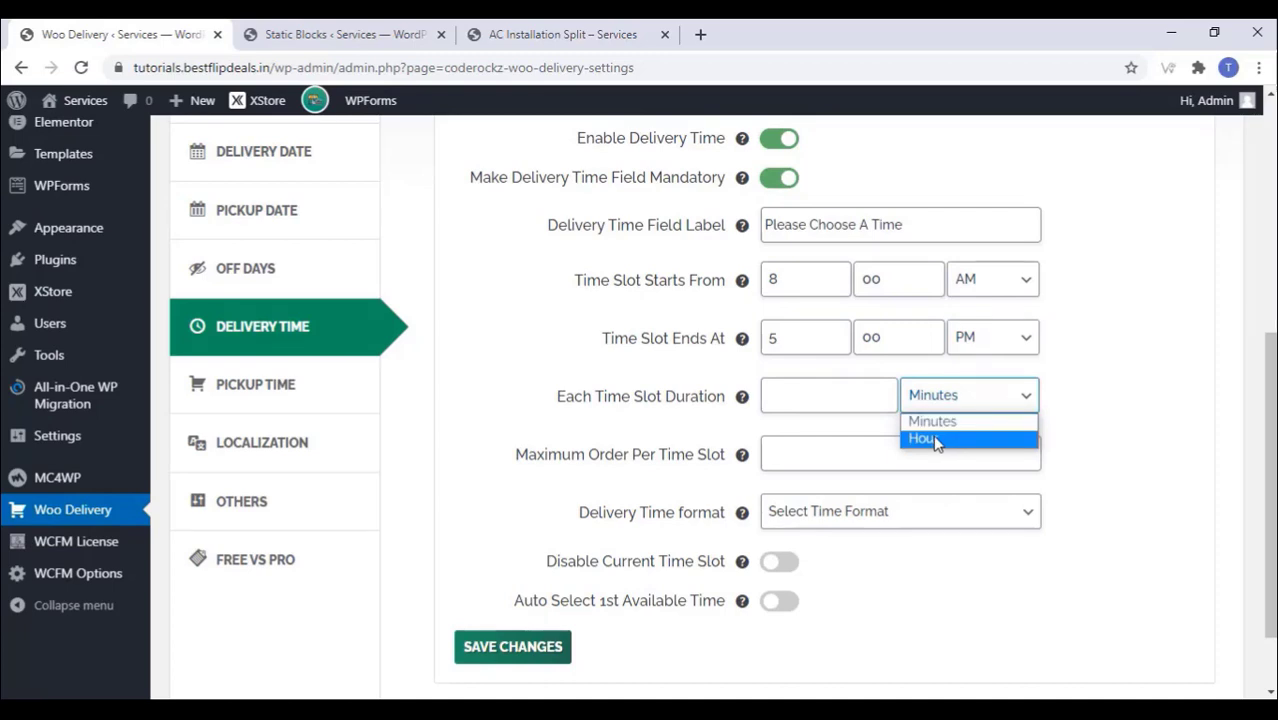
{"action": "left_click", "coordinate": [937, 443]}
{"action": "left_click", "coordinate": [817, 396]}
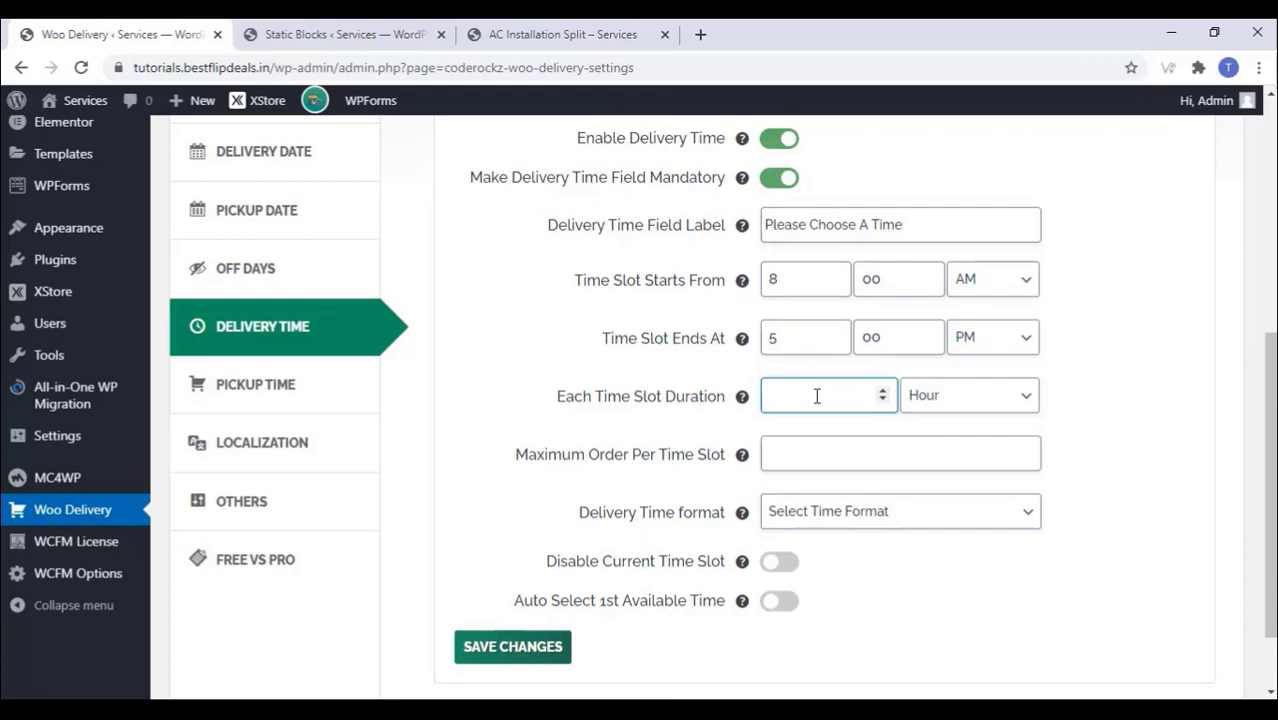
{"action": "type", "text": "4"}
{"action": "left_click", "coordinate": [801, 460]}
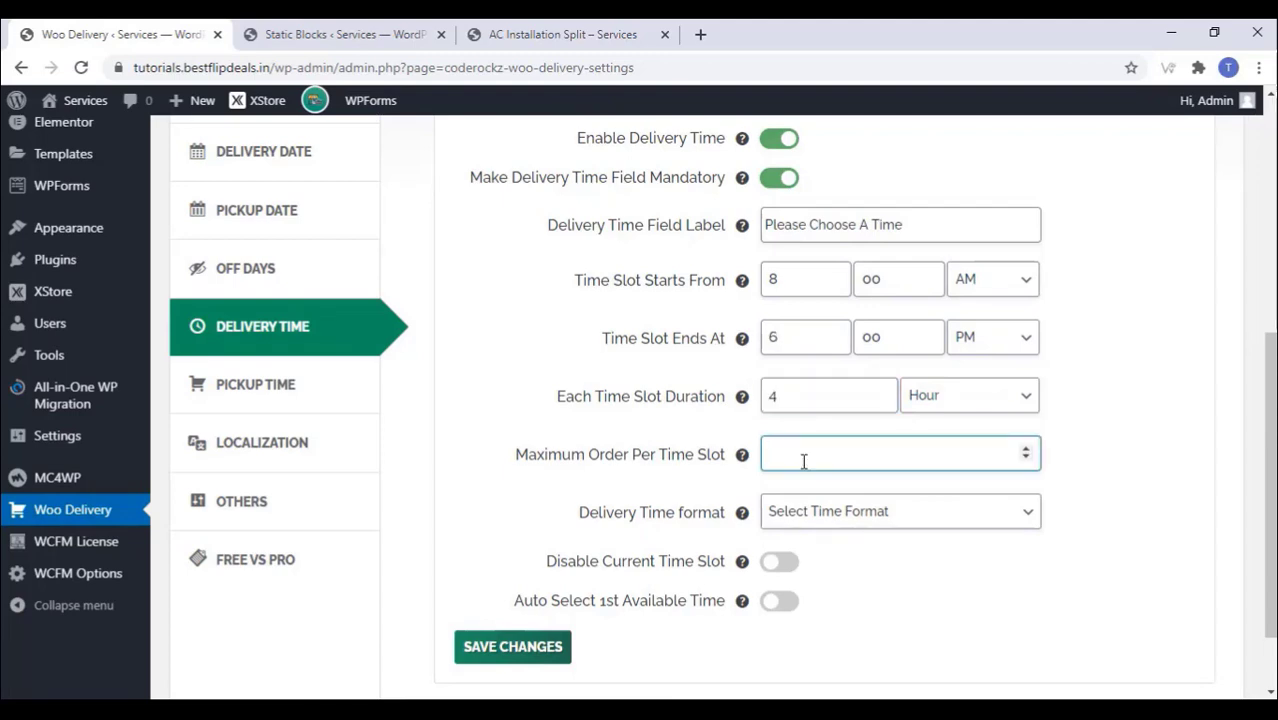
{"action": "type", "text": "3"}
Step: Use 12 Hours format, disable the current slot, auto-select the first time, and save
{"action": "left_click", "coordinate": [819, 520]}
{"action": "left_click", "coordinate": [820, 553]}
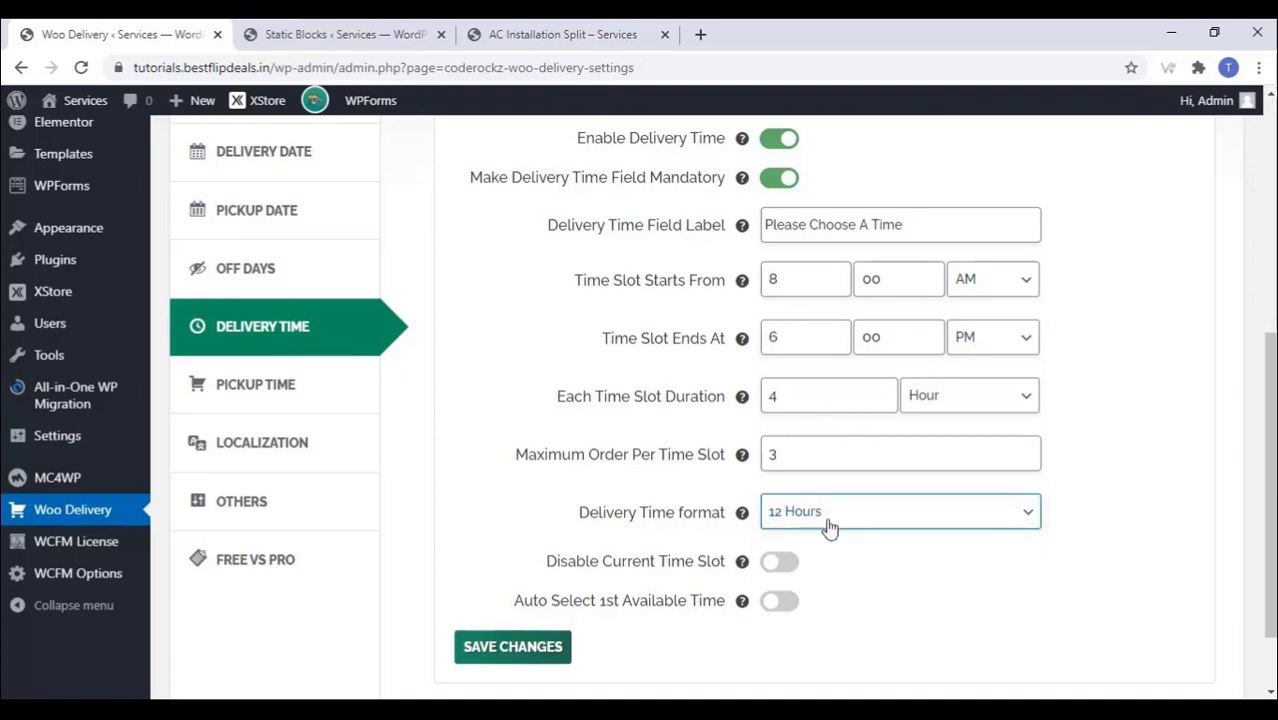
{"action": "left_click", "coordinate": [782, 565]}
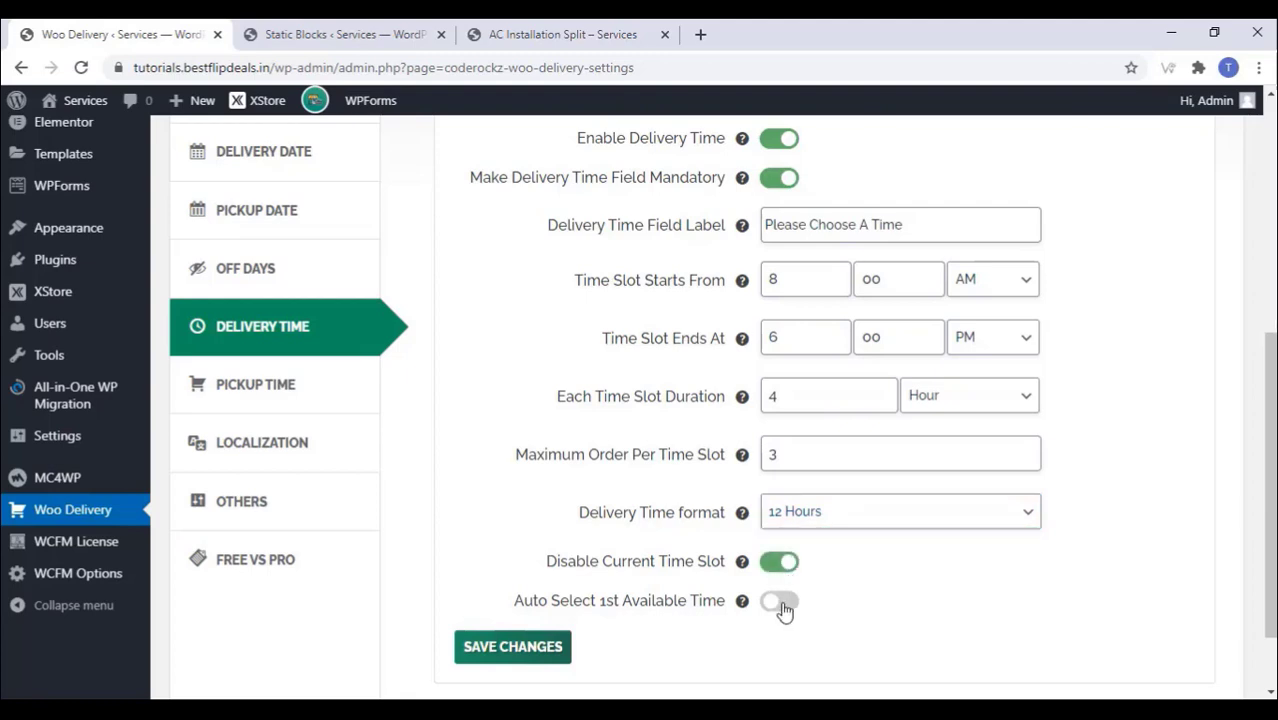
{"action": "left_click", "coordinate": [783, 609]}
{"action": "left_click", "coordinate": [769, 604]}
{"action": "left_click", "coordinate": [792, 603]}
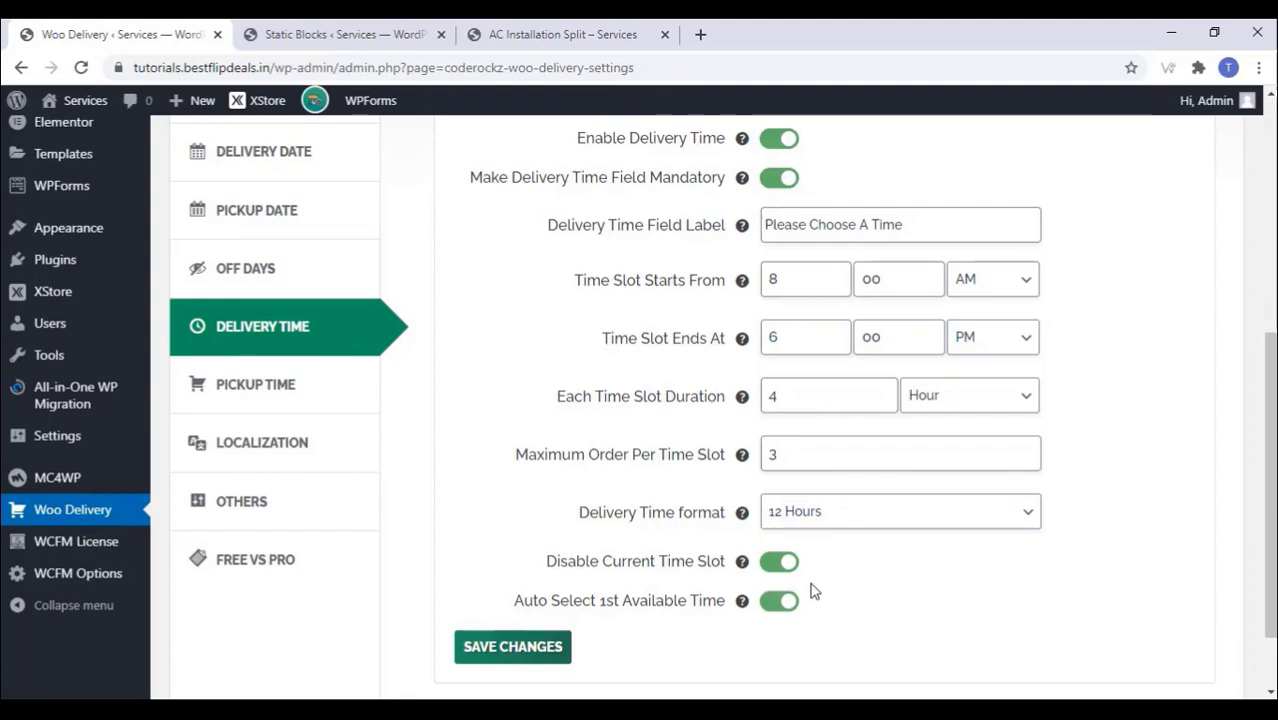
{"action": "left_click", "coordinate": [505, 650]}
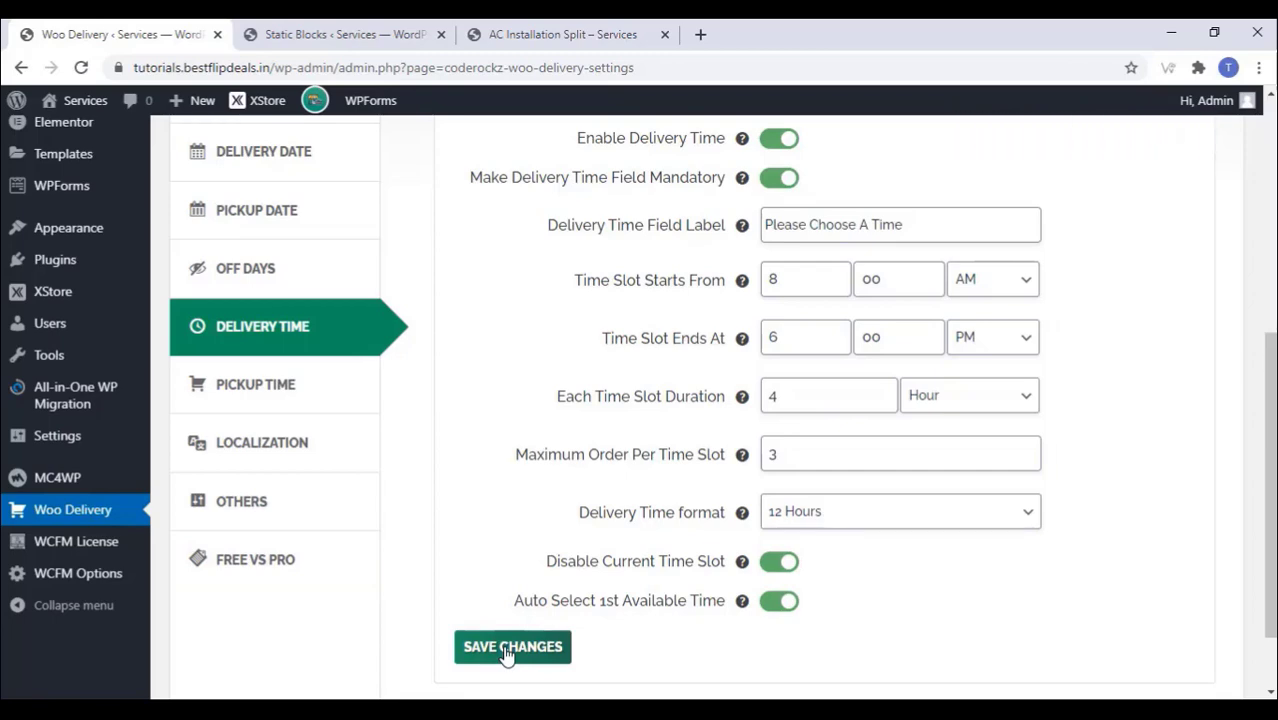
{"action": "left_click", "coordinate": [278, 407]}
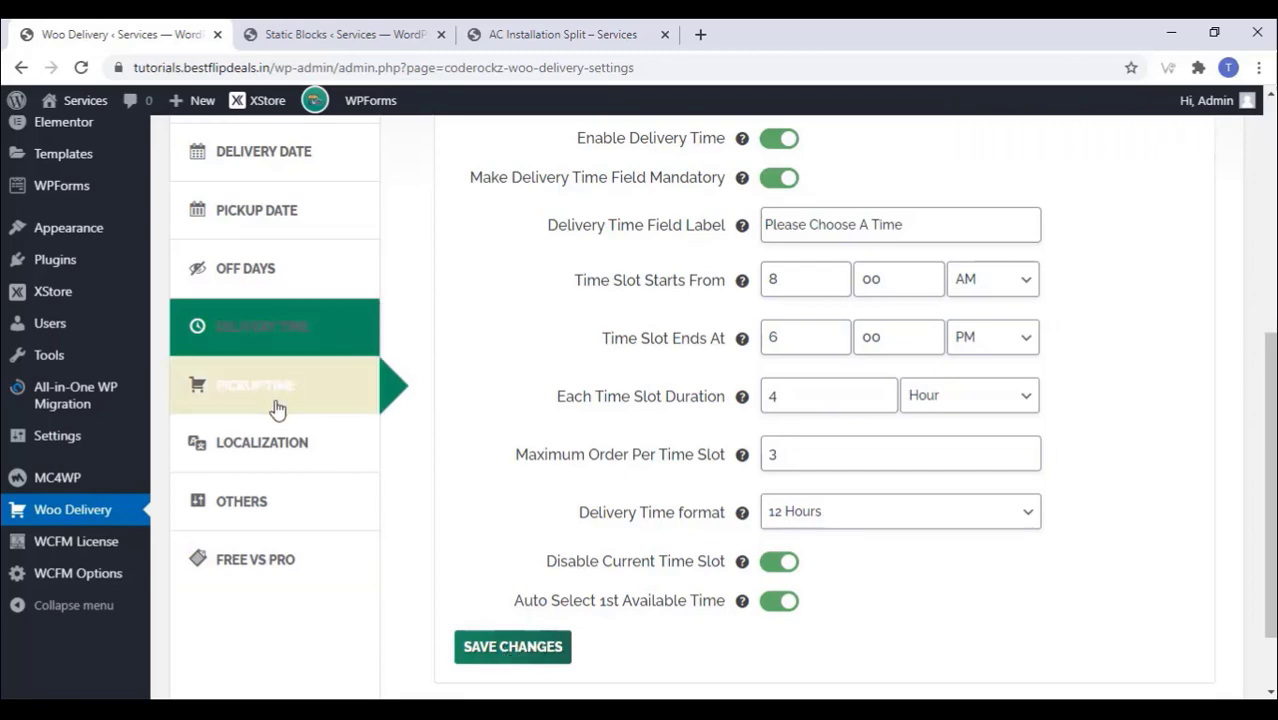
Step: Browse through the Woo Delivery Localization settings
{"action": "scroll", "coordinate": [562, 415], "scroll_direction": "down", "scroll_amount": 3}
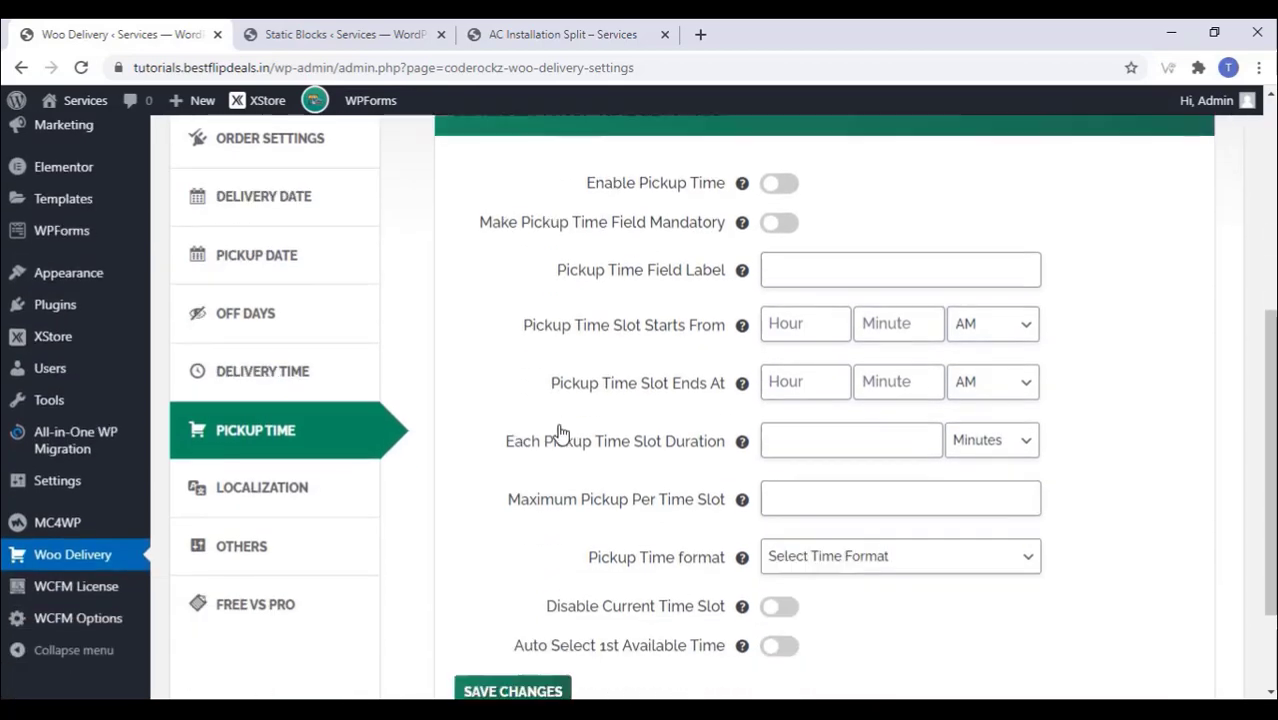
{"action": "left_click", "coordinate": [262, 352]}
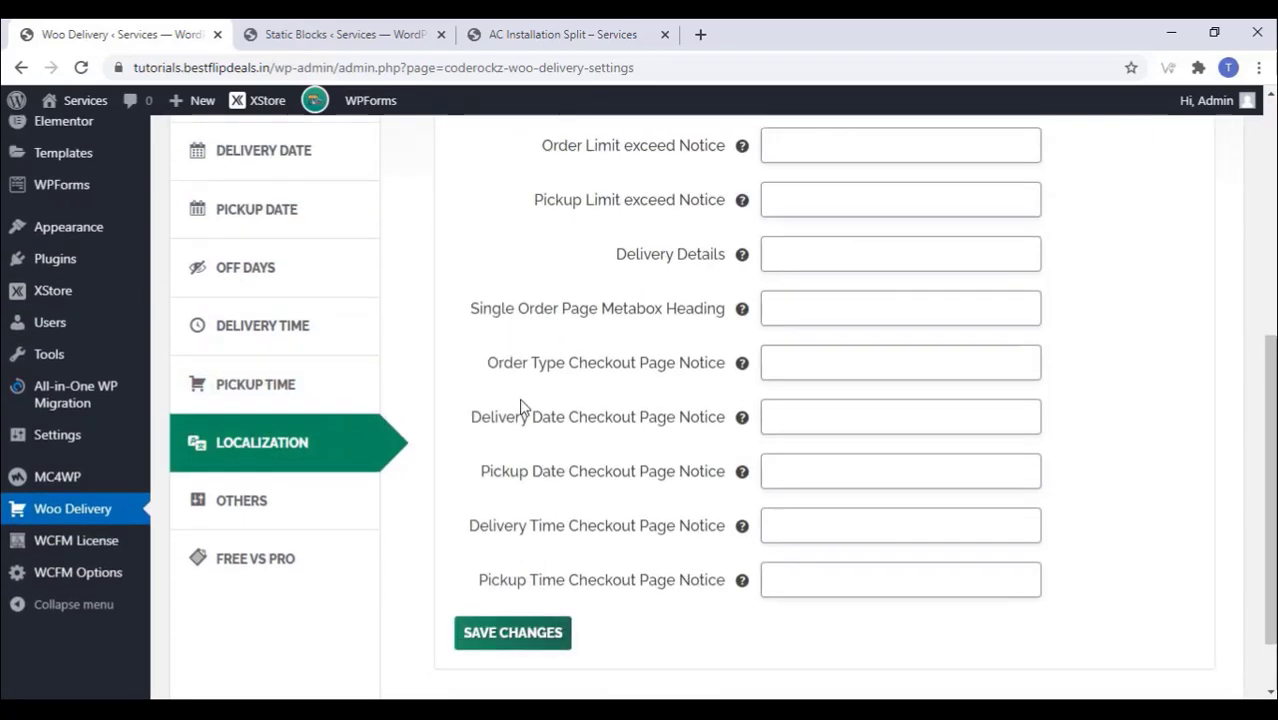
{"action": "scroll", "coordinate": [521, 407], "scroll_direction": "up", "scroll_amount": 1}
{"action": "scroll", "coordinate": [521, 407], "scroll_direction": "down", "scroll_amount": 2}
{"action": "scroll", "coordinate": [522, 415], "scroll_direction": "up", "scroll_amount": 2}
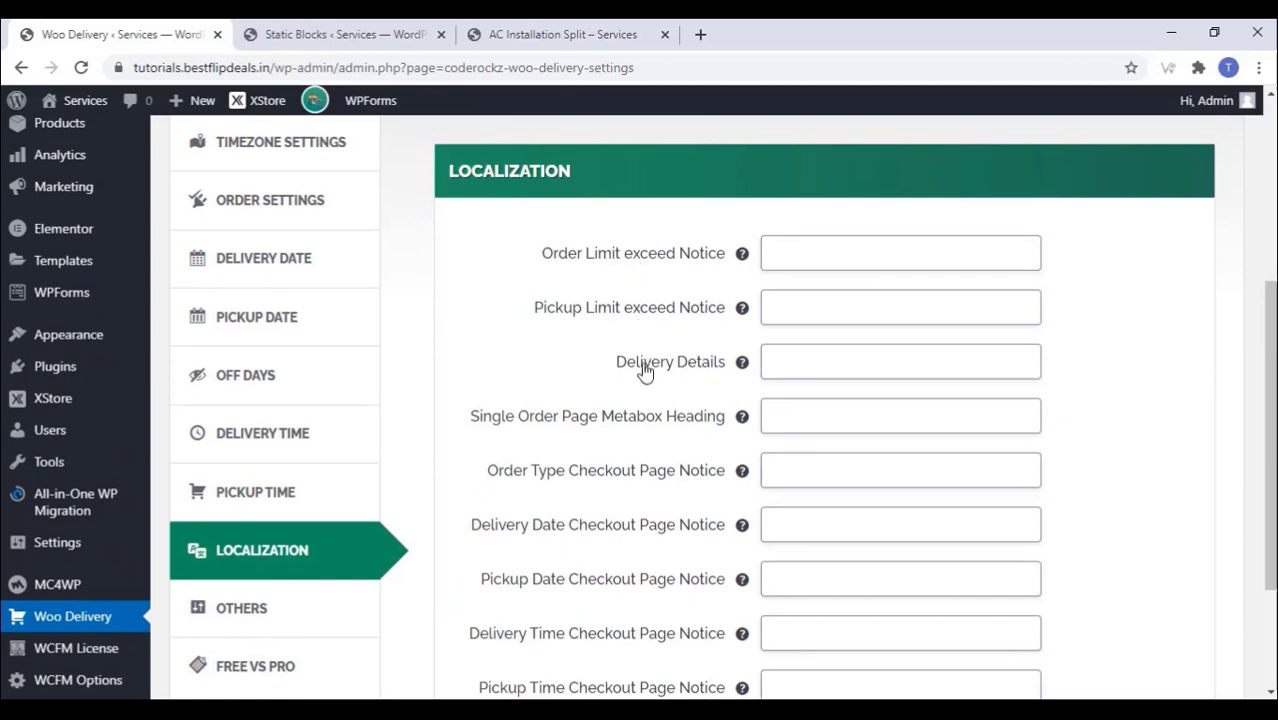
{"action": "scroll", "coordinate": [600, 465], "scroll_direction": "down", "scroll_amount": 1}
{"action": "scroll", "coordinate": [595, 470], "scroll_direction": "down", "scroll_amount": 3}
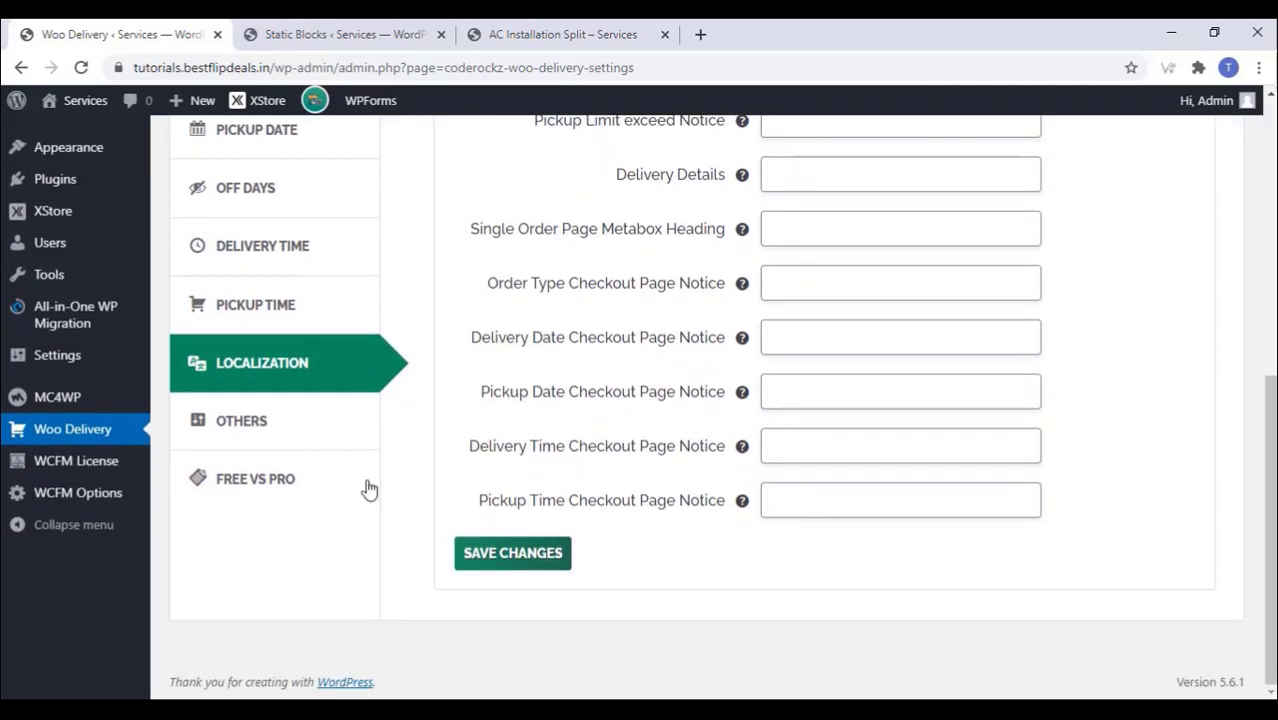
Step: In Other Settings, place fields Before Billing Address, enable virtual/downloadable products, and save
{"action": "left_click", "coordinate": [258, 424]}
{"action": "scroll", "coordinate": [563, 426], "scroll_direction": "up", "scroll_amount": 1}
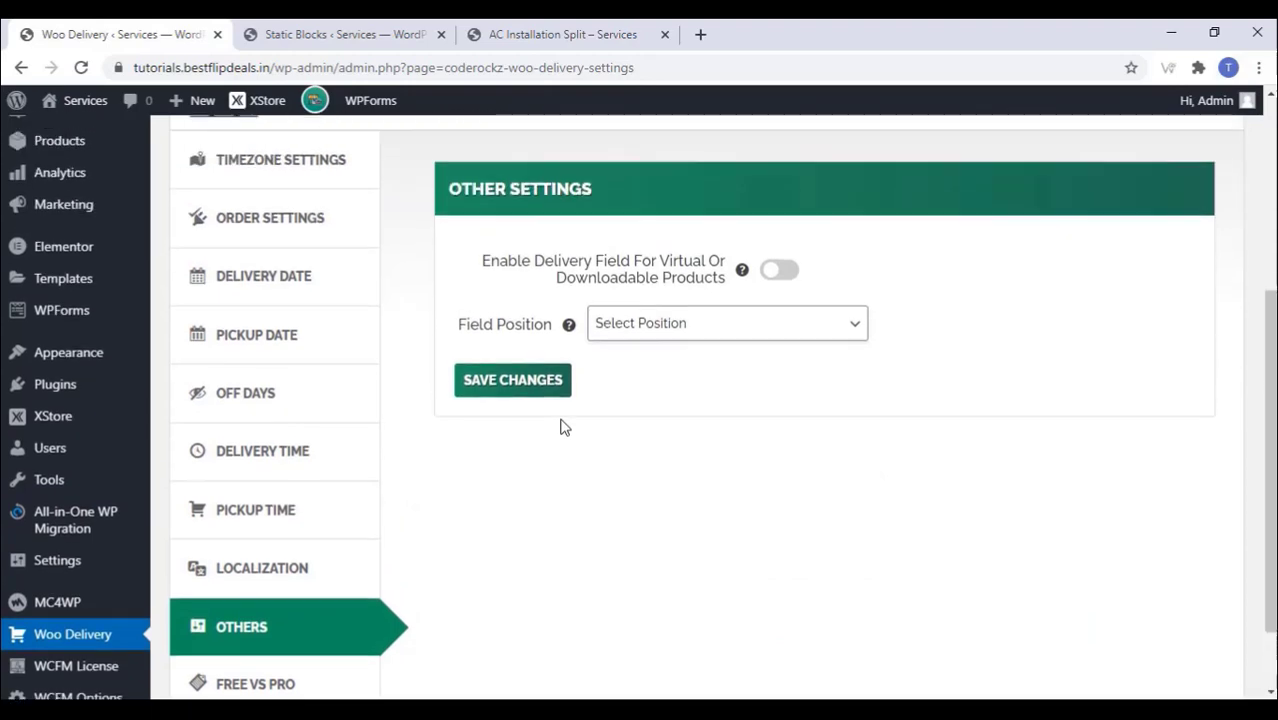
{"action": "left_click", "coordinate": [688, 324]}
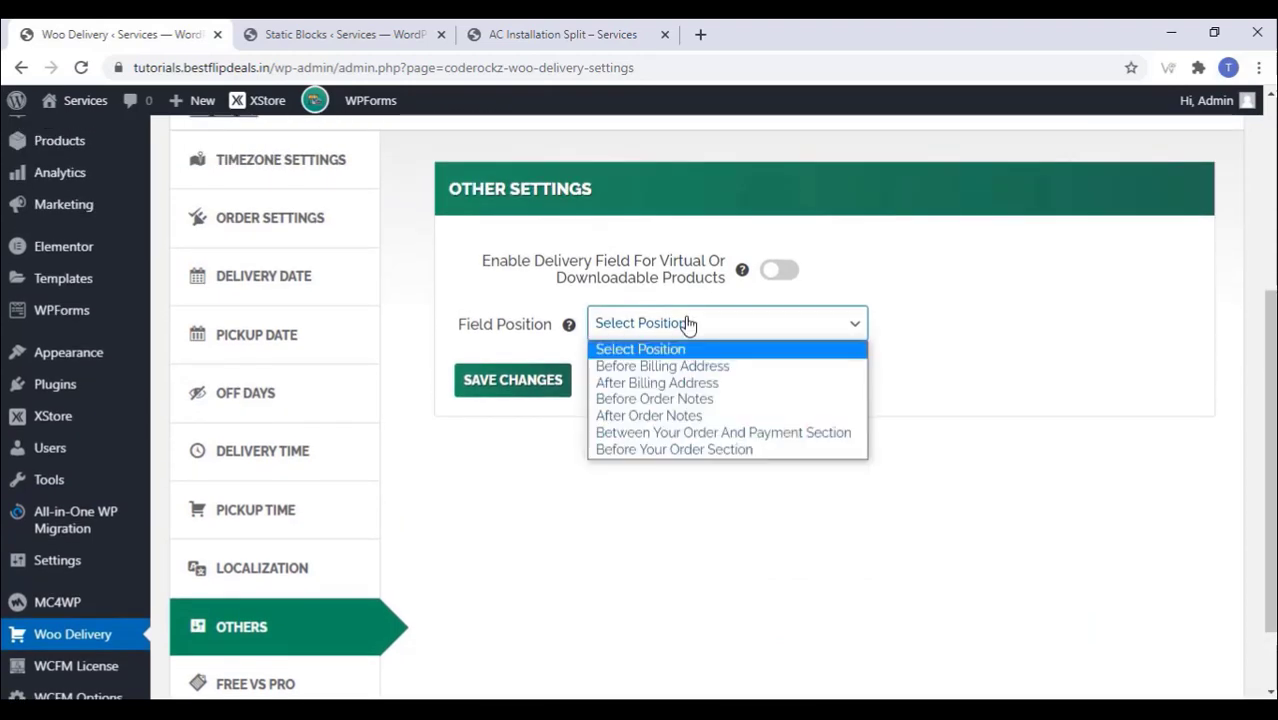
{"action": "left_click", "coordinate": [664, 370]}
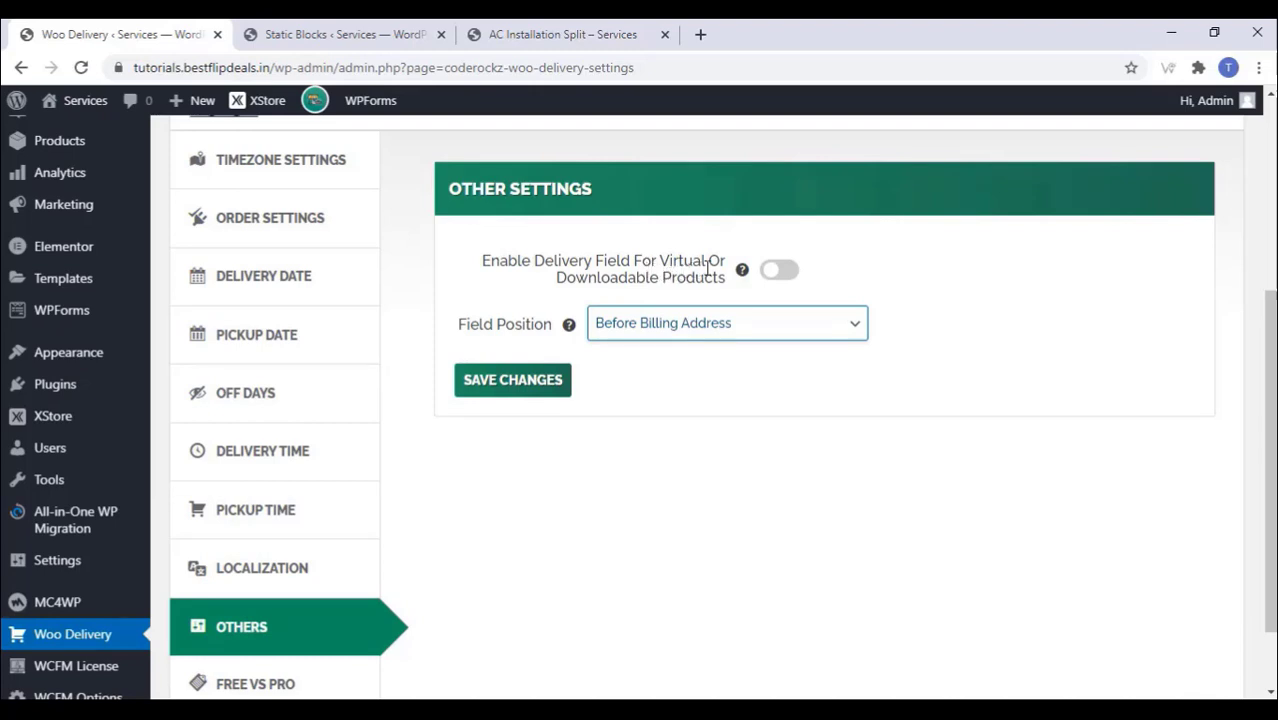
{"action": "left_click", "coordinate": [788, 278]}
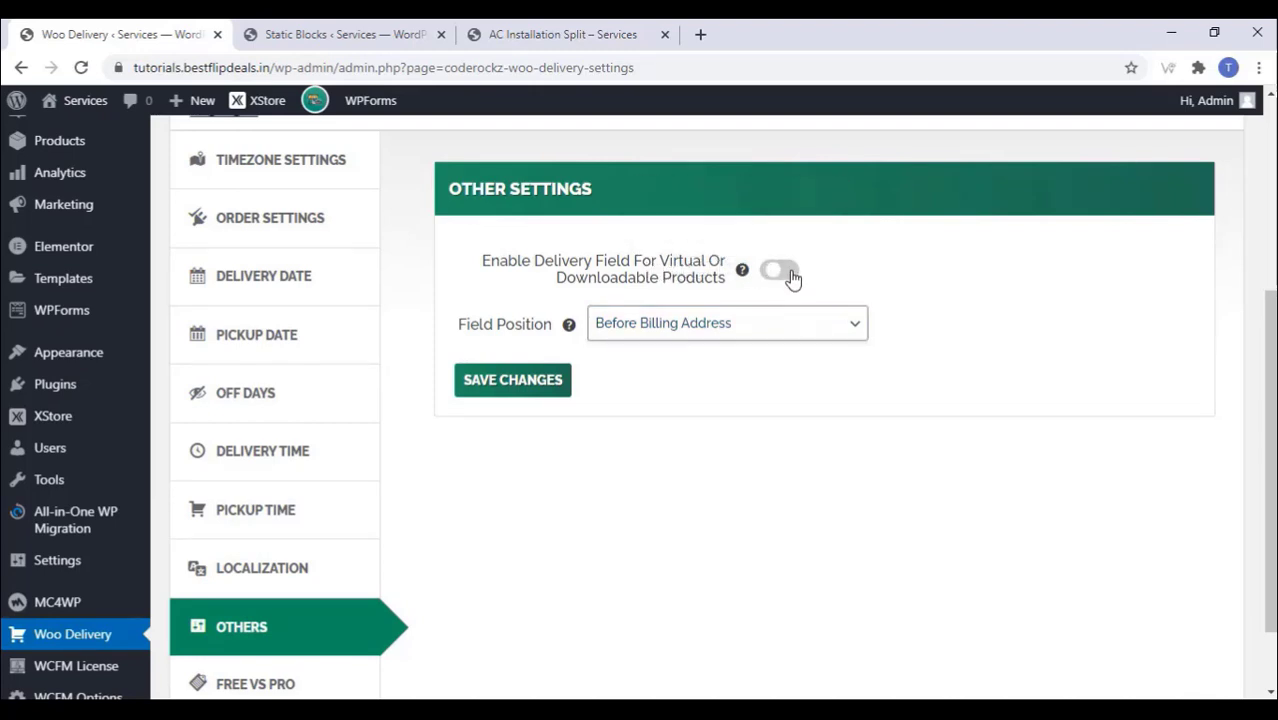
{"action": "left_click", "coordinate": [530, 388]}
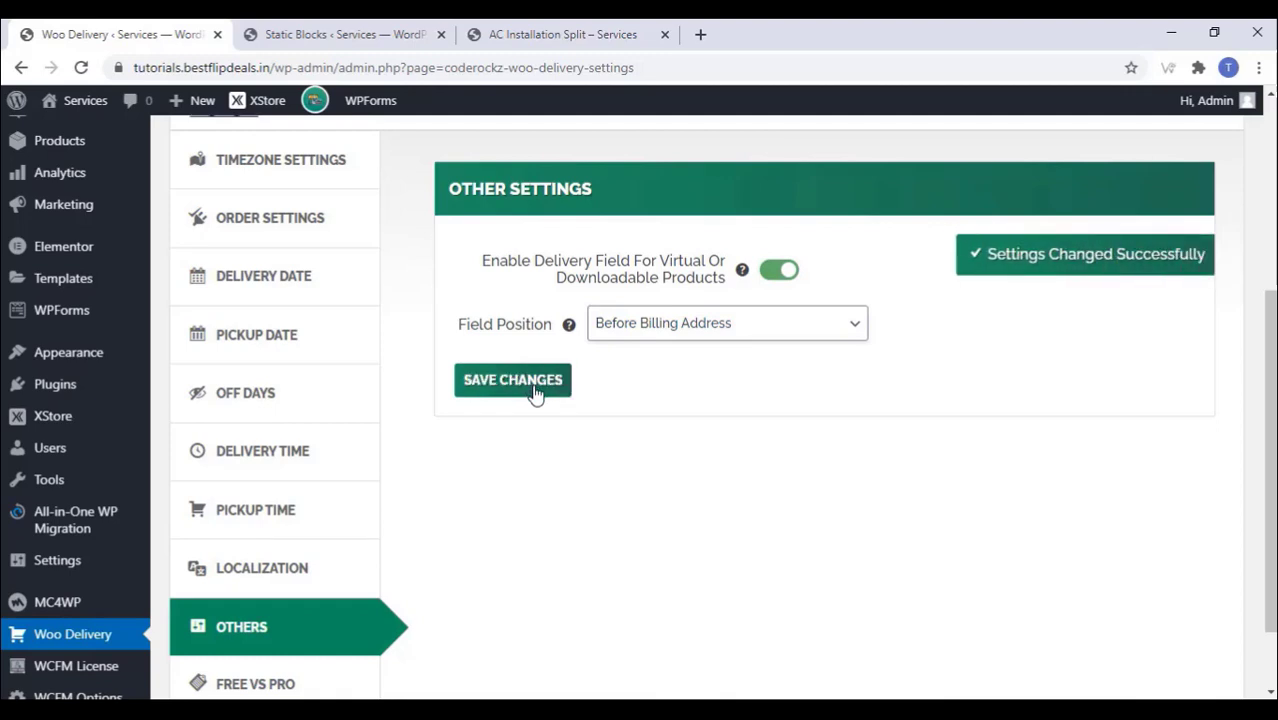
Step: Scroll through the Woo Delivery Free vs Pro feature comparison
{"action": "scroll", "coordinate": [535, 393], "scroll_direction": "down", "scroll_amount": 1}
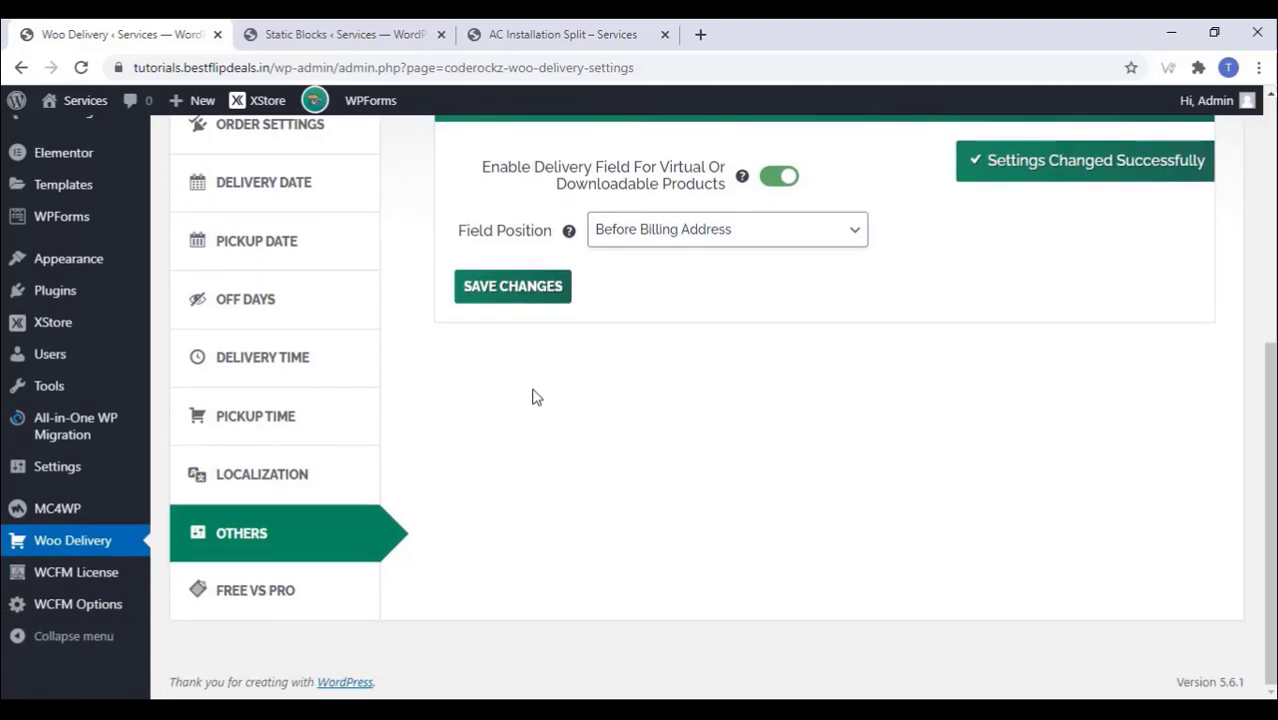
{"action": "left_click", "coordinate": [288, 608]}
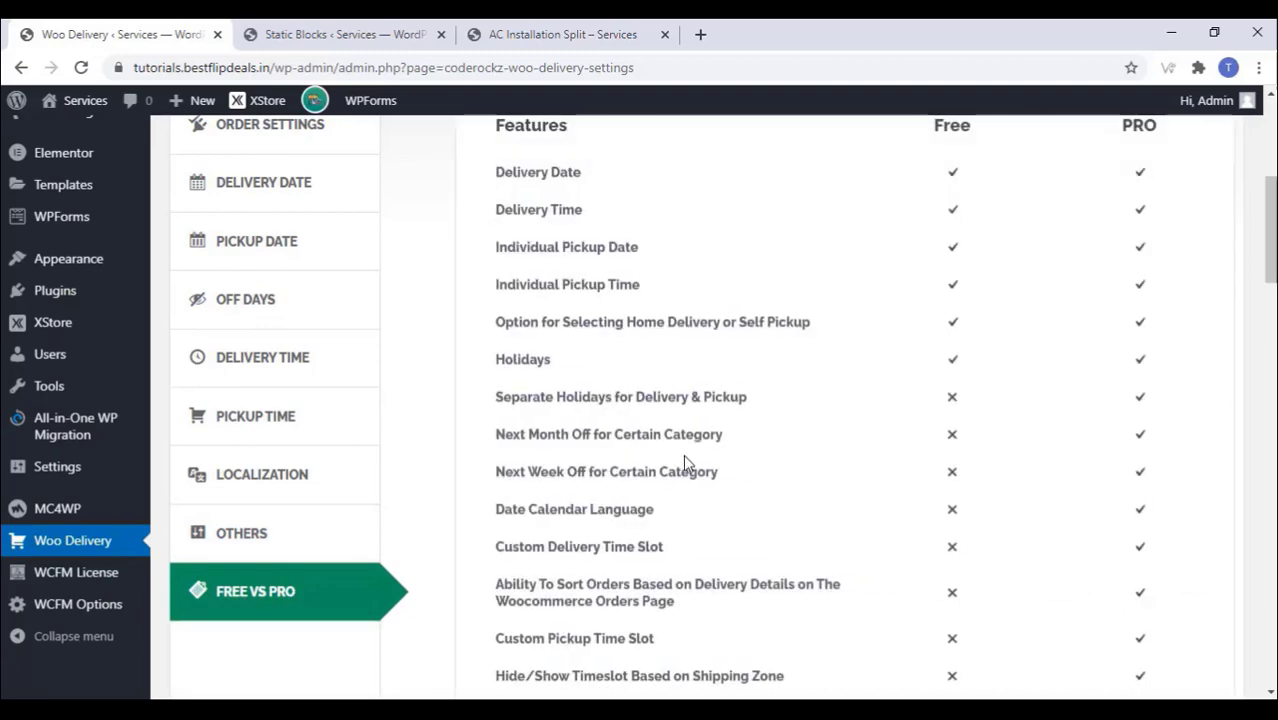
{"action": "scroll", "coordinate": [685, 456], "scroll_direction": "up", "scroll_amount": 2}
{"action": "scroll", "coordinate": [690, 456], "scroll_direction": "down", "scroll_amount": 6}
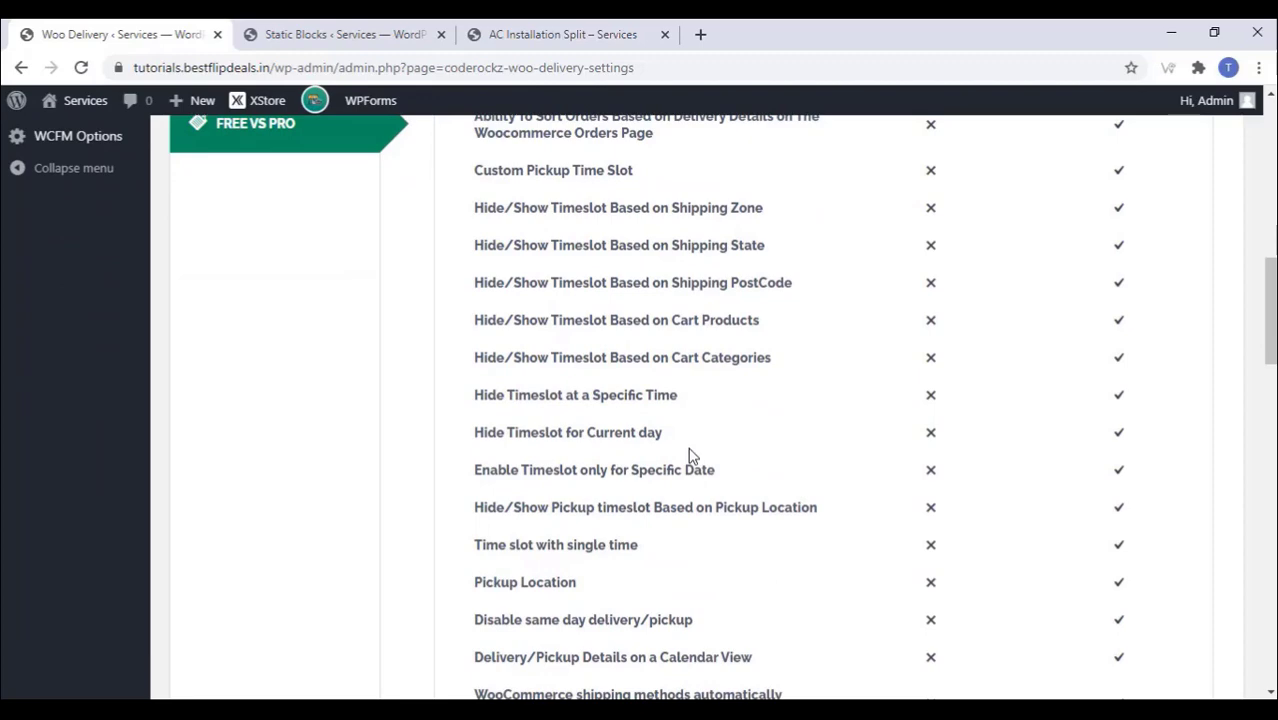
{"action": "scroll", "coordinate": [689, 454], "scroll_direction": "down", "scroll_amount": 5}
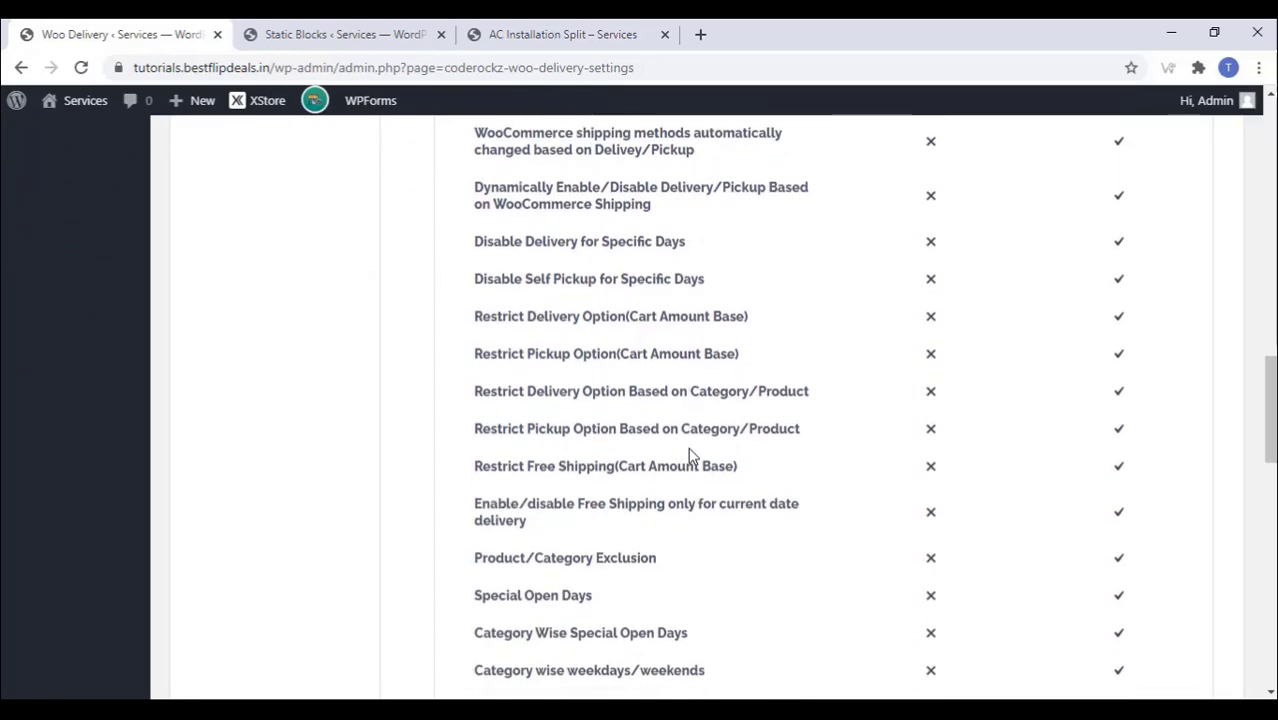
{"action": "scroll", "coordinate": [690, 450], "scroll_direction": "down", "scroll_amount": 11}
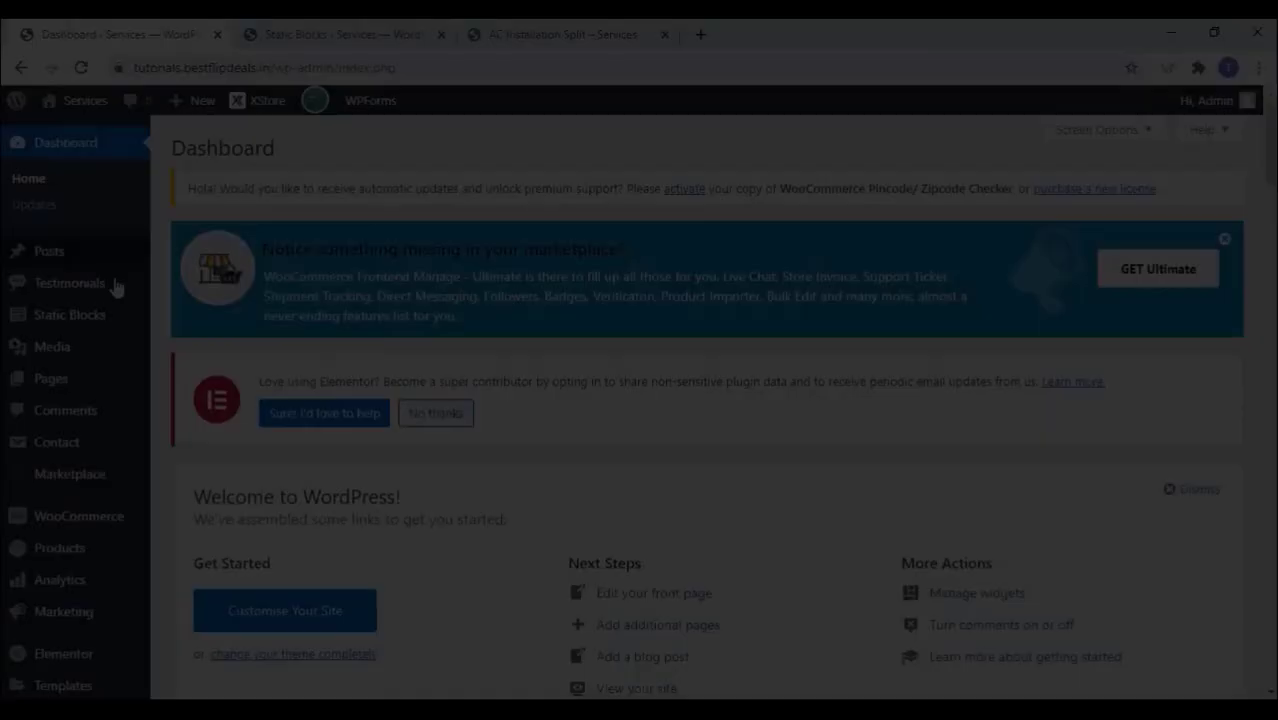
Step: Upload, install and activate the wc-frontend-manager-delivery plugin zip
{"action": "scroll", "coordinate": [60, 335], "scroll_direction": "down", "scroll_amount": 5}
{"action": "mouse_move", "coordinate": [85, 370]}
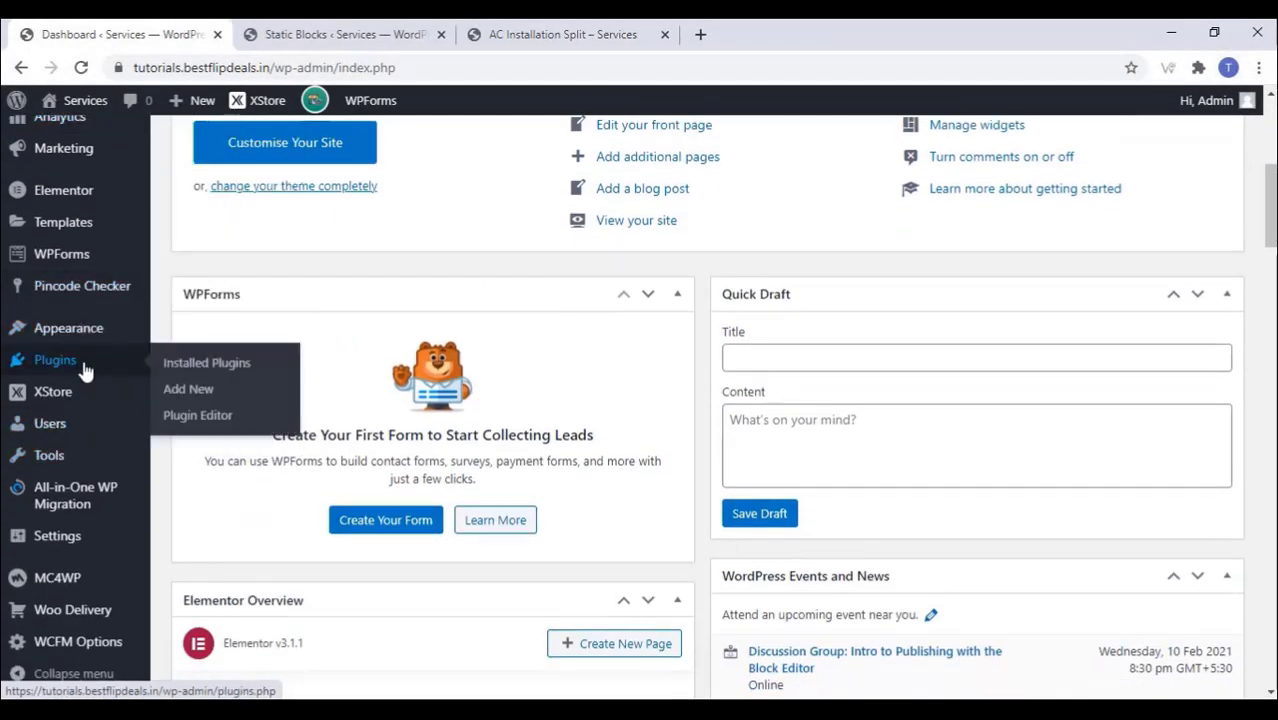
{"action": "left_click", "coordinate": [183, 398]}
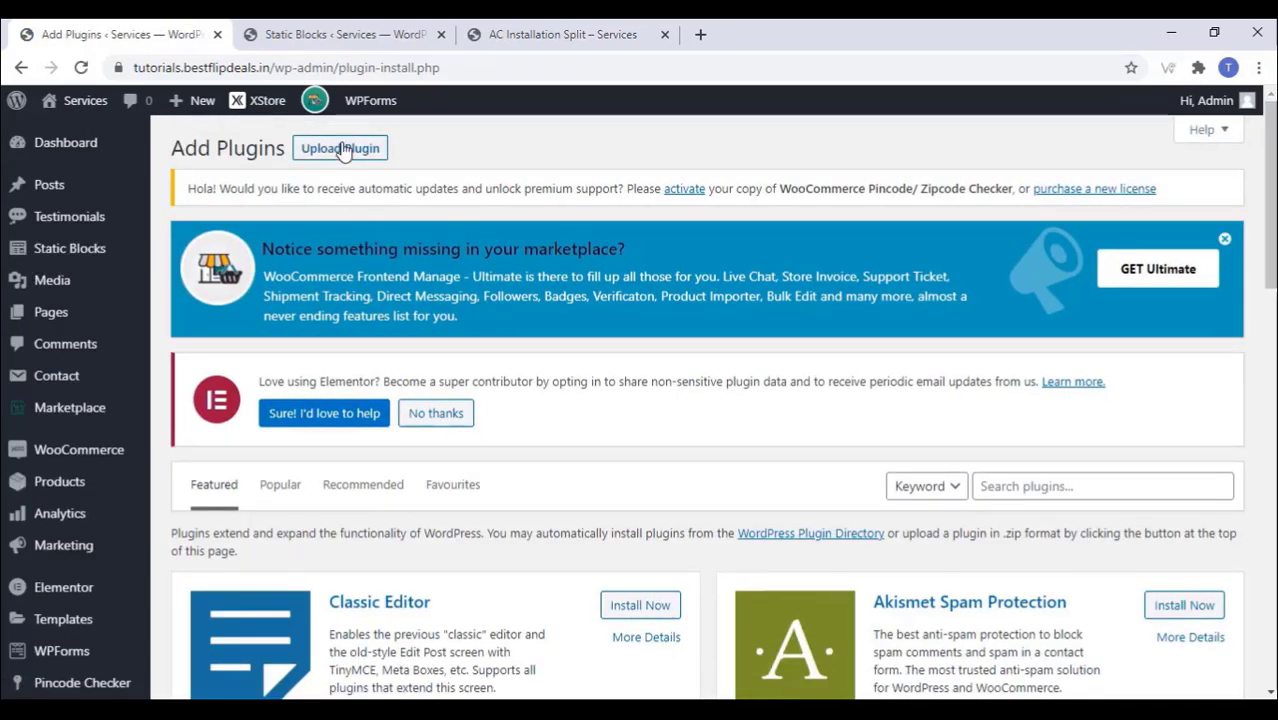
{"action": "left_click", "coordinate": [342, 150]}
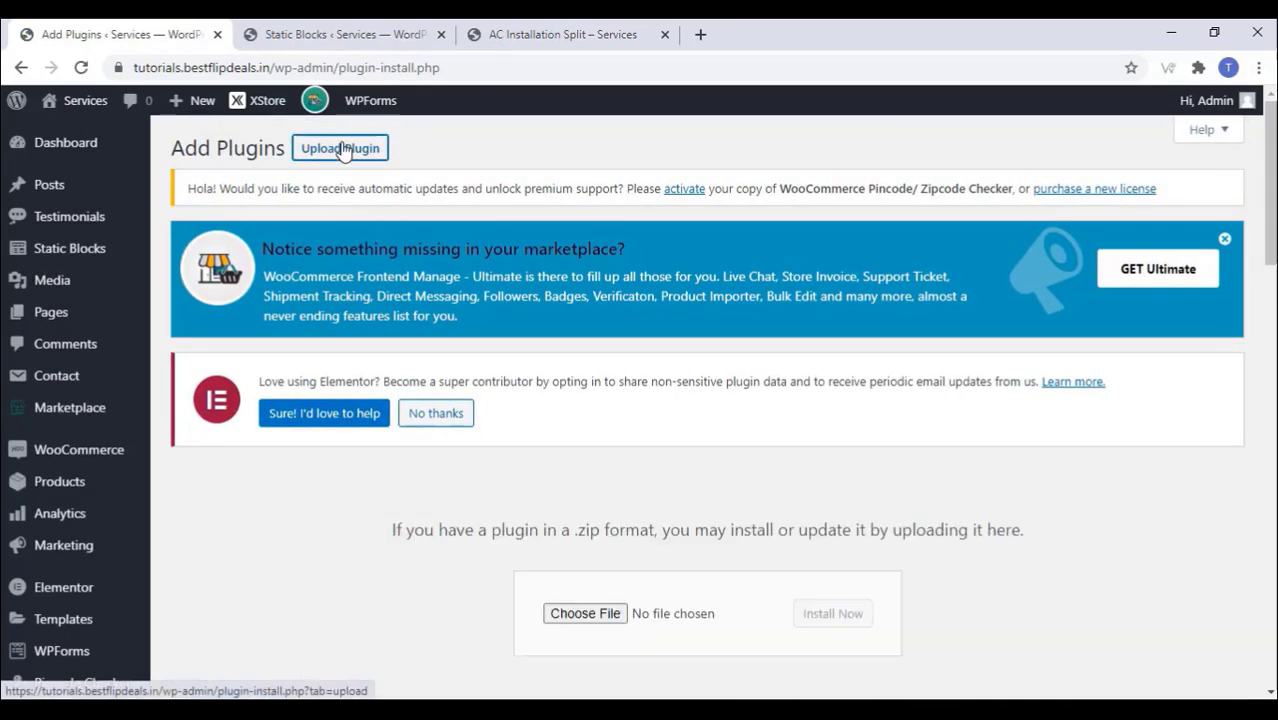
{"action": "scroll", "coordinate": [505, 385], "scroll_direction": "down", "scroll_amount": 3}
{"action": "left_click", "coordinate": [582, 427]}
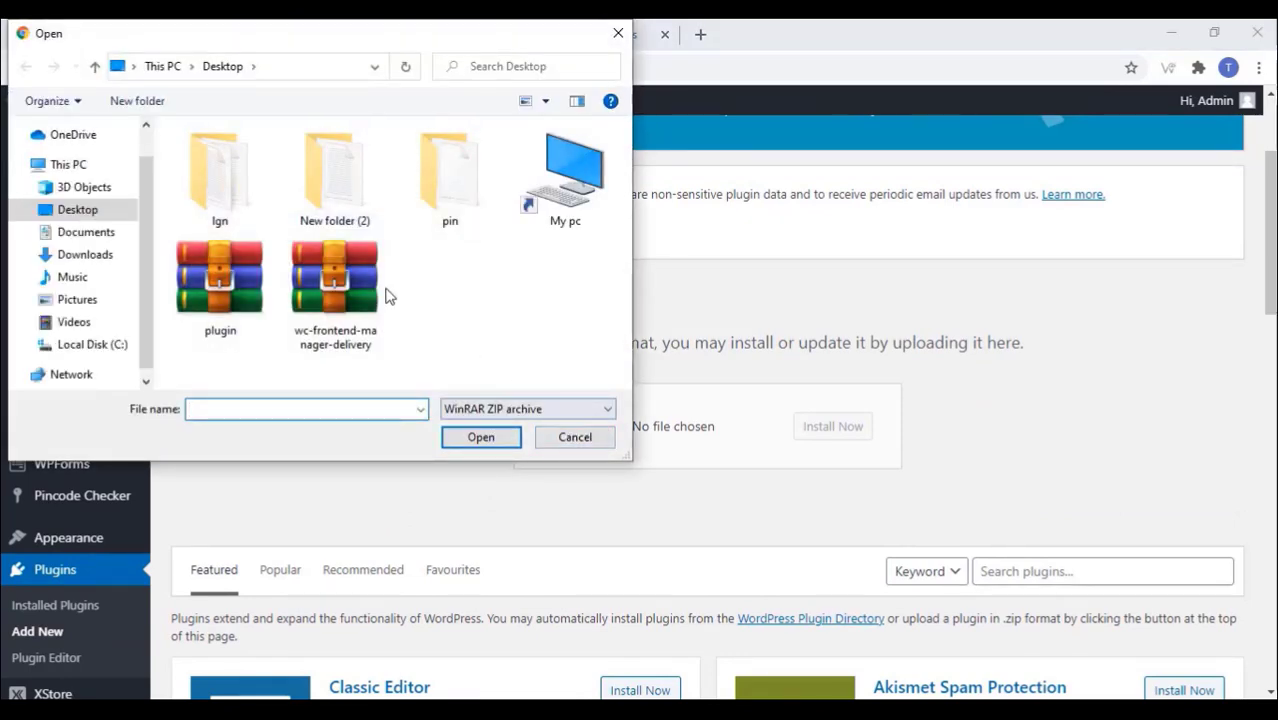
{"action": "left_click", "coordinate": [360, 300]}
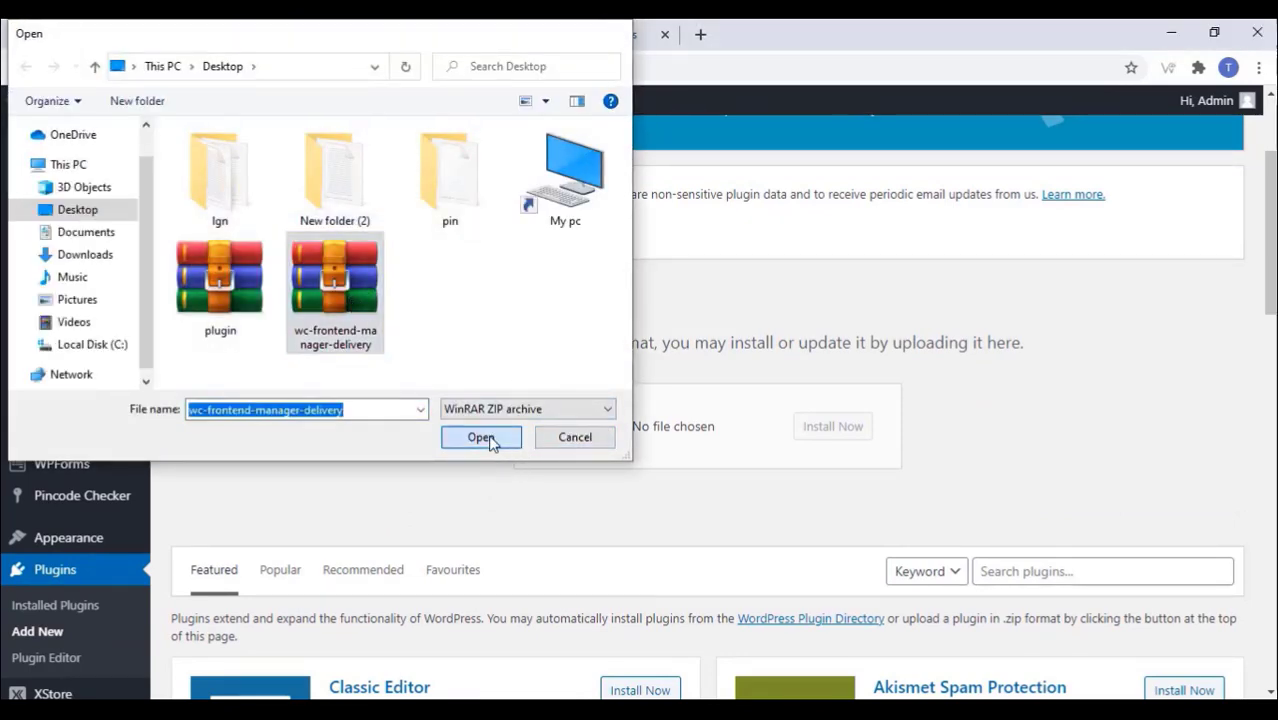
{"action": "left_click", "coordinate": [481, 437]}
{"action": "left_click", "coordinate": [822, 430]}
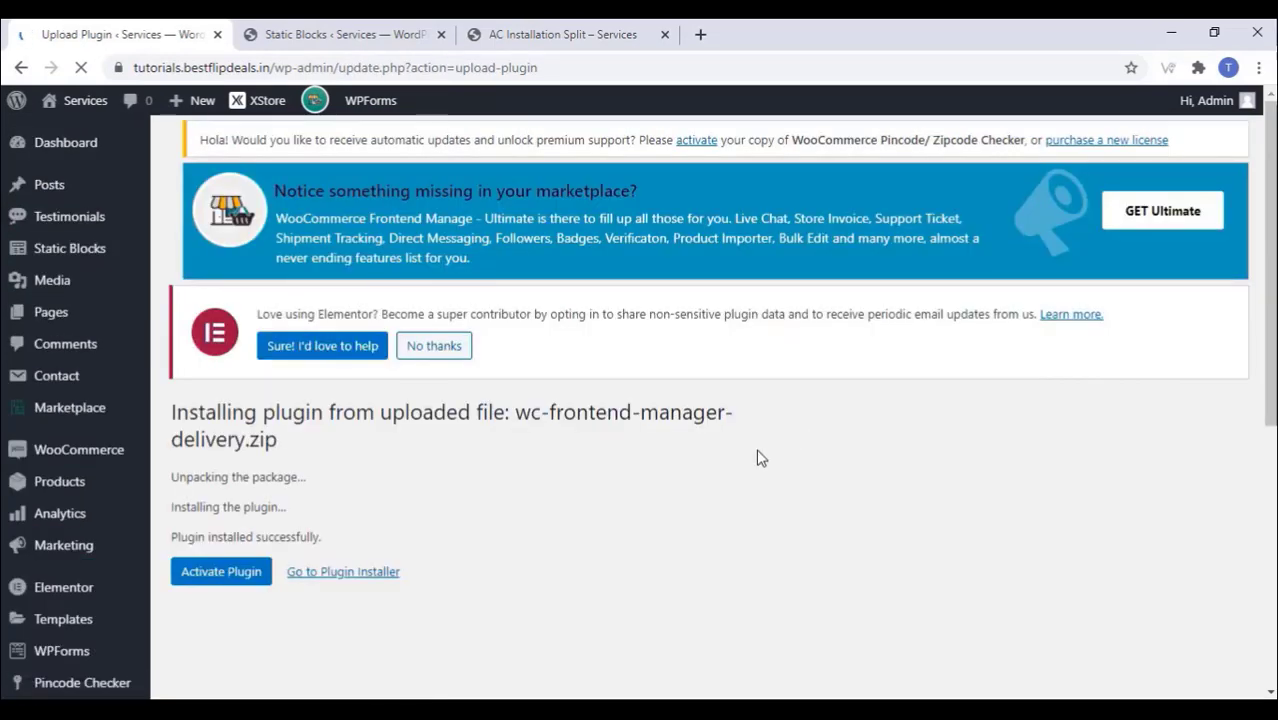
{"action": "left_click", "coordinate": [234, 576]}
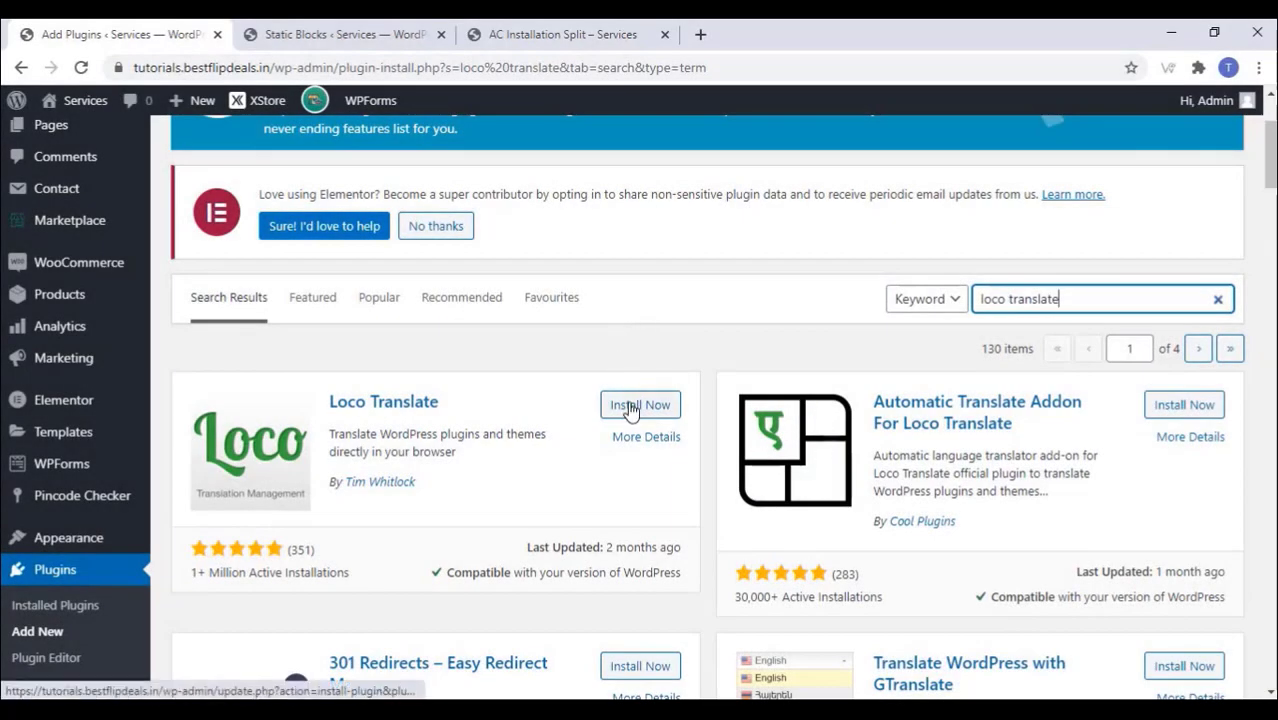
Step: Install and activate Loco Translate, then open the Marketplace in a new tab
{"action": "left_click", "coordinate": [630, 408]}
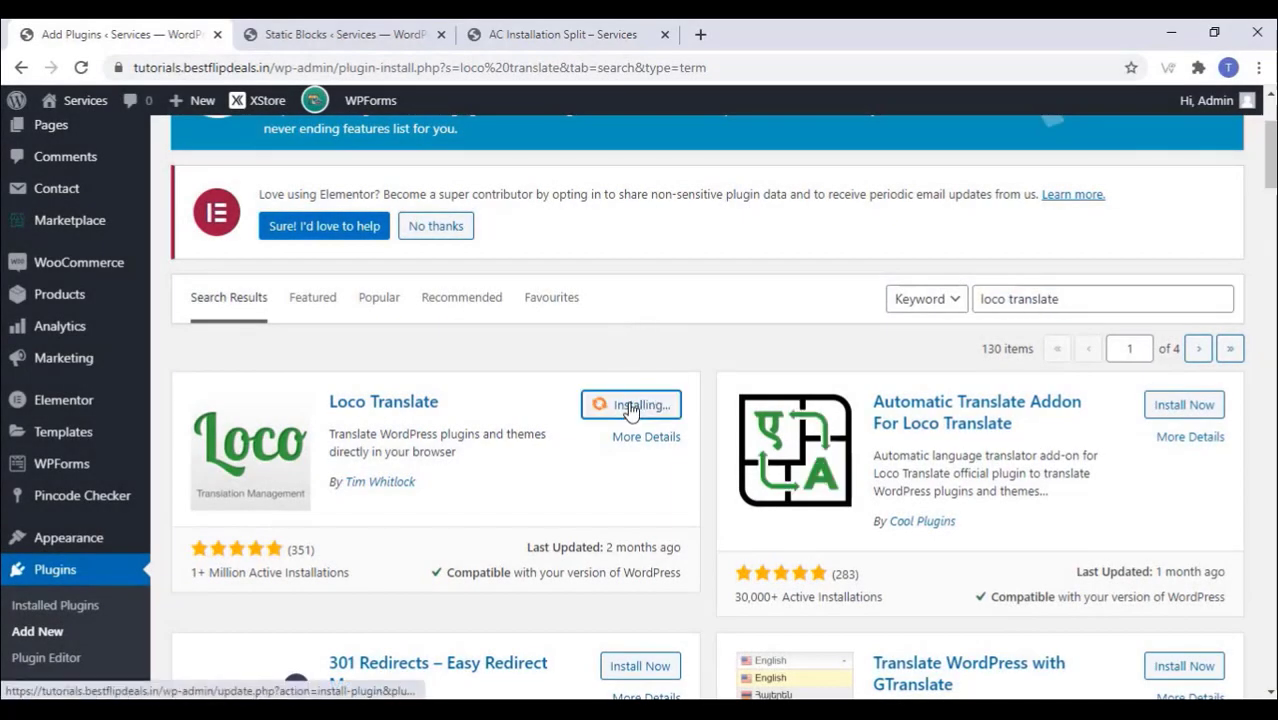
{"action": "left_click", "coordinate": [649, 408]}
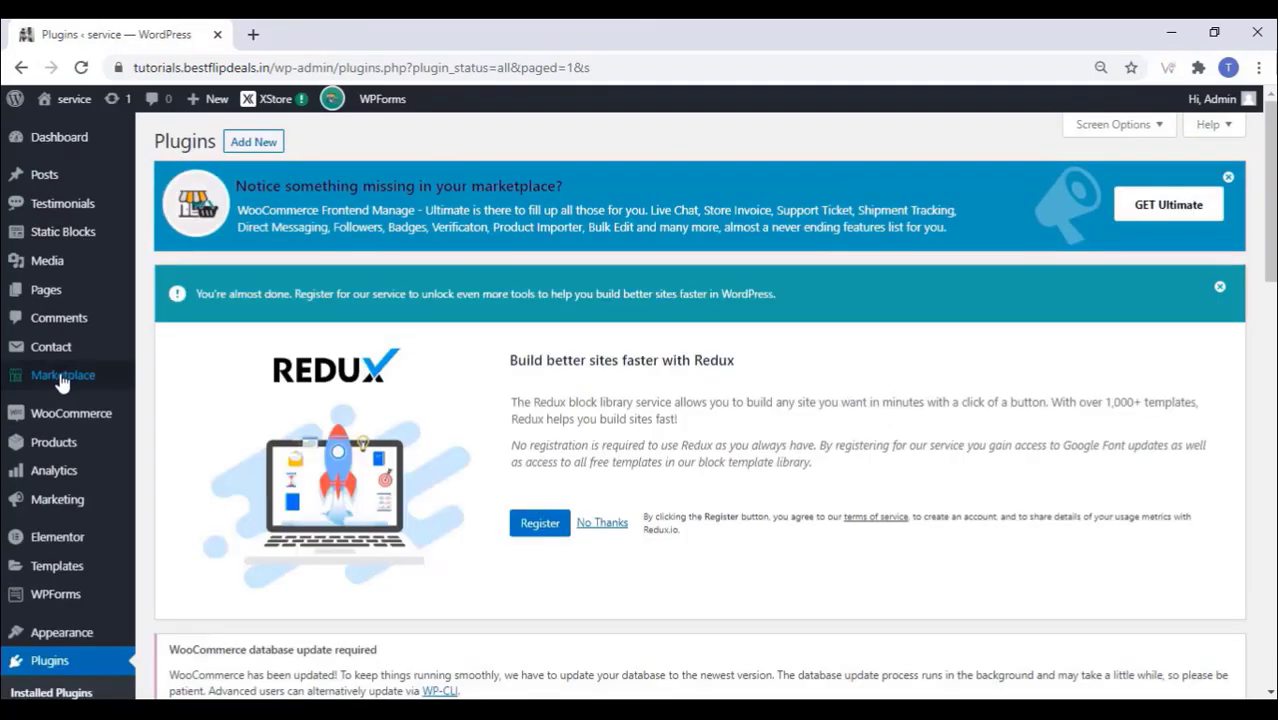
{"action": "right_click", "coordinate": [62, 382]}
{"action": "left_click", "coordinate": [102, 392]}
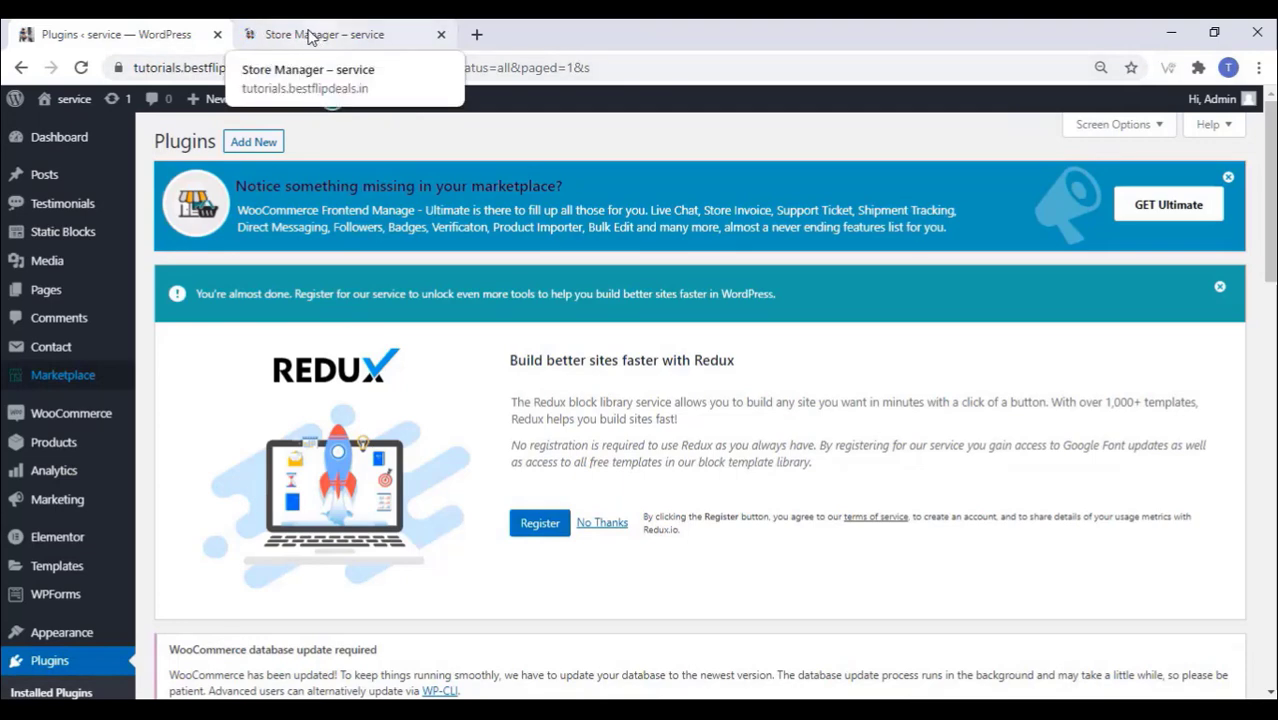
Step: Check Store Manager's empty Delivery Persons list, then go back to the Plugins tab
{"action": "left_click", "coordinate": [310, 37]}
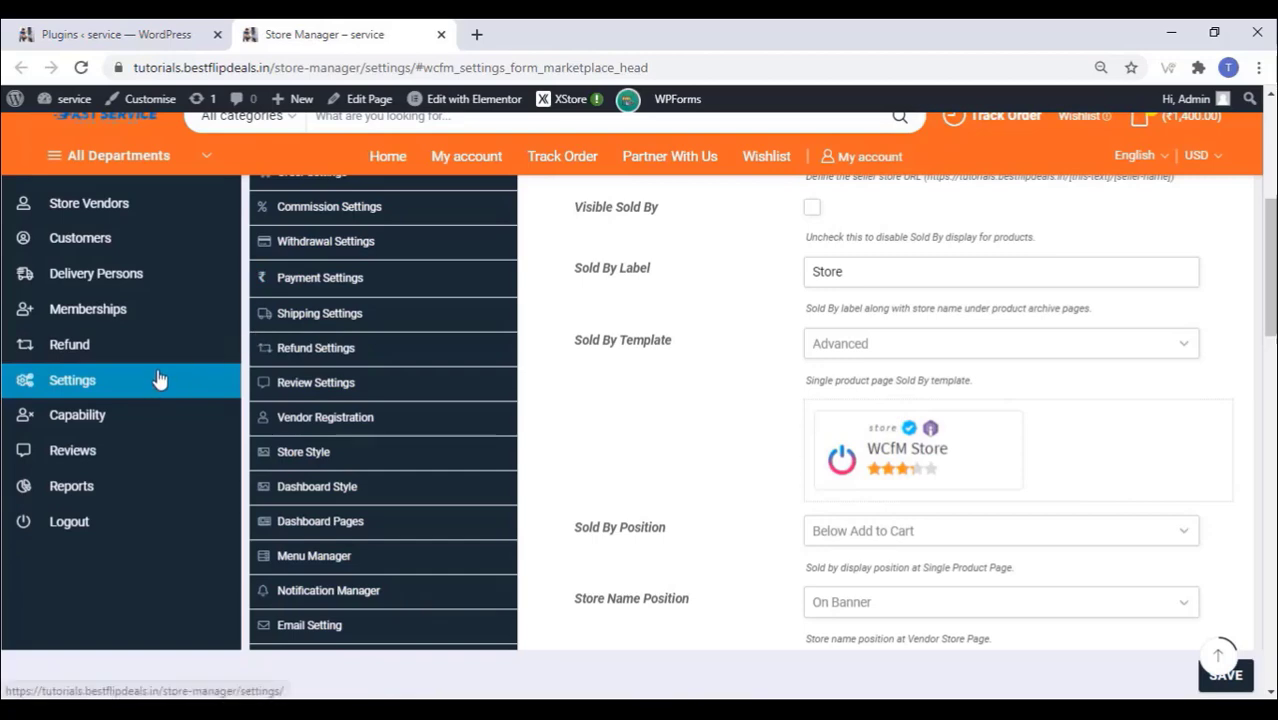
{"action": "scroll", "coordinate": [185, 357], "scroll_direction": "up", "scroll_amount": 1}
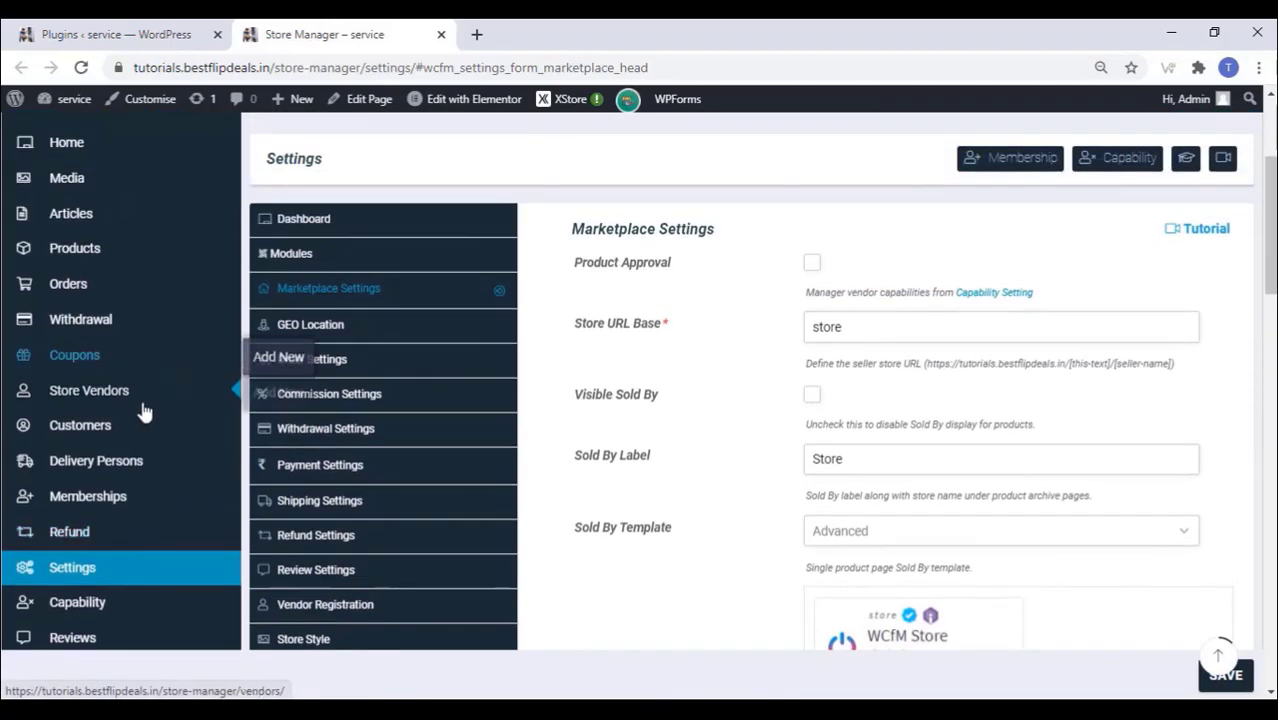
{"action": "mouse_move", "coordinate": [119, 465]}
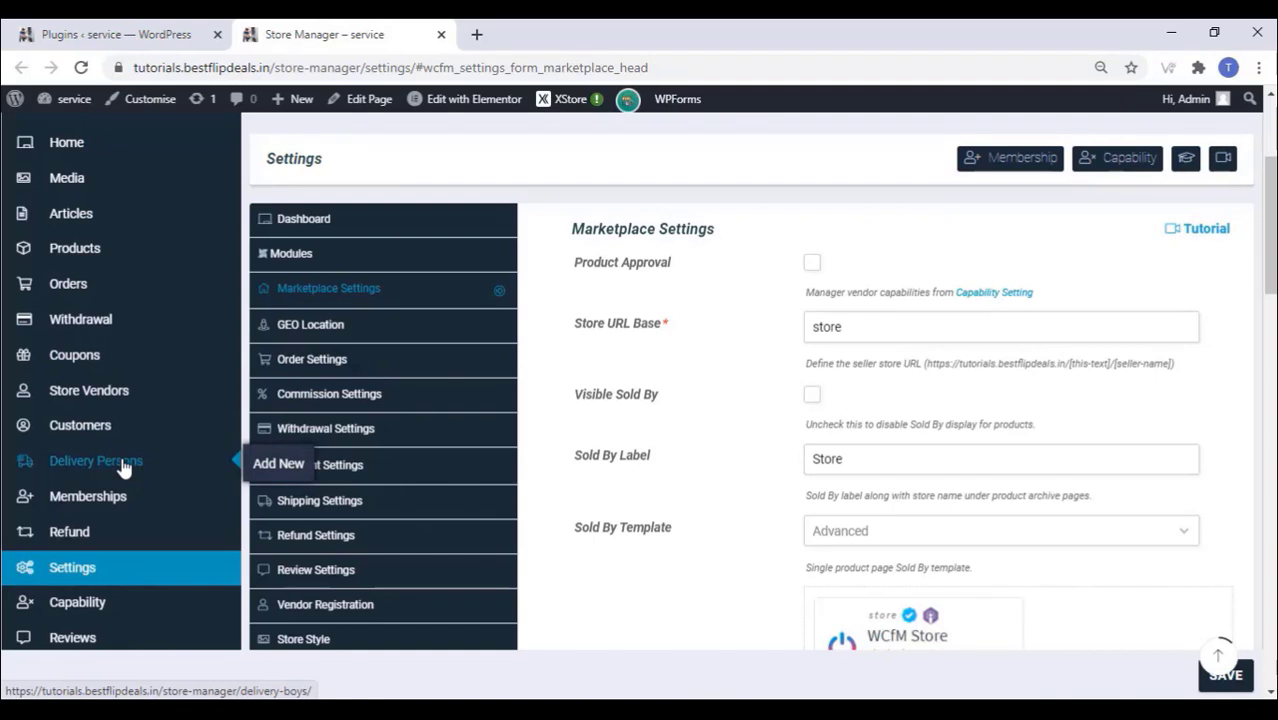
{"action": "left_click", "coordinate": [124, 468]}
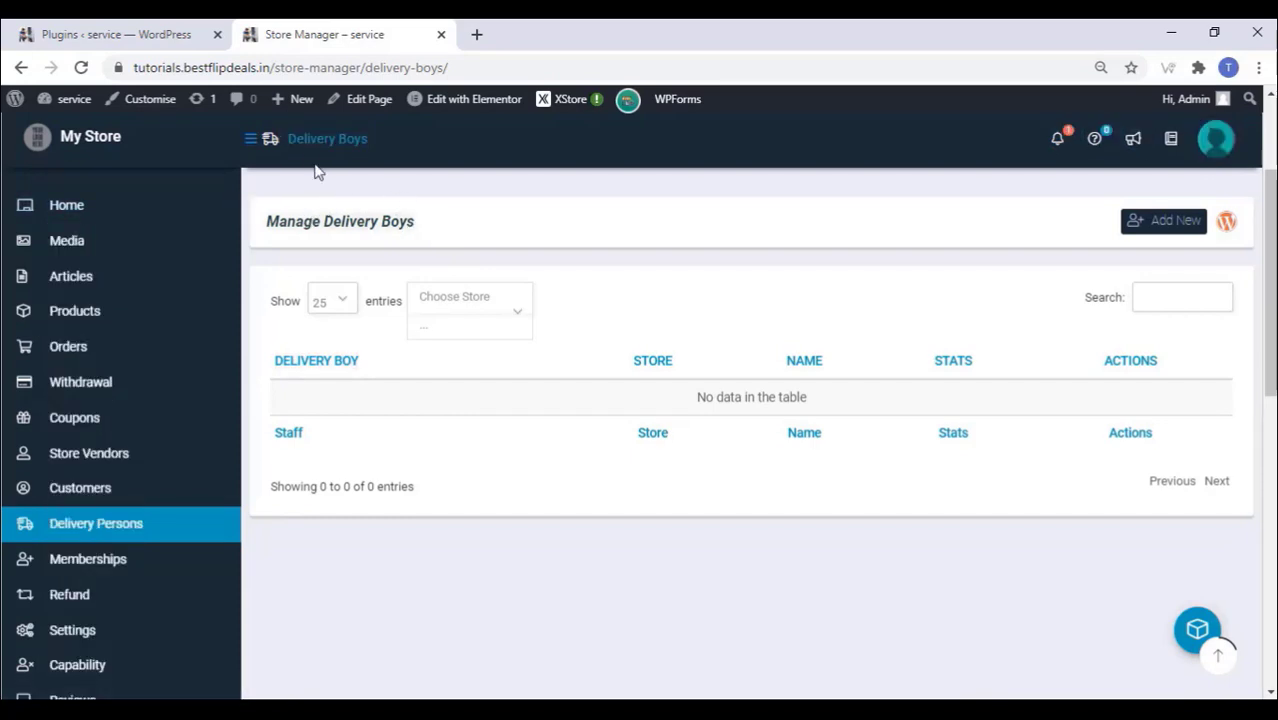
{"action": "left_click", "coordinate": [118, 36]}
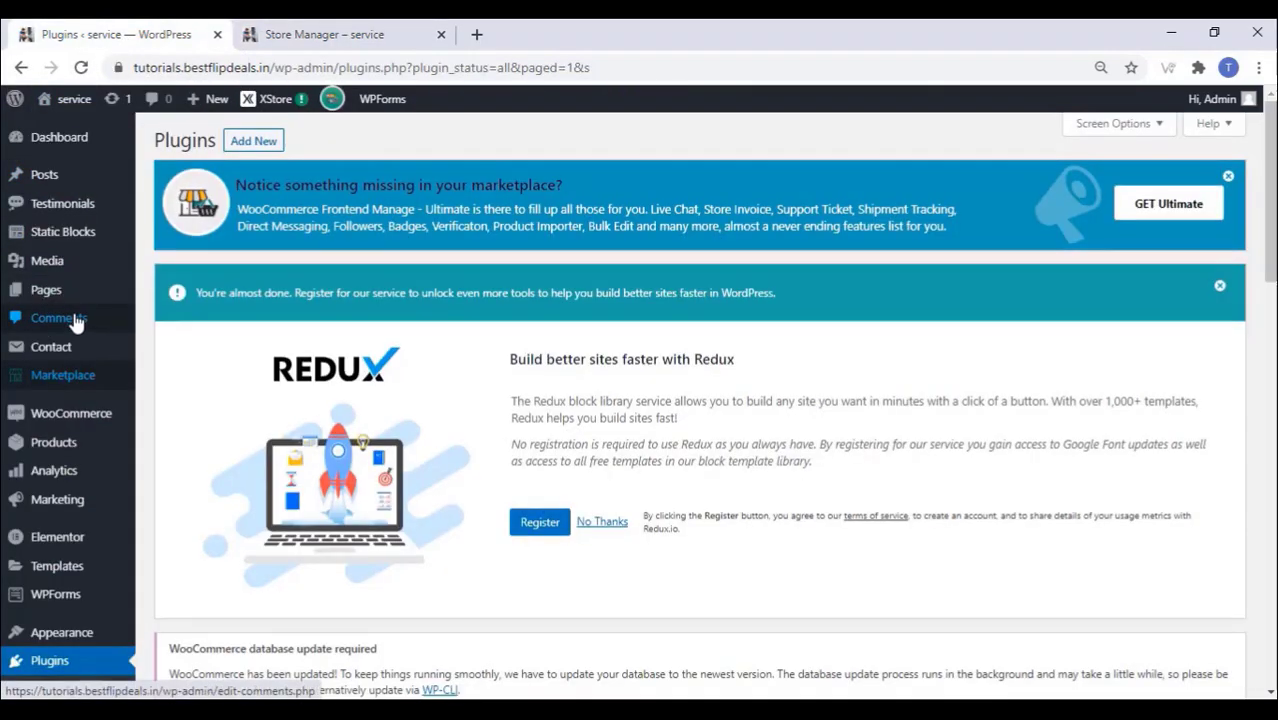
Step: Open the WCFM Frontend Manager Delivery bundle in Loco Translate's Plugins list
{"action": "scroll", "coordinate": [75, 320], "scroll_direction": "down", "scroll_amount": 3}
{"action": "scroll", "coordinate": [80, 322], "scroll_direction": "down", "scroll_amount": 3}
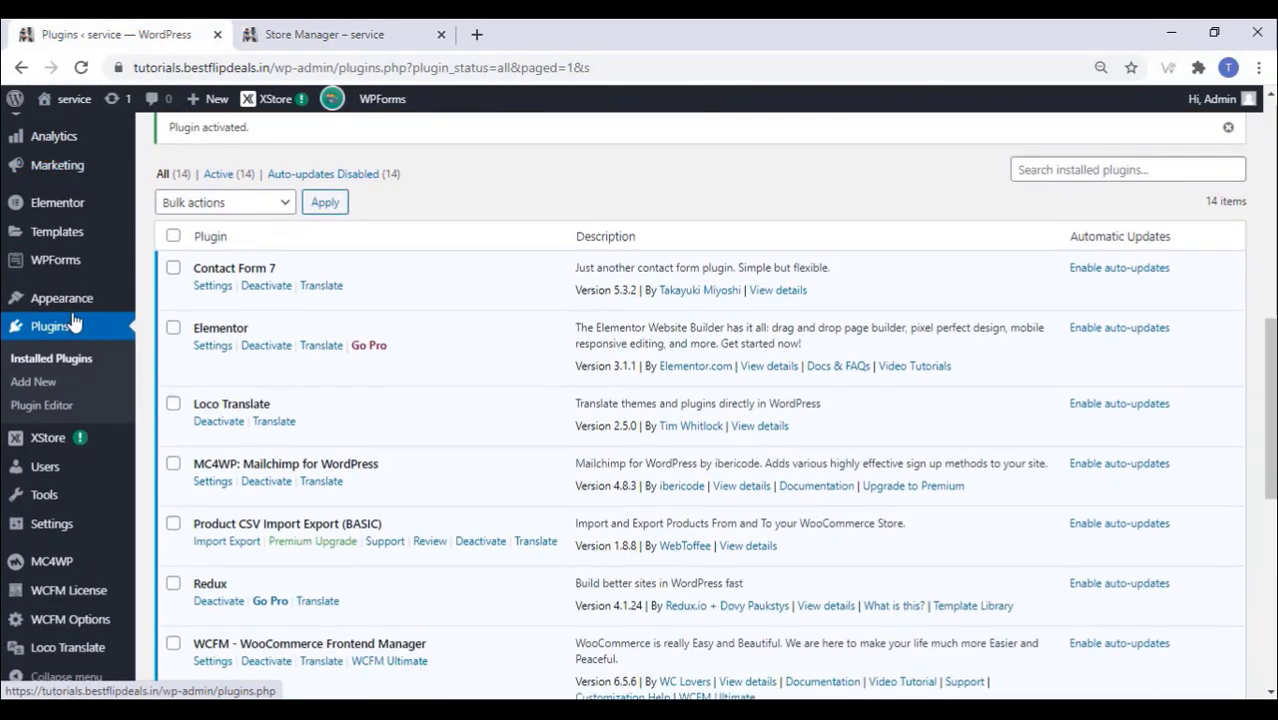
{"action": "mouse_move", "coordinate": [100, 655]}
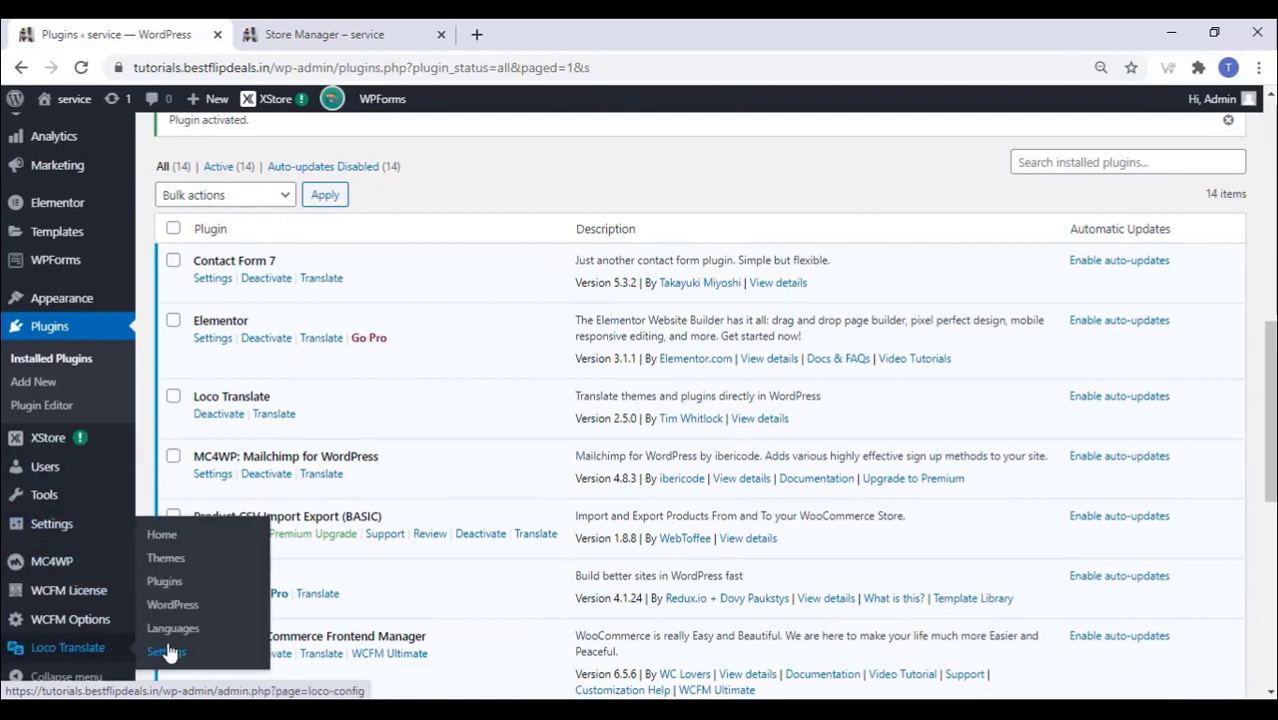
{"action": "left_click", "coordinate": [165, 586]}
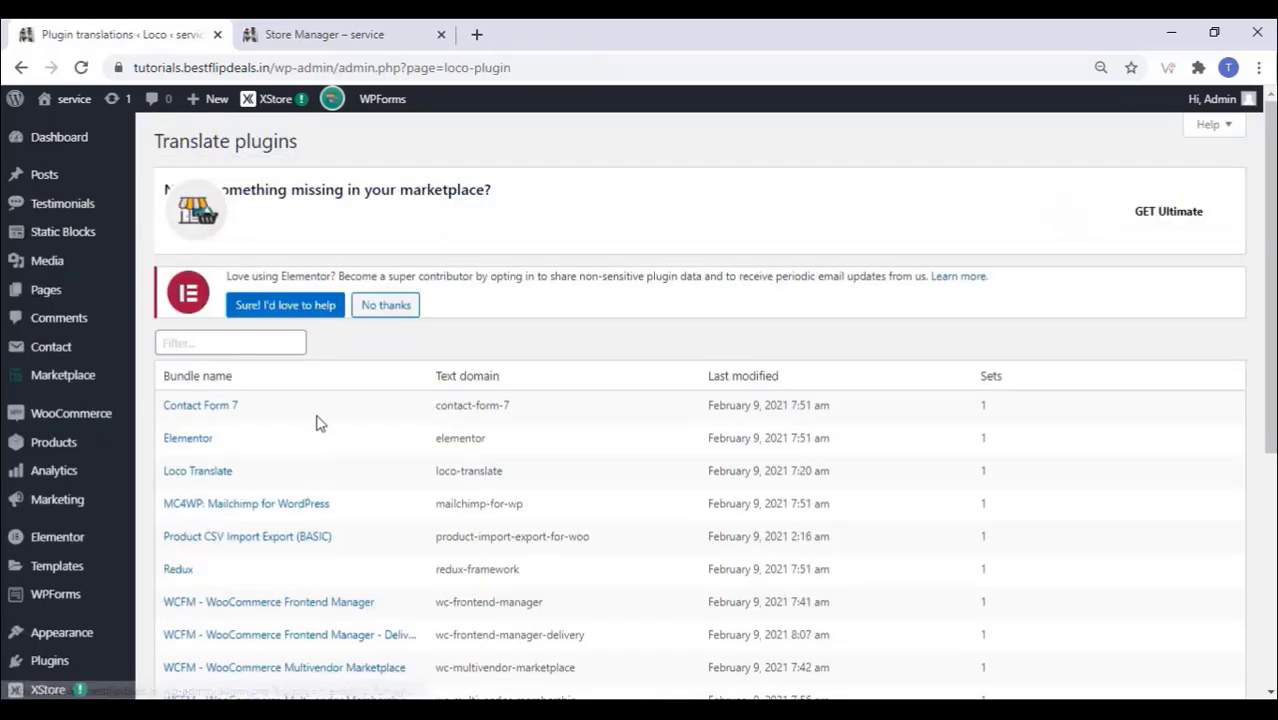
{"action": "scroll", "coordinate": [318, 424], "scroll_direction": "down", "scroll_amount": 5}
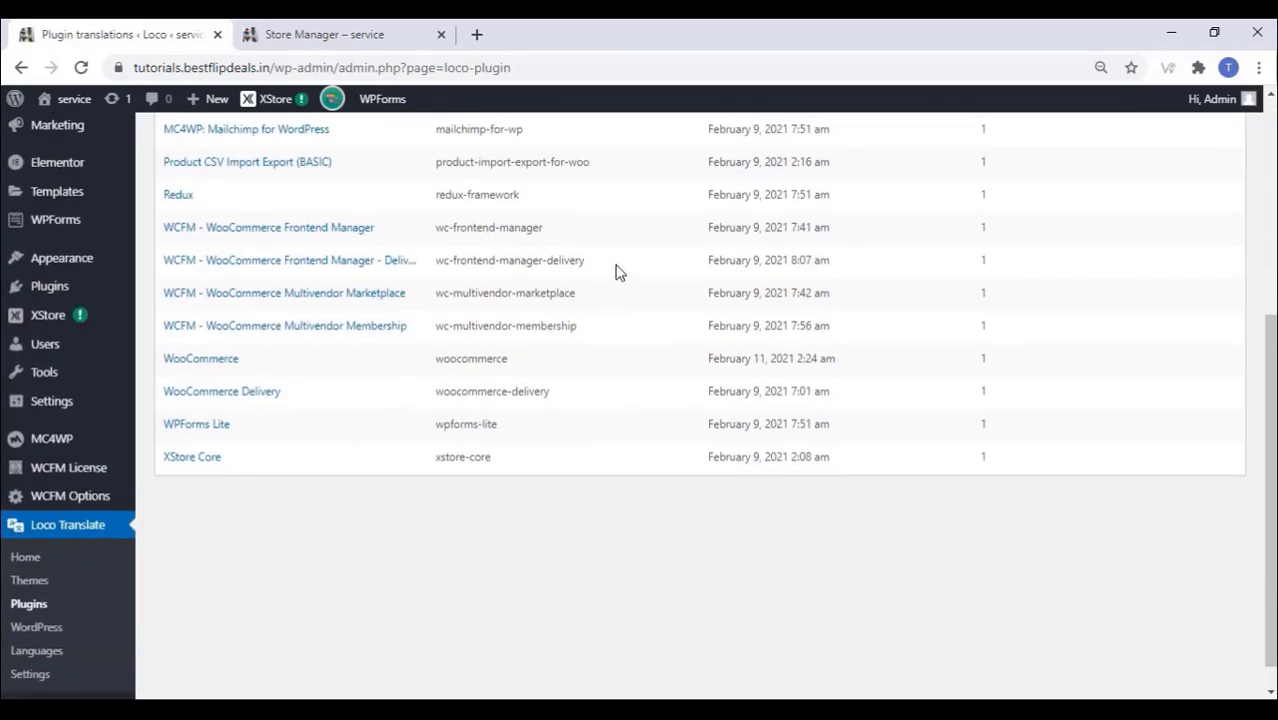
{"action": "left_click_drag", "start_coordinate": [598, 264], "coordinate": [442, 258]}
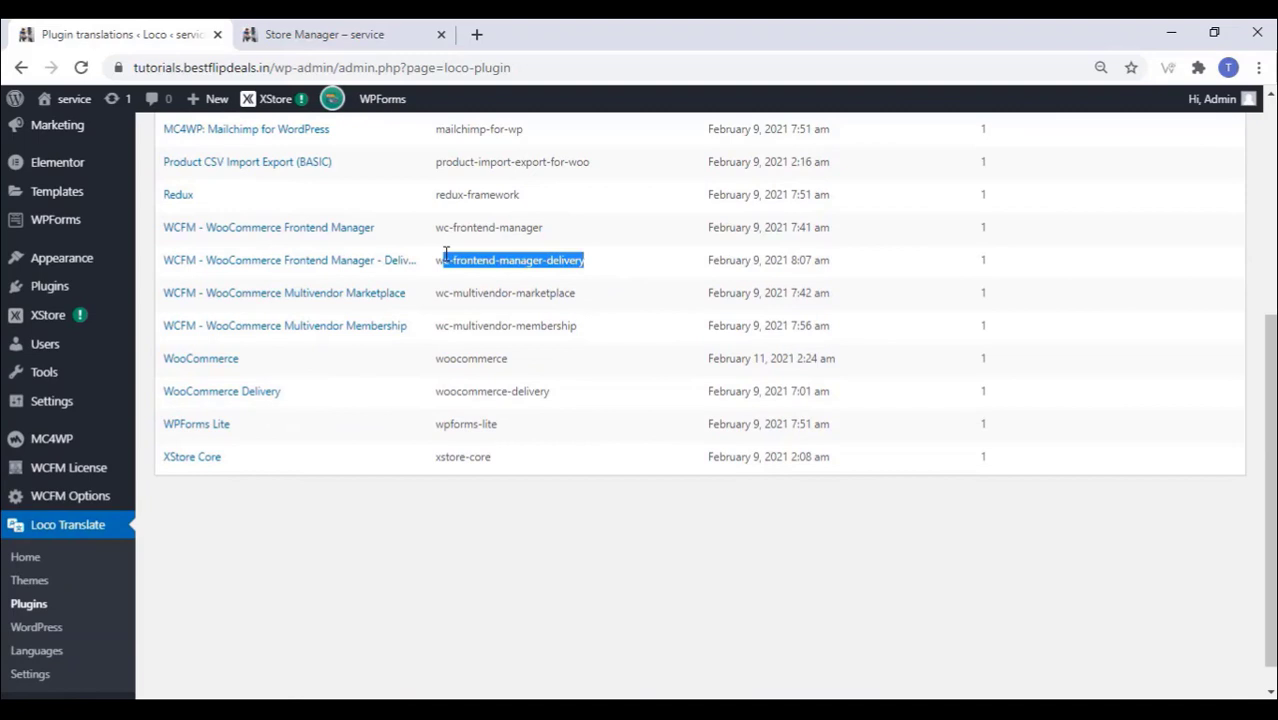
{"action": "left_click", "coordinate": [307, 264]}
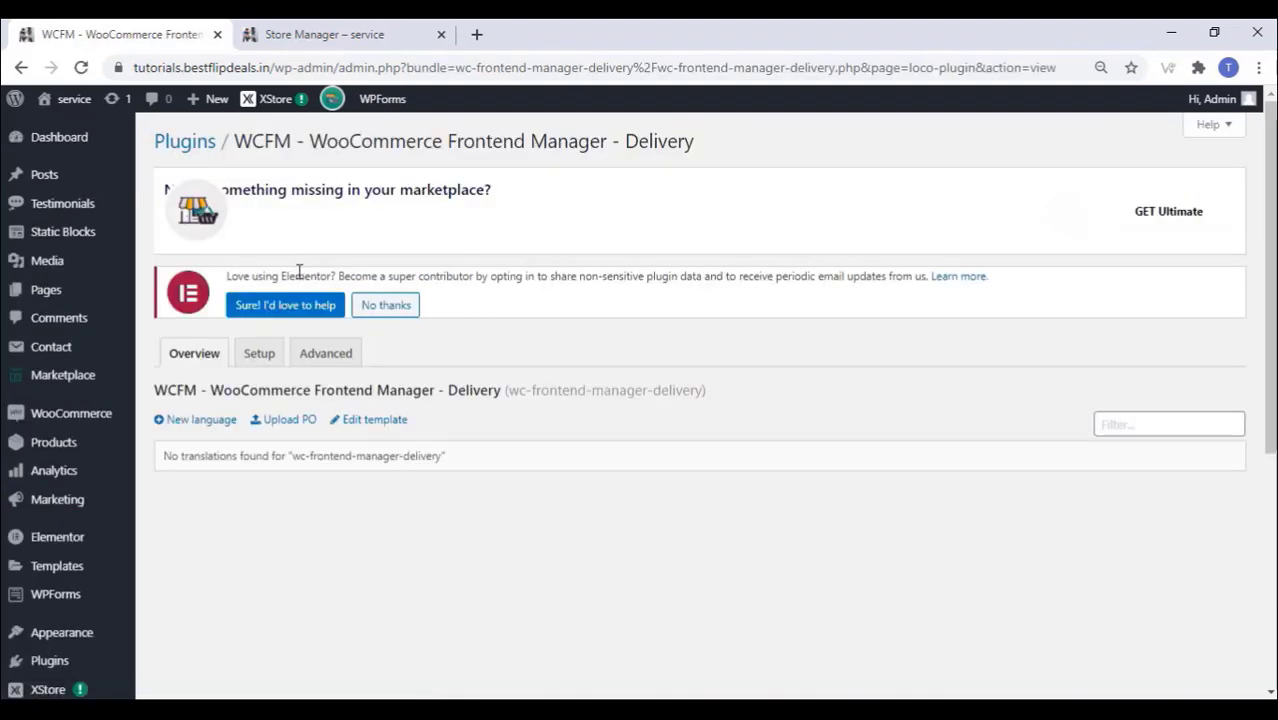
Step: Upload wc-frontend-manager-delivery-en_GB.po to the System location
{"action": "left_click", "coordinate": [290, 420]}
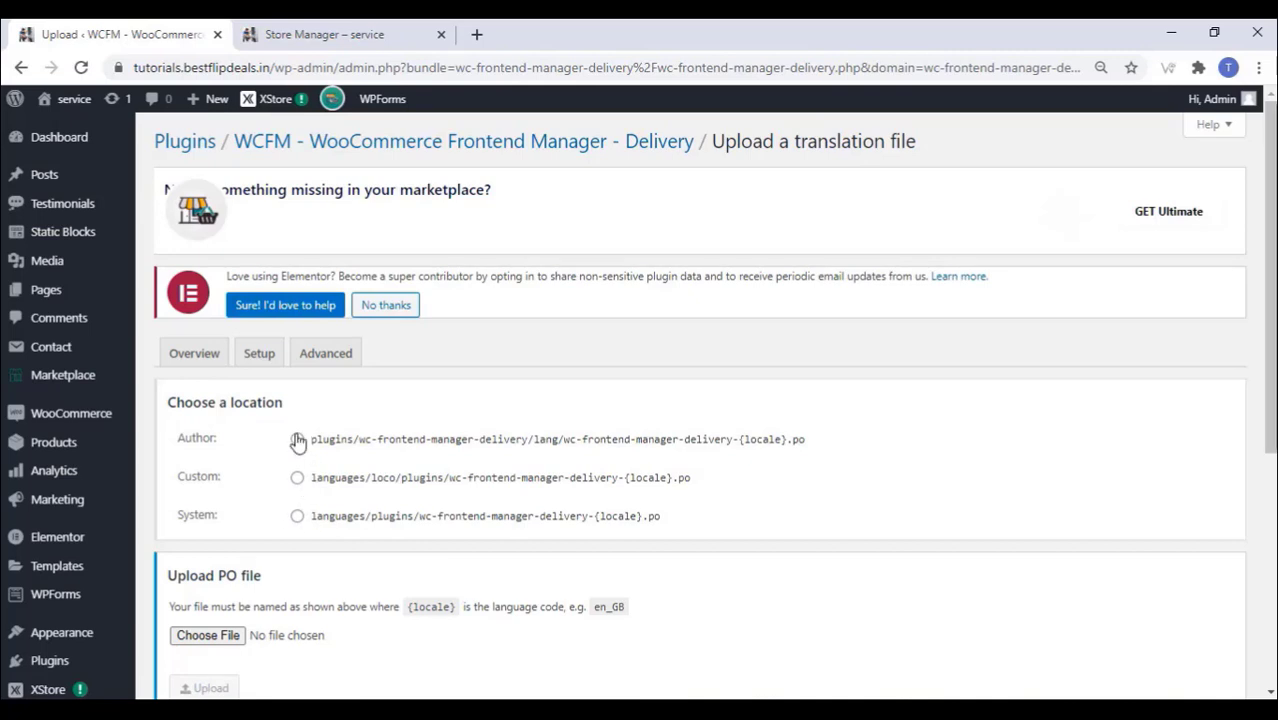
{"action": "left_click", "coordinate": [297, 516]}
{"action": "scroll", "coordinate": [292, 485], "scroll_direction": "down", "scroll_amount": 3}
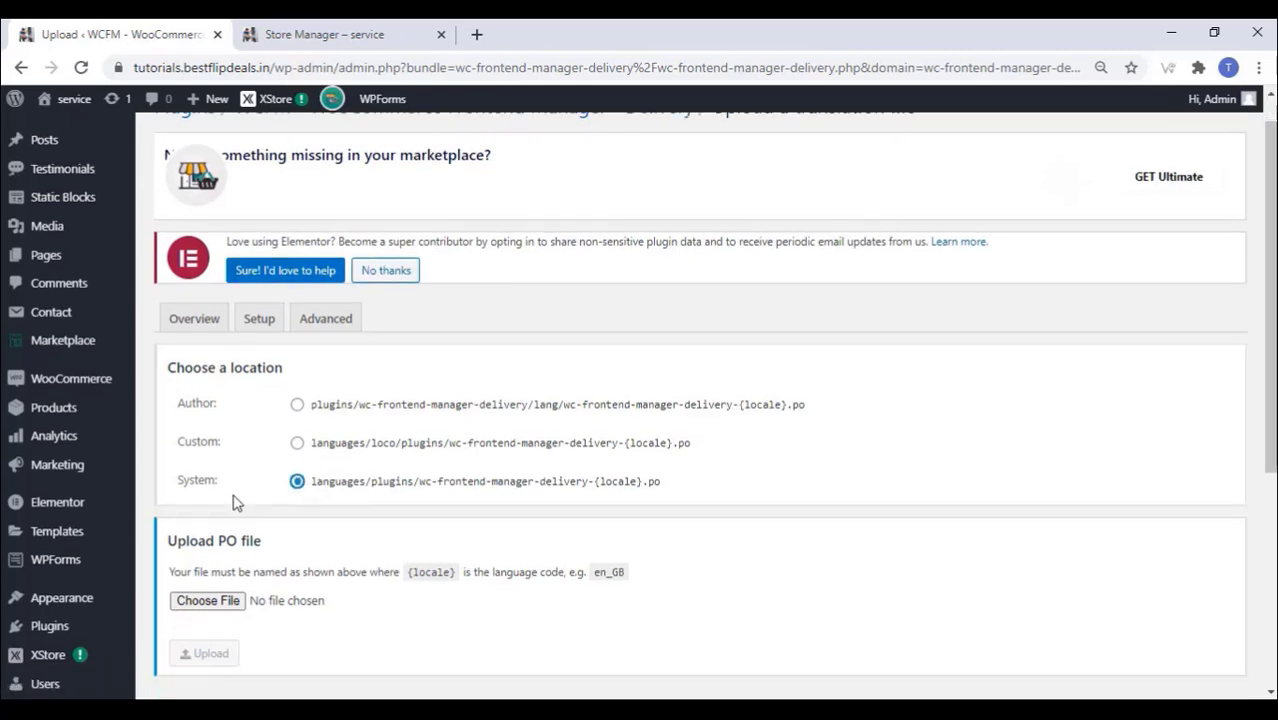
{"action": "left_click", "coordinate": [215, 358]}
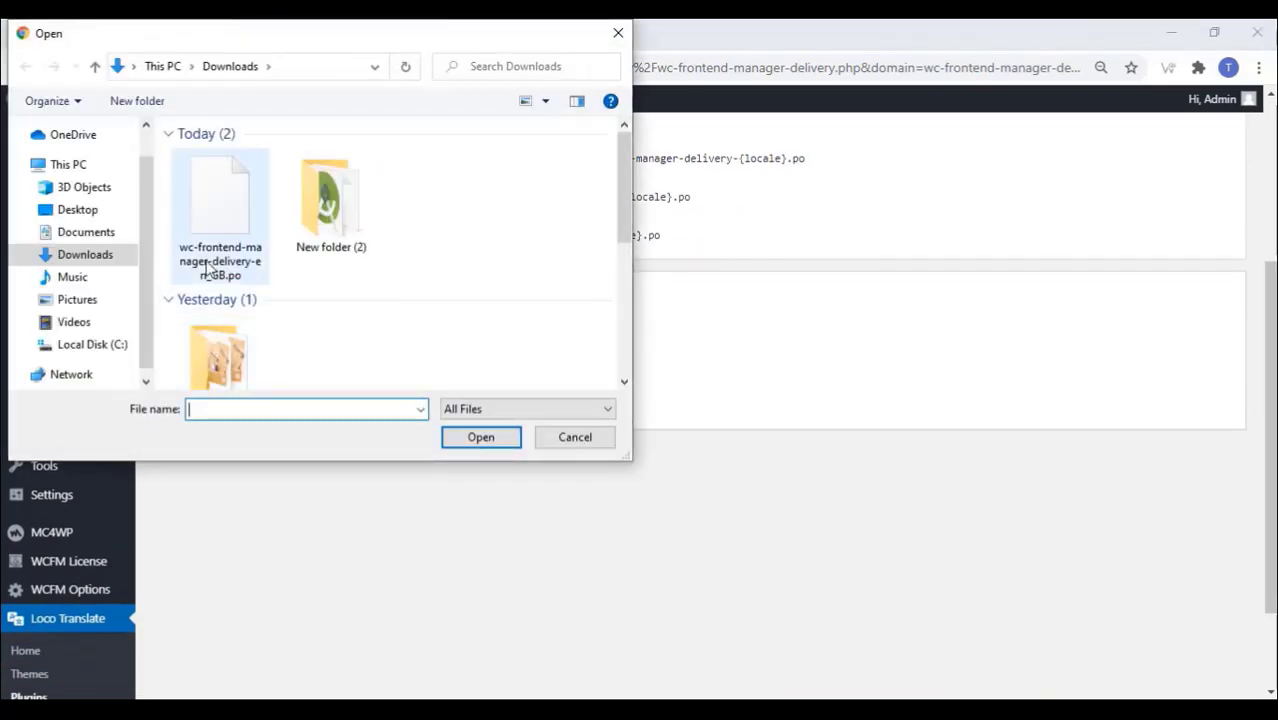
{"action": "left_click", "coordinate": [214, 250]}
{"action": "left_click", "coordinate": [484, 440]}
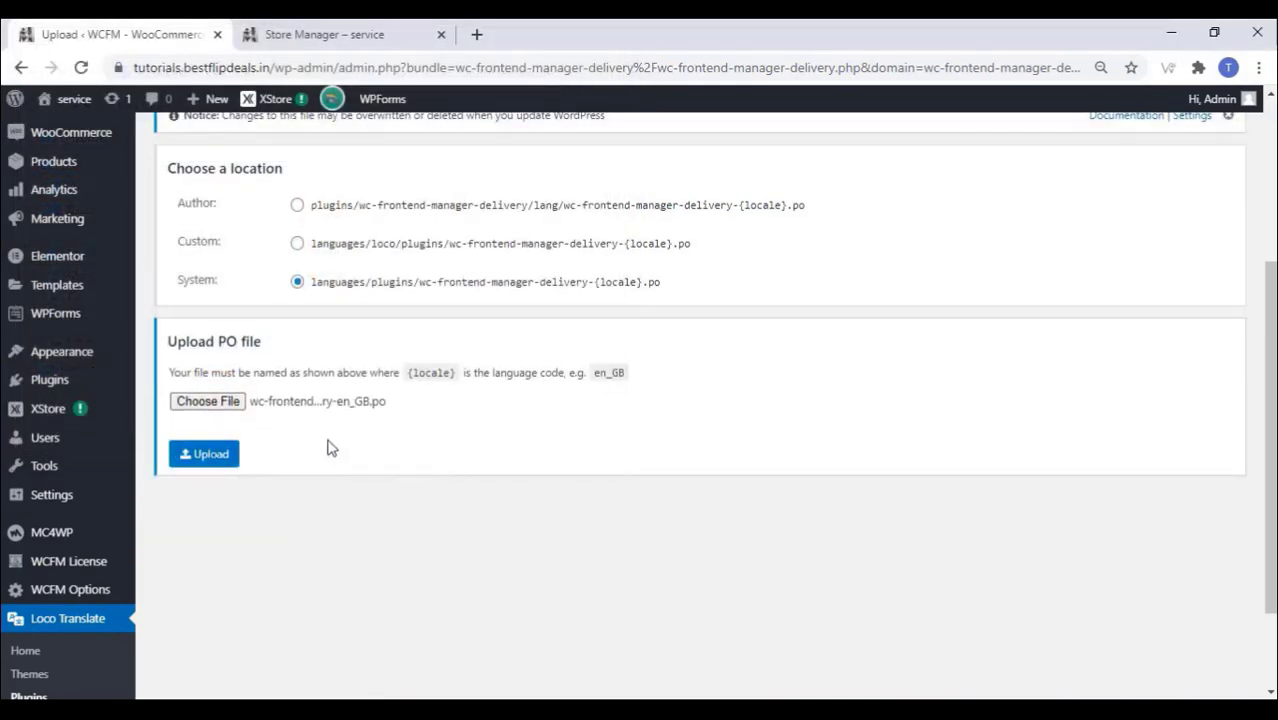
{"action": "left_click", "coordinate": [222, 457]}
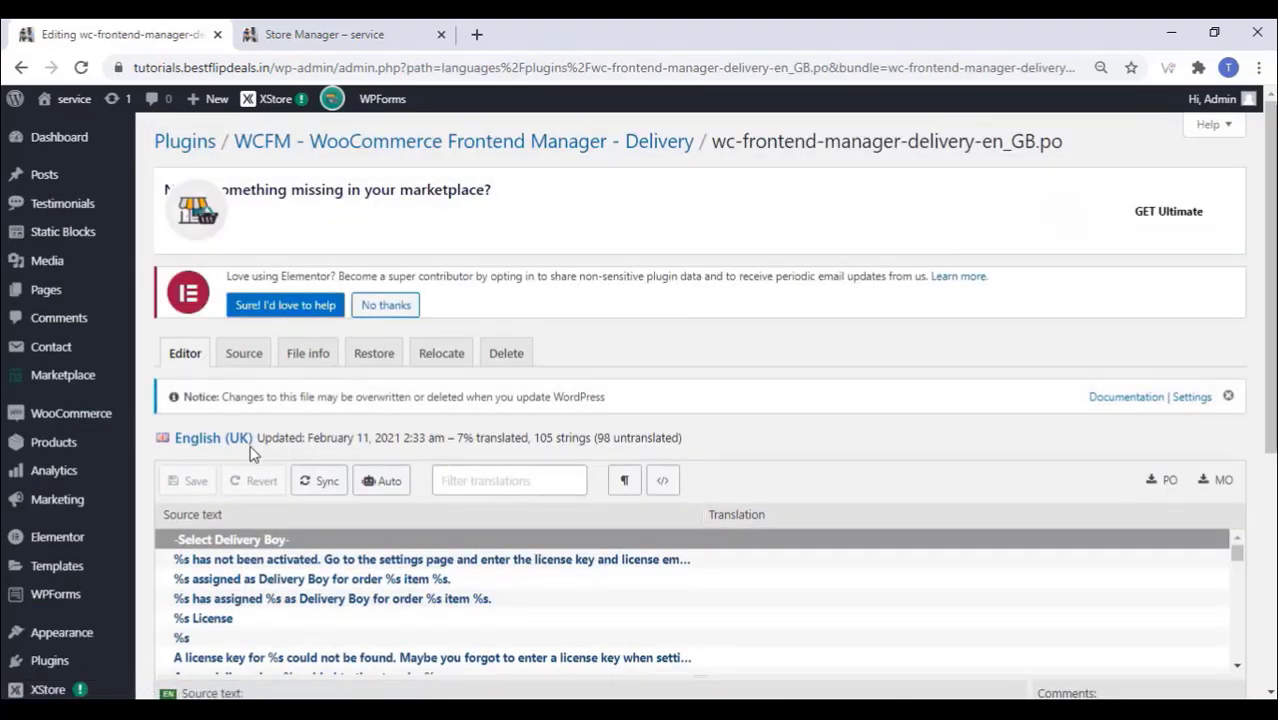
{"action": "left_click", "coordinate": [333, 32]}
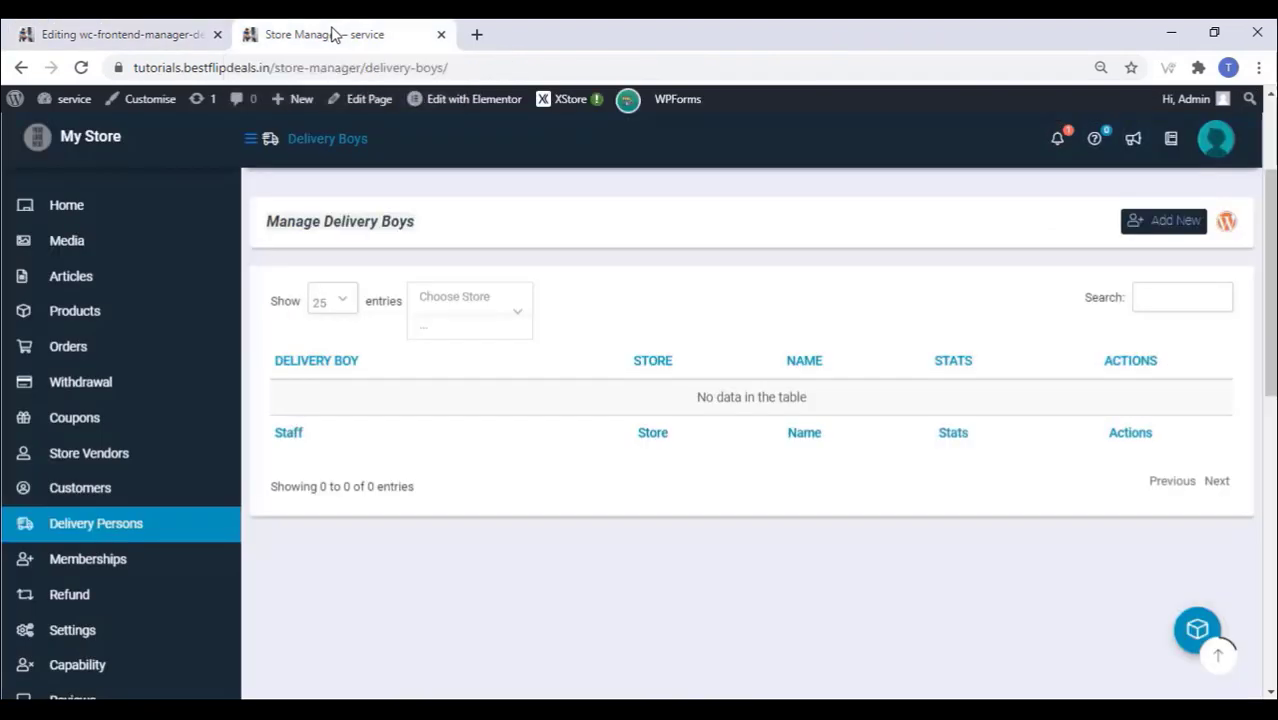
Step: Reload Delivery Persons to confirm 'Manage Service Persons' and Service Staff labels, then return to Loco
{"action": "right_click", "coordinate": [610, 303]}
{"action": "left_click", "coordinate": [641, 354]}
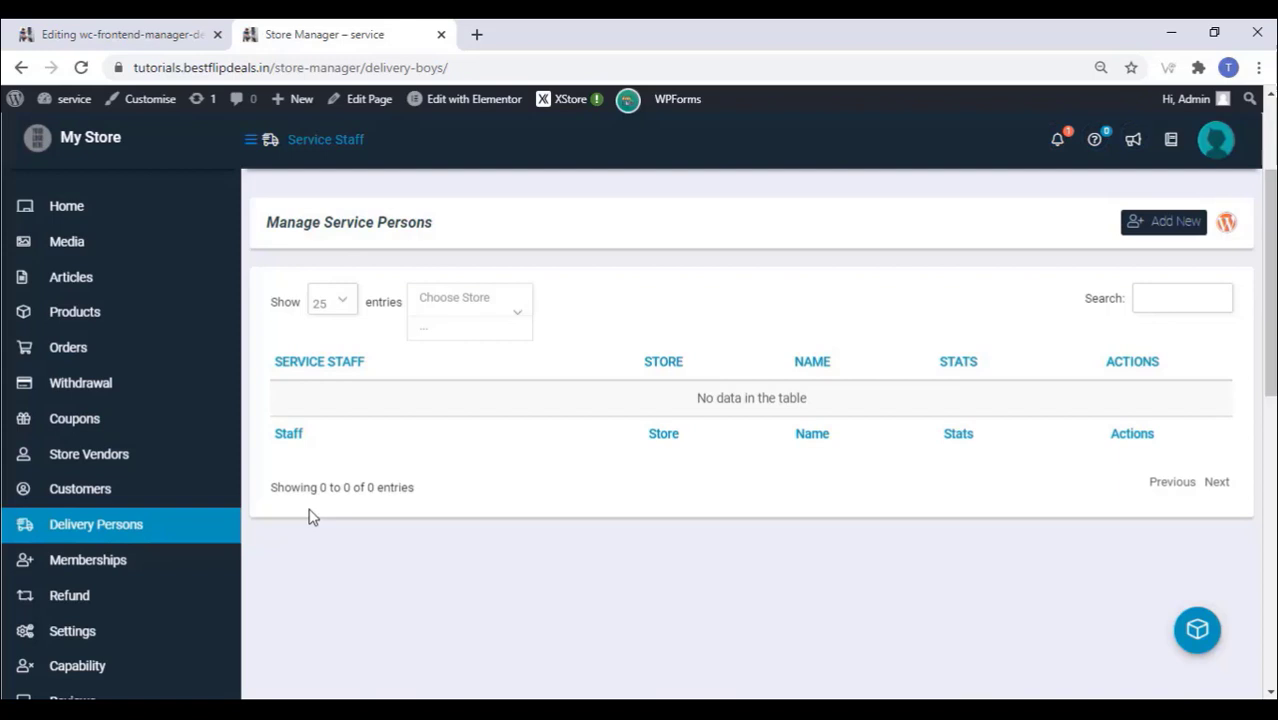
{"action": "scroll", "coordinate": [331, 494], "scroll_direction": "up", "scroll_amount": 1}
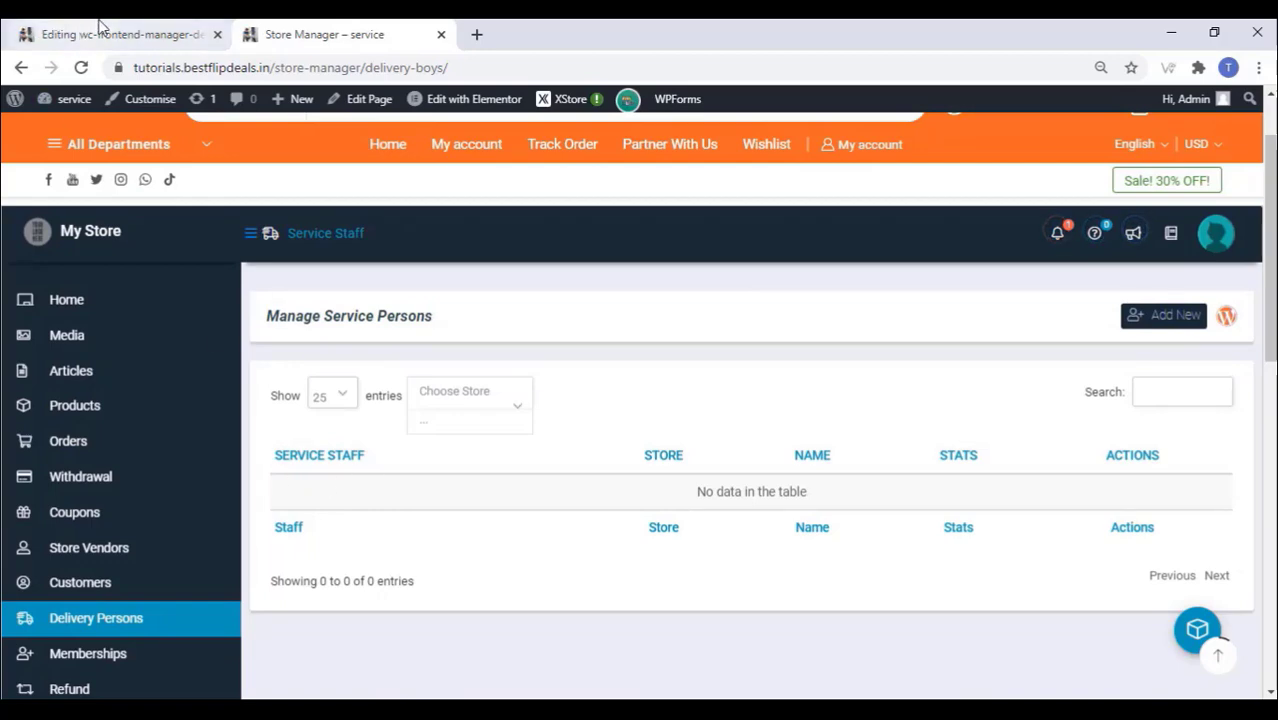
{"action": "left_click", "coordinate": [99, 24]}
{"action": "scroll", "coordinate": [235, 436], "scroll_direction": "down", "scroll_amount": 2}
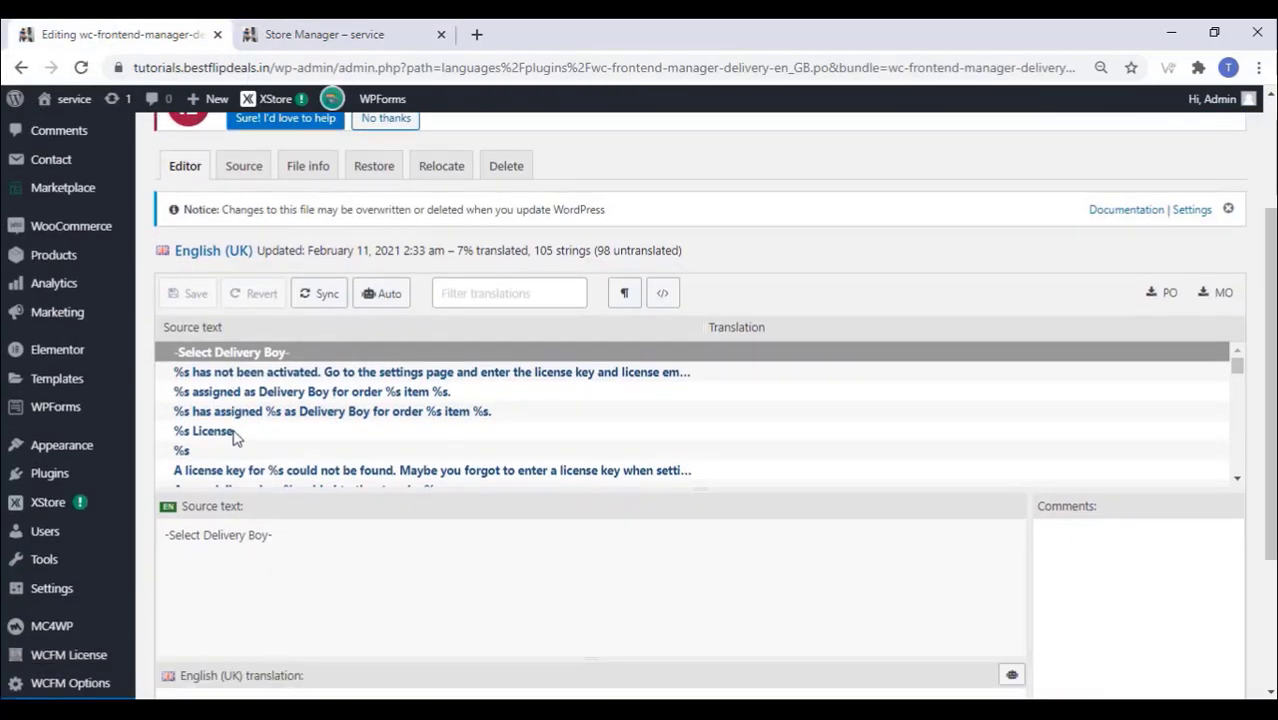
{"action": "scroll", "coordinate": [245, 428], "scroll_direction": "down", "scroll_amount": 3}
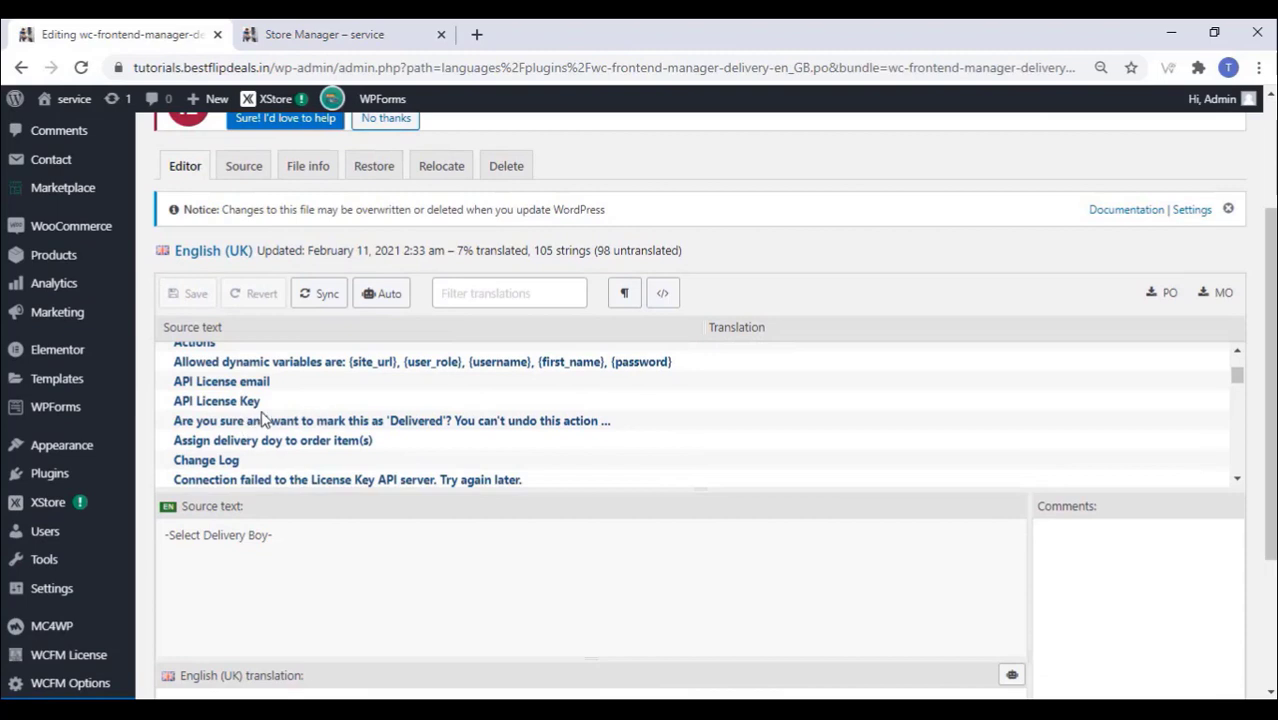
Step: Translate the lowercase 'delivered' source string as 'Serviced' in English (UK)
{"action": "scroll", "coordinate": [250, 422], "scroll_direction": "down", "scroll_amount": 2}
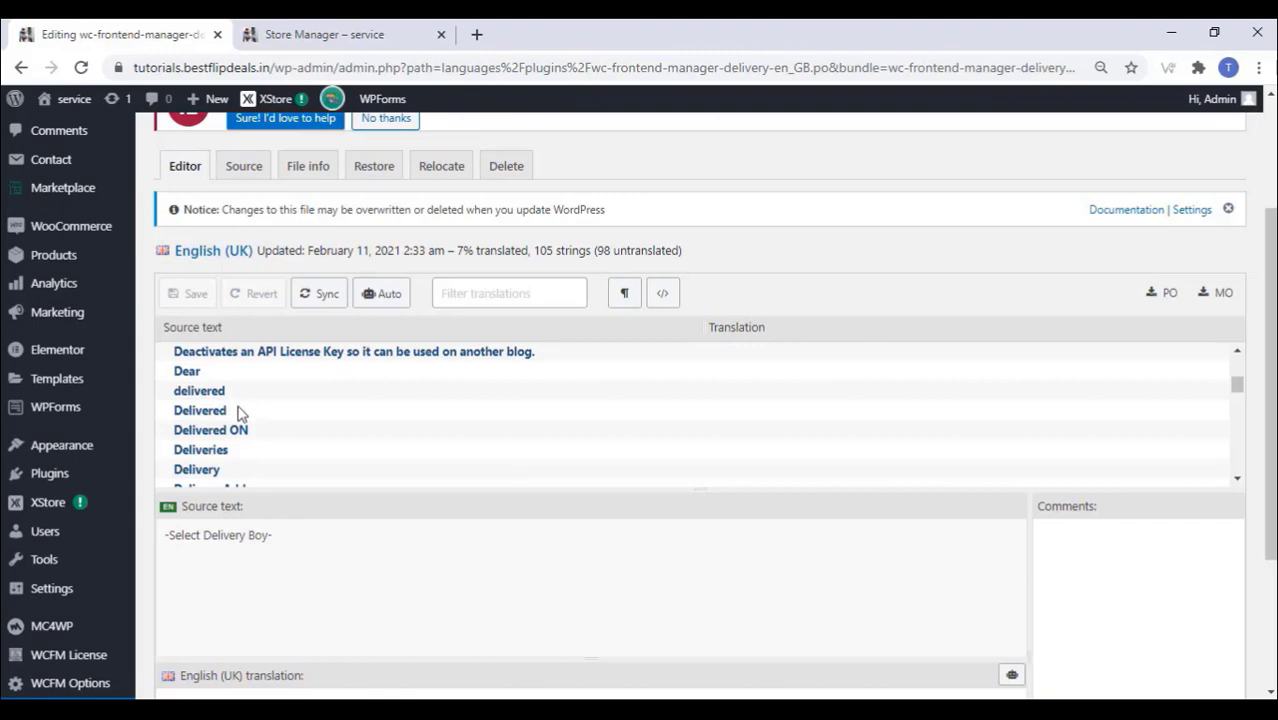
{"action": "scroll", "coordinate": [240, 413], "scroll_direction": "down", "scroll_amount": 3}
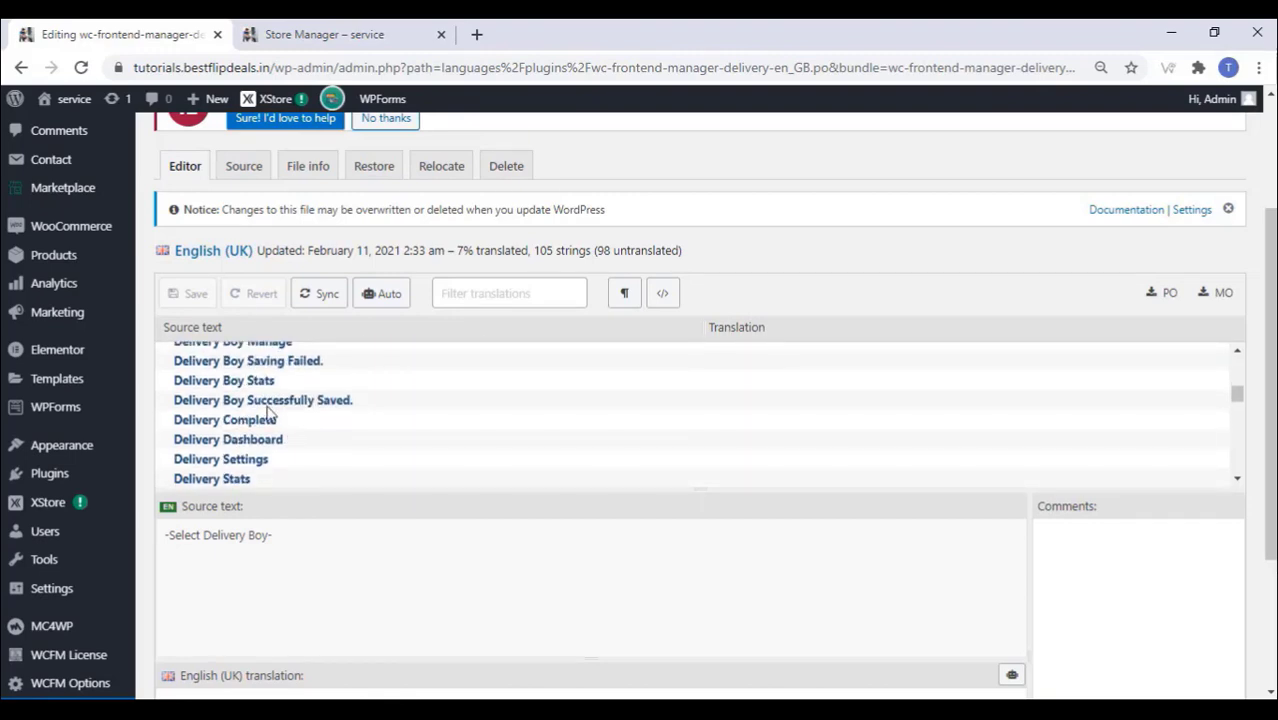
{"action": "scroll", "coordinate": [268, 420], "scroll_direction": "down", "scroll_amount": 2}
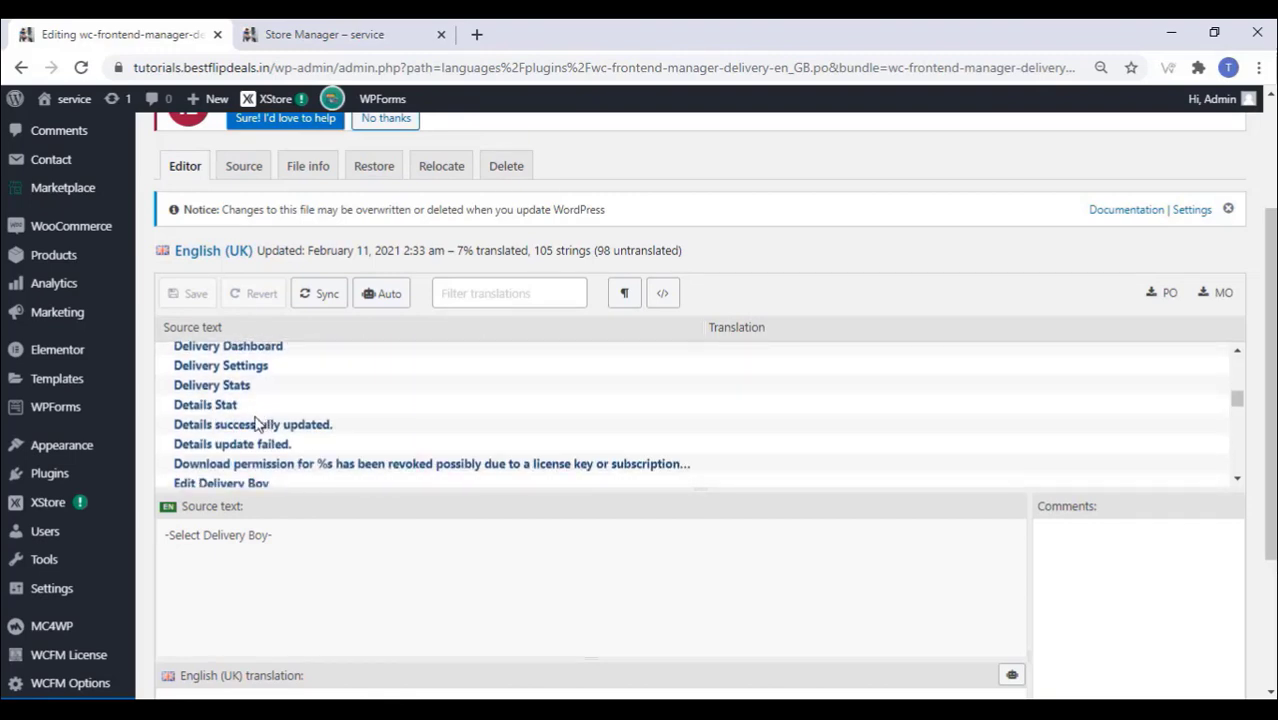
{"action": "scroll", "coordinate": [256, 424], "scroll_direction": "up", "scroll_amount": 2}
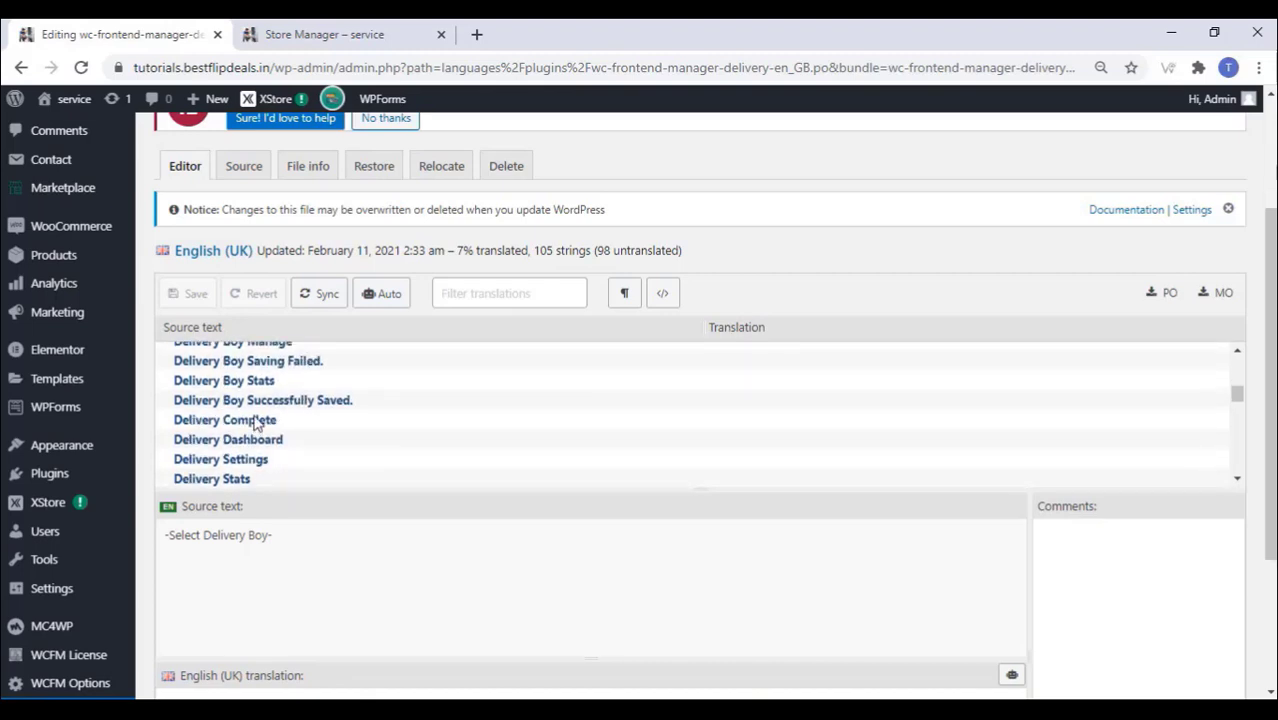
{"action": "scroll", "coordinate": [256, 424], "scroll_direction": "down", "scroll_amount": 4}
{"action": "scroll", "coordinate": [257, 422], "scroll_direction": "up", "scroll_amount": 7}
{"action": "left_click", "coordinate": [233, 393]}
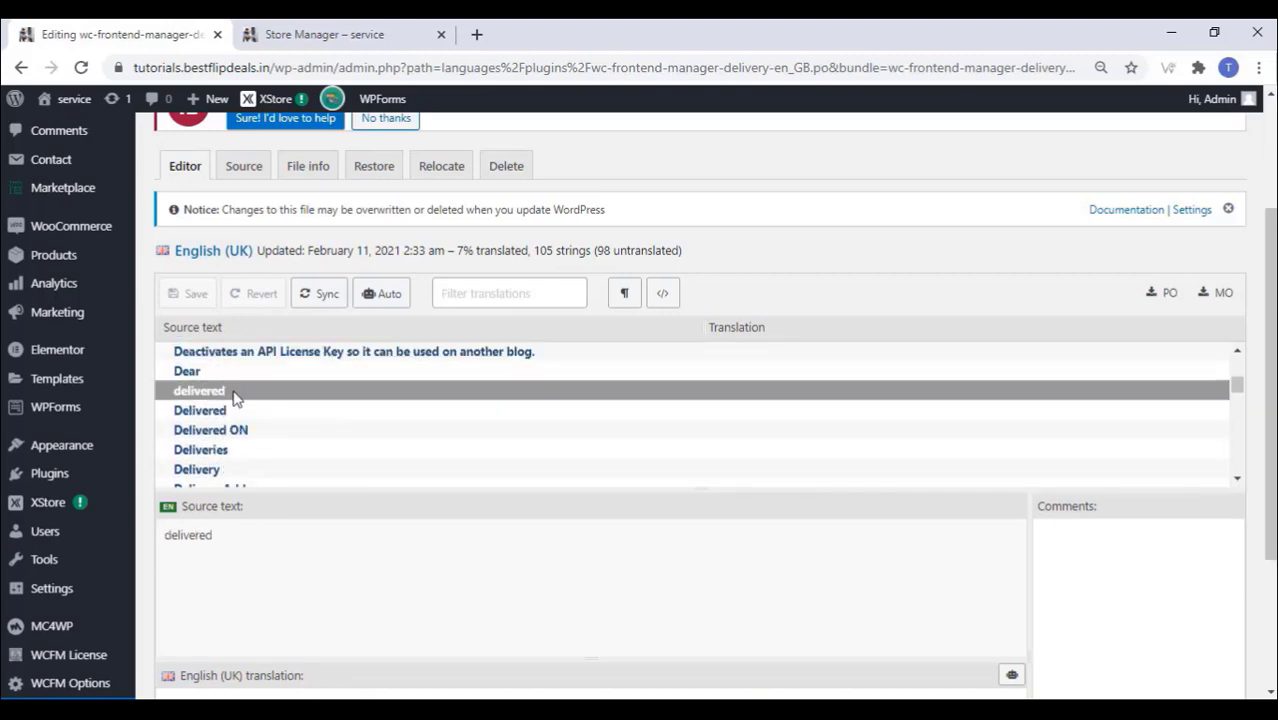
{"action": "scroll", "coordinate": [268, 500], "scroll_direction": "down", "scroll_amount": 2}
{"action": "left_click", "coordinate": [195, 494]}
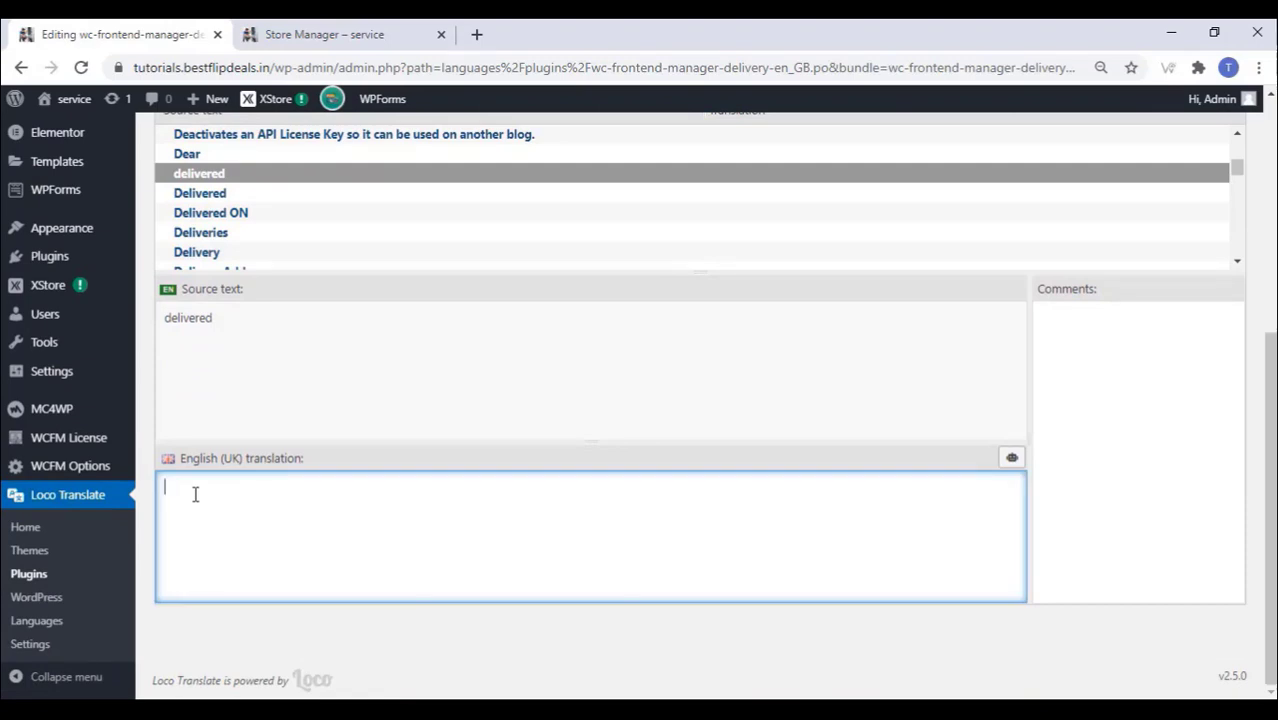
{"action": "type", "text": "Serviced"}
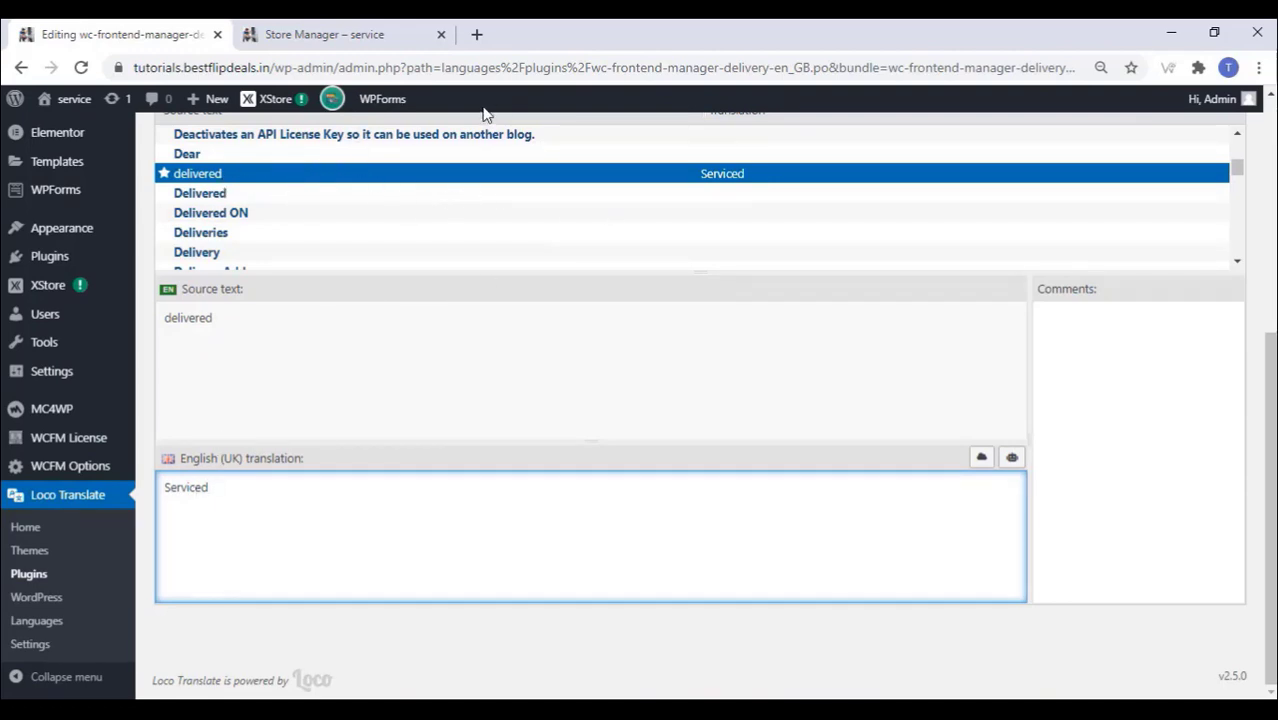
Step: Save the updated English (UK) translation file
{"action": "scroll", "coordinate": [485, 113], "scroll_direction": "up", "scroll_amount": 1}
{"action": "scroll", "coordinate": [485, 113], "scroll_direction": "up", "scroll_amount": 2}
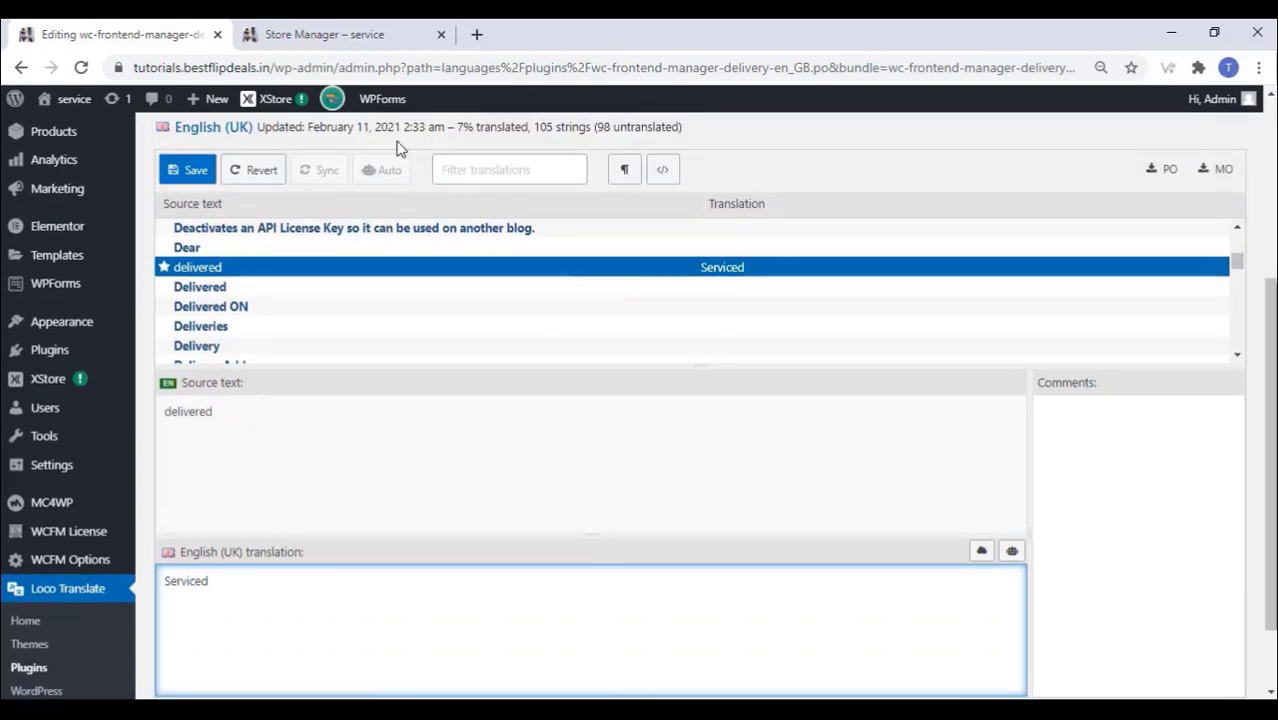
{"action": "left_click", "coordinate": [199, 171]}
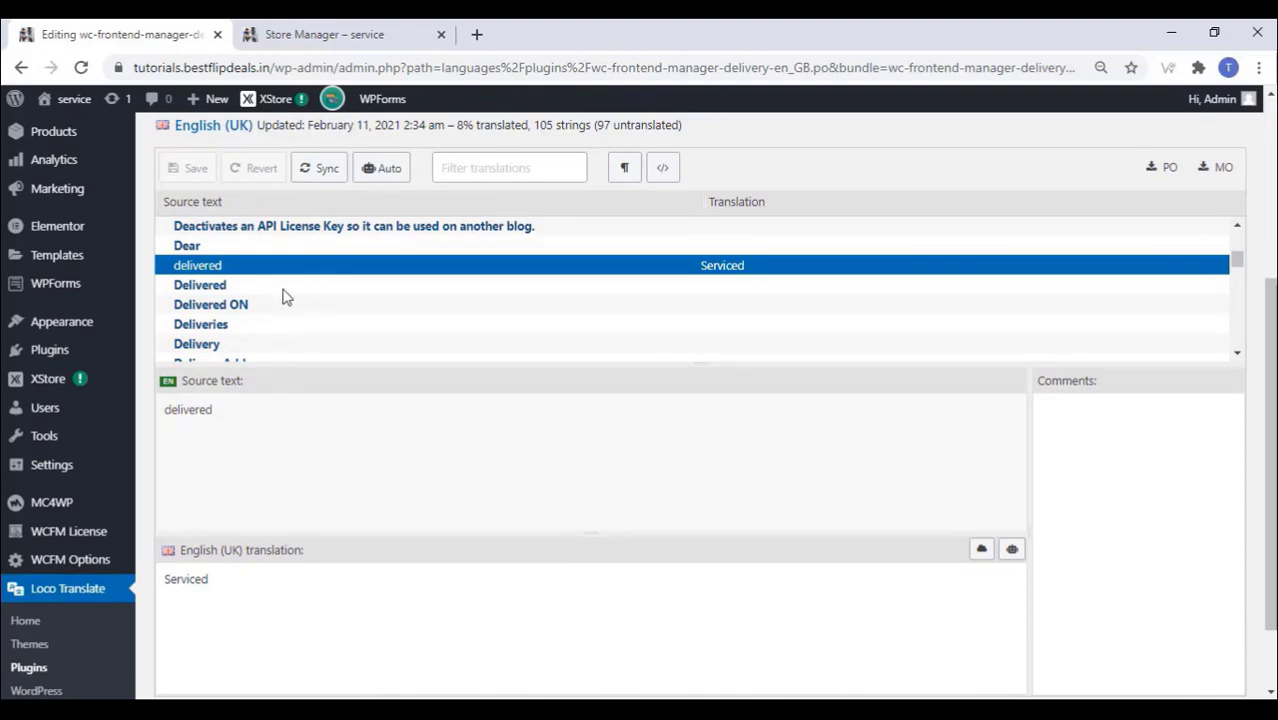
{"action": "scroll", "coordinate": [283, 297], "scroll_direction": "down", "scroll_amount": 5}
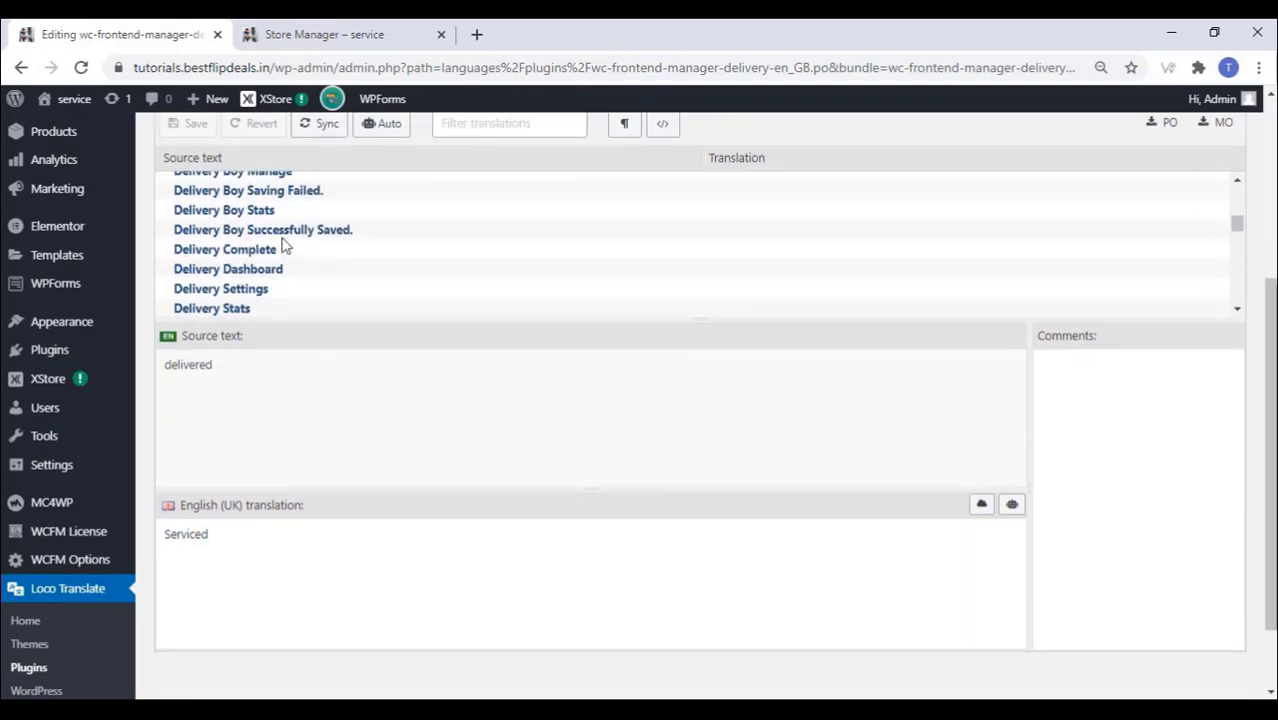
{"action": "scroll", "coordinate": [348, 266], "scroll_direction": "up", "scroll_amount": 4}
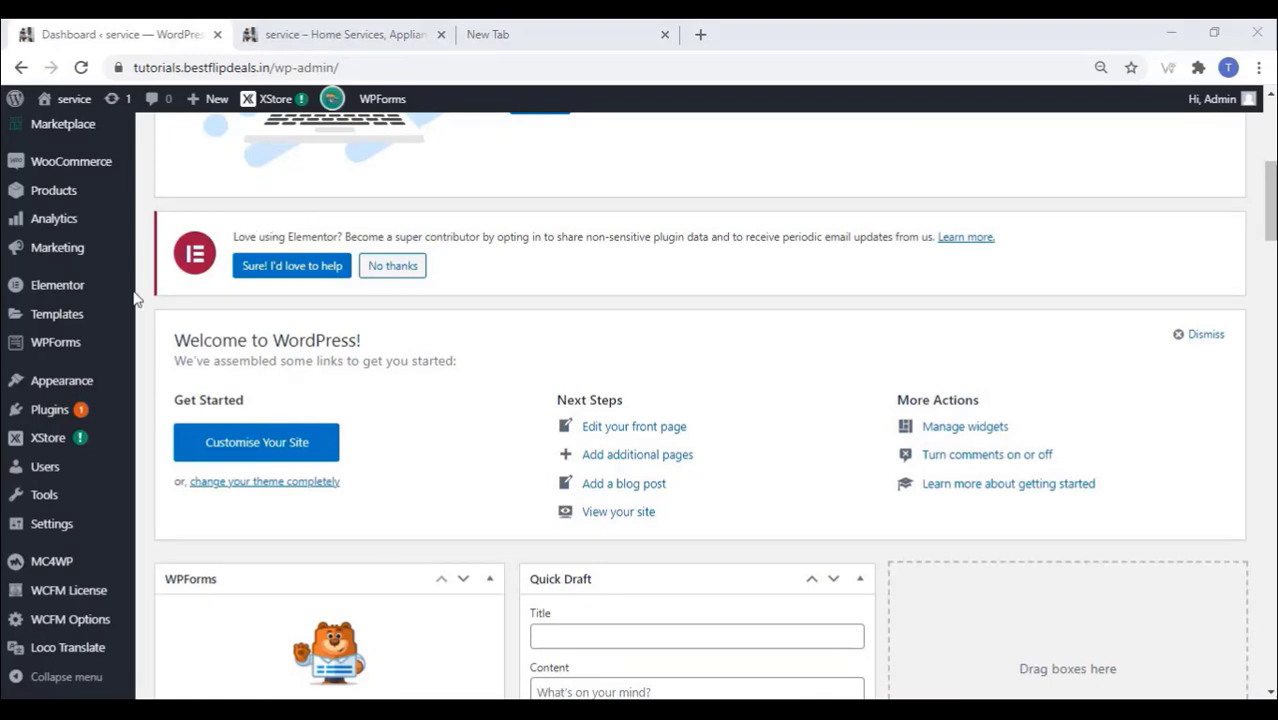
Step: Create an empty navigation menu named 'newmenu' under Appearance > Menus
{"action": "mouse_move", "coordinate": [62, 385]}
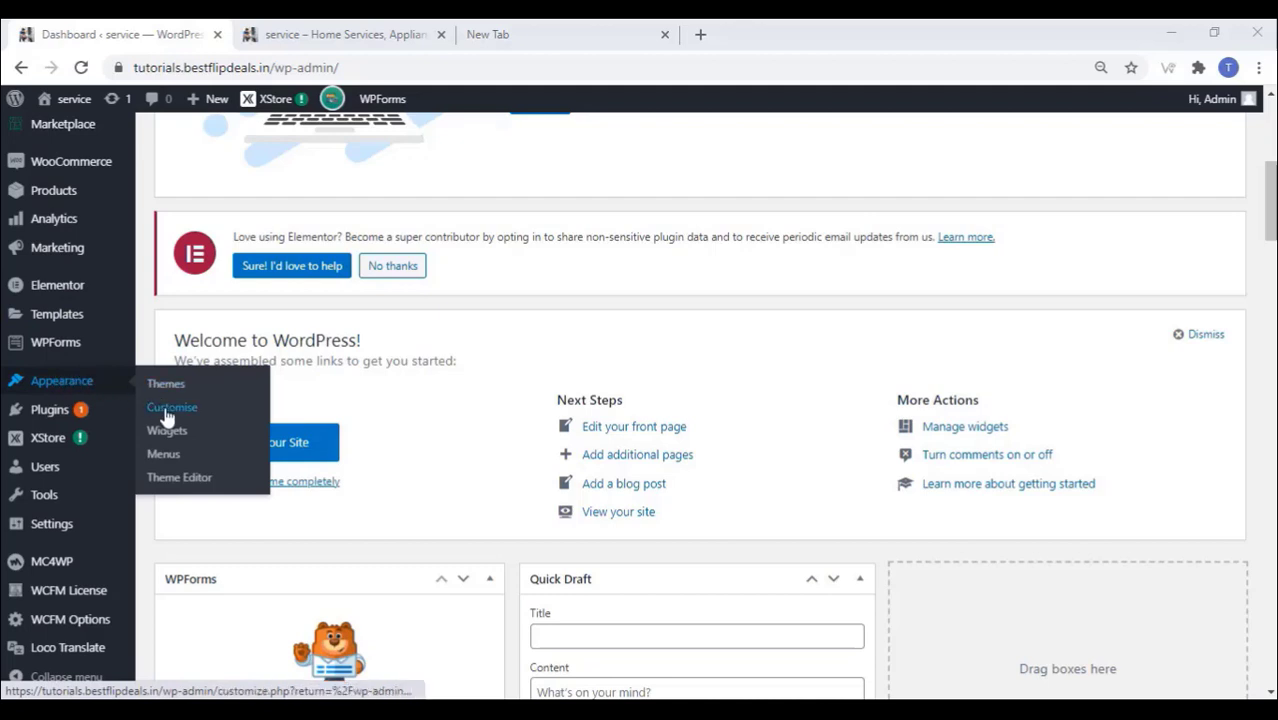
{"action": "left_click", "coordinate": [161, 456]}
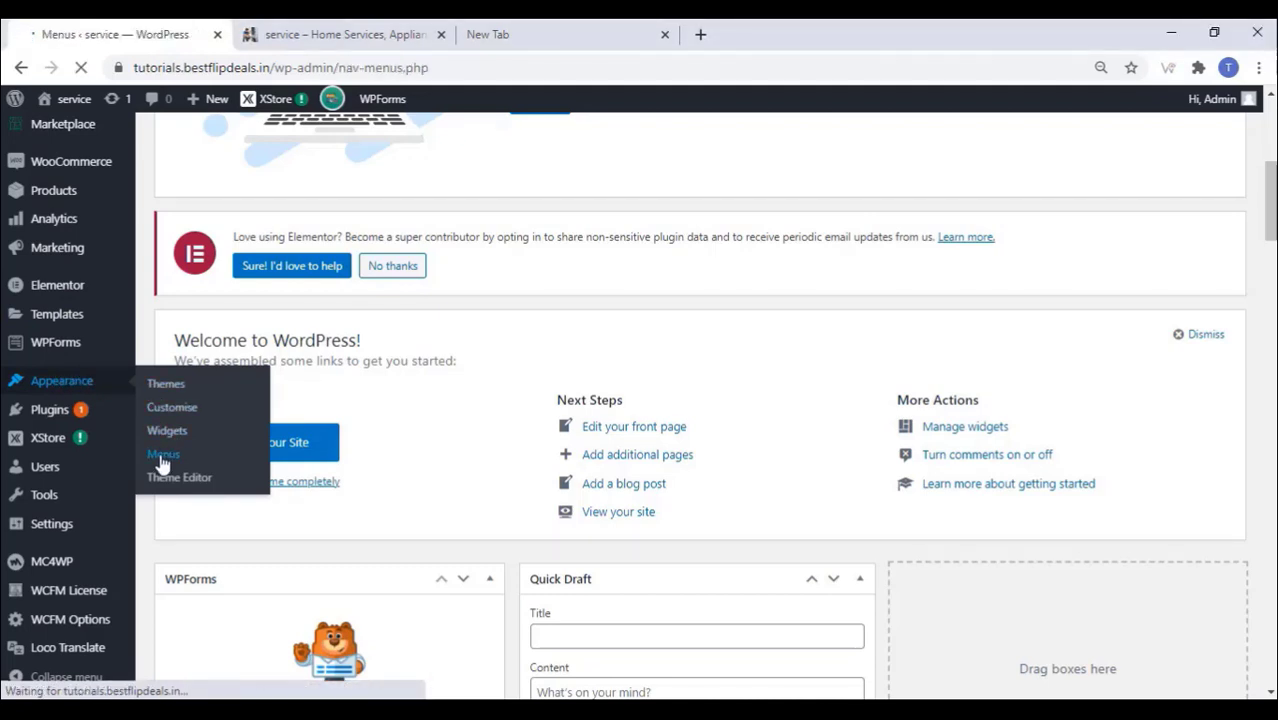
{"action": "scroll", "coordinate": [277, 374], "scroll_direction": "down", "scroll_amount": 4}
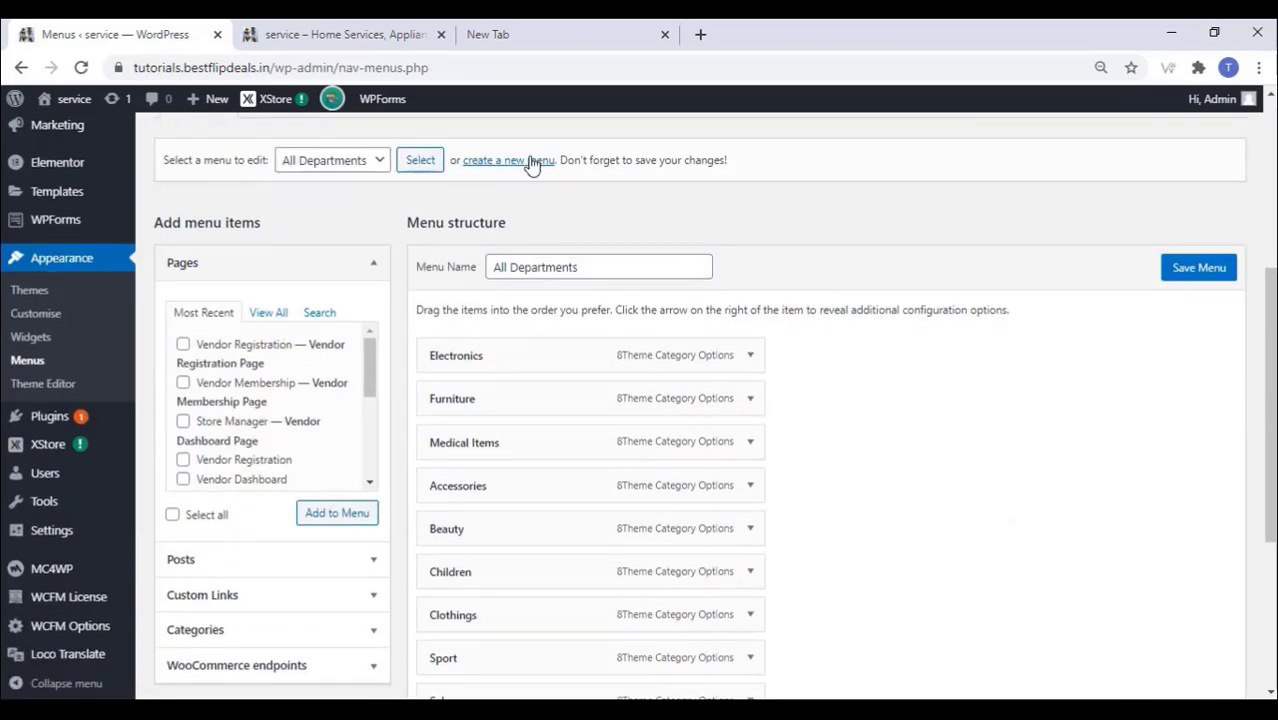
{"action": "left_click", "coordinate": [510, 161]}
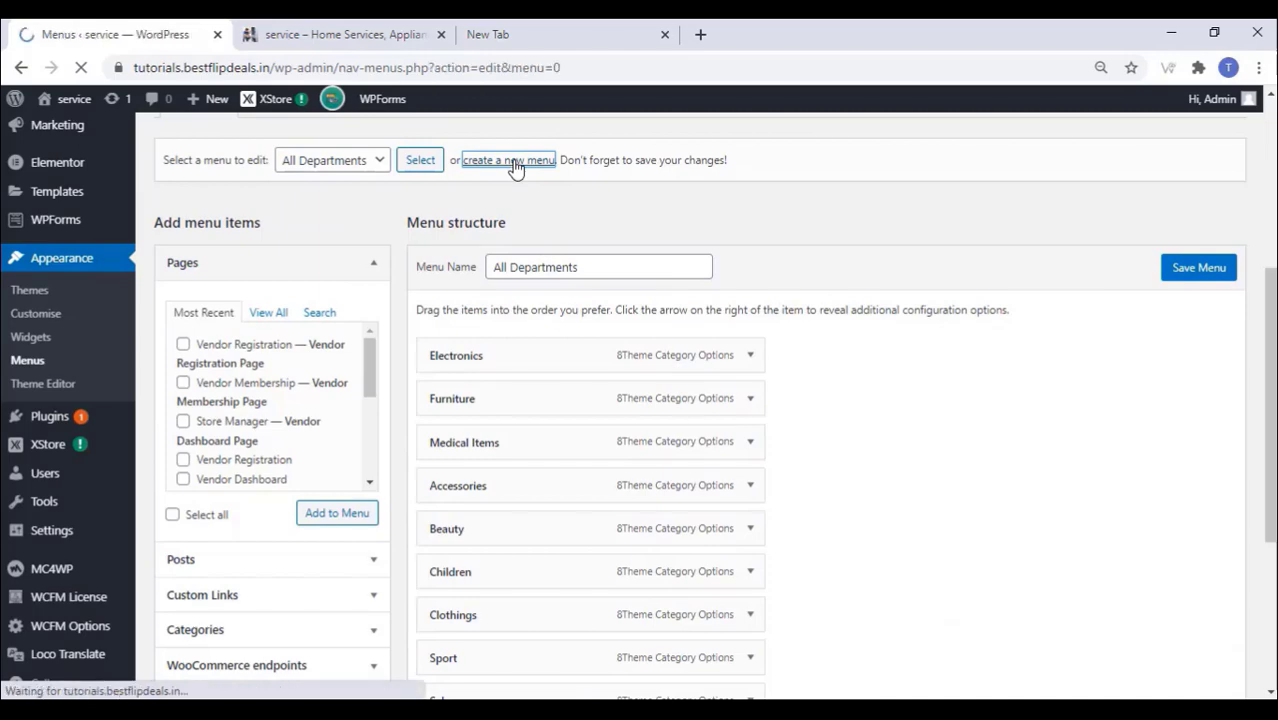
{"action": "scroll", "coordinate": [527, 313], "scroll_direction": "down", "scroll_amount": 2}
{"action": "scroll", "coordinate": [527, 313], "scroll_direction": "down", "scroll_amount": 2}
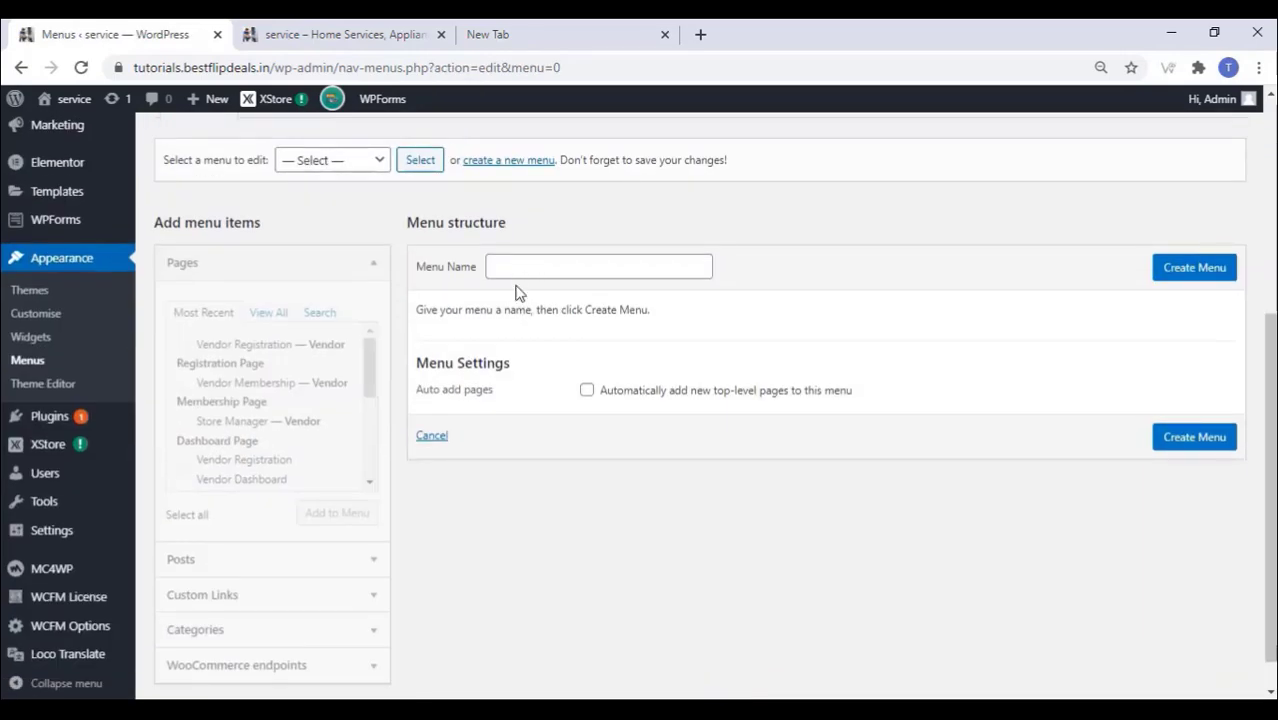
{"action": "left_click", "coordinate": [532, 267]}
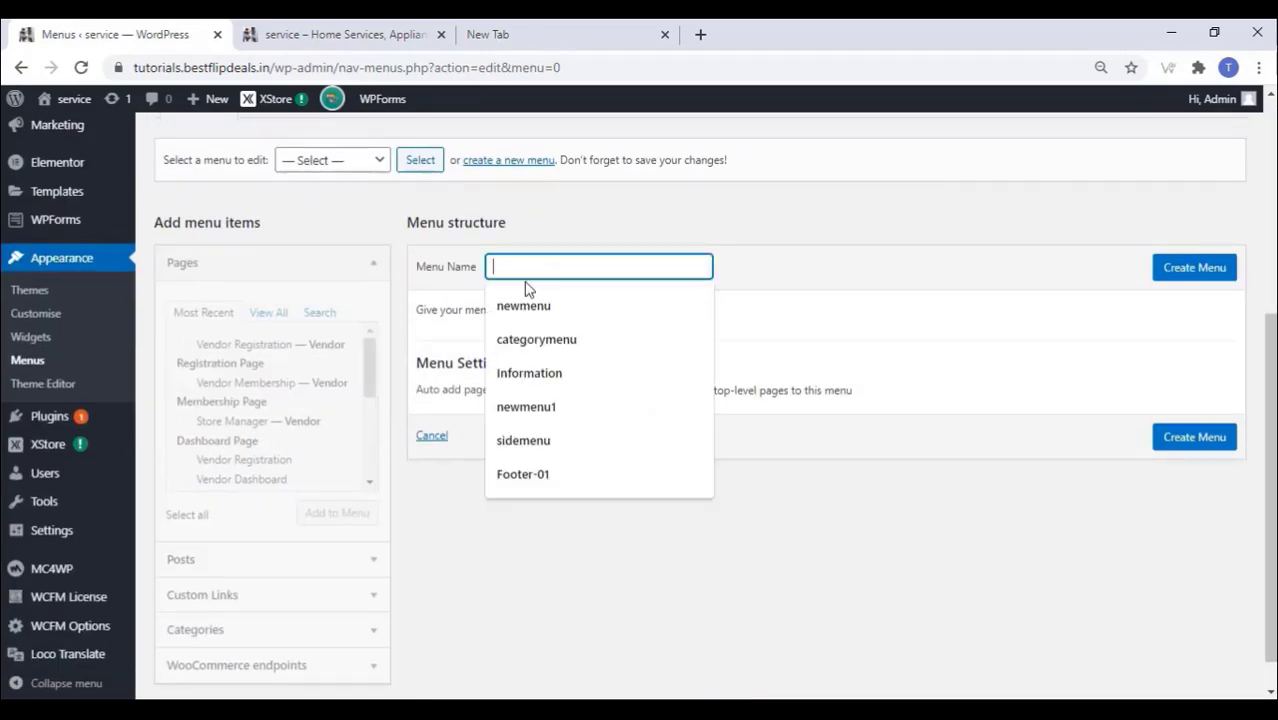
{"action": "left_click", "coordinate": [522, 308]}
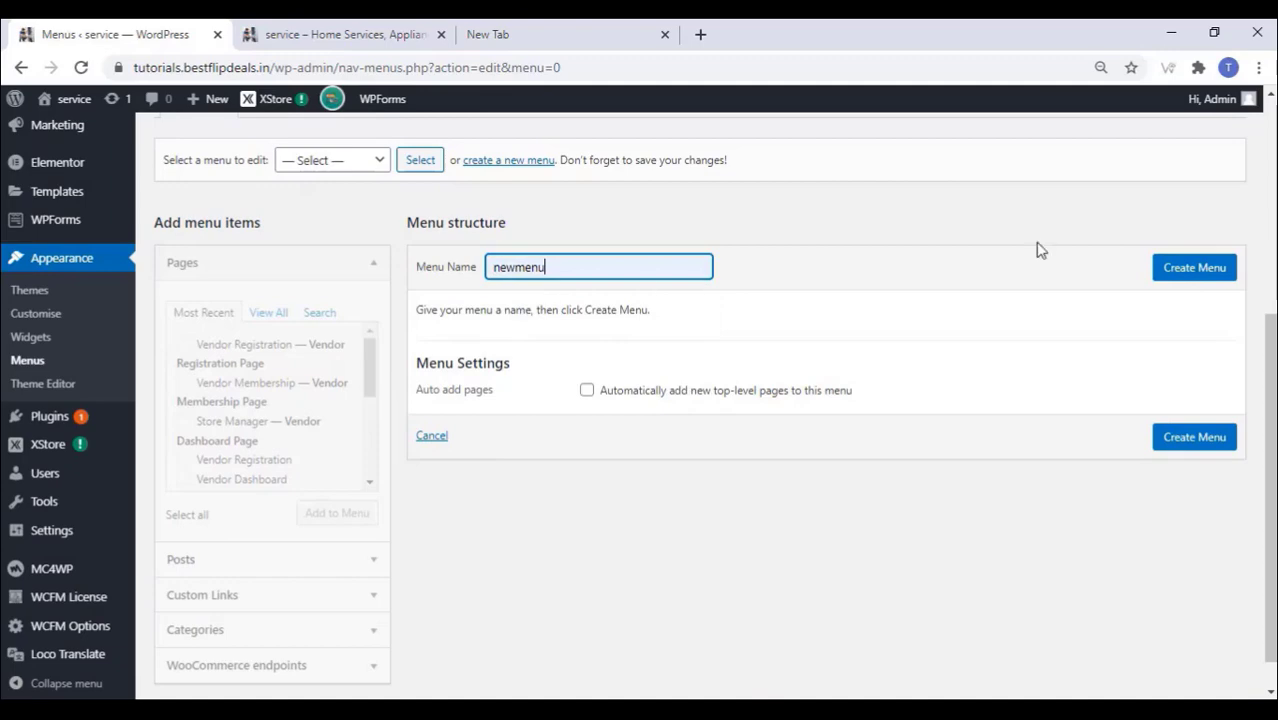
{"action": "left_click", "coordinate": [1177, 268]}
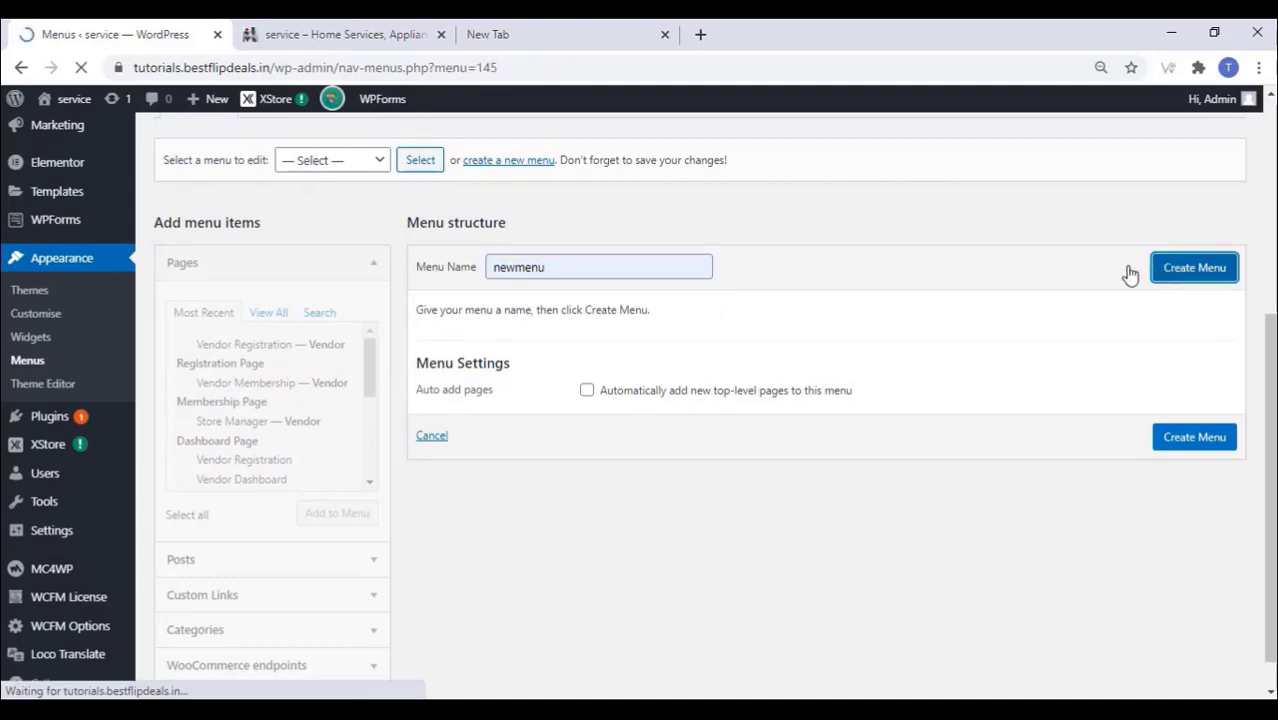
{"action": "scroll", "coordinate": [562, 357], "scroll_direction": "down", "scroll_amount": 5}
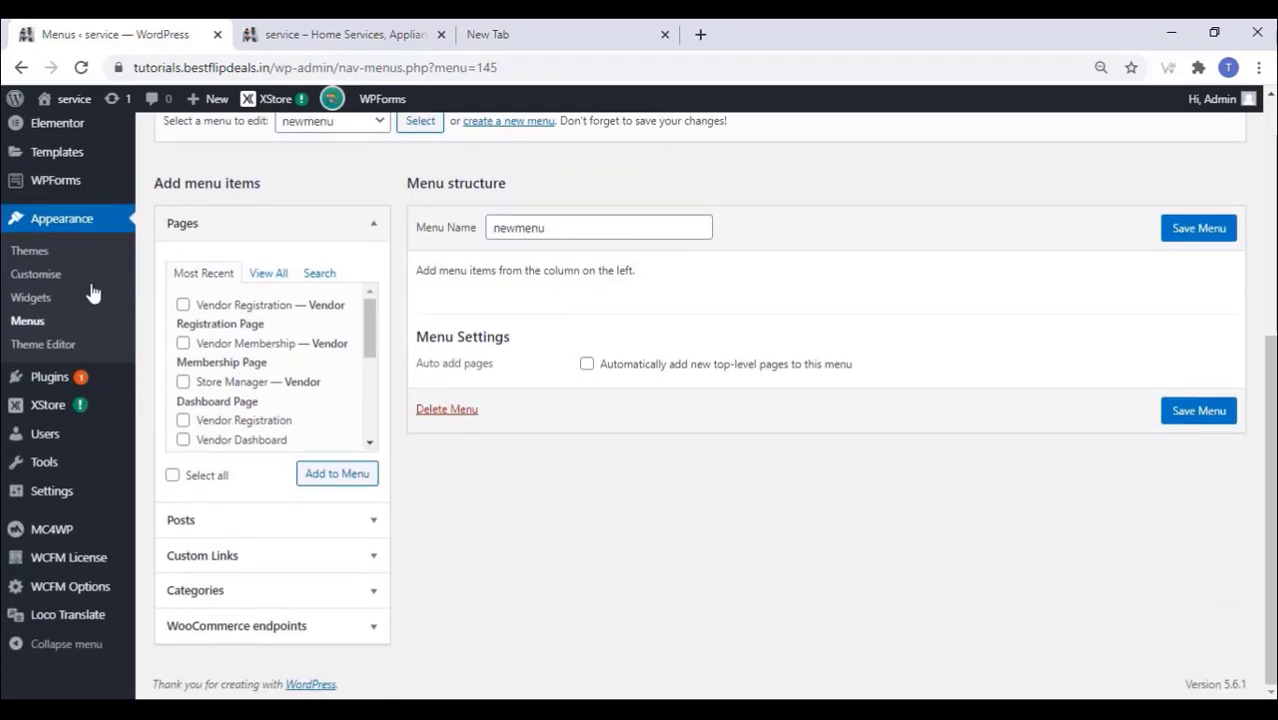
Step: Add the Home niche-market02, My account, Track Order, Vendor Registration and Wishlist pages to newmenu
{"action": "left_click", "coordinate": [269, 278]}
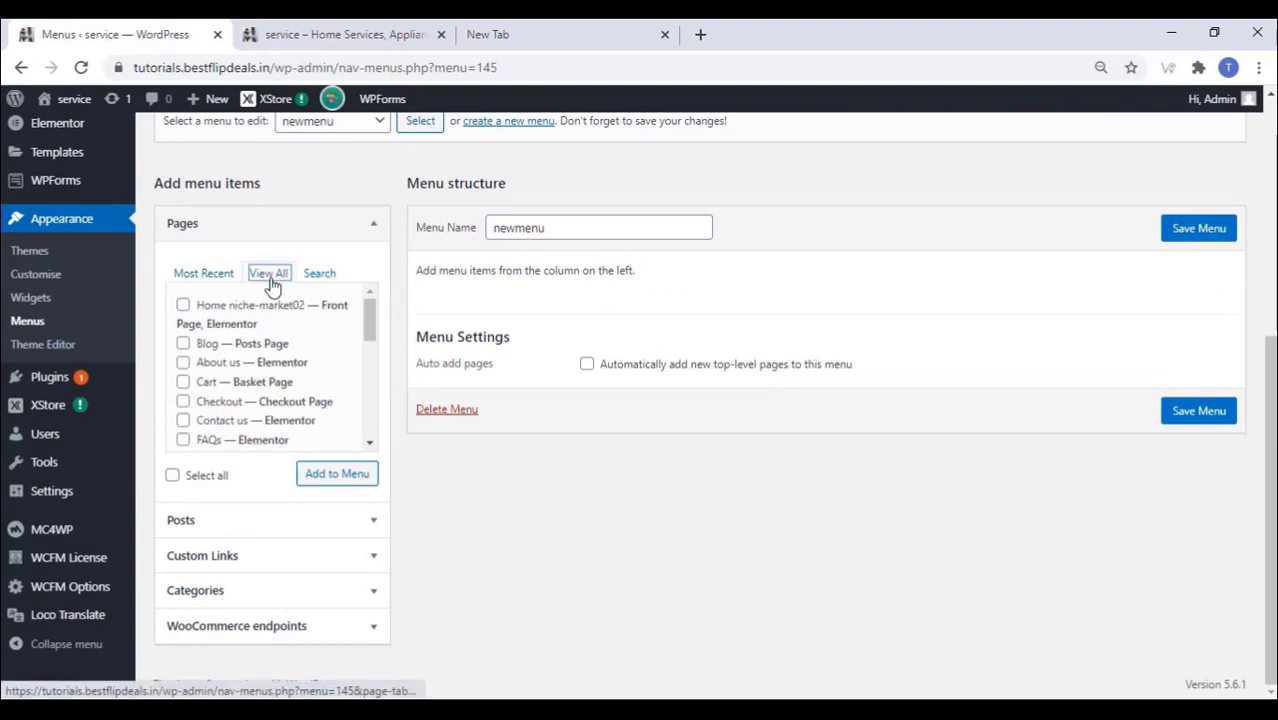
{"action": "left_click", "coordinate": [183, 306]}
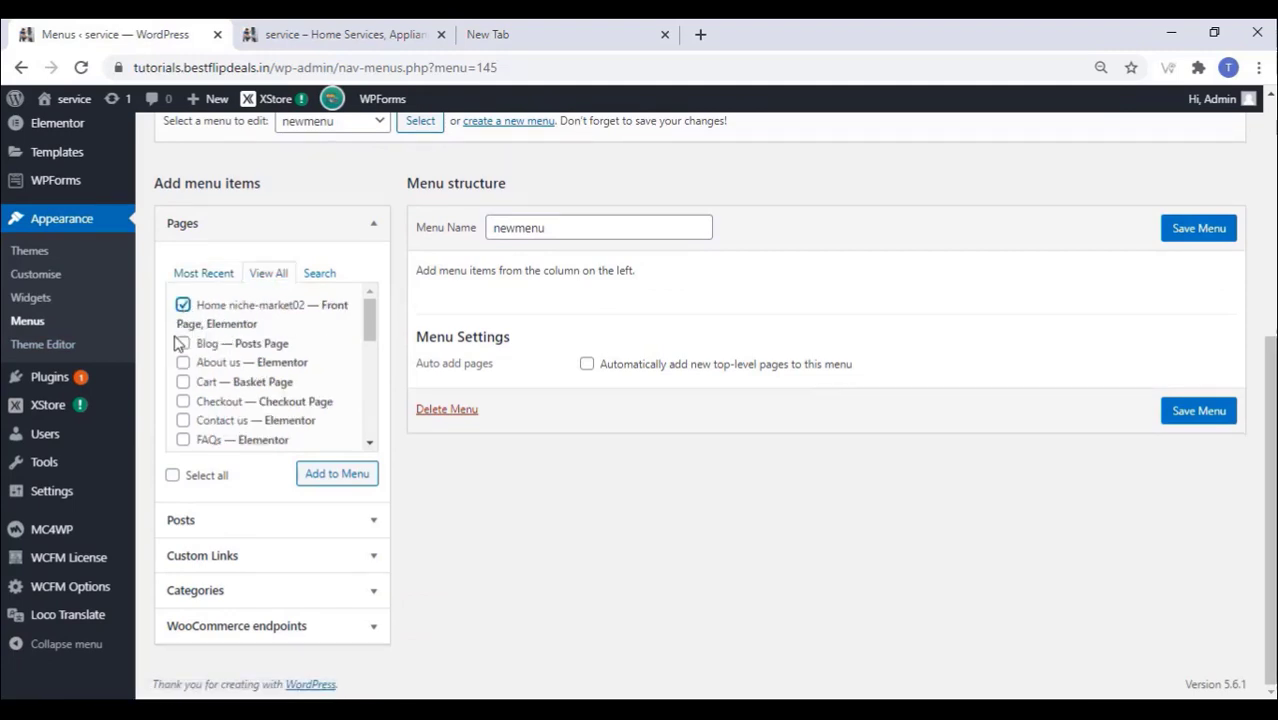
{"action": "scroll", "coordinate": [197, 386], "scroll_direction": "down", "scroll_amount": 2}
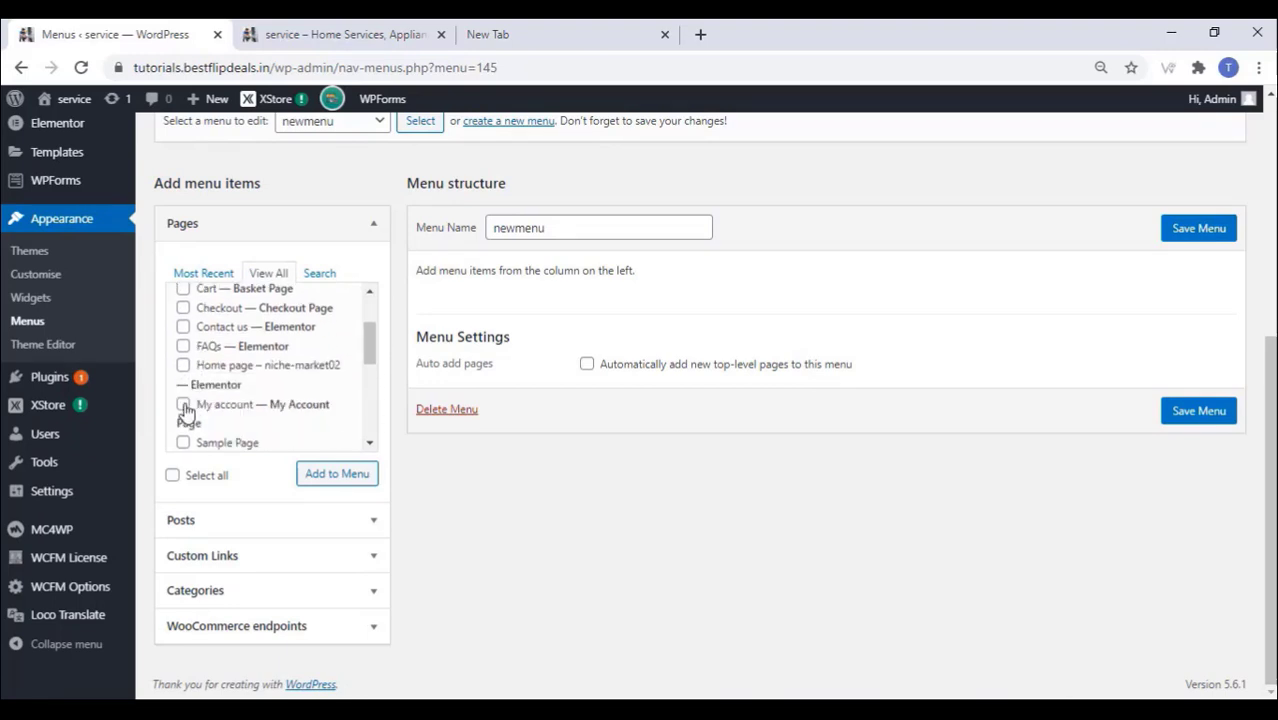
{"action": "left_click", "coordinate": [185, 407]}
{"action": "scroll", "coordinate": [190, 404], "scroll_direction": "down", "scroll_amount": 3}
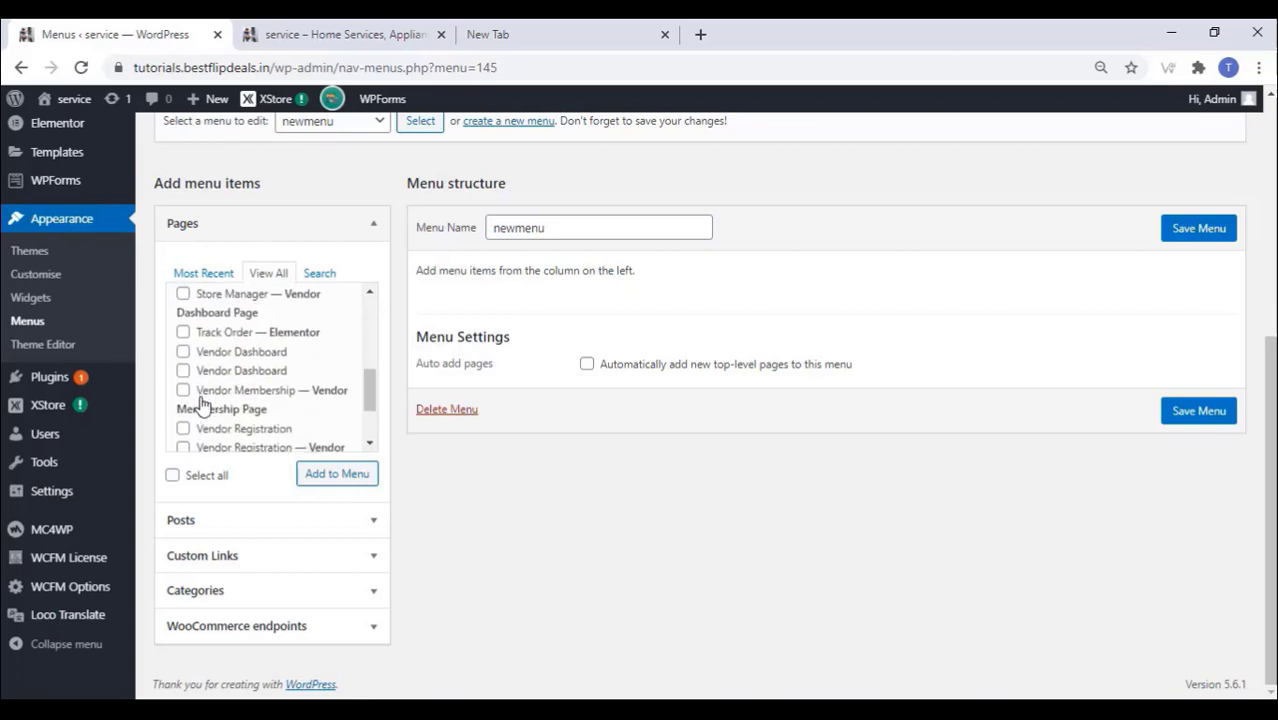
{"action": "left_click", "coordinate": [183, 332]}
{"action": "scroll", "coordinate": [208, 411], "scroll_direction": "down", "scroll_amount": 2}
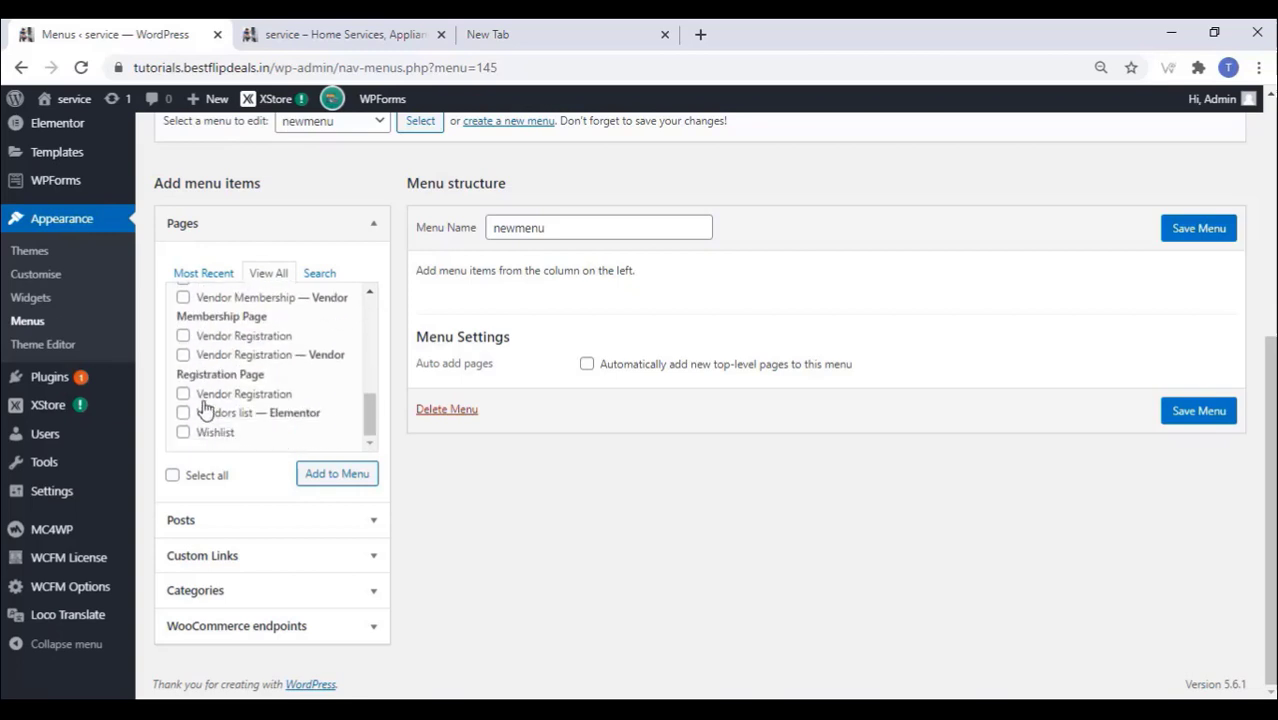
{"action": "left_click", "coordinate": [183, 355]}
{"action": "left_click", "coordinate": [183, 433]}
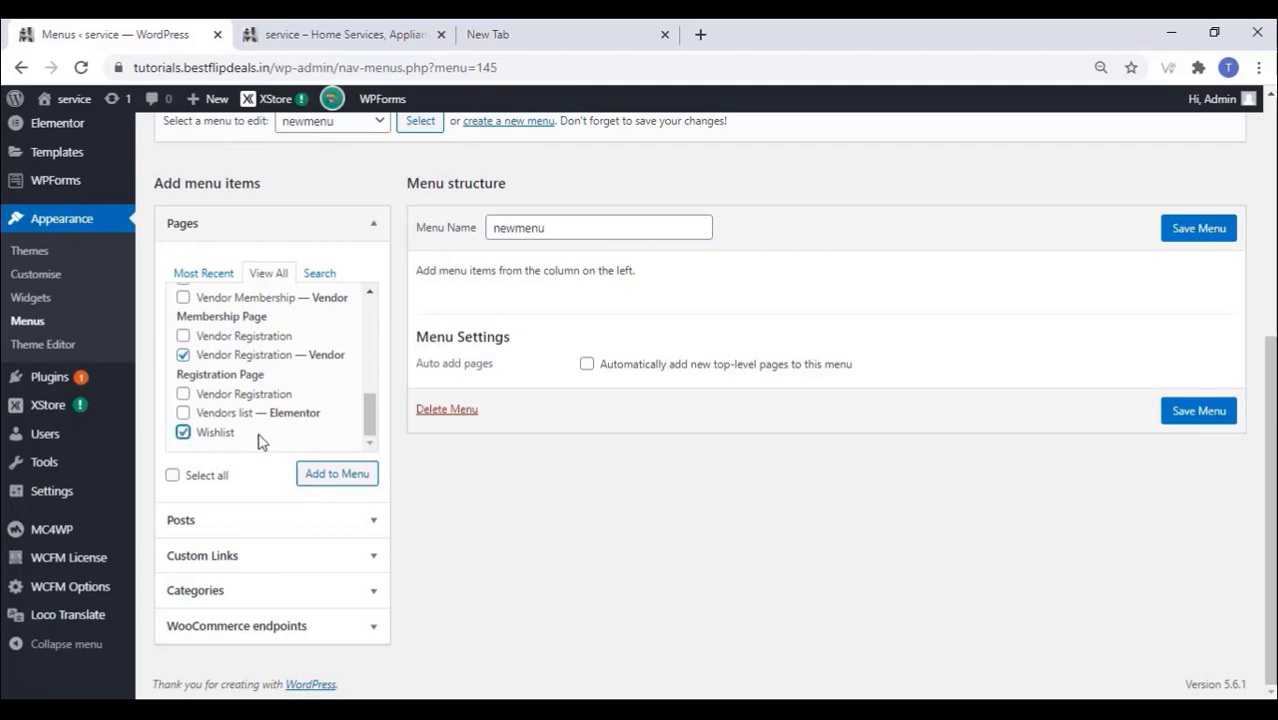
{"action": "left_click", "coordinate": [332, 476]}
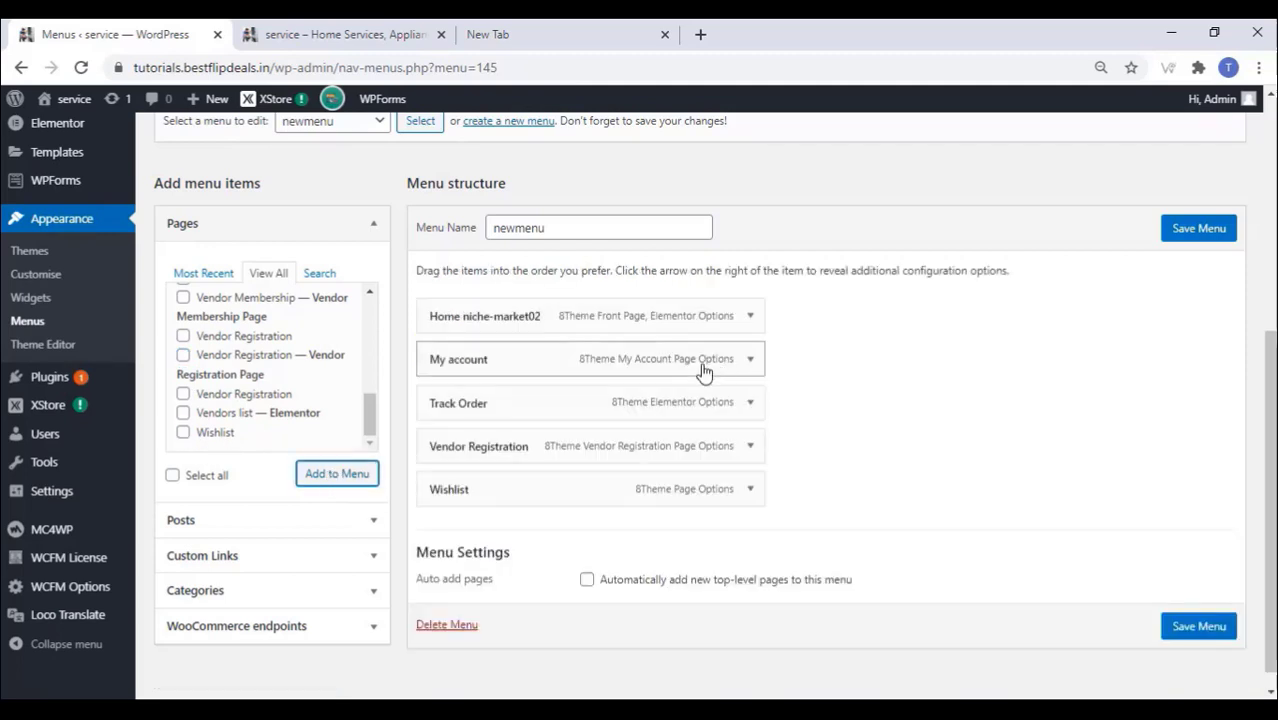
Step: Shorten the Home niche-market02 menu item's label to 'Home'
{"action": "left_click", "coordinate": [752, 318]}
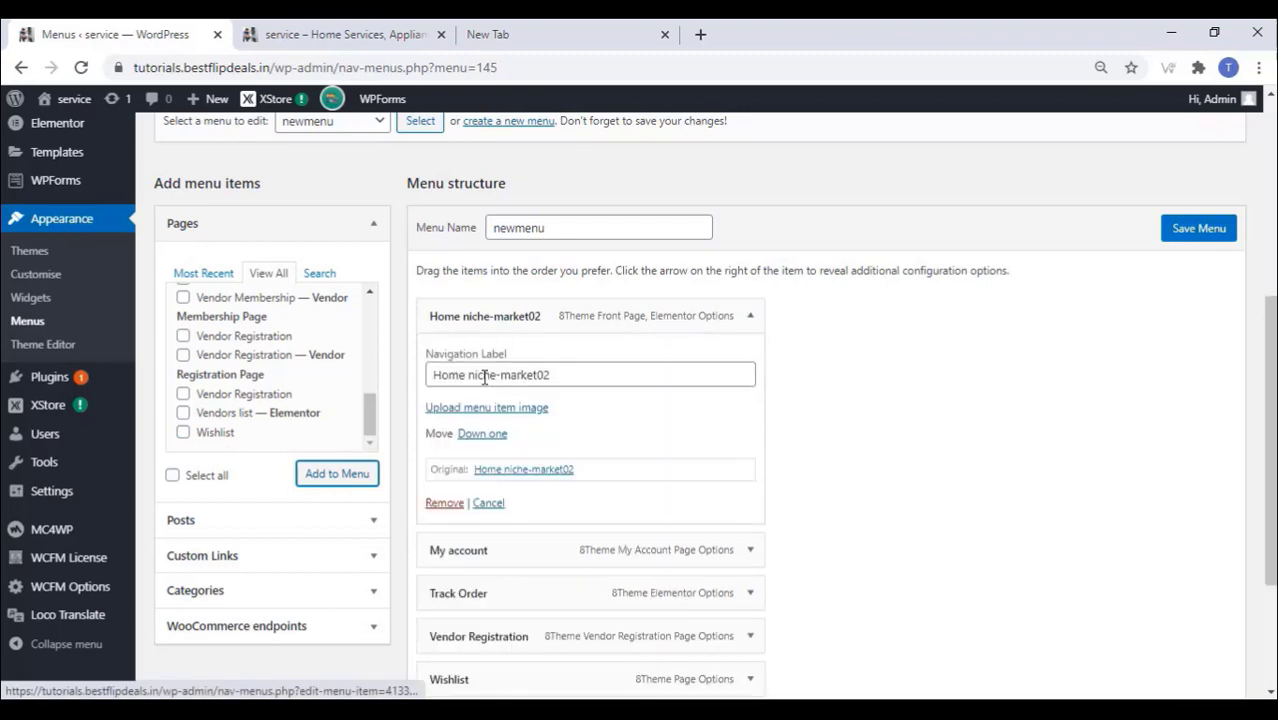
{"action": "left_click_drag", "start_coordinate": [472, 373], "coordinate": [614, 365]}
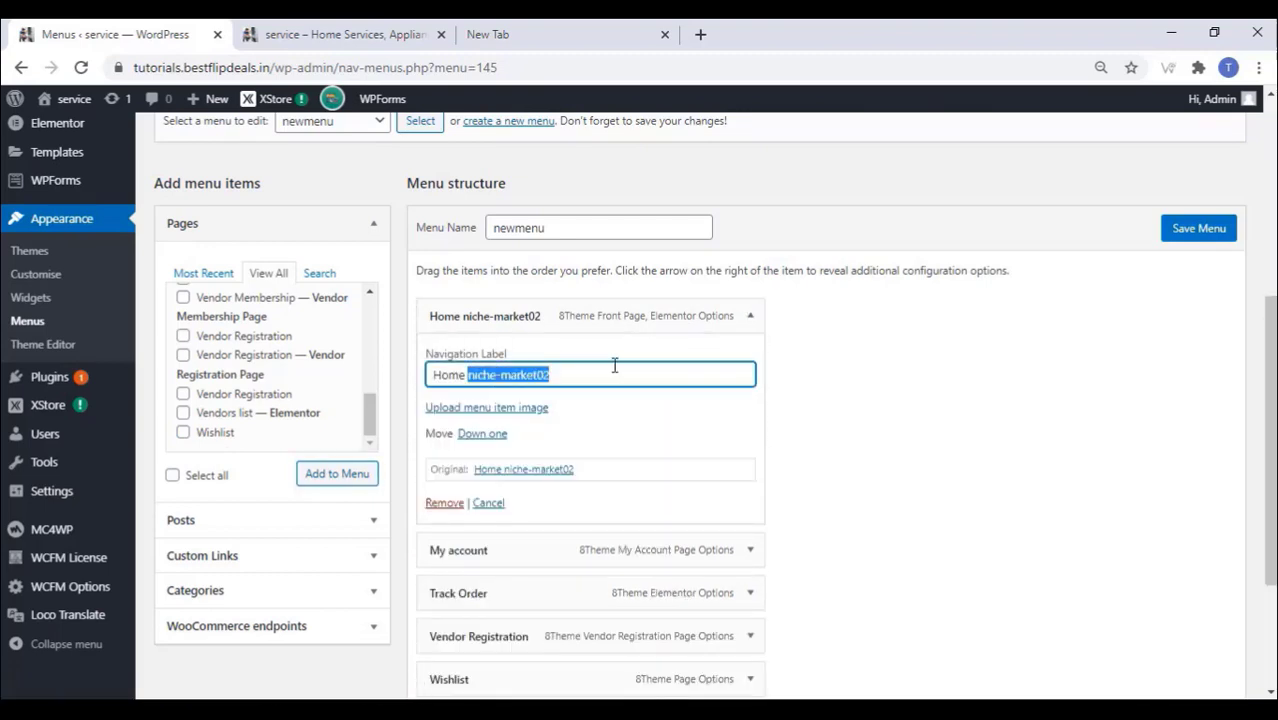
{"action": "key", "text": "BackSpace"}
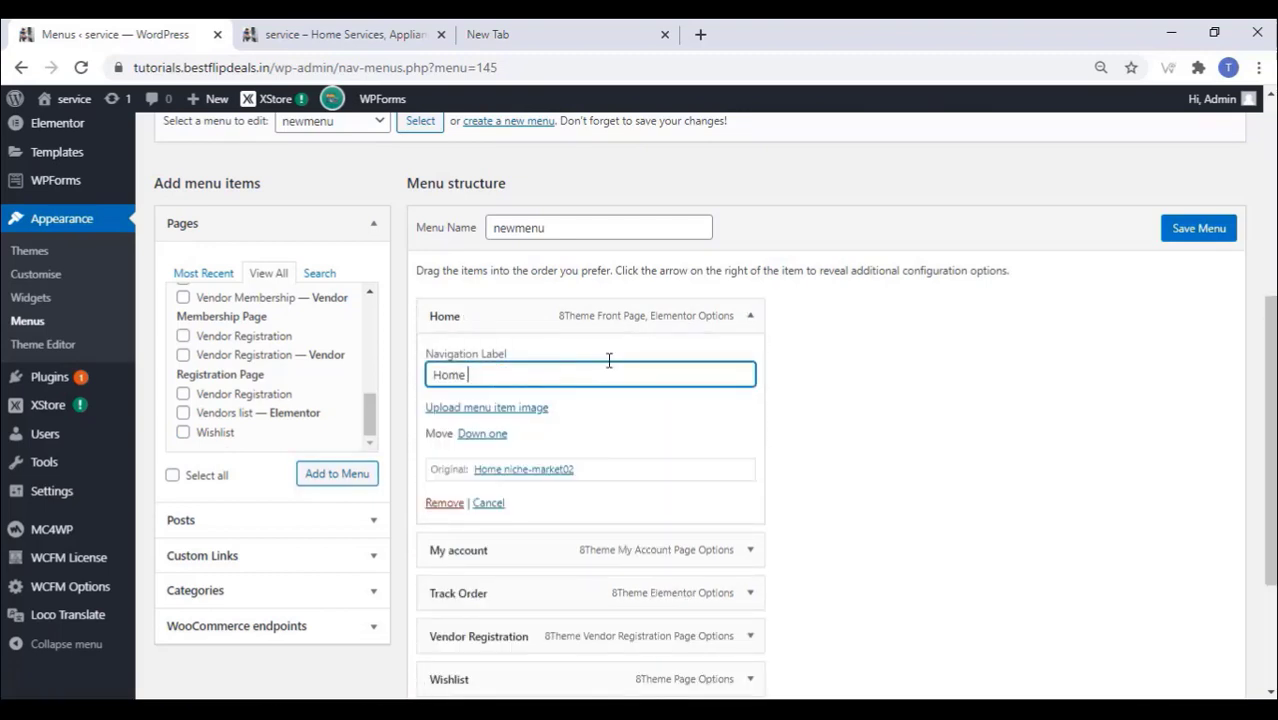
{"action": "left_click", "coordinate": [750, 316]}
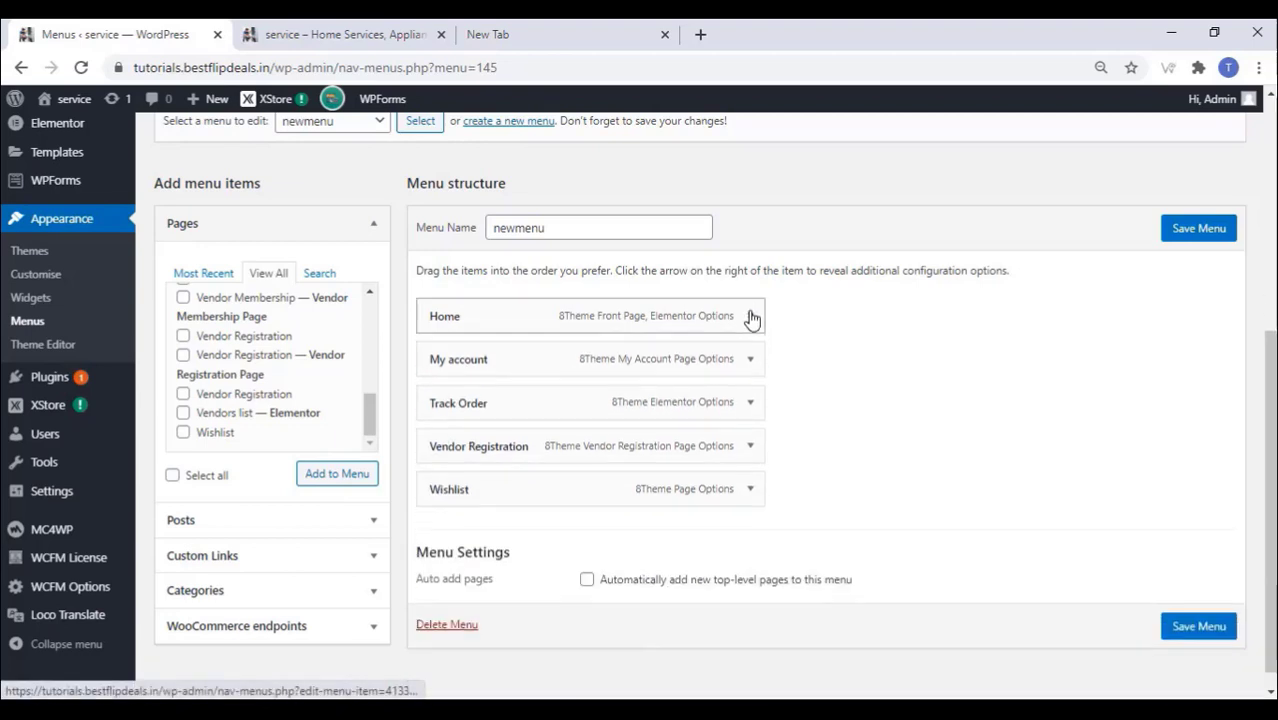
Step: Relabel the Vendor Registration item 'Partner With Us' and save newmenu
{"action": "left_click", "coordinate": [752, 447]}
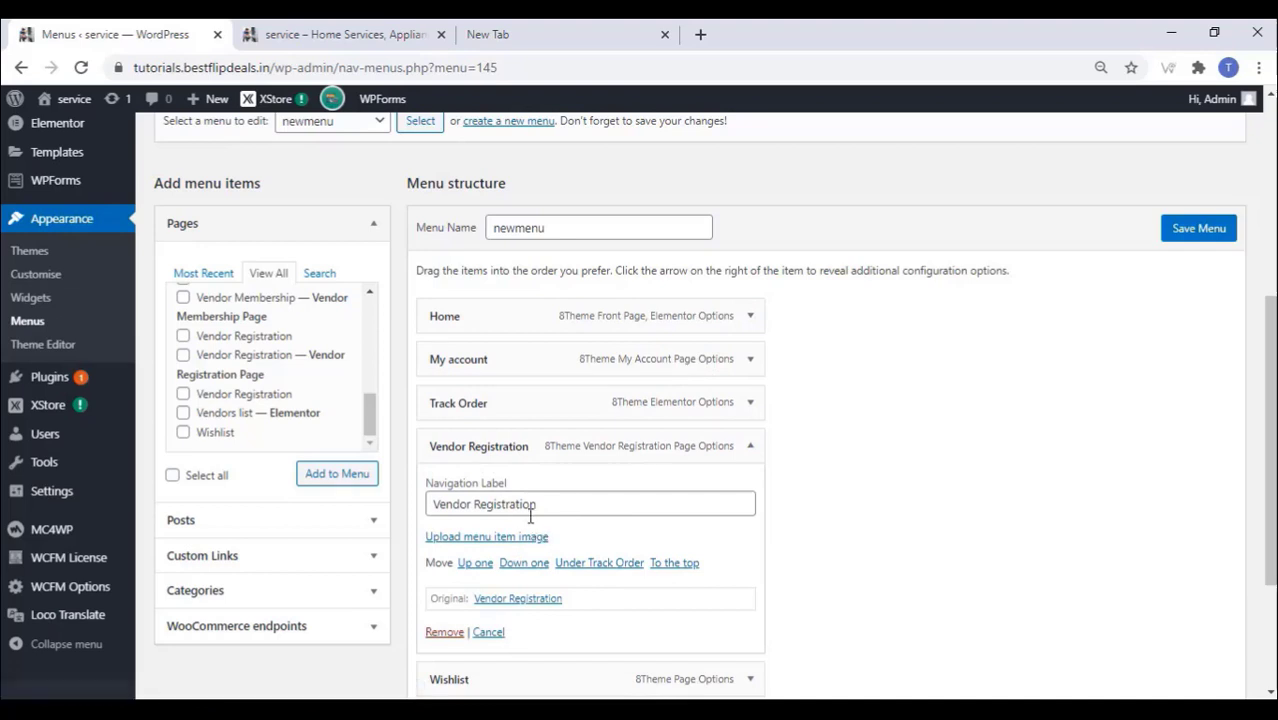
{"action": "left_click_drag", "start_coordinate": [548, 505], "coordinate": [428, 527]}
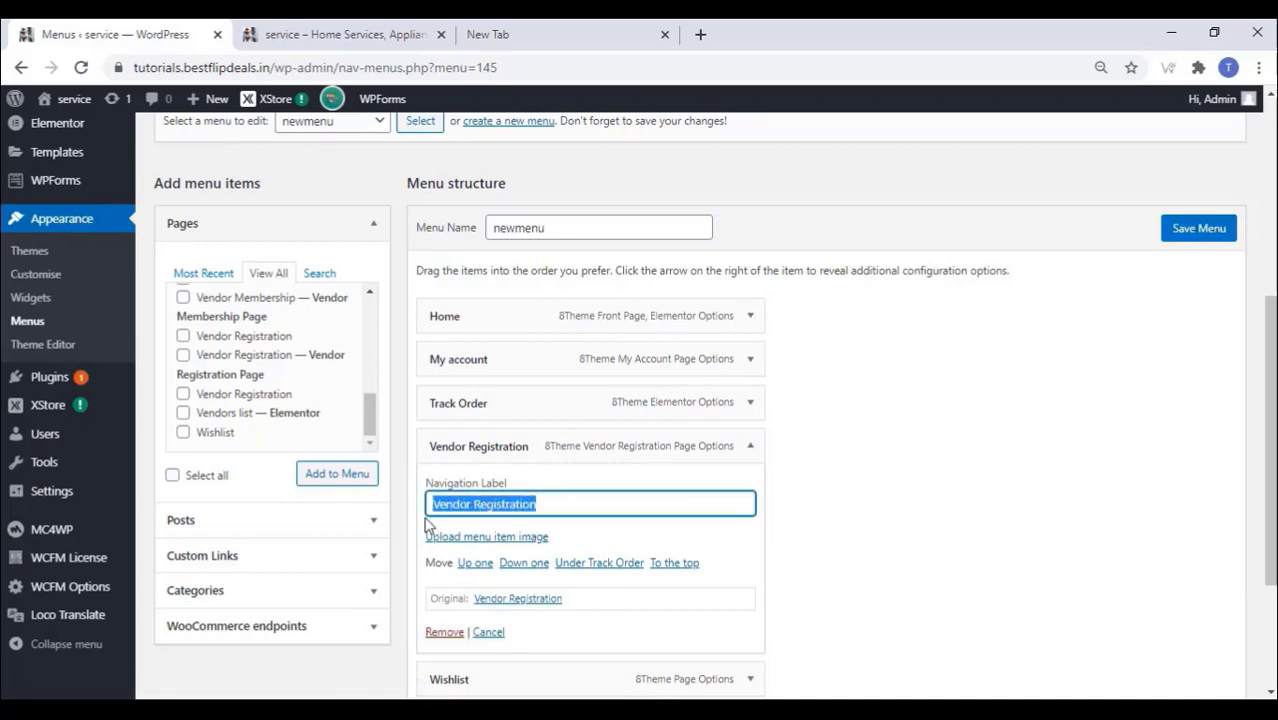
{"action": "type", "text": "Partner With Us"}
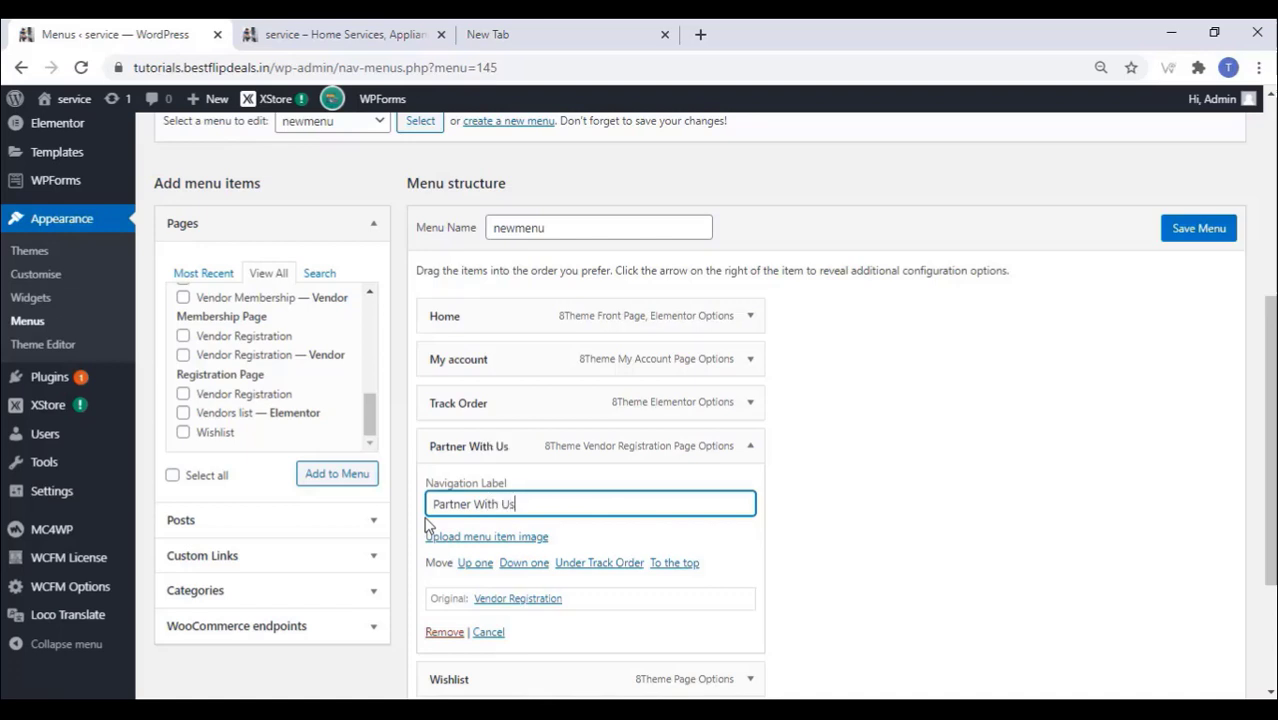
{"action": "left_click", "coordinate": [751, 447]}
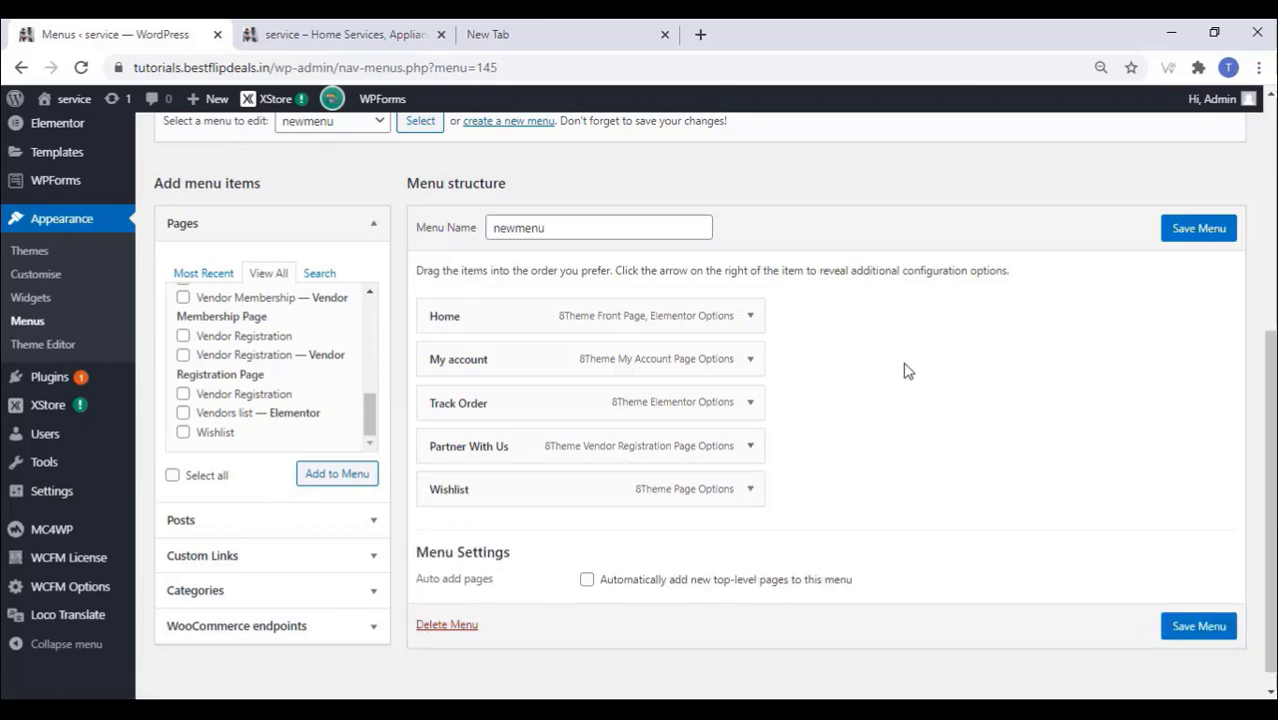
{"action": "left_click", "coordinate": [1188, 231]}
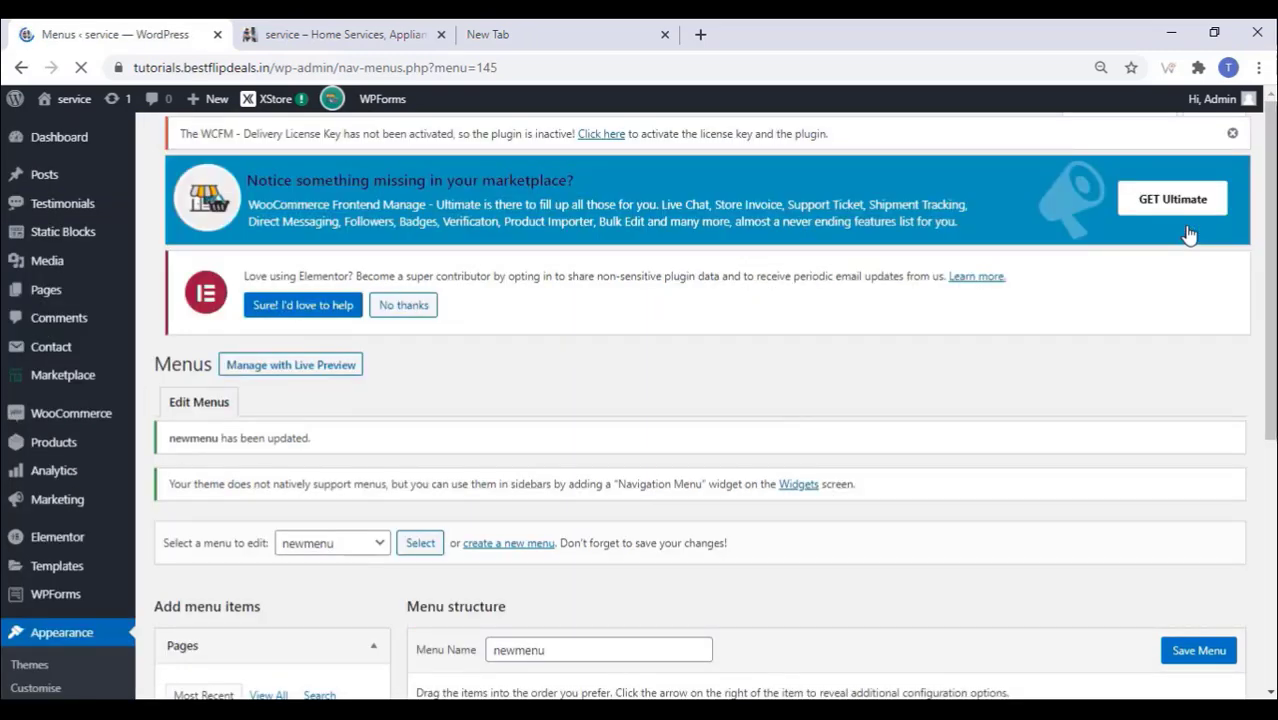
{"action": "scroll", "coordinate": [736, 365], "scroll_direction": "down", "scroll_amount": 3}
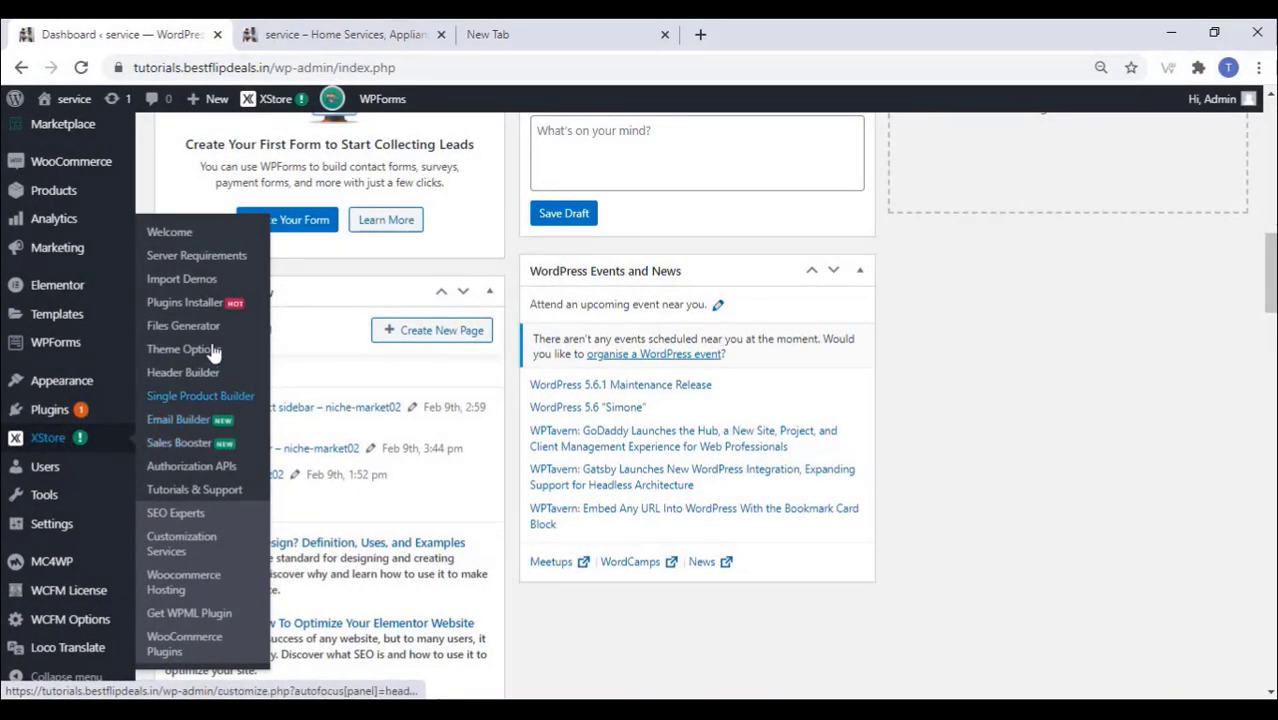
Step: Open the Main menu element's settings in the XStore Header Builder
{"action": "left_click", "coordinate": [183, 376]}
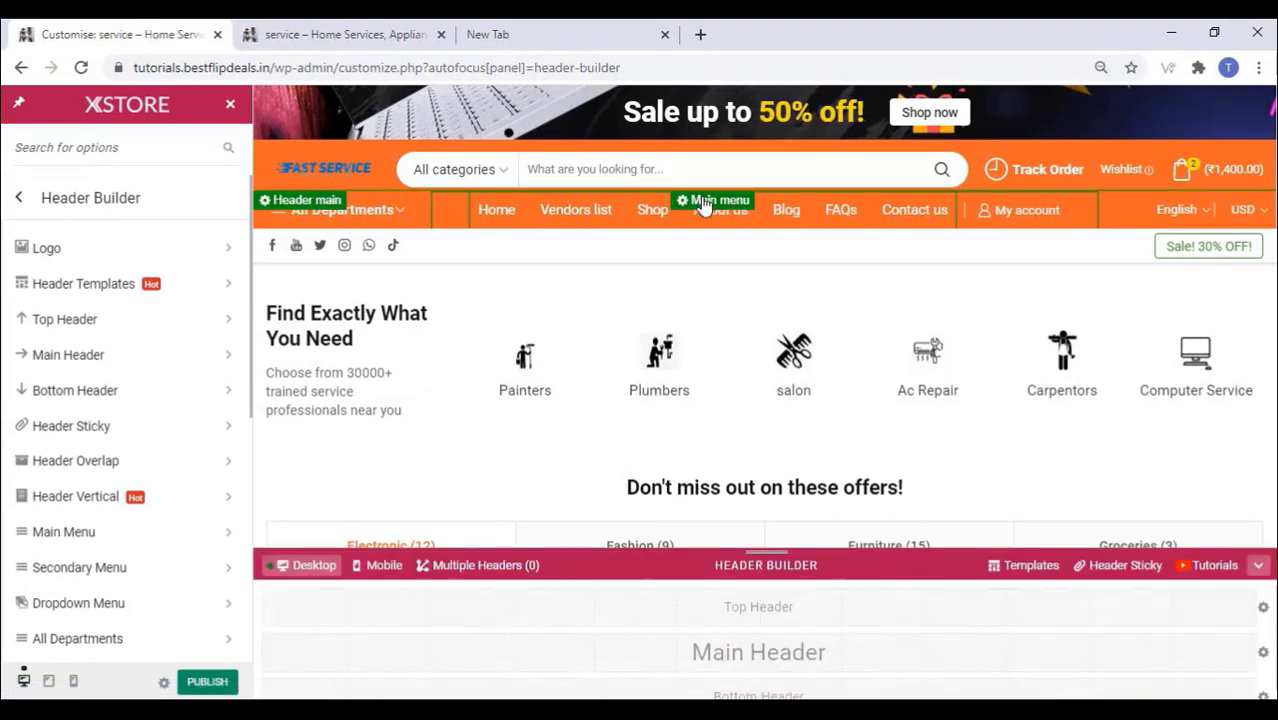
{"action": "left_click", "coordinate": [712, 200]}
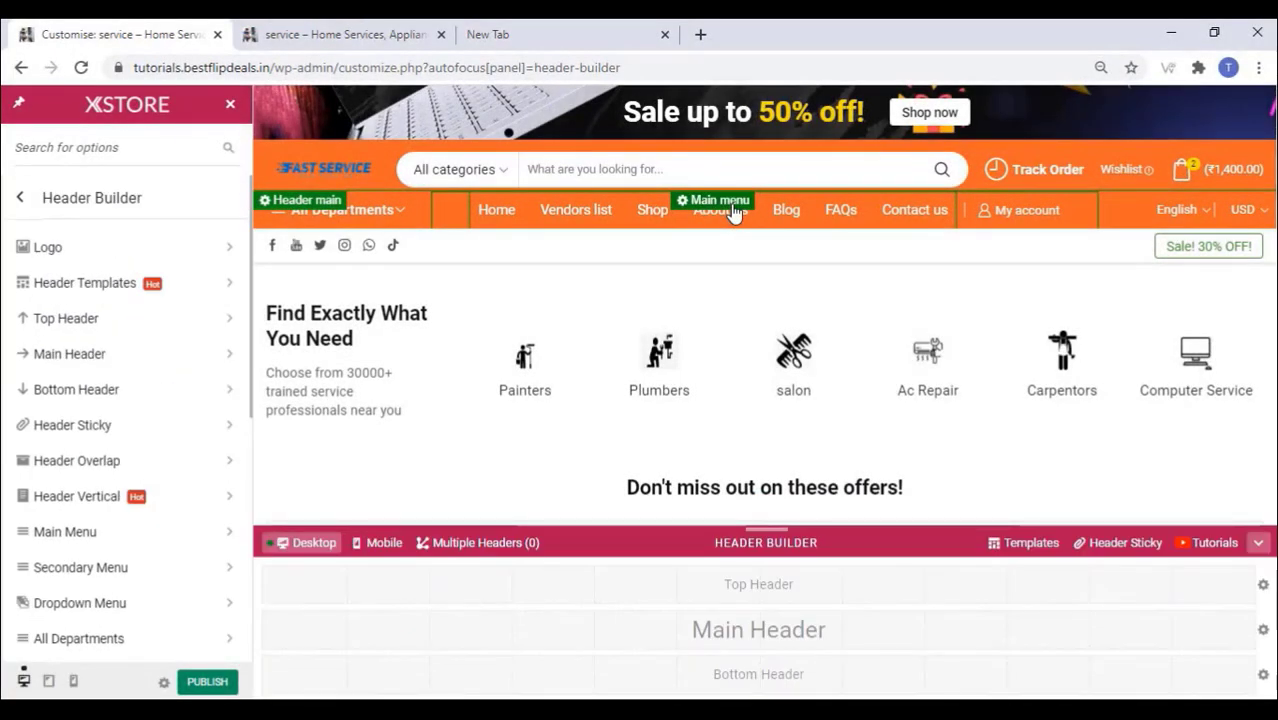
{"action": "left_click", "coordinate": [730, 203]}
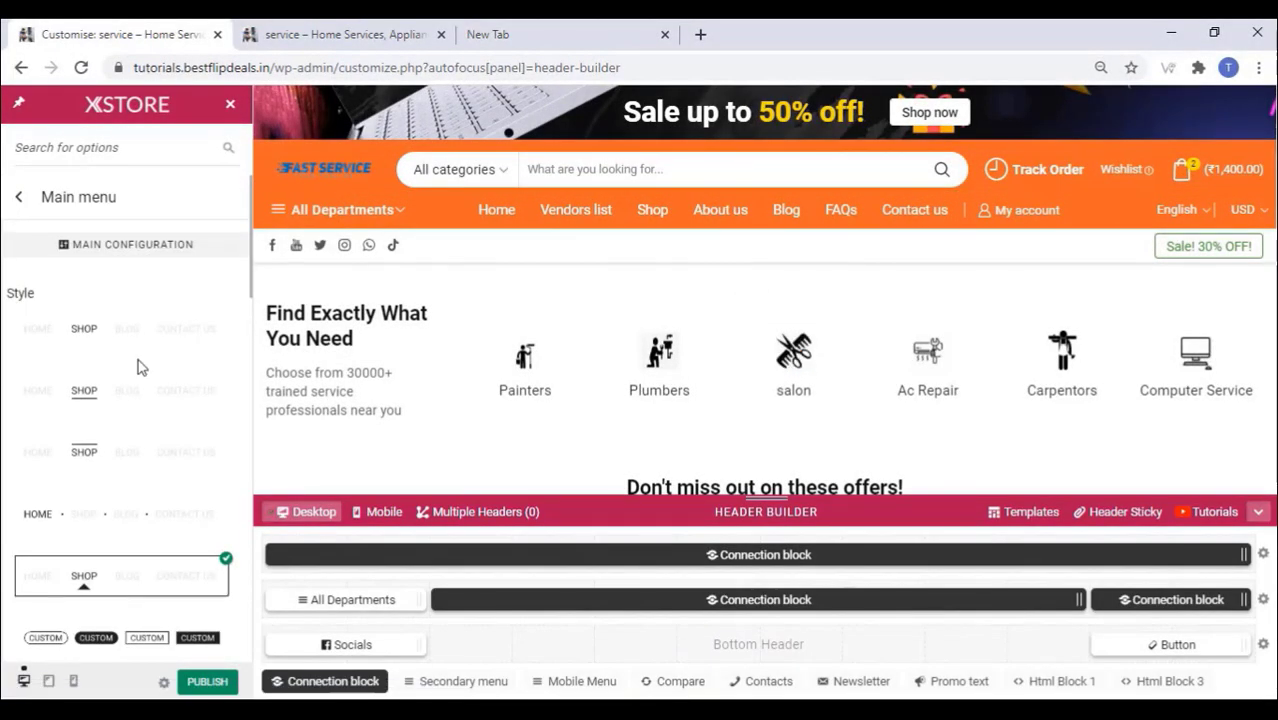
{"action": "scroll", "coordinate": [140, 368], "scroll_direction": "down", "scroll_amount": 6}
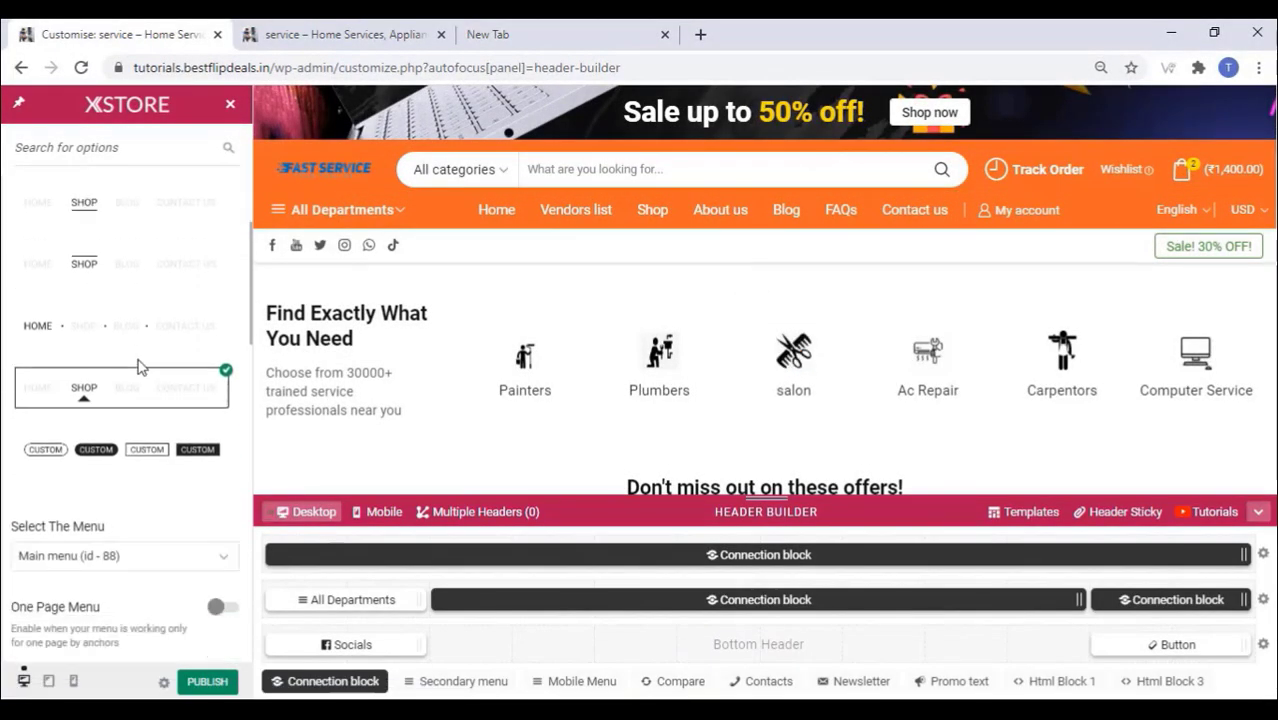
{"action": "scroll", "coordinate": [140, 368], "scroll_direction": "down", "scroll_amount": 5}
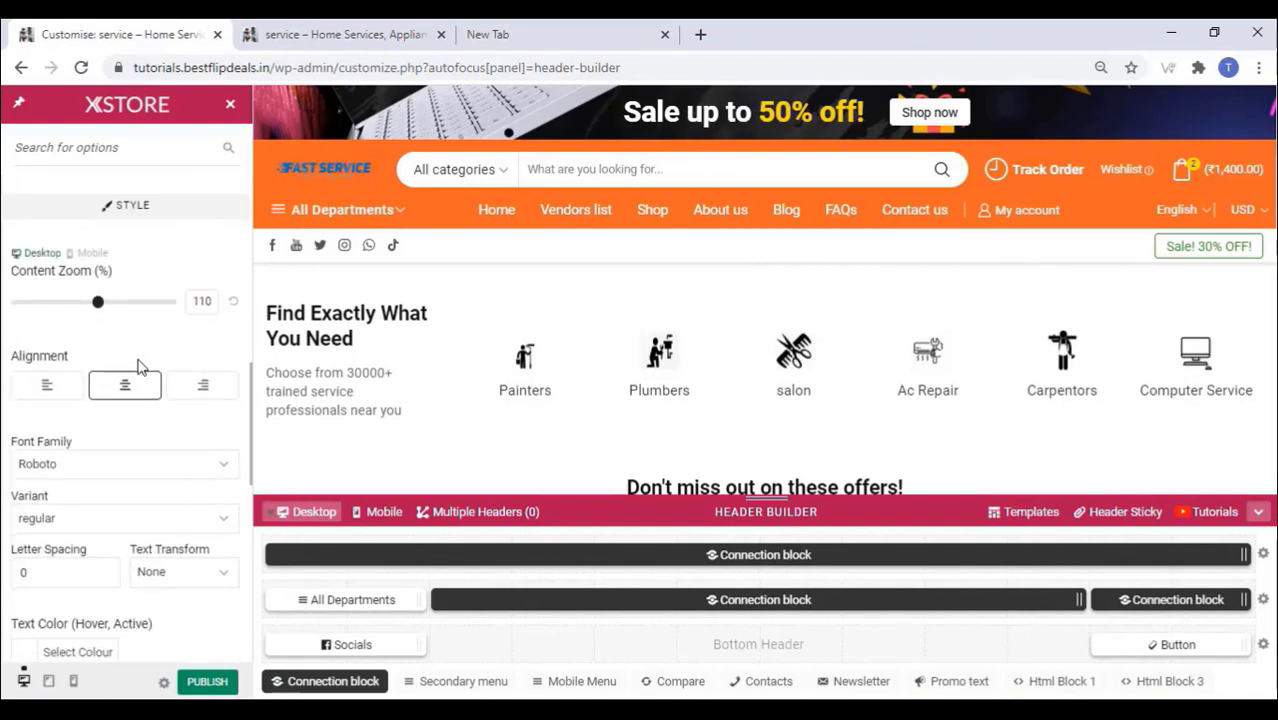
{"action": "scroll", "coordinate": [140, 370], "scroll_direction": "up", "scroll_amount": 2}
{"action": "scroll", "coordinate": [140, 368], "scroll_direction": "up", "scroll_amount": 6}
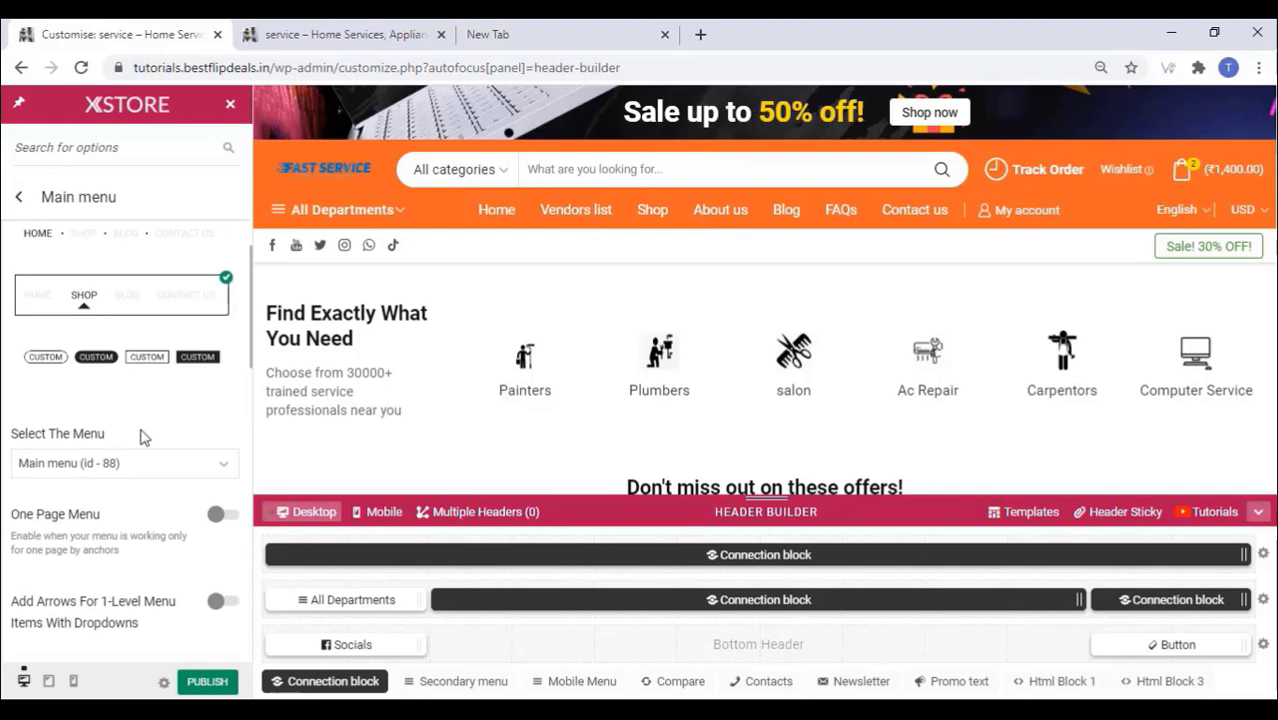
Step: Assign newmenu (id - 145) as the header's main menu and publish
{"action": "left_click", "coordinate": [124, 472]}
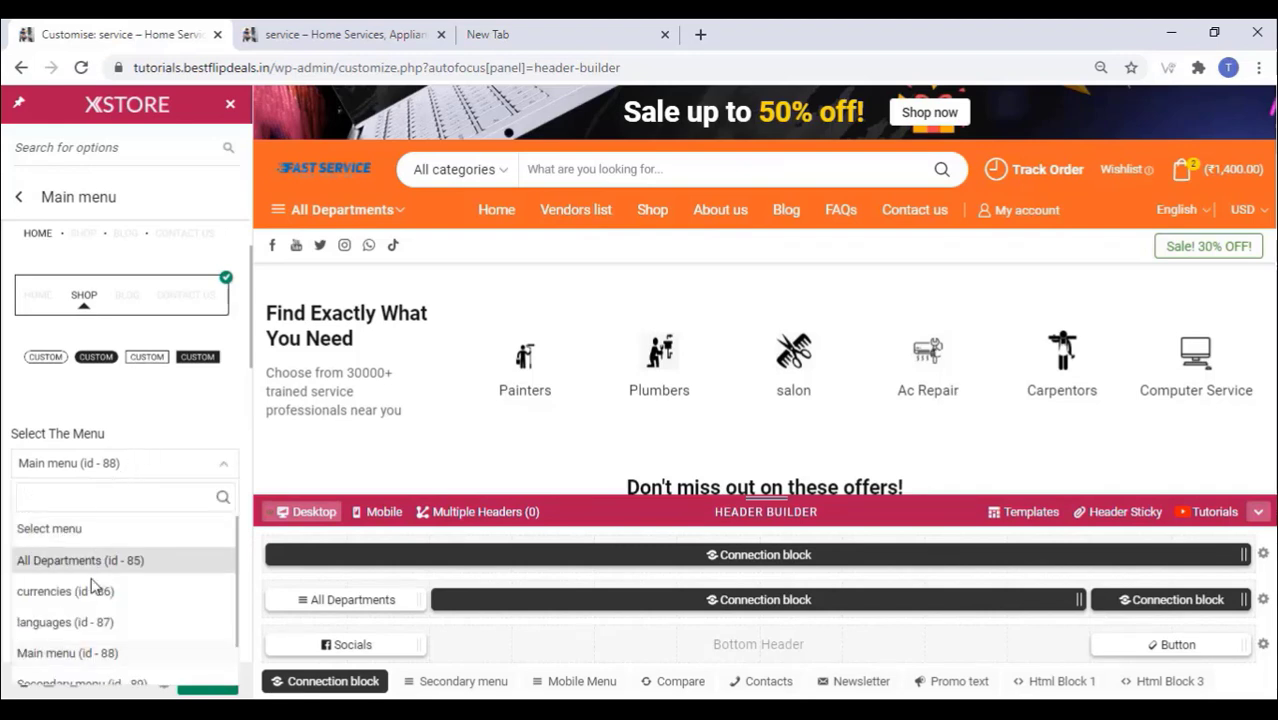
{"action": "scroll", "coordinate": [85, 573], "scroll_direction": "down", "scroll_amount": 1}
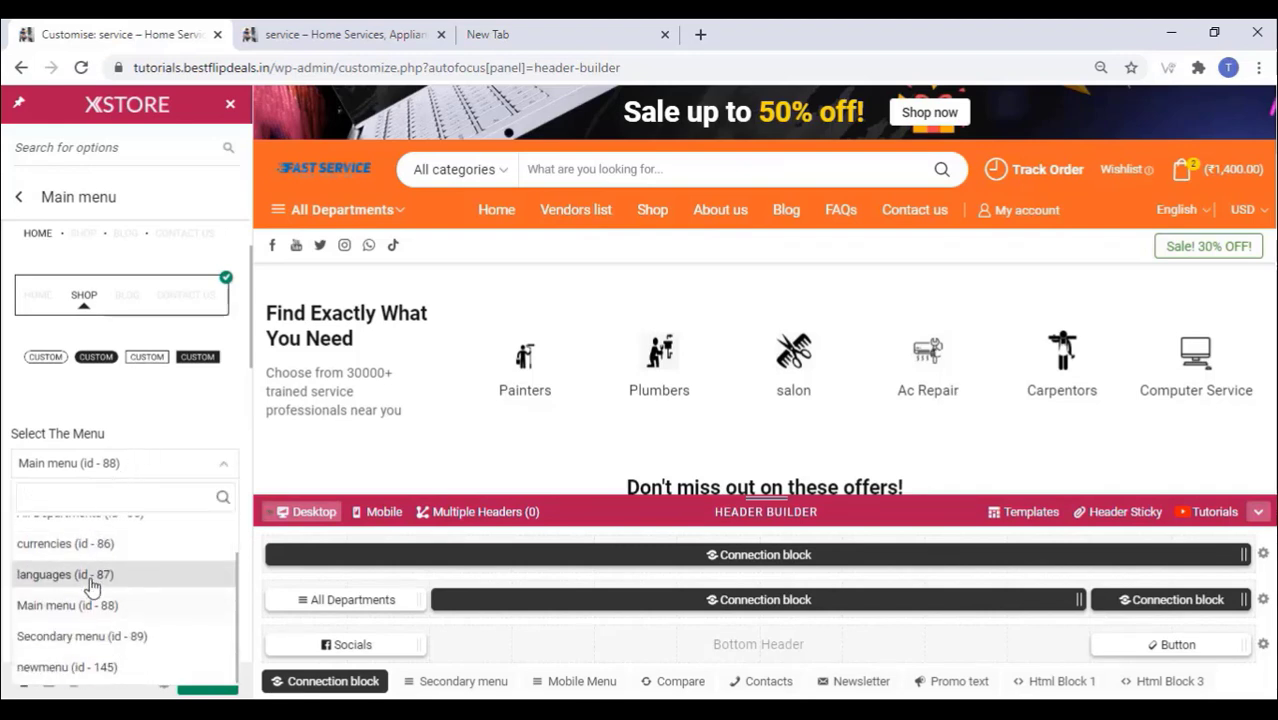
{"action": "left_click", "coordinate": [107, 667]}
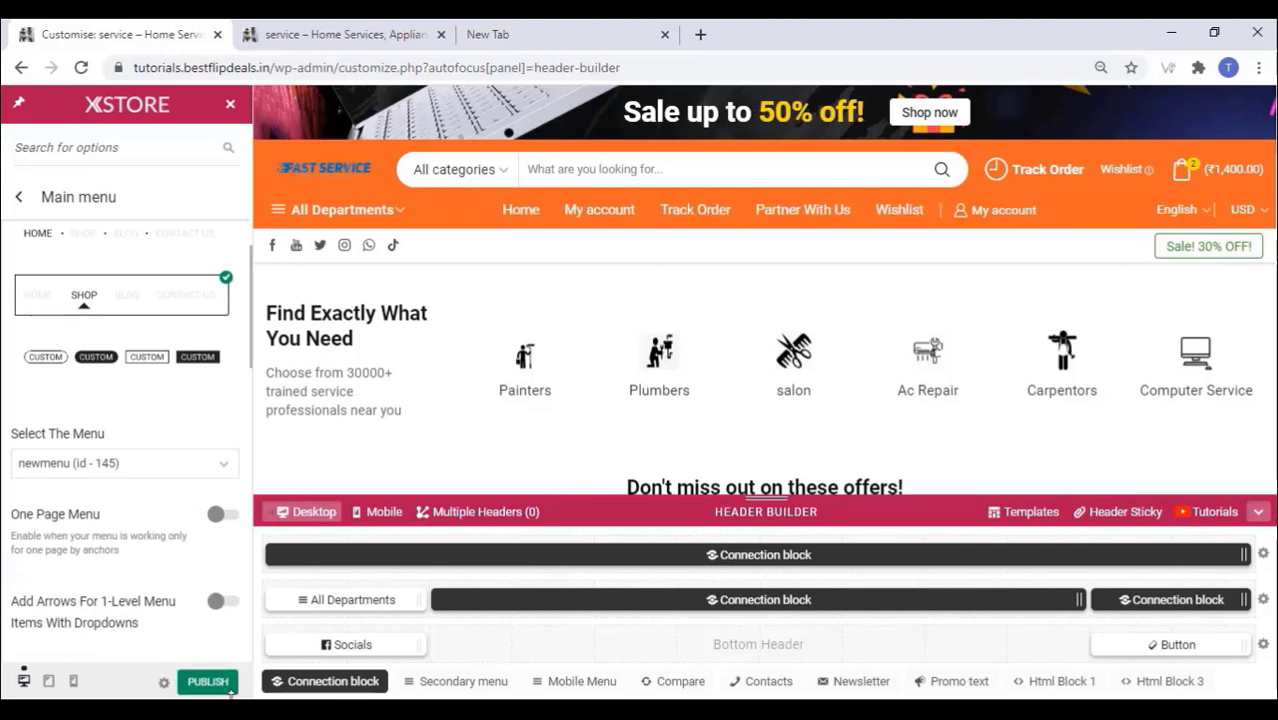
{"action": "left_click", "coordinate": [202, 689]}
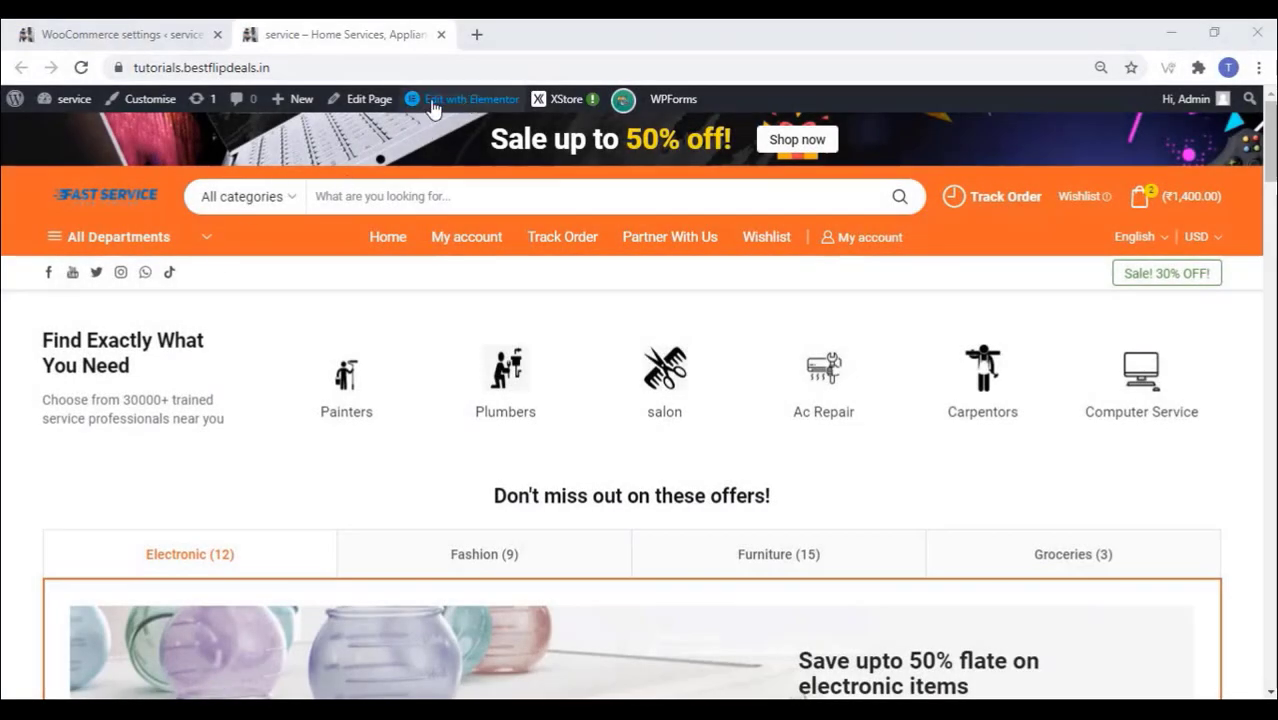
{"action": "left_click", "coordinate": [143, 104]}
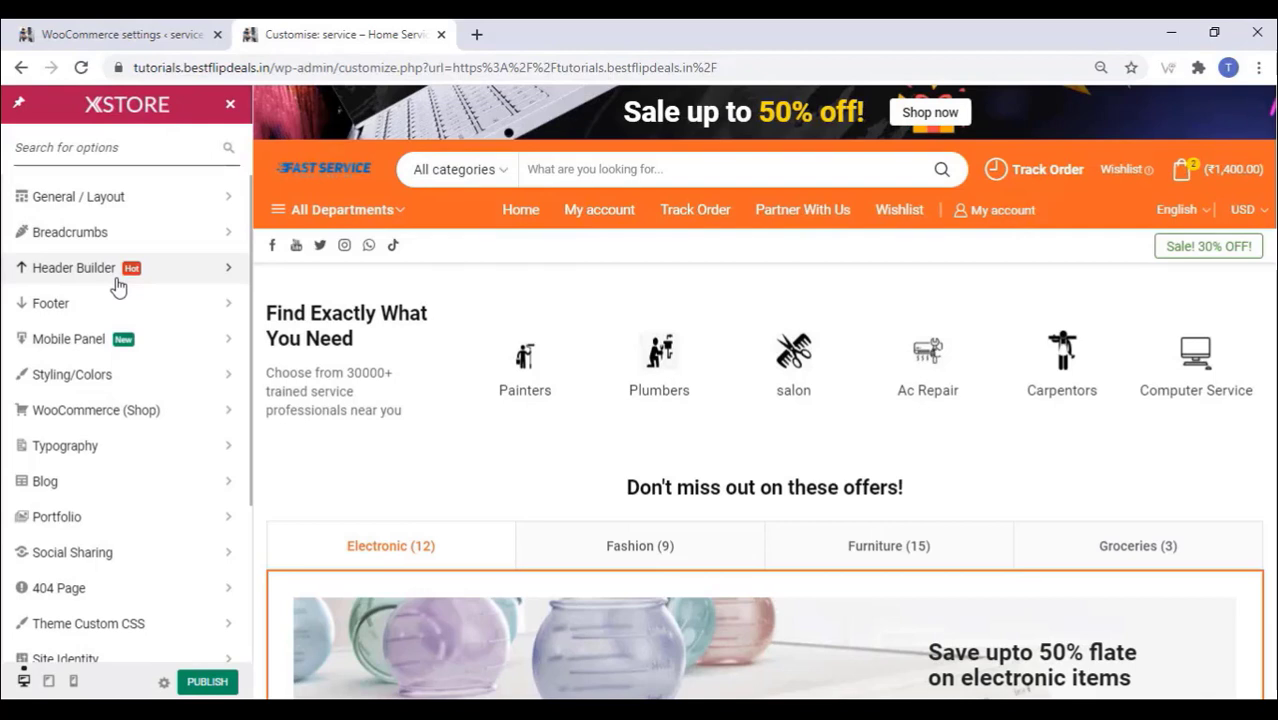
Step: Open the Mobile Panel settings in the XStore Customizer sidebar
{"action": "left_click", "coordinate": [113, 342]}
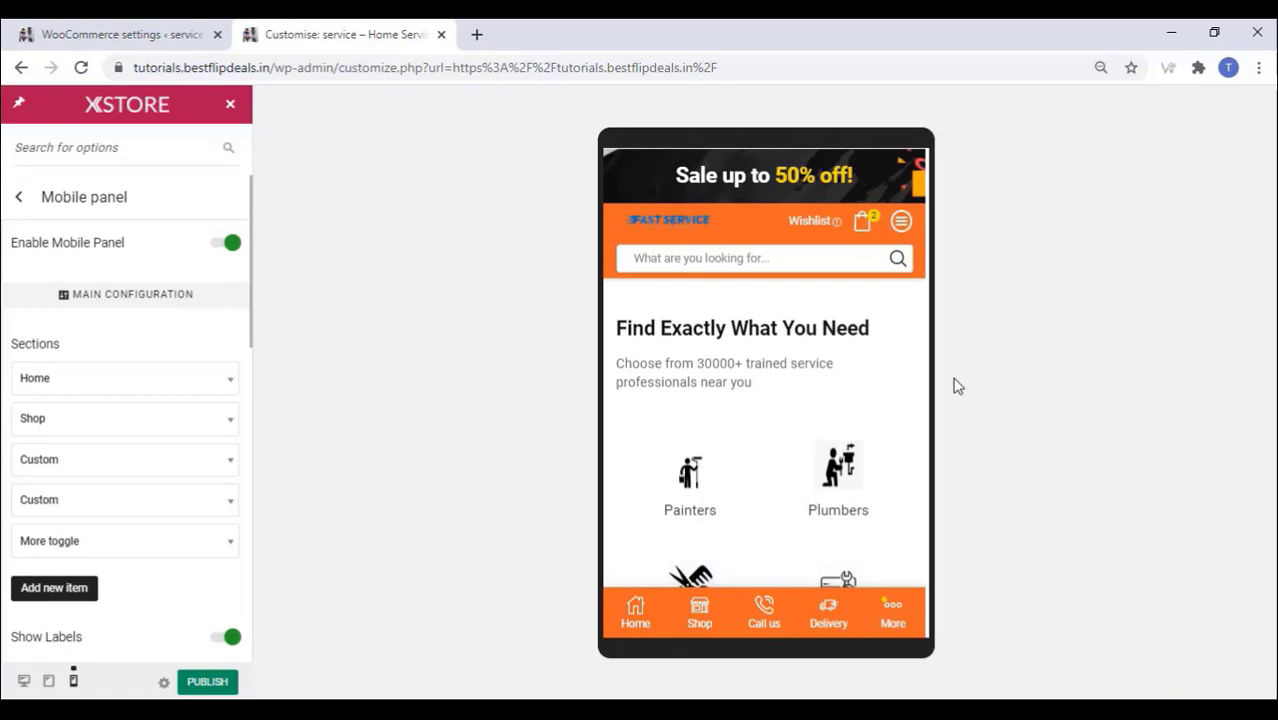
{"action": "scroll", "coordinate": [756, 448], "scroll_direction": "down", "scroll_amount": 1}
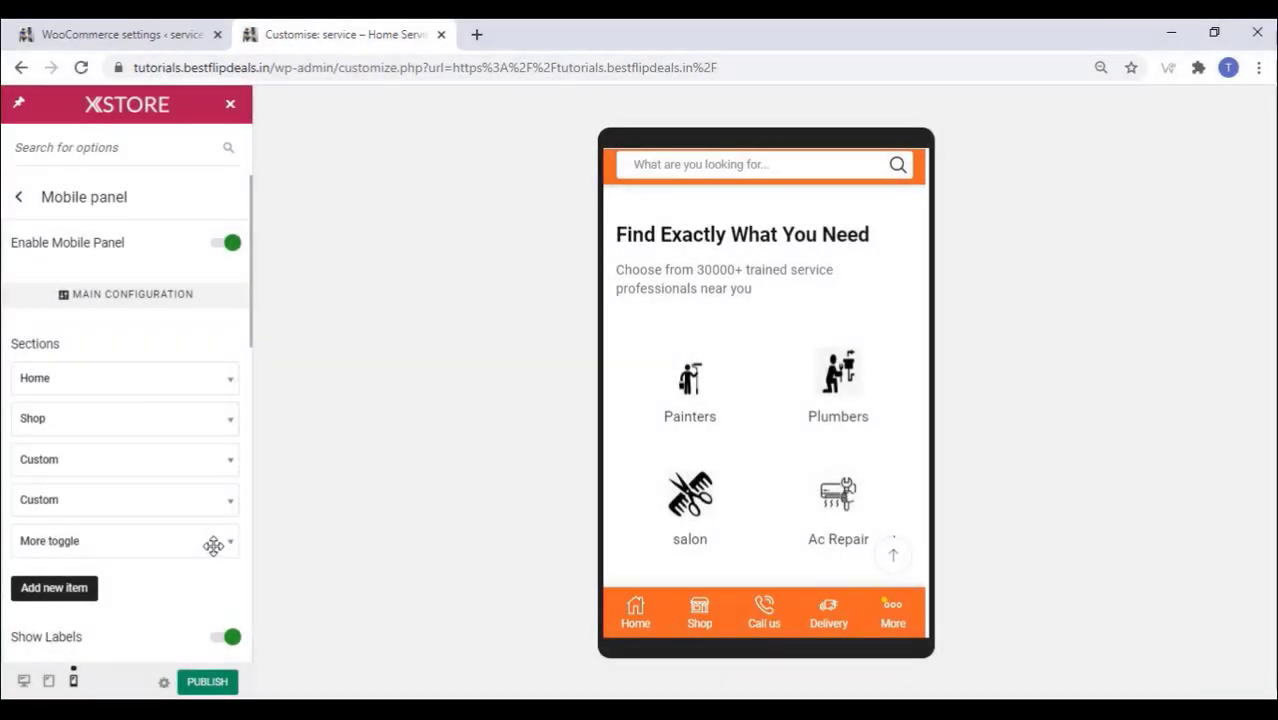
Step: Delete the More toggle item from the mobile panel's sections
{"action": "left_click", "coordinate": [213, 545]}
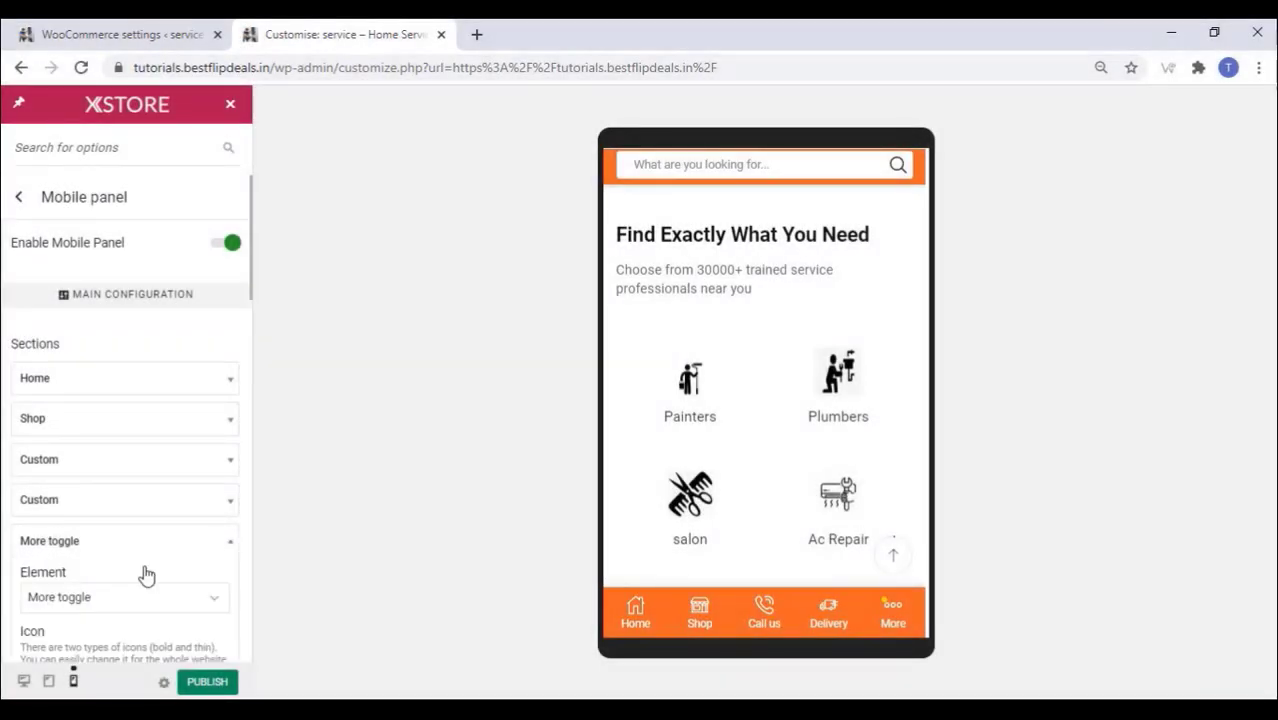
{"action": "scroll", "coordinate": [148, 573], "scroll_direction": "down", "scroll_amount": 3}
{"action": "scroll", "coordinate": [112, 490], "scroll_direction": "down", "scroll_amount": 2}
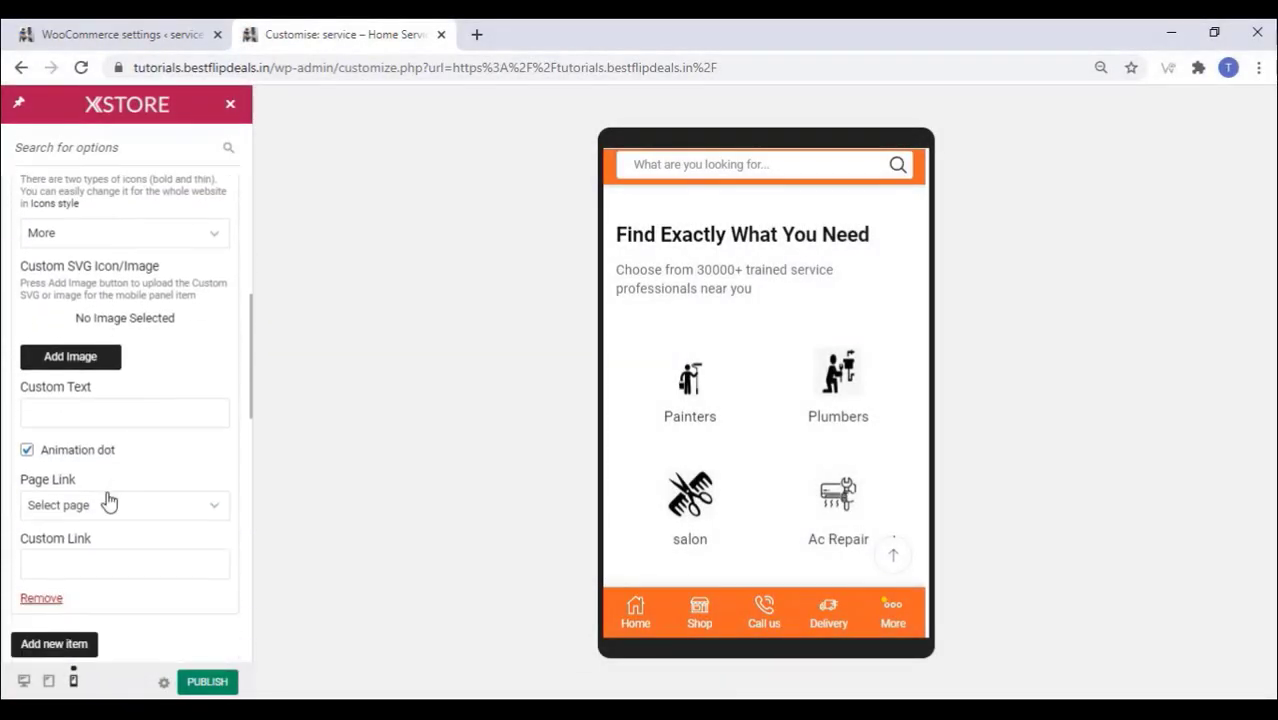
{"action": "scroll", "coordinate": [103, 505], "scroll_direction": "down", "scroll_amount": 1}
{"action": "left_click", "coordinate": [42, 505]}
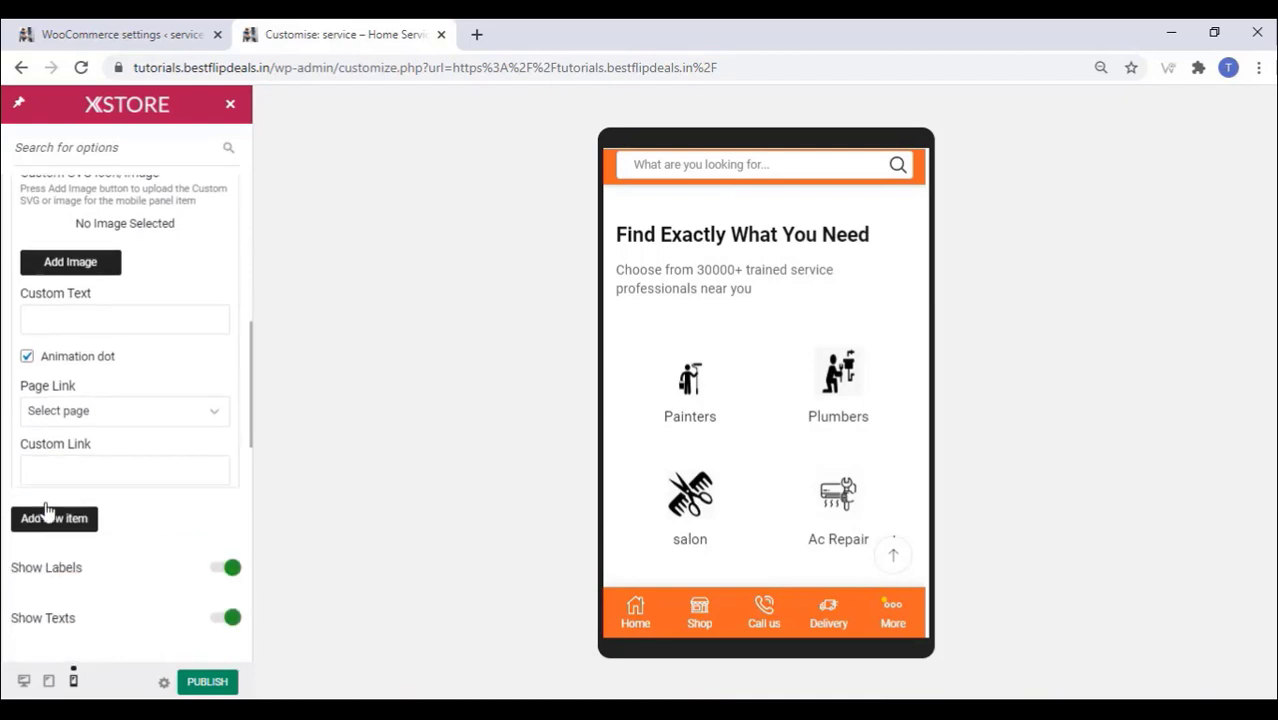
{"action": "scroll", "coordinate": [100, 500], "scroll_direction": "up", "scroll_amount": 1}
{"action": "scroll", "coordinate": [63, 465], "scroll_direction": "up", "scroll_amount": 2}
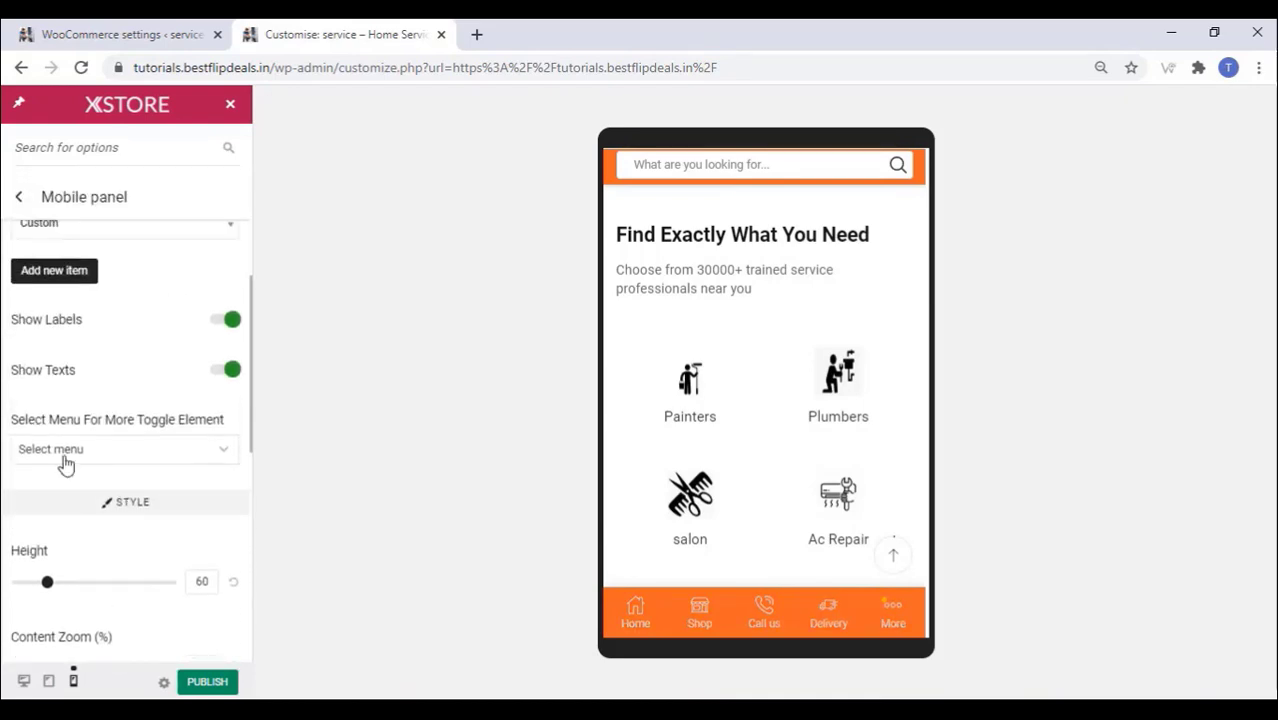
{"action": "scroll", "coordinate": [54, 451], "scroll_direction": "up", "scroll_amount": 2}
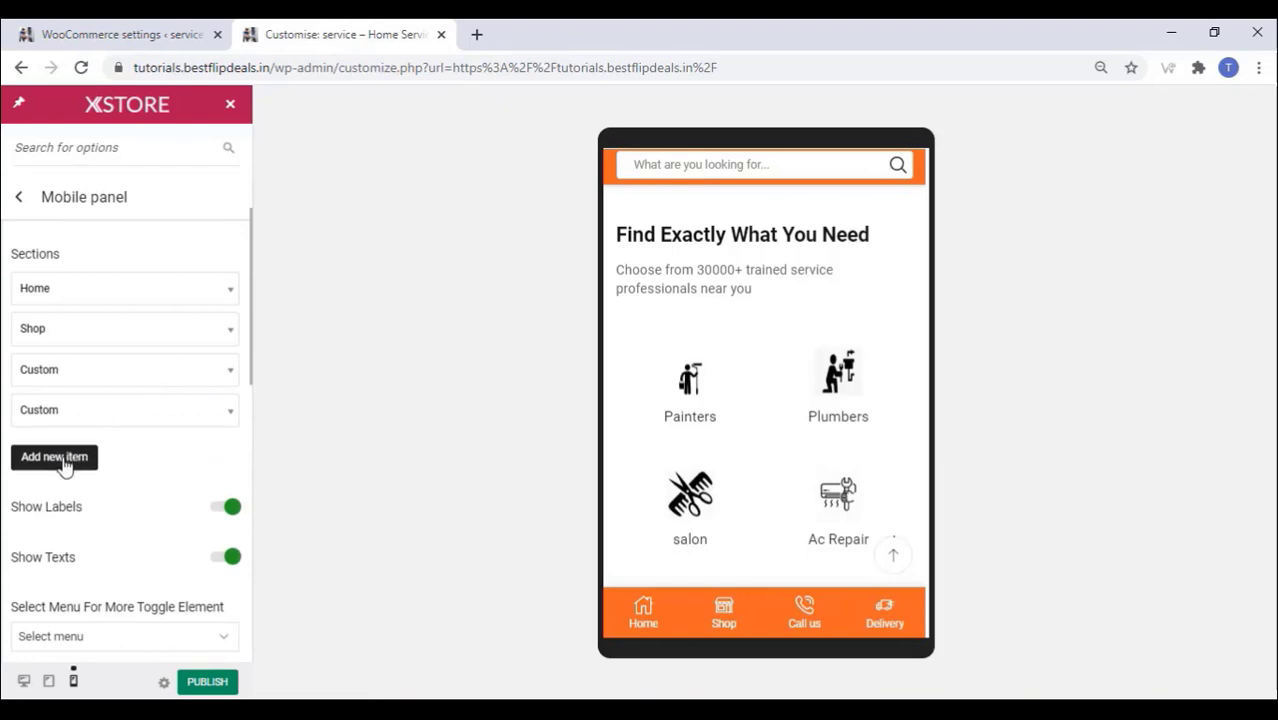
Step: Add a new Custom item to the mobile bar with the text 'Enquiry'
{"action": "left_click", "coordinate": [55, 456]}
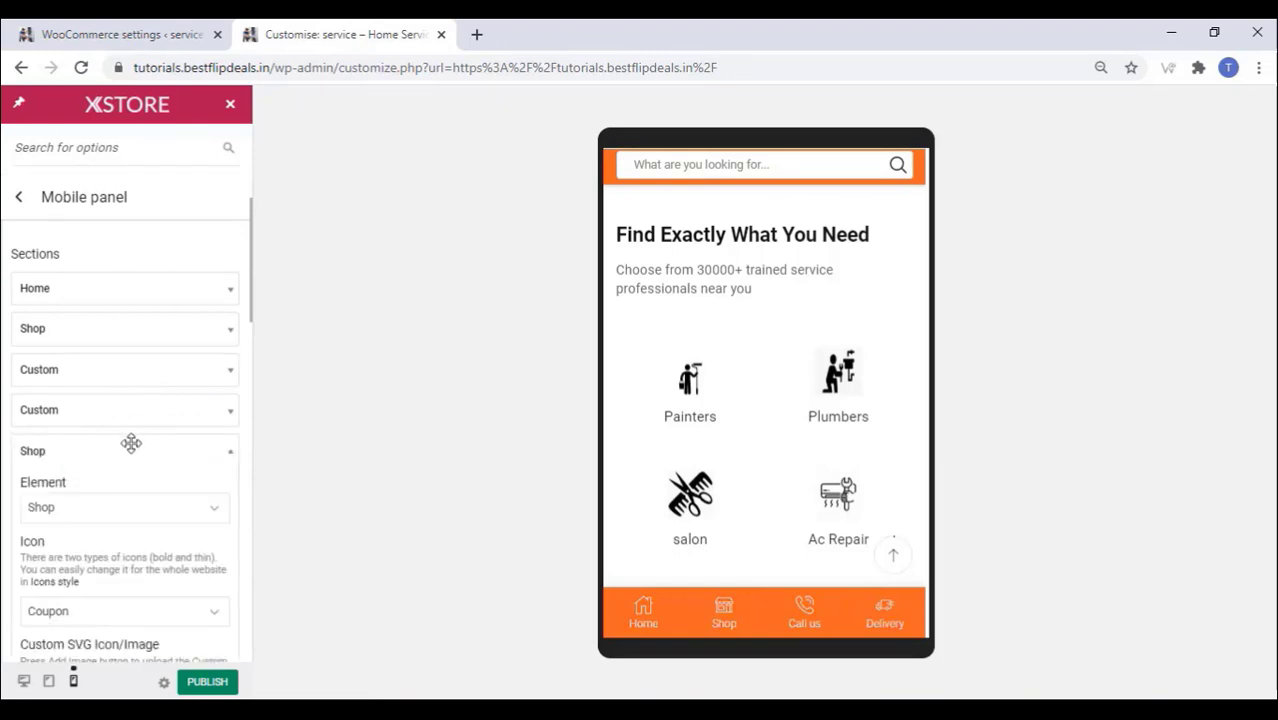
{"action": "scroll", "coordinate": [131, 442], "scroll_direction": "down", "scroll_amount": 2}
{"action": "left_click", "coordinate": [155, 320]}
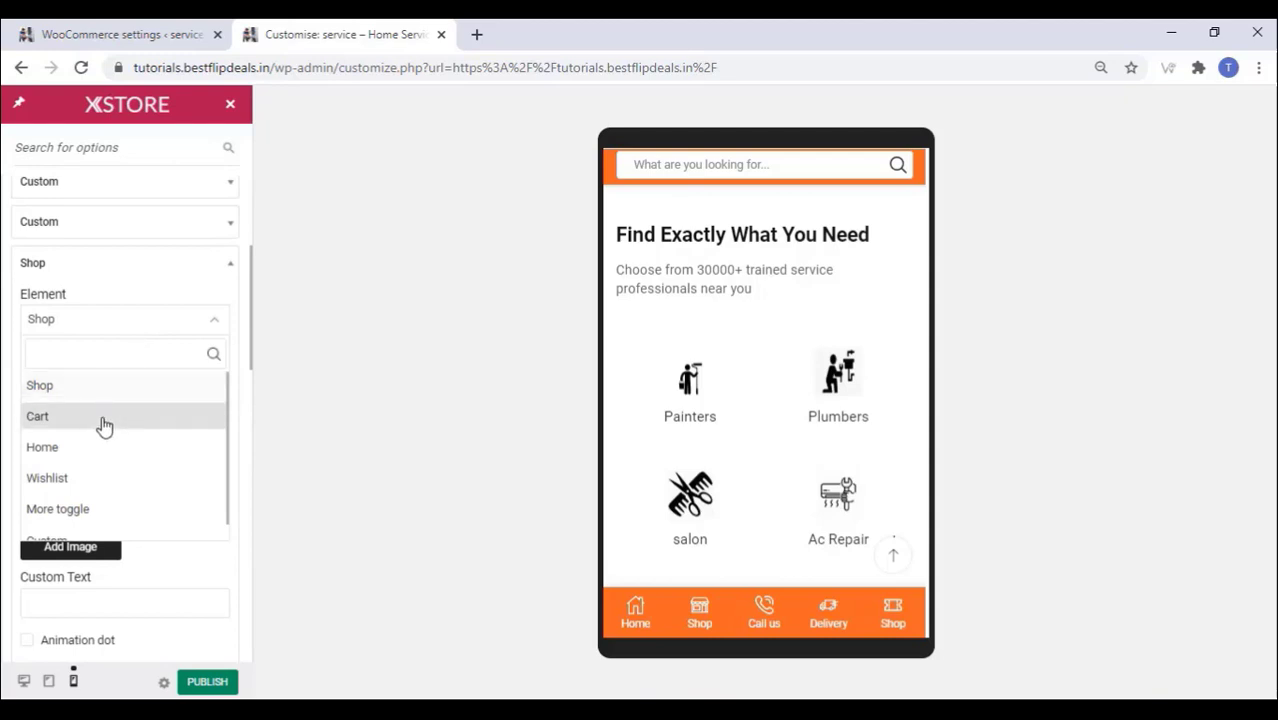
{"action": "scroll", "coordinate": [106, 466], "scroll_direction": "down", "scroll_amount": 1}
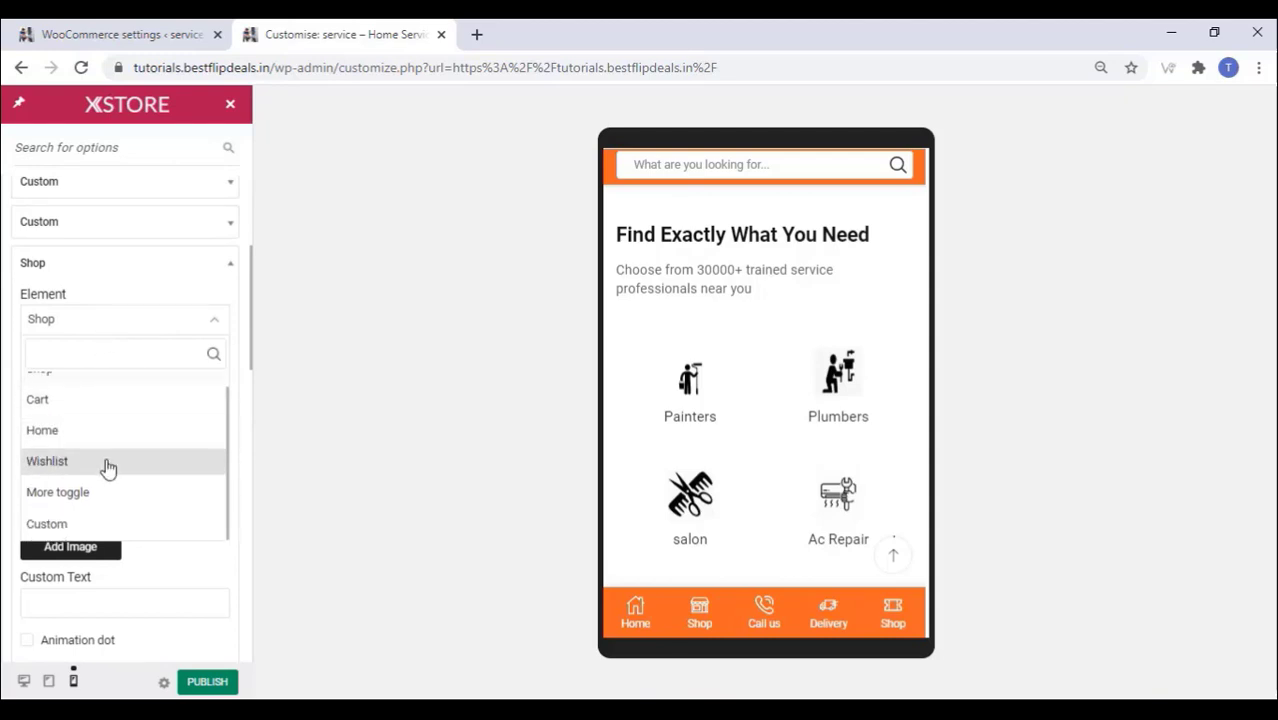
{"action": "left_click", "coordinate": [64, 522]}
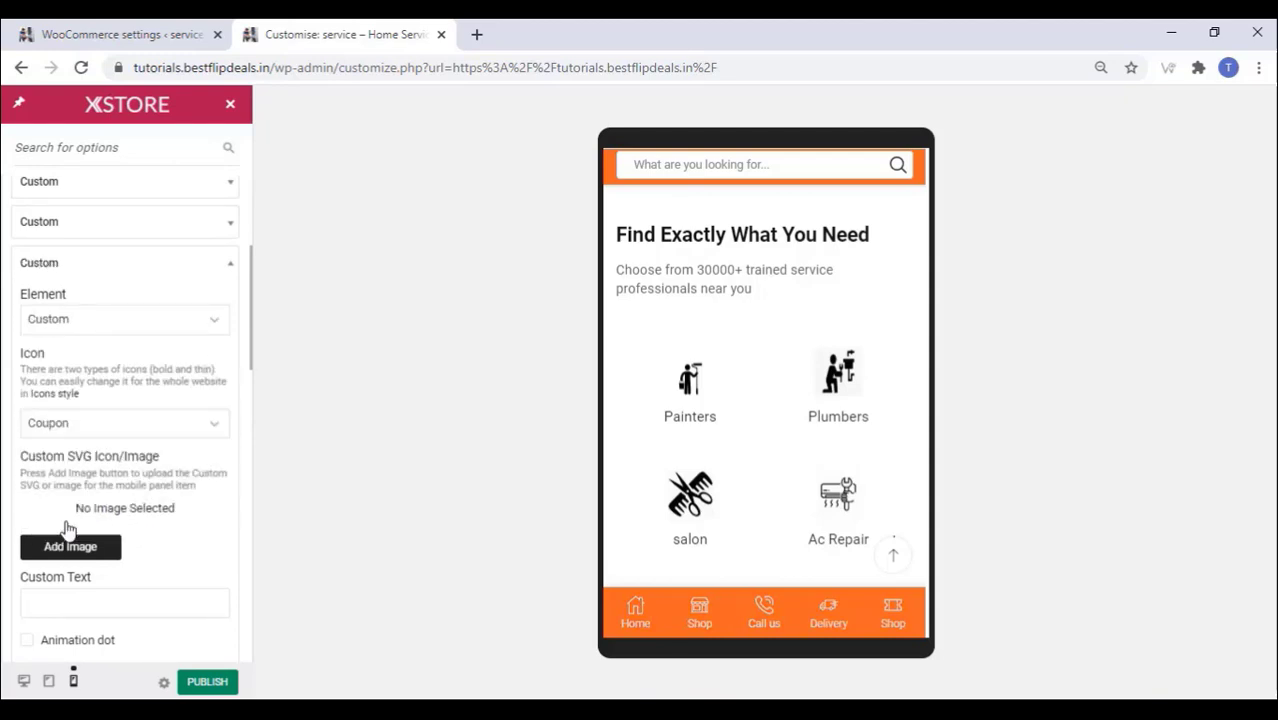
{"action": "scroll", "coordinate": [80, 448], "scroll_direction": "down", "scroll_amount": 2}
{"action": "left_click", "coordinate": [88, 411]}
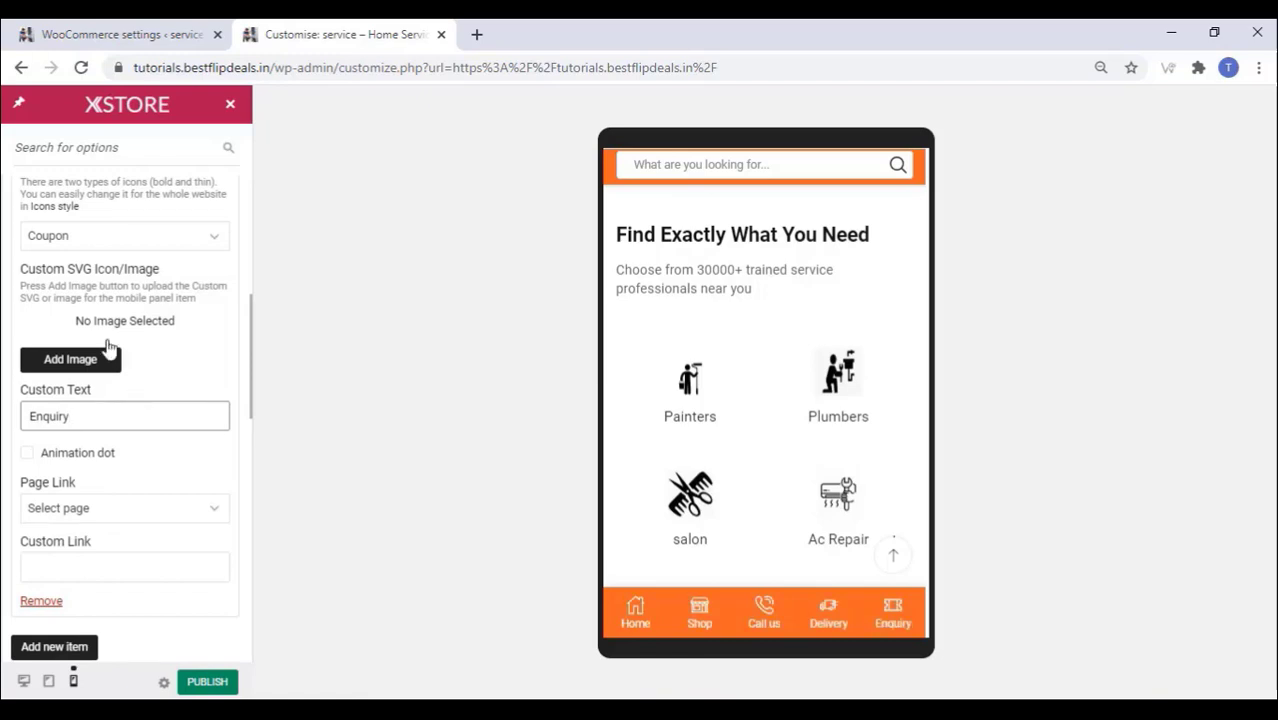
Step: Give the Enquiry item the Whatsapp icon and publish the changes
{"action": "left_click", "coordinate": [128, 240]}
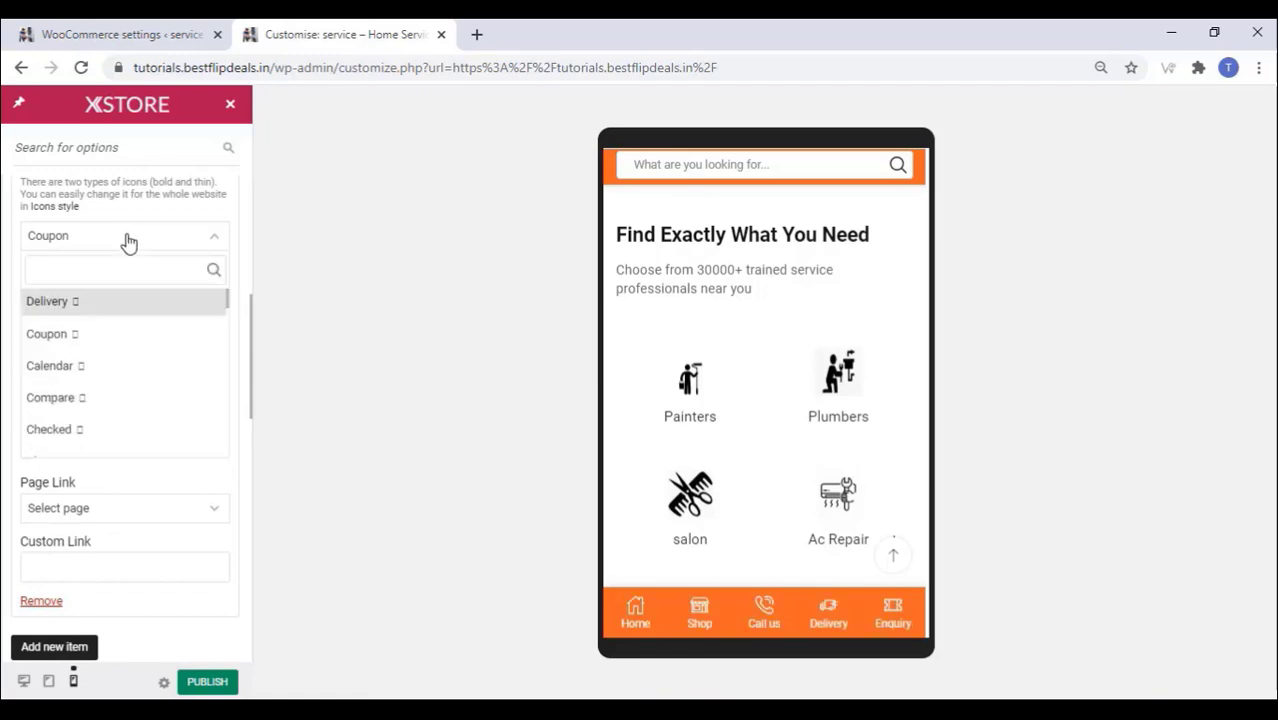
{"action": "scroll", "coordinate": [103, 376], "scroll_direction": "down", "scroll_amount": 1}
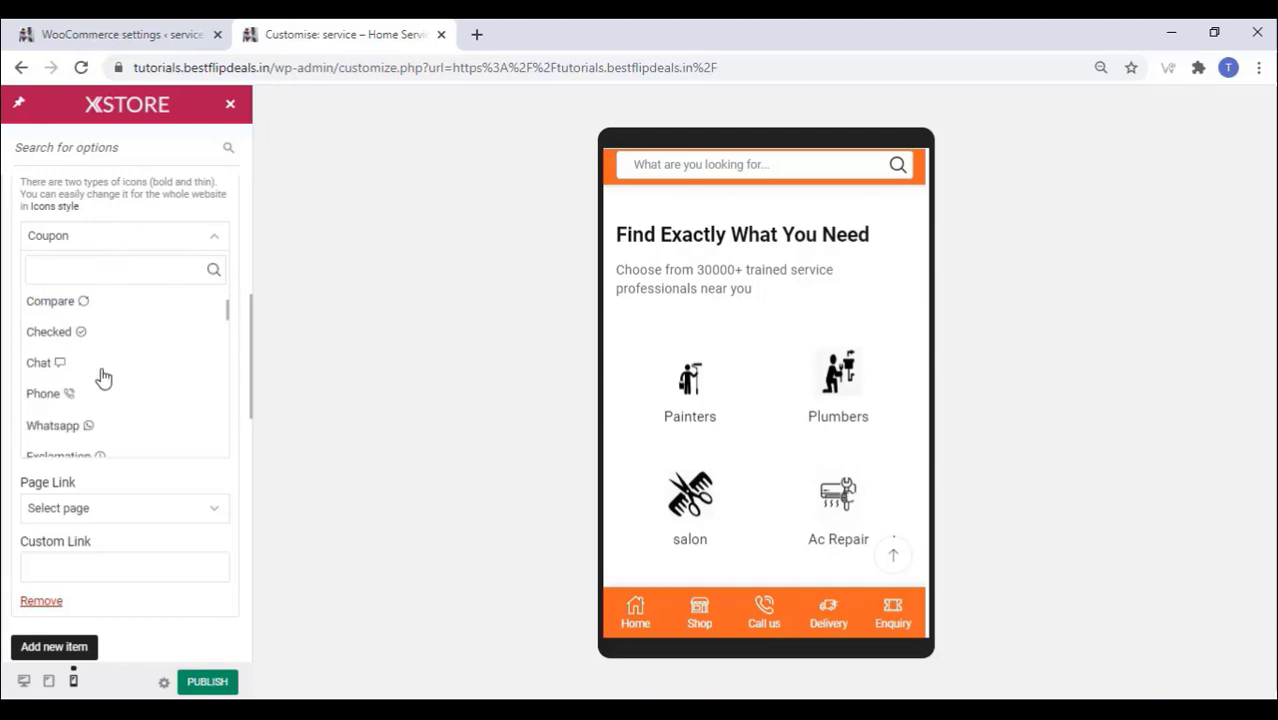
{"action": "scroll", "coordinate": [103, 376], "scroll_direction": "down", "scroll_amount": 1}
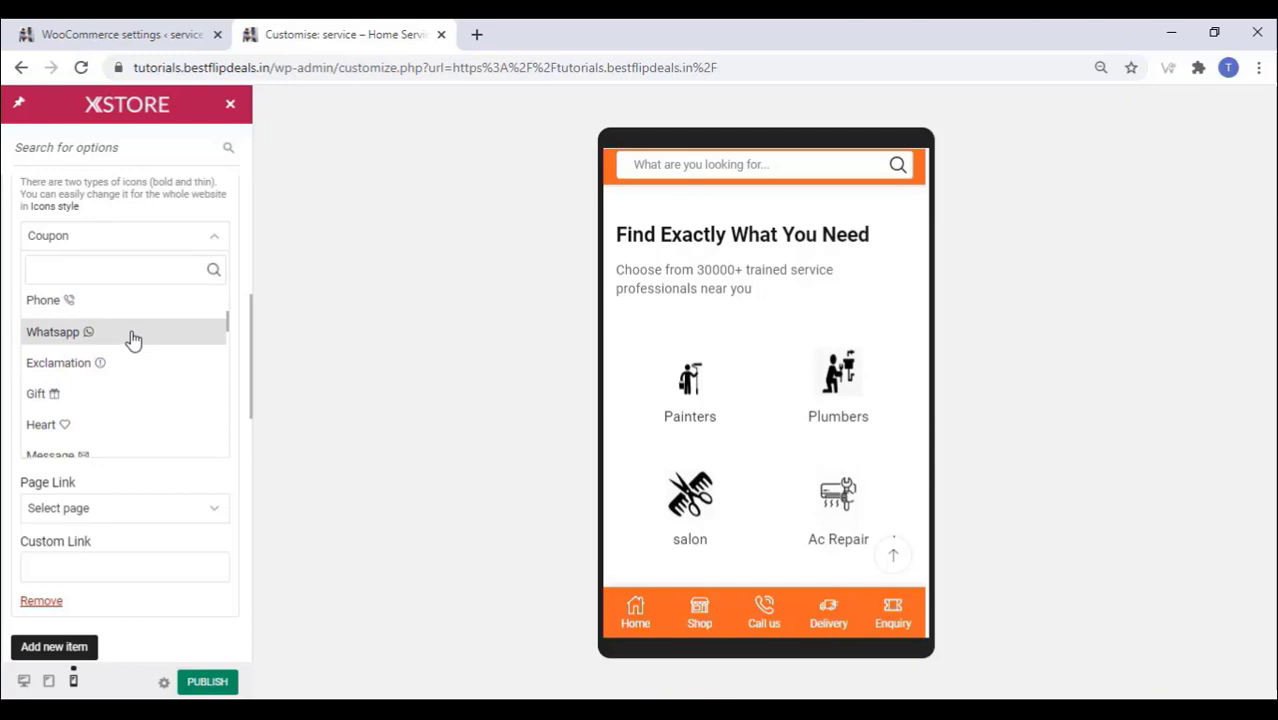
{"action": "left_click", "coordinate": [133, 341]}
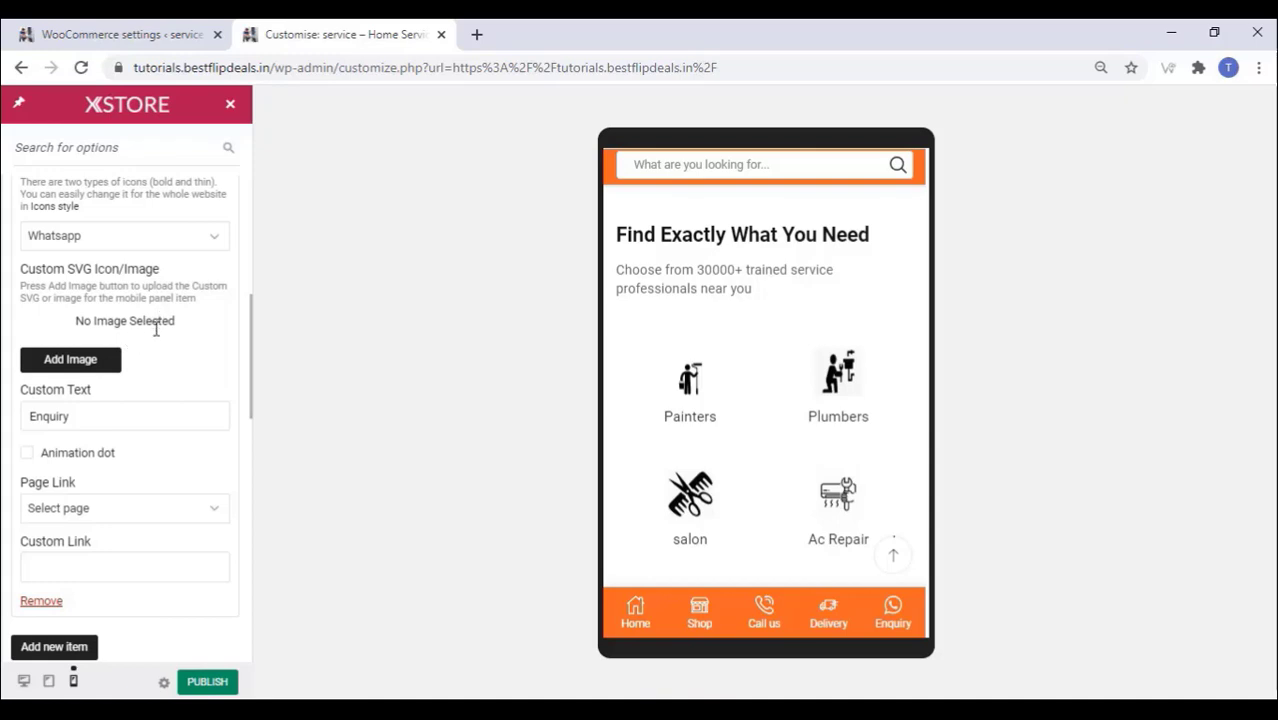
{"action": "scroll", "coordinate": [160, 480], "scroll_direction": "down", "scroll_amount": 10}
{"action": "left_click", "coordinate": [205, 683]}
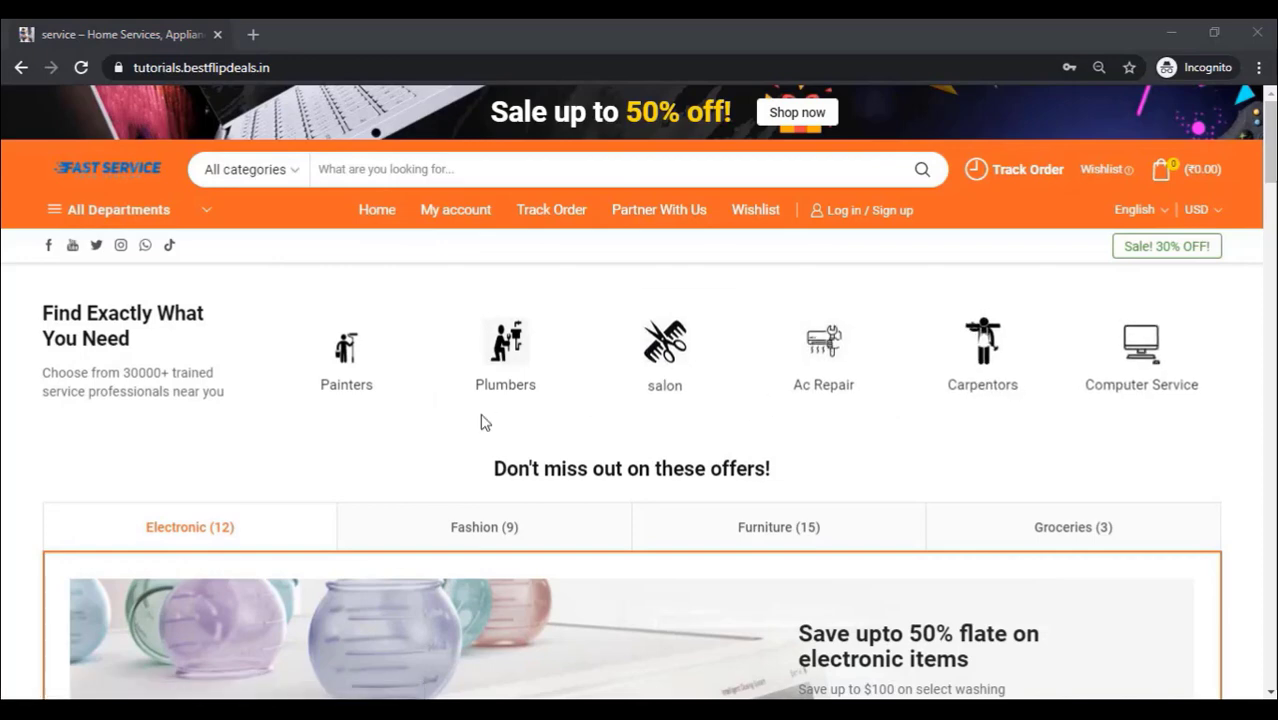
Step: Review the live home page down to its footer, then follow the Partner With Us header link
{"action": "scroll", "coordinate": [481, 421], "scroll_direction": "down", "scroll_amount": 1}
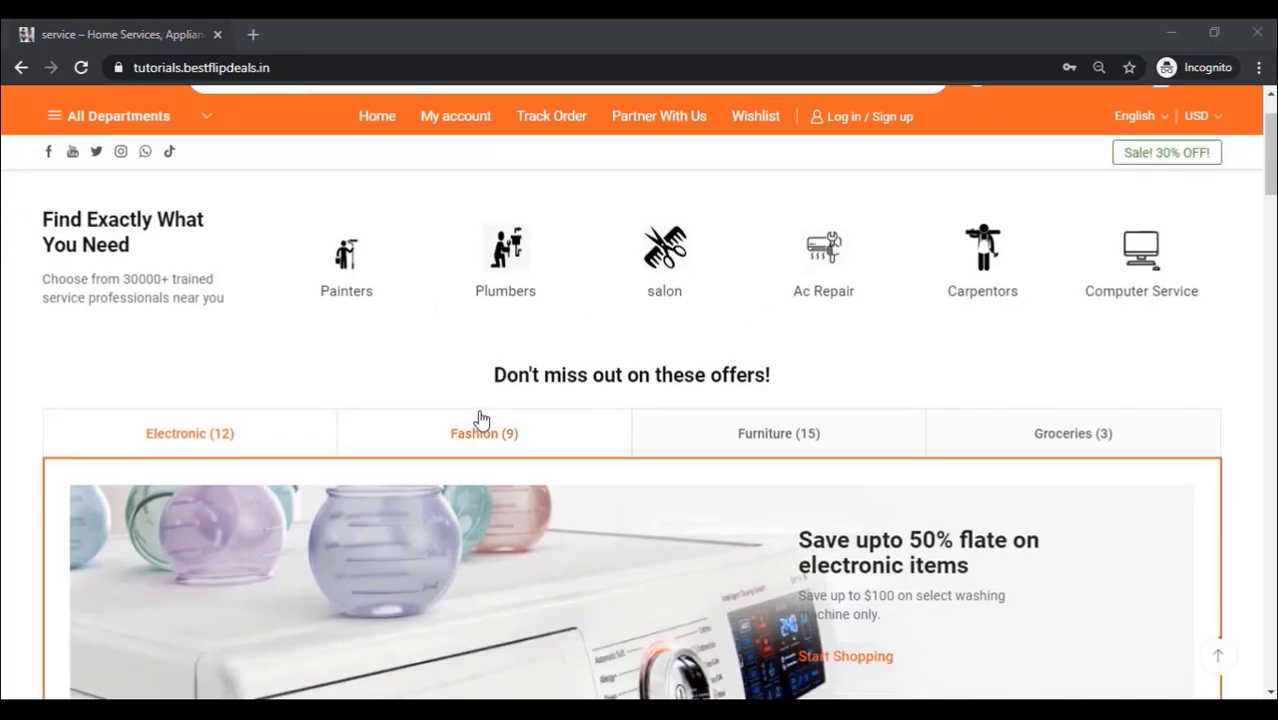
{"action": "scroll", "coordinate": [481, 421], "scroll_direction": "down", "scroll_amount": 2}
{"action": "scroll", "coordinate": [481, 421], "scroll_direction": "down", "scroll_amount": 3}
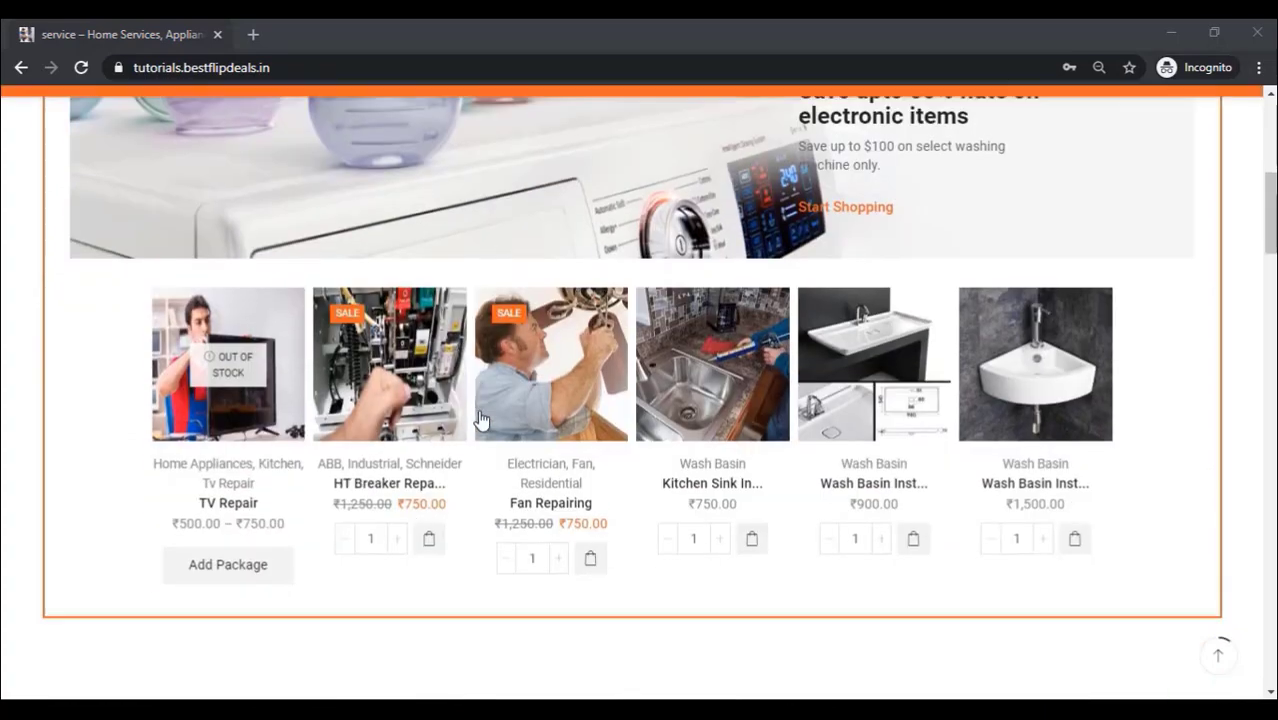
{"action": "scroll", "coordinate": [481, 421], "scroll_direction": "down", "scroll_amount": 3}
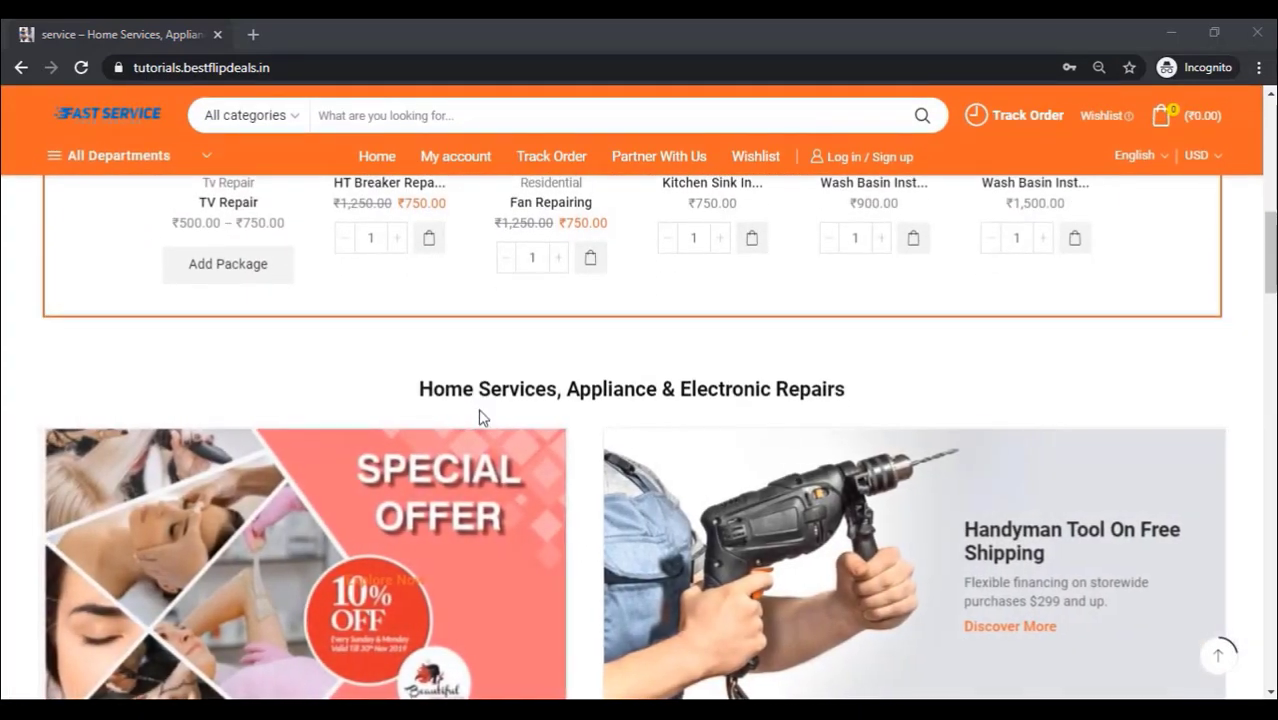
{"action": "scroll", "coordinate": [481, 419], "scroll_direction": "down", "scroll_amount": 4}
{"action": "scroll", "coordinate": [481, 419], "scroll_direction": "down", "scroll_amount": 3}
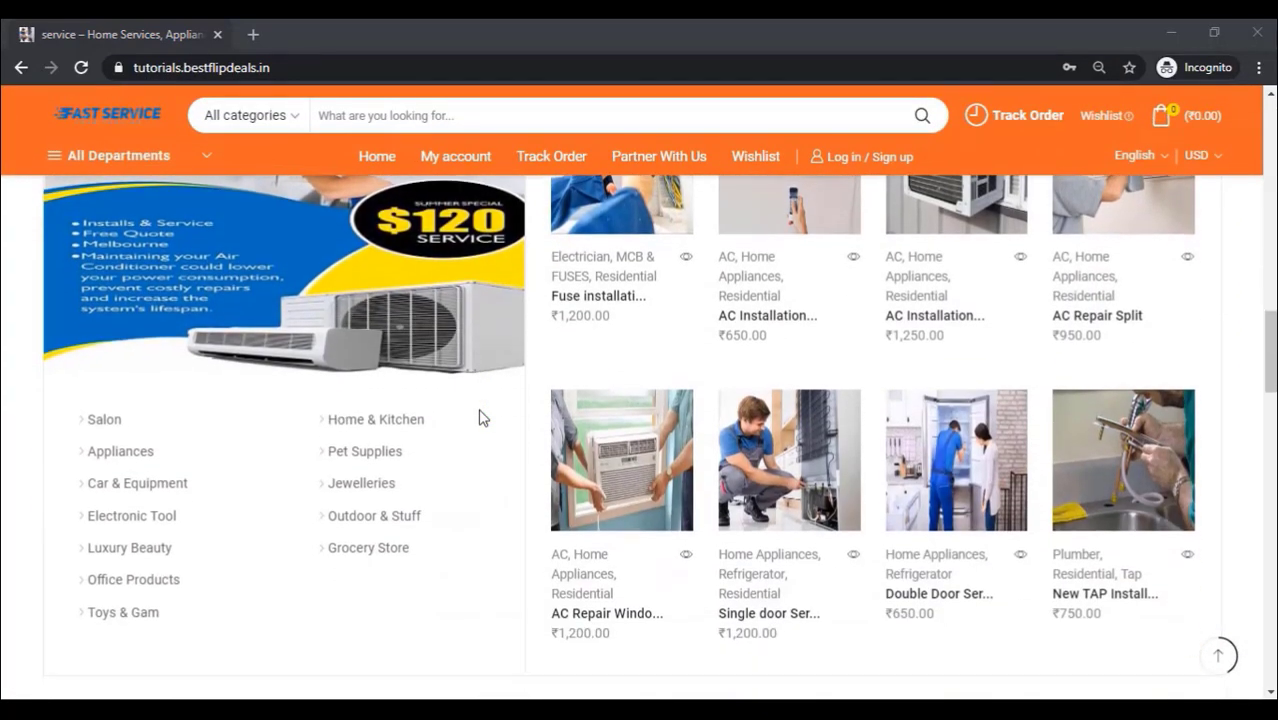
{"action": "scroll", "coordinate": [479, 417], "scroll_direction": "down", "scroll_amount": 4}
{"action": "scroll", "coordinate": [479, 417], "scroll_direction": "down", "scroll_amount": 4}
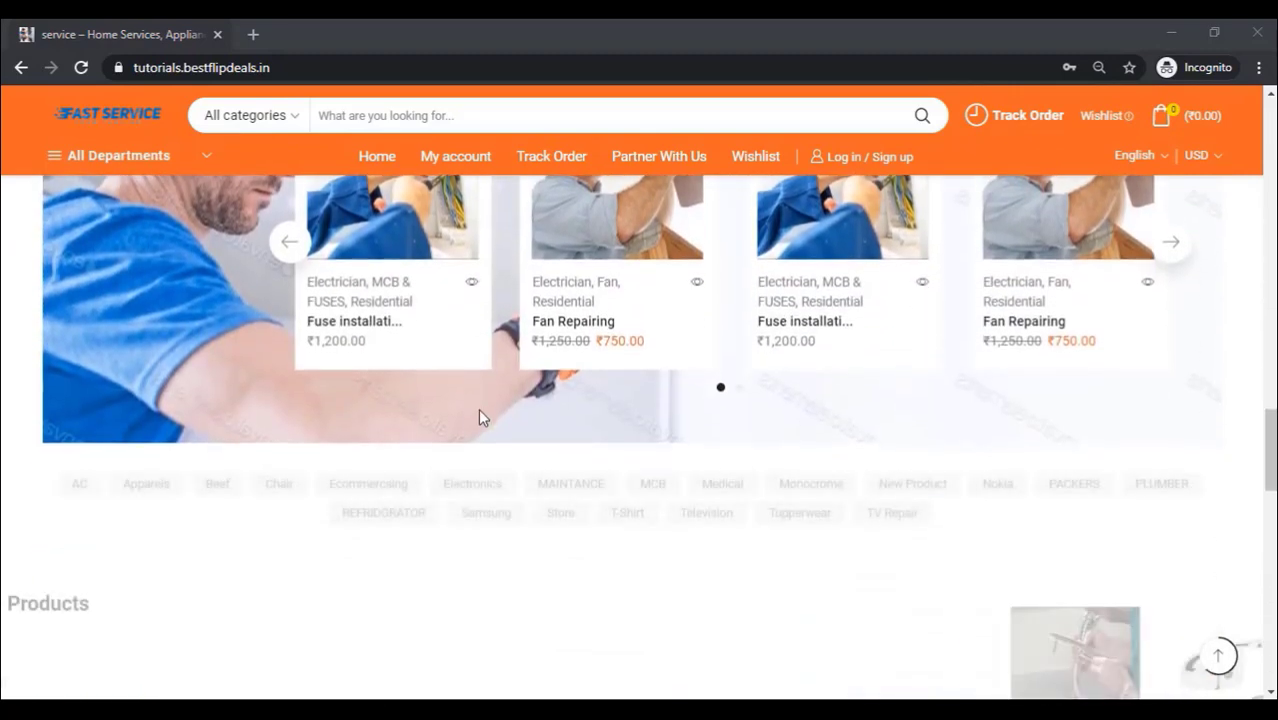
{"action": "scroll", "coordinate": [476, 412], "scroll_direction": "down", "scroll_amount": 3}
{"action": "scroll", "coordinate": [476, 414], "scroll_direction": "down", "scroll_amount": 4}
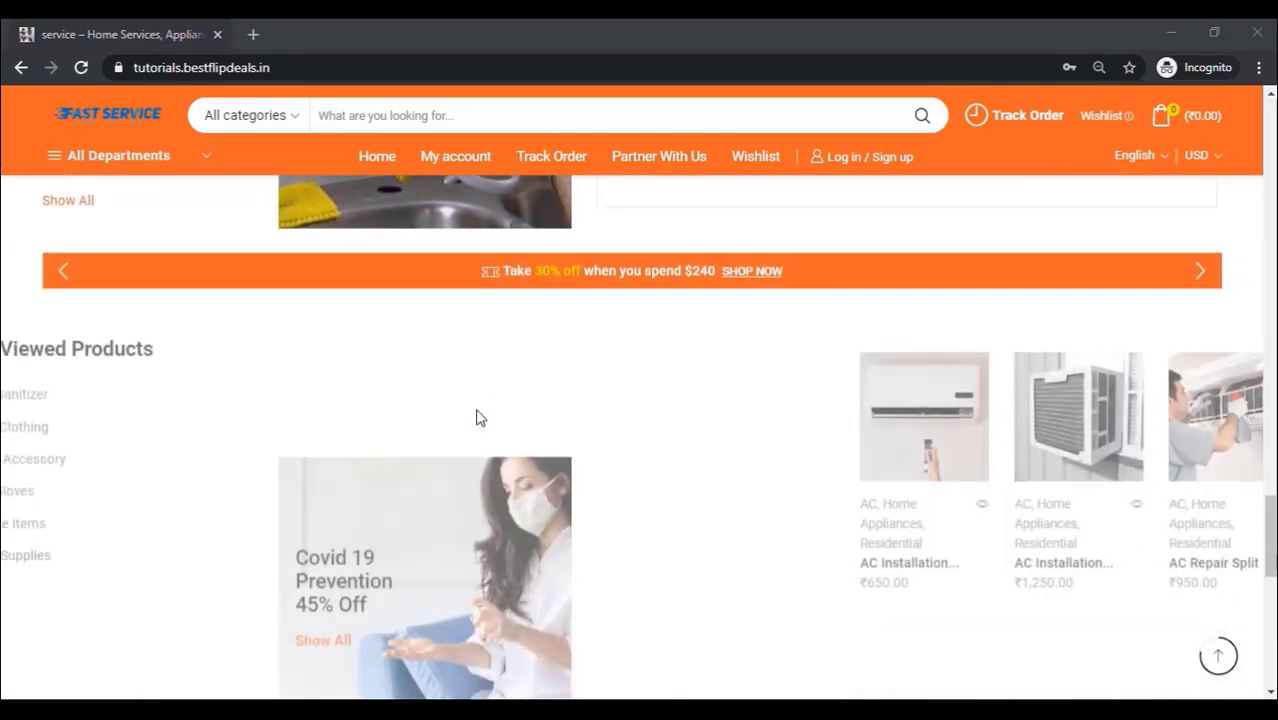
{"action": "scroll", "coordinate": [476, 418], "scroll_direction": "down", "scroll_amount": 4}
{"action": "scroll", "coordinate": [476, 413], "scroll_direction": "down", "scroll_amount": 4}
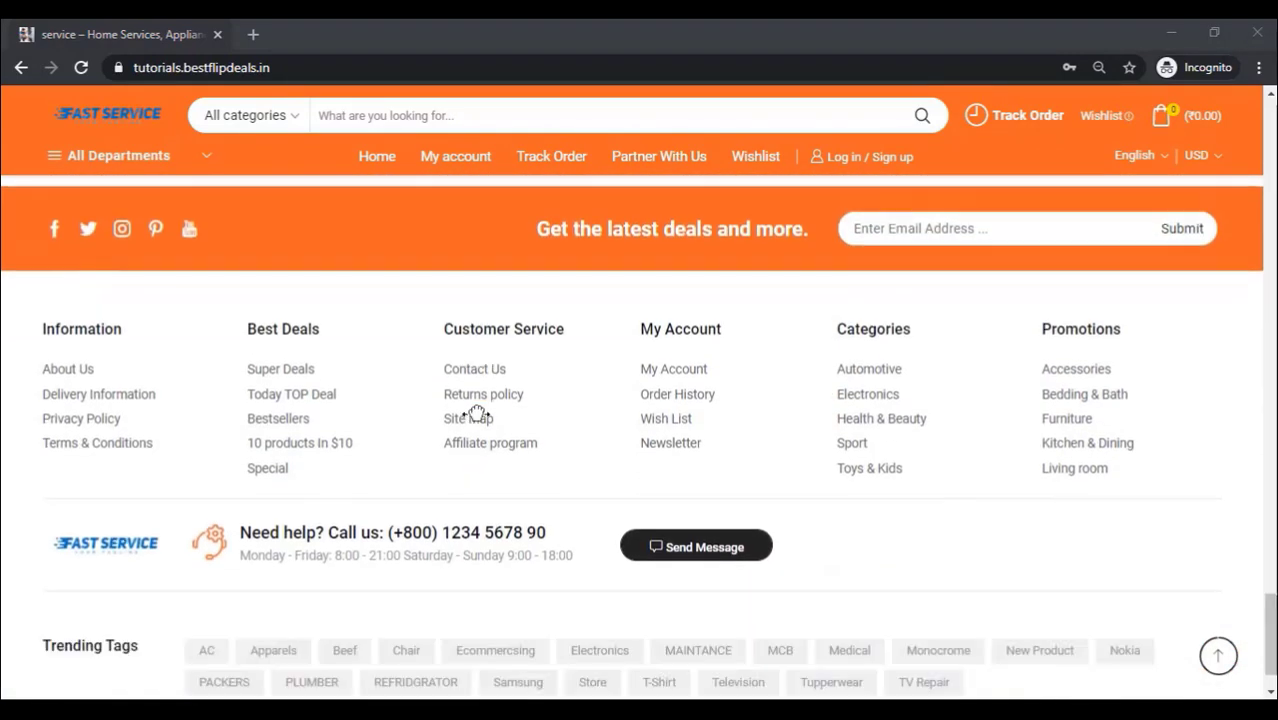
{"action": "scroll", "coordinate": [477, 413], "scroll_direction": "down", "scroll_amount": 2}
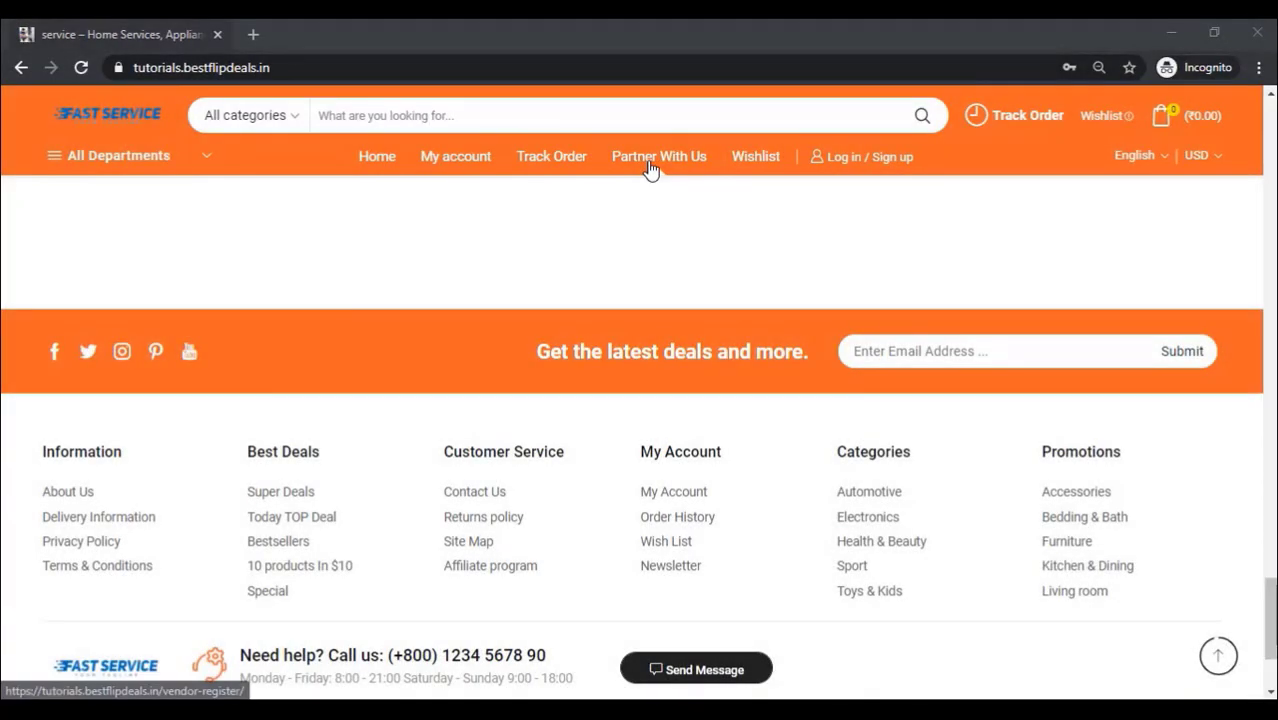
{"action": "left_click", "coordinate": [650, 170]}
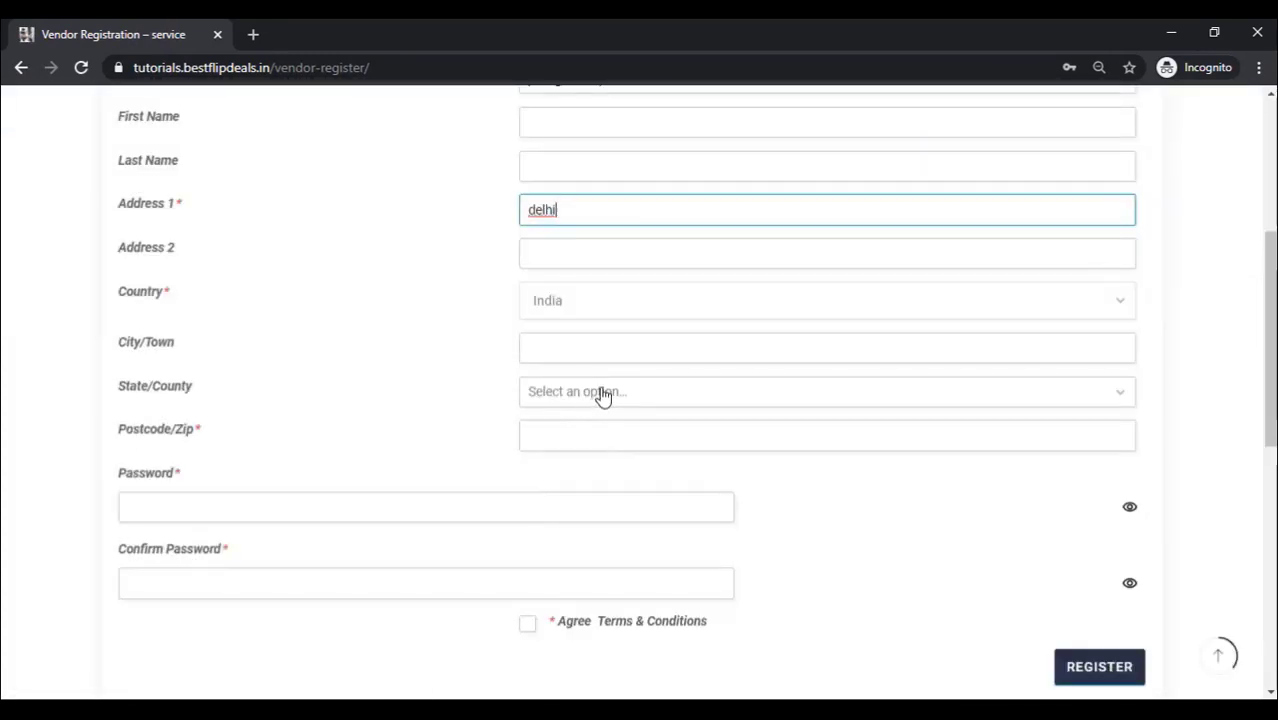
Step: Choose Haryana as the State/County on the vendor registration form
{"action": "left_click", "coordinate": [603, 393]}
{"action": "scroll", "coordinate": [565, 220], "scroll_direction": "down", "scroll_amount": 1}
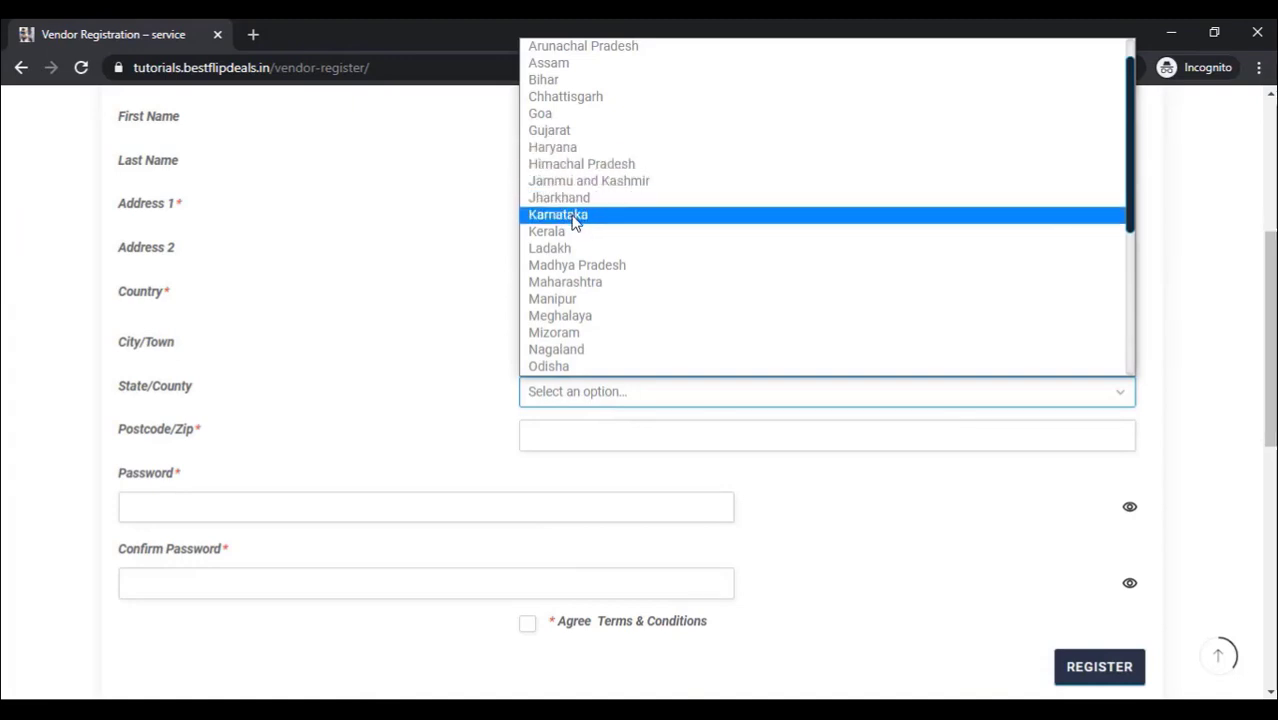
{"action": "left_click", "coordinate": [576, 152]}
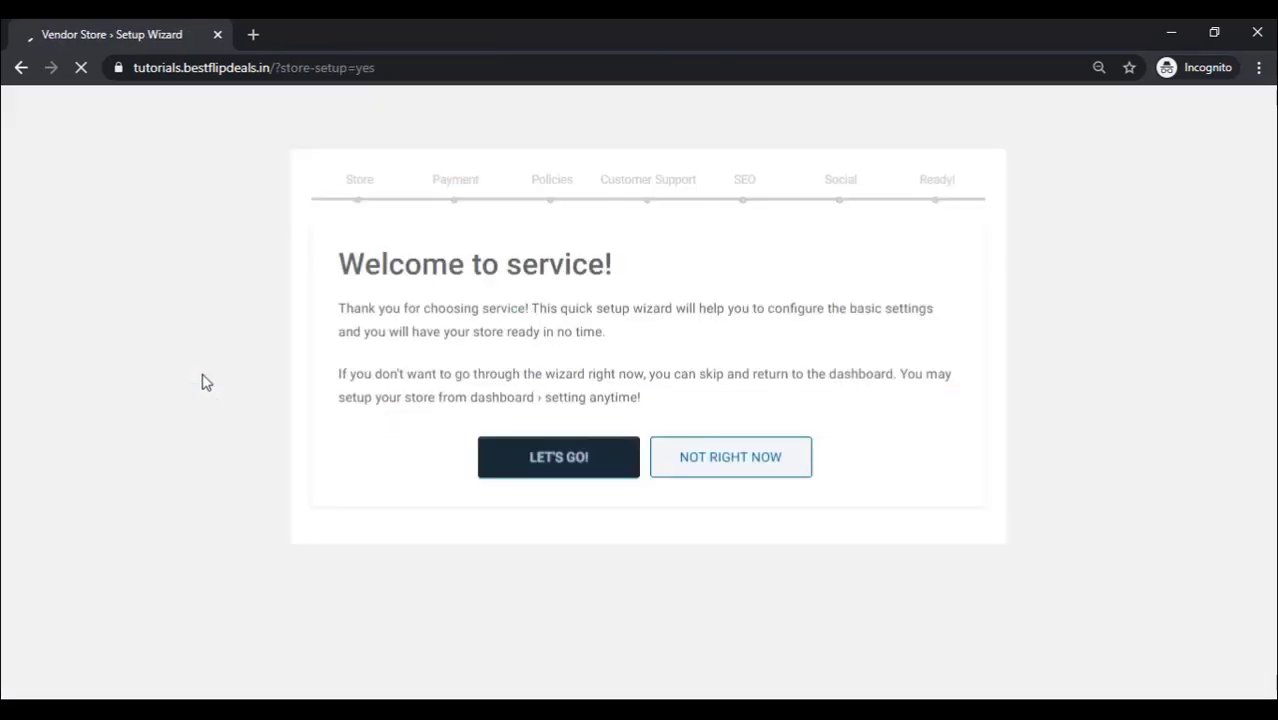
Step: Start the store setup wizard and upload the GOODSERV logo and a TV repair banner for the store
{"action": "left_click", "coordinate": [560, 470]}
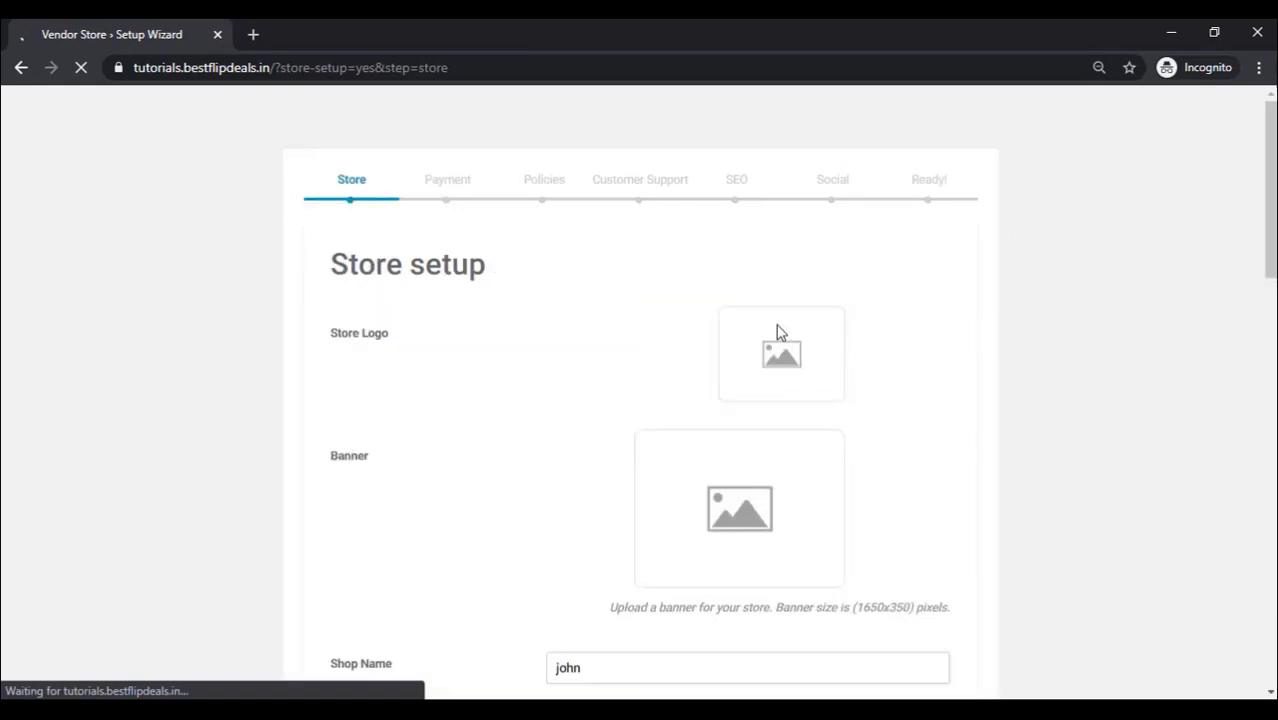
{"action": "left_click", "coordinate": [775, 362]}
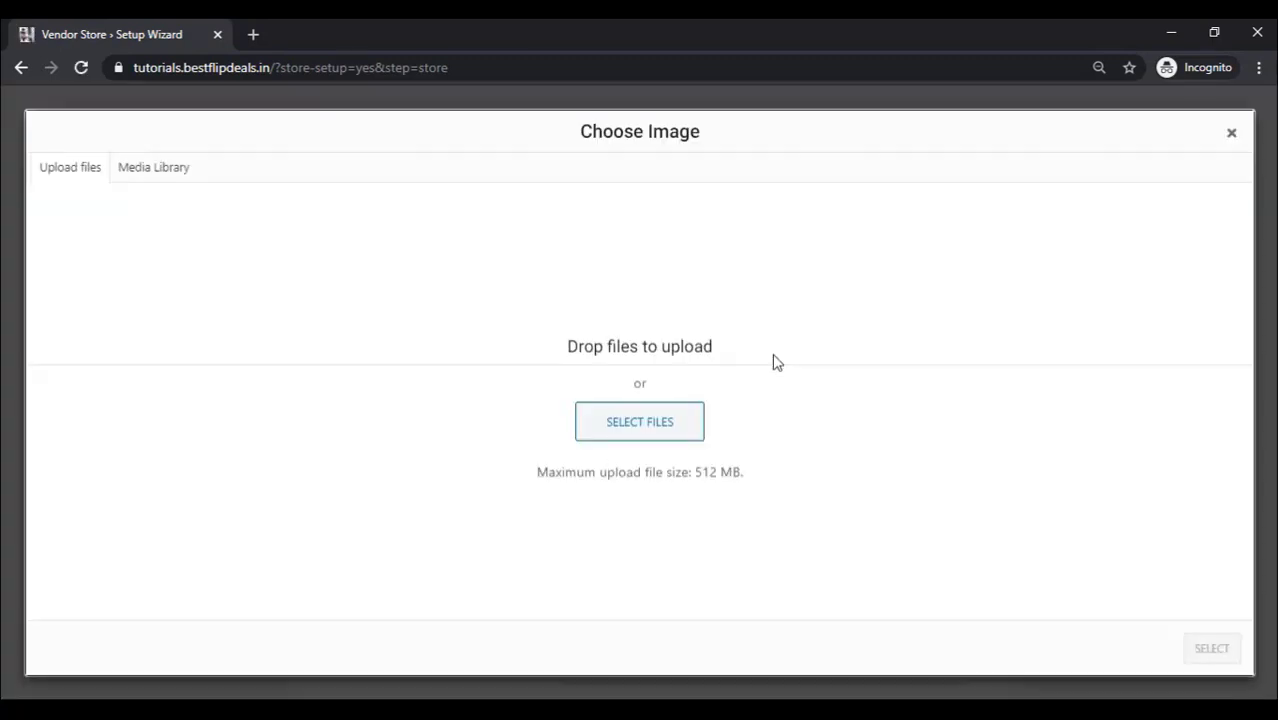
{"action": "left_click", "coordinate": [660, 430]}
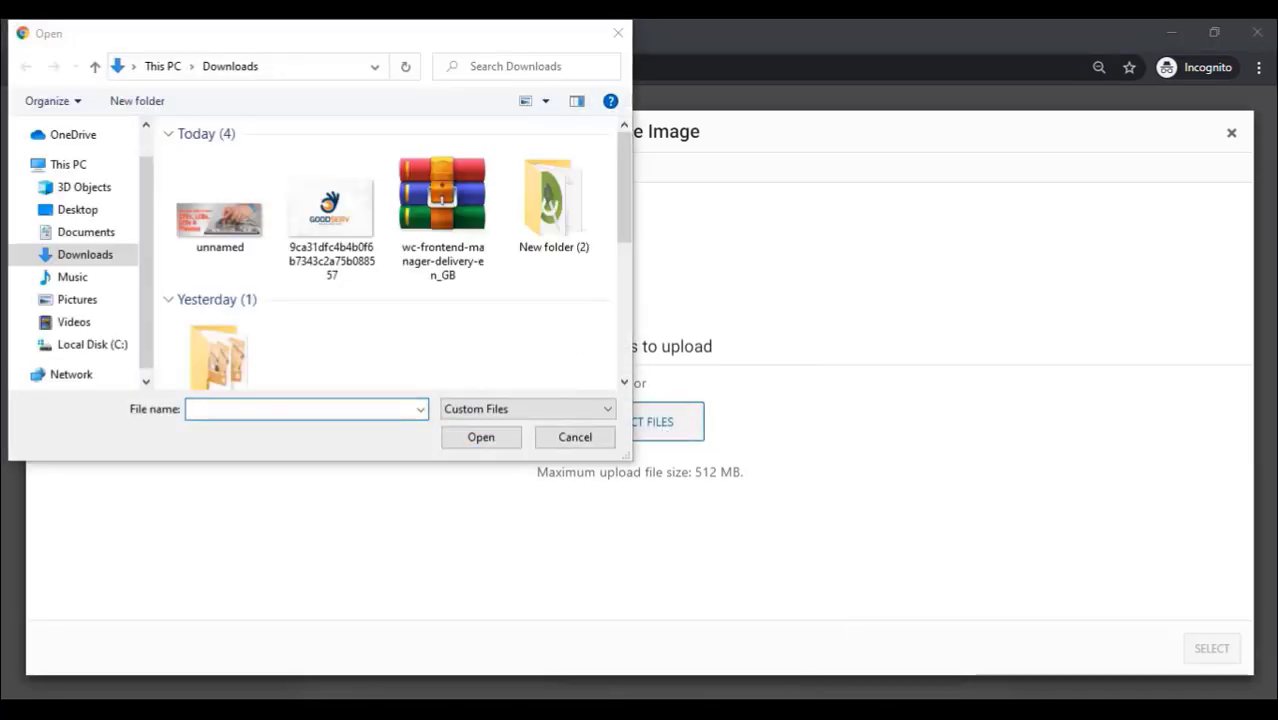
{"action": "left_click", "coordinate": [331, 215]}
{"action": "left_click", "coordinate": [482, 445]}
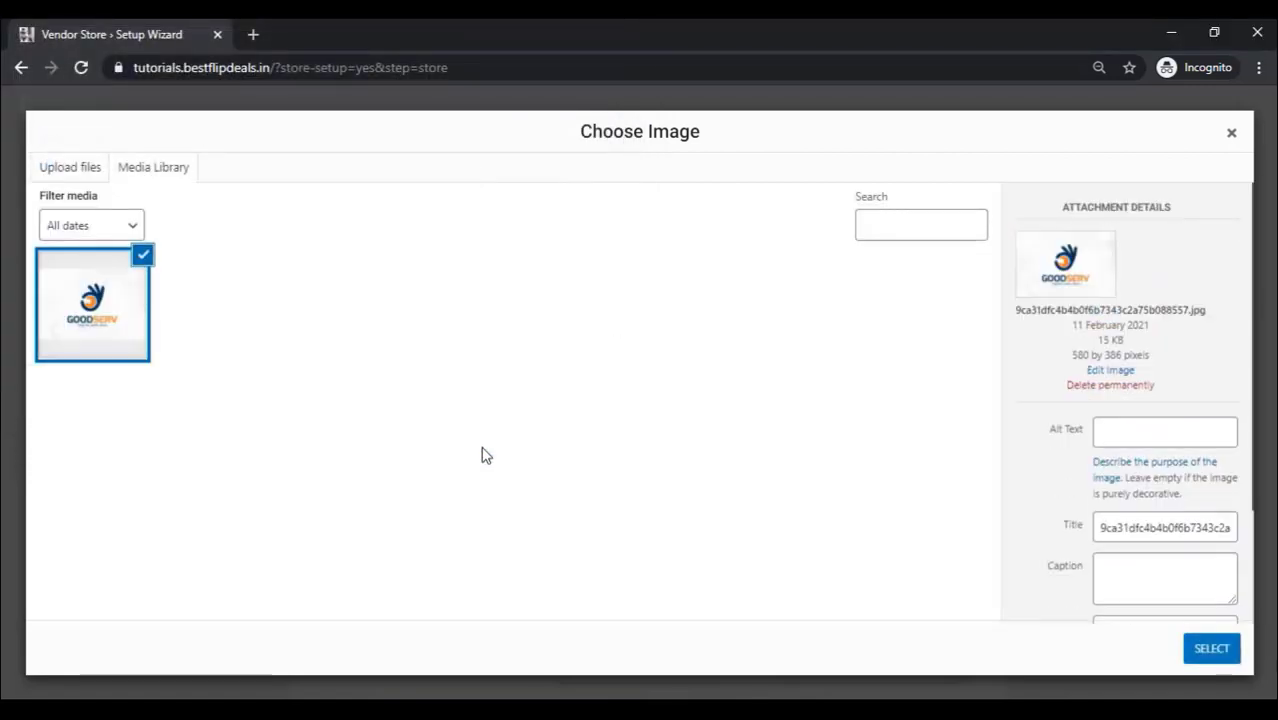
{"action": "left_click", "coordinate": [1211, 648]}
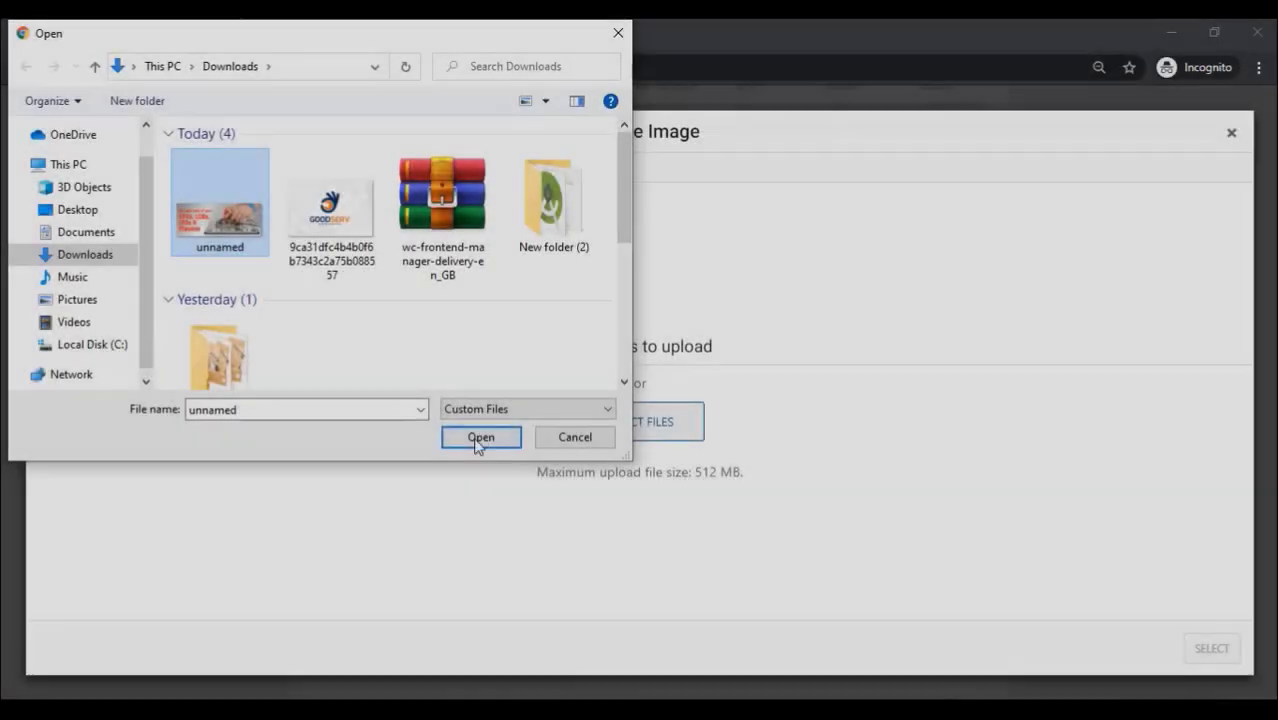
{"action": "left_click", "coordinate": [476, 439]}
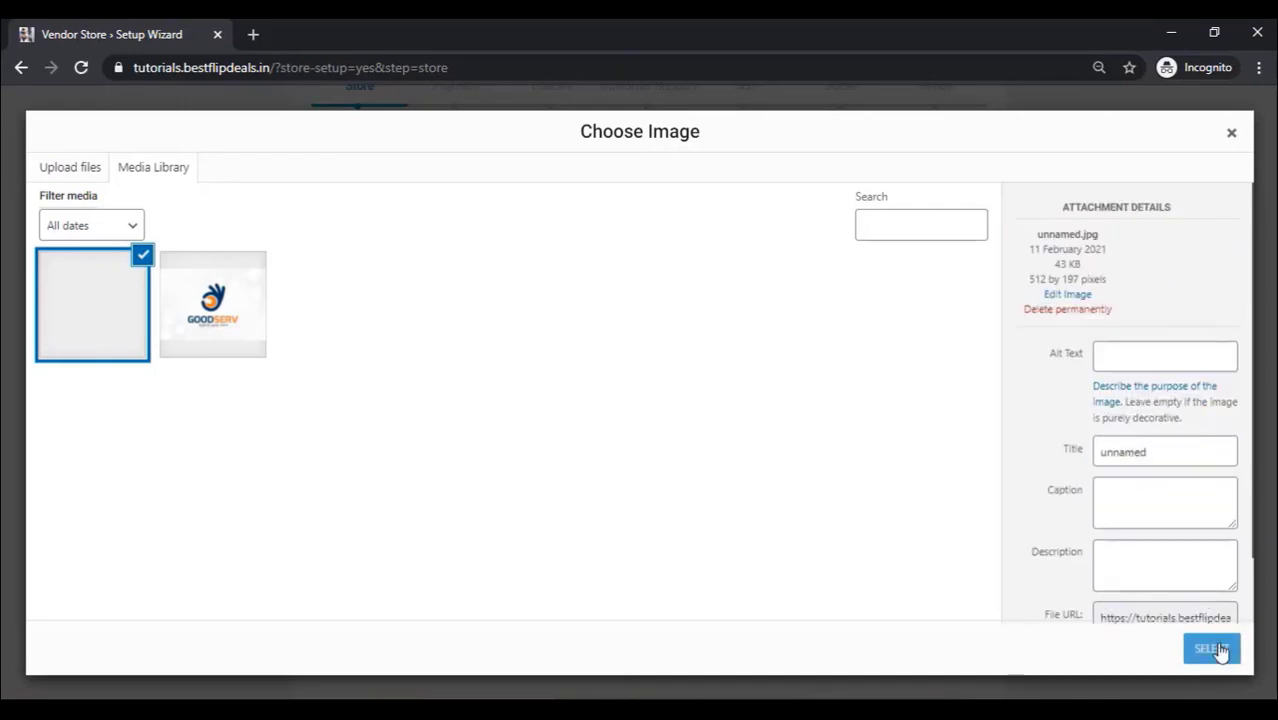
{"action": "left_click", "coordinate": [1214, 648]}
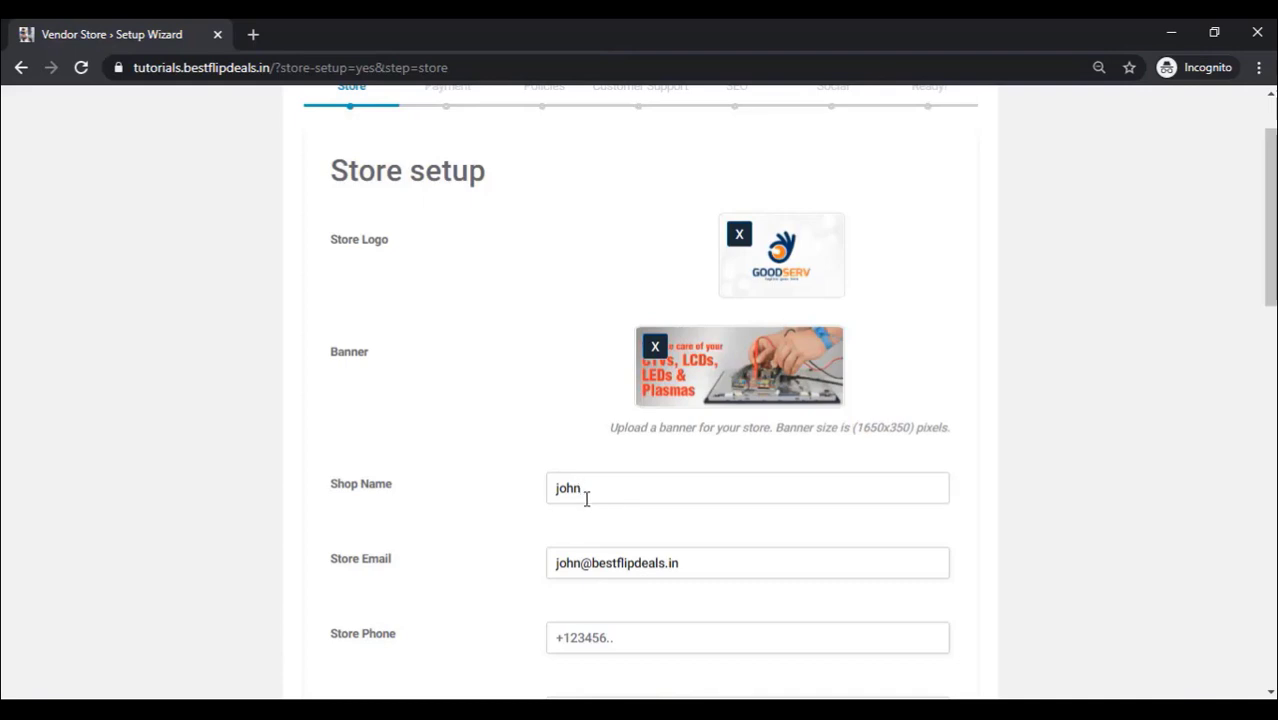
Step: Set the store location to Delhi, India, adjust the map marker, and save the store details
{"action": "type", "text": "repair"}
{"action": "scroll", "coordinate": [587, 498], "scroll_direction": "down", "scroll_amount": 3}
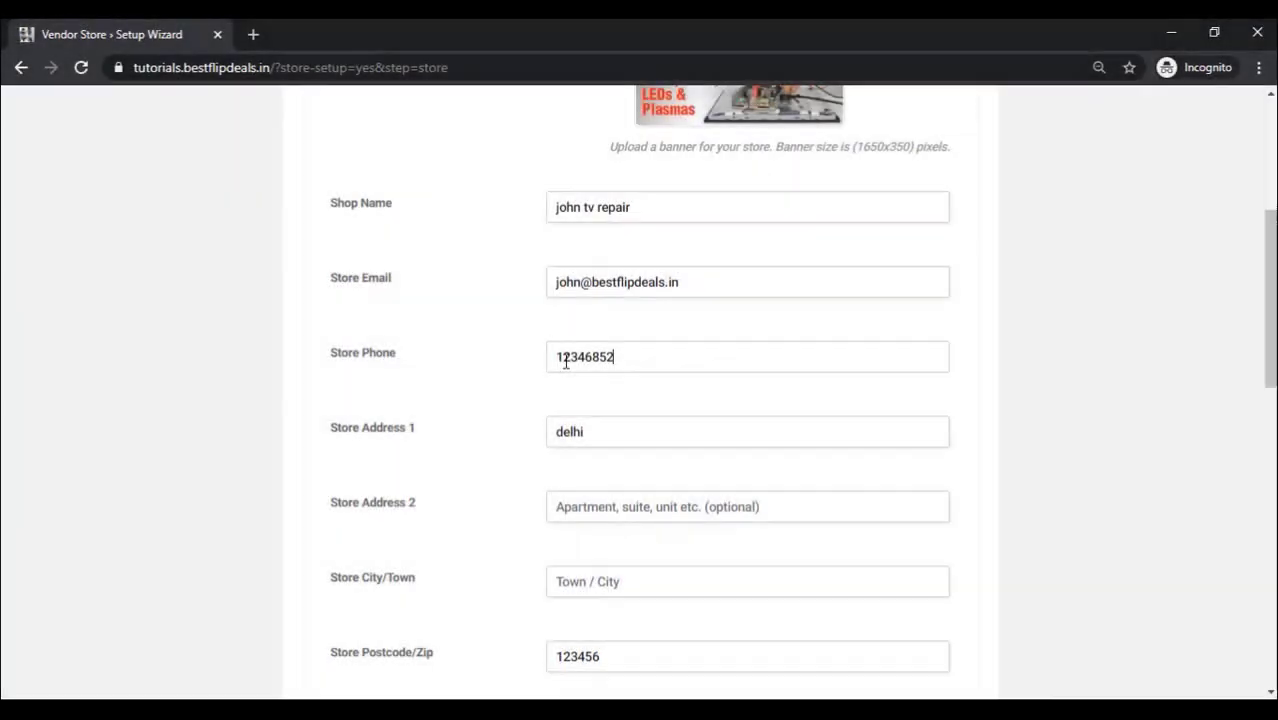
{"action": "scroll", "coordinate": [595, 365], "scroll_direction": "down", "scroll_amount": 5}
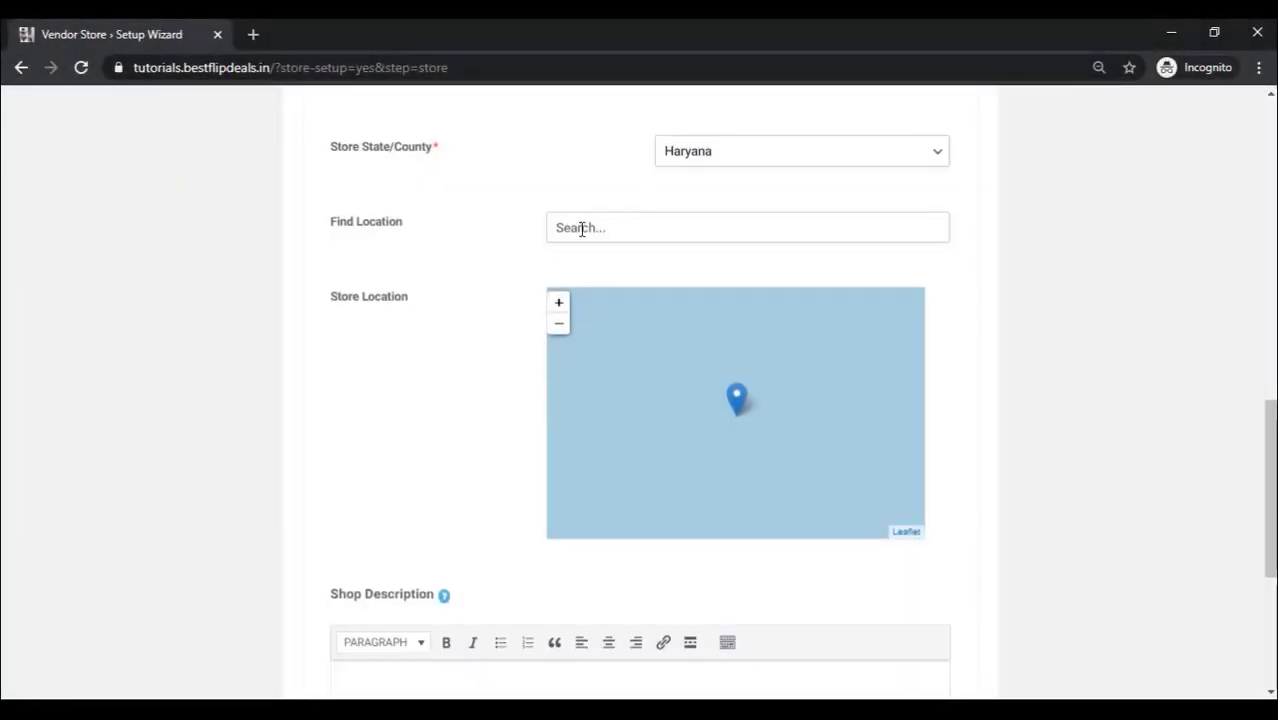
{"action": "type", "text": "delhi"}
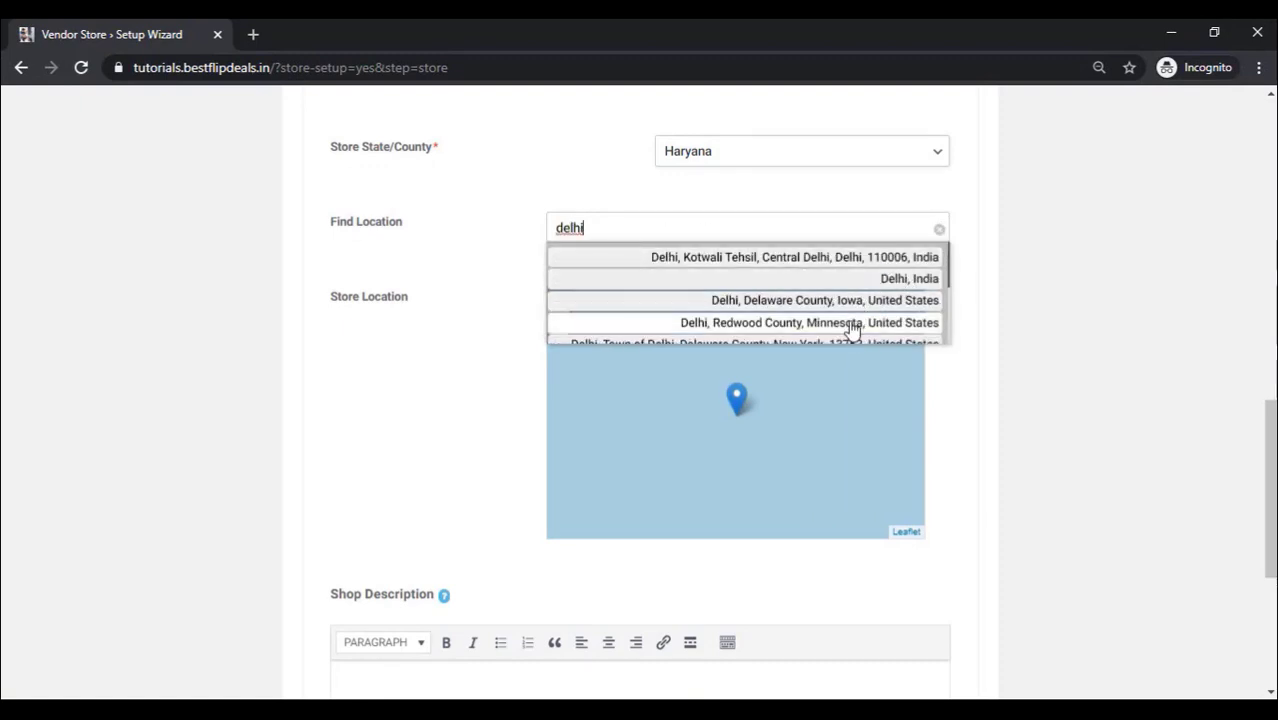
{"action": "left_click", "coordinate": [847, 278]}
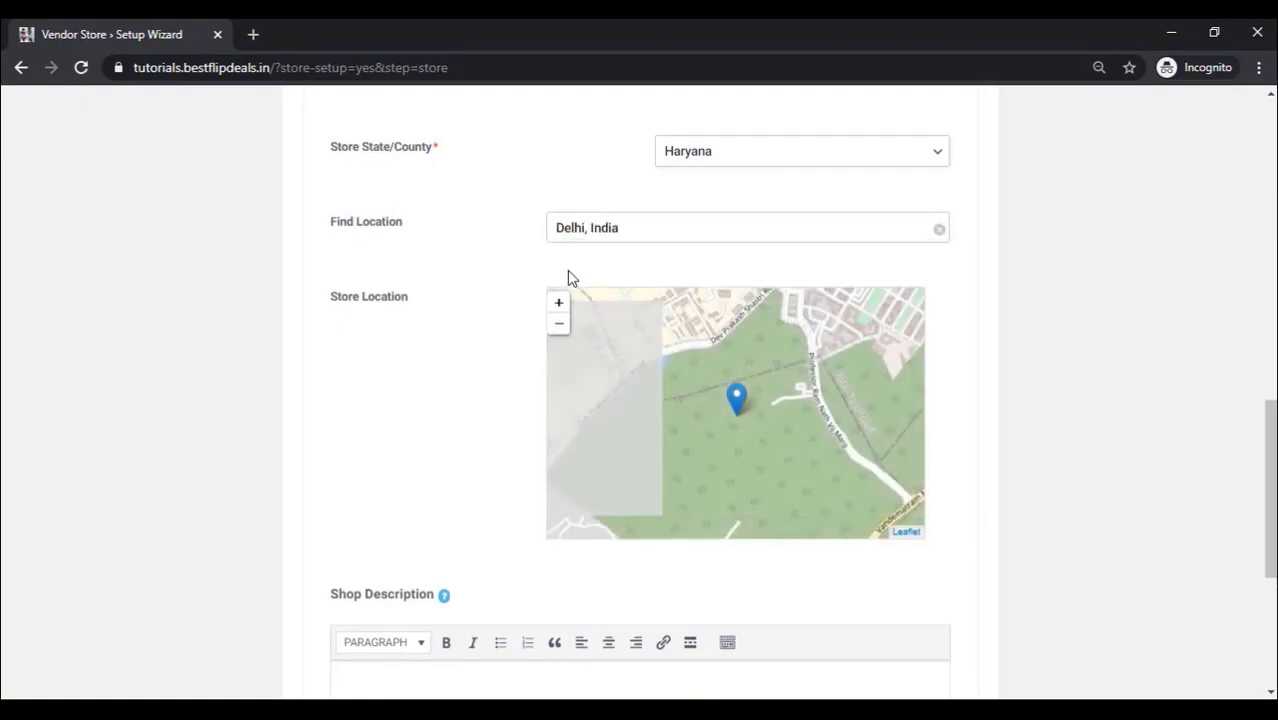
{"action": "left_click_drag", "start_coordinate": [738, 409], "coordinate": [611, 321]}
{"action": "mouse_move", "coordinate": [614, 397]}
{"action": "left_mouse_down"}
{"action": "mouse_move", "coordinate": [673, 556]}
{"action": "mouse_move", "coordinate": [752, 400]}
{"action": "mouse_move", "coordinate": [620, 314]}
{"action": "left_mouse_up"}
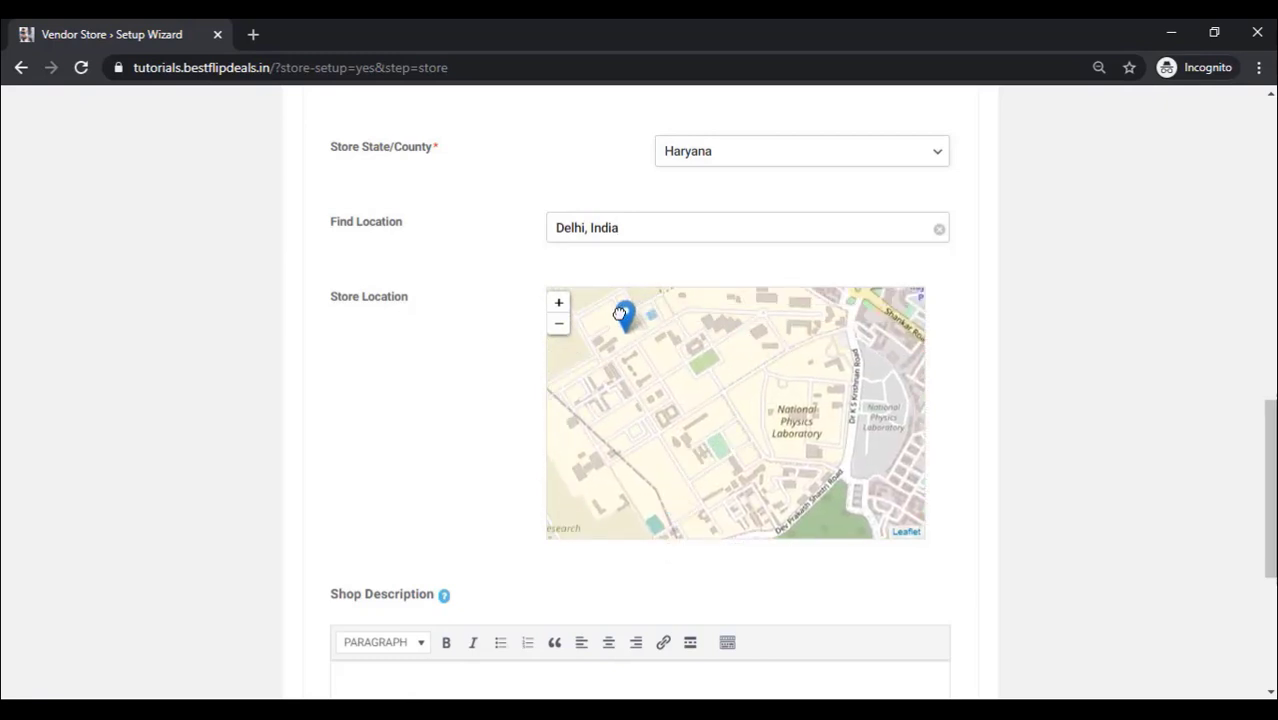
{"action": "mouse_move", "coordinate": [700, 323]}
{"action": "left_mouse_down"}
{"action": "mouse_move", "coordinate": [633, 399]}
{"action": "mouse_move", "coordinate": [599, 399]}
{"action": "mouse_move", "coordinate": [758, 368]}
{"action": "mouse_move", "coordinate": [850, 370]}
{"action": "left_mouse_up"}
{"action": "scroll", "coordinate": [450, 418], "scroll_direction": "down", "scroll_amount": 2}
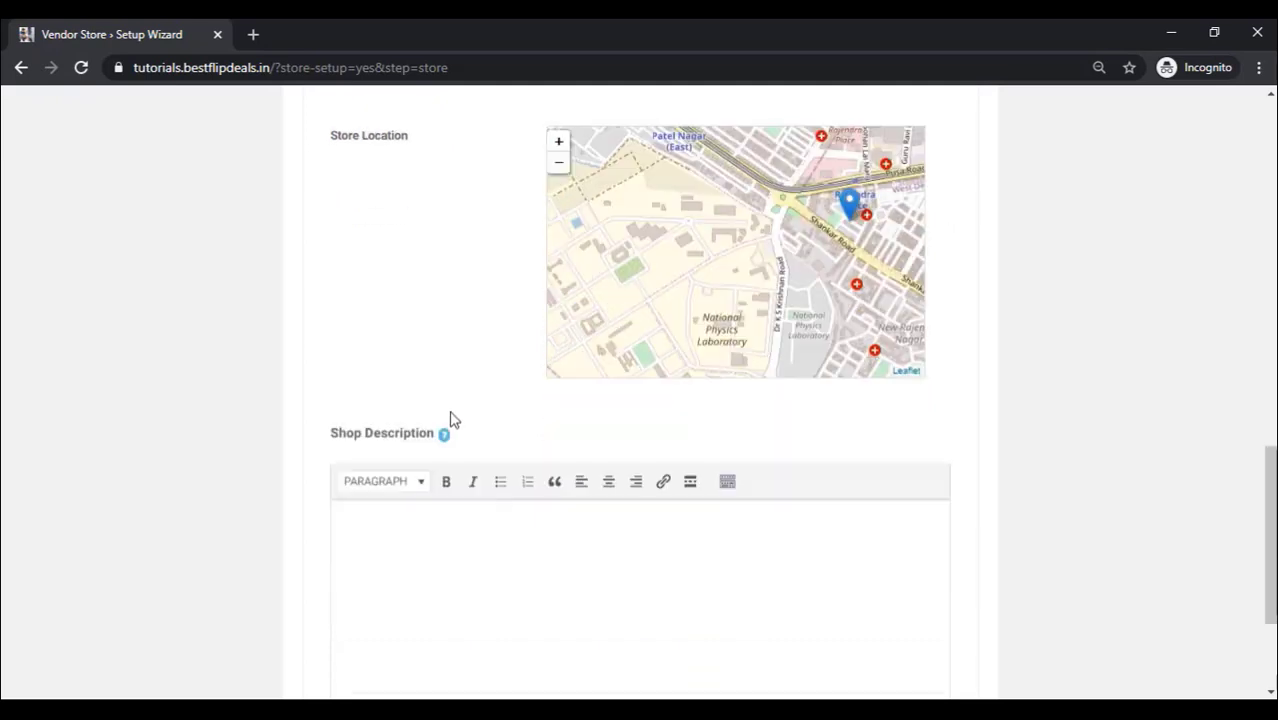
{"action": "scroll", "coordinate": [455, 415], "scroll_direction": "down", "scroll_amount": 2}
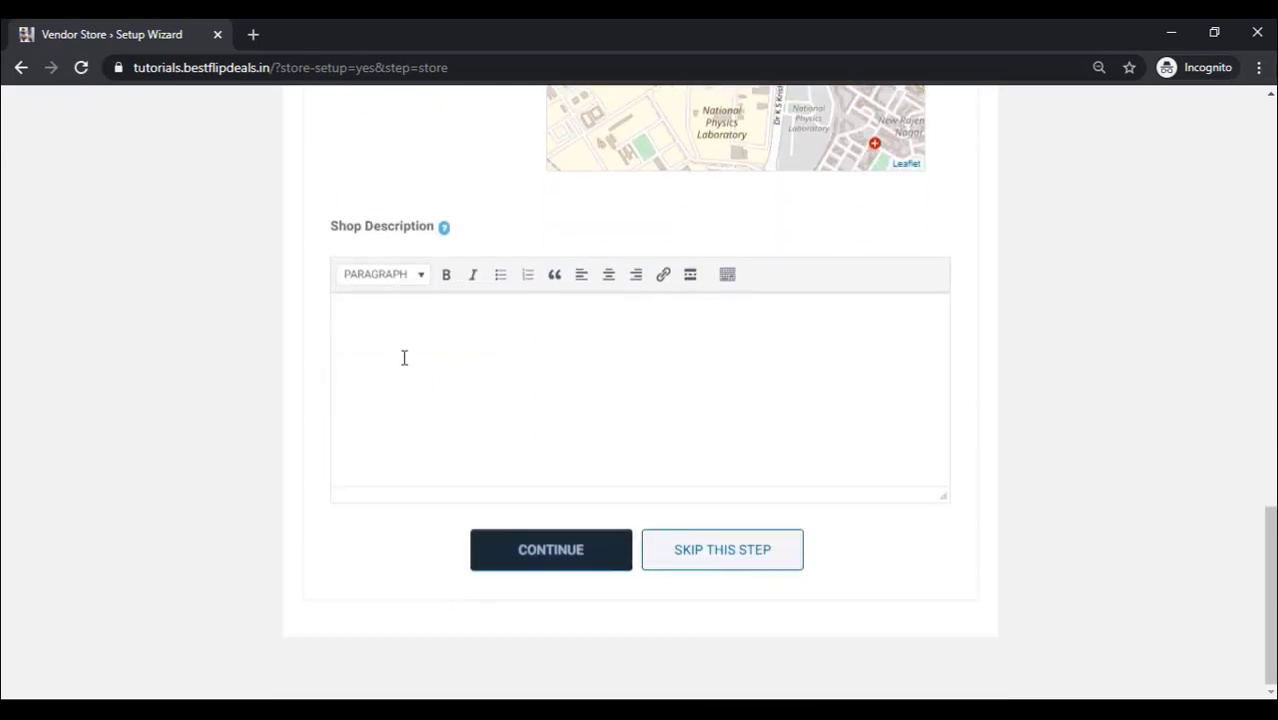
{"action": "left_click", "coordinate": [576, 566]}
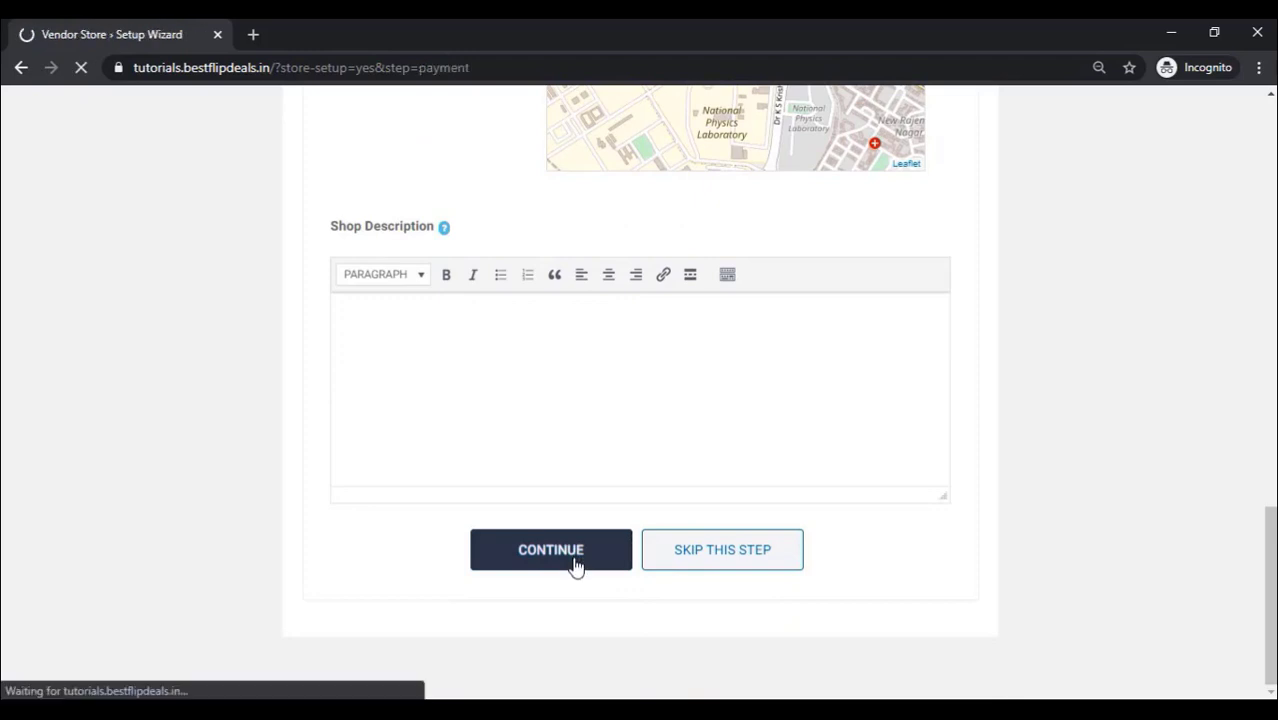
Step: Choose Bank Transfer as the preferred payment method
{"action": "left_click", "coordinate": [779, 340]}
{"action": "left_click", "coordinate": [720, 376]}
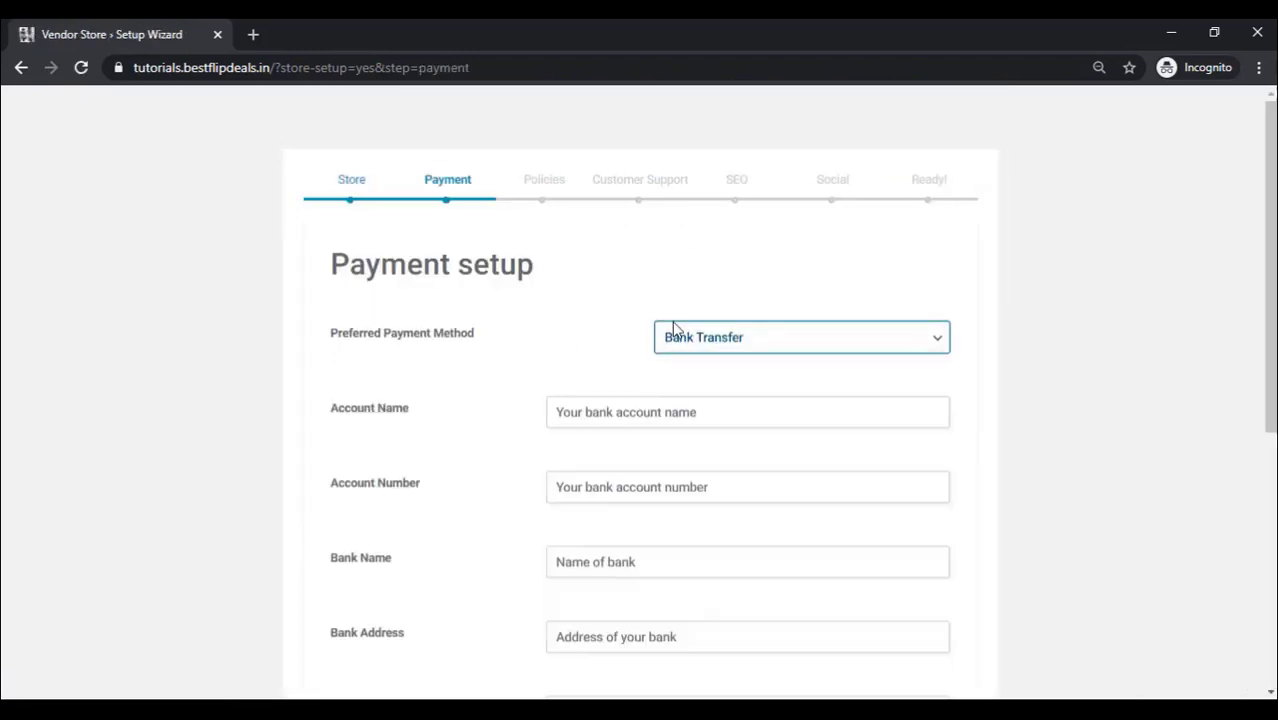
{"action": "scroll", "coordinate": [432, 471], "scroll_direction": "down", "scroll_amount": 5}
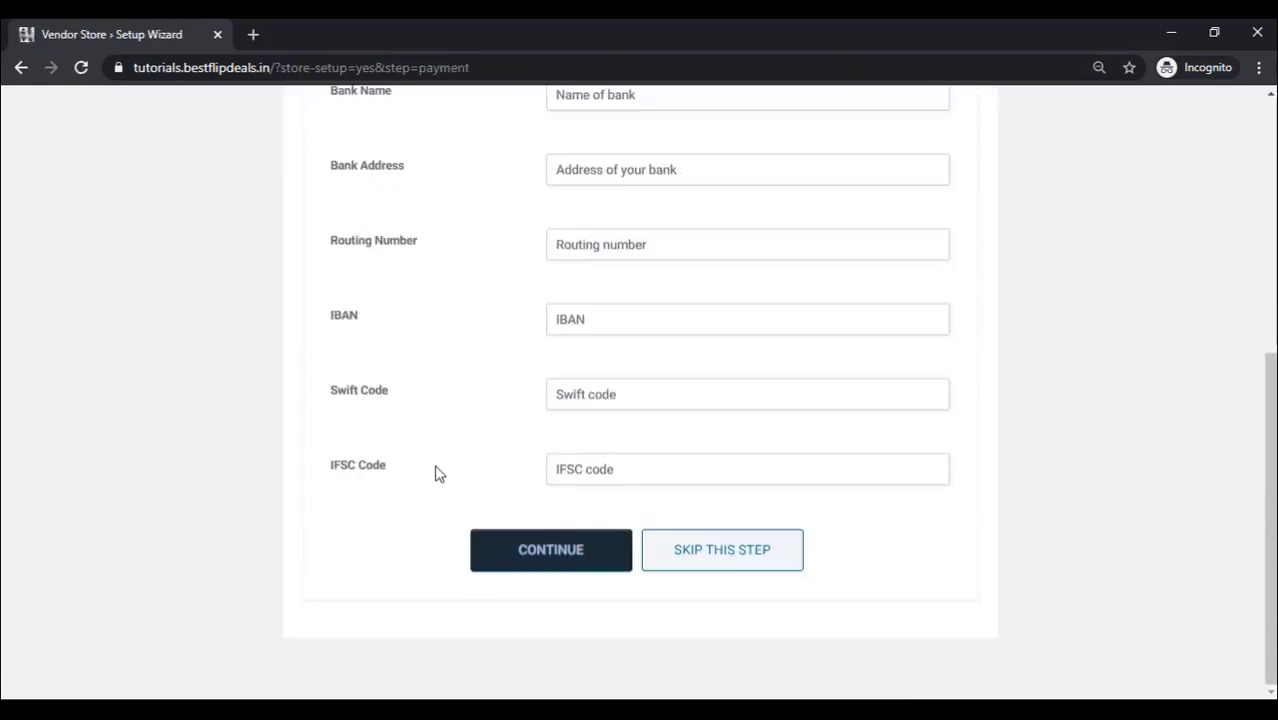
{"action": "left_click", "coordinate": [552, 565]}
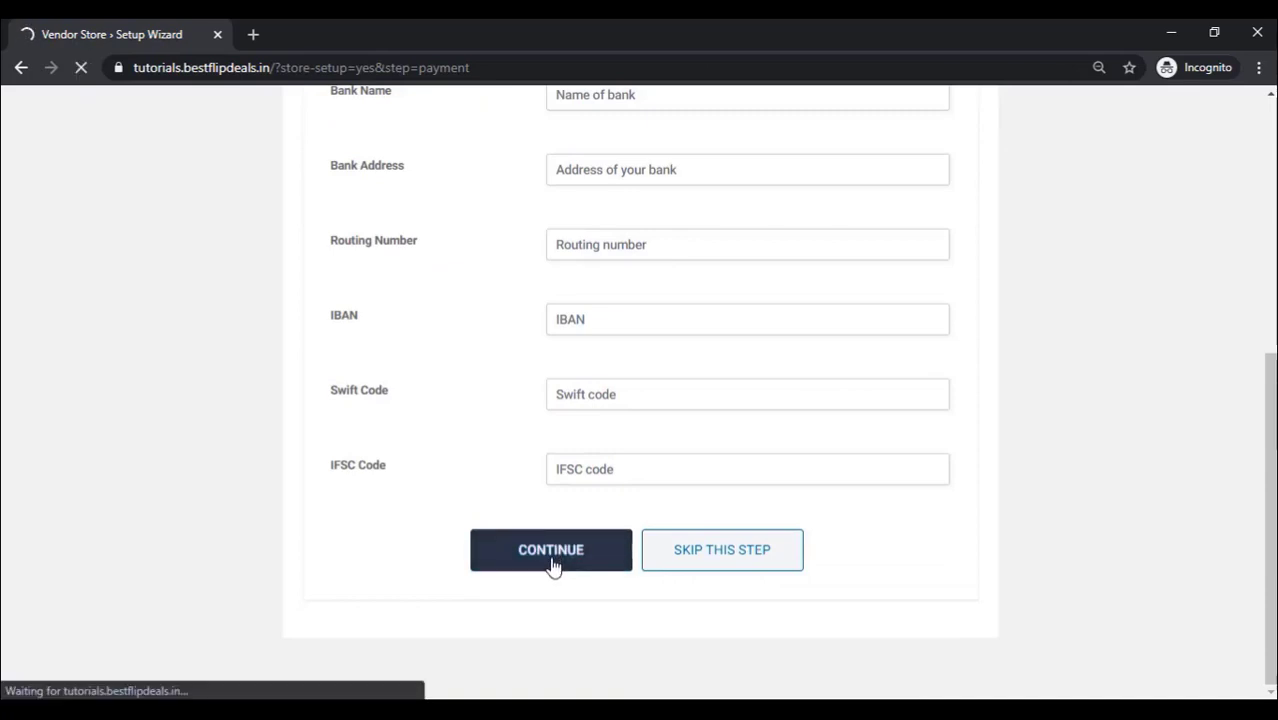
Step: Skip the policies, customer support, SEO and social profile steps and go to the store dashboard
{"action": "scroll", "coordinate": [477, 348], "scroll_direction": "down", "scroll_amount": 3}
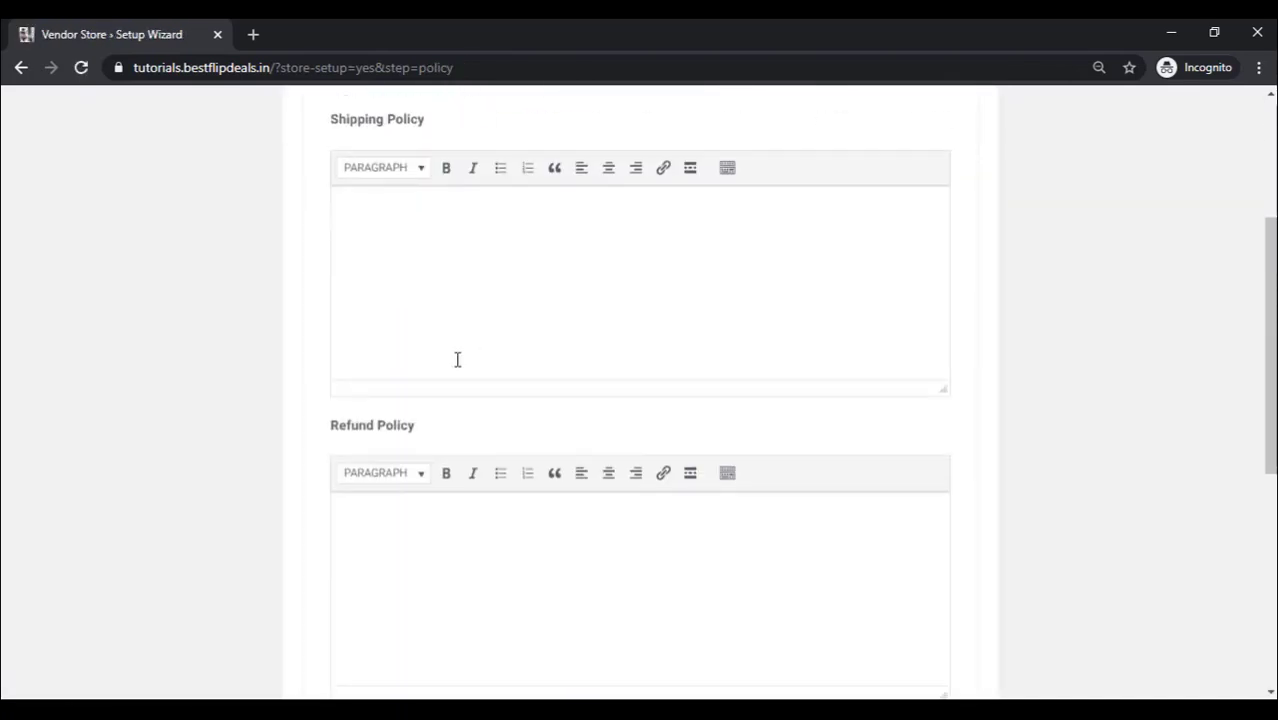
{"action": "scroll", "coordinate": [457, 359], "scroll_direction": "down", "scroll_amount": 5}
{"action": "left_click", "coordinate": [541, 593]}
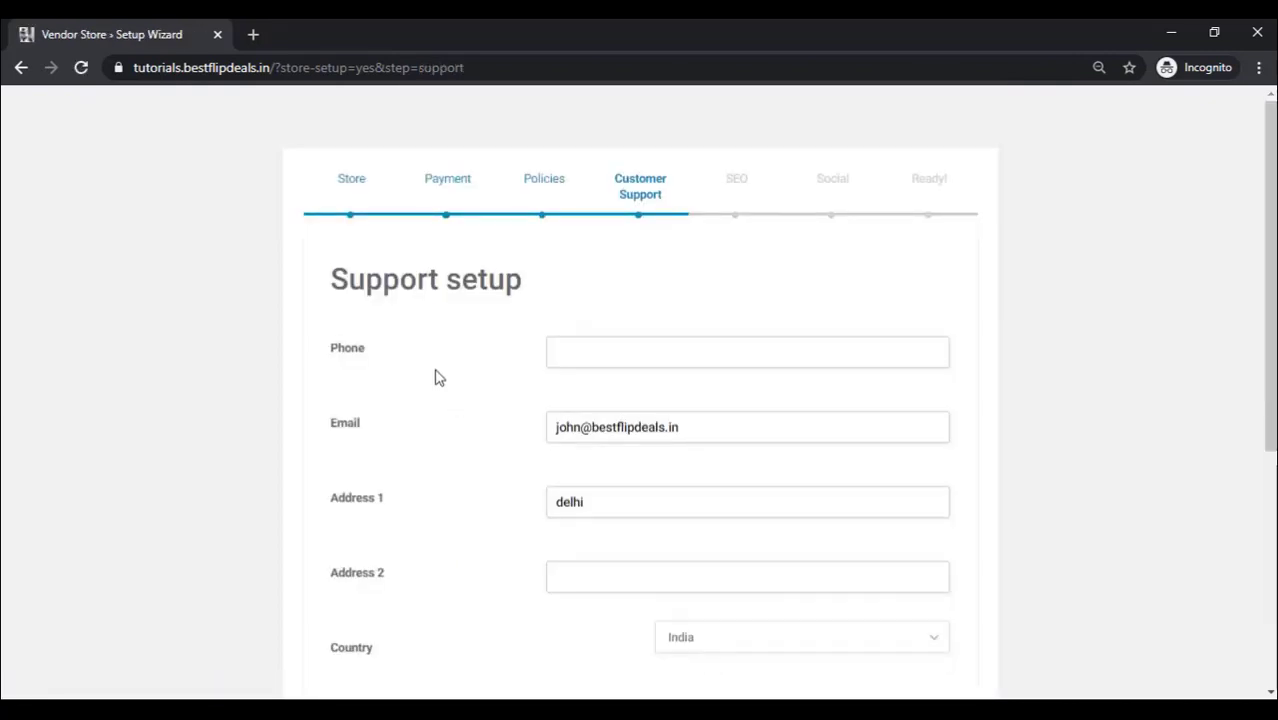
{"action": "scroll", "coordinate": [436, 377], "scroll_direction": "down", "scroll_amount": 4}
{"action": "left_click", "coordinate": [560, 593]}
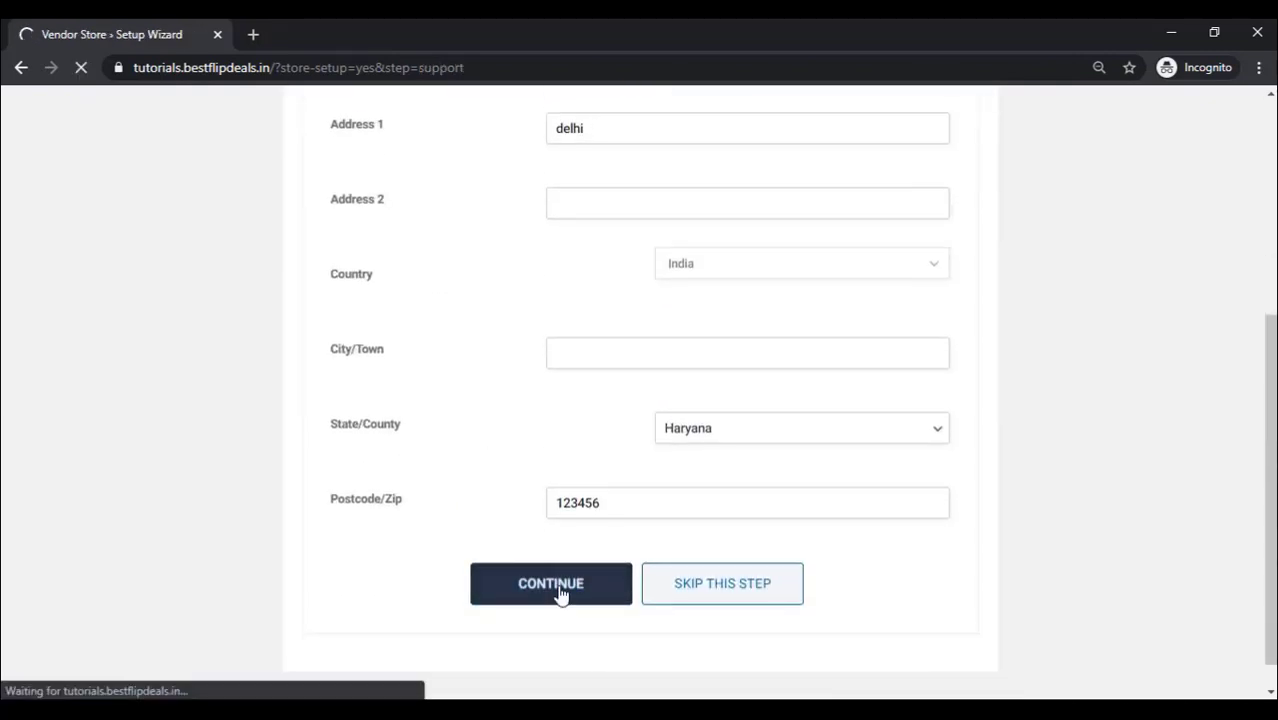
{"action": "scroll", "coordinate": [436, 307], "scroll_direction": "down", "scroll_amount": 7}
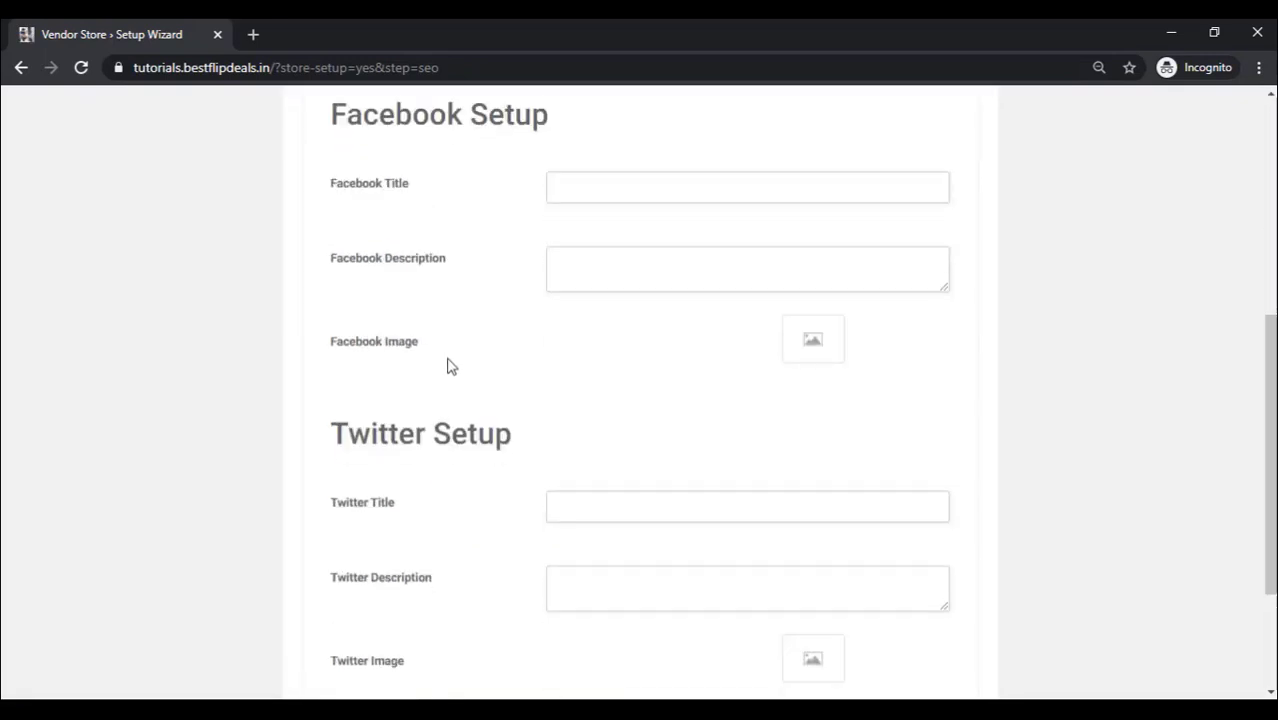
{"action": "left_click", "coordinate": [557, 558]}
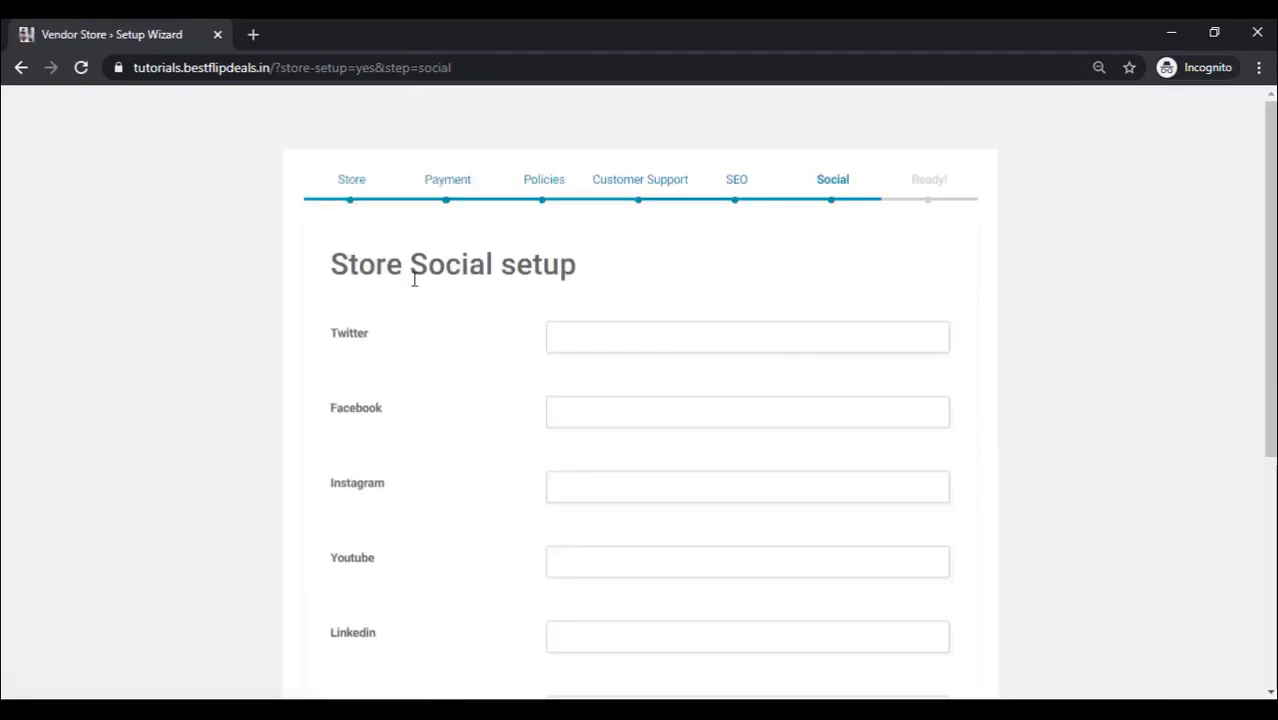
{"action": "scroll", "coordinate": [420, 310], "scroll_direction": "down", "scroll_amount": 4}
{"action": "left_click", "coordinate": [528, 556]}
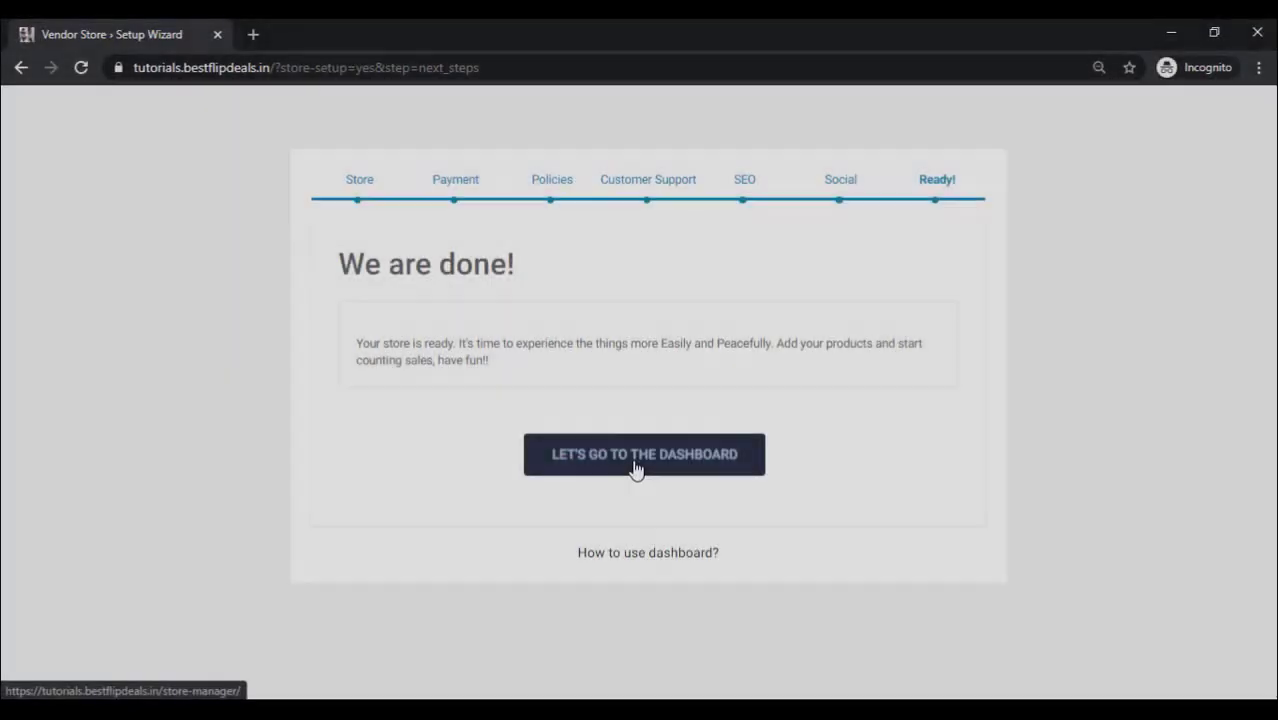
{"action": "left_click", "coordinate": [634, 466]}
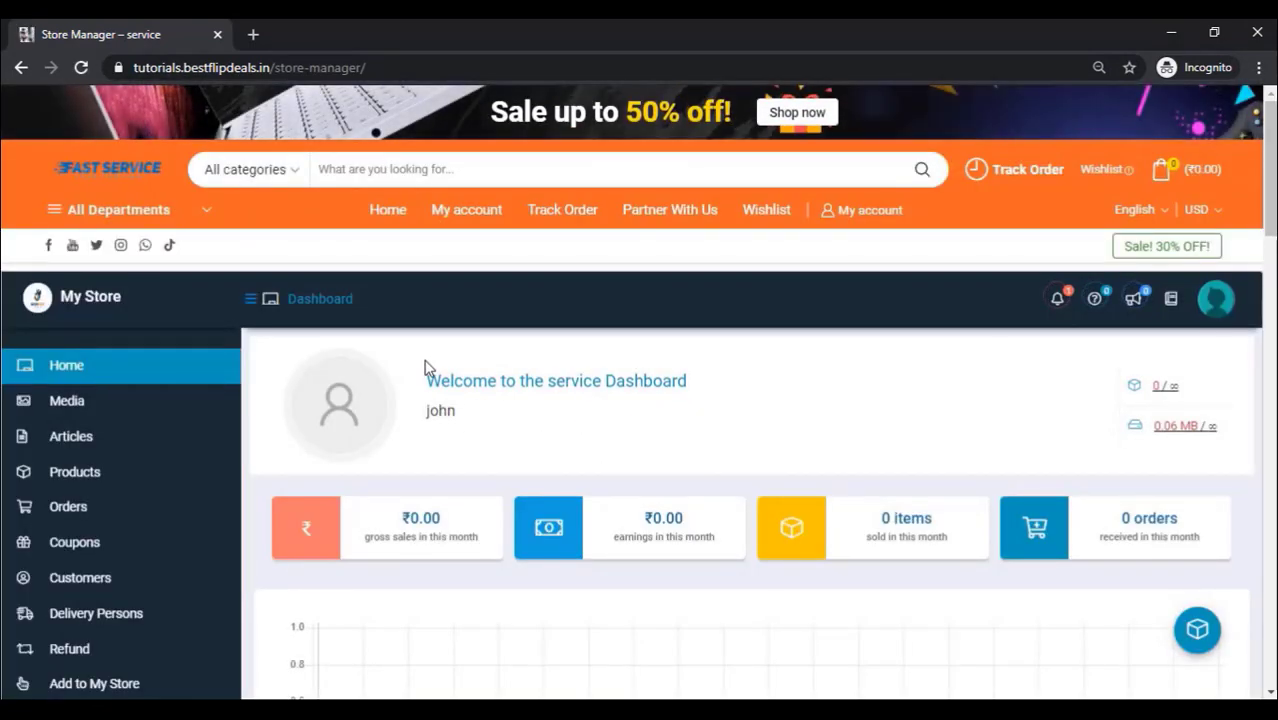
Step: View the vendor's empty Products list and start a new product
{"action": "scroll", "coordinate": [428, 366], "scroll_direction": "down", "scroll_amount": 2}
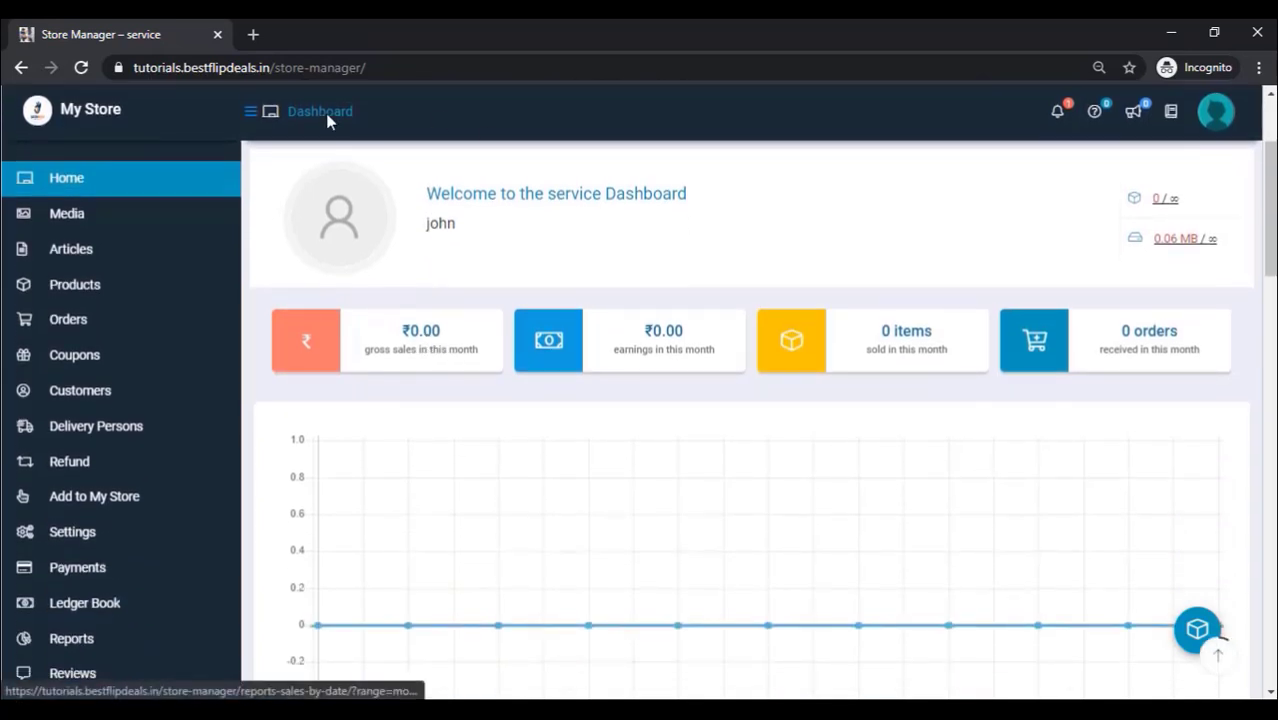
{"action": "mouse_move", "coordinate": [62, 298]}
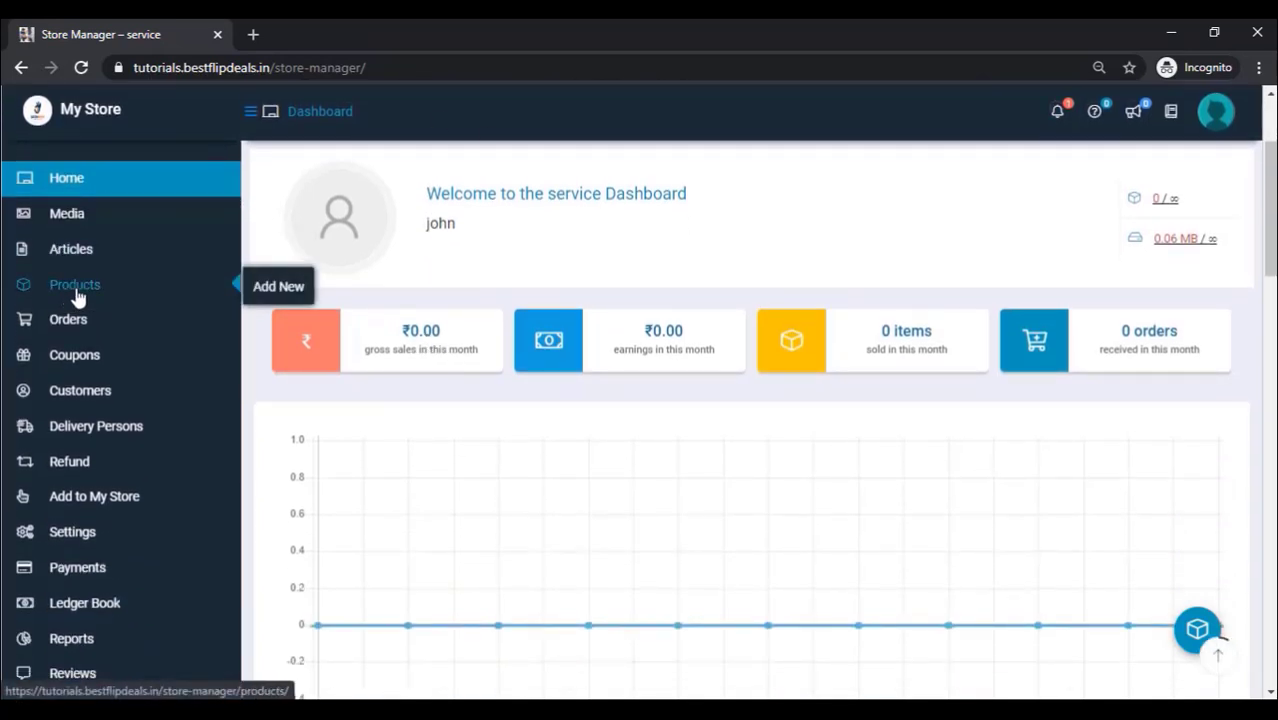
{"action": "left_click", "coordinate": [85, 296]}
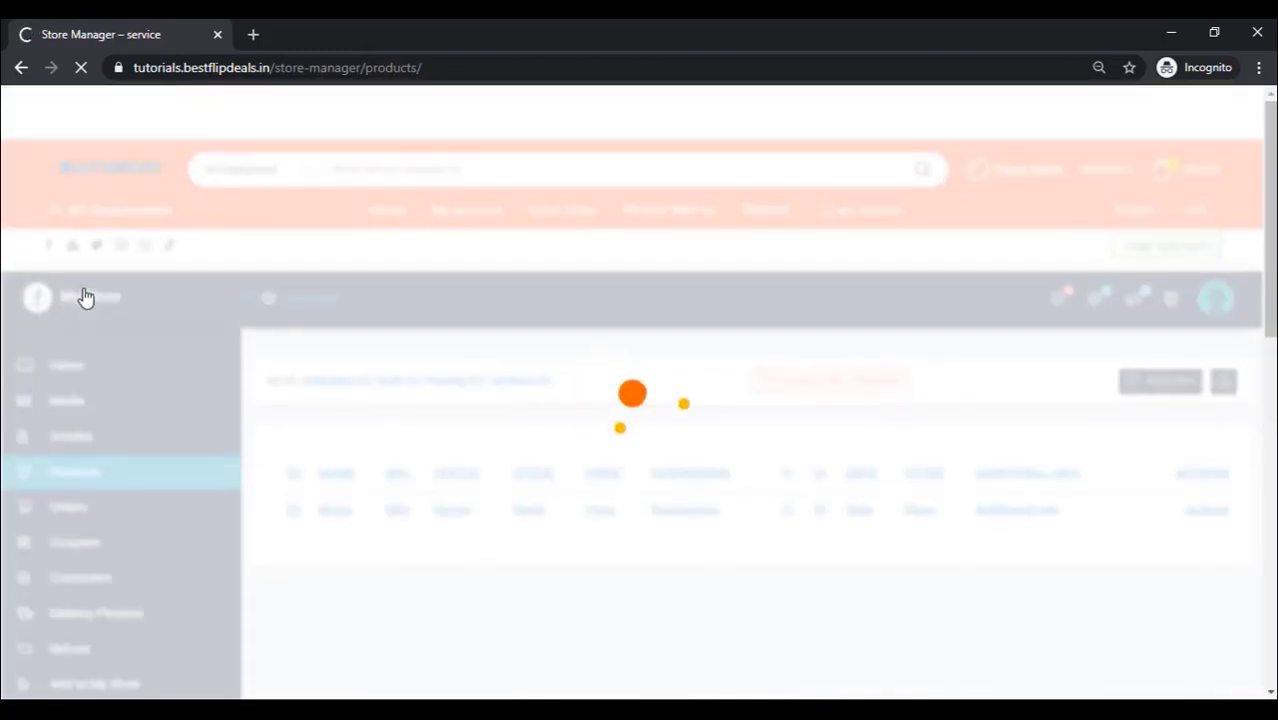
{"action": "scroll", "coordinate": [470, 167], "scroll_direction": "down", "scroll_amount": 1}
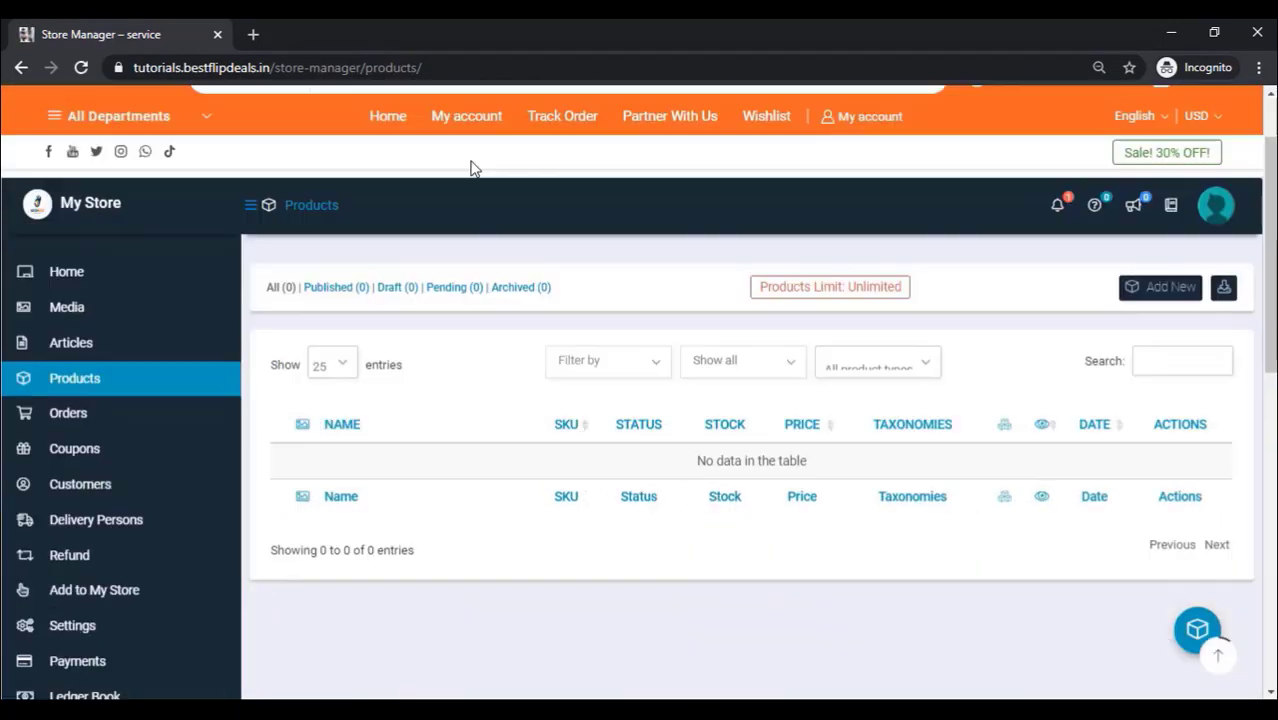
{"action": "left_click", "coordinate": [1160, 289]}
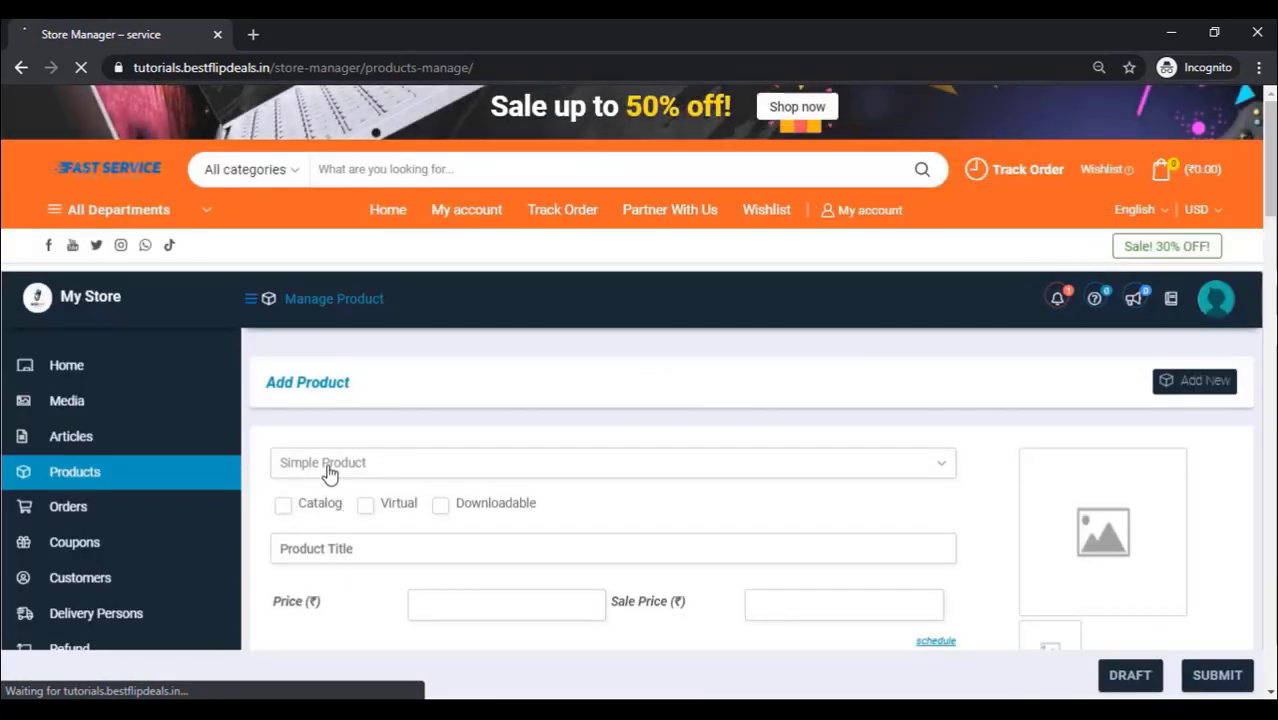
Step: Make the new product a Variable Product titled 'Tv Service'
{"action": "left_click", "coordinate": [327, 466]}
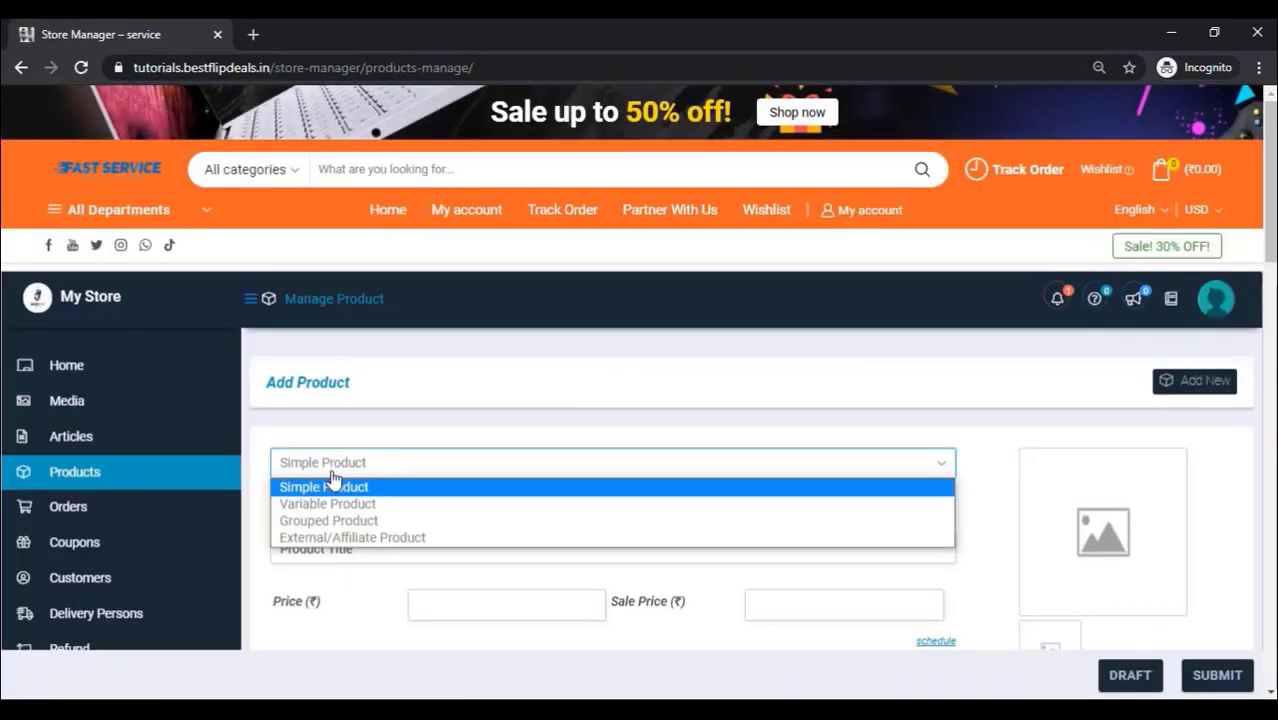
{"action": "left_click", "coordinate": [332, 504]}
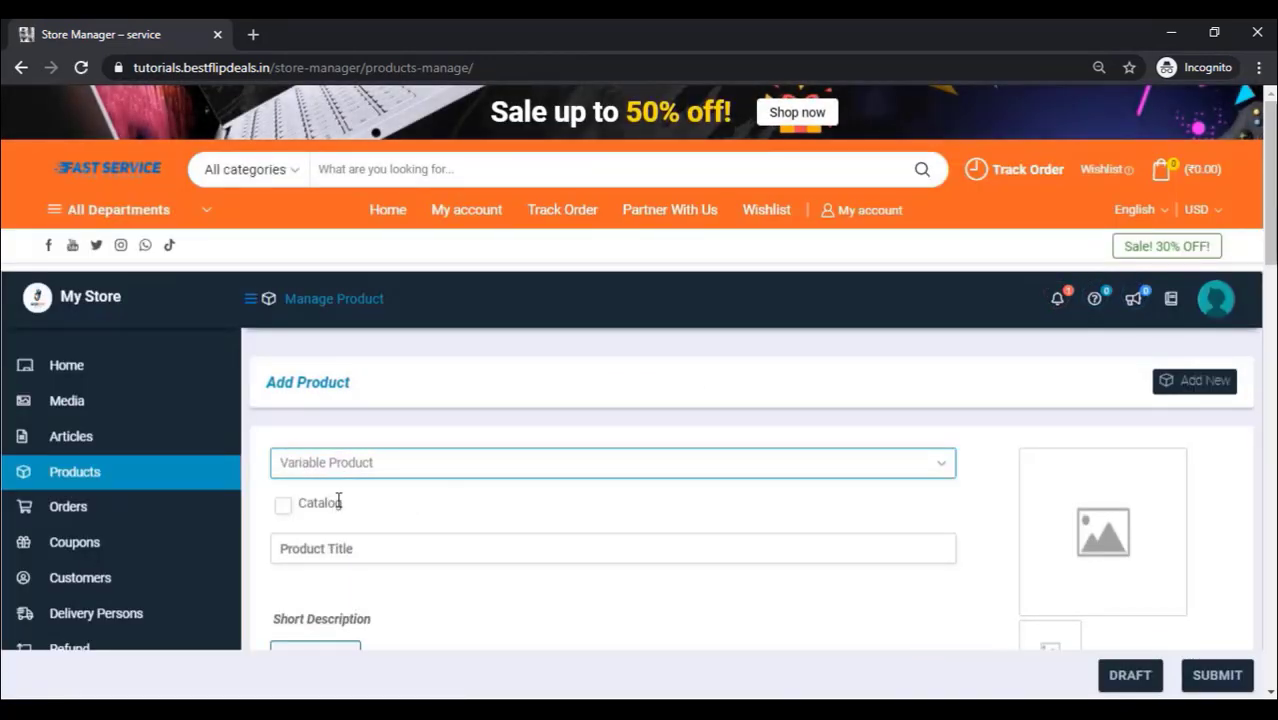
{"action": "scroll", "coordinate": [385, 480], "scroll_direction": "down", "scroll_amount": 2}
{"action": "left_click", "coordinate": [306, 362]}
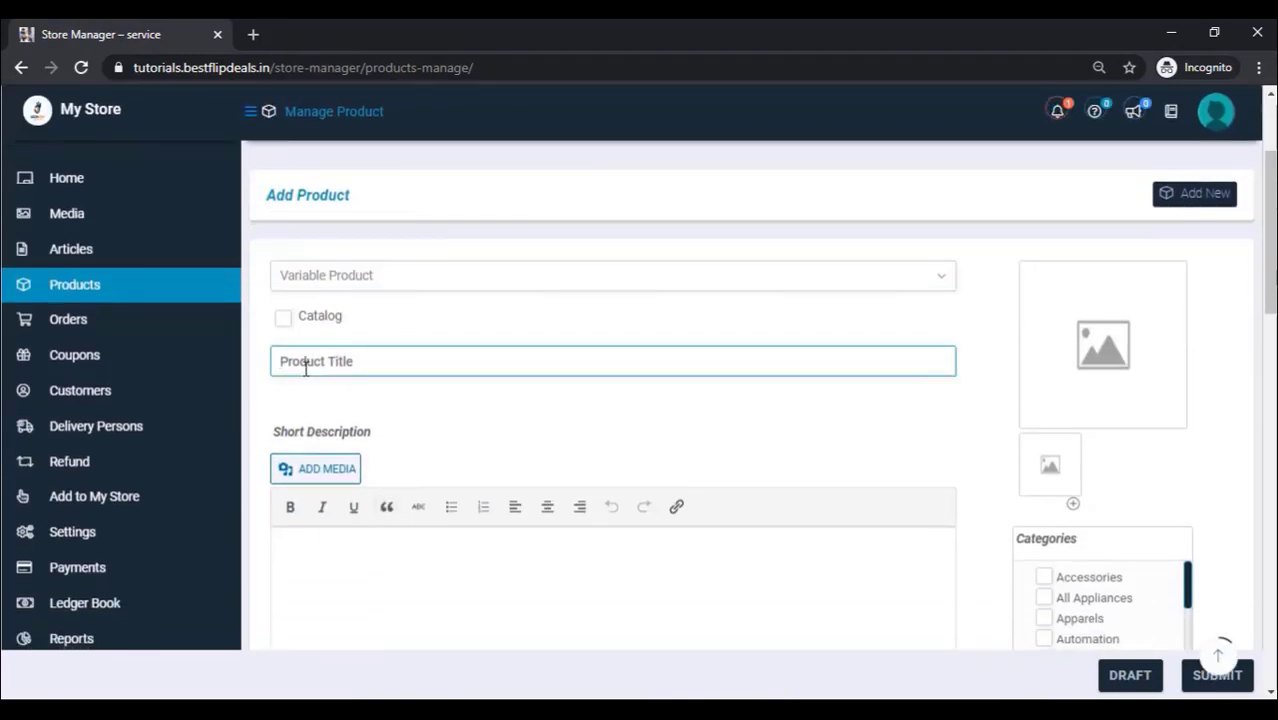
{"action": "type", "text": "T"}
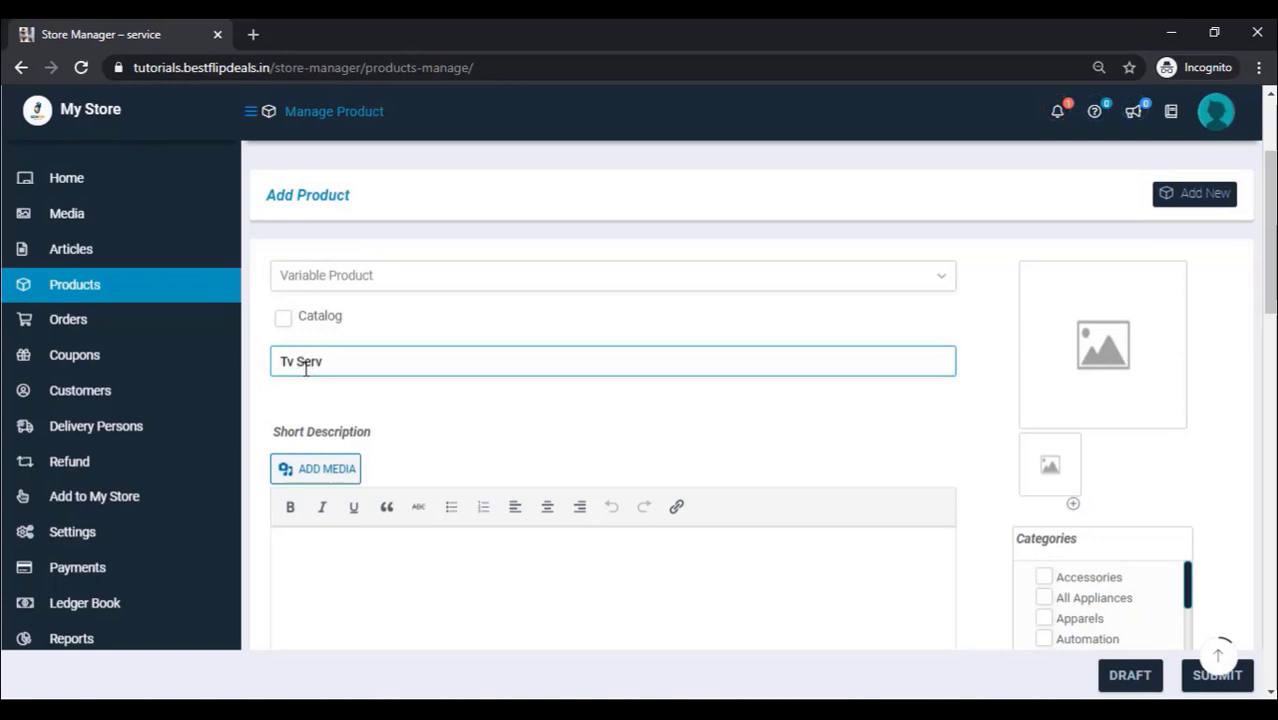
{"action": "type", "text": "v Service"}
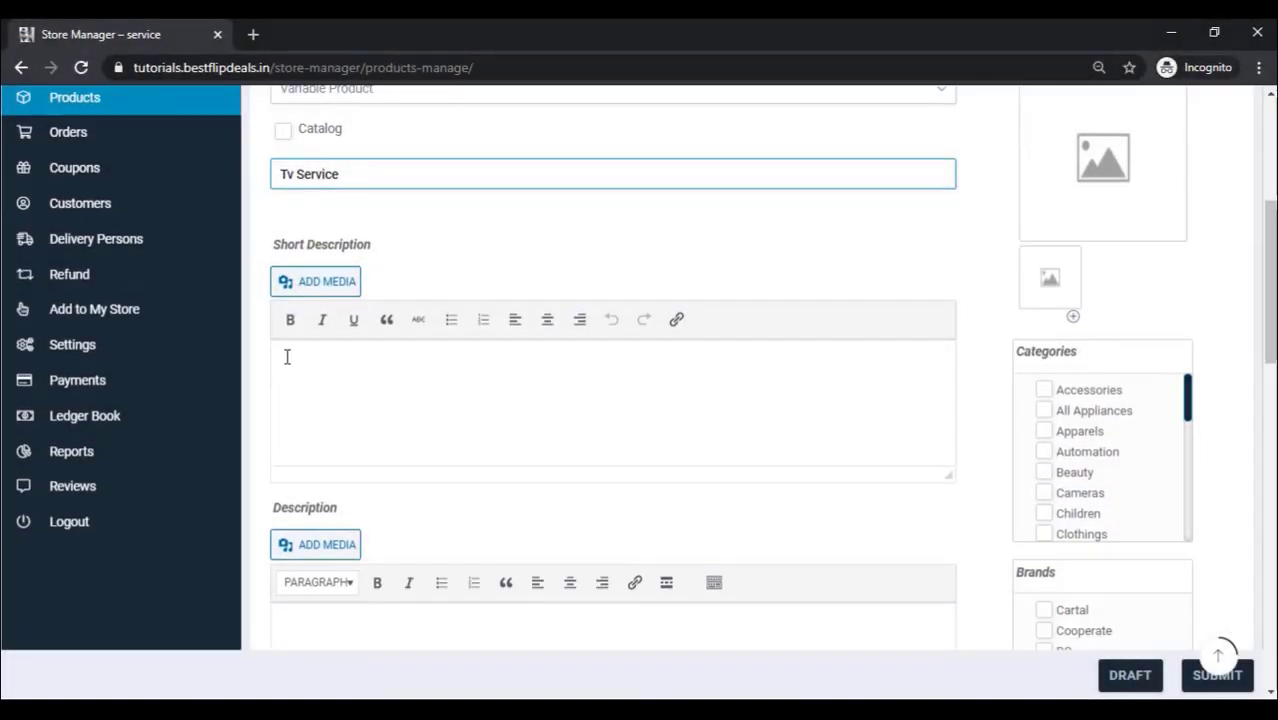
Step: Paste the LED TV repair text as plain text into the short and full descriptions
{"action": "left_click", "coordinate": [287, 357]}
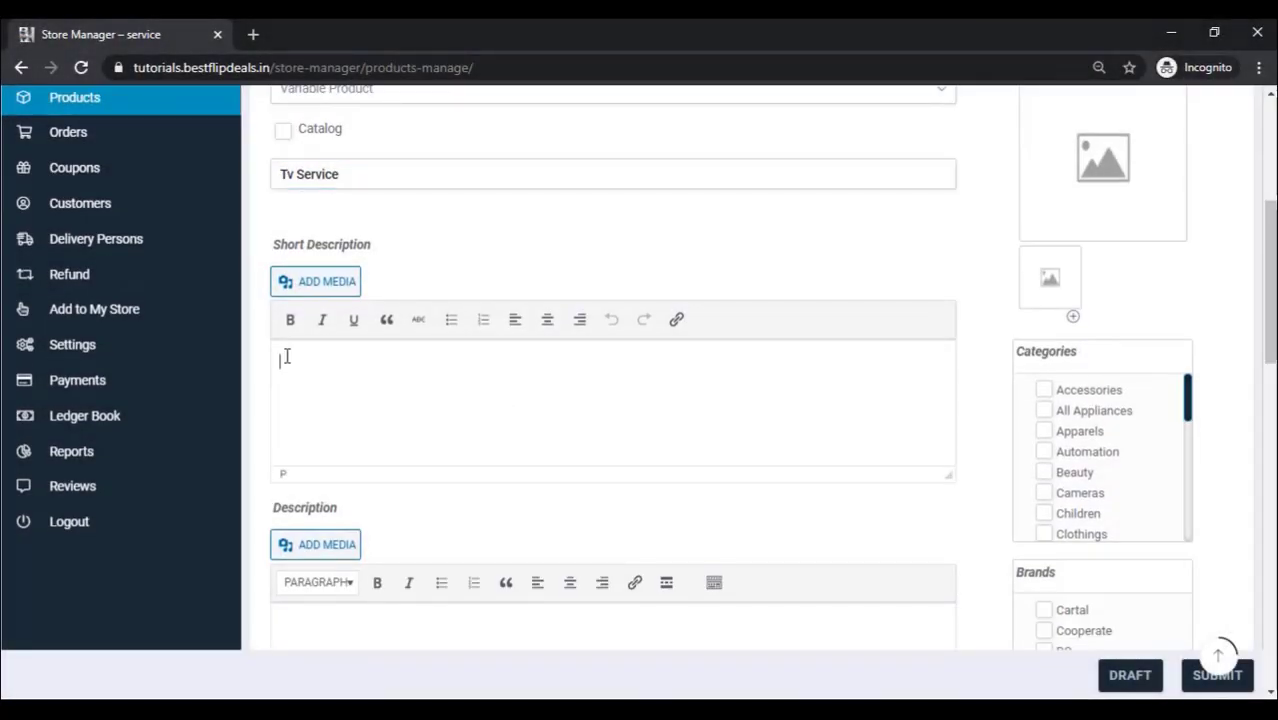
{"action": "right_click", "coordinate": [287, 357]}
{"action": "left_click", "coordinate": [358, 527]}
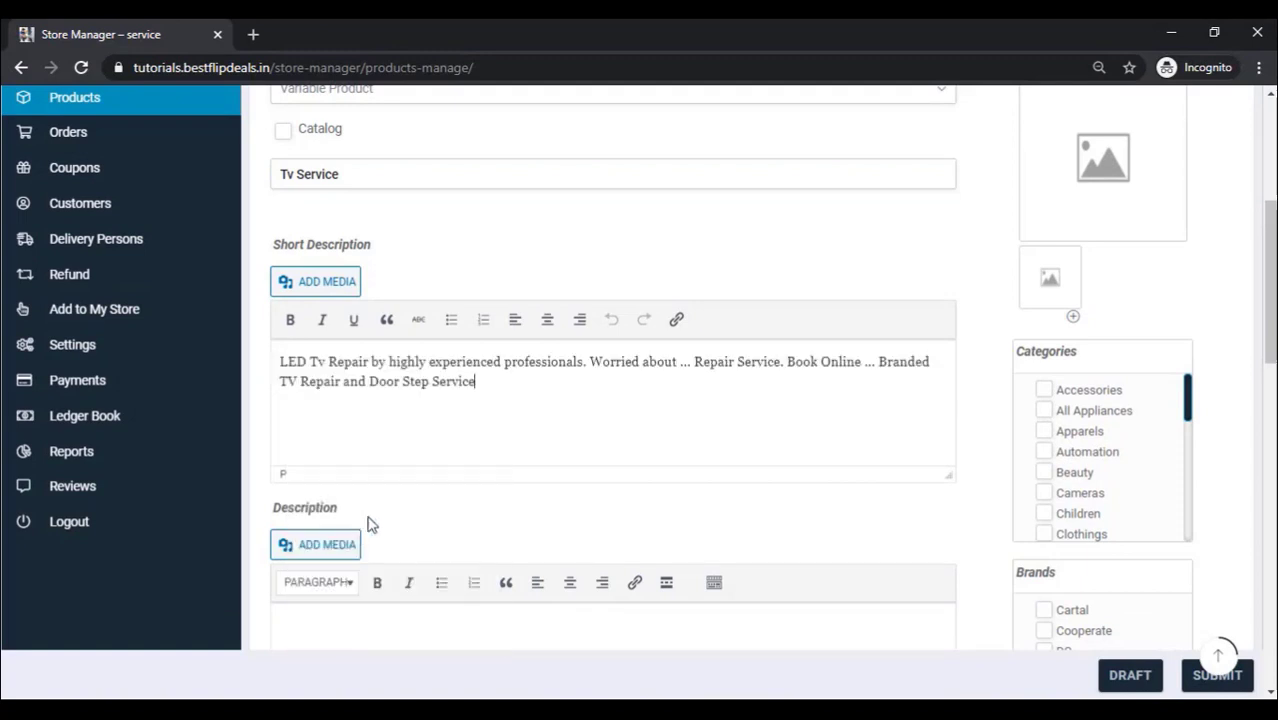
{"action": "scroll", "coordinate": [422, 477], "scroll_direction": "down", "scroll_amount": 3}
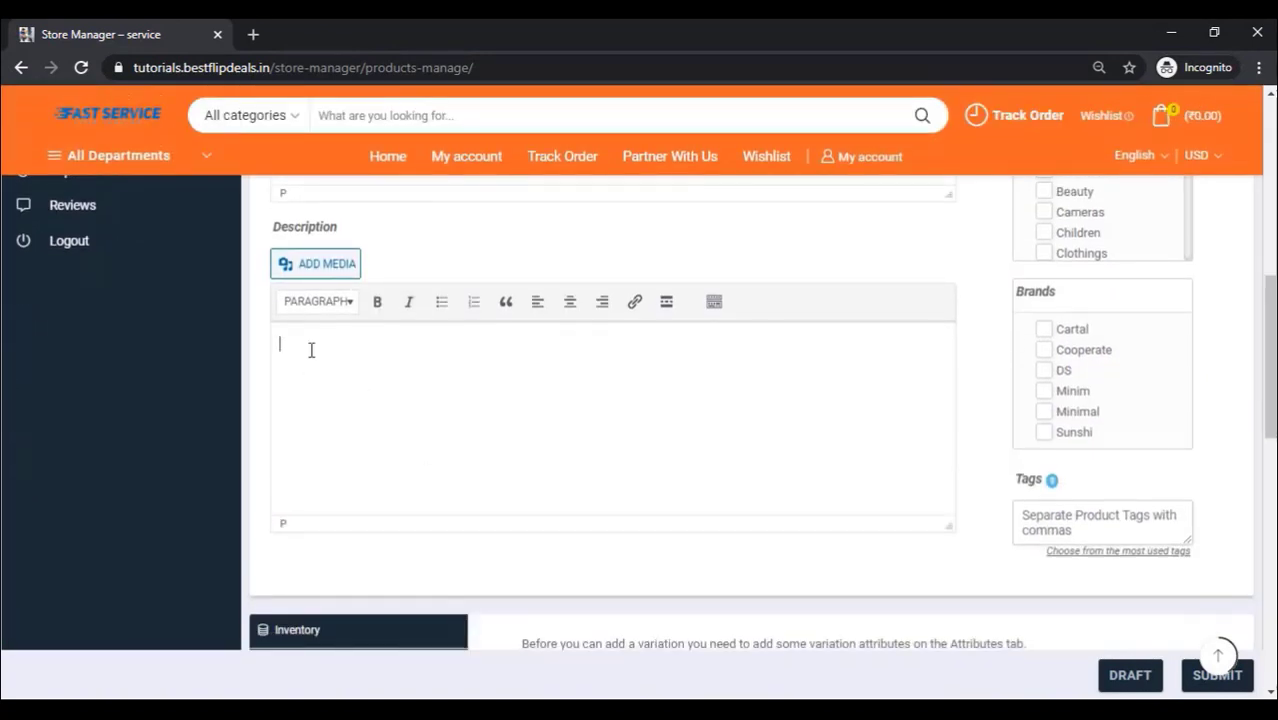
{"action": "right_click", "coordinate": [311, 350]}
{"action": "left_click", "coordinate": [385, 519]}
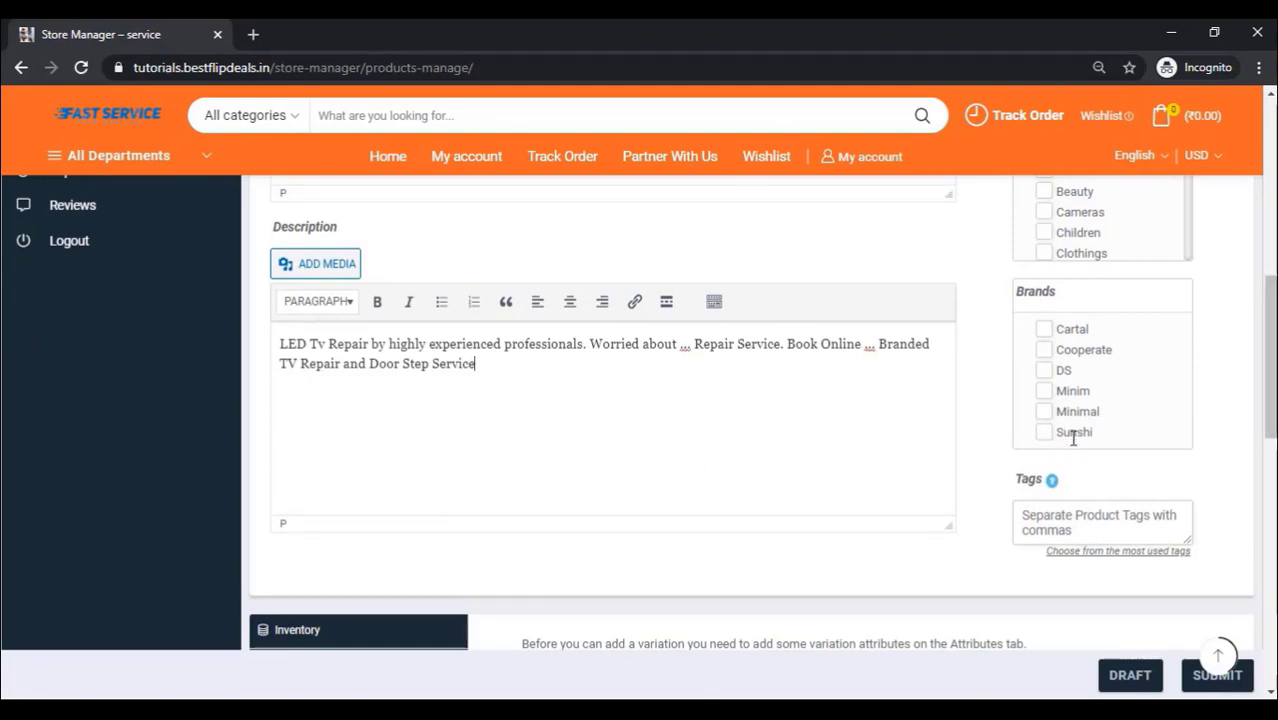
{"action": "scroll", "coordinate": [1073, 437], "scroll_direction": "down", "scroll_amount": 1}
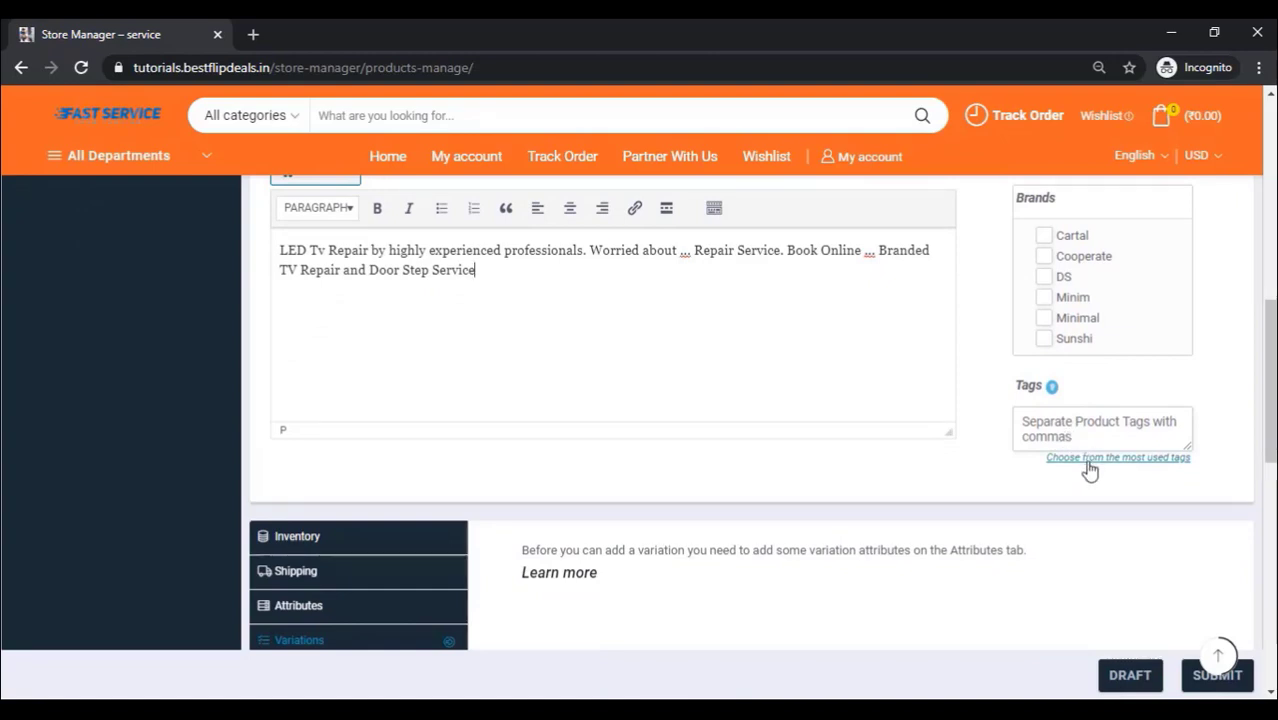
{"action": "scroll", "coordinate": [575, 558], "scroll_direction": "down", "scroll_amount": 2}
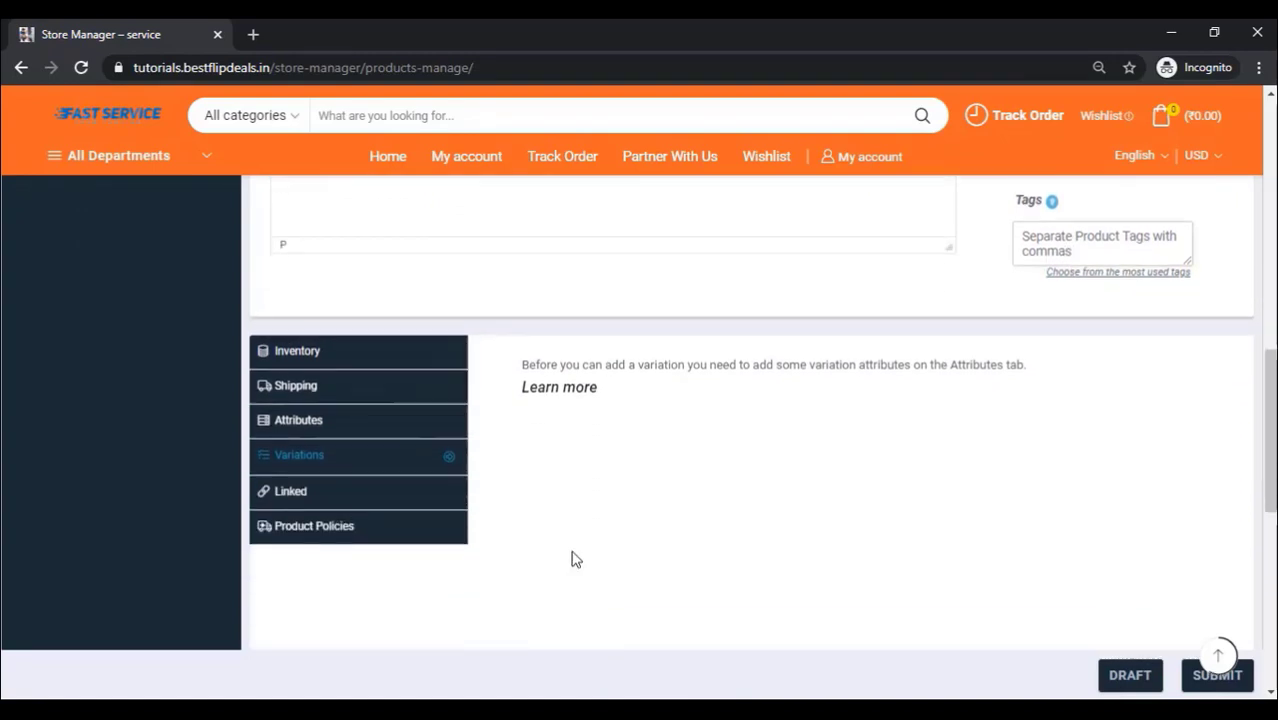
Step: Add a custom Issues attribute with values Display Problem, Sound Problem and Power issue
{"action": "left_click", "coordinate": [341, 425]}
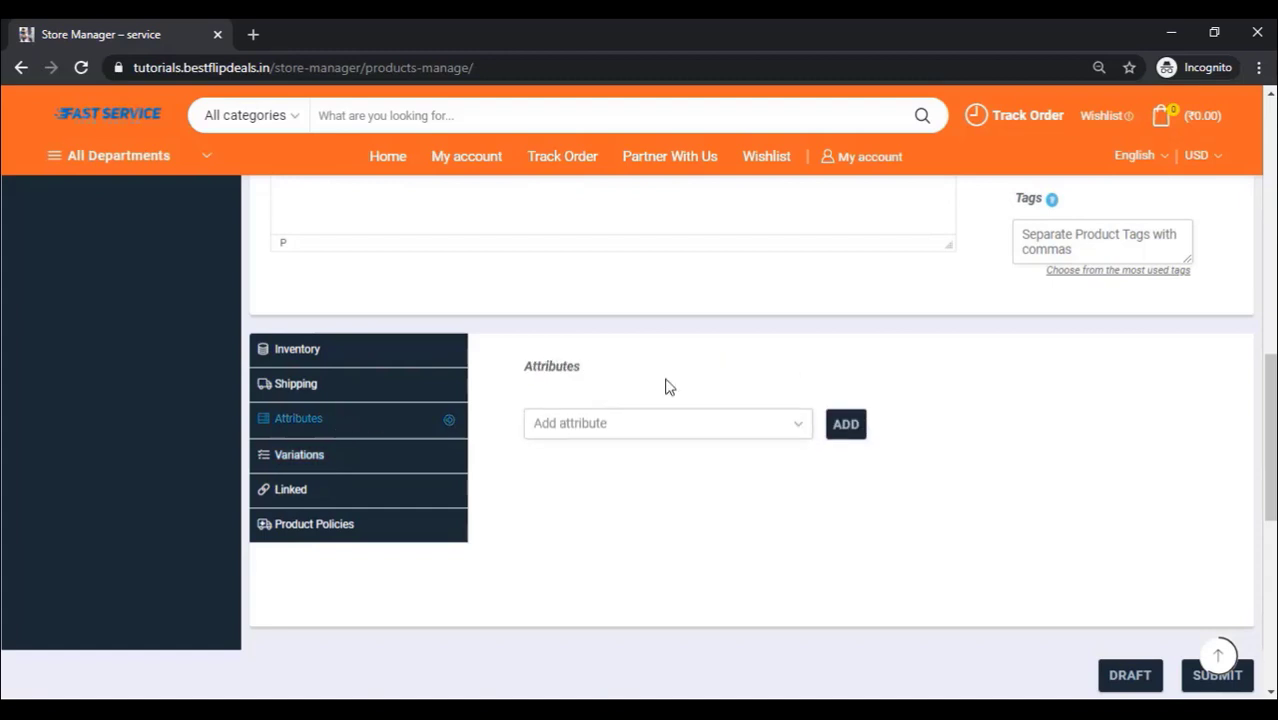
{"action": "left_click", "coordinate": [618, 436]}
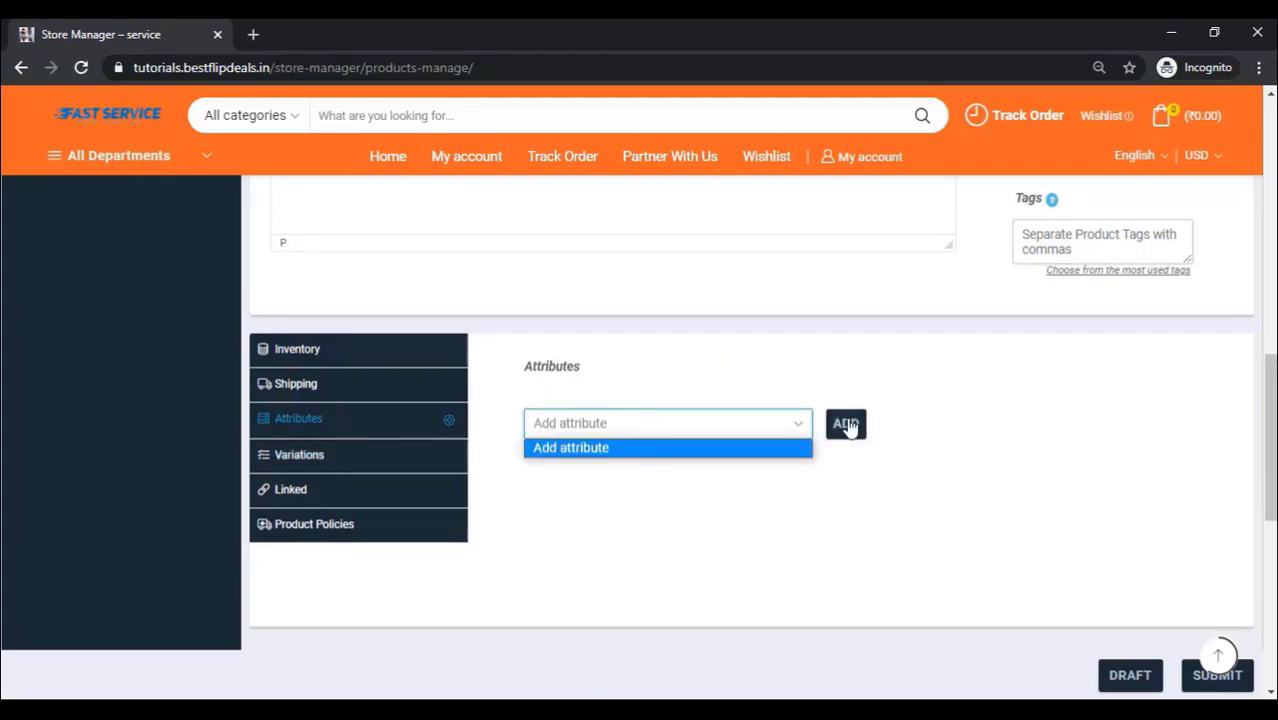
{"action": "left_click", "coordinate": [846, 424]}
{"action": "scroll", "coordinate": [714, 452], "scroll_direction": "down", "scroll_amount": 1}
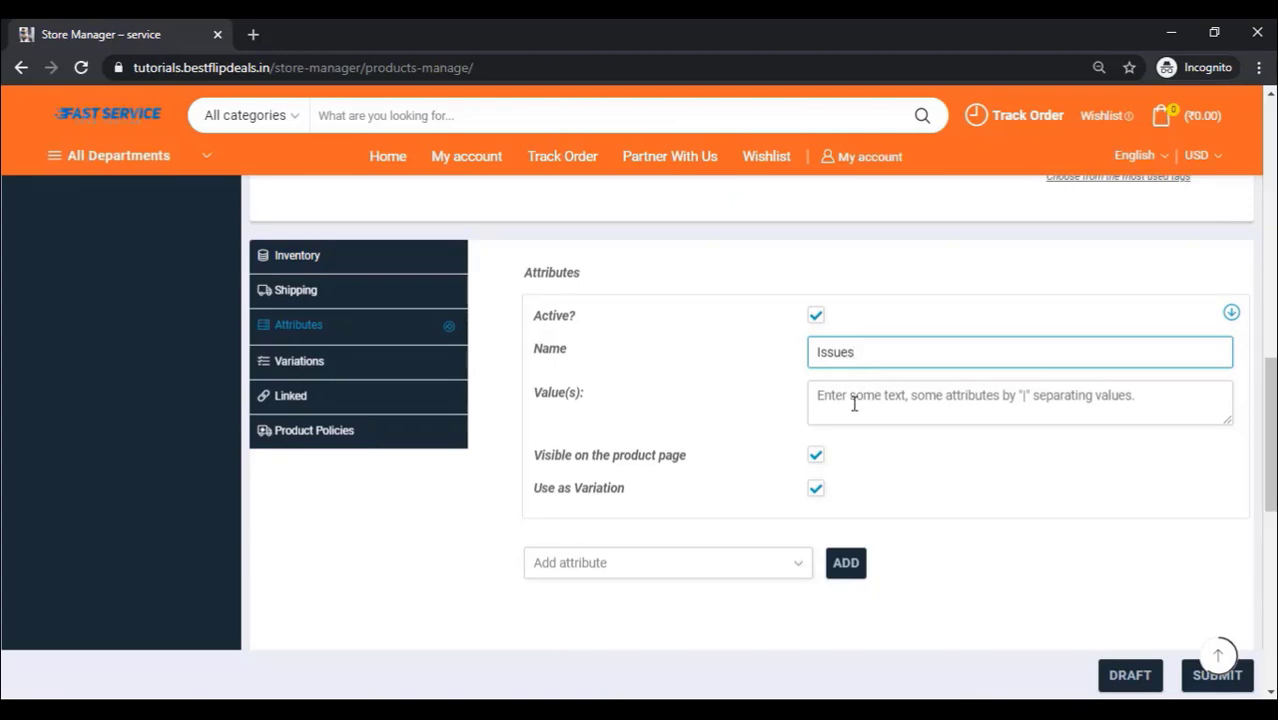
{"action": "left_click", "coordinate": [854, 402]}
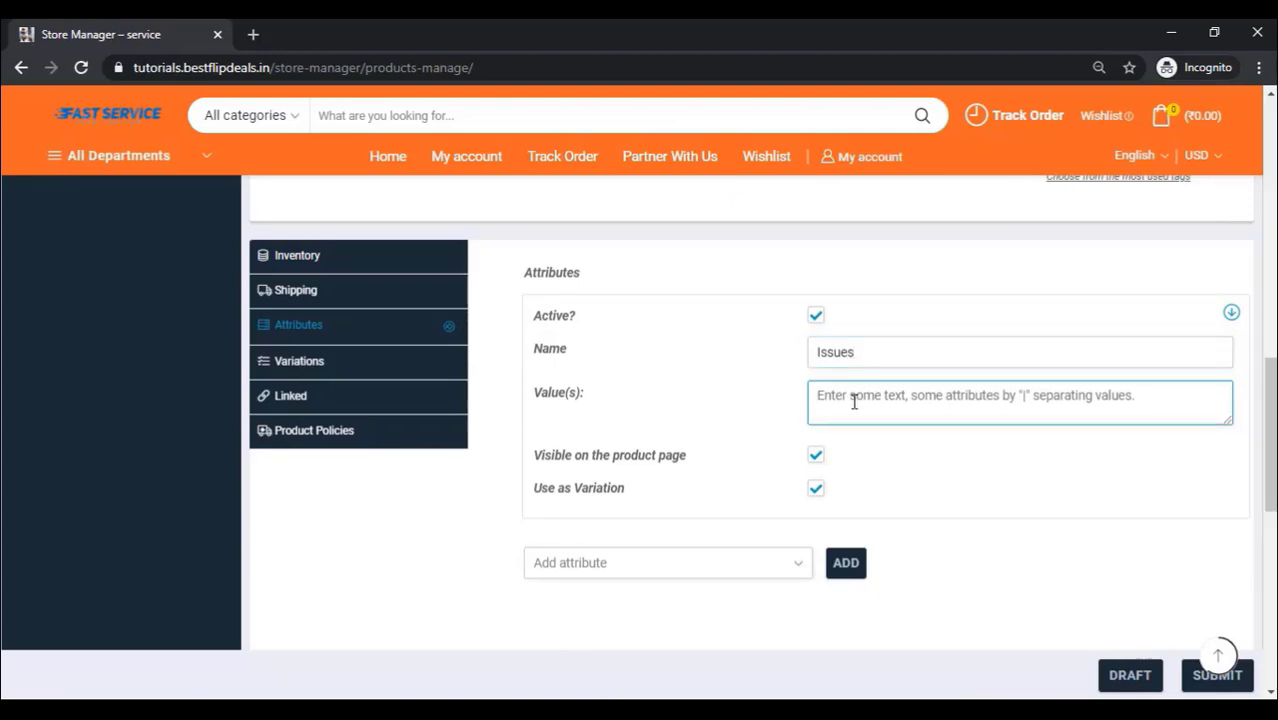
{"action": "type", "text": "Display Problem"}
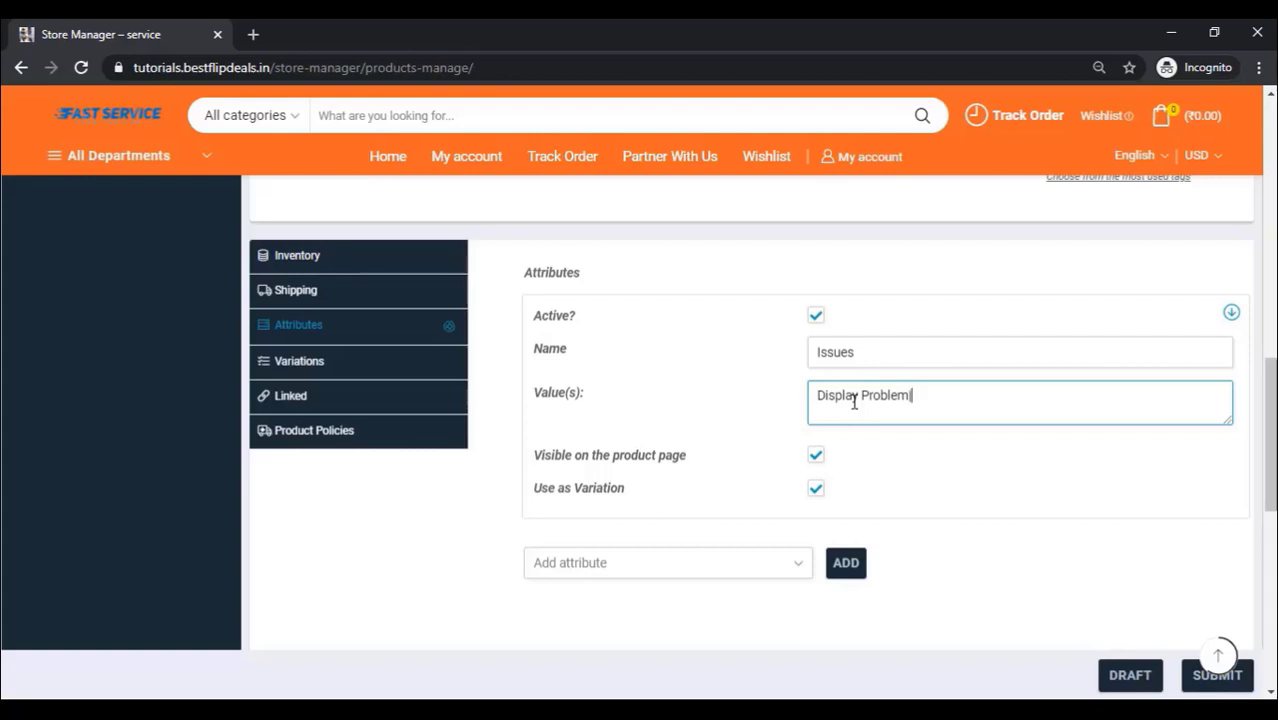
{"action": "type", "text": "ou"}
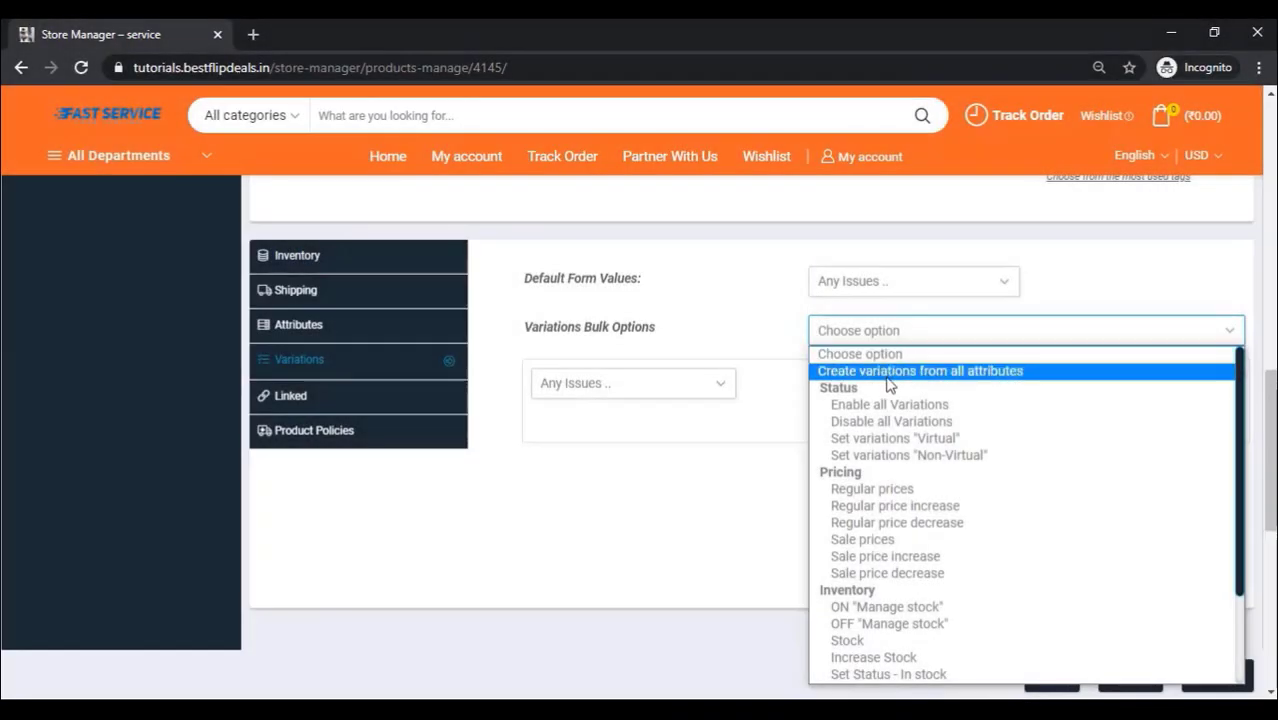
Step: Generate variations from all Issues attribute values
{"action": "left_click", "coordinate": [886, 373]}
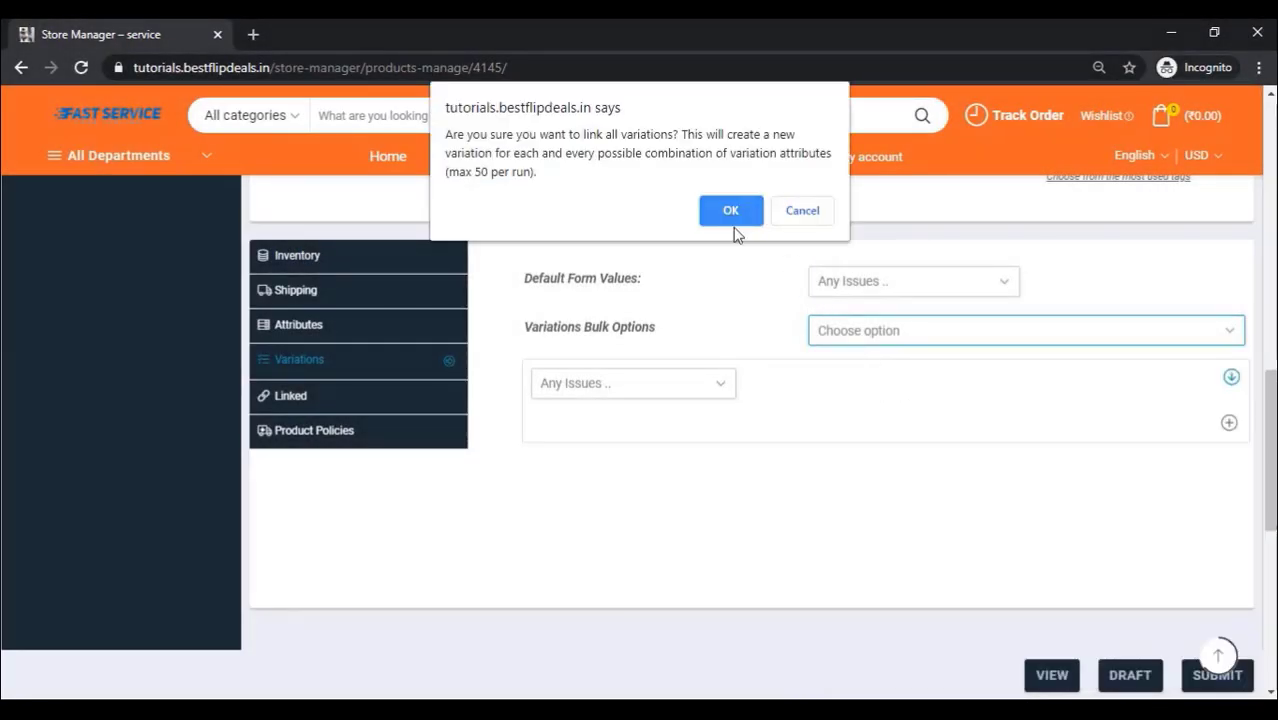
{"action": "left_click", "coordinate": [731, 212]}
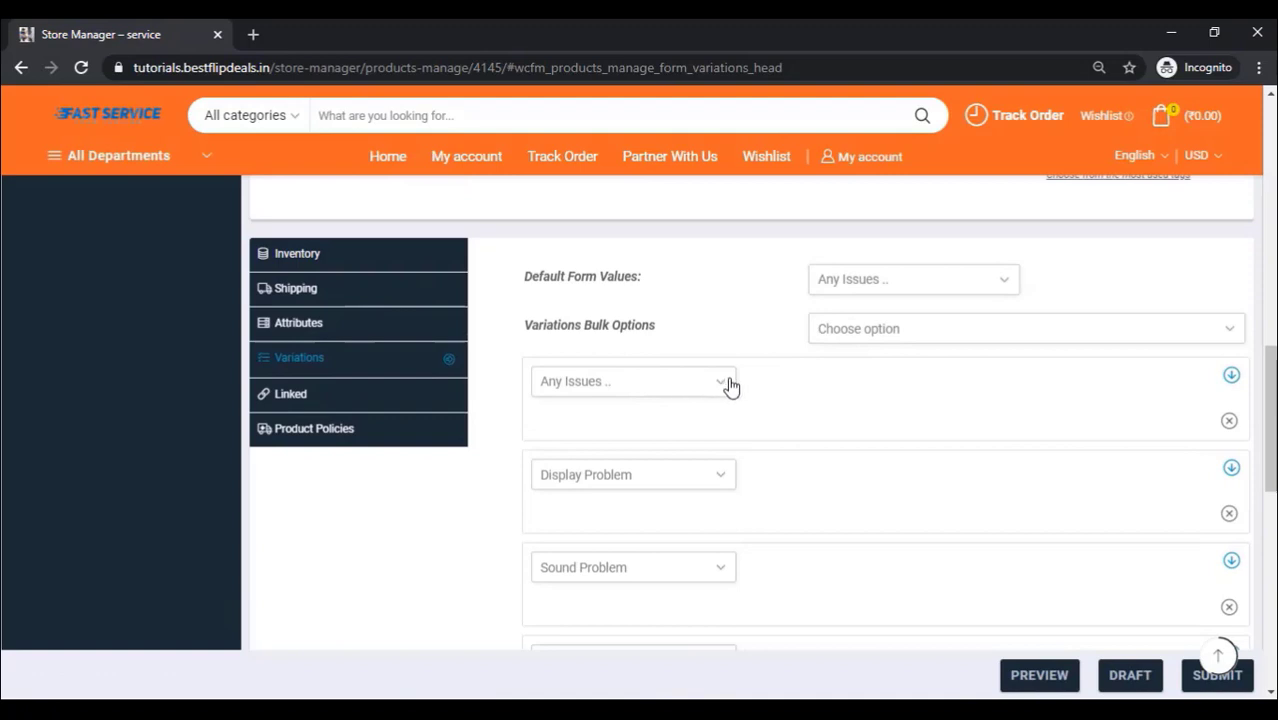
{"action": "scroll", "coordinate": [731, 386], "scroll_direction": "down", "scroll_amount": 1}
{"action": "scroll", "coordinate": [731, 386], "scroll_direction": "down", "scroll_amount": 1}
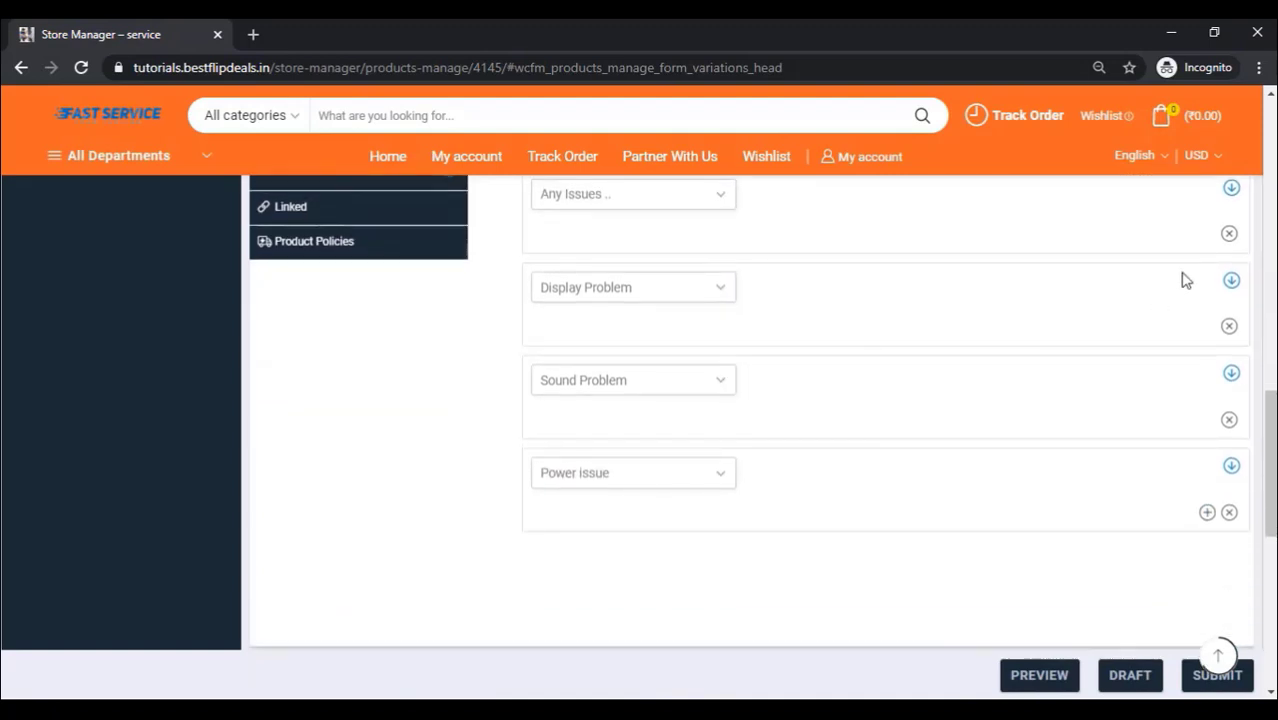
{"action": "scroll", "coordinate": [1022, 322], "scroll_direction": "up", "scroll_amount": 1}
Step: Delete the catch-all Any Issues variation
{"action": "left_click", "coordinate": [1230, 328]}
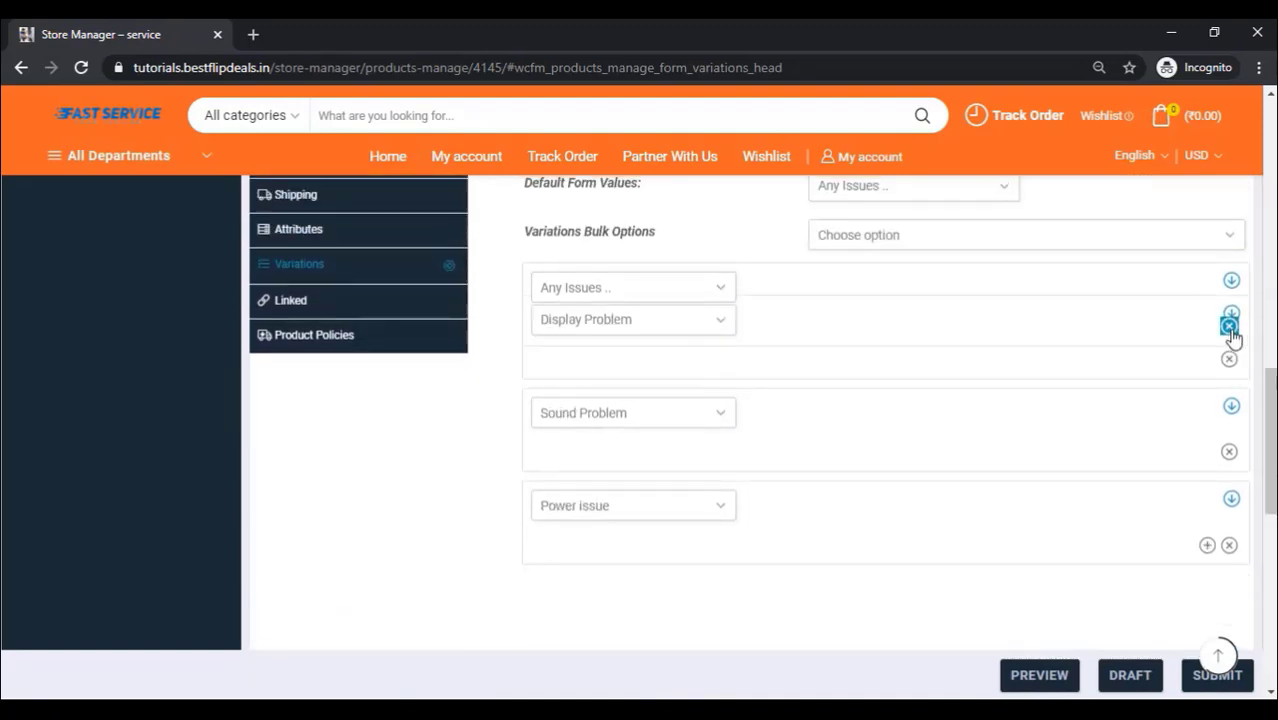
{"action": "left_click", "coordinate": [1230, 328]}
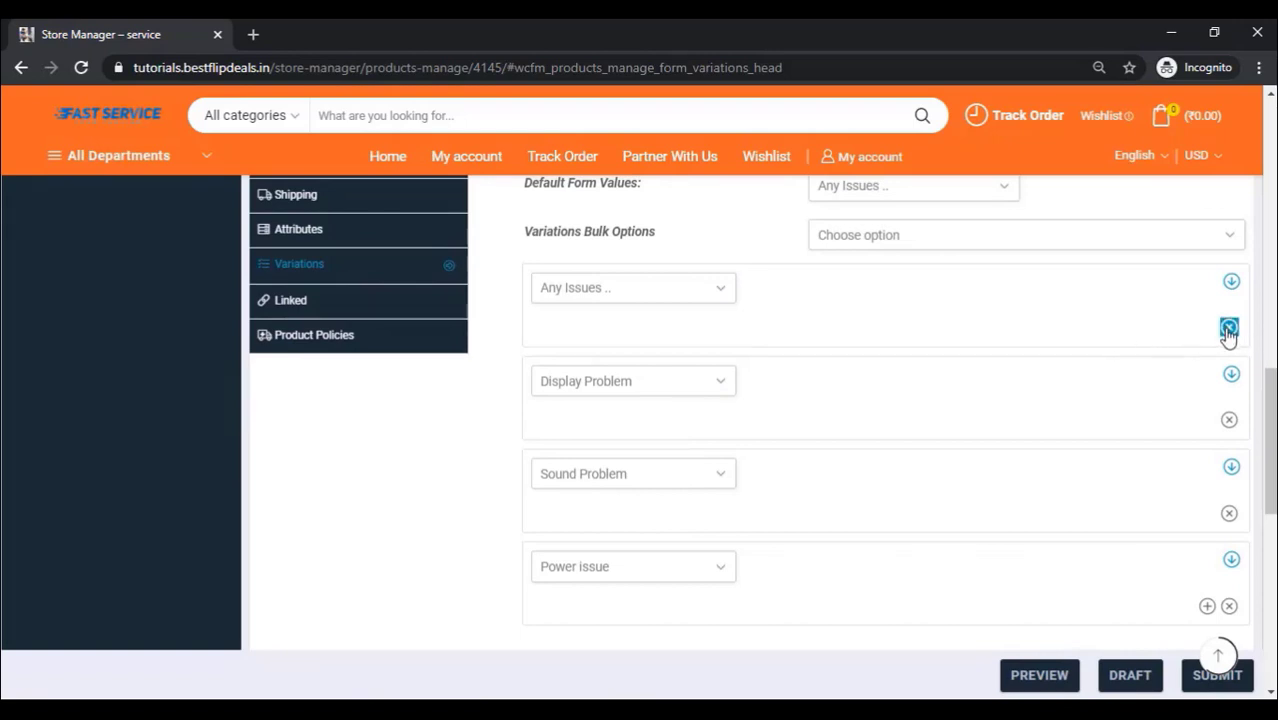
{"action": "left_click", "coordinate": [732, 192]}
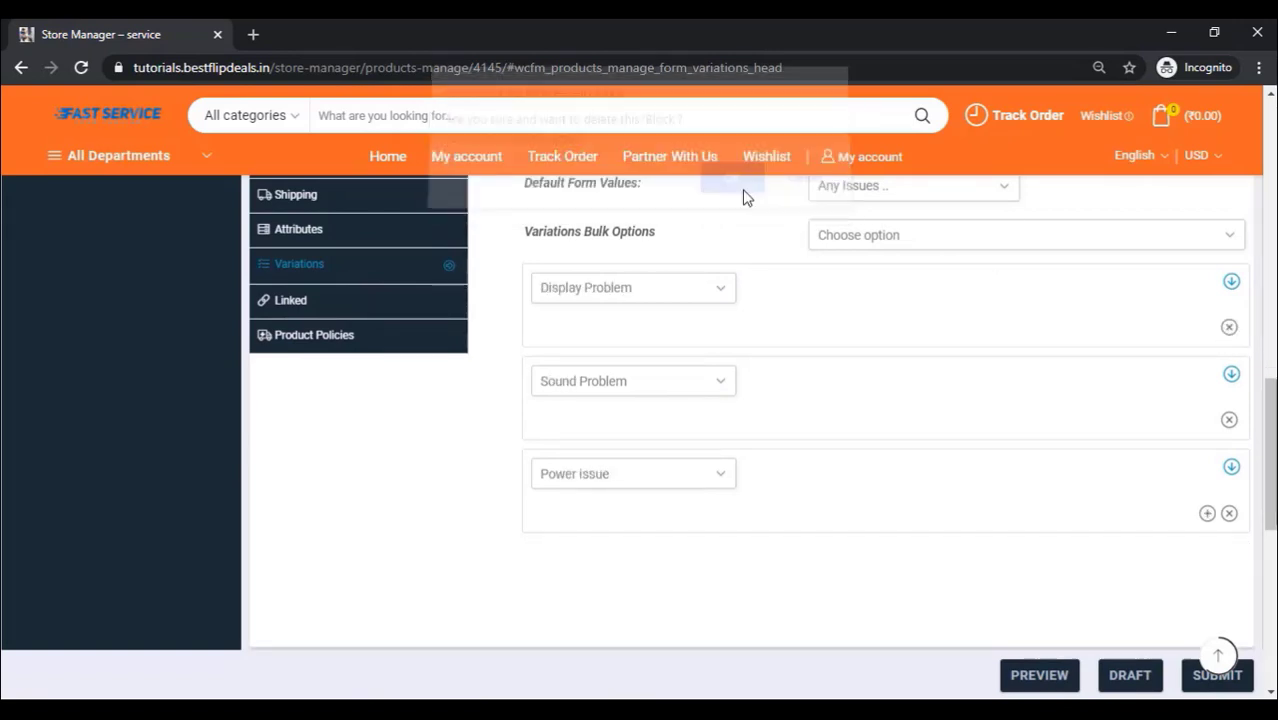
{"action": "left_click", "coordinate": [1231, 284]}
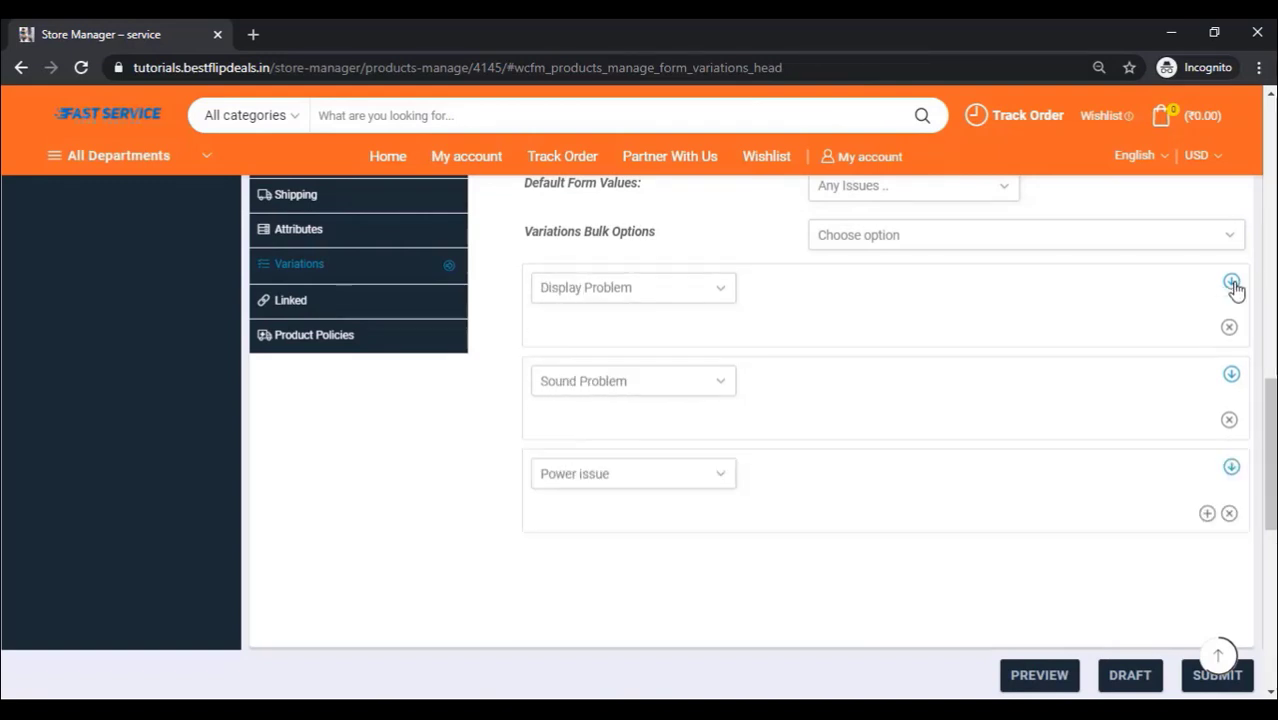
Step: Give the Display Problem variation a ₹500 and Sound Problem a ₹750 regular price
{"action": "left_click", "coordinate": [1232, 284]}
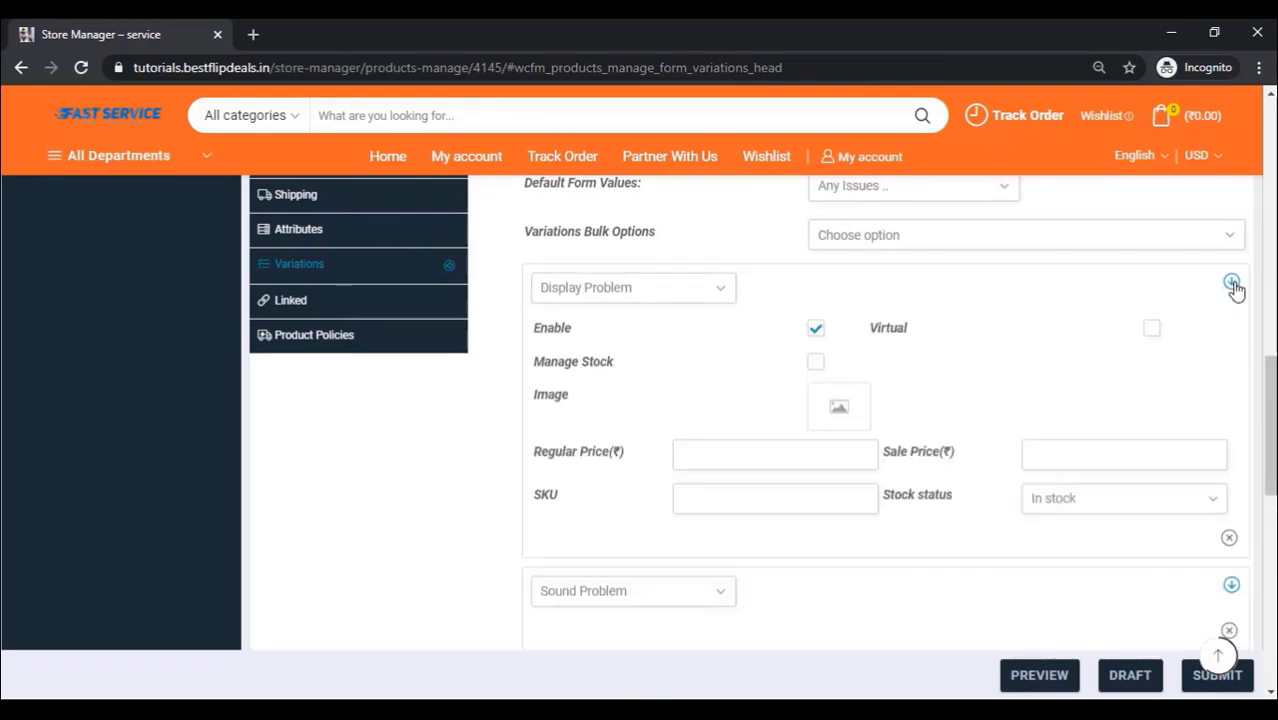
{"action": "scroll", "coordinate": [966, 325], "scroll_direction": "down", "scroll_amount": 2}
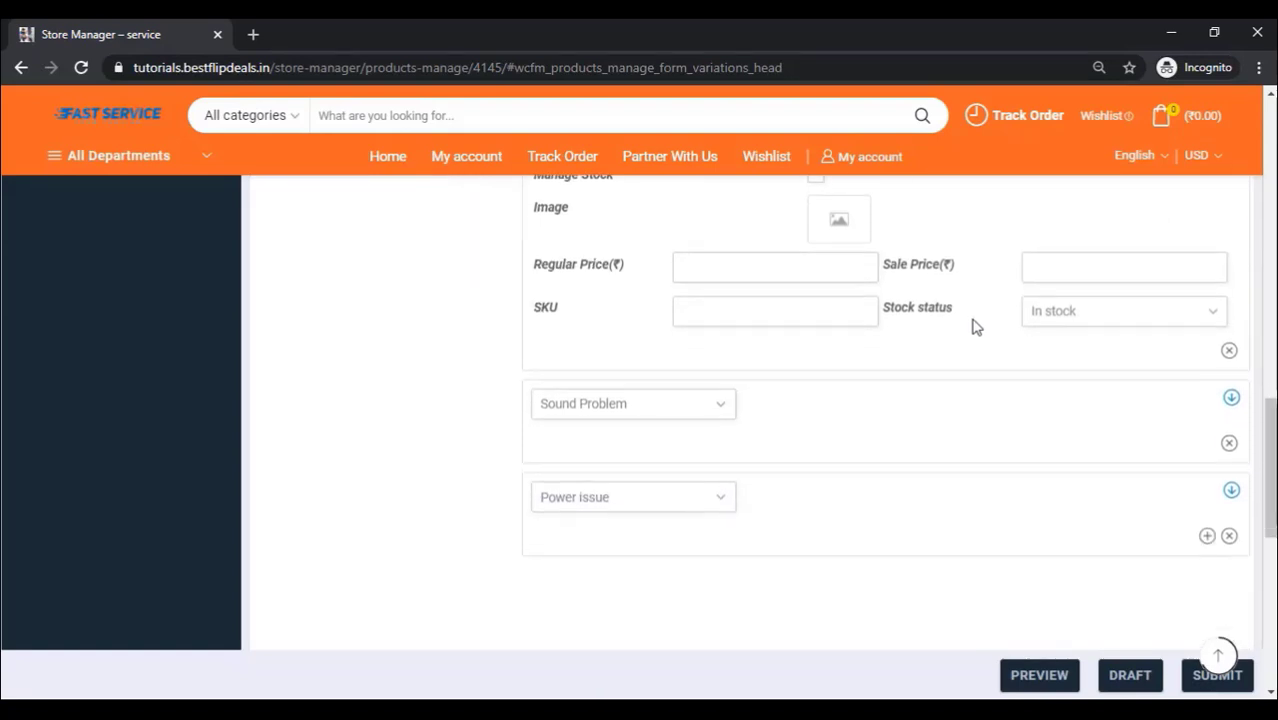
{"action": "left_click", "coordinate": [717, 267]}
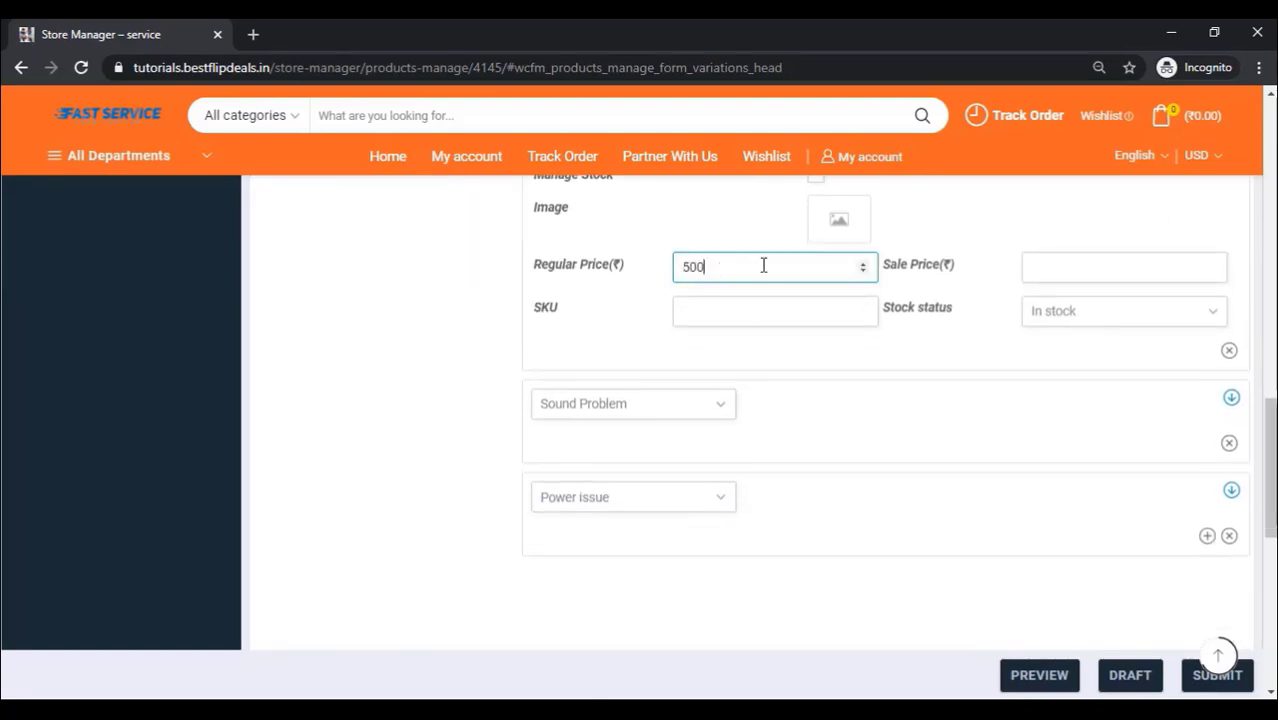
{"action": "scroll", "coordinate": [918, 307], "scroll_direction": "up", "scroll_amount": 2}
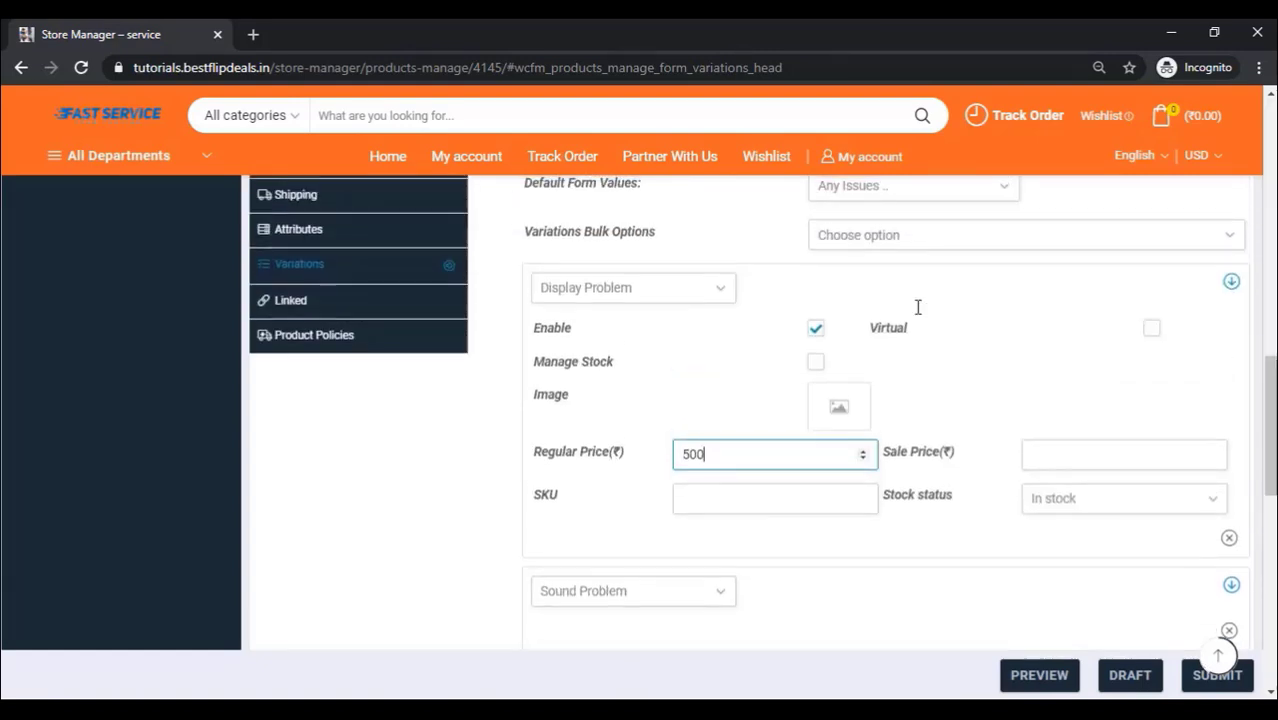
{"action": "scroll", "coordinate": [918, 307], "scroll_direction": "down", "scroll_amount": 3}
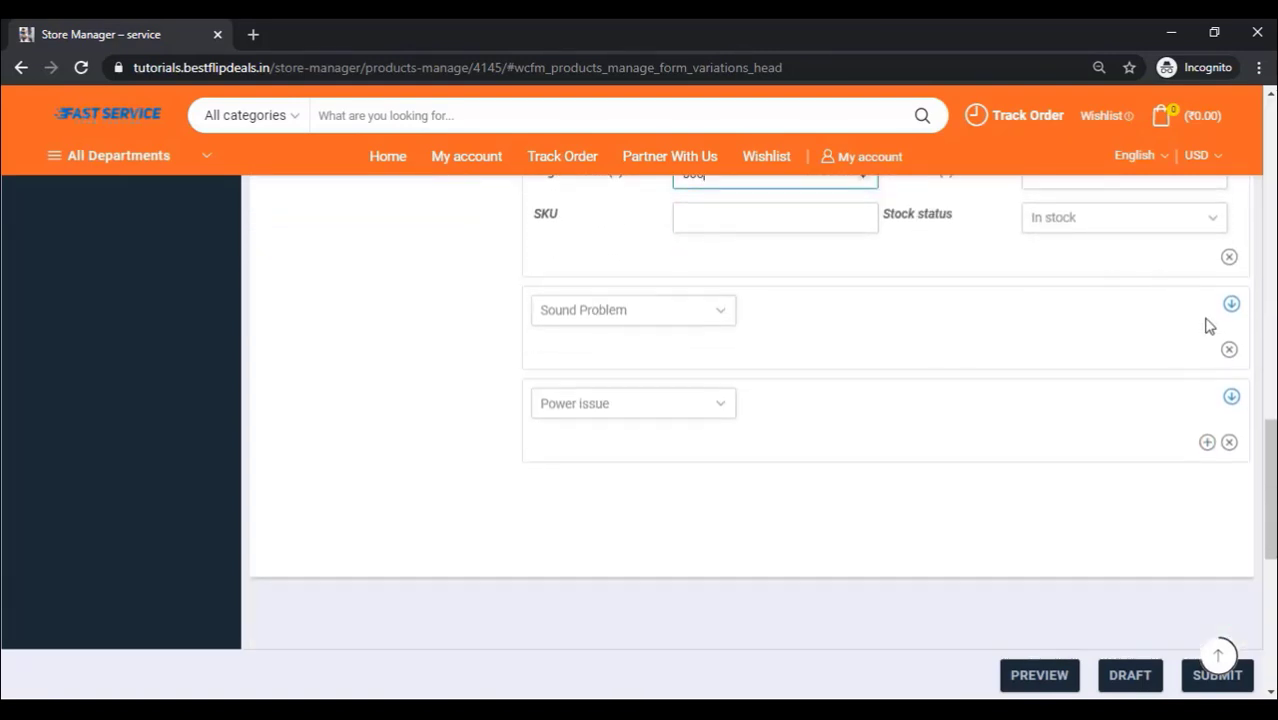
{"action": "left_click", "coordinate": [1231, 305]}
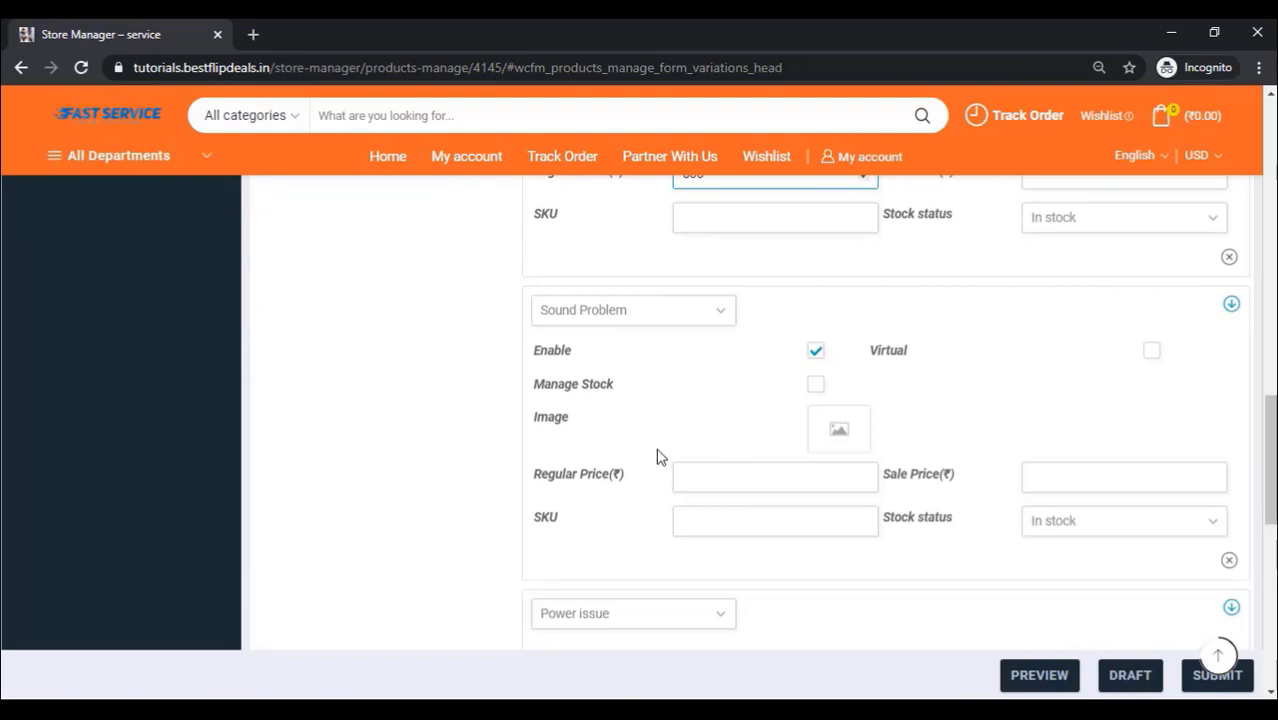
{"action": "scroll", "coordinate": [700, 375], "scroll_direction": "down", "scroll_amount": 2}
{"action": "left_click", "coordinate": [725, 292]}
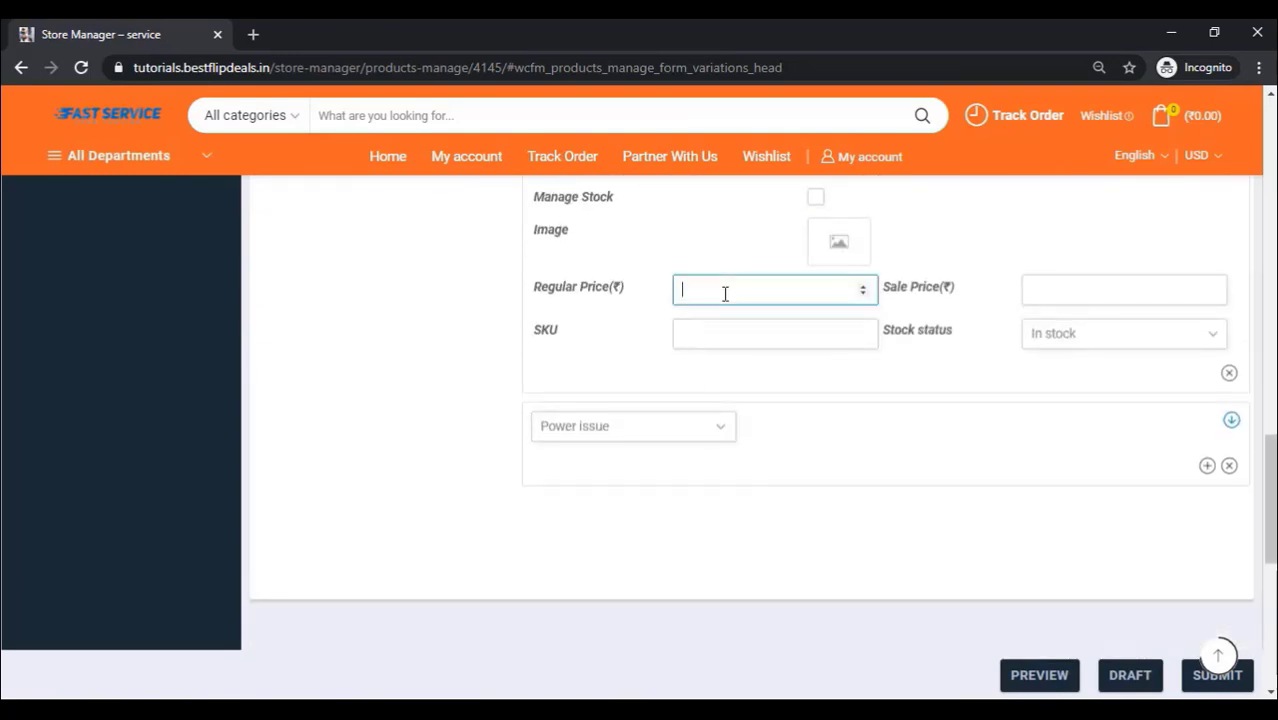
{"action": "type", "text": "750"}
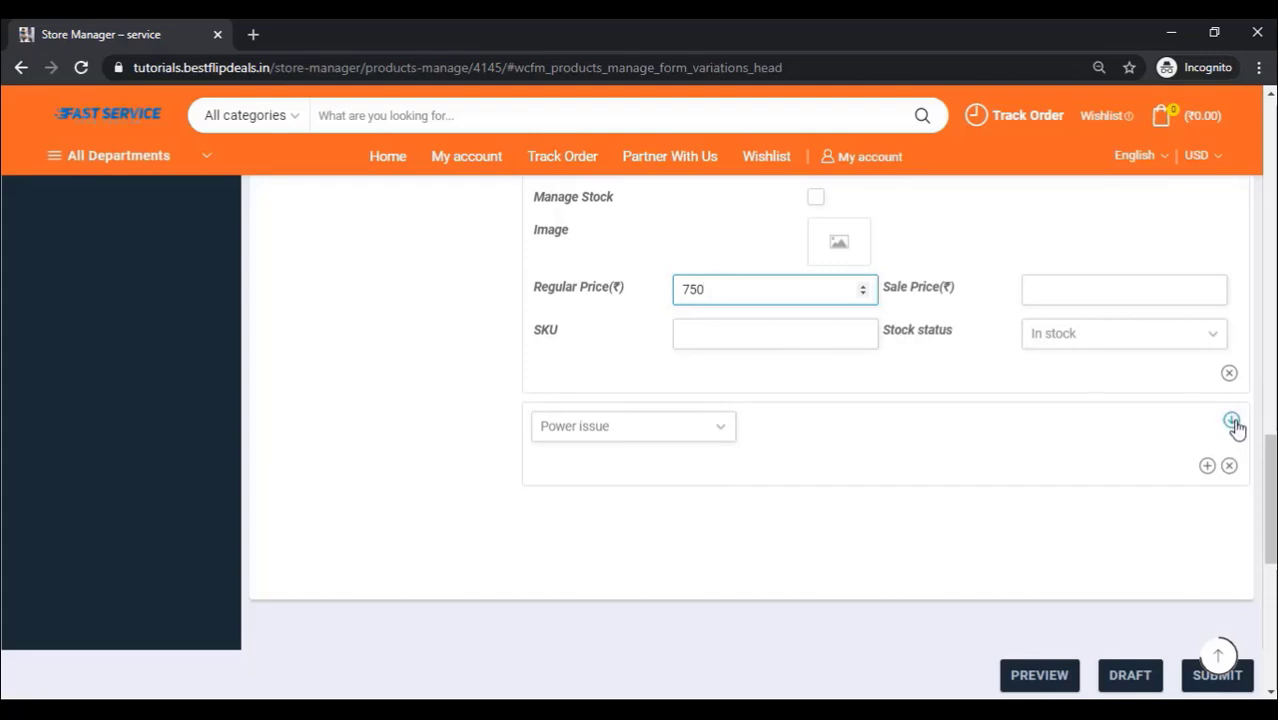
Step: Give the Power issue variation a ₹1200 regular price and save the product
{"action": "left_click", "coordinate": [1233, 422]}
{"action": "scroll", "coordinate": [881, 514], "scroll_direction": "down", "scroll_amount": 3}
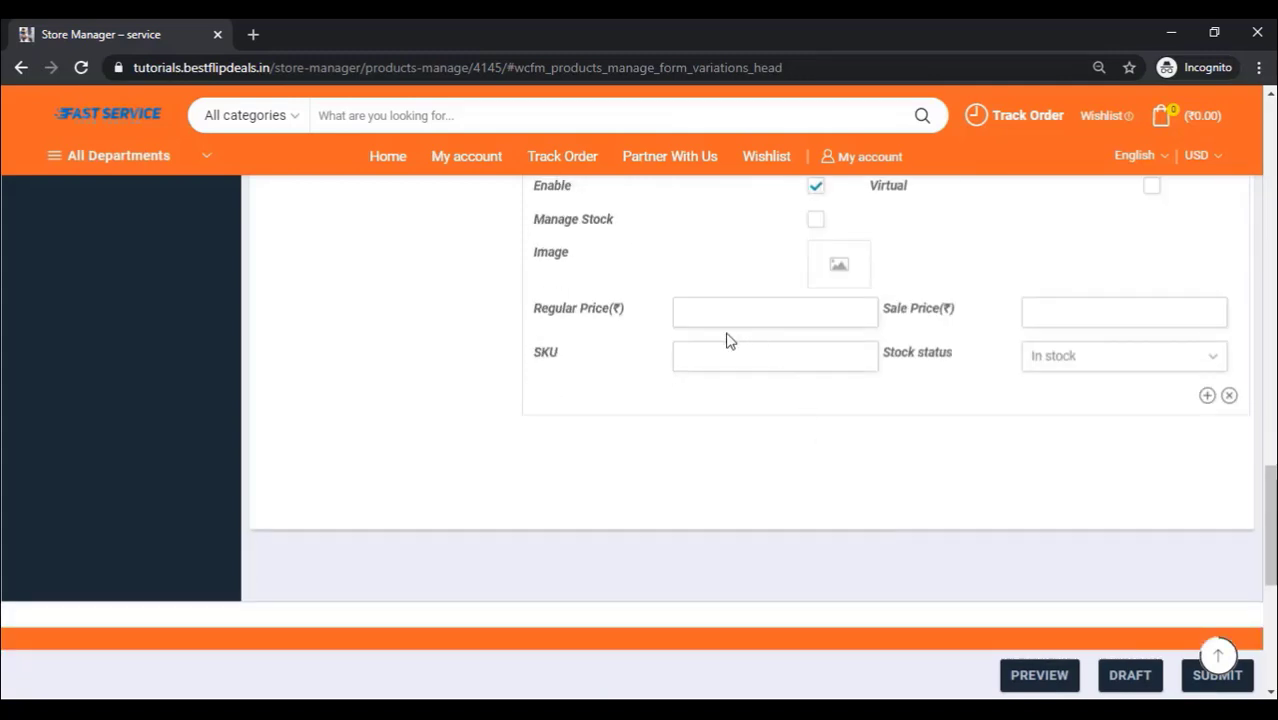
{"action": "left_click", "coordinate": [712, 312]}
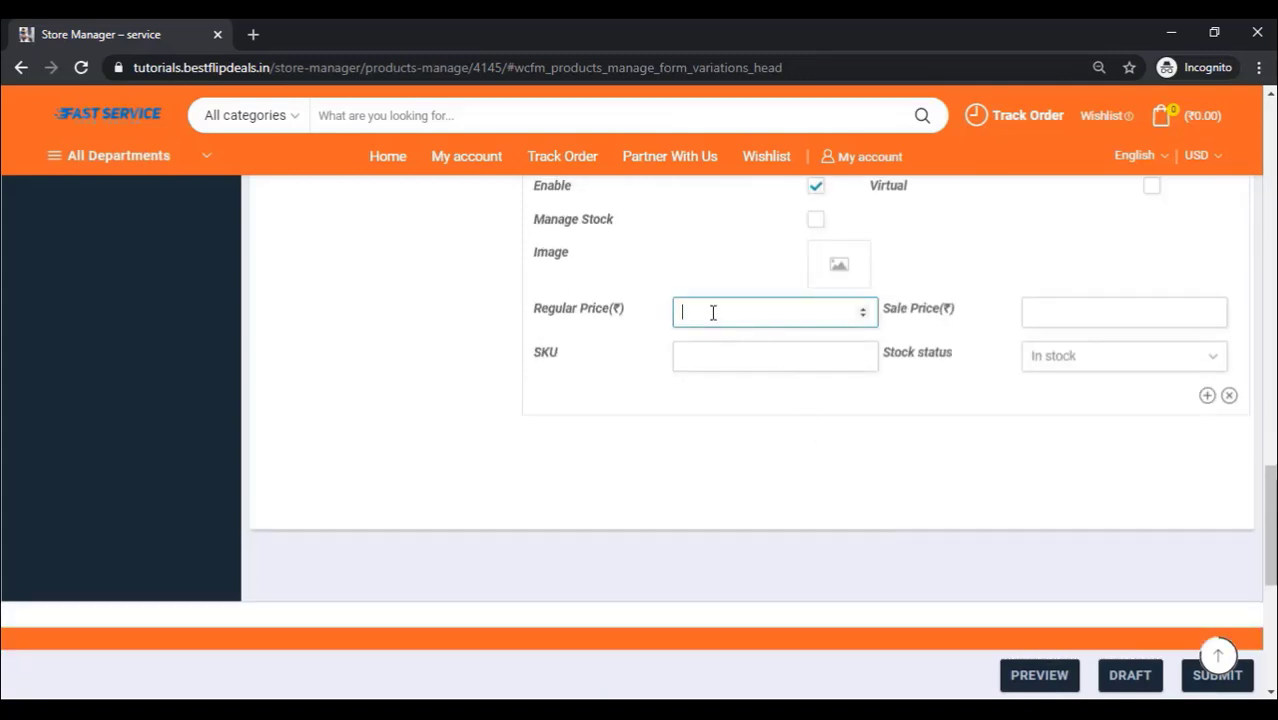
{"action": "type", "text": "1200"}
{"action": "scroll", "coordinate": [791, 492], "scroll_direction": "up", "scroll_amount": 1}
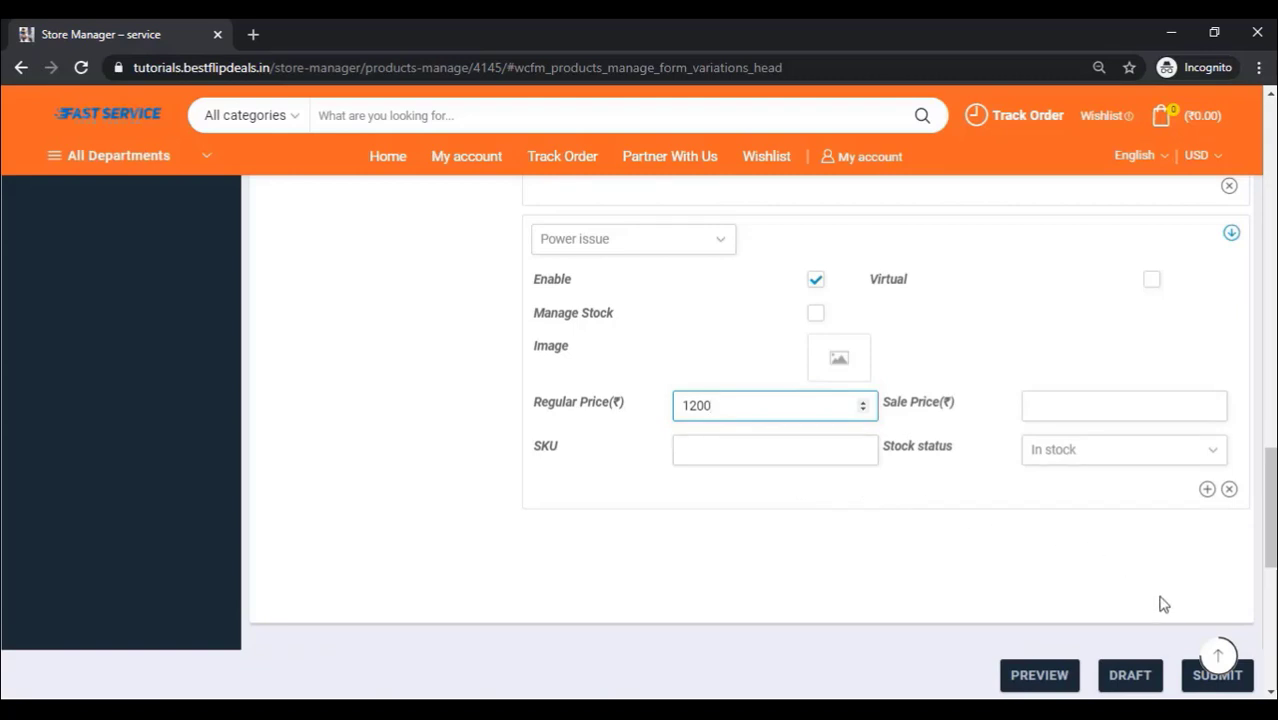
{"action": "left_click", "coordinate": [1195, 678]}
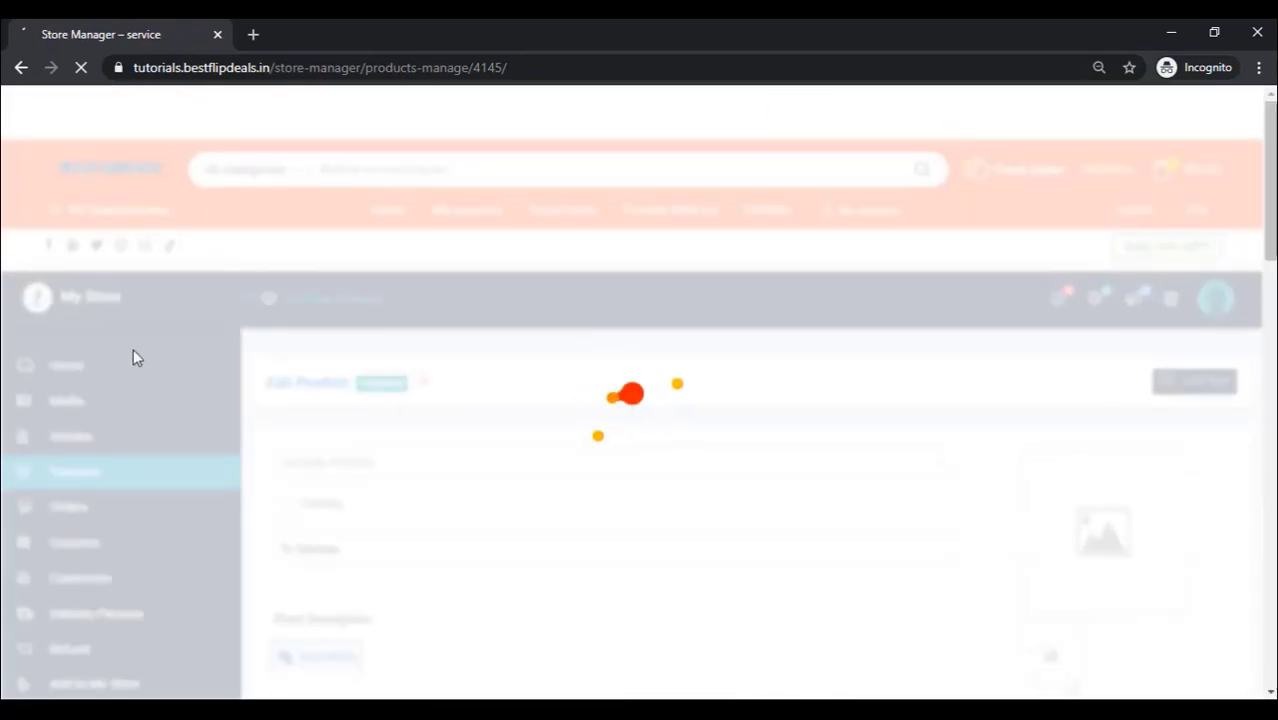
{"action": "scroll", "coordinate": [494, 337], "scroll_direction": "down", "scroll_amount": 5}
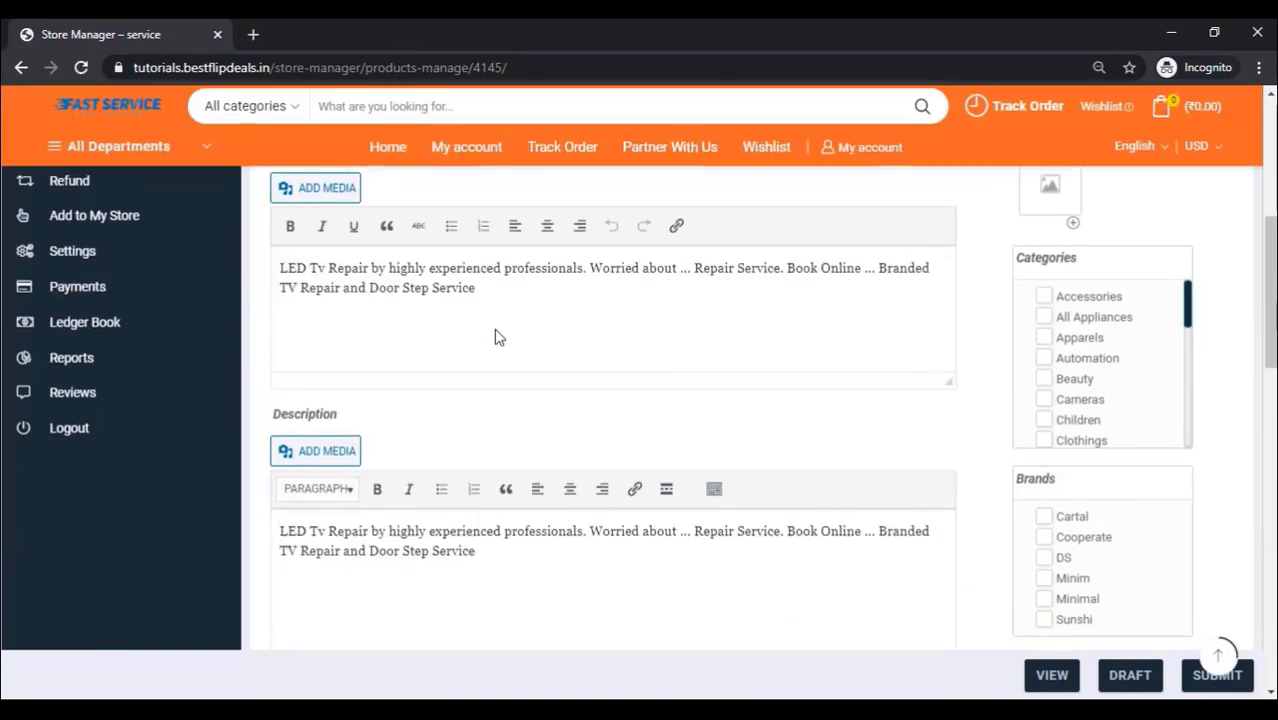
{"action": "scroll", "coordinate": [494, 337], "scroll_direction": "up", "scroll_amount": 4}
Step: Upload the circuit-board TV repair photo as the Tv Service product image
{"action": "scroll", "coordinate": [497, 338], "scroll_direction": "down", "scroll_amount": 1}
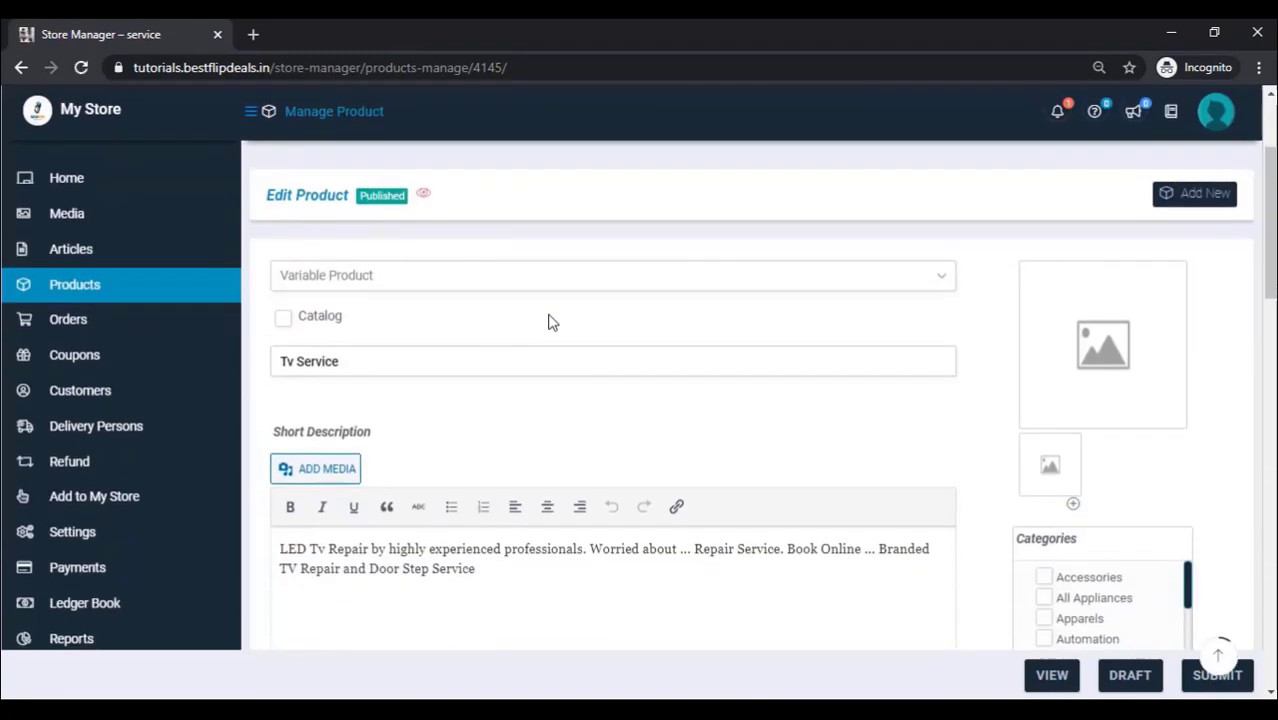
{"action": "left_click", "coordinate": [1097, 352]}
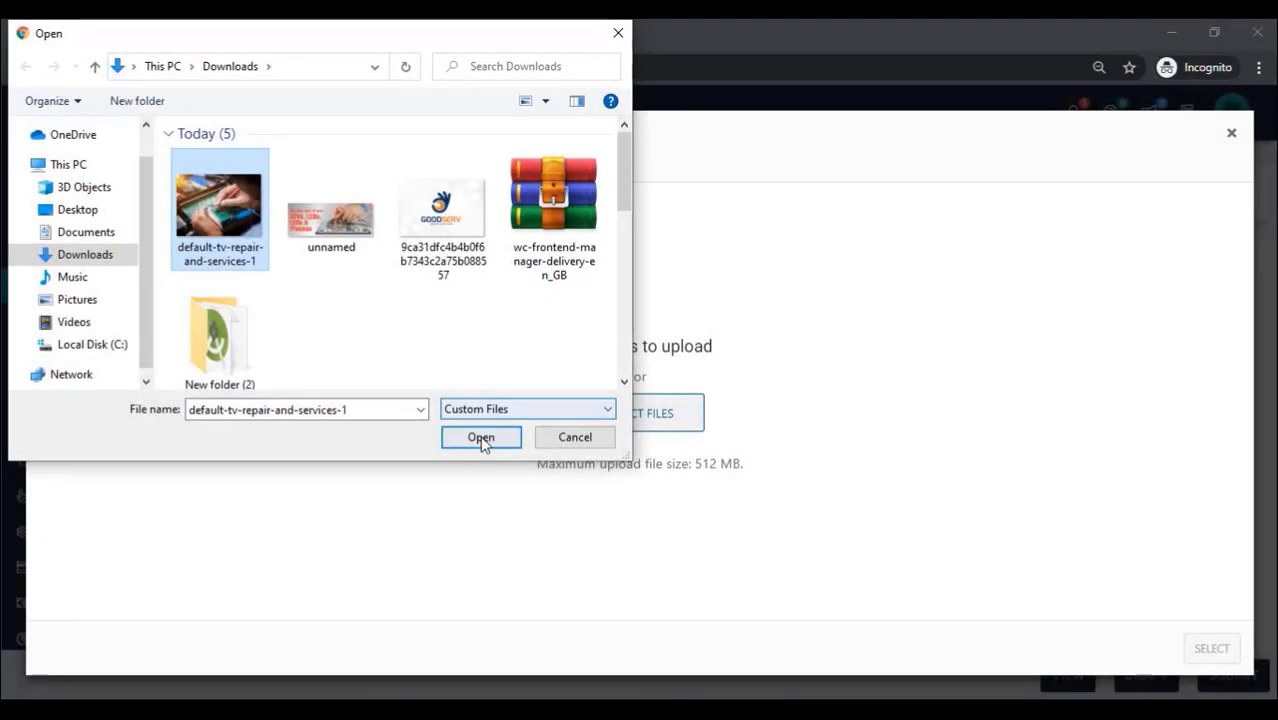
{"action": "left_click", "coordinate": [477, 437]}
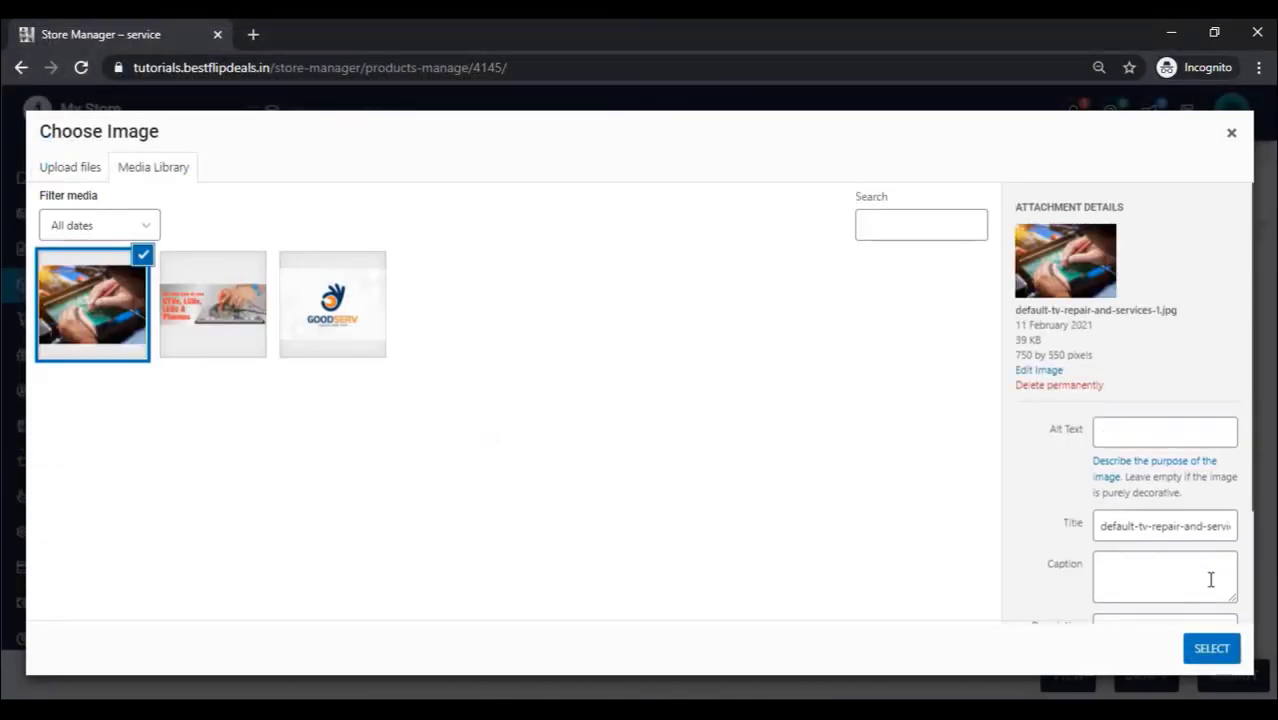
{"action": "left_click", "coordinate": [1211, 648]}
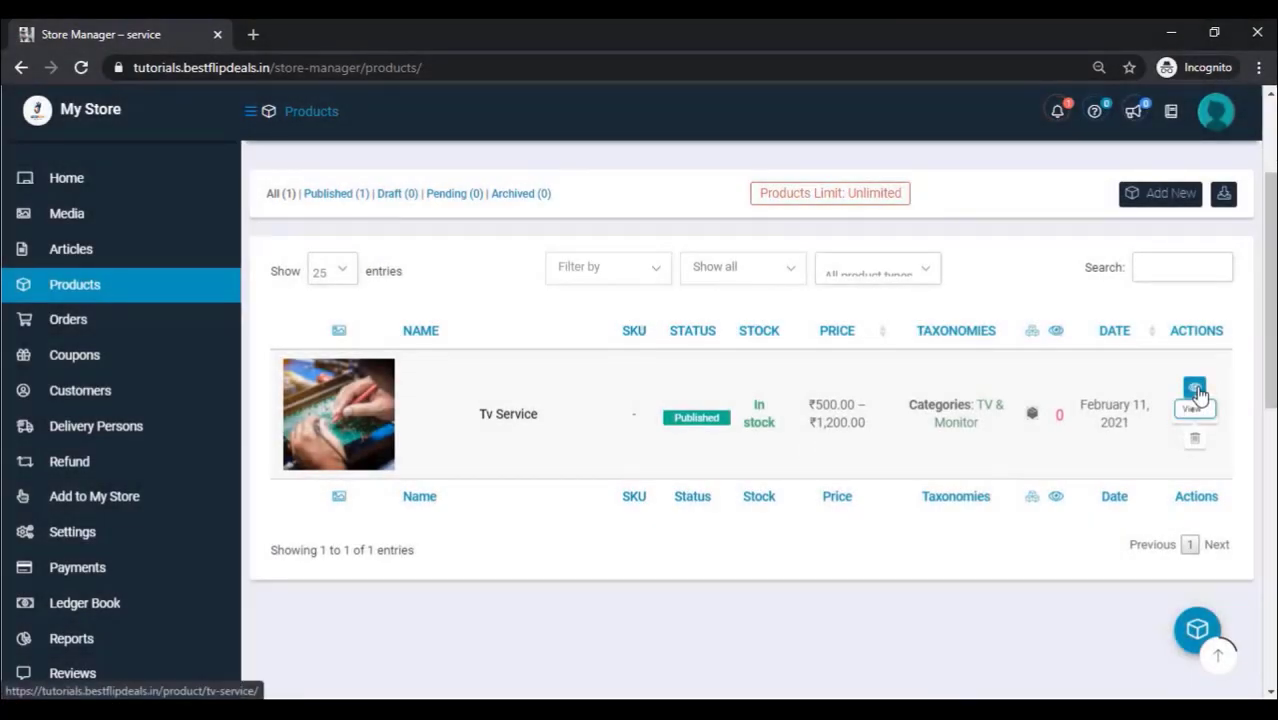
Step: On the Tv Service product page, add the Sound Problem option (₹750.00) to the cart
{"action": "left_click", "coordinate": [1194, 389]}
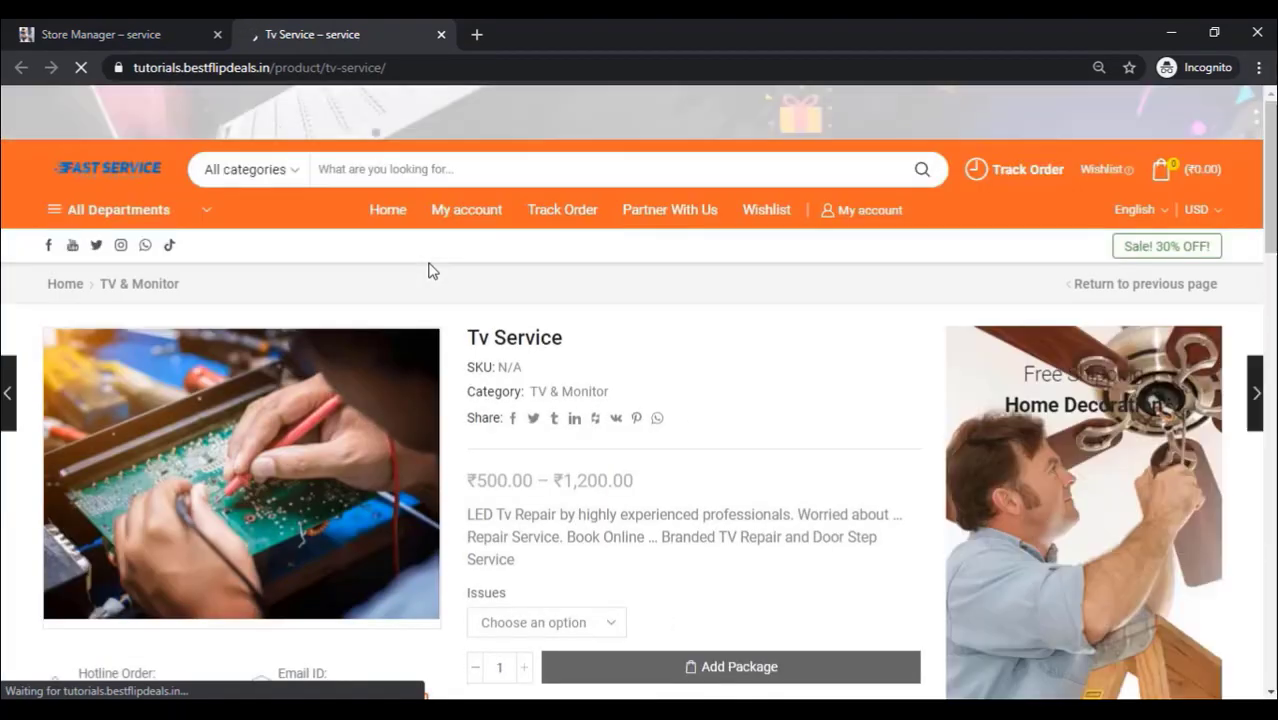
{"action": "scroll", "coordinate": [502, 320], "scroll_direction": "down", "scroll_amount": 2}
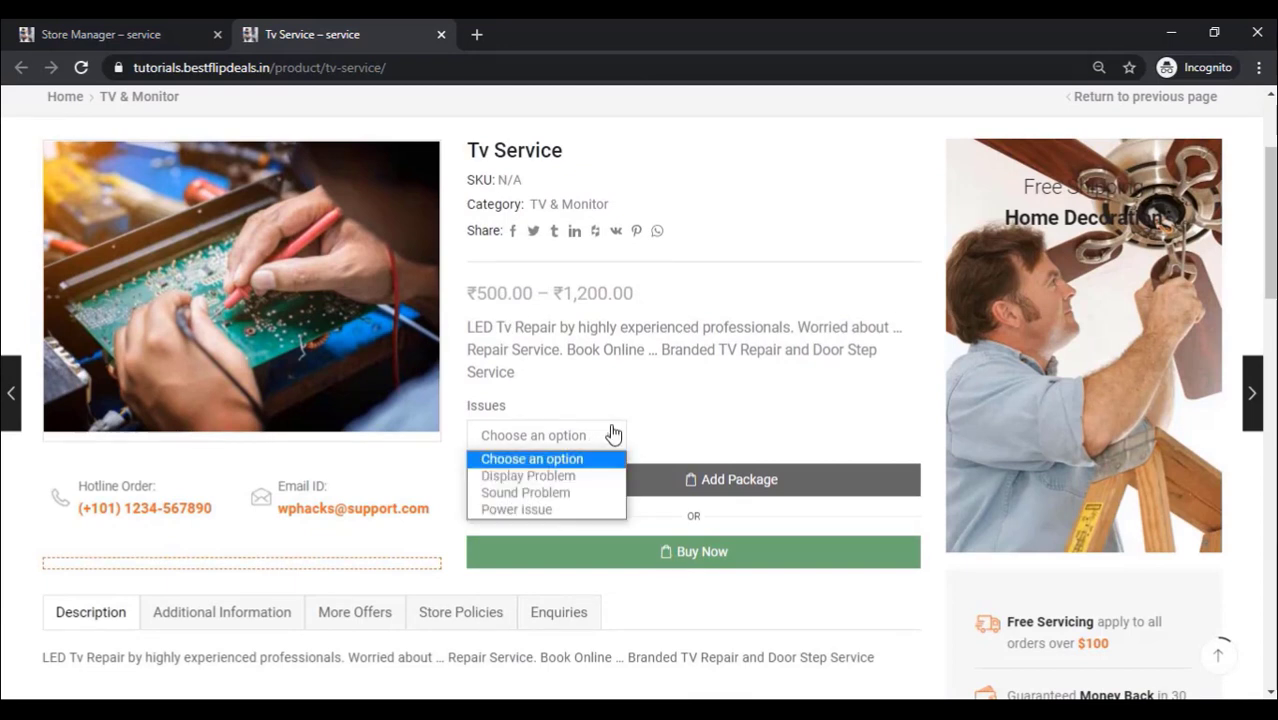
{"action": "left_click", "coordinate": [555, 492]}
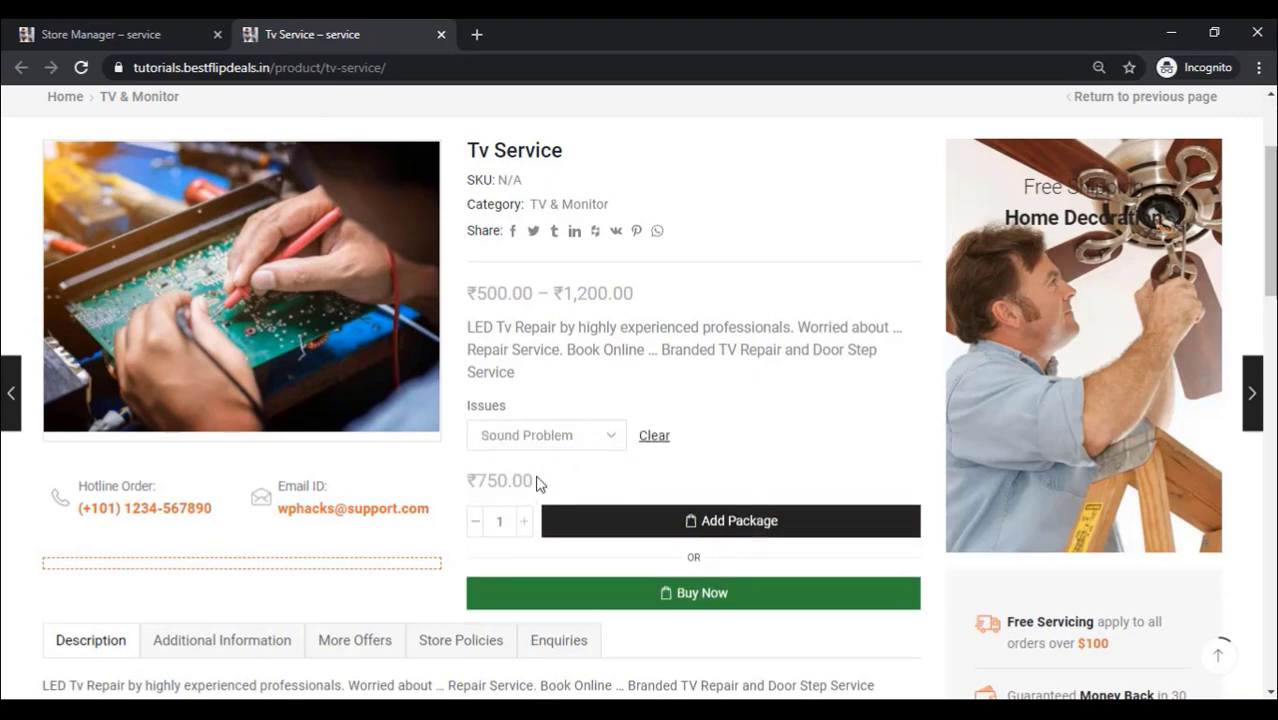
{"action": "scroll", "coordinate": [693, 445], "scroll_direction": "down", "scroll_amount": 3}
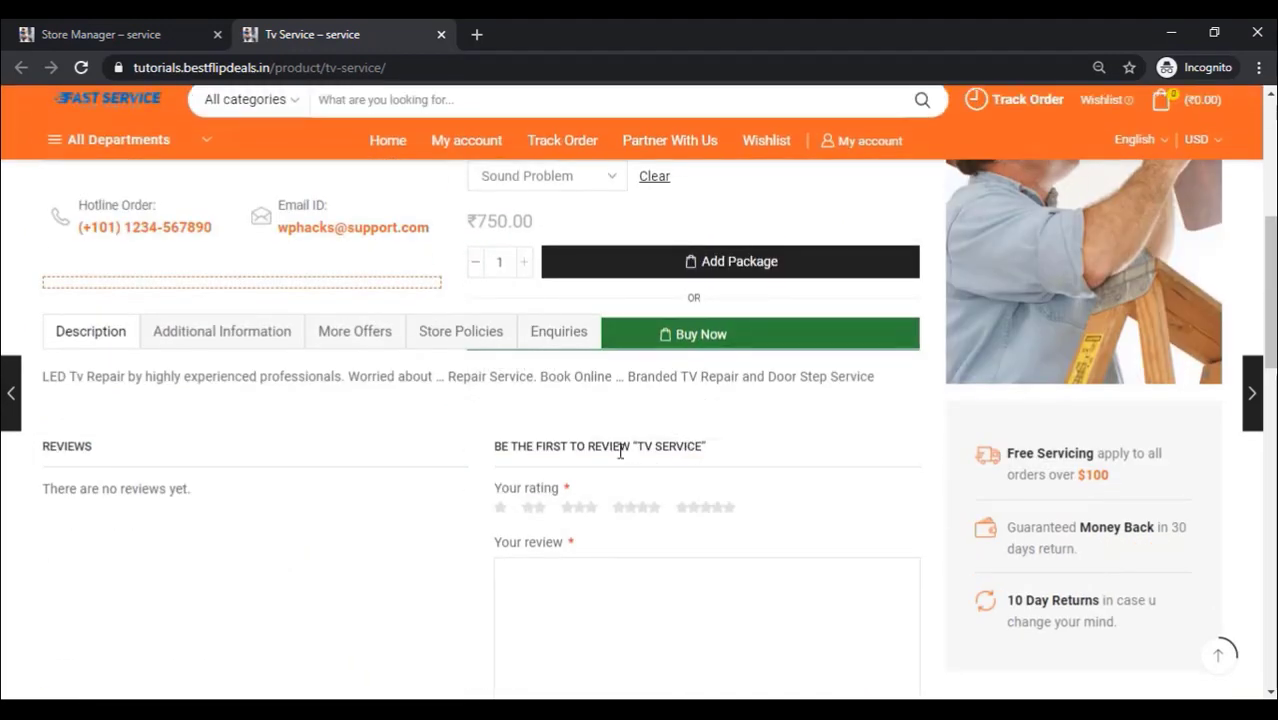
{"action": "scroll", "coordinate": [545, 435], "scroll_direction": "up", "scroll_amount": 1}
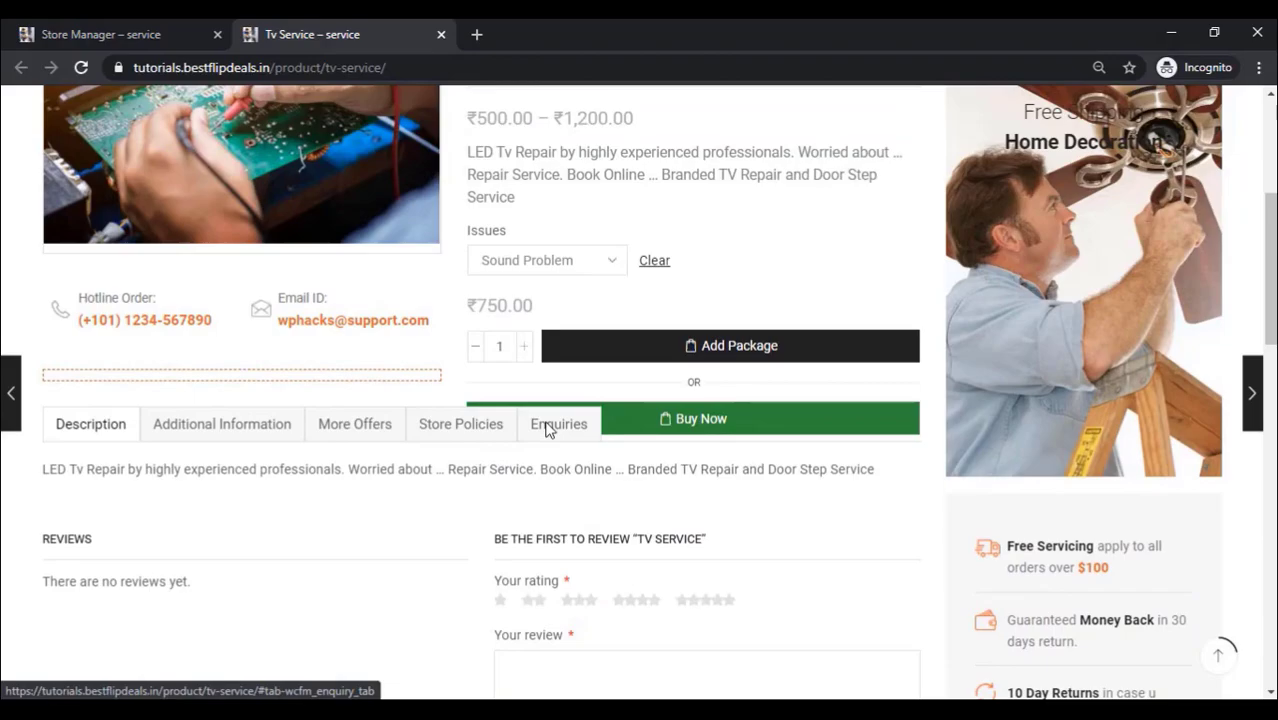
{"action": "scroll", "coordinate": [570, 442], "scroll_direction": "up", "scroll_amount": 2}
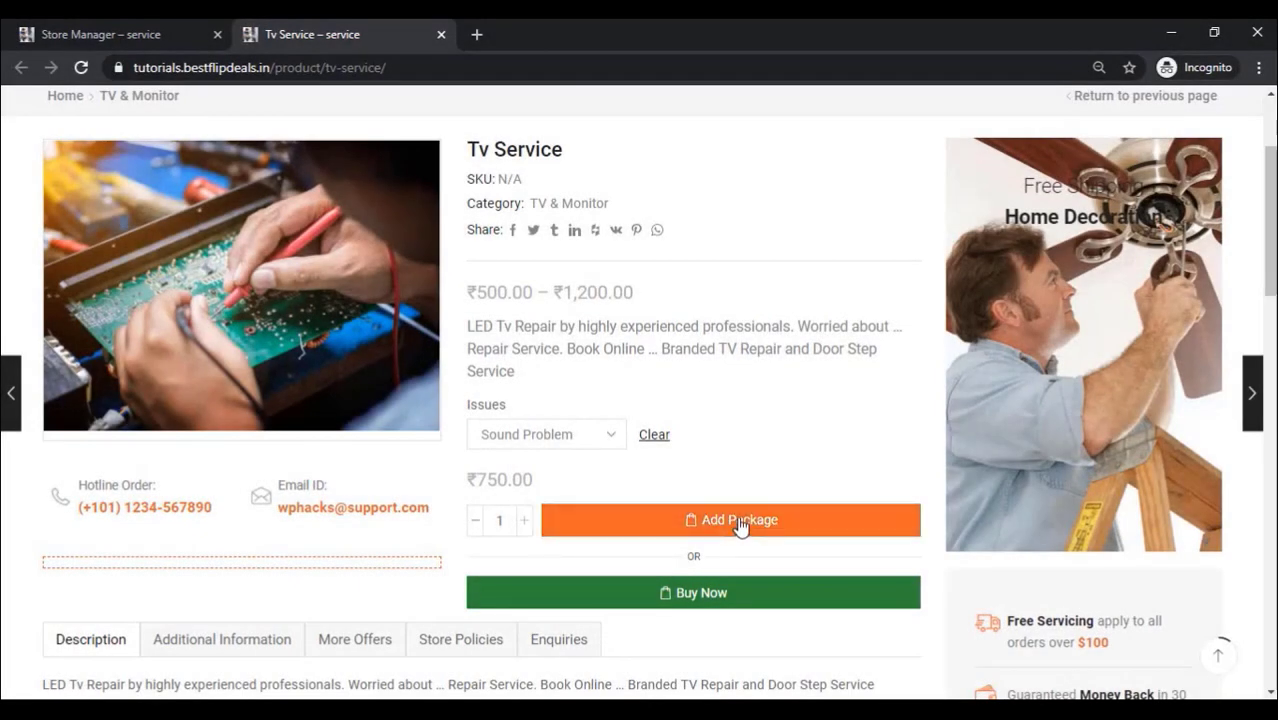
{"action": "left_click", "coordinate": [740, 525]}
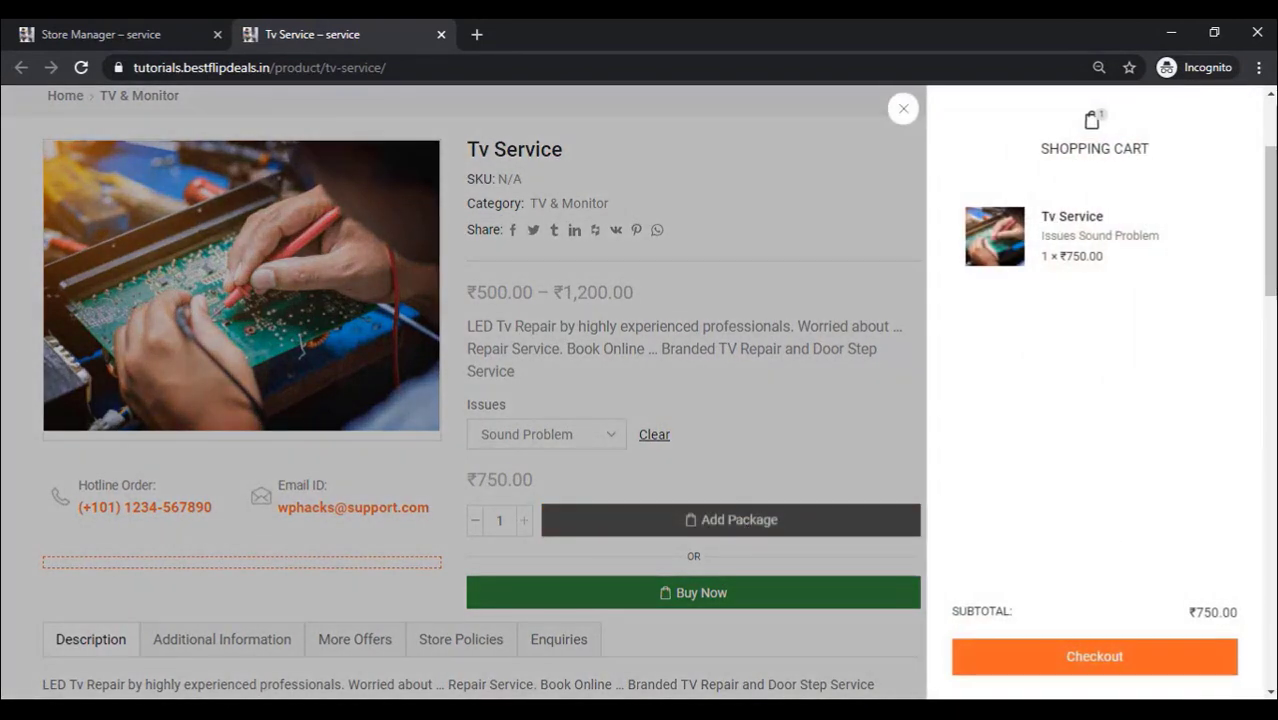
Step: Go to checkout and keep February 11, 2021 as the service date
{"action": "left_click", "coordinate": [1105, 665]}
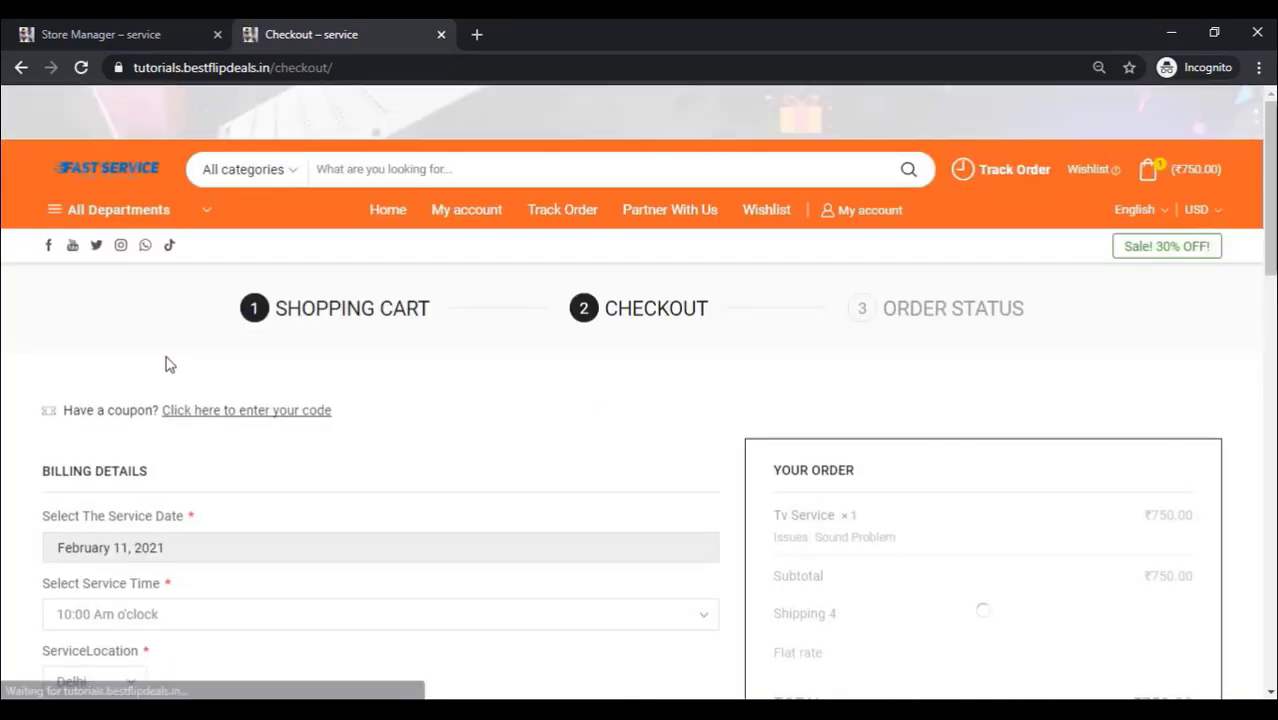
{"action": "scroll", "coordinate": [168, 365], "scroll_direction": "down", "scroll_amount": 1}
{"action": "scroll", "coordinate": [168, 365], "scroll_direction": "down", "scroll_amount": 1}
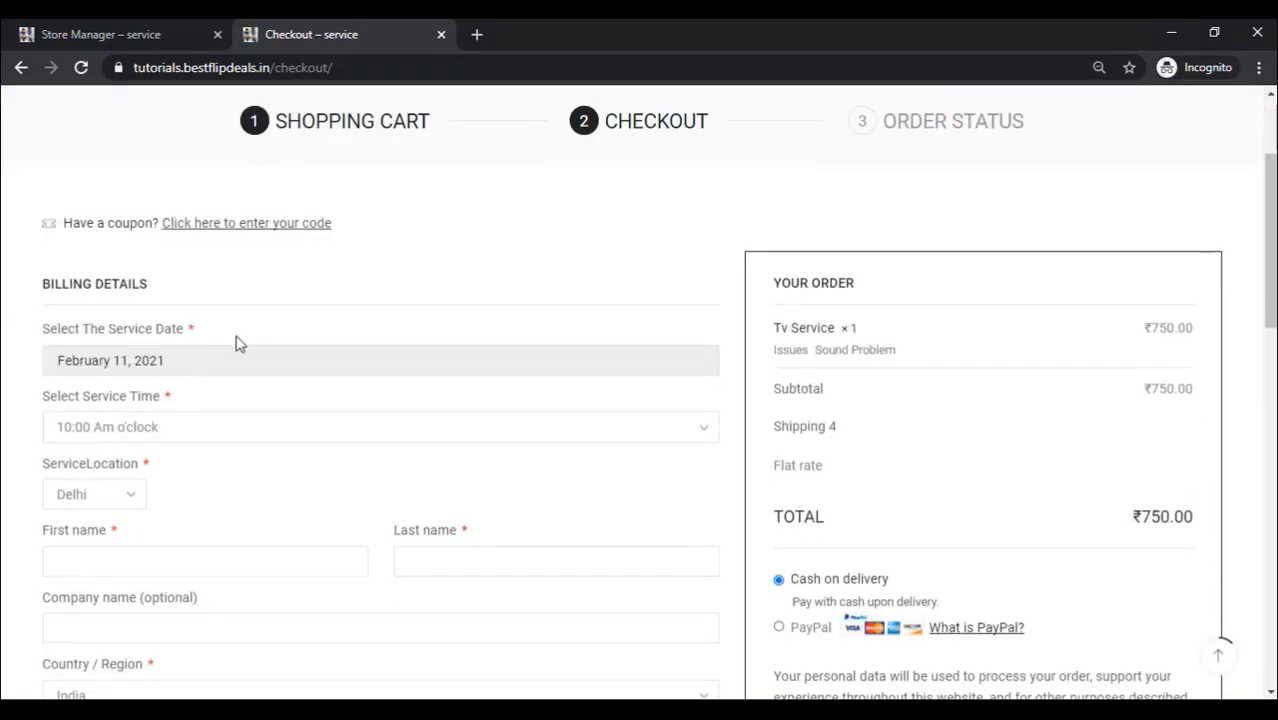
{"action": "left_click", "coordinate": [118, 370]}
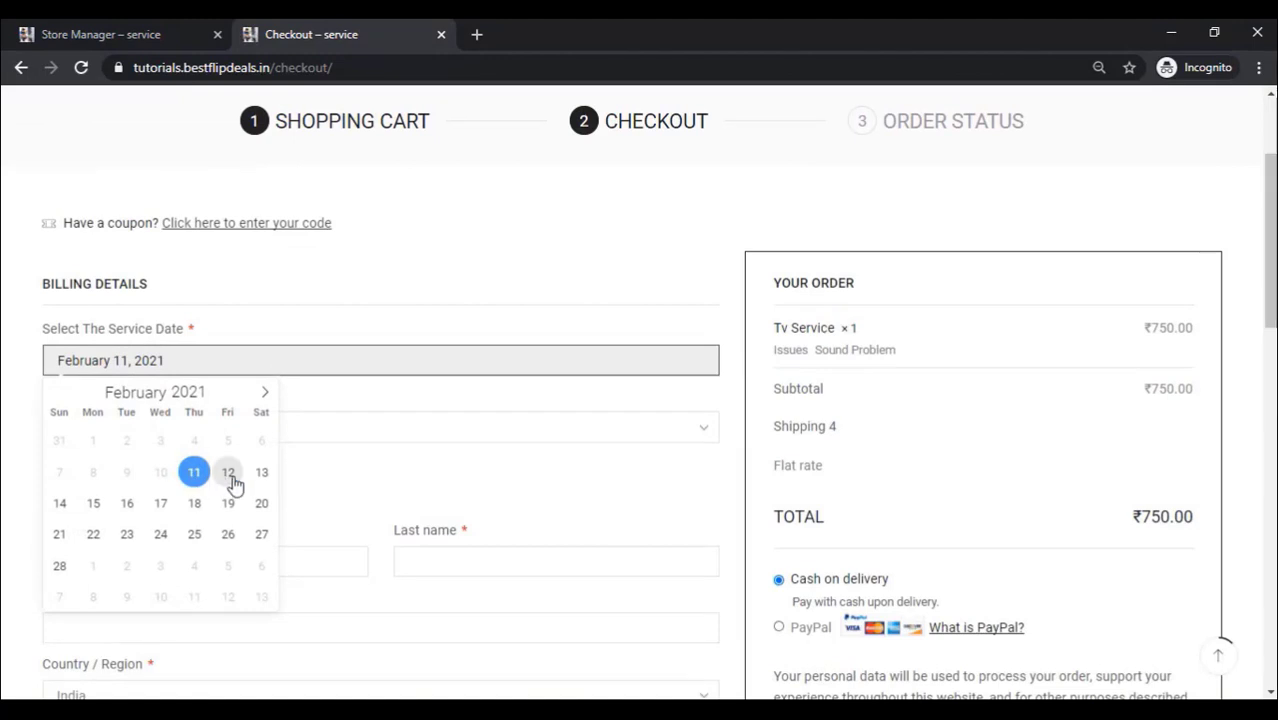
{"action": "left_click", "coordinate": [195, 476]}
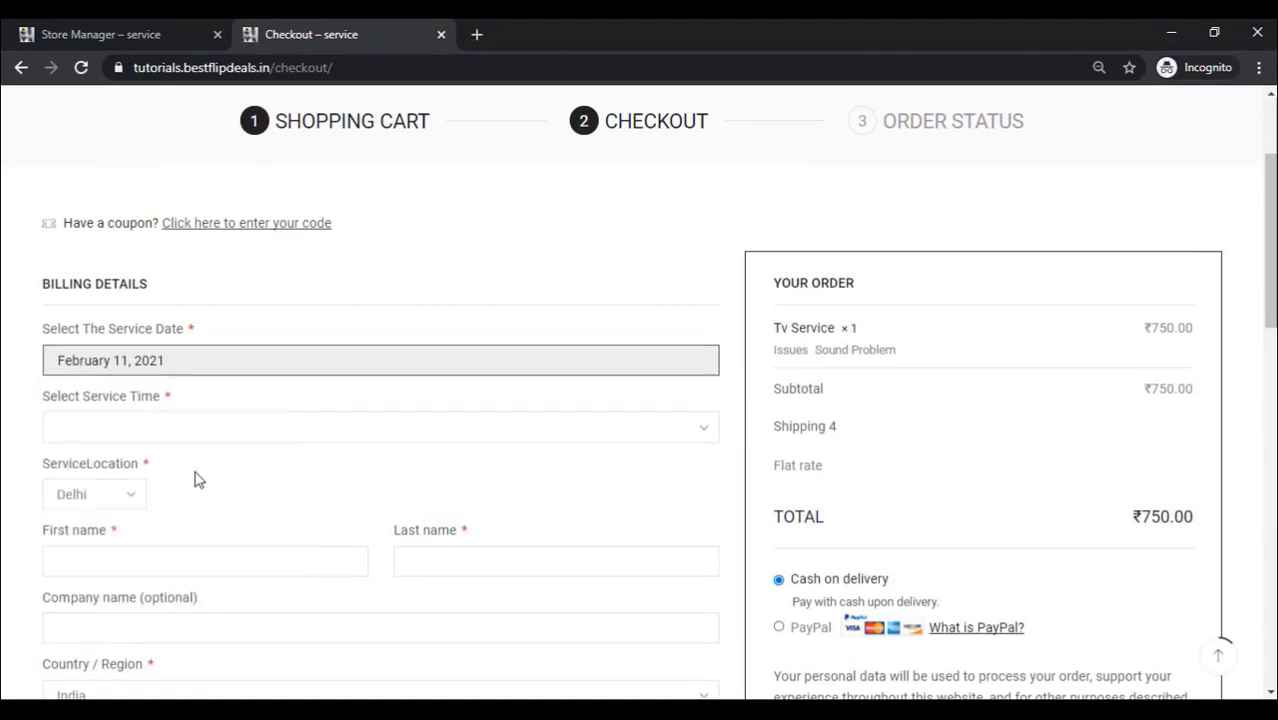
Step: Book the 1:00 Pm slot in Delhi and place the cash-on-delivery order
{"action": "left_click", "coordinate": [174, 433]}
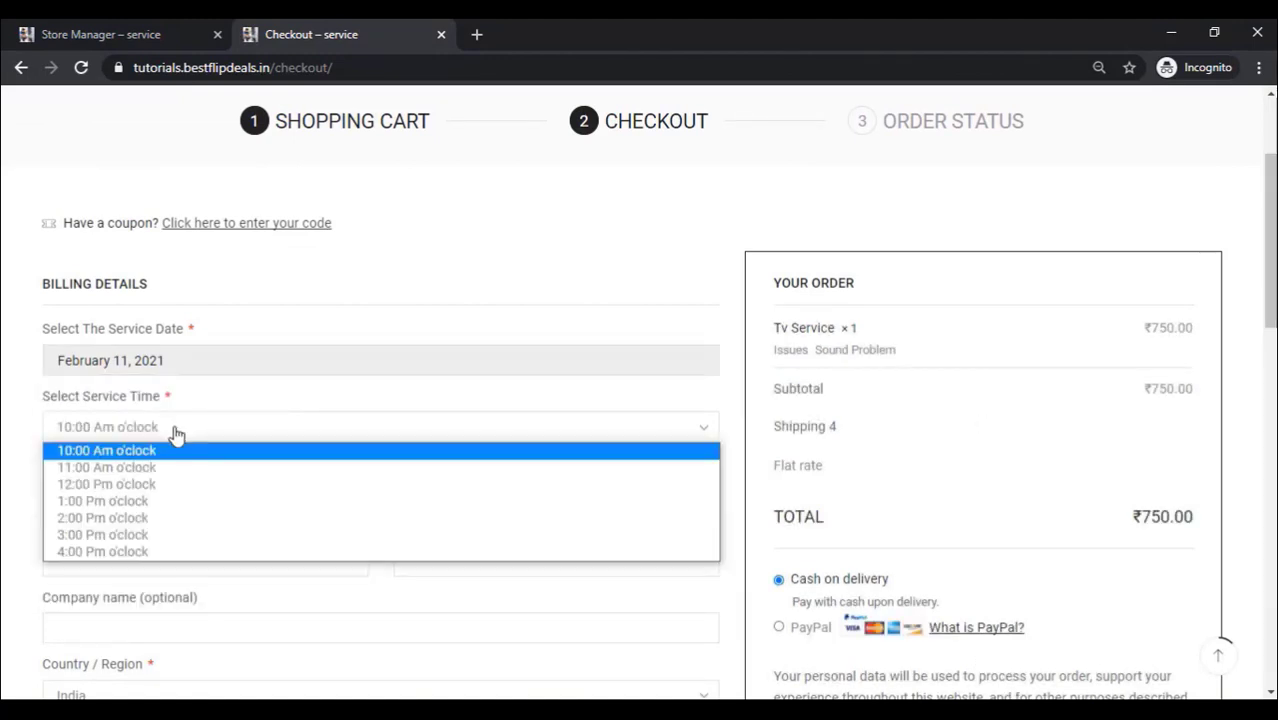
{"action": "left_click", "coordinate": [130, 504]}
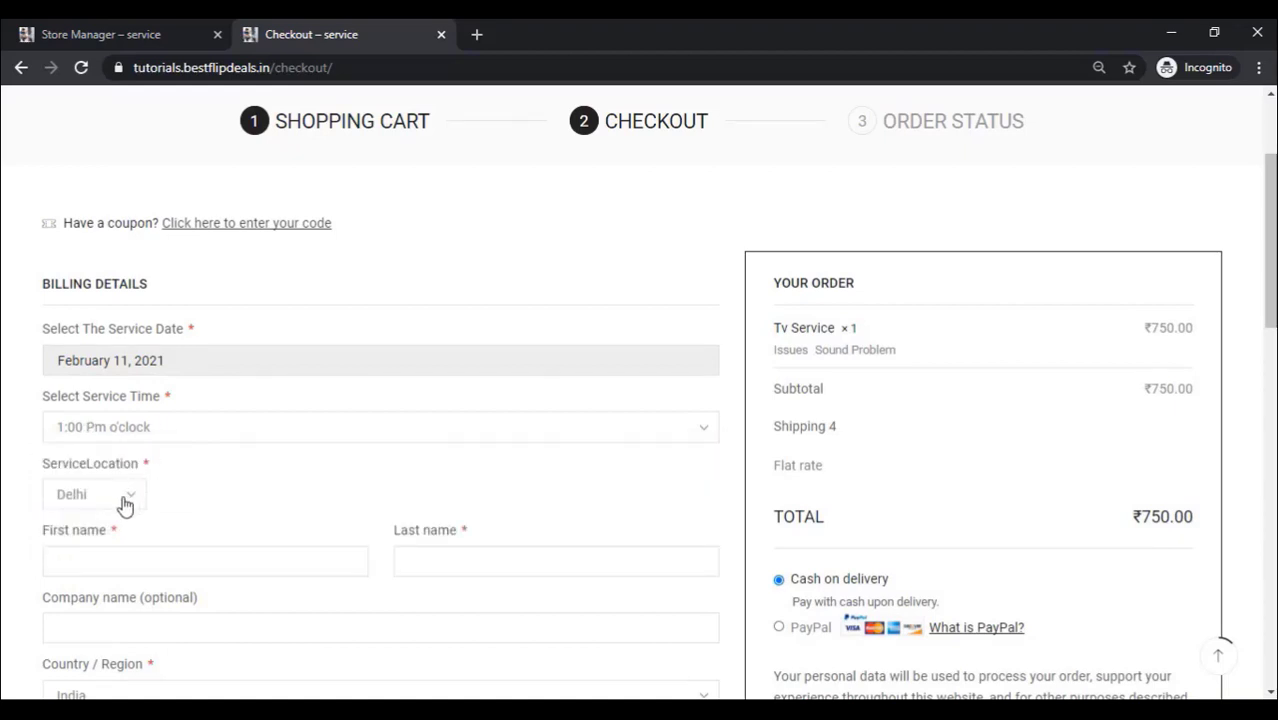
{"action": "left_click", "coordinate": [125, 495]}
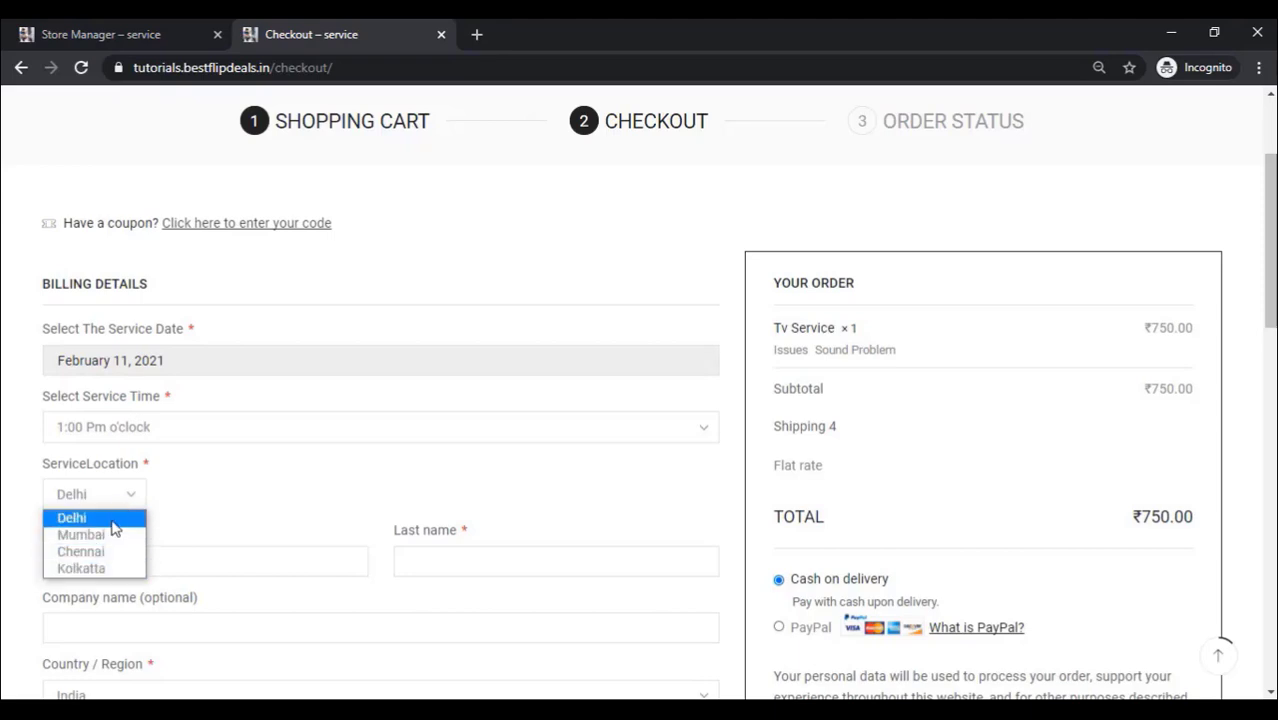
{"action": "left_click", "coordinate": [111, 520]}
{"action": "scroll", "coordinate": [211, 471], "scroll_direction": "down", "scroll_amount": 1}
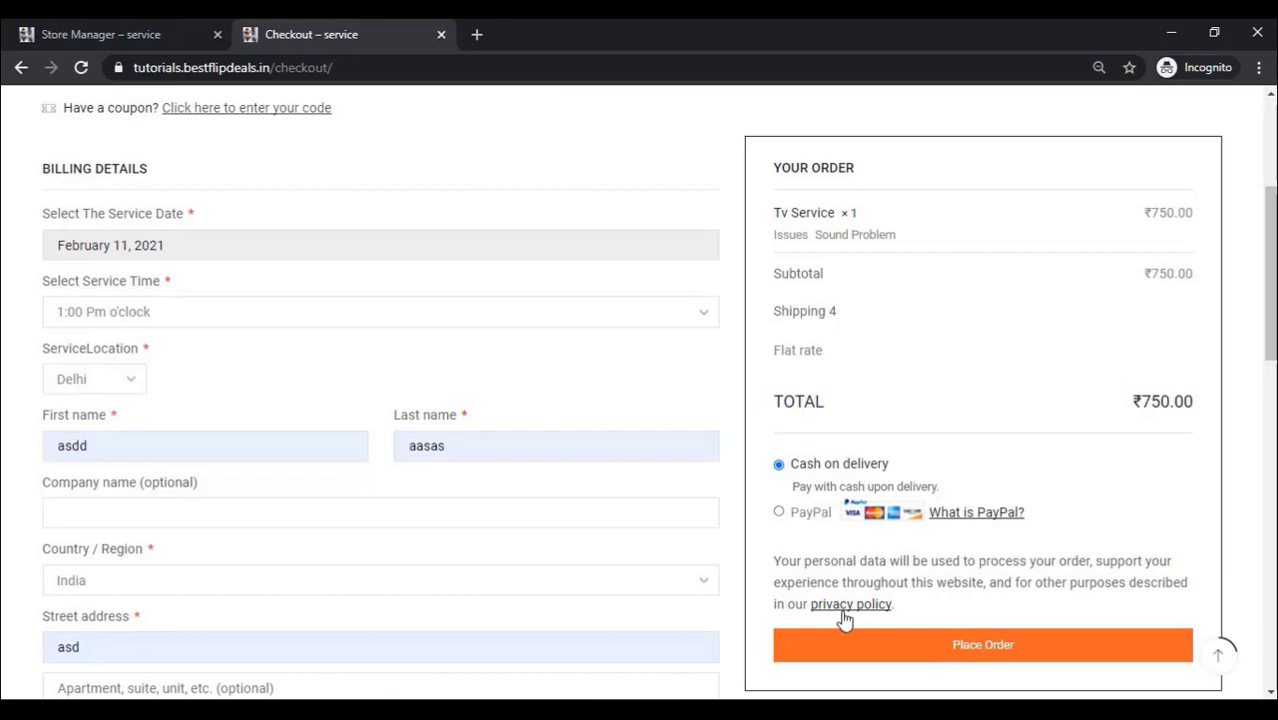
{"action": "left_click", "coordinate": [984, 644]}
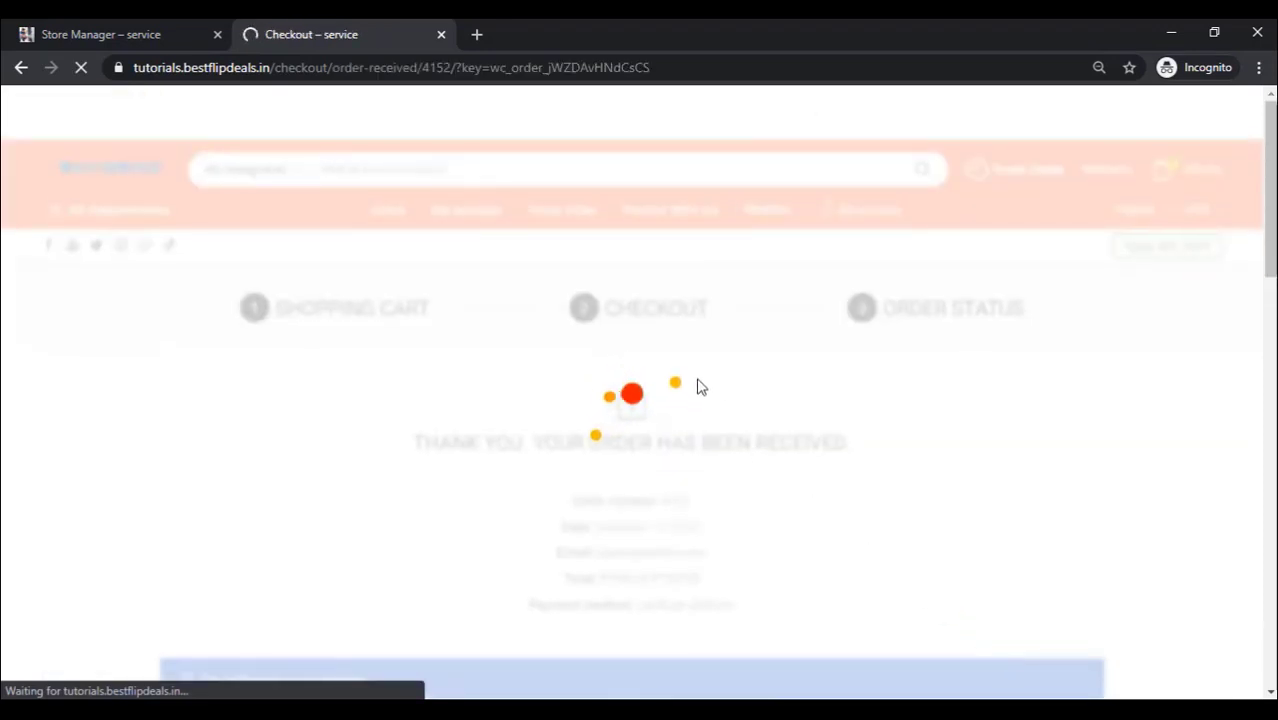
{"action": "scroll", "coordinate": [700, 385], "scroll_direction": "down", "scroll_amount": 2}
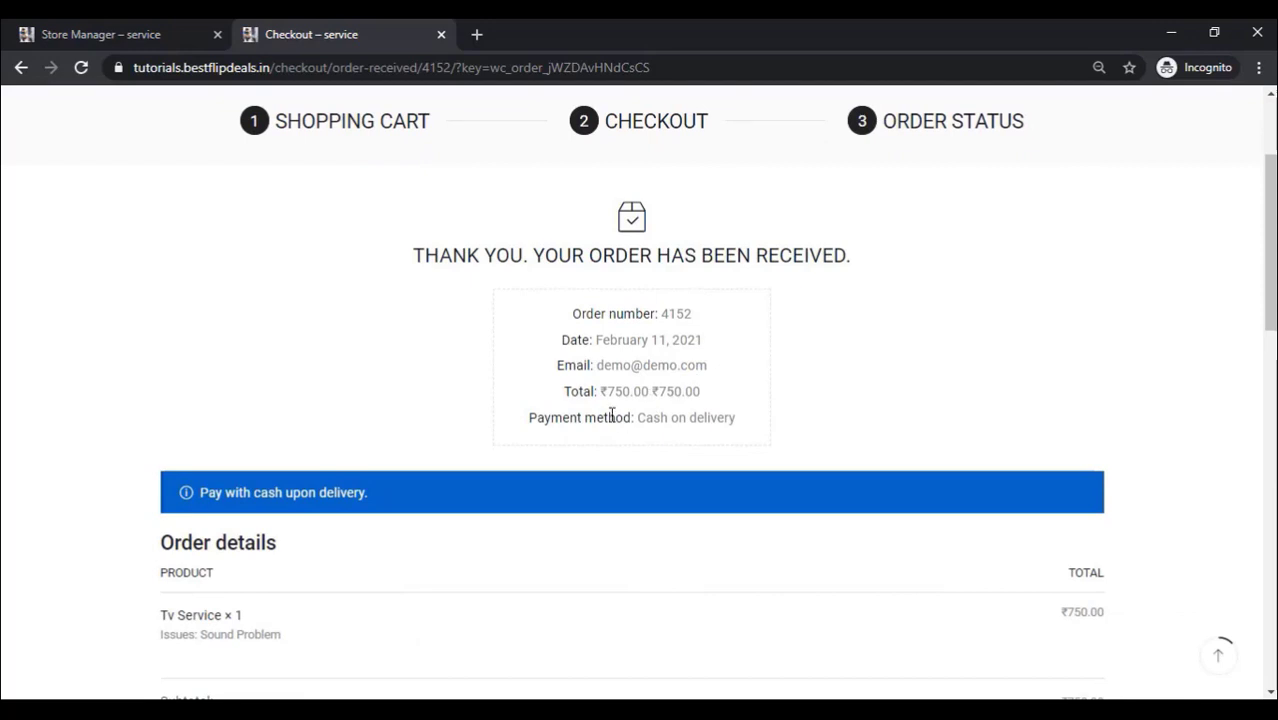
{"action": "scroll", "coordinate": [599, 428], "scroll_direction": "down", "scroll_amount": 2}
{"action": "scroll", "coordinate": [597, 435], "scroll_direction": "down", "scroll_amount": 2}
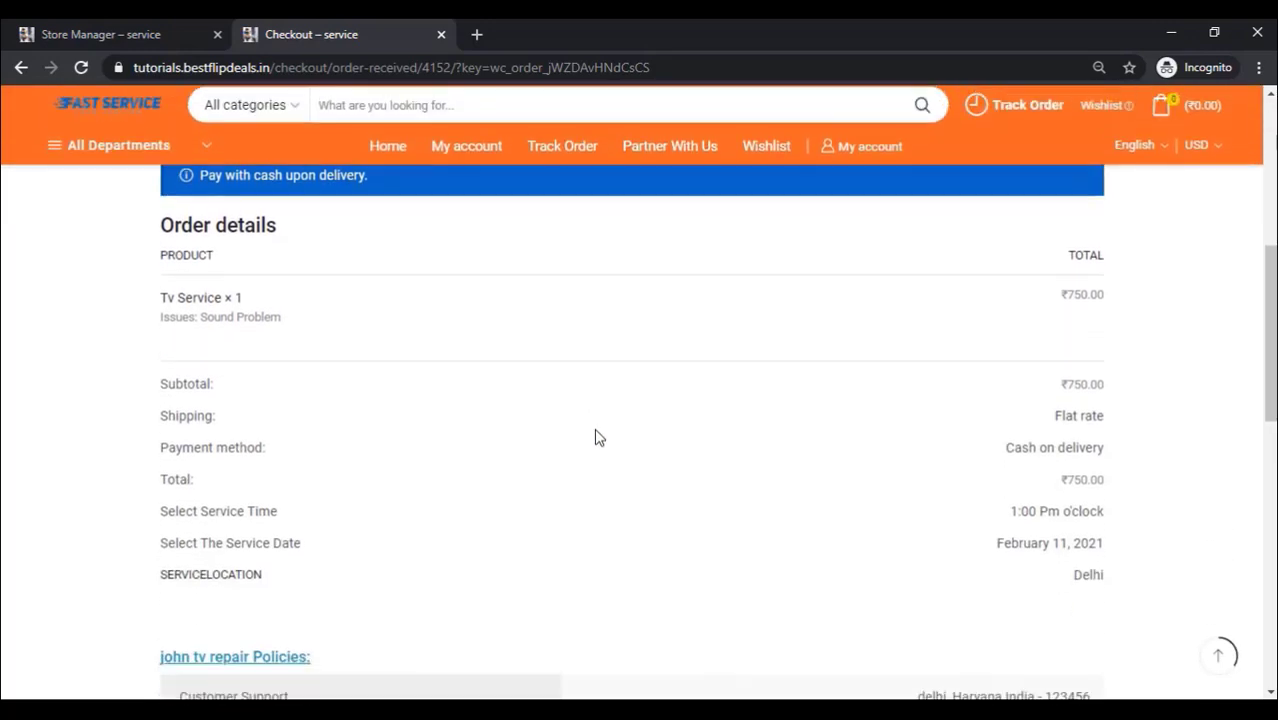
{"action": "left_click", "coordinate": [120, 36]}
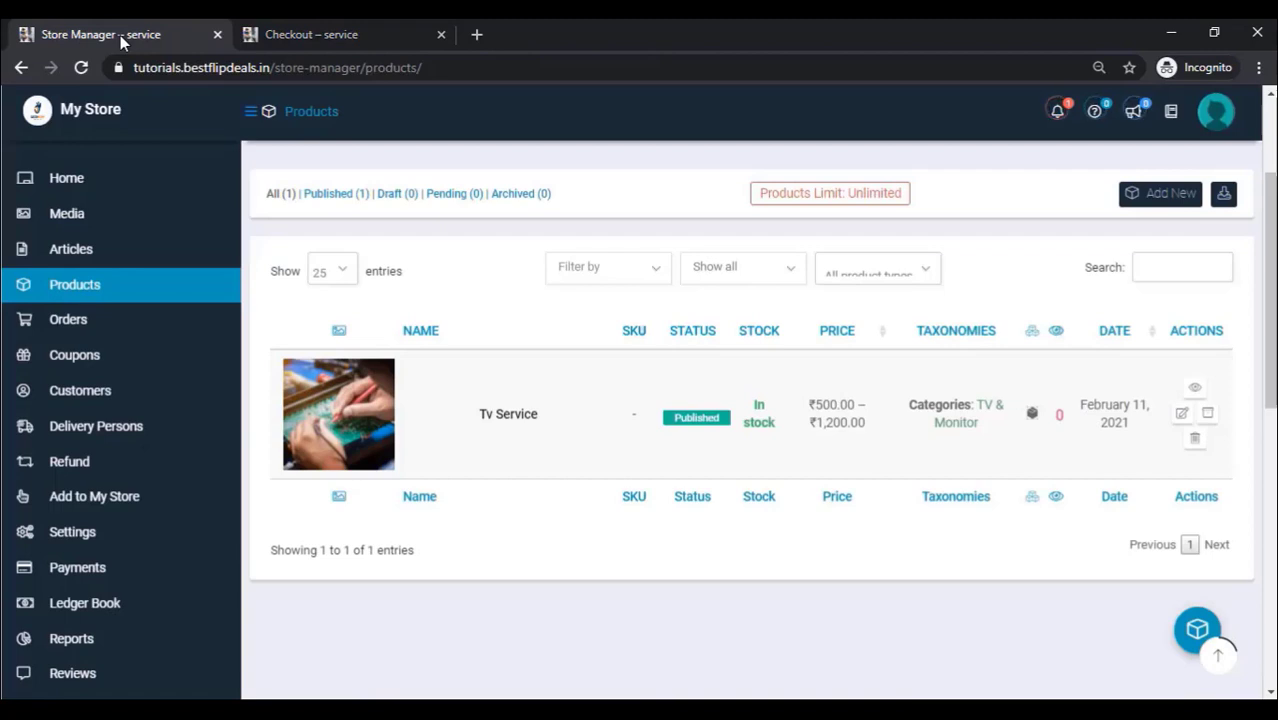
Step: Go from the store Orders list to the Manage Service Persons page, still empty of staff
{"action": "left_click", "coordinate": [68, 322]}
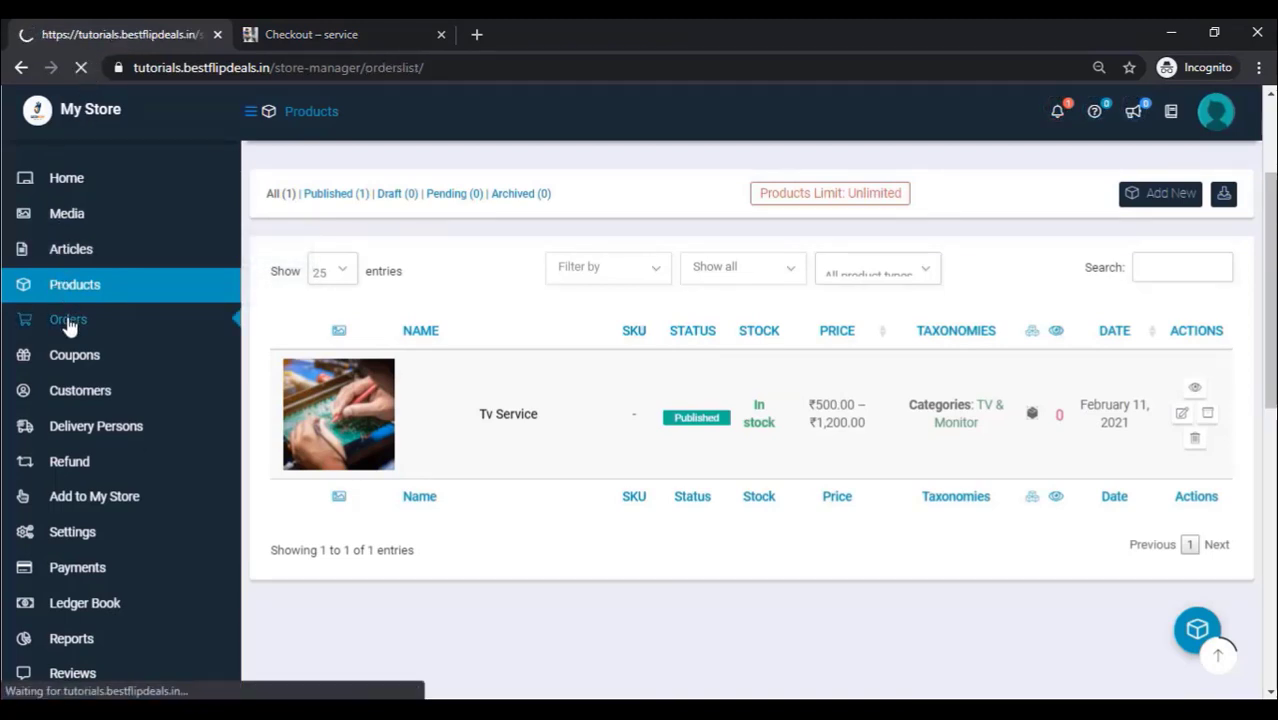
{"action": "scroll", "coordinate": [662, 430], "scroll_direction": "down", "scroll_amount": 2}
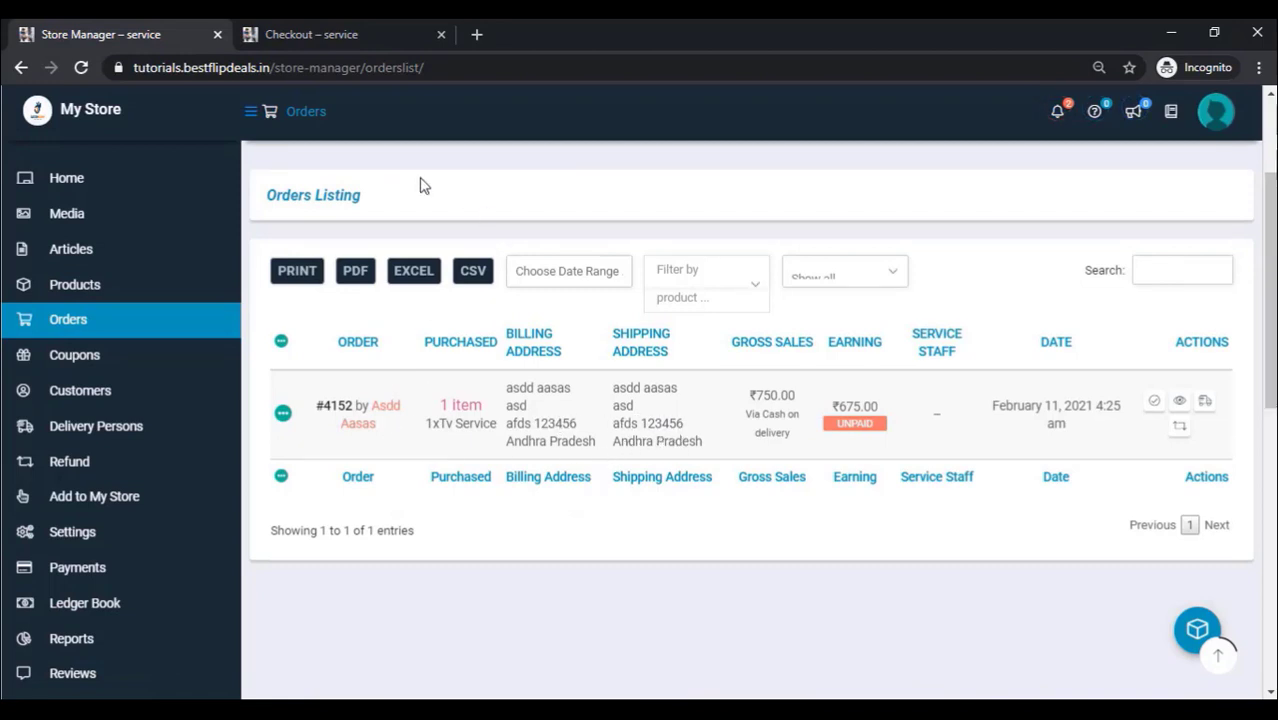
{"action": "left_click", "coordinate": [107, 439]}
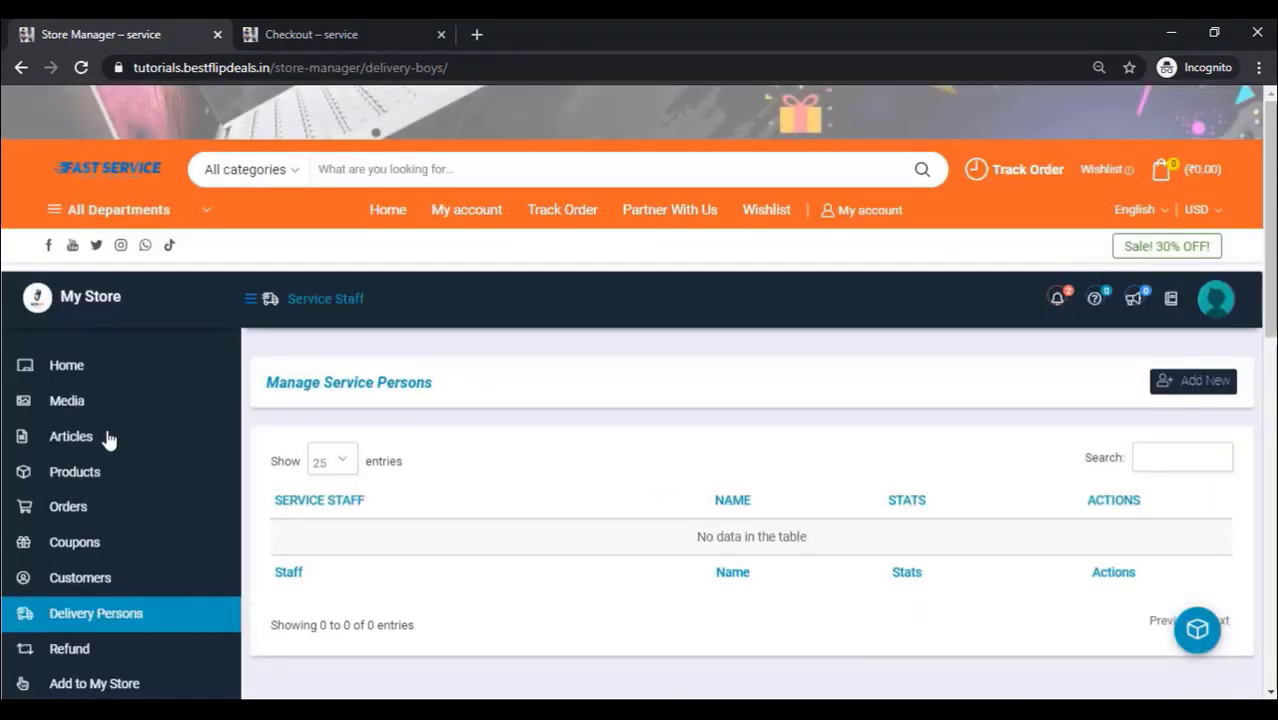
Step: Create service staff member technician1 with username, email and first name, then return to Orders
{"action": "left_click", "coordinate": [1208, 382]}
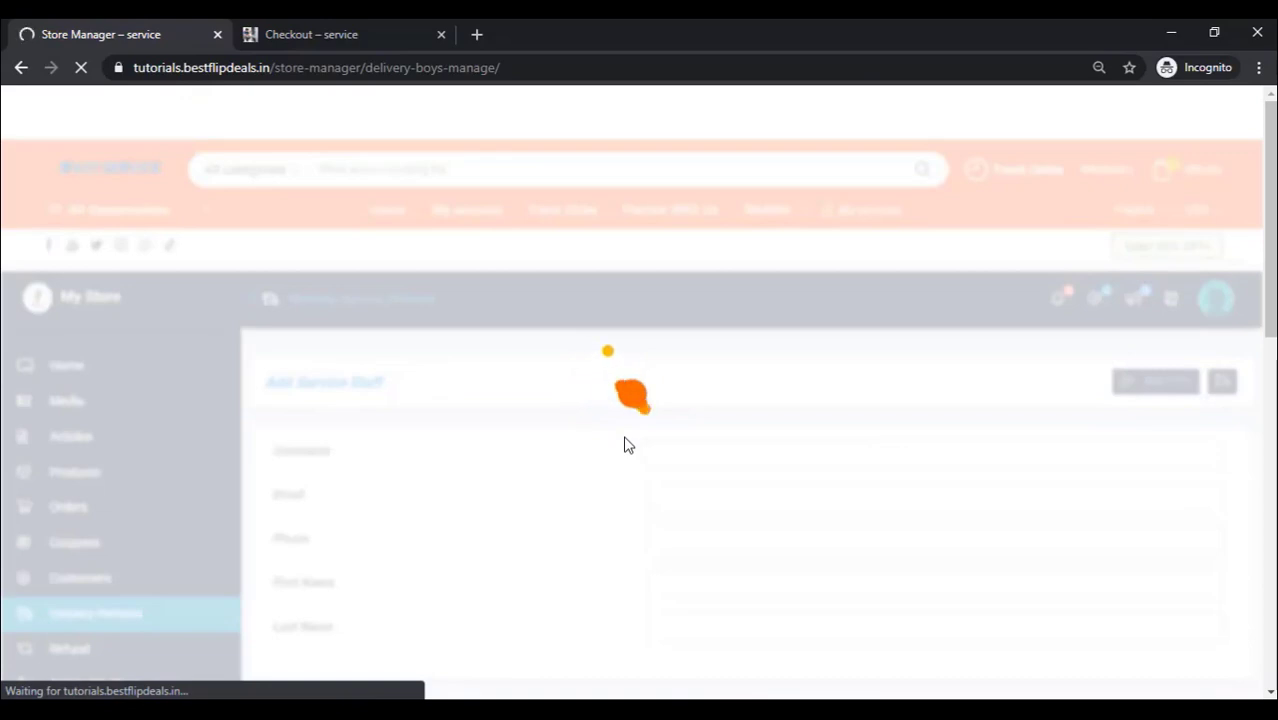
{"action": "scroll", "coordinate": [625, 445], "scroll_direction": "down", "scroll_amount": 1}
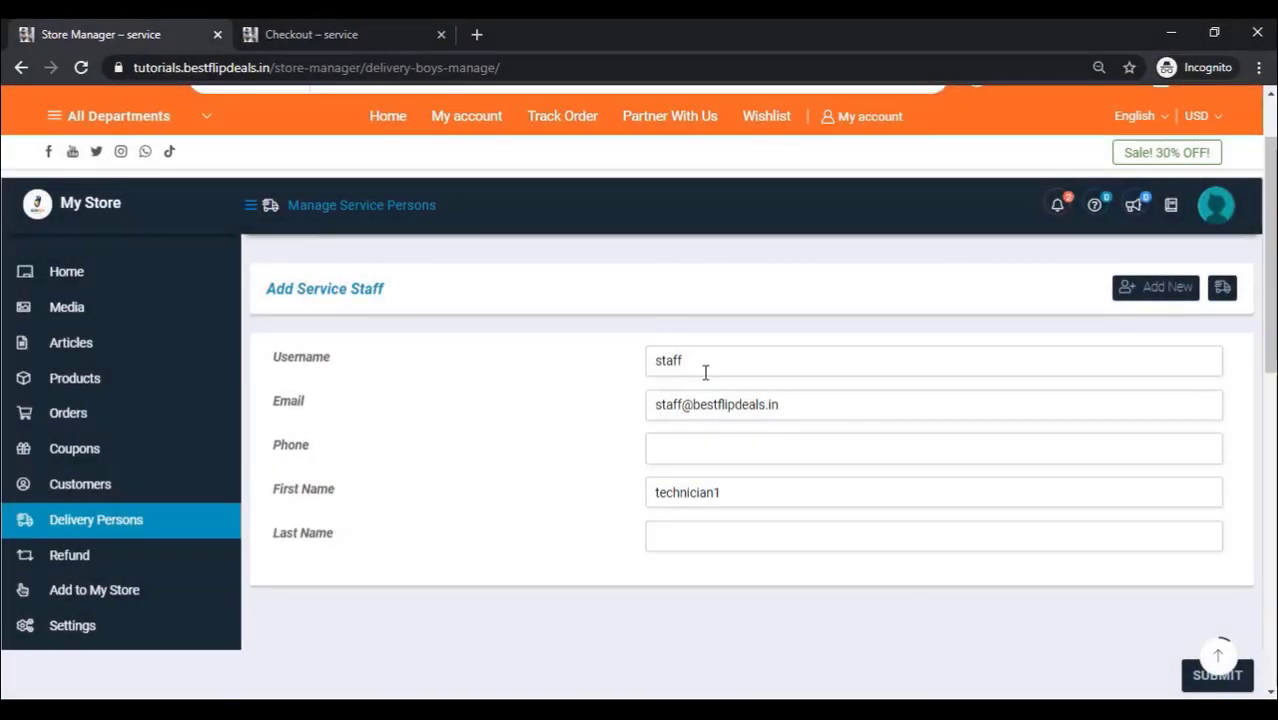
{"action": "left_click", "coordinate": [698, 362]}
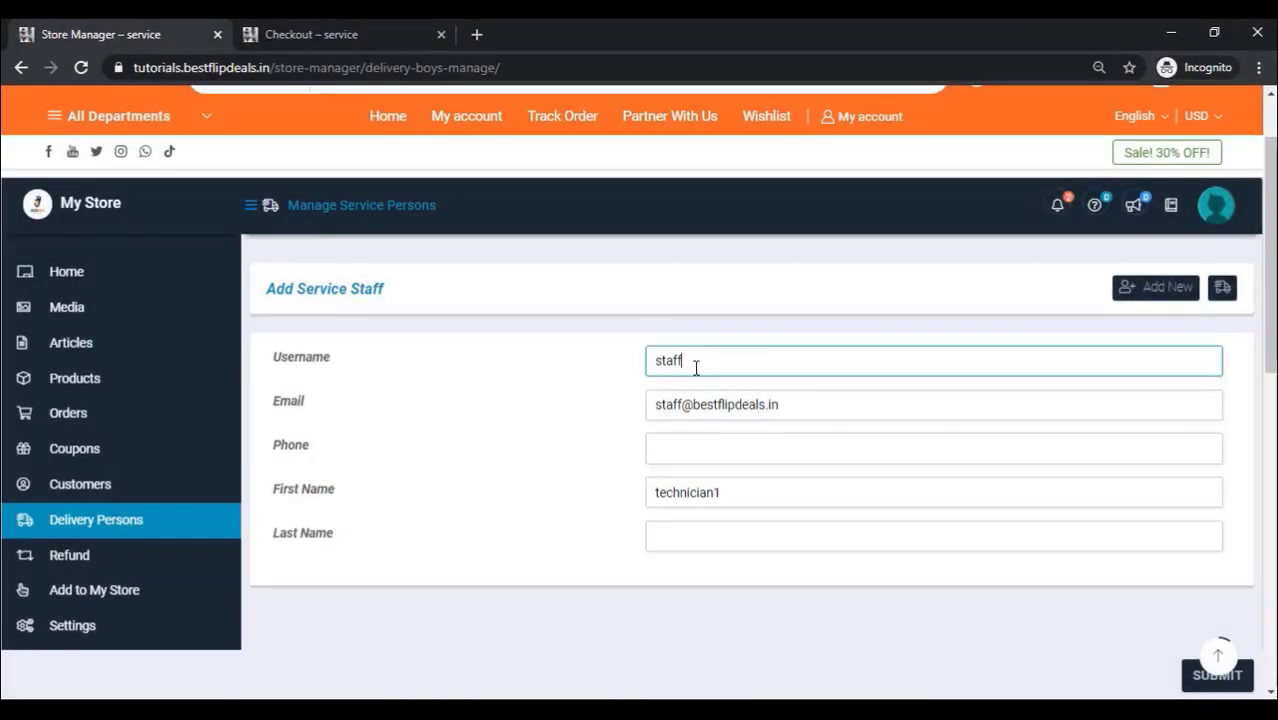
{"action": "left_click", "coordinate": [1193, 679]}
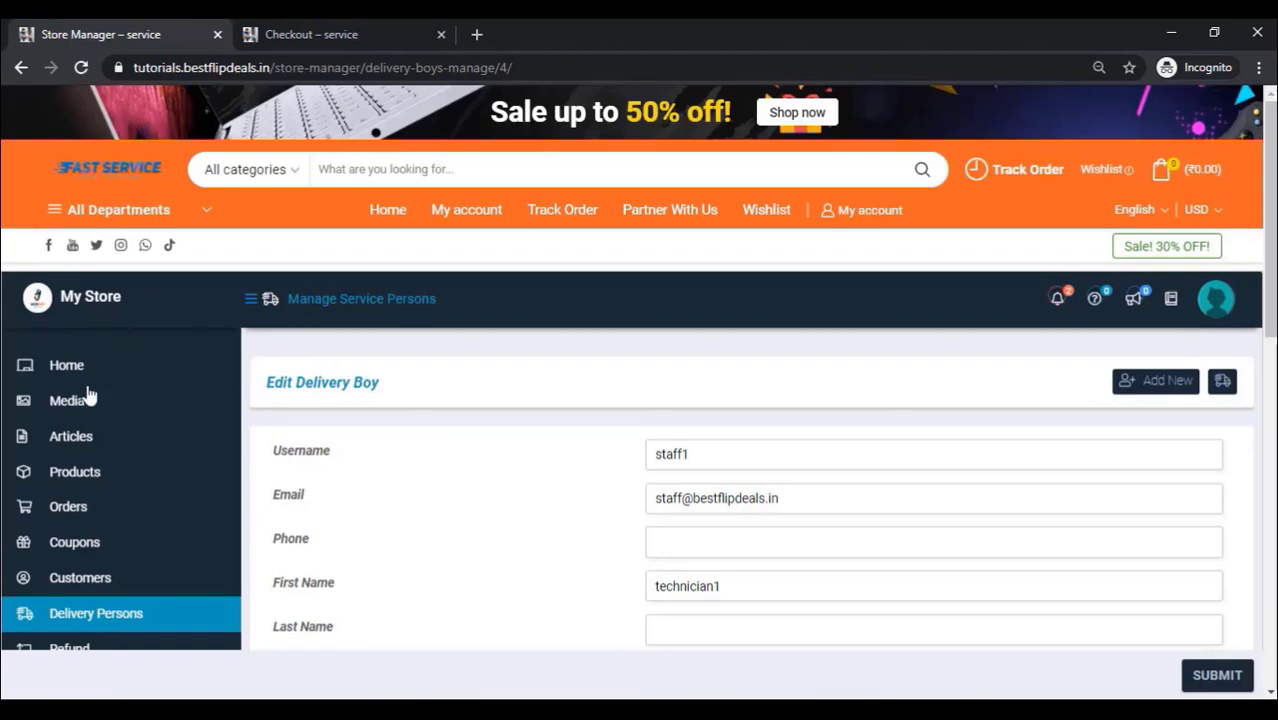
{"action": "left_click", "coordinate": [82, 510]}
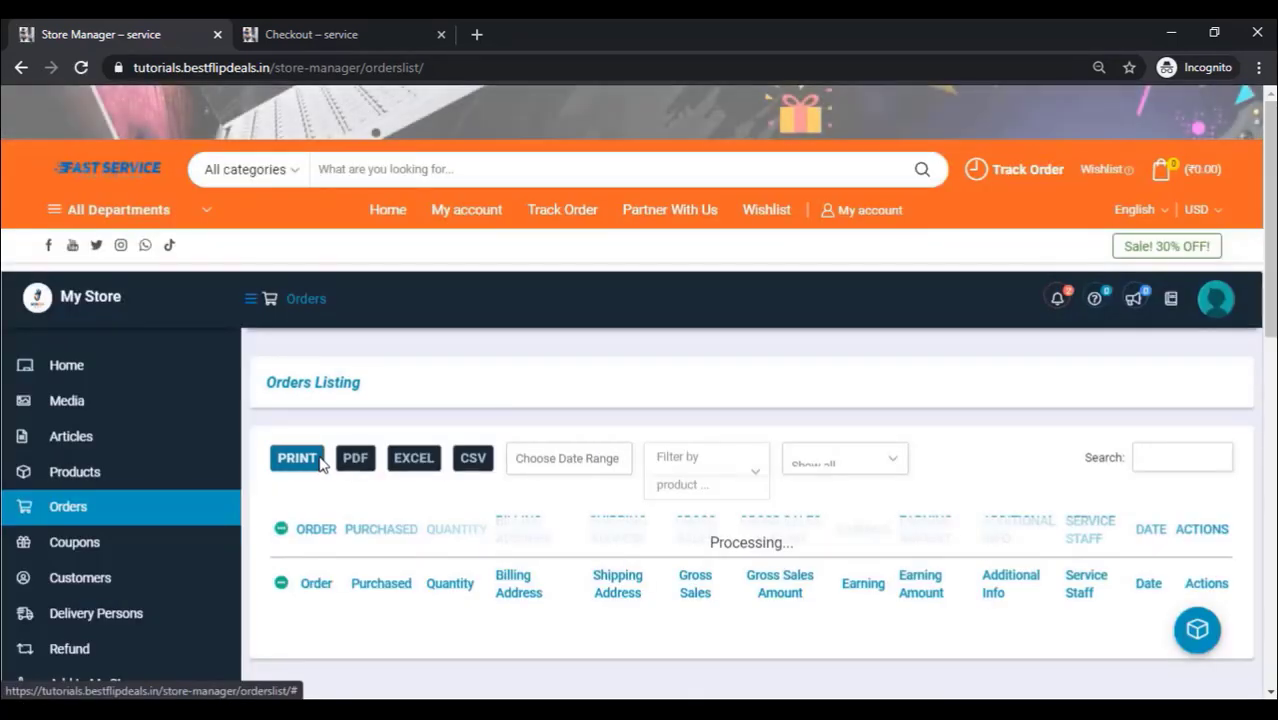
Step: Assign technician1 as the service staff for Tv Service order #4152 and save
{"action": "scroll", "coordinate": [320, 462], "scroll_direction": "down", "scroll_amount": 2}
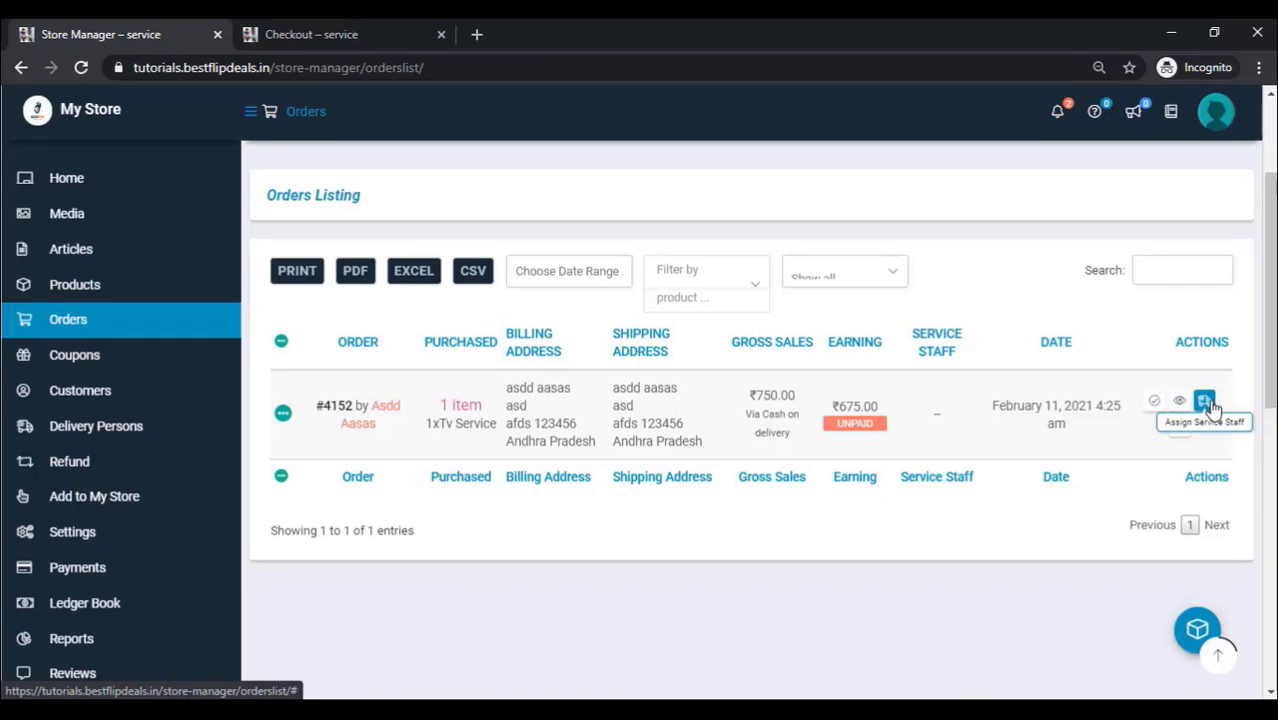
{"action": "left_click", "coordinate": [1206, 403]}
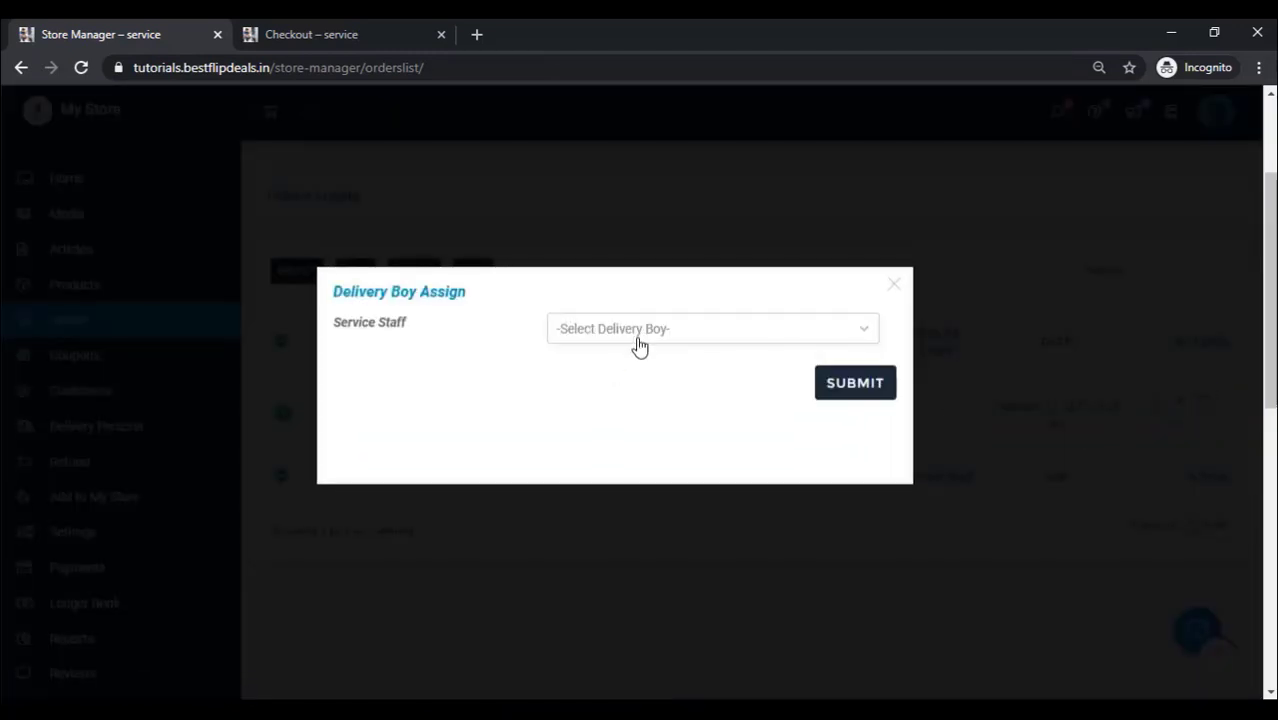
{"action": "left_click", "coordinate": [640, 344]}
{"action": "left_click", "coordinate": [630, 372]}
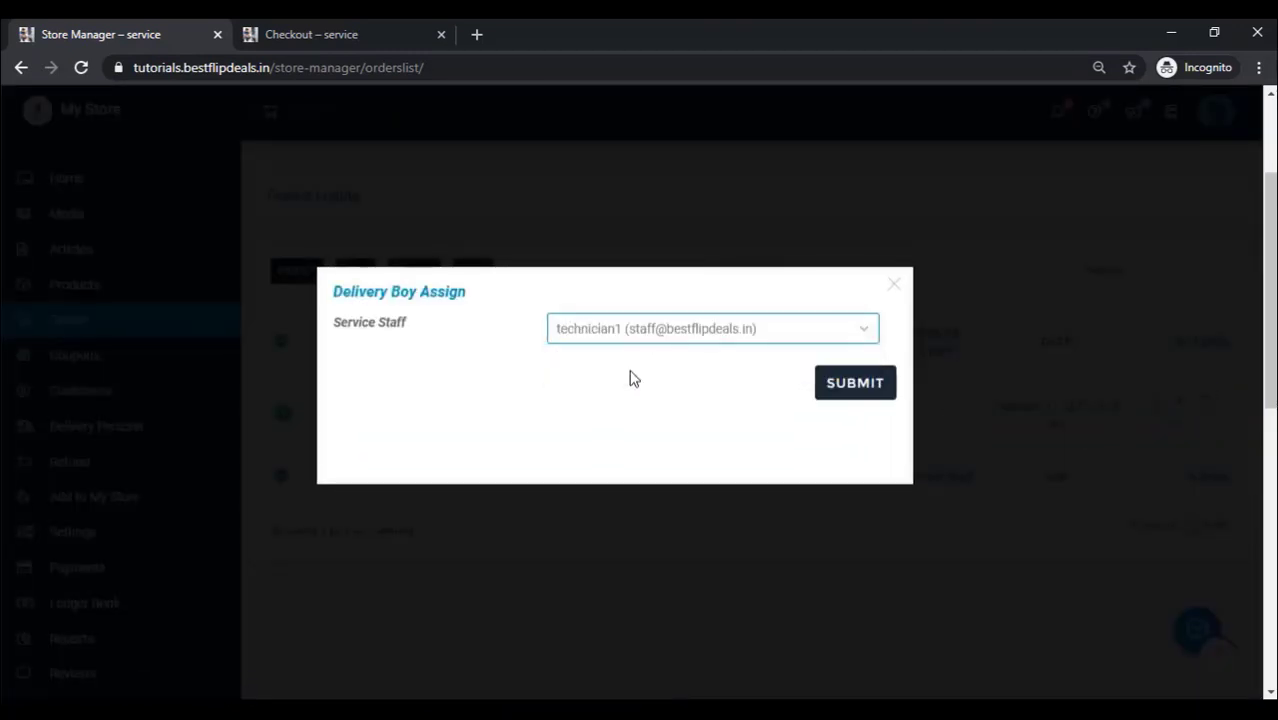
{"action": "left_click", "coordinate": [868, 390]}
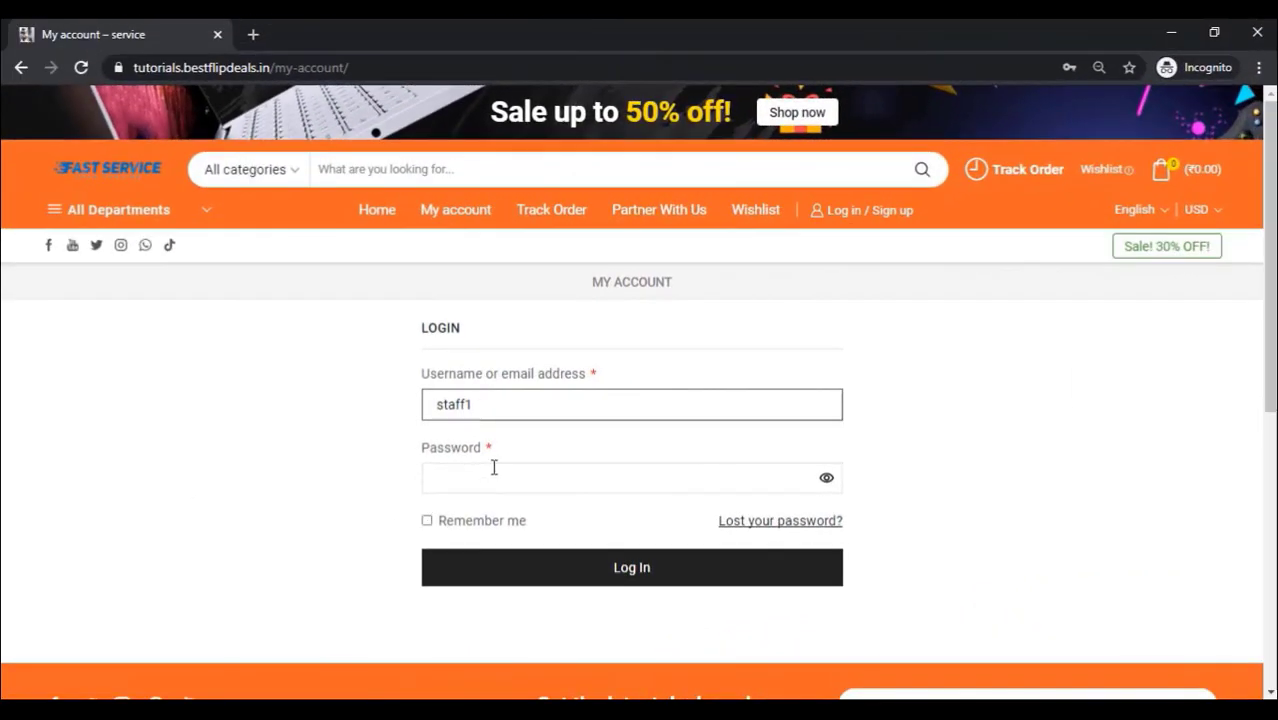
Step: Log in on the My Account page as the staff member using the account password
{"action": "left_click", "coordinate": [476, 482]}
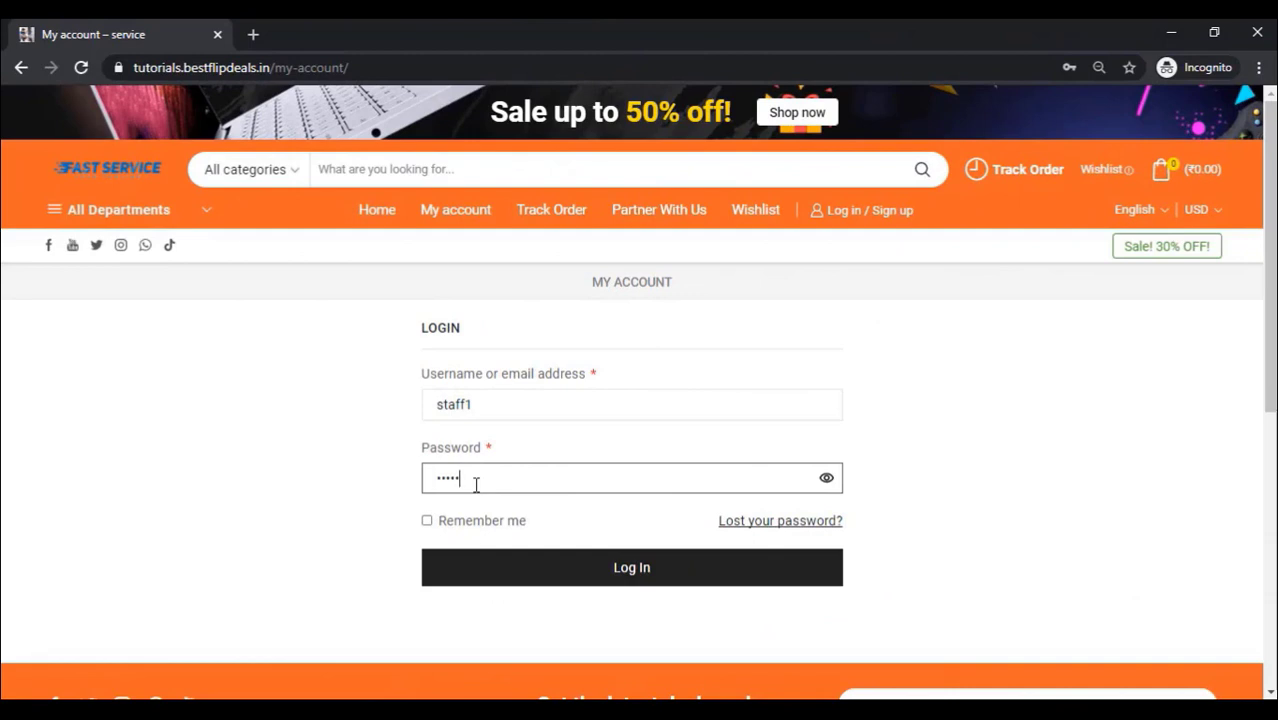
{"action": "left_click", "coordinate": [590, 576]}
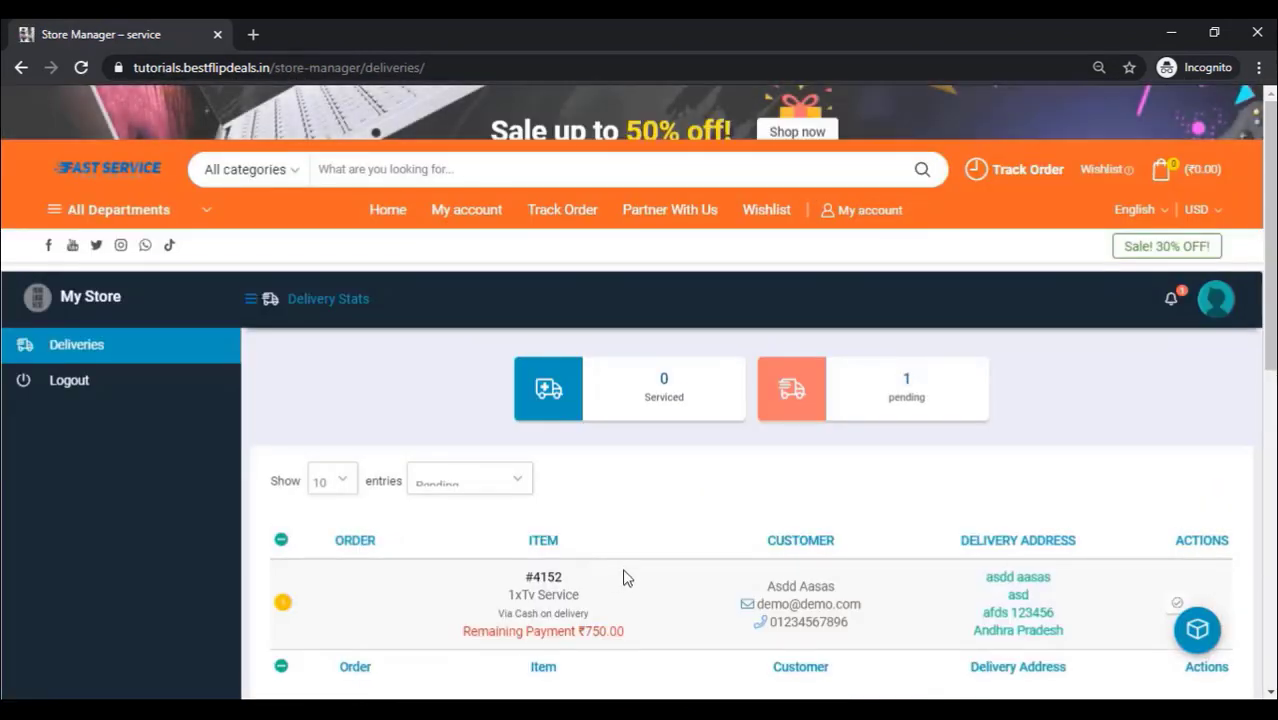
Step: Mark order #4152 as delivered and confirm the prompt
{"action": "scroll", "coordinate": [640, 458], "scroll_direction": "down", "scroll_amount": 1}
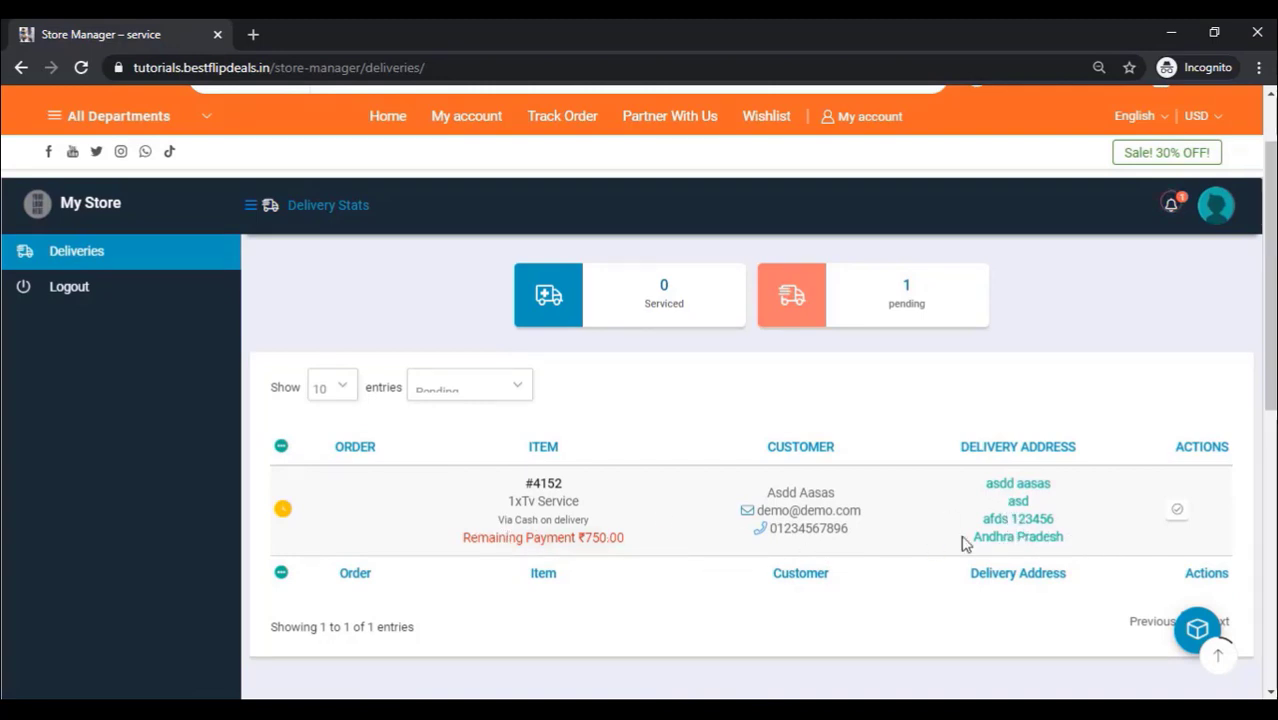
{"action": "left_click", "coordinate": [1180, 512]}
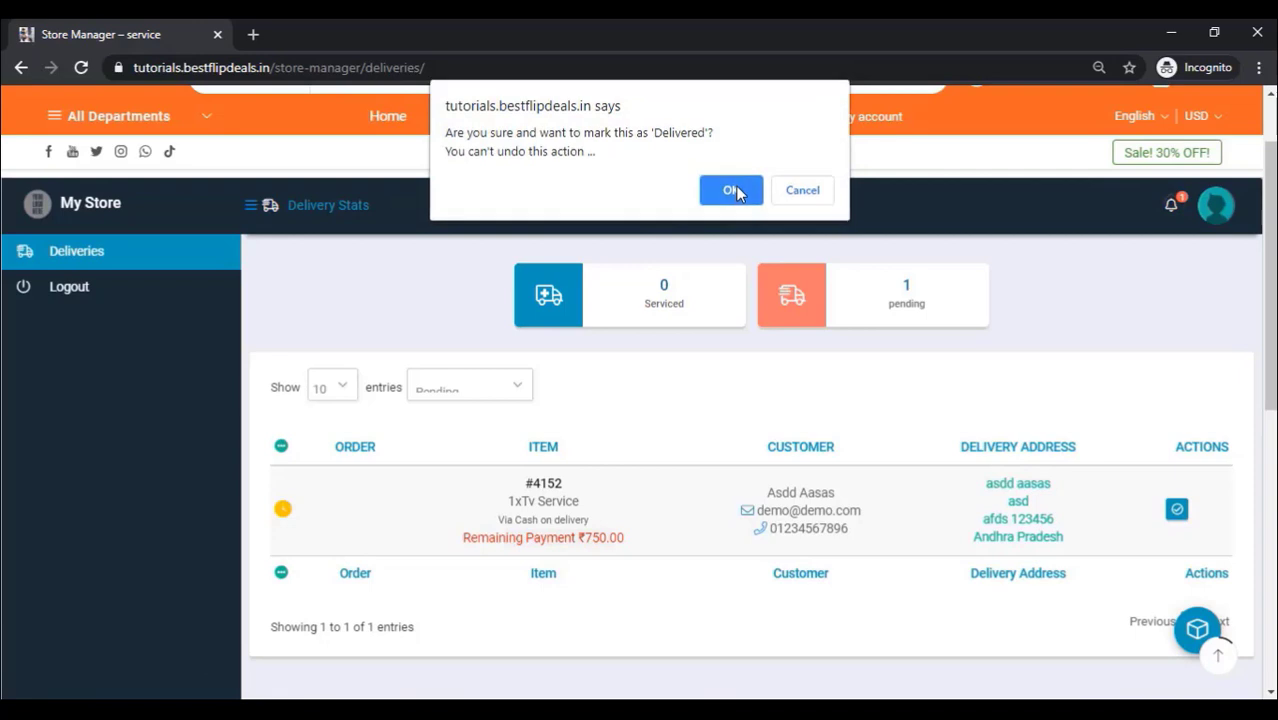
{"action": "left_click", "coordinate": [735, 192]}
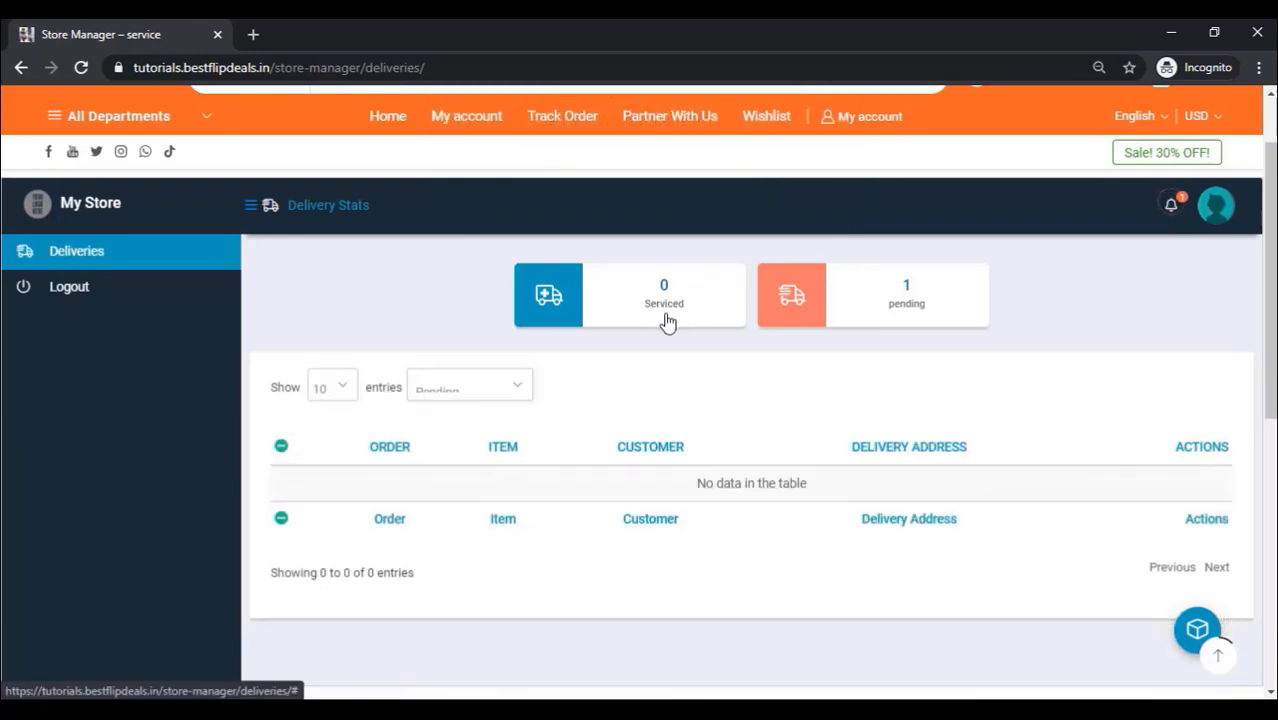
Step: Reload the Deliveries page to show 1 Serviced and 0 pending
{"action": "right_click", "coordinate": [407, 285]}
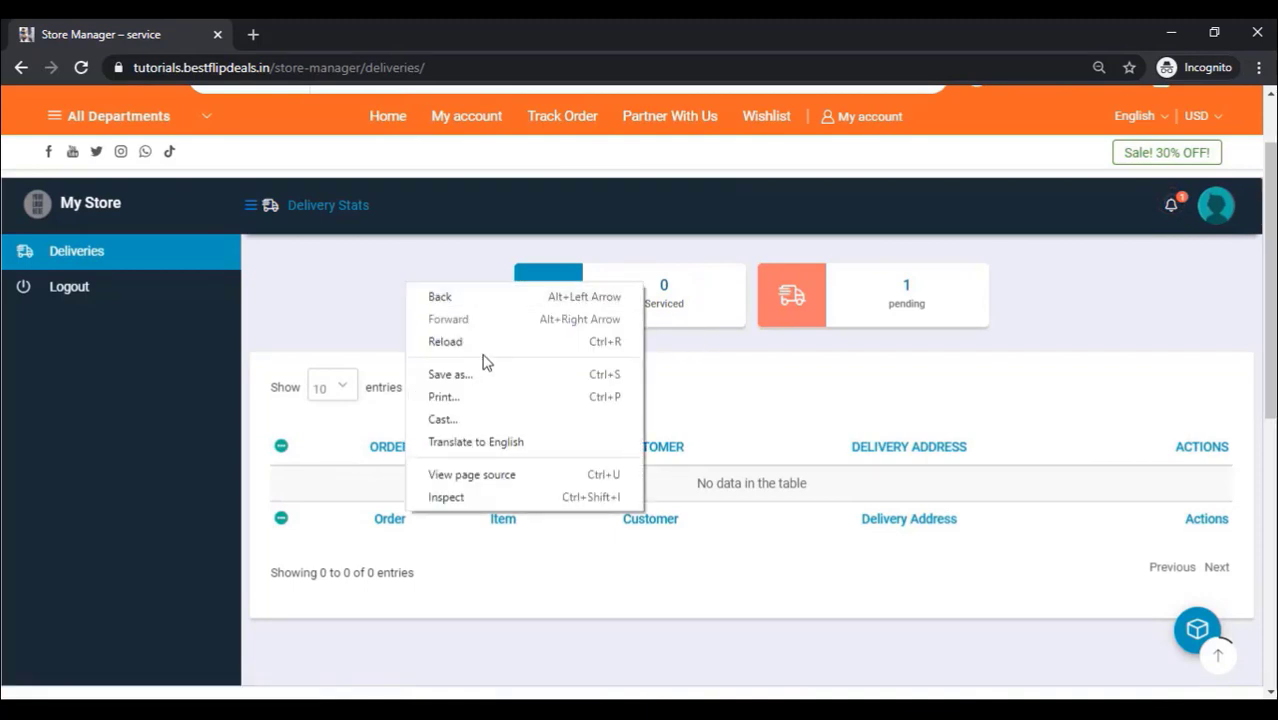
{"action": "left_click", "coordinate": [476, 341]}
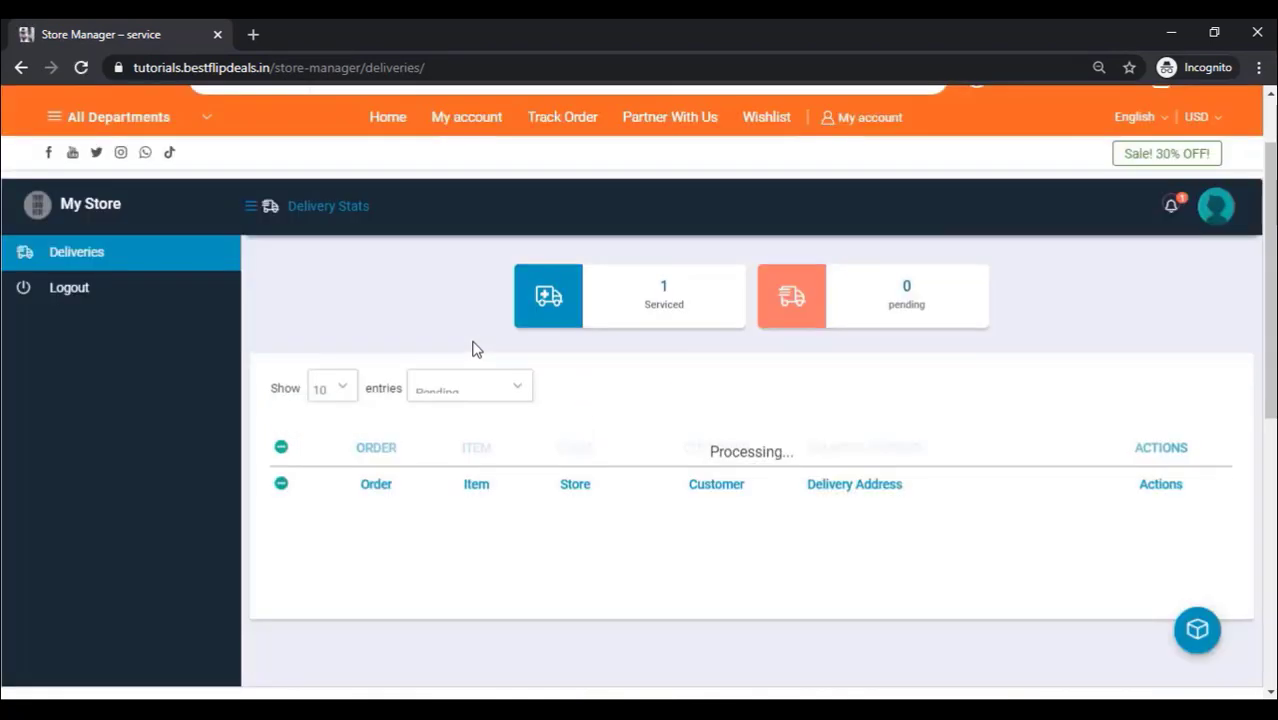
{"action": "scroll", "coordinate": [640, 388], "scroll_direction": "up", "scroll_amount": 2}
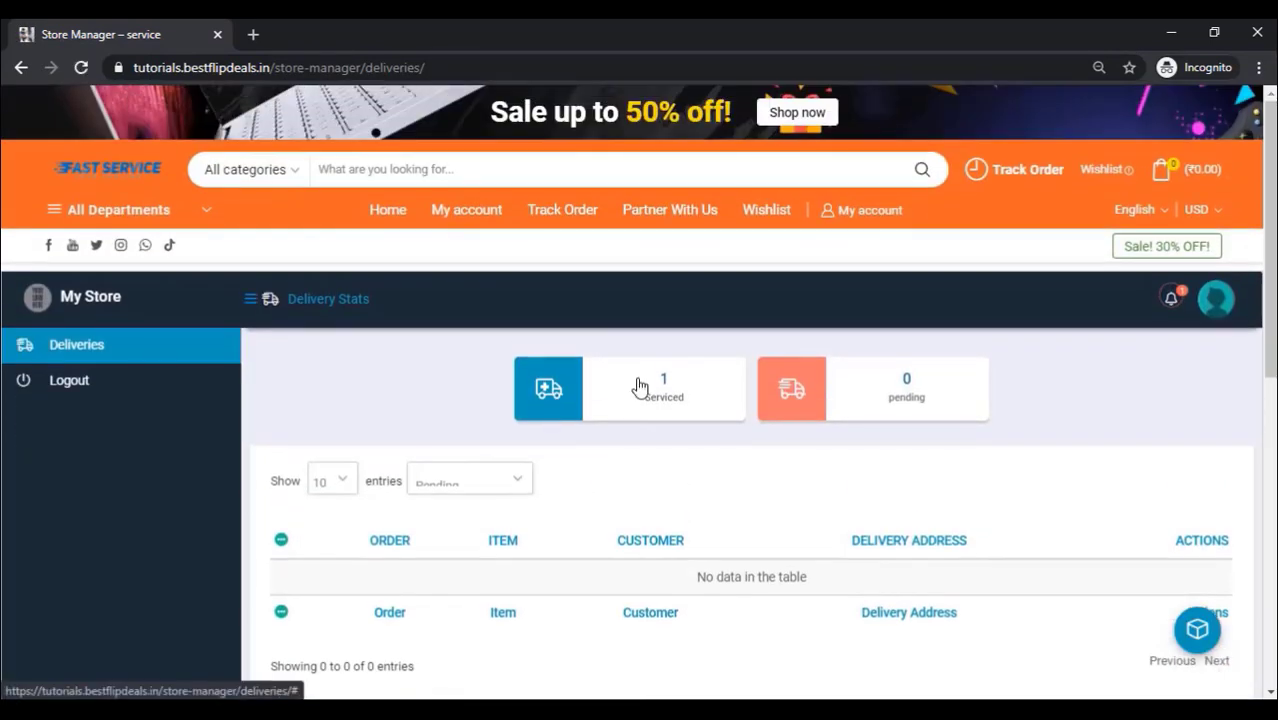